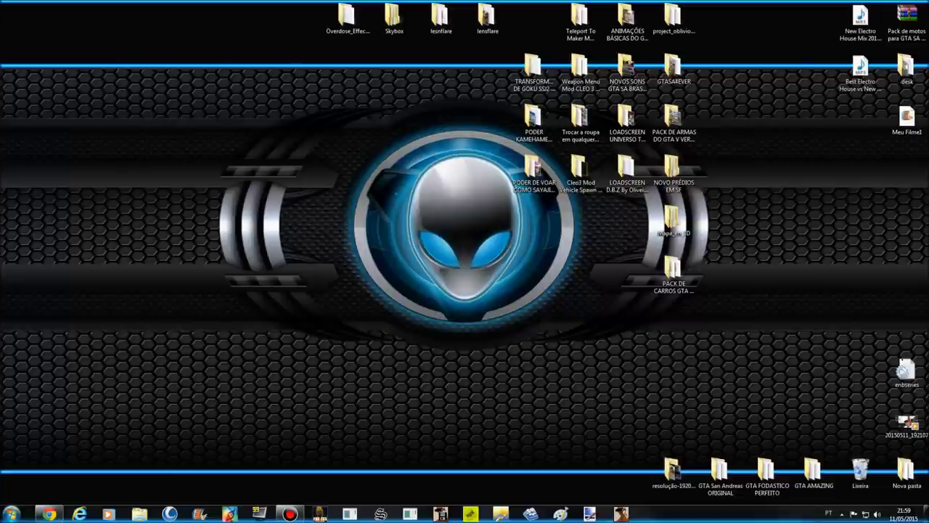
Step: Switch to Chrome and examine the GTA San Andreas full download post, including its tutorial video and four-part download links
{"action": "left_click", "coordinate": [49, 514]}
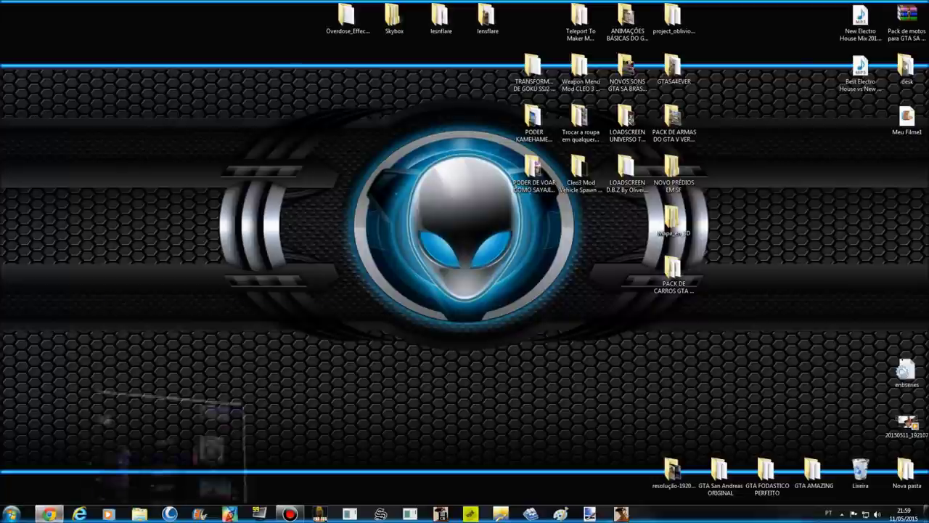
{"action": "scroll", "coordinate": [459, 261], "scroll_direction": "up", "scroll_amount": 10}
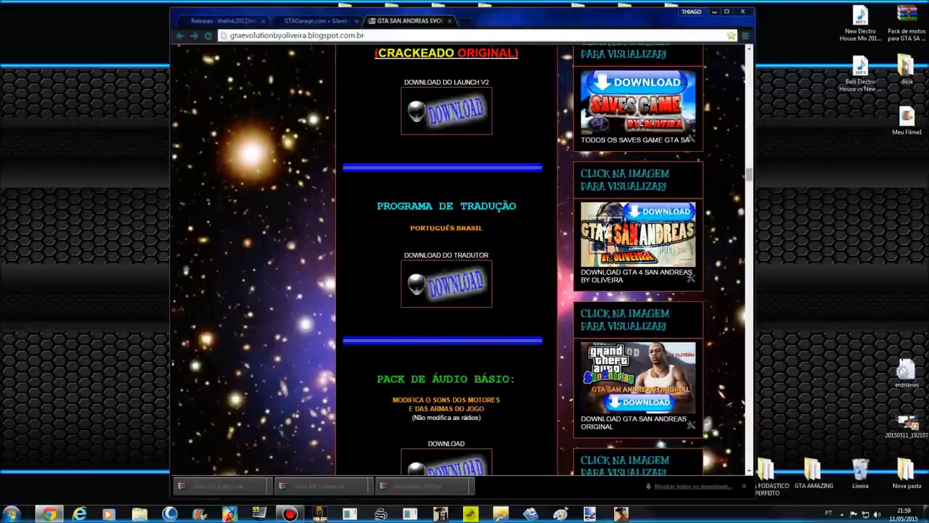
{"action": "scroll", "coordinate": [457, 254], "scroll_direction": "up", "scroll_amount": 15}
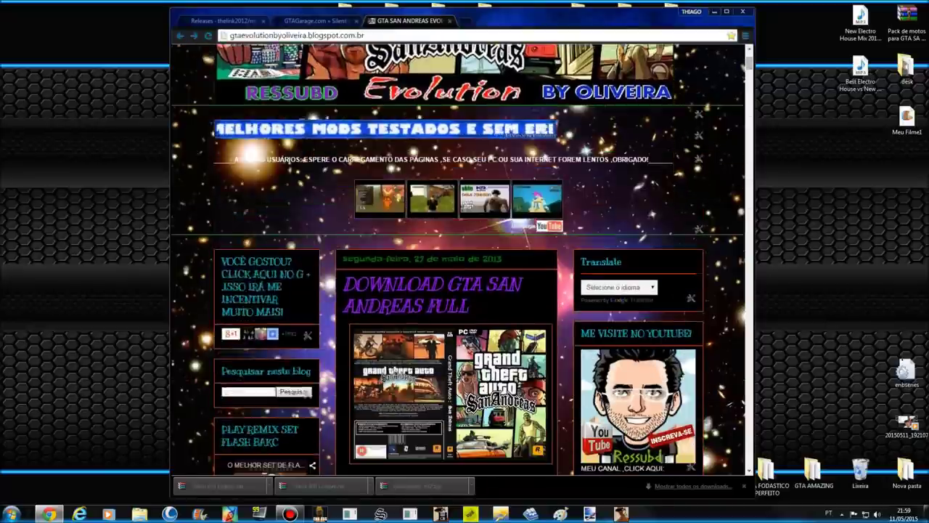
{"action": "scroll", "coordinate": [458, 254], "scroll_direction": "down", "scroll_amount": 1}
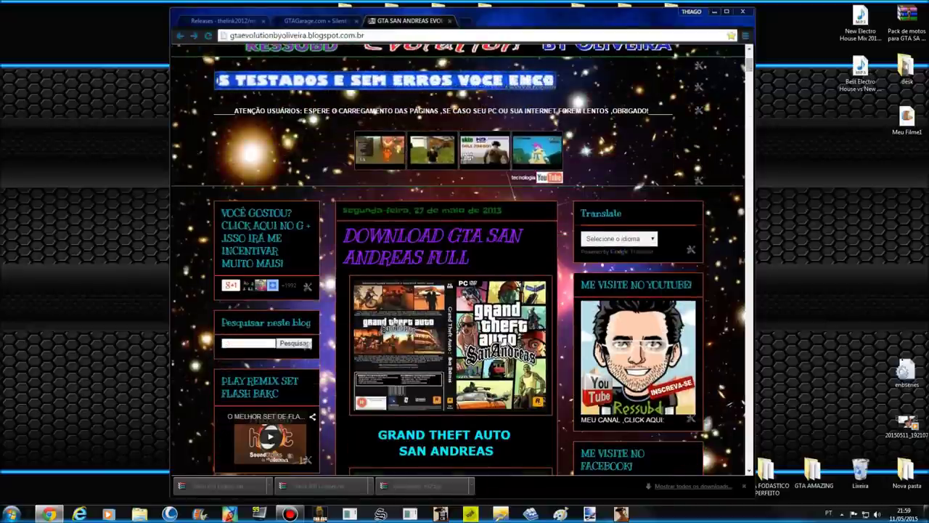
{"action": "scroll", "coordinate": [457, 254], "scroll_direction": "down", "scroll_amount": 2}
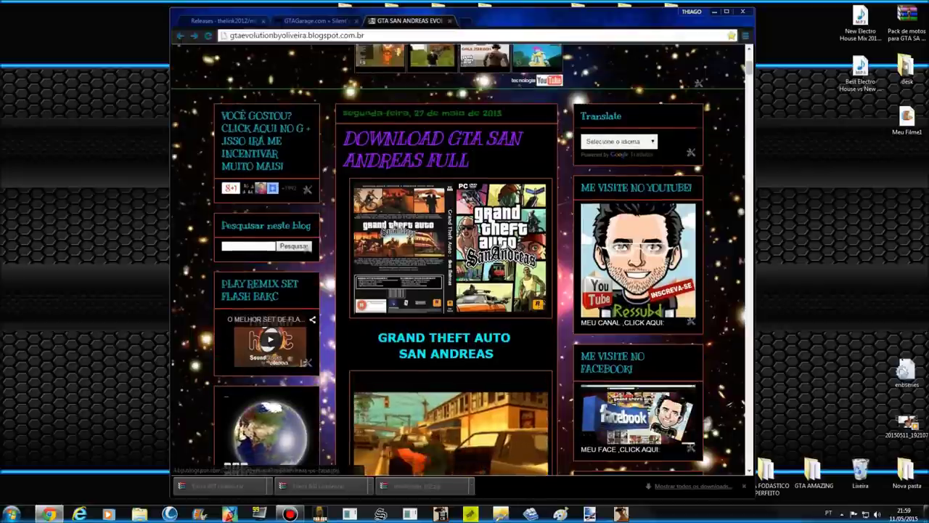
{"action": "scroll", "coordinate": [457, 254], "scroll_direction": "down", "scroll_amount": 10}
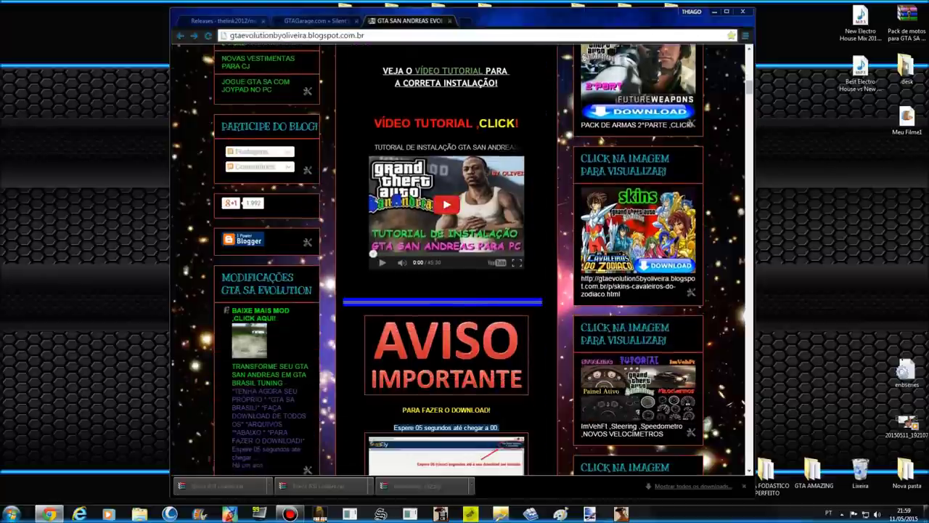
{"action": "scroll", "coordinate": [457, 254], "scroll_direction": "down", "scroll_amount": 8}
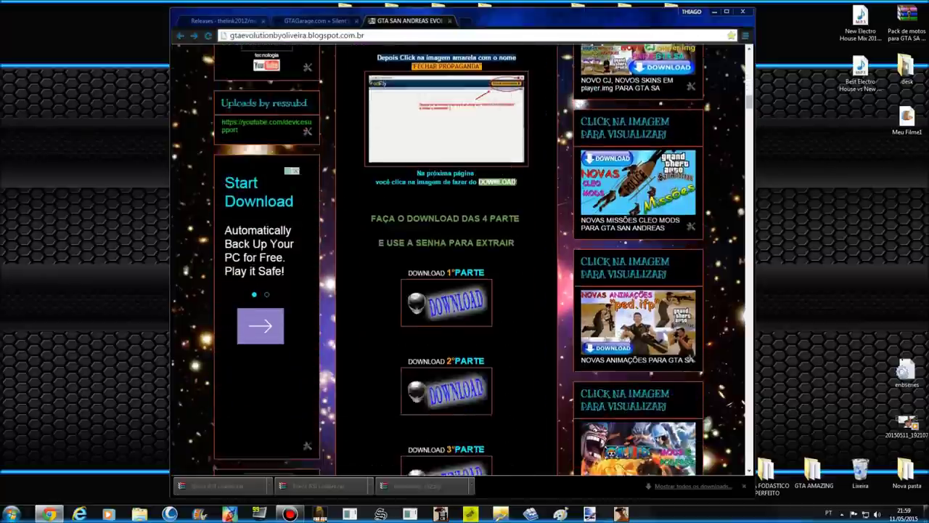
{"action": "scroll", "coordinate": [458, 254], "scroll_direction": "up", "scroll_amount": 10}
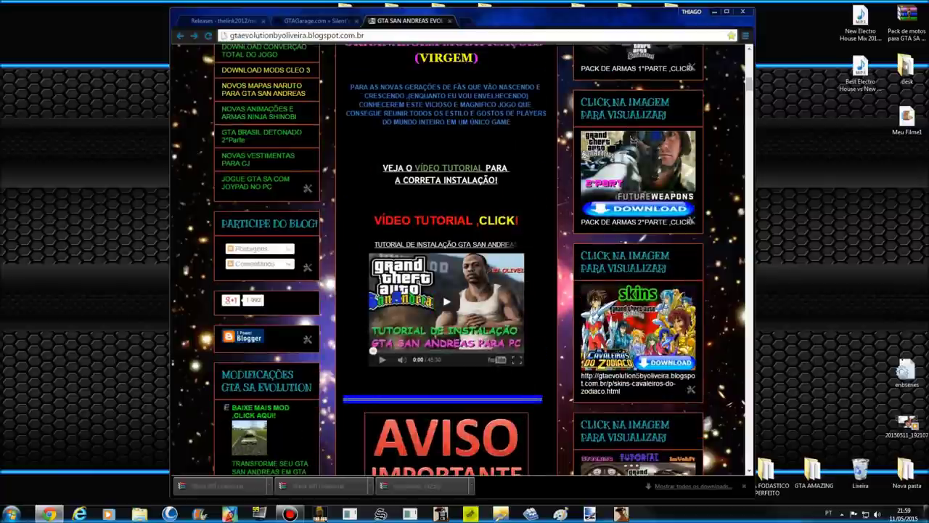
{"action": "scroll", "coordinate": [447, 261], "scroll_direction": "down", "scroll_amount": 10}
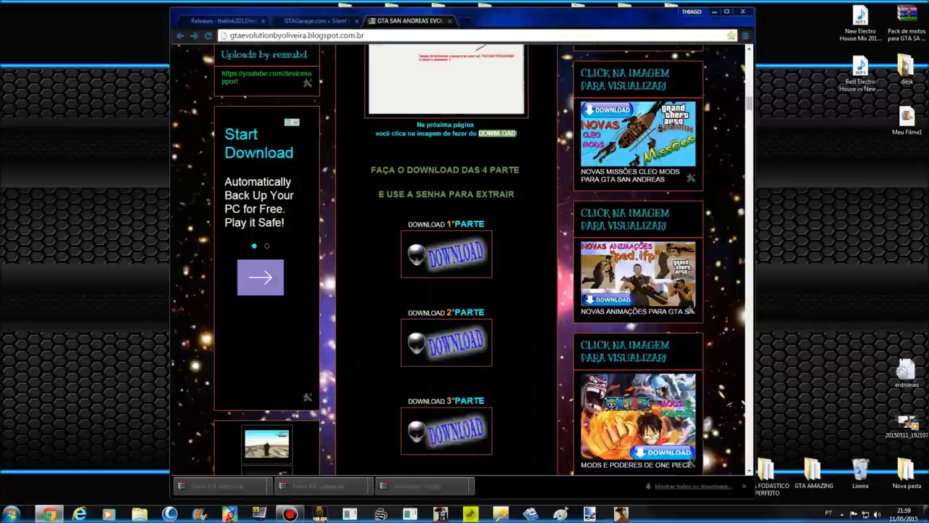
{"action": "scroll", "coordinate": [446, 262], "scroll_direction": "up", "scroll_amount": 2}
{"action": "scroll", "coordinate": [447, 261], "scroll_direction": "down", "scroll_amount": 4}
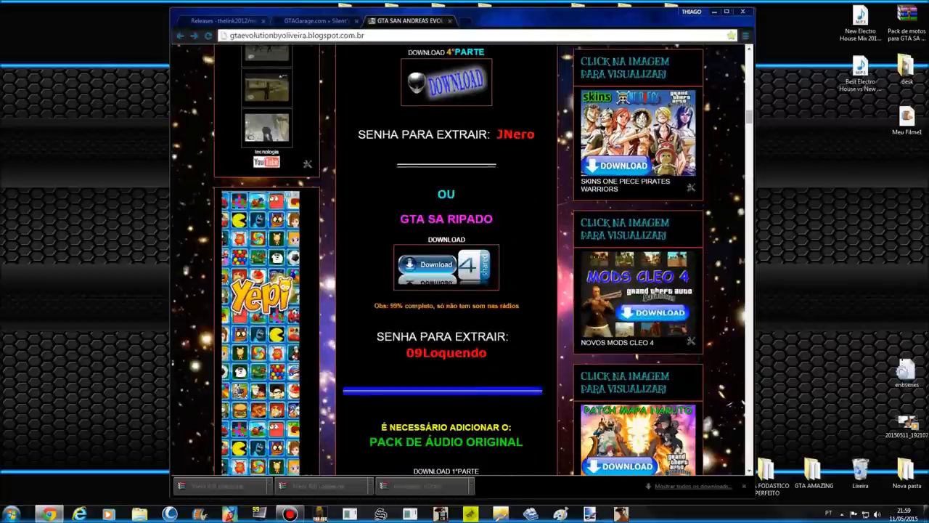
{"action": "scroll", "coordinate": [447, 262], "scroll_direction": "up", "scroll_amount": 5}
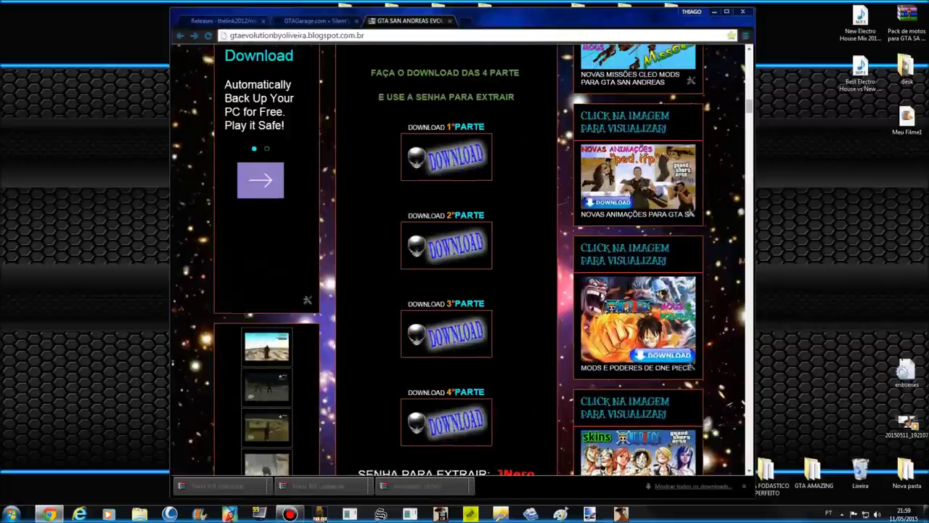
{"action": "scroll", "coordinate": [446, 261], "scroll_direction": "down", "scroll_amount": 4}
Step: Examine the post-extraction installation steps and Launch download on the blog, then minimize the browser
{"action": "scroll", "coordinate": [447, 262], "scroll_direction": "down", "scroll_amount": 15}
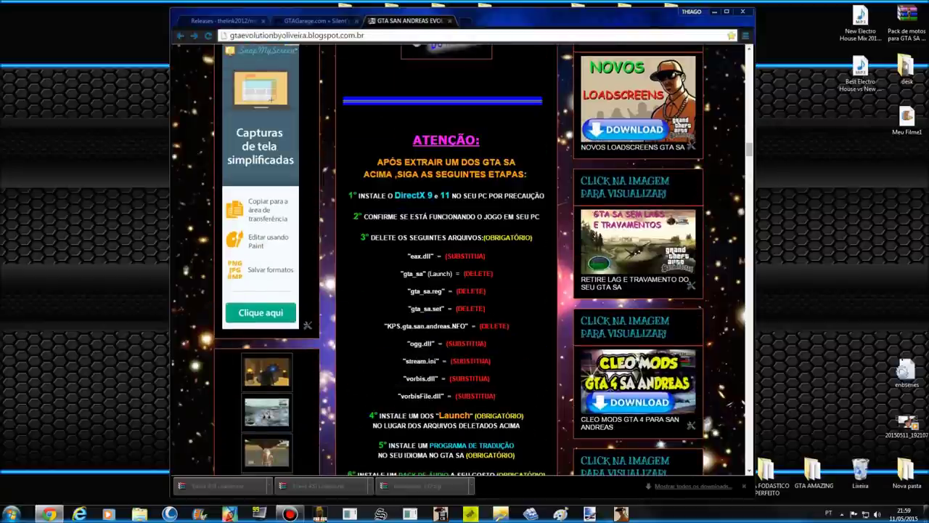
{"action": "scroll", "coordinate": [447, 261], "scroll_direction": "down", "scroll_amount": 6}
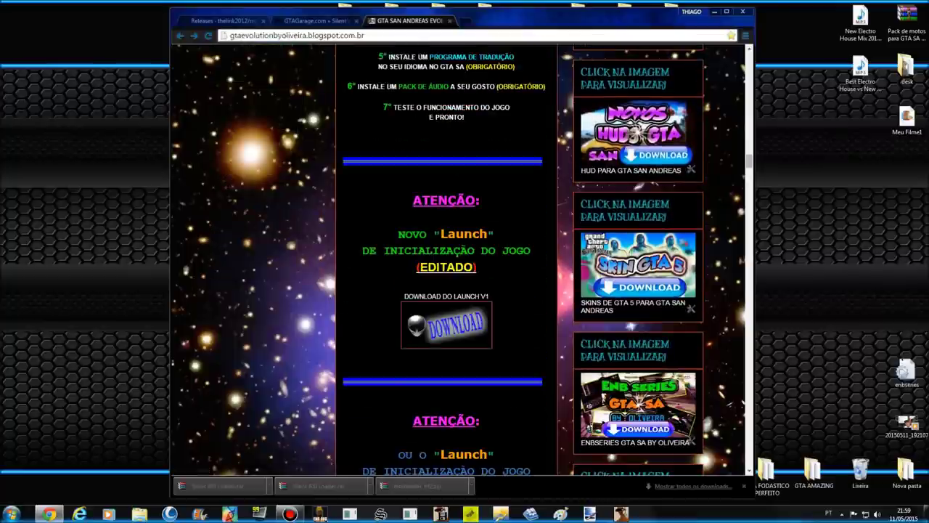
{"action": "scroll", "coordinate": [447, 261], "scroll_direction": "up", "scroll_amount": 4}
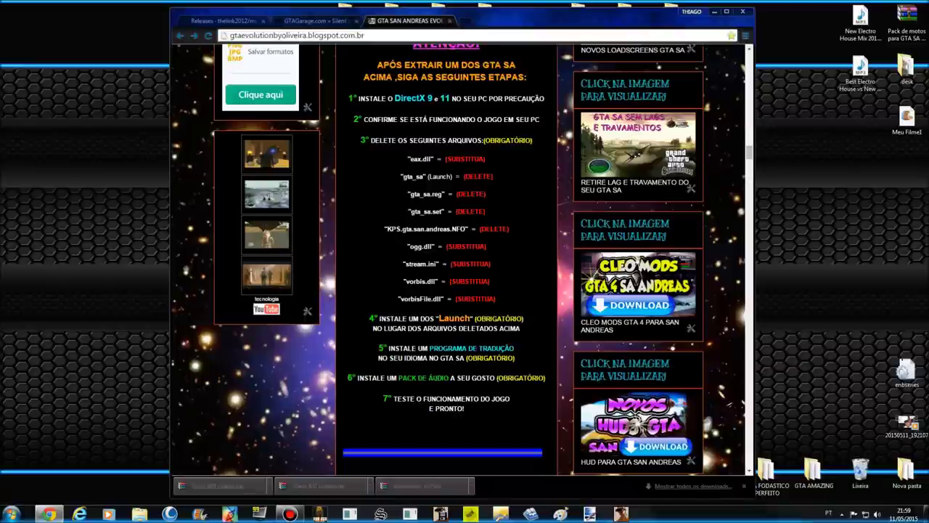
{"action": "scroll", "coordinate": [447, 262], "scroll_direction": "up", "scroll_amount": 1}
{"action": "scroll", "coordinate": [447, 262], "scroll_direction": "up", "scroll_amount": 20}
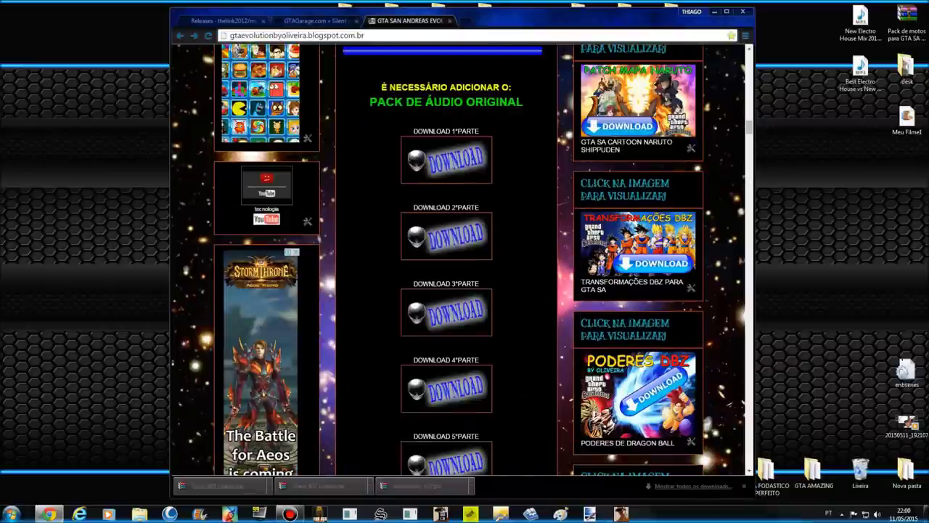
{"action": "scroll", "coordinate": [446, 261], "scroll_direction": "up", "scroll_amount": 14}
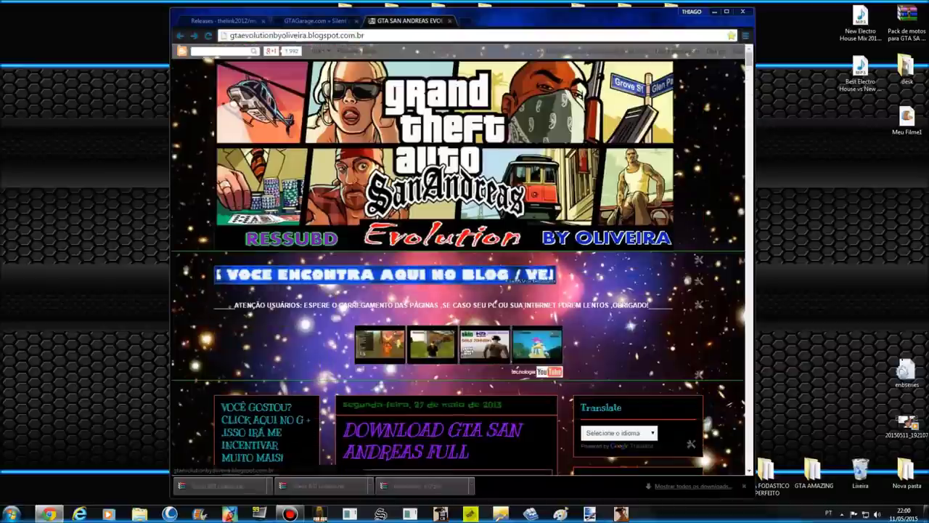
{"action": "left_click", "coordinate": [714, 12]}
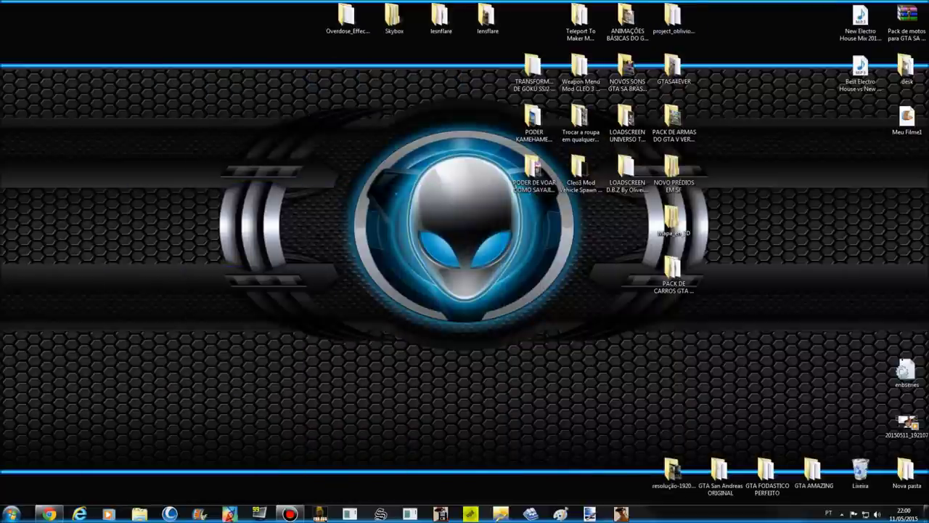
Step: Create a new folder on the desktop and place it in the empty area below the wallpaper logo
{"action": "right_click", "coordinate": [278, 256]}
{"action": "mouse_move", "coordinate": [313, 347]}
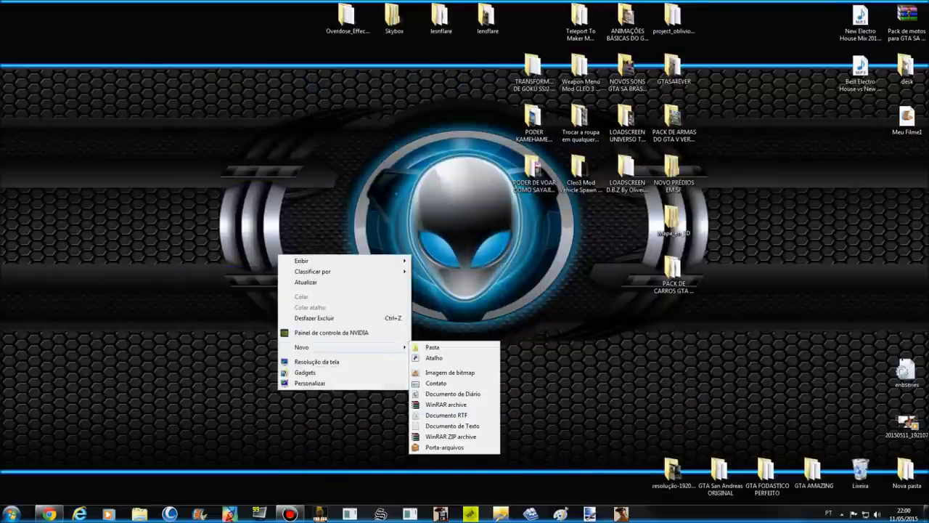
{"action": "left_click", "coordinate": [433, 347]}
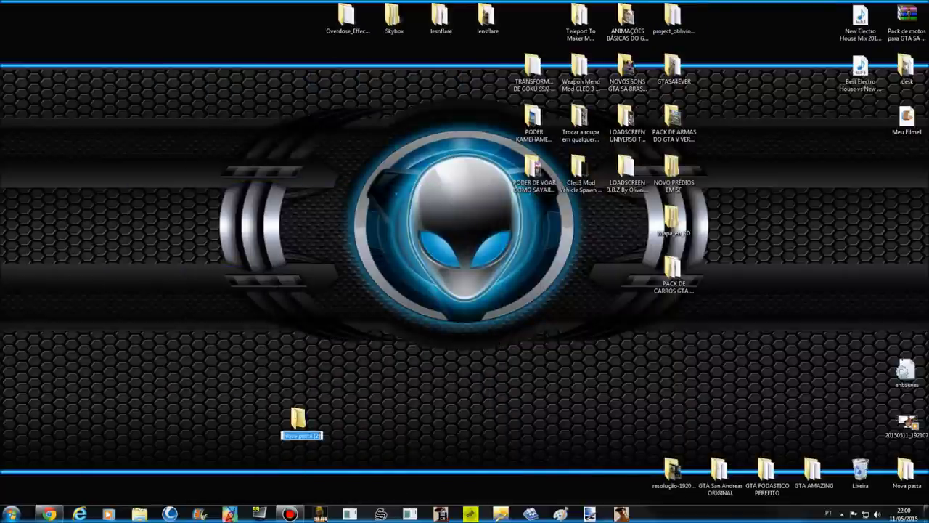
{"action": "left_click_drag", "start_coordinate": [302, 421], "coordinate": [347, 369]}
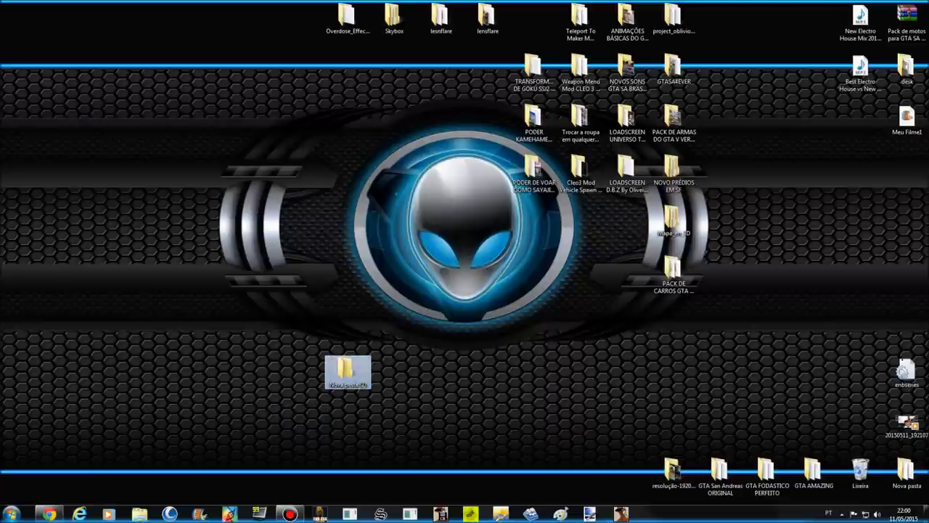
Step: Open the GTA San Andreas ORIGINAL folder inside GTA JOGO TOTAL CONVERSION on drive E:, keeping the new desktop folder uncovered
{"action": "mouse_move", "coordinate": [388, 485]}
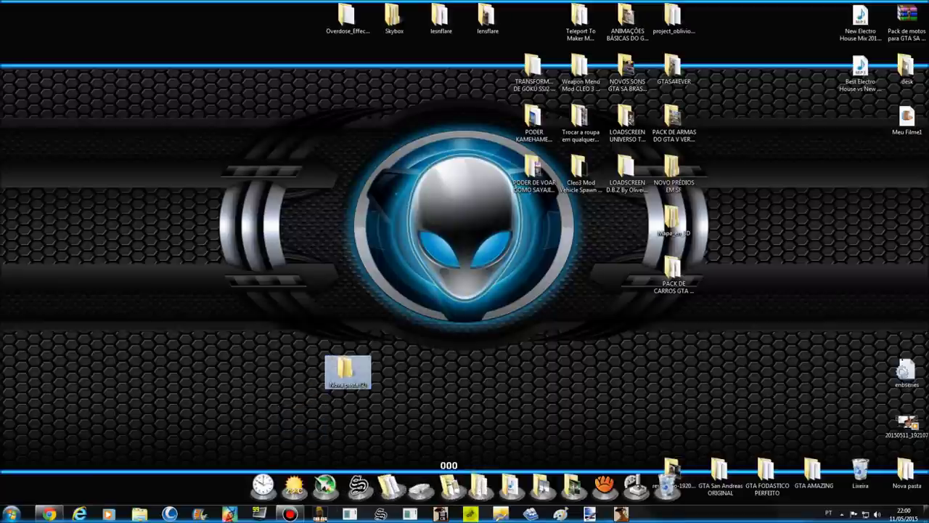
{"action": "left_click", "coordinate": [479, 487]}
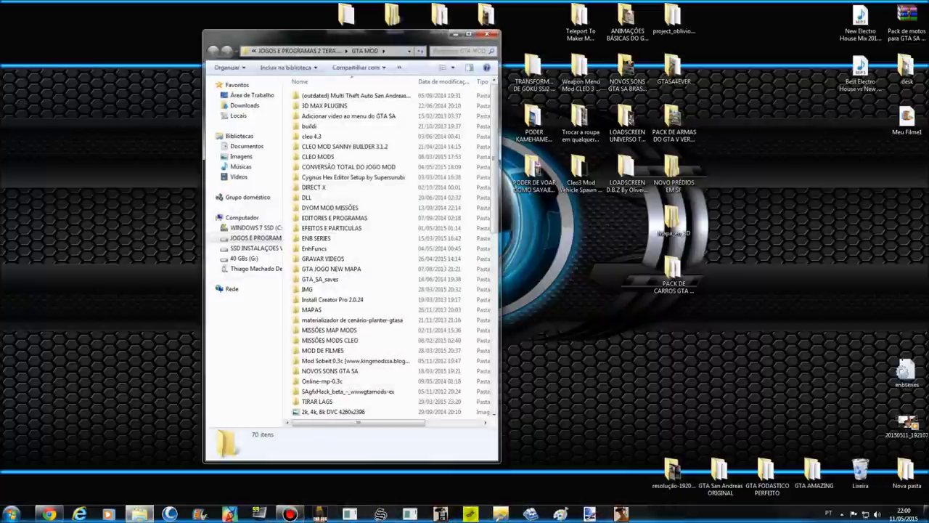
{"action": "left_click", "coordinate": [312, 51]}
{"action": "left_click_drag", "start_coordinate": [342, 35], "coordinate": [604, 28]}
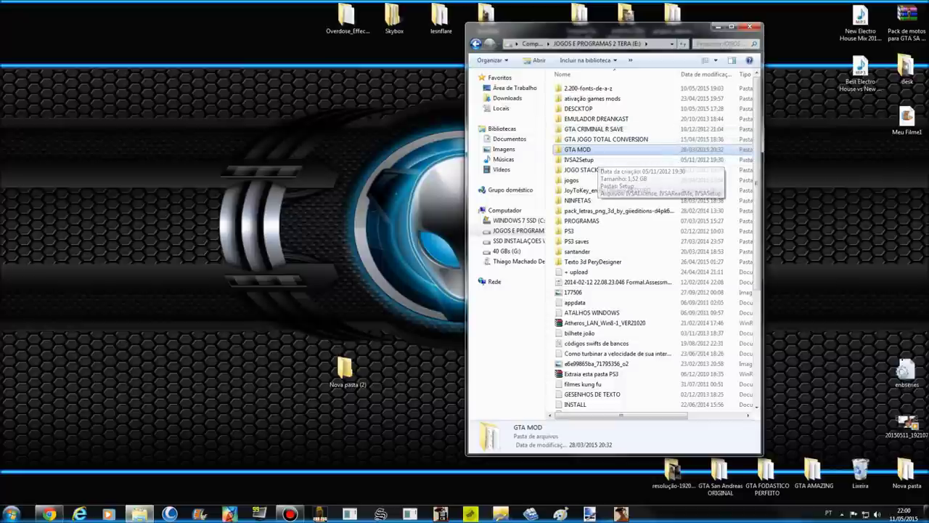
{"action": "double_click", "coordinate": [606, 139]}
{"action": "scroll", "coordinate": [606, 243], "scroll_direction": "down", "scroll_amount": 8}
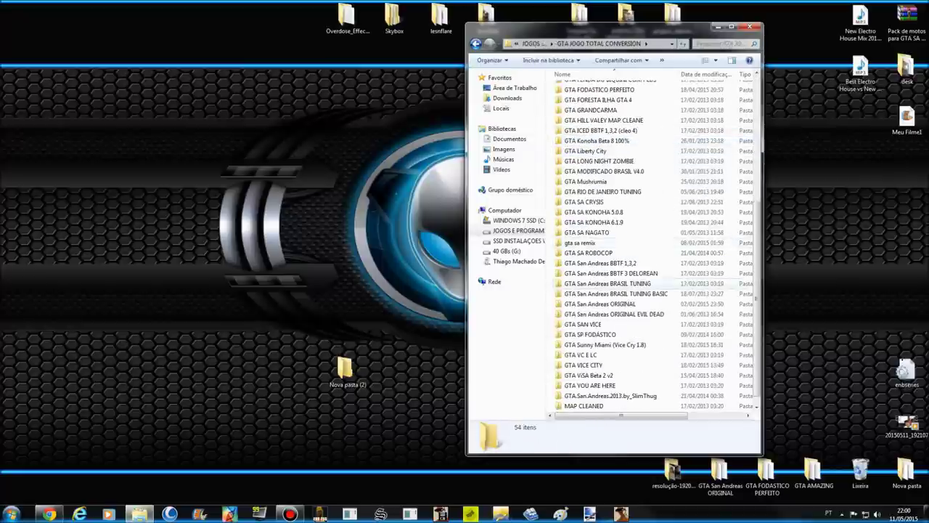
{"action": "left_click", "coordinate": [601, 305]}
{"action": "double_click", "coordinate": [602, 304]}
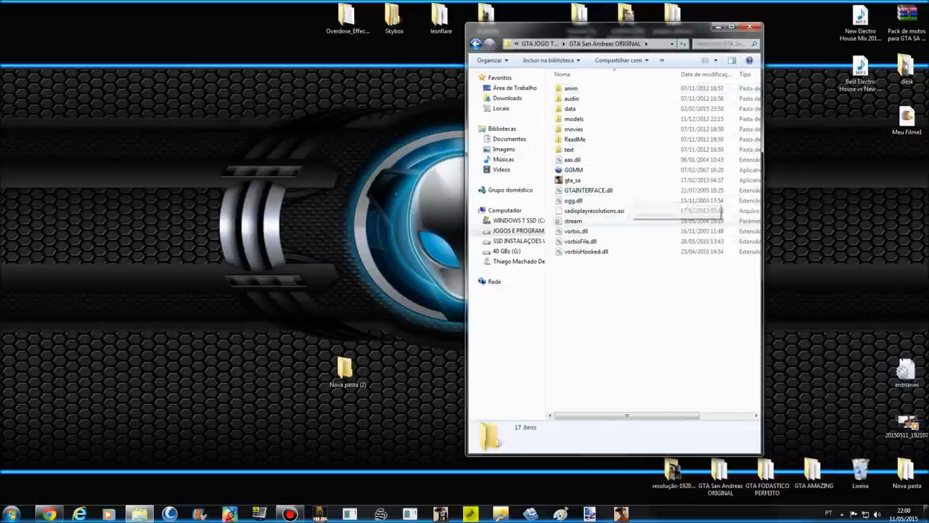
Step: Select all files and folders in GTA San Andreas ORIGINAL and shift the new desktop folder further from the window
{"action": "left_click", "coordinate": [574, 170]}
{"action": "left_click", "coordinate": [569, 190]}
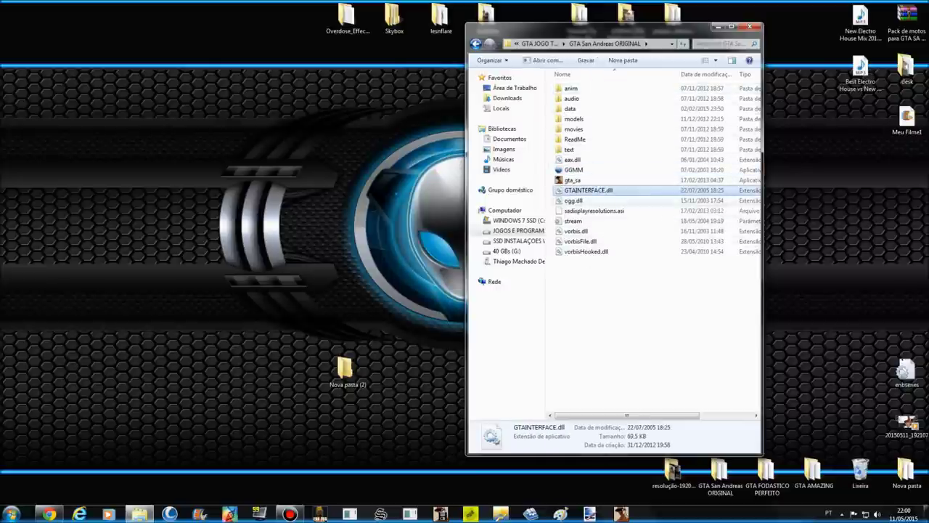
{"action": "left_click_drag", "start_coordinate": [615, 266], "coordinate": [596, 83]}
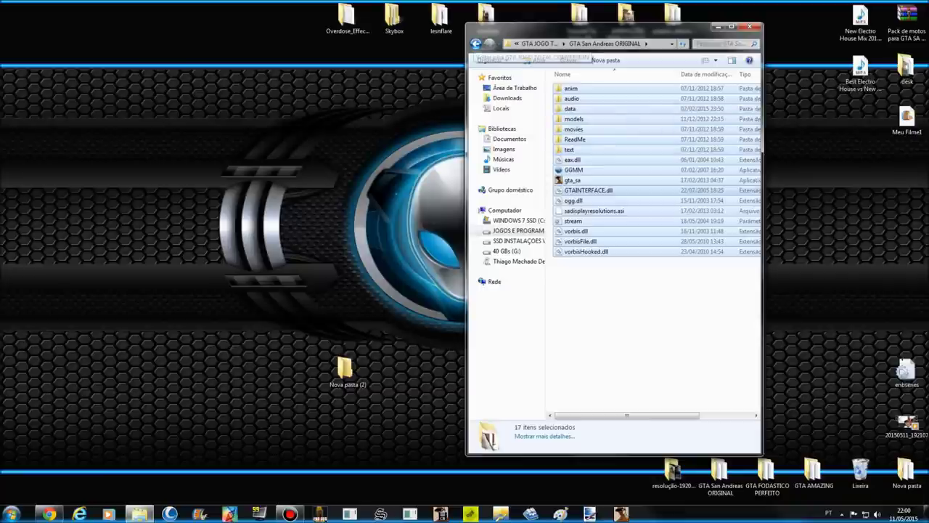
{"action": "left_click_drag", "start_coordinate": [345, 369], "coordinate": [298, 369]}
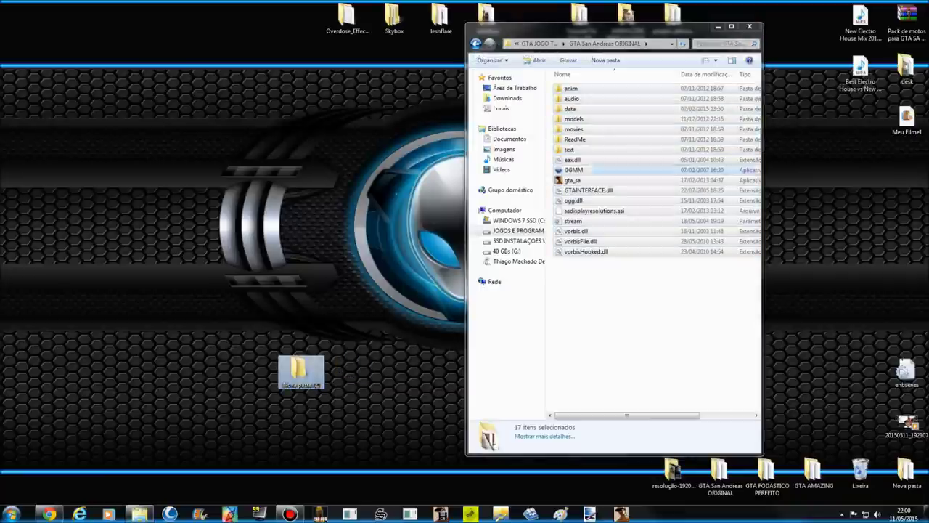
{"action": "left_click", "coordinate": [612, 312]}
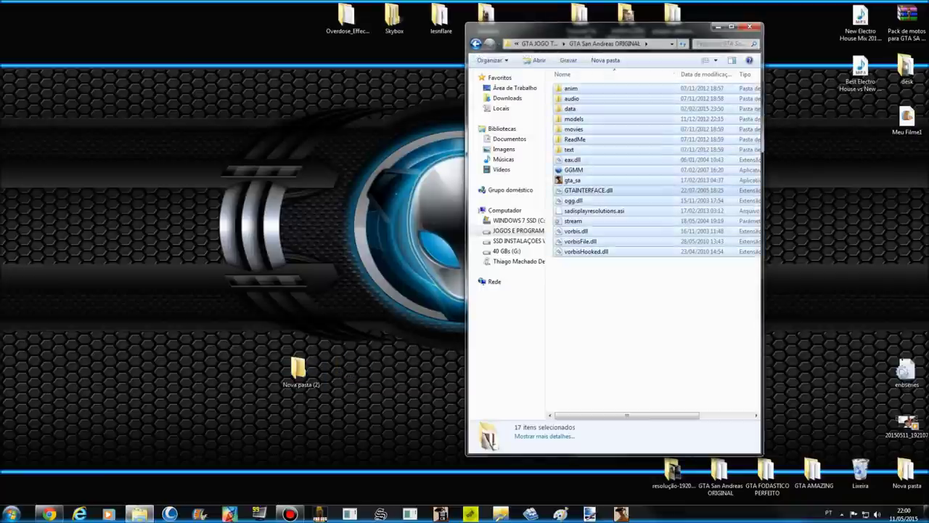
{"action": "left_click_drag", "start_coordinate": [614, 314], "coordinate": [566, 84]}
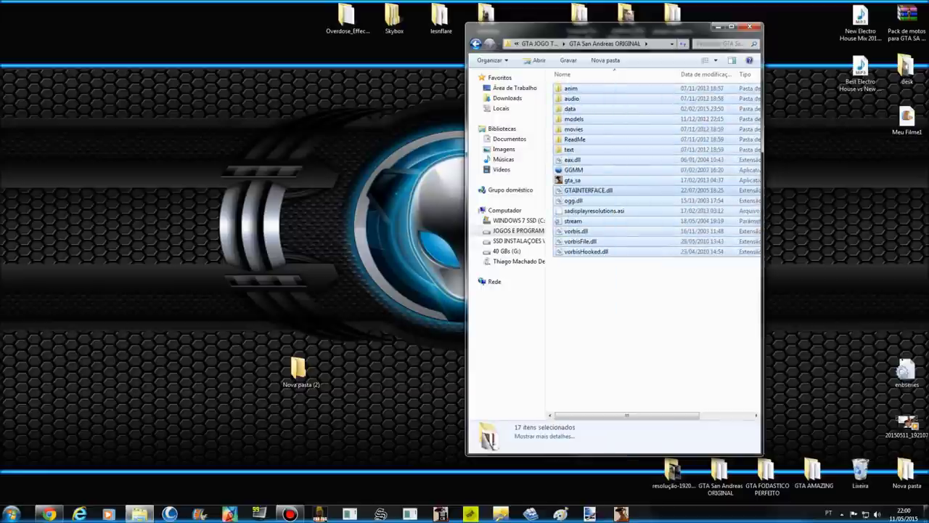
Step: Rename the new desktop folder as GTA SA TESTE
{"action": "right_click", "coordinate": [219, 244]}
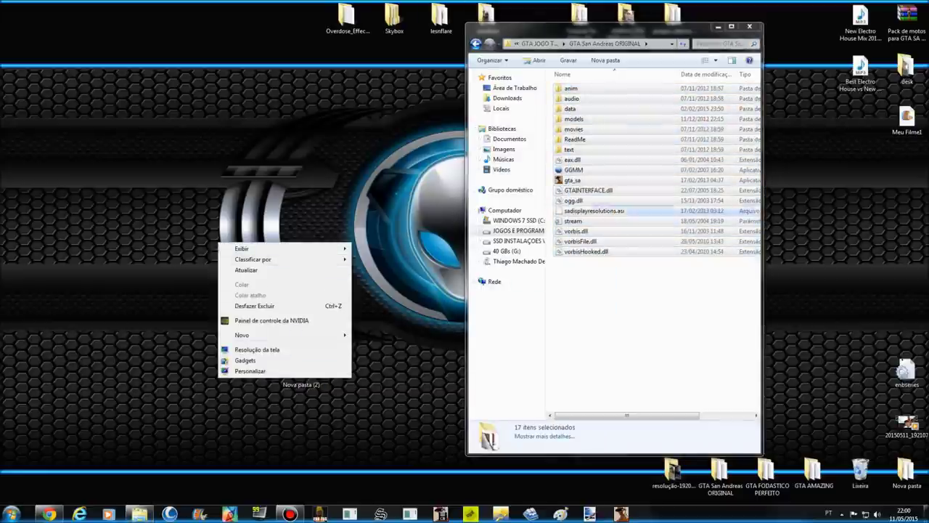
{"action": "left_click", "coordinate": [328, 386]}
{"action": "left_click", "coordinate": [302, 372]}
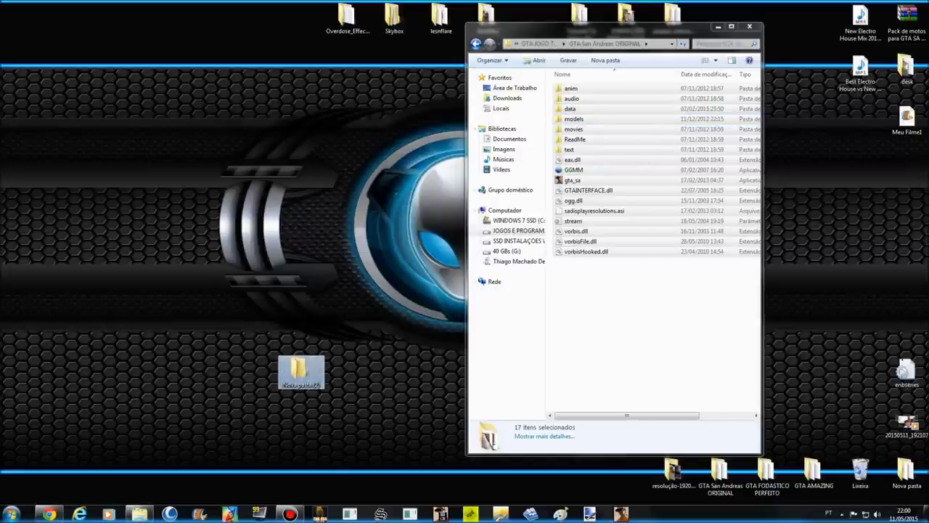
{"action": "key", "text": "F2"}
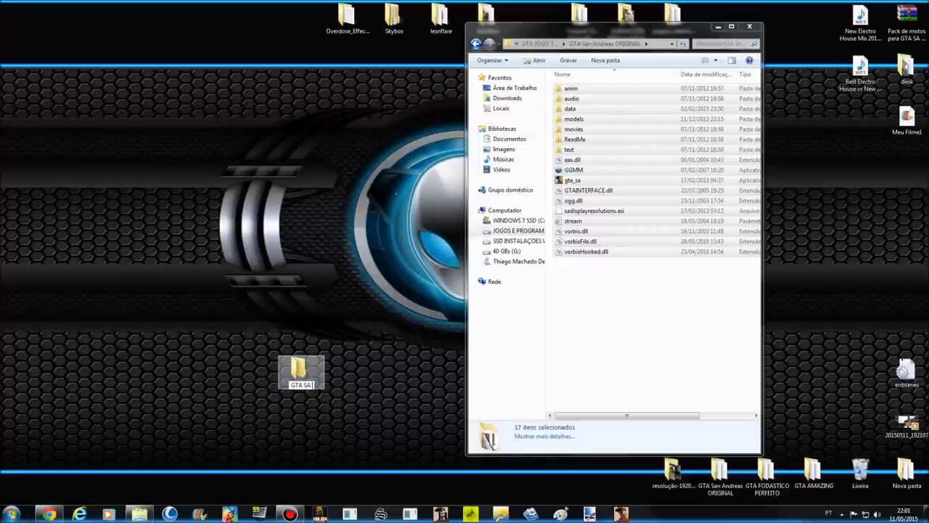
{"action": "type", "text": "TESTE"}
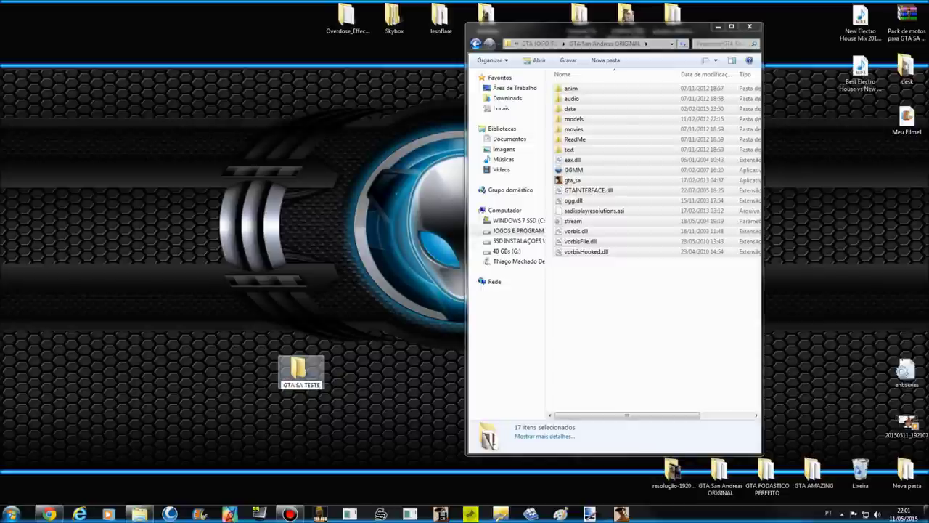
{"action": "key", "text": "Return"}
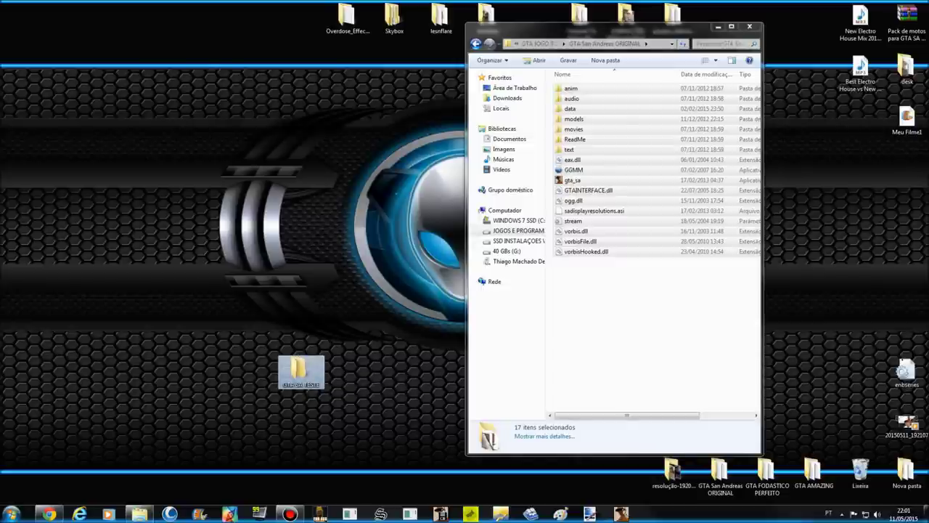
Step: Open the GTA SA TESTE folder, place its window beside the source folder window, and select all GTA San Andreas ORIGINAL items
{"action": "double_click", "coordinate": [299, 371]}
{"action": "left_click_drag", "start_coordinate": [595, 41], "coordinate": [213, 21]}
{"action": "left_click_drag", "start_coordinate": [626, 324], "coordinate": [585, 83]}
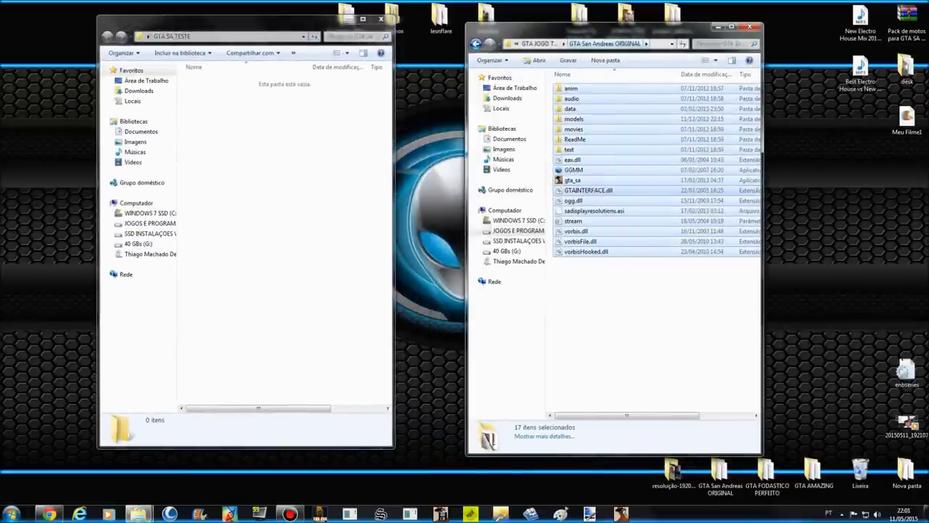
Step: Copy all the selected items from GTA San Andreas ORIGINAL into the GTA SA TESTE folder
{"action": "right_click", "coordinate": [616, 130]}
{"action": "left_click", "coordinate": [639, 270]}
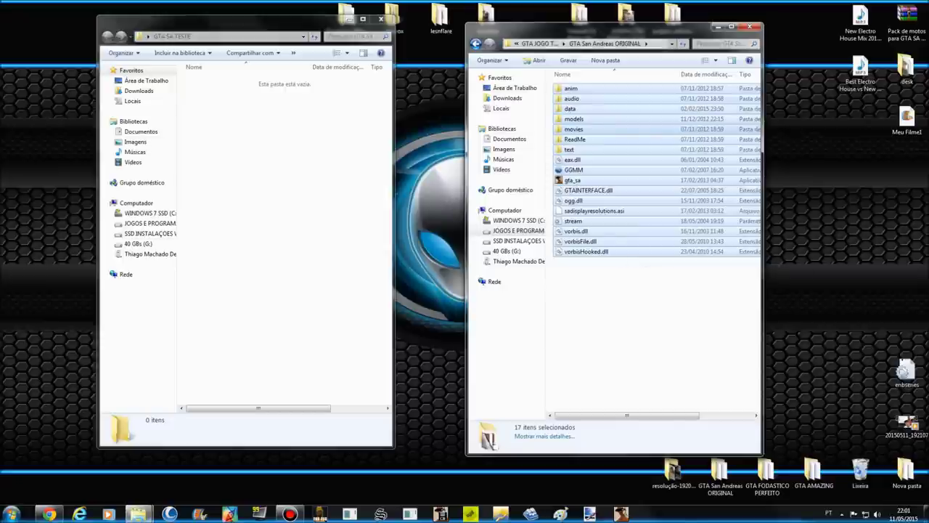
{"action": "right_click", "coordinate": [299, 235]}
{"action": "left_click", "coordinate": [324, 301]}
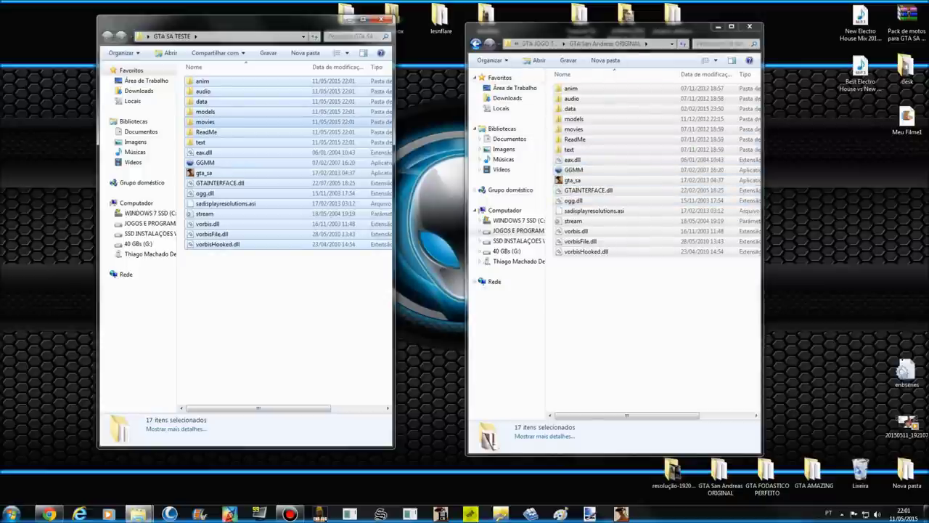
Step: Close the source folder window and shift the GTA SA TESTE window toward the middle of the desktop
{"action": "left_click", "coordinate": [476, 44]}
{"action": "left_click", "coordinate": [750, 26]}
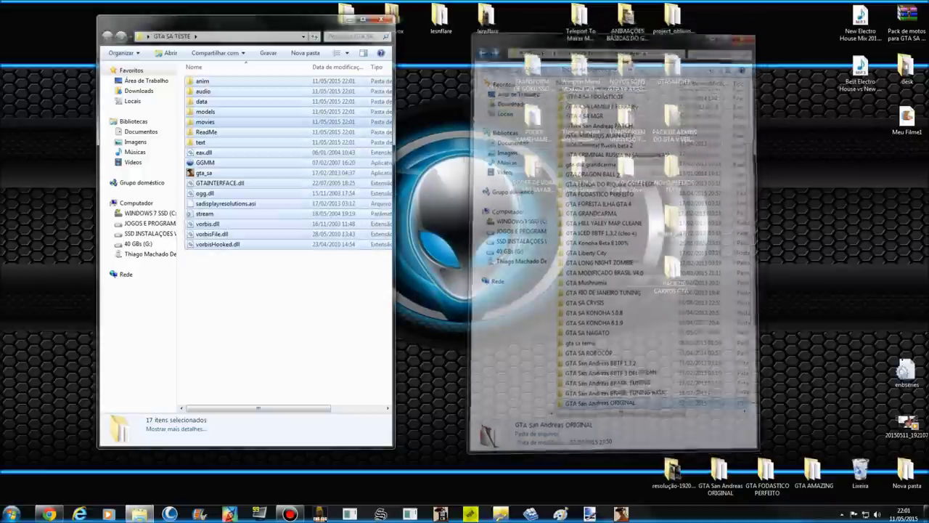
{"action": "left_click_drag", "start_coordinate": [250, 19], "coordinate": [530, 47]}
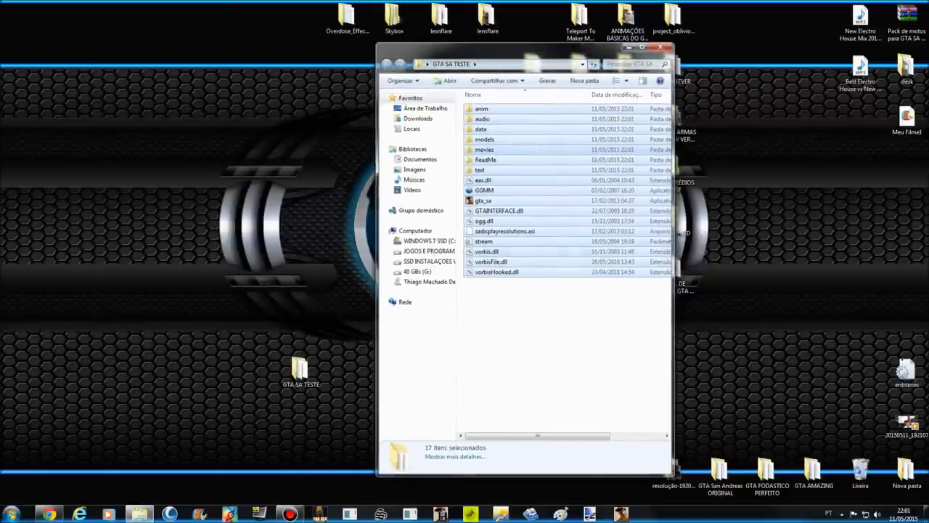
Step: Delete the GGMM application and the GTAINTERFACE.dll file from the GTA SA TESTE folder
{"action": "left_click", "coordinate": [536, 320]}
{"action": "left_click", "coordinate": [490, 191]}
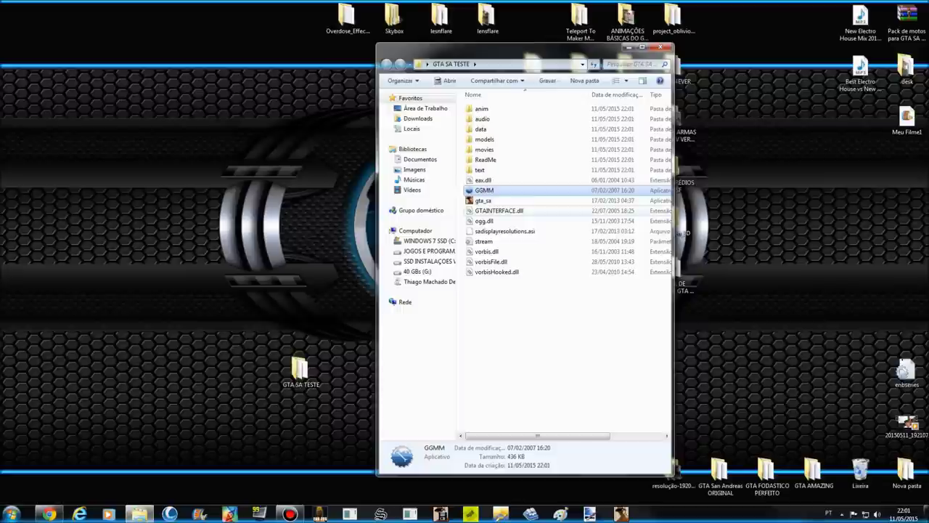
{"action": "left_click", "coordinate": [500, 212]}
{"action": "left_click", "coordinate": [552, 191]}
{"action": "key", "text": "Delete"}
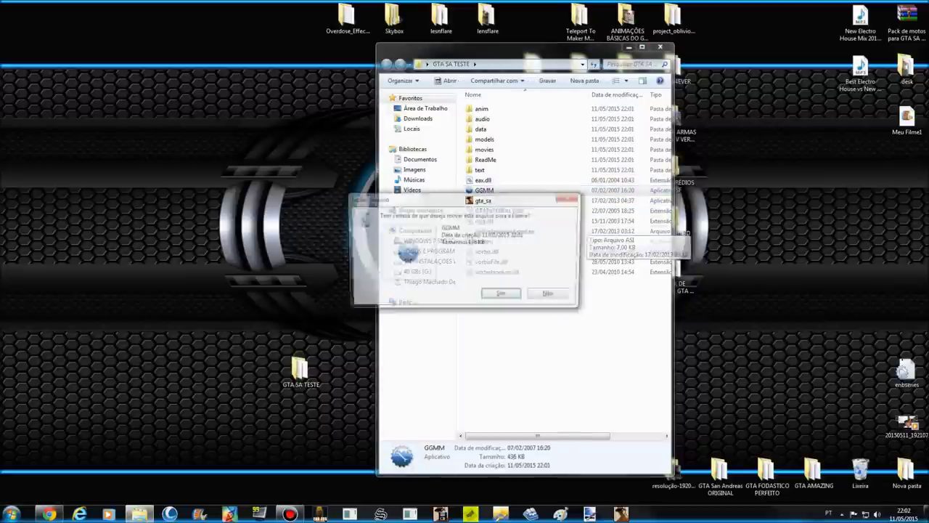
{"action": "key", "text": "Return"}
{"action": "left_click", "coordinate": [539, 201]}
{"action": "key", "text": "Delete"}
{"action": "key", "text": "Return"}
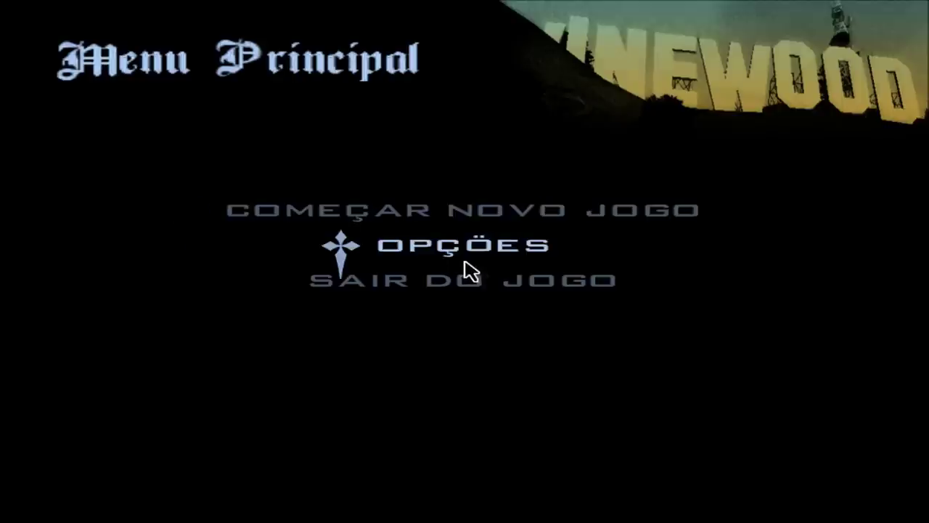
Step: Test the game by starting play and moving the character inside the house, and quit to the desktop
{"action": "left_click", "coordinate": [458, 226]}
{"action": "left_click", "coordinate": [462, 250]}
{"action": "left_click", "coordinate": [433, 201]}
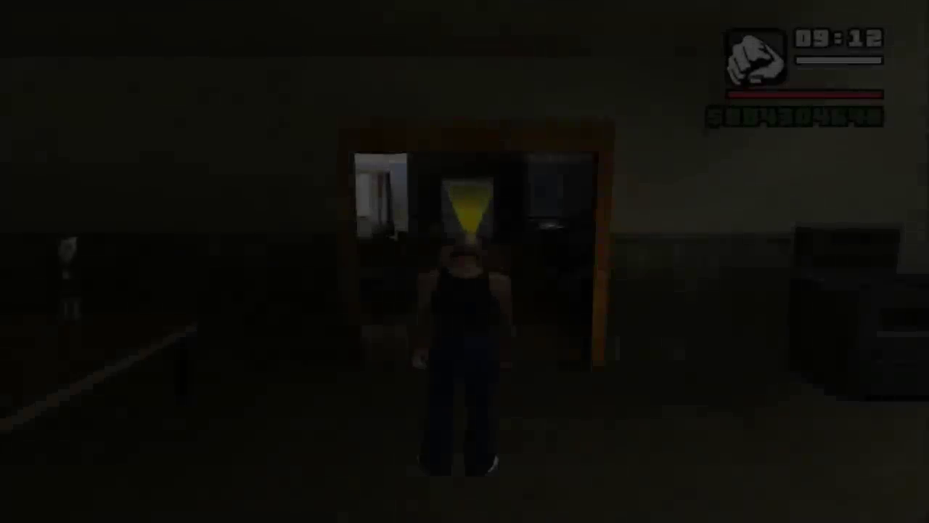
{"action": "key", "text": "d"}
{"action": "key", "text": "a"}
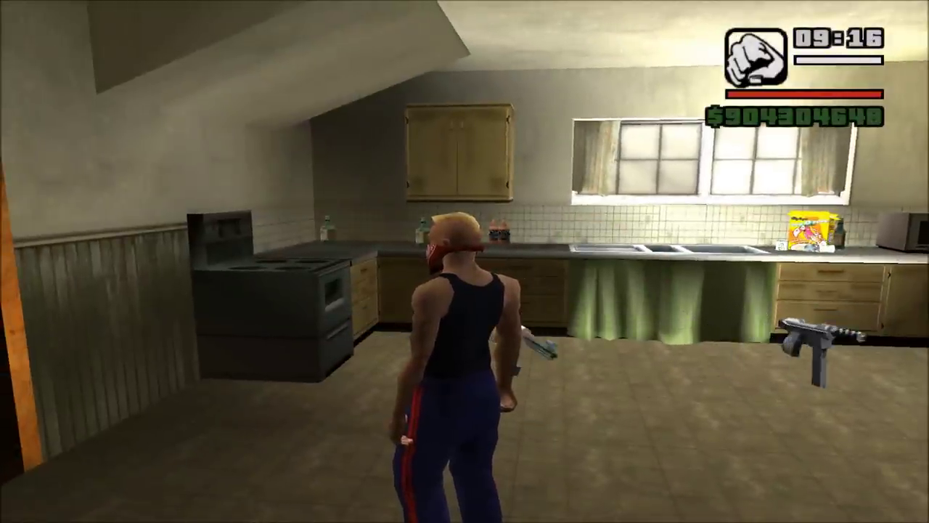
{"action": "key", "text": "Escape"}
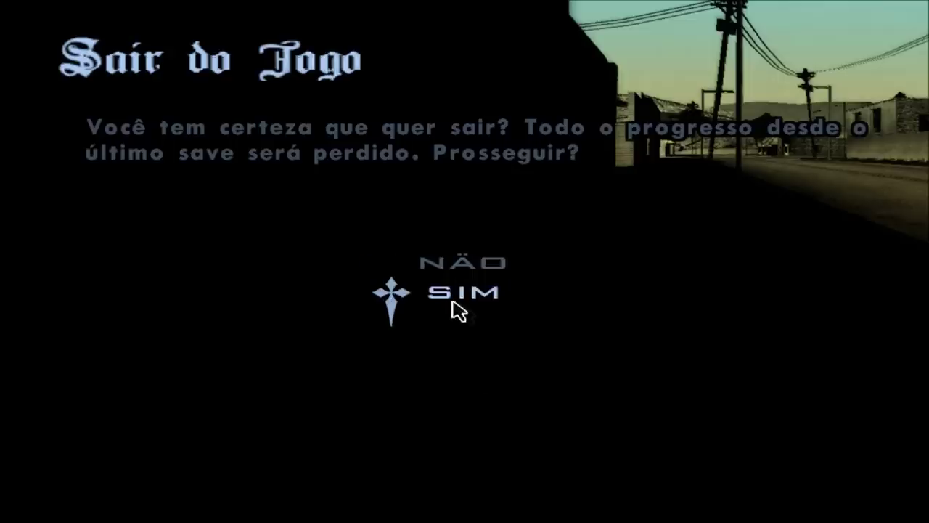
{"action": "left_click", "coordinate": [452, 301]}
Step: Switch to Chrome and open the speedometer mods page from the GTA San Andreas Evolution blog's list of other modifications
{"action": "left_click", "coordinate": [49, 514]}
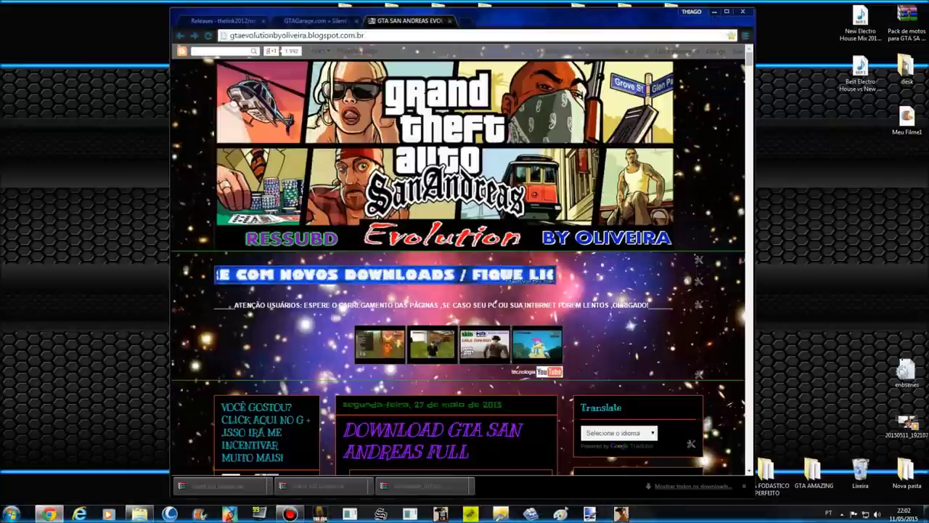
{"action": "key", "text": "ctrl+t"}
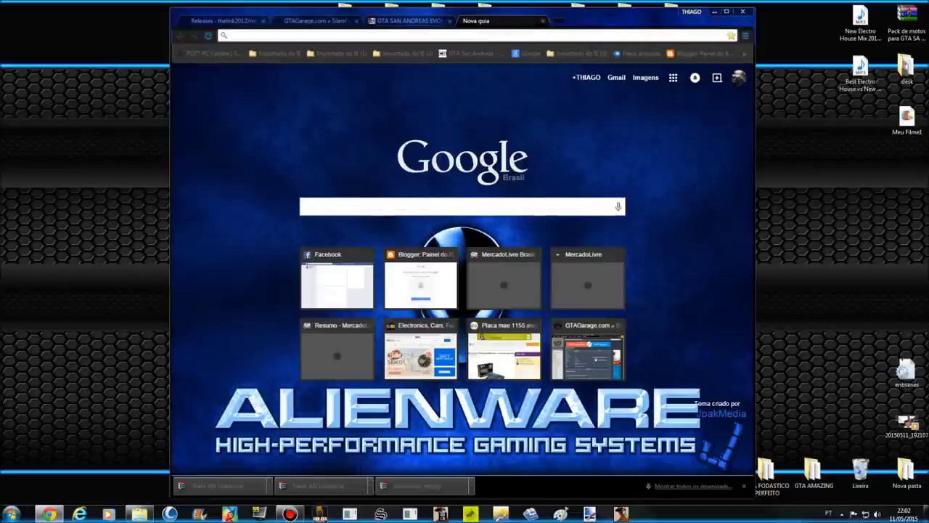
{"action": "key", "text": "ctrl+shift+Tab"}
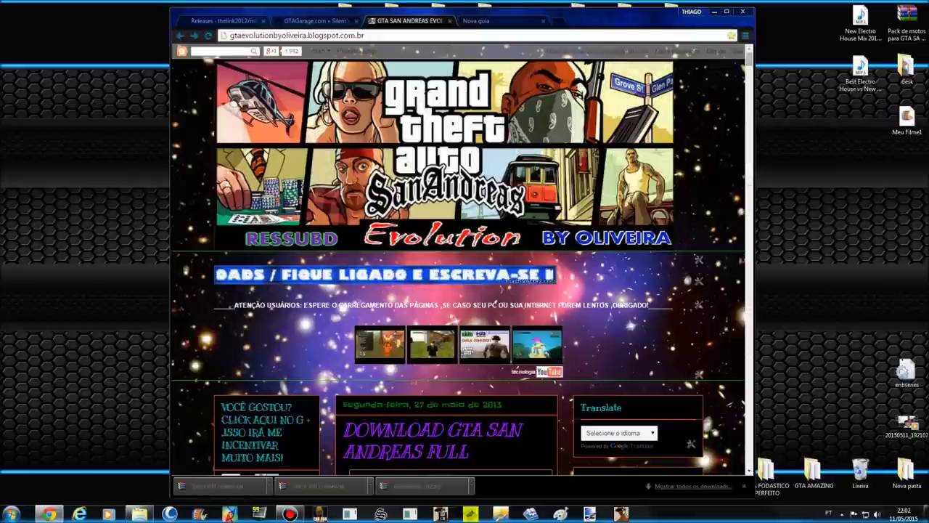
{"action": "scroll", "coordinate": [463, 260], "scroll_direction": "down", "scroll_amount": 6}
{"action": "scroll", "coordinate": [462, 260], "scroll_direction": "down", "scroll_amount": 6}
{"action": "scroll", "coordinate": [462, 262], "scroll_direction": "down", "scroll_amount": 2}
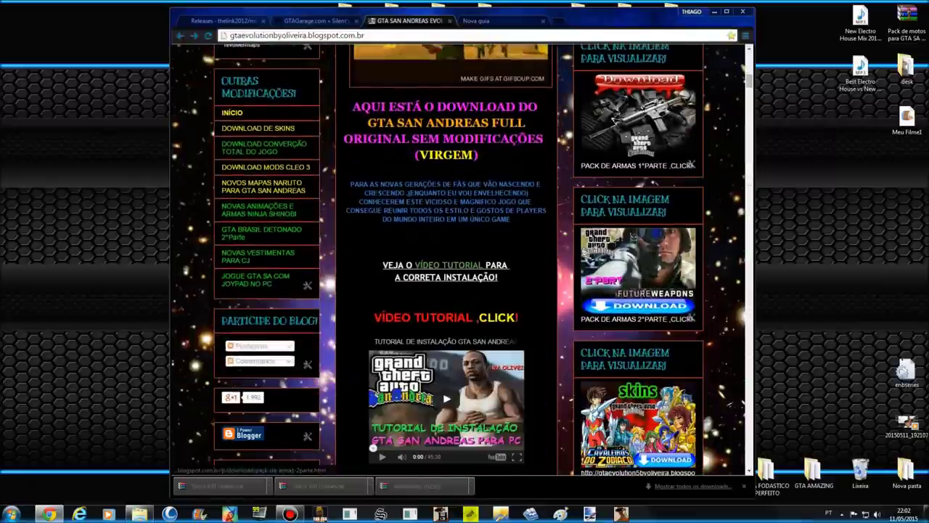
{"action": "scroll", "coordinate": [462, 261], "scroll_direction": "down", "scroll_amount": 4}
{"action": "left_click", "coordinate": [260, 218]}
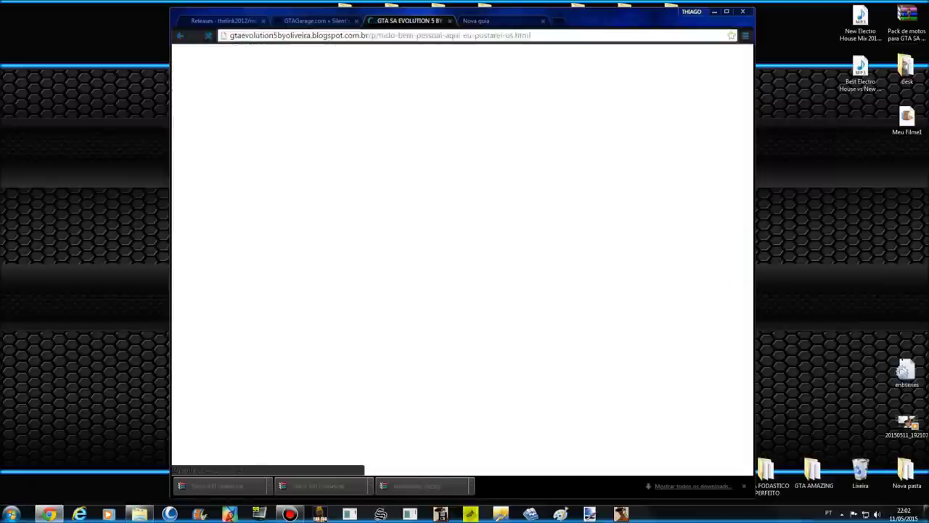
Step: Examine the mods page from the download notice and CLEO library through the compatible vehicles to the special-function mods
{"action": "scroll", "coordinate": [459, 261], "scroll_direction": "down", "scroll_amount": 10}
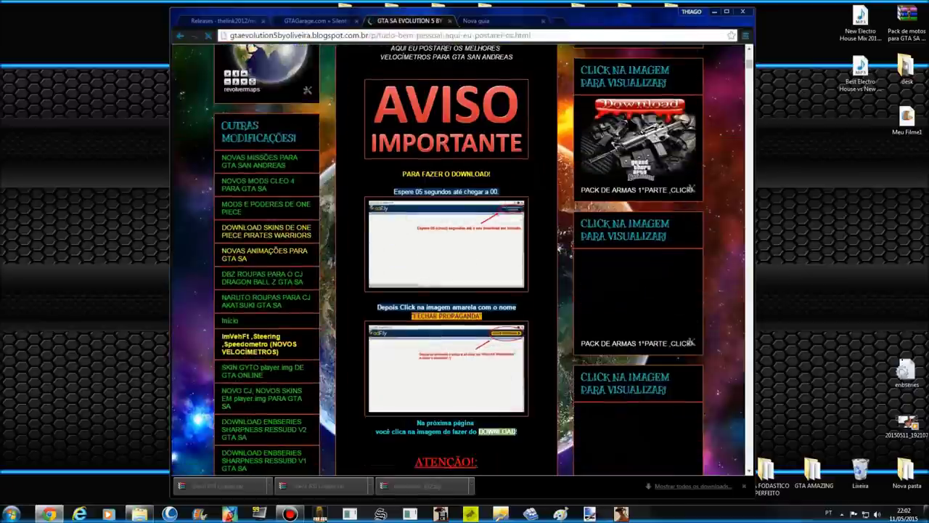
{"action": "scroll", "coordinate": [459, 261], "scroll_direction": "down", "scroll_amount": 9}
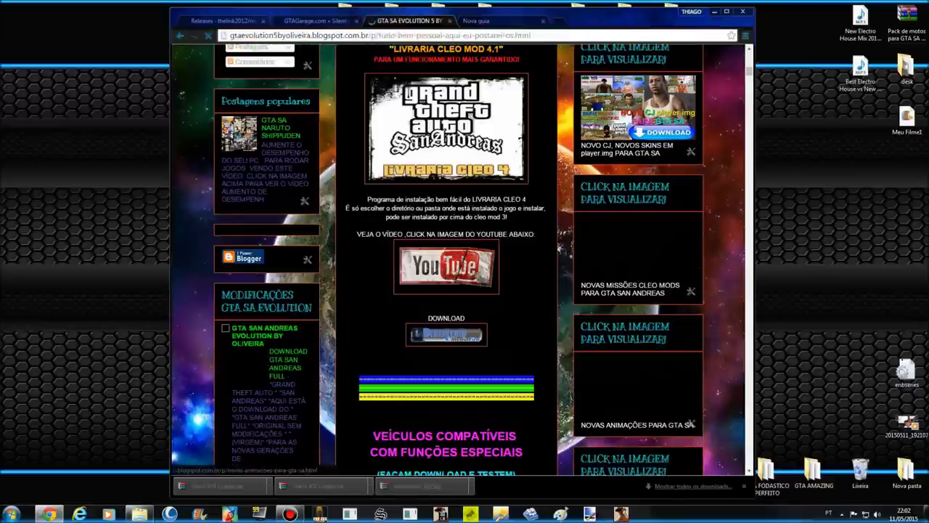
{"action": "scroll", "coordinate": [459, 261], "scroll_direction": "down", "scroll_amount": 9}
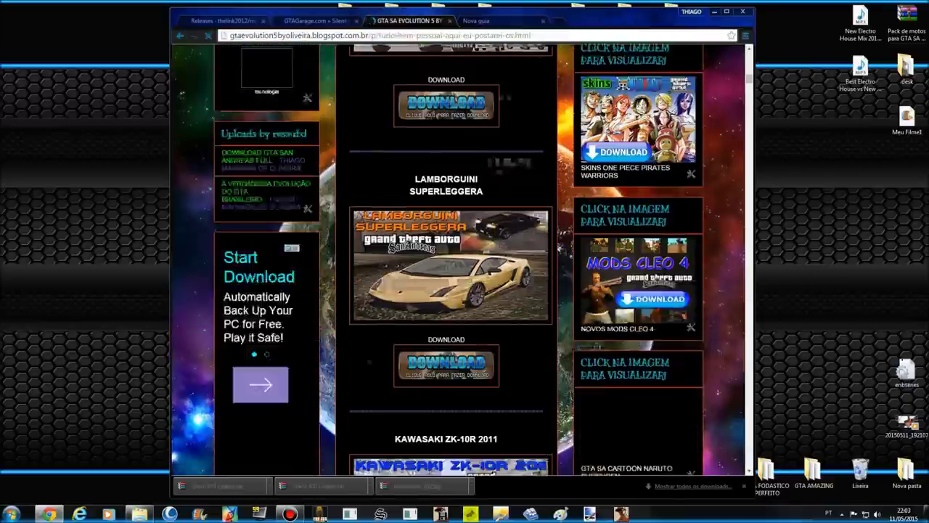
{"action": "scroll", "coordinate": [458, 261], "scroll_direction": "down", "scroll_amount": 10}
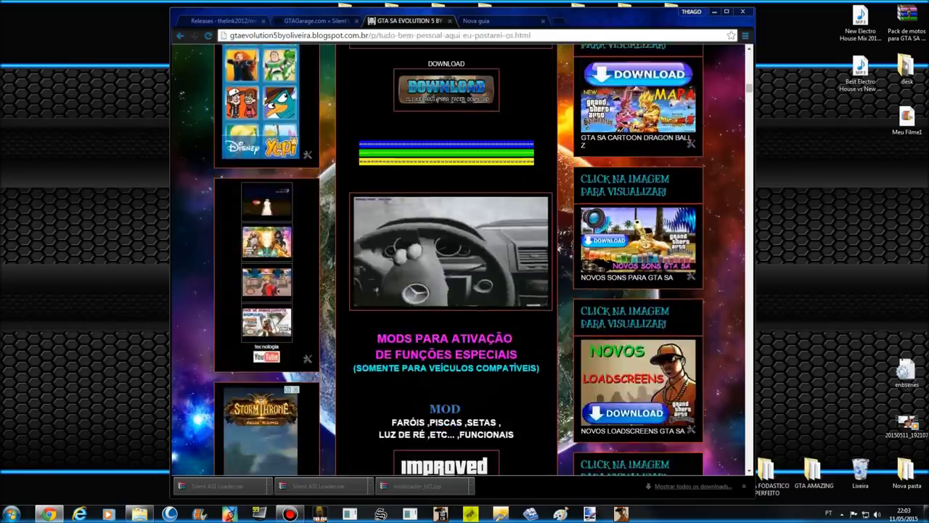
{"action": "scroll", "coordinate": [459, 261], "scroll_direction": "up", "scroll_amount": 4}
{"action": "scroll", "coordinate": [459, 261], "scroll_direction": "down", "scroll_amount": 7}
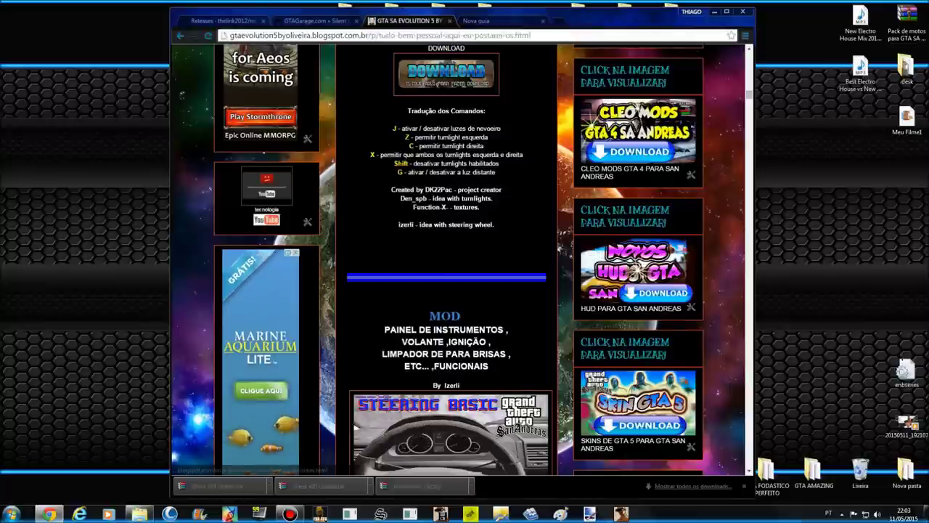
{"action": "scroll", "coordinate": [459, 261], "scroll_direction": "down", "scroll_amount": 2}
Step: Open the blog's ENBseries download page, and open its PC performance tutorial video on YouTube and pause it
{"action": "left_click", "coordinate": [638, 400]}
{"action": "scroll", "coordinate": [458, 261], "scroll_direction": "down", "scroll_amount": 8}
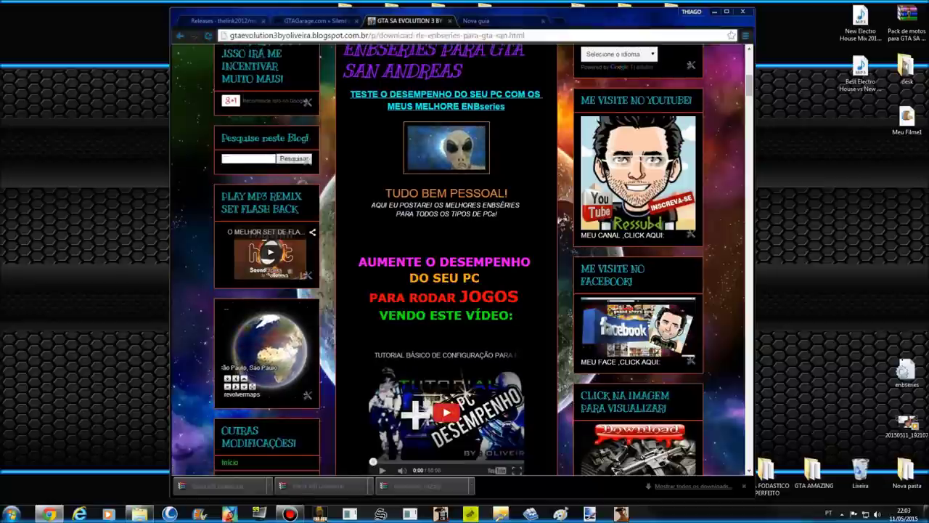
{"action": "left_click", "coordinate": [444, 355]}
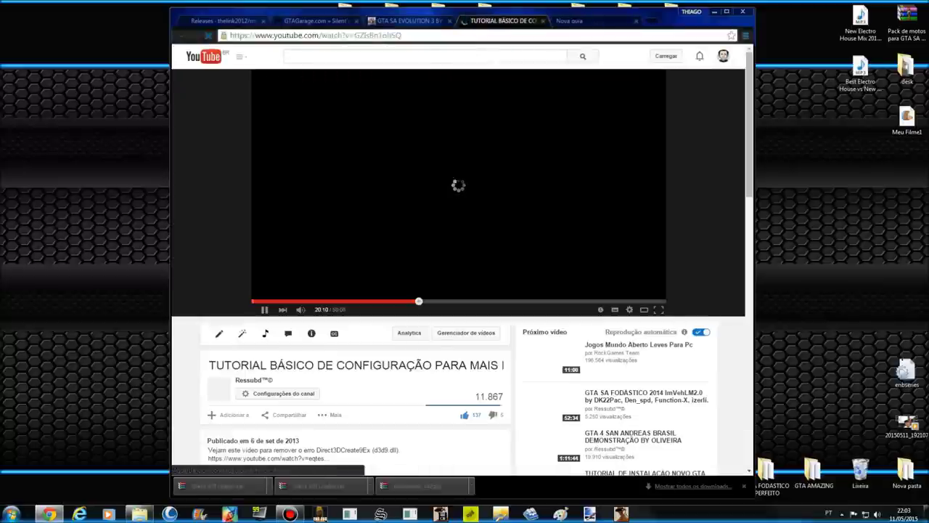
{"action": "left_click", "coordinate": [265, 310]}
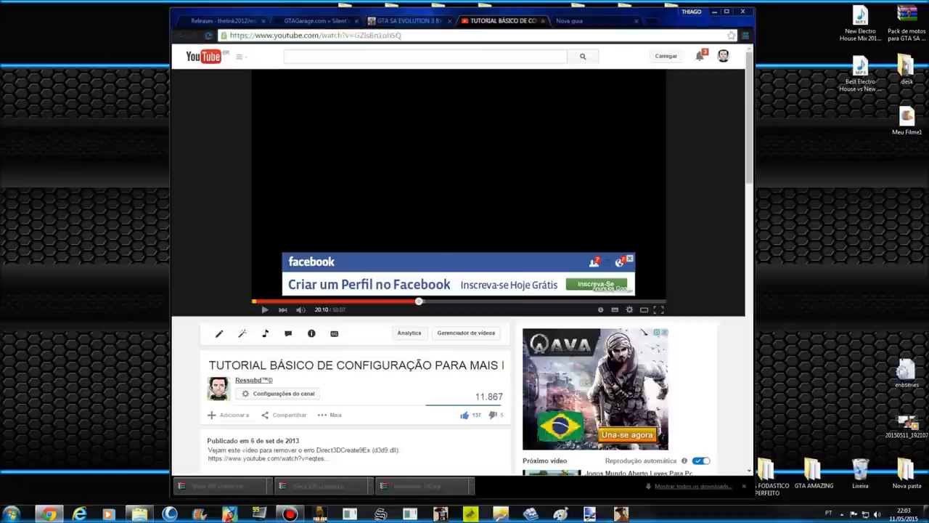
Step: Reveal the tutorial video's full title in its editing field and discard the edit
{"action": "left_click", "coordinate": [356, 365]}
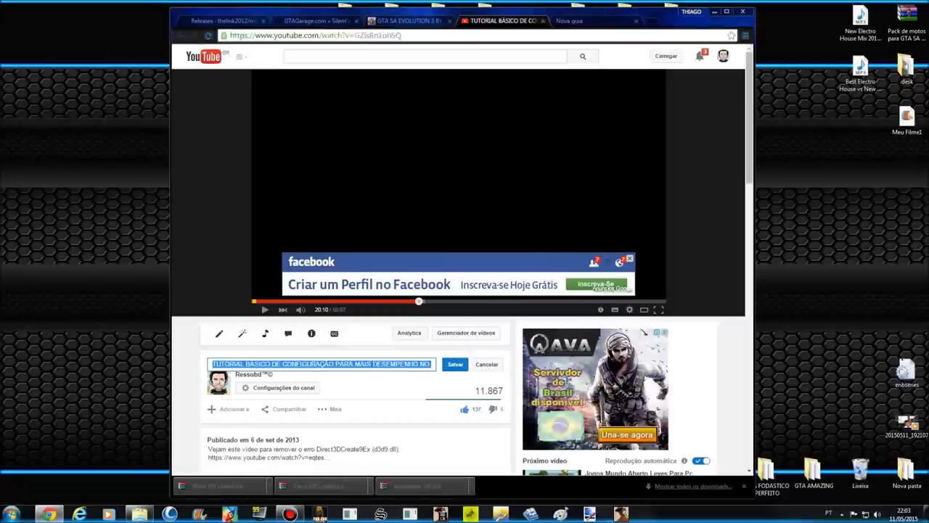
{"action": "left_click_drag", "start_coordinate": [430, 364], "coordinate": [440, 364]}
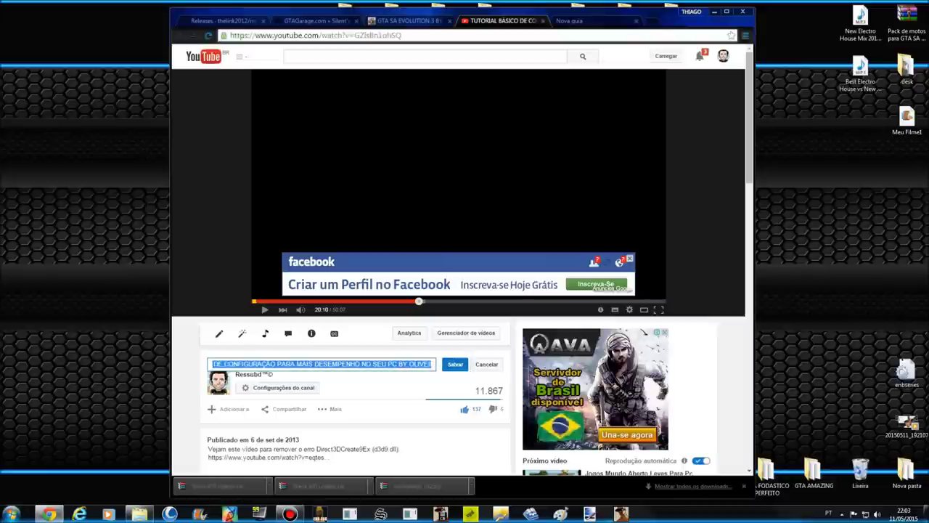
{"action": "left_click", "coordinate": [487, 365]}
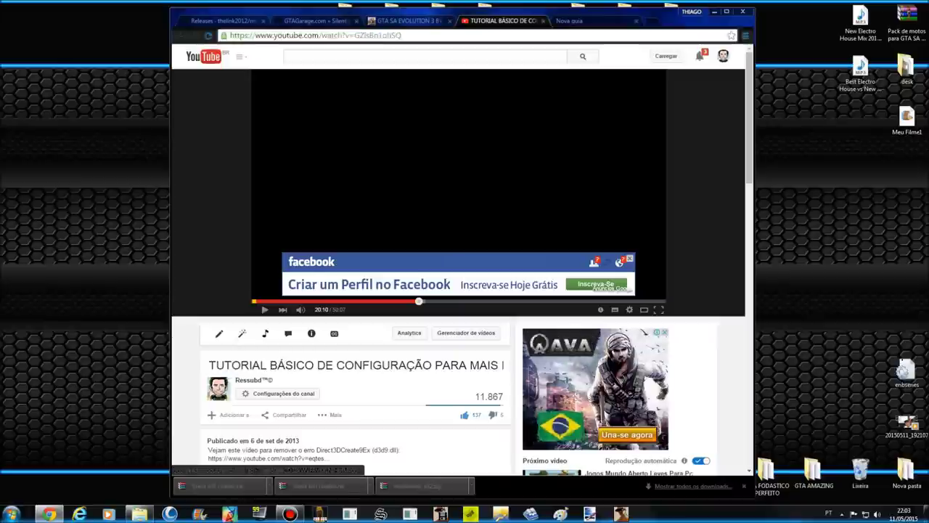
Step: Skim the tutorial video at about 2:33, 13:28 and 20:34, keeping it paused and closing the overlay ad
{"action": "left_click", "coordinate": [276, 301]}
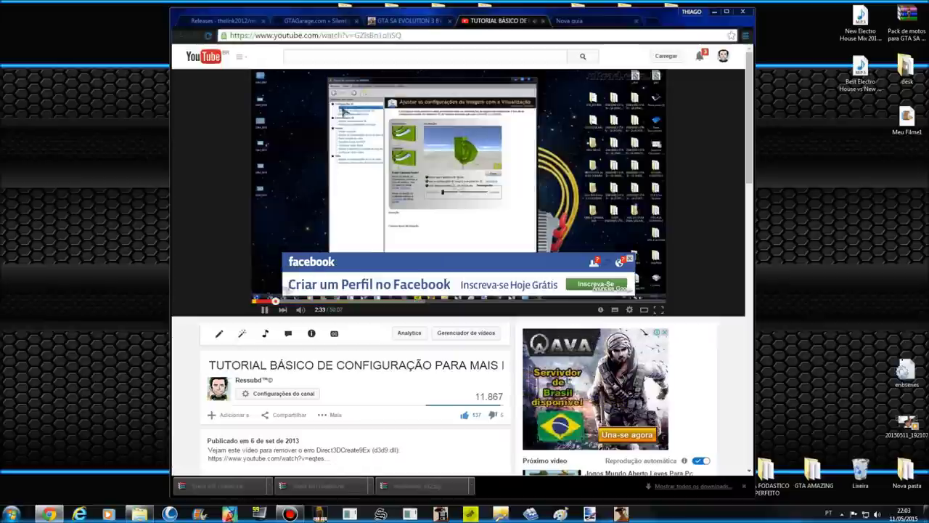
{"action": "left_click", "coordinate": [266, 310]}
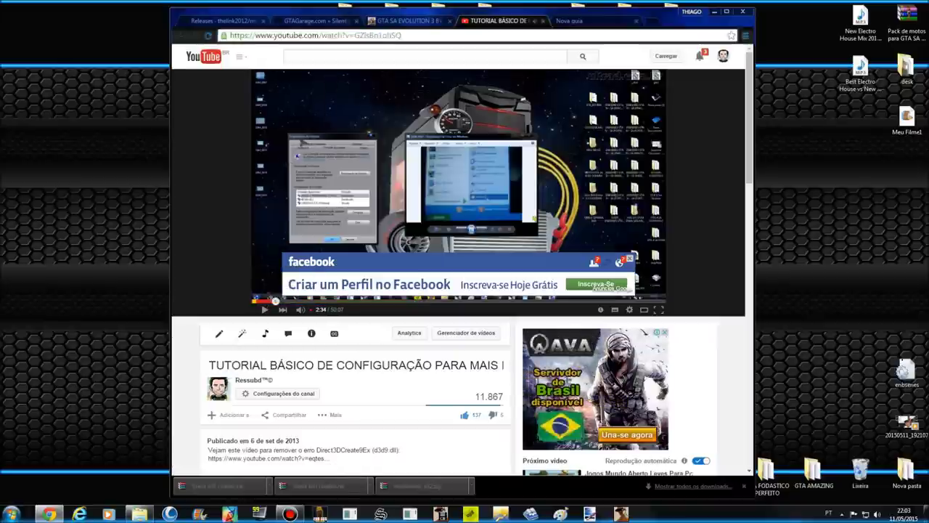
{"action": "left_click", "coordinate": [630, 258]}
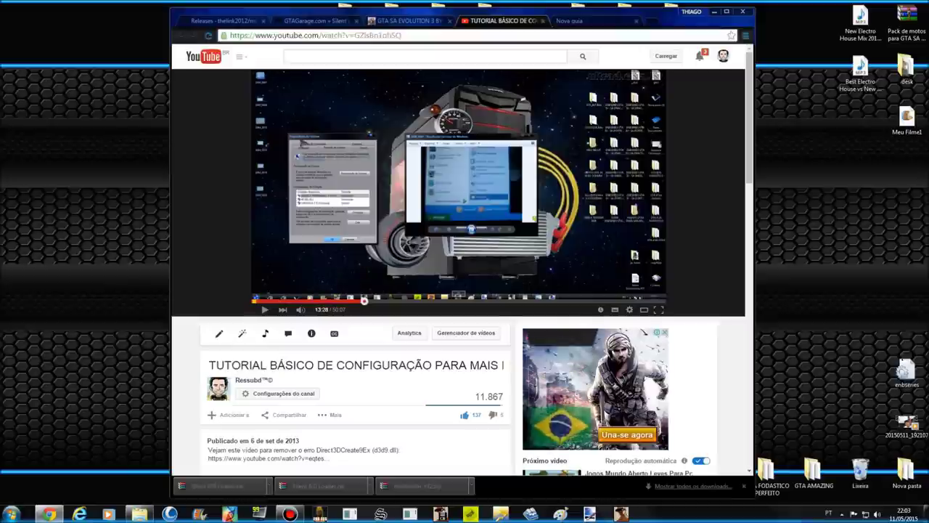
{"action": "left_click", "coordinate": [399, 300]}
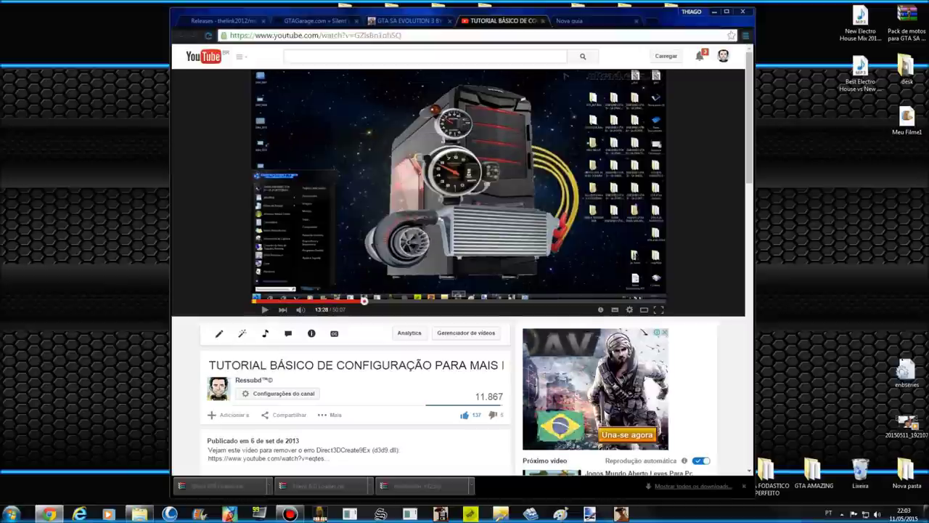
{"action": "left_click", "coordinate": [422, 300]}
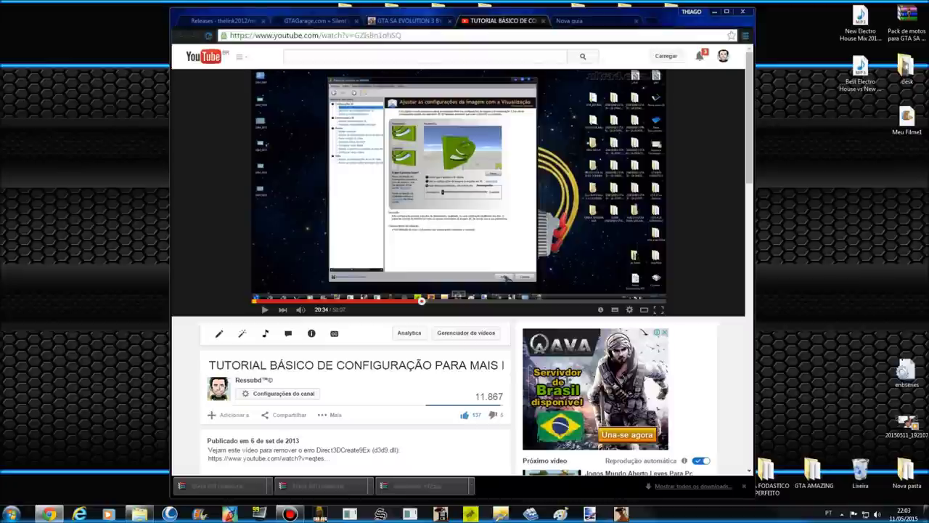
Step: Close the YouTube tutorial tab and the empty new tab, leaving the ENBseries blog page open
{"action": "key", "text": "ctrl+w"}
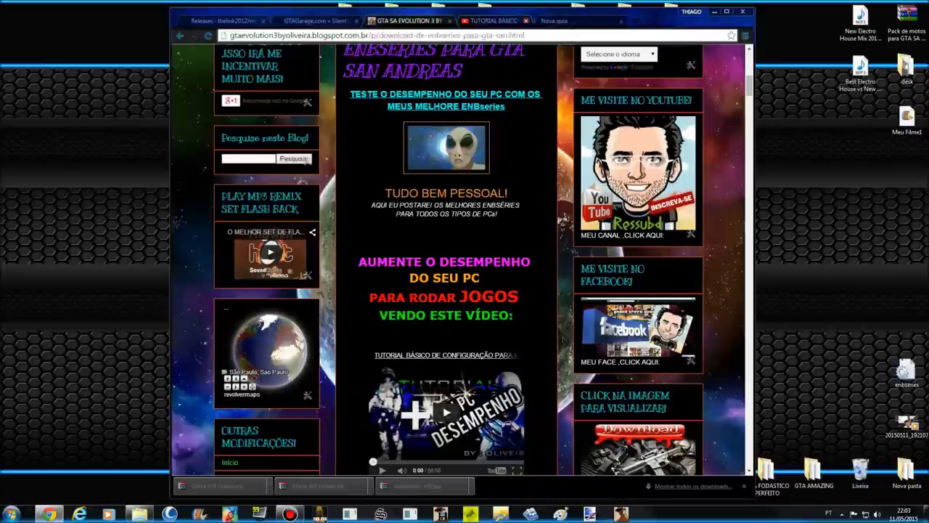
{"action": "left_click", "coordinate": [501, 21]}
{"action": "left_click", "coordinate": [543, 21]}
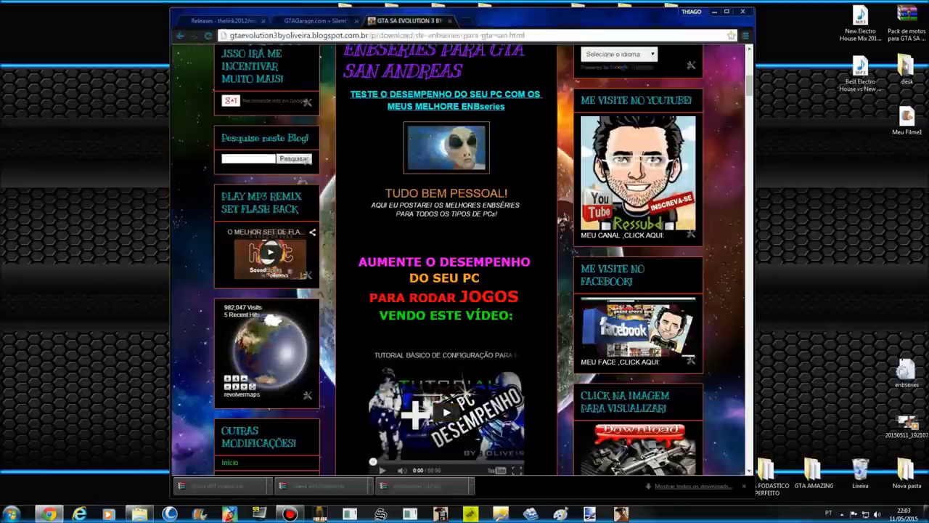
Step: Open the NVIDIA Control Panel and change the vertical sync setting in the Grand Theft Auto: San Andreas program profile
{"action": "right_click", "coordinate": [88, 228]}
{"action": "mouse_move", "coordinate": [145, 319]}
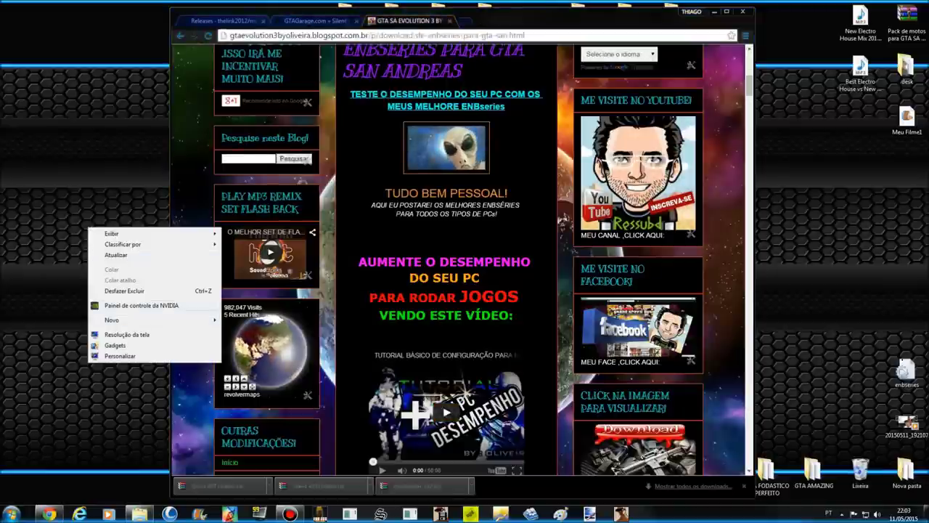
{"action": "left_click", "coordinate": [138, 305]}
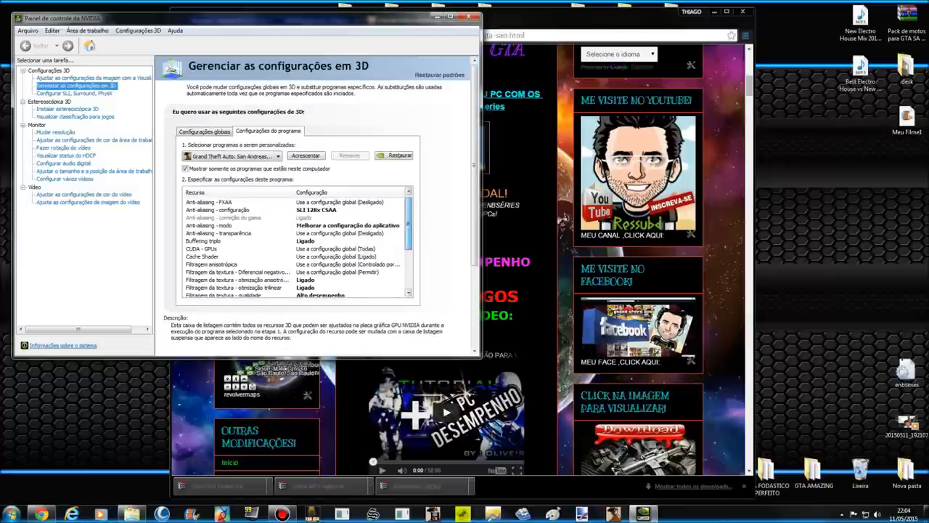
{"action": "left_click_drag", "start_coordinate": [408, 222], "coordinate": [409, 263]}
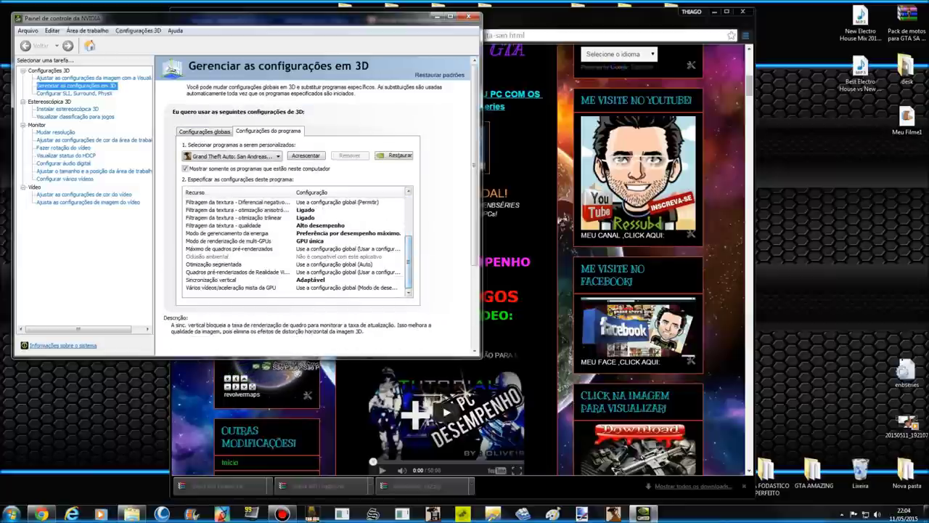
{"action": "left_click", "coordinate": [349, 280]}
{"action": "left_click", "coordinate": [348, 304]}
Step: Set triple buffering (Buffering triplo) to Desligado for the game profile, apply the changes and close the NVIDIA Control Panel
{"action": "left_click_drag", "start_coordinate": [409, 258], "coordinate": [409, 218]}
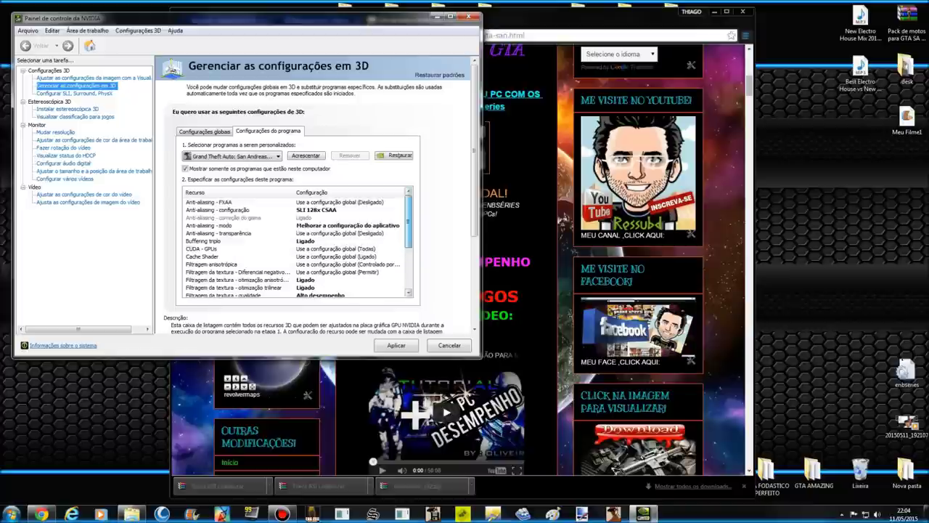
{"action": "left_click", "coordinate": [348, 241]}
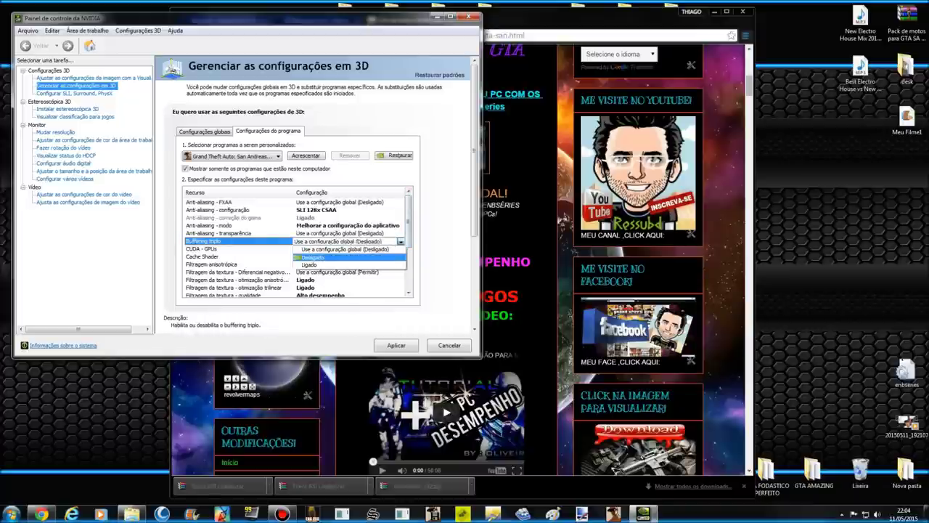
{"action": "left_click", "coordinate": [309, 257]}
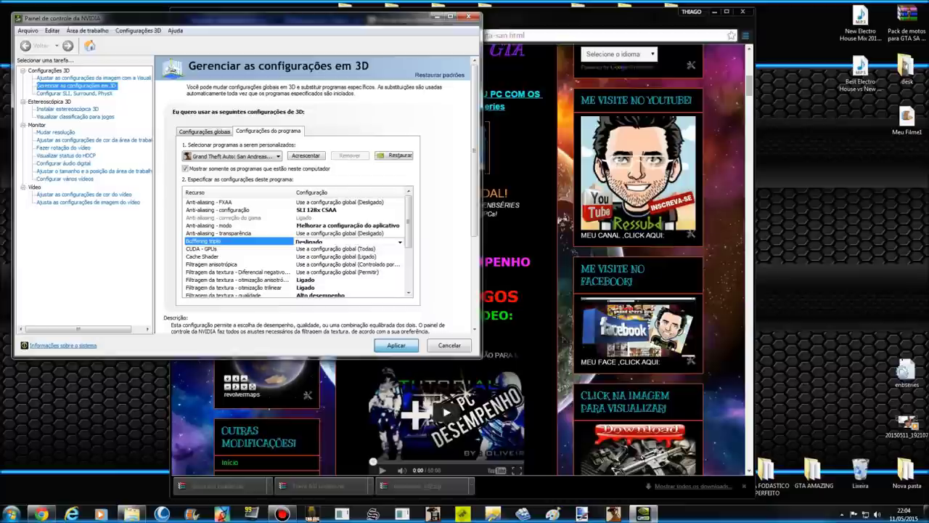
{"action": "left_click", "coordinate": [397, 346]}
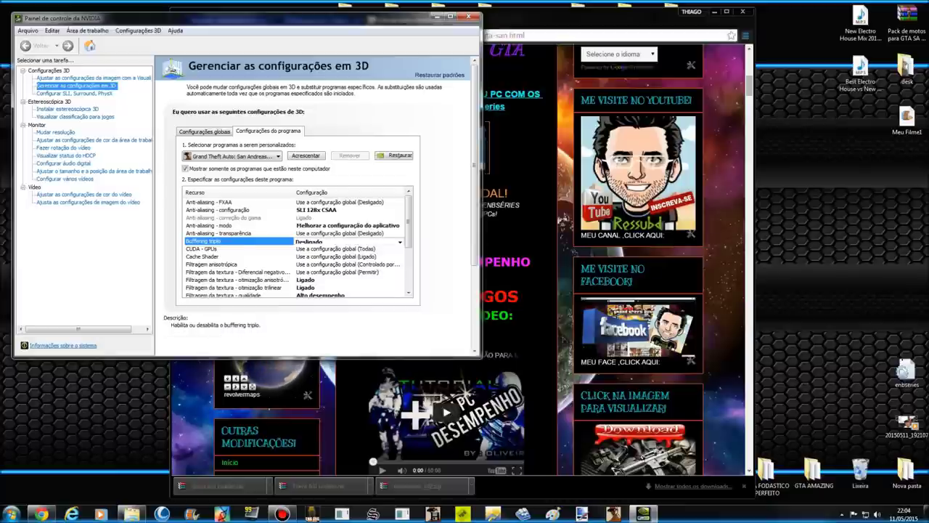
{"action": "left_click", "coordinate": [468, 16]}
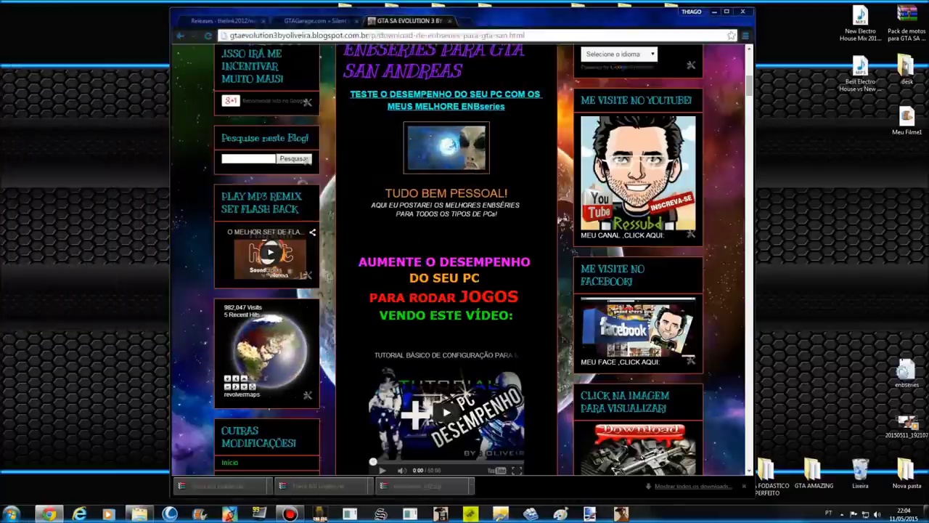
Step: Minimize the browser to show the GTA SA TESTE folder, highlight all its contents and return to the browser
{"action": "left_click", "coordinate": [715, 12]}
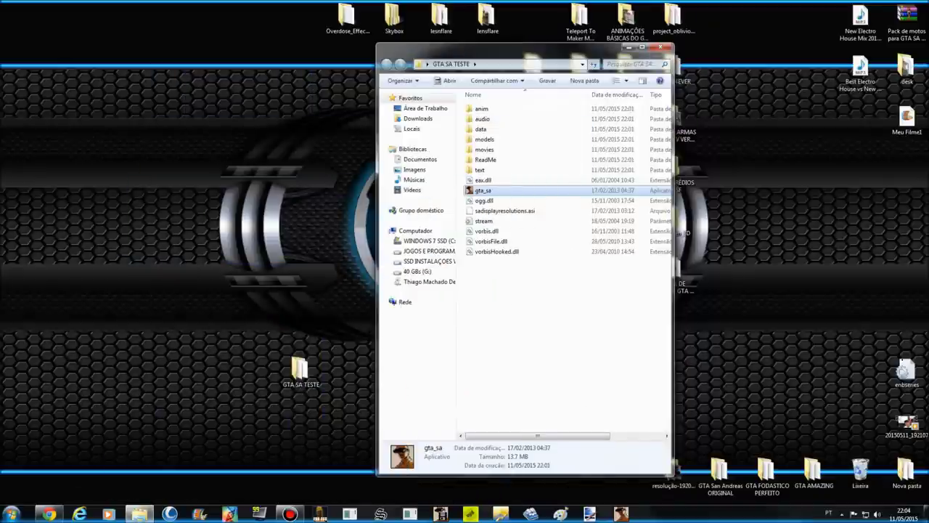
{"action": "left_click_drag", "start_coordinate": [568, 349], "coordinate": [540, 102]}
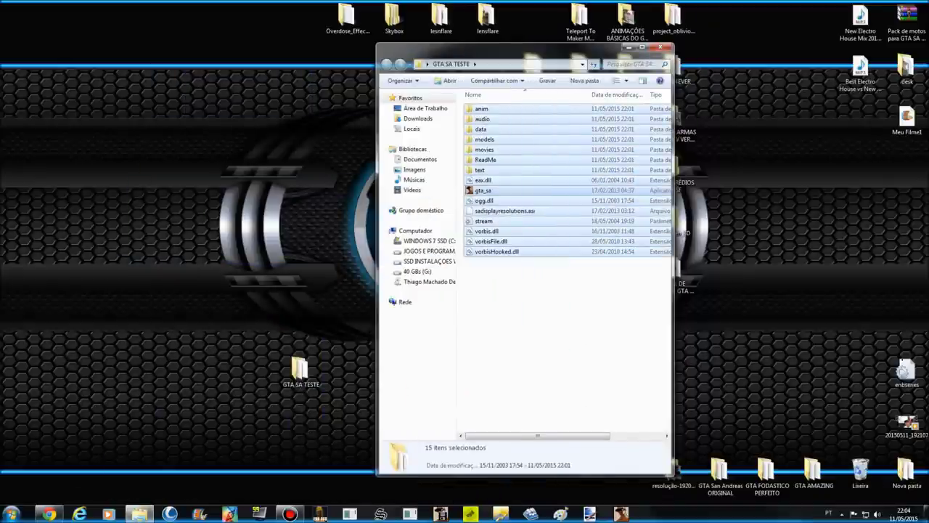
{"action": "left_click", "coordinate": [48, 514]}
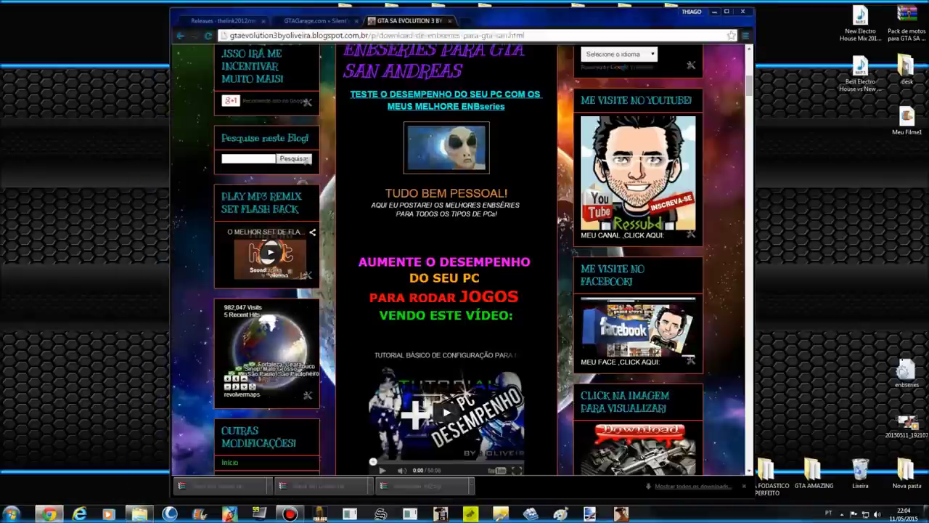
Step: Download modloader_hf2.zip for Mod Loader v0.2.4 from the GitHub releases page and move the browser clear of the desktop icons
{"action": "left_click", "coordinate": [224, 21]}
{"action": "left_click_drag", "start_coordinate": [537, 19], "coordinate": [383, 22]}
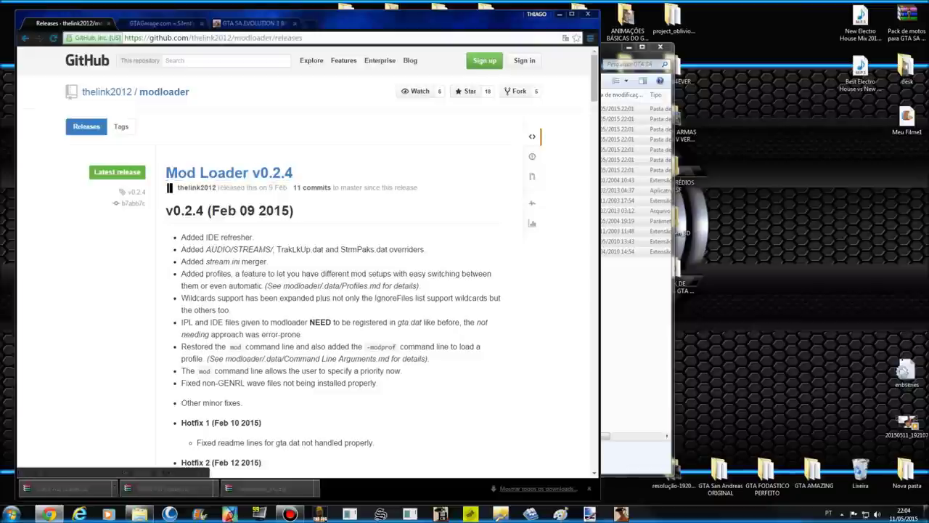
{"action": "scroll", "coordinate": [228, 174], "scroll_direction": "down", "scroll_amount": 3}
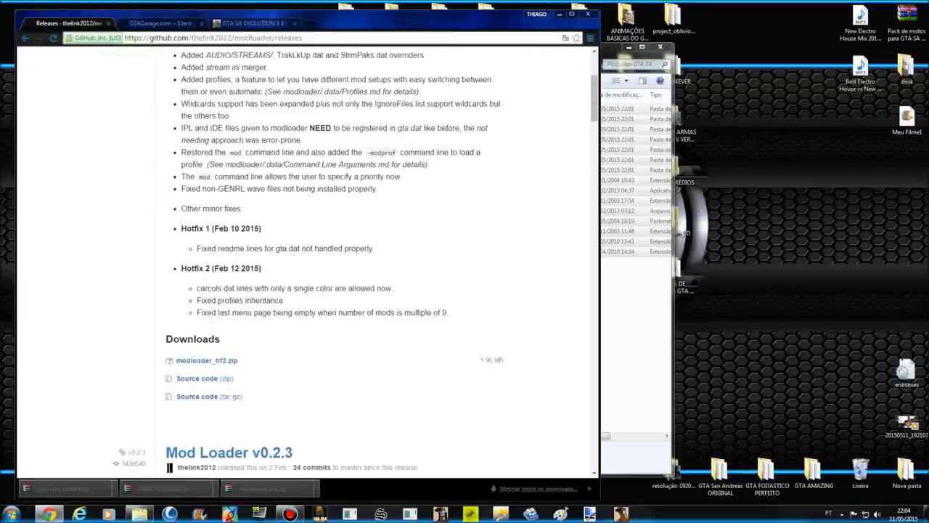
{"action": "scroll", "coordinate": [305, 261], "scroll_direction": "down", "scroll_amount": 2}
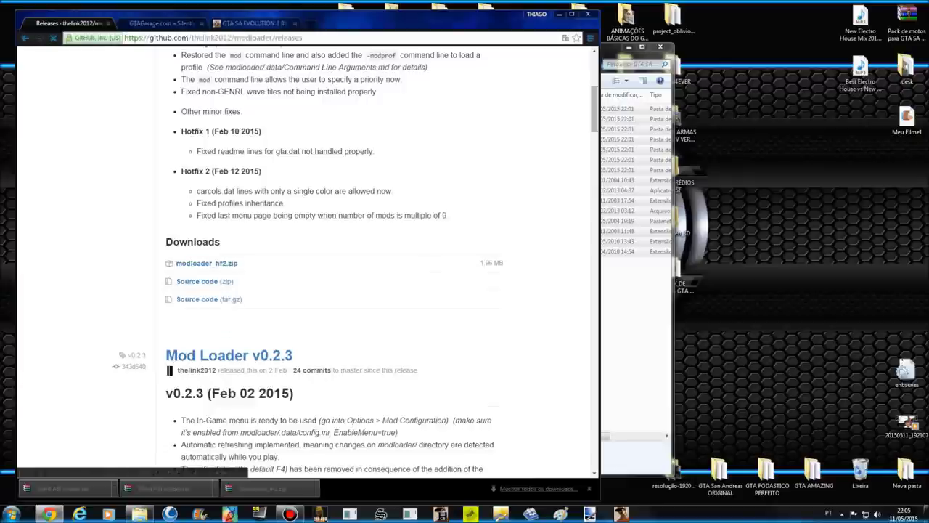
{"action": "left_click_drag", "start_coordinate": [407, 16], "coordinate": [437, 17]}
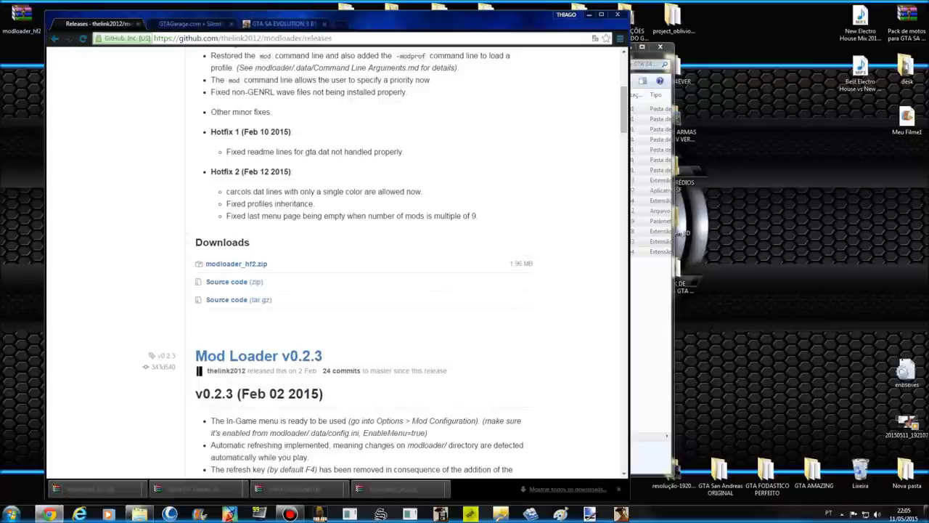
Step: Download ASI Loader 1.3 from the Silent's ASI Loader page on GTAGarage
{"action": "left_click", "coordinate": [190, 24]}
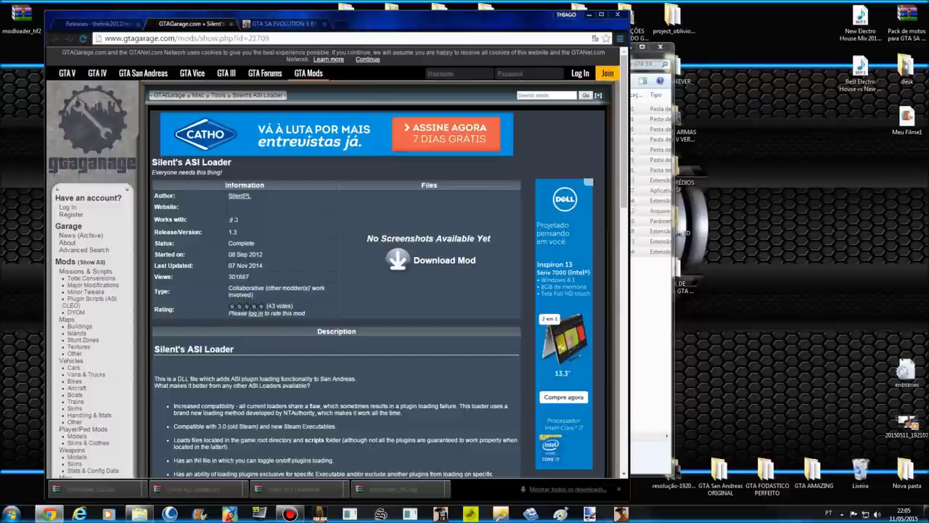
{"action": "left_click", "coordinate": [432, 260]}
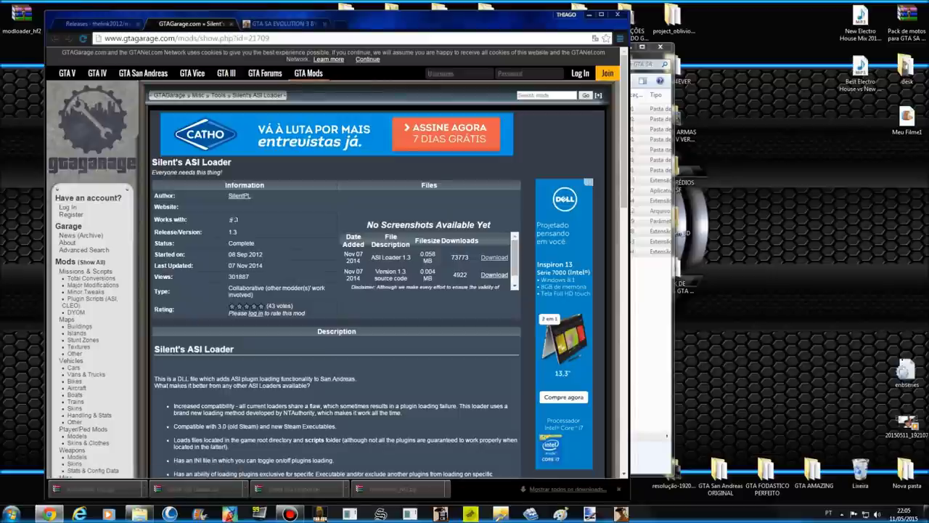
{"action": "left_click", "coordinate": [494, 258]}
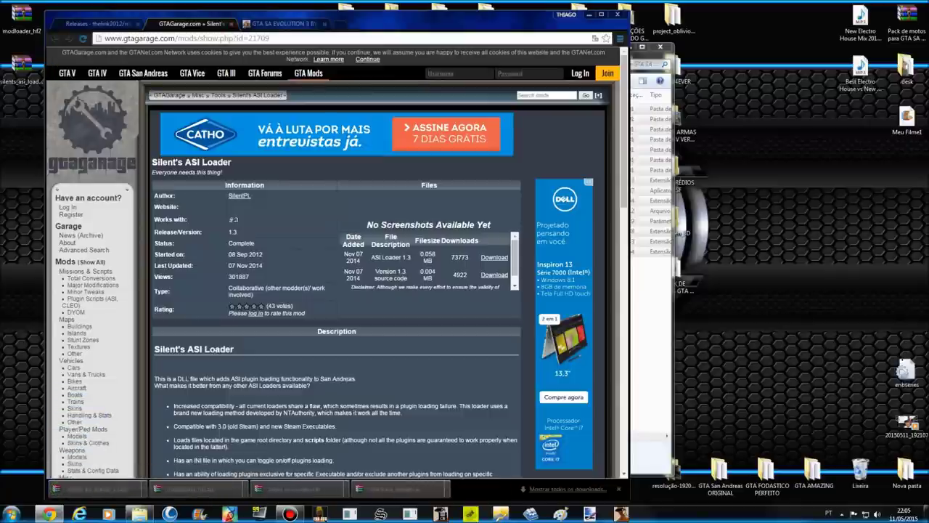
Step: Review the Mod Loader and Silent's ASI Loader pages again, minimize the browser and point out the two downloaded archives on the desktop
{"action": "left_click", "coordinate": [98, 24]}
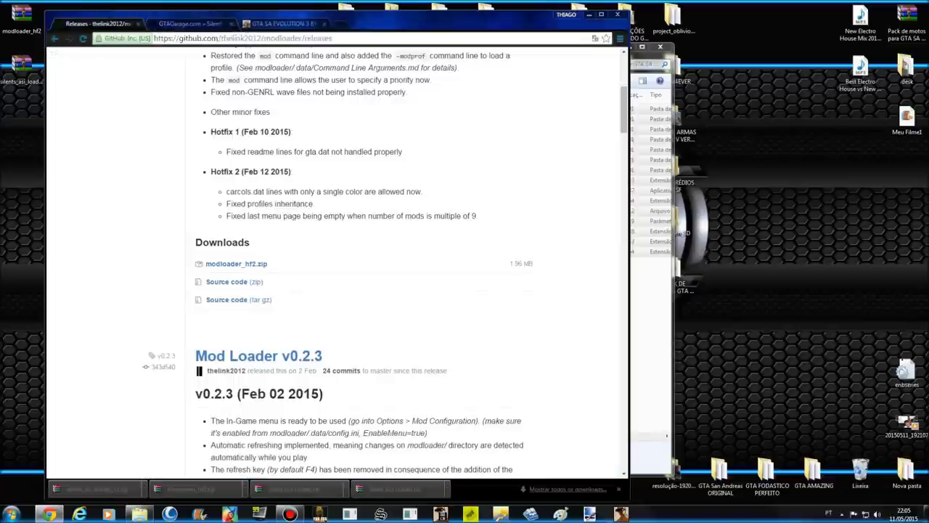
{"action": "scroll", "coordinate": [337, 261], "scroll_direction": "up", "scroll_amount": 3}
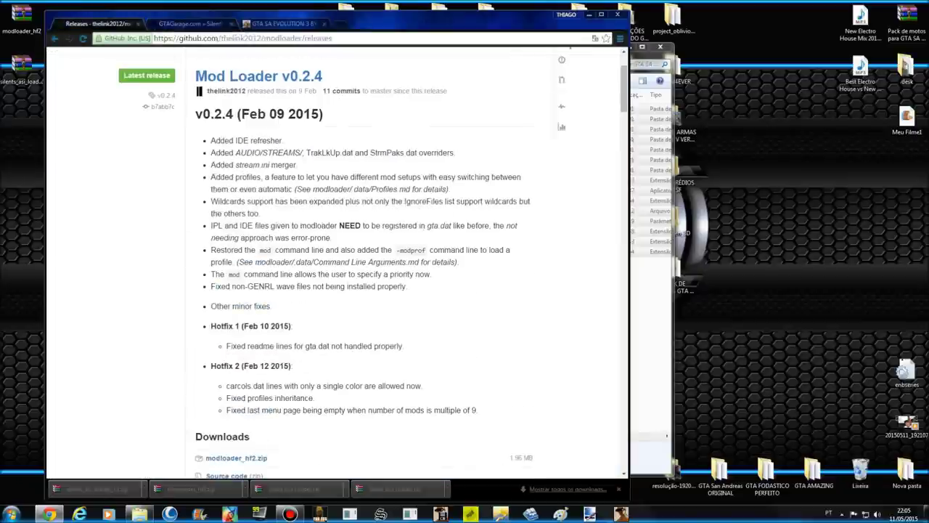
{"action": "key", "text": "ctrl+Tab"}
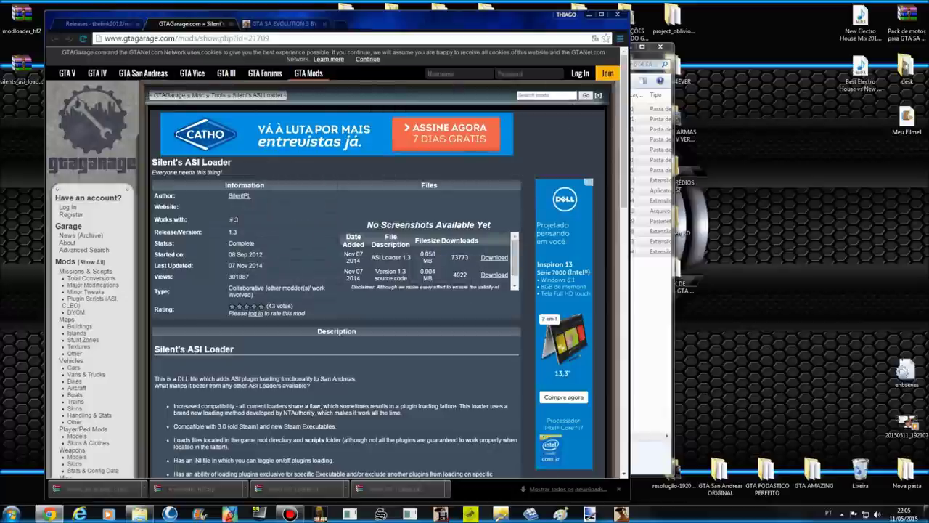
{"action": "left_click", "coordinate": [601, 15]}
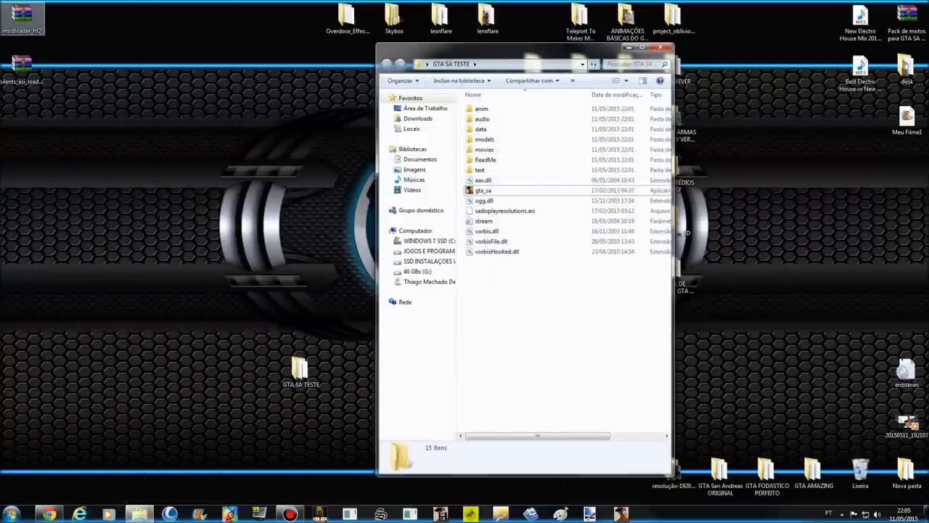
{"action": "left_click", "coordinate": [22, 19]}
{"action": "left_click_drag", "start_coordinate": [34, 71], "coordinate": [30, 71]}
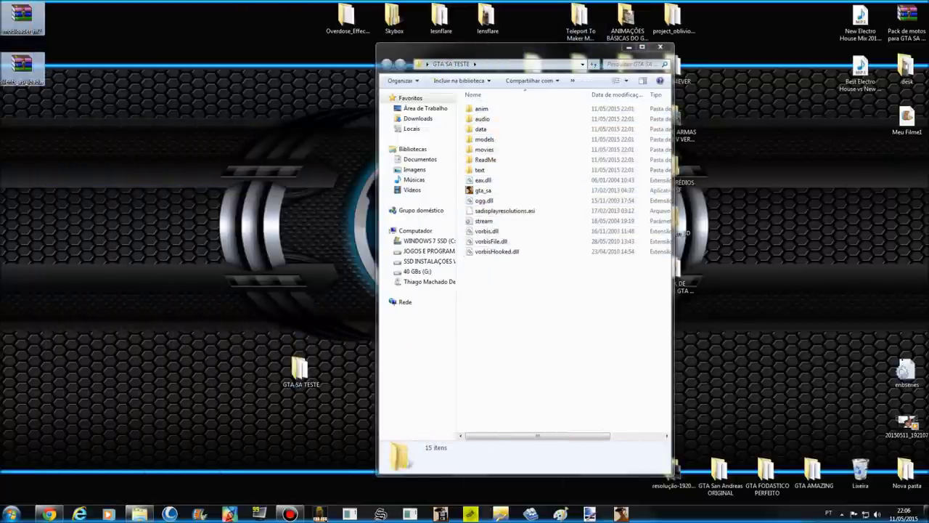
{"action": "left_click", "coordinate": [21, 18]}
{"action": "left_click", "coordinate": [22, 69]}
Step: Extract modloader_hf2.zip into a modloader_hf2 folder on the desktop and close the archive
{"action": "double_click", "coordinate": [22, 18]}
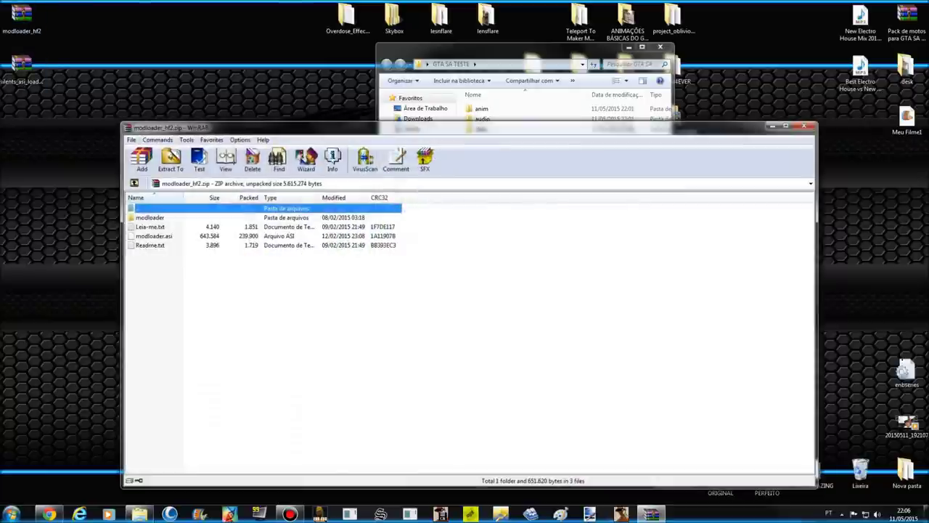
{"action": "left_click_drag", "start_coordinate": [406, 127], "coordinate": [391, 125]}
{"action": "left_click", "coordinate": [155, 158]}
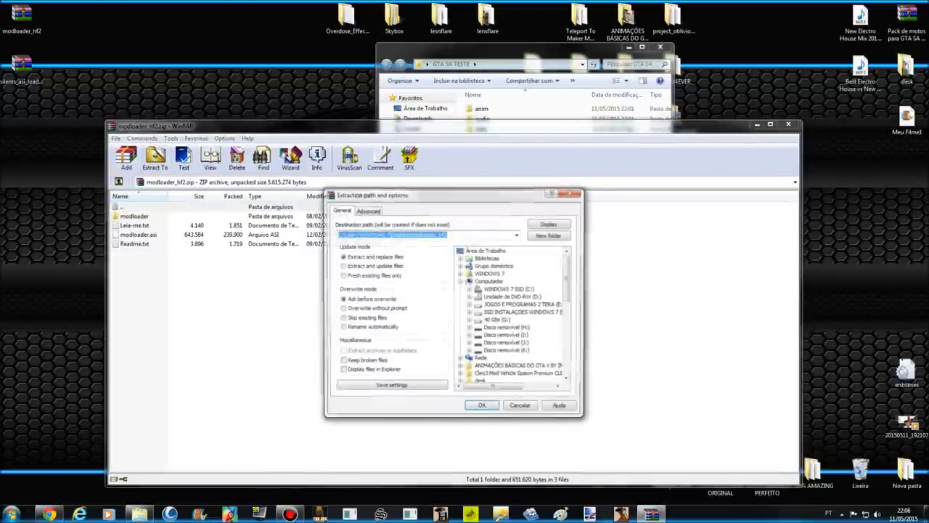
{"action": "key", "text": "Return"}
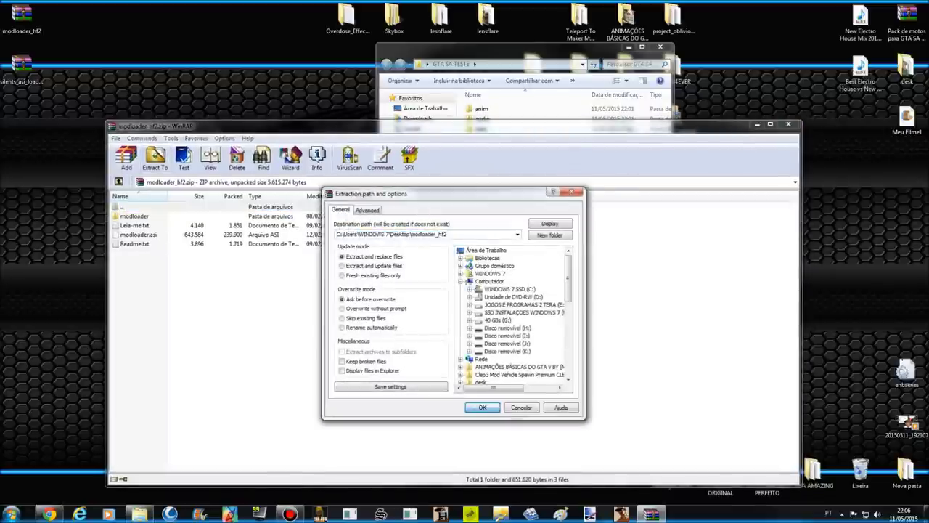
{"action": "left_click_drag", "start_coordinate": [801, 305], "coordinate": [259, 305]}
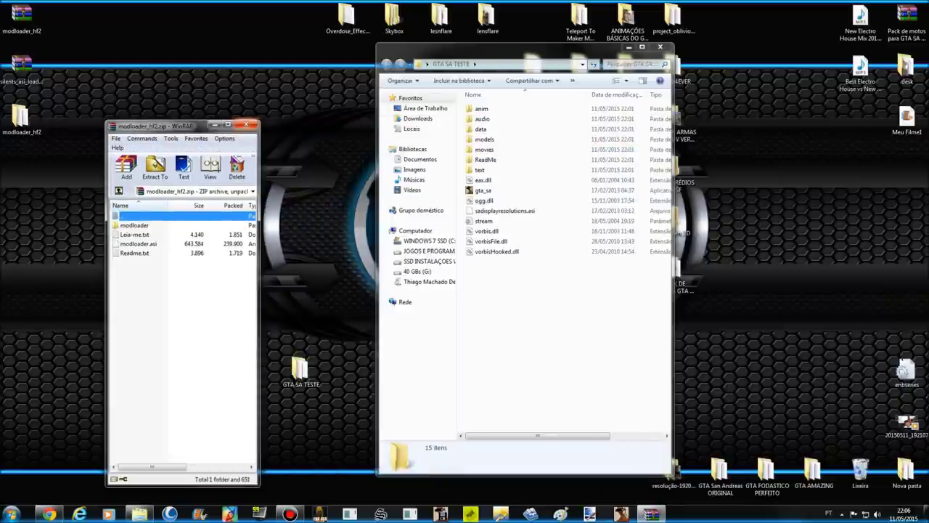
{"action": "left_click", "coordinate": [246, 125]}
Step: Extract silents_asi_loader_13.zip into its own folder on the desktop and close the archive
{"action": "double_click", "coordinate": [22, 69]}
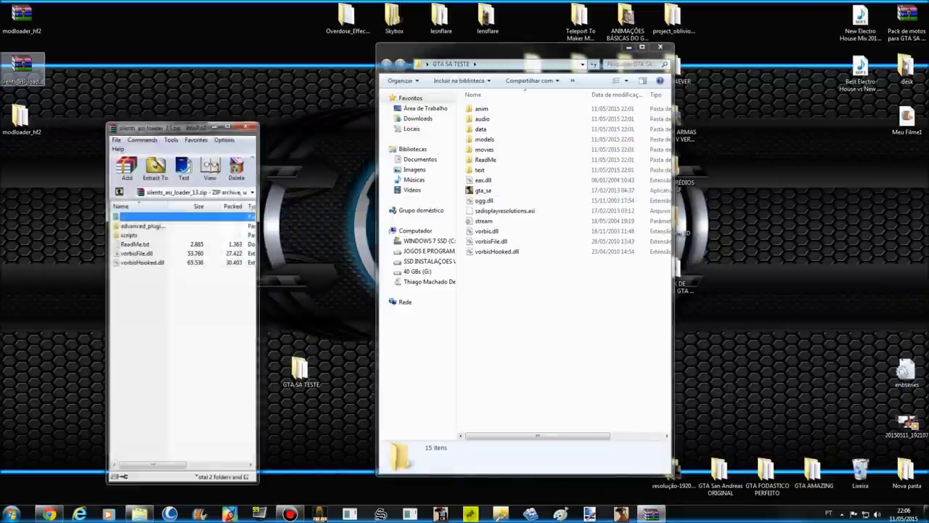
{"action": "left_click", "coordinate": [154, 167]}
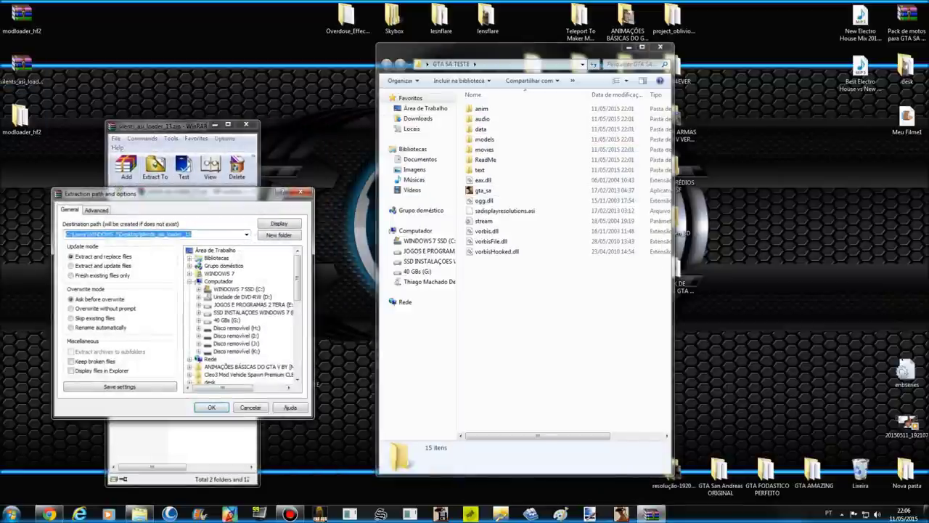
{"action": "left_click", "coordinate": [211, 406]}
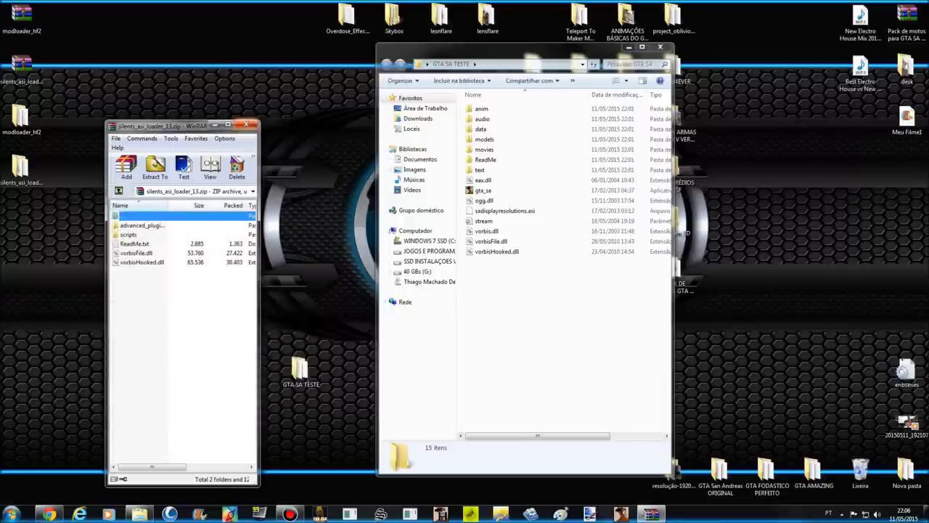
{"action": "left_click", "coordinate": [246, 124]}
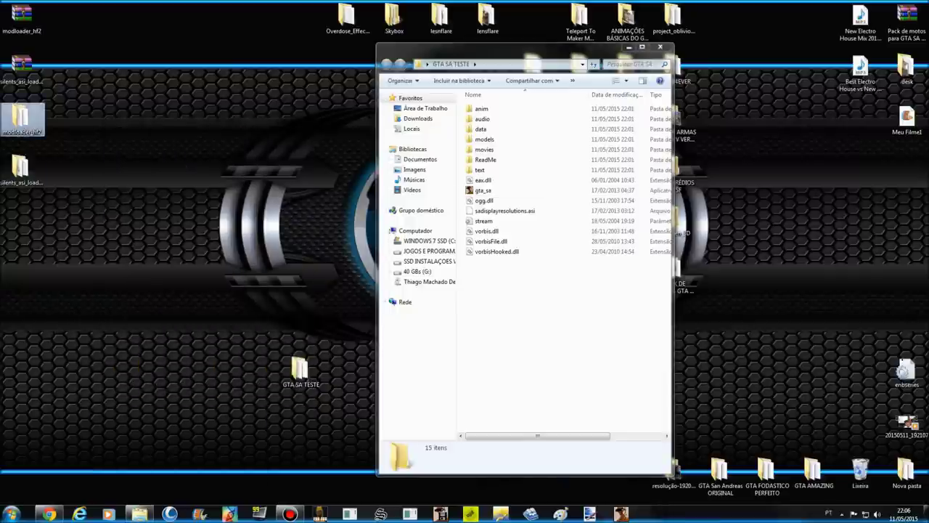
Step: Open the extracted modloader_hf2 folder and arrange its window side by side with the GTA SA TESTE window
{"action": "double_click", "coordinate": [21, 119]}
{"action": "left_click_drag", "start_coordinate": [469, 61], "coordinate": [160, 35]}
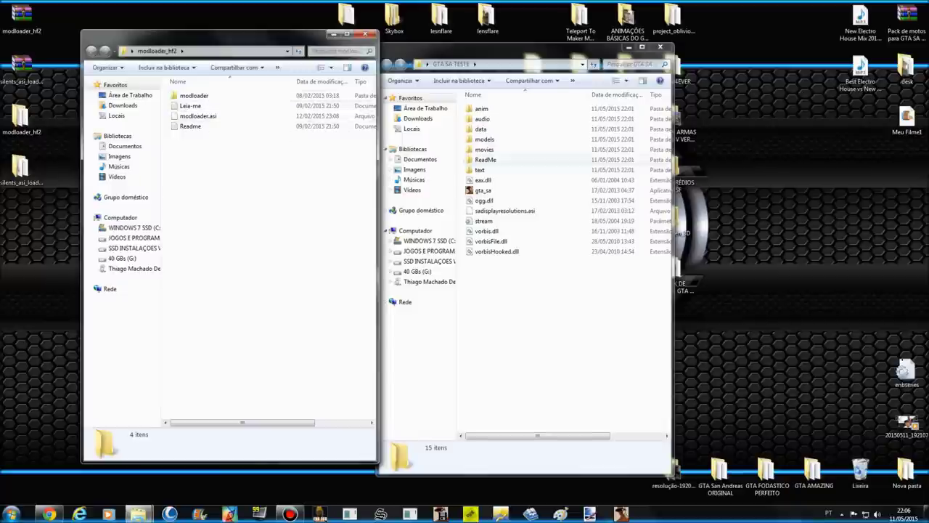
{"action": "left_click_drag", "start_coordinate": [519, 49], "coordinate": [660, 42]}
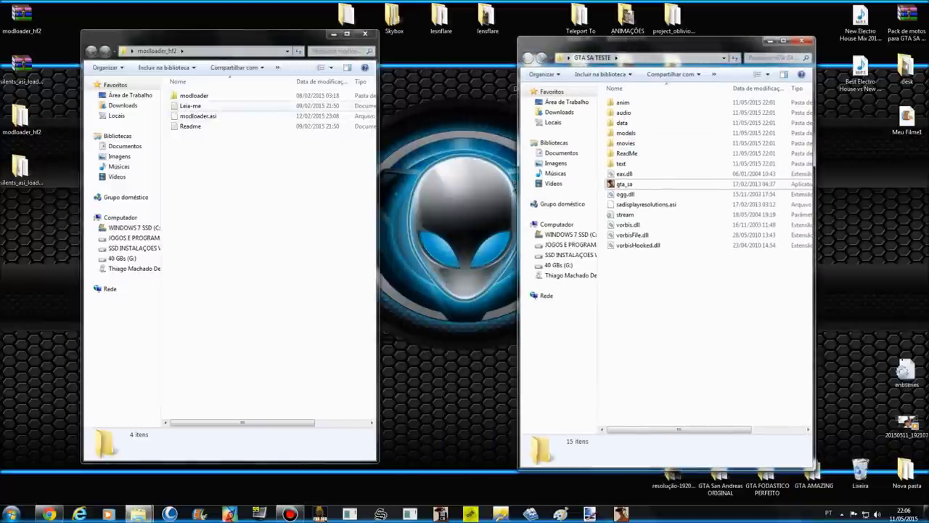
Step: Copy the modloader folder from modloader_hf2 into the GTA SA TESTE folder
{"action": "left_click", "coordinate": [195, 96]}
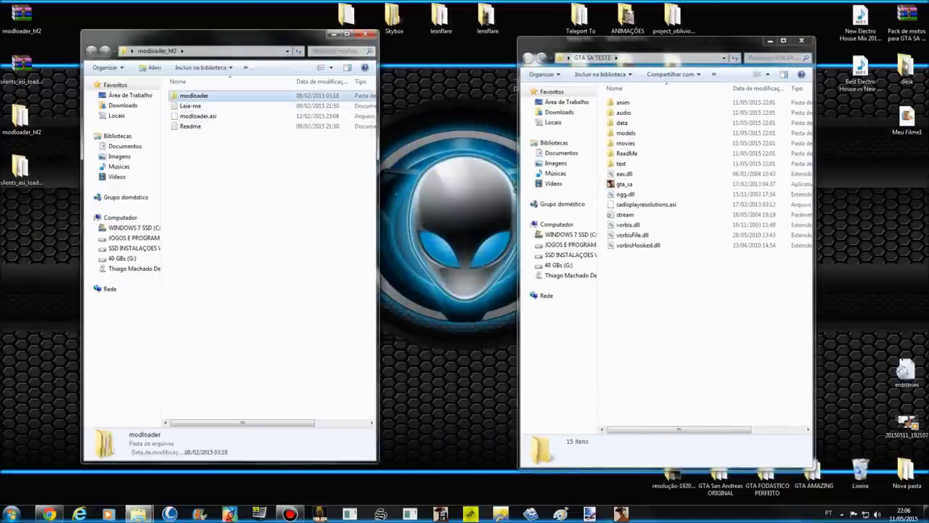
{"action": "right_click", "coordinate": [201, 95]}
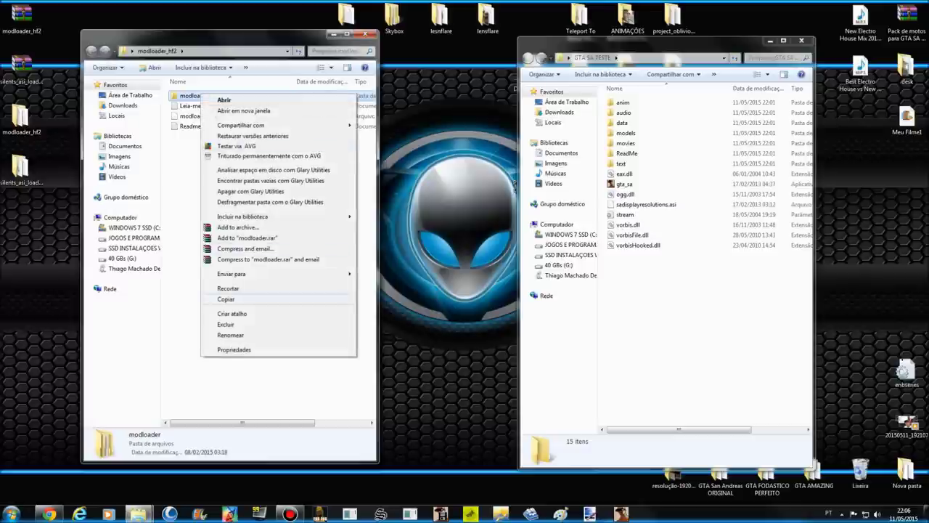
{"action": "left_click", "coordinate": [229, 299]}
{"action": "right_click", "coordinate": [672, 296]}
{"action": "left_click", "coordinate": [695, 363]}
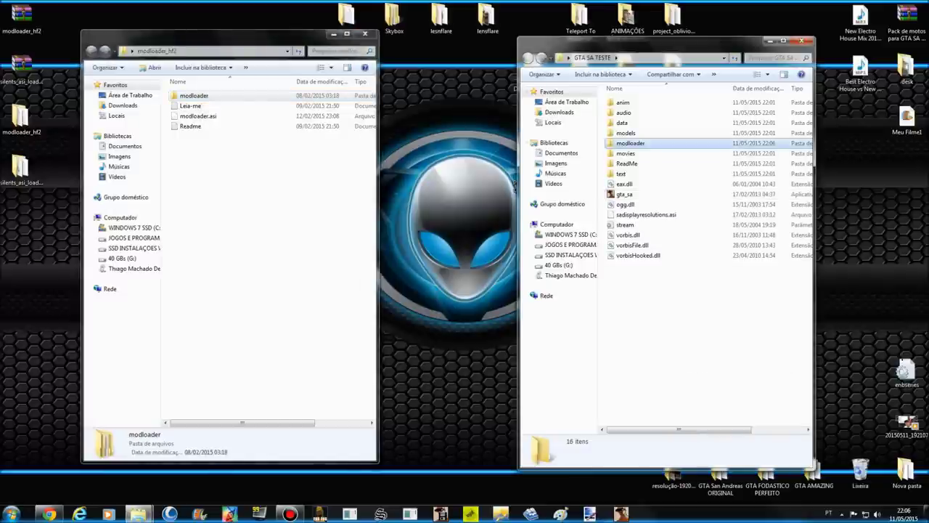
Step: Copy the modloader.asi file from modloader_hf2 into the GTA SA TESTE folder
{"action": "left_click", "coordinate": [207, 116]}
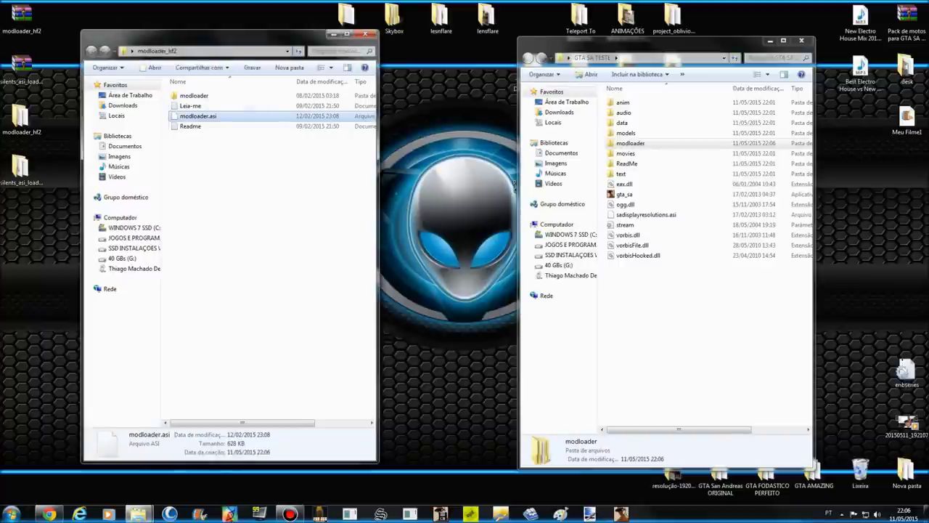
{"action": "right_click", "coordinate": [211, 117]}
{"action": "left_click", "coordinate": [237, 294]}
{"action": "right_click", "coordinate": [652, 324]}
{"action": "left_click", "coordinate": [664, 391]}
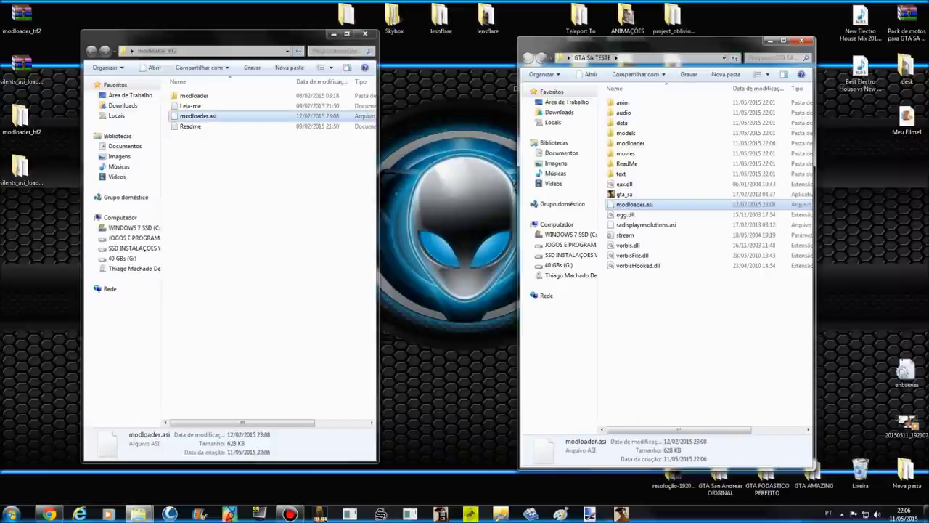
Step: Open the Leia-me file in modloader_hf2 and examine the valid mod installation paths it lists
{"action": "left_click", "coordinate": [203, 106]}
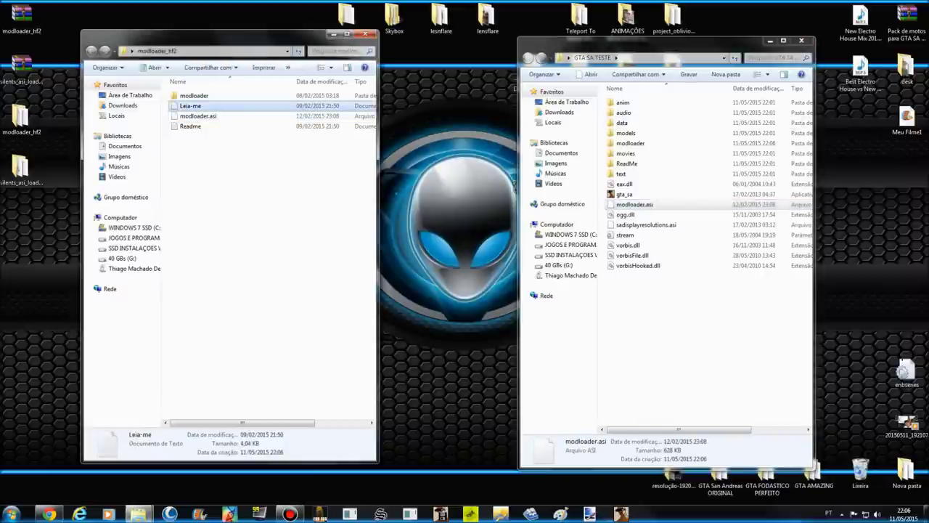
{"action": "left_click", "coordinate": [190, 127]}
{"action": "double_click", "coordinate": [190, 106]}
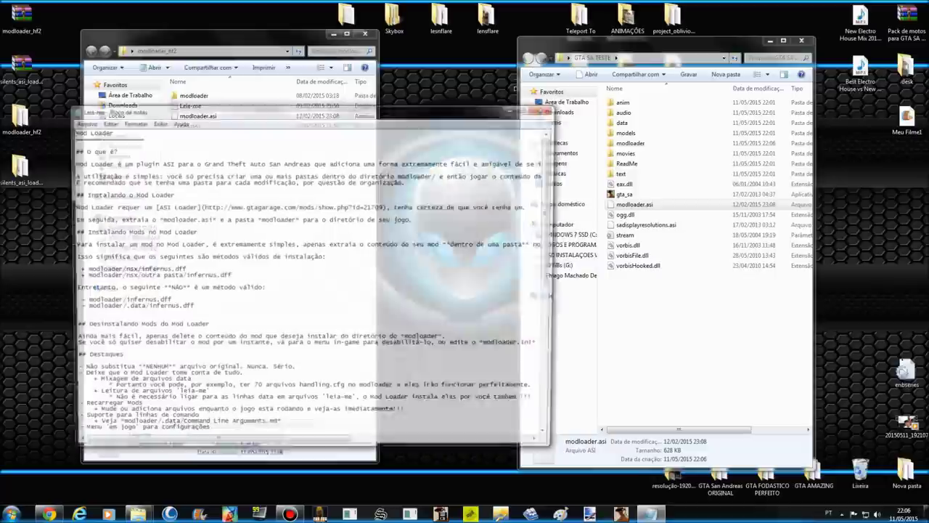
{"action": "scroll", "coordinate": [313, 283], "scroll_direction": "down", "scroll_amount": 3}
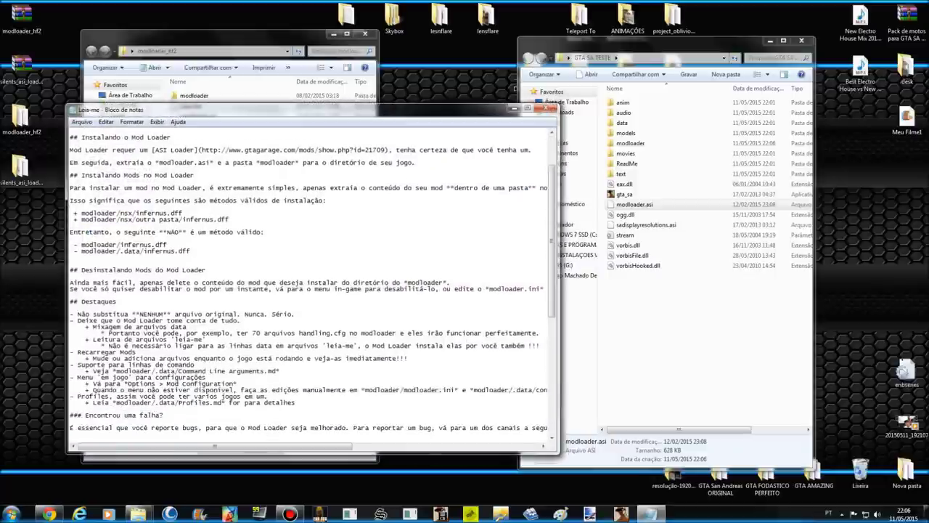
{"action": "scroll", "coordinate": [312, 284], "scroll_direction": "up", "scroll_amount": 1}
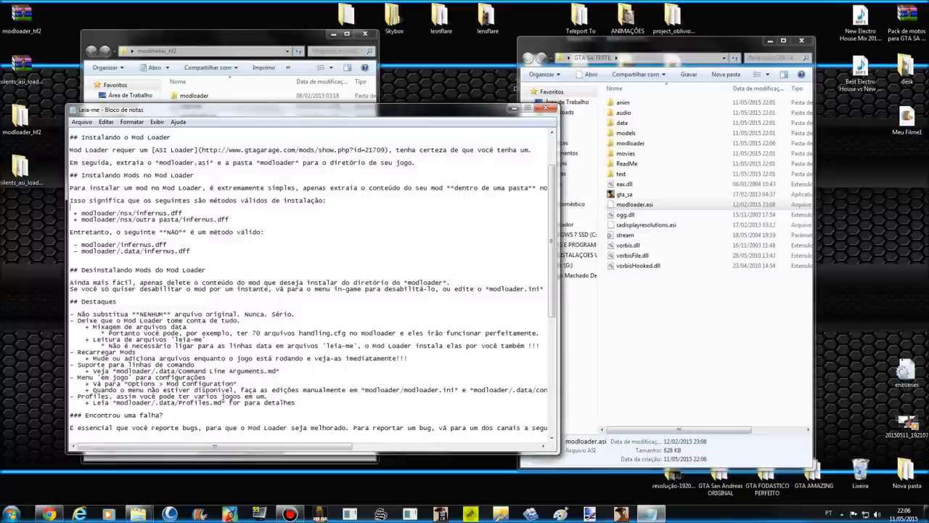
{"action": "left_click_drag", "start_coordinate": [229, 219], "coordinate": [93, 213]}
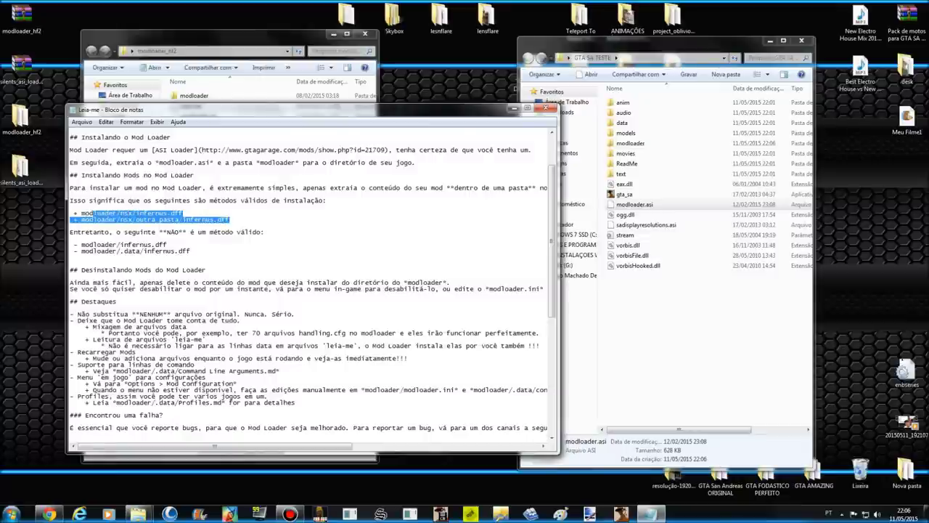
{"action": "left_click", "coordinate": [131, 226]}
Step: Read the rest of Leia-me through the supported executables, download links and credits, and close it
{"action": "scroll", "coordinate": [312, 284], "scroll_direction": "down", "scroll_amount": 5}
{"action": "scroll", "coordinate": [313, 284], "scroll_direction": "up", "scroll_amount": 2}
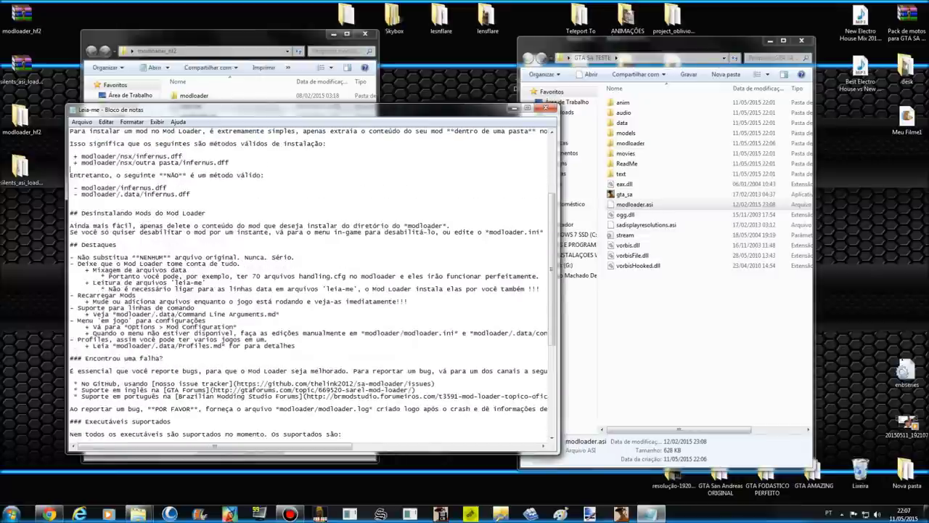
{"action": "scroll", "coordinate": [139, 194], "scroll_direction": "down", "scroll_amount": 3}
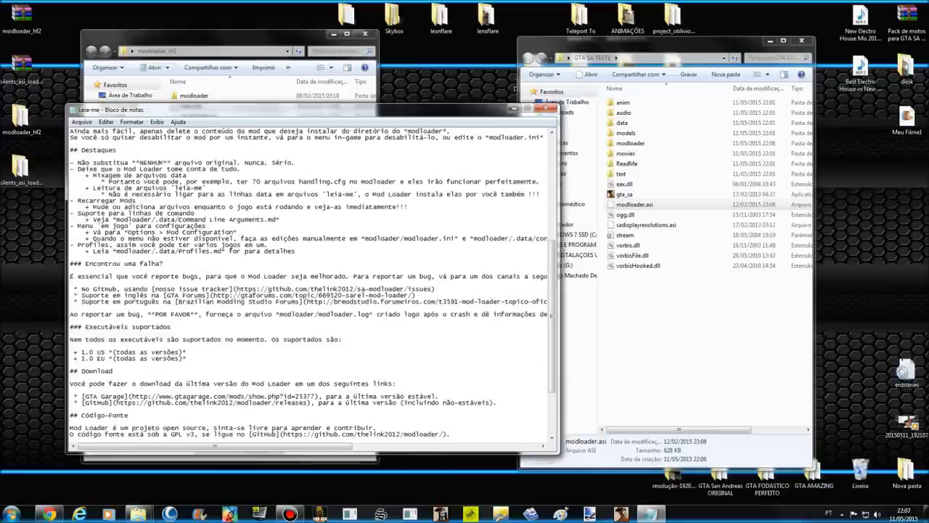
{"action": "scroll", "coordinate": [140, 194], "scroll_direction": "down", "scroll_amount": 3}
{"action": "scroll", "coordinate": [140, 390], "scroll_direction": "down", "scroll_amount": 1}
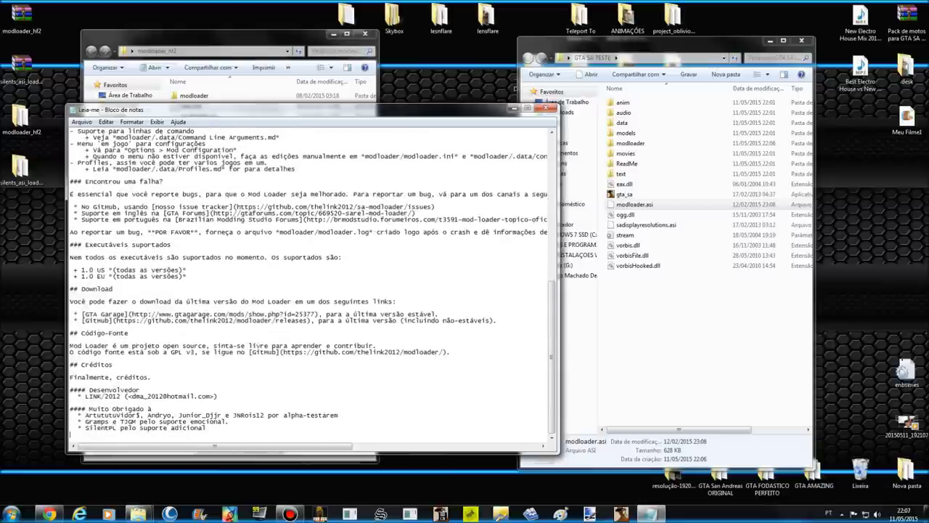
{"action": "scroll", "coordinate": [313, 283], "scroll_direction": "up", "scroll_amount": 14}
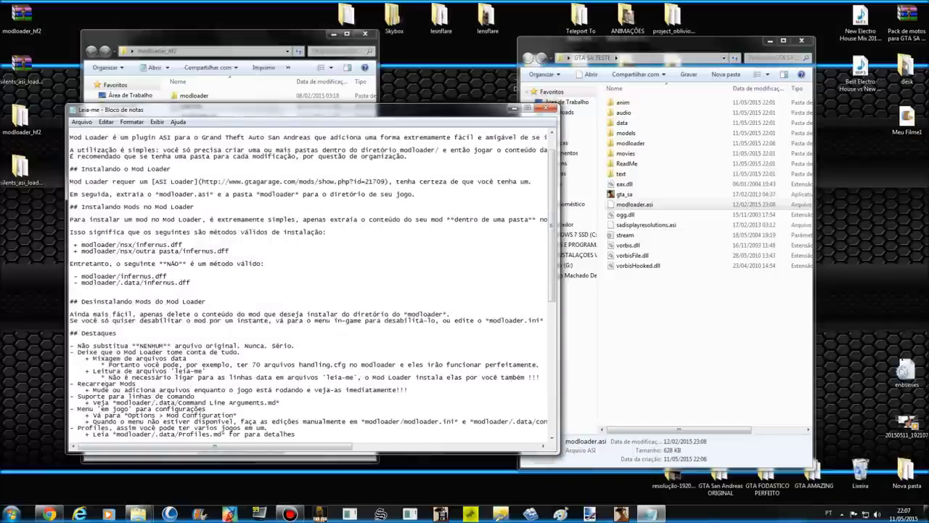
{"action": "left_click", "coordinate": [546, 108]}
Step: Open the English Readme in modloader_hf2 for a brief look and close it
{"action": "left_click", "coordinate": [198, 116]}
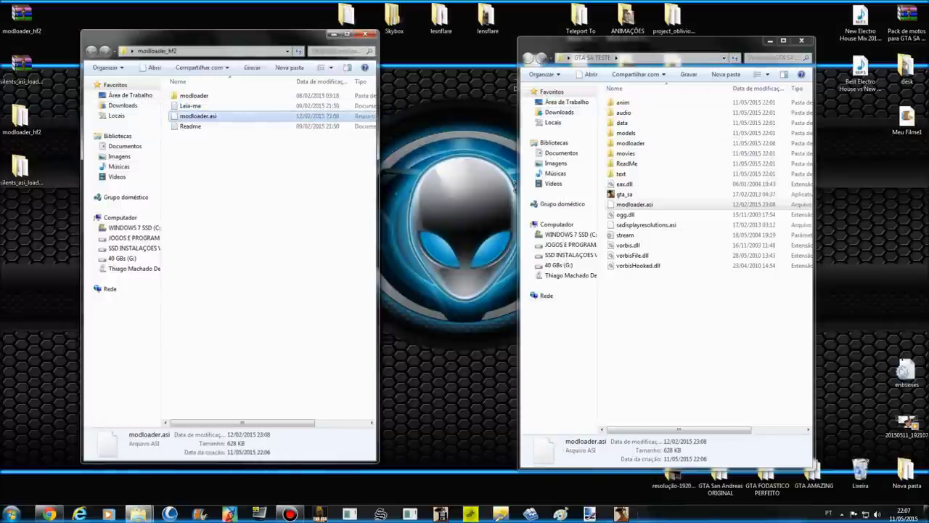
{"action": "key", "text": "Down"}
{"action": "key", "text": "Return"}
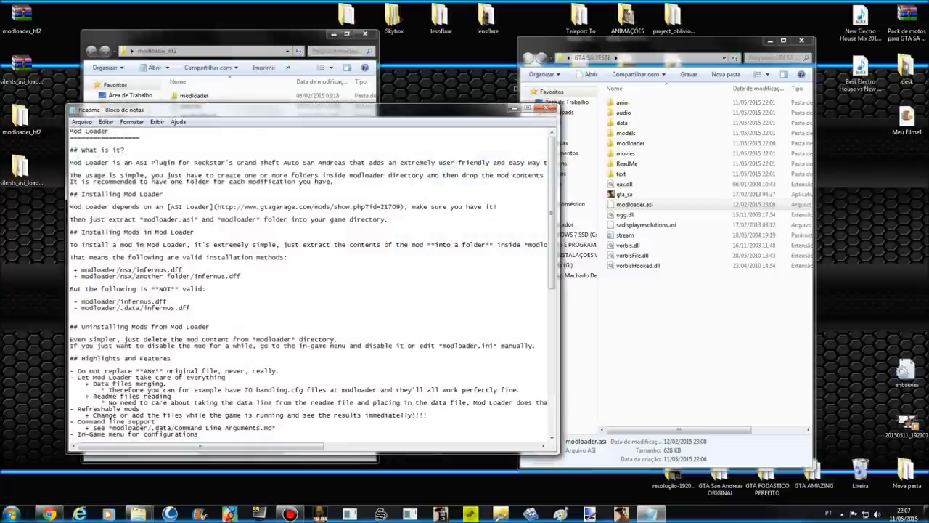
{"action": "key", "text": "alt+F4"}
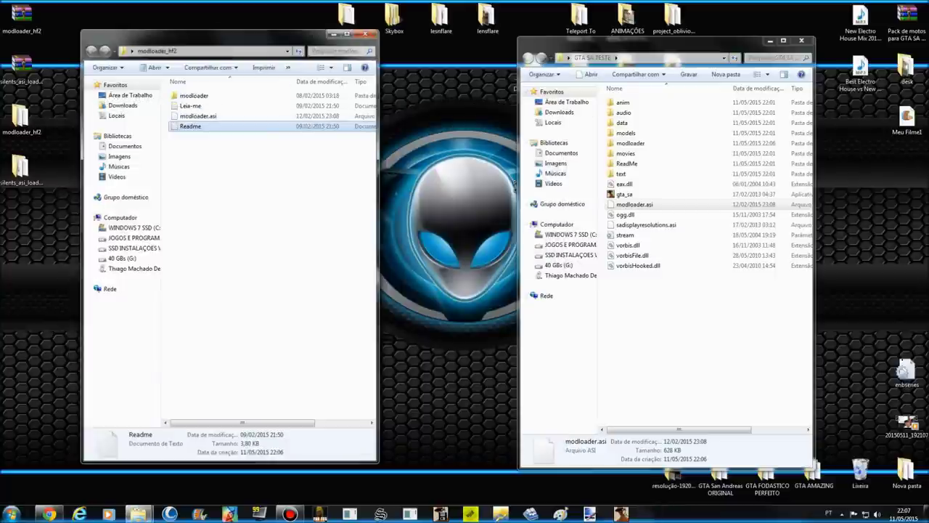
Step: Reopen Leia-me, highlight the ASI Loader requirement, point out the silents_asi_loader archive on the desktop and close the text
{"action": "key", "text": "Up"}
{"action": "key", "text": "Up"}
{"action": "key", "text": "Return"}
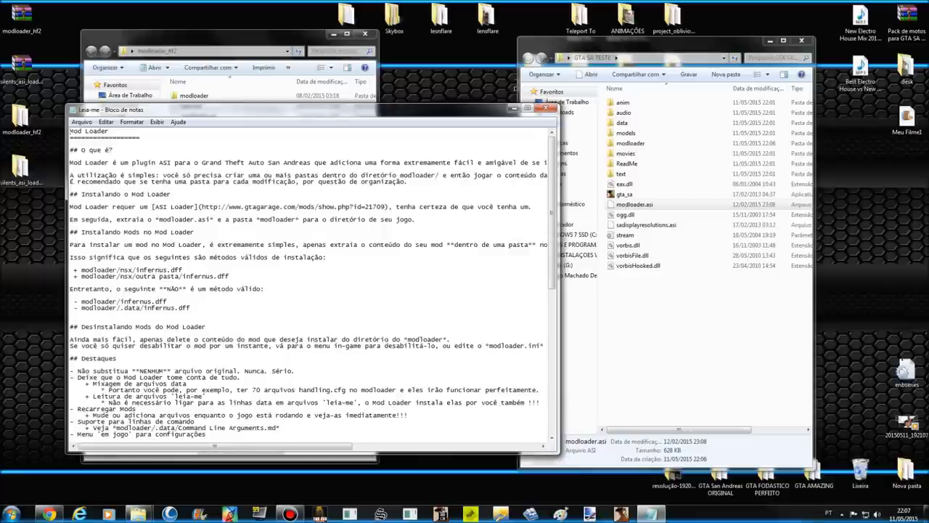
{"action": "left_click_drag", "start_coordinate": [386, 207], "coordinate": [155, 207]}
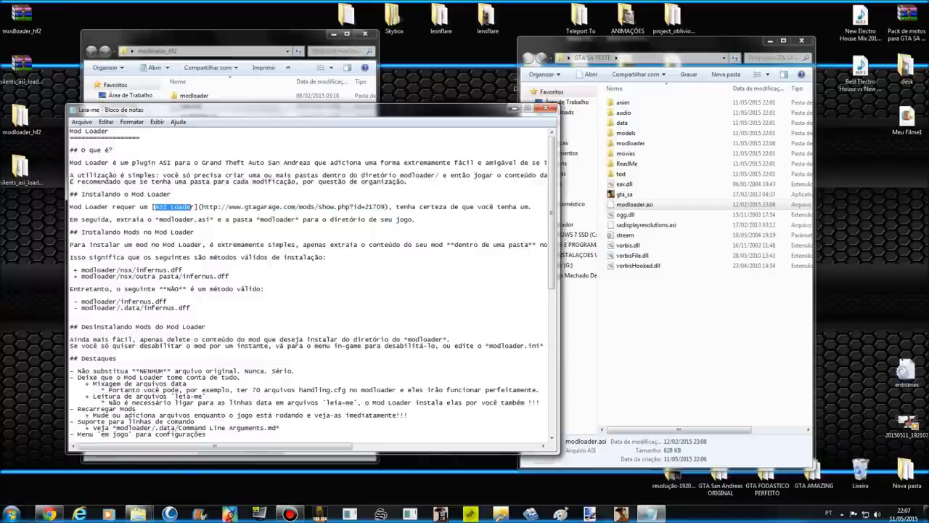
{"action": "left_click", "coordinate": [22, 72]}
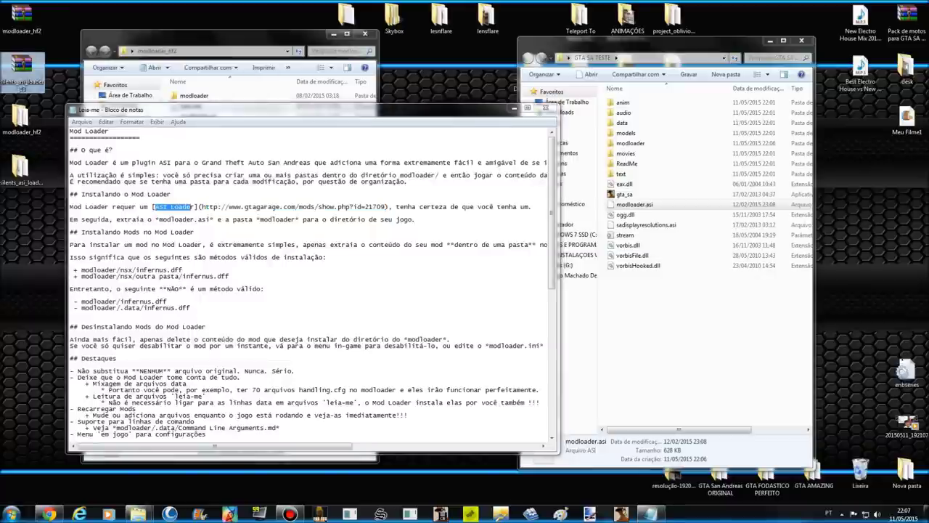
{"action": "left_click", "coordinate": [547, 108]}
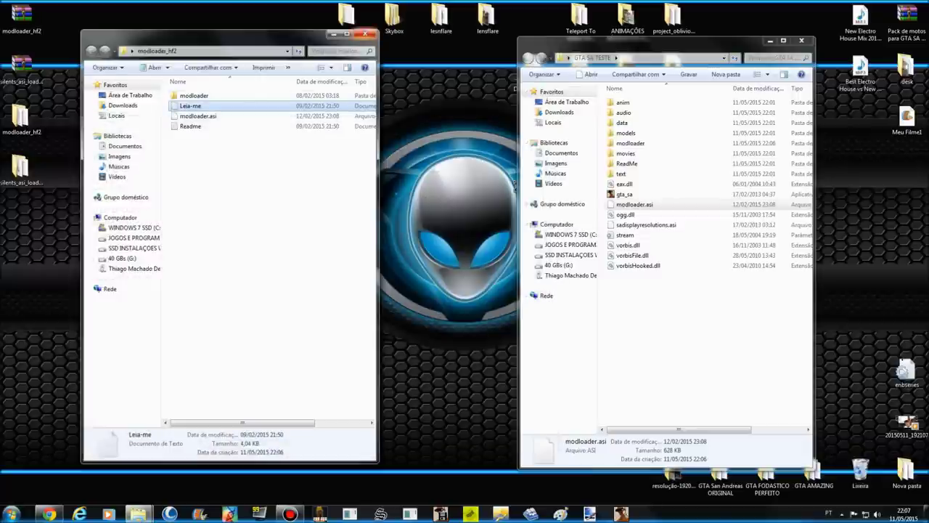
Step: Close the modloader_hf2 folder, open the extracted silents_asi_loader_13 folder and place its window beside GTA SA TESTE
{"action": "left_click", "coordinate": [365, 33]}
{"action": "double_click", "coordinate": [21, 168]}
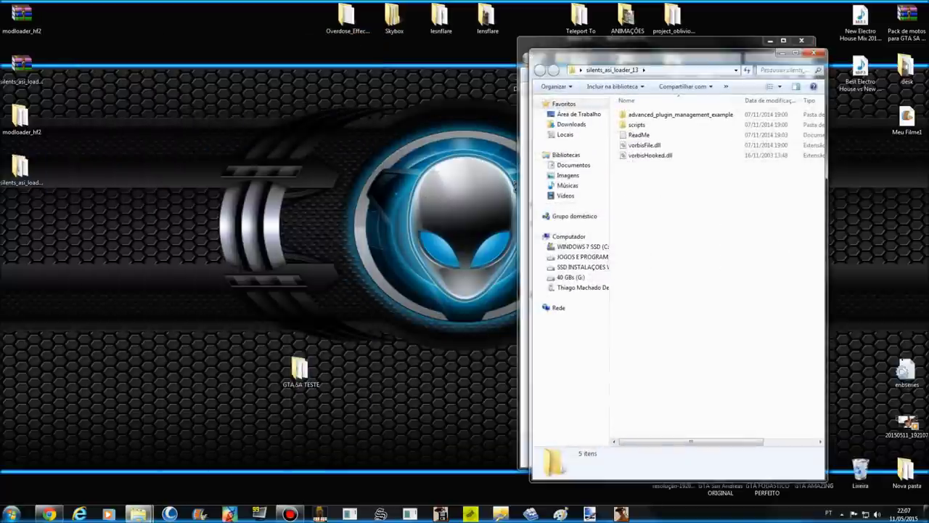
{"action": "left_click_drag", "start_coordinate": [675, 53], "coordinate": [224, 45]}
Step: Open the ReadMe in silents_asi_loader_13 and copy its entire text
{"action": "double_click", "coordinate": [168, 126]}
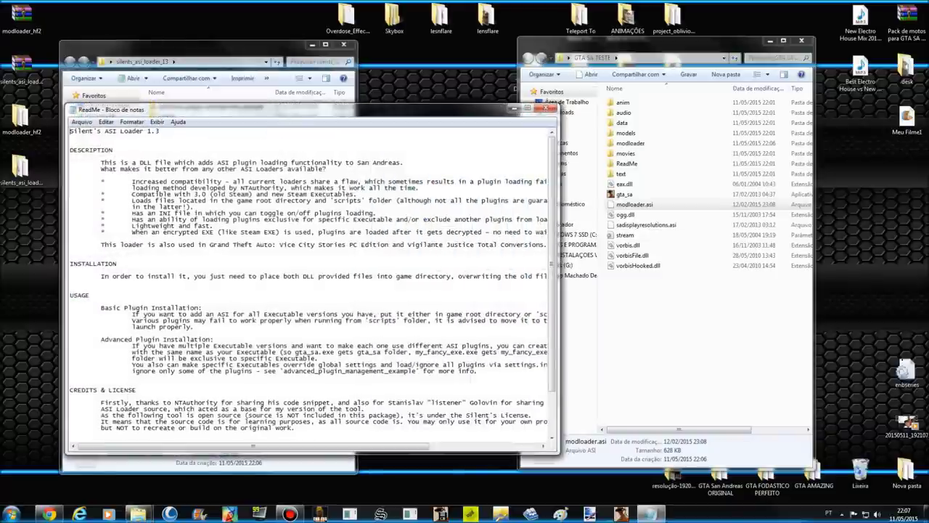
{"action": "key", "text": "ctrl+a"}
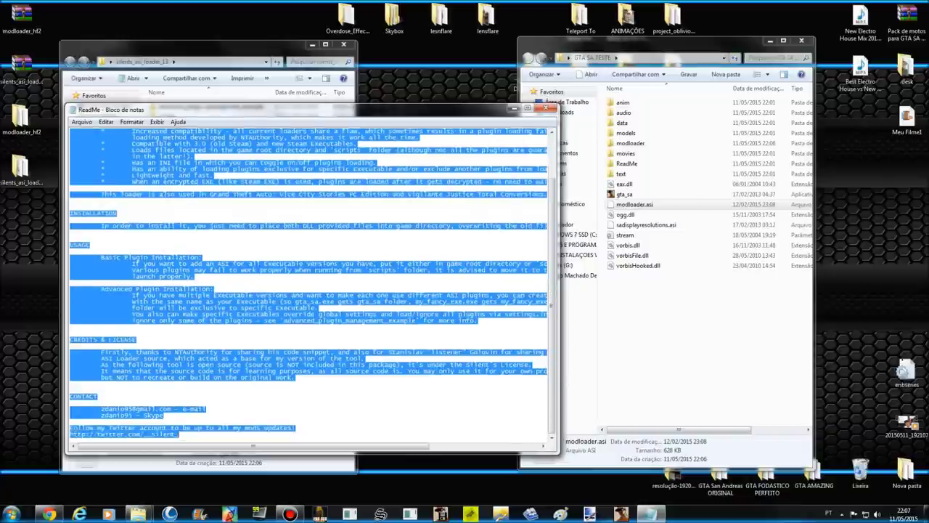
{"action": "right_click", "coordinate": [152, 157]}
{"action": "left_click", "coordinate": [176, 189]}
Step: Switch to Chrome, open Google Tradutor in a new tab and paste in the ReadMe text for translation into Portuguese
{"action": "left_click", "coordinate": [49, 514]}
{"action": "key", "text": "ctrl+t"}
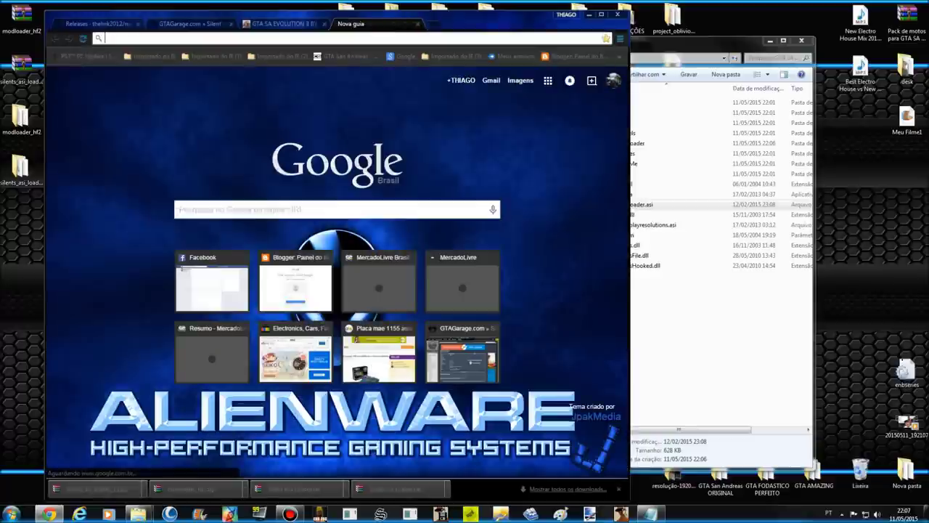
{"action": "left_click", "coordinate": [548, 81]}
{"action": "left_click", "coordinate": [542, 277]}
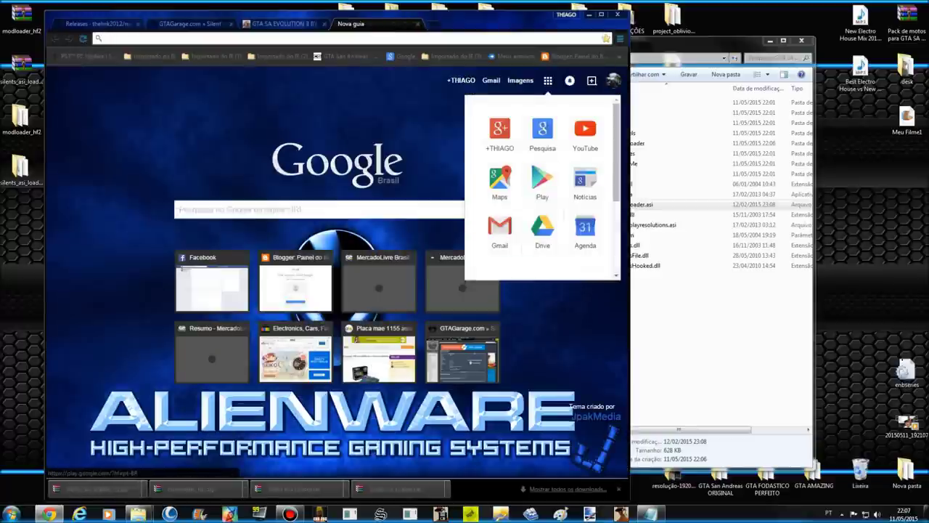
{"action": "scroll", "coordinate": [542, 167], "scroll_direction": "down", "scroll_amount": 2}
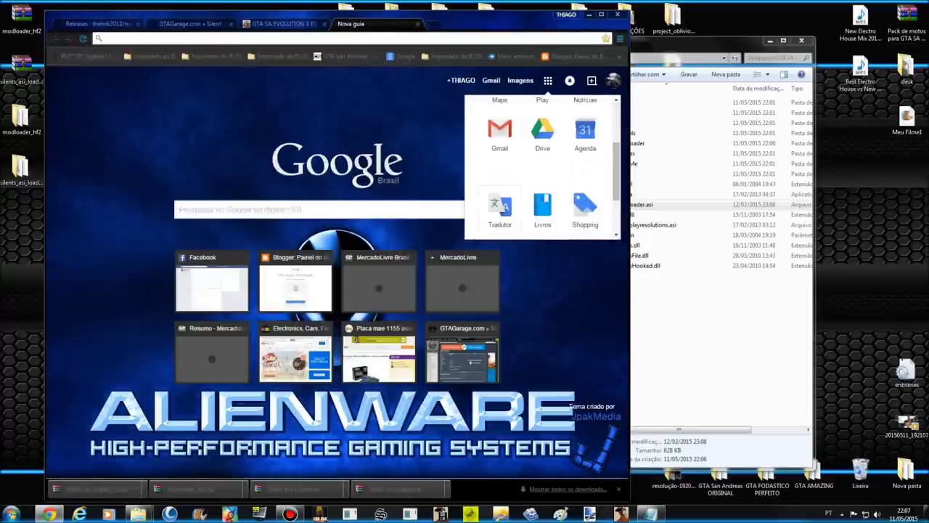
{"action": "left_click", "coordinate": [500, 208]}
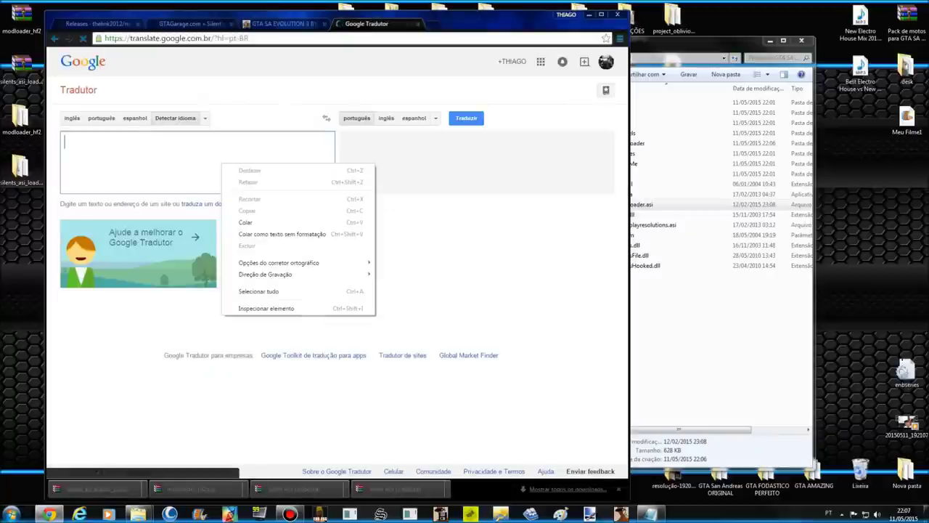
{"action": "left_click", "coordinate": [262, 223]}
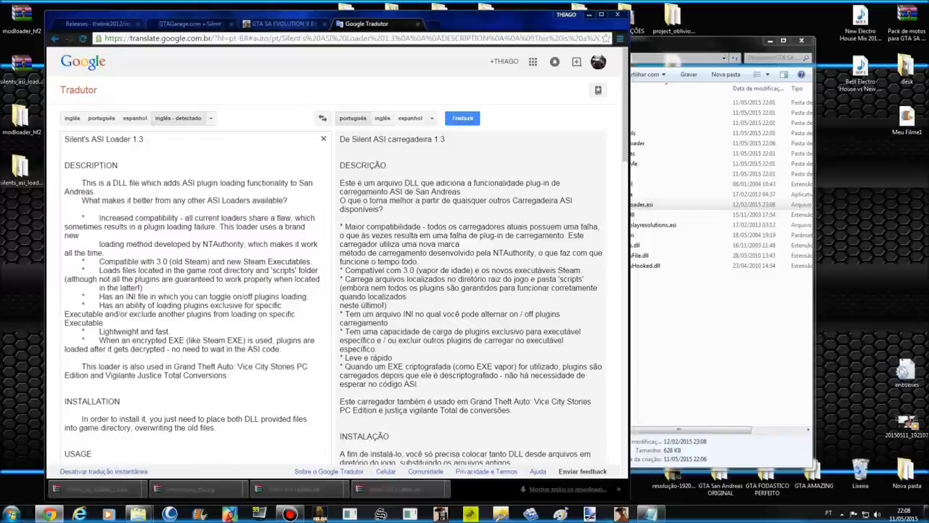
Step: Read the translated ASI Loader instructions, minimize the browser and close the ReadMe
{"action": "scroll", "coordinate": [334, 290], "scroll_direction": "down", "scroll_amount": 1}
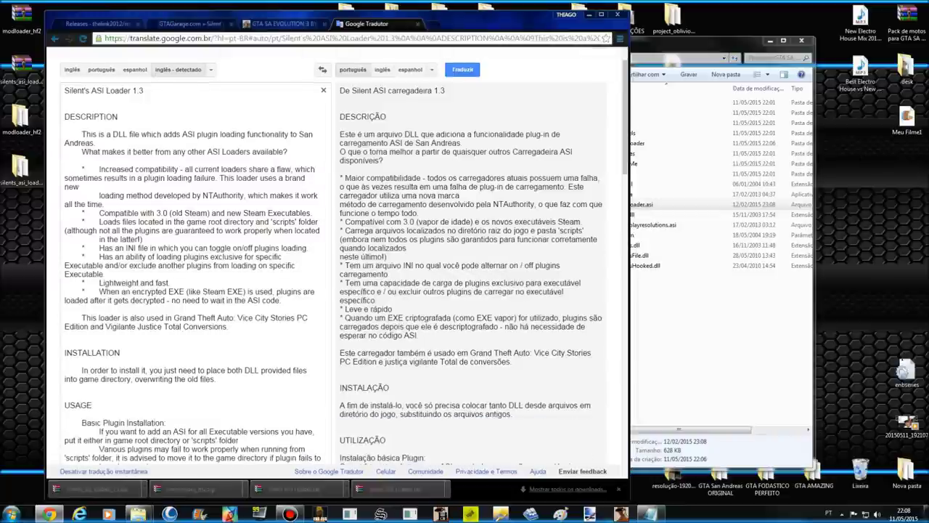
{"action": "scroll", "coordinate": [346, 256], "scroll_direction": "down", "scroll_amount": 7}
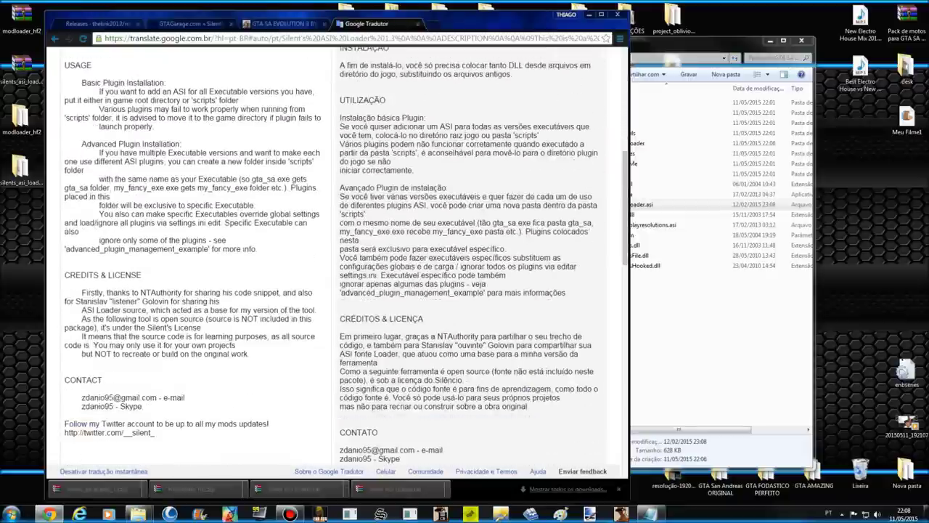
{"action": "scroll", "coordinate": [334, 255], "scroll_direction": "down", "scroll_amount": 3}
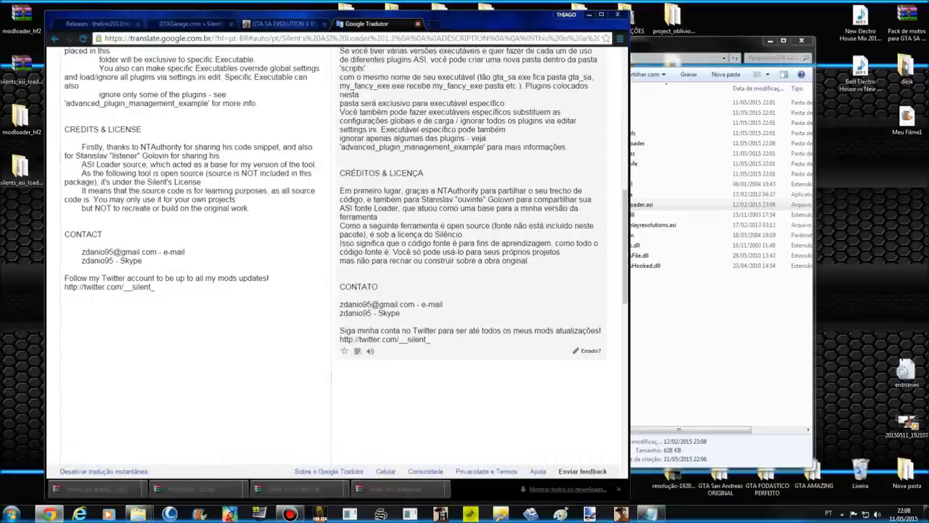
{"action": "left_click", "coordinate": [590, 14]}
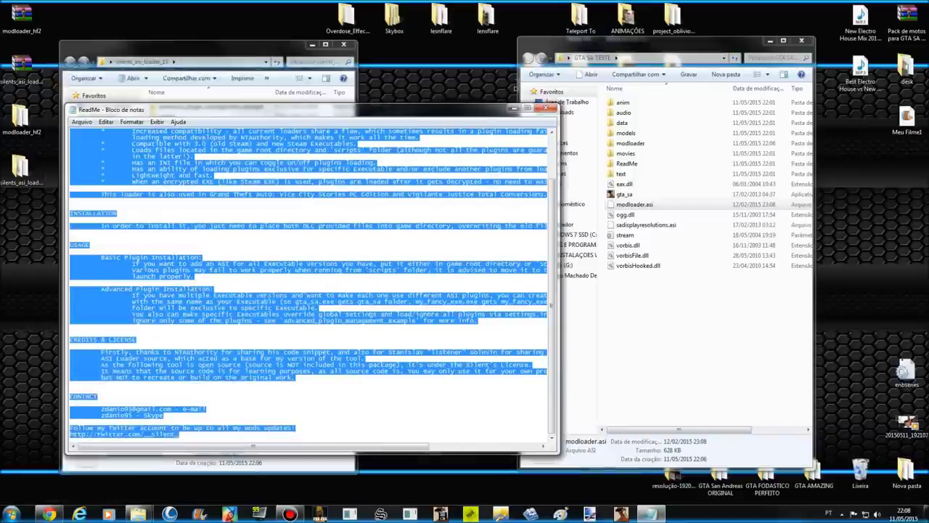
{"action": "left_click", "coordinate": [546, 108]}
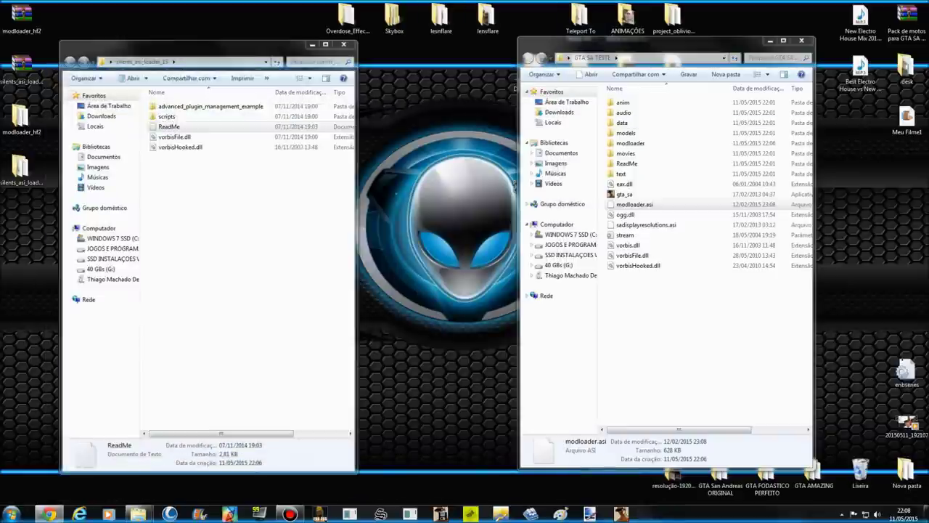
Step: Copy the advanced_plugin_management_example and scripts folders from silents_asi_loader_13 into GTA SA TESTE
{"action": "left_click_drag", "start_coordinate": [145, 104], "coordinate": [173, 120]}
{"action": "right_click", "coordinate": [172, 117]}
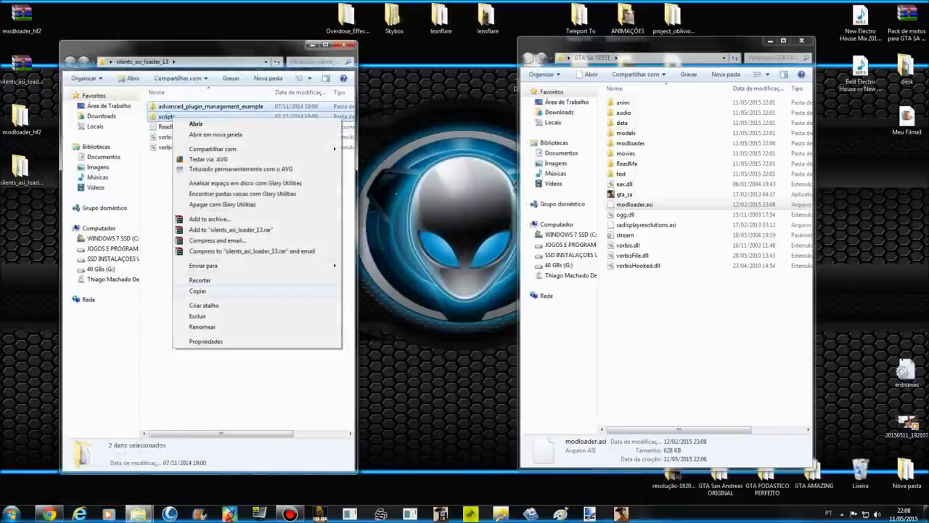
{"action": "left_click", "coordinate": [198, 290]}
{"action": "right_click", "coordinate": [669, 319]}
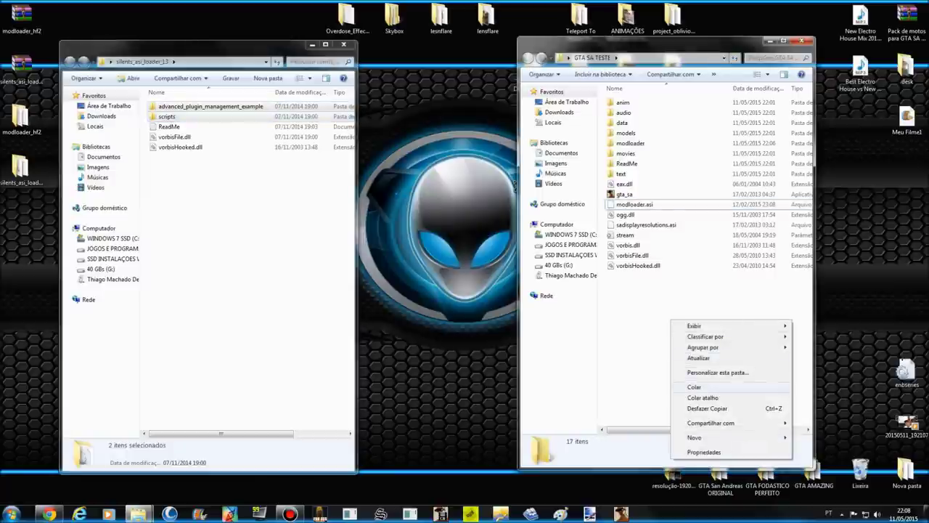
{"action": "left_click", "coordinate": [694, 387]}
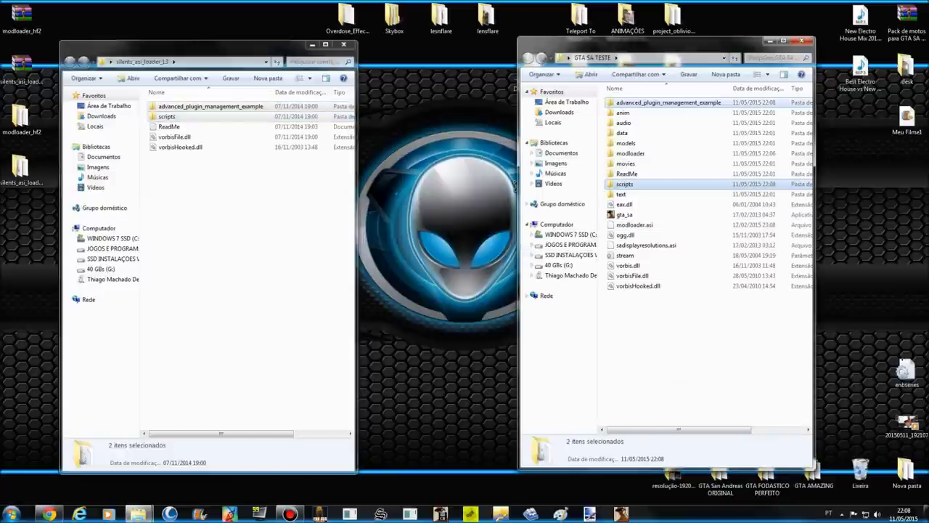
Step: Copy vorbisFile.dll and vorbisHooked.dll into GTA SA TESTE, replacing the existing files, and close the silents_asi_loader_13 folder
{"action": "left_click", "coordinate": [174, 147]}
{"action": "left_click", "coordinate": [175, 136], "text": "shift"}
{"action": "right_click", "coordinate": [189, 137]}
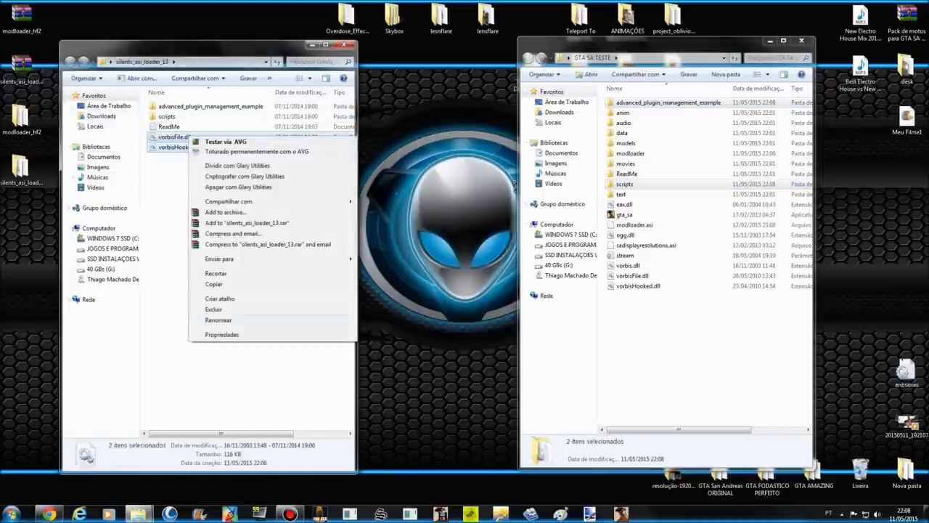
{"action": "left_click", "coordinate": [213, 284]}
{"action": "right_click", "coordinate": [675, 335]}
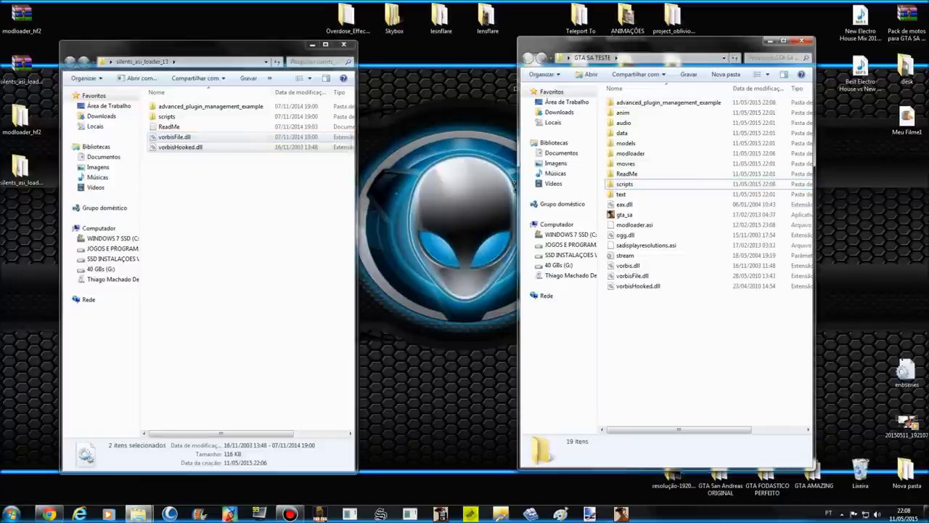
{"action": "left_click", "coordinate": [697, 401]}
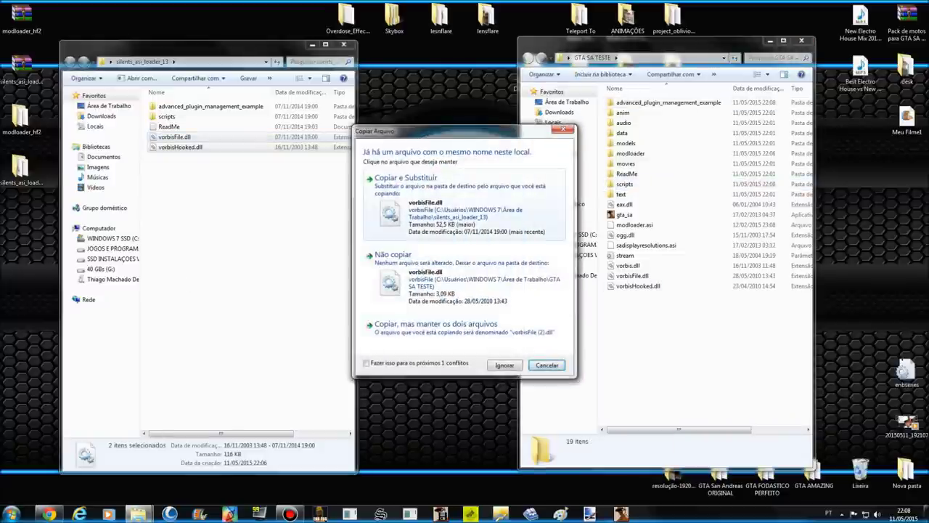
{"action": "left_click", "coordinate": [405, 178]}
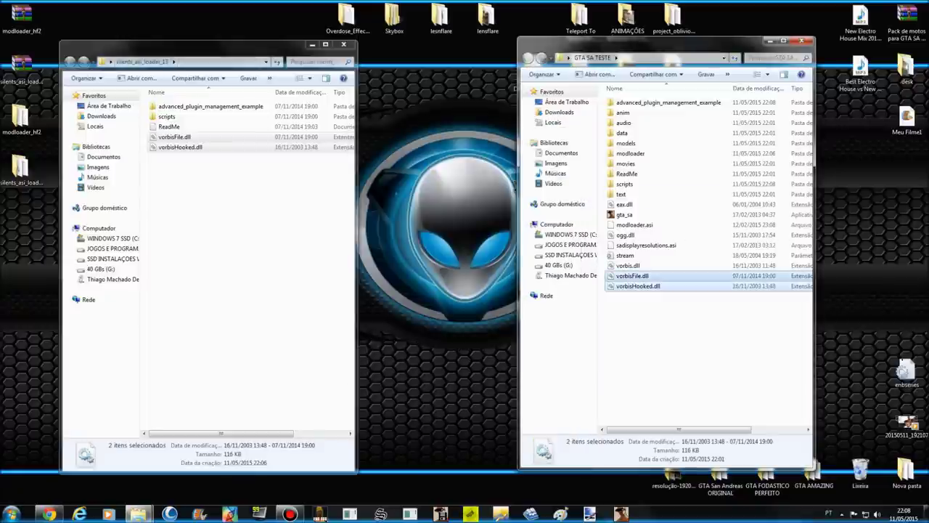
{"action": "left_click", "coordinate": [343, 45]}
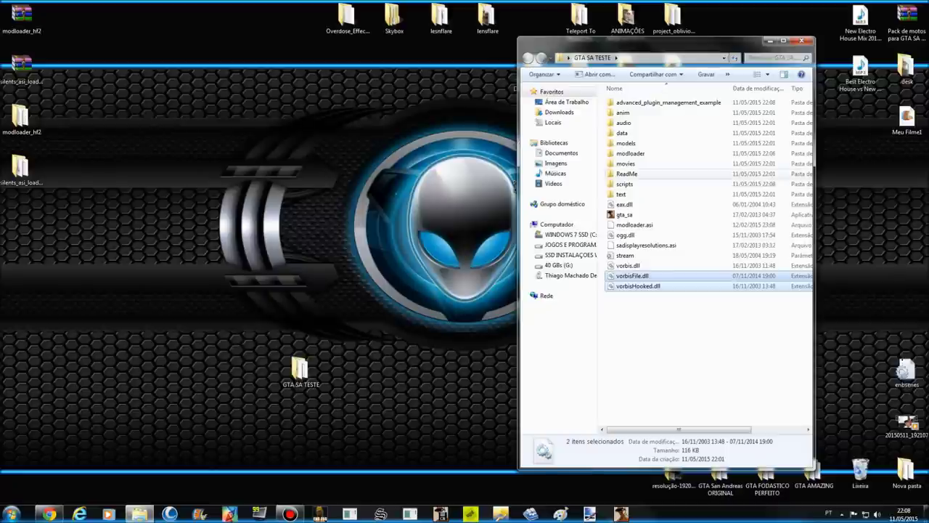
{"action": "left_click_drag", "start_coordinate": [637, 315], "coordinate": [629, 293]}
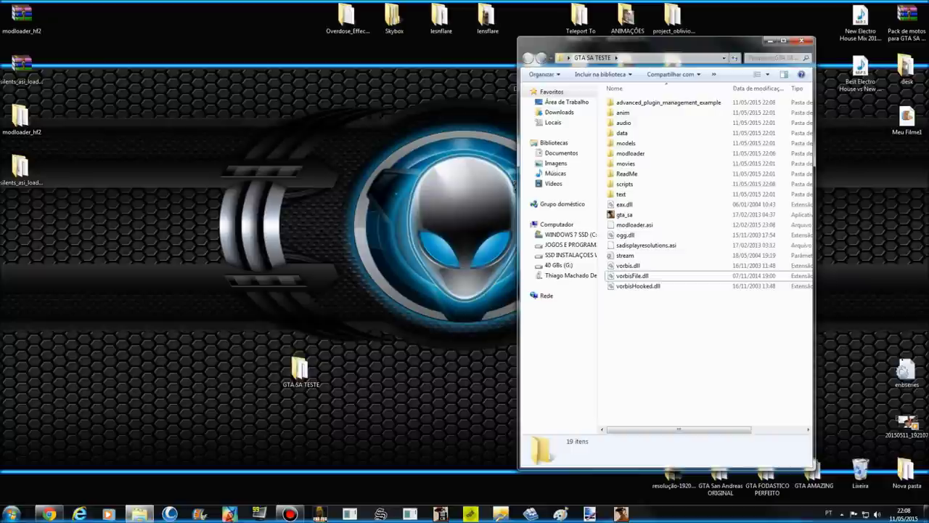
Step: Copy the CLEO 4 Library (v4.1.1.30f) installer from the GTA MOD folder to the desktop and close that folder
{"action": "mouse_move", "coordinate": [448, 488]}
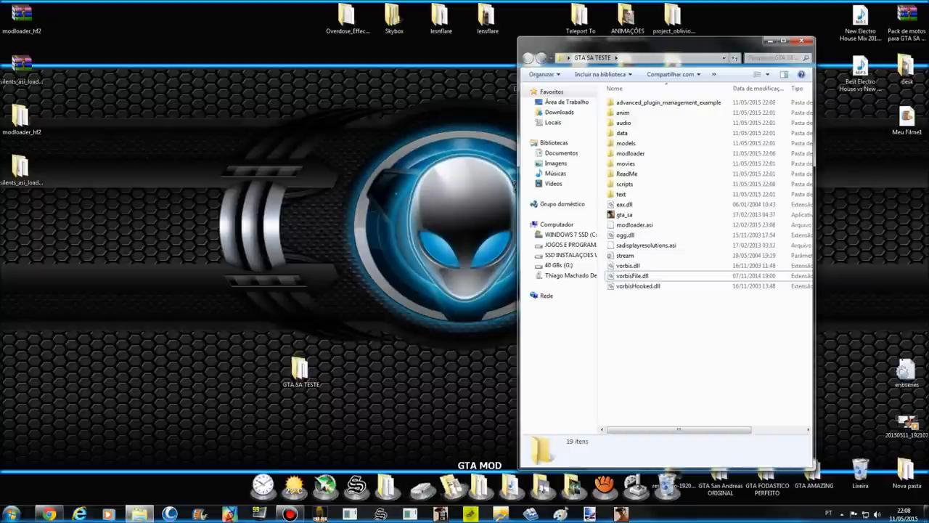
{"action": "left_click", "coordinate": [478, 487]}
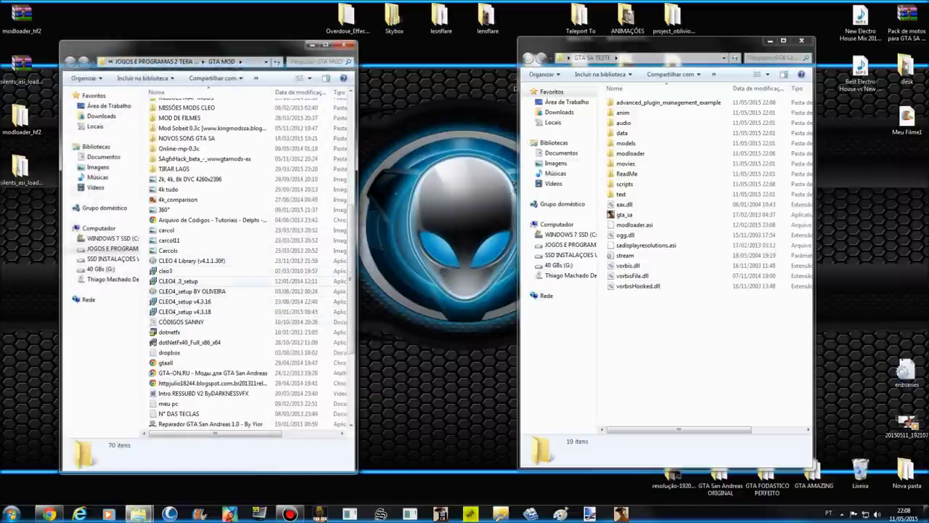
{"action": "right_click", "coordinate": [206, 261]}
{"action": "left_click", "coordinate": [240, 436]}
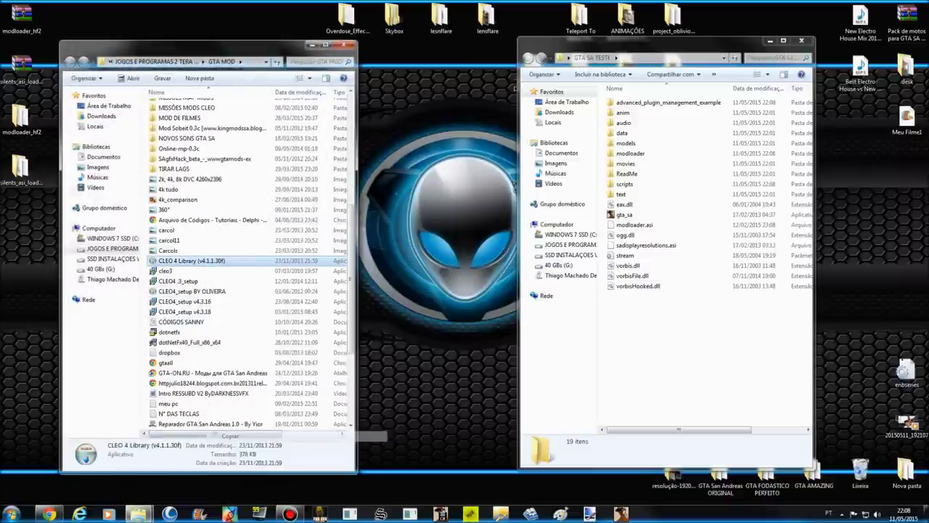
{"action": "right_click", "coordinate": [403, 230]}
{"action": "left_click", "coordinate": [425, 270]}
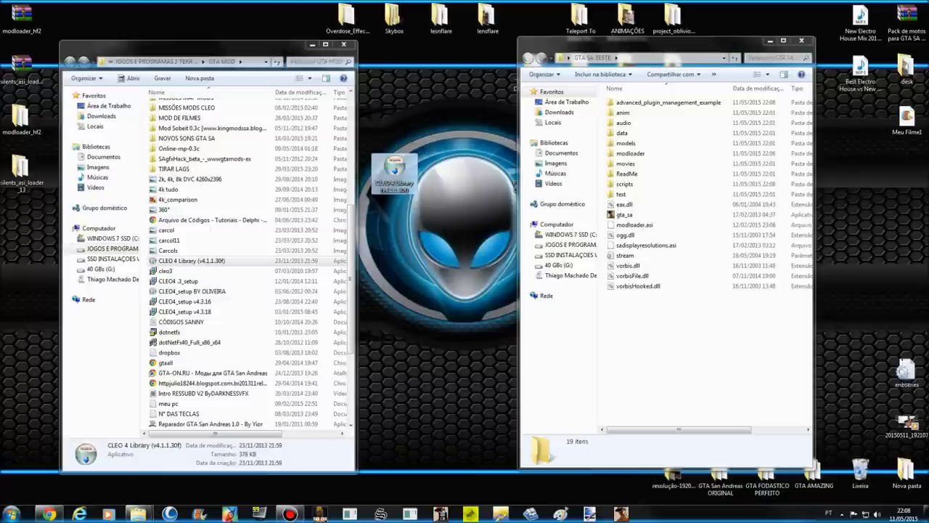
{"action": "left_click", "coordinate": [344, 45]}
{"action": "double_click", "coordinate": [395, 173]}
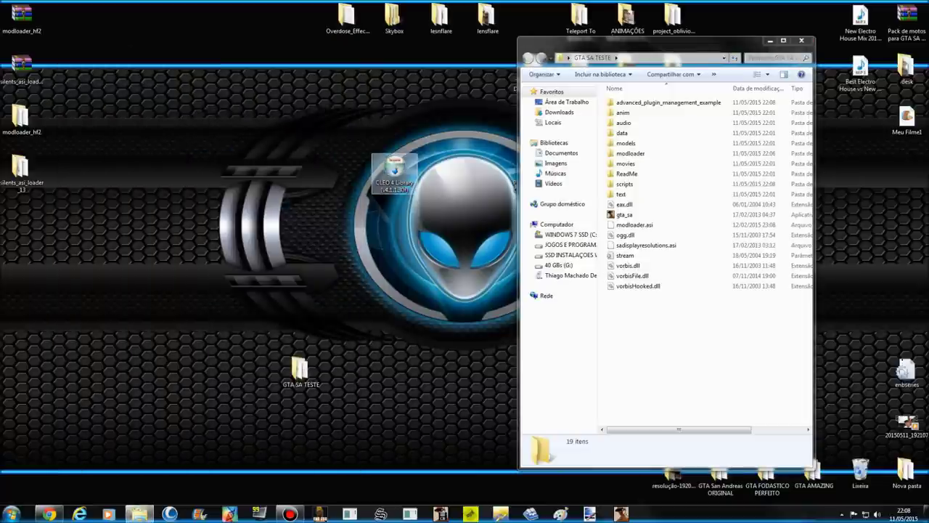
{"action": "left_click_drag", "start_coordinate": [395, 172], "coordinate": [348, 223]}
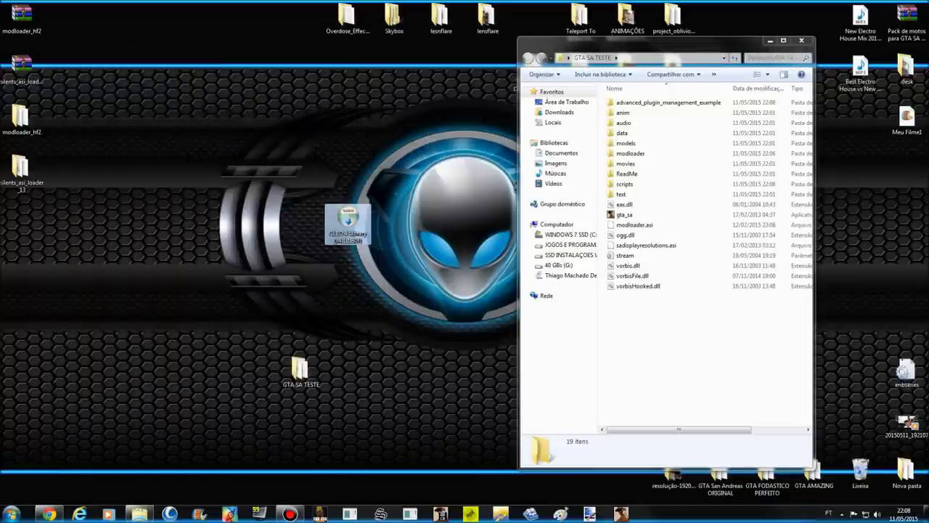
{"action": "double_click", "coordinate": [347, 221]}
{"action": "left_click", "coordinate": [492, 265]}
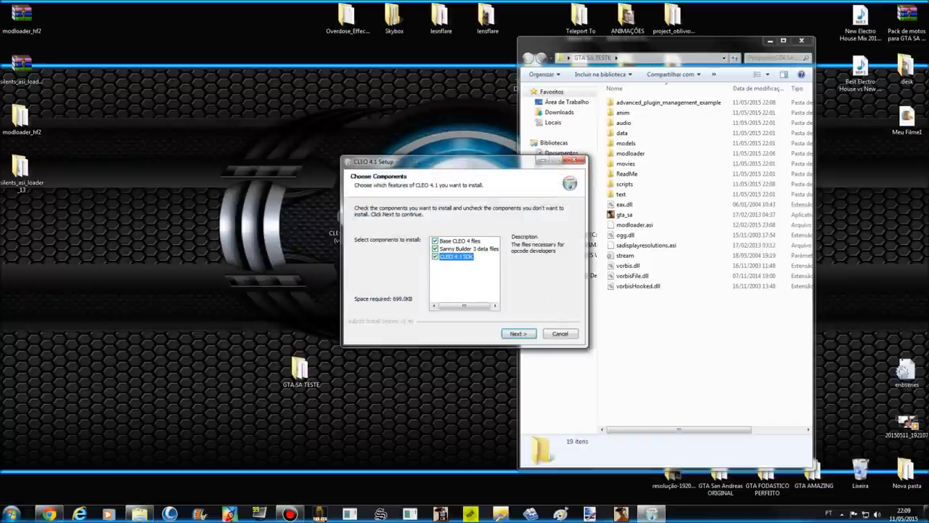
{"action": "left_click", "coordinate": [518, 334]}
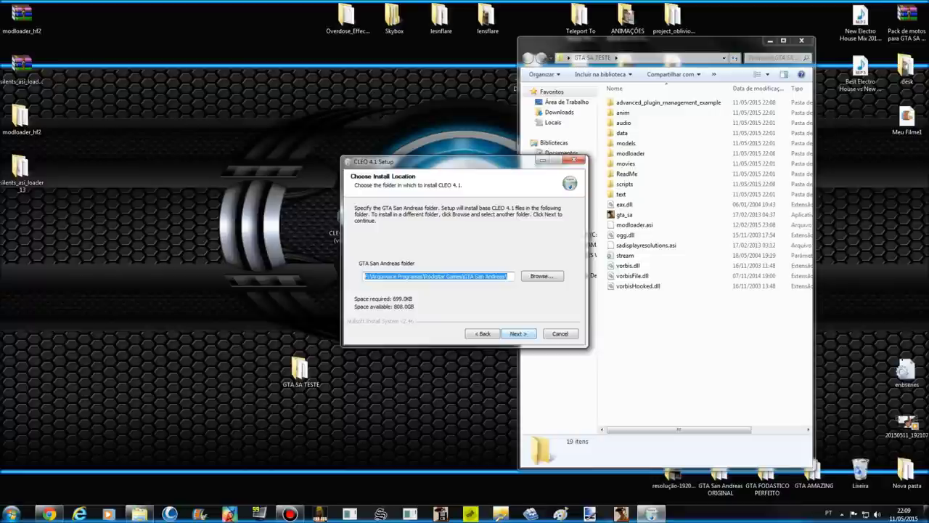
{"action": "left_click_drag", "start_coordinate": [453, 161], "coordinate": [348, 260]}
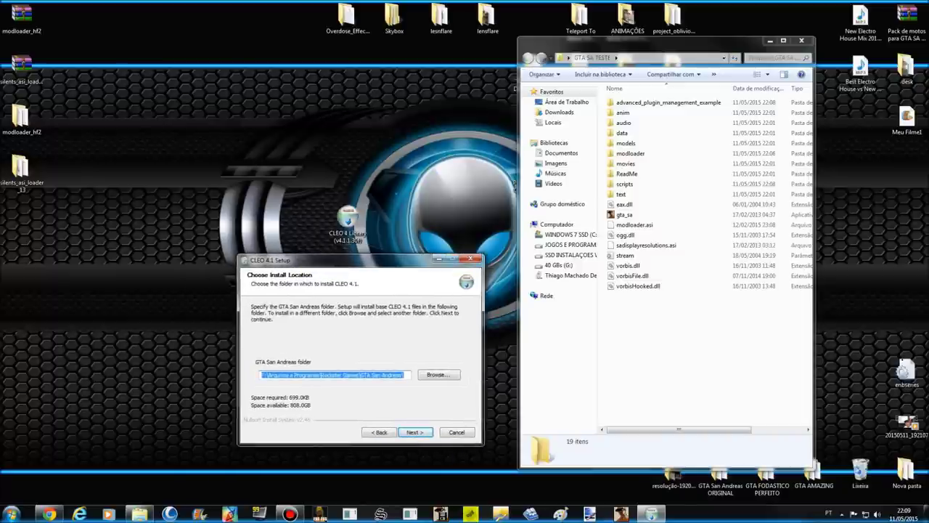
{"action": "left_click_drag", "start_coordinate": [304, 259], "coordinate": [300, 103]}
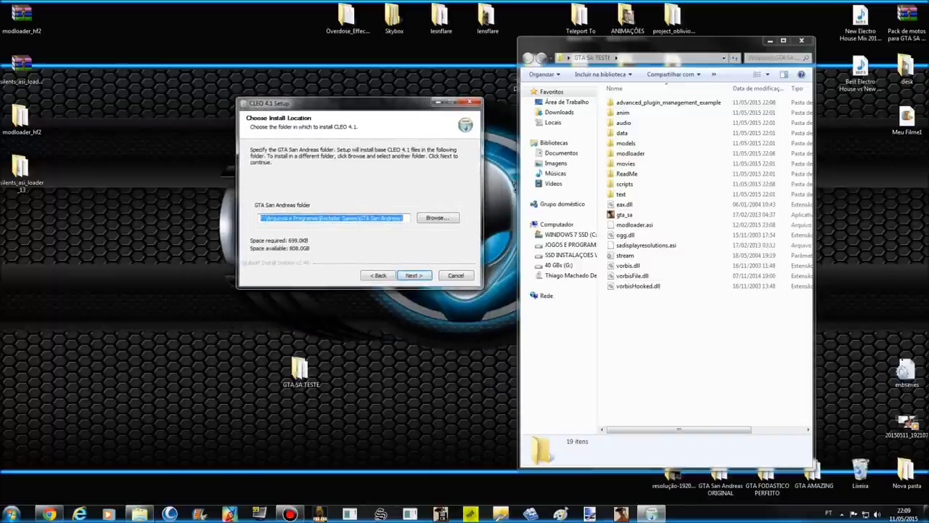
{"action": "left_click", "coordinate": [437, 217]}
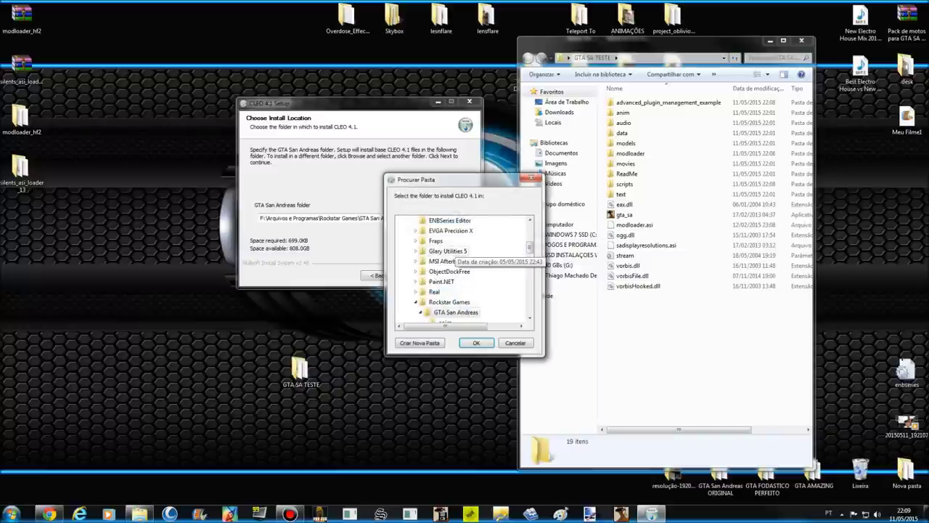
{"action": "scroll", "coordinate": [465, 269], "scroll_direction": "up", "scroll_amount": 5}
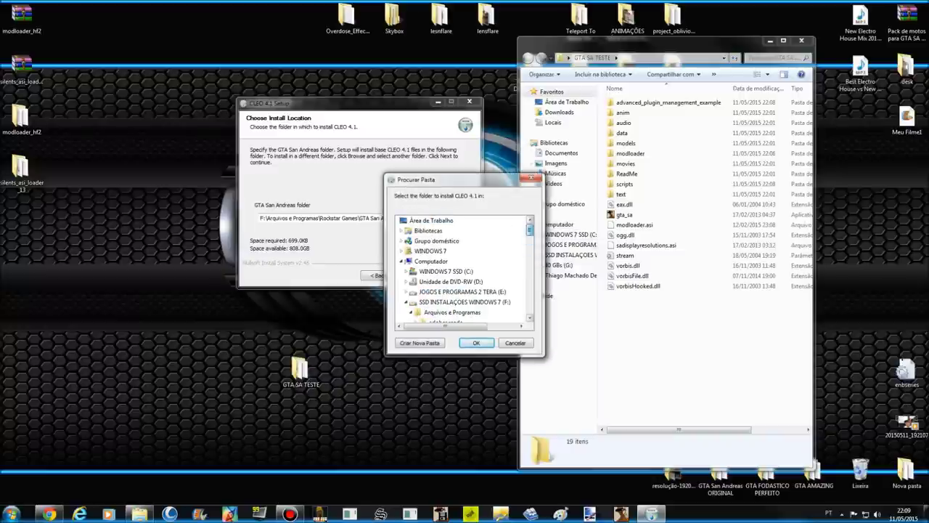
{"action": "left_click_drag", "start_coordinate": [479, 238], "coordinate": [486, 220]}
{"action": "left_click", "coordinate": [542, 383]}
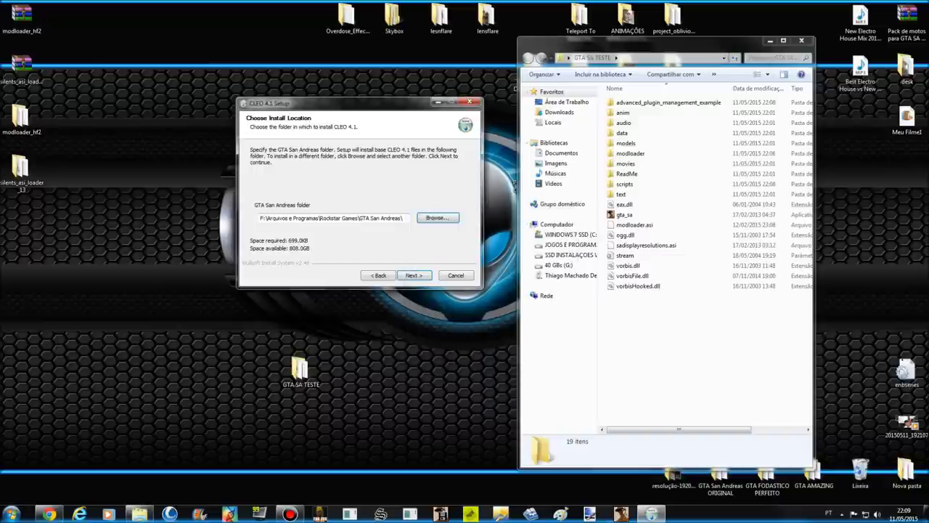
{"action": "left_click", "coordinate": [457, 275]}
Step: Run the CLEO 4 Library installer from the desktop, include the CLEO 4.1 SDK component and continue to the install location
{"action": "double_click", "coordinate": [349, 219]}
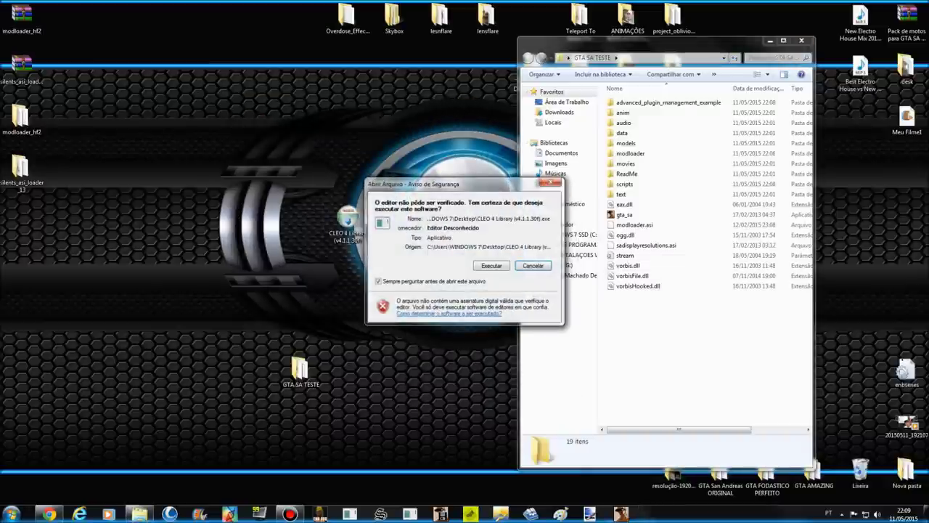
{"action": "left_click", "coordinate": [492, 265]}
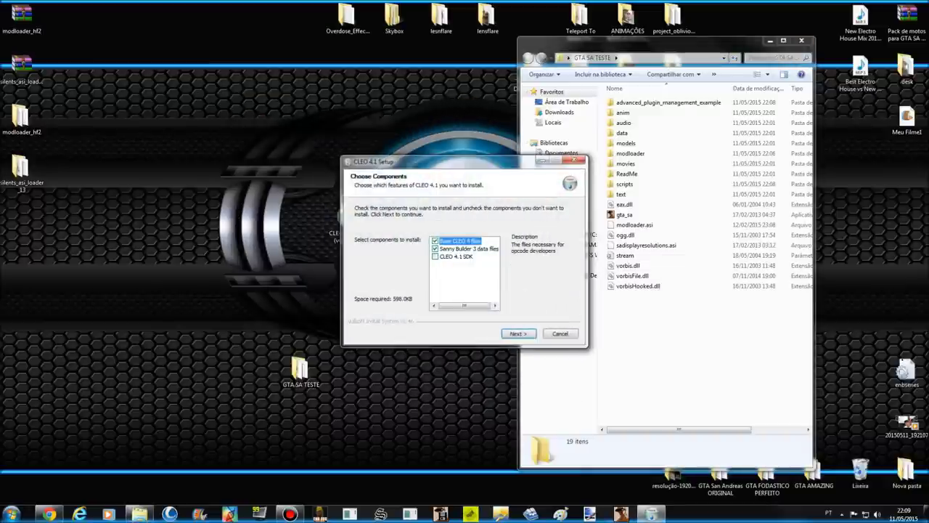
{"action": "left_click", "coordinate": [456, 256]}
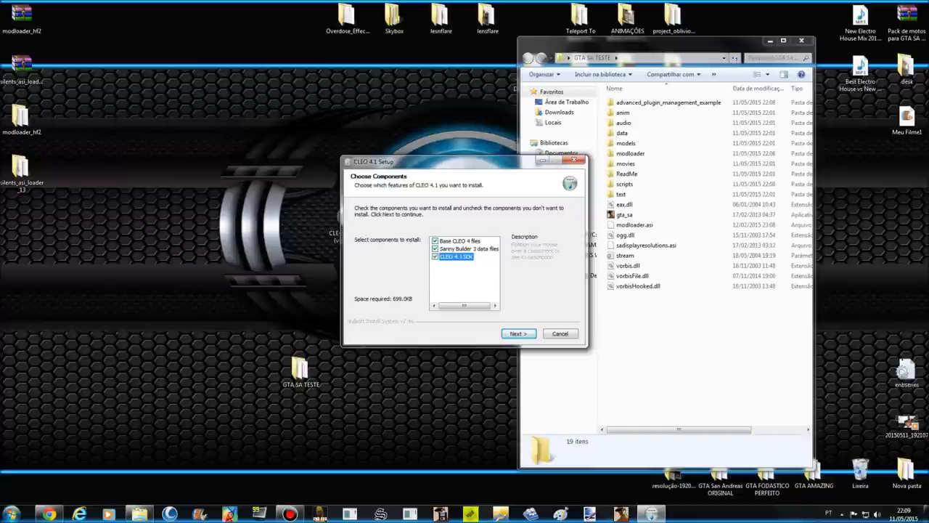
{"action": "key", "text": "Return"}
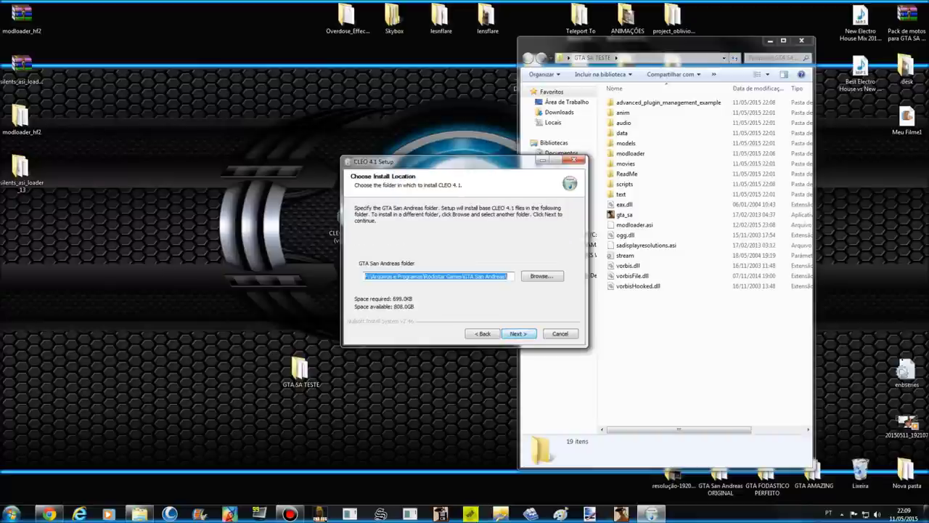
Step: Set the CLEO 4.1 install location to the GTA SA TESTE folder on the desktop
{"action": "left_click_drag", "start_coordinate": [450, 161], "coordinate": [350, 129]}
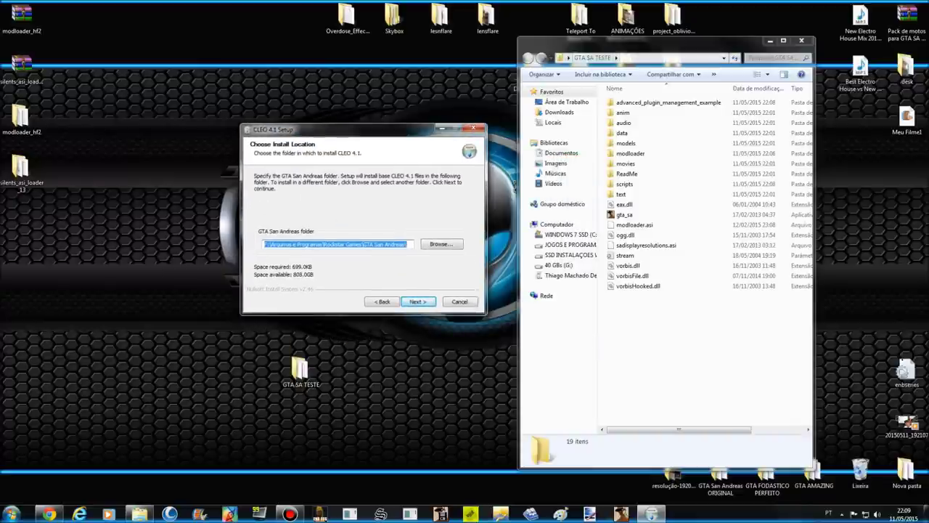
{"action": "left_click", "coordinate": [301, 372]}
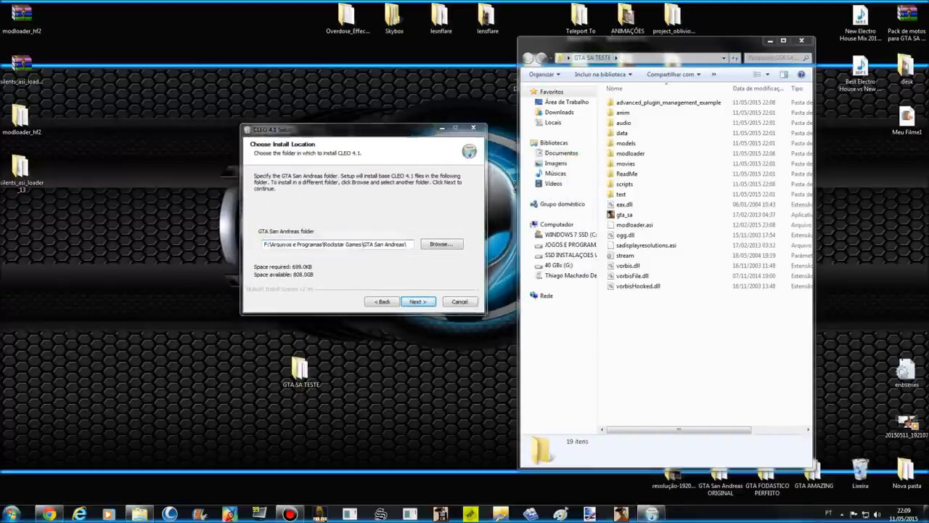
{"action": "left_click_drag", "start_coordinate": [261, 343], "coordinate": [353, 403]}
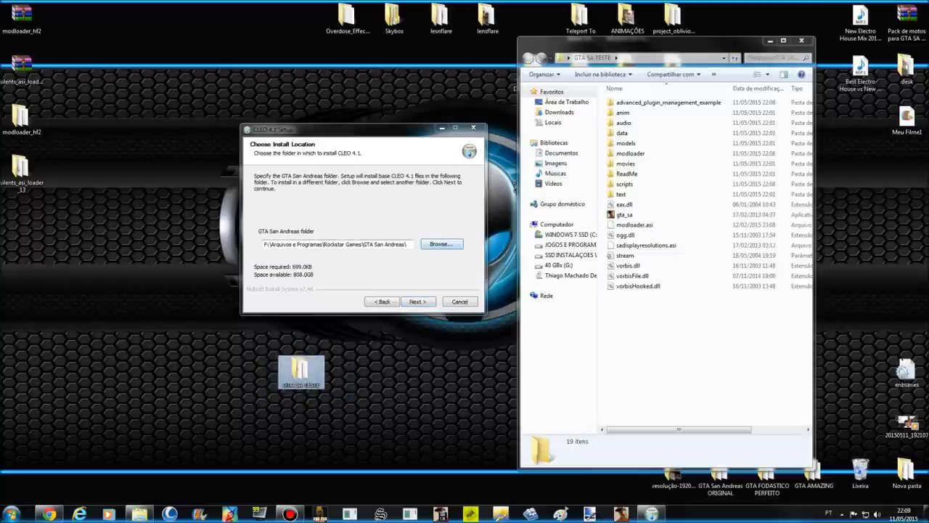
{"action": "left_click", "coordinate": [442, 244]}
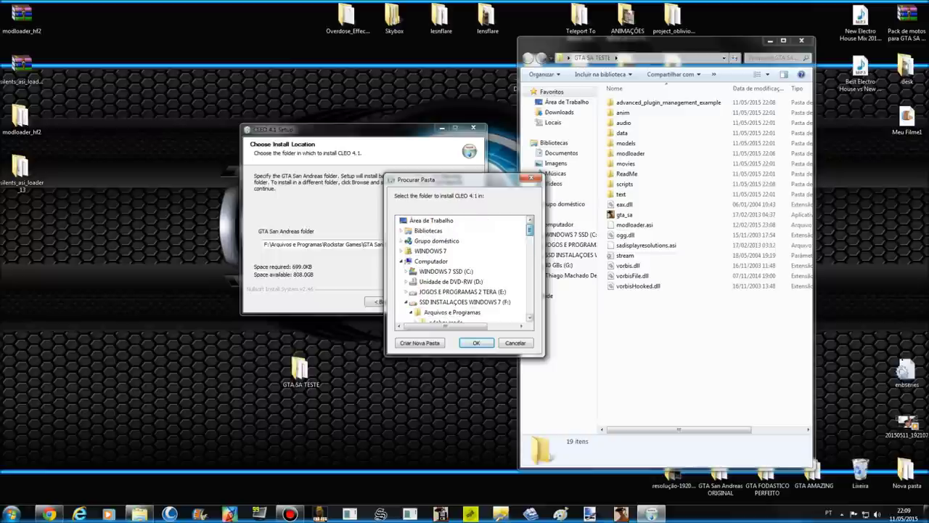
{"action": "left_click", "coordinate": [431, 220]}
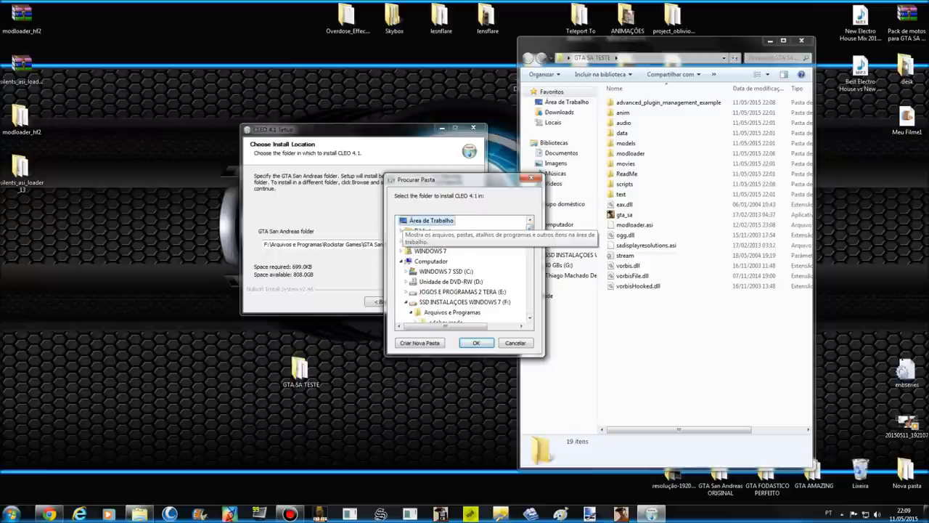
{"action": "scroll", "coordinate": [463, 268], "scroll_direction": "down", "scroll_amount": 10}
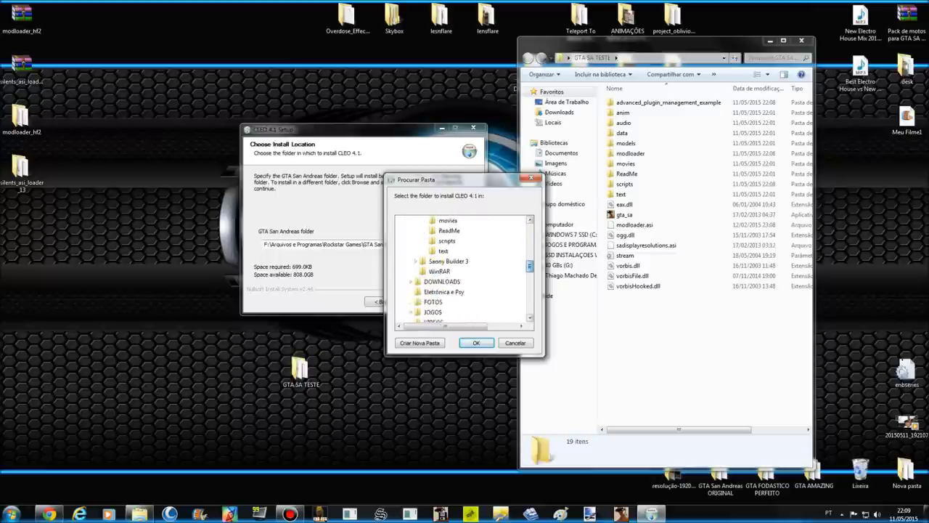
{"action": "scroll", "coordinate": [464, 268], "scroll_direction": "down", "scroll_amount": 8}
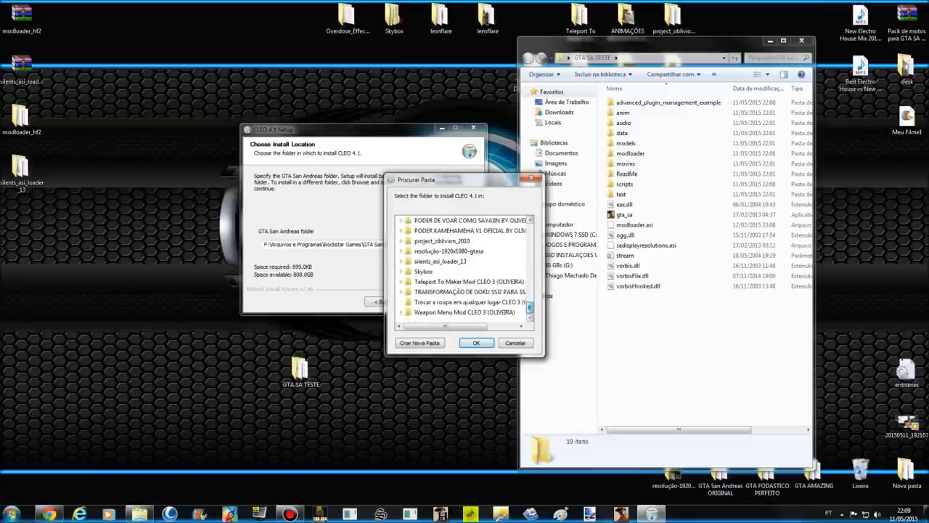
{"action": "scroll", "coordinate": [428, 263], "scroll_direction": "up", "scroll_amount": 5}
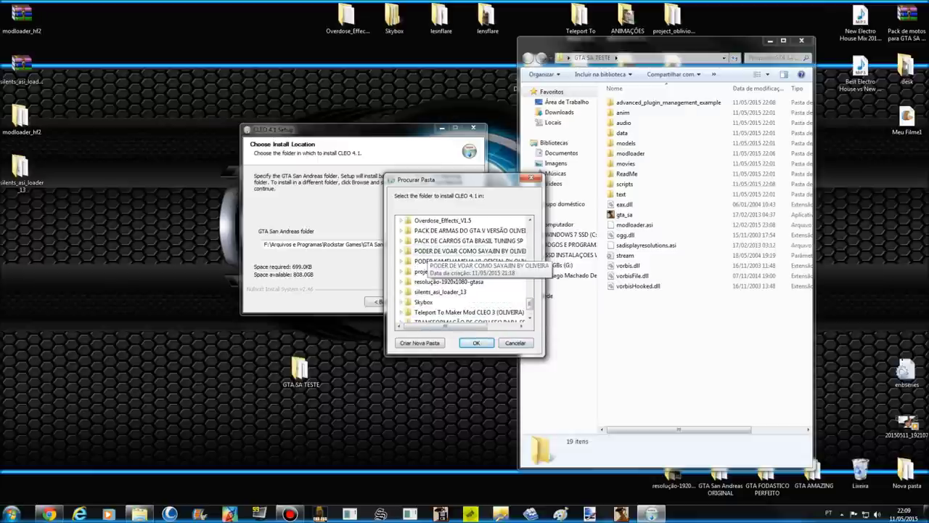
{"action": "scroll", "coordinate": [463, 268], "scroll_direction": "up", "scroll_amount": 1}
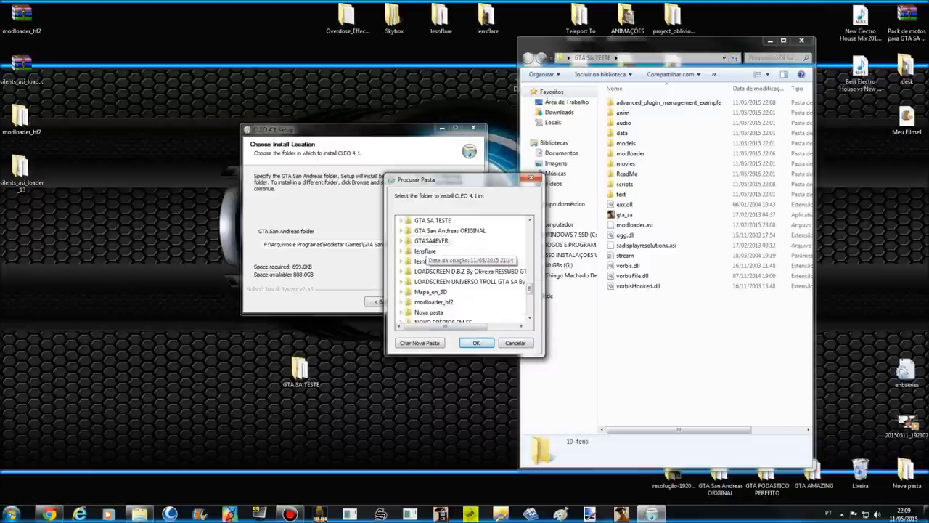
{"action": "left_click", "coordinate": [432, 221]}
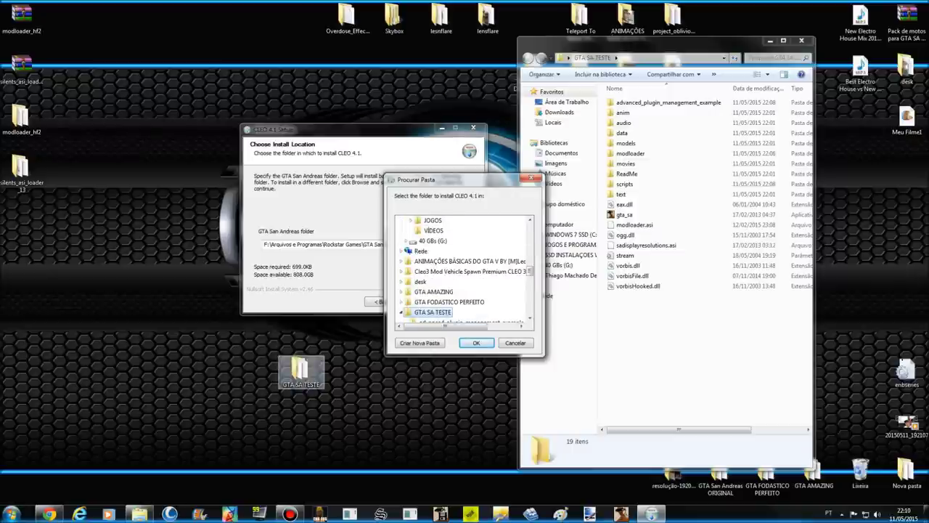
{"action": "left_click", "coordinate": [476, 343]}
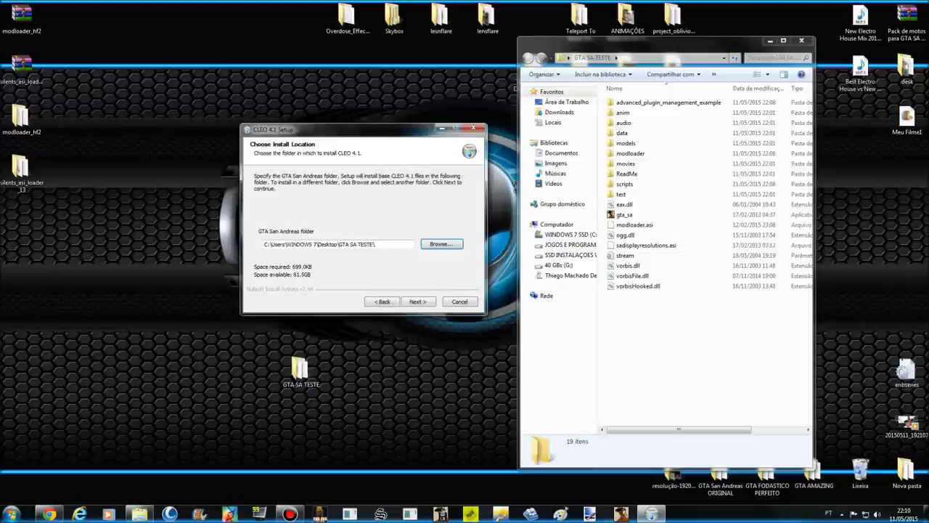
Step: Keep the proposed Sanny Builder 3 and SDK folders, install CLEO 4.1 and close the installer
{"action": "left_click", "coordinate": [418, 302]}
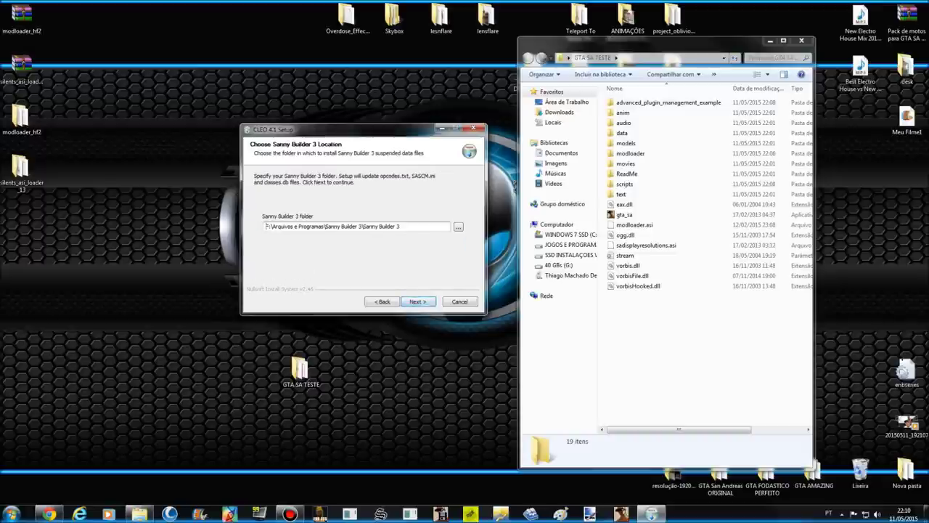
{"action": "left_click", "coordinate": [419, 302]}
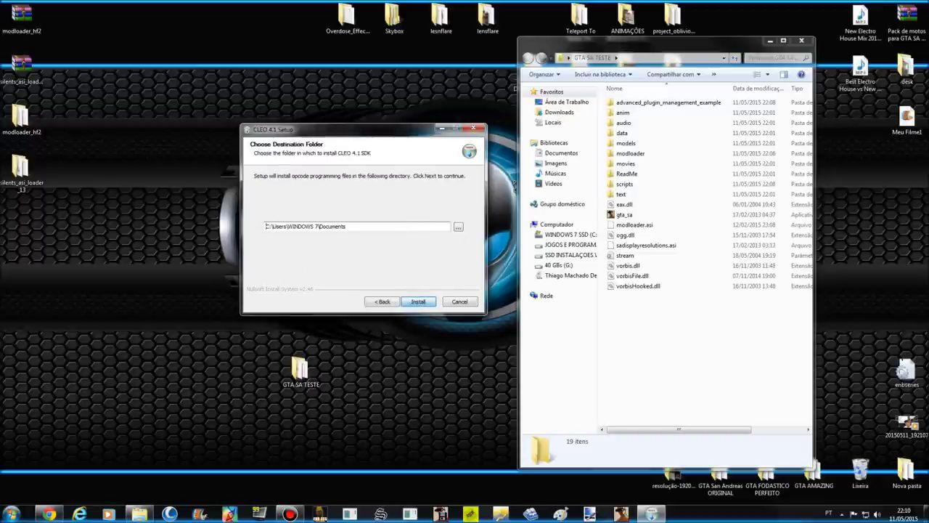
{"action": "key", "text": "Return"}
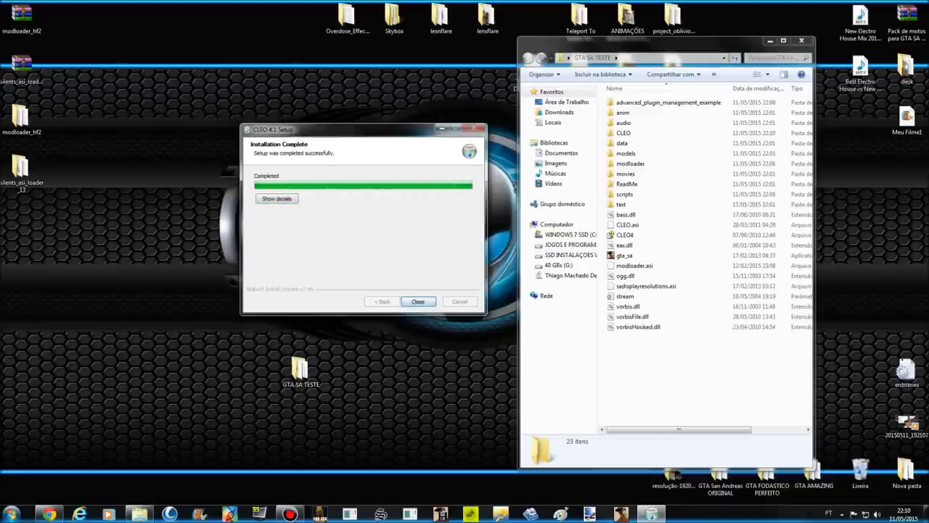
{"action": "key", "text": "Return"}
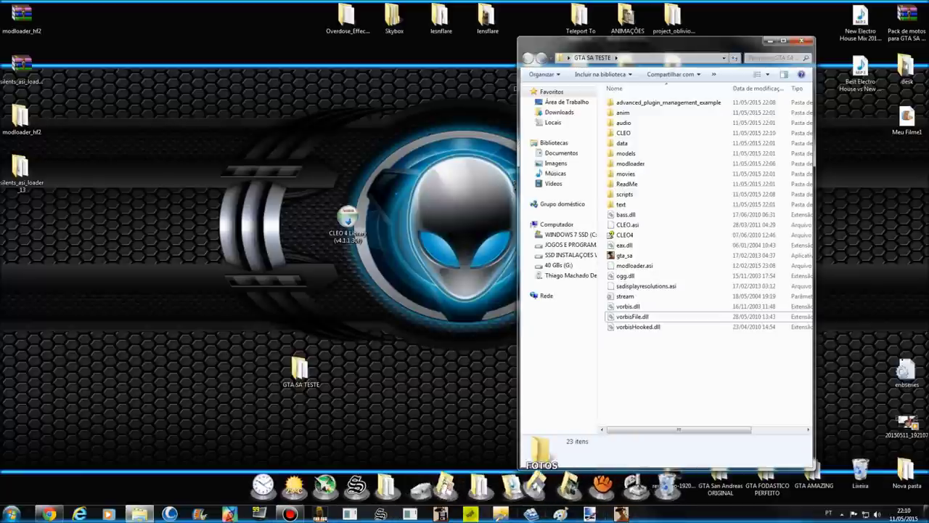
Step: Open Sanny Builder 3 for a brief look and close it again
{"action": "left_click", "coordinate": [531, 514]}
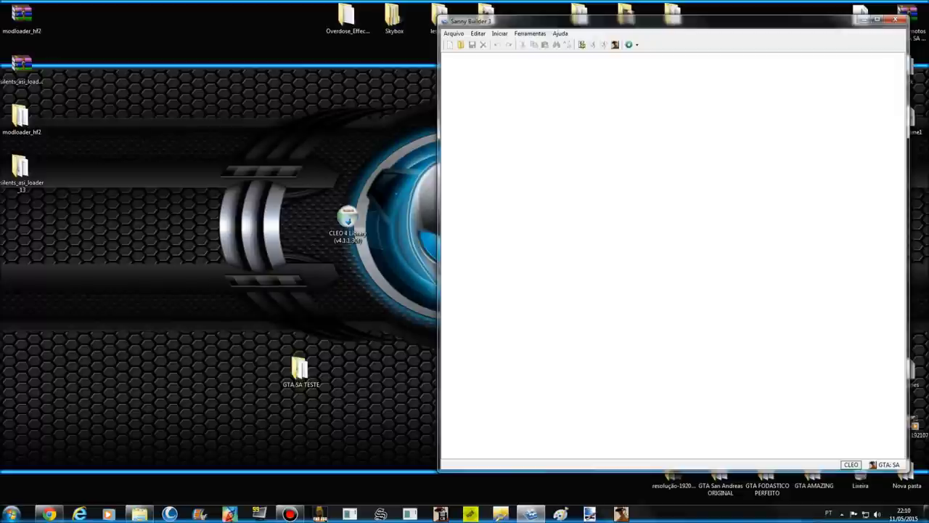
{"action": "left_click", "coordinate": [900, 19]}
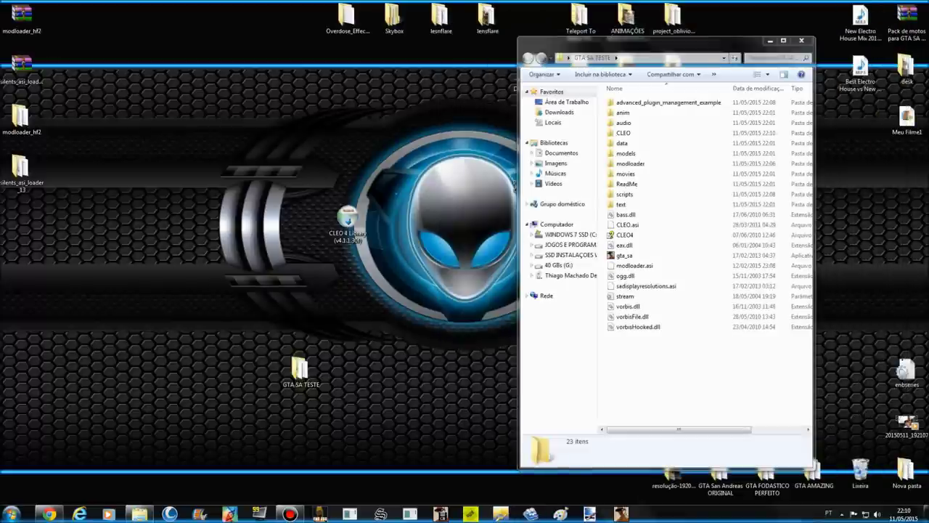
{"action": "left_click", "coordinate": [531, 514]}
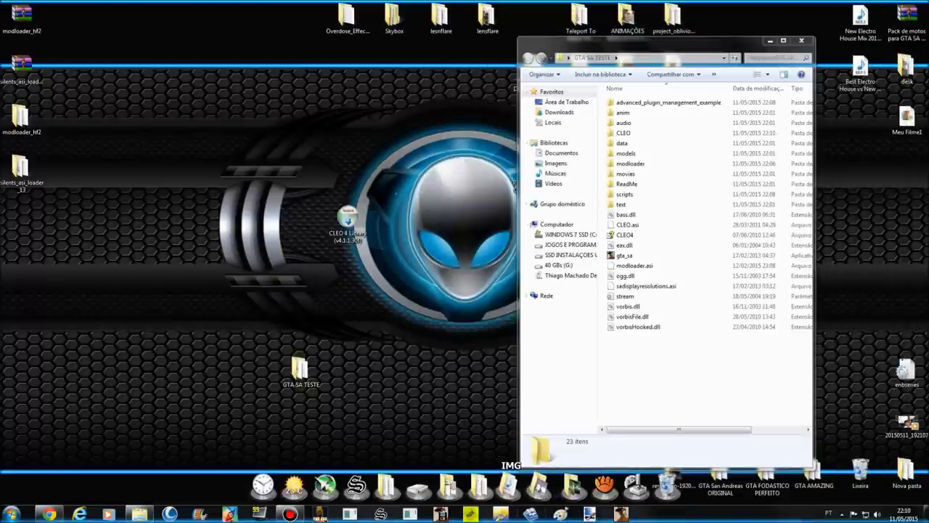
{"action": "left_click", "coordinate": [900, 19]}
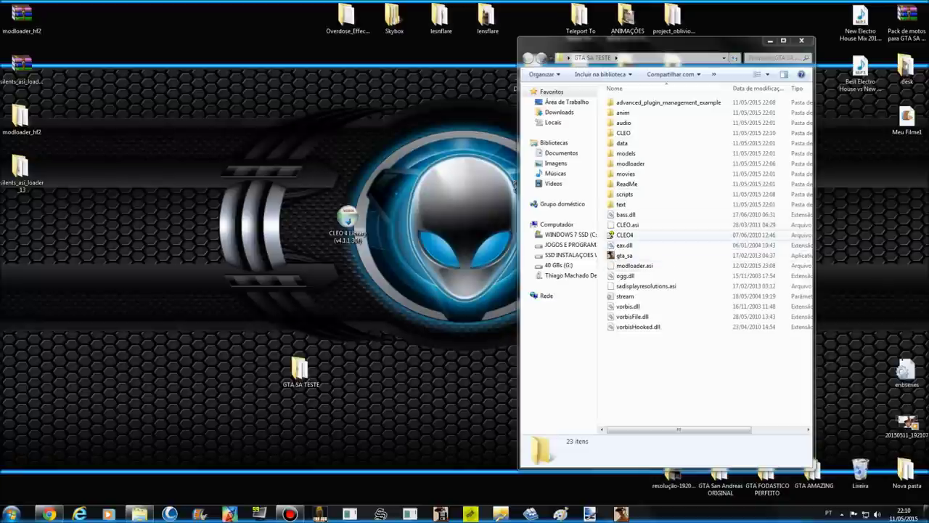
Step: Examine the contents of the CLEO and modloader folders inside GTA SA TESTE and return to the game folder
{"action": "double_click", "coordinate": [623, 133]}
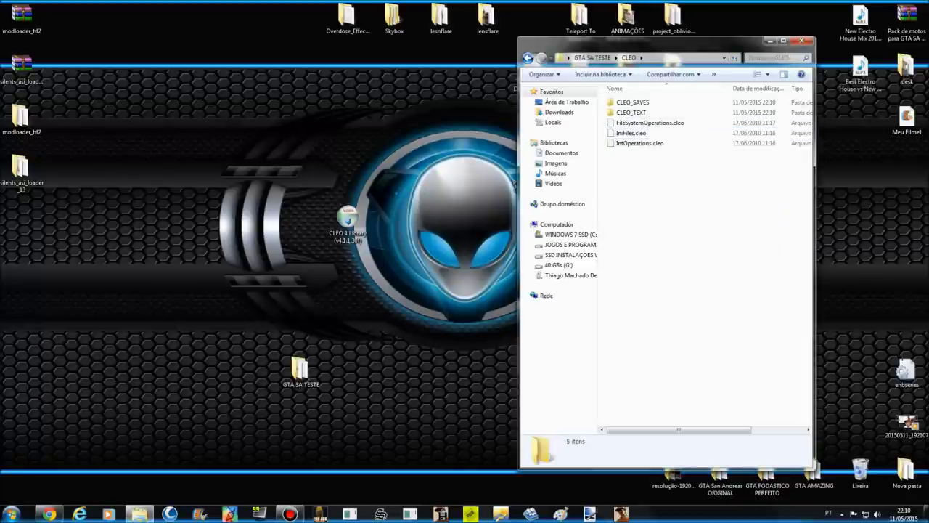
{"action": "key", "text": "BackSpace"}
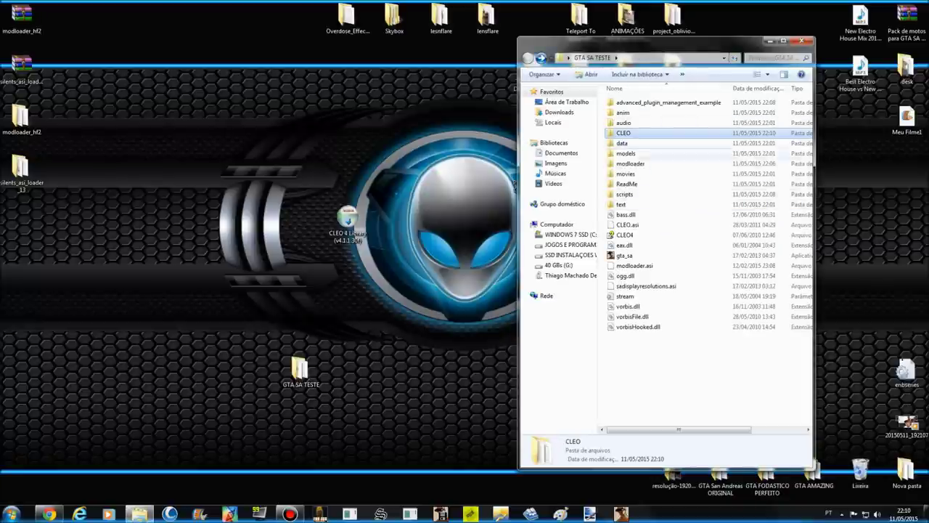
{"action": "key", "text": "Down"}
{"action": "key", "text": "Down"}
{"action": "key", "text": "Down"}
{"action": "key", "text": "Return"}
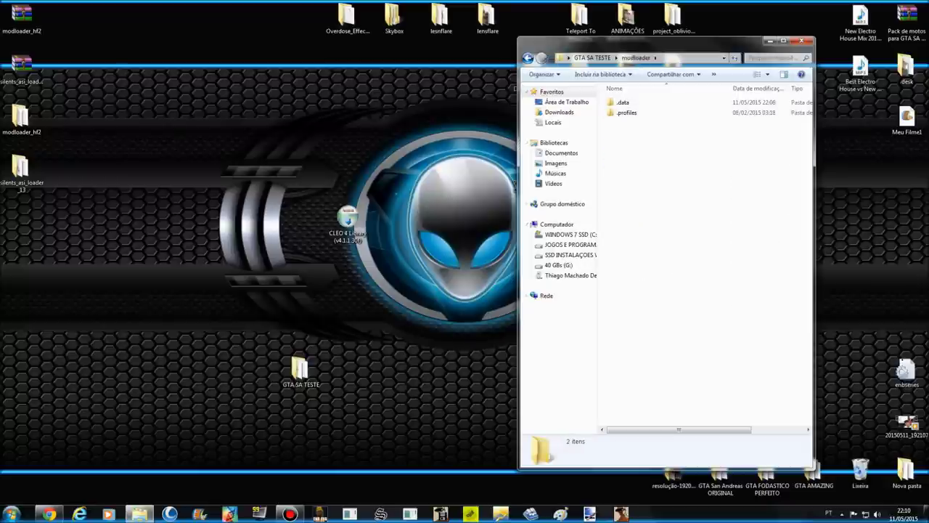
{"action": "key", "text": "BackSpace"}
{"action": "left_click", "coordinate": [697, 378]}
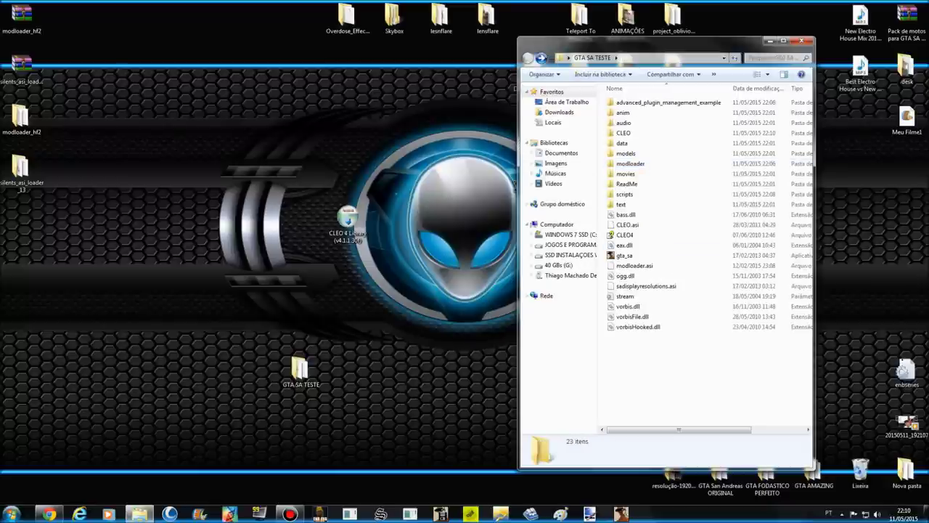
Step: Line up the CLEO 4 Library installer and GTA SA TESTE icons with the other installation files and make the folder window smaller, nearer the desktop's centre
{"action": "left_click_drag", "start_coordinate": [347, 225], "coordinate": [26, 207]}
{"action": "left_click_drag", "start_coordinate": [301, 370], "coordinate": [54, 330]}
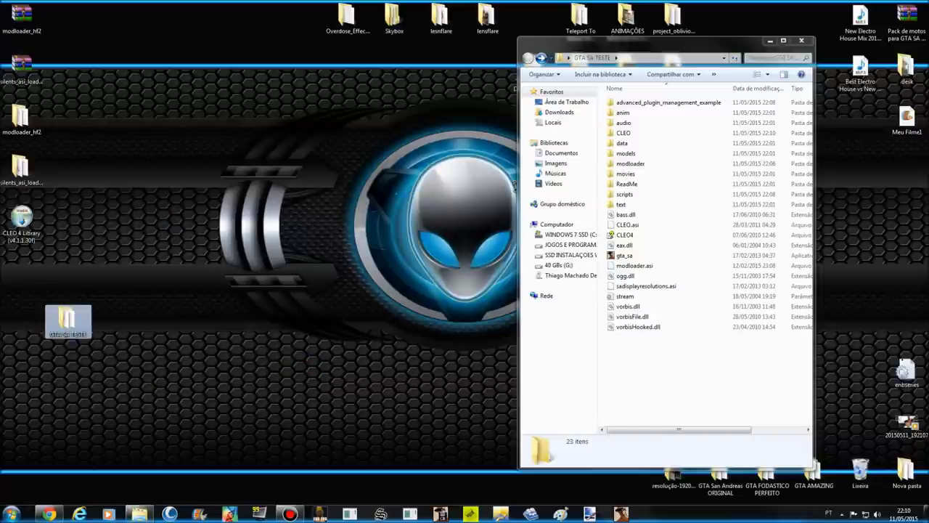
{"action": "left_click_drag", "start_coordinate": [814, 469], "coordinate": [763, 436]}
{"action": "left_click_drag", "start_coordinate": [646, 43], "coordinate": [498, 42]}
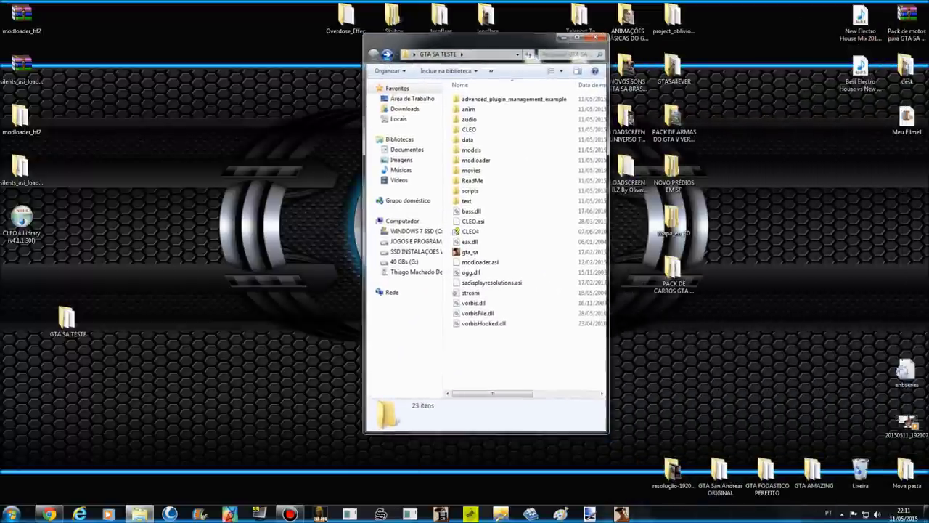
Step: Move the six mod folders from project_oblivion_2010 to PACK DE CARROS GTA beside the installation files and reposition the GTA SA TESTE window
{"action": "left_click_drag", "start_coordinate": [721, 1], "coordinate": [662, 302]}
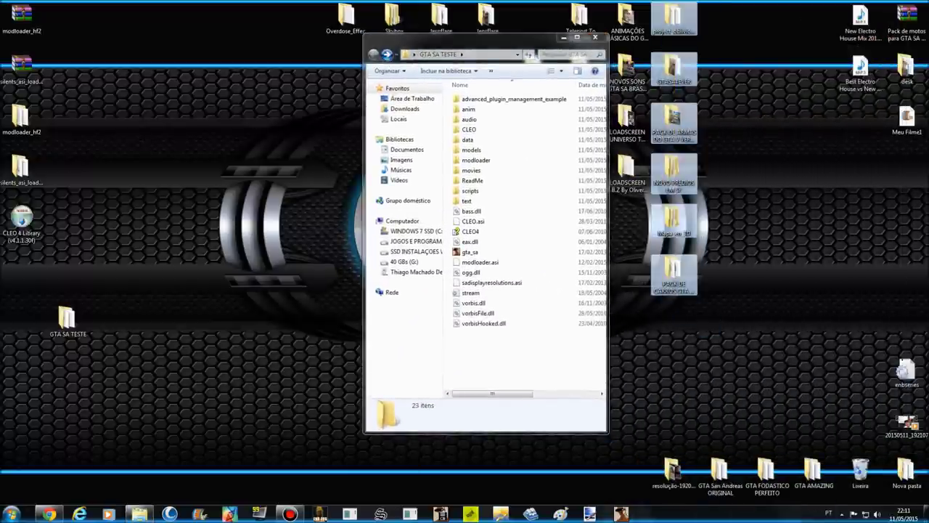
{"action": "left_click_drag", "start_coordinate": [673, 72], "coordinate": [162, 72]}
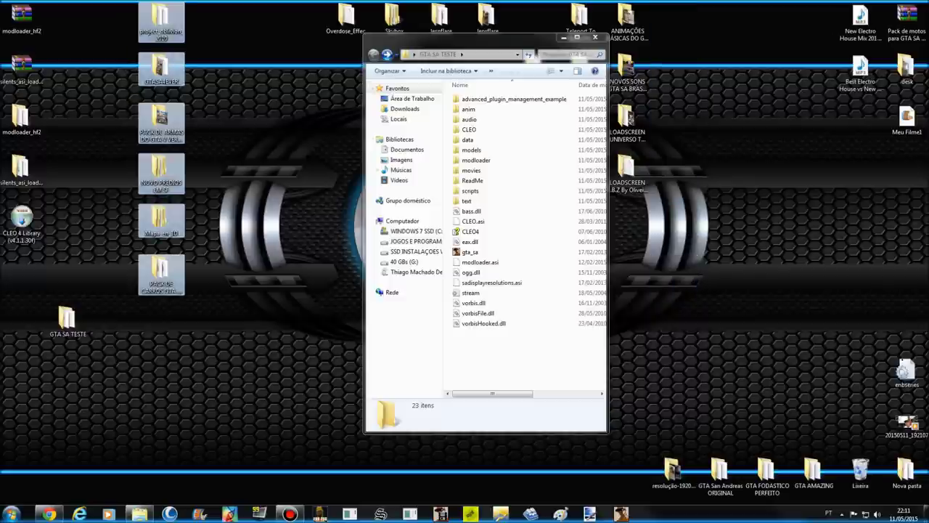
{"action": "left_click", "coordinate": [501, 40]}
{"action": "left_click_drag", "start_coordinate": [522, 53], "coordinate": [657, 35]}
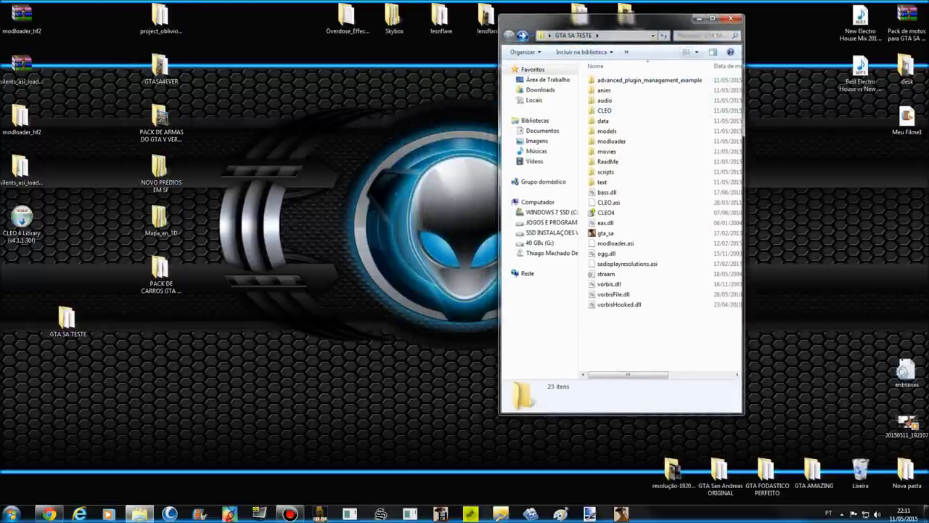
{"action": "left_click_drag", "start_coordinate": [652, 33], "coordinate": [591, 63]}
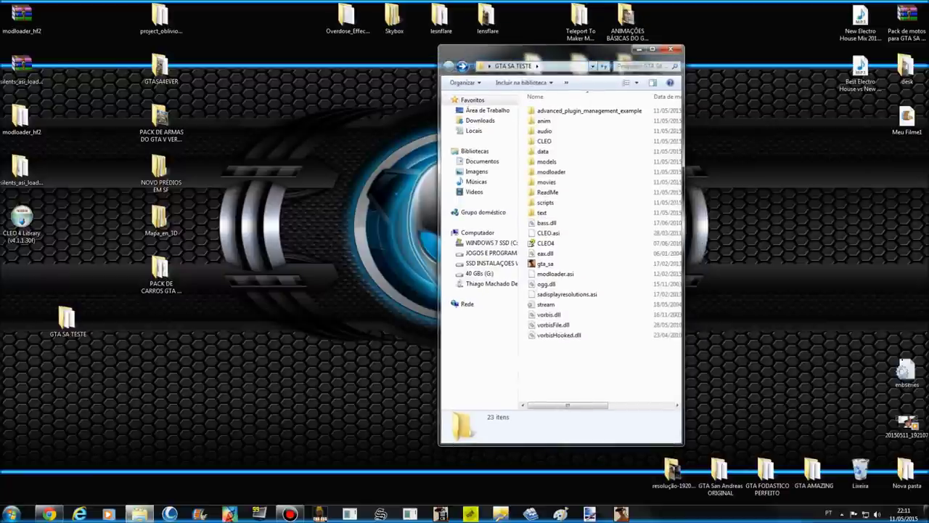
Step: Check the modloader folder, return to GTA SA TESTE and launch gta_sa
{"action": "left_click", "coordinate": [581, 172]}
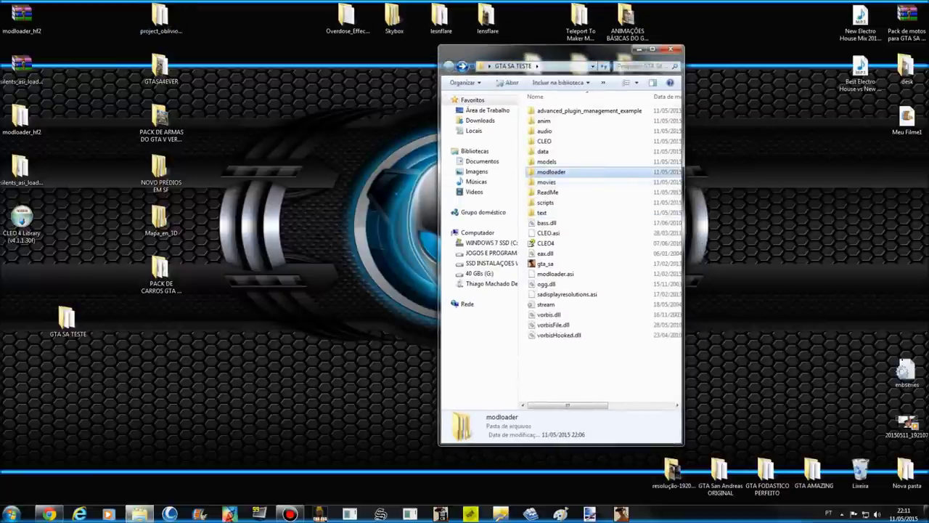
{"action": "double_click", "coordinate": [570, 172]}
{"action": "key", "text": "BackSpace"}
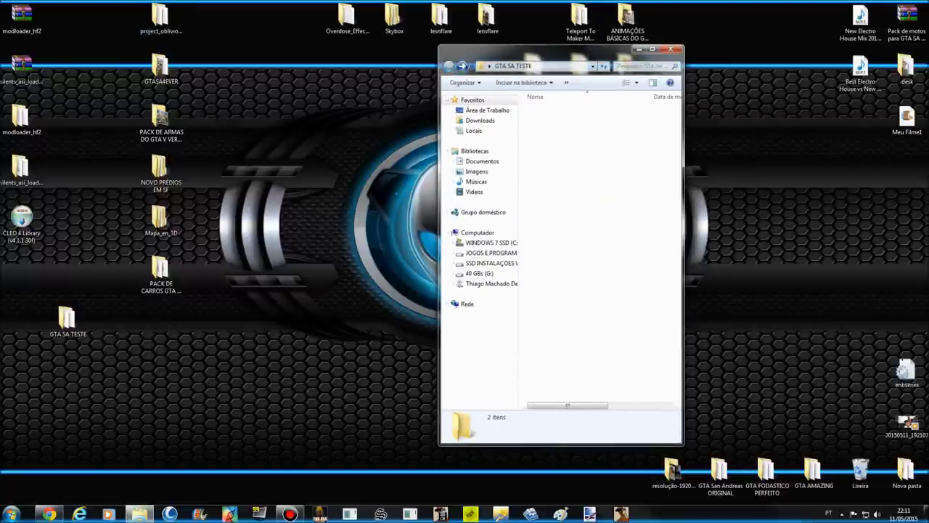
{"action": "key", "text": "g"}
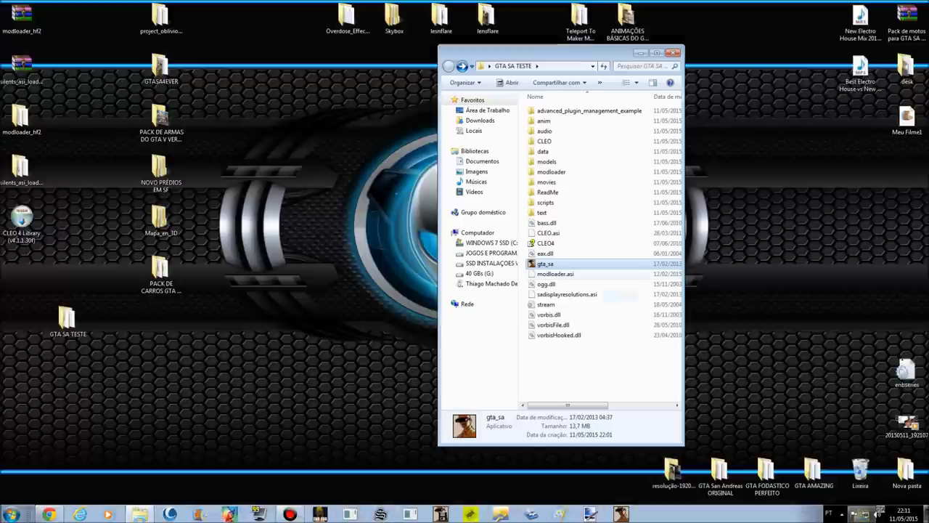
{"action": "key", "text": "Return"}
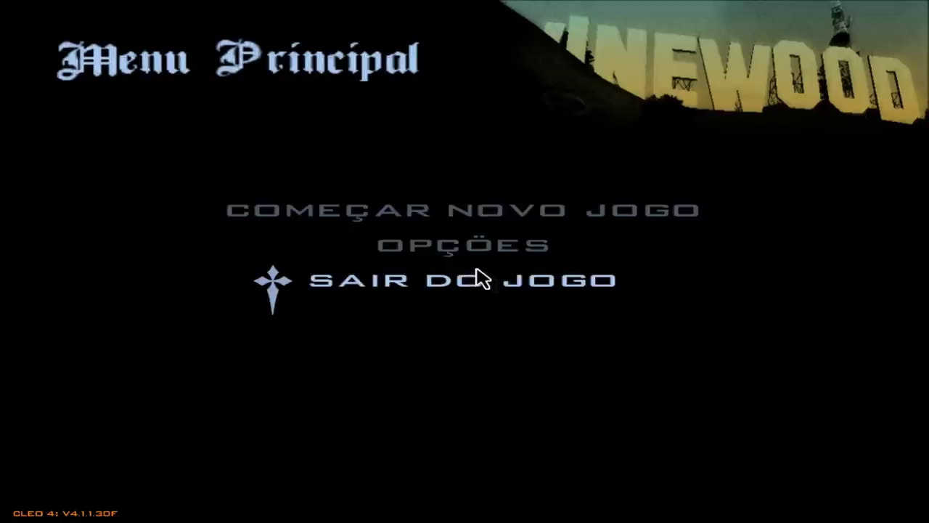
Step: Switch to Fraps, show its frame-rate overlay in the bottom-right corner, and minimise Fraps
{"action": "key", "text": "super"}
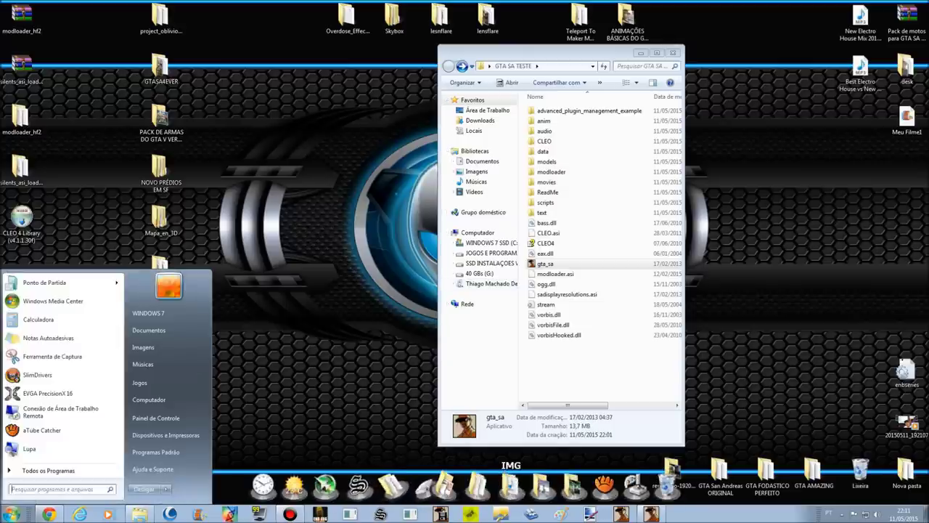
{"action": "left_click", "coordinate": [259, 514]}
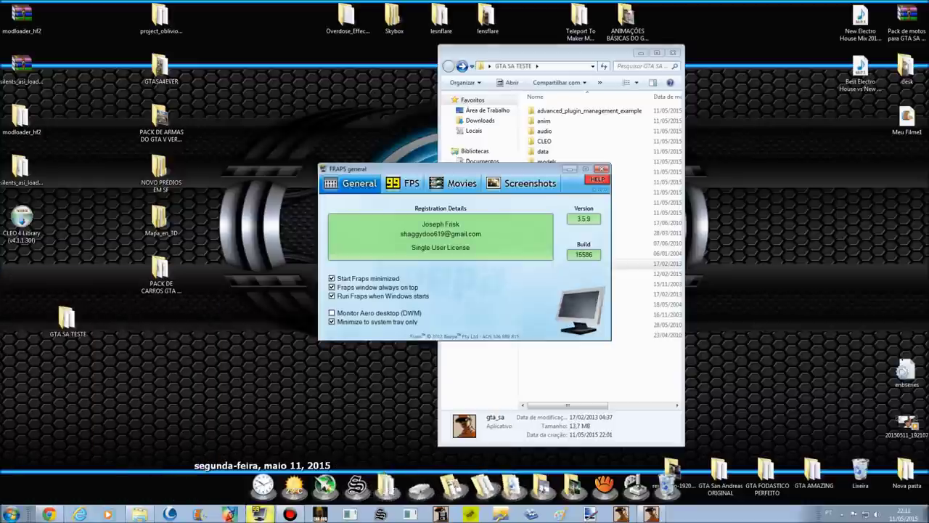
{"action": "left_click", "coordinate": [404, 184]}
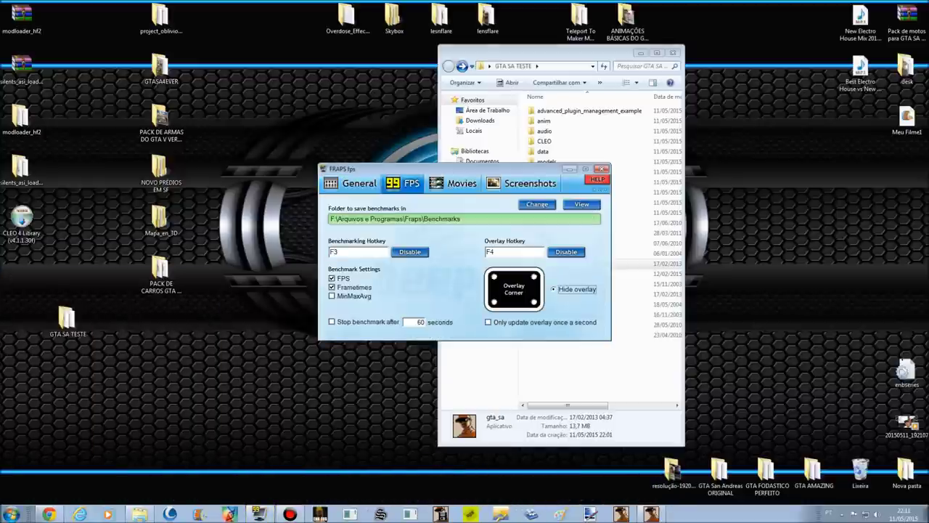
{"action": "left_click", "coordinate": [570, 169]}
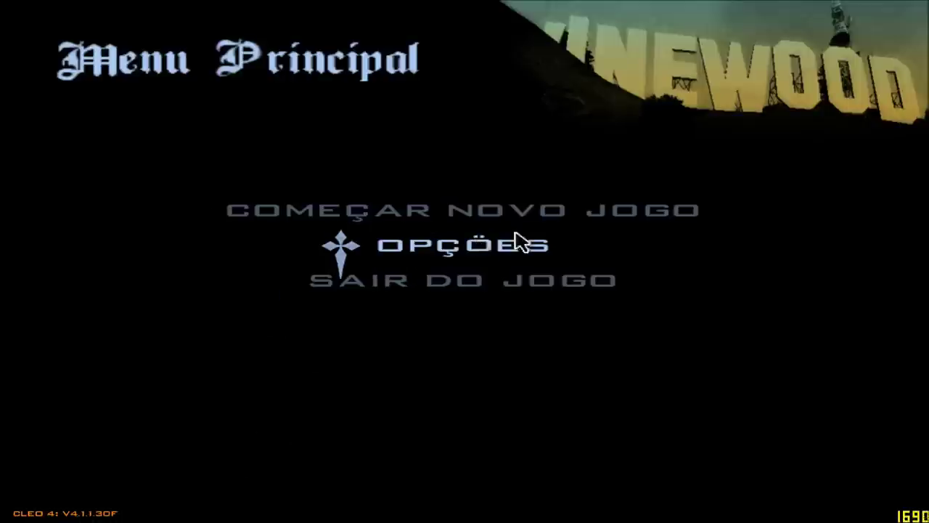
Step: Return to the game and open the Mod Configuration page from its options
{"action": "left_click", "coordinate": [492, 251]}
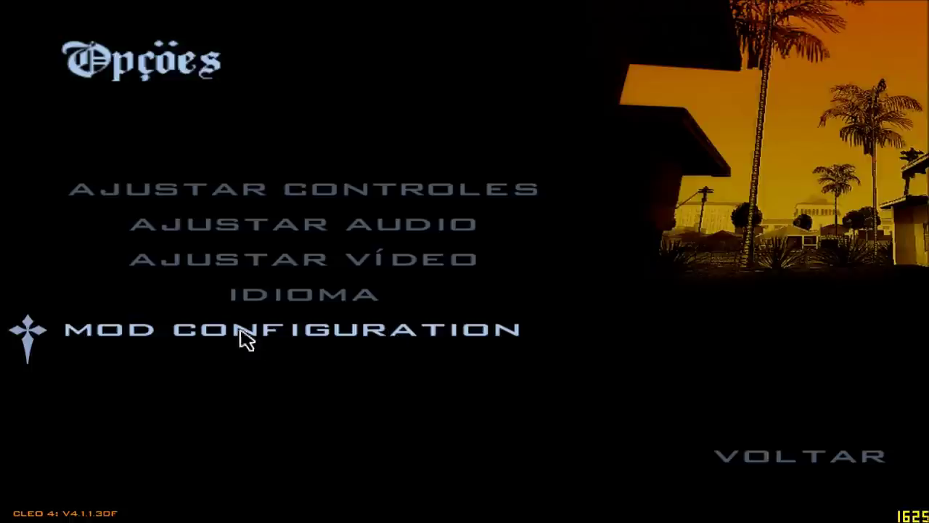
{"action": "left_click", "coordinate": [342, 344]}
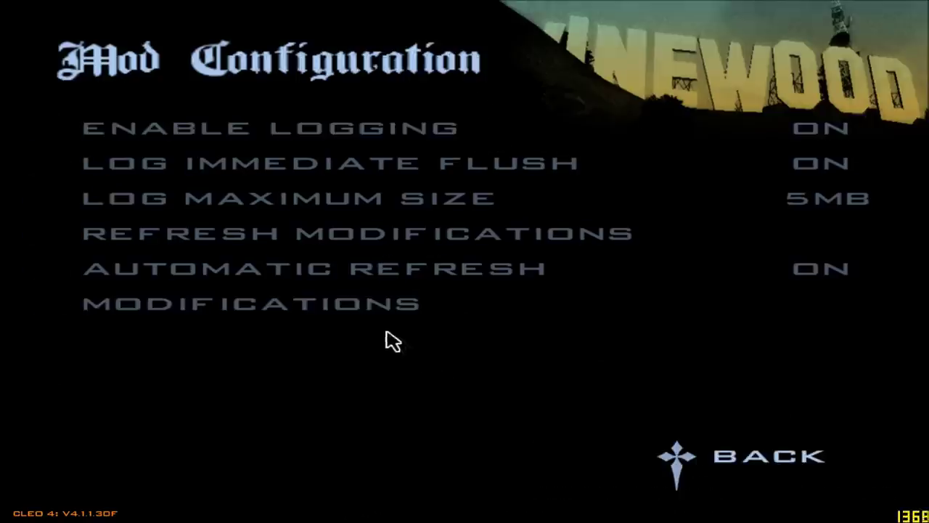
{"action": "left_click", "coordinate": [375, 311]}
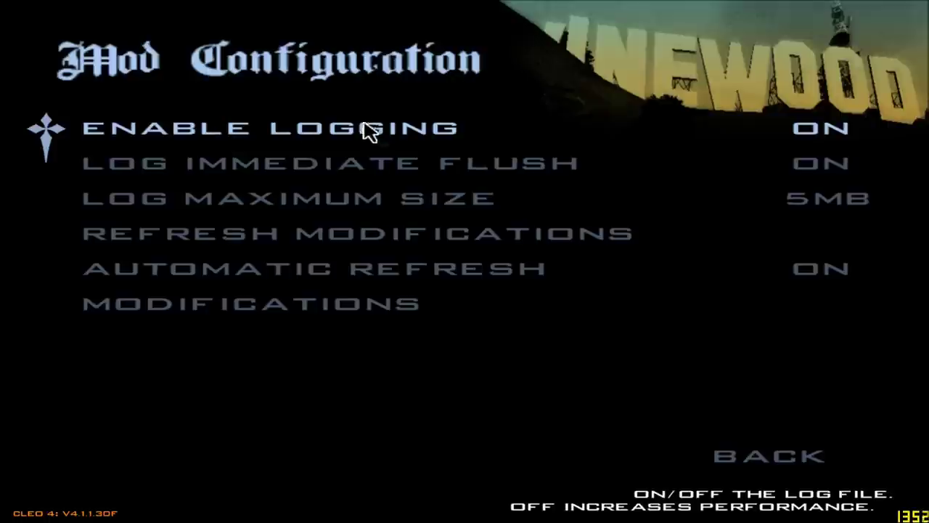
Step: Try the Enable Logging and Log Immediate Flush switches, leaving both set to ON
{"action": "left_click", "coordinate": [444, 130]}
{"action": "left_click", "coordinate": [445, 130]}
{"action": "left_click", "coordinate": [445, 130]}
{"action": "left_click", "coordinate": [801, 131]}
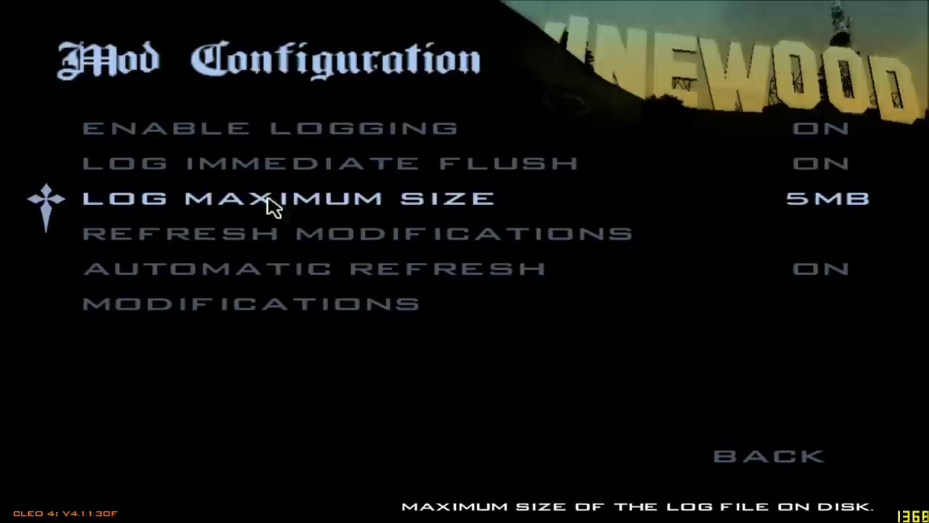
{"action": "left_click", "coordinate": [828, 167]}
{"action": "left_click", "coordinate": [781, 176]}
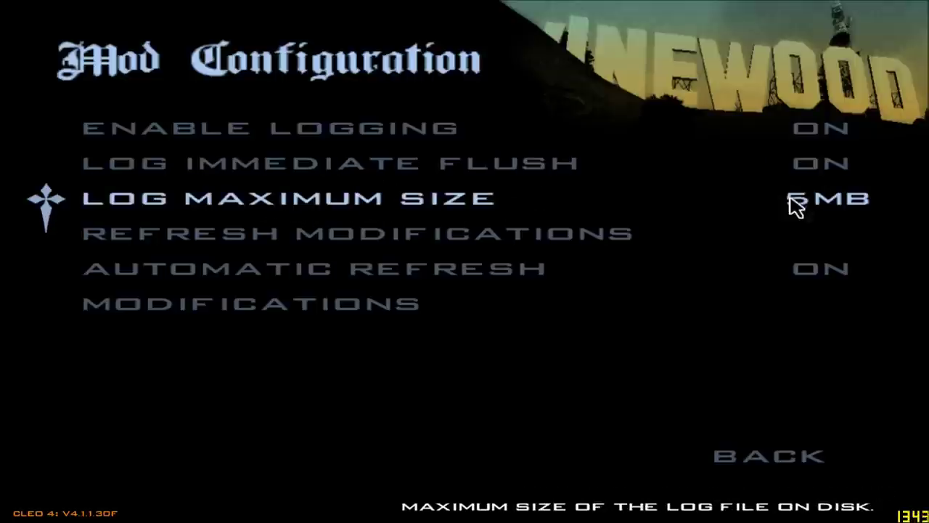
Step: Raise Log Maximum Size to 100MB in Mod Configuration
{"action": "key", "text": "Right"}
{"action": "key", "text": "Right"}
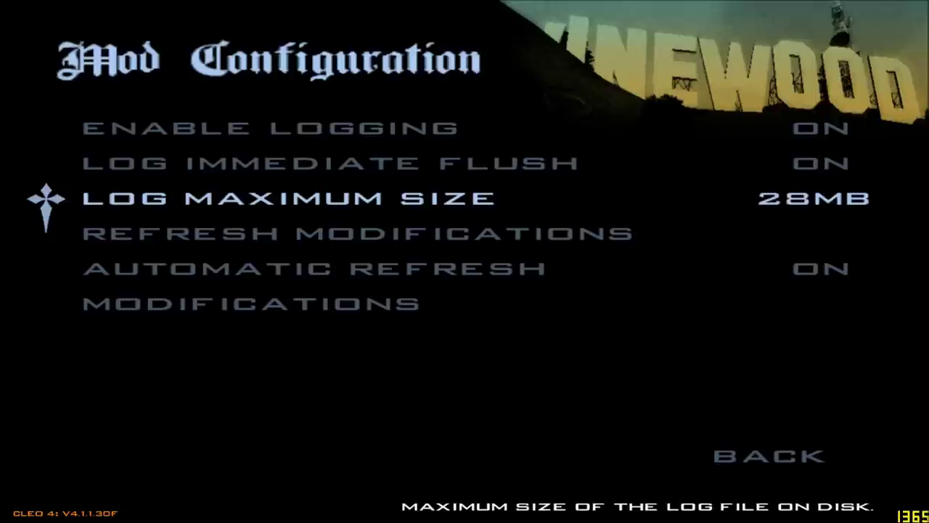
{"action": "key", "text": "Right"}
{"action": "key", "text": "Right"}
{"action": "key", "text": "Right"}
{"action": "key", "text": "Down"}
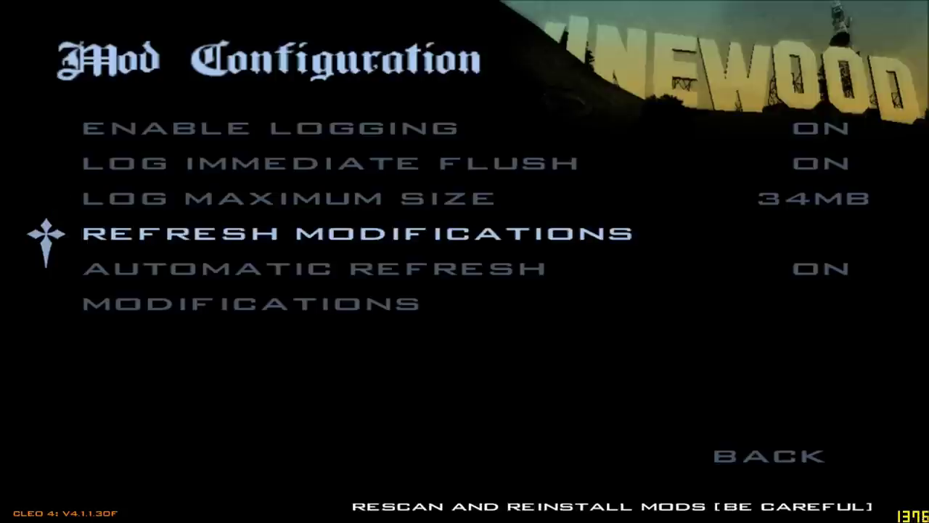
{"action": "key", "text": "Down"}
{"action": "key", "text": "Right"}
{"action": "key", "text": "Right"}
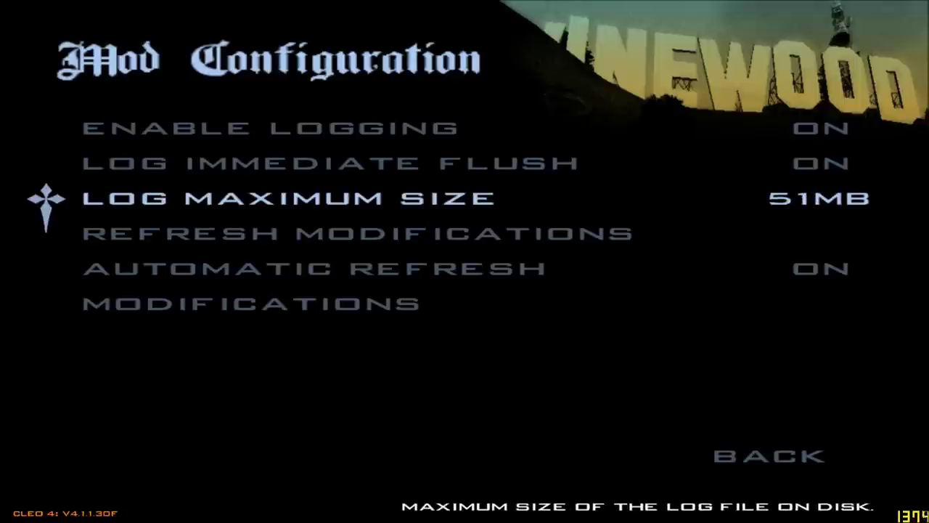
{"action": "key", "text": "Right"}
{"action": "key", "text": "Right"}
{"action": "key", "text": "Right"}
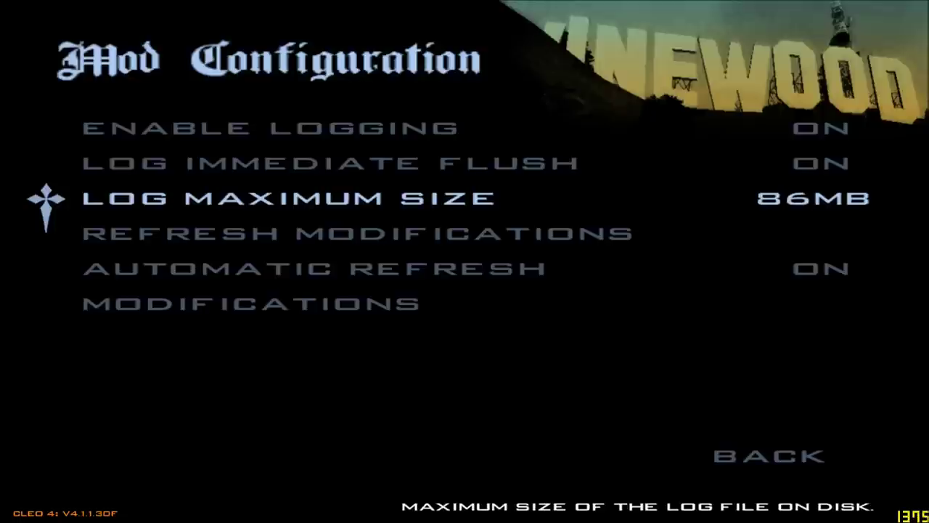
{"action": "key", "text": "Right"}
{"action": "key", "text": "Right"}
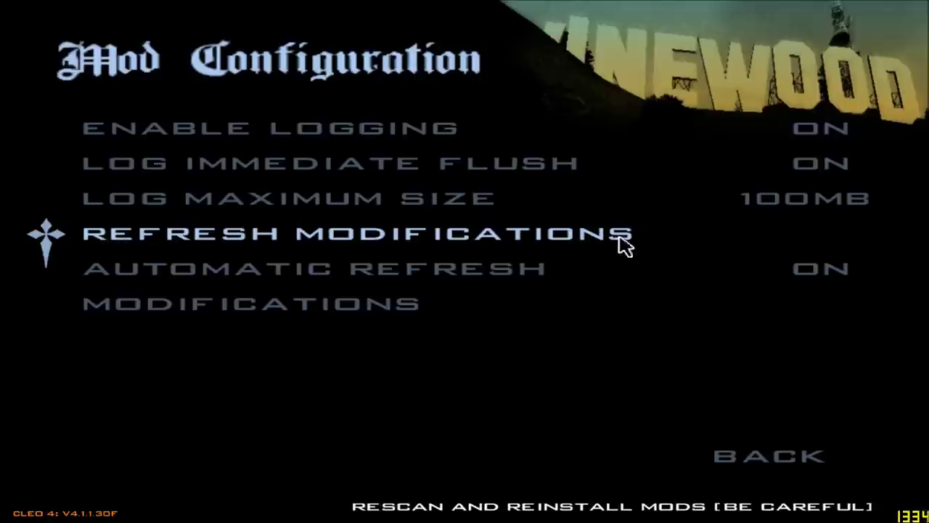
Step: Check the Refresh Modifications and Modifications entries for installed mods
{"action": "key", "text": "Up"}
{"action": "key", "text": "Down"}
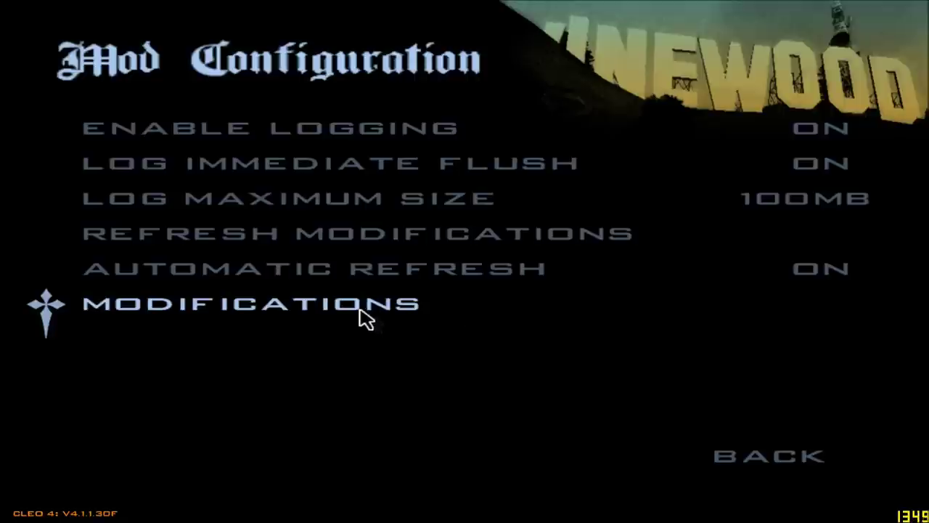
{"action": "left_click", "coordinate": [159, 305]}
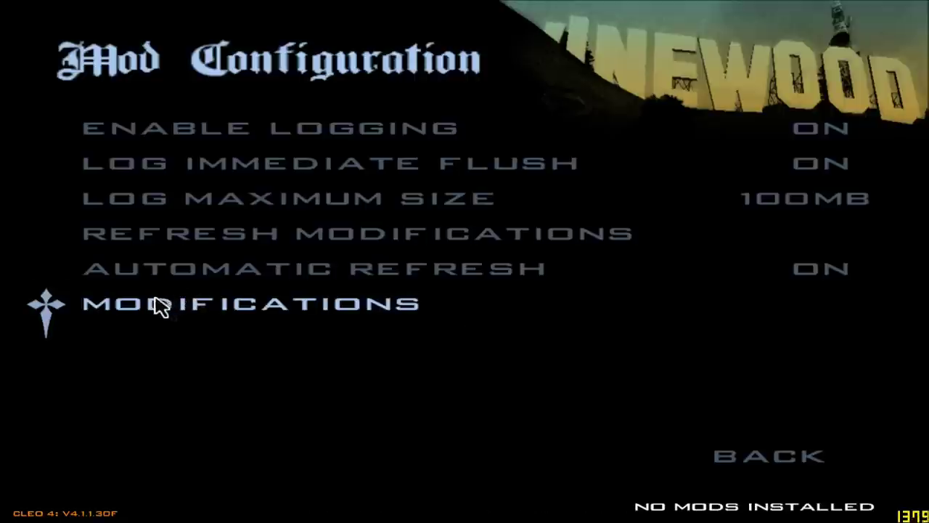
{"action": "left_click", "coordinate": [283, 306]}
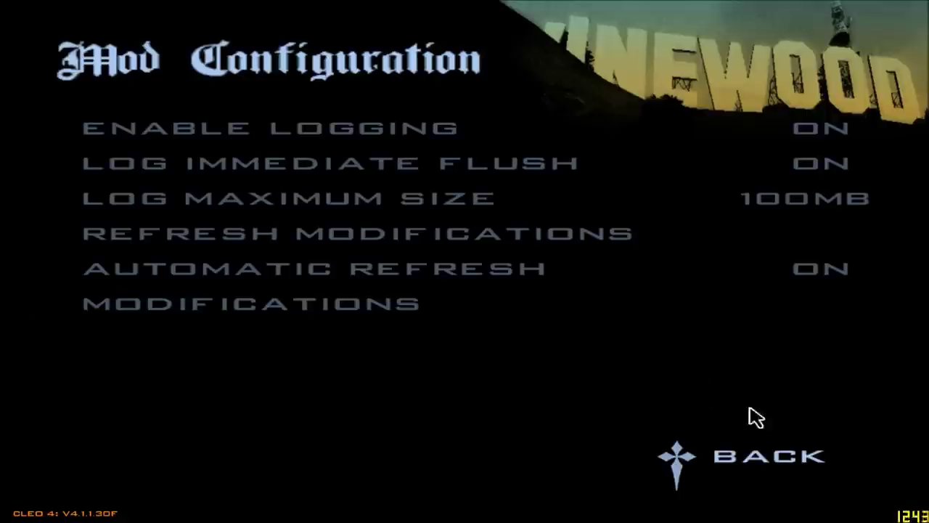
Step: Leave Mod Configuration and the options, and quit the game from its main menu
{"action": "left_click", "coordinate": [763, 459]}
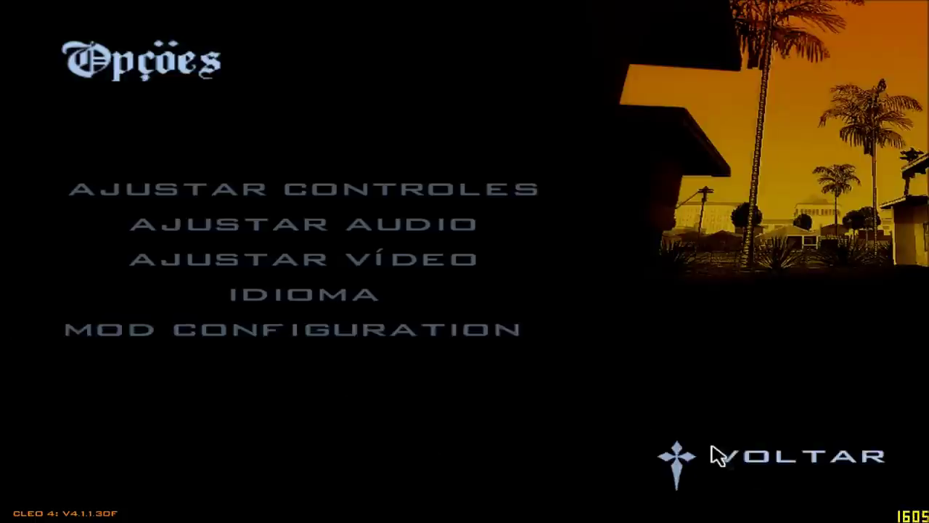
{"action": "left_click", "coordinate": [717, 456]}
{"action": "key", "text": "Down"}
{"action": "key", "text": "Return"}
{"action": "left_click", "coordinate": [462, 299]}
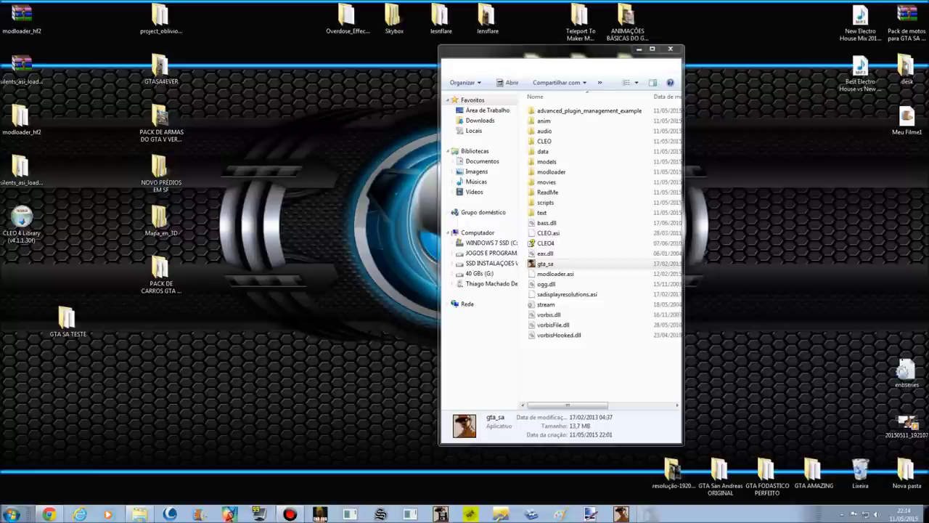
Step: Open the modloader folder inside GTA SA TESTE
{"action": "left_click", "coordinate": [552, 172]}
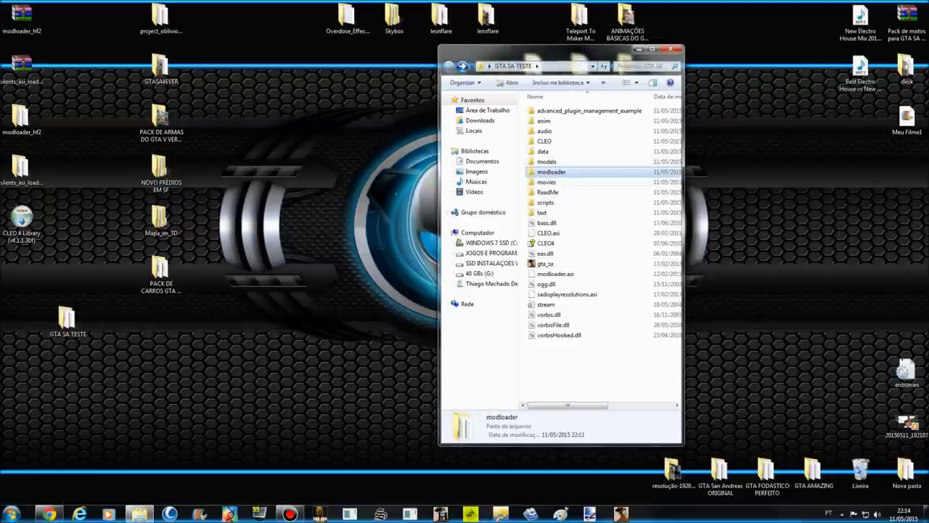
{"action": "left_click", "coordinate": [161, 21]}
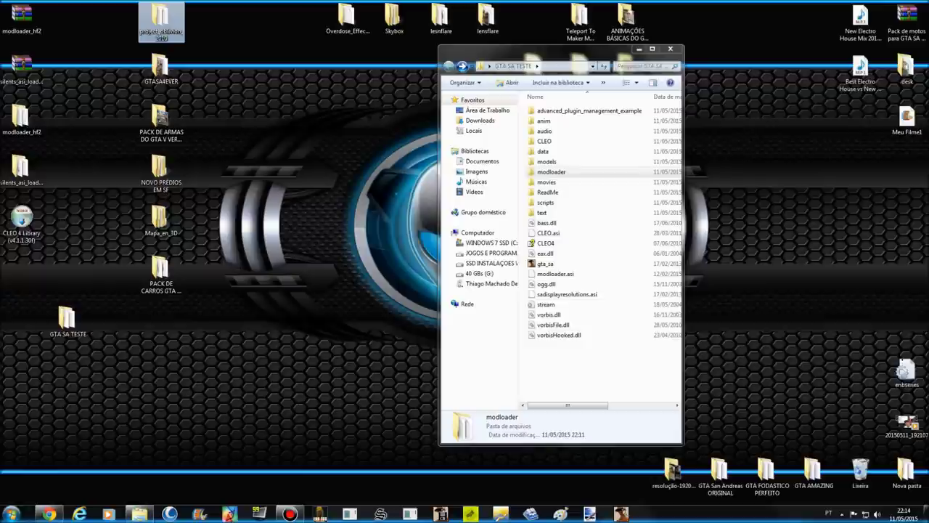
{"action": "left_click", "coordinate": [161, 69]}
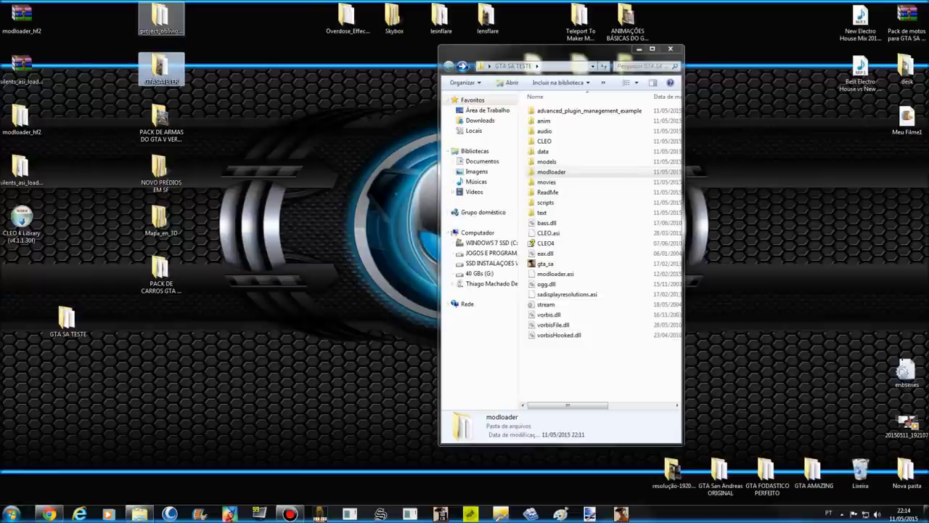
{"action": "left_click", "coordinate": [551, 171]}
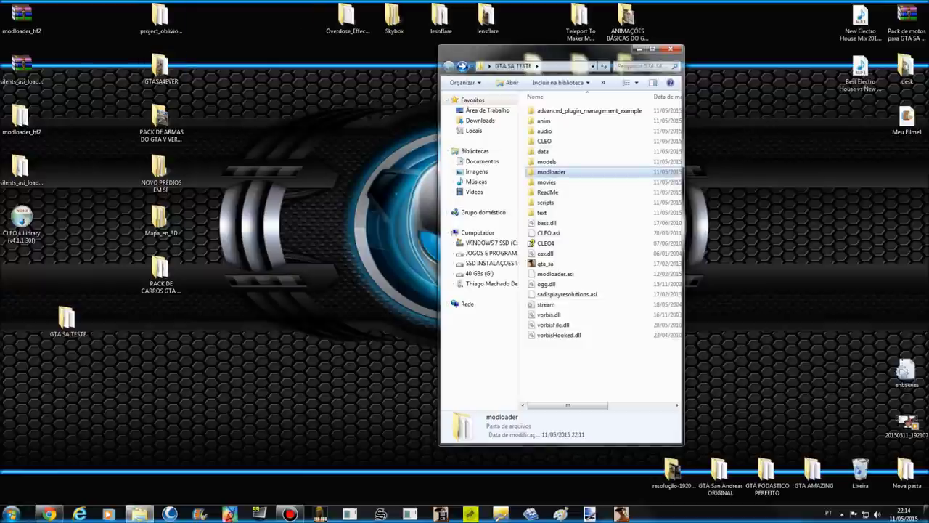
{"action": "double_click", "coordinate": [551, 172]}
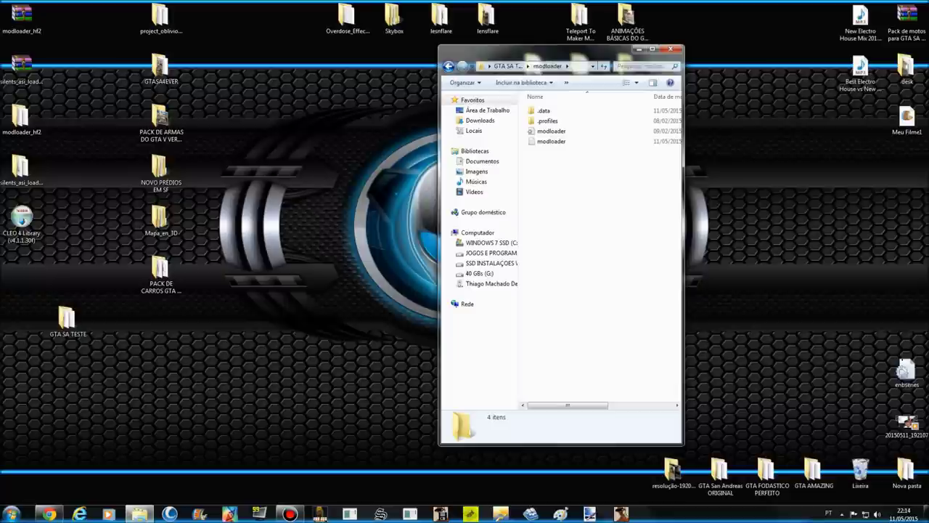
Step: Move project_oblivion_2010 to a free spot on the desktop, open it, and arrange its window beside the modloader window
{"action": "left_click_drag", "start_coordinate": [160, 17], "coordinate": [254, 276]}
{"action": "double_click", "coordinate": [254, 274]}
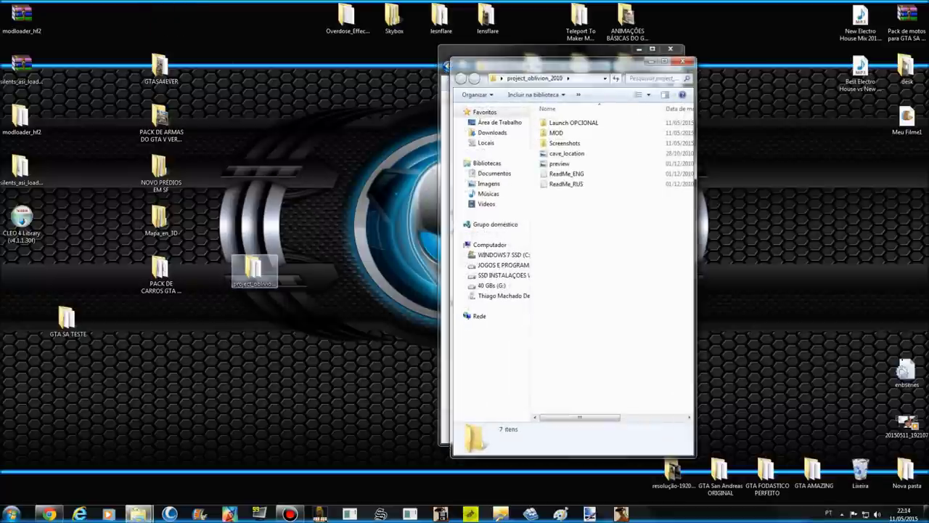
{"action": "left_click_drag", "start_coordinate": [552, 64], "coordinate": [260, 58]}
{"action": "left_click_drag", "start_coordinate": [523, 51], "coordinate": [600, 51]}
{"action": "left_click_drag", "start_coordinate": [318, 56], "coordinate": [369, 53]}
{"action": "left_click_drag", "start_coordinate": [601, 51], "coordinate": [636, 50]}
{"action": "left_click_drag", "start_coordinate": [363, 53], "coordinate": [411, 58]}
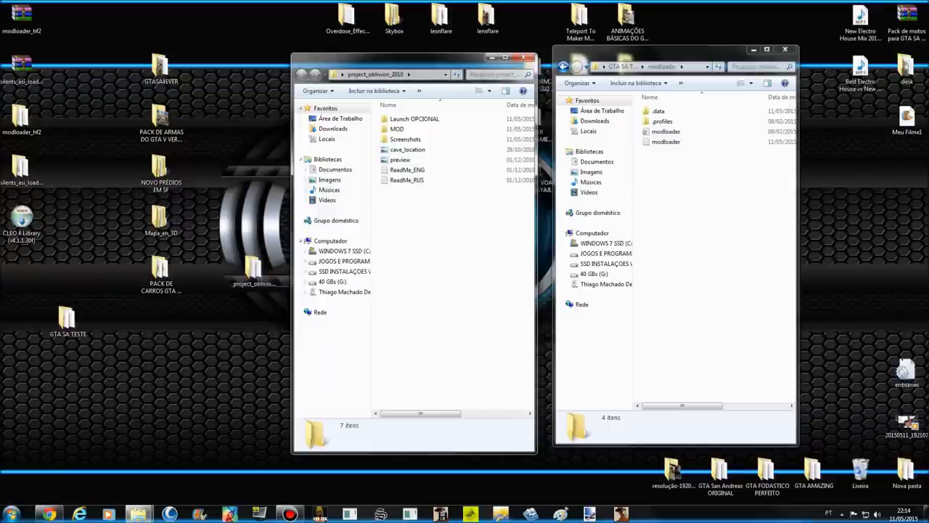
Step: Check the gta_sa file in the Launch OPCIONAL folder and return to project_oblivion_2010
{"action": "left_click", "coordinate": [253, 270]}
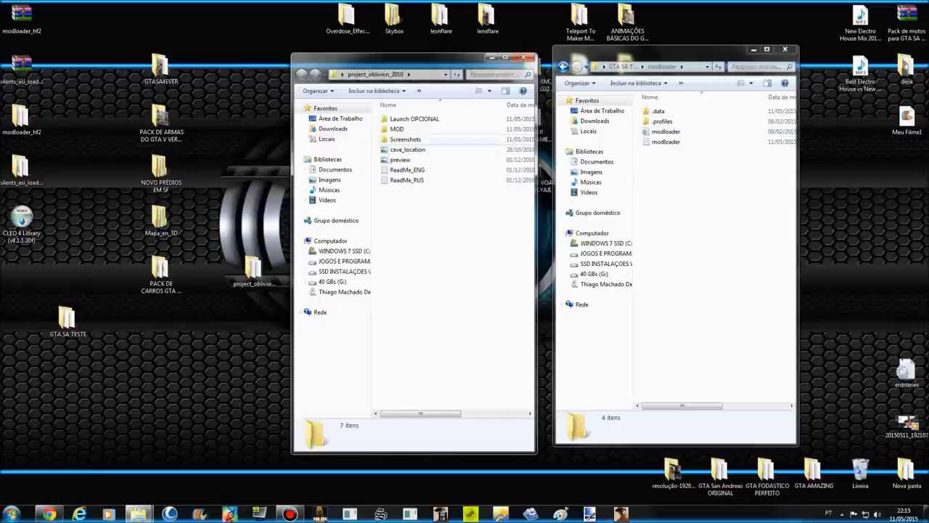
{"action": "double_click", "coordinate": [414, 118]}
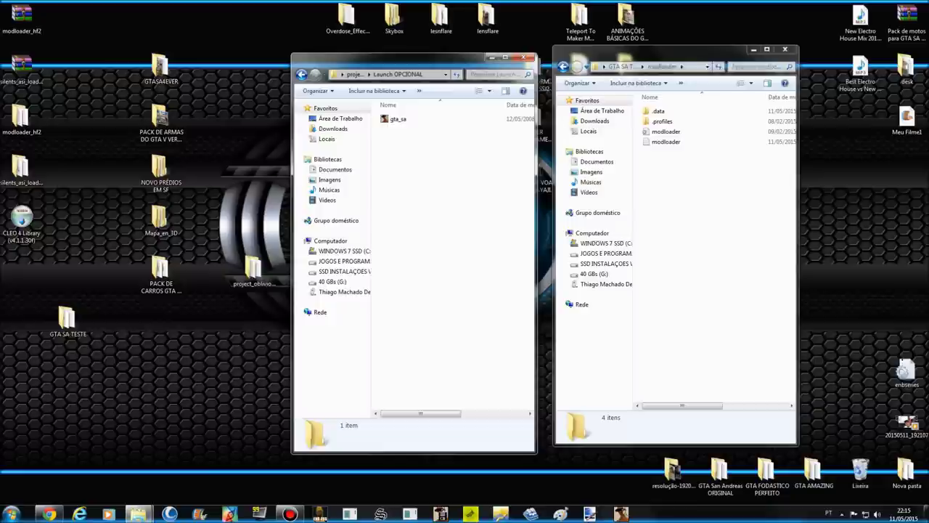
{"action": "key", "text": "BackSpace"}
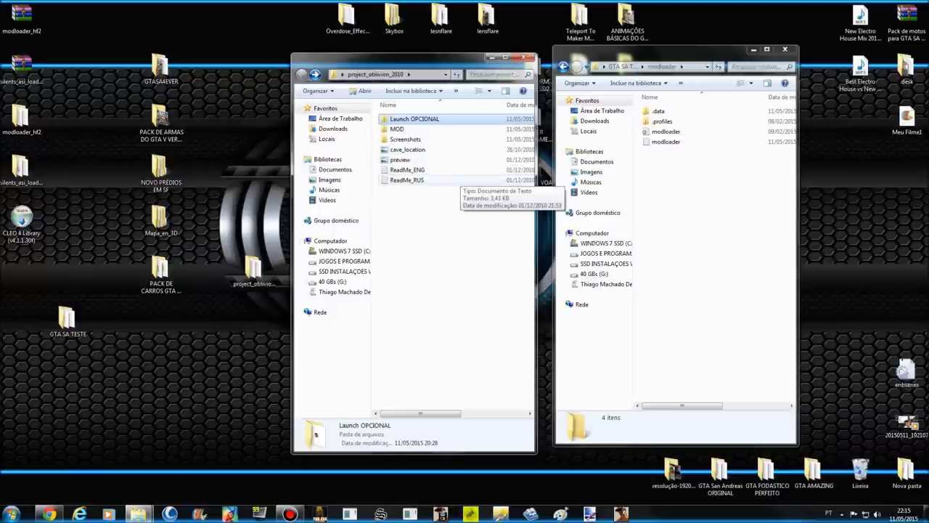
{"action": "double_click", "coordinate": [414, 119]}
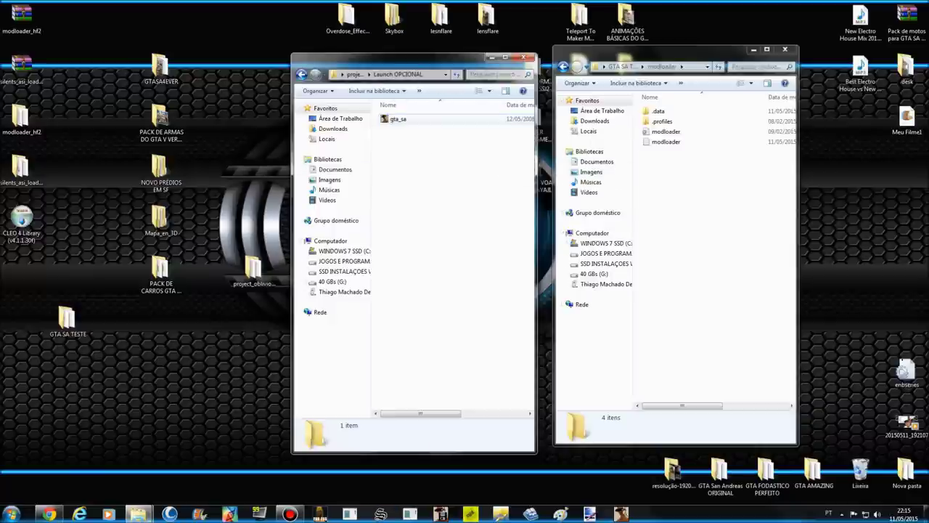
{"action": "left_click", "coordinate": [414, 120]}
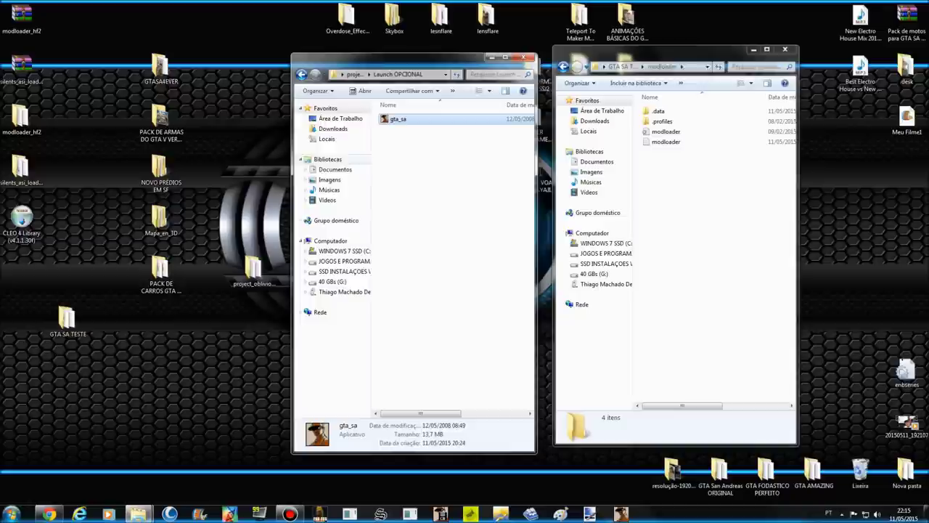
{"action": "key", "text": "BackSpace"}
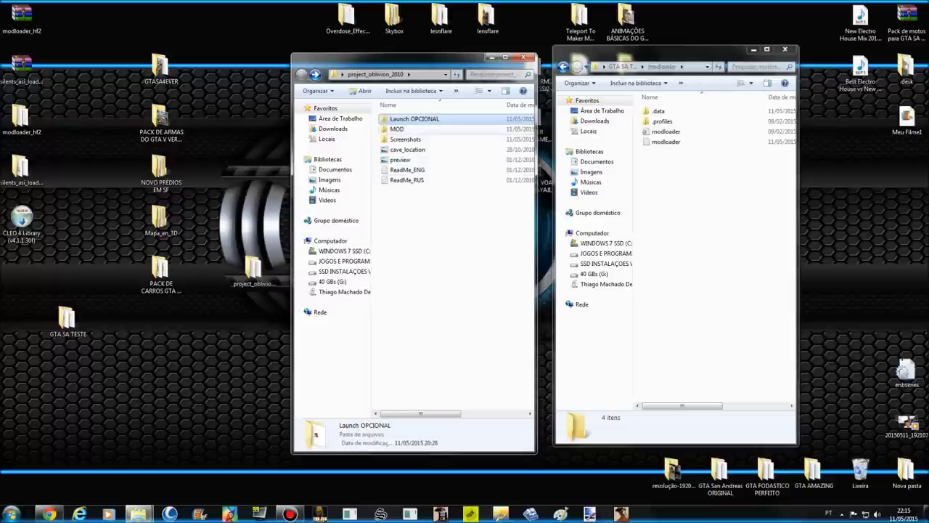
Step: Browse the images in the Screenshots folder of project_oblivion_2010 and return to the mod's main folder
{"action": "left_click", "coordinate": [397, 130]}
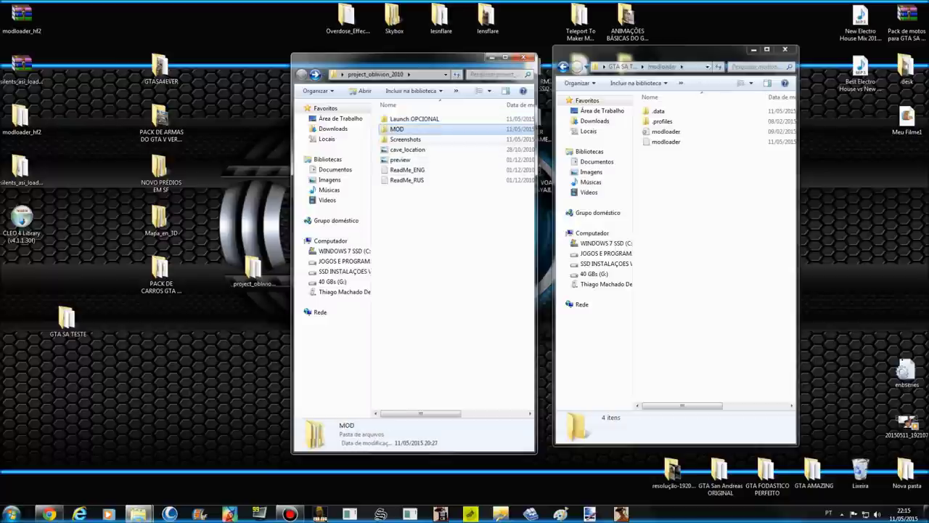
{"action": "double_click", "coordinate": [405, 139]}
{"action": "scroll", "coordinate": [406, 192], "scroll_direction": "down", "scroll_amount": 10}
{"action": "scroll", "coordinate": [407, 192], "scroll_direction": "up", "scroll_amount": 5}
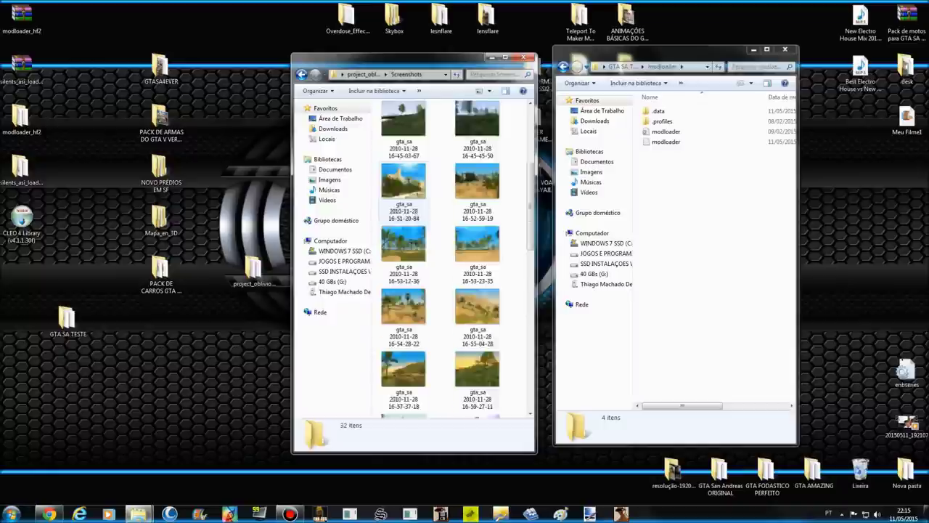
{"action": "scroll", "coordinate": [439, 258], "scroll_direction": "up", "scroll_amount": 3}
{"action": "key", "text": "BackSpace"}
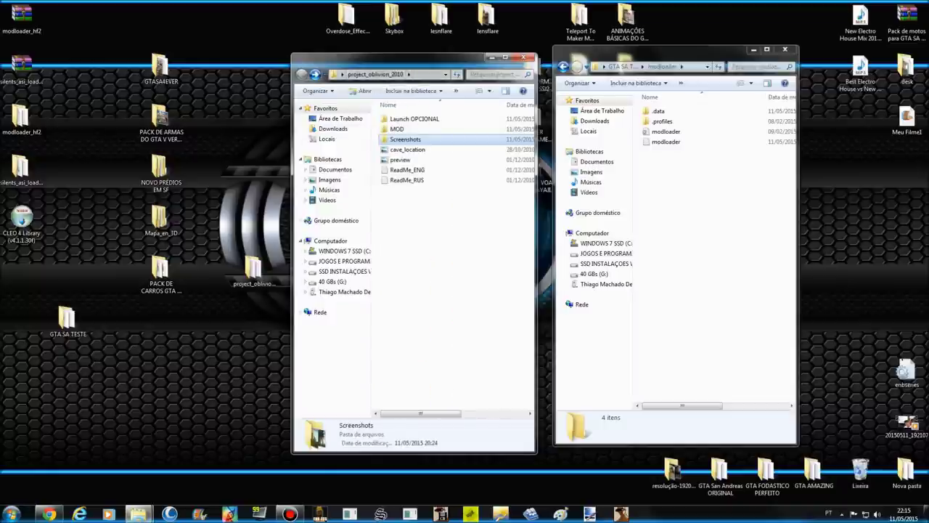
Step: Open the MOD folder of project_oblivion_2010 and check the two folders inside it
{"action": "left_click", "coordinate": [253, 270]}
{"action": "left_click", "coordinate": [253, 270]}
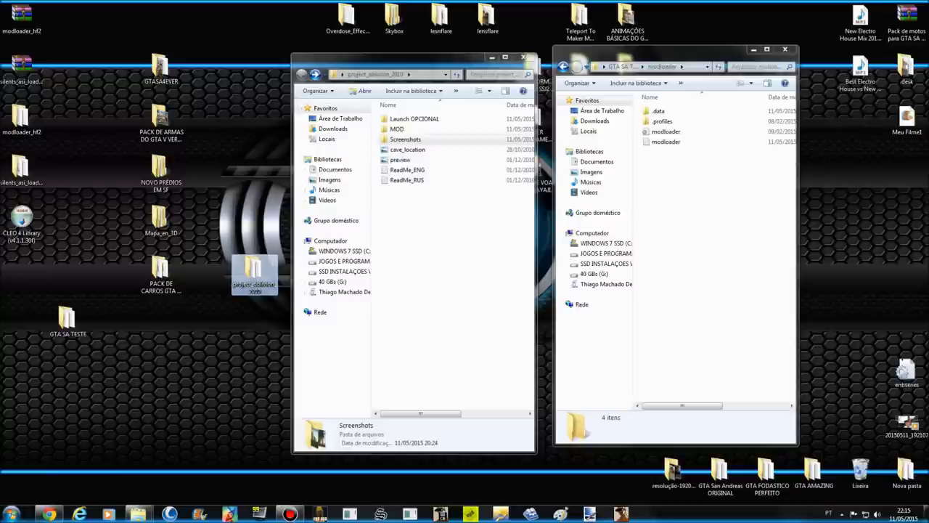
{"action": "left_click", "coordinate": [398, 129]}
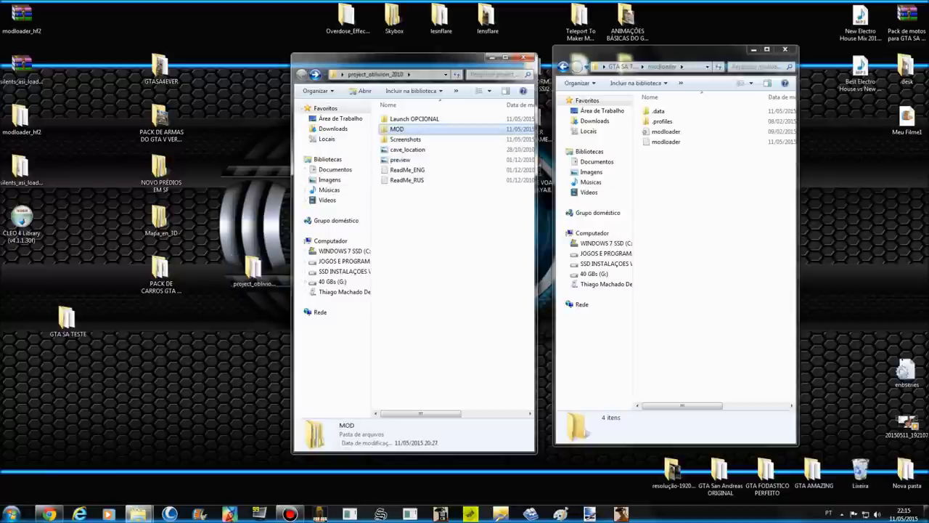
{"action": "double_click", "coordinate": [398, 129]}
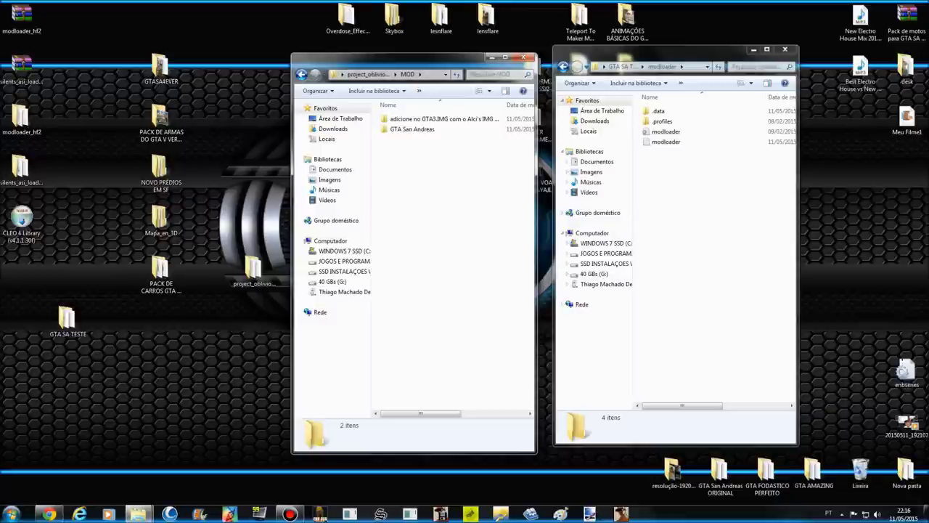
{"action": "left_click", "coordinate": [444, 119]}
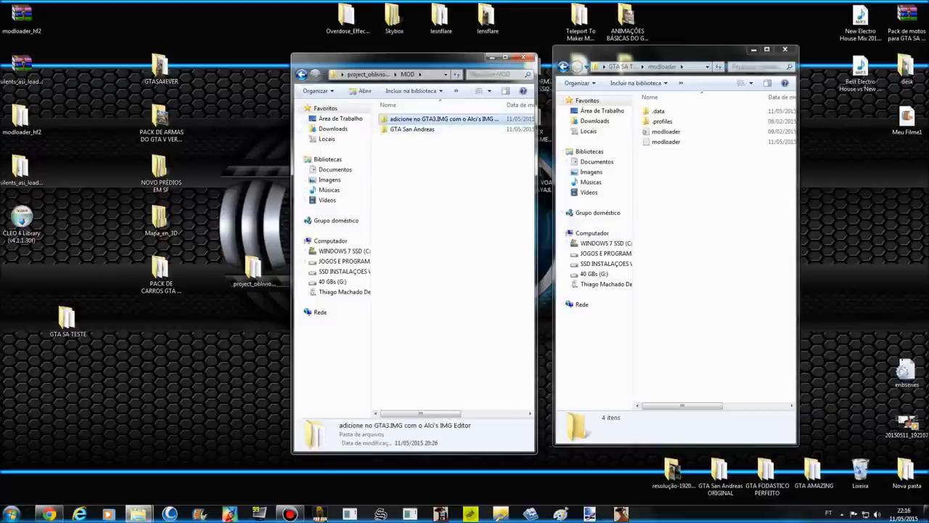
{"action": "left_click", "coordinate": [412, 129]}
{"action": "left_click", "coordinate": [444, 119]}
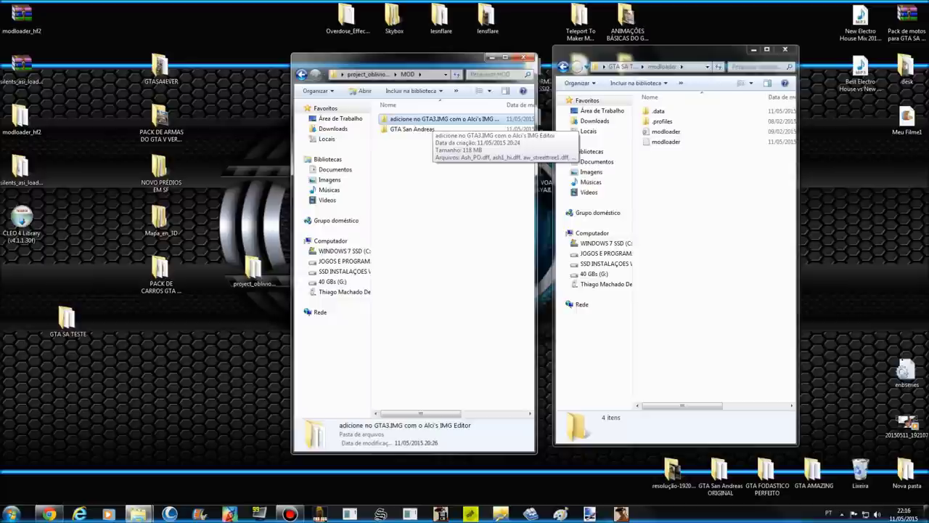
Step: Launch Alci's IMG Editor, open an IMG archive in it for a brief look, and close the editor
{"action": "mouse_move", "coordinate": [387, 488]}
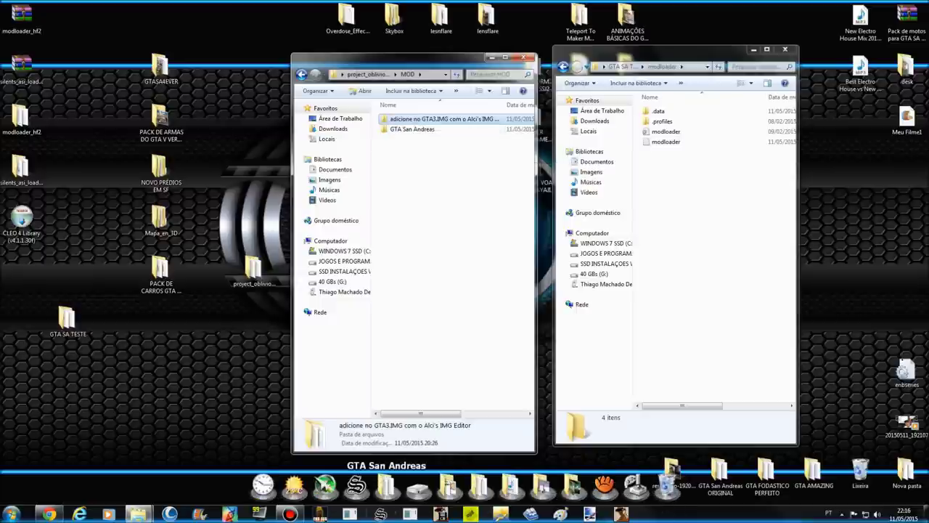
{"action": "left_click", "coordinate": [386, 485]}
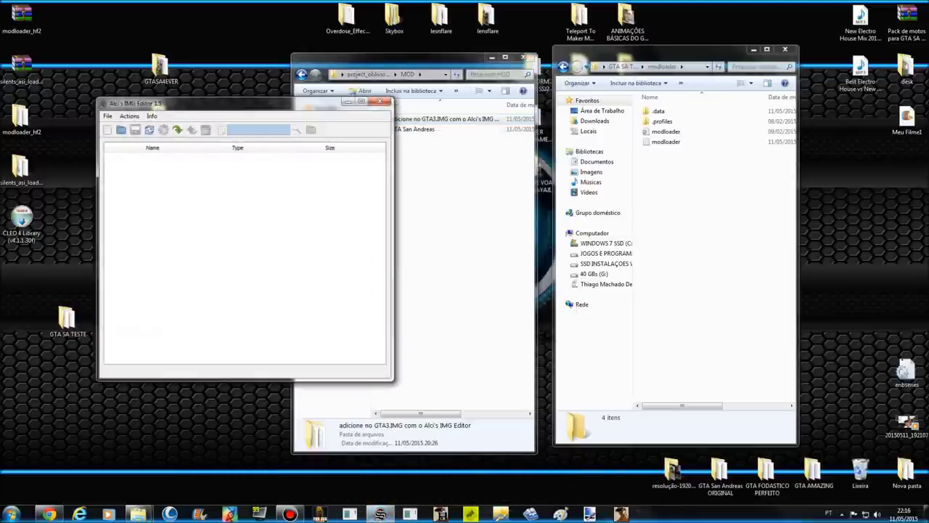
{"action": "left_click", "coordinate": [121, 130]}
{"action": "double_click", "coordinate": [206, 203]}
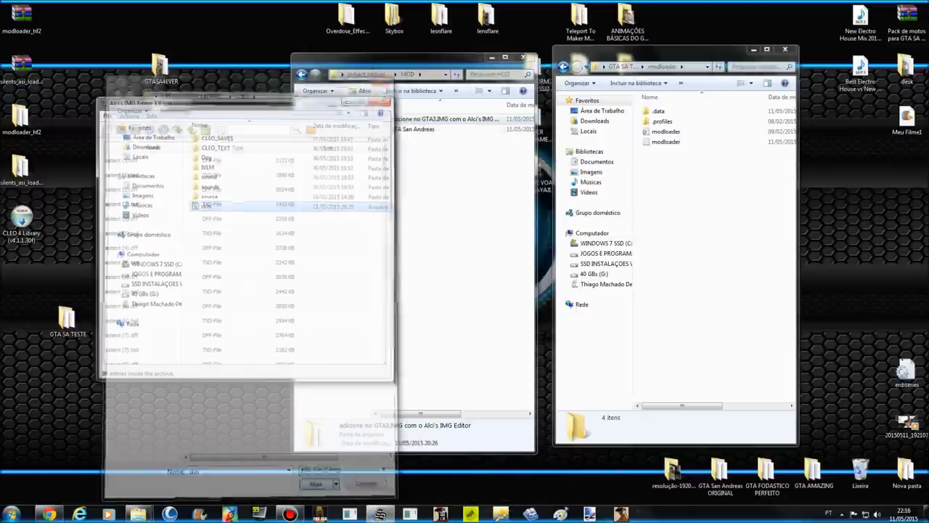
{"action": "left_click", "coordinate": [379, 101]}
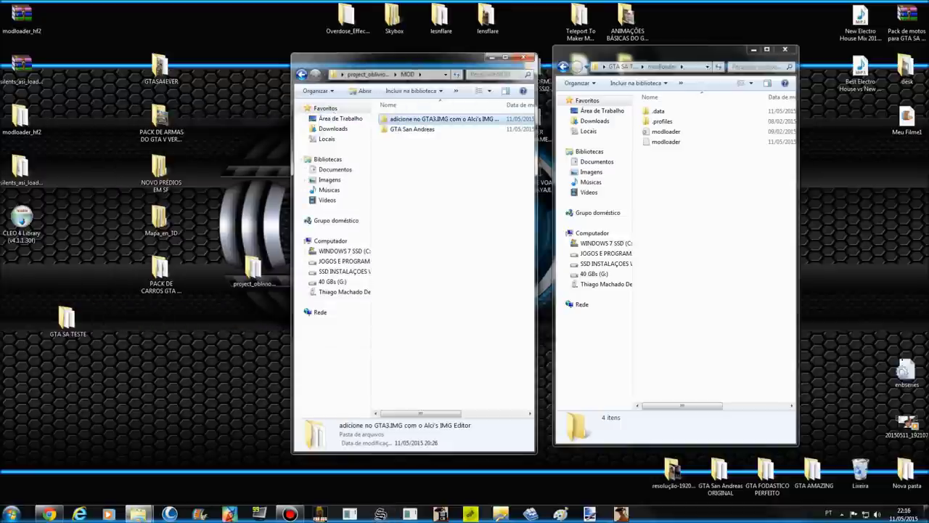
Step: Open the "adicione no GTA3.IMG com o Alci's IMG Editor" folder and examine its DFF model files
{"action": "left_click", "coordinate": [445, 119]}
{"action": "left_click", "coordinate": [450, 189]}
{"action": "left_click", "coordinate": [444, 119]}
{"action": "double_click", "coordinate": [445, 119]}
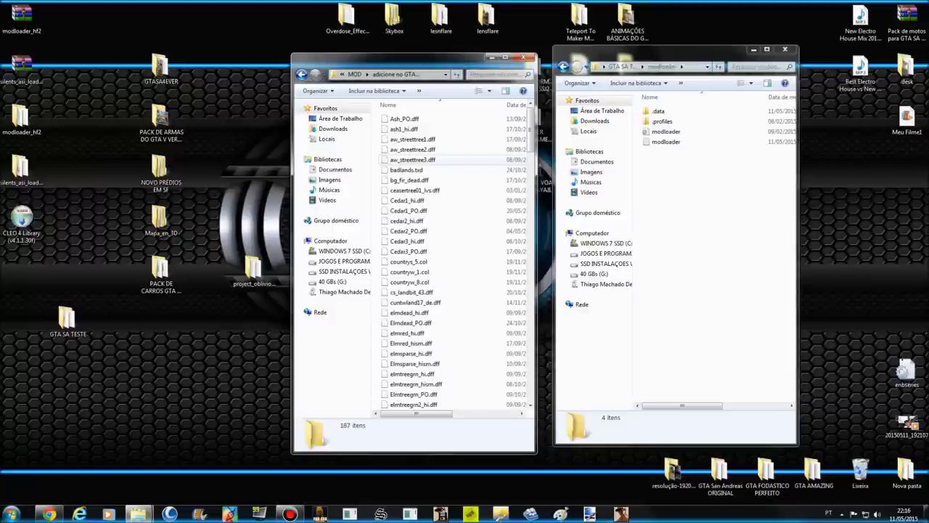
{"action": "left_click", "coordinate": [413, 159]}
{"action": "left_click", "coordinate": [406, 200]}
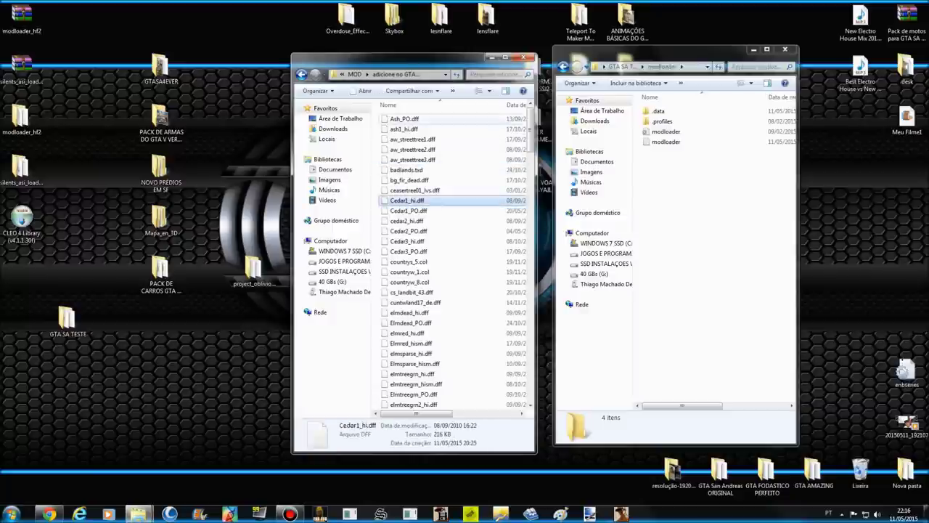
{"action": "left_click_drag", "start_coordinate": [509, 117], "coordinate": [434, 303]}
{"action": "left_click", "coordinate": [427, 212]}
{"action": "left_click", "coordinate": [409, 210]}
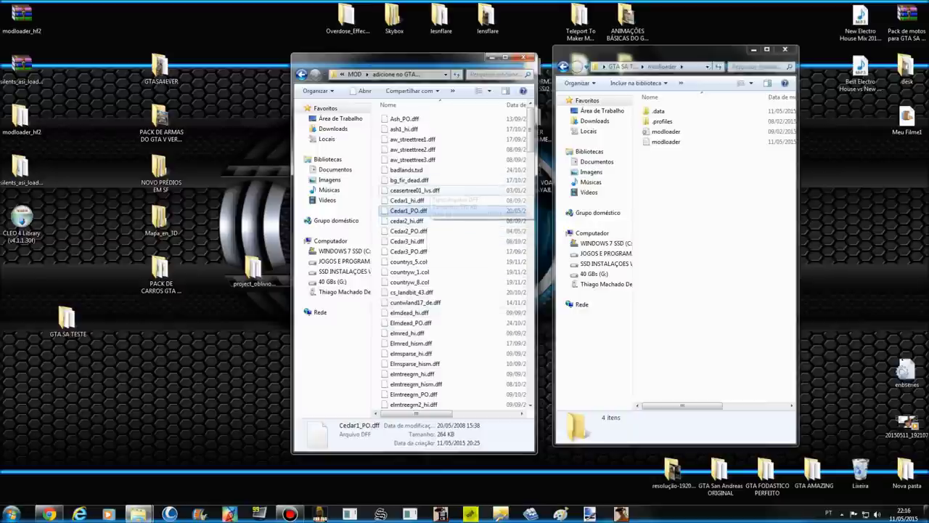
Step: Check badlands.txd and the COL files countrys_5, countryw_1 and countryw_8, and return to the MOD folder
{"action": "left_click", "coordinate": [414, 170]}
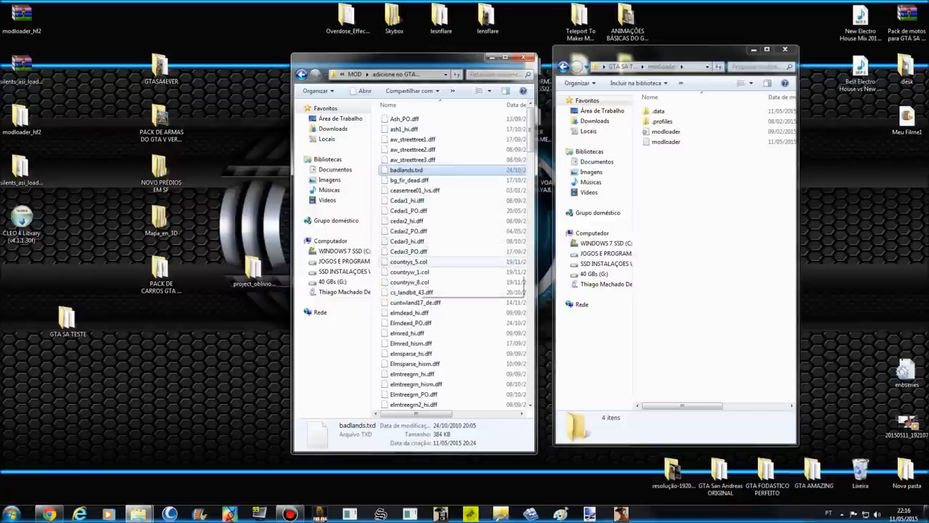
{"action": "left_click", "coordinate": [419, 262]}
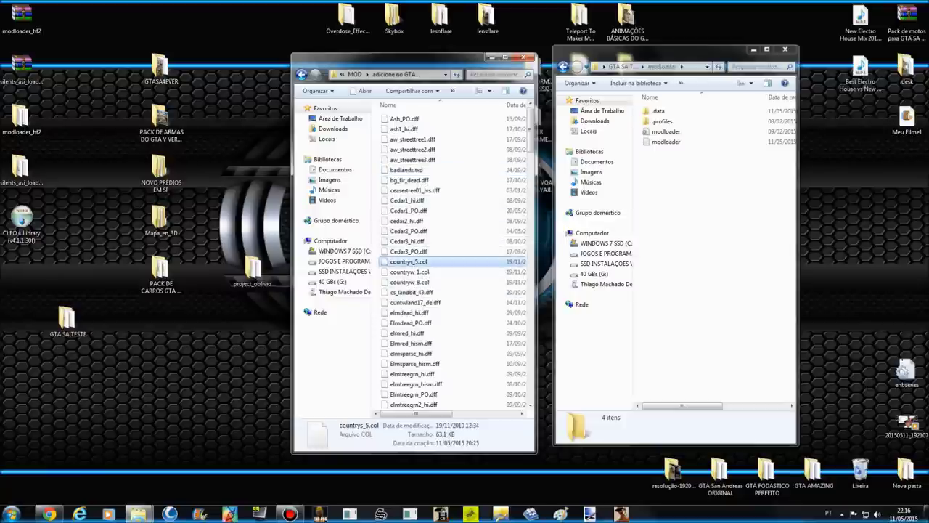
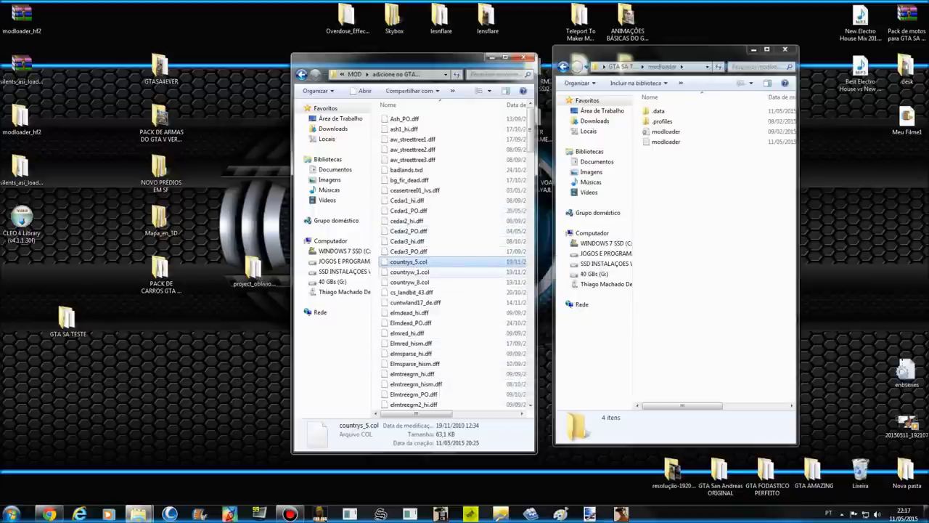
{"action": "left_click", "coordinate": [411, 282], "text": "shift"}
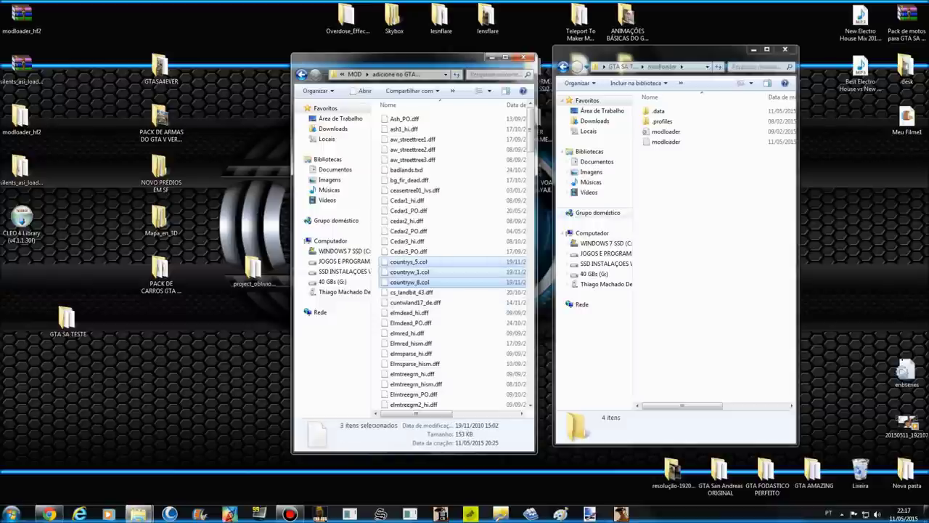
{"action": "left_click", "coordinate": [301, 74]}
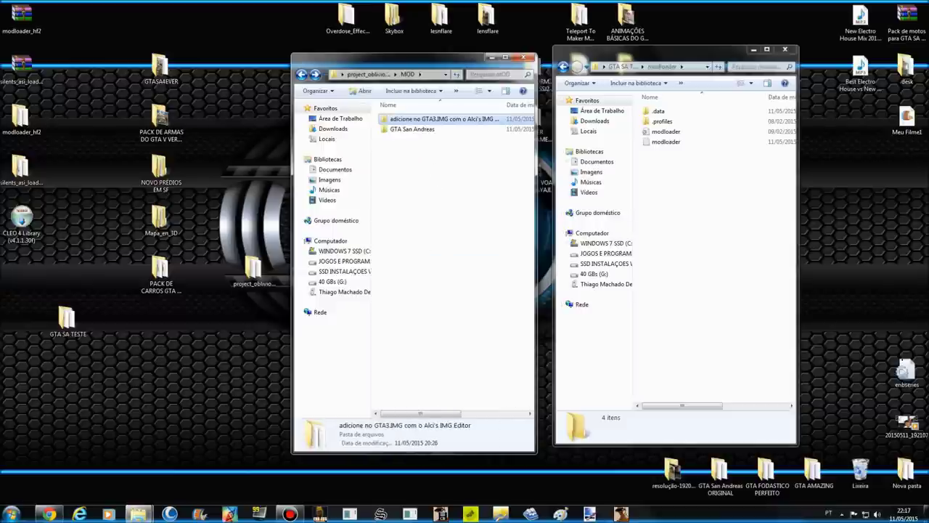
{"action": "double_click", "coordinate": [445, 119]}
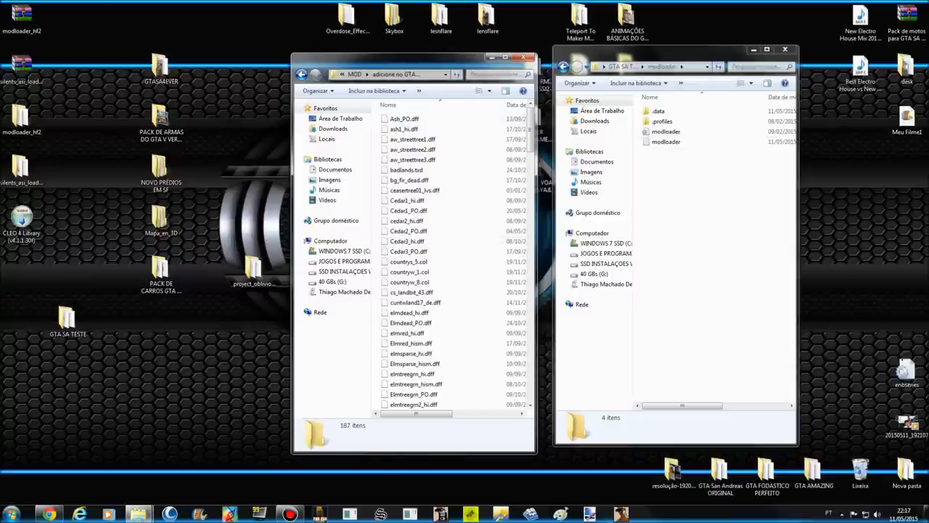
{"action": "key", "text": "BackSpace"}
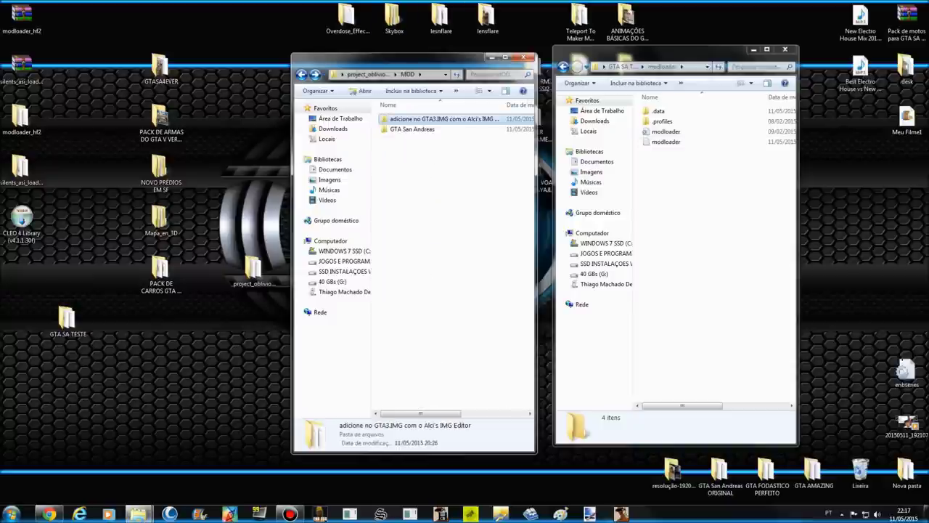
Step: Open the GTA San Andreas folder inside MOD
{"action": "left_click", "coordinate": [436, 130]}
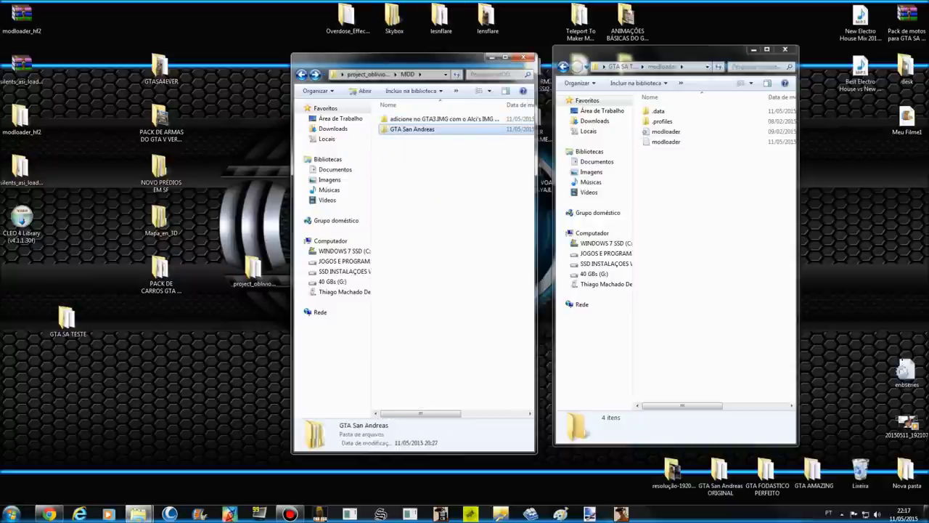
{"action": "left_click", "coordinate": [436, 129]}
{"action": "left_click", "coordinate": [451, 217]}
{"action": "left_click", "coordinate": [436, 129]}
{"action": "double_click", "coordinate": [436, 129]}
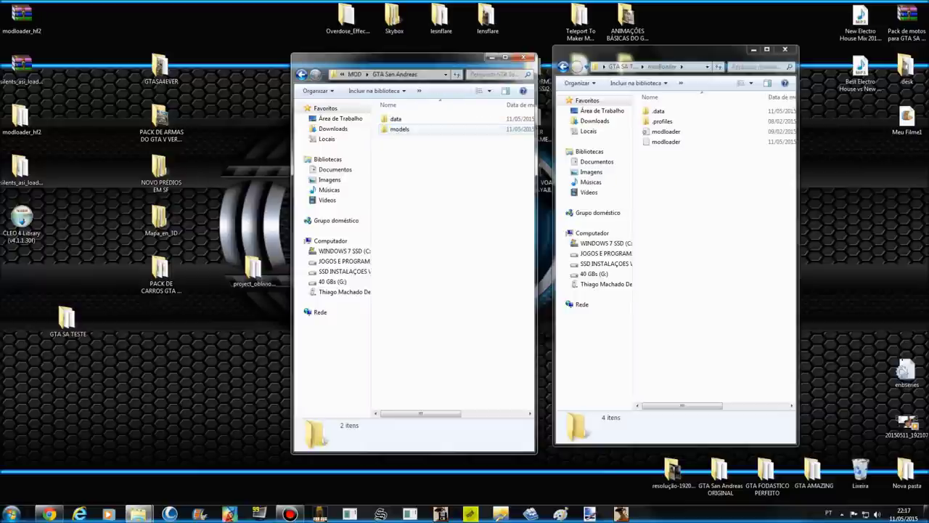
{"action": "left_click", "coordinate": [301, 74]}
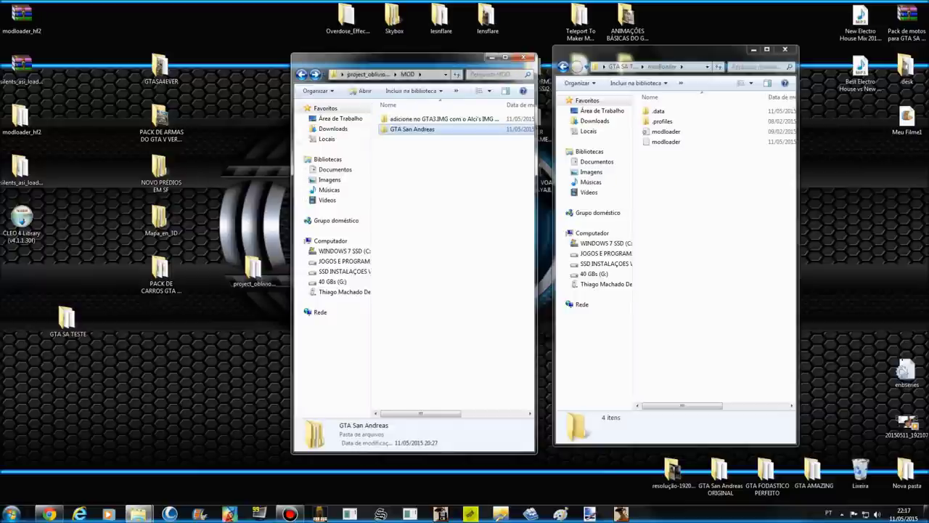
{"action": "key", "text": "Return"}
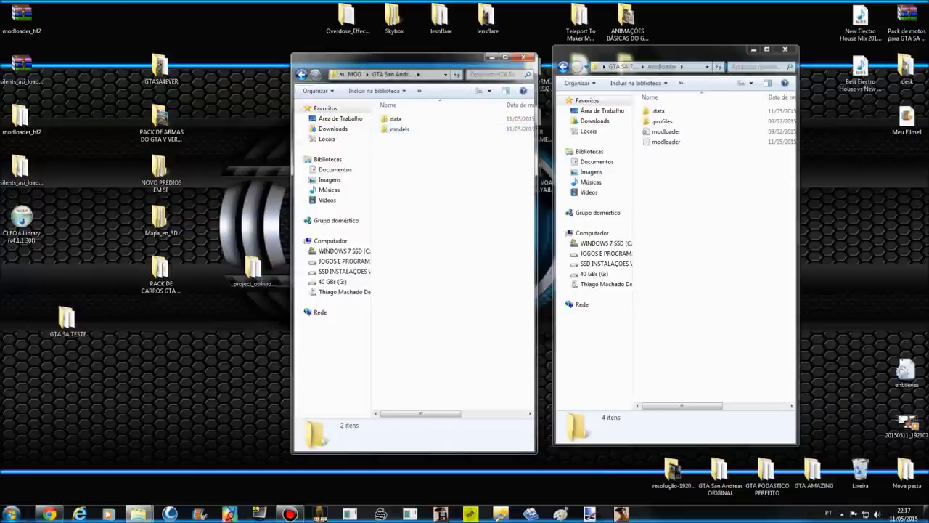
Step: Select the mod's data and models folders, and compare them with the matching folders in GTA SA TESTE
{"action": "left_click_drag", "start_coordinate": [419, 115], "coordinate": [379, 144]}
{"action": "left_click", "coordinate": [563, 66]}
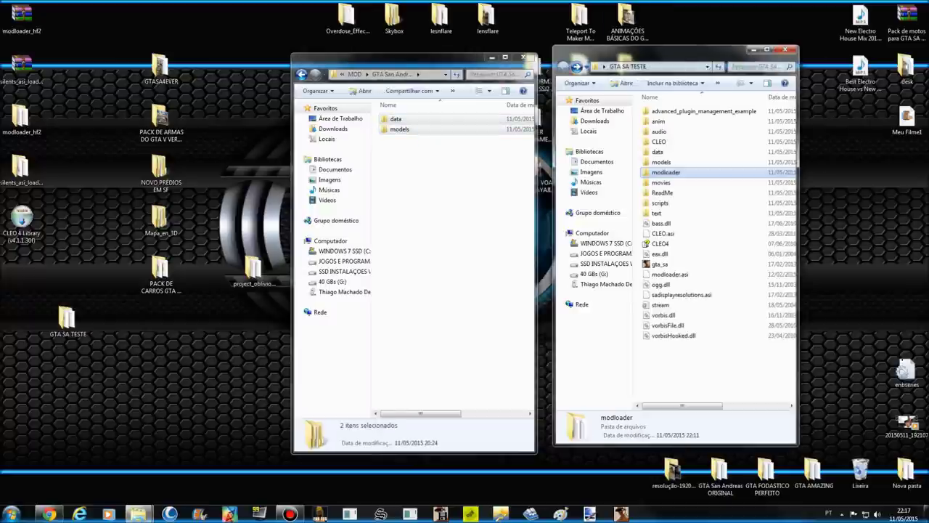
{"action": "left_click_drag", "start_coordinate": [765, 166], "coordinate": [730, 152]}
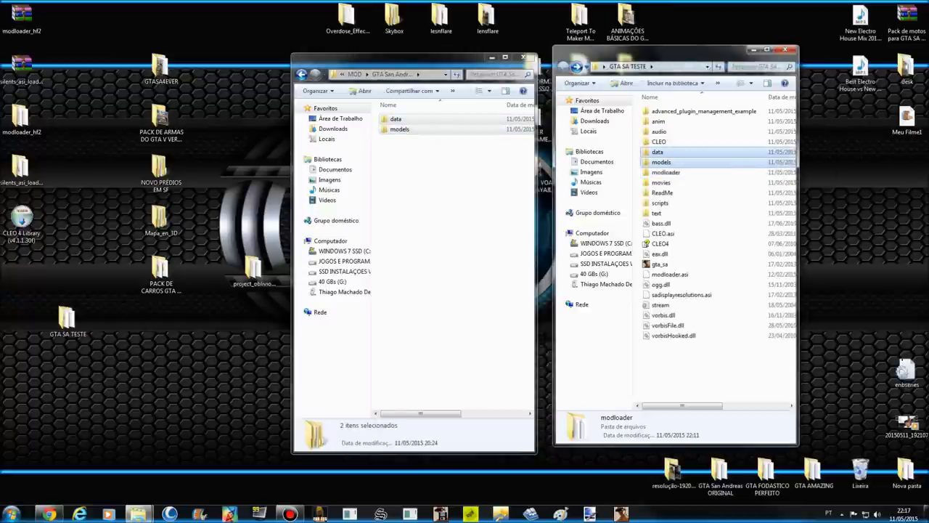
{"action": "left_click", "coordinate": [667, 173]}
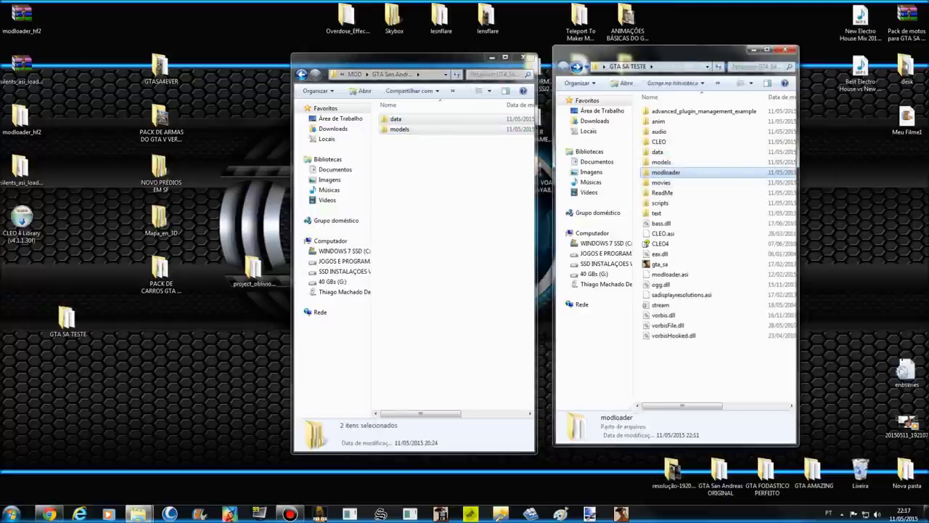
Step: Examine the contents of the mod's data folder and of the grass folder inside models
{"action": "left_click", "coordinate": [396, 119]}
{"action": "double_click", "coordinate": [396, 118]}
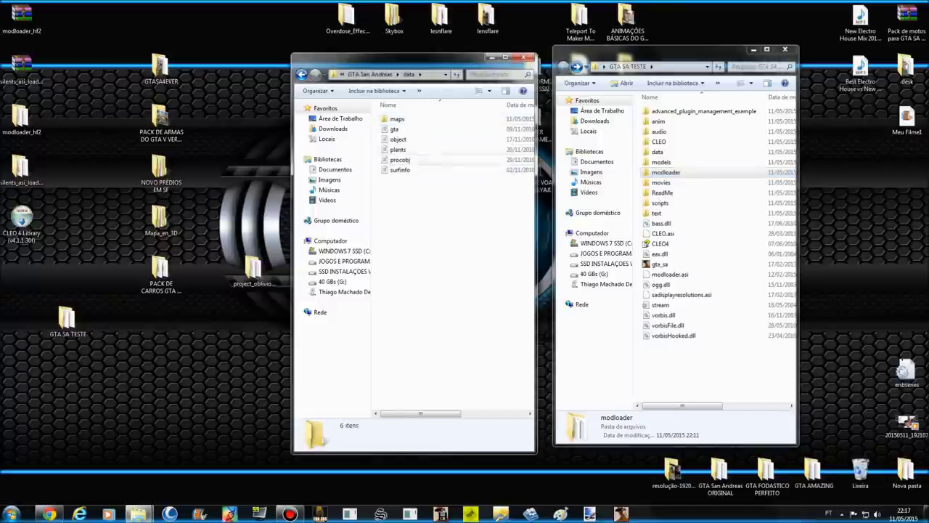
{"action": "left_click", "coordinate": [301, 74]}
{"action": "double_click", "coordinate": [399, 129]}
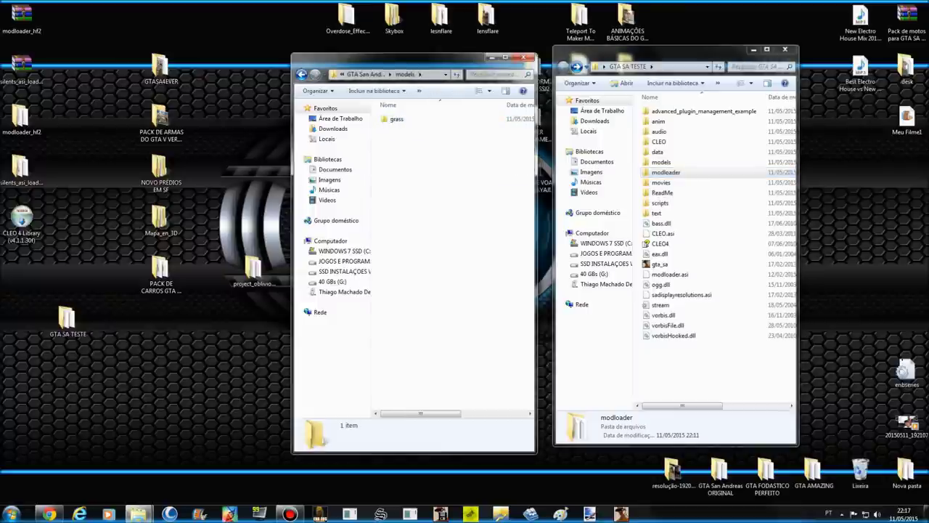
{"action": "double_click", "coordinate": [396, 120]}
{"action": "key", "text": "BackSpace"}
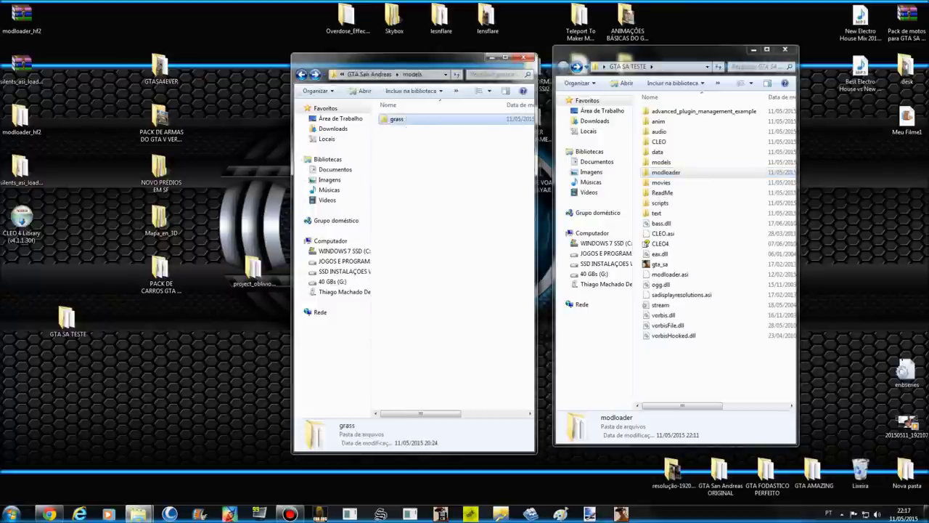
{"action": "key", "text": "BackSpace"}
{"action": "double_click", "coordinate": [399, 129]}
{"action": "double_click", "coordinate": [396, 120]}
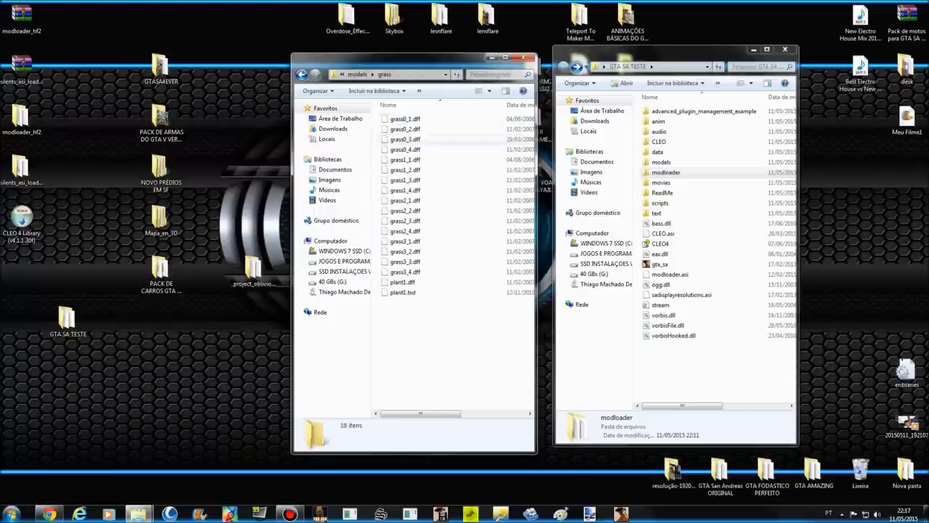
Step: Return to the mod's data folder, check its loose files and the maps and vegas subfolders, and go back to data
{"action": "left_click", "coordinate": [301, 74]}
{"action": "key", "text": "BackSpace"}
{"action": "key", "text": "Up"}
{"action": "key", "text": "Return"}
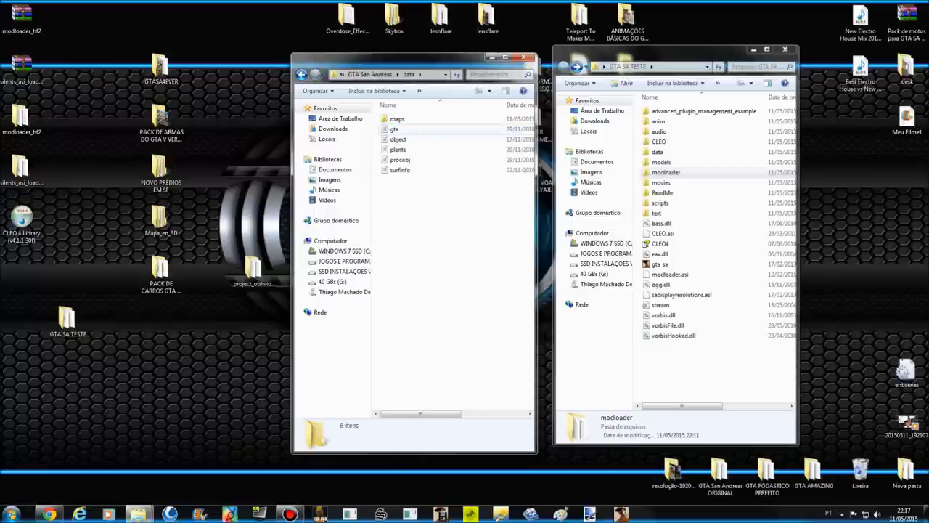
{"action": "left_click_drag", "start_coordinate": [415, 128], "coordinate": [416, 173]}
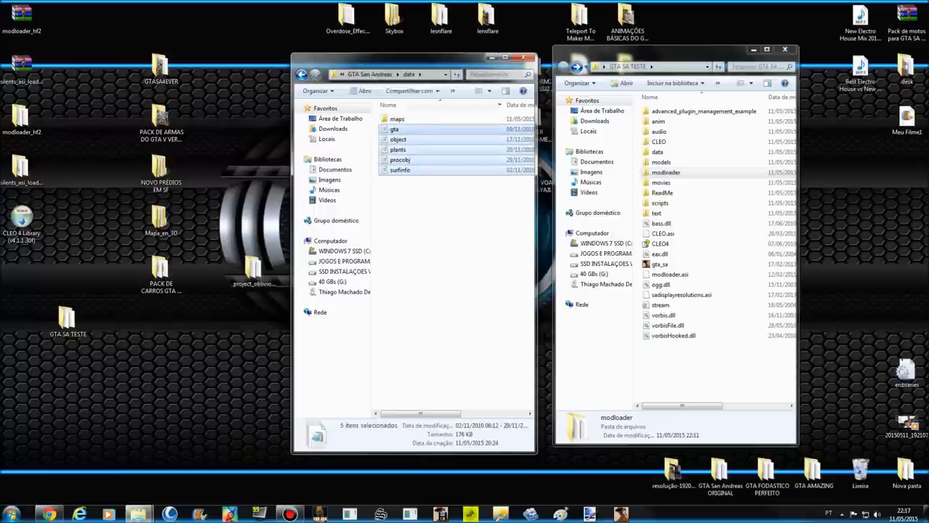
{"action": "double_click", "coordinate": [399, 119]}
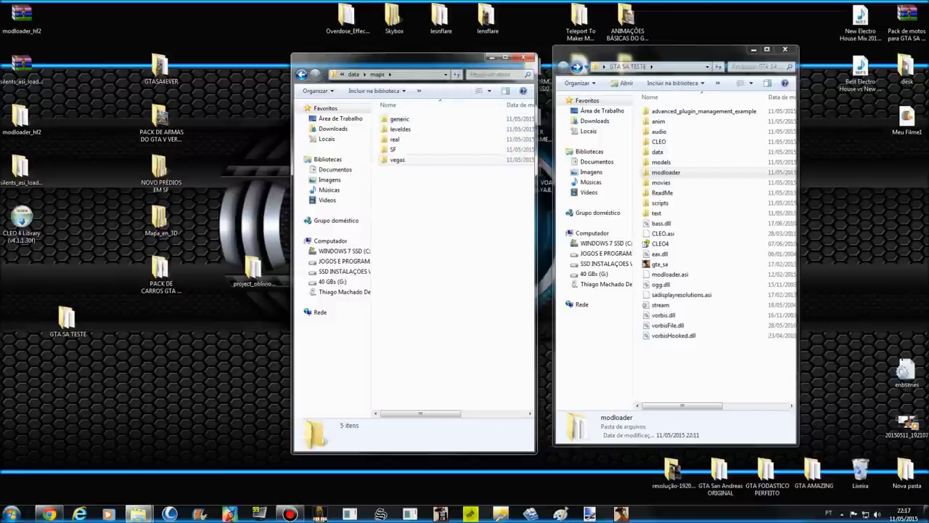
{"action": "double_click", "coordinate": [405, 159]}
{"action": "key", "text": "BackSpace"}
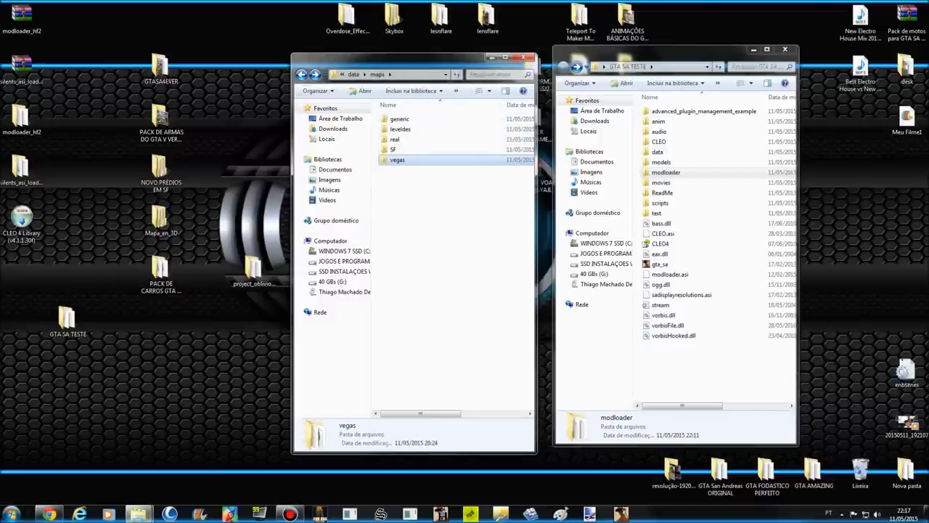
{"action": "key", "text": "BackSpace"}
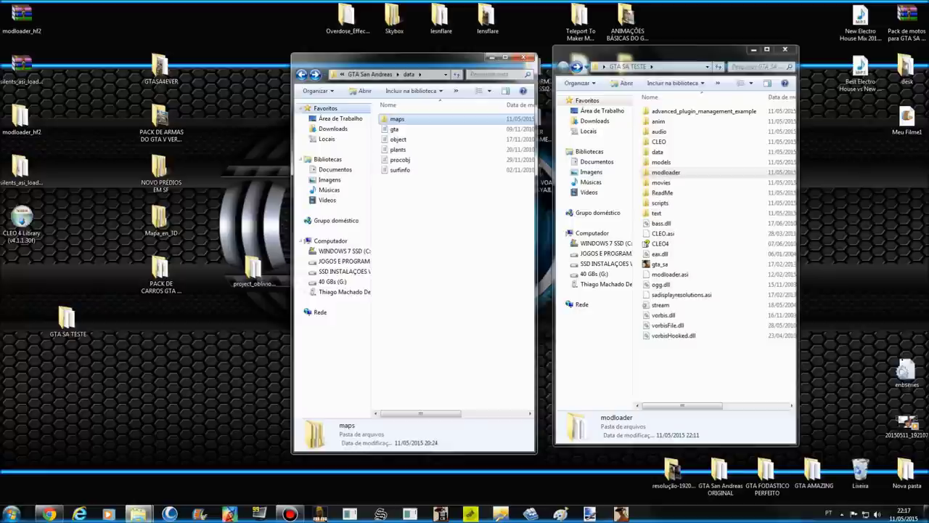
Step: Check the contents of the modloader folder in GTA SA TESTE and return to the GTA SA TESTE folder
{"action": "key", "text": "Down"}
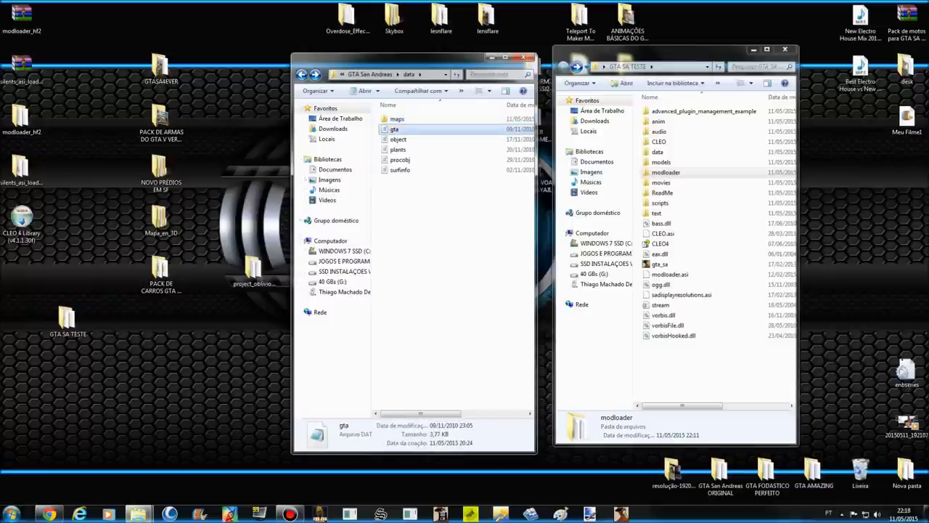
{"action": "left_click", "coordinate": [666, 173]}
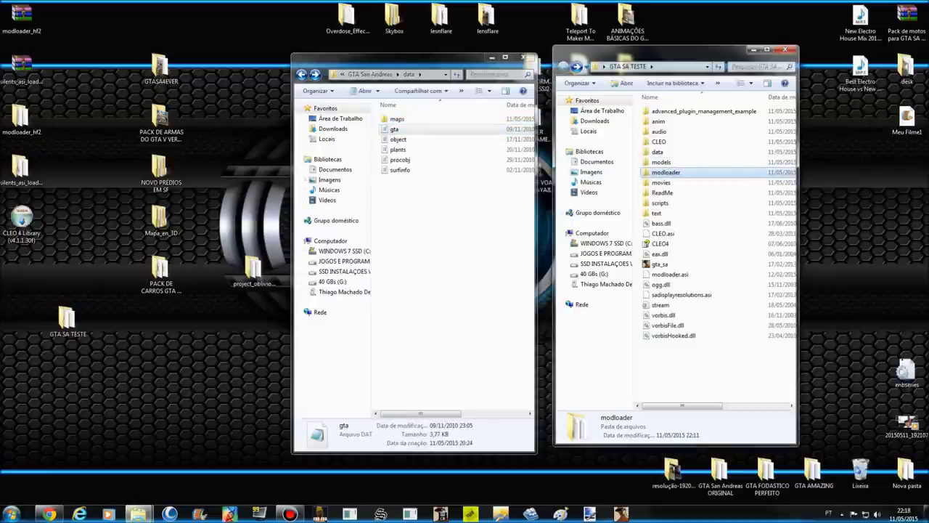
{"action": "key", "text": "Return"}
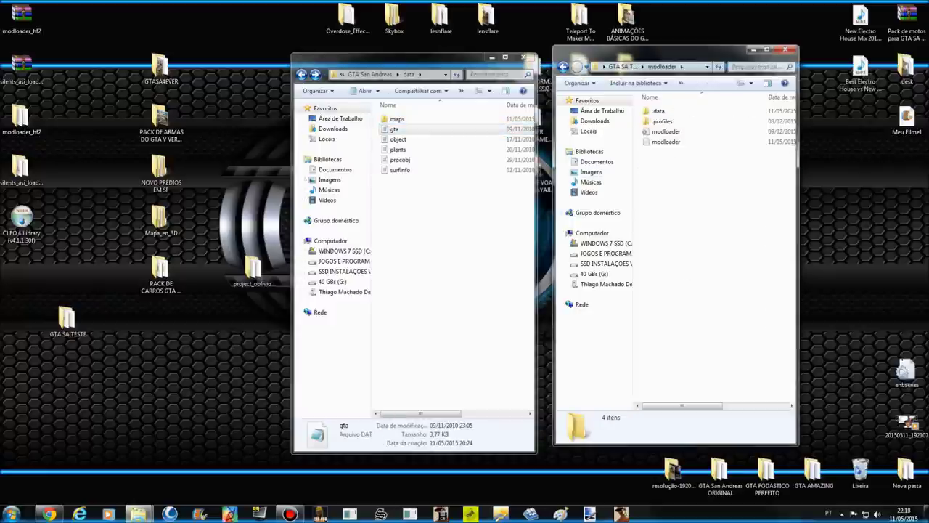
{"action": "key", "text": "BackSpace"}
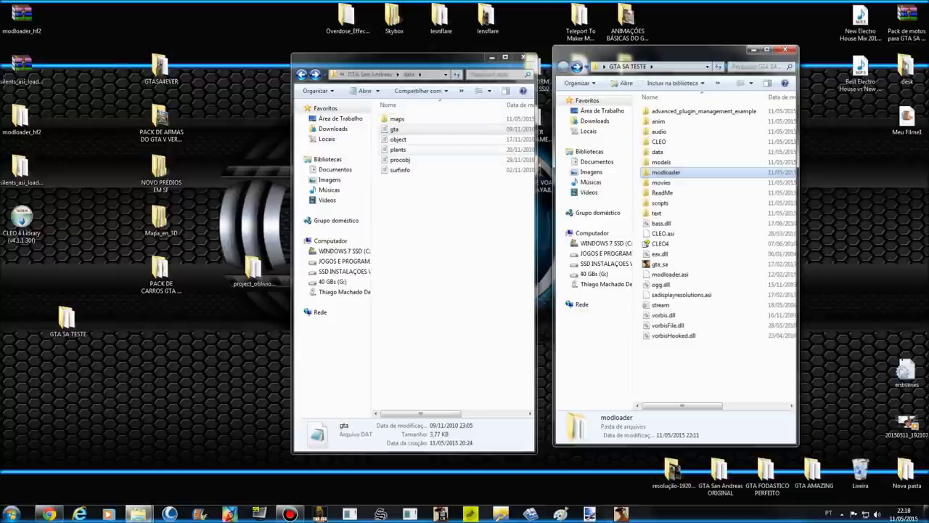
Step: Open the gta file from the mod's data folder, look at its text and close it
{"action": "left_click", "coordinate": [451, 225]}
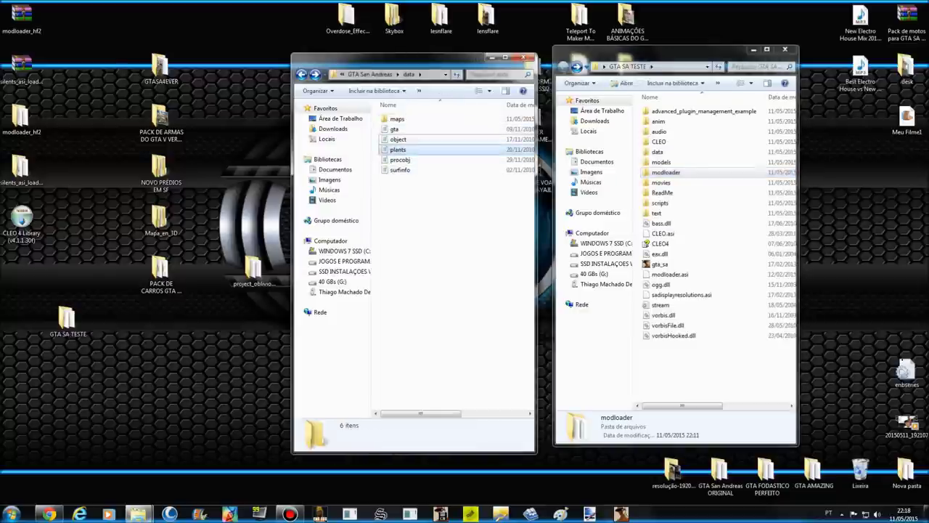
{"action": "left_click", "coordinate": [399, 139]}
{"action": "double_click", "coordinate": [395, 130]}
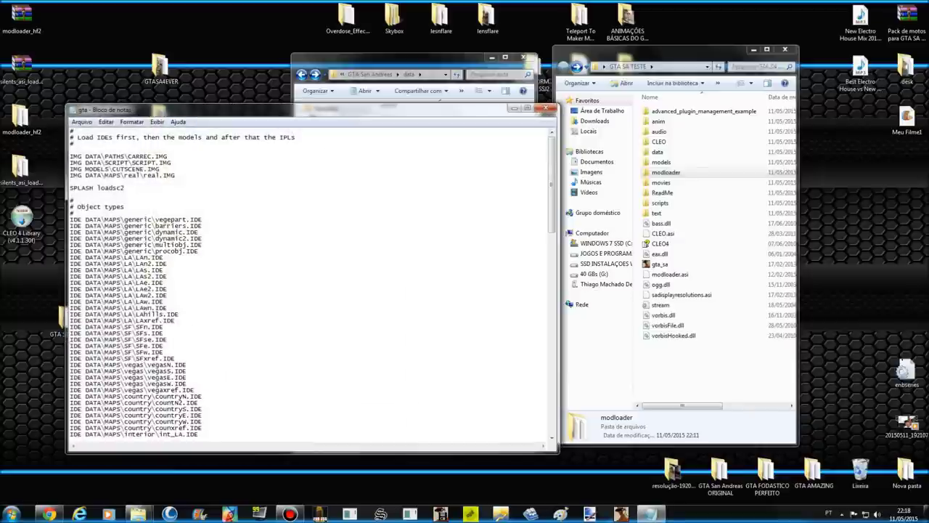
{"action": "left_click", "coordinate": [546, 109]}
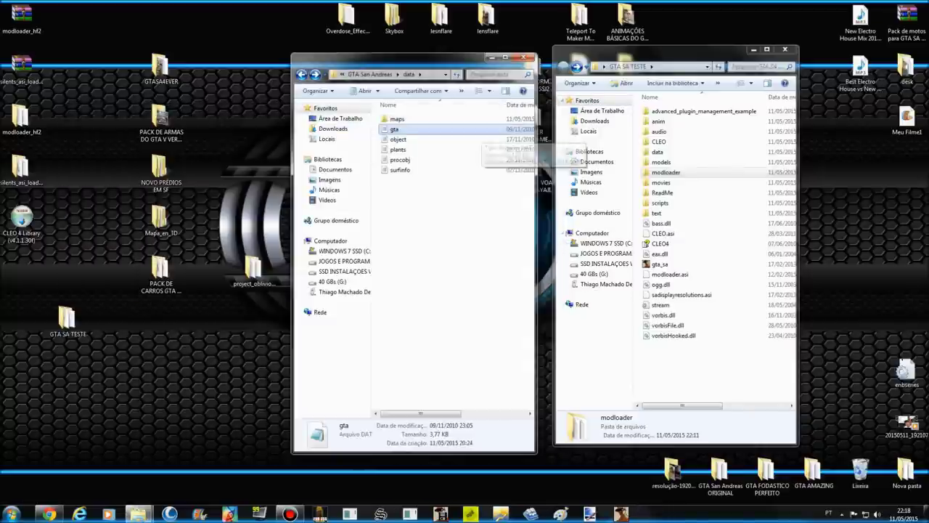
Step: Set Bloco de notas as the default program for DAT files through the gta file's properties, and apply the change
{"action": "left_click", "coordinate": [394, 129]}
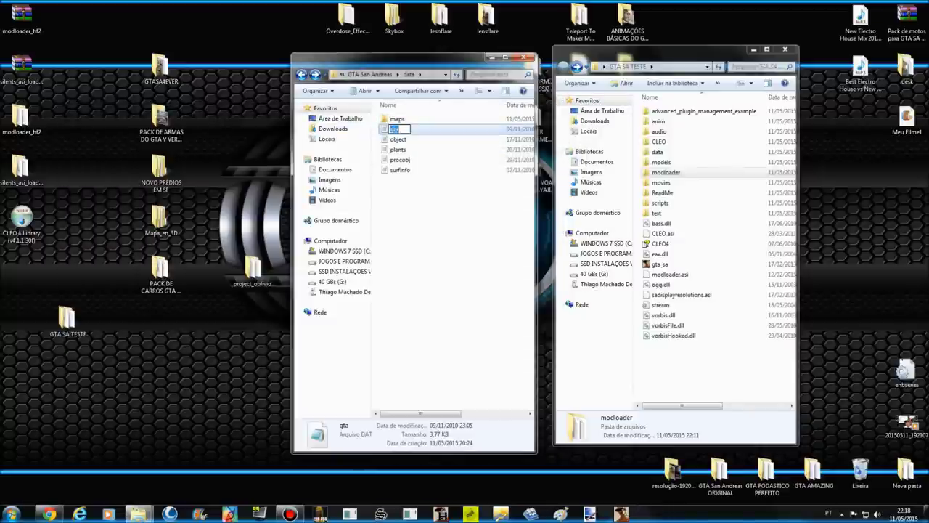
{"action": "left_click", "coordinate": [444, 240]}
{"action": "right_click", "coordinate": [385, 125]}
{"action": "left_click", "coordinate": [394, 129]}
{"action": "right_click", "coordinate": [396, 129]}
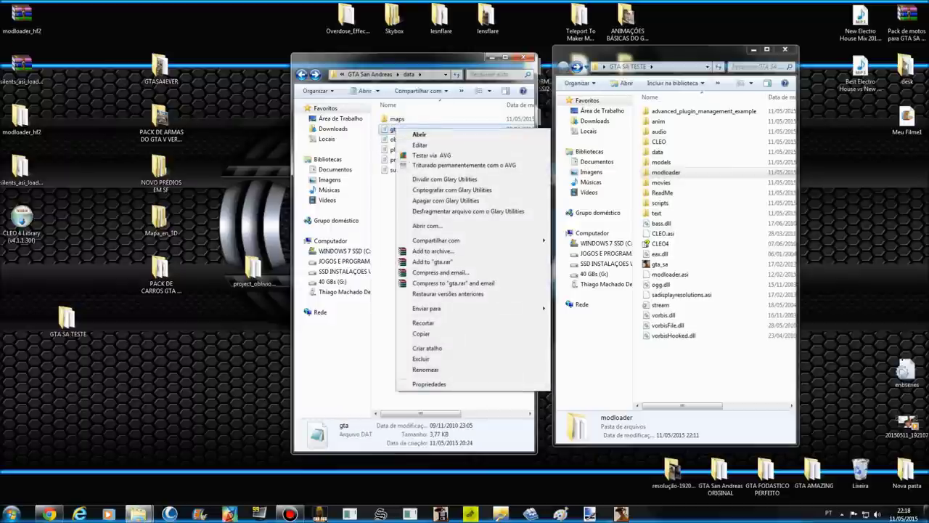
{"action": "left_click", "coordinate": [429, 384]}
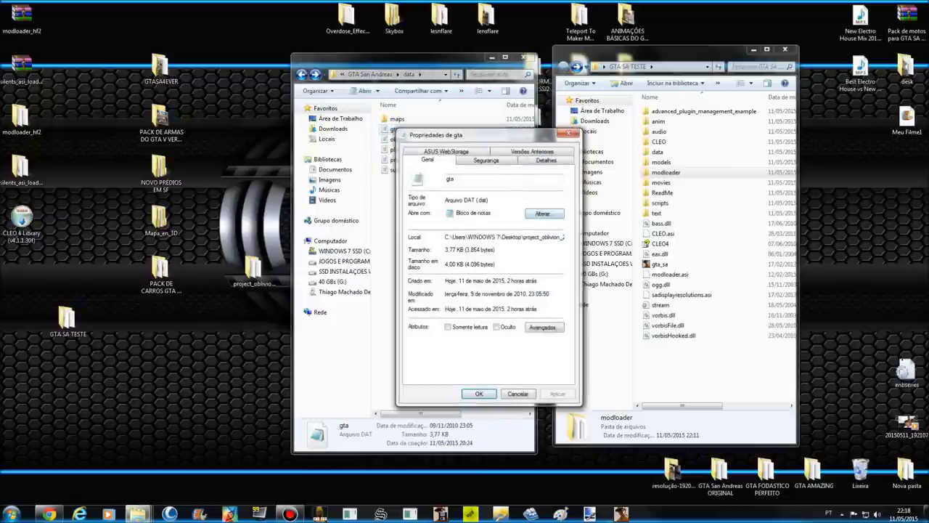
{"action": "left_click", "coordinate": [543, 213]}
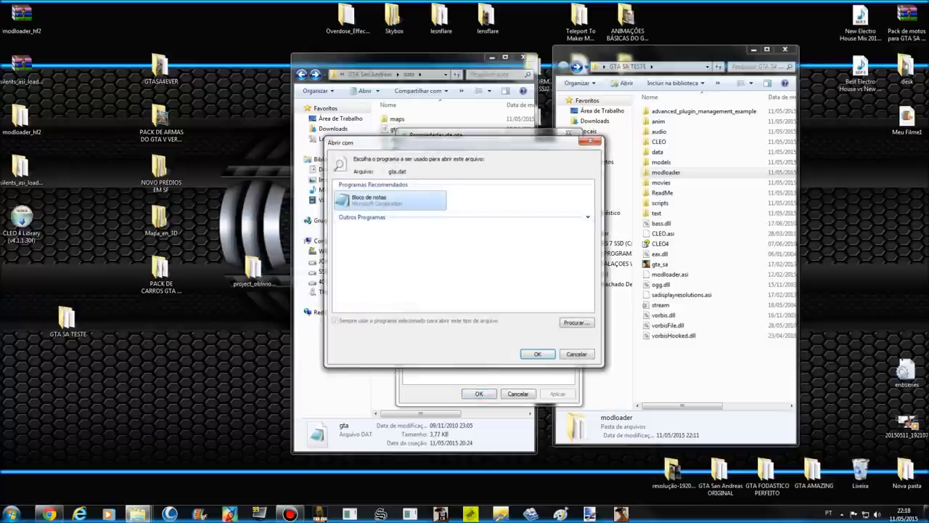
{"action": "key", "text": "Return"}
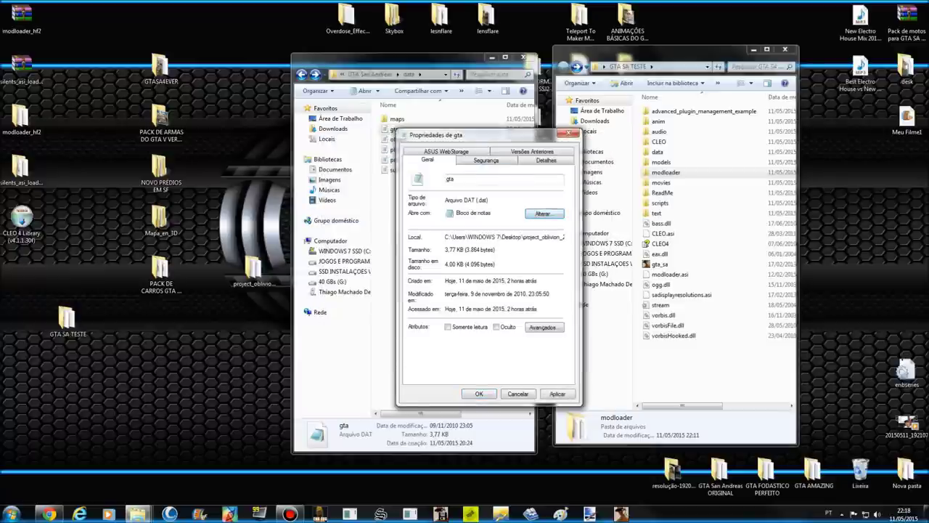
{"action": "left_click_drag", "start_coordinate": [463, 199], "coordinate": [477, 200]}
{"action": "key", "text": "Return"}
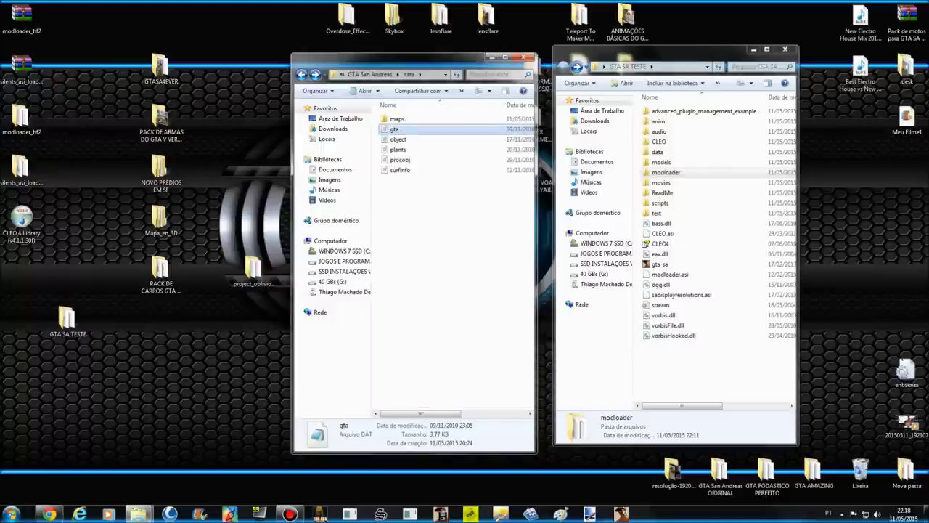
Step: Review the data and models folders in the mod's GTA San Andreas folder, return to MOD and select the "adicione no GTA3.IMG" folder
{"action": "left_click", "coordinate": [302, 75]}
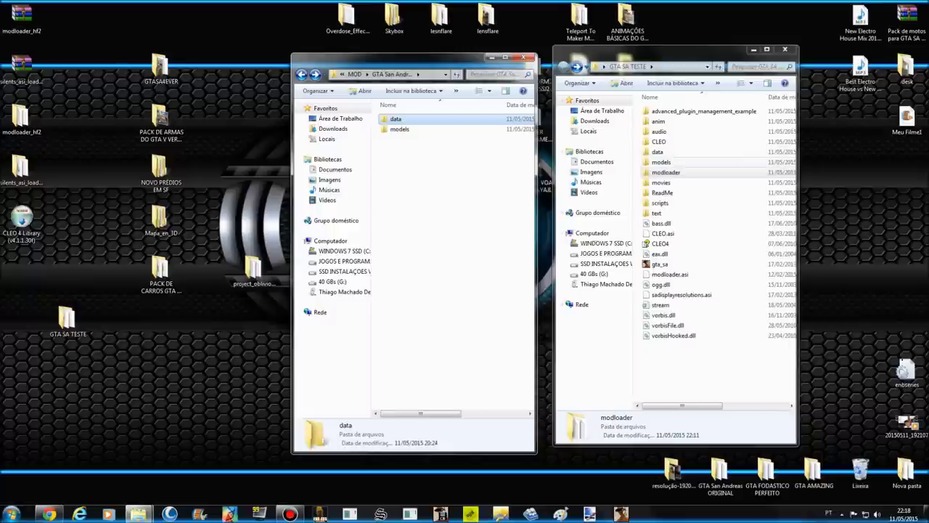
{"action": "left_click", "coordinate": [400, 129]}
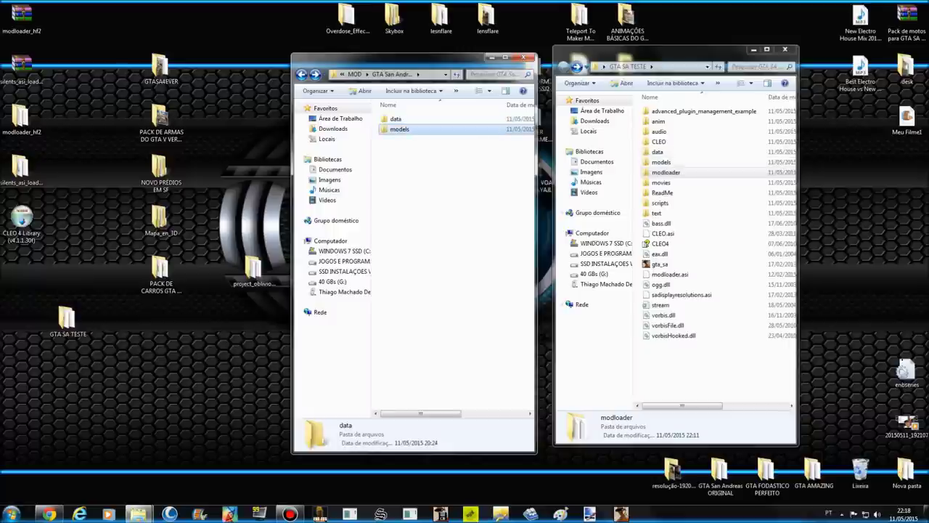
{"action": "left_click", "coordinate": [302, 75]}
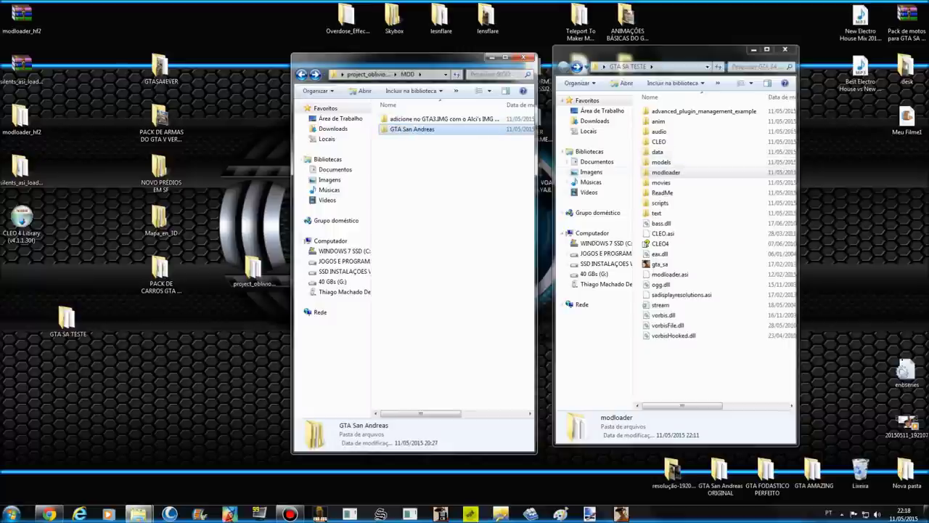
{"action": "double_click", "coordinate": [411, 129]}
{"action": "double_click", "coordinate": [402, 119]}
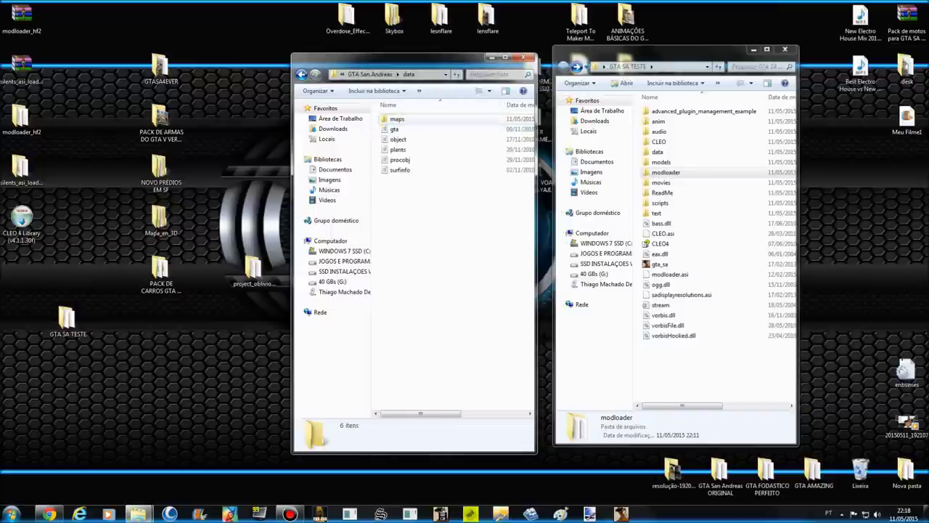
{"action": "left_click", "coordinate": [302, 74]}
{"action": "left_click", "coordinate": [302, 74]}
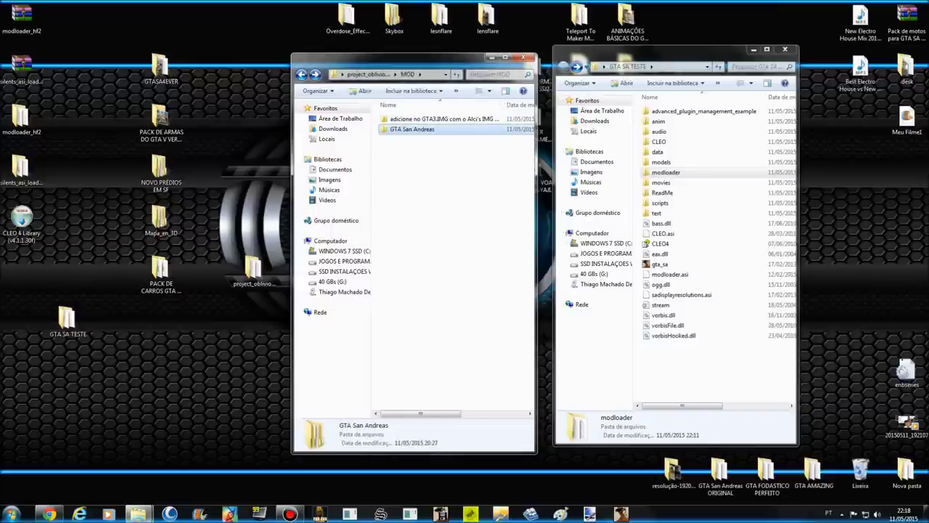
{"action": "left_click", "coordinate": [435, 119]}
Step: Create a new folder named ARQUIVOS ARVORES inside the modloader folder of GTA SA TESTE
{"action": "double_click", "coordinate": [665, 172]}
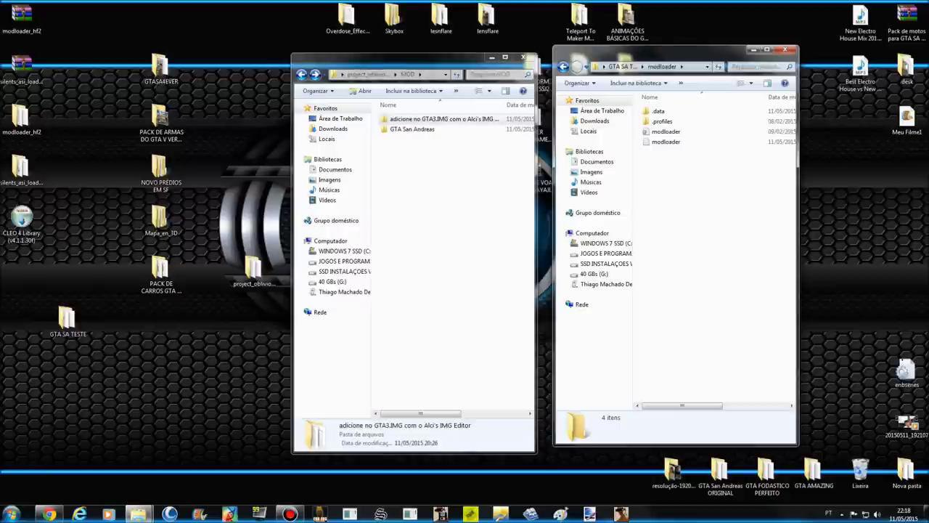
{"action": "right_click", "coordinate": [669, 206]}
{"action": "mouse_move", "coordinate": [726, 324]}
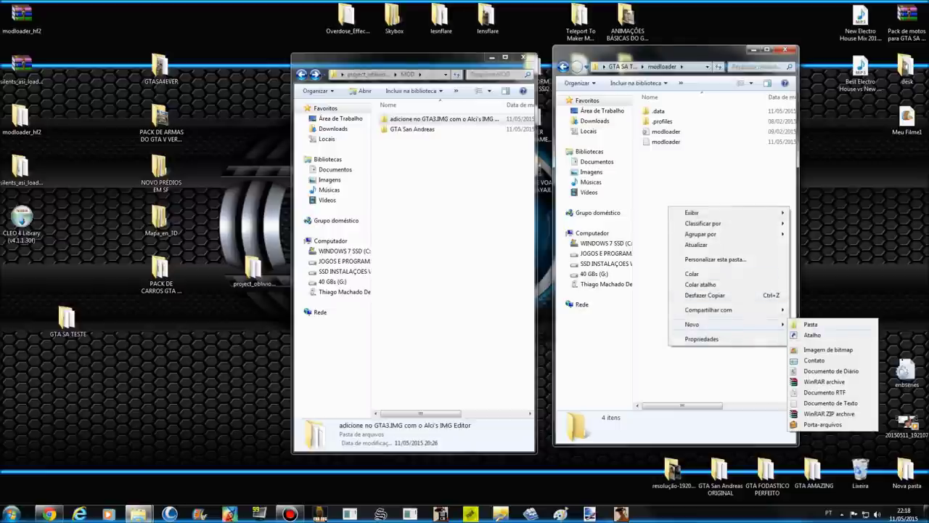
{"action": "left_click", "coordinate": [810, 325]}
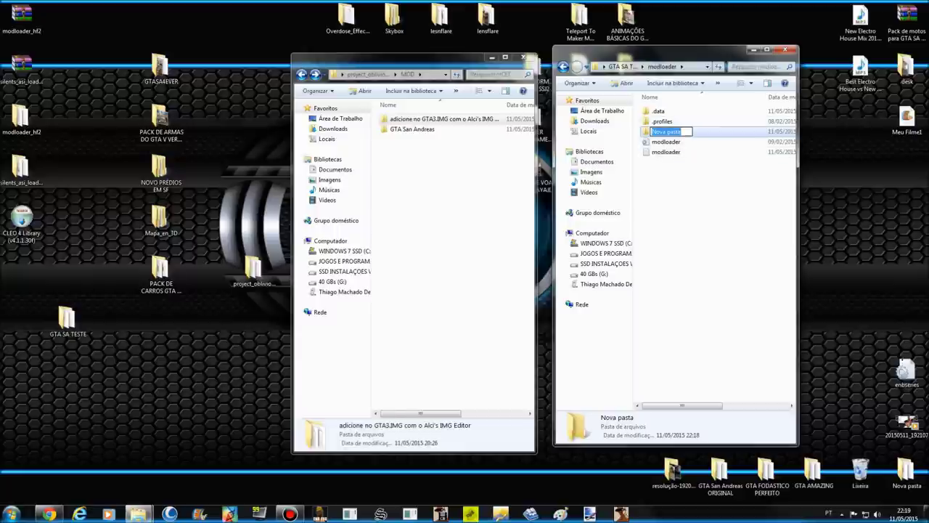
{"action": "type", "text": "ARQUIVOS"}
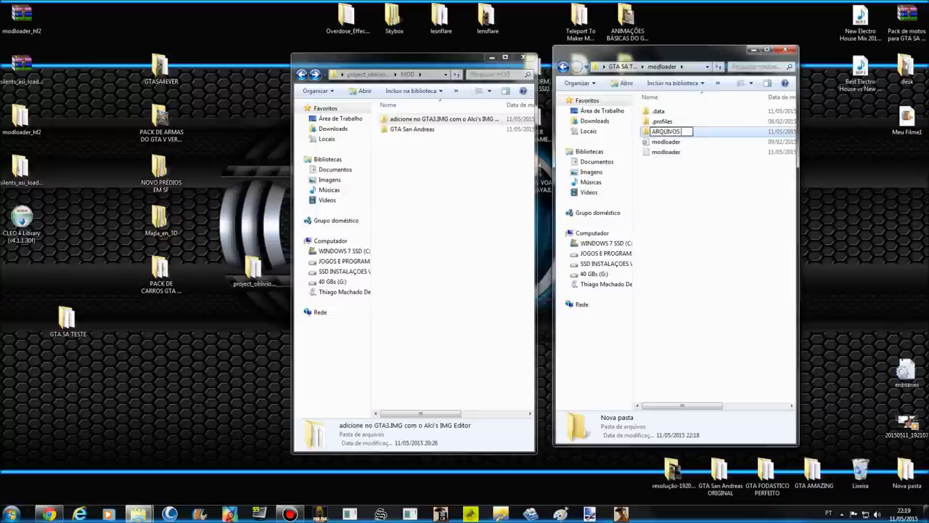
{"action": "type", "text": " ARVORES"}
{"action": "key", "text": "Return"}
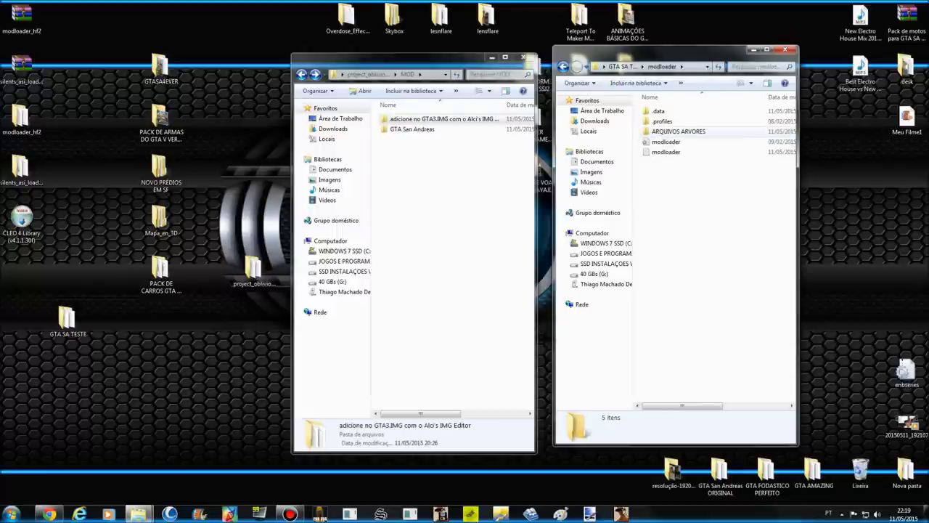
Step: Open the empty ARQUIVOS ARVORES folder, and open the mod's "adicione no GTA3.IMG com o Alci's IMG Editor" folder alongside it
{"action": "left_click", "coordinate": [675, 132]}
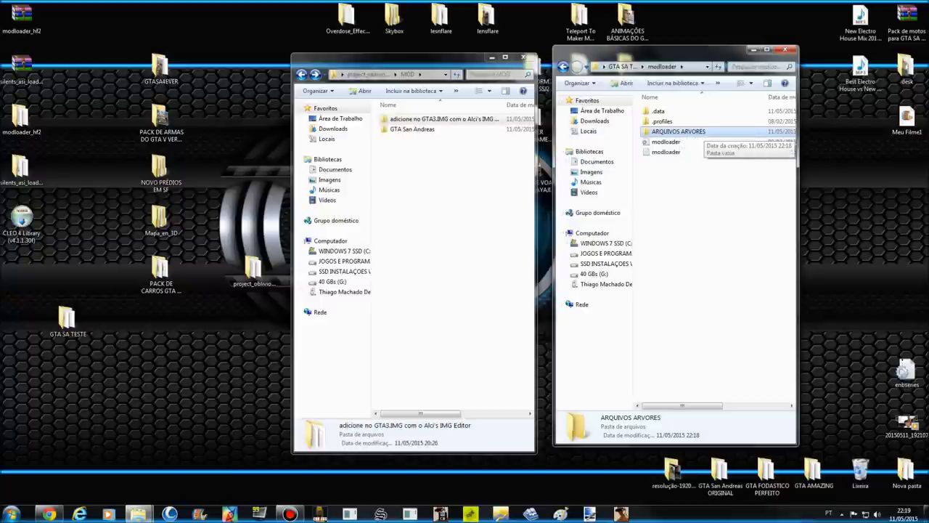
{"action": "left_click", "coordinate": [679, 132]}
{"action": "left_click", "coordinate": [666, 142]}
{"action": "double_click", "coordinate": [679, 131]}
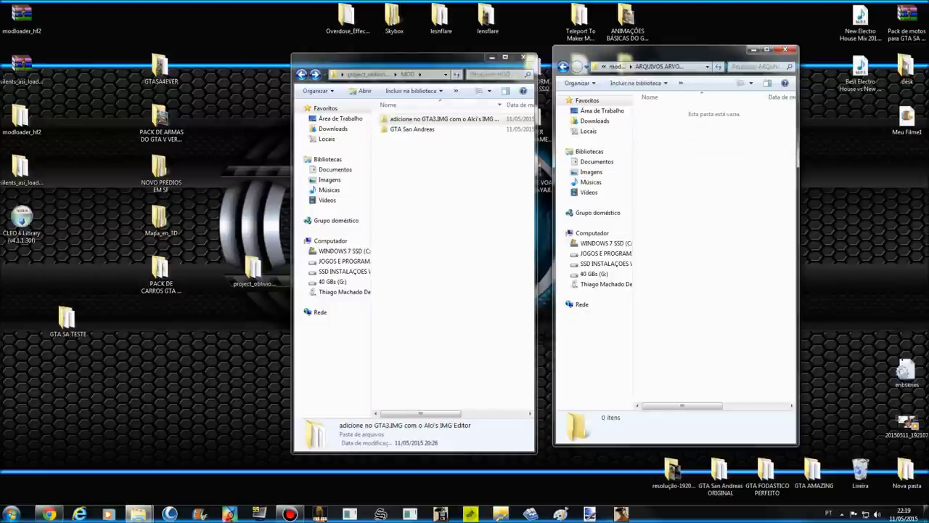
{"action": "left_click", "coordinate": [425, 119]}
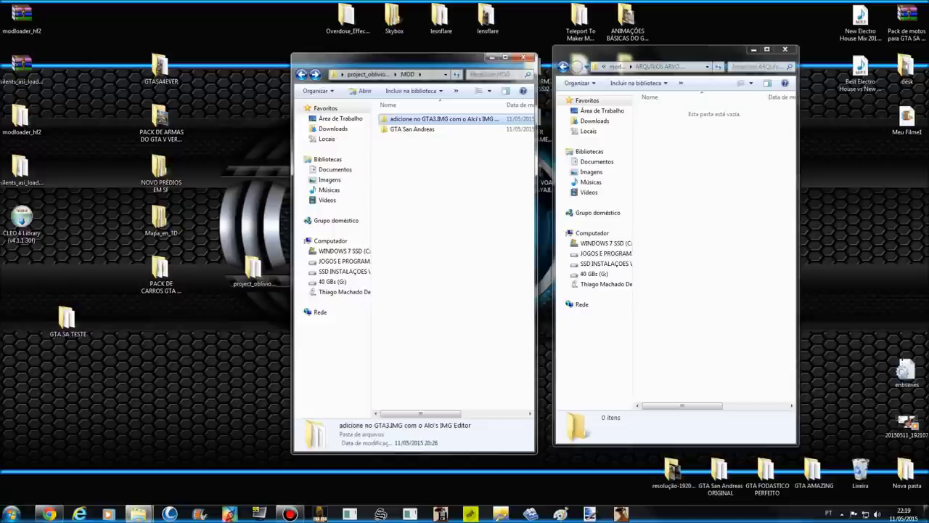
{"action": "key", "text": "F2"}
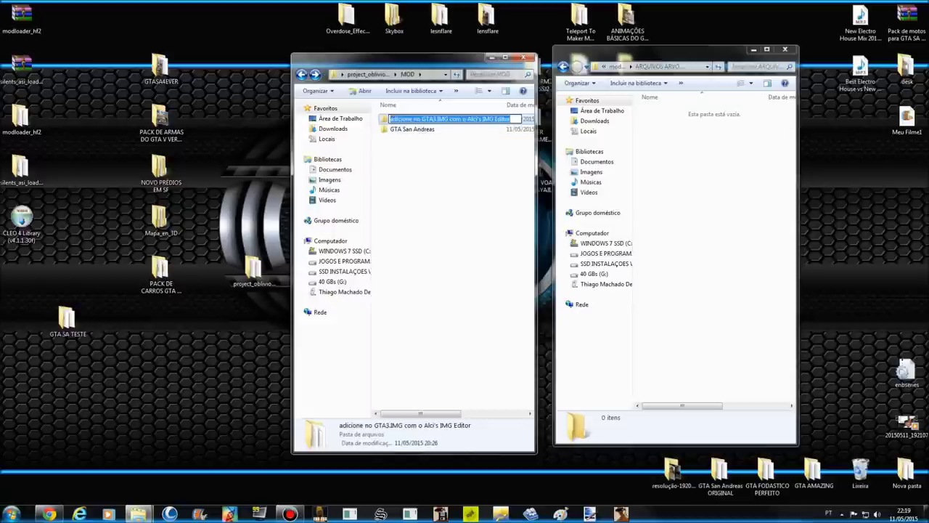
{"action": "left_click", "coordinate": [412, 130]}
{"action": "double_click", "coordinate": [436, 118]}
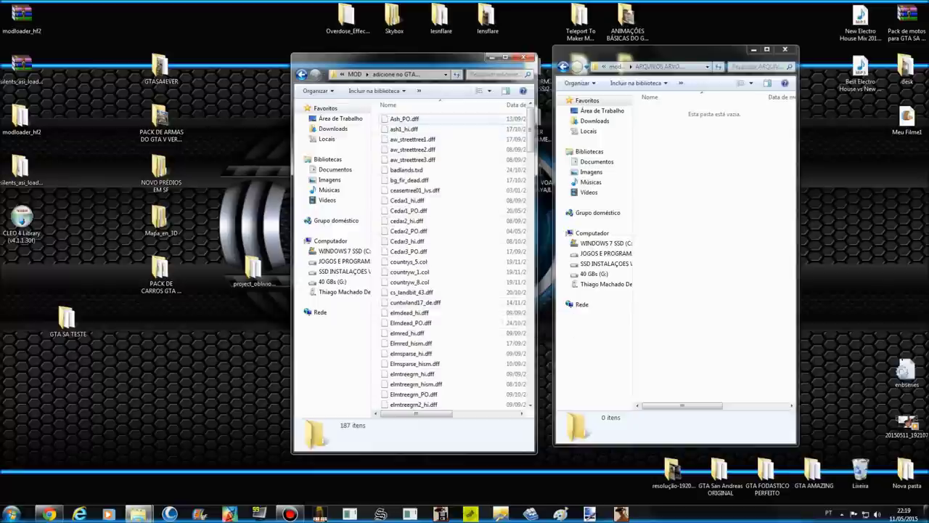
Step: Copy all files from the mod's "adicione no GTA3.IMG" folder into ARQUIVOS ARVORES, check them and return to modloader
{"action": "left_click_drag", "start_coordinate": [450, 116], "coordinate": [385, 412]}
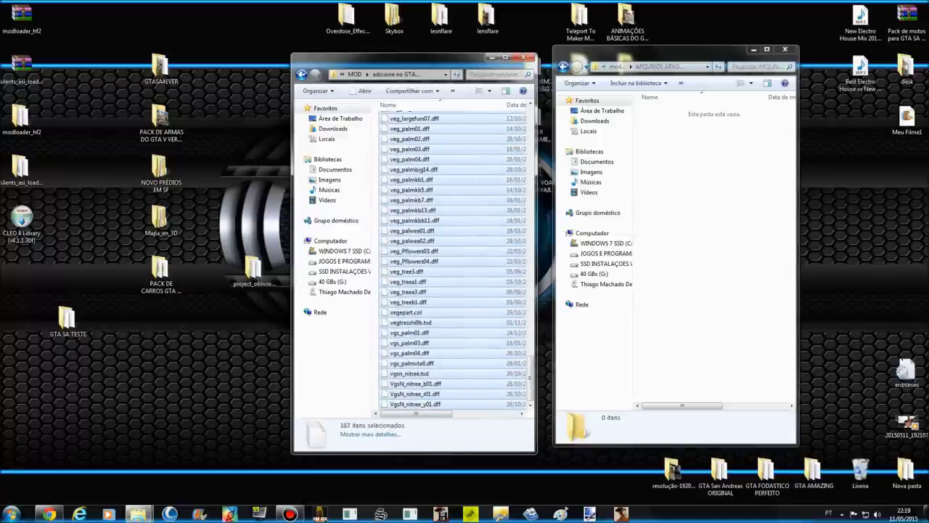
{"action": "left_click", "coordinate": [317, 91]}
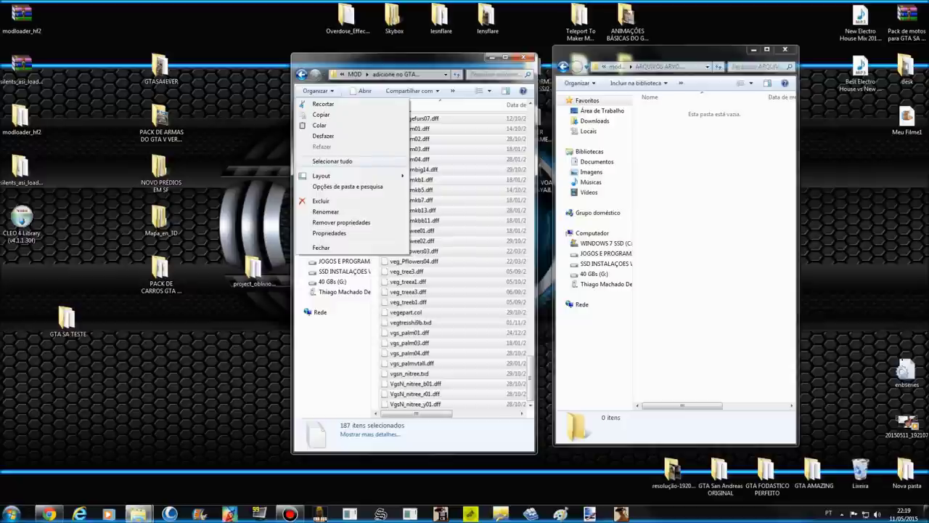
{"action": "left_click", "coordinate": [321, 115]}
{"action": "right_click", "coordinate": [425, 123]}
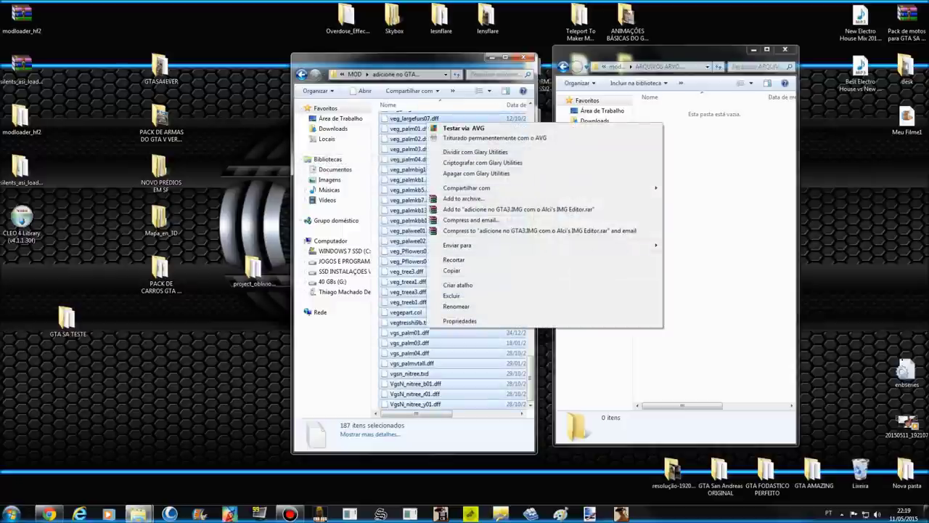
{"action": "left_click", "coordinate": [452, 270]}
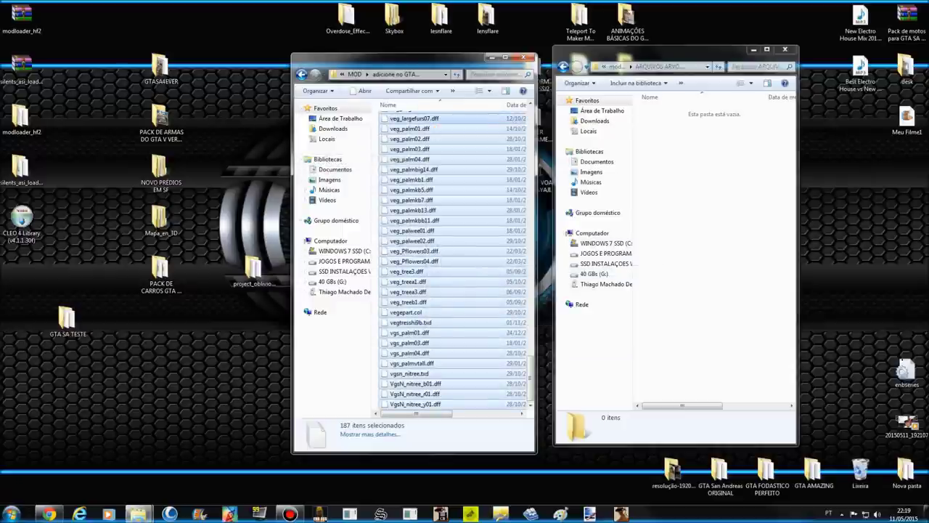
{"action": "right_click", "coordinate": [719, 152]}
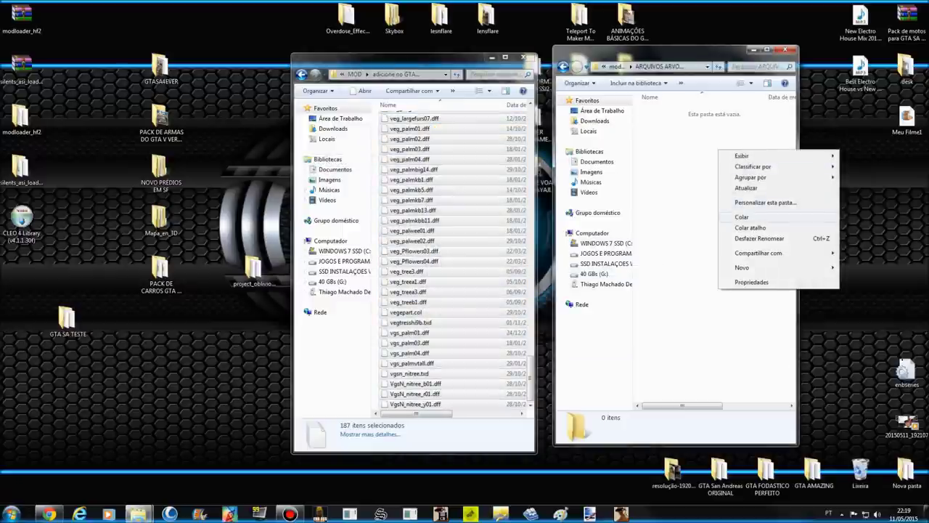
{"action": "left_click", "coordinate": [742, 217]}
{"action": "scroll", "coordinate": [741, 298], "scroll_direction": "up", "scroll_amount": 14}
{"action": "left_click_drag", "start_coordinate": [793, 251], "coordinate": [792, 152]}
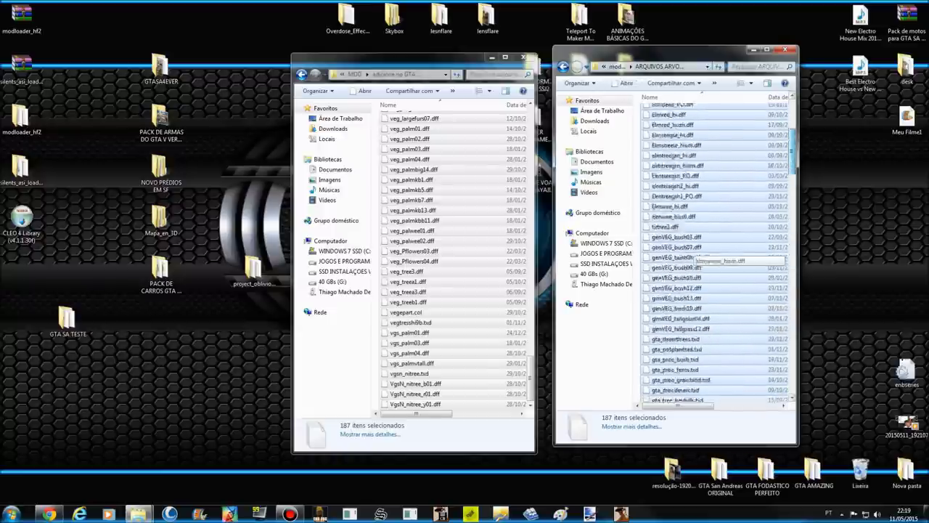
{"action": "key", "text": "BackSpace"}
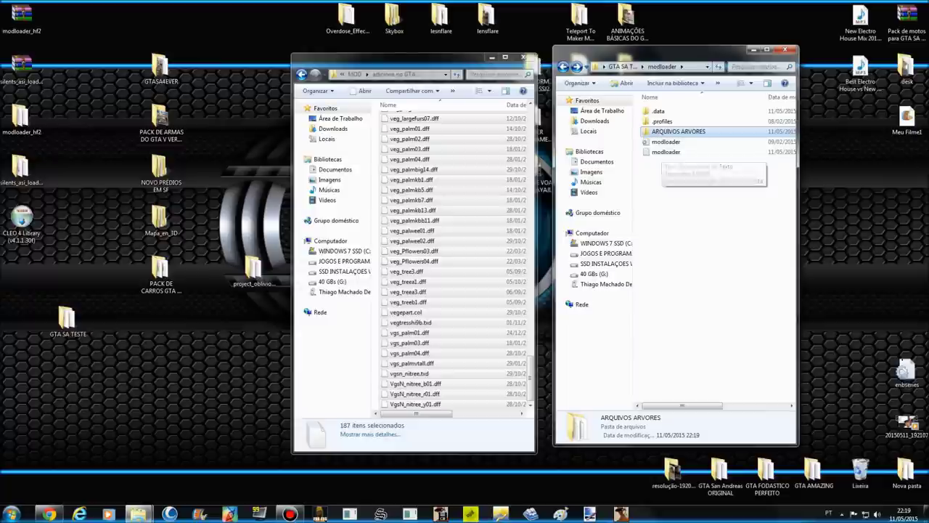
Step: Return to the mod's MOD folder, open its GTA San Andreas folder and check the contents of the data subfolder
{"action": "left_click", "coordinate": [302, 74]}
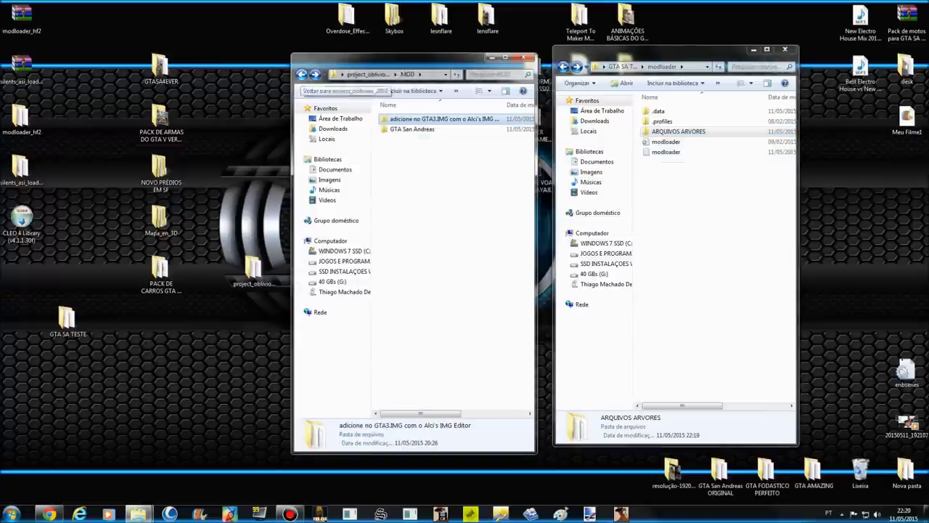
{"action": "left_click", "coordinate": [413, 130]}
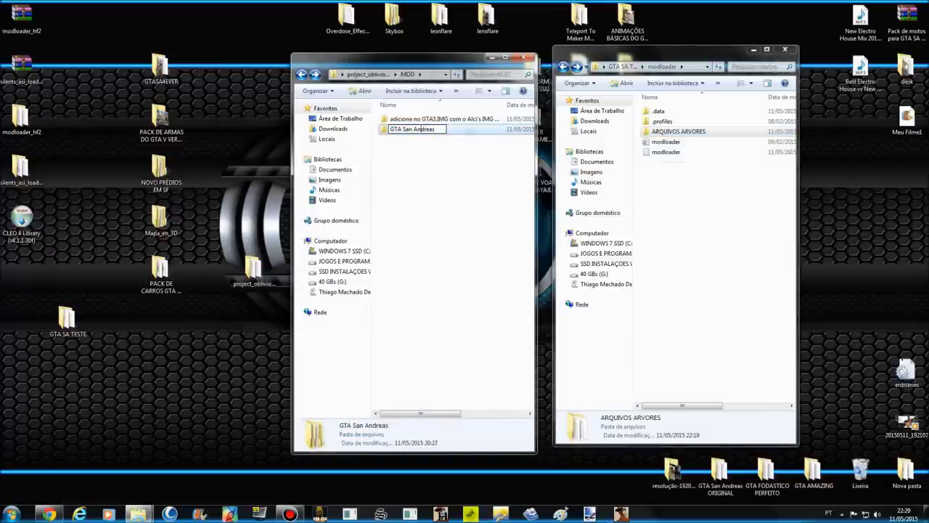
{"action": "key", "text": "Return"}
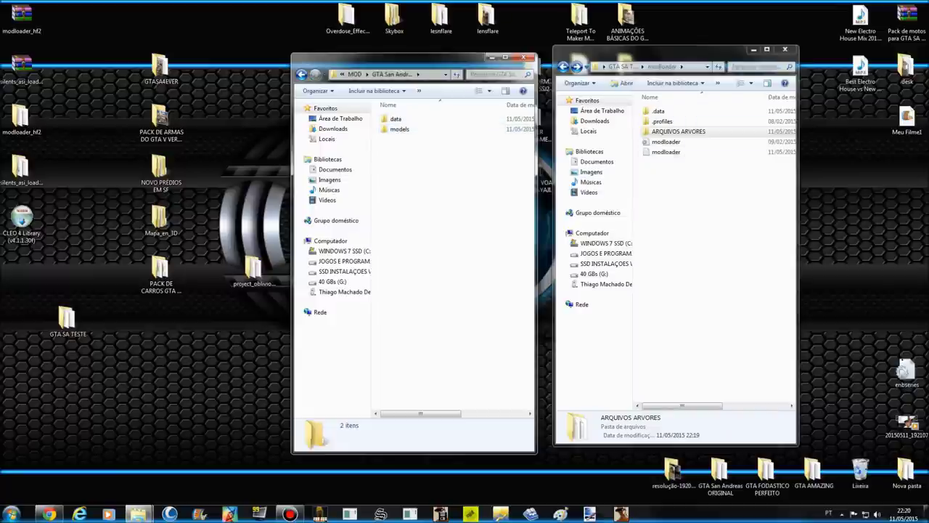
{"action": "double_click", "coordinate": [397, 119]}
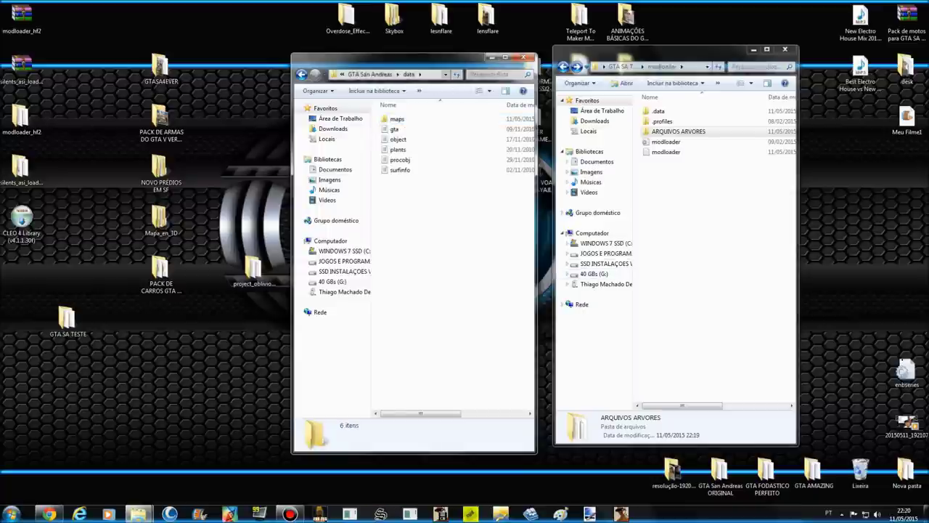
{"action": "left_click", "coordinate": [302, 75]}
{"action": "left_click", "coordinate": [302, 75]}
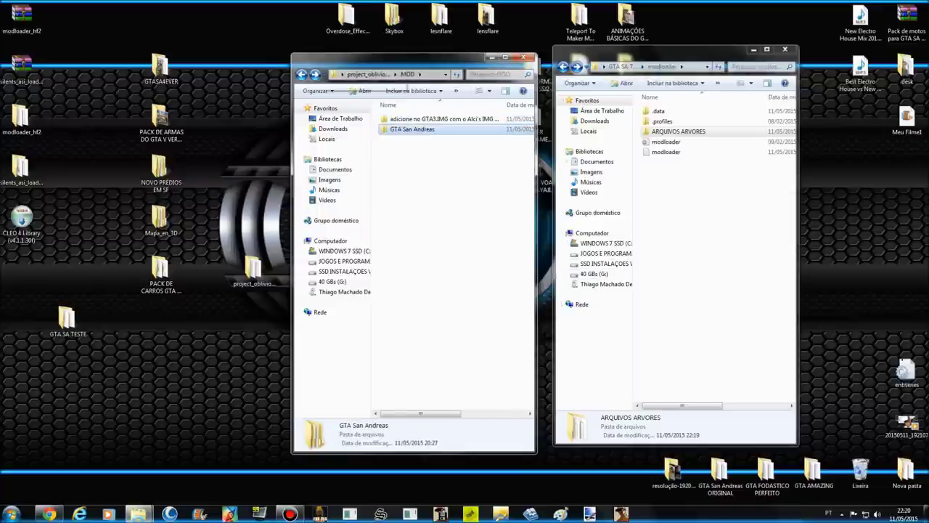
{"action": "left_click", "coordinate": [315, 74]}
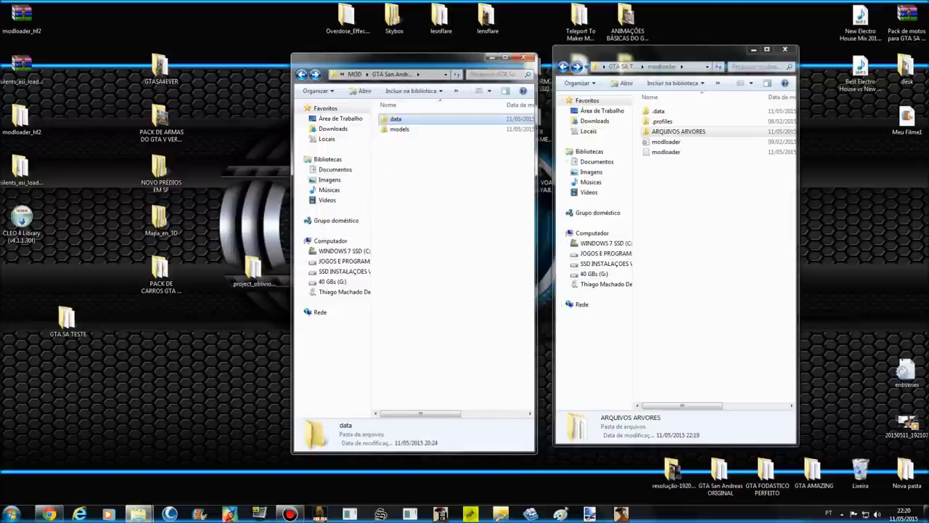
Step: Create a new folder named DATA inside the modloader folder of GTA SA TESTE
{"action": "right_click", "coordinate": [714, 216]}
{"action": "mouse_move", "coordinate": [770, 332]}
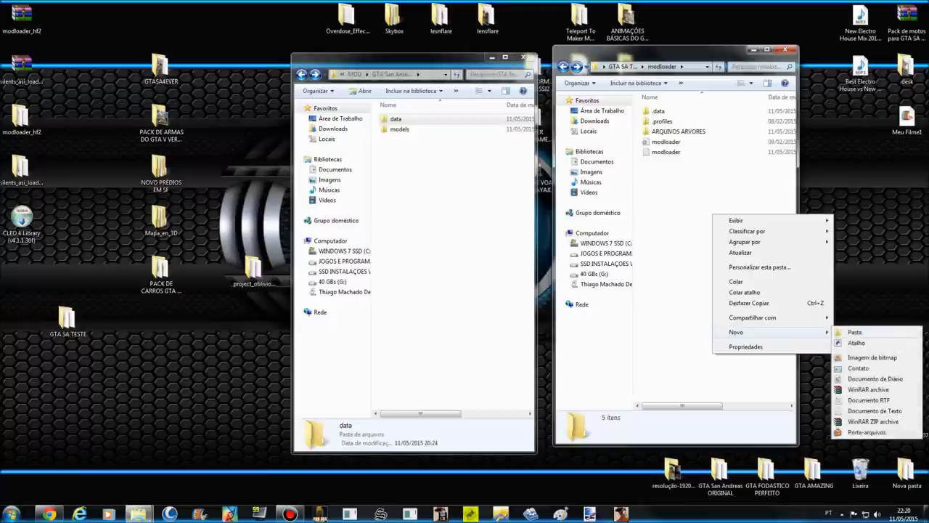
{"action": "left_click", "coordinate": [855, 332]}
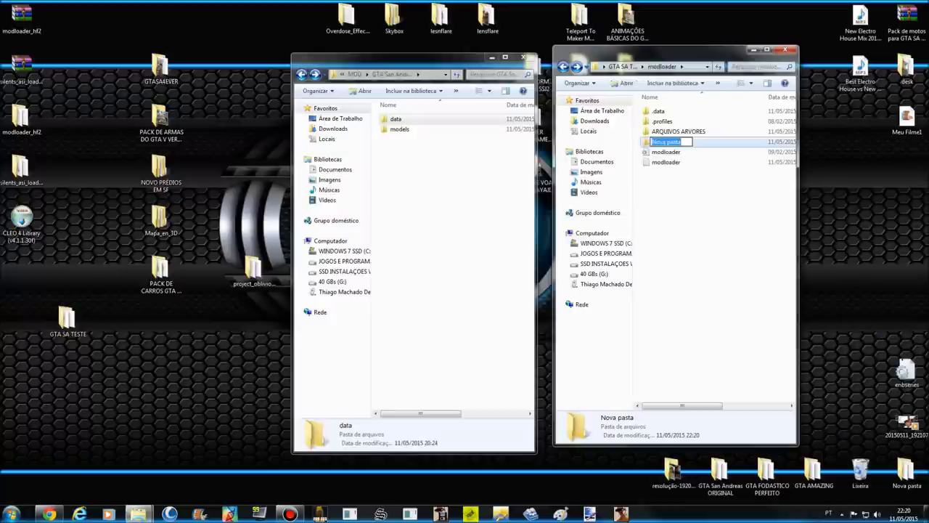
{"action": "type", "text": "DATA"}
{"action": "key", "text": "Return"}
{"action": "left_click", "coordinate": [711, 254]}
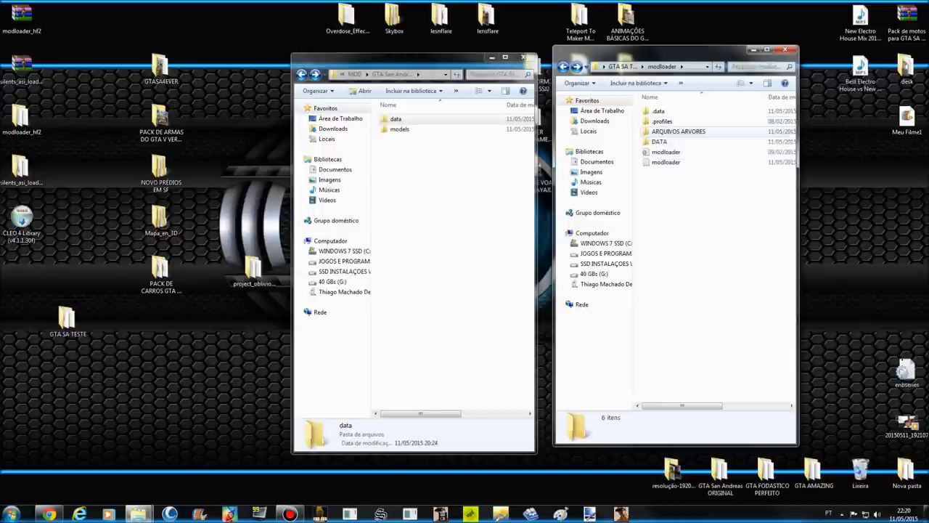
Step: Compare the ARQUIVOS ARVORES, DATA, .data and .profiles folders in modloader and look inside the .data folder
{"action": "left_click", "coordinate": [657, 132]}
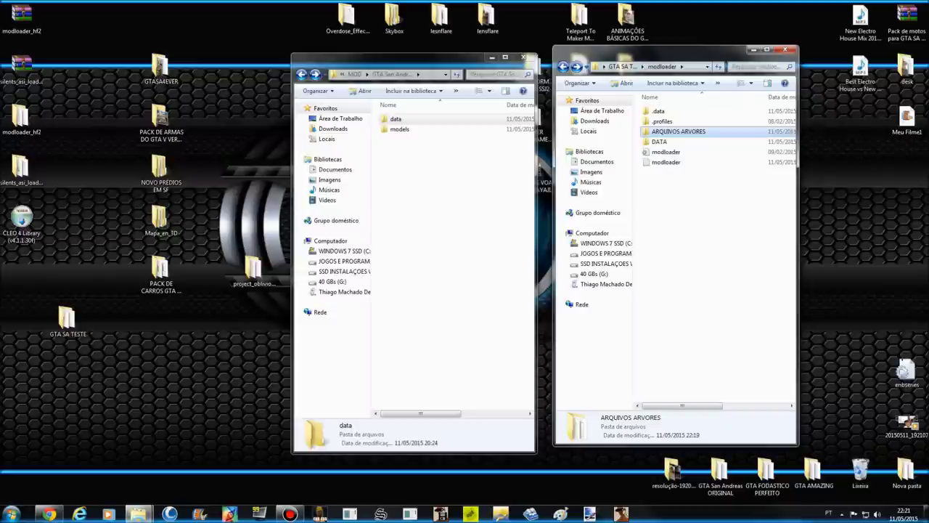
{"action": "left_click", "coordinate": [661, 142]}
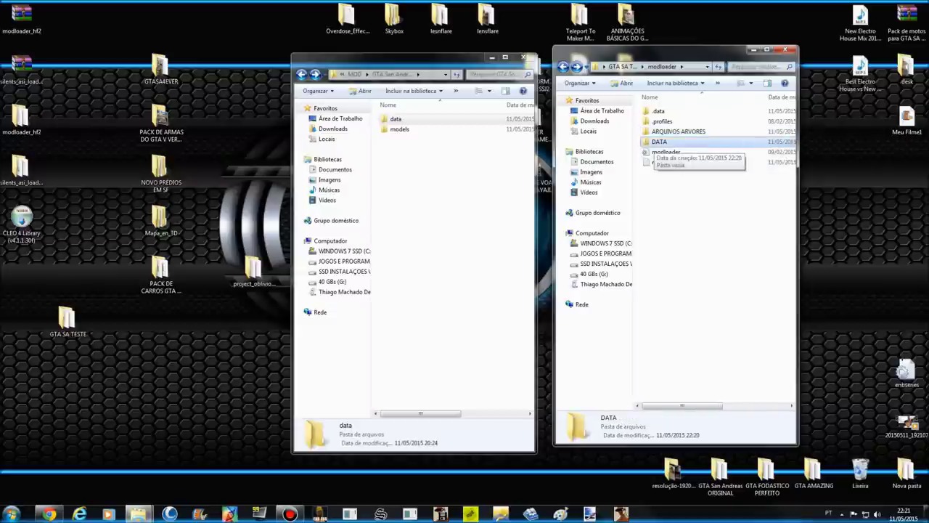
{"action": "key", "text": "F2"}
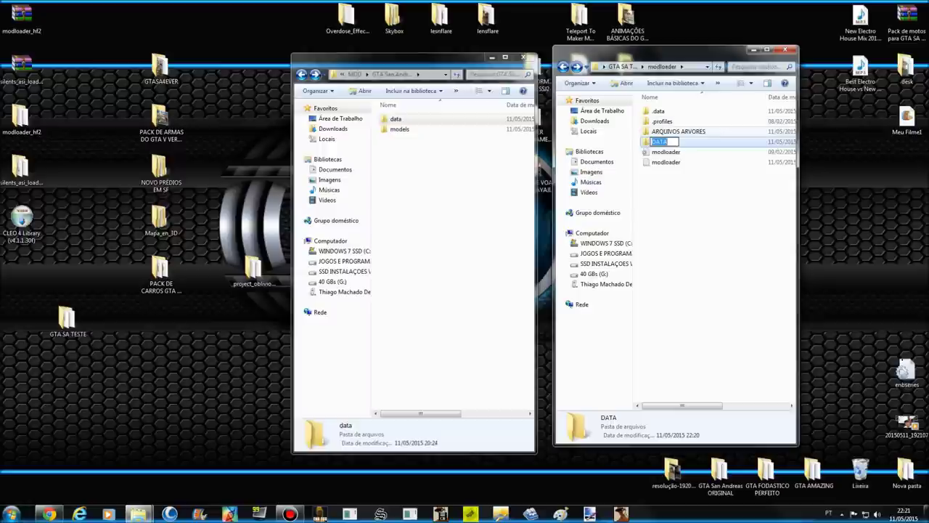
{"action": "left_click", "coordinate": [658, 111]}
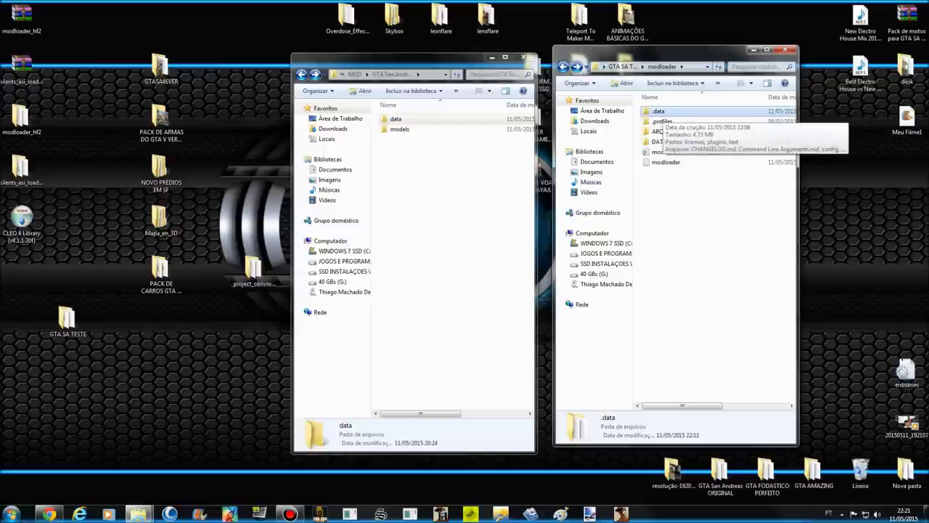
{"action": "left_click", "coordinate": [662, 121]}
{"action": "left_click", "coordinate": [659, 111]}
{"action": "left_click", "coordinate": [662, 121]}
{"action": "left_click", "coordinate": [659, 111]}
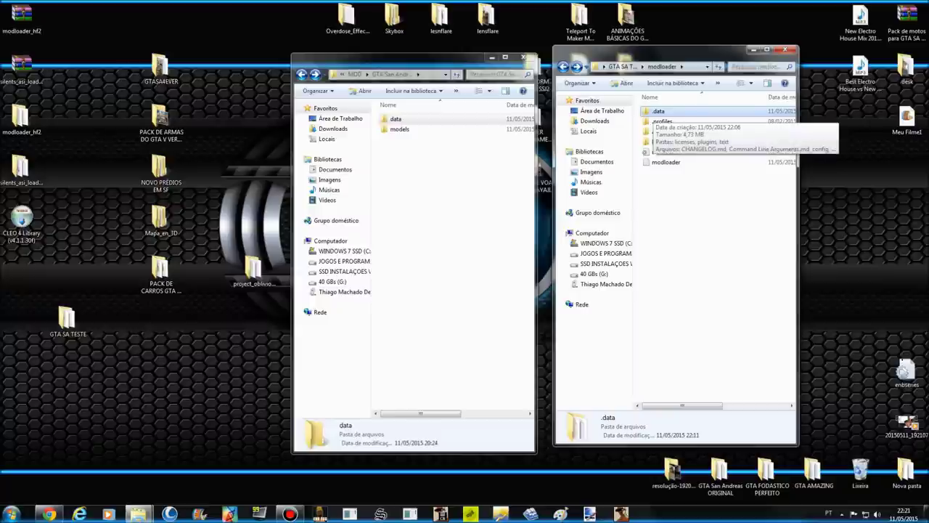
{"action": "double_click", "coordinate": [658, 112]}
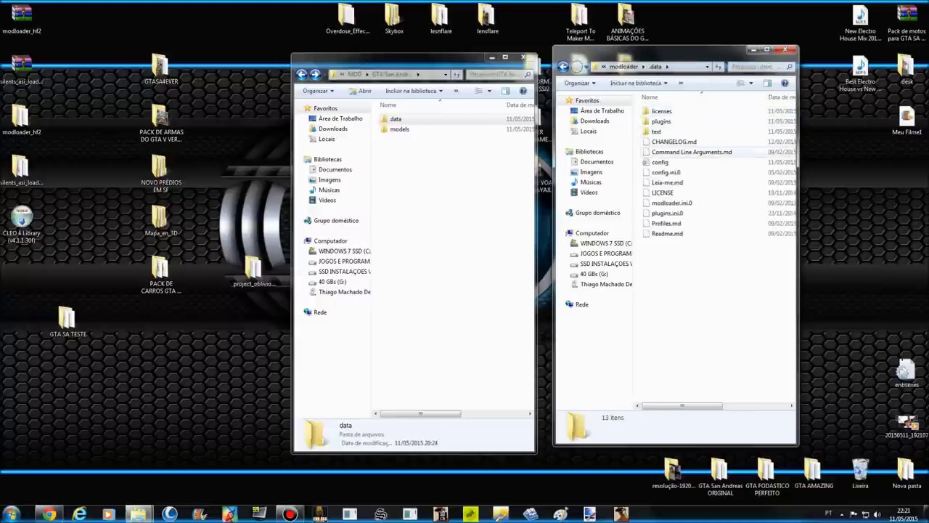
{"action": "key", "text": "BackSpace"}
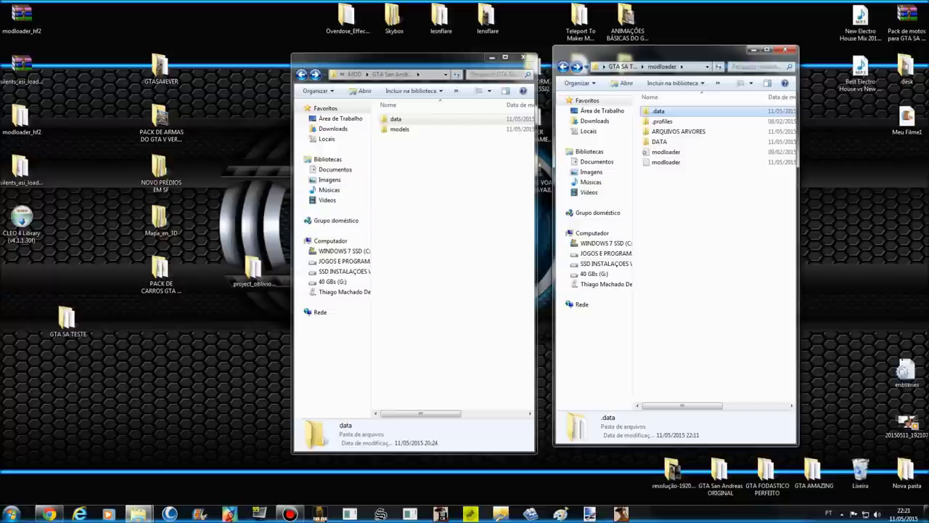
Step: Examine the leading dot in the .data and .profiles folder names against the DATA folder and the modloader settings file
{"action": "key", "text": "F2"}
{"action": "key", "text": "Home"}
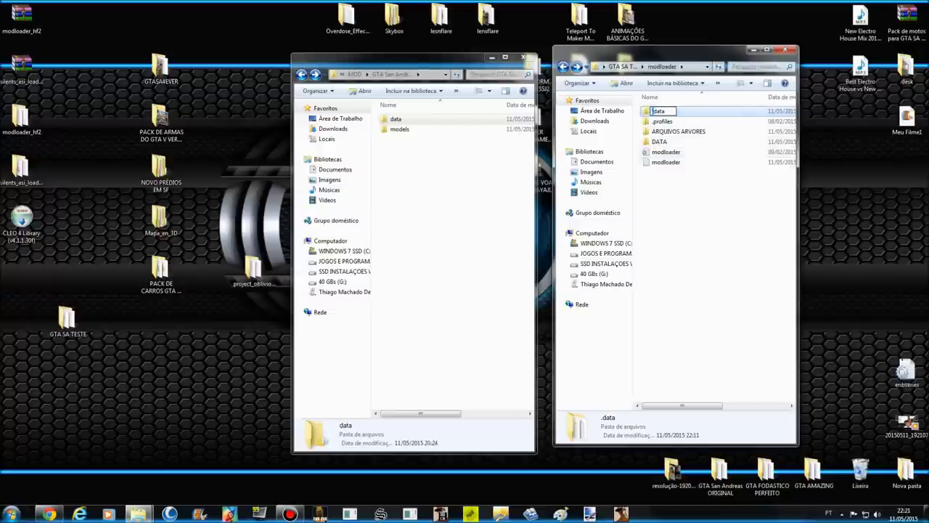
{"action": "key", "text": "Return"}
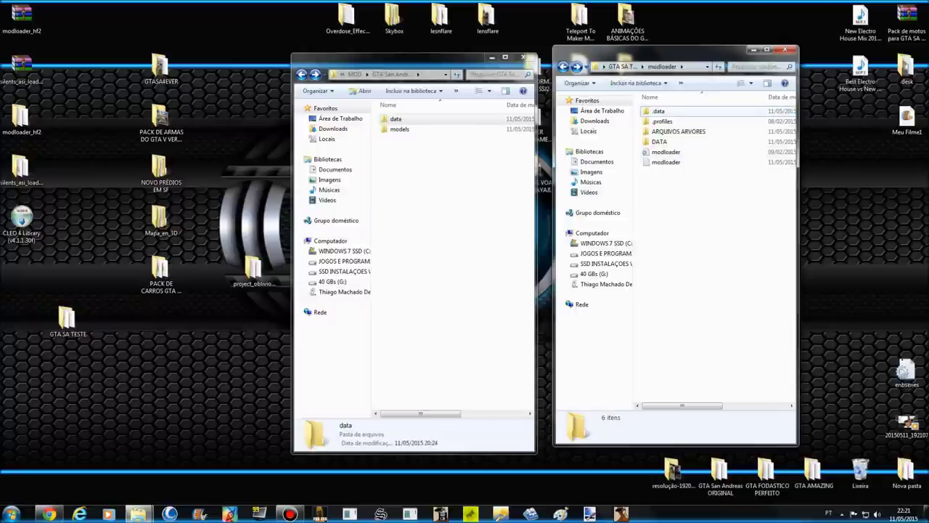
{"action": "left_click", "coordinate": [655, 111]}
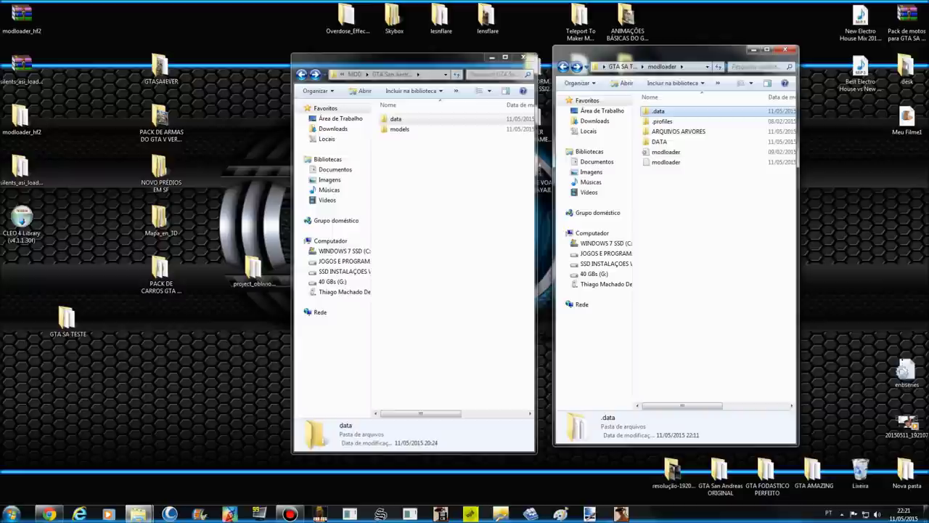
{"action": "left_click", "coordinate": [659, 112]}
{"action": "left_click", "coordinate": [662, 121]}
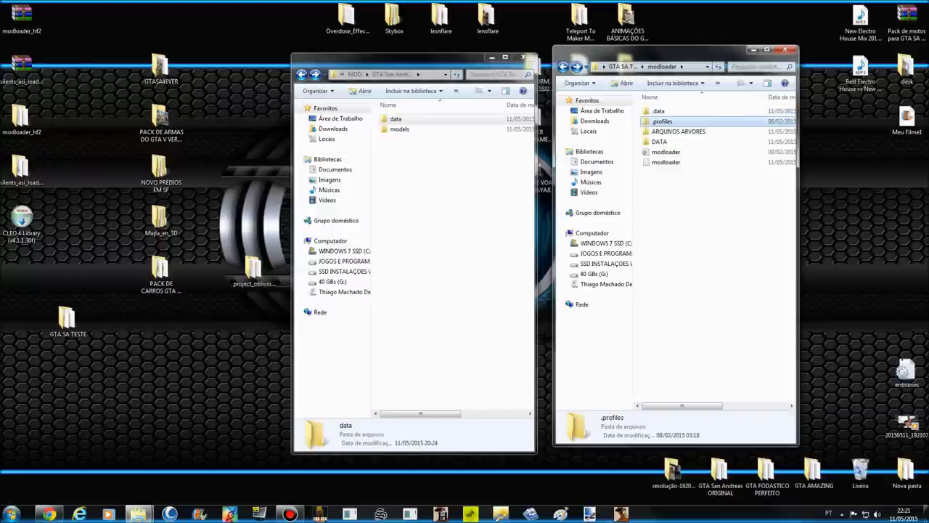
{"action": "left_click", "coordinate": [658, 111]}
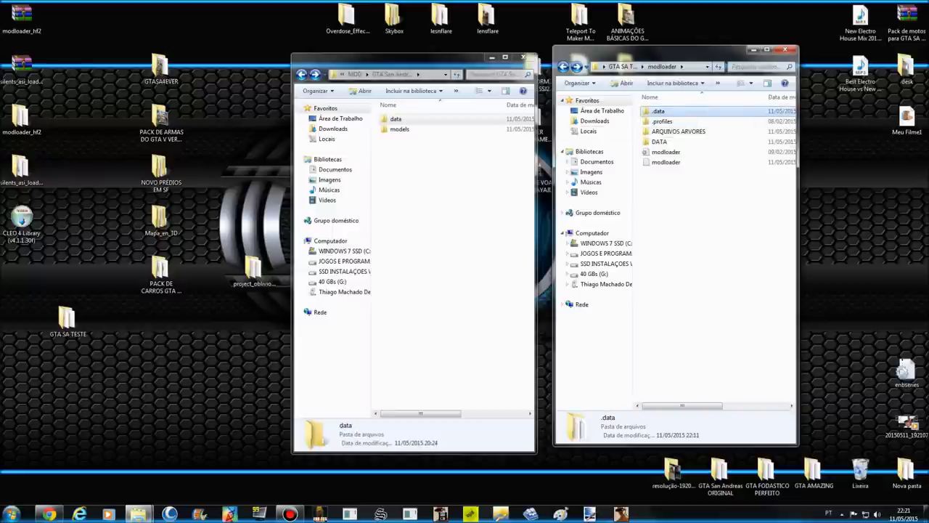
{"action": "left_click", "coordinate": [715, 193]}
{"action": "left_click", "coordinate": [660, 142]}
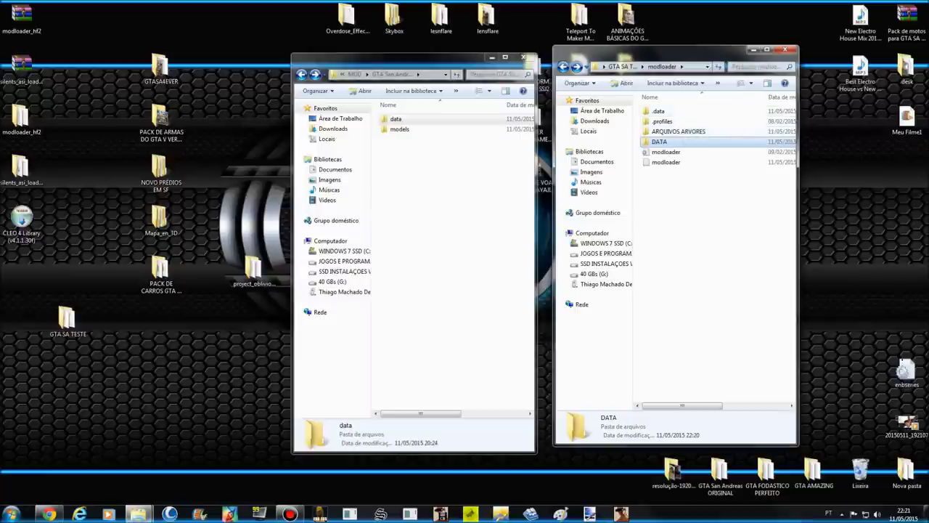
{"action": "left_click", "coordinate": [676, 152]}
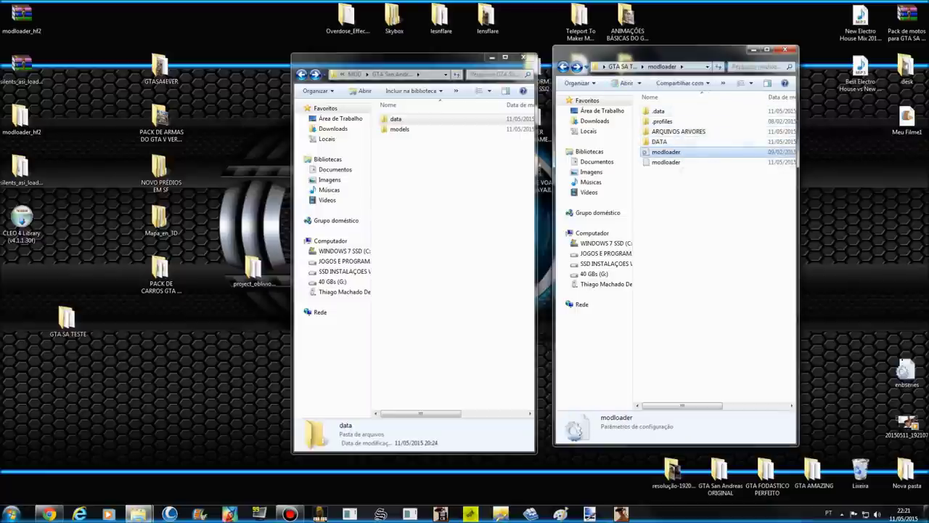
{"action": "left_click", "coordinate": [682, 142]}
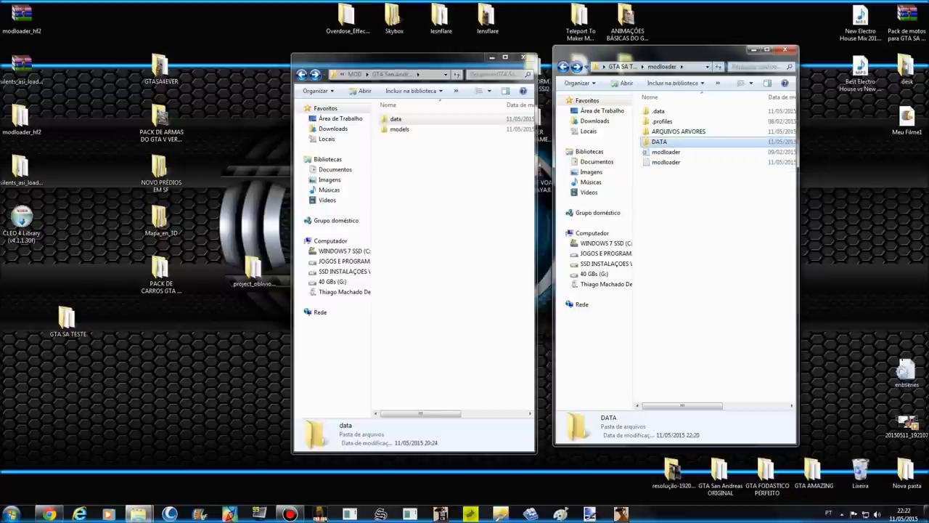
Step: Check the contents of modloader's DATA folder and of the game's own data folder in GTA SA TESTE
{"action": "double_click", "coordinate": [681, 142]}
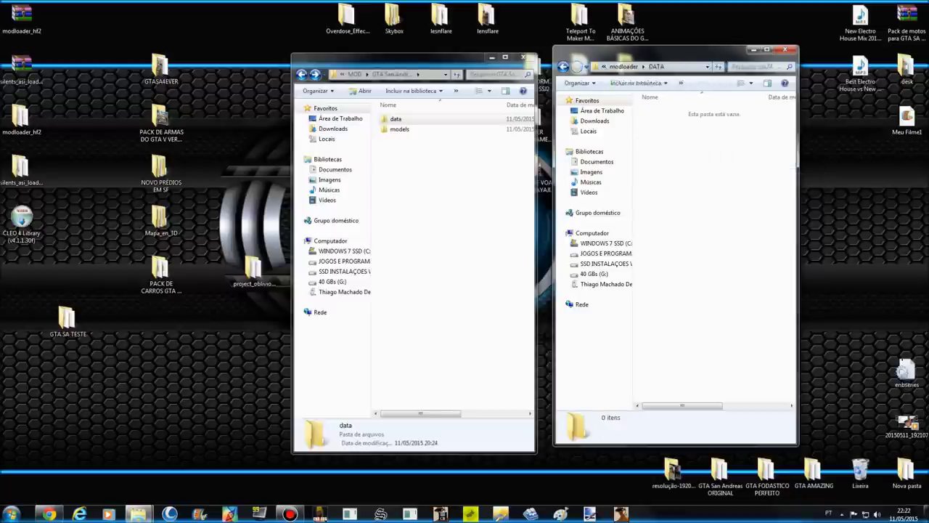
{"action": "left_click", "coordinate": [563, 66]}
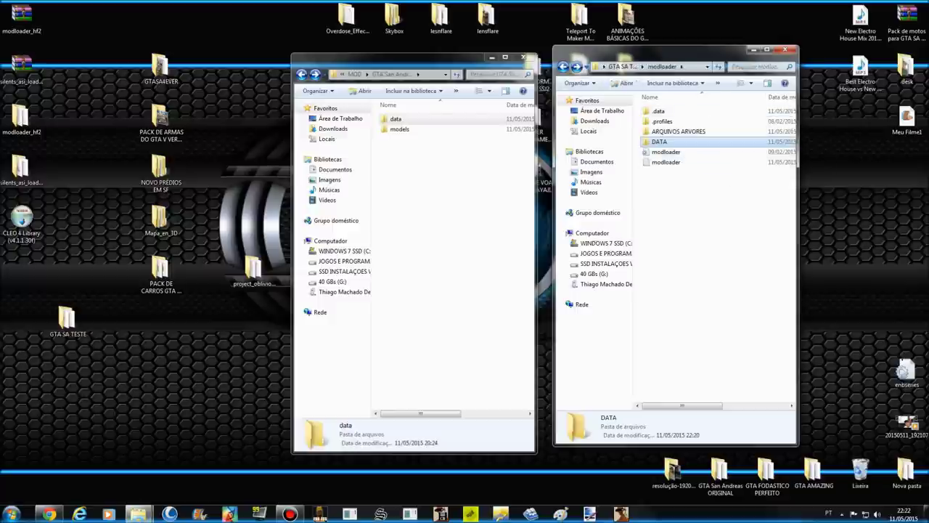
{"action": "key", "text": "BackSpace"}
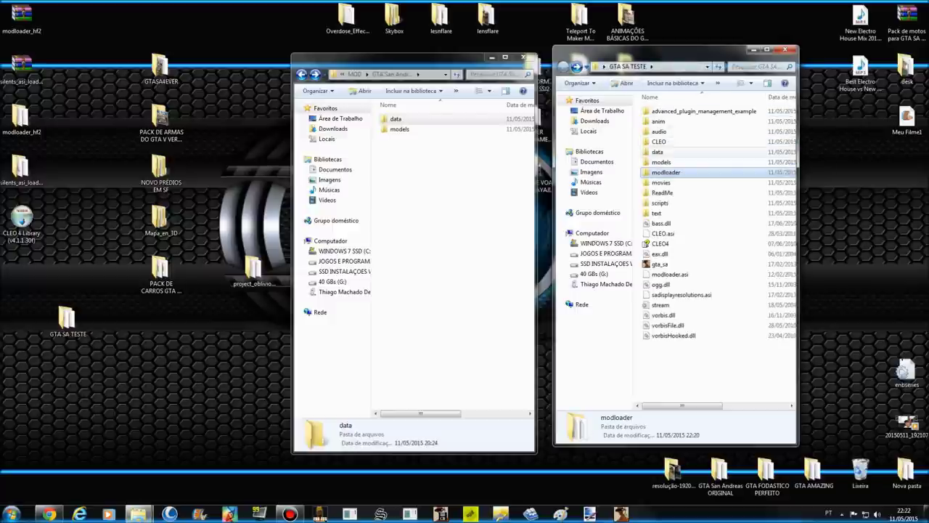
{"action": "double_click", "coordinate": [658, 152]}
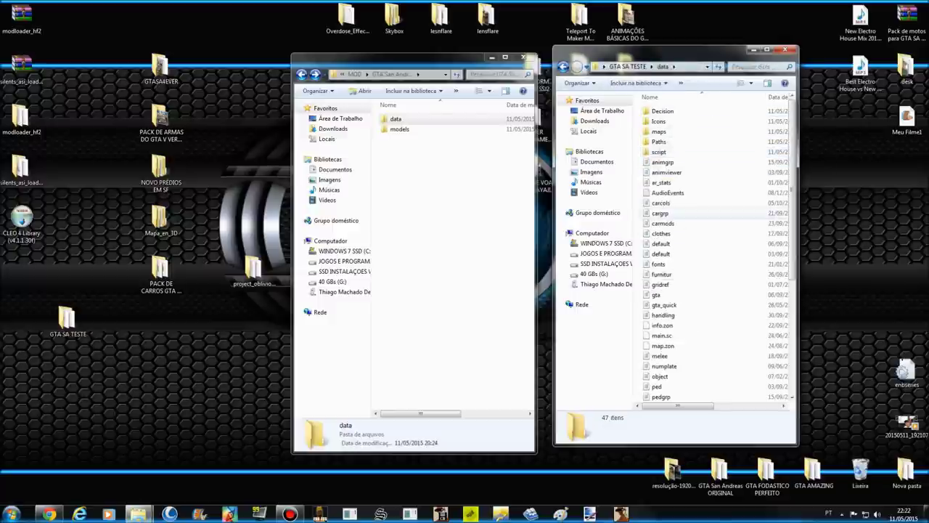
{"action": "key", "text": "BackSpace"}
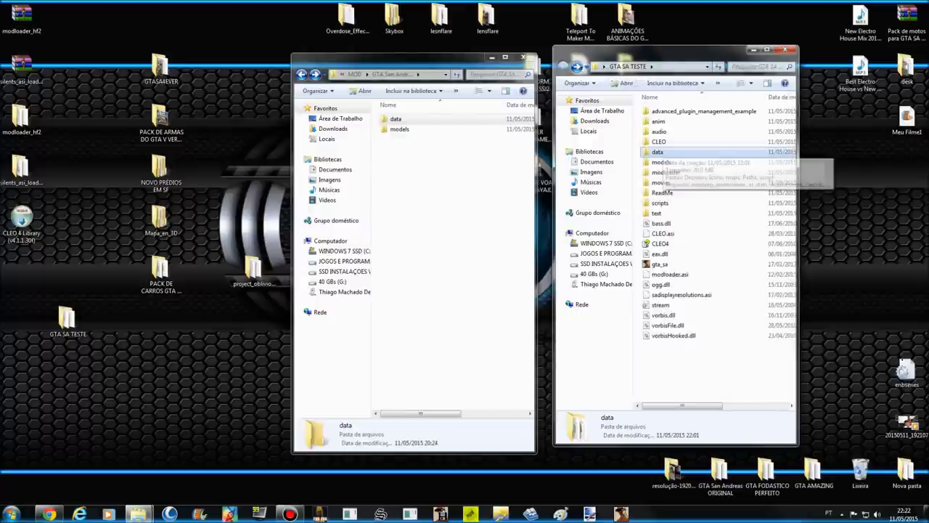
Step: Copy everything from the data folder in the mod's GTA San Andreas folder into modloader's DATA folder
{"action": "key", "text": "Down"}
{"action": "key", "text": "Down"}
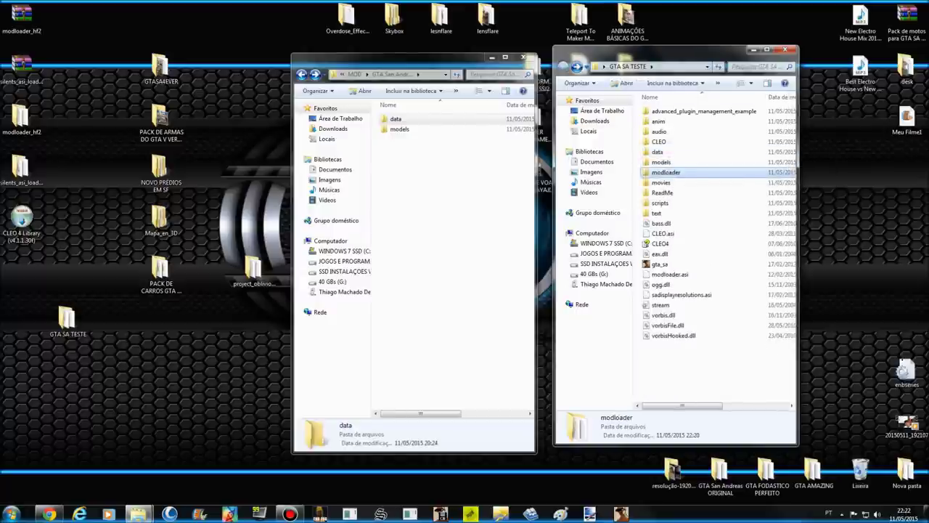
{"action": "key", "text": "Return"}
{"action": "double_click", "coordinate": [660, 142]}
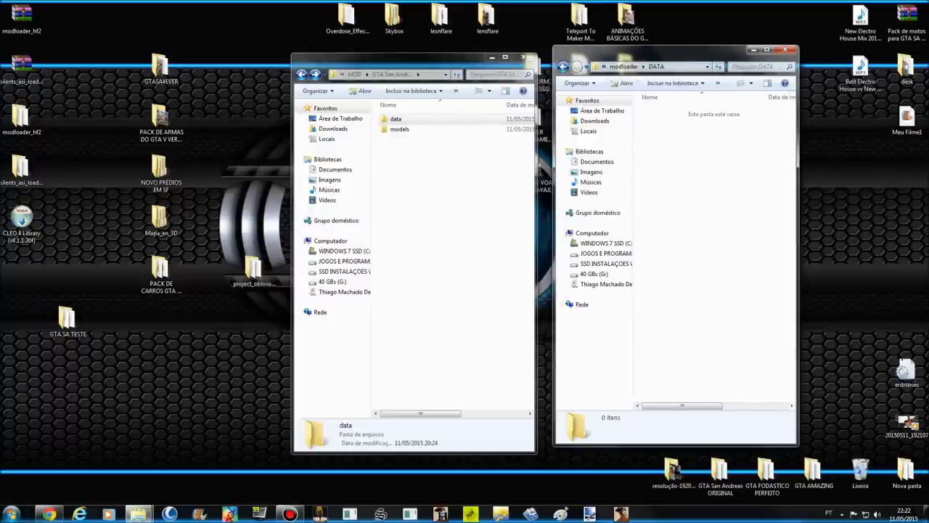
{"action": "double_click", "coordinate": [395, 119]}
{"action": "key", "text": "ctrl+a"}
{"action": "key", "text": "Menu"}
{"action": "key", "text": "c"}
{"action": "right_click", "coordinate": [708, 135]}
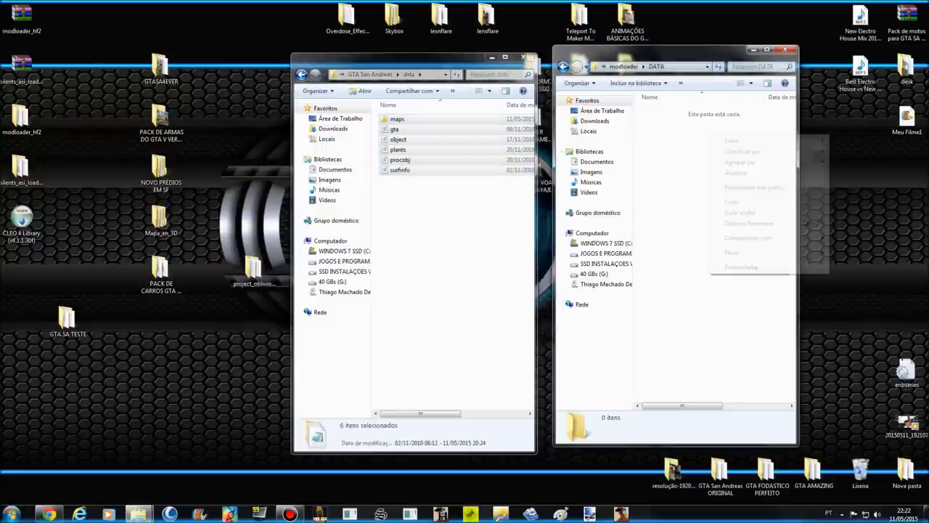
{"action": "left_click", "coordinate": [733, 201]}
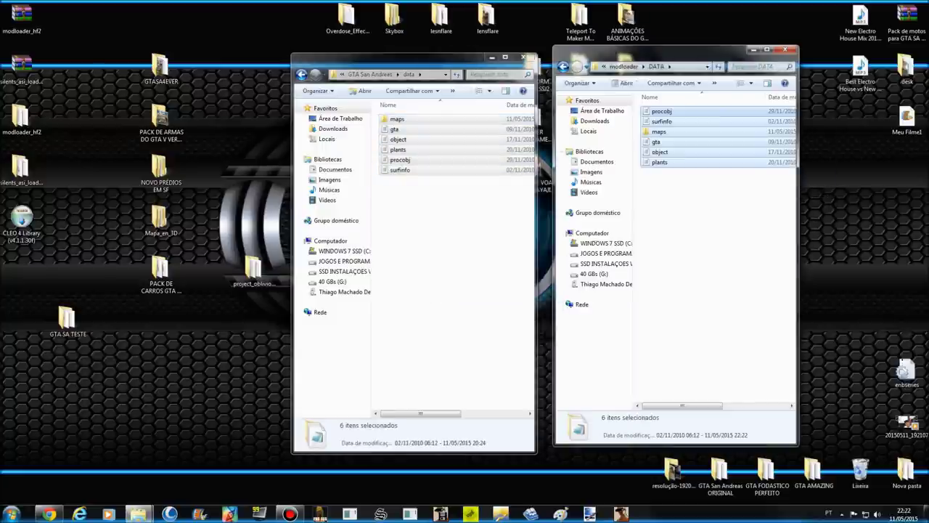
Step: Sort the copied items in modloader's DATA folder by name with maps first and select the gta file
{"action": "left_click", "coordinate": [713, 210]}
{"action": "left_click", "coordinate": [701, 97]}
{"action": "left_click", "coordinate": [701, 97]}
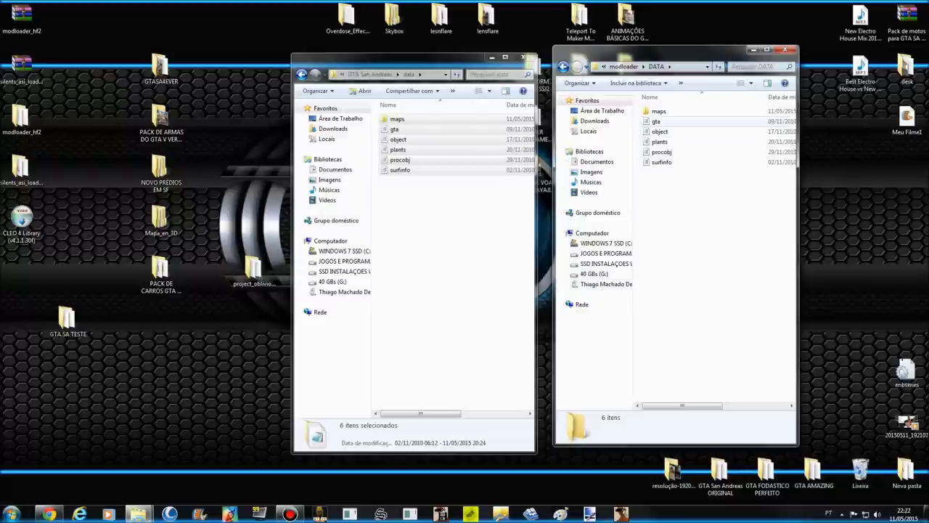
{"action": "left_click", "coordinate": [657, 121]}
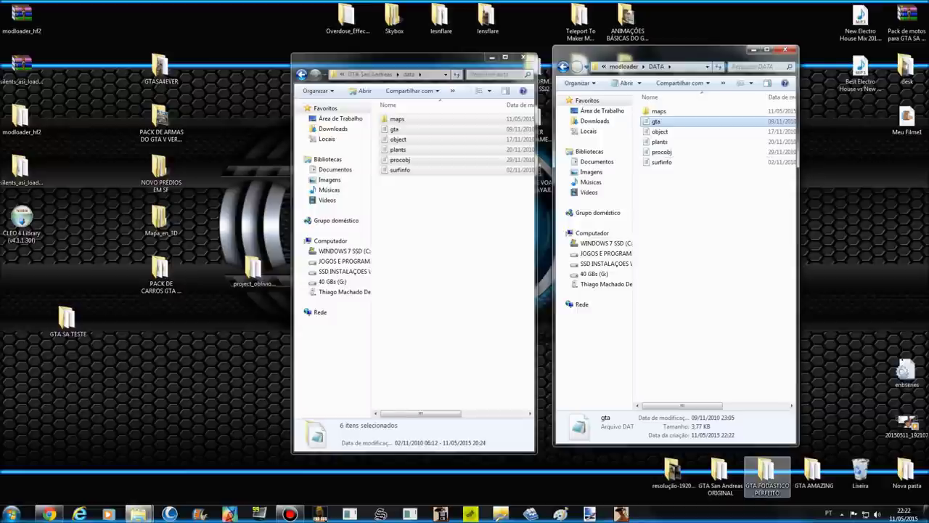
Step: Open the data folder of GTA FODASTICO PERFEITO in a separate window
{"action": "double_click", "coordinate": [767, 470]}
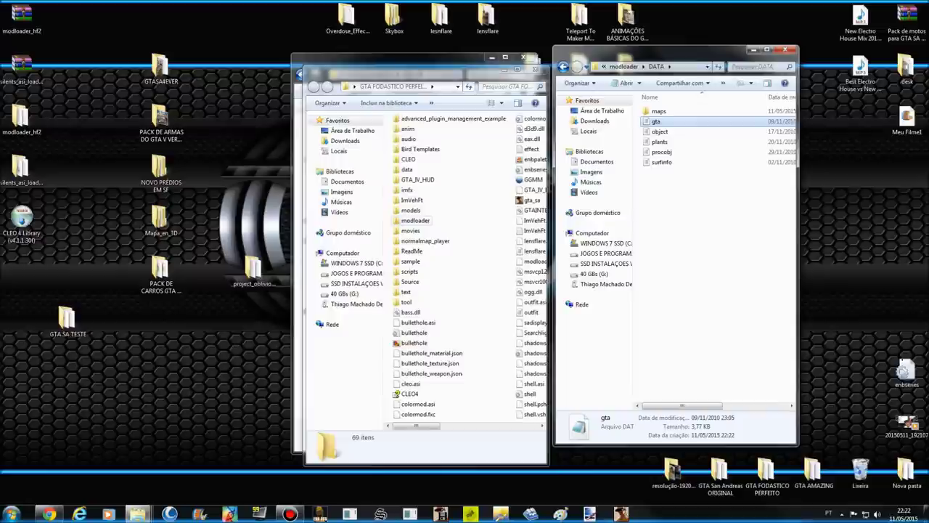
{"action": "left_click", "coordinate": [535, 69]}
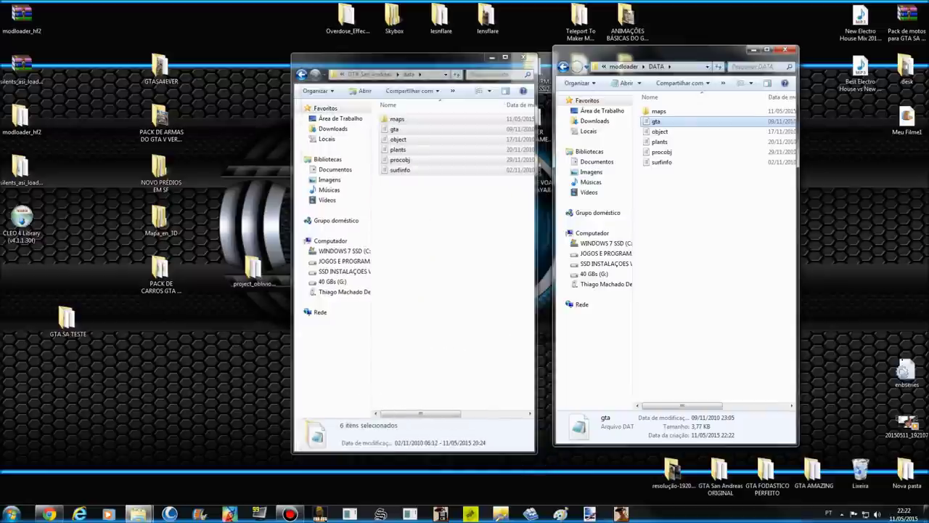
{"action": "double_click", "coordinate": [767, 471]}
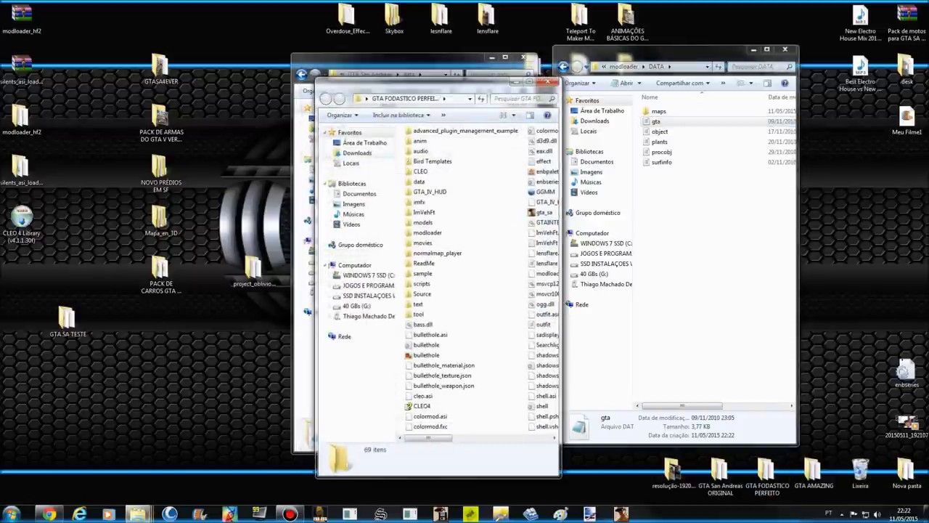
{"action": "double_click", "coordinate": [419, 182]}
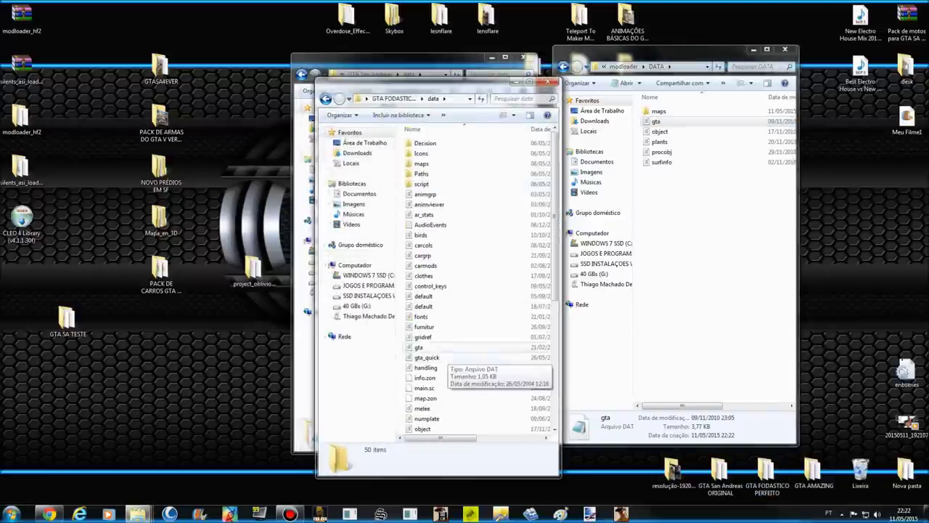
Step: Open the gta file in the GTA FODASTICO data folder for inspection, and close both the file and that folder window
{"action": "double_click", "coordinate": [419, 348]}
{"action": "key", "text": "alt+F4"}
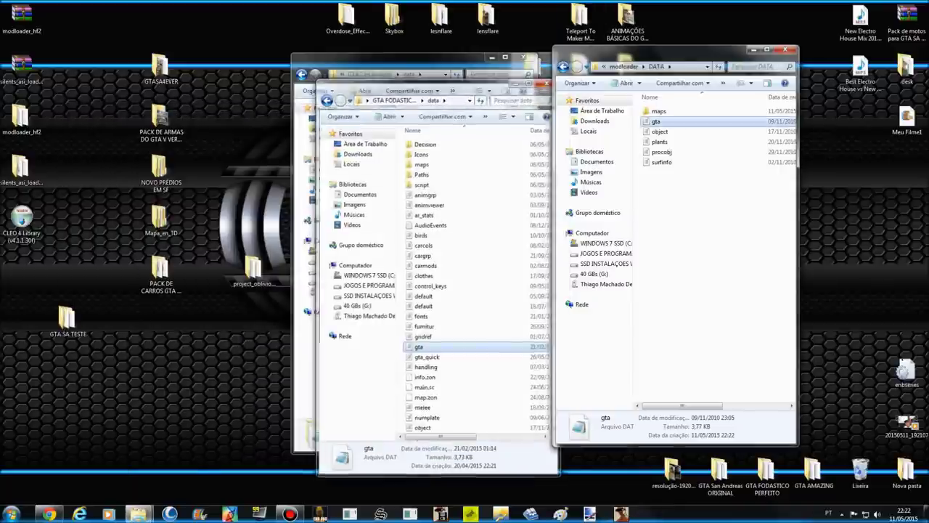
{"action": "key", "text": "alt+F4"}
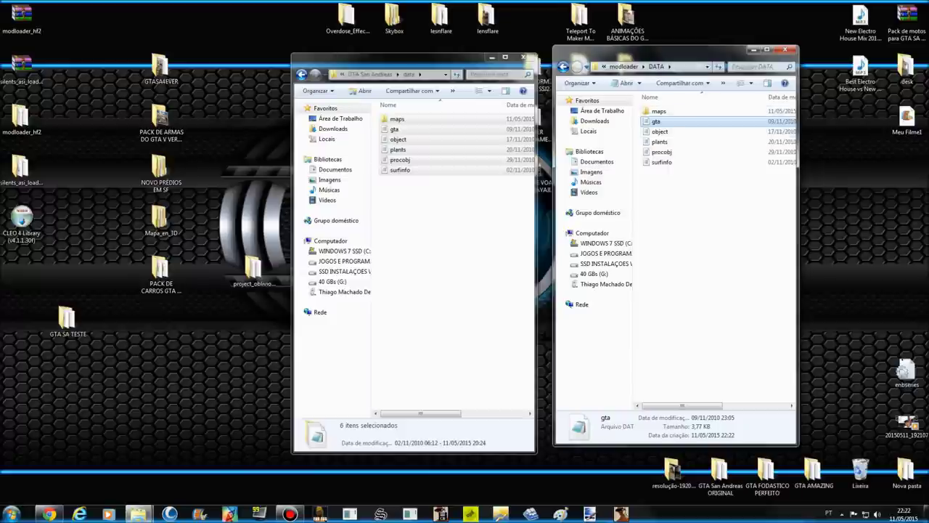
Step: Check the contents of the modloader DATA folder and of the models folder in the mod's GTA San Andreas folder
{"action": "key", "text": "BackSpace"}
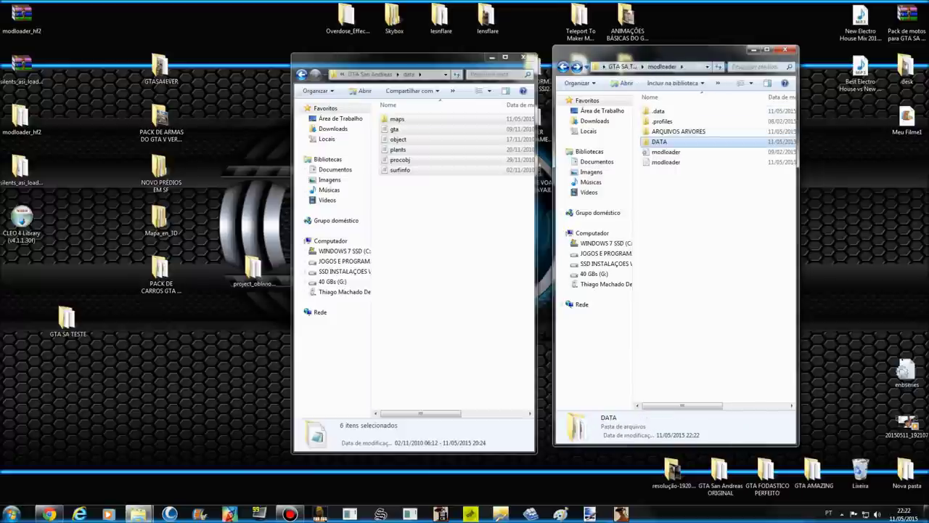
{"action": "left_click", "coordinate": [302, 74]}
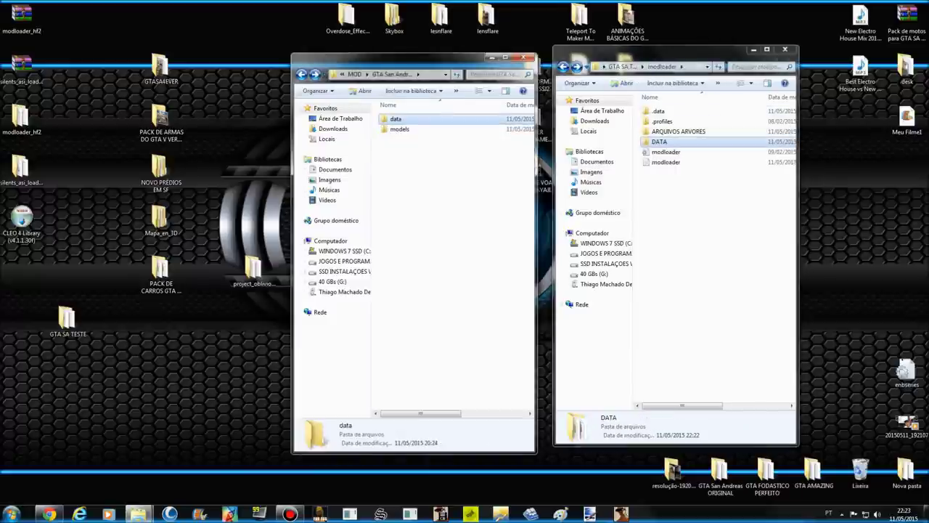
{"action": "double_click", "coordinate": [660, 142]}
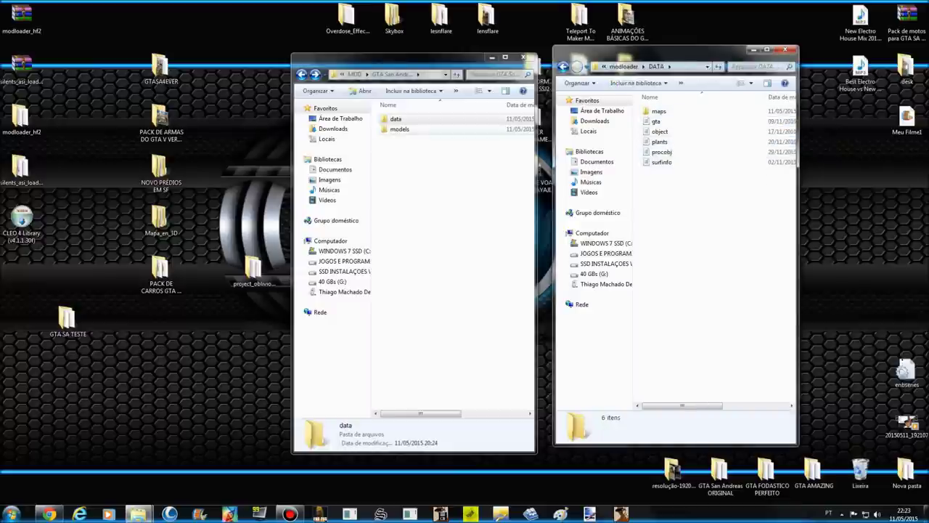
{"action": "double_click", "coordinate": [400, 130]}
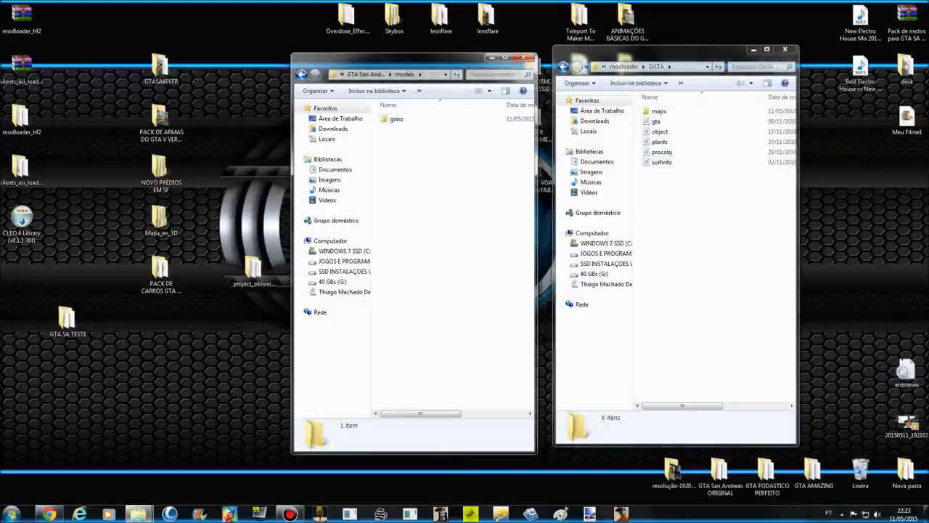
{"action": "key", "text": "BackSpace"}
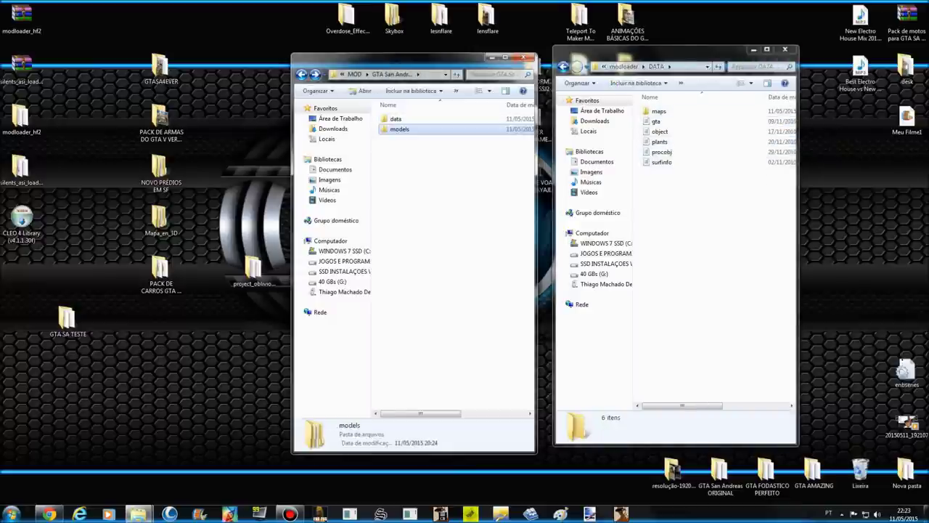
Step: Create a new folder named MODELS inside the modloader folder
{"action": "left_click", "coordinate": [563, 67]}
{"action": "right_click", "coordinate": [661, 214]}
{"action": "mouse_move", "coordinate": [726, 331]}
{"action": "left_click", "coordinate": [806, 331]}
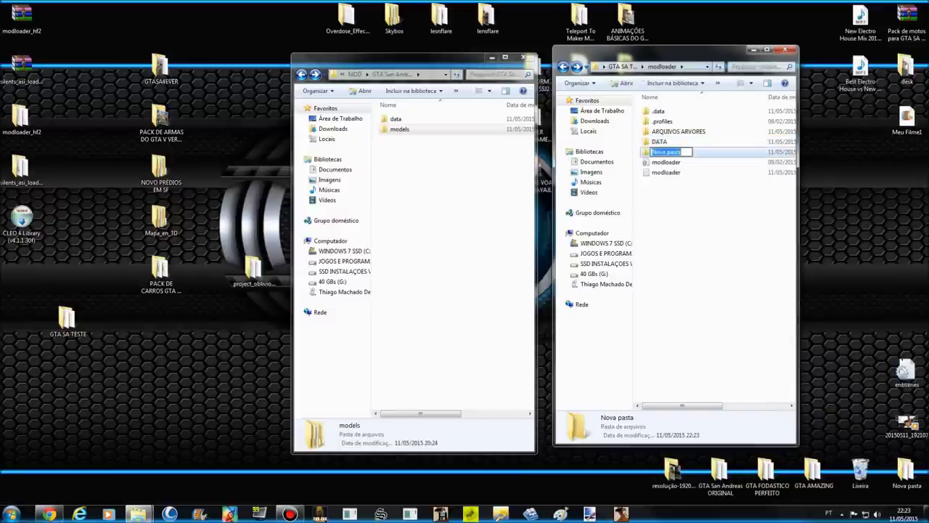
{"action": "type", "text": "MODELS"}
{"action": "key", "text": "Return"}
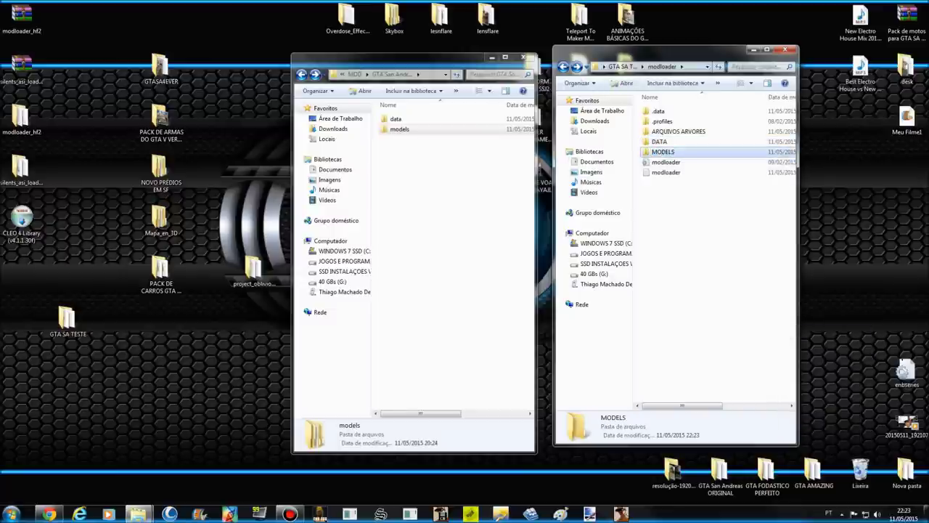
Step: Copy the grass folder from the mod's models folder into the modloader MODELS folder
{"action": "key", "text": "Return"}
{"action": "double_click", "coordinate": [400, 129]}
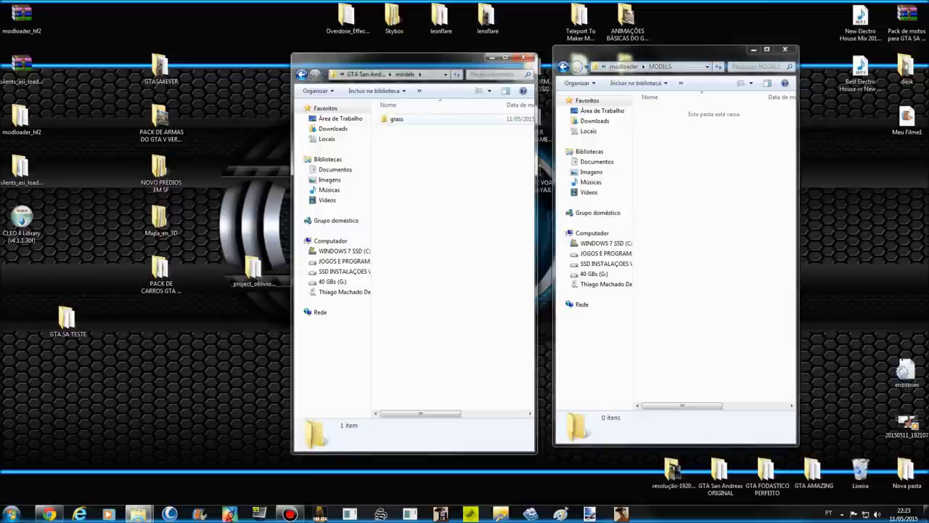
{"action": "right_click", "coordinate": [411, 120]}
{"action": "left_click", "coordinate": [438, 324]}
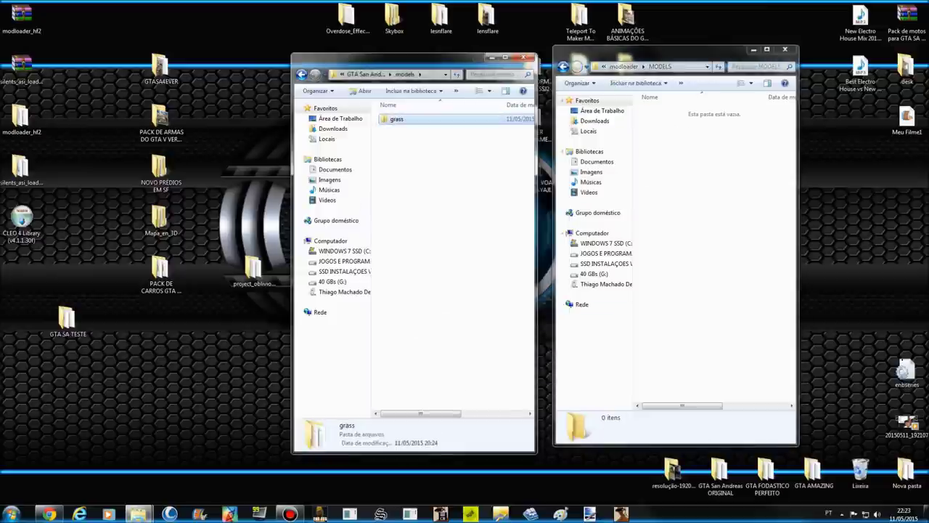
{"action": "right_click", "coordinate": [705, 182]}
{"action": "left_click", "coordinate": [728, 252]}
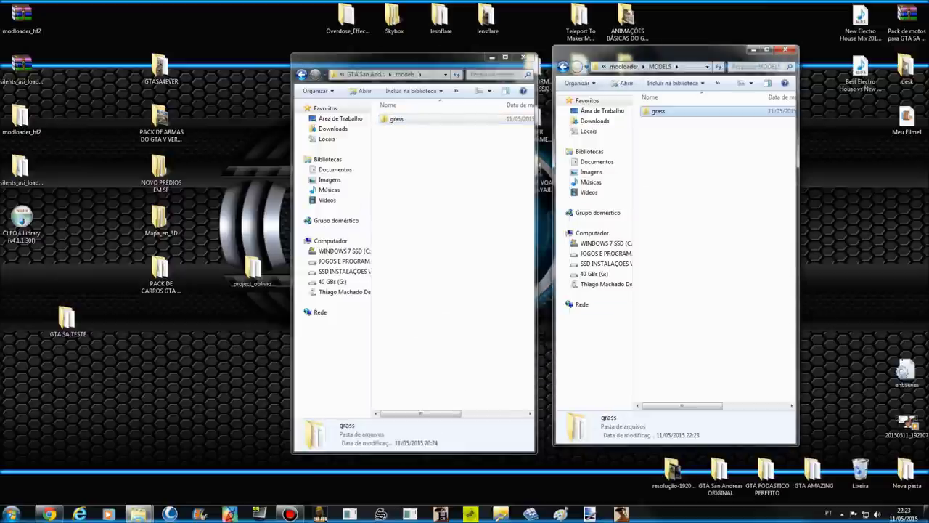
Step: Return to the MOD and modloader folders and review the files in ARQUIVOS ARVORES
{"action": "left_click", "coordinate": [301, 74]}
{"action": "left_click", "coordinate": [302, 74]}
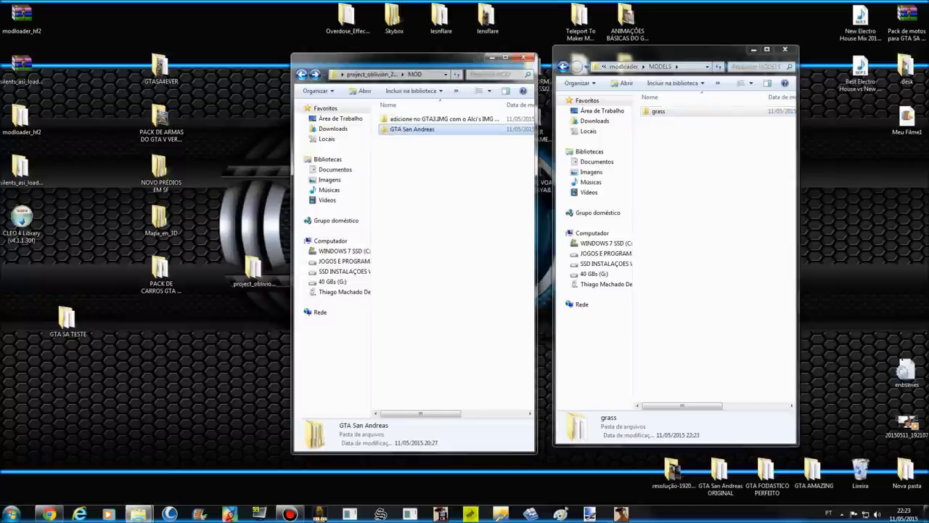
{"action": "left_click", "coordinate": [563, 67]}
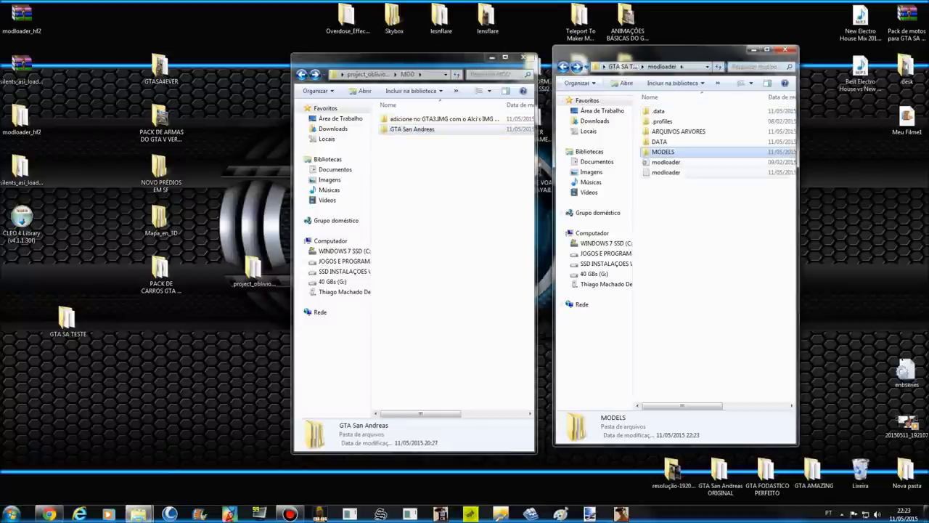
{"action": "left_click", "coordinate": [711, 226]}
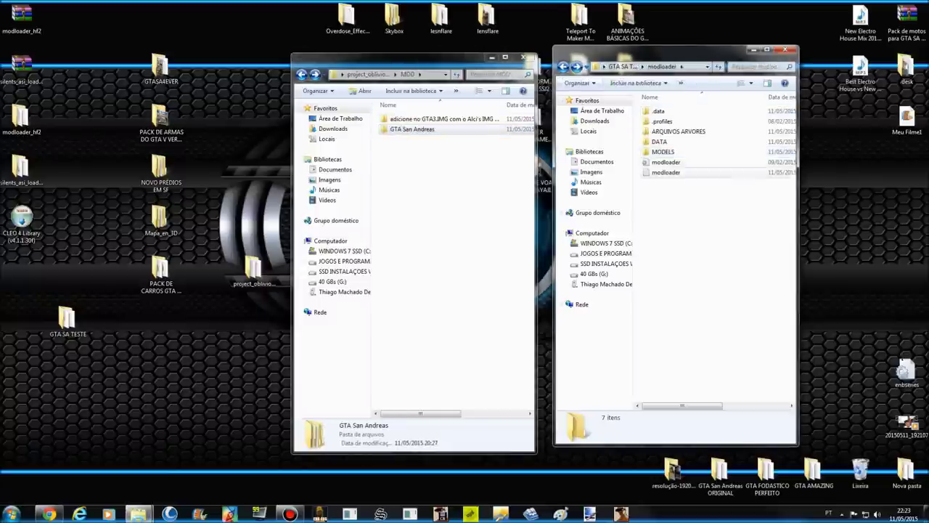
{"action": "double_click", "coordinate": [678, 132]}
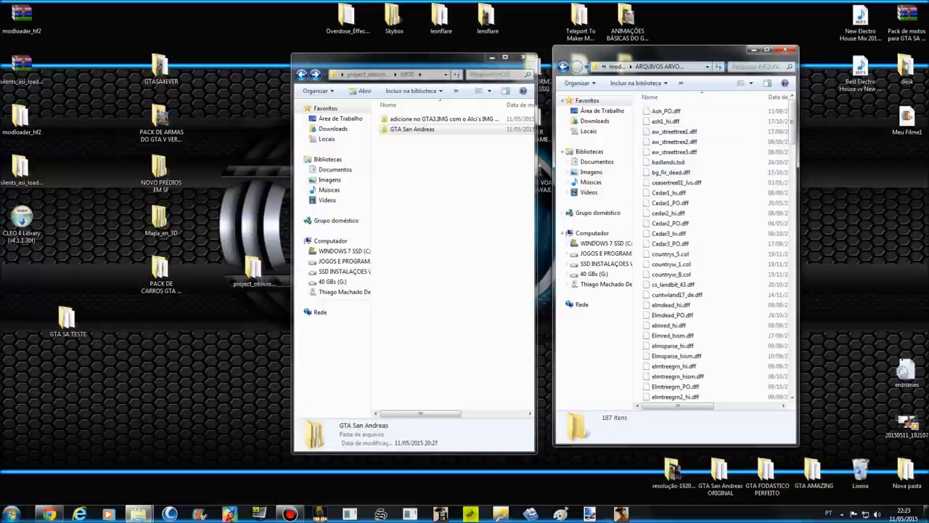
{"action": "left_click", "coordinate": [563, 67]}
Step: Review the maps subfolder and the gta file inside the modloader DATA folder
{"action": "double_click", "coordinate": [668, 141]}
{"action": "double_click", "coordinate": [661, 111]}
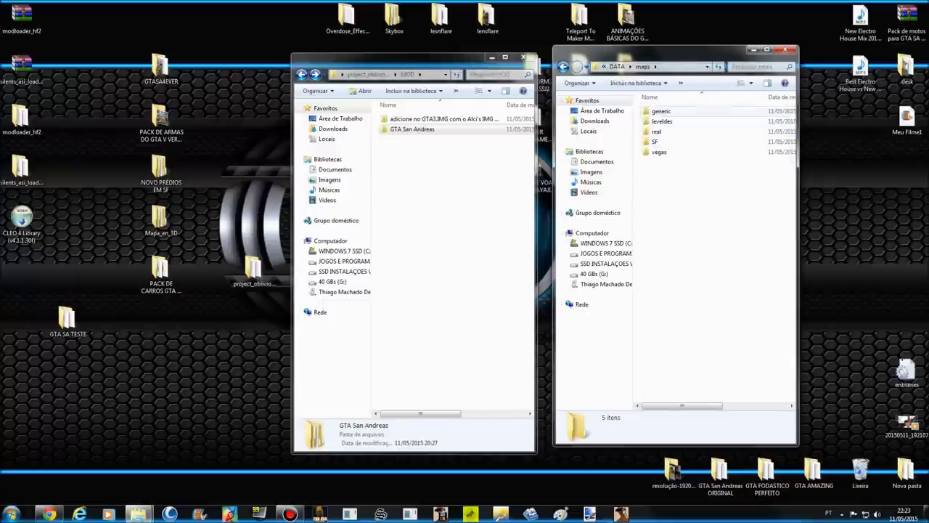
{"action": "key", "text": "BackSpace"}
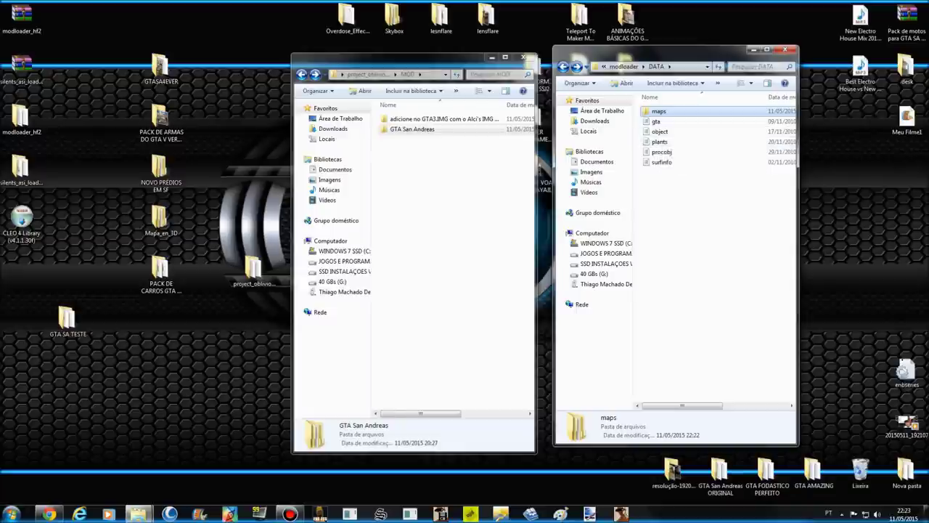
{"action": "key", "text": "Down"}
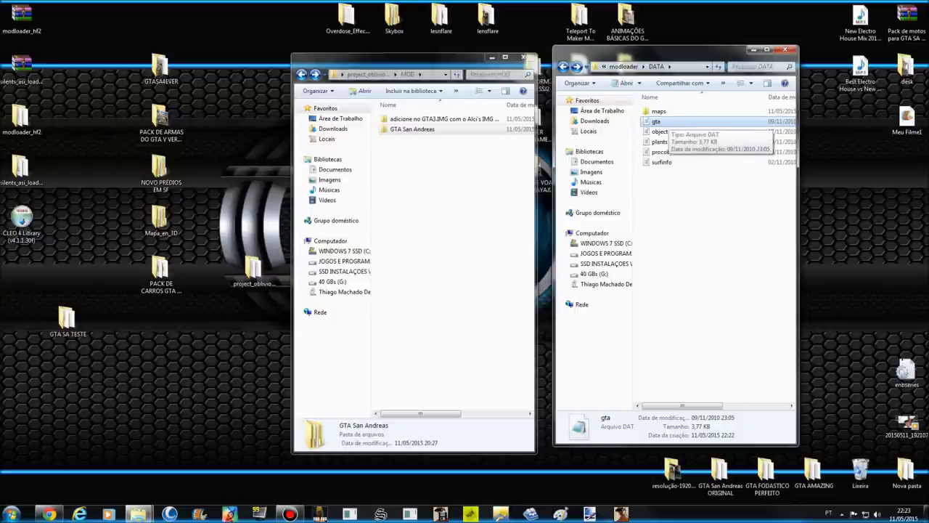
{"action": "left_click", "coordinate": [564, 67]}
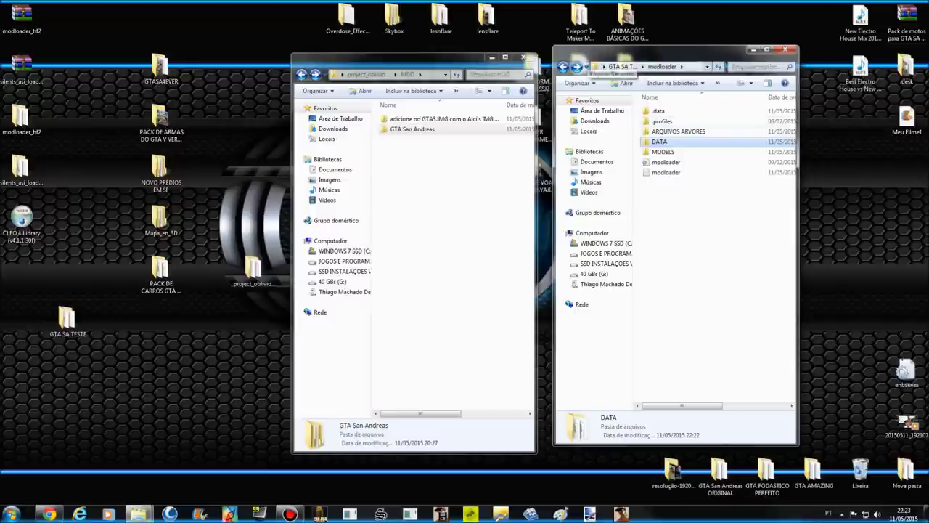
Step: Review the grass model files inside the modloader MODELS folder and return to the modloader folder
{"action": "key", "text": "Down"}
{"action": "key", "text": "Return"}
{"action": "key", "text": "Down"}
{"action": "key", "text": "Return"}
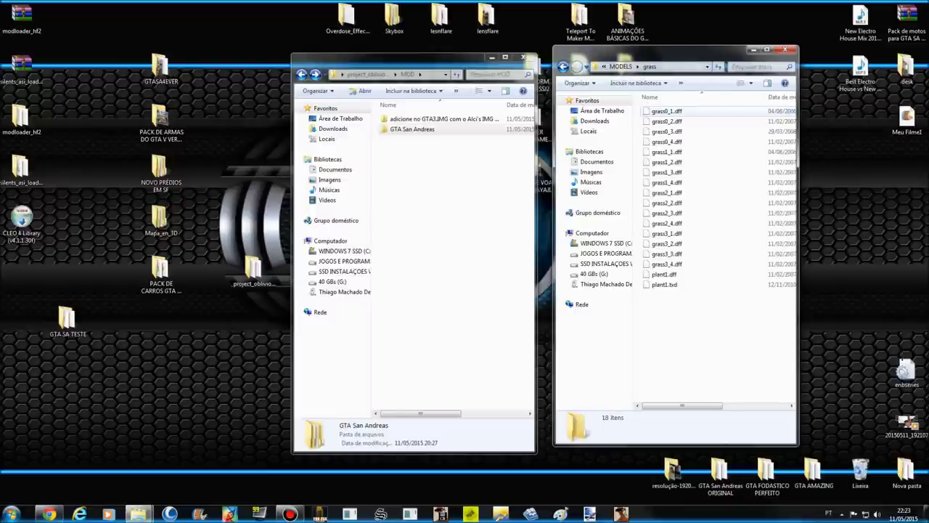
{"action": "key", "text": "BackSpace"}
{"action": "key", "text": "BackSpace"}
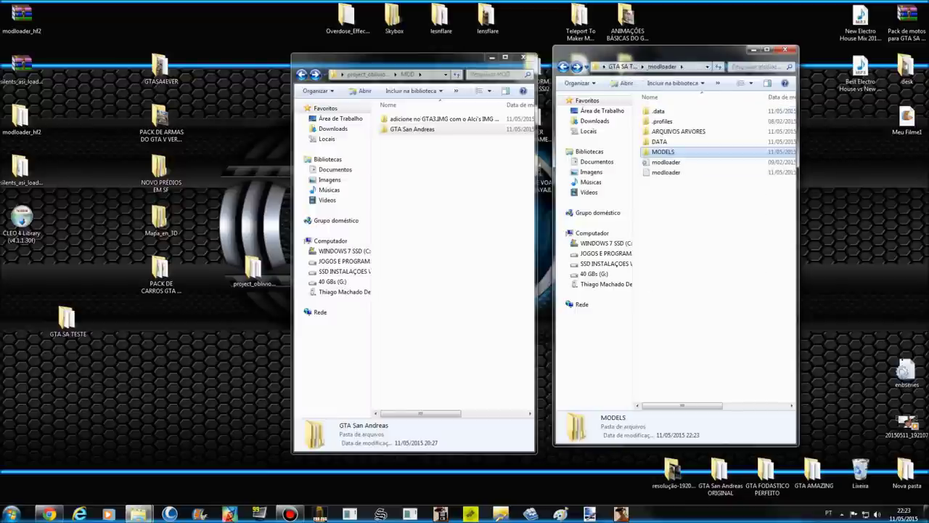
Step: Launch GTA San Andreas from the GTA SA TESTE folder
{"action": "left_click", "coordinate": [563, 66]}
{"action": "left_click", "coordinate": [660, 264]}
{"action": "key", "text": "Return"}
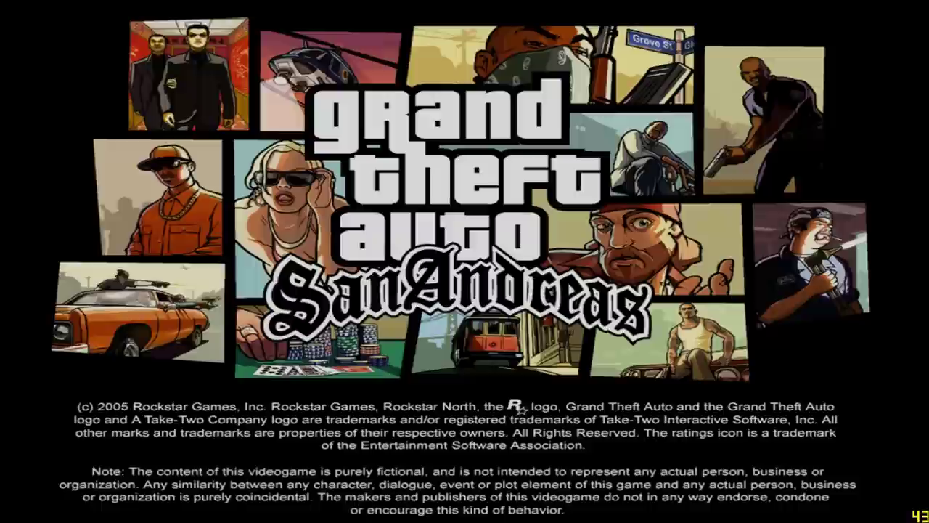
Step: Load the saved game TRUQUES NO DESERTO dated 07 MAI 2015
{"action": "key", "text": "Return"}
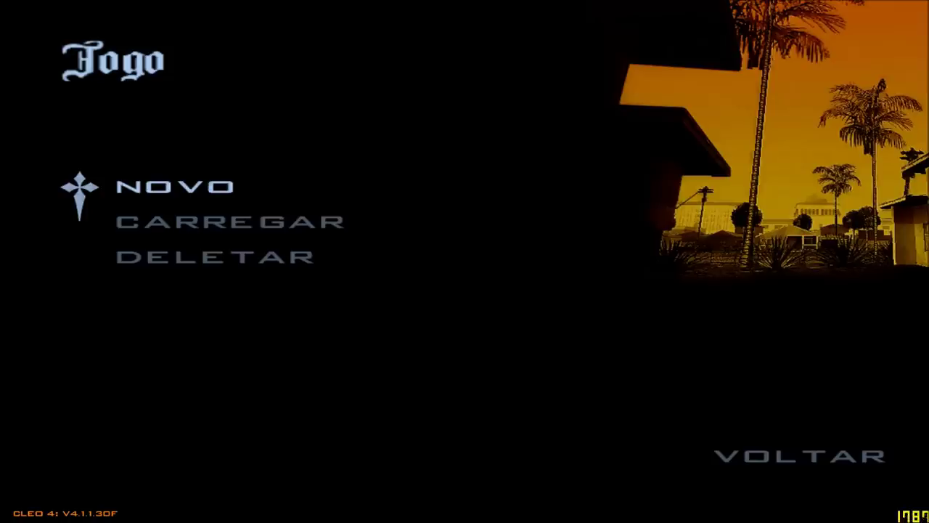
{"action": "key", "text": "Down"}
{"action": "key", "text": "Return"}
{"action": "key", "text": "Escape"}
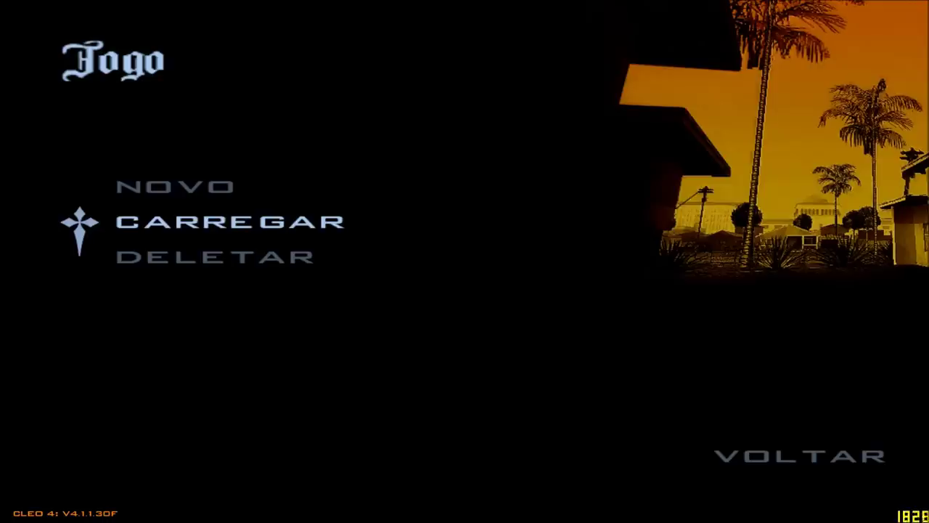
{"action": "key", "text": "Return"}
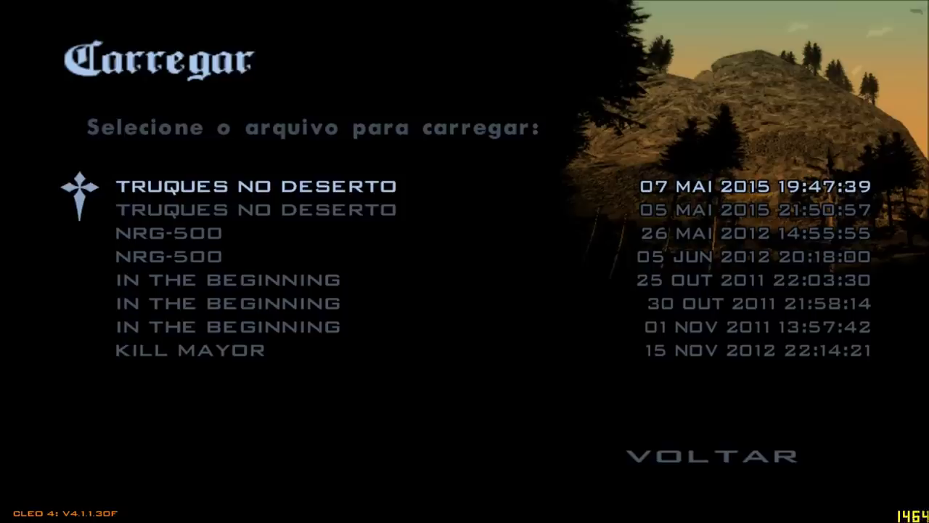
{"action": "key", "text": "Return"}
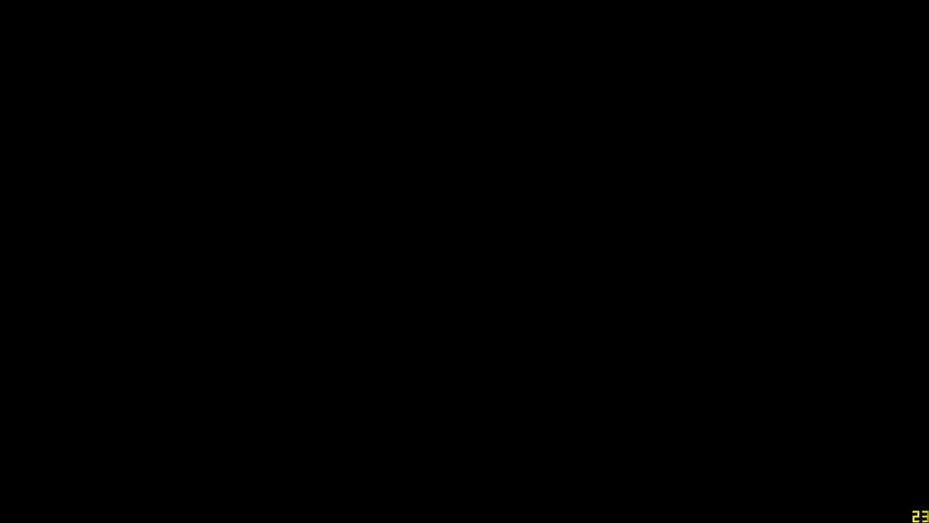
{"action": "key", "text": "w"}
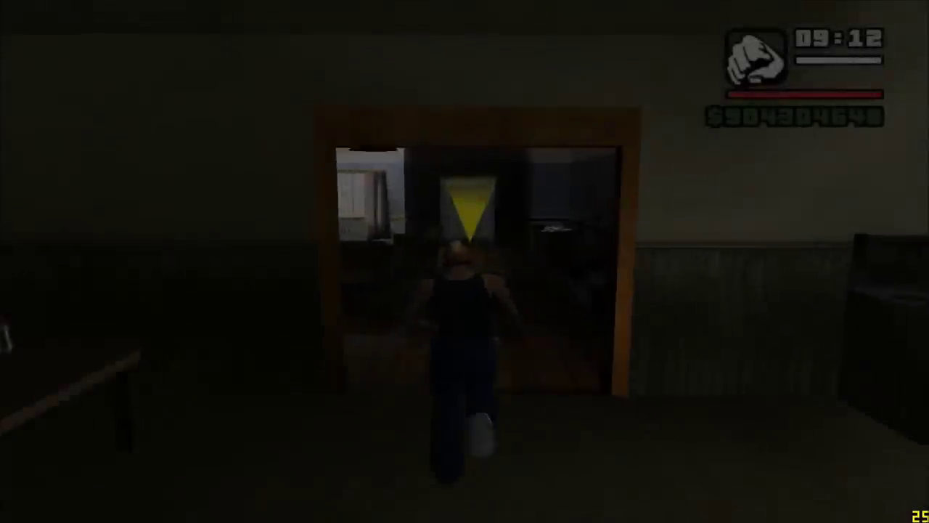
{"action": "key", "text": "w"}
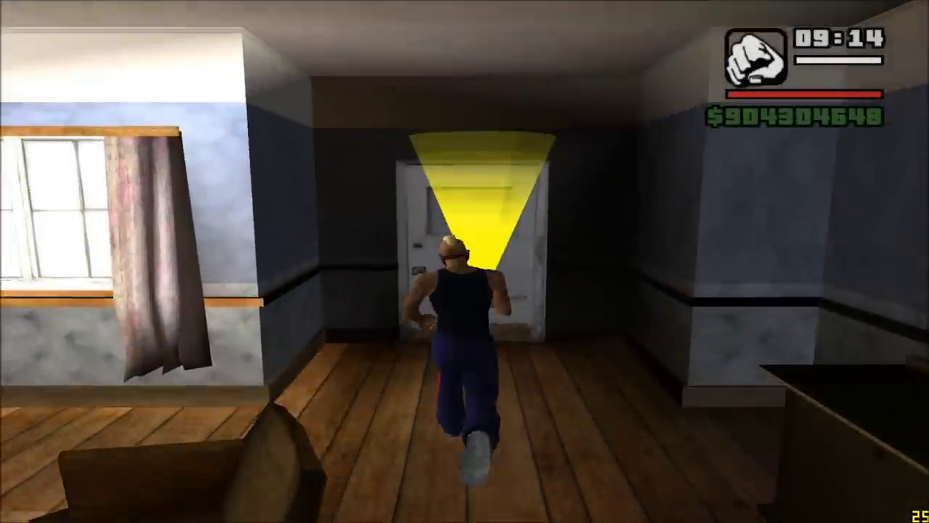
{"action": "key", "text": "w"}
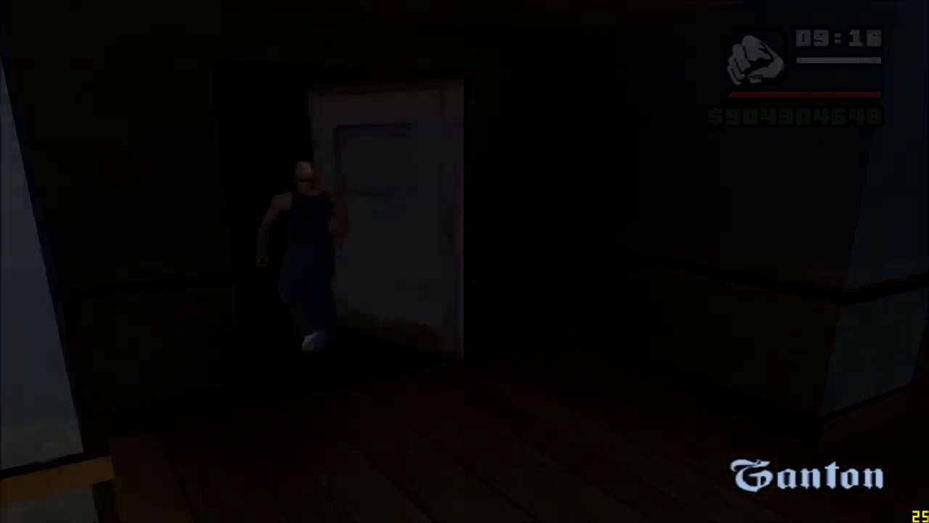
{"action": "key", "text": "w"}
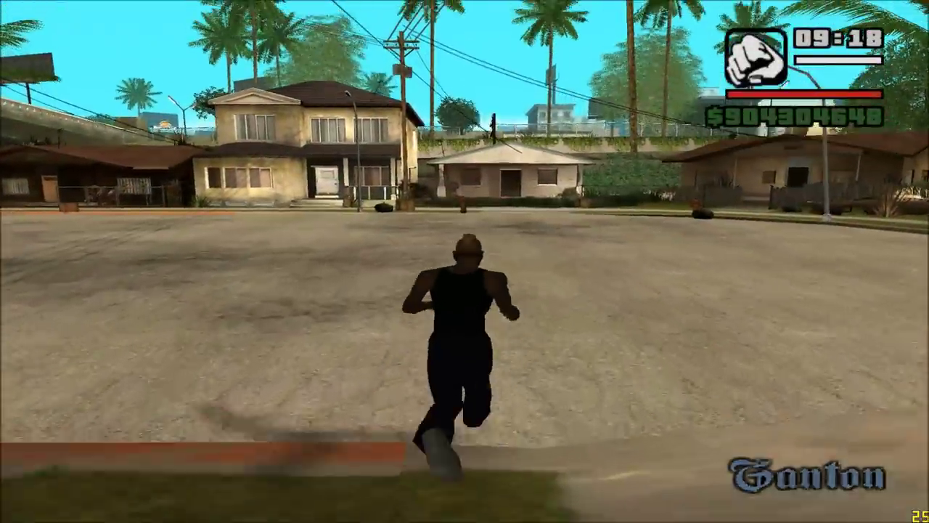
{"action": "key", "text": "w"}
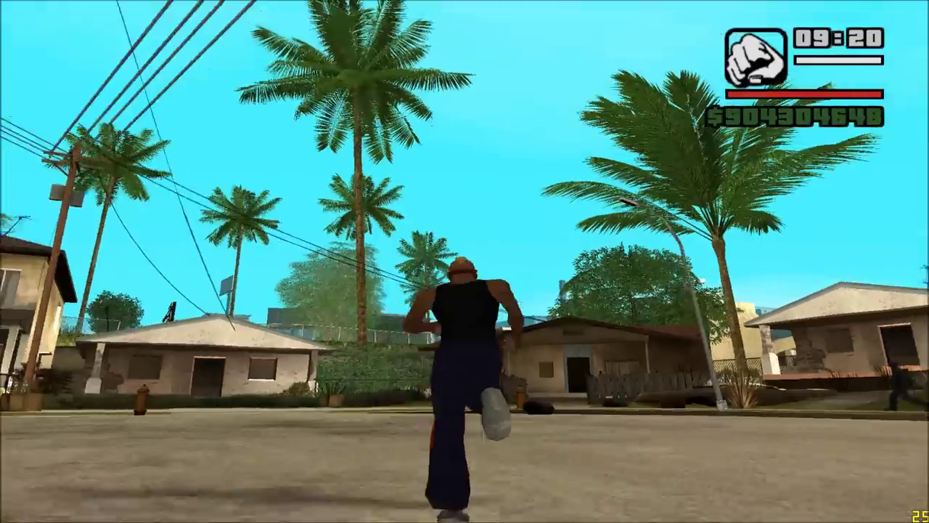
{"action": "key", "text": "w"}
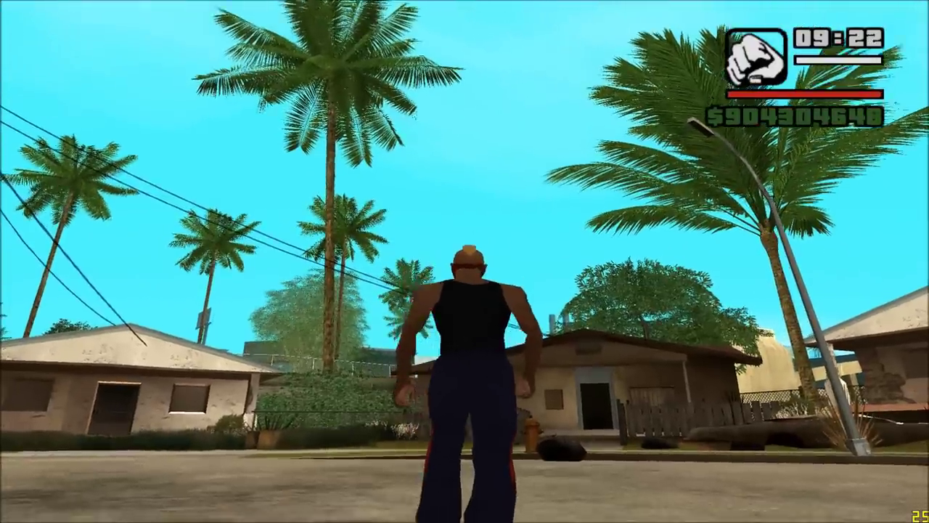
{"action": "key", "text": "w"}
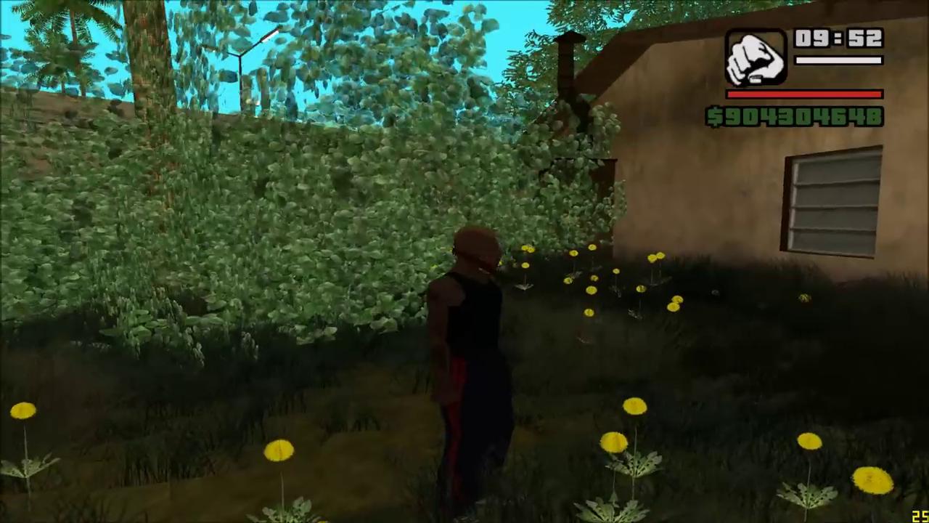
{"action": "key", "text": "w"}
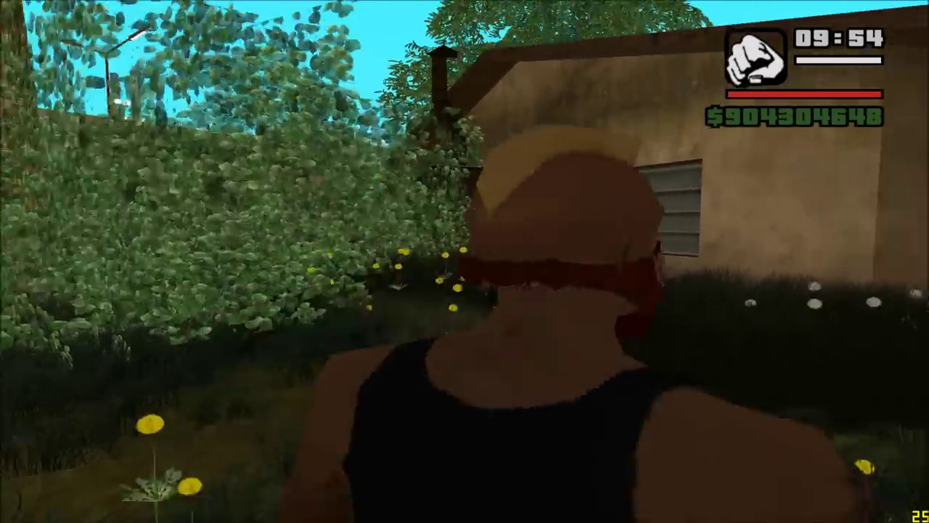
Step: Run through the yard behind the house to examine the new tall grass, flowers and hedge
{"action": "key", "text": "w"}
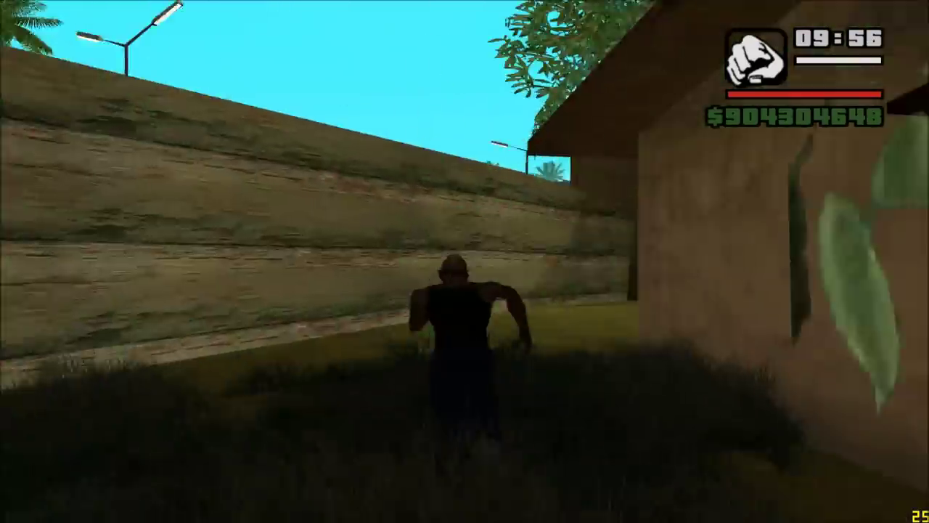
{"action": "key", "text": "s"}
{"action": "key", "text": "w"}
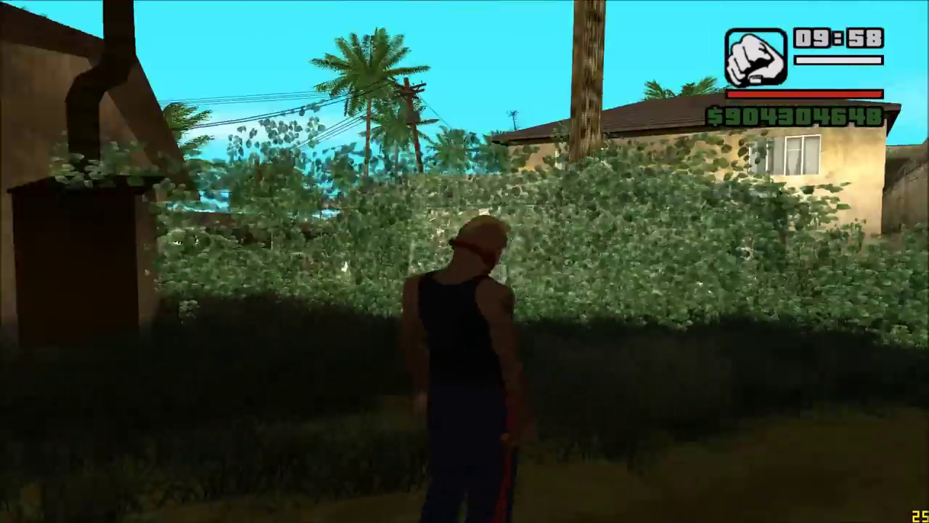
Step: Lower the visual FX quality in the advanced video settings and return to the game
{"action": "key", "text": "Escape"}
{"action": "key", "text": "Up"}
{"action": "key", "text": "Up"}
{"action": "key", "text": "Return"}
{"action": "key", "text": "Escape"}
{"action": "key", "text": "Return"}
{"action": "key", "text": "Up"}
{"action": "key", "text": "Up"}
{"action": "key", "text": "Up"}
{"action": "key", "text": "Up"}
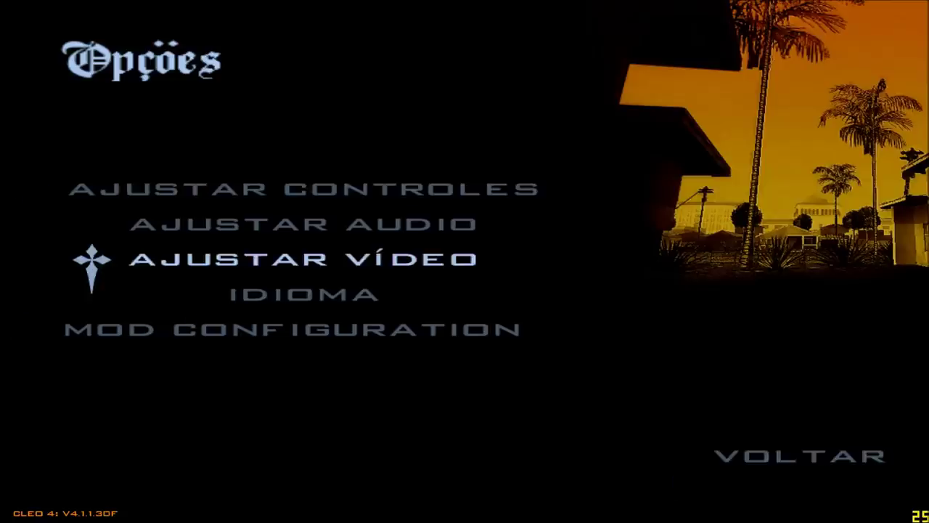
{"action": "key", "text": "Return"}
{"action": "key", "text": "Up"}
{"action": "key", "text": "Up"}
{"action": "key", "text": "Up"}
{"action": "key", "text": "Return"}
{"action": "key", "text": "Down"}
{"action": "key", "text": "Down"}
{"action": "key", "text": "Down"}
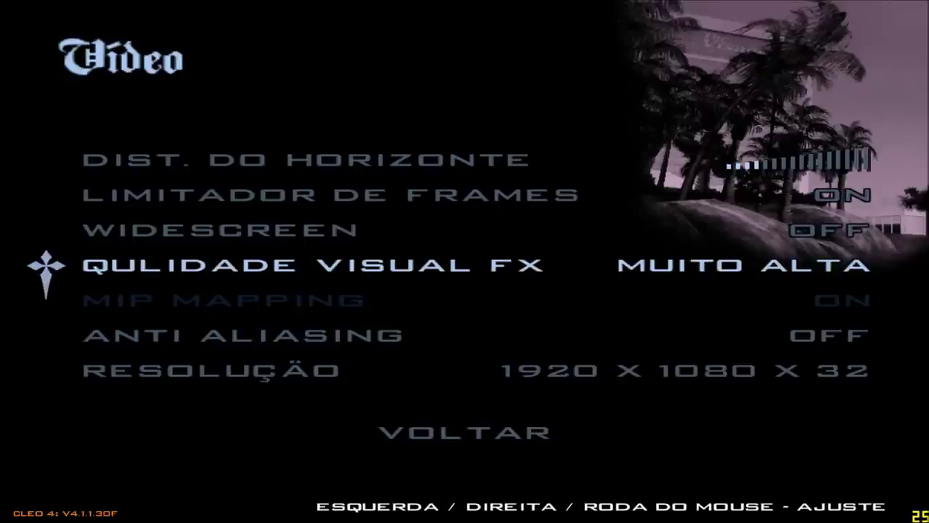
{"action": "key", "text": "Right"}
{"action": "key", "text": "Escape"}
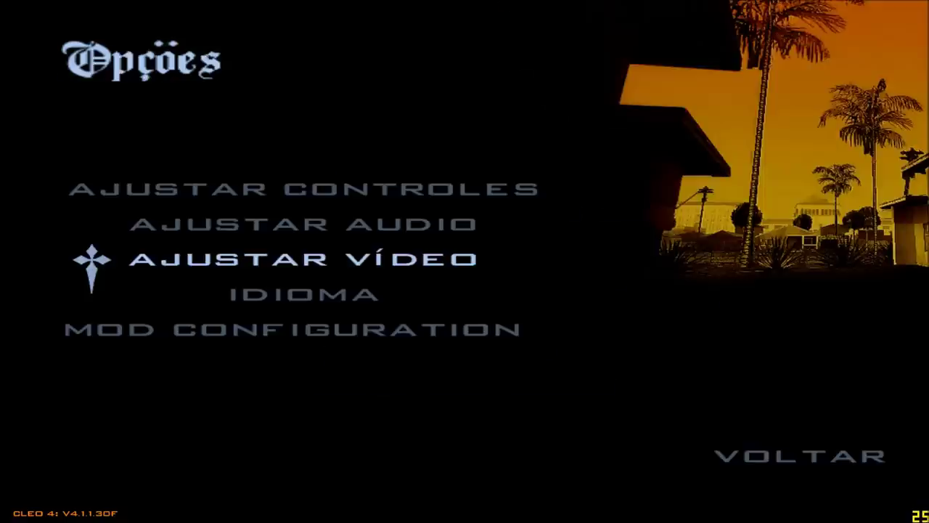
{"action": "key", "text": "Escape"}
{"action": "key", "text": "Escape"}
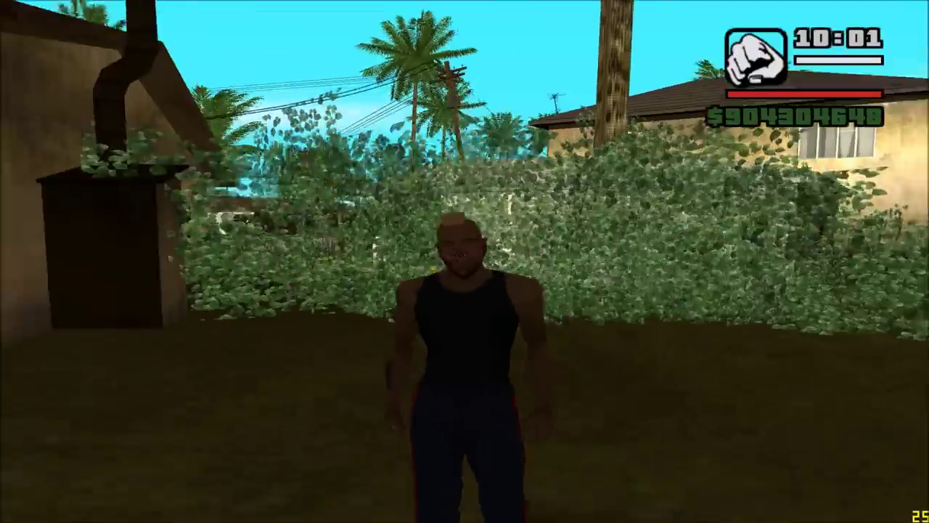
Step: Walk around the yard behind the house to examine the vegetation at the lowered visual FX quality
{"action": "key", "text": "w"}
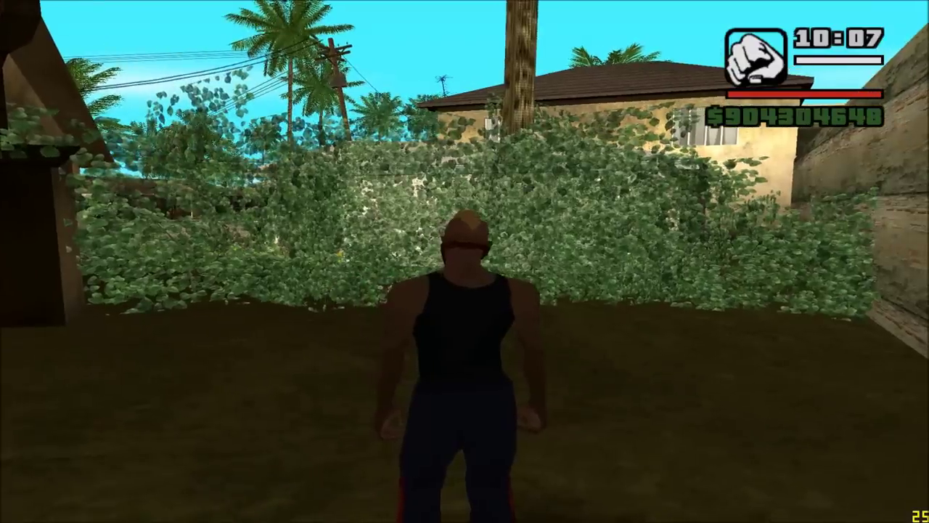
{"action": "key", "text": "w"}
{"action": "key", "text": "w"}
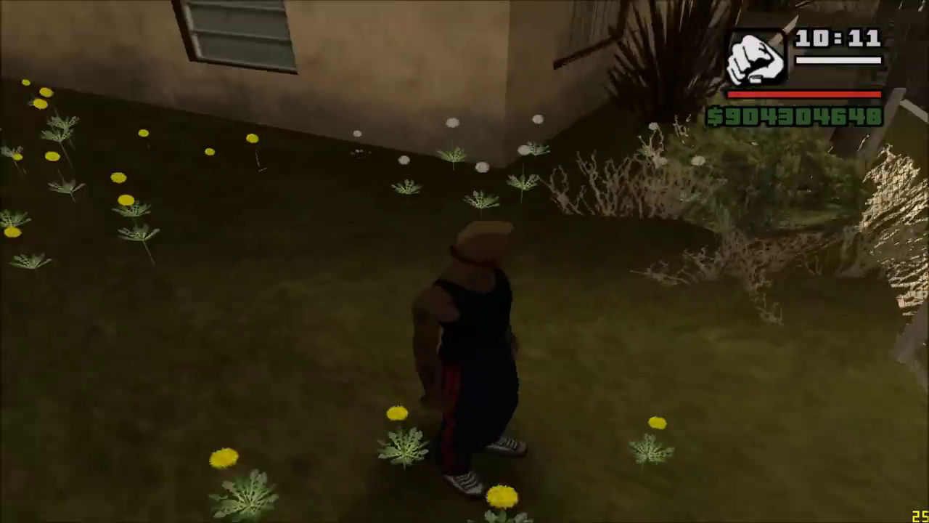
{"action": "key", "text": "a"}
{"action": "key", "text": "w"}
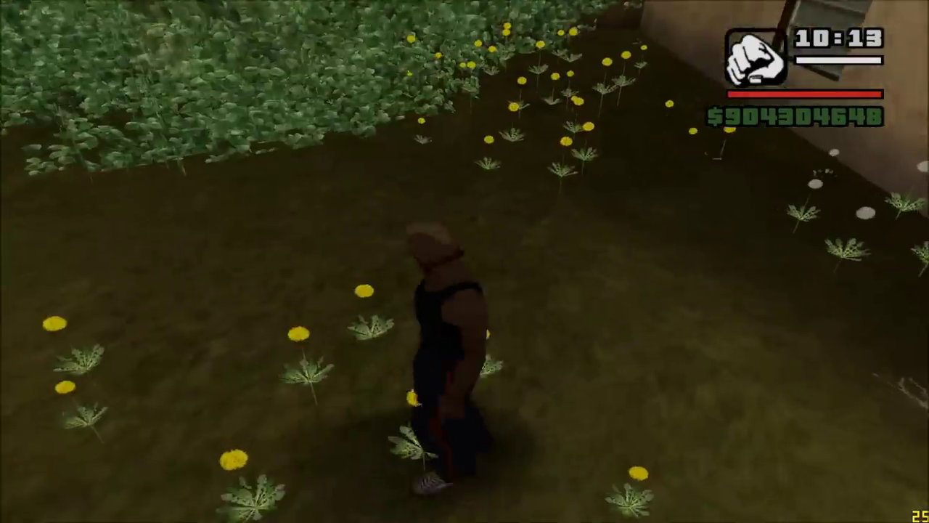
{"action": "key", "text": "w"}
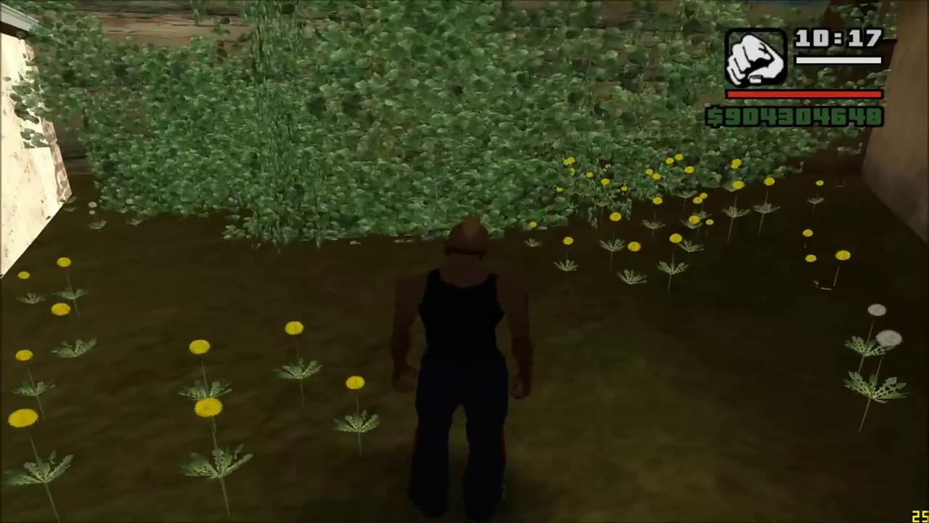
Step: Set the visual FX quality to MUITO ALTA in the advanced video settings and return to the game
{"action": "key", "text": "Escape"}
{"action": "key", "text": "Up"}
{"action": "key", "text": "Up"}
{"action": "key", "text": "Return"}
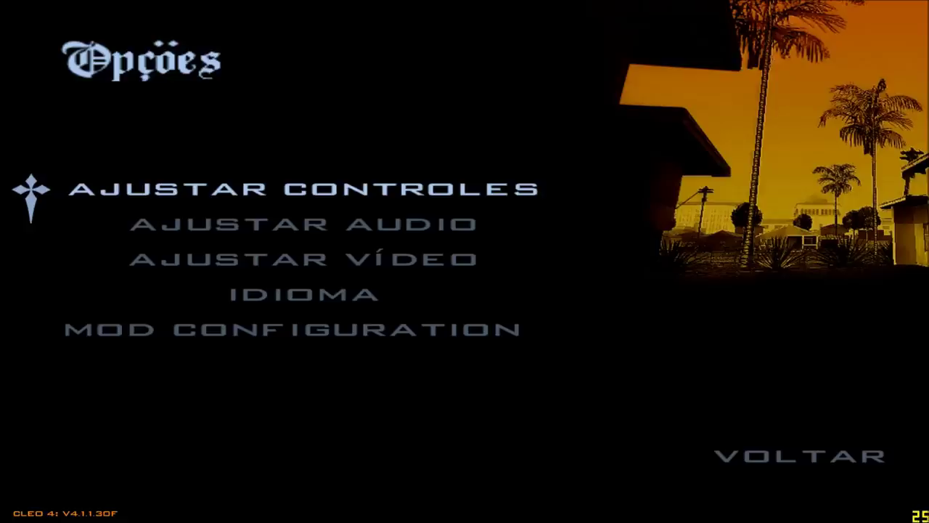
{"action": "key", "text": "Up"}
{"action": "key", "text": "Up"}
{"action": "key", "text": "Up"}
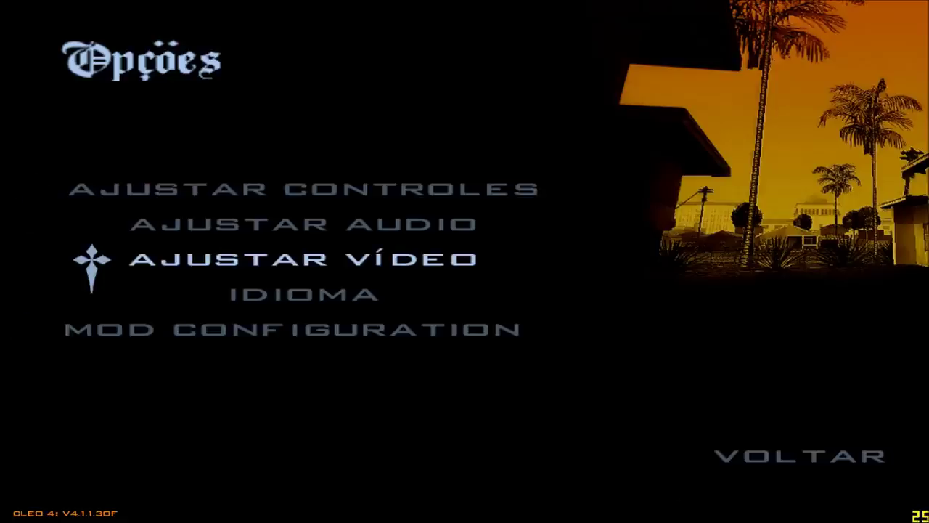
{"action": "key", "text": "Return"}
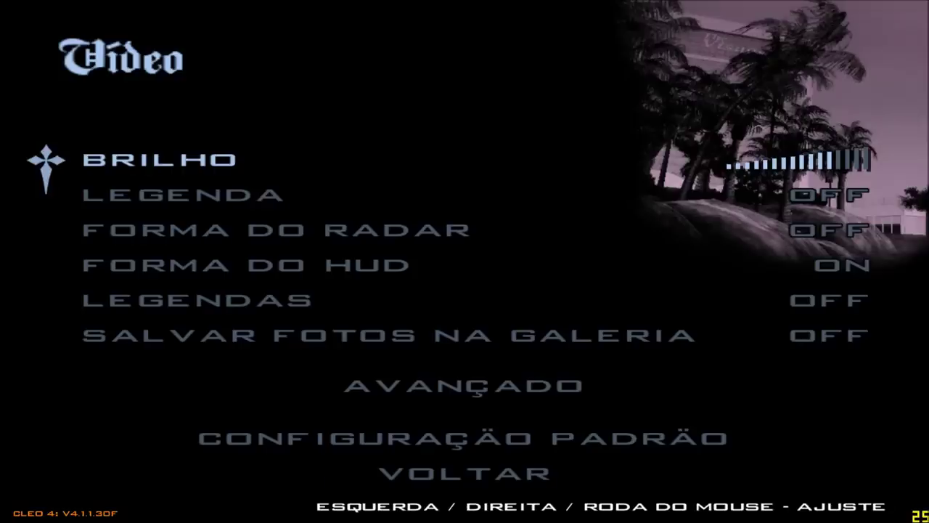
{"action": "key", "text": "Up"}
{"action": "key", "text": "Up"}
{"action": "key", "text": "Up"}
{"action": "key", "text": "Return"}
{"action": "key", "text": "Up"}
{"action": "key", "text": "Up"}
{"action": "key", "text": "Up"}
{"action": "key", "text": "Up"}
{"action": "key", "text": "Right"}
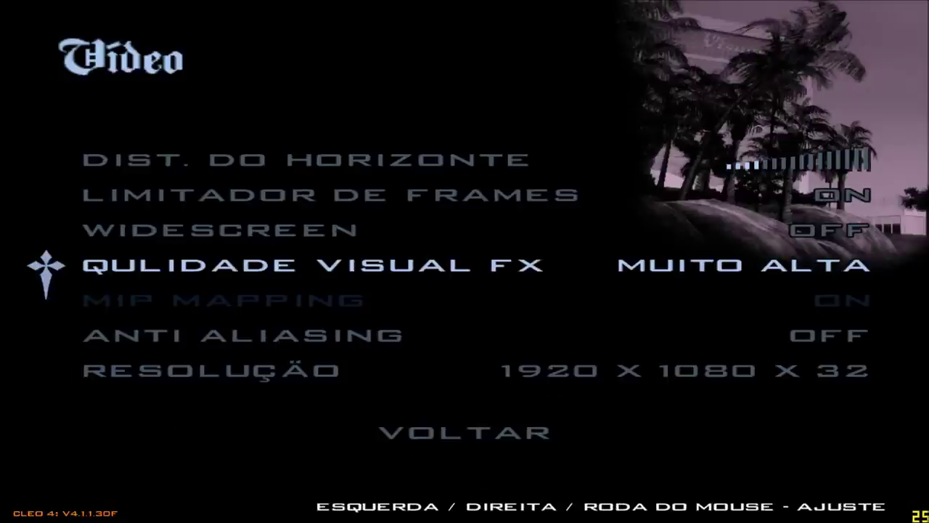
{"action": "key", "text": "Escape"}
{"action": "key", "text": "Escape"}
{"action": "key", "text": "Escape"}
{"action": "key", "text": "Escape"}
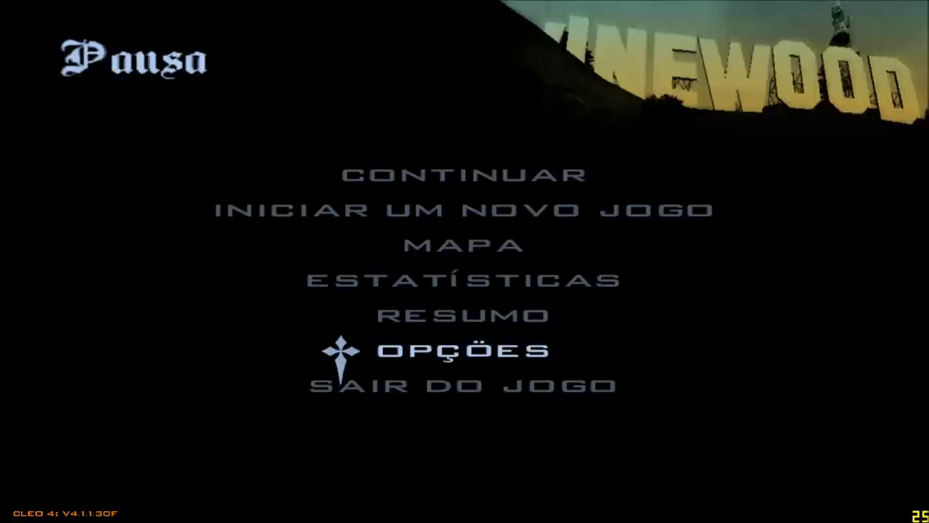
Step: Walk around the backyard to examine the grass, flowers and hedge at MUITO ALTA visual quality
{"action": "key", "text": "w"}
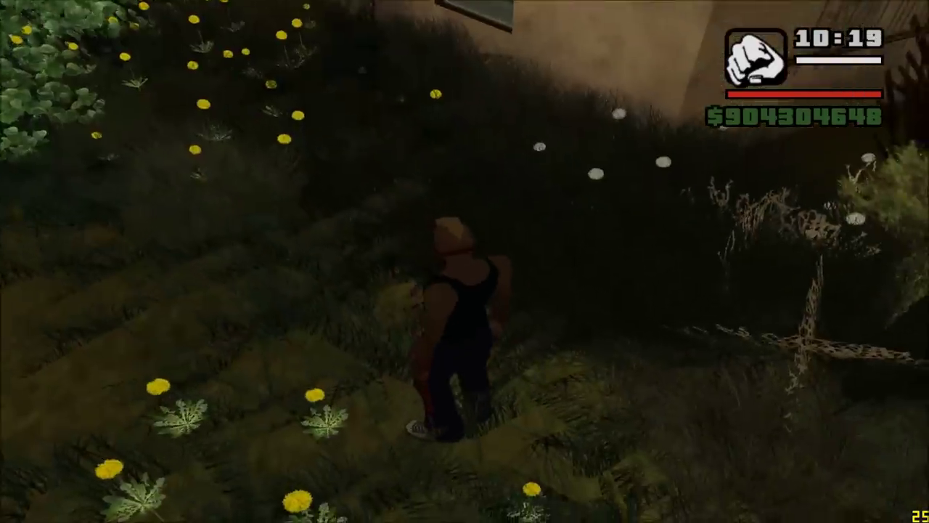
{"action": "key", "text": "w"}
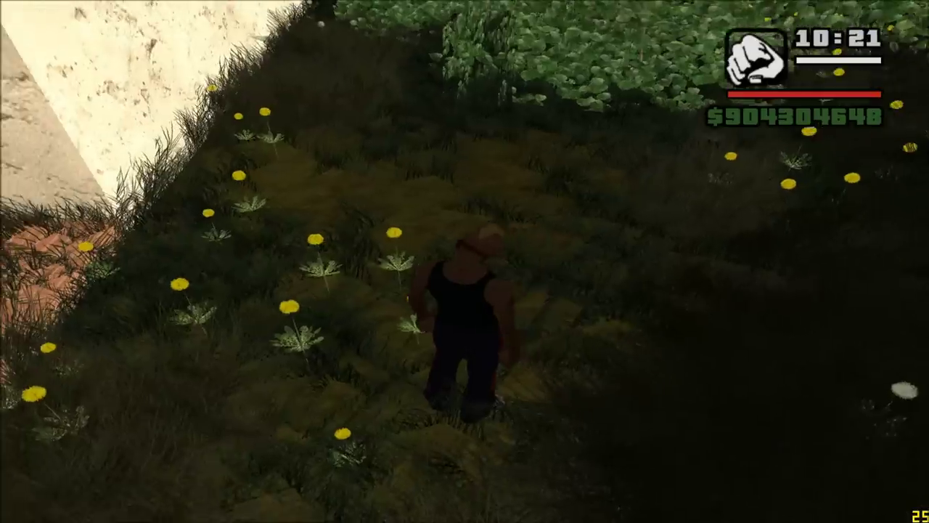
{"action": "key", "text": "w"}
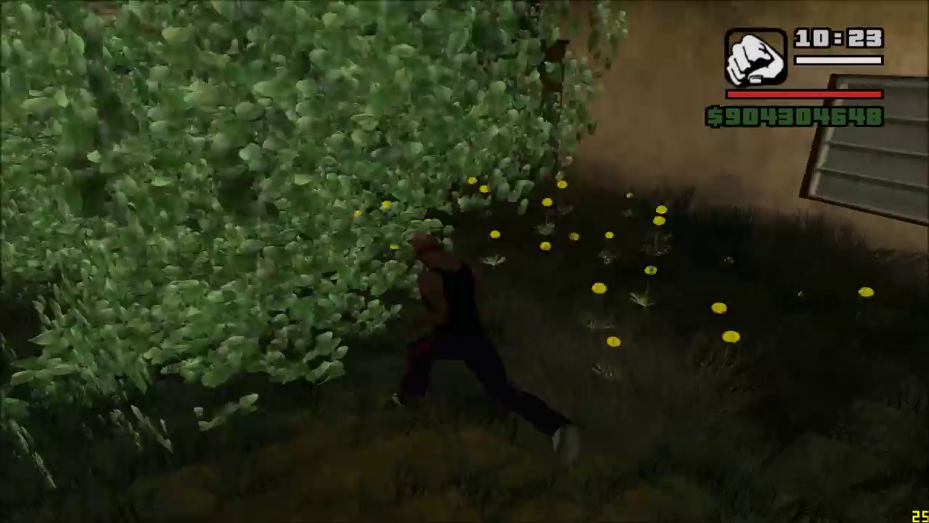
{"action": "key", "text": "w"}
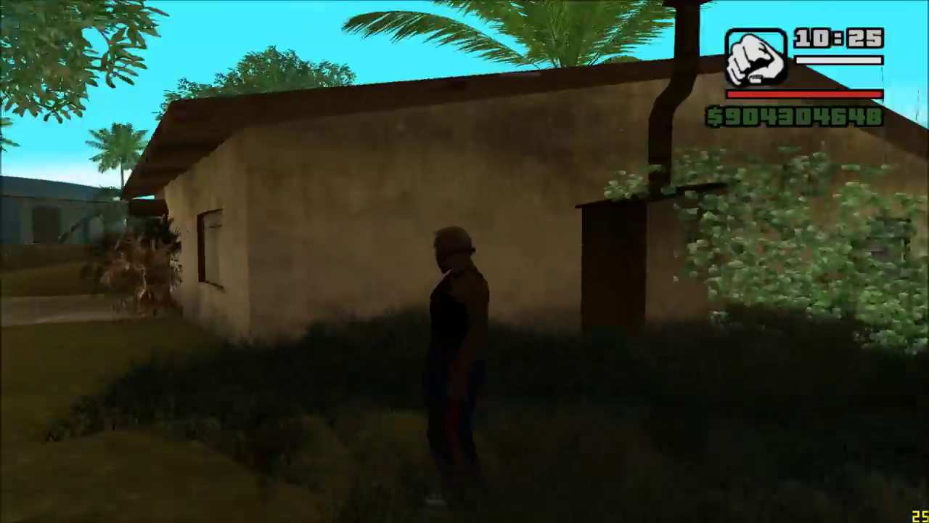
{"action": "key", "text": "w"}
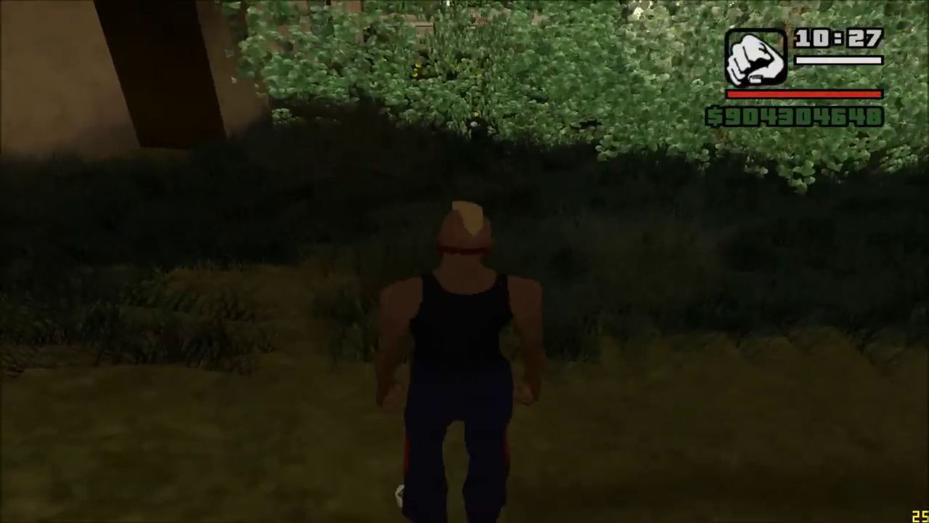
Step: Go to the sidewalk in front of the houses to examine the grass in their front yards
{"action": "key", "text": "w"}
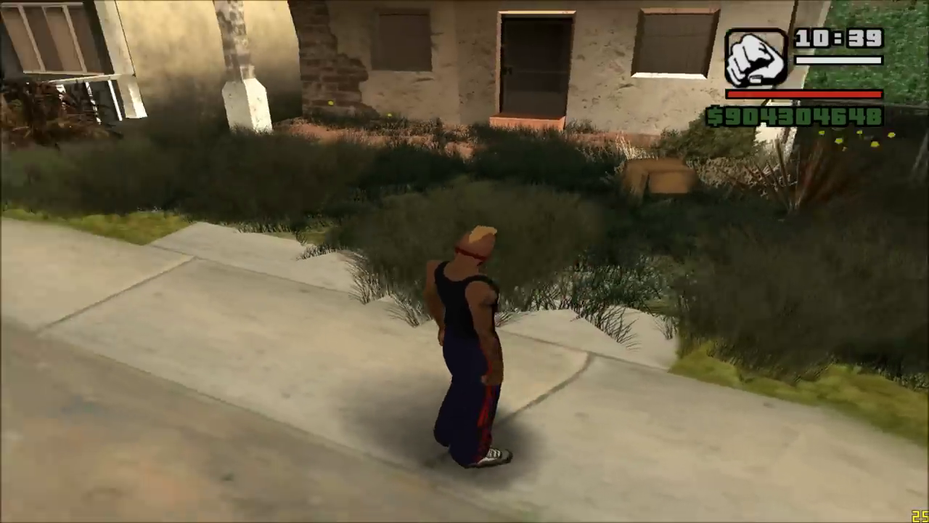
{"action": "key", "text": "w"}
{"action": "key", "text": "w"}
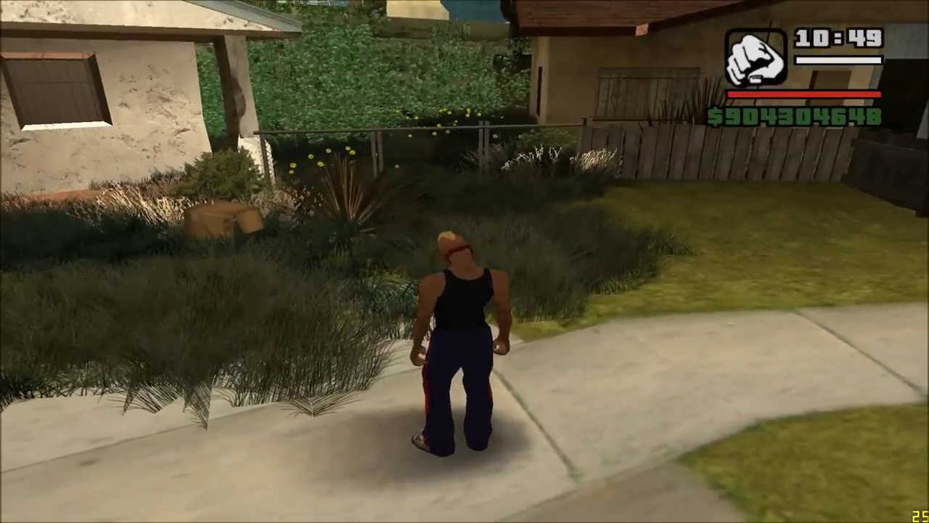
Step: Check the advanced video settings again and return to the game
{"action": "key", "text": "Escape"}
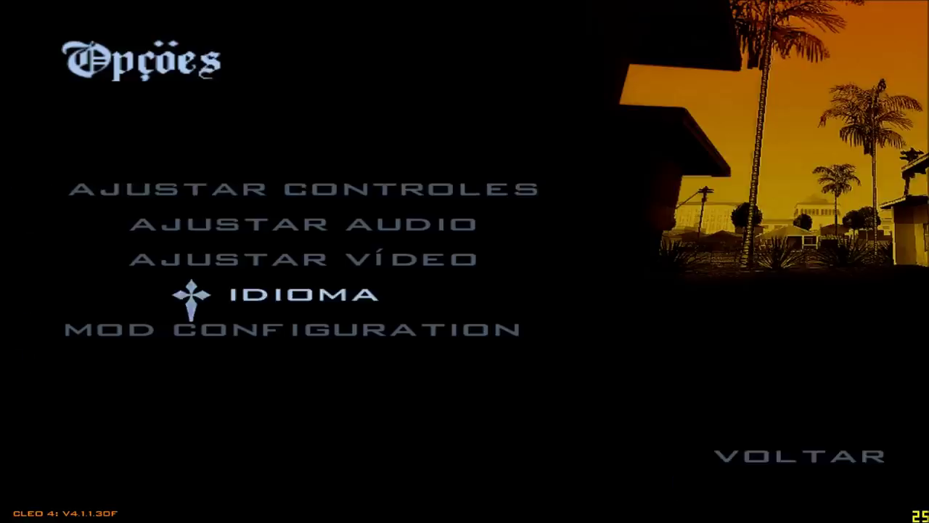
{"action": "key", "text": "Up"}
{"action": "key", "text": "Up"}
{"action": "key", "text": "Return"}
{"action": "key", "text": "Up"}
{"action": "key", "text": "Up"}
{"action": "key", "text": "Up"}
{"action": "key", "text": "Return"}
{"action": "key", "text": "Up"}
{"action": "key", "text": "Up"}
{"action": "key", "text": "Up"}
{"action": "key", "text": "Escape"}
{"action": "key", "text": "Escape"}
{"action": "key", "text": "Escape"}
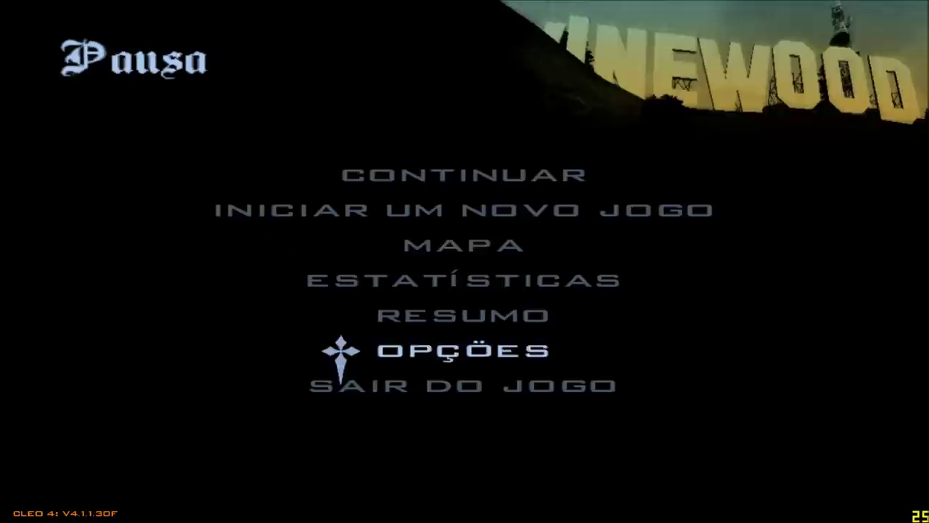
{"action": "key", "text": "Return"}
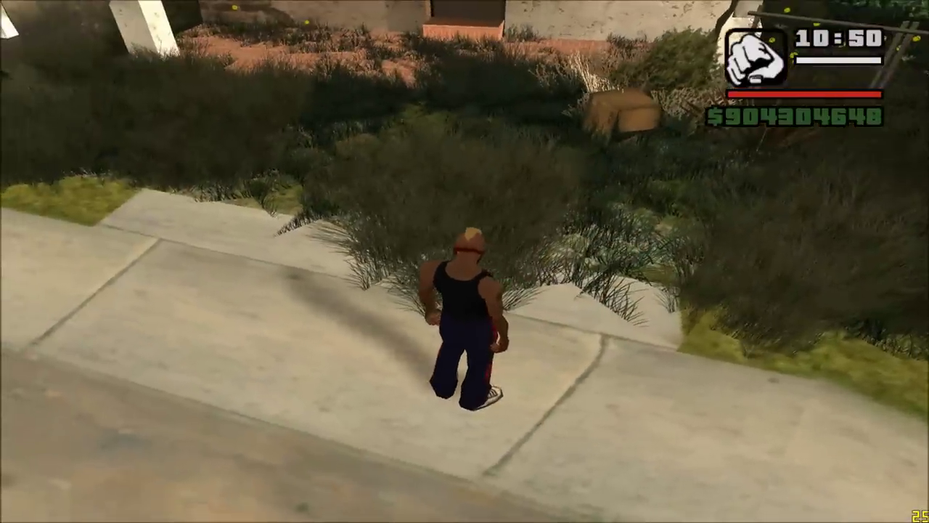
Step: Walk along the sidewalk to inspect the grass clumps at the edge of the front yard
{"action": "key", "text": "s"}
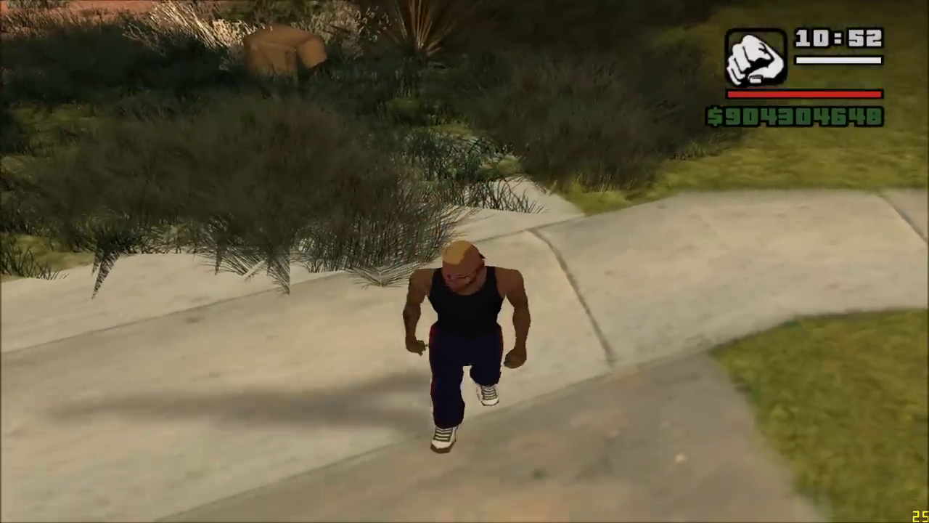
{"action": "key", "text": "a"}
{"action": "key", "text": "w"}
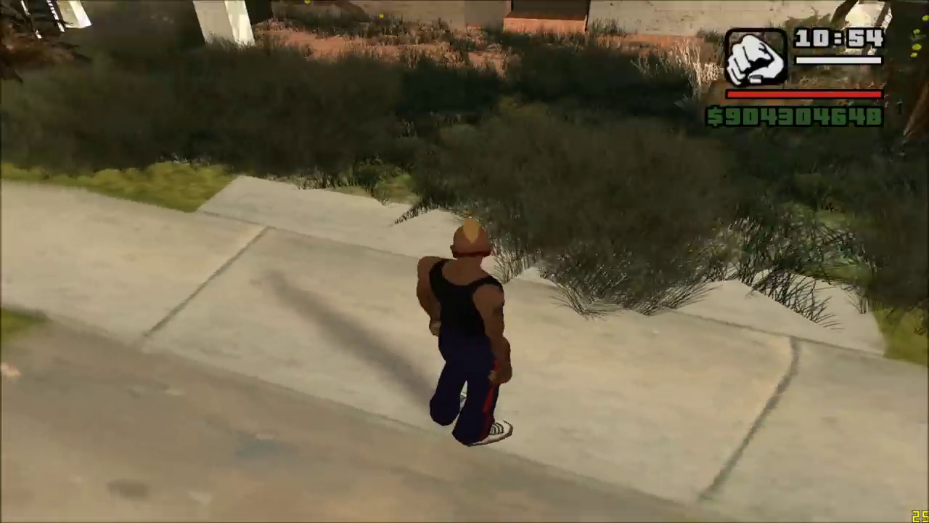
Step: Pause the game and open the Mod Configuration page in the game options
{"action": "key", "text": "Escape"}
{"action": "key", "text": "Down"}
{"action": "key", "text": "Down"}
{"action": "key", "text": "Down"}
{"action": "key", "text": "Down"}
{"action": "key", "text": "Down"}
{"action": "key", "text": "Return"}
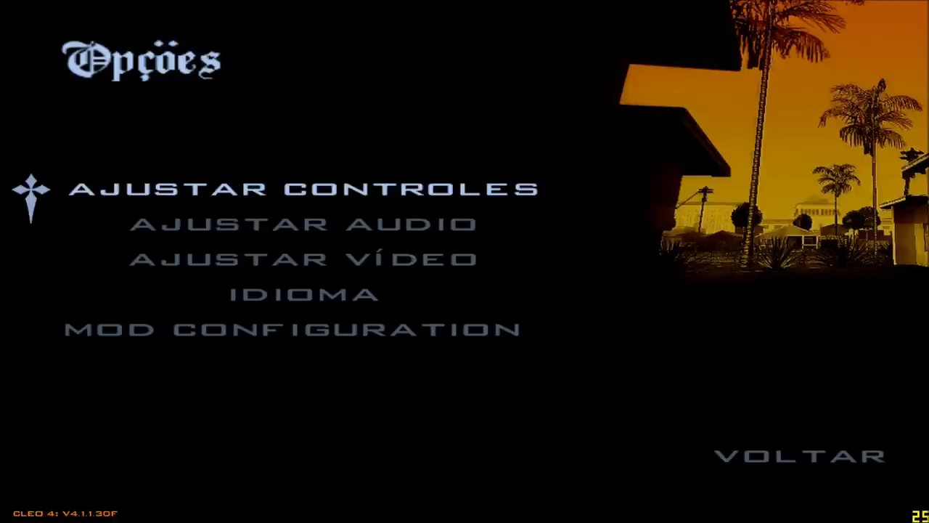
{"action": "key", "text": "Up"}
{"action": "key", "text": "Up"}
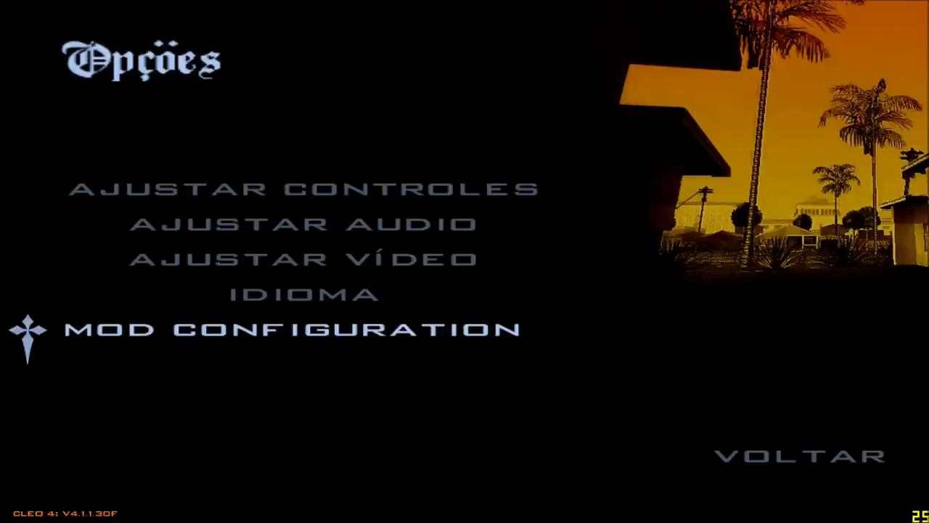
{"action": "key", "text": "Return"}
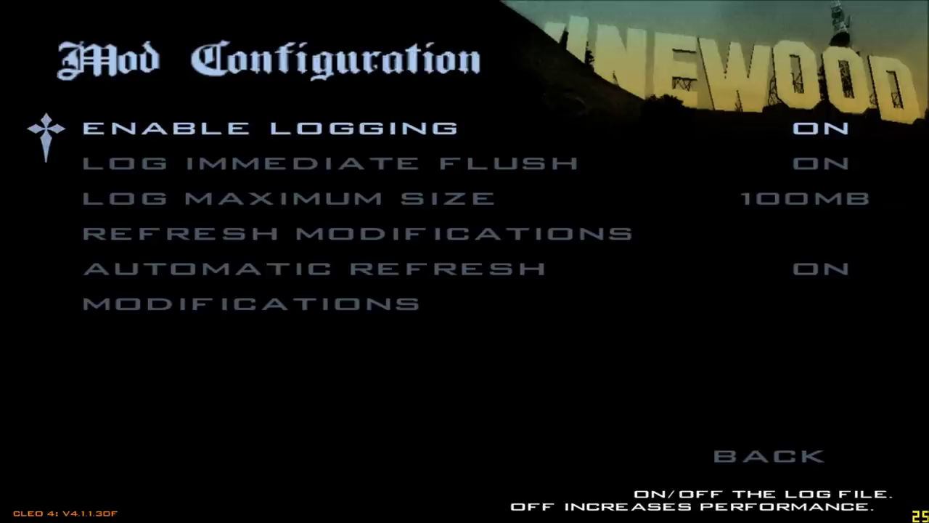
Step: Review the Refresh Modifications and Automatic Refresh options in Mod Configuration
{"action": "key", "text": "Down"}
{"action": "key", "text": "Down"}
{"action": "key", "text": "Down"}
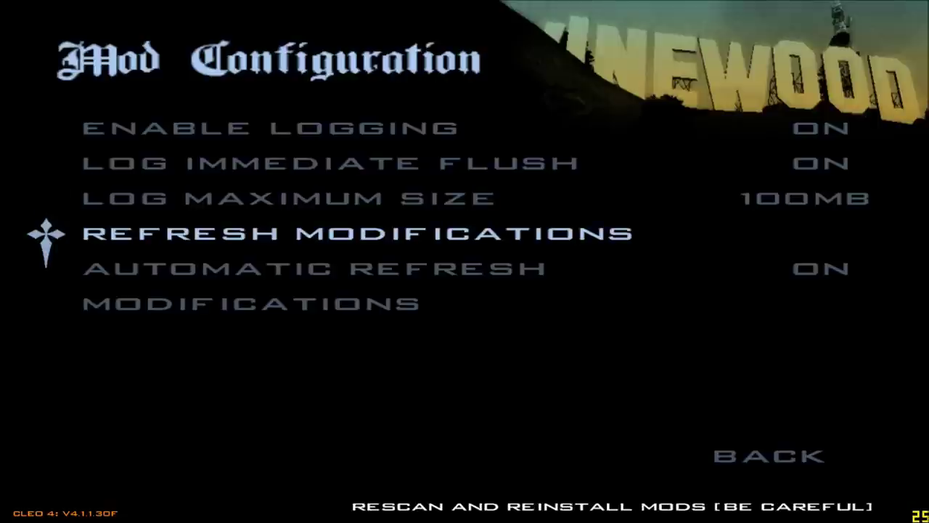
{"action": "key", "text": "Down"}
{"action": "key", "text": "Down"}
{"action": "key", "text": "Up"}
{"action": "key", "text": "Up"}
{"action": "key", "text": "Down"}
{"action": "key", "text": "Down"}
{"action": "key", "text": "Up"}
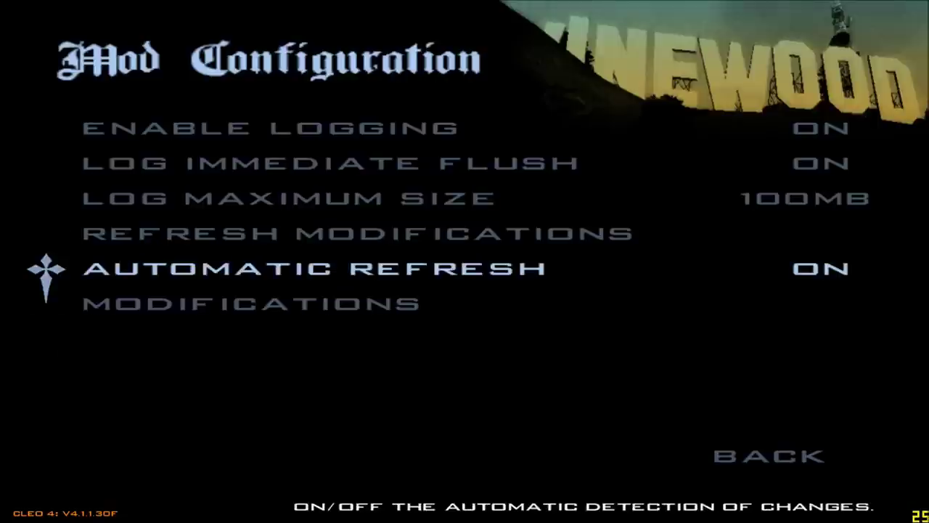
{"action": "key", "text": "Up"}
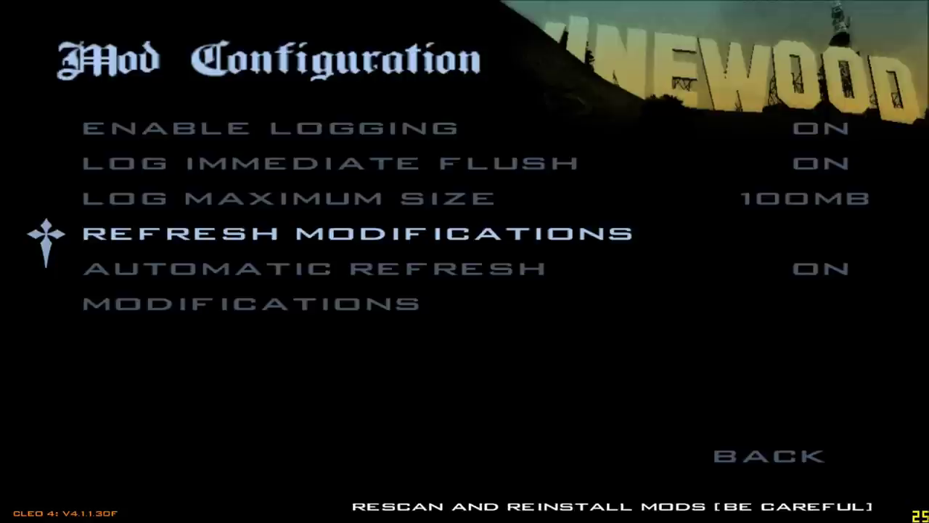
Step: Open the Modifications list to view the mods loaded by modloader
{"action": "key", "text": "Down"}
{"action": "key", "text": "Down"}
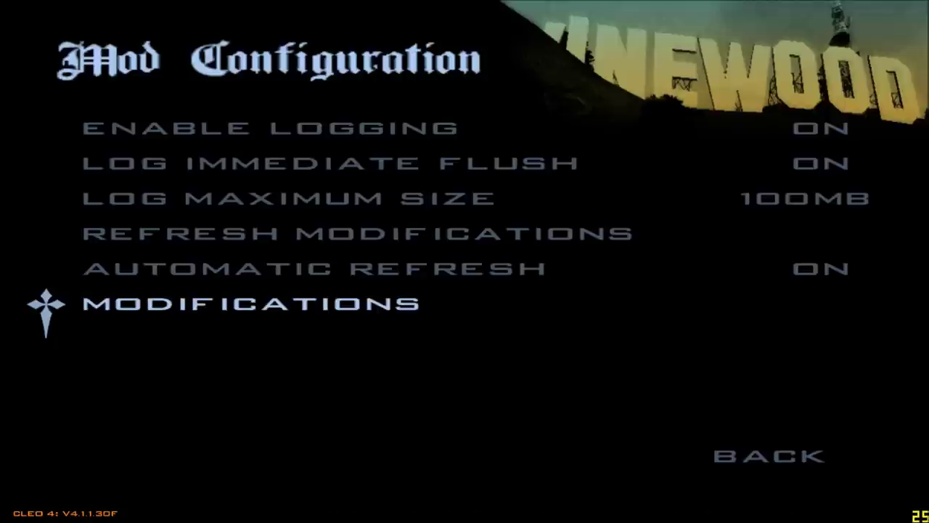
{"action": "key", "text": "Return"}
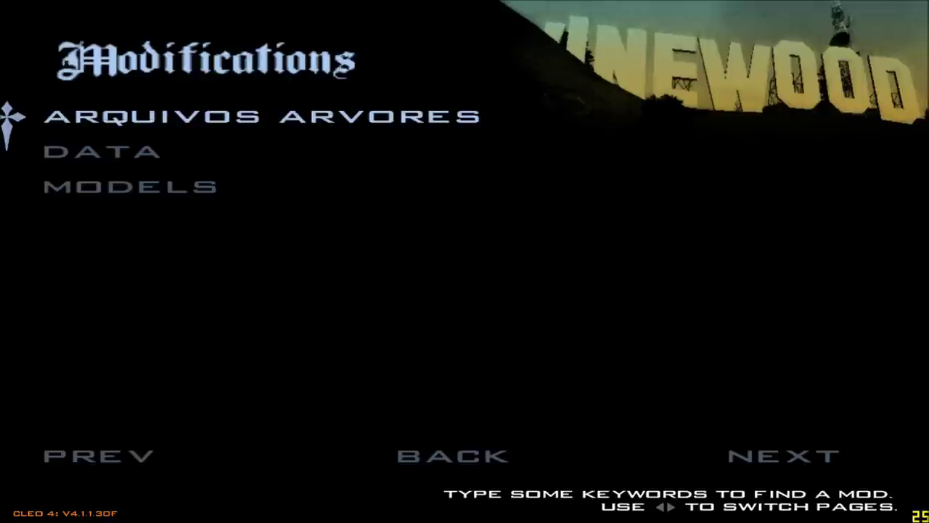
Step: Set Enabled to OFF for the Arquivos Arvores mod and resume the game
{"action": "key", "text": "Return"}
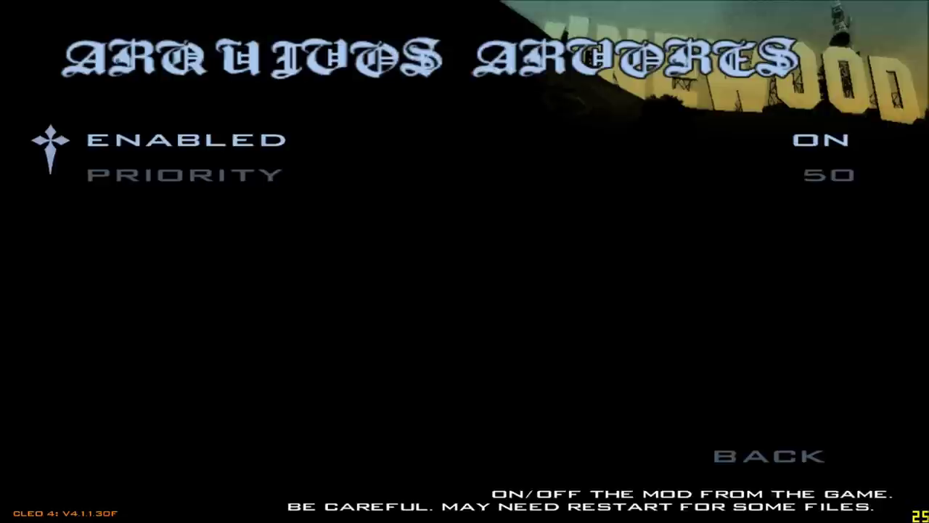
{"action": "key", "text": "Return"}
{"action": "key", "text": "Escape"}
{"action": "key", "text": "Escape"}
{"action": "key", "text": "Escape"}
{"action": "key", "text": "Down"}
{"action": "key", "text": "Down"}
{"action": "key", "text": "Return"}
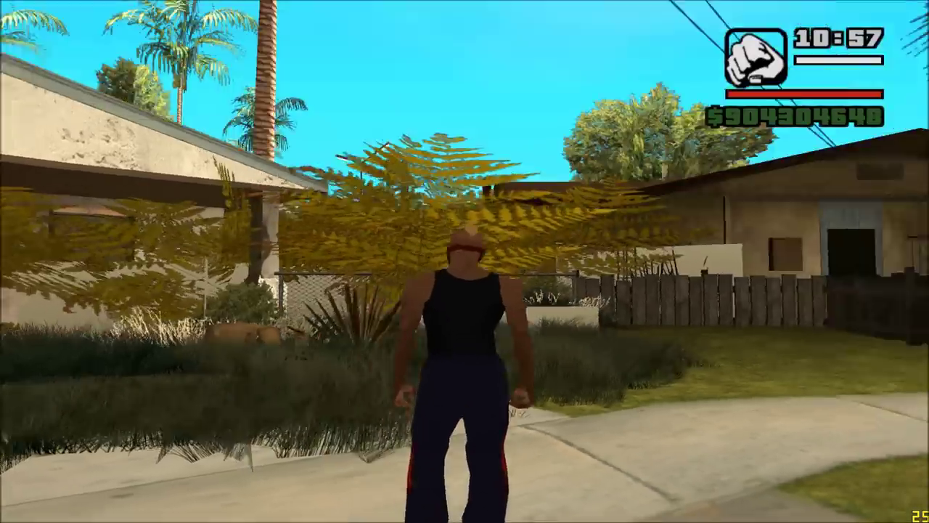
Step: Run along the street in front of the houses to inspect the palms and trees
{"action": "key", "text": "w"}
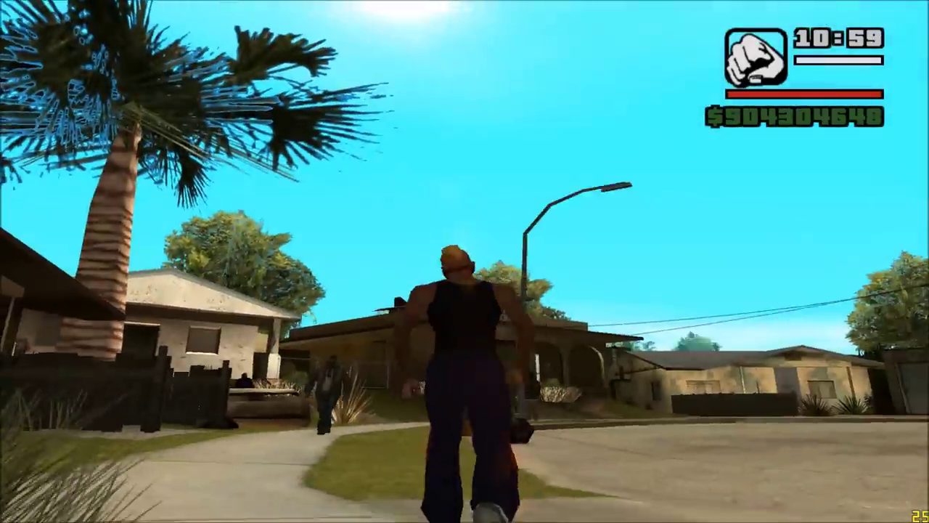
{"action": "key", "text": "s"}
{"action": "key", "text": "w"}
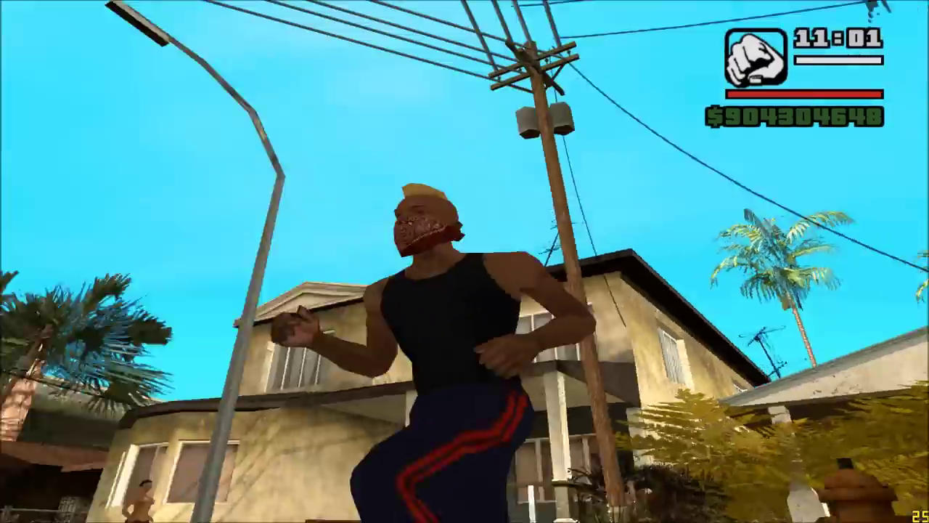
{"action": "key", "text": "w"}
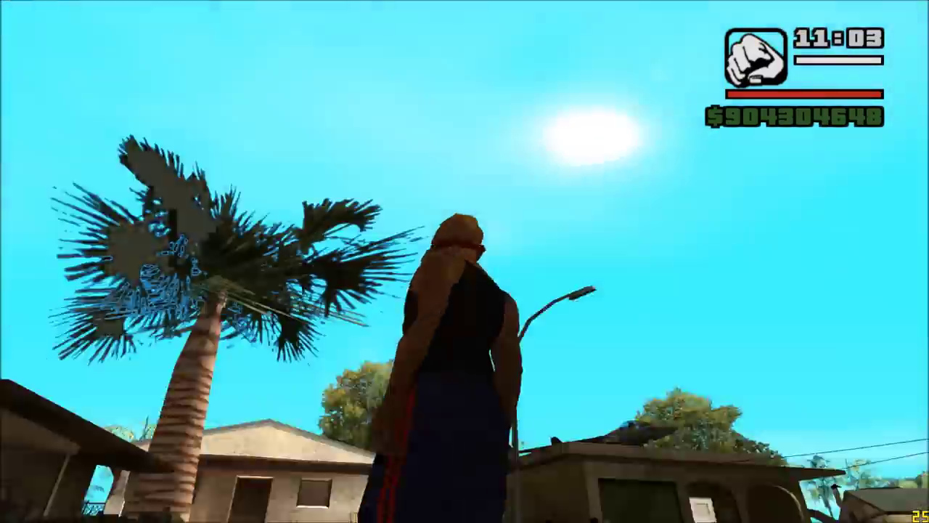
{"action": "key", "text": "w"}
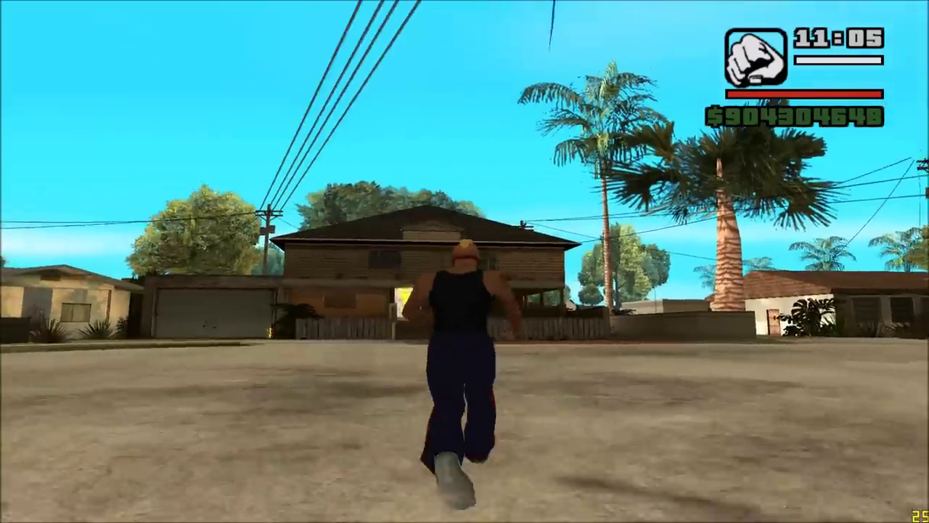
{"action": "key", "text": "w"}
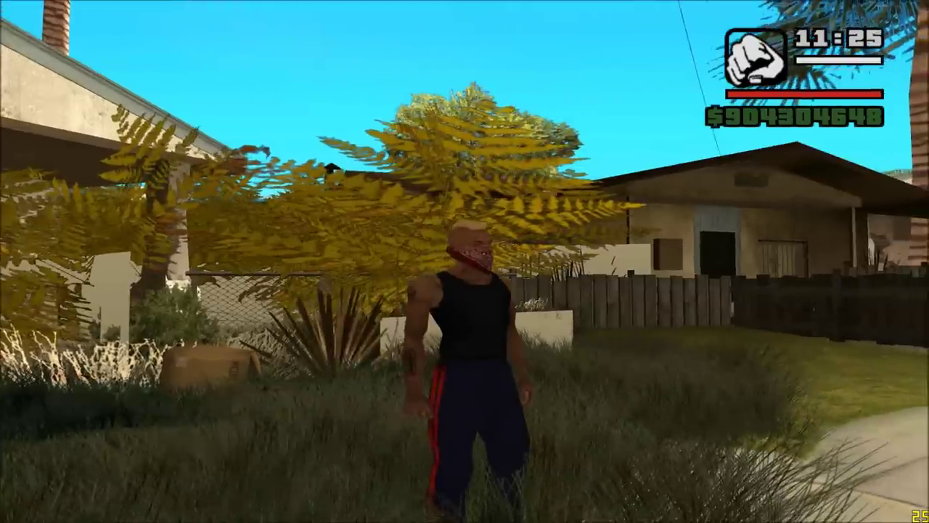
Step: Walk past the overgrown front yard to examine the yellow ferns, shrubs and tall grass
{"action": "key", "text": "w"}
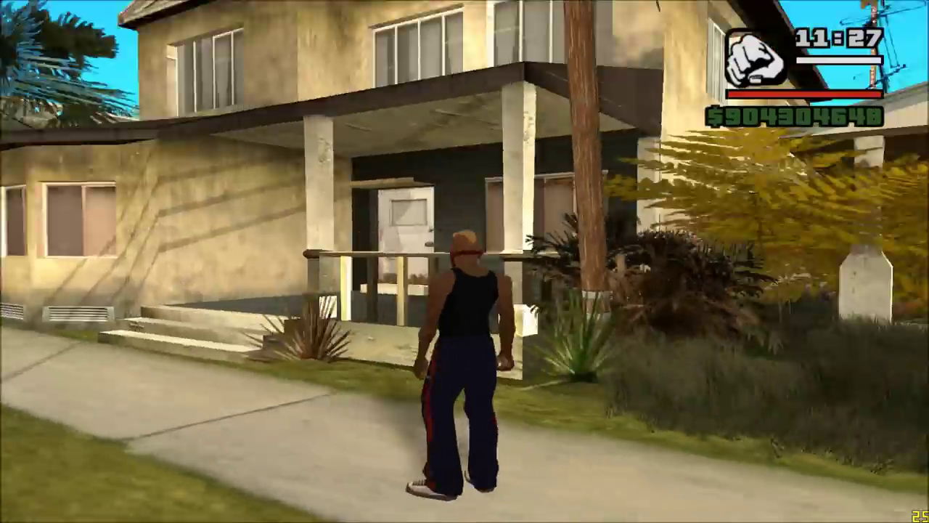
{"action": "key", "text": "d"}
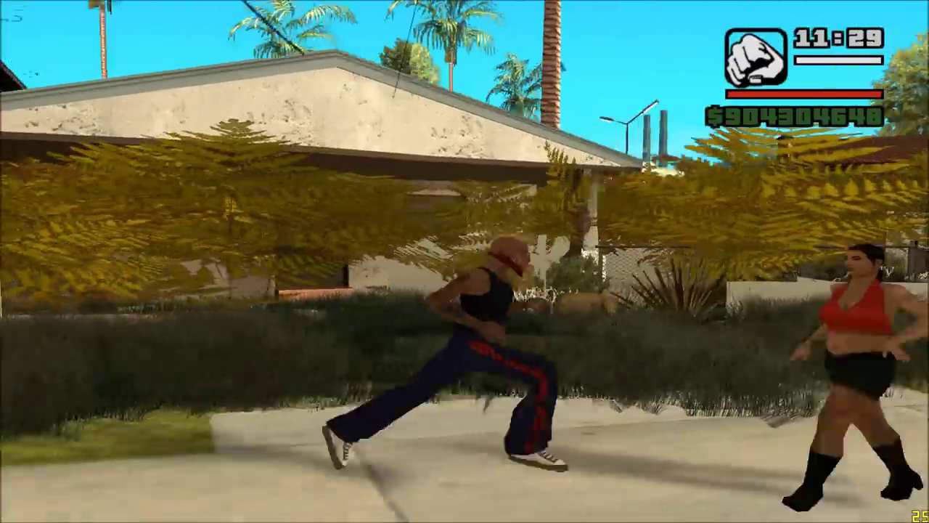
{"action": "key", "text": "s"}
{"action": "key", "text": "d"}
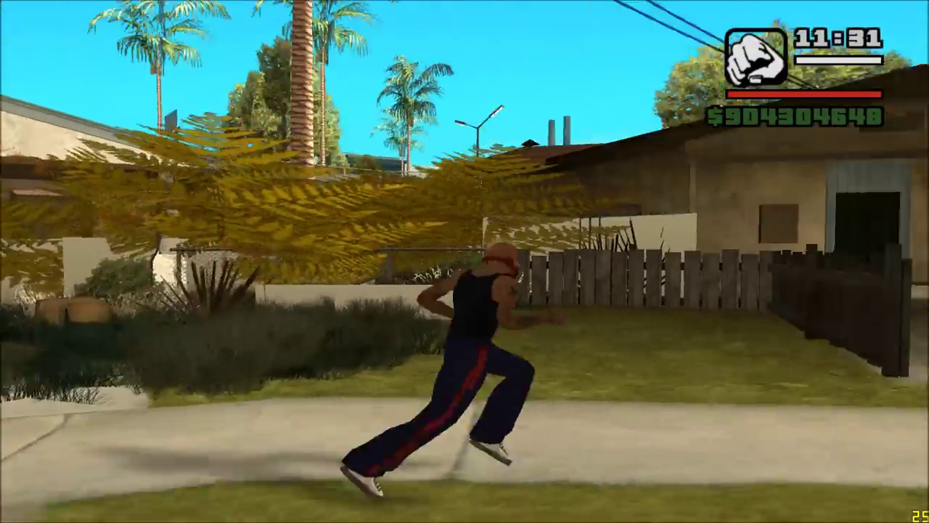
{"action": "key", "text": "w"}
{"action": "key", "text": "Escape"}
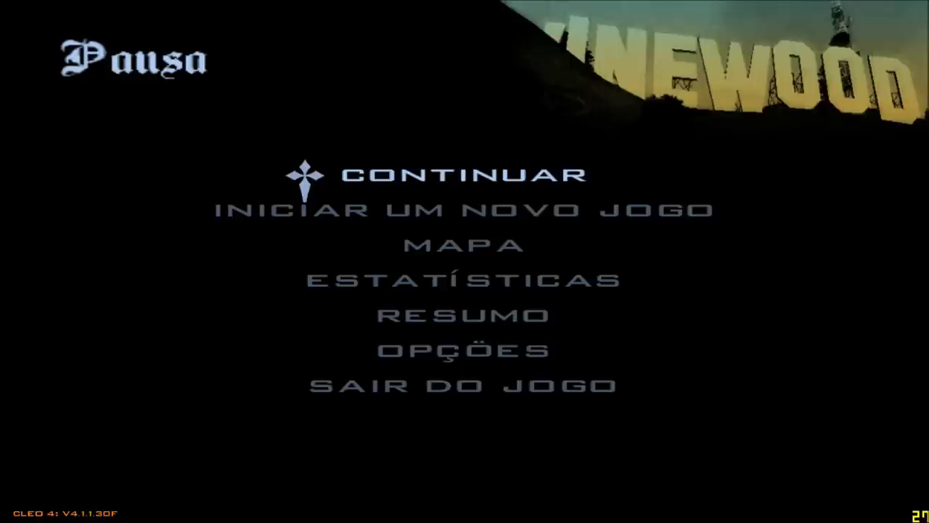
{"action": "key", "text": "Return"}
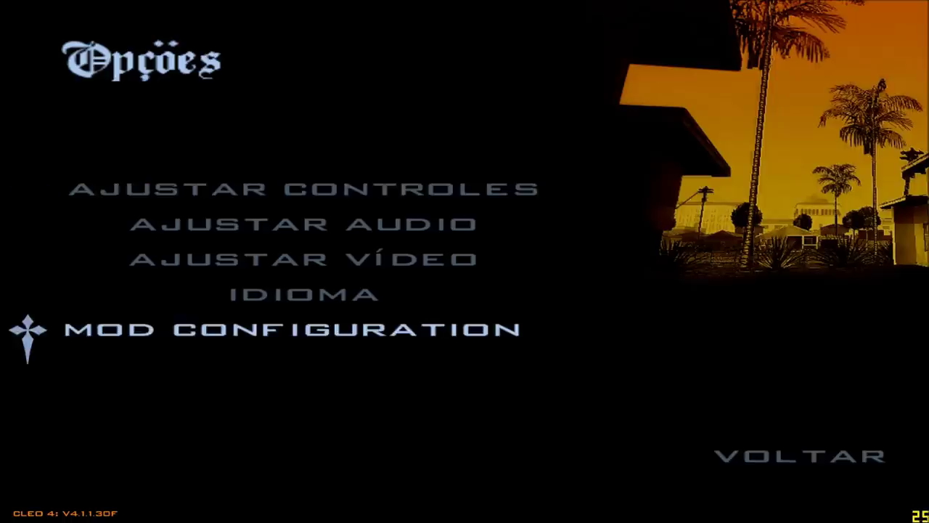
{"action": "key", "text": "Escape"}
{"action": "key", "text": "Down"}
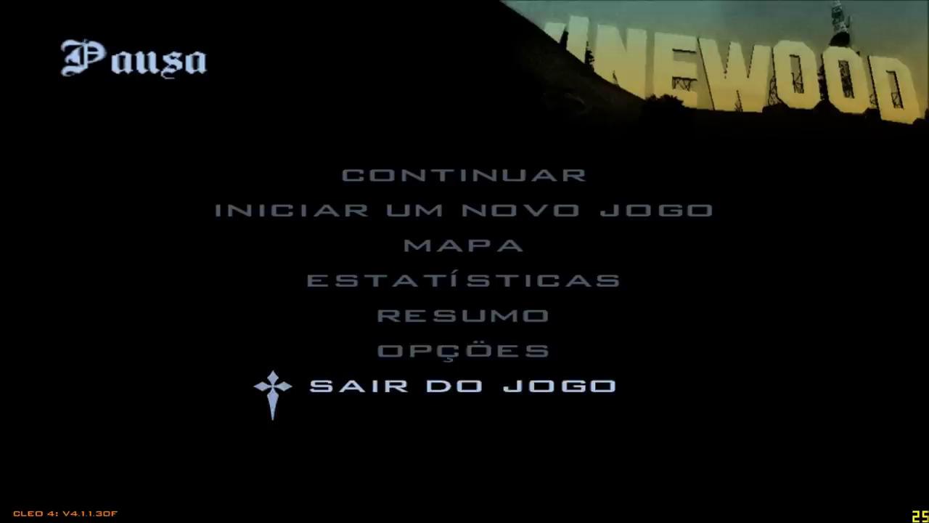
{"action": "key", "text": "Return"}
Step: Run across the street to view the palms near the overpass and the ferns beside the house
{"action": "key", "text": "w"}
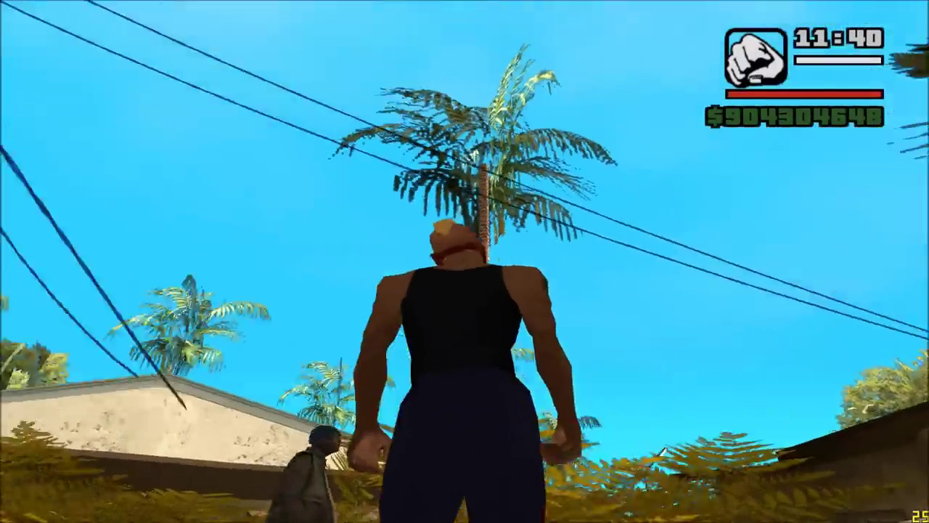
{"action": "key", "text": "w"}
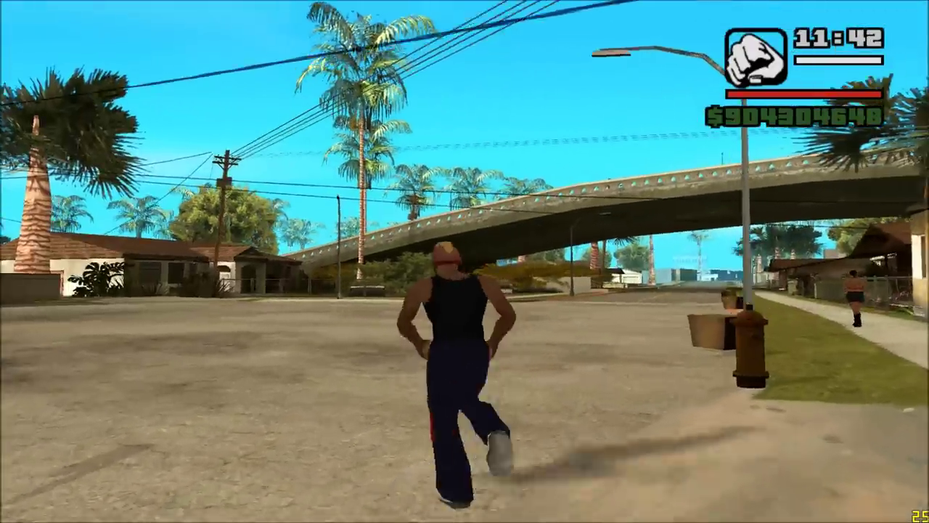
{"action": "key", "text": "d"}
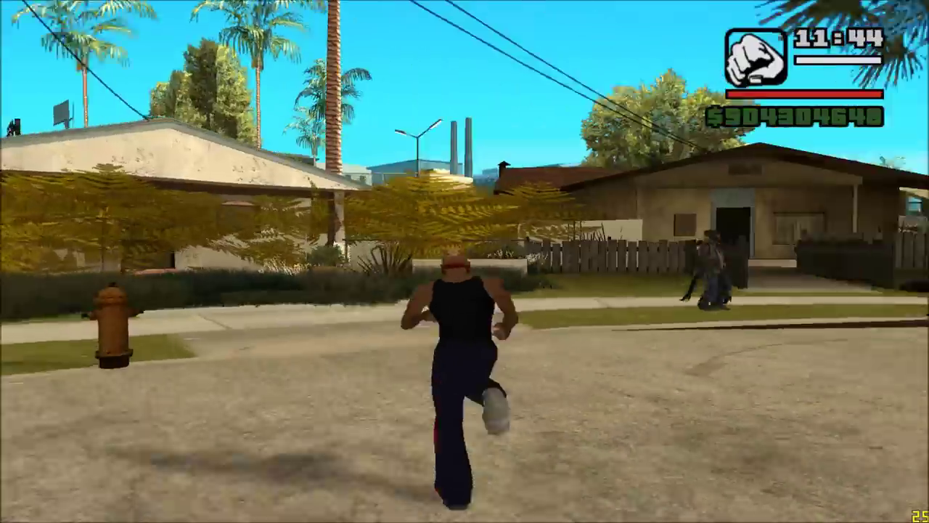
Step: Pause the game and open the Mod Configuration page in the game options
{"action": "key", "text": "Escape"}
{"action": "key", "text": "Up"}
{"action": "key", "text": "Up"}
{"action": "key", "text": "Return"}
{"action": "key", "text": "Up"}
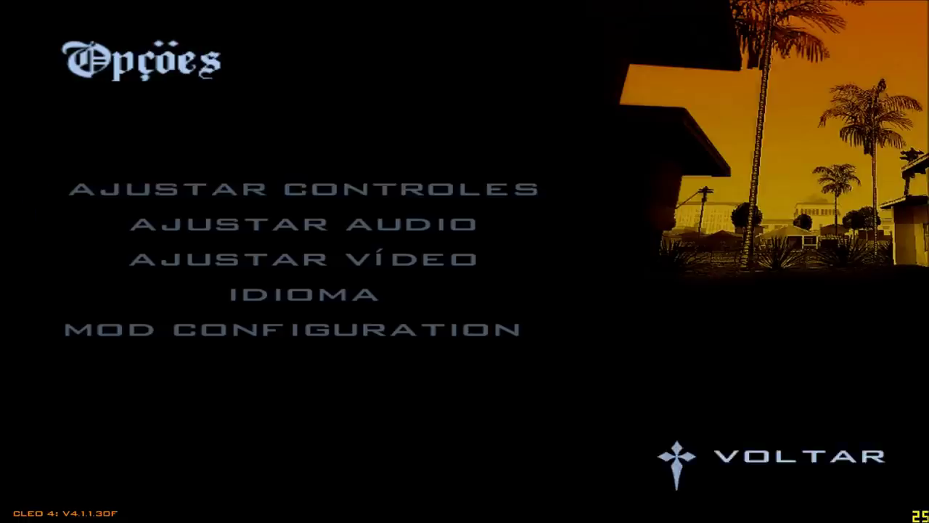
{"action": "key", "text": "Up"}
{"action": "key", "text": "Return"}
Step: Open Arquivos Arvores from the Modifications list and set Enabled to ON
{"action": "key", "text": "Up"}
{"action": "key", "text": "Up"}
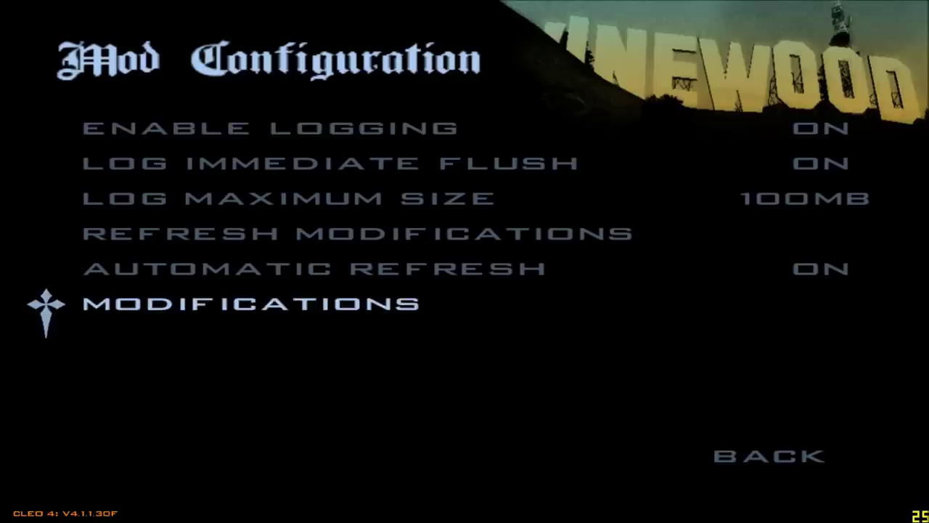
{"action": "key", "text": "Return"}
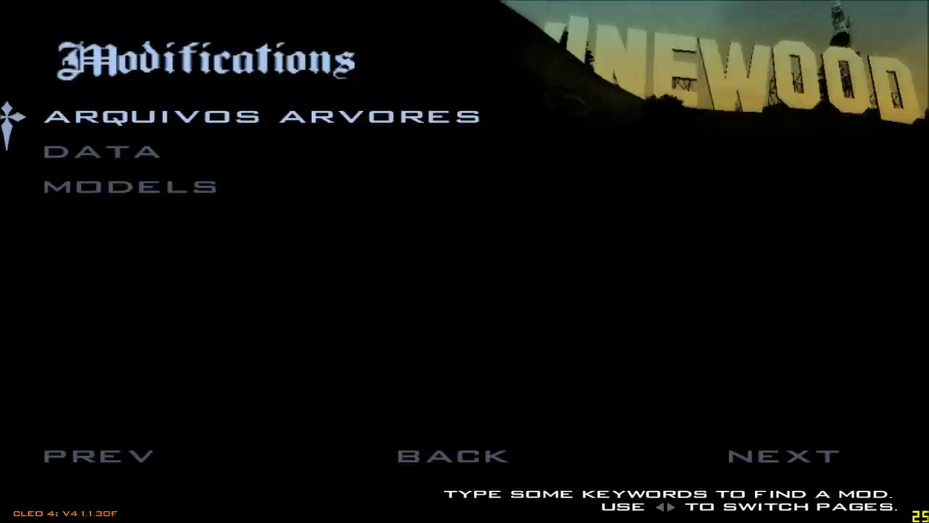
{"action": "key", "text": "Return"}
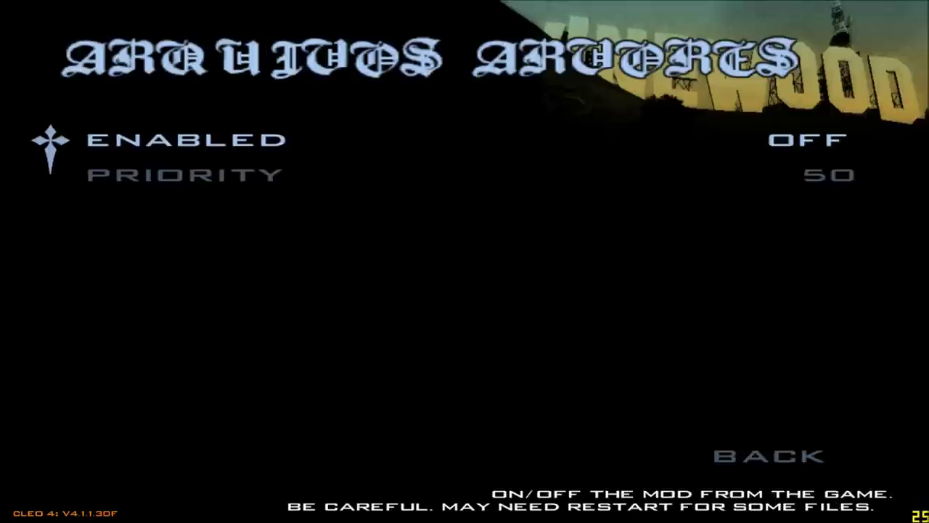
{"action": "key", "text": "Return"}
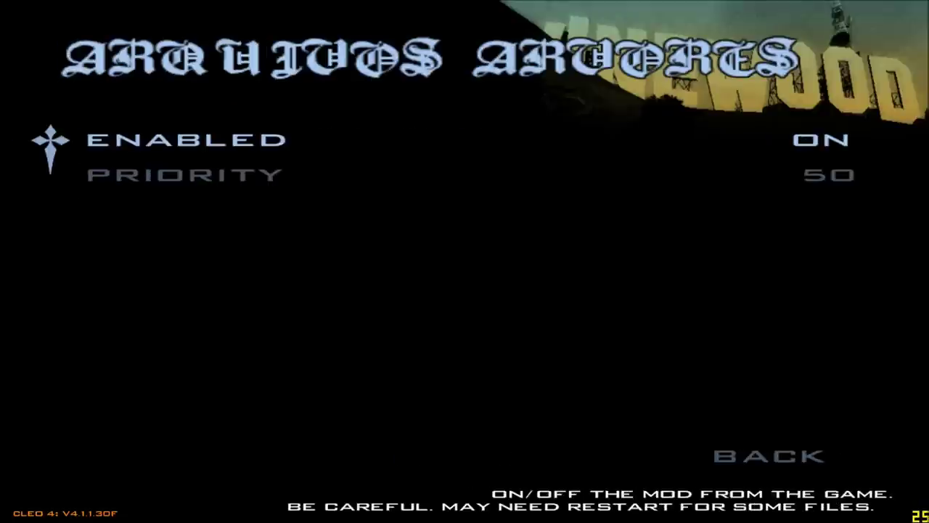
Step: Review the Priority and Enabled options of the Arquivos Arvores mod
{"action": "key", "text": "Down"}
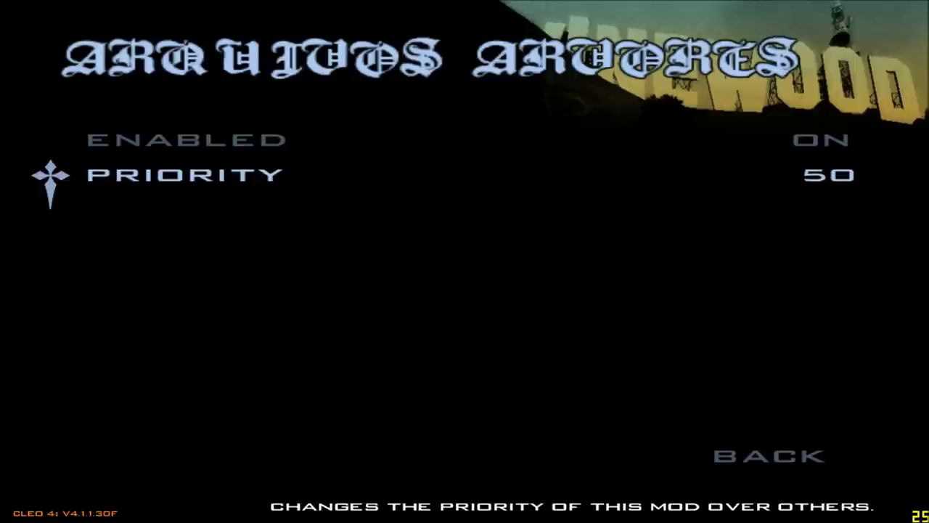
{"action": "key", "text": "Escape"}
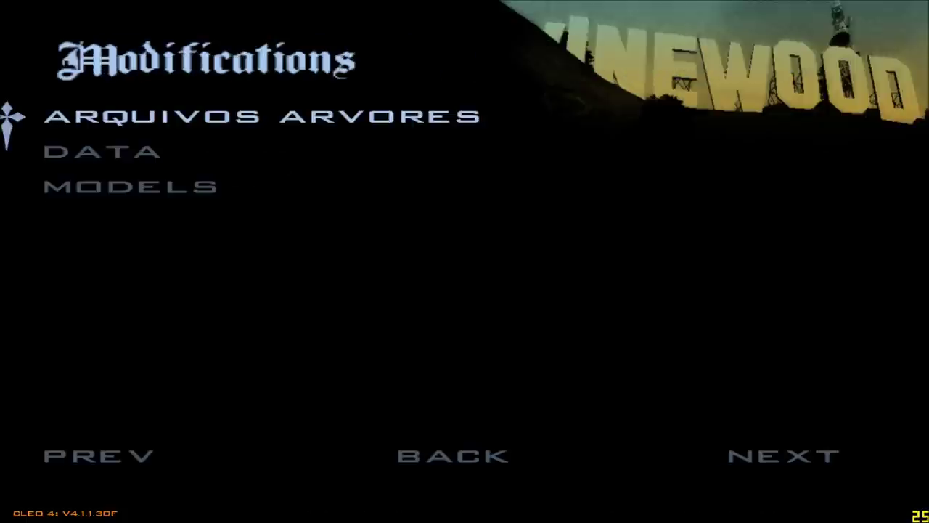
{"action": "key", "text": "Return"}
{"action": "key", "text": "Down"}
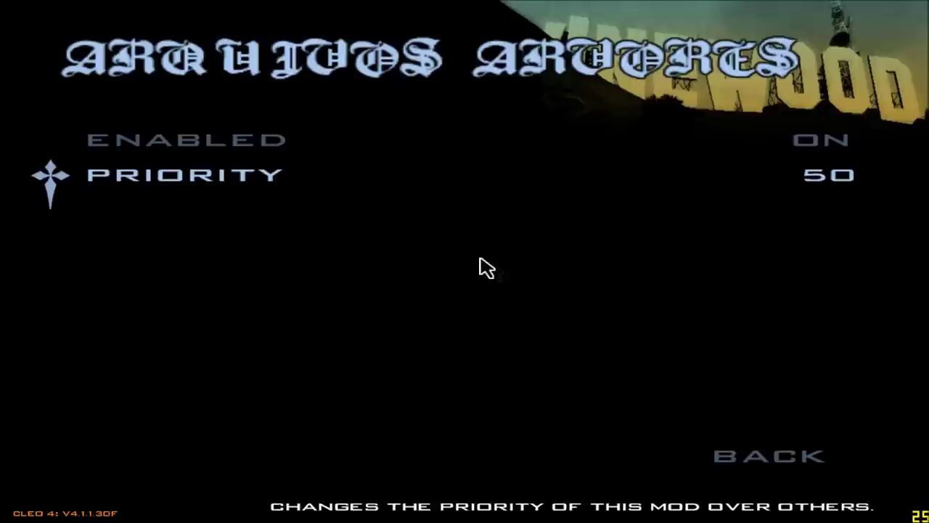
{"action": "key", "text": "Escape"}
{"action": "key", "text": "Return"}
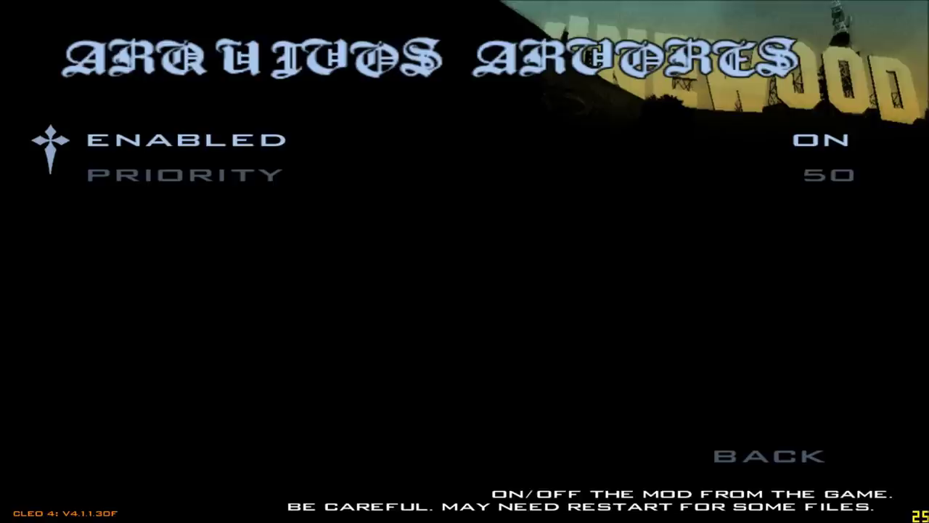
Step: Return to the game and check the vegetation around the house's front yard
{"action": "key", "text": "Escape"}
{"action": "key", "text": "Escape"}
{"action": "key", "text": "Escape"}
{"action": "key", "text": "Escape"}
{"action": "key", "text": "Escape"}
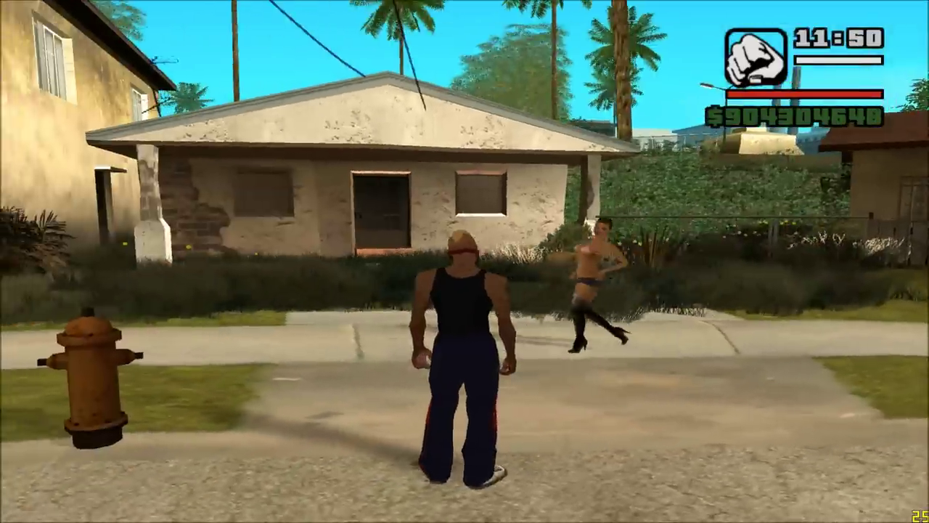
{"action": "key", "text": "d"}
{"action": "key", "text": "w"}
Step: Pause the game again and go through the options to Mod Configuration
{"action": "key", "text": "Escape"}
{"action": "key", "text": "Down"}
{"action": "key", "text": "Up"}
{"action": "key", "text": "Up"}
{"action": "key", "text": "Up"}
{"action": "key", "text": "Return"}
{"action": "key", "text": "Down"}
{"action": "key", "text": "Down"}
{"action": "key", "text": "Down"}
{"action": "key", "text": "Down"}
{"action": "key", "text": "Return"}
Step: View the Enabled and Priority options of the Data mod in the Modifications list and resume the game
{"action": "key", "text": "Down"}
{"action": "key", "text": "Up"}
{"action": "key", "text": "Up"}
{"action": "key", "text": "Return"}
{"action": "key", "text": "Down"}
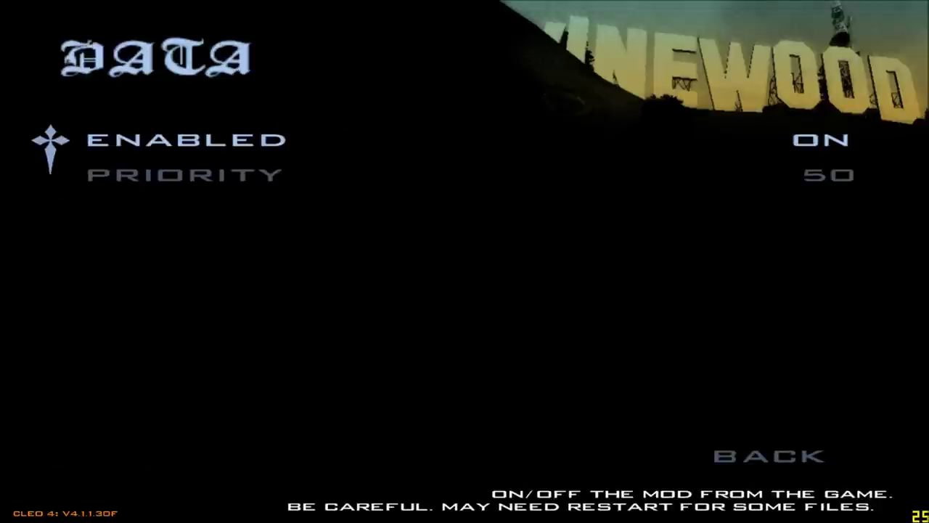
{"action": "key", "text": "Escape"}
{"action": "key", "text": "Escape"}
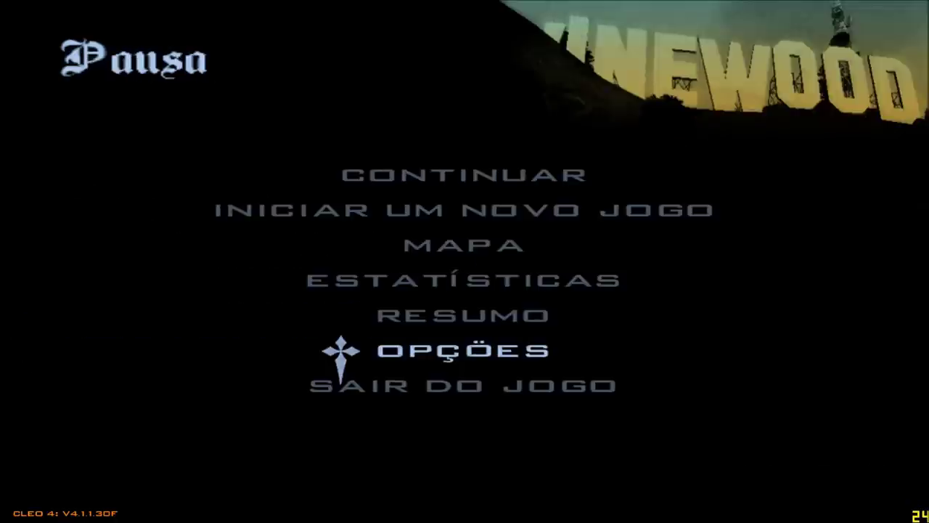
{"action": "key", "text": "Return"}
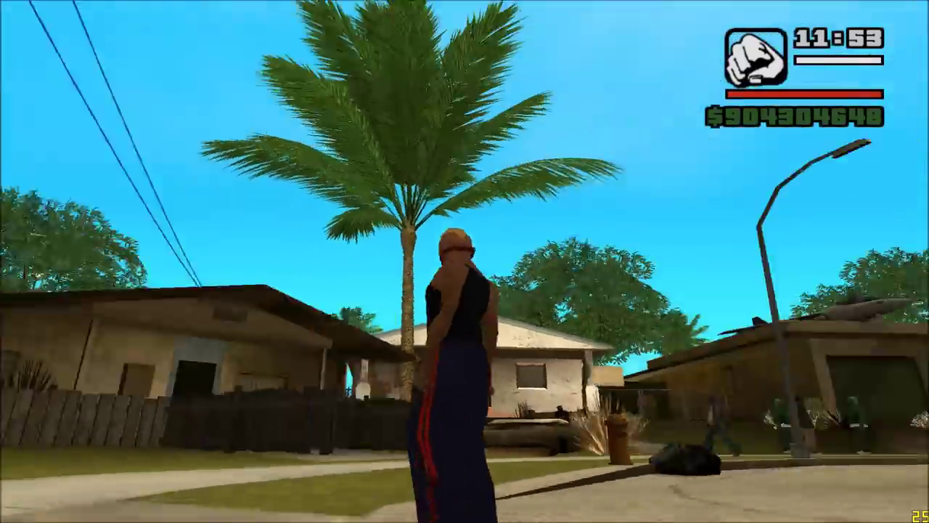
Step: Walk through the cul-de-sac to inspect the green palms and trees around the houses
{"action": "key", "text": "w"}
{"action": "key", "text": "w"}
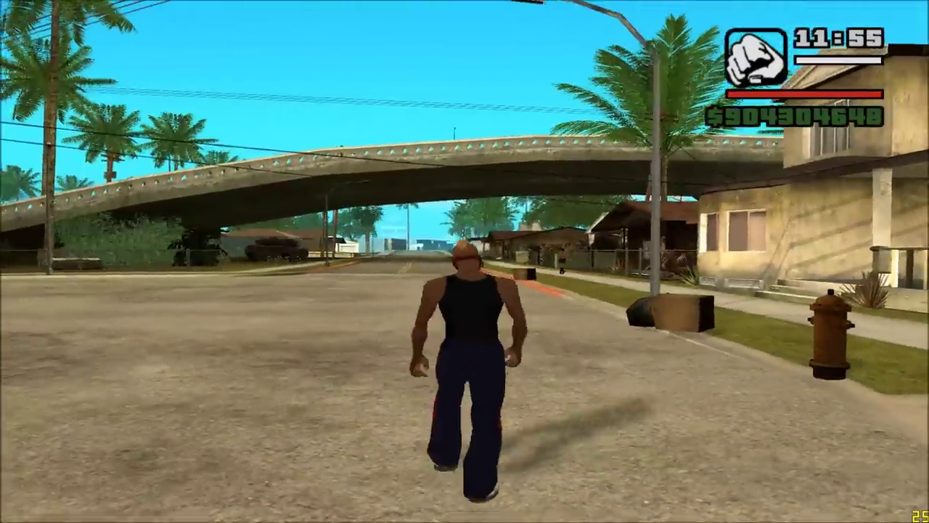
{"action": "key", "text": "a"}
{"action": "key", "text": "w"}
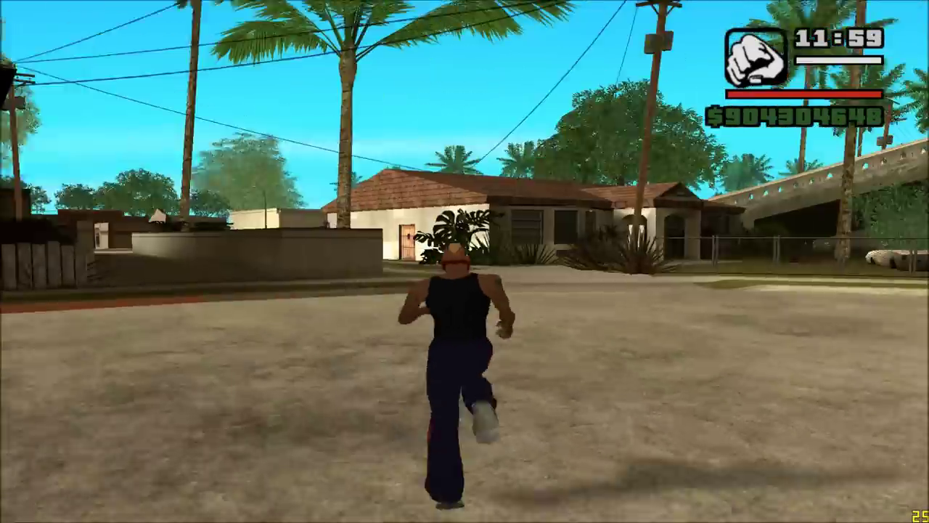
Step: Run down the street and under the overpass to inspect the trees and flowers along the road
{"action": "key", "text": "d"}
{"action": "key", "text": "w"}
{"action": "key", "text": "a"}
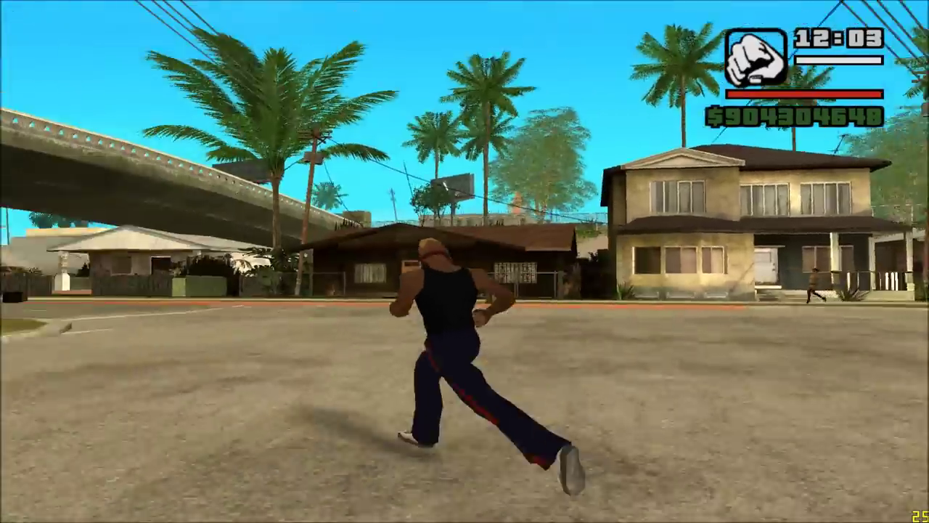
{"action": "key", "text": "w"}
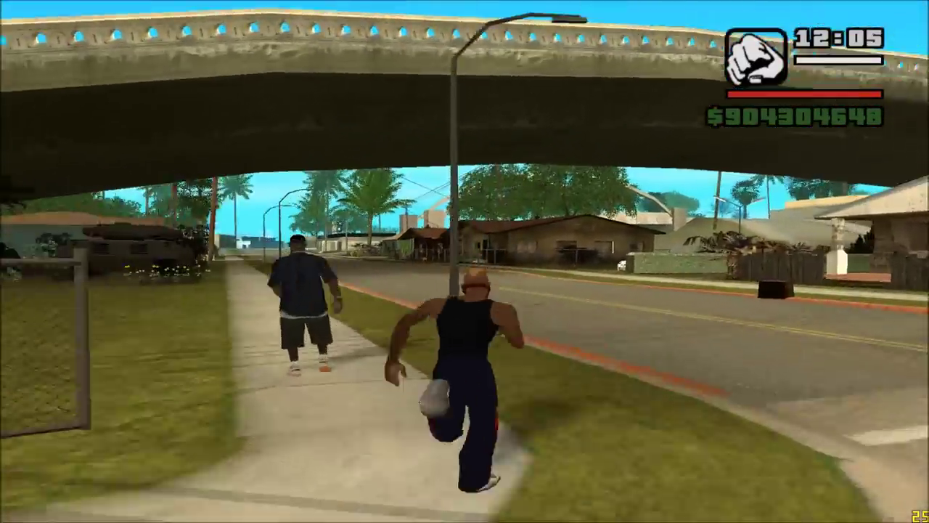
{"action": "key", "text": "a"}
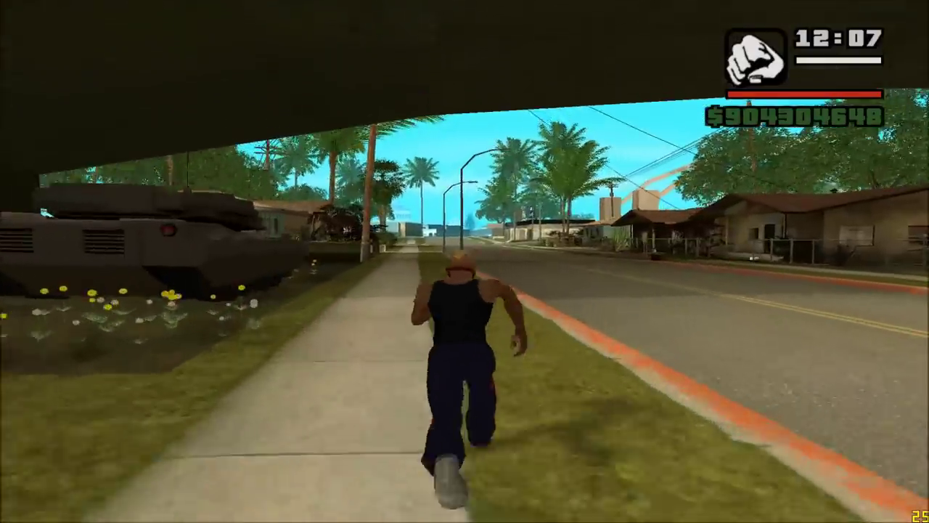
Step: Pause the game and go through the options and Mod Configuration to the Modifications list
{"action": "key", "text": "Escape"}
{"action": "key", "text": "Return"}
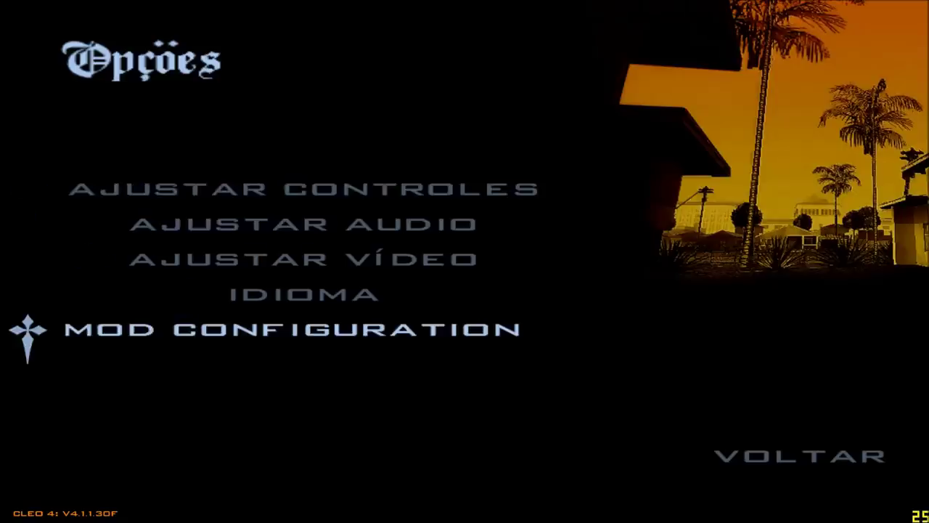
{"action": "key", "text": "Return"}
{"action": "key", "text": "Escape"}
{"action": "key", "text": "Down"}
{"action": "key", "text": "Return"}
{"action": "key", "text": "Escape"}
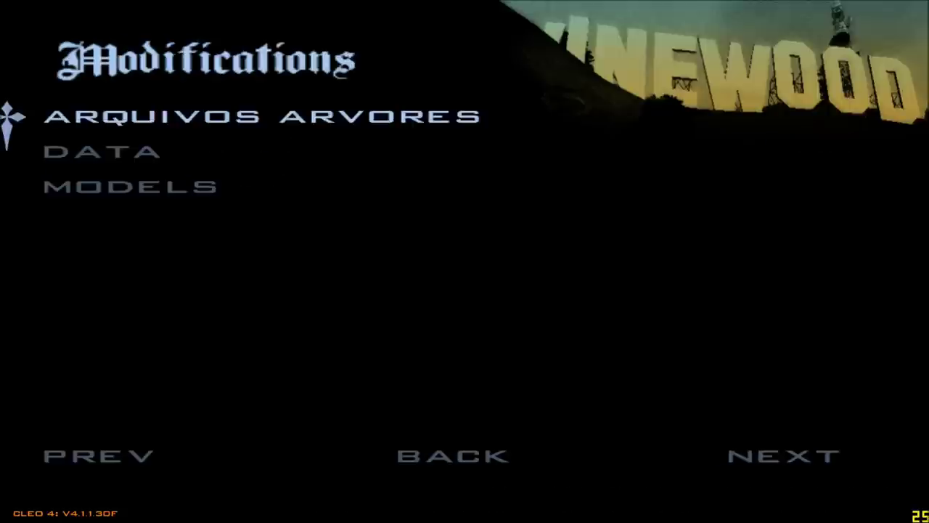
Step: View the Enabled and Priority options of the Models mod and resume the game
{"action": "key", "text": "Down"}
{"action": "key", "text": "Down"}
{"action": "key", "text": "Return"}
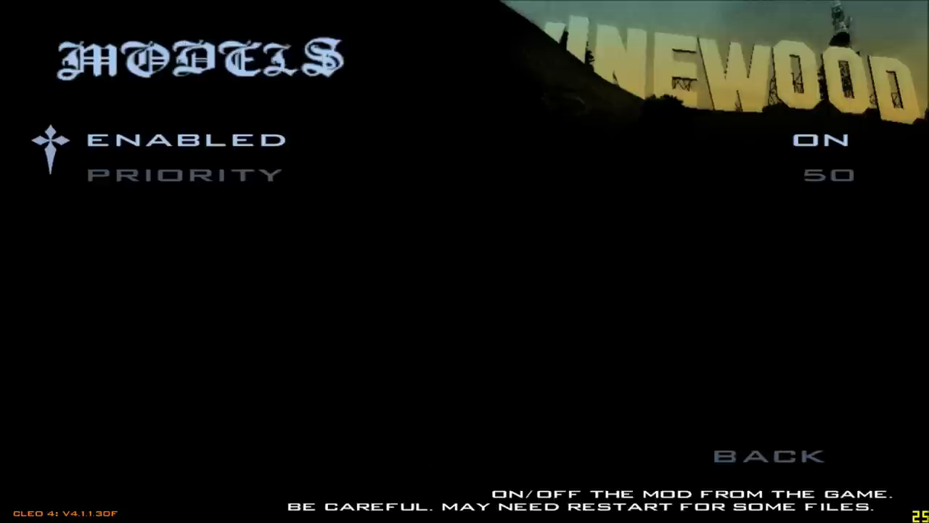
{"action": "key", "text": "Escape"}
{"action": "key", "text": "Escape"}
{"action": "key", "text": "Down"}
{"action": "key", "text": "Escape"}
Step: Walk back along the sidewalk from the overpass toward the intersection to inspect the palms and trees, pausing and resuming the game
{"action": "key", "text": "w"}
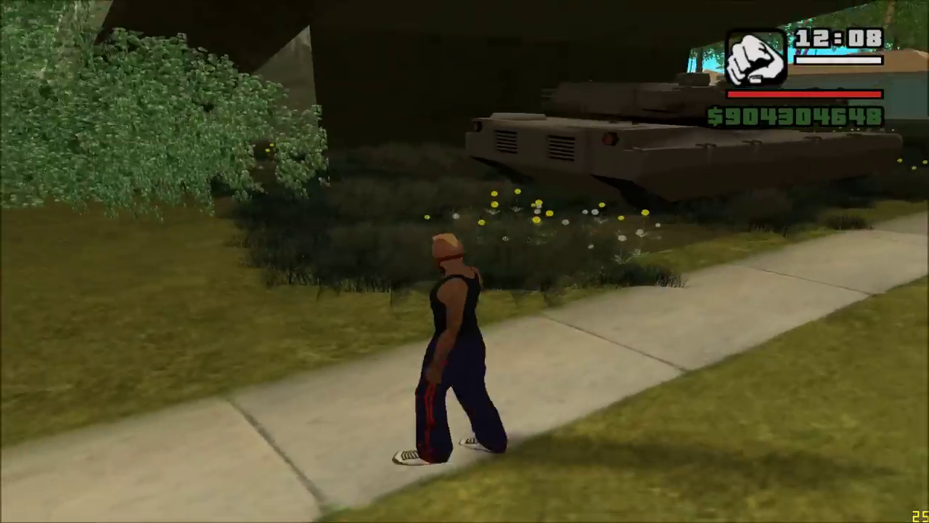
{"action": "key", "text": "w"}
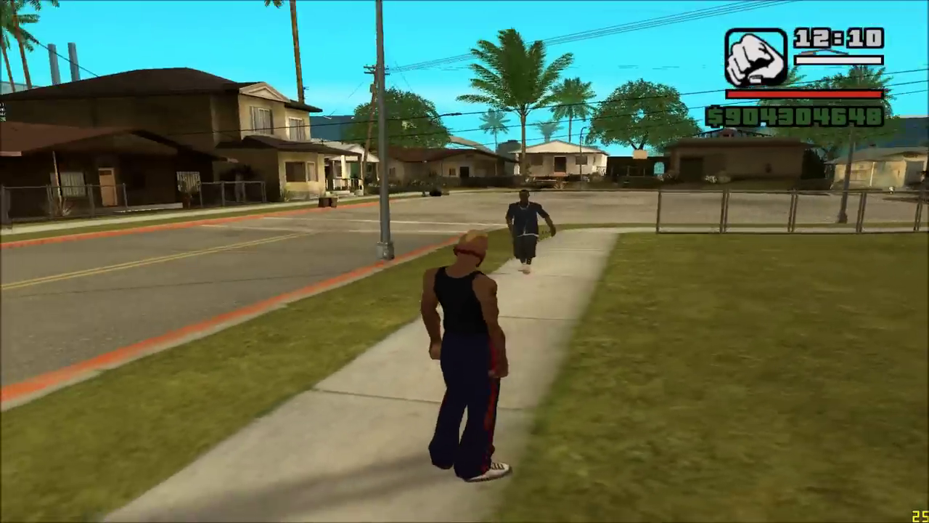
{"action": "key", "text": "w"}
{"action": "key", "text": "Escape"}
{"action": "key", "text": "Up"}
{"action": "key", "text": "Up"}
{"action": "key", "text": "Return"}
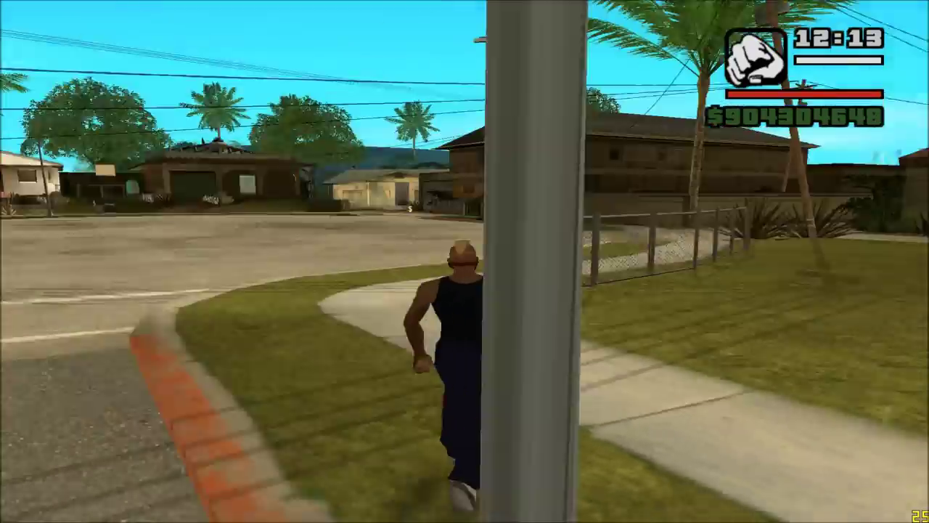
Step: Run through the grass around the parked tank under the overpass to inspect the flowers and bushes
{"action": "key", "text": "w"}
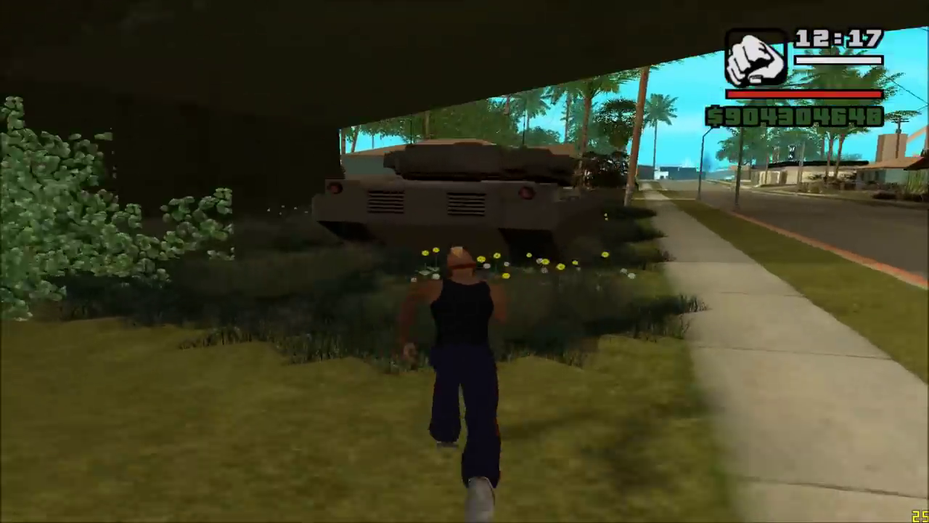
{"action": "key", "text": "d"}
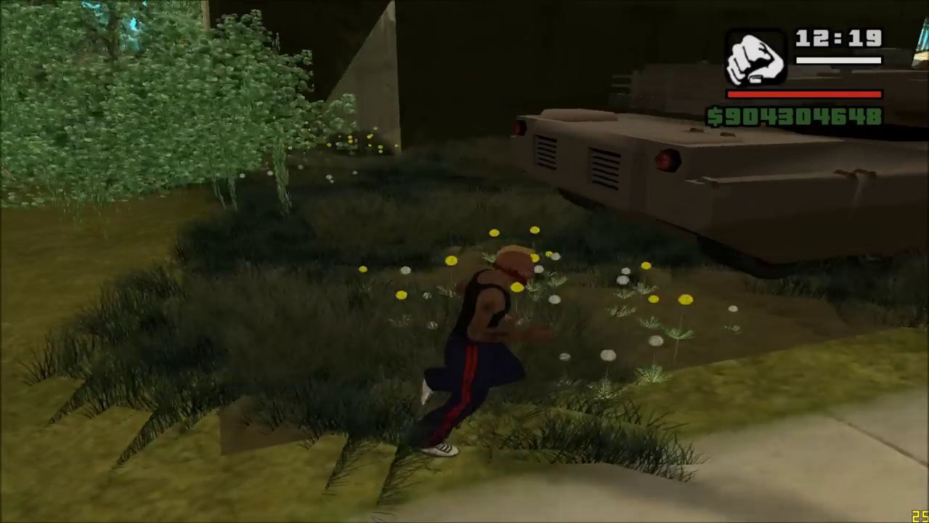
{"action": "key", "text": "w"}
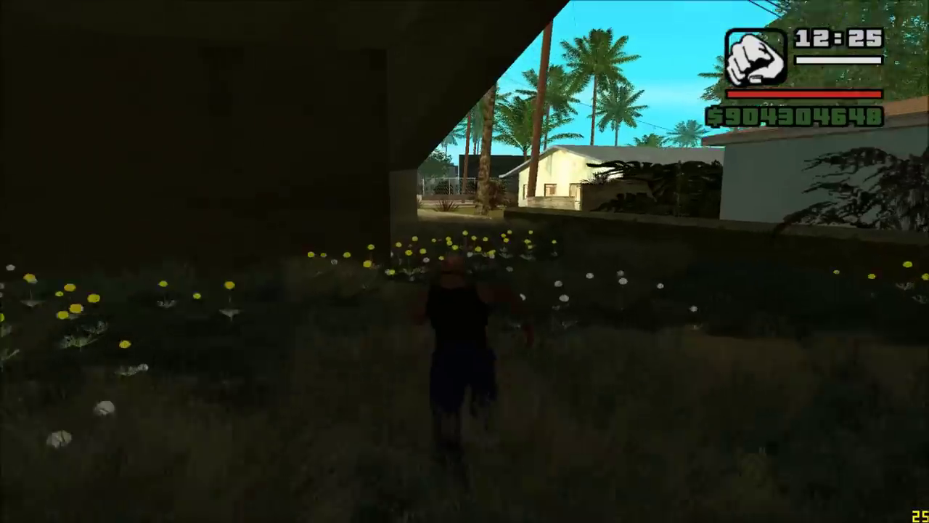
Step: Run past the bridge wall and the houses to the overgrown lot beside the street
{"action": "key", "text": "w"}
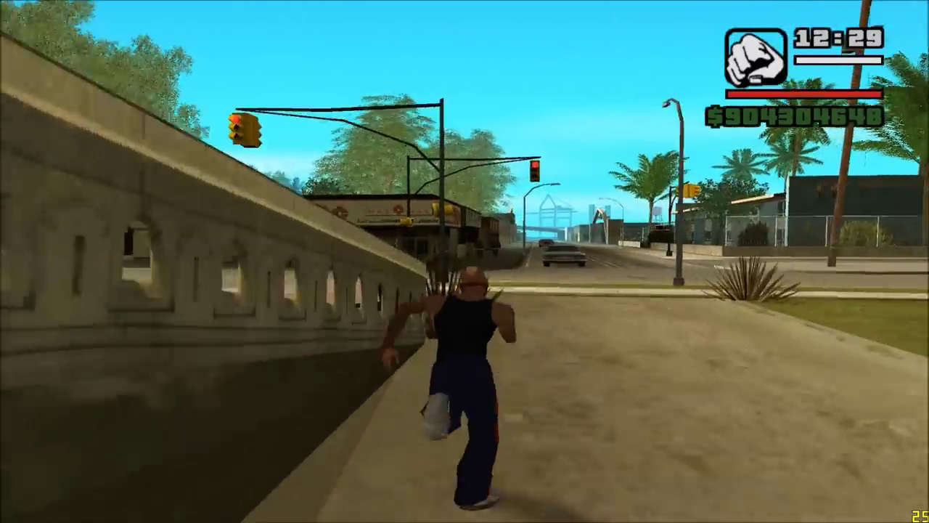
{"action": "key", "text": "w"}
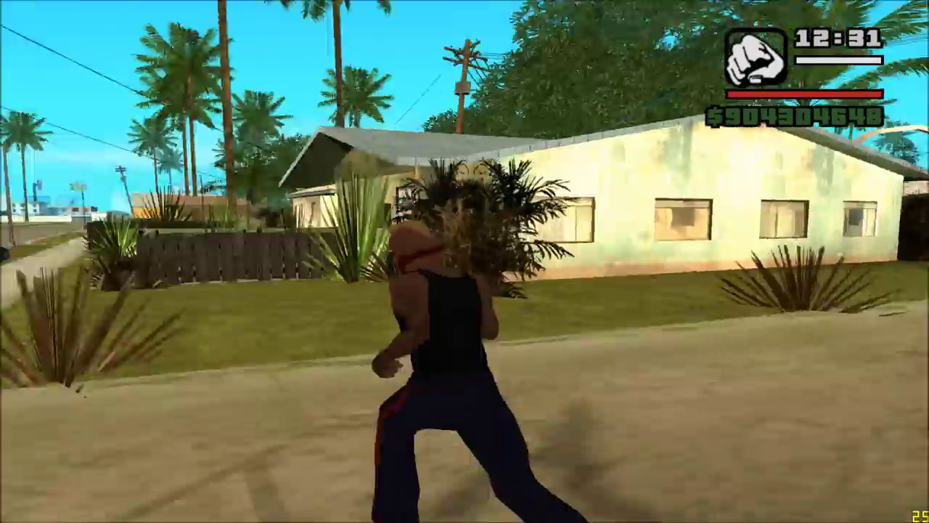
{"action": "key", "text": "w"}
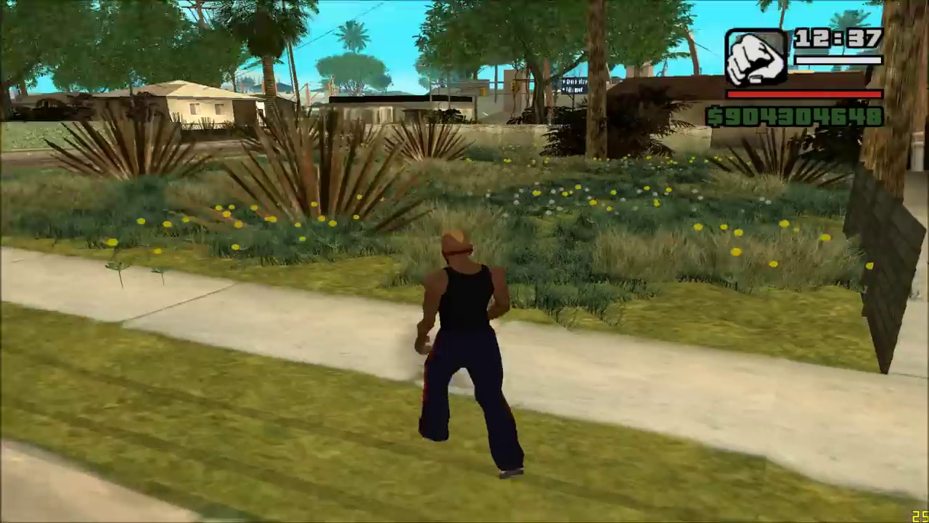
Step: Pause and resume the game, and walk around the overgrown lot to inspect its grass, flowers and spiky plants
{"action": "key", "text": "Escape"}
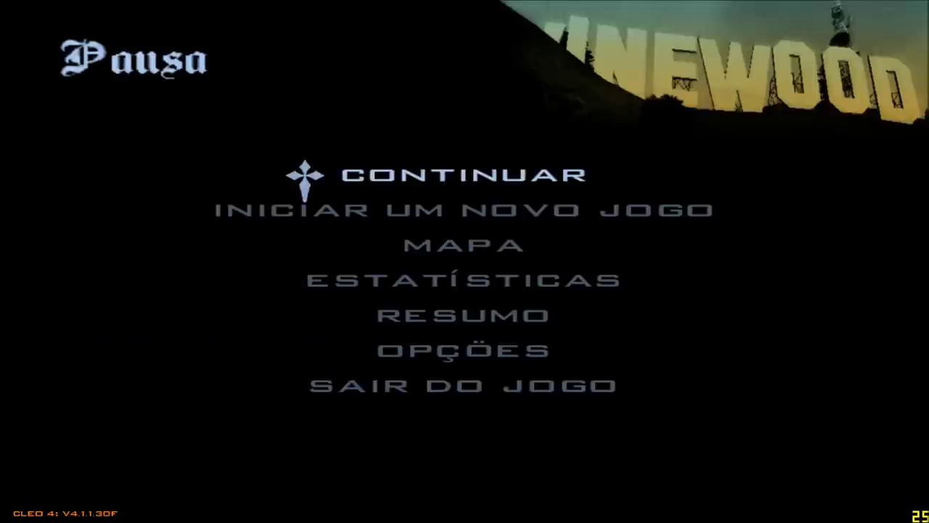
{"action": "key", "text": "w"}
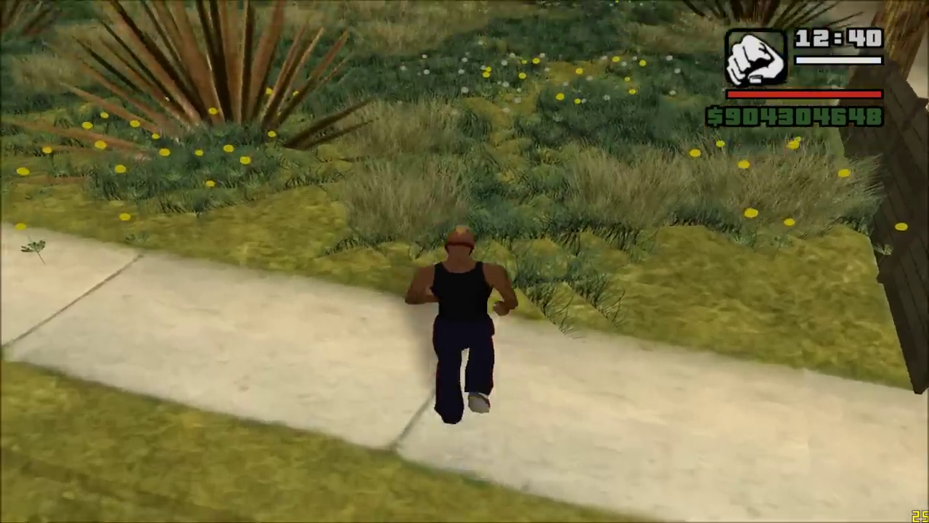
{"action": "key", "text": "w"}
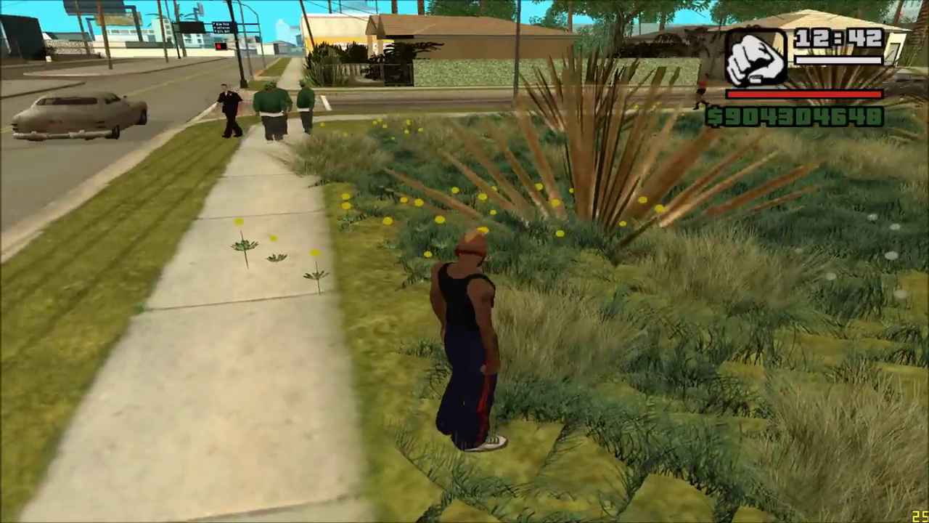
{"action": "key", "text": "w"}
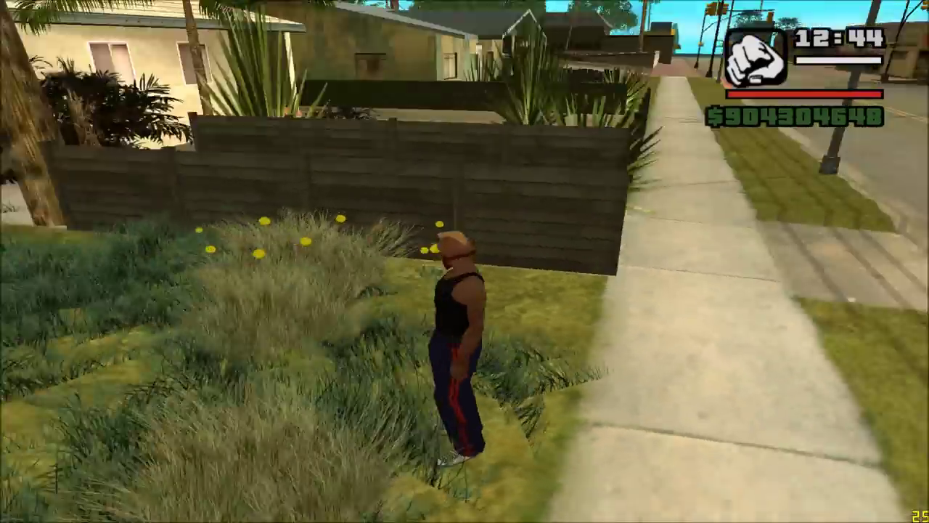
{"action": "key", "text": "w"}
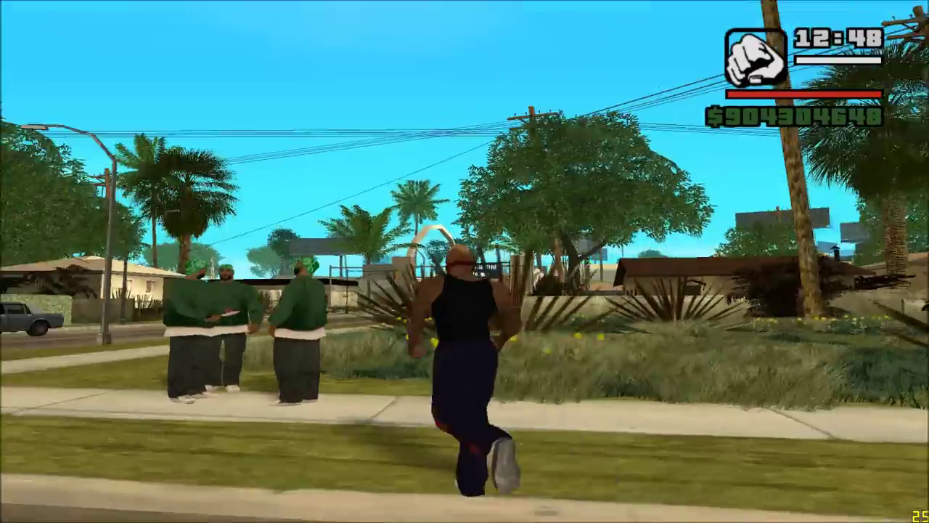
Step: Look around at the street corner to inspect the palms, trees and bushes in every direction
{"action": "key", "text": "s"}
{"action": "key", "text": "w"}
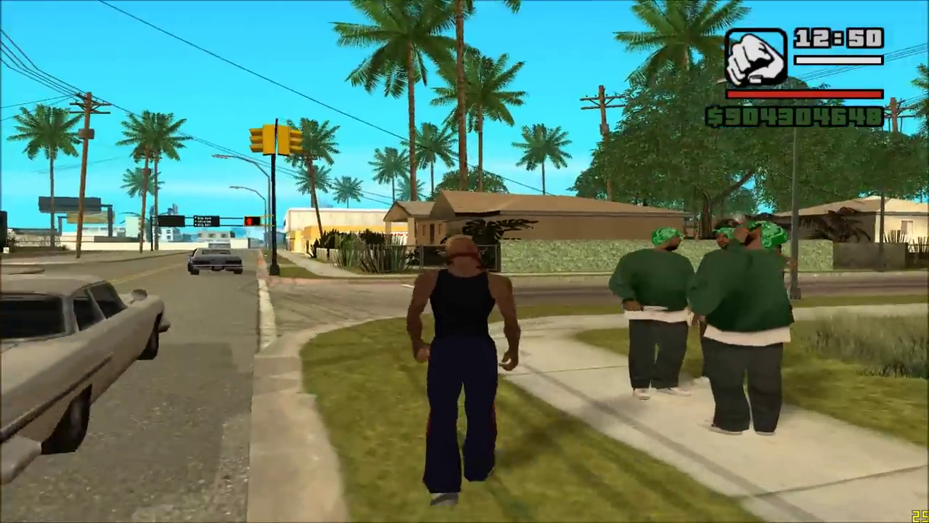
{"action": "key", "text": "a"}
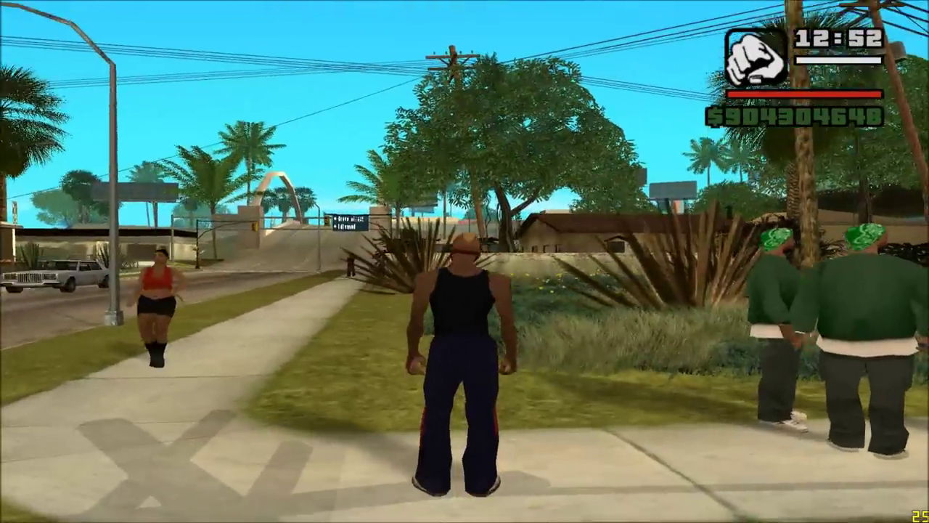
{"action": "key", "text": "a"}
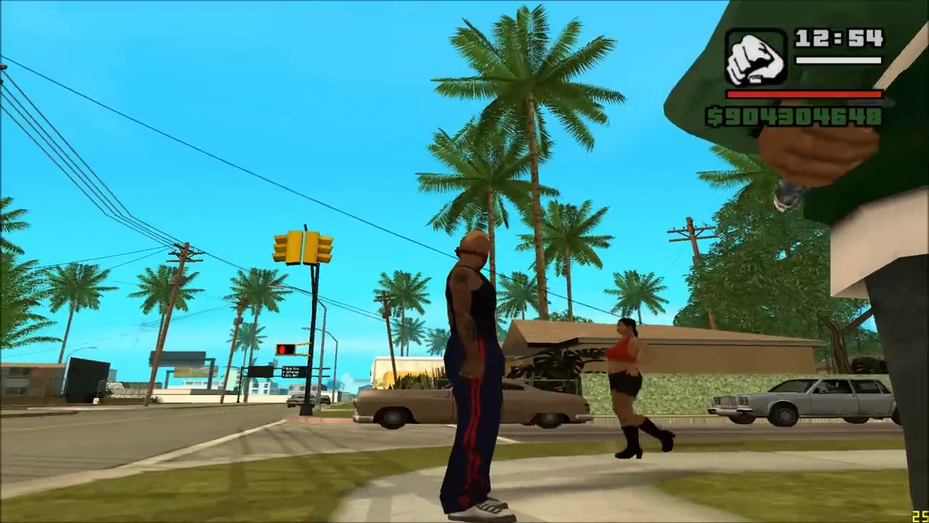
{"action": "key", "text": "a"}
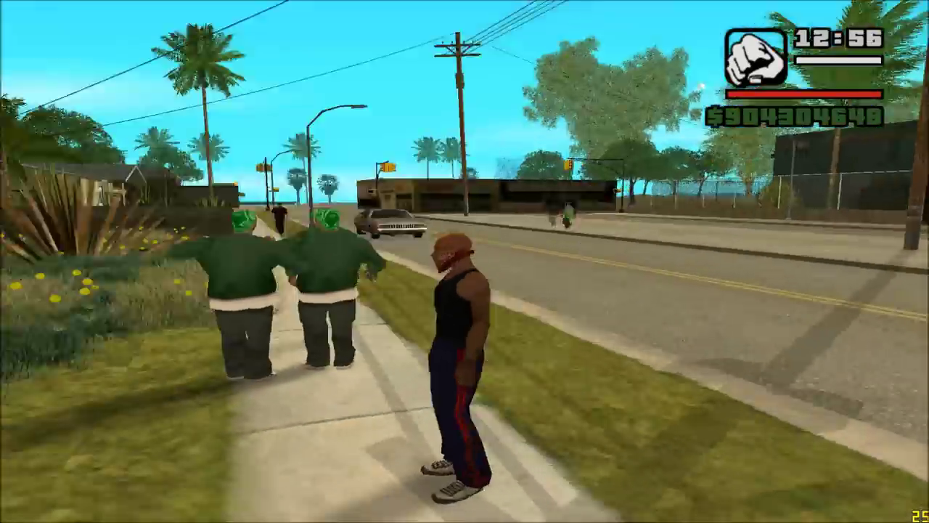
Step: Quit the game, confirming with Sim, and close the gta_sa.exe program from the Windows error dialog
{"action": "key", "text": "Escape"}
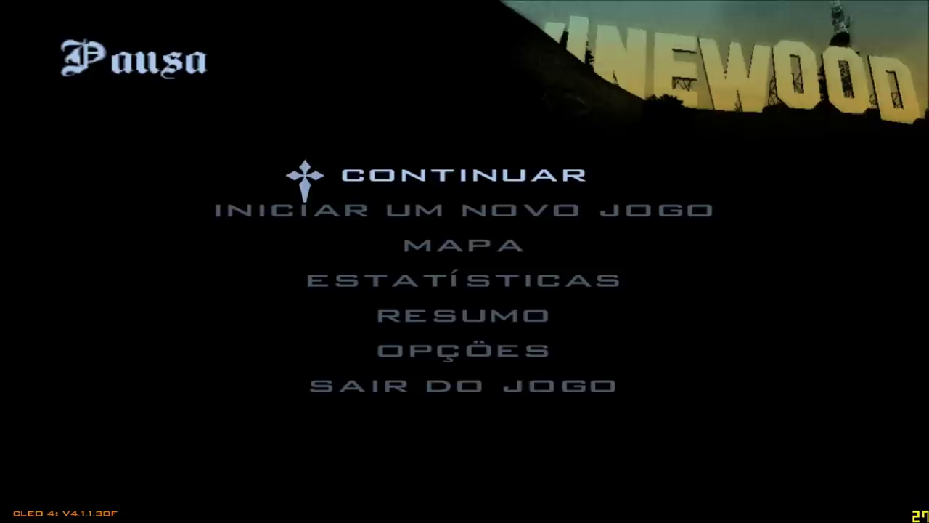
{"action": "key", "text": "Return"}
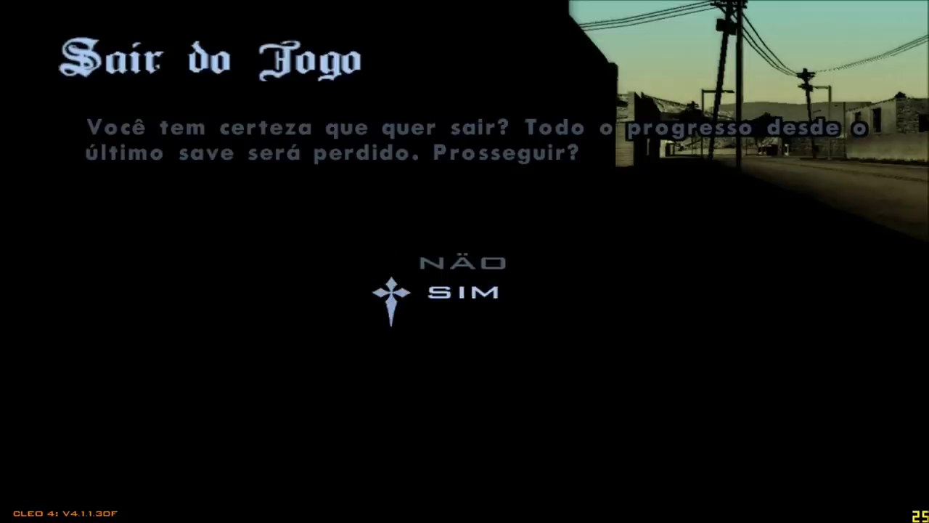
{"action": "key", "text": "Return"}
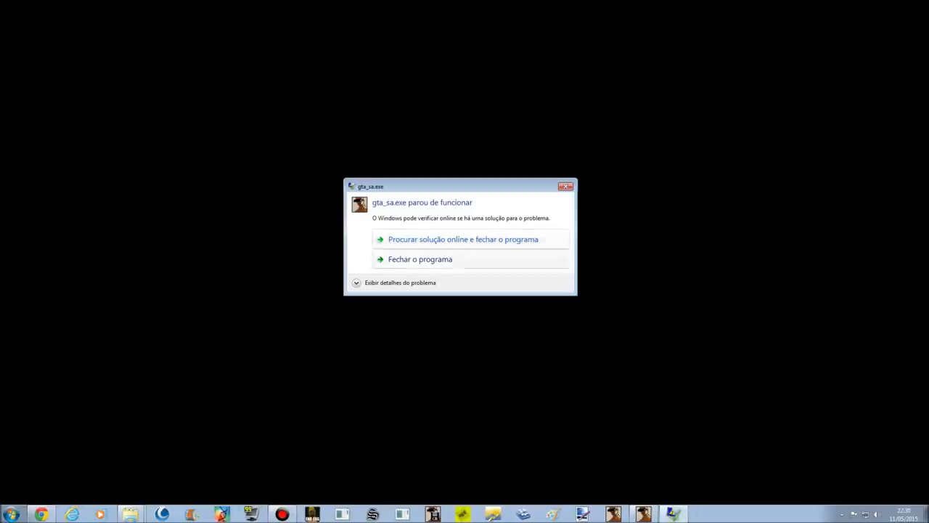
{"action": "left_click", "coordinate": [443, 259]}
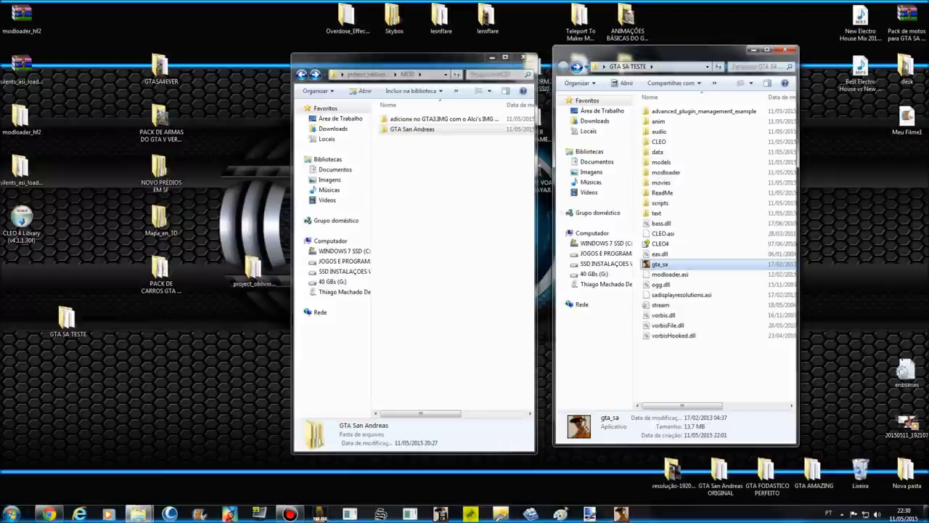
Step: Close the mod's MOD folder window and open the DATA folder inside the game's modloader folder
{"action": "left_click", "coordinate": [524, 57]}
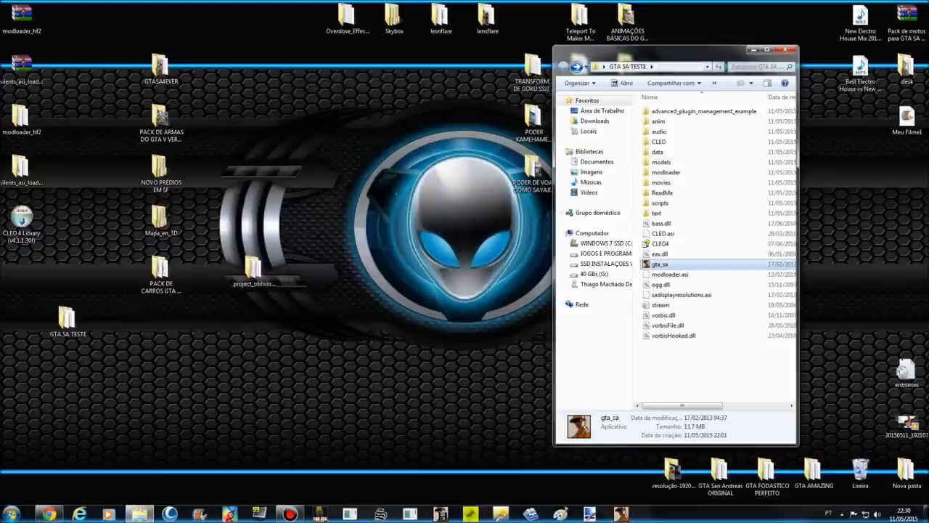
{"action": "double_click", "coordinate": [666, 172]}
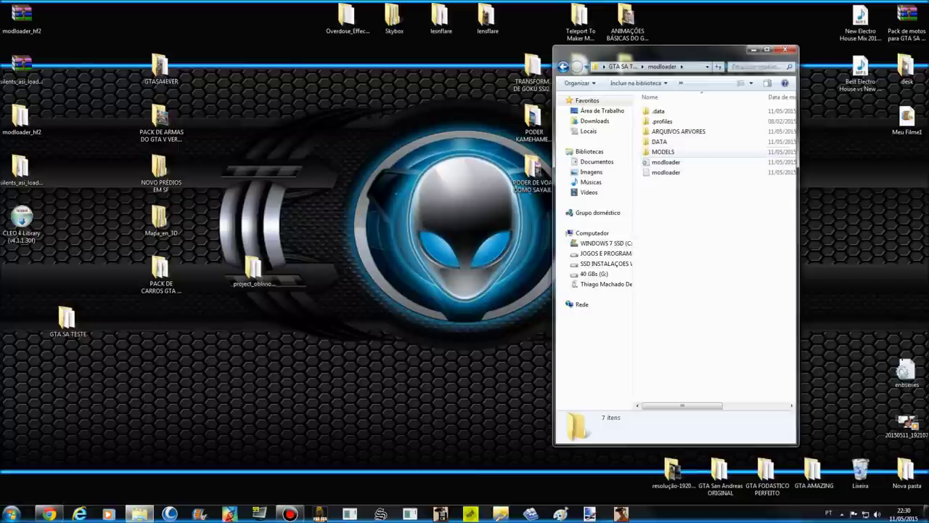
{"action": "mouse_move", "coordinate": [252, 271]}
{"action": "left_mouse_down"}
{"action": "mouse_move", "coordinate": [249, 146]}
{"action": "mouse_move", "coordinate": [224, 14]}
{"action": "mouse_move", "coordinate": [253, 268]}
{"action": "left_mouse_up"}
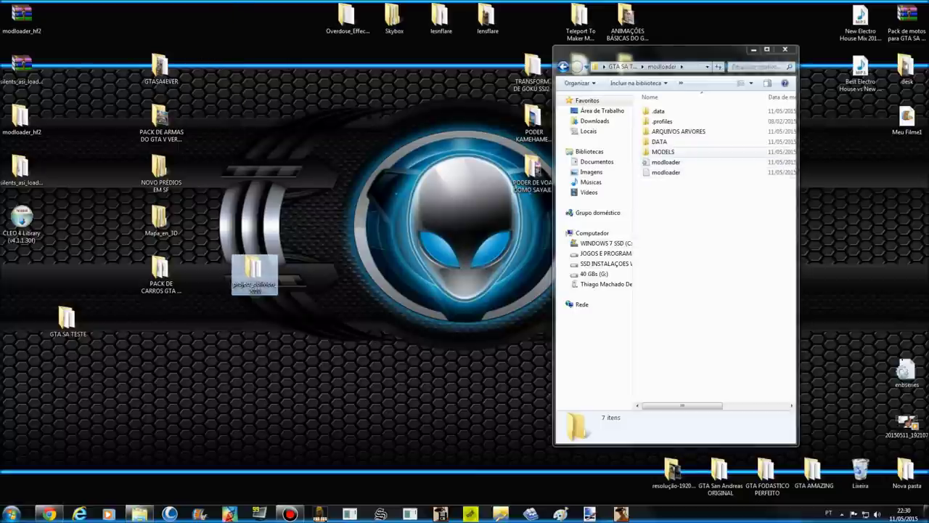
{"action": "left_click", "coordinate": [664, 152]}
{"action": "left_click", "coordinate": [679, 131]}
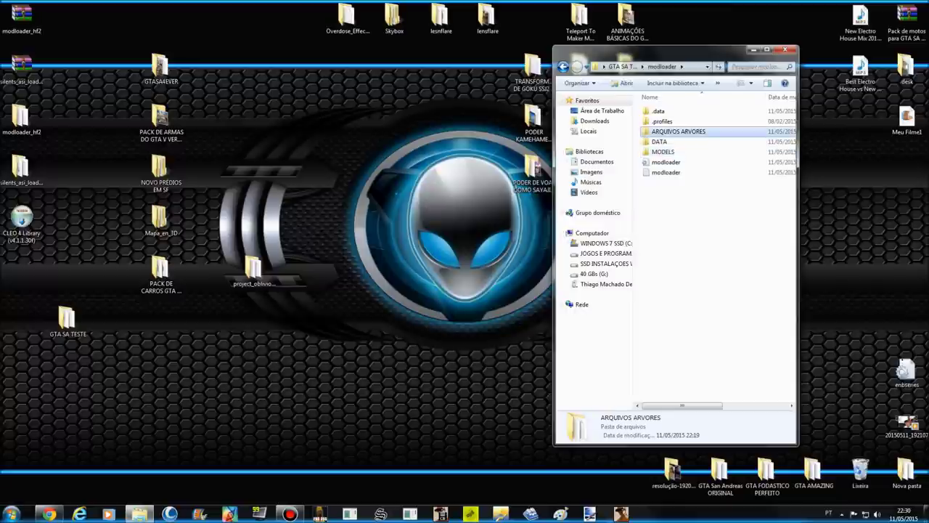
{"action": "left_click", "coordinate": [660, 141]}
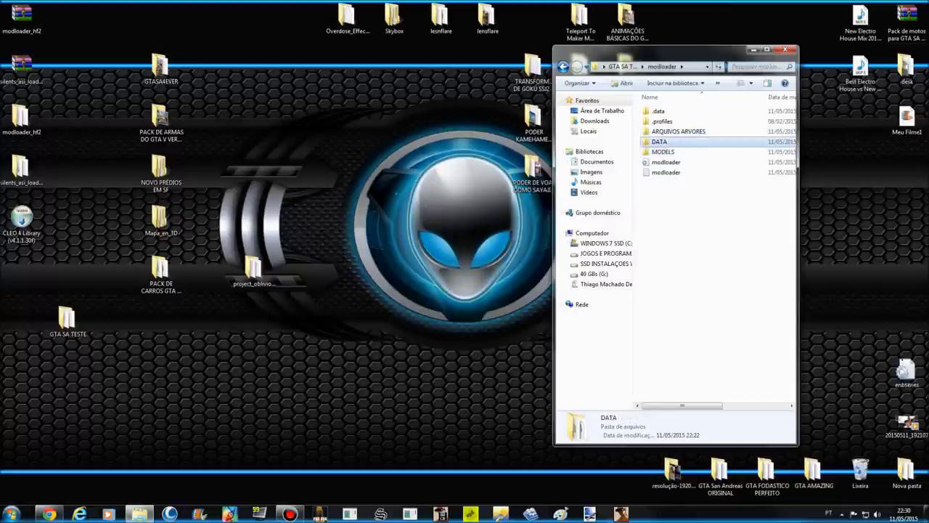
{"action": "double_click", "coordinate": [660, 141]}
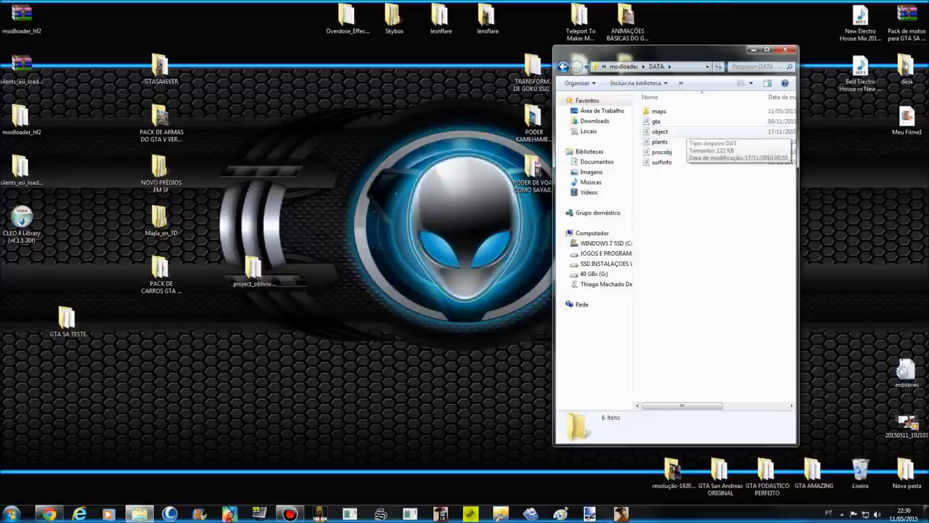
Step: Delete the gta DAT file from the modloader DATA folder
{"action": "left_click", "coordinate": [656, 122]}
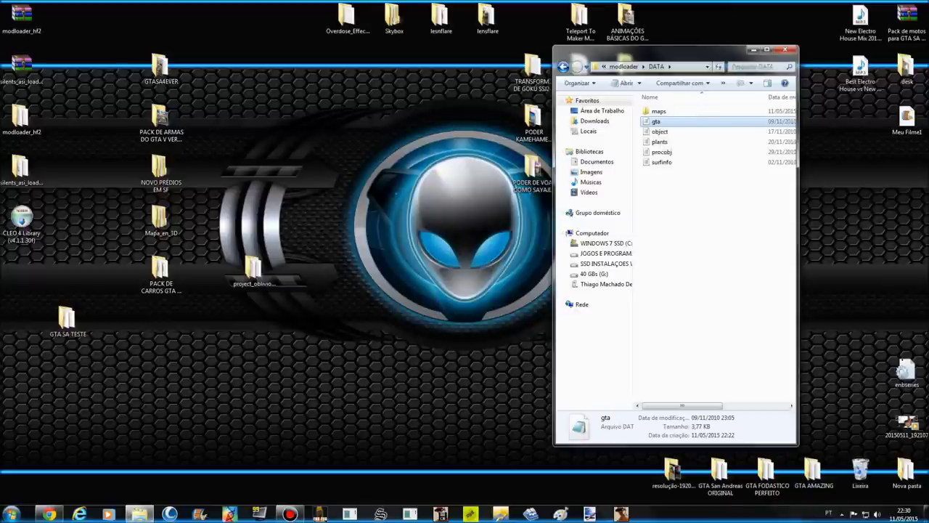
{"action": "key", "text": "Delete"}
{"action": "key", "text": "Return"}
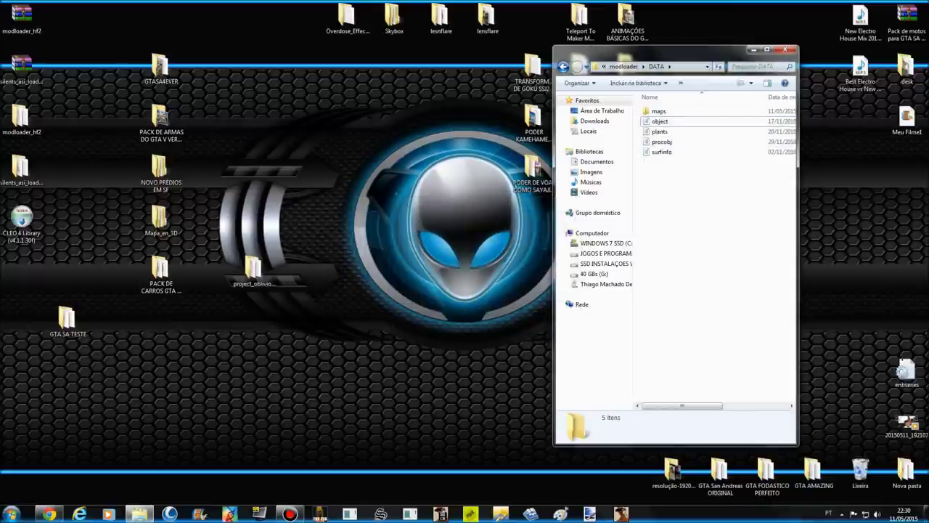
Step: Open the data folder inside the MOD\GTA San Andreas folder of the project_oblivion_2010 mod and select its gta file
{"action": "double_click", "coordinate": [253, 268]}
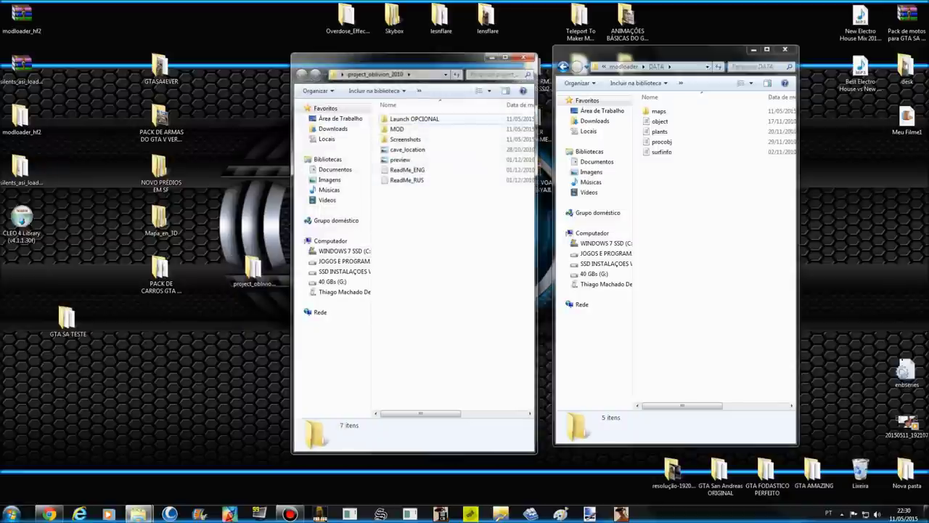
{"action": "double_click", "coordinate": [397, 130]}
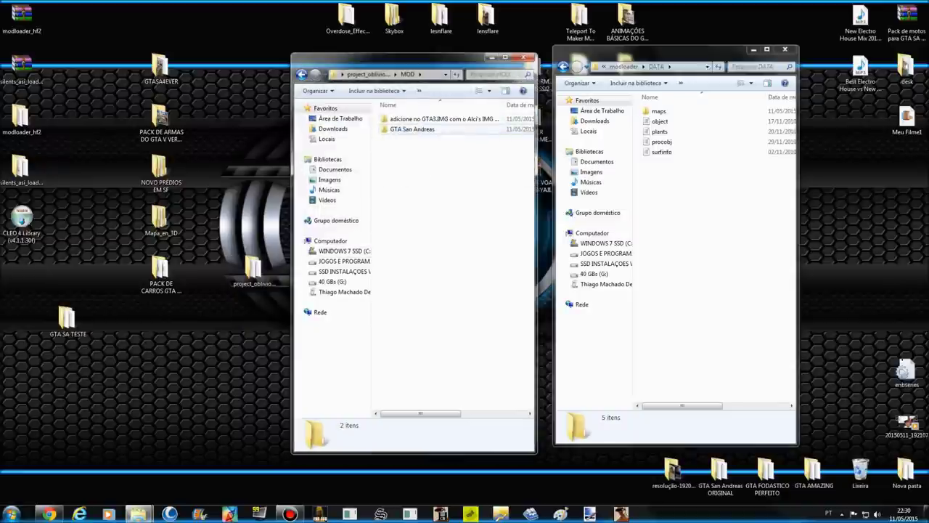
{"action": "double_click", "coordinate": [413, 130]}
{"action": "left_click", "coordinate": [397, 119]}
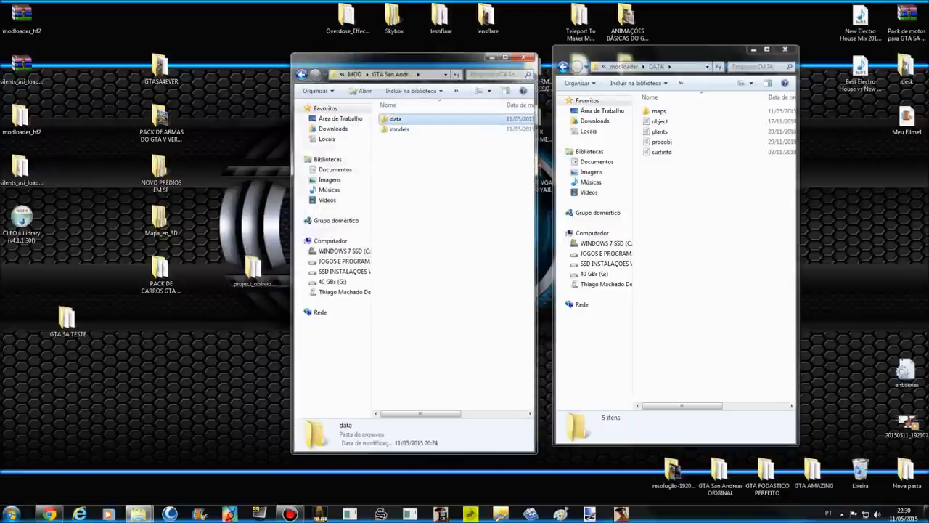
{"action": "double_click", "coordinate": [400, 129]}
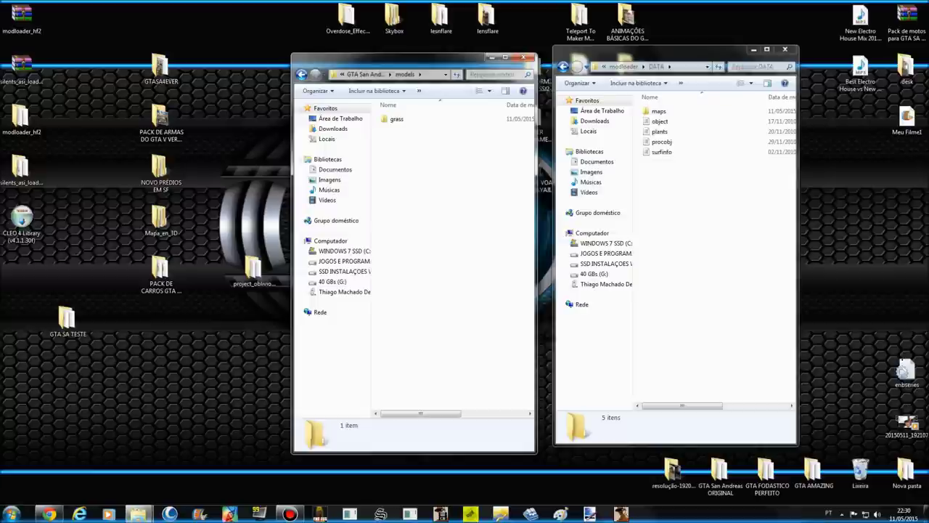
{"action": "left_click", "coordinate": [302, 74]}
{"action": "double_click", "coordinate": [398, 119]}
{"action": "left_click", "coordinate": [395, 129]}
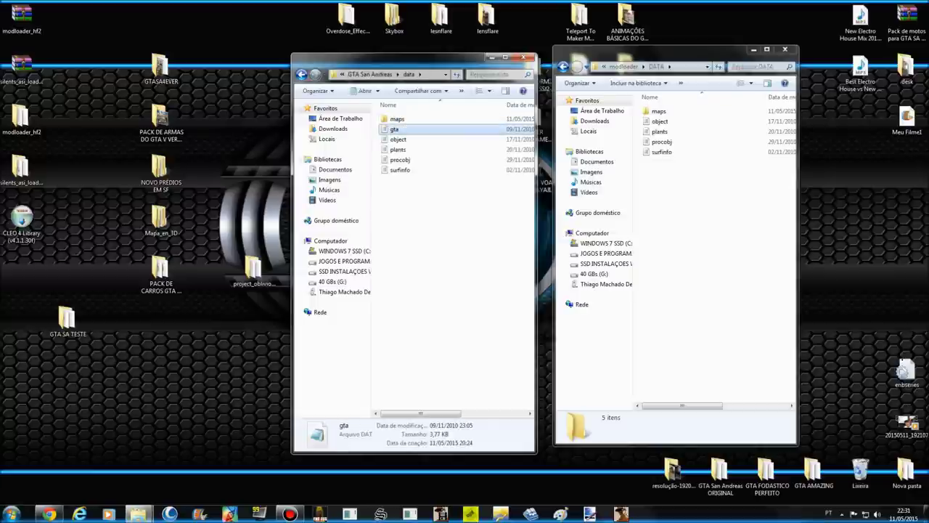
Step: Cut the gta DAT file from the mod's data folder and paste it into the parent GTA San Andreas folder
{"action": "right_click", "coordinate": [398, 129]}
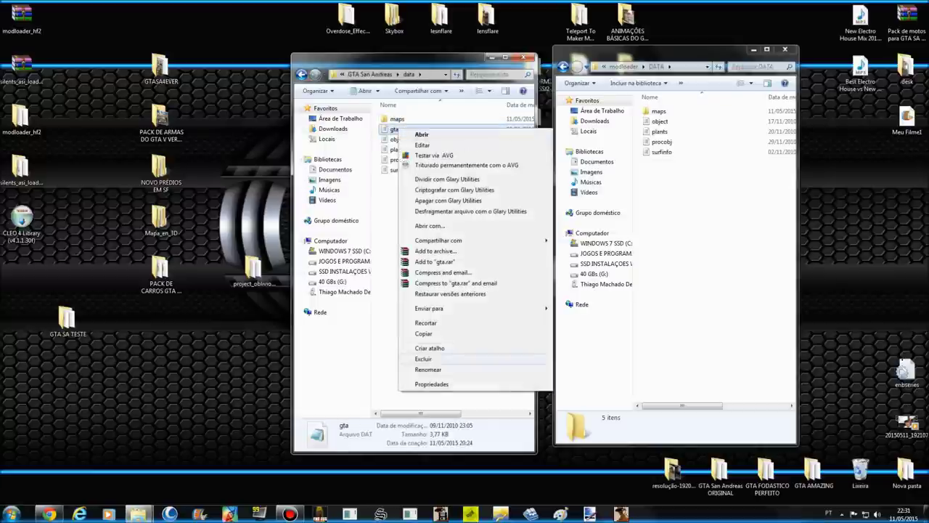
{"action": "left_click", "coordinate": [397, 120]}
{"action": "left_click", "coordinate": [395, 129]}
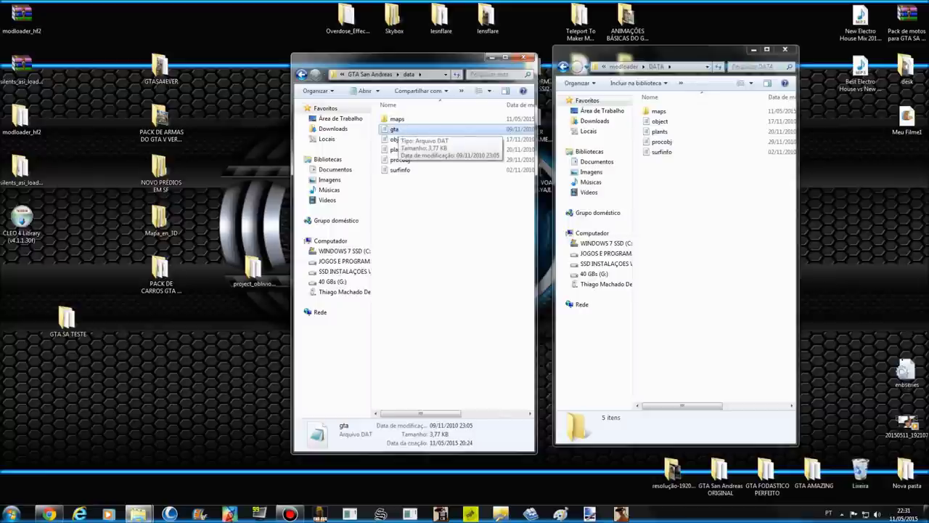
{"action": "right_click", "coordinate": [399, 130]}
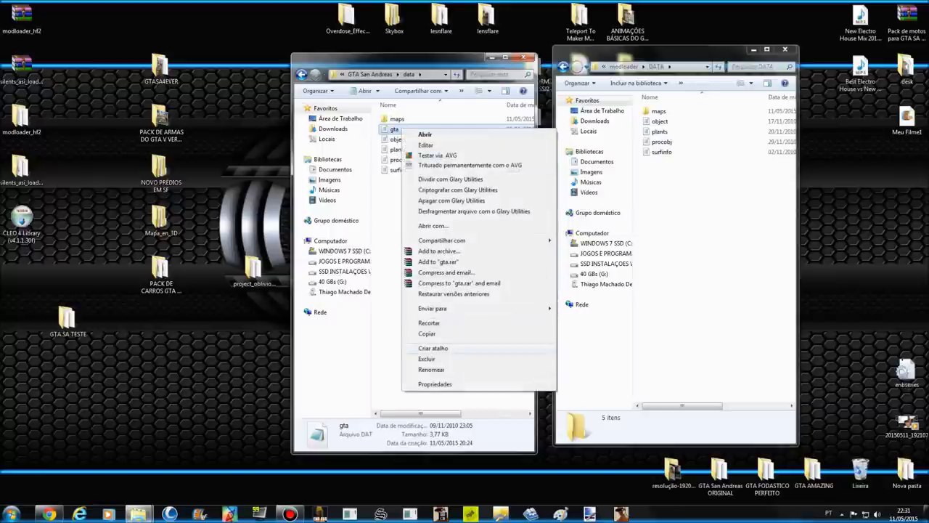
{"action": "left_click", "coordinate": [430, 323]}
{"action": "left_click", "coordinate": [302, 75]}
{"action": "right_click", "coordinate": [493, 293]}
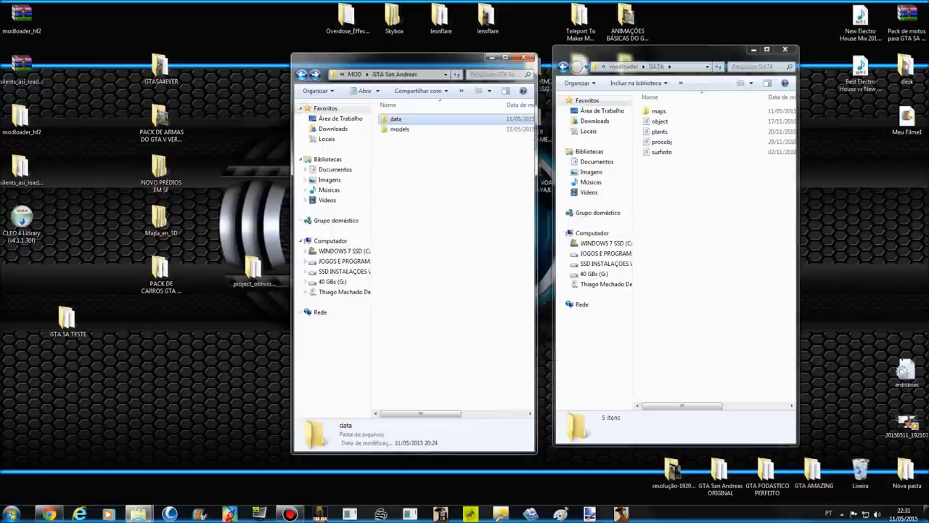
{"action": "left_click", "coordinate": [515, 360]}
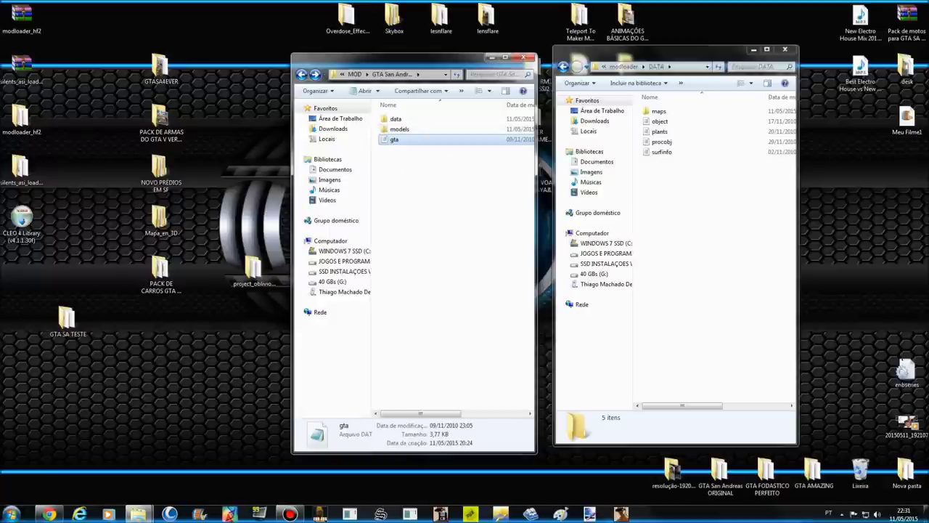
Step: Open the mod's gta file in Notepad and go up from the modloader DATA folder to GTA SA TESTE
{"action": "double_click", "coordinate": [396, 139]}
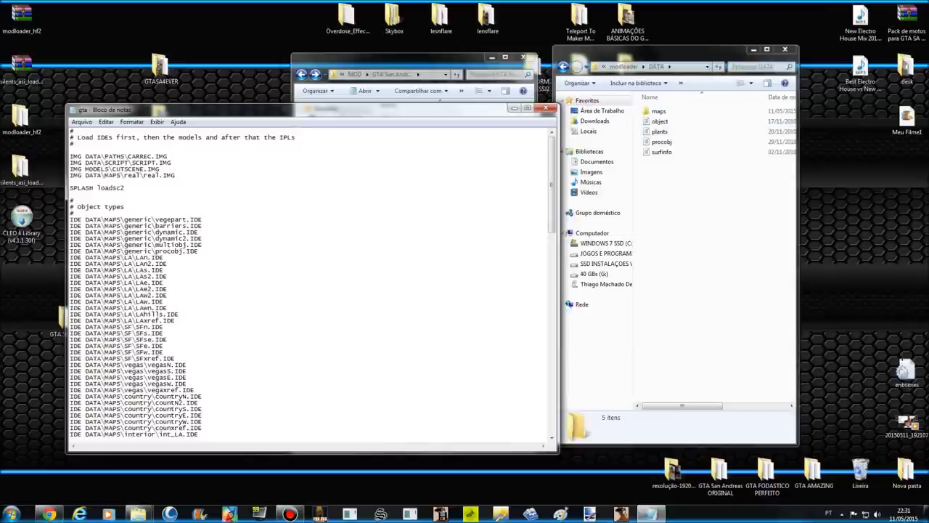
{"action": "left_click_drag", "start_coordinate": [661, 50], "coordinate": [723, 46]}
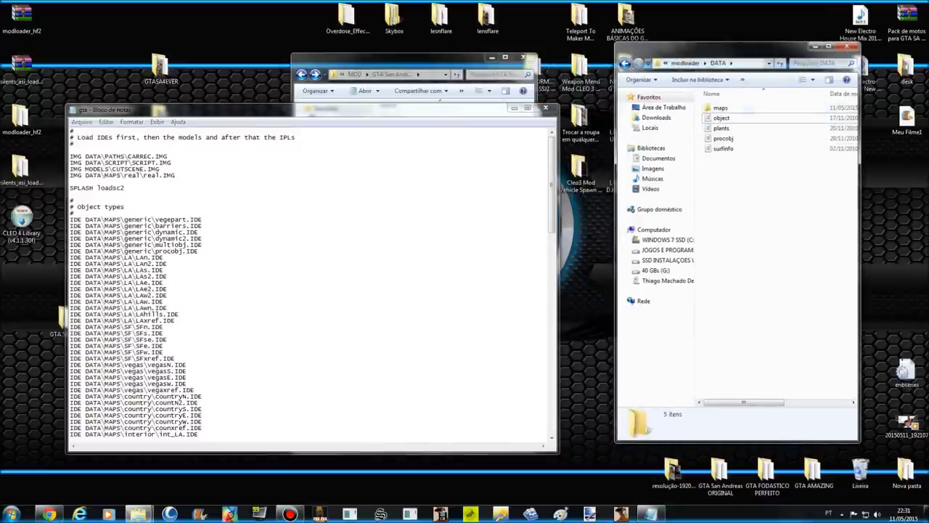
{"action": "left_click", "coordinate": [625, 64]}
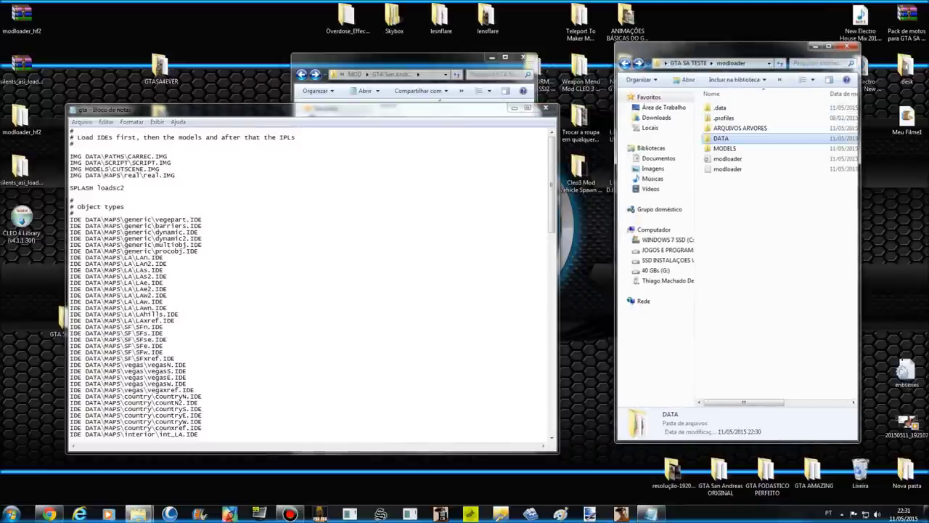
{"action": "key", "text": "alt+Up"}
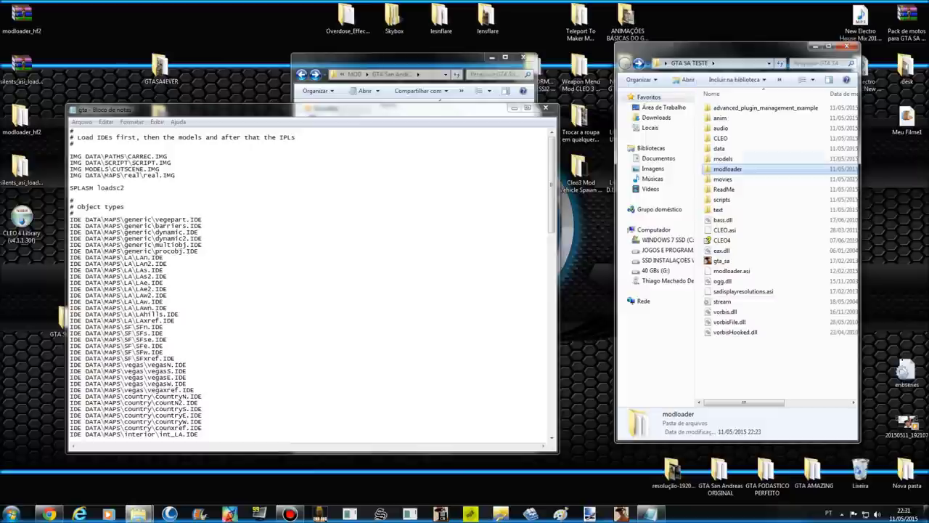
{"action": "left_click", "coordinate": [720, 149]}
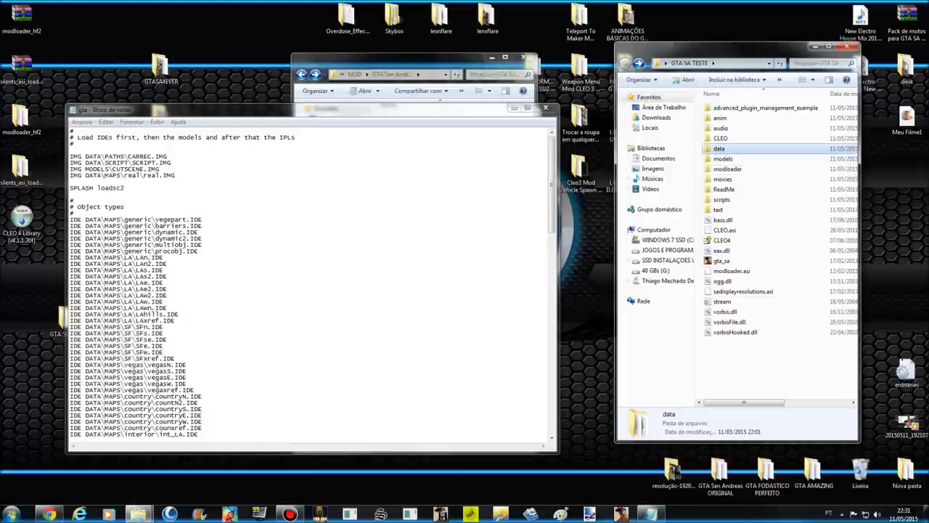
Step: Open the gta file from the game's data folder and place its window beside the mod's gta file
{"action": "left_click", "coordinate": [406, 58]}
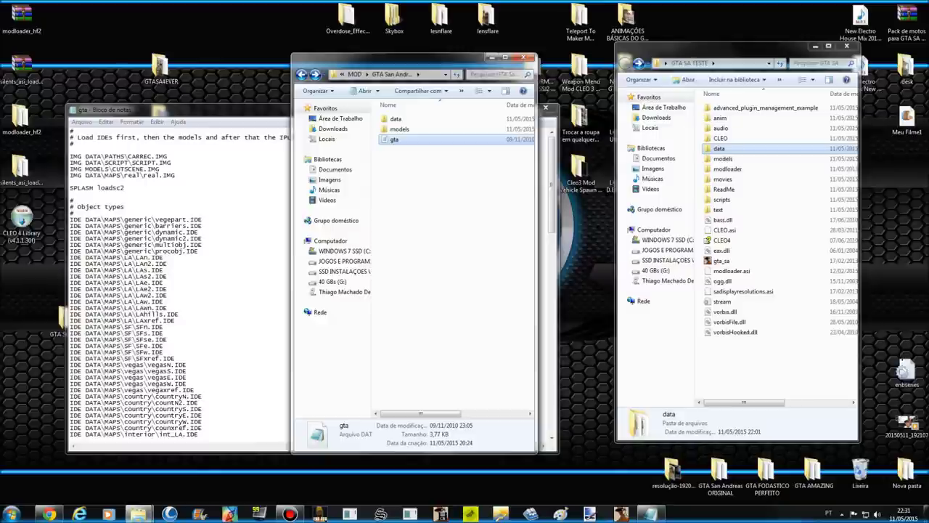
{"action": "left_click", "coordinate": [720, 149]}
{"action": "double_click", "coordinate": [719, 148]}
{"action": "left_click", "coordinate": [719, 291]}
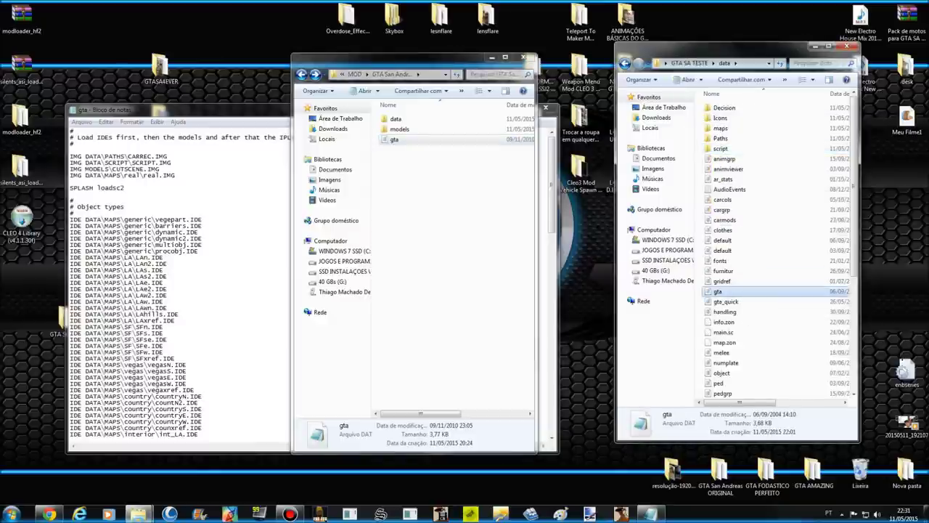
{"action": "double_click", "coordinate": [719, 291]}
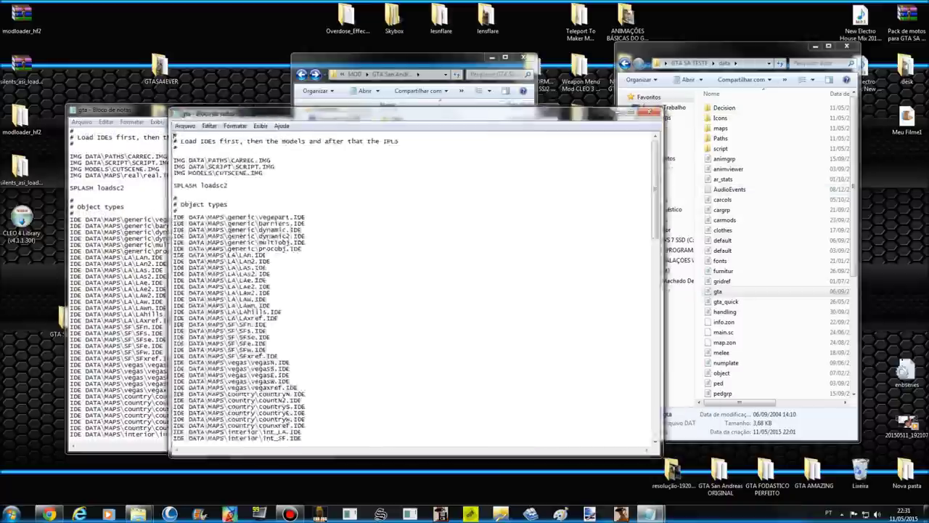
{"action": "left_click_drag", "start_coordinate": [689, 95], "coordinate": [707, 108]}
{"action": "left_click_drag", "start_coordinate": [598, 107], "coordinate": [643, 88]}
{"action": "left_click", "coordinate": [218, 276]}
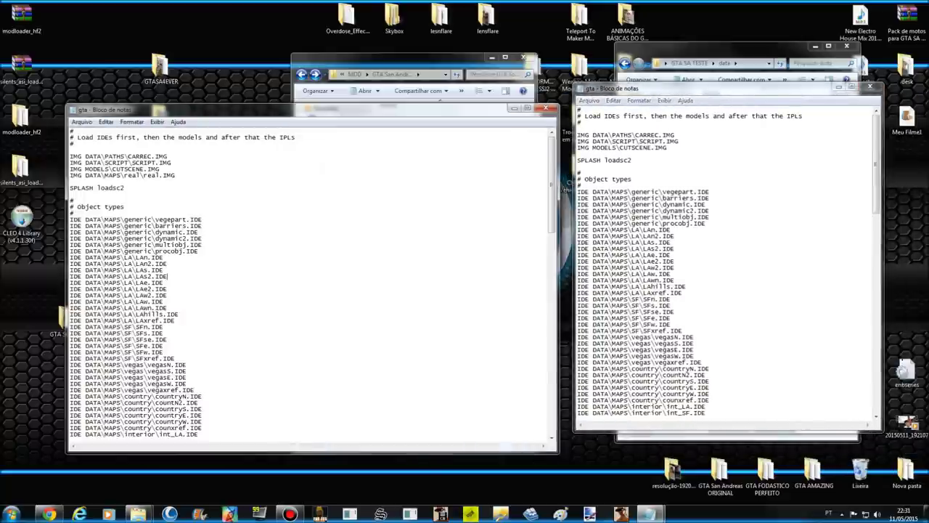
Step: Reopen the mod's gta file, narrow its window and move it next to the game's gta file
{"action": "left_click", "coordinate": [546, 108]}
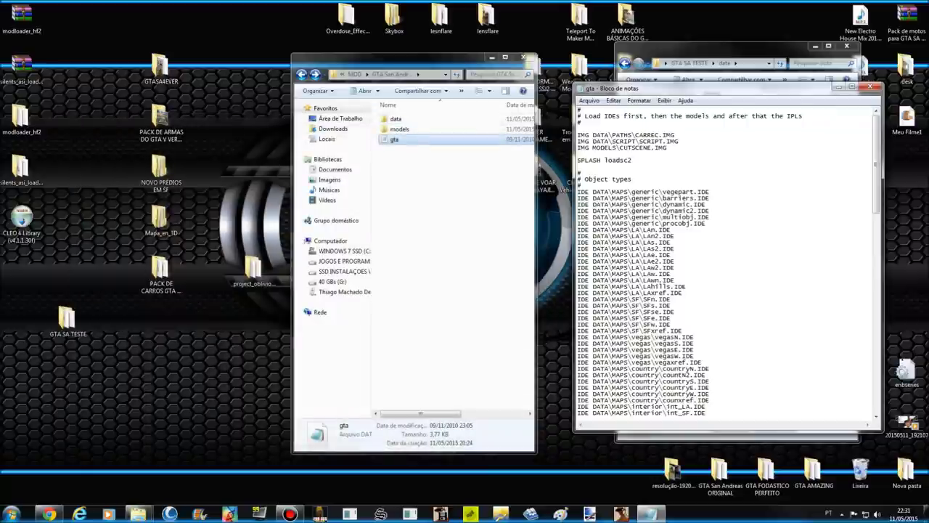
{"action": "double_click", "coordinate": [396, 140]}
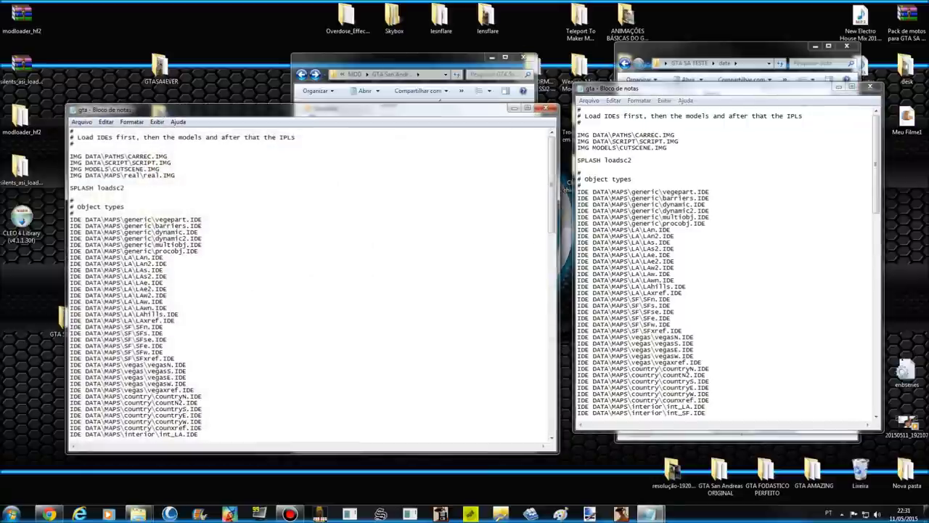
{"action": "left_click_drag", "start_coordinate": [558, 214], "coordinate": [343, 214]}
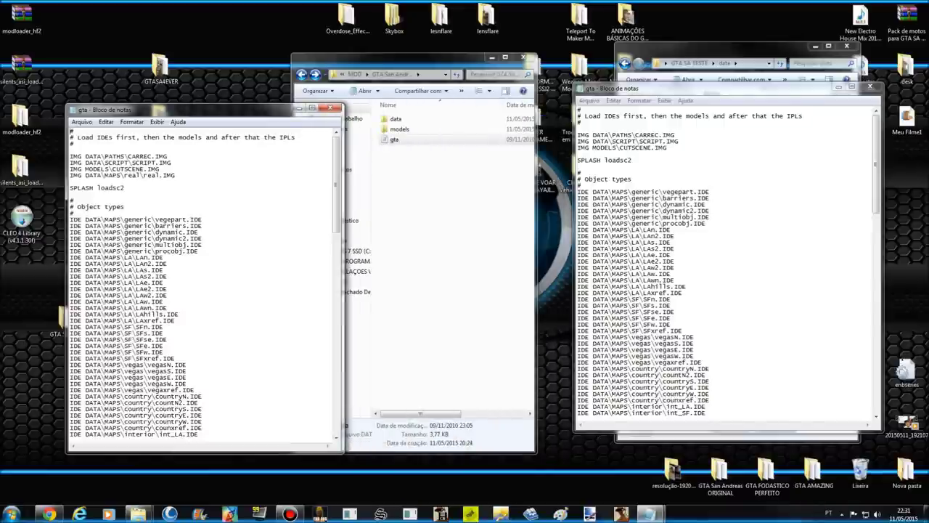
{"action": "left_click_drag", "start_coordinate": [217, 108], "coordinate": [308, 94]}
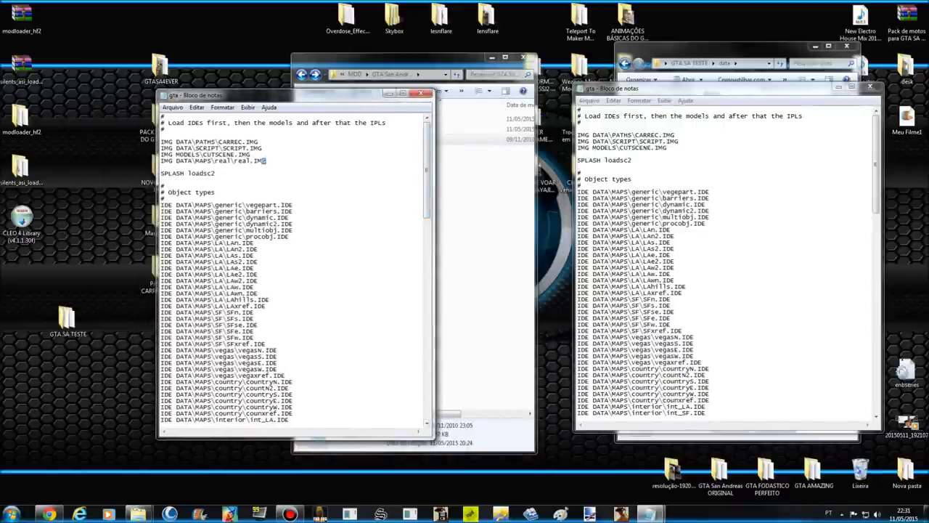
Step: Copy the line IMG DATA\MAPS\real\real.IMG from the mod's gta file into the game's gta file, below IMG MODELS\CUTSCENE.IMG
{"action": "left_click_drag", "start_coordinate": [163, 161], "coordinate": [266, 161]}
{"action": "right_click", "coordinate": [161, 161]}
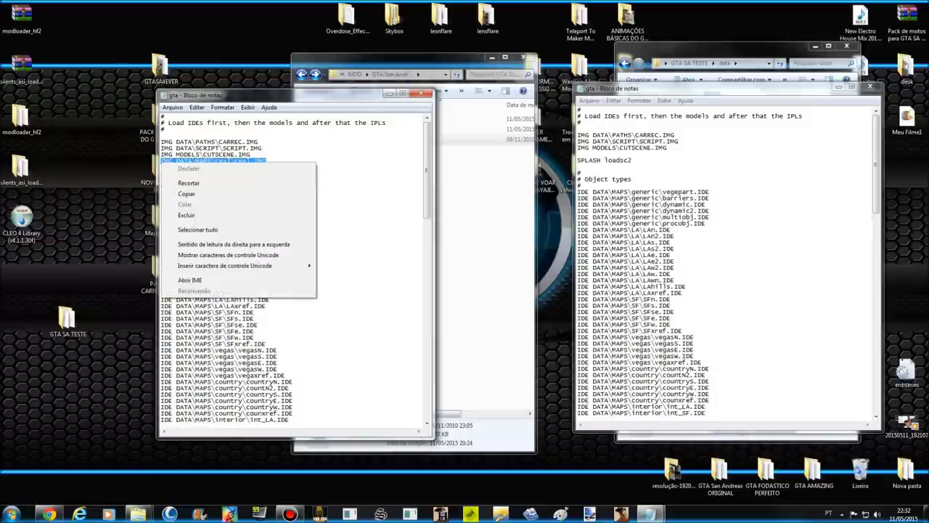
{"action": "left_click", "coordinate": [178, 194]}
{"action": "left_click", "coordinate": [776, 148]}
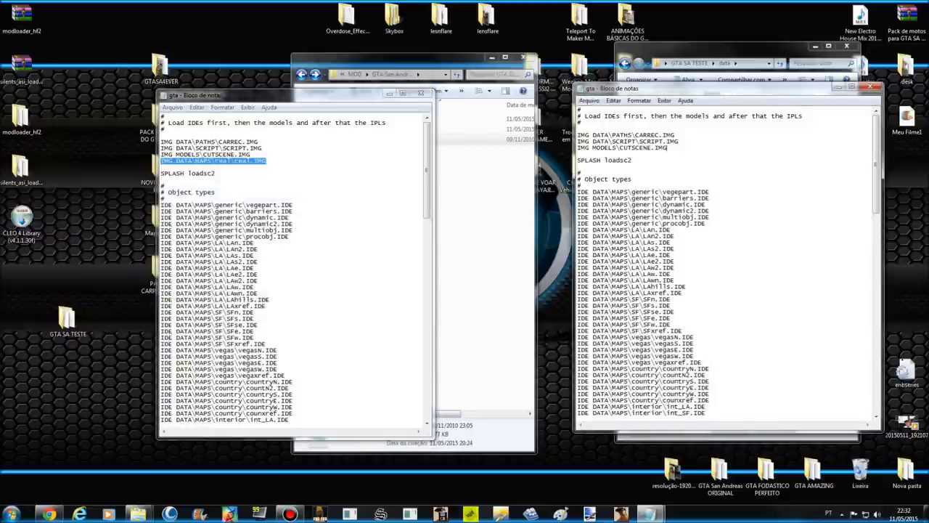
{"action": "key", "text": "Return"}
{"action": "right_click", "coordinate": [776, 148]}
{"action": "left_click", "coordinate": [799, 189]}
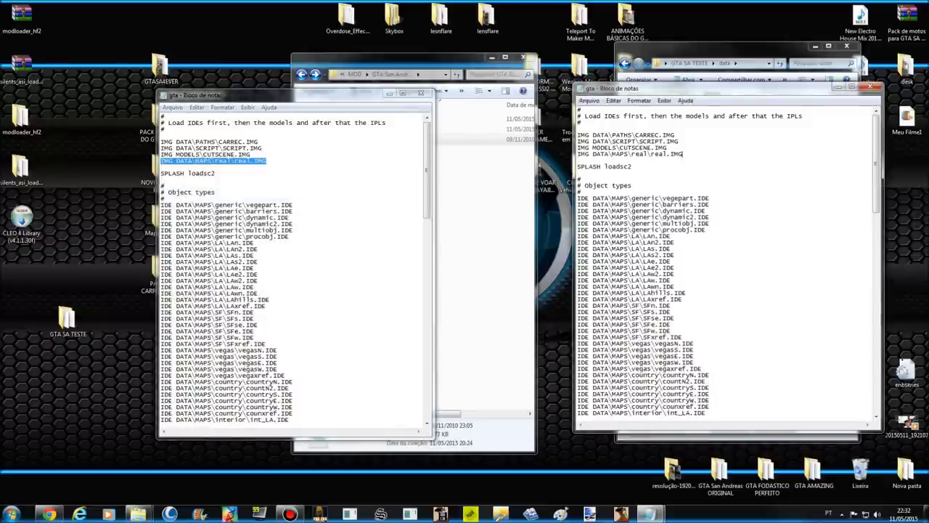
Step: Look through the IDE and IPL entries of the mod's gta file and compare them with the game's gta file
{"action": "left_click", "coordinate": [342, 218]}
{"action": "scroll", "coordinate": [341, 217], "scroll_direction": "down", "scroll_amount": 13}
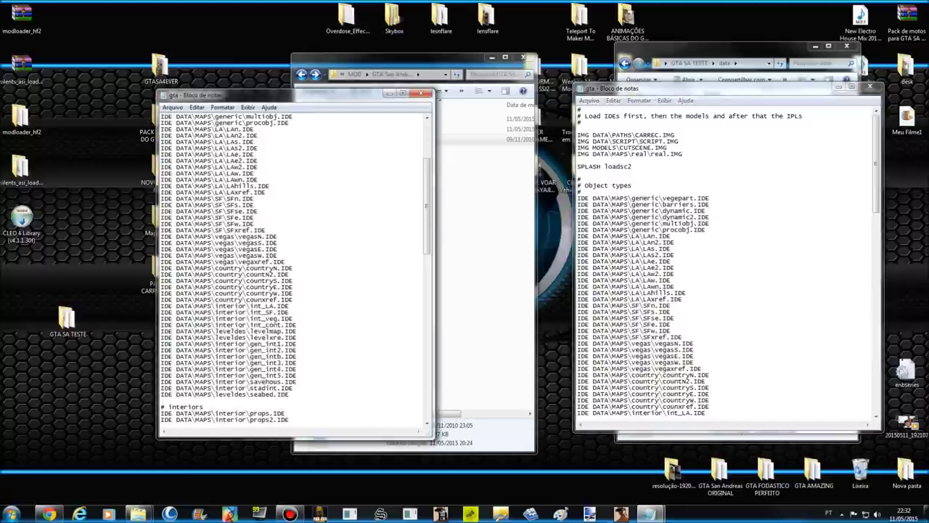
{"action": "scroll", "coordinate": [290, 291], "scroll_direction": "down", "scroll_amount": 10}
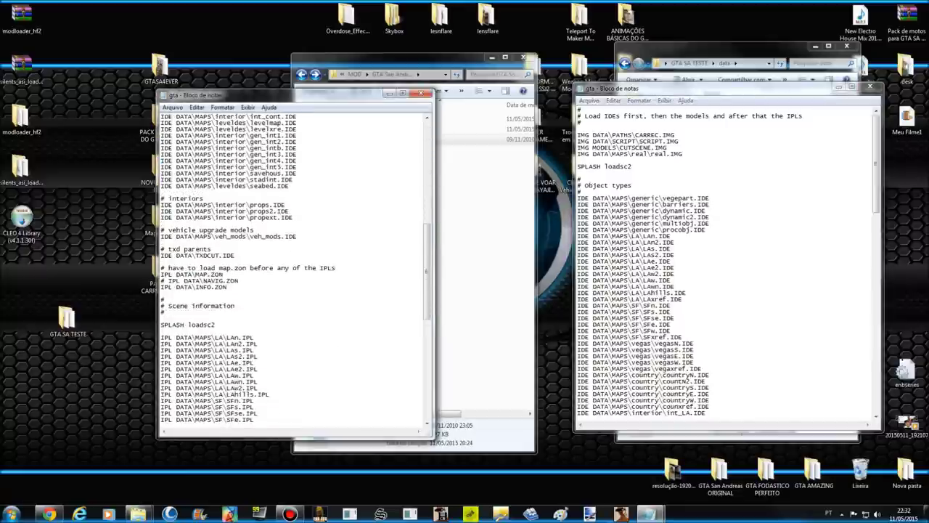
{"action": "scroll", "coordinate": [291, 291], "scroll_direction": "down", "scroll_amount": 6}
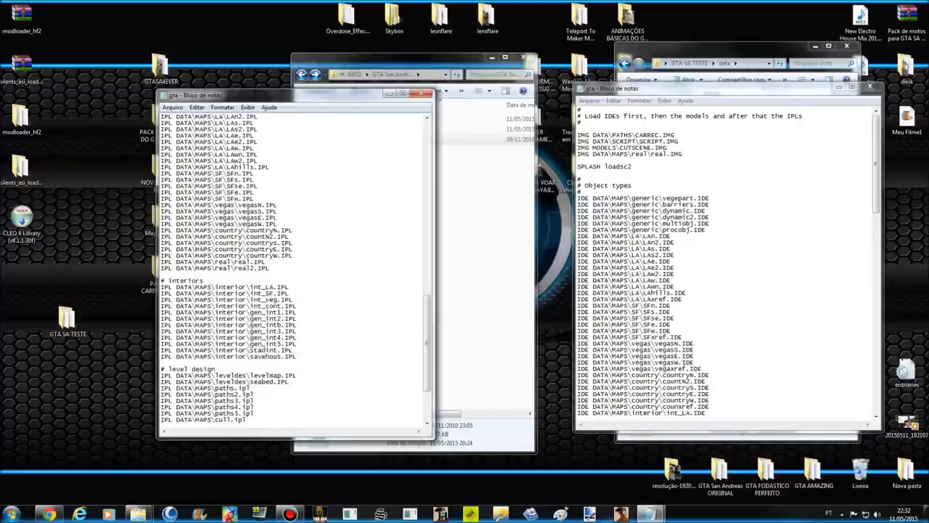
{"action": "scroll", "coordinate": [291, 291], "scroll_direction": "down", "scroll_amount": 5}
{"action": "scroll", "coordinate": [294, 268], "scroll_direction": "up", "scroll_amount": 20}
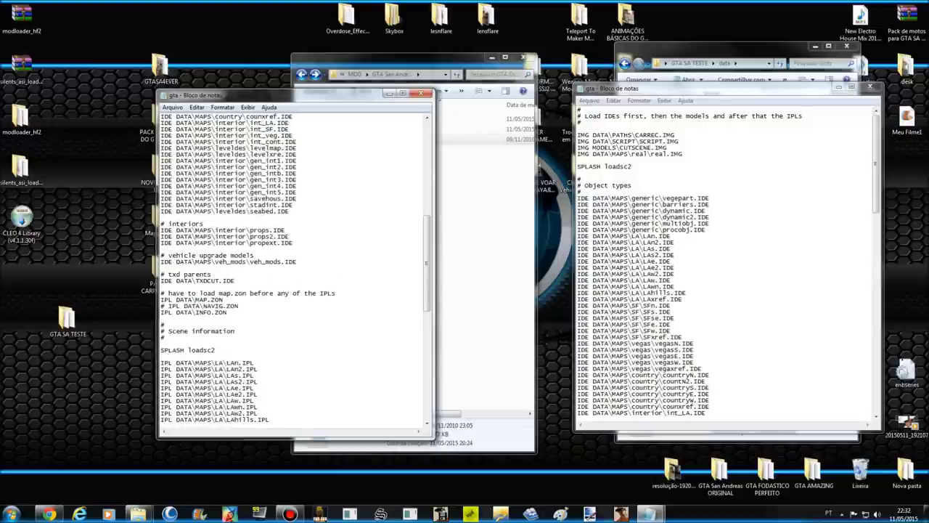
{"action": "scroll", "coordinate": [289, 167], "scroll_direction": "up", "scroll_amount": 13}
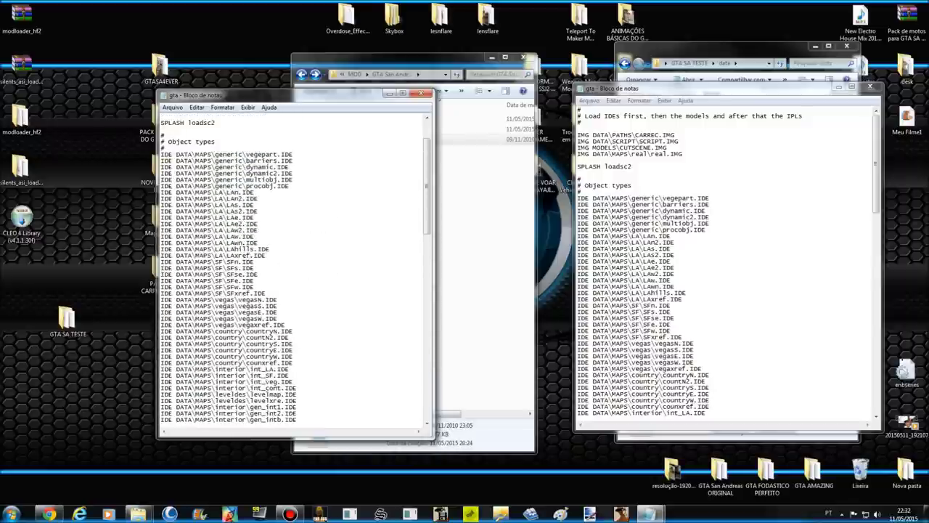
{"action": "scroll", "coordinate": [294, 269], "scroll_direction": "down", "scroll_amount": 3}
{"action": "left_click", "coordinate": [784, 261]}
{"action": "scroll", "coordinate": [785, 261], "scroll_direction": "down", "scroll_amount": 6}
Step: Close the mod's gta file and folder window, and close the game's gta file, saving its changes
{"action": "left_click", "coordinate": [421, 93]}
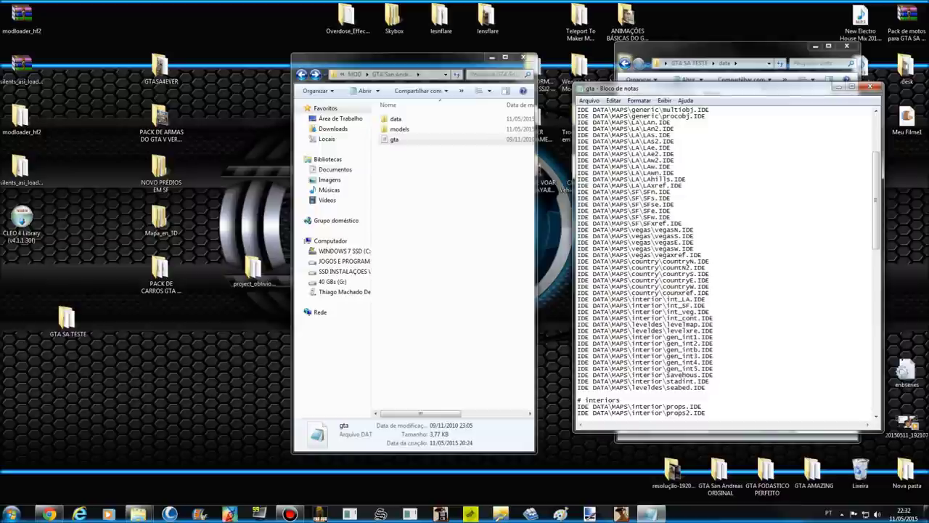
{"action": "left_click", "coordinate": [523, 57]}
{"action": "scroll", "coordinate": [726, 261], "scroll_direction": "up", "scroll_amount": 6}
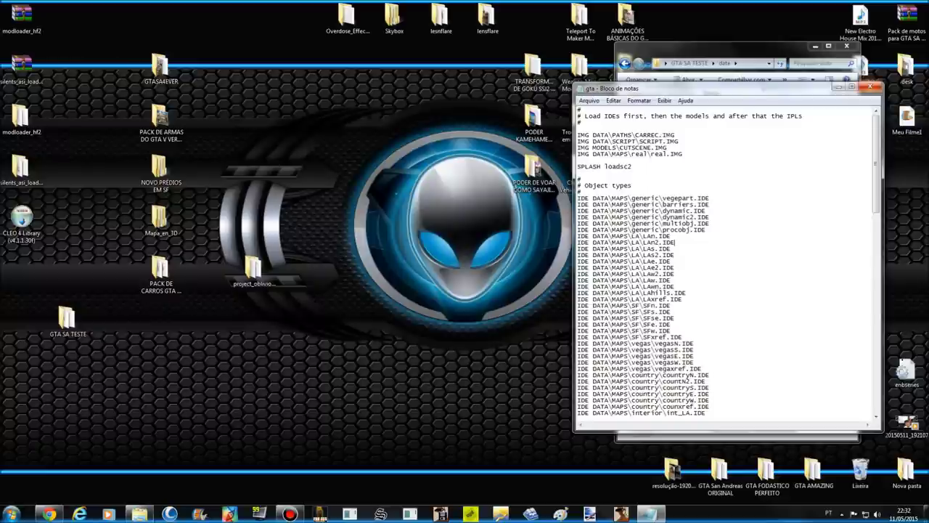
{"action": "left_click", "coordinate": [870, 88]}
{"action": "left_click", "coordinate": [432, 267]}
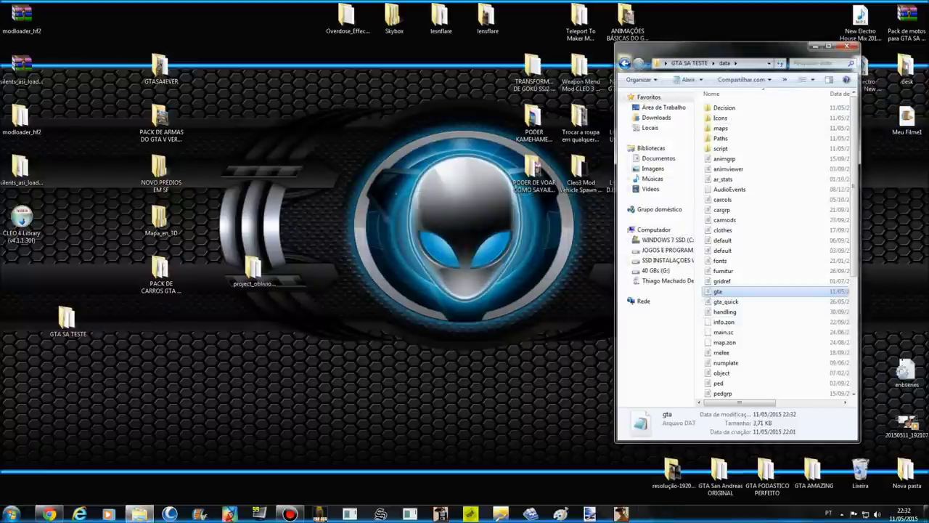
Step: Return to the GTA SA TESTE folder and launch the game with gta_sa
{"action": "left_click", "coordinate": [626, 63]}
{"action": "double_click", "coordinate": [721, 260]}
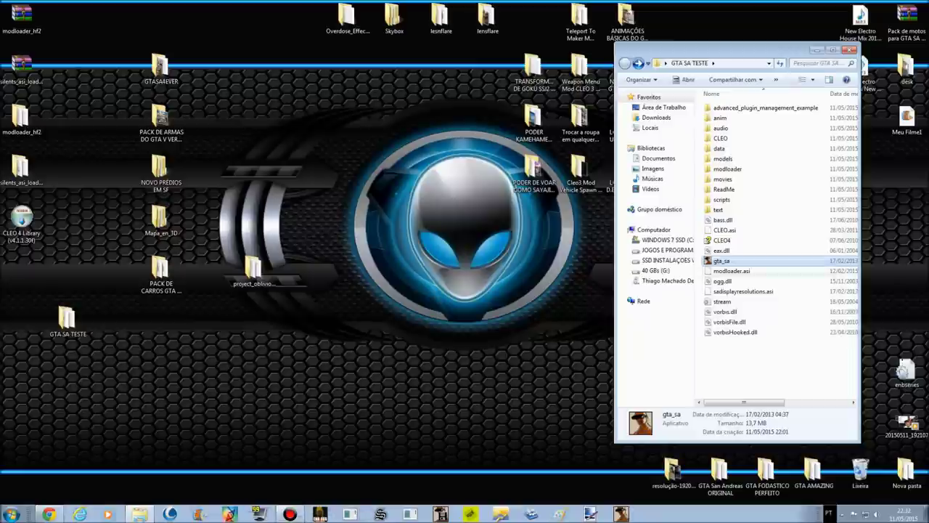
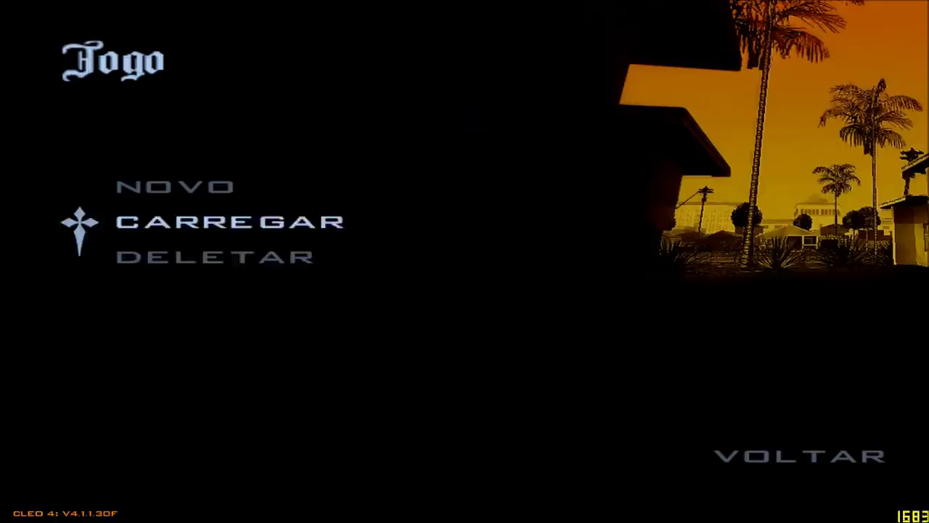
Step: Load the Truques no Deserto save dated 05 MAI 2015 and walk out of the house to the beach
{"action": "key", "text": "Return"}
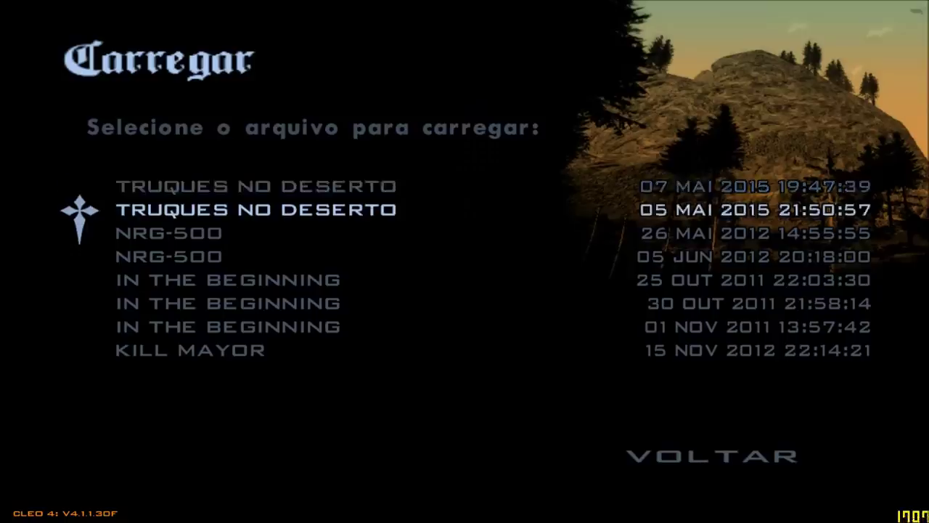
{"action": "key", "text": "Return"}
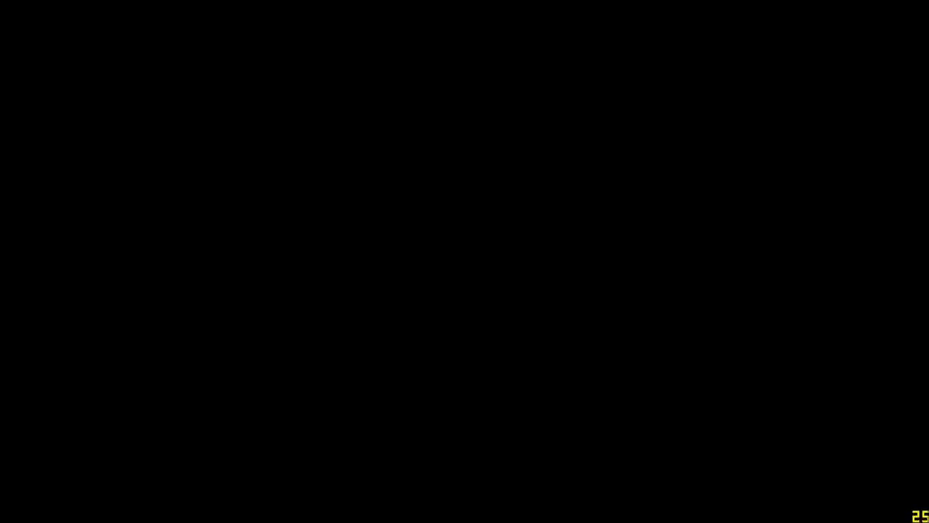
{"action": "key", "text": "w"}
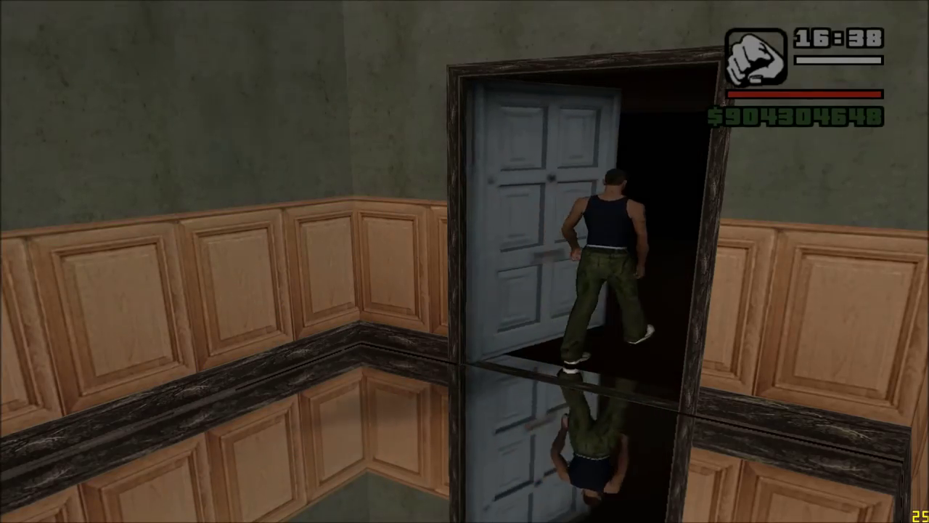
{"action": "key", "text": "w"}
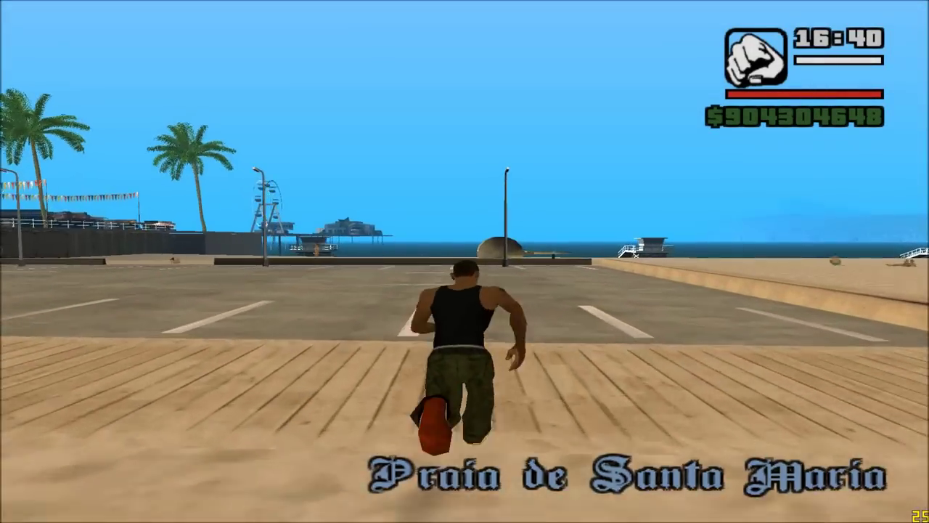
Step: Run across the Praia de Santa Maria parking lot and sand, and swim out into the sea
{"action": "key", "text": "w"}
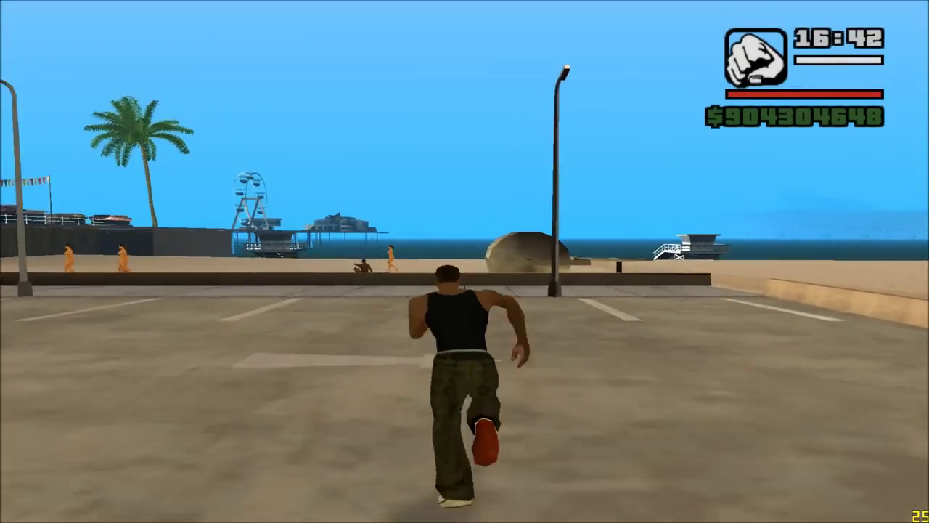
{"action": "key", "text": "w"}
{"action": "key", "text": "shift"}
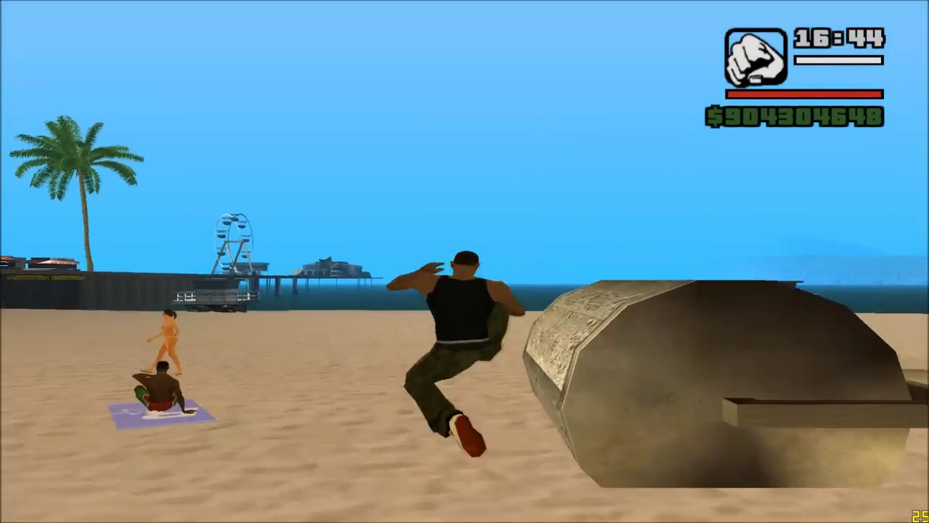
{"action": "key", "text": "w"}
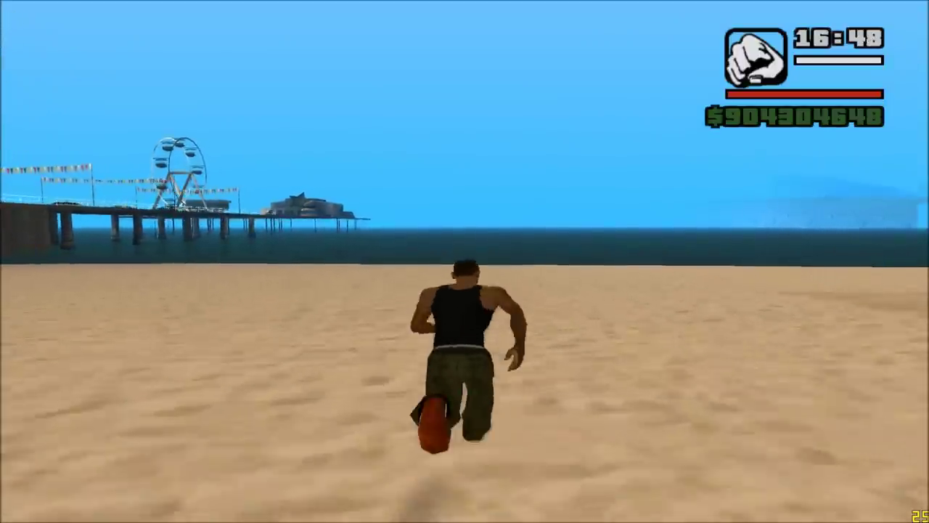
{"action": "key", "text": "w"}
{"action": "key", "text": "w"}
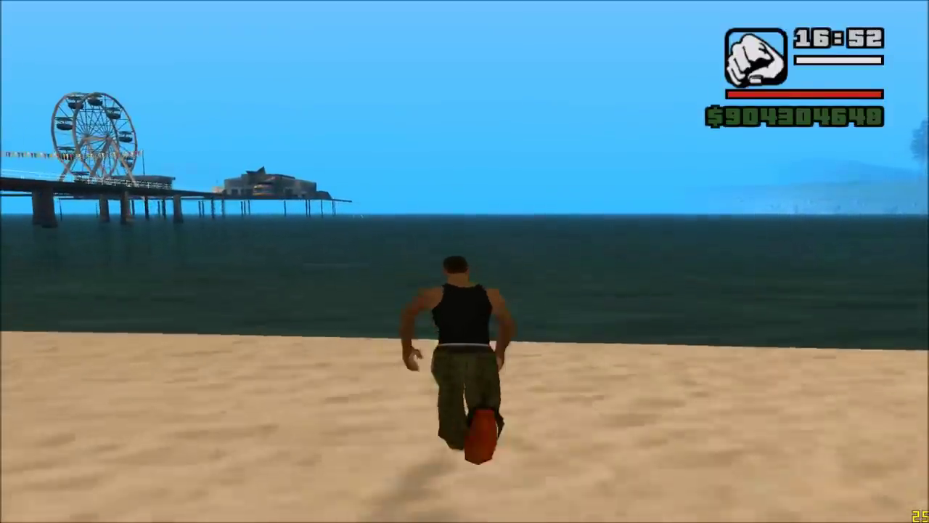
{"action": "key", "text": "w"}
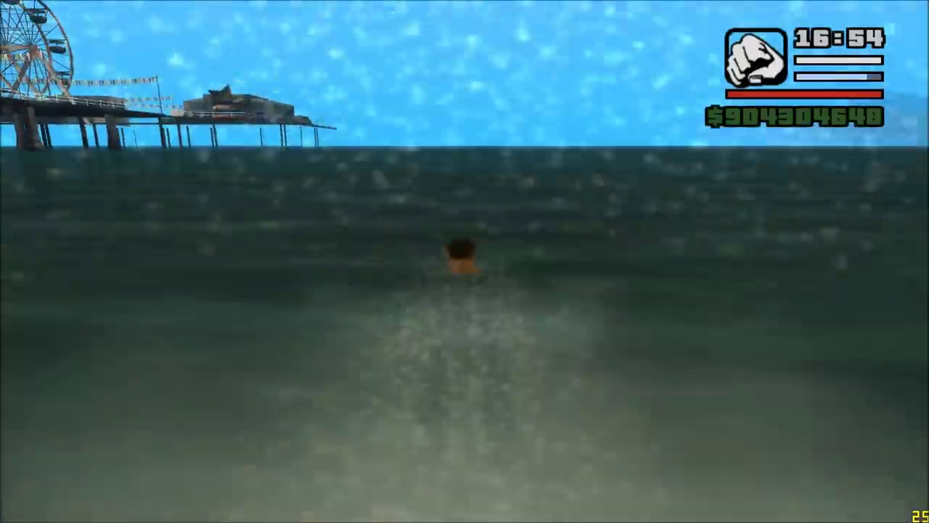
{"action": "key", "text": "w"}
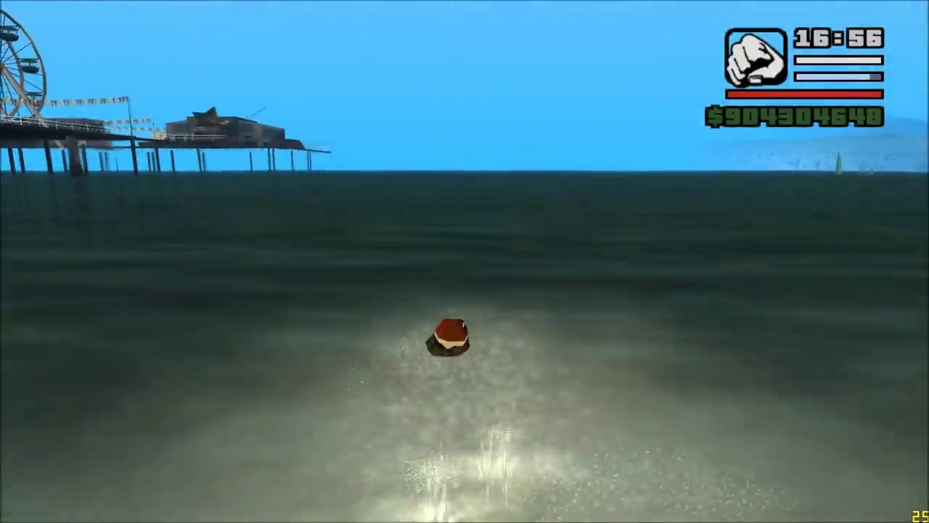
{"action": "key", "text": "w"}
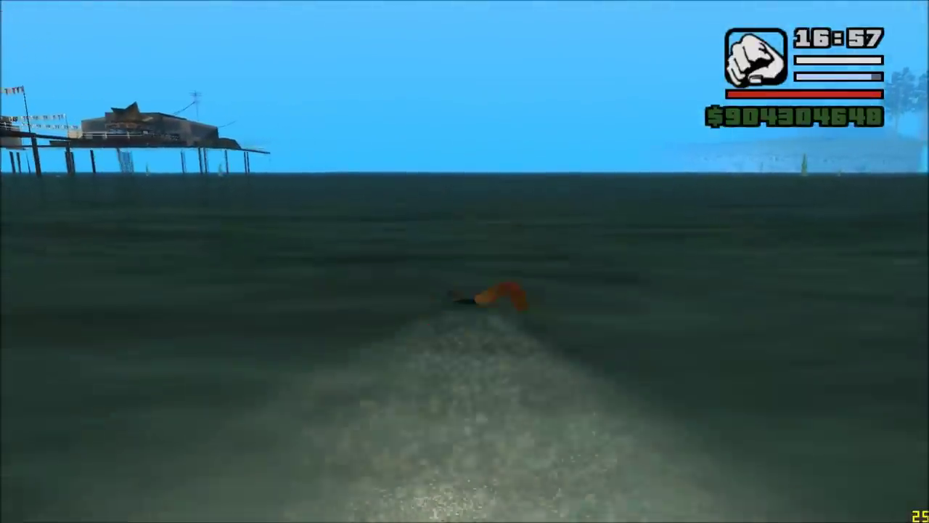
Step: Dive underwater and swim along the seabed to examine the corals and seaweed
{"action": "left_click", "coordinate": [465, 262]}
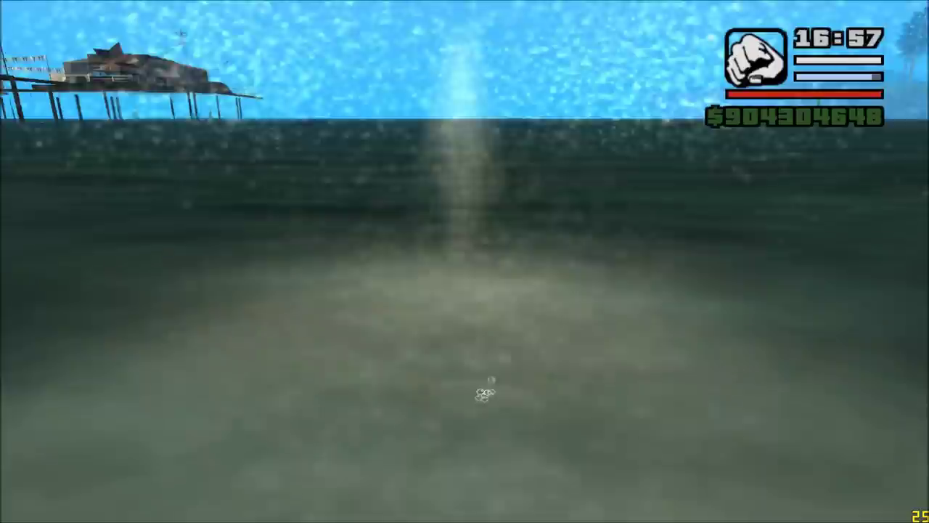
{"action": "key", "text": "w"}
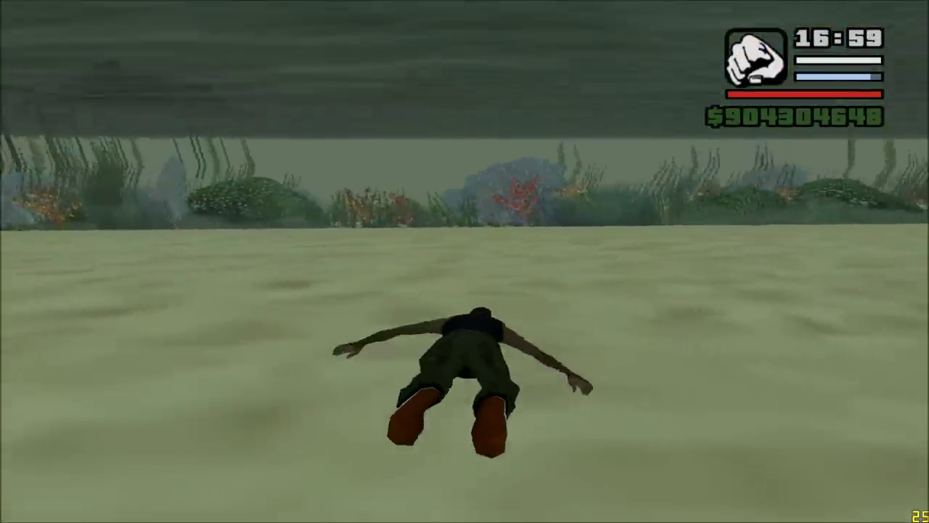
{"action": "key", "text": "w"}
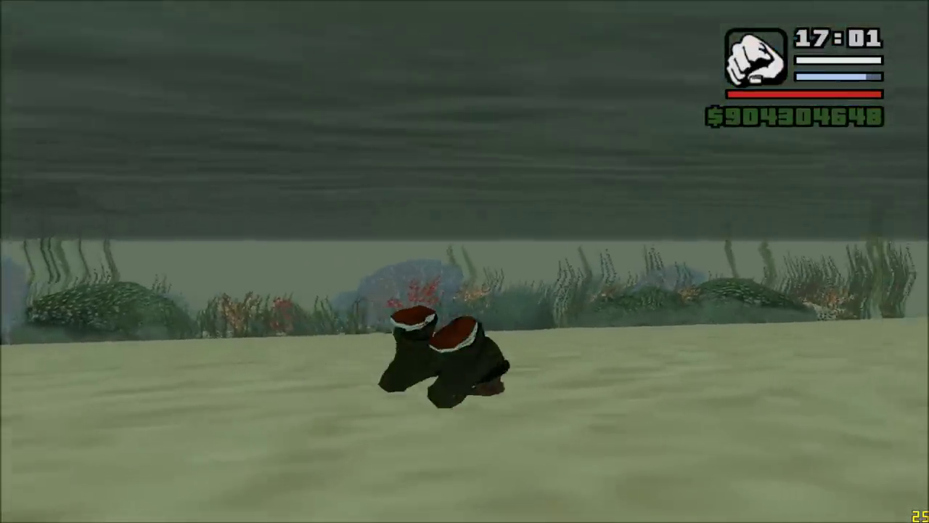
{"action": "key", "text": "w"}
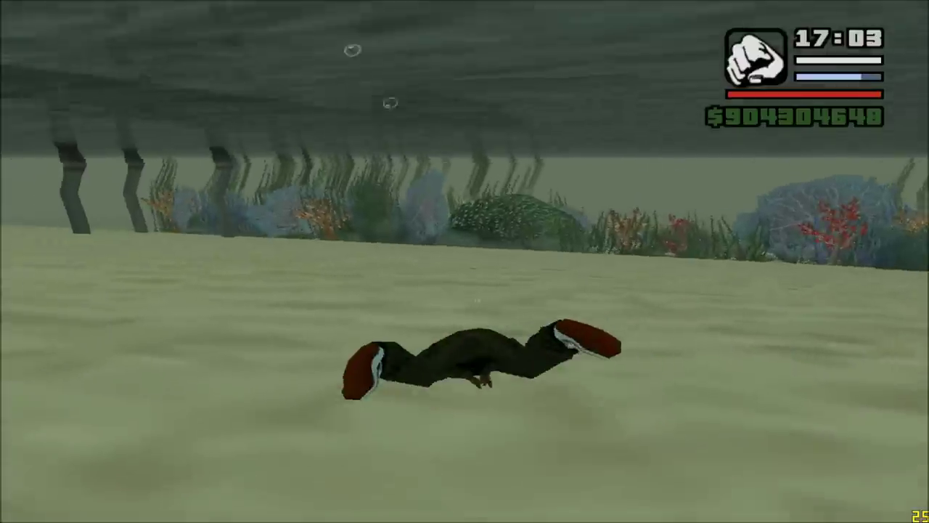
{"action": "key", "text": "w"}
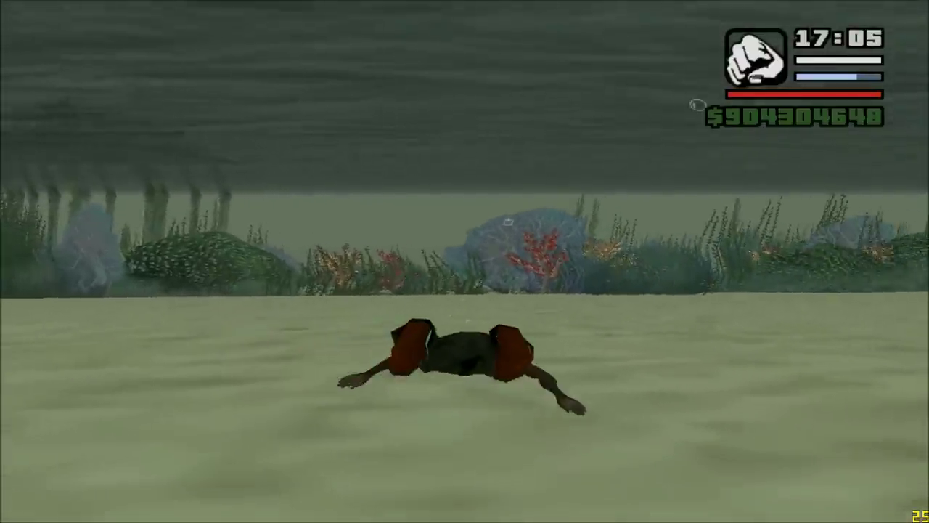
{"action": "key", "text": "w"}
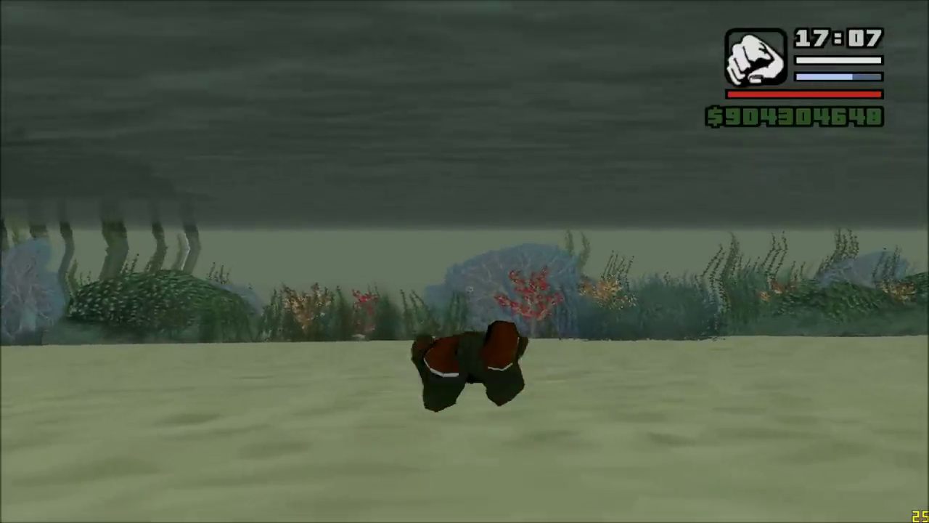
{"action": "key", "text": "w"}
{"action": "key", "text": "w"}
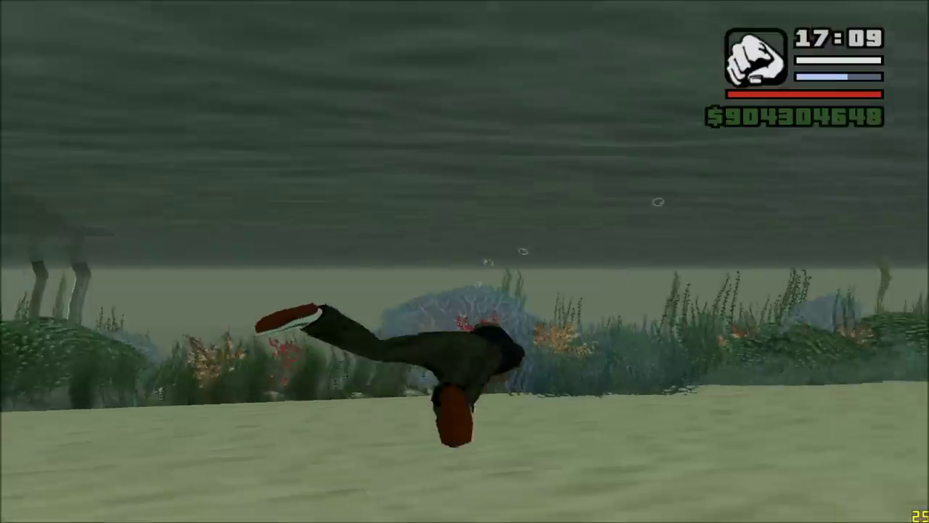
{"action": "key", "text": "w"}
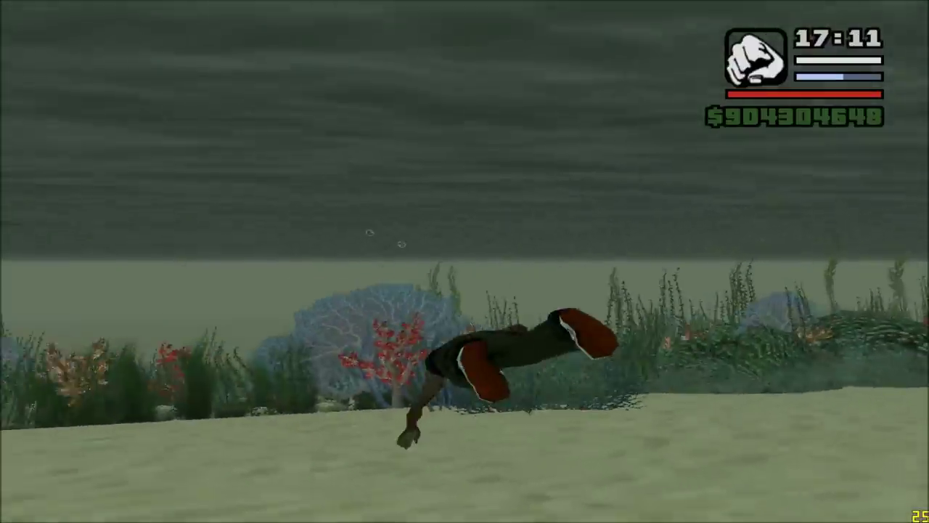
{"action": "key", "text": "w"}
{"action": "key", "text": "w"}
{"action": "key", "text": "w"}
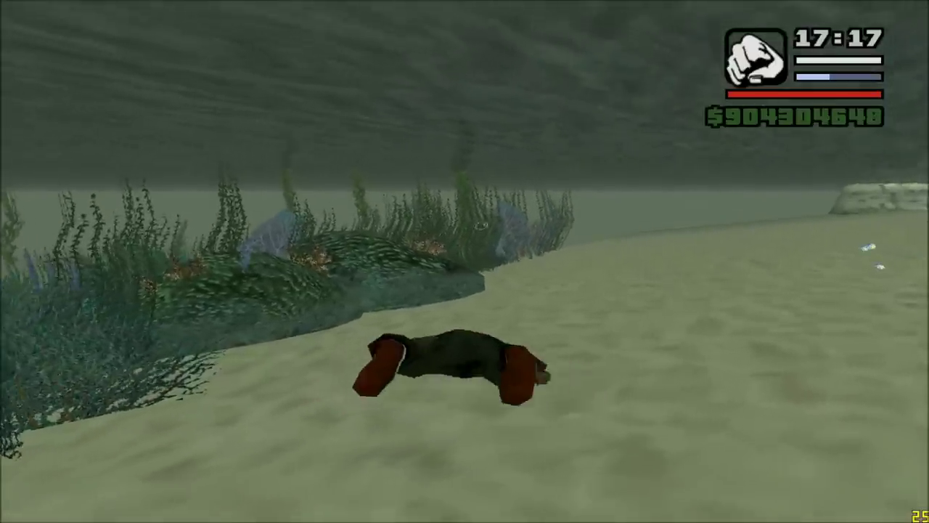
Step: Swim past the end of the seaweed patch, look at the fish near the pier pillars and return to the surface
{"action": "key", "text": "w"}
{"action": "key", "text": "a"}
{"action": "key", "text": "w"}
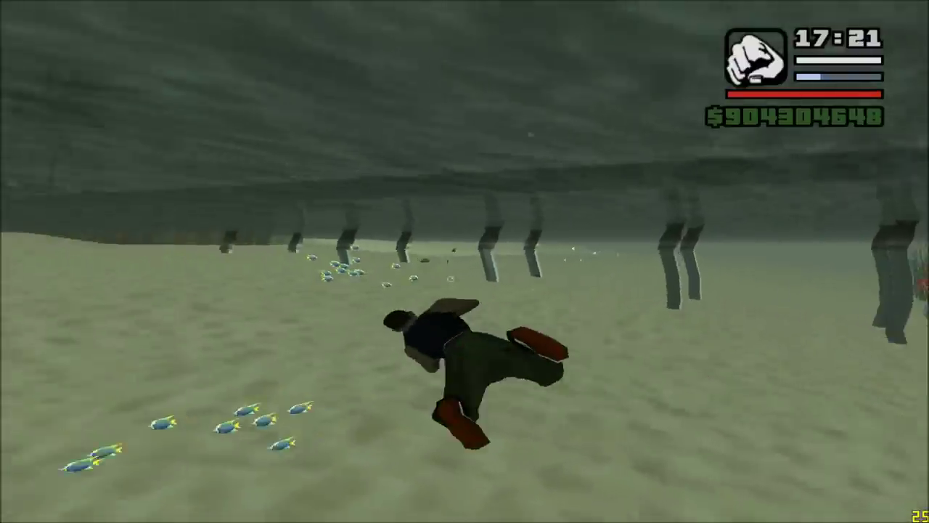
{"action": "key", "text": "a"}
{"action": "key", "text": "s"}
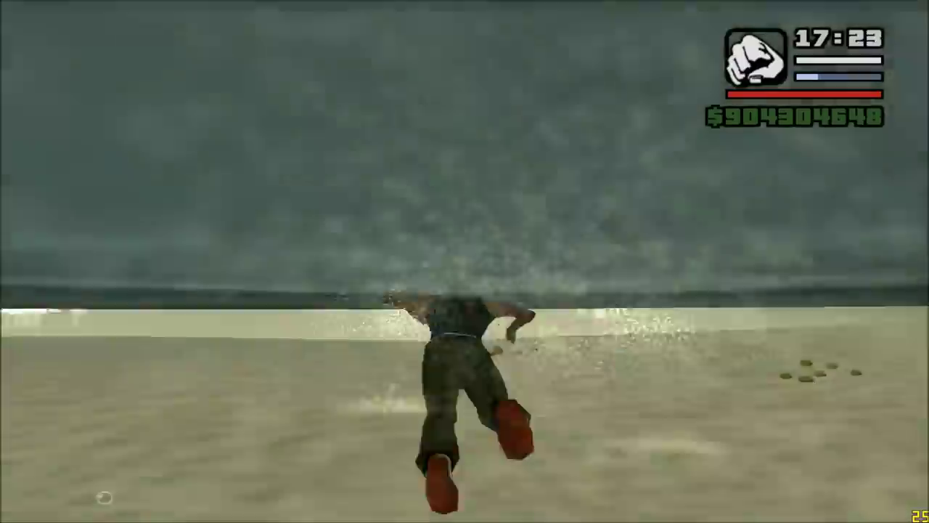
{"action": "key", "text": "w"}
Step: Pause the game and quit it to return to the GTA SA TESTE folder
{"action": "key", "text": "Escape"}
{"action": "key", "text": "Up"}
{"action": "key", "text": "Up"}
{"action": "key", "text": "Down"}
{"action": "key", "text": "Return"}
{"action": "key", "text": "Down"}
{"action": "key", "text": "Return"}
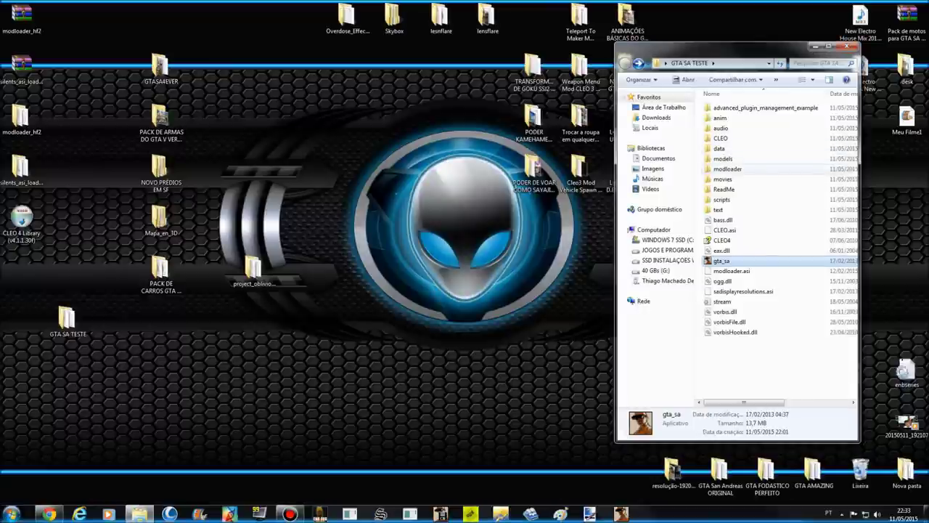
Step: Open the DATA folder inside modloader, check the object file and enter the maps subfolder
{"action": "left_click", "coordinate": [728, 169]}
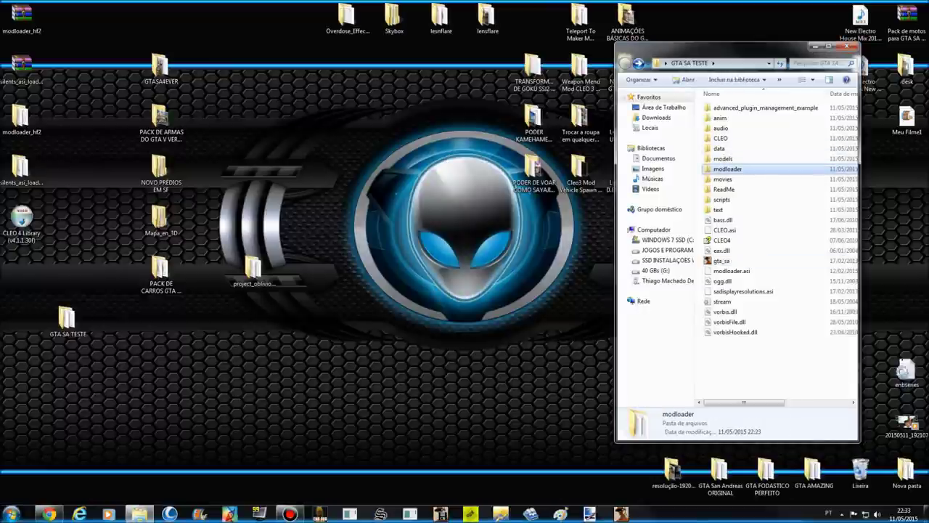
{"action": "left_click", "coordinate": [729, 169]}
{"action": "double_click", "coordinate": [760, 169]}
{"action": "double_click", "coordinate": [722, 138]}
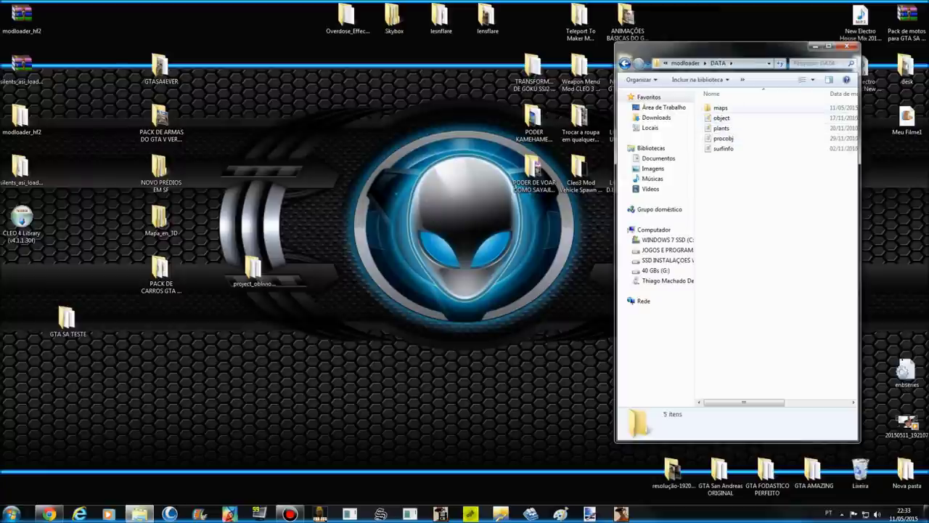
{"action": "double_click", "coordinate": [722, 118]}
{"action": "left_click", "coordinate": [874, 87]}
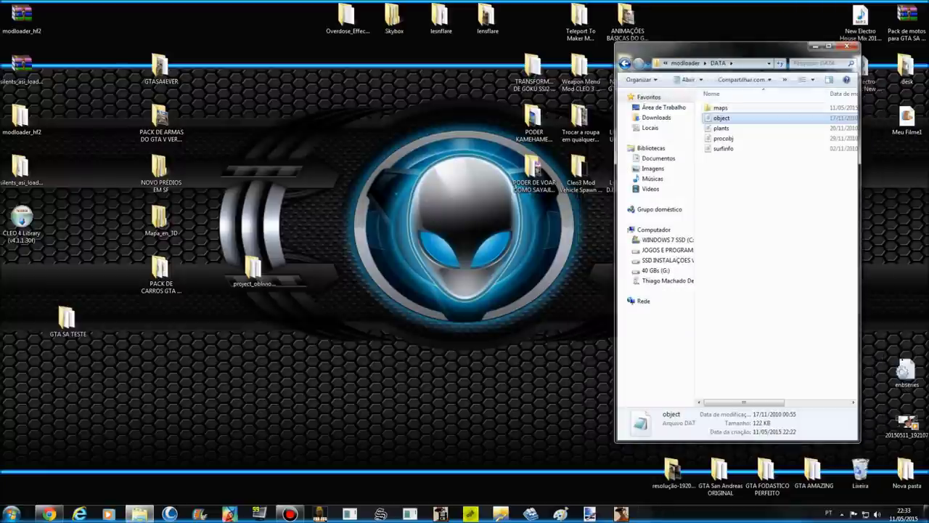
{"action": "double_click", "coordinate": [721, 107]}
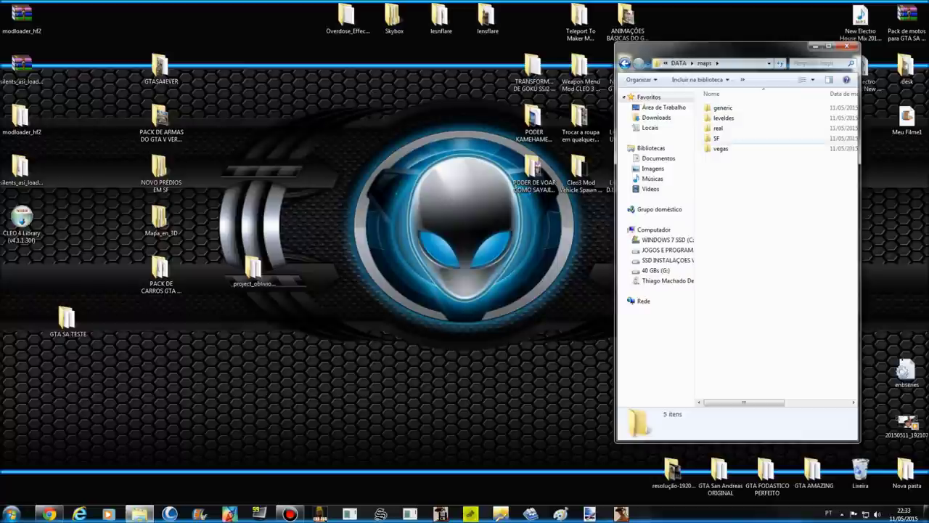
Step: Look through the vegas map folder with all its files selected and return to maps
{"action": "left_click", "coordinate": [718, 138]}
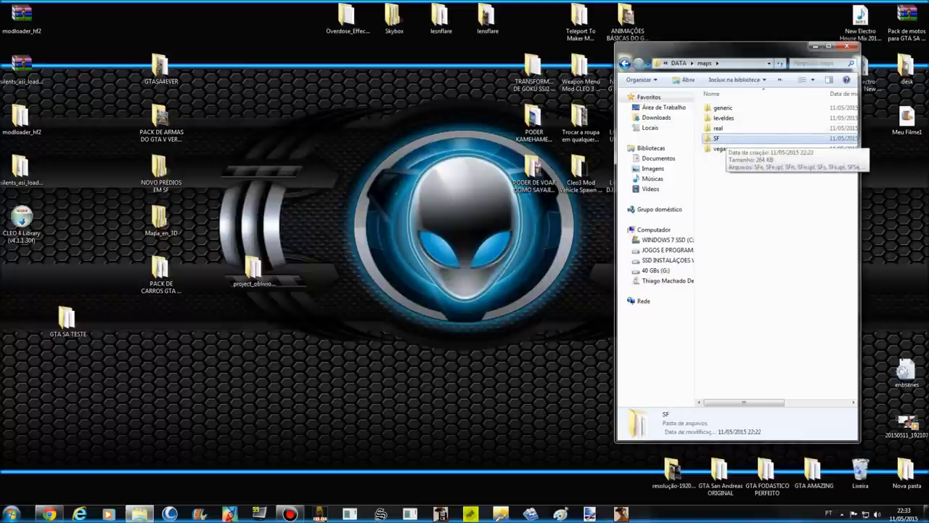
{"action": "left_click", "coordinate": [722, 148]}
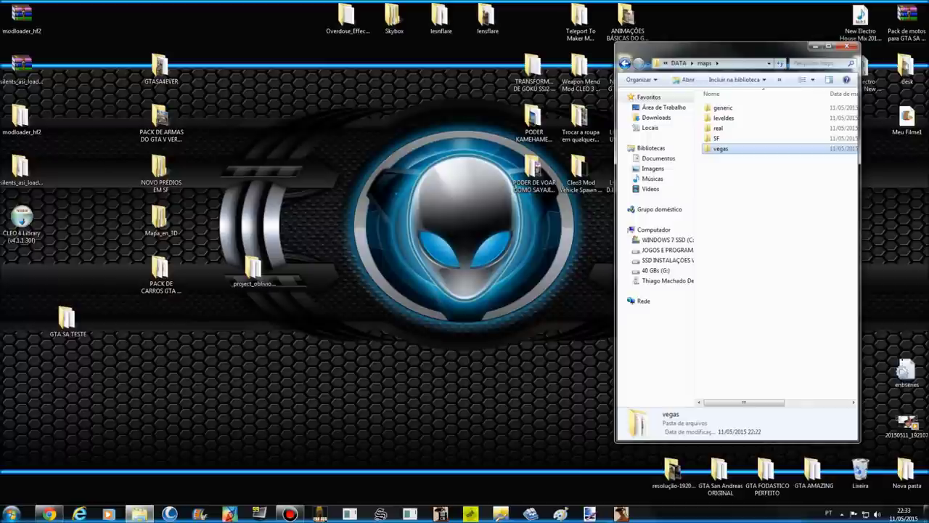
{"action": "key", "text": "Return"}
{"action": "left_click_drag", "start_coordinate": [782, 109], "coordinate": [727, 202]}
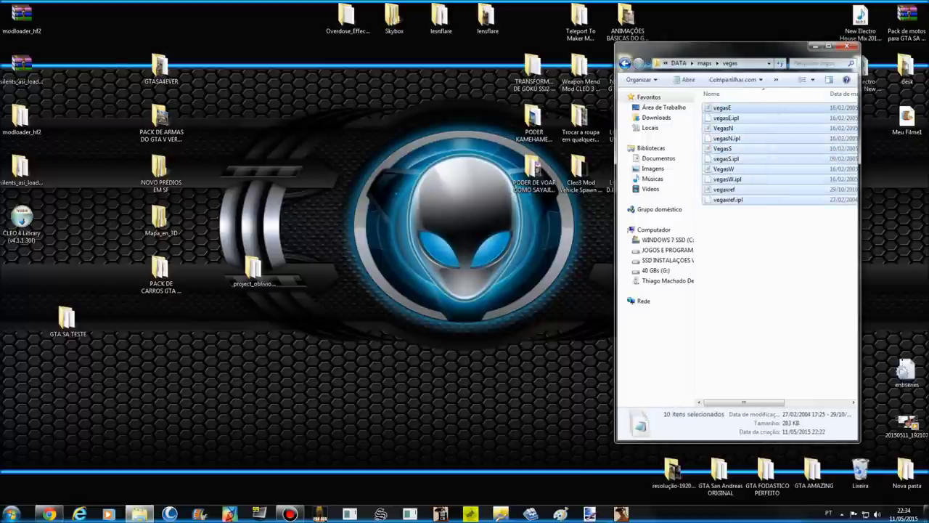
{"action": "left_click", "coordinate": [624, 63]}
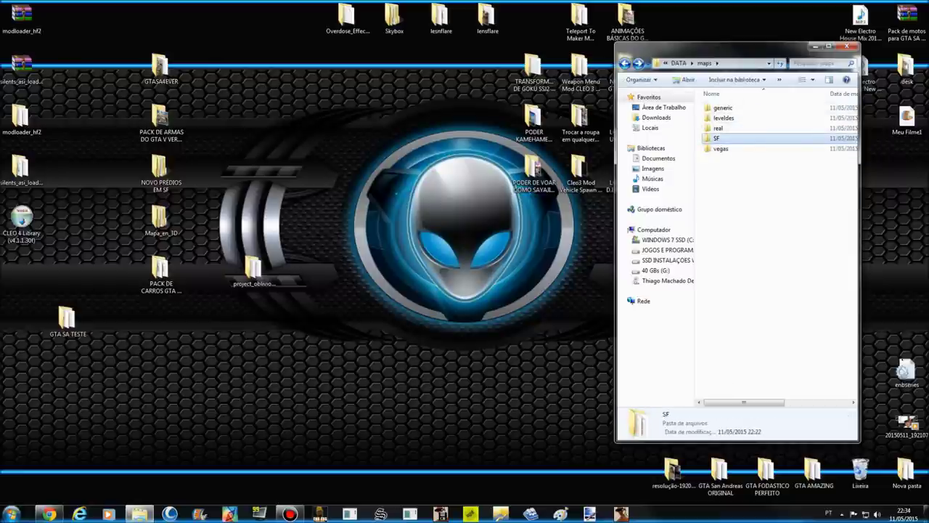
Step: Look through the SF and real map folders, selecting all the SF files, and return to maps
{"action": "double_click", "coordinate": [735, 138]}
{"action": "left_click_drag", "start_coordinate": [763, 105], "coordinate": [753, 211]}
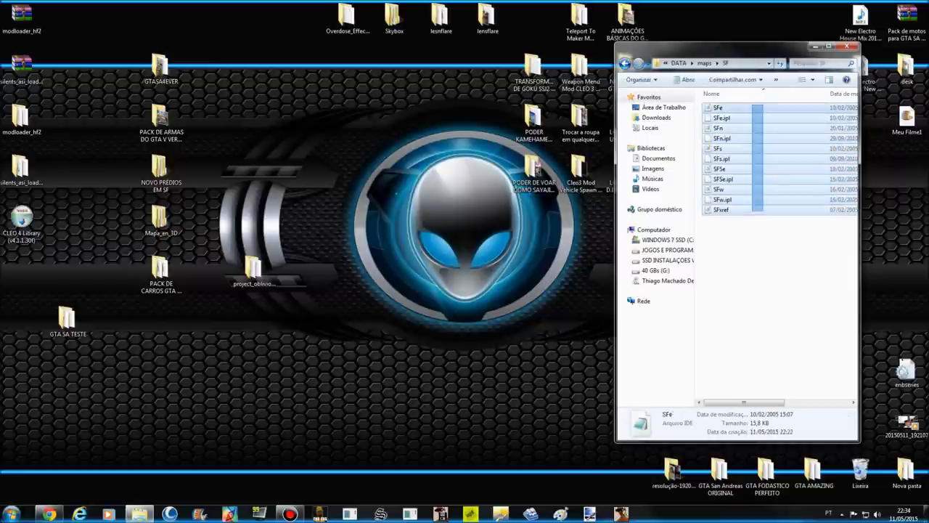
{"action": "key", "text": "BackSpace"}
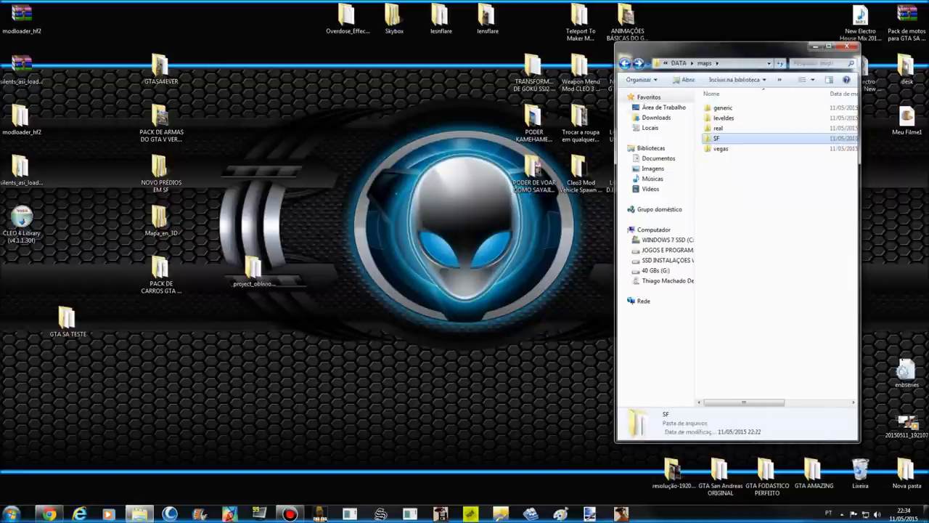
{"action": "left_click", "coordinate": [740, 128]}
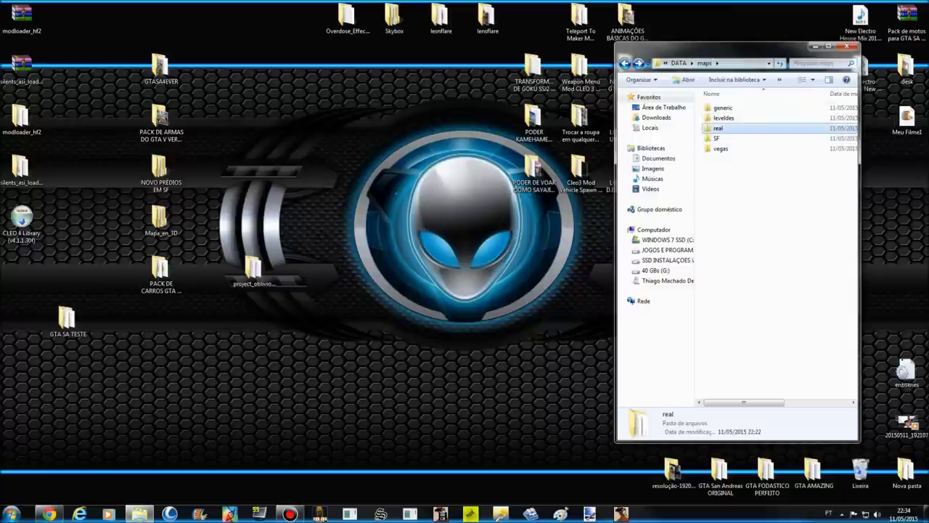
{"action": "key", "text": "F2"}
{"action": "key", "text": "Escape"}
{"action": "key", "text": "Return"}
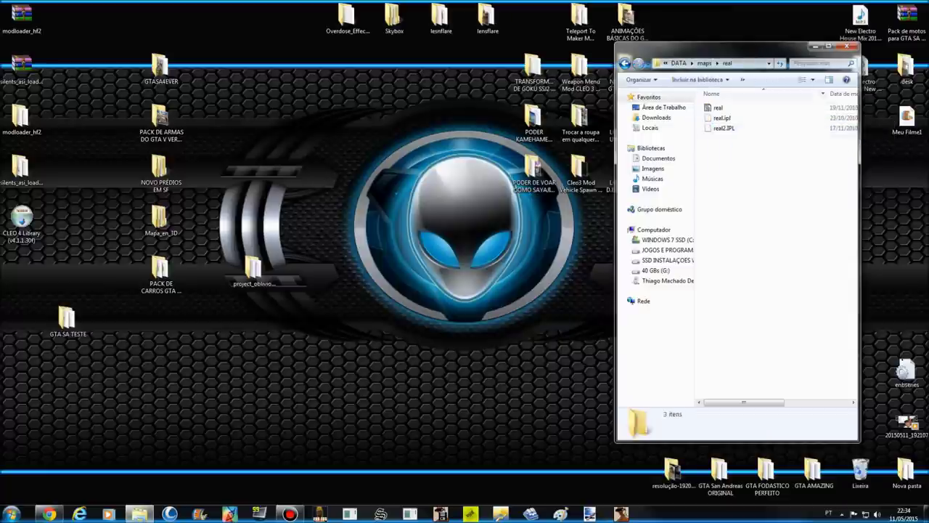
{"action": "key", "text": "BackSpace"}
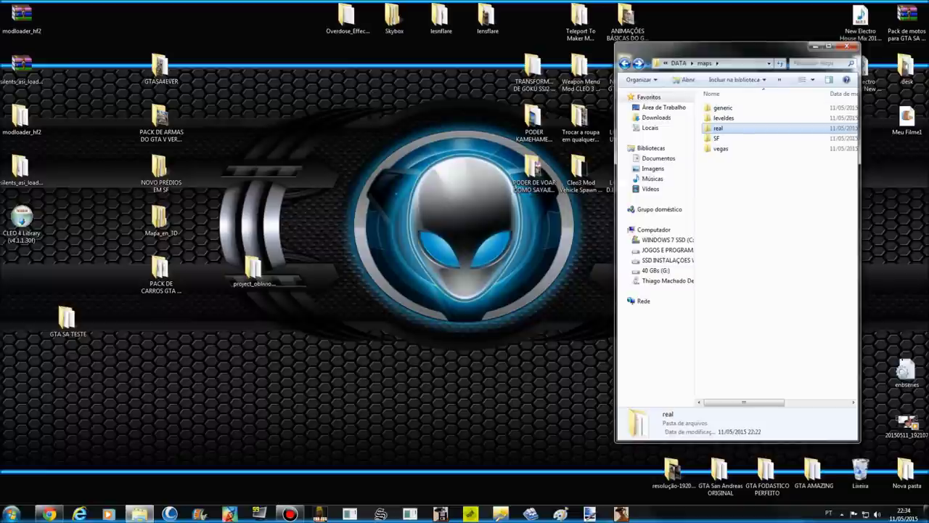
Step: Look through the leveldes and generic map folders and return to maps
{"action": "key", "text": "Up"}
{"action": "key", "text": "Return"}
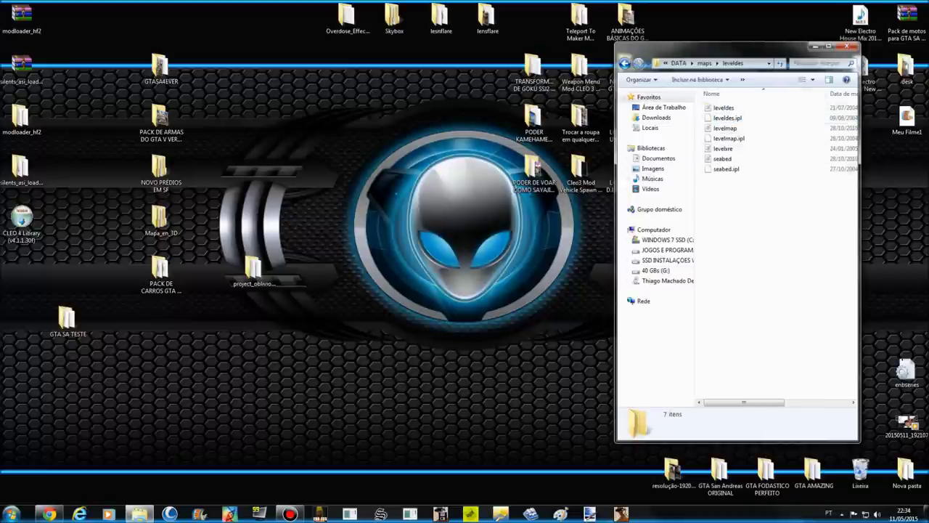
{"action": "key", "text": "BackSpace"}
{"action": "key", "text": "Up"}
{"action": "key", "text": "Return"}
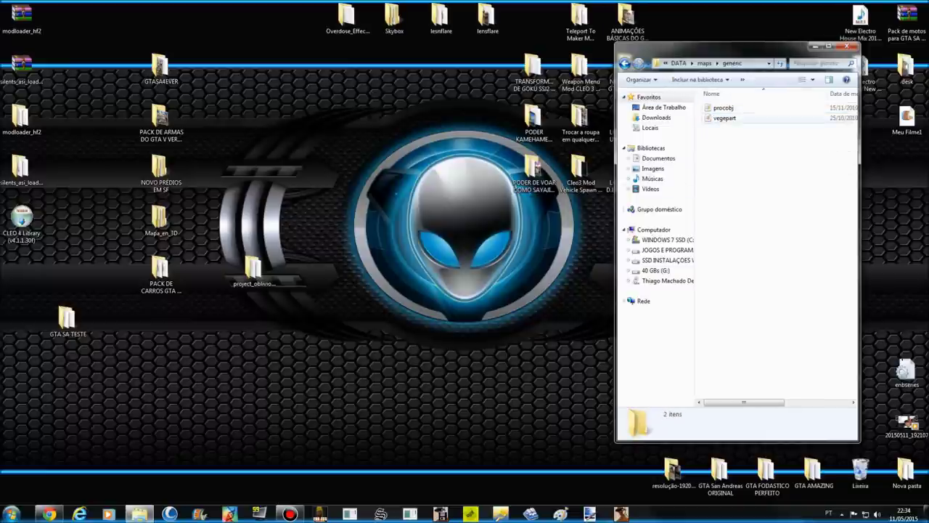
{"action": "key", "text": "BackSpace"}
Step: Go back up to the modloader folder and check its MODELS and ARQUIVOS ARVORES folders
{"action": "key", "text": "BackSpace"}
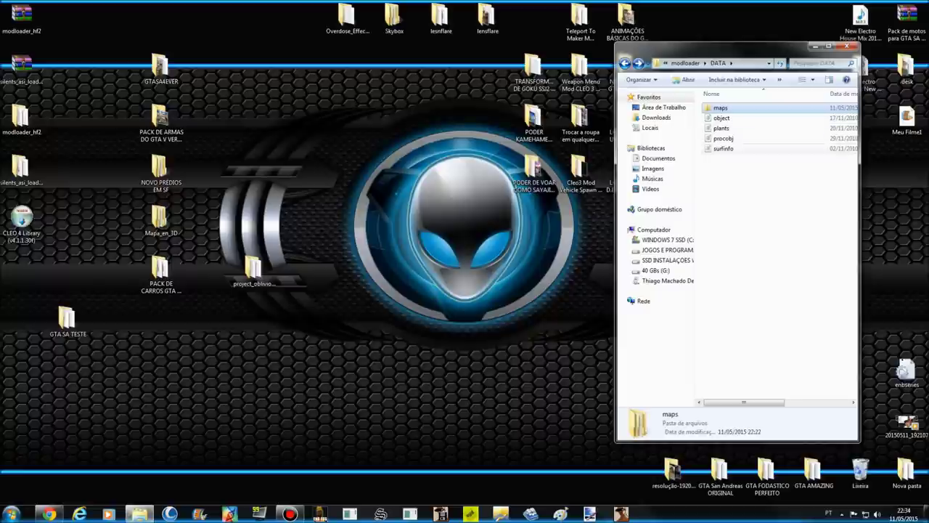
{"action": "key", "text": "BackSpace"}
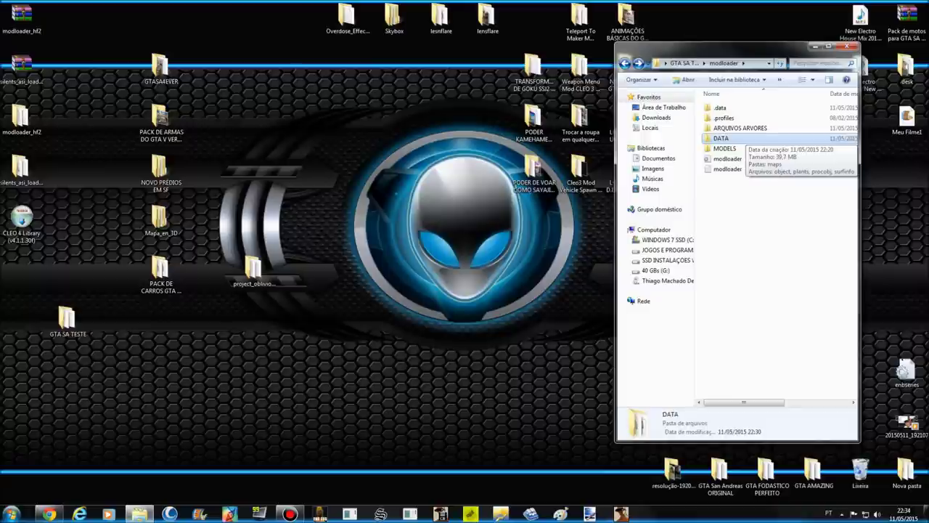
{"action": "left_click", "coordinate": [735, 148]}
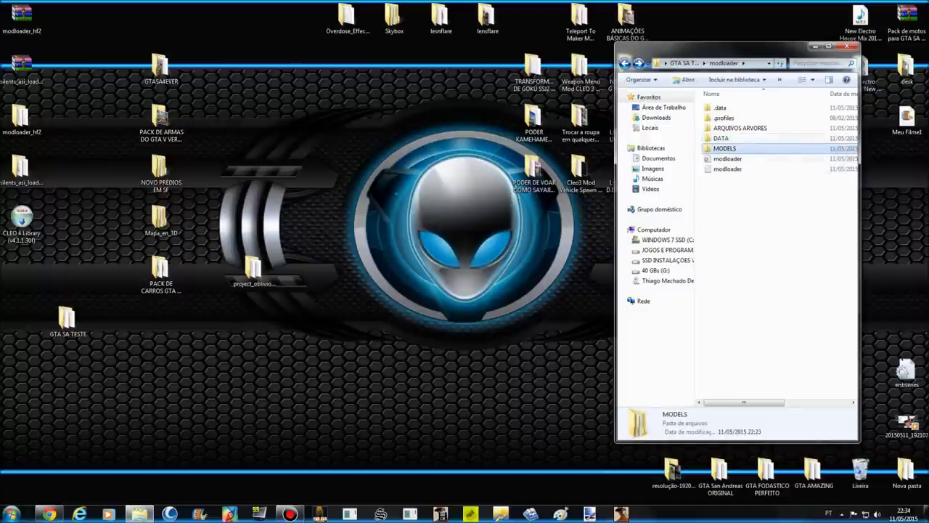
{"action": "left_click", "coordinate": [740, 127]}
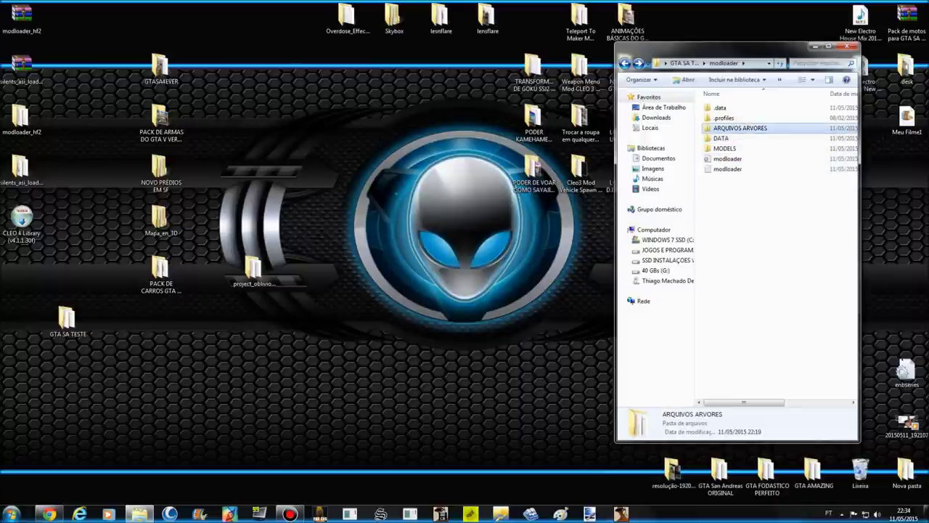
Step: Move the project_oblivion_2010 folder up to the top row of desktop icons
{"action": "left_click_drag", "start_coordinate": [252, 270], "coordinate": [254, 26]}
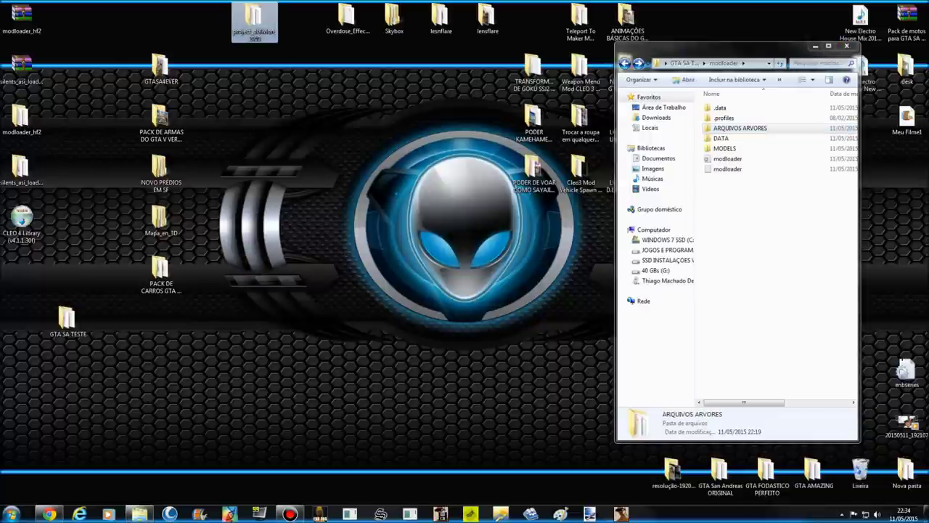
{"action": "right_click", "coordinate": [325, 137]}
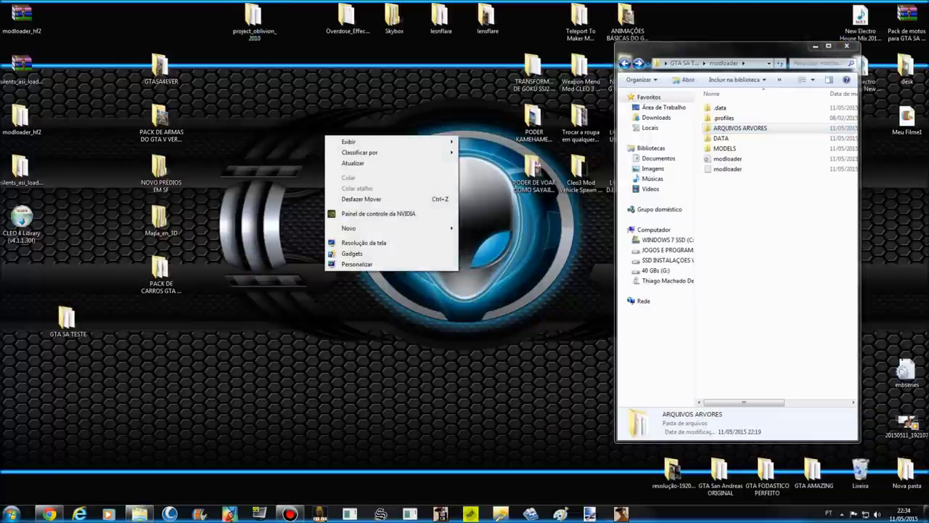
{"action": "left_click", "coordinate": [160, 67]}
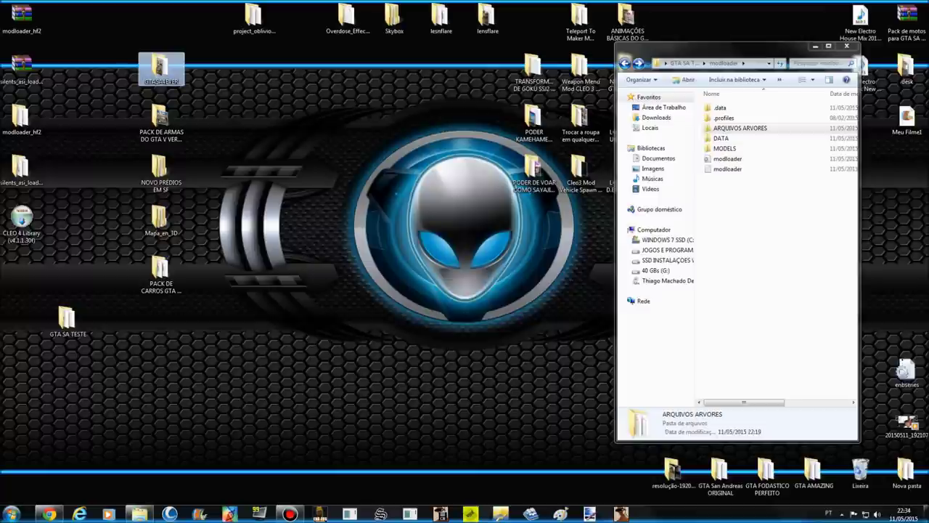
Step: Open the GTASA4EVER folder beside the modloader window and look at its banner image and prints subfolder
{"action": "double_click", "coordinate": [160, 66]}
{"action": "left_click_drag", "start_coordinate": [690, 58], "coordinate": [305, 63]}
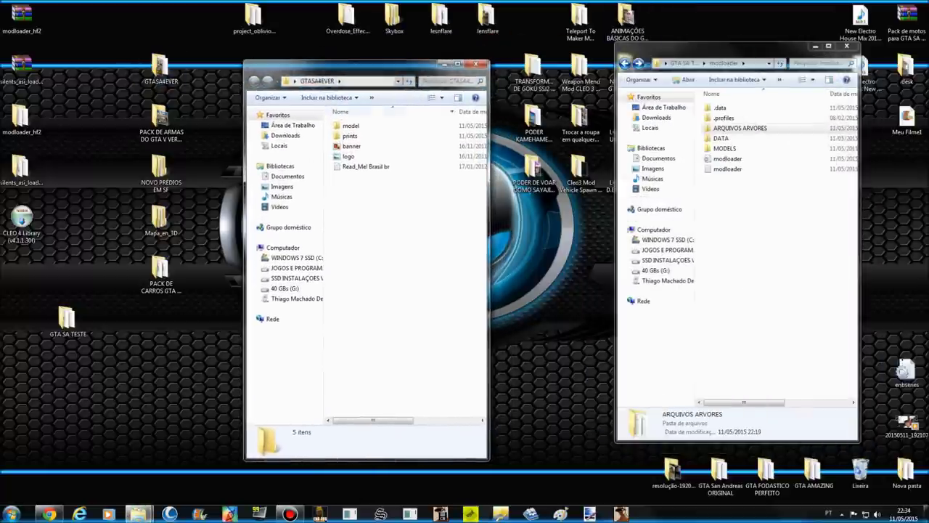
{"action": "left_click", "coordinate": [353, 147]}
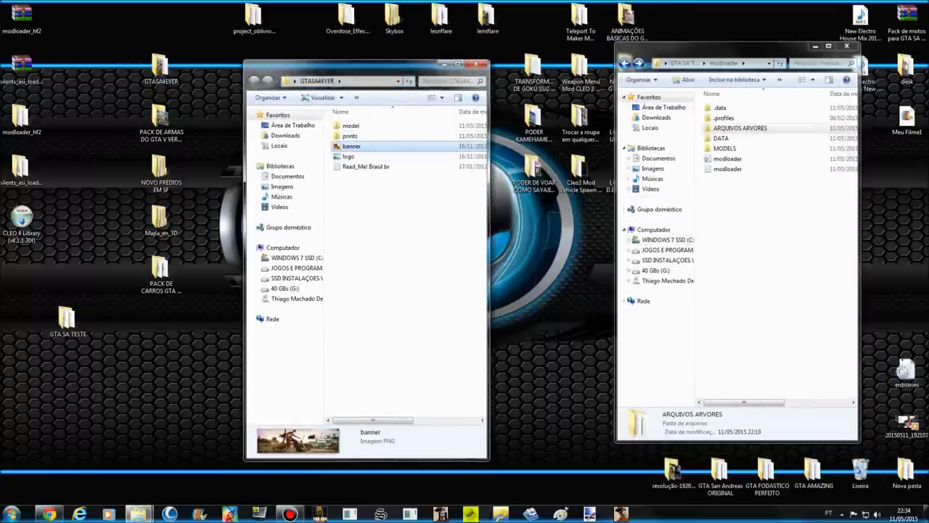
{"action": "double_click", "coordinate": [350, 137]}
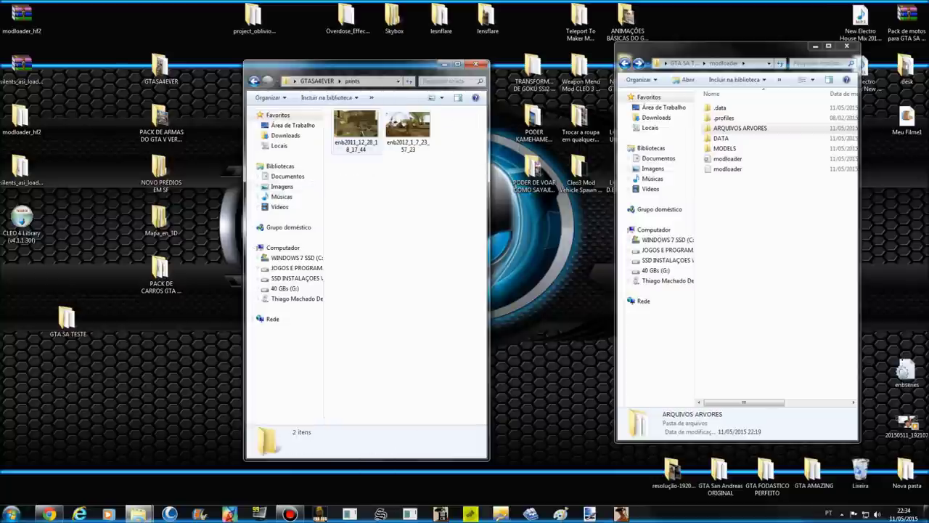
{"action": "key", "text": "BackSpace"}
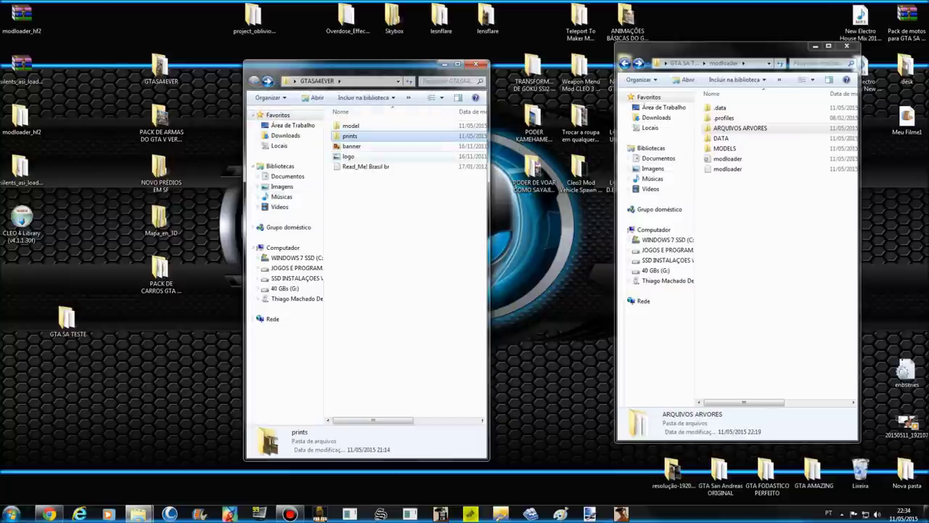
{"action": "key", "text": "Down"}
{"action": "key", "text": "Down"}
{"action": "key", "text": "Up"}
{"action": "key", "text": "Up"}
{"action": "key", "text": "Return"}
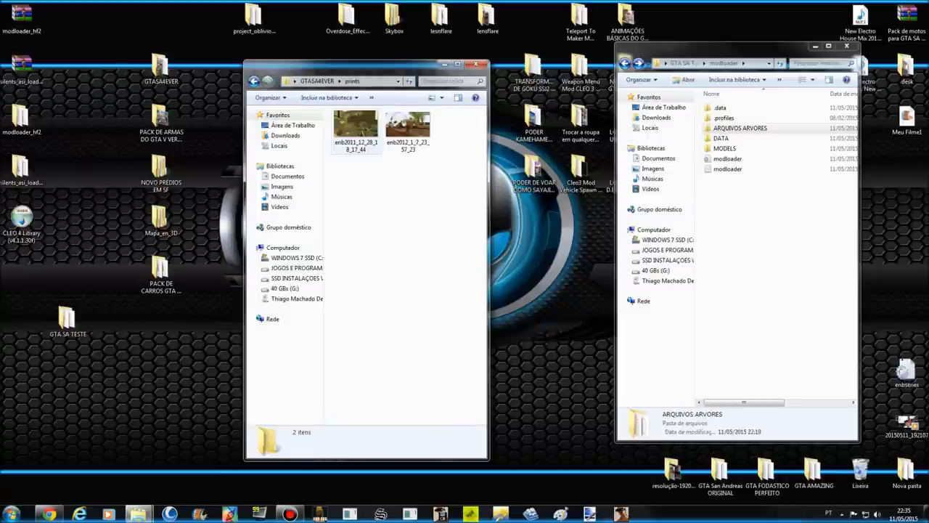
Step: Open the gta3 folder inside the model subfolder of GTASA4EVER
{"action": "key", "text": "BackSpace"}
{"action": "key", "text": "Up"}
{"action": "key", "text": "Return"}
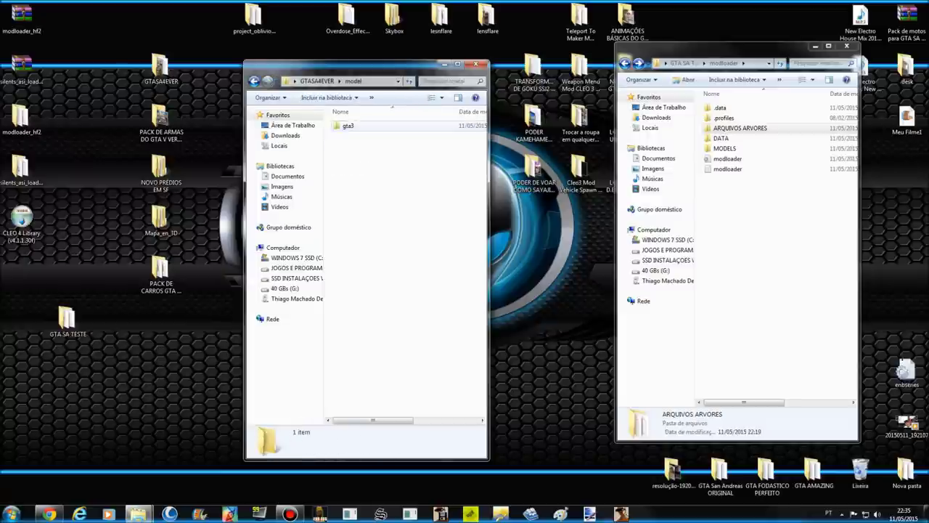
{"action": "key", "text": "Return"}
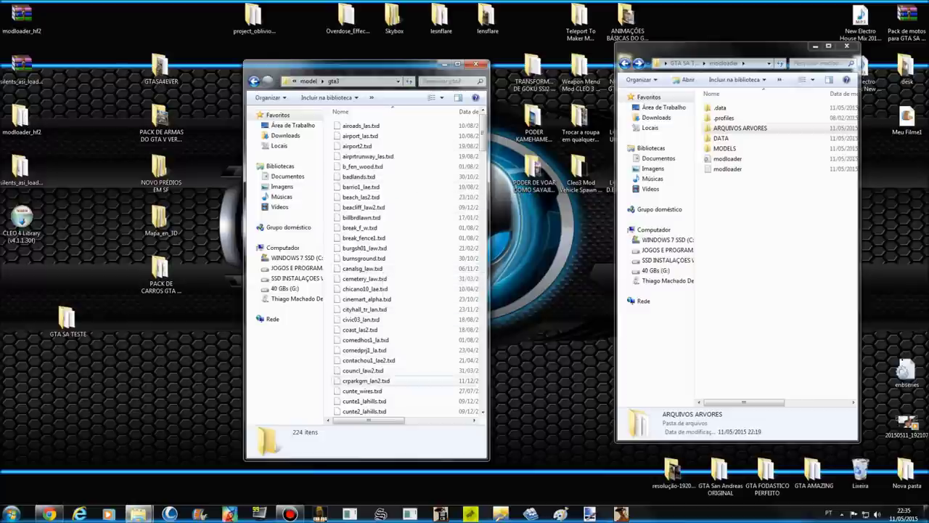
{"action": "left_click_drag", "start_coordinate": [349, 65], "coordinate": [345, 52]}
Step: Select all the texture files in the gta3 folder and copy them
{"action": "left_click", "coordinate": [266, 84]}
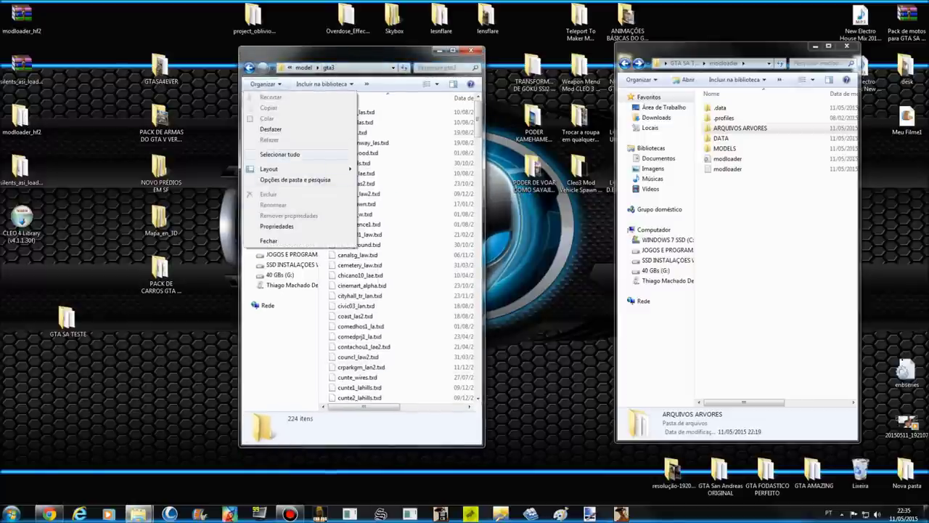
{"action": "left_click", "coordinate": [279, 154]}
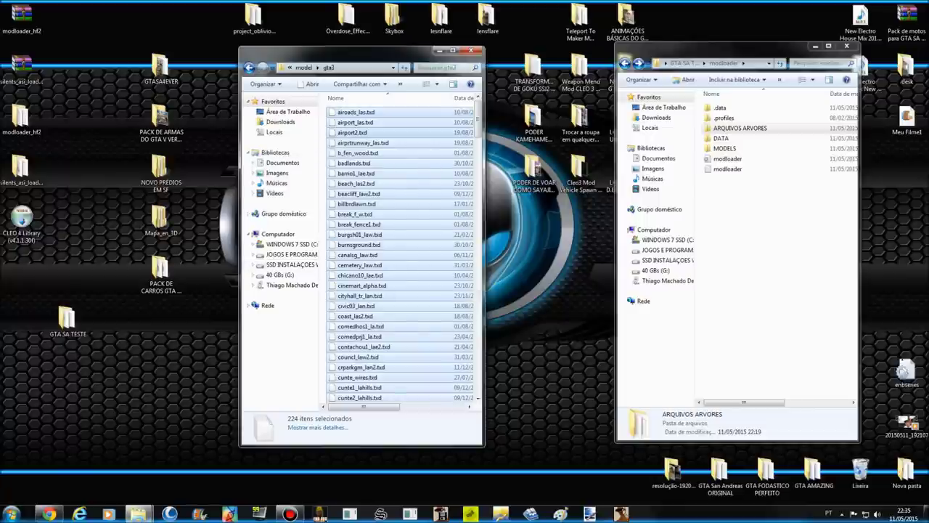
{"action": "right_click", "coordinate": [396, 135]}
{"action": "left_click", "coordinate": [420, 281]}
Step: Look through the individual TXD texture files in the gta3 folder
{"action": "left_click", "coordinate": [740, 128]}
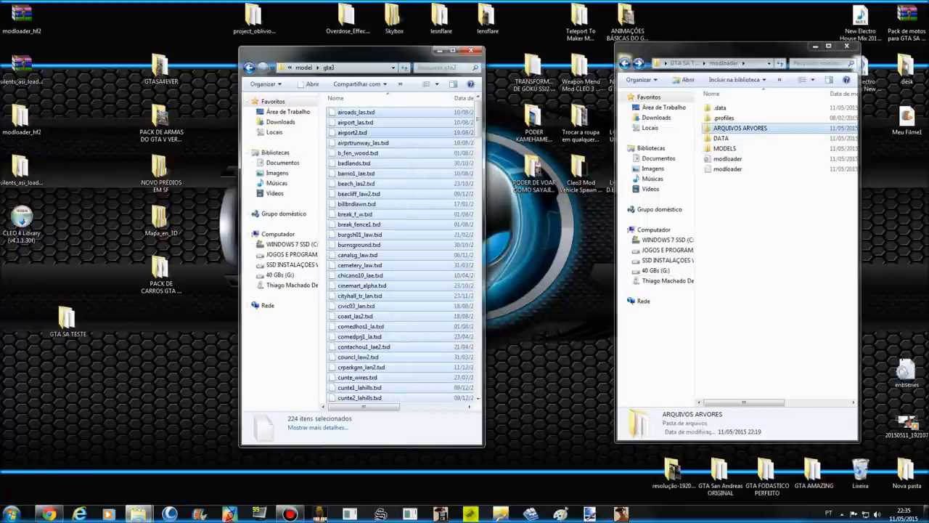
{"action": "left_click", "coordinate": [364, 193]}
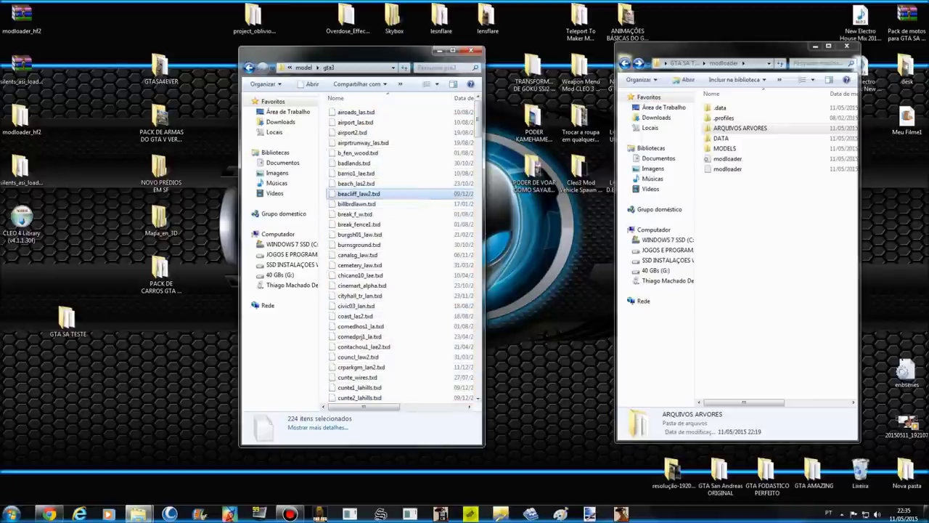
{"action": "left_click", "coordinate": [377, 122]}
{"action": "left_click", "coordinate": [382, 234]}
{"action": "scroll", "coordinate": [414, 321], "scroll_direction": "down", "scroll_amount": 2}
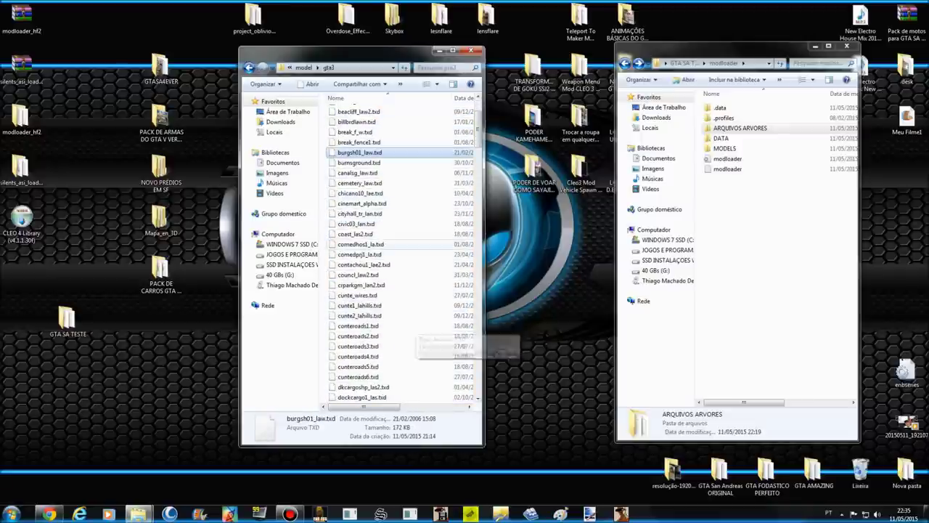
{"action": "left_click", "coordinate": [385, 285]}
{"action": "left_click", "coordinate": [384, 163]}
{"action": "left_click", "coordinate": [385, 132]}
{"action": "left_click", "coordinate": [385, 203]}
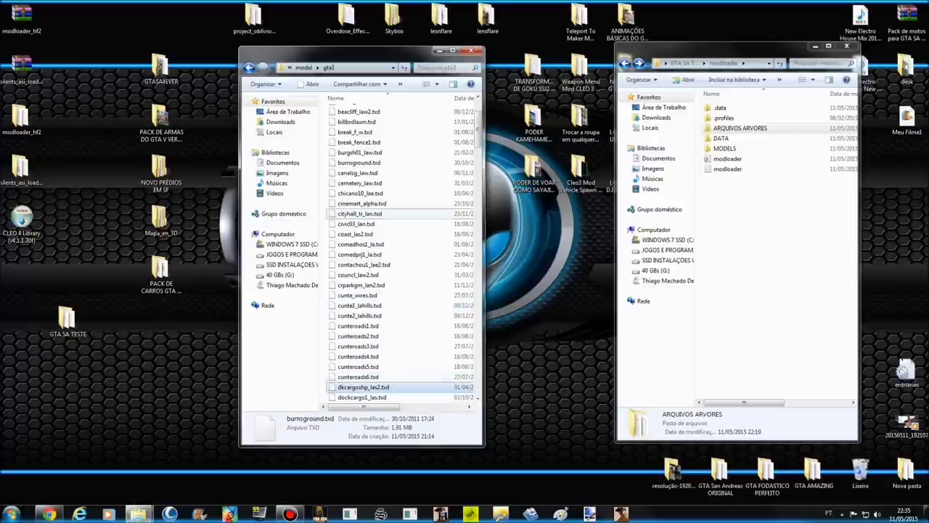
{"action": "left_click", "coordinate": [355, 132]}
{"action": "left_click", "coordinate": [359, 315]}
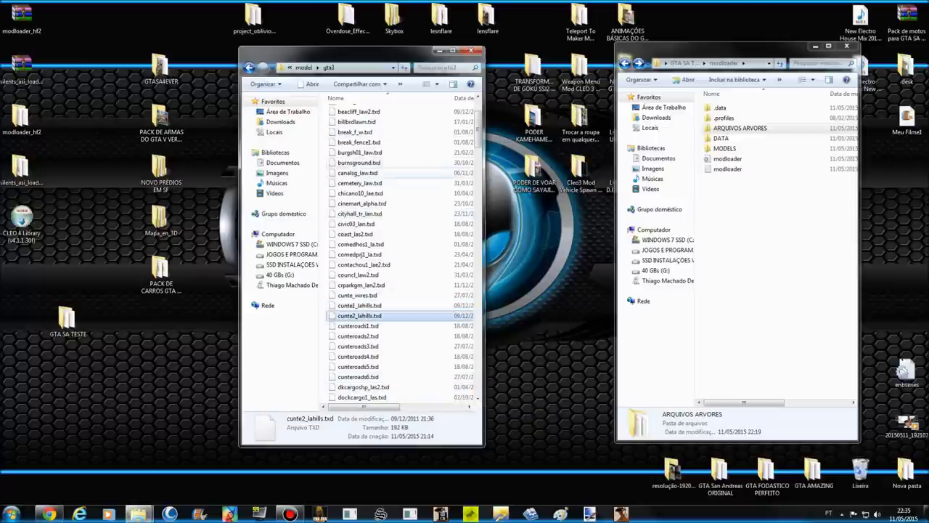
{"action": "left_click", "coordinate": [363, 193]}
Step: Create a new folder named ARQUIVOS TEXTURAS inside modloader
{"action": "right_click", "coordinate": [722, 217]}
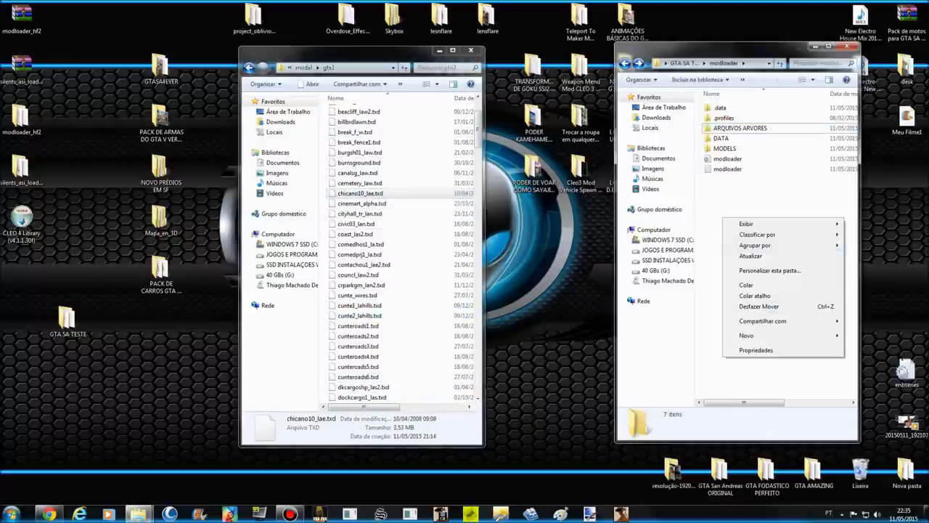
{"action": "mouse_move", "coordinate": [748, 336]}
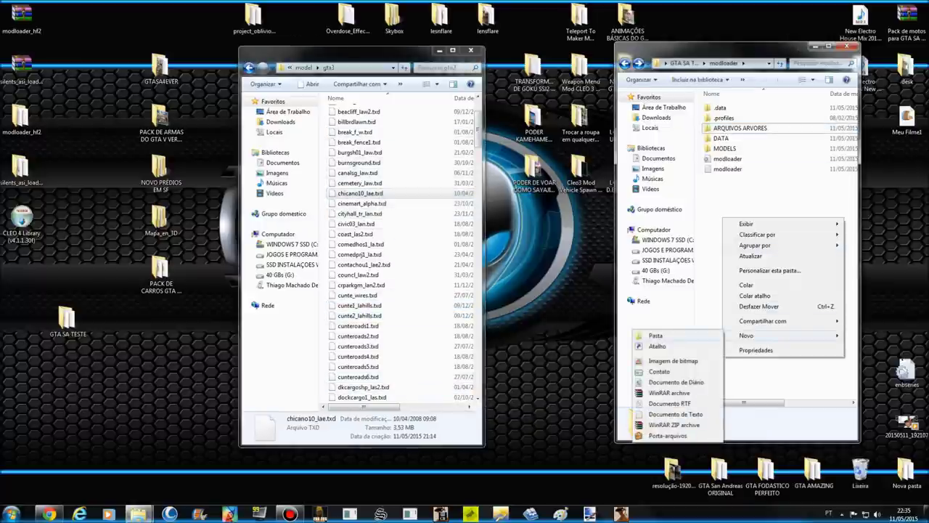
{"action": "left_click", "coordinate": [656, 335]}
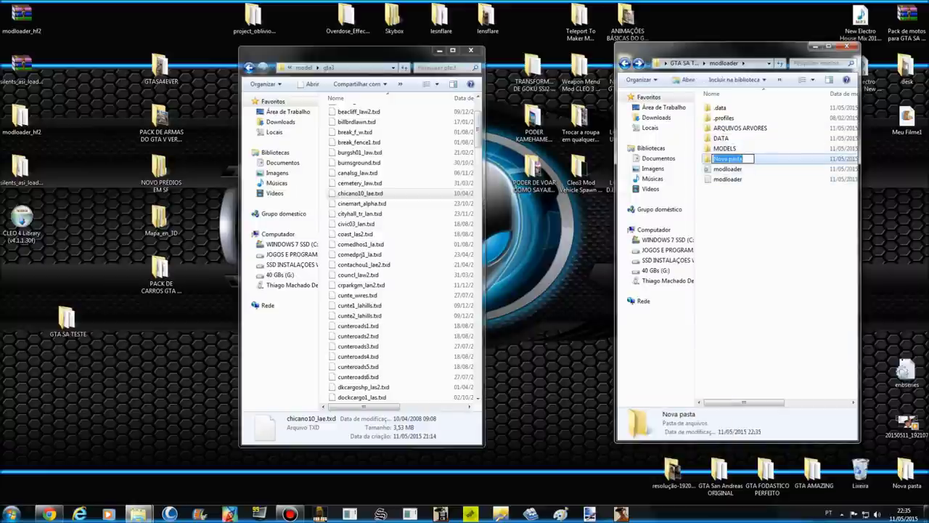
{"action": "type", "text": "ARQUIVOS TEXTURAS"}
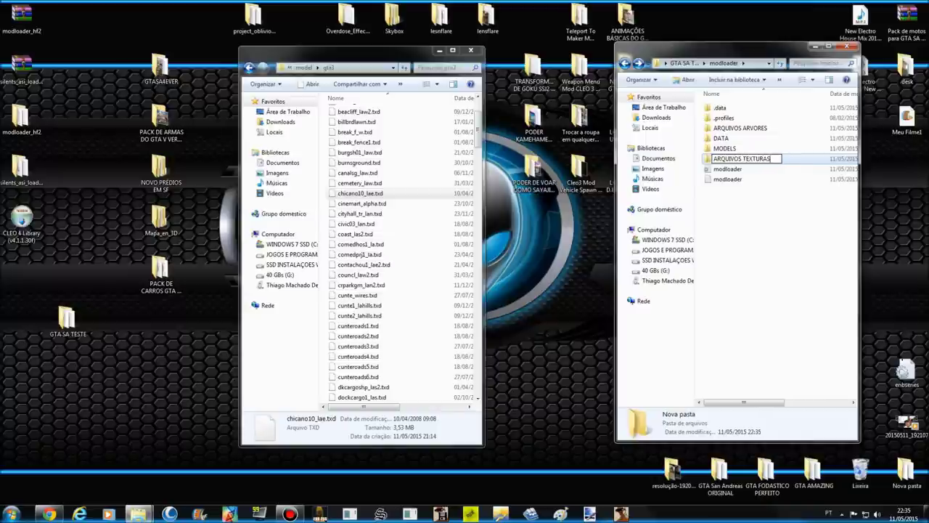
{"action": "key", "text": "Return"}
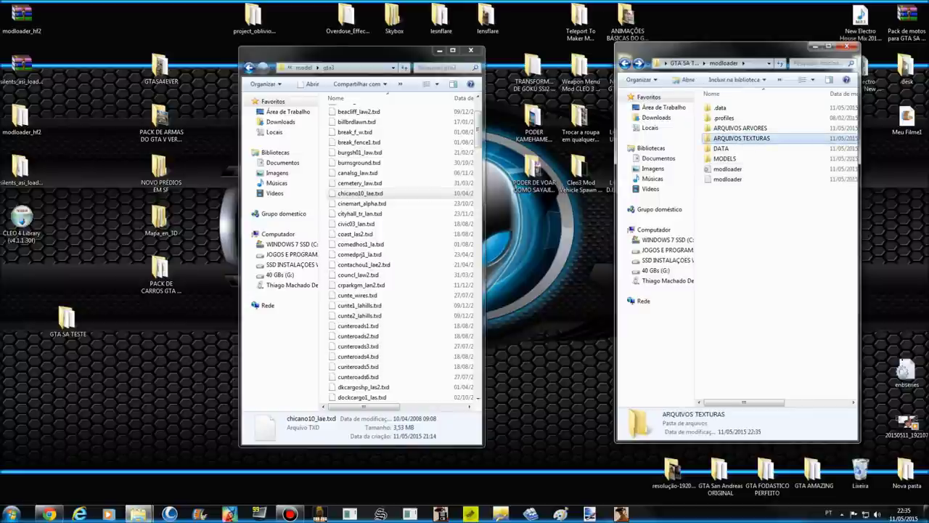
Step: Paste the copied gta3 texture files into the ARQUIVOS TEXTURAS folder
{"action": "double_click", "coordinate": [741, 138]}
{"action": "right_click", "coordinate": [728, 158]}
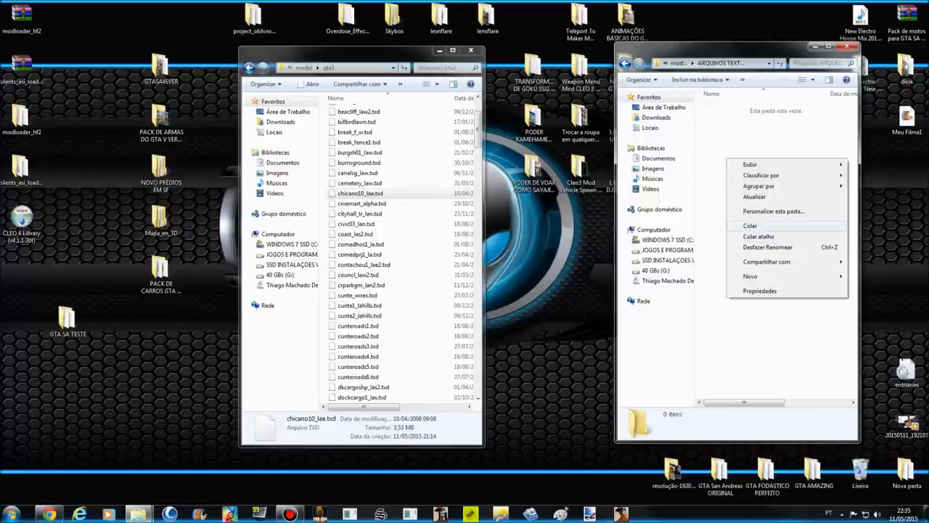
{"action": "left_click", "coordinate": [750, 226]}
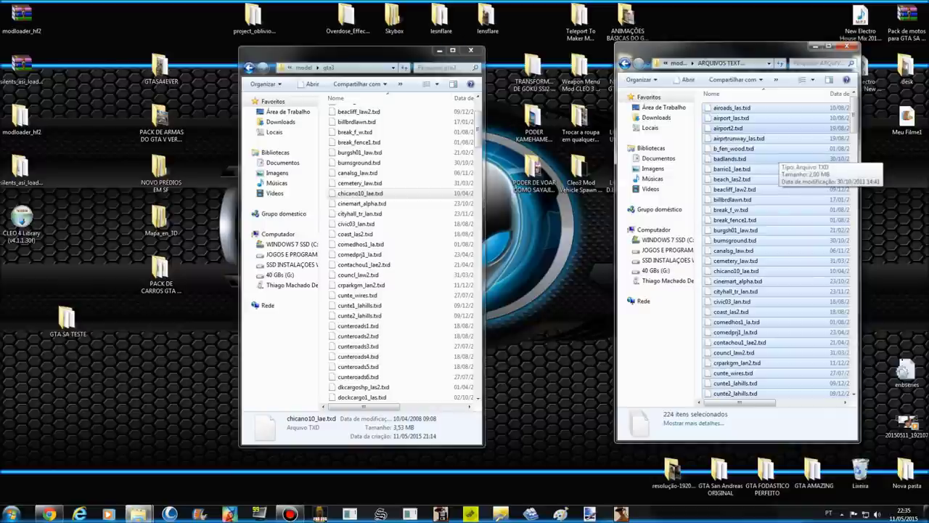
Step: Look through the GTASA4EVER package from the gta3 texture files back up to its top-level folder
{"action": "left_click", "coordinate": [406, 183]}
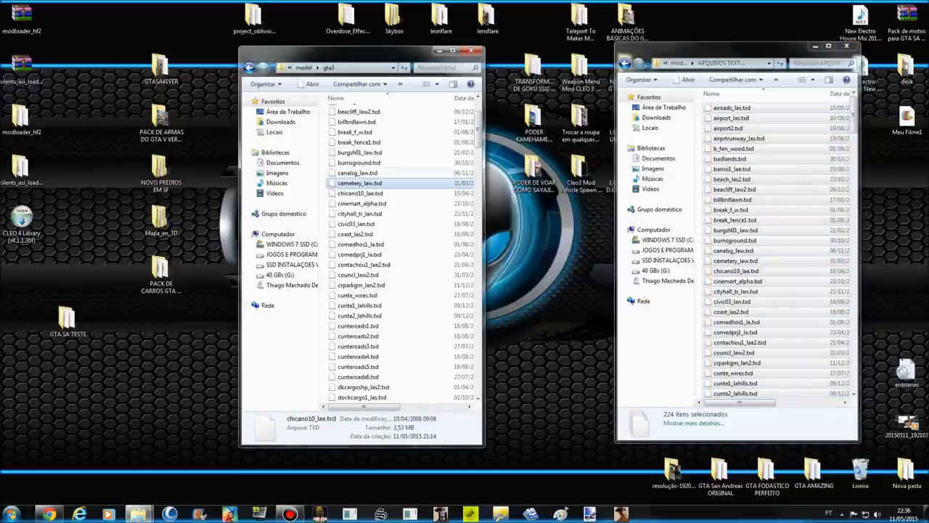
{"action": "left_click", "coordinate": [249, 68]}
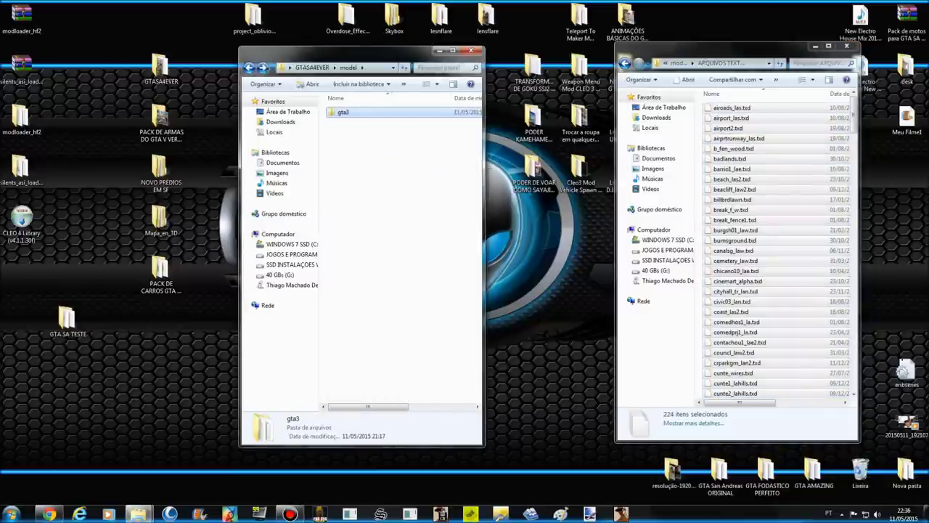
{"action": "key", "text": "BackSpace"}
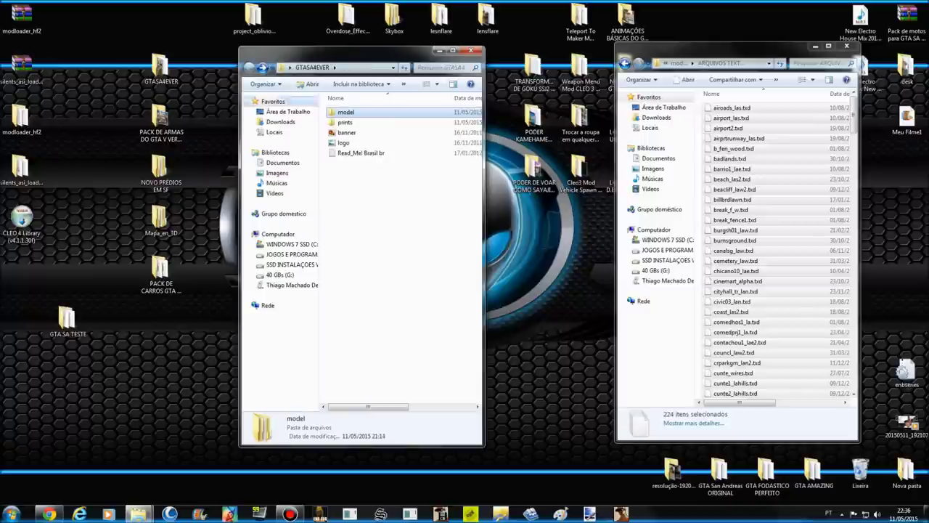
{"action": "double_click", "coordinate": [353, 113]}
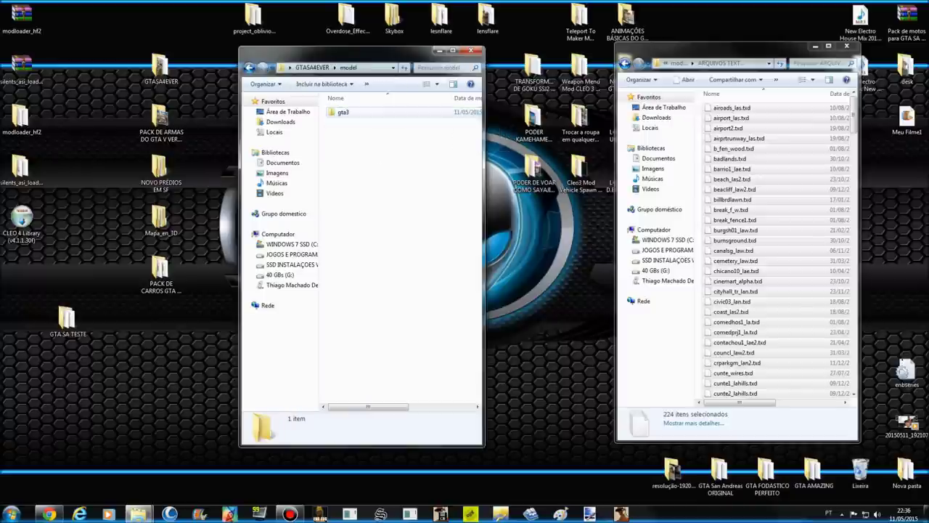
{"action": "double_click", "coordinate": [353, 112]}
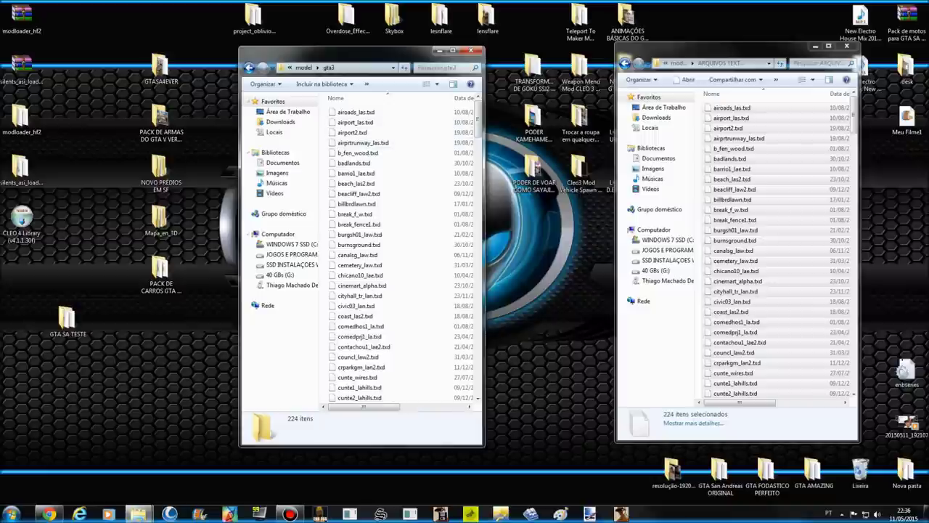
{"action": "key", "text": "BackSpace"}
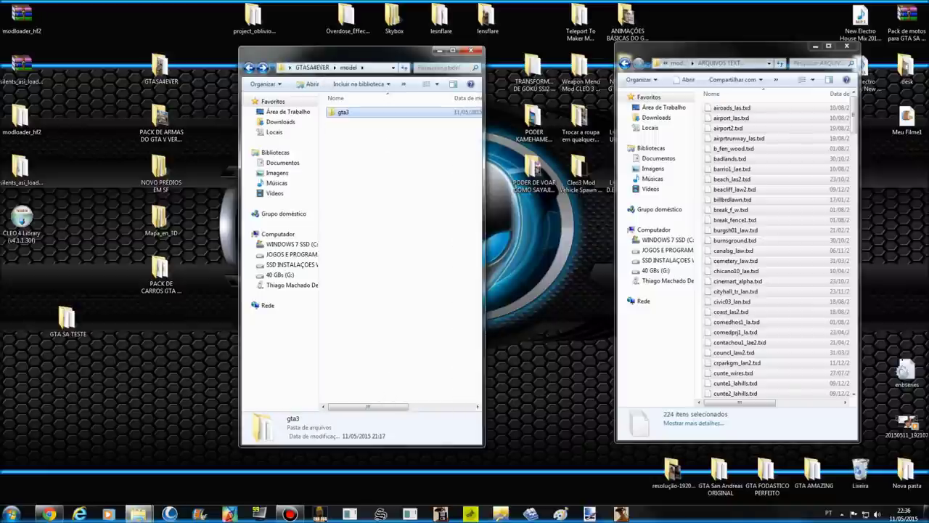
{"action": "left_click", "coordinate": [312, 67]}
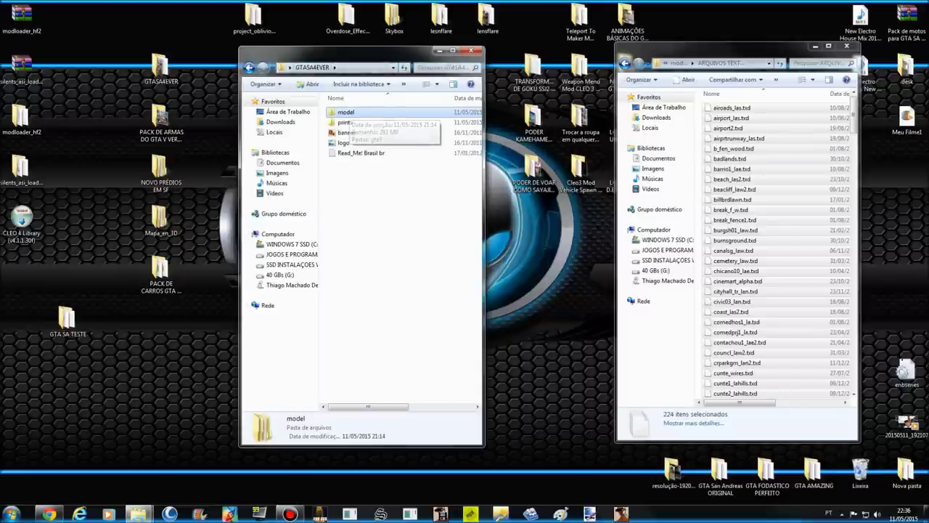
Step: Return to the modloader folder and check the ARQUIVOS TEXTURAS and ARQUIVOS ARVORES folders
{"action": "left_click", "coordinate": [626, 64]}
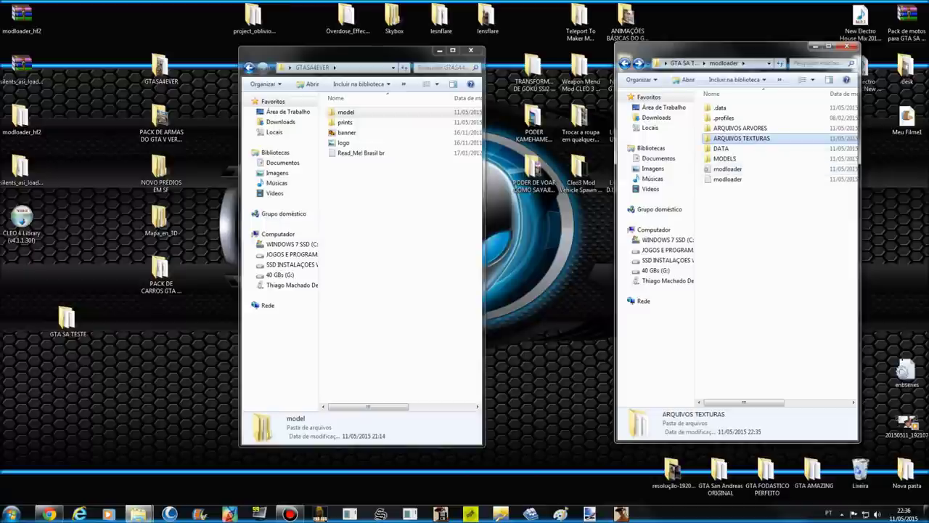
{"action": "key", "text": "F2"}
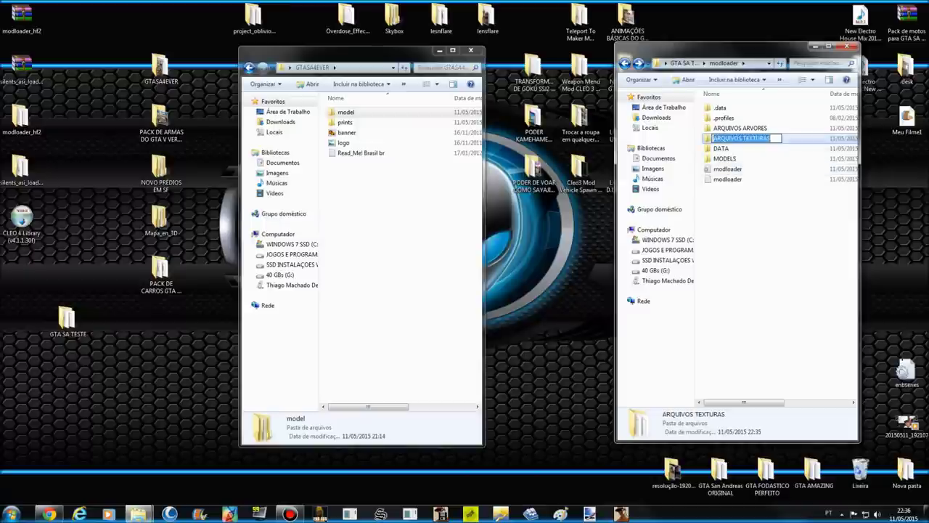
{"action": "key", "text": "Return"}
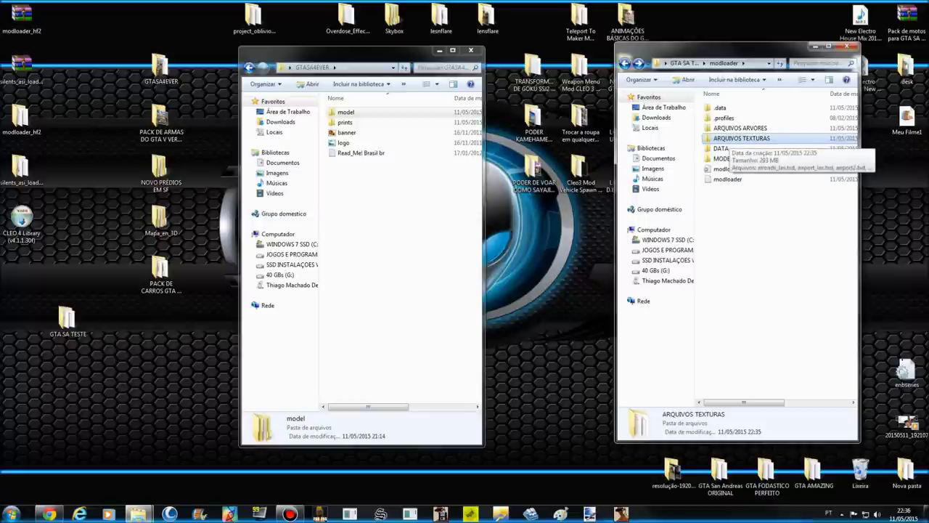
{"action": "left_click", "coordinate": [732, 129]}
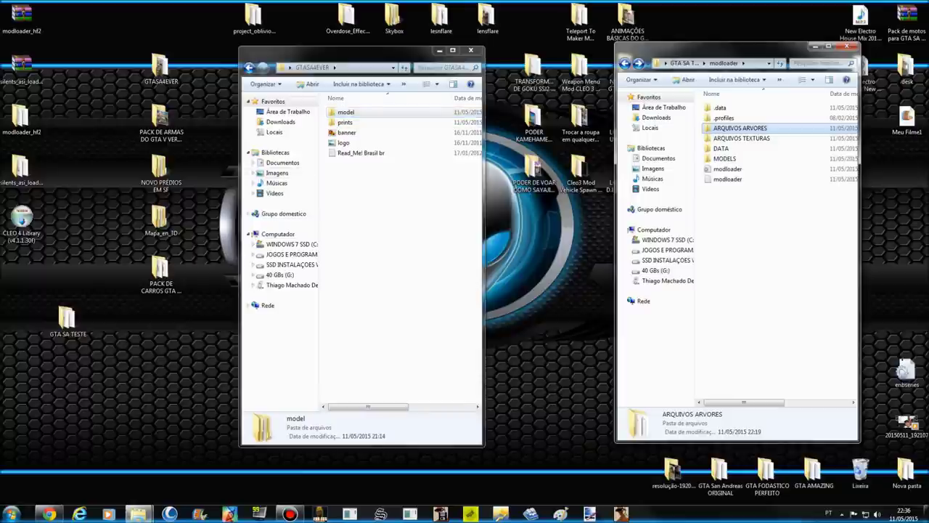
{"action": "left_click", "coordinate": [384, 218]}
{"action": "left_click_drag", "start_coordinate": [319, 218], "coordinate": [404, 209]}
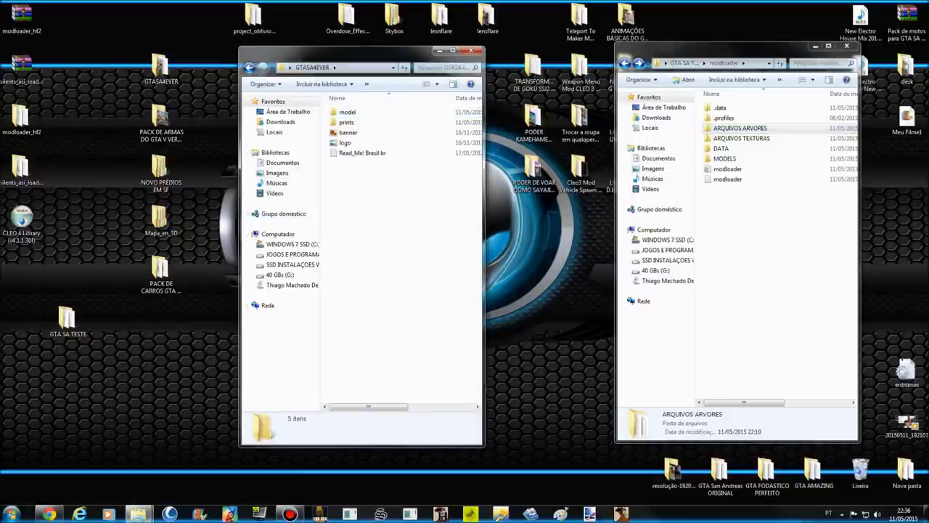
Step: Select all the files in the ARQUIVOS ARVORES folder and copy them
{"action": "left_click", "coordinate": [740, 128]}
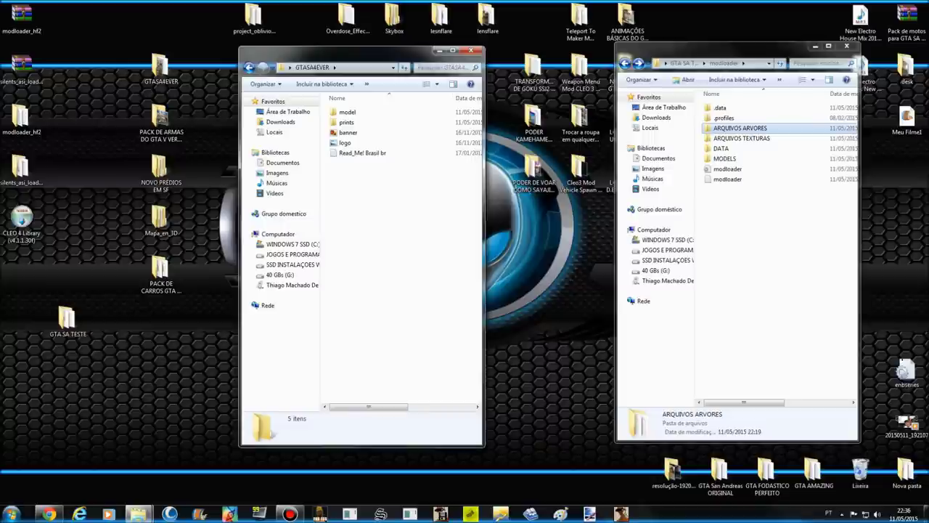
{"action": "double_click", "coordinate": [740, 128]}
{"action": "left_click", "coordinate": [639, 79]}
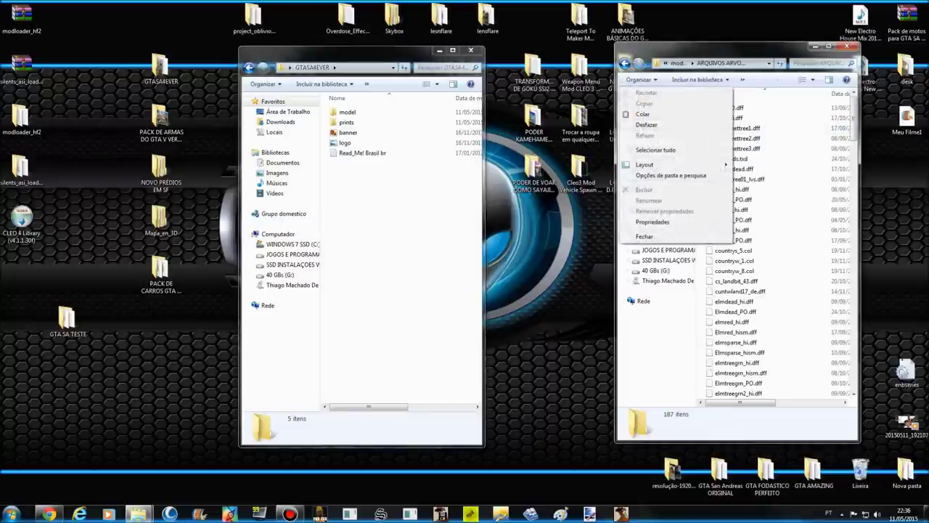
{"action": "left_click", "coordinate": [653, 150]}
{"action": "right_click", "coordinate": [741, 136]}
{"action": "left_click", "coordinate": [768, 291]}
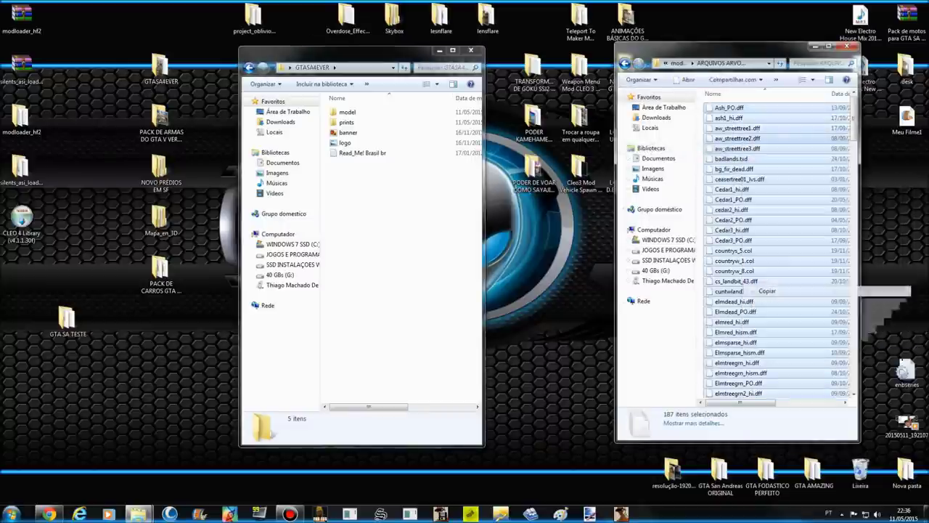
Step: Paste the copied tree files into the ARQUIVOS TEXTURAS folder, keeping the existing badlands.txd there
{"action": "left_click", "coordinate": [625, 63]}
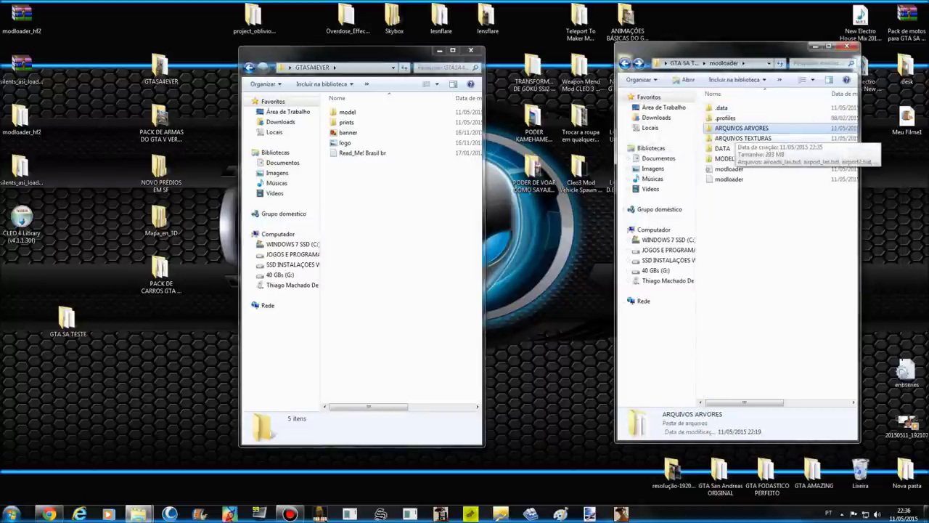
{"action": "left_click", "coordinate": [737, 137]}
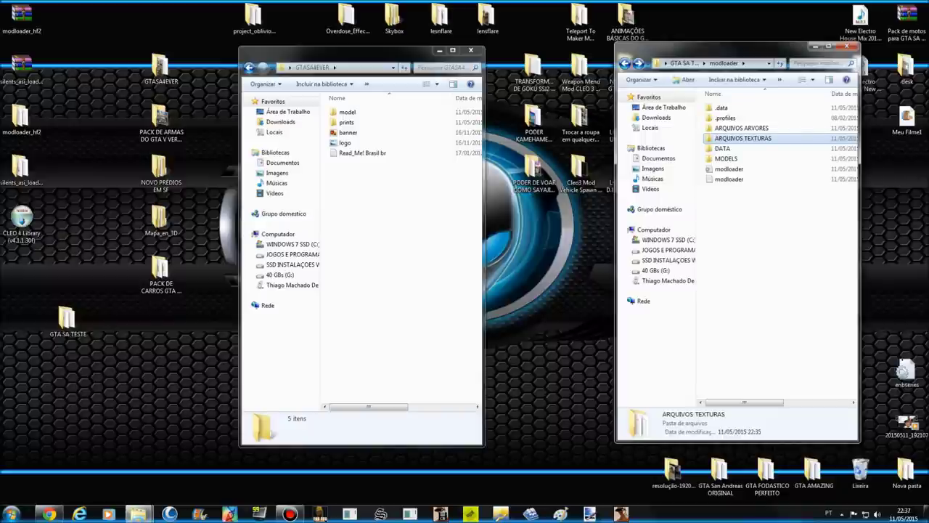
{"action": "double_click", "coordinate": [743, 138]}
{"action": "right_click", "coordinate": [783, 173]}
{"action": "left_click", "coordinate": [795, 240]}
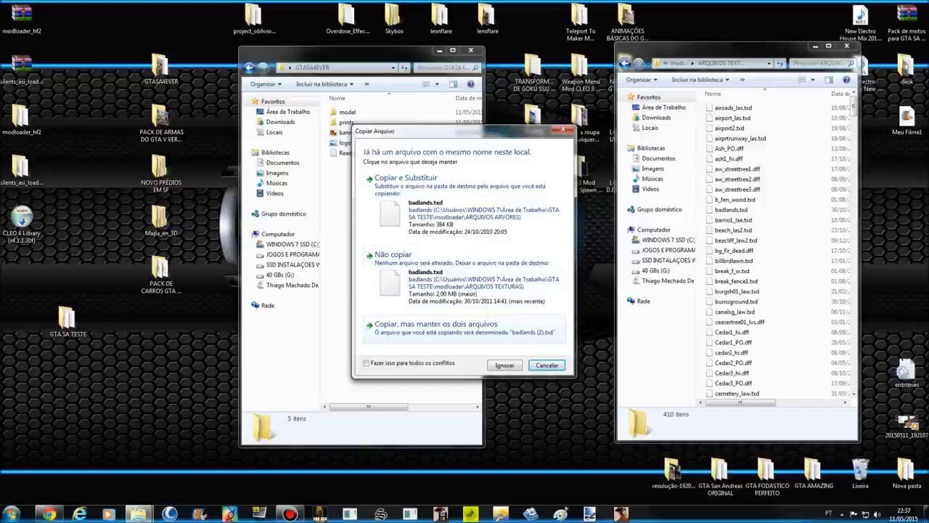
{"action": "left_click", "coordinate": [465, 277]}
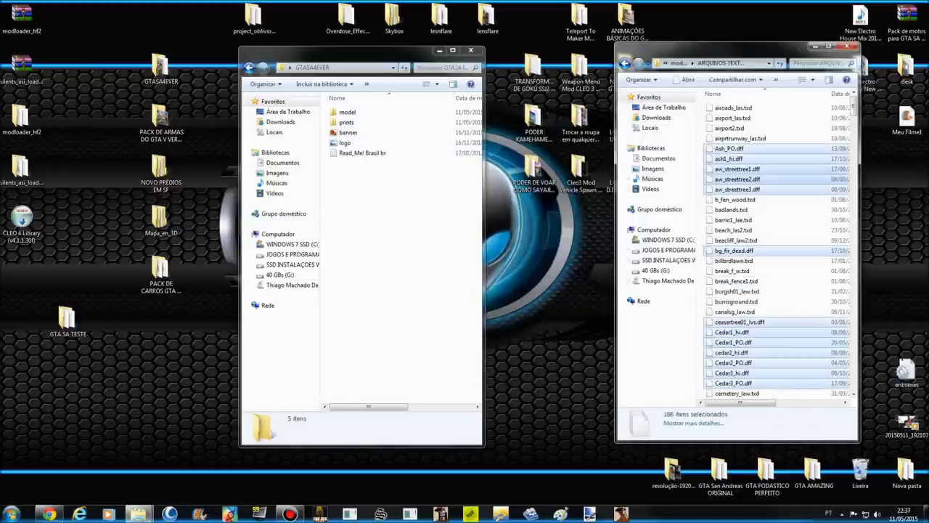
Step: Undo the copying of the tree files into the ARQUIVOS TEXTURAS folder
{"action": "right_click", "coordinate": [783, 216]}
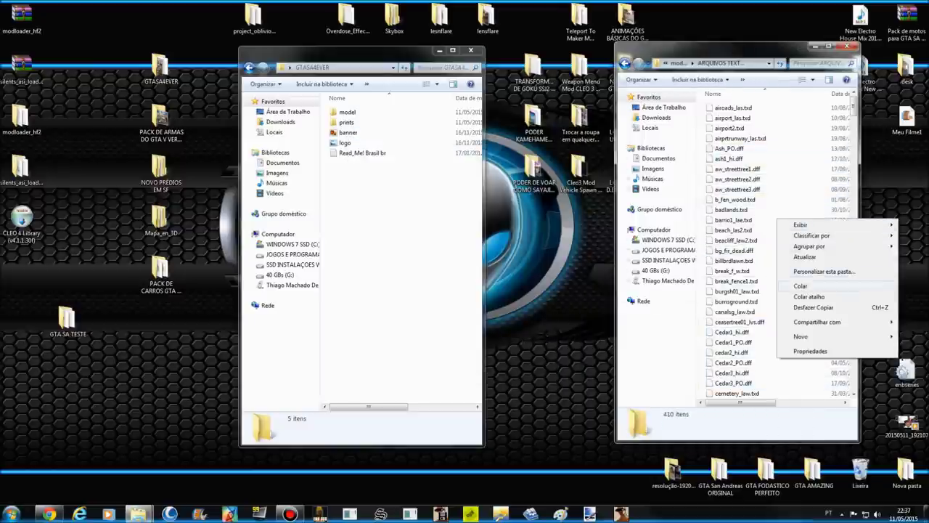
{"action": "left_click", "coordinate": [813, 307]}
{"action": "left_click", "coordinate": [550, 263]}
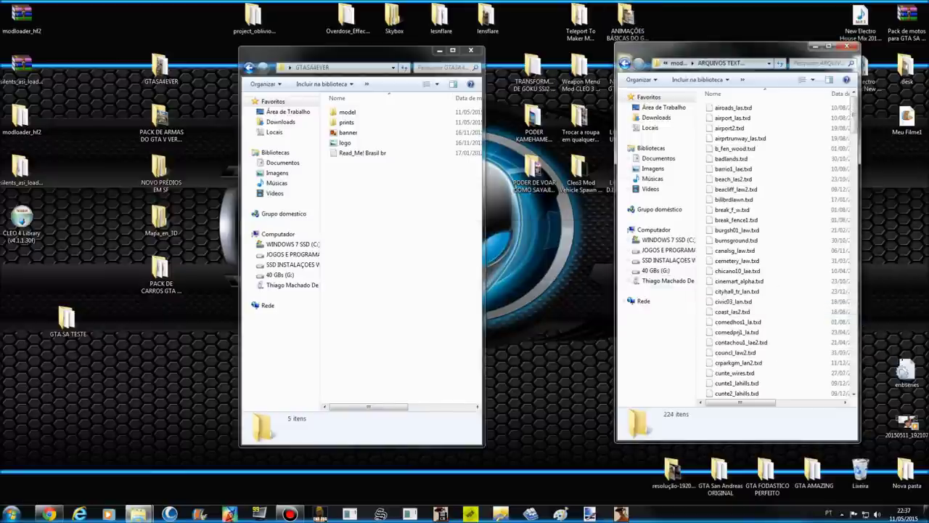
Step: Go back to modloader, move the GTASA4EVER window closer to it and reopen the ARQUIVOS TEXTURAS folder
{"action": "left_click", "coordinate": [625, 64]}
{"action": "left_click_drag", "start_coordinate": [349, 51], "coordinate": [407, 61]}
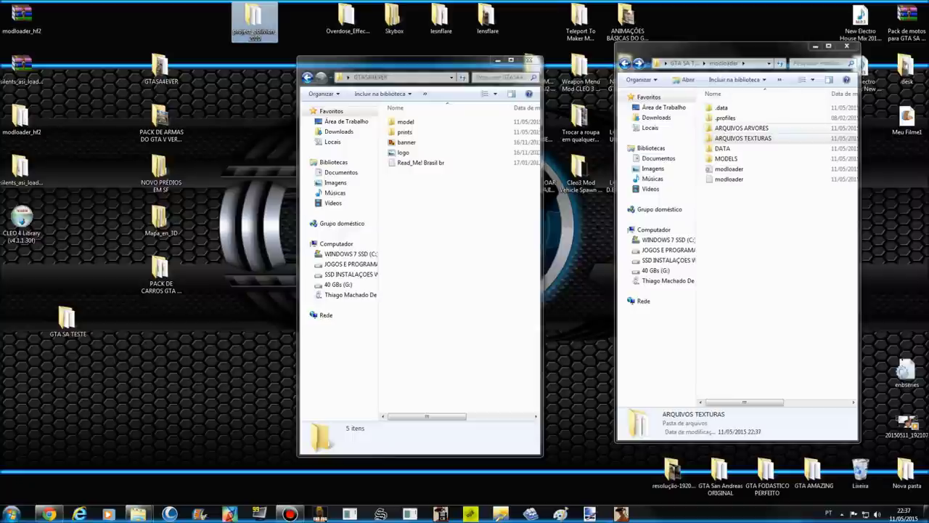
{"action": "double_click", "coordinate": [742, 138]}
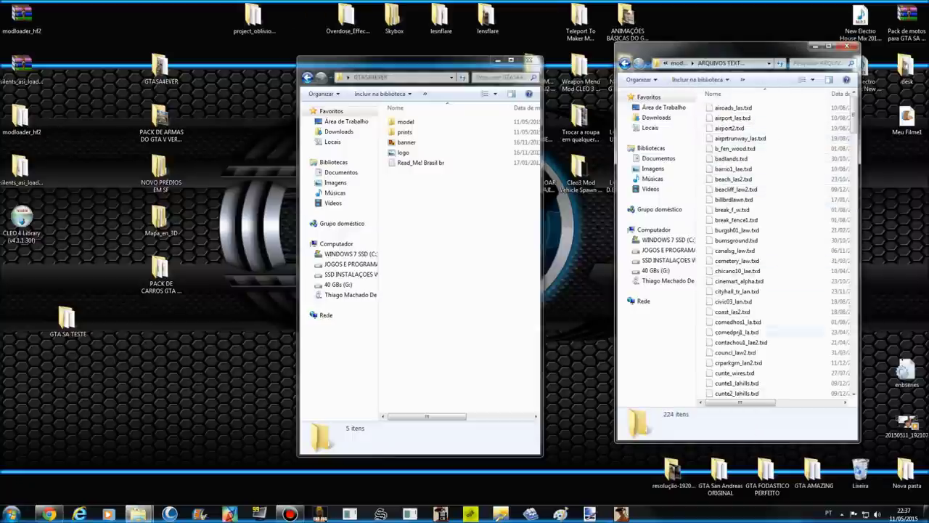
{"action": "mouse_move", "coordinate": [494, 486]}
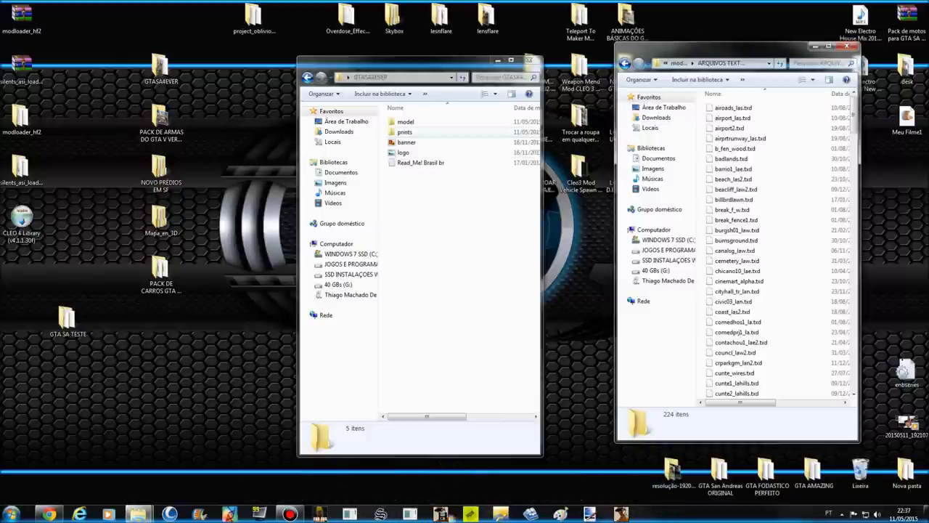
{"action": "left_click", "coordinate": [448, 485]}
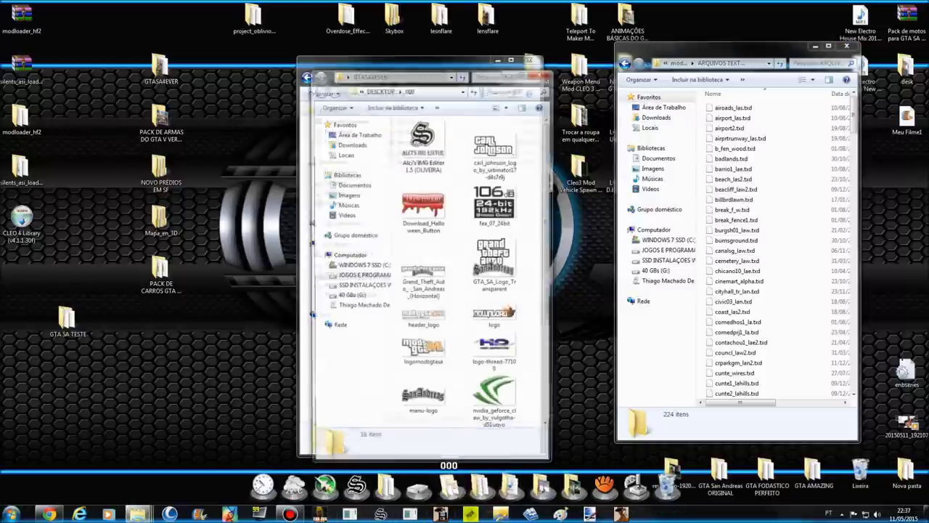
{"action": "left_click", "coordinate": [541, 75]}
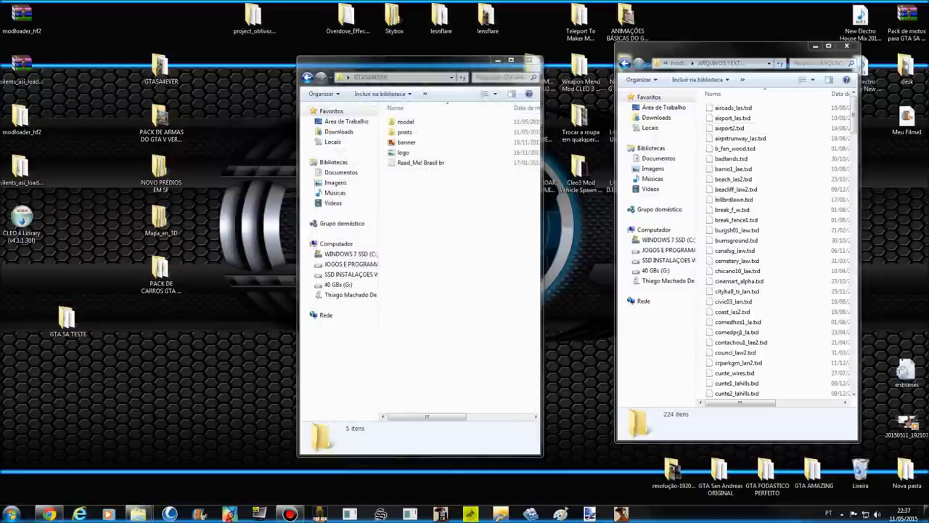
Step: Open the IMG folder and go through its ALTA RESSOL... subfolder into the Project Oblivion 2011 HQ folder
{"action": "mouse_move", "coordinate": [511, 487]}
{"action": "left_click", "coordinate": [511, 485]}
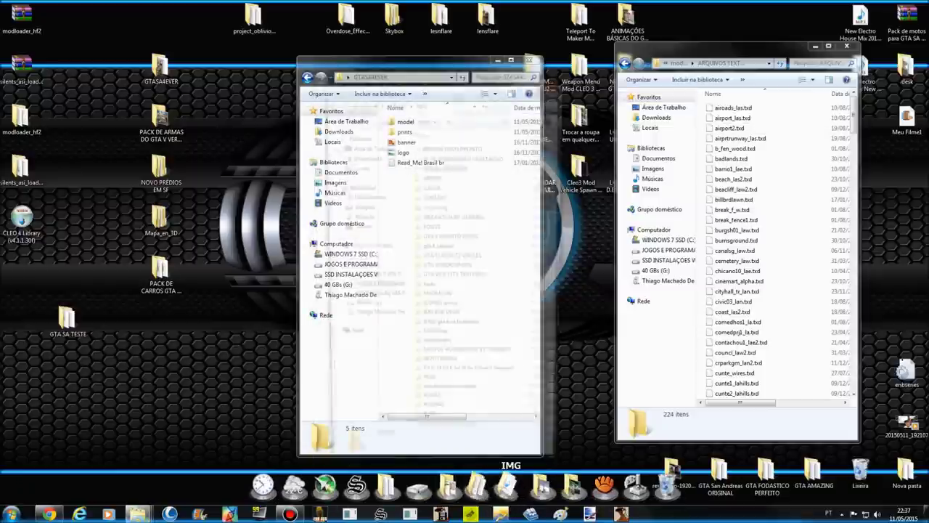
{"action": "double_click", "coordinate": [463, 156]}
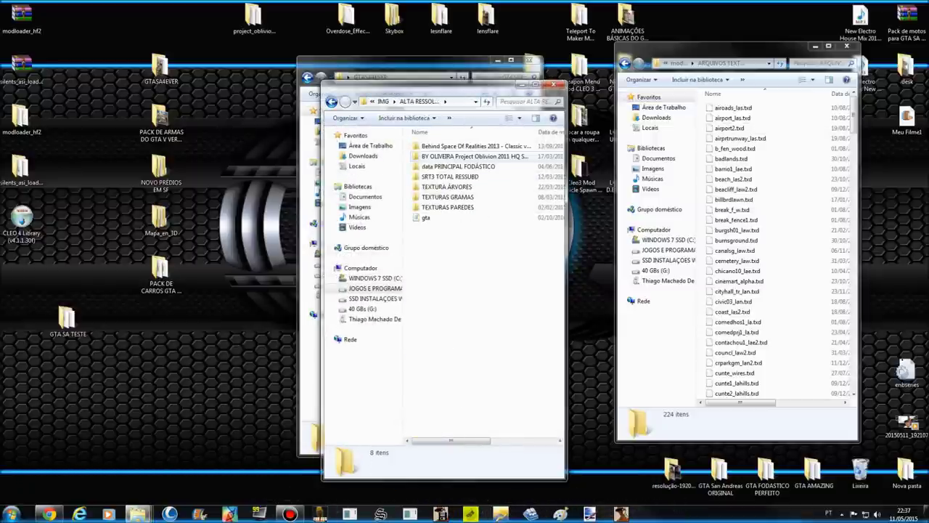
{"action": "left_click", "coordinate": [464, 146]}
{"action": "double_click", "coordinate": [472, 156]}
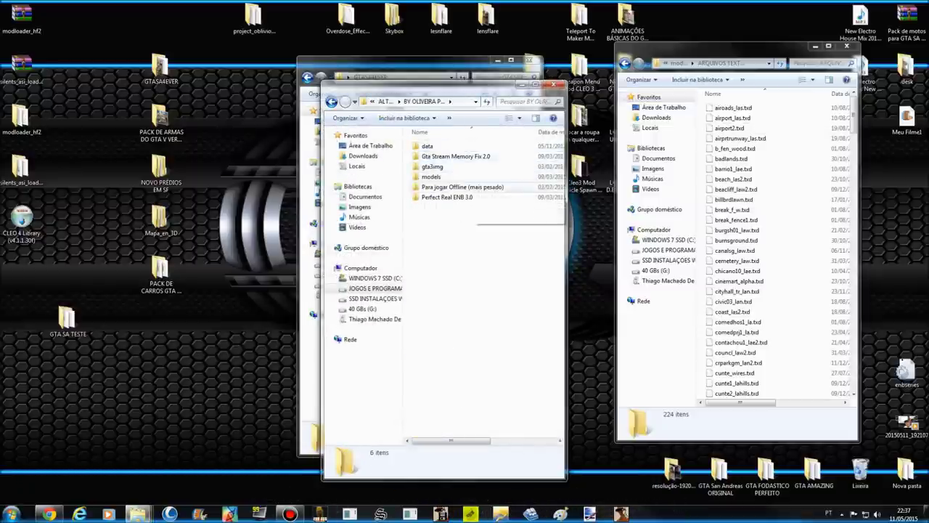
Step: Open the "z tudo junto não adicionar COLISÃO" folder inside gta3img
{"action": "double_click", "coordinate": [432, 176]}
{"action": "key", "text": "BackSpace"}
{"action": "double_click", "coordinate": [437, 166]}
{"action": "left_click", "coordinate": [446, 187]}
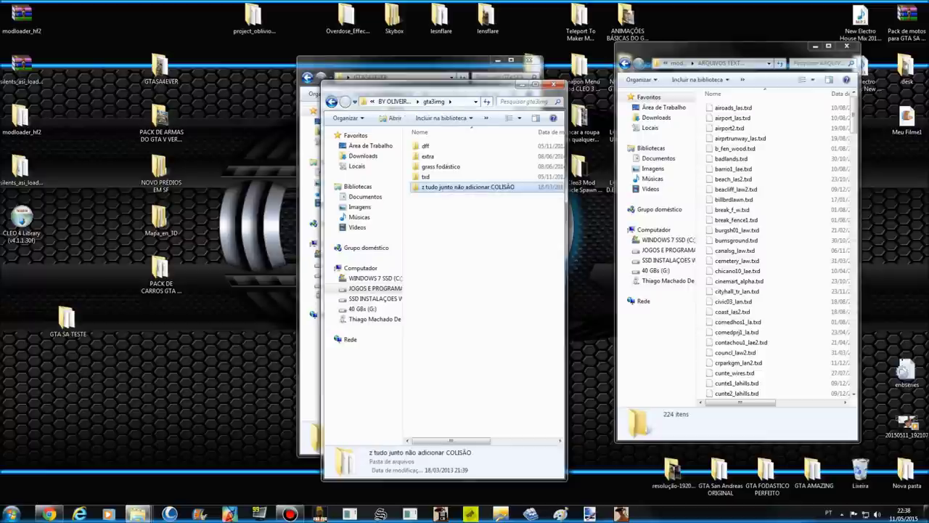
{"action": "double_click", "coordinate": [469, 187]}
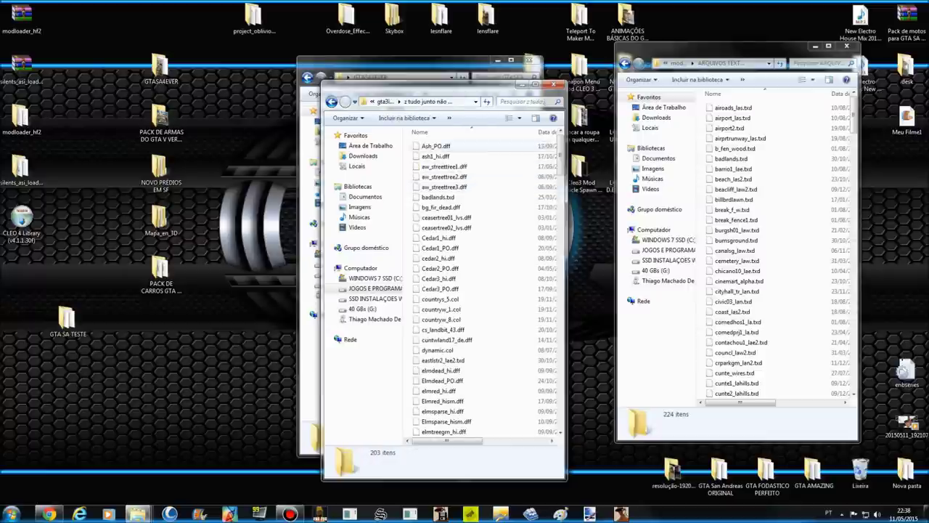
{"action": "key", "text": "BackSpace"}
{"action": "key", "text": "Return"}
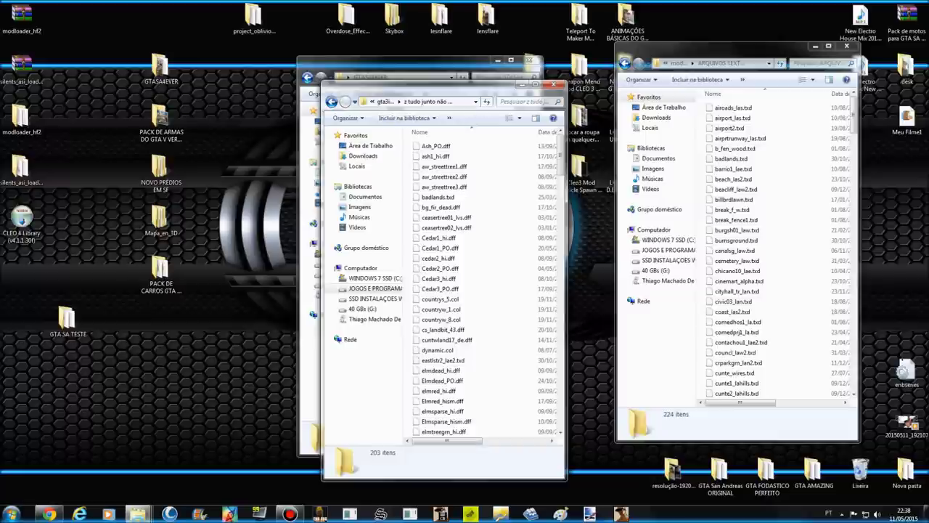
Step: Select all the files in the "z tudo junto não adicionar COLISÃO" folder and copy them
{"action": "left_click", "coordinate": [347, 117]}
{"action": "left_click", "coordinate": [382, 188]}
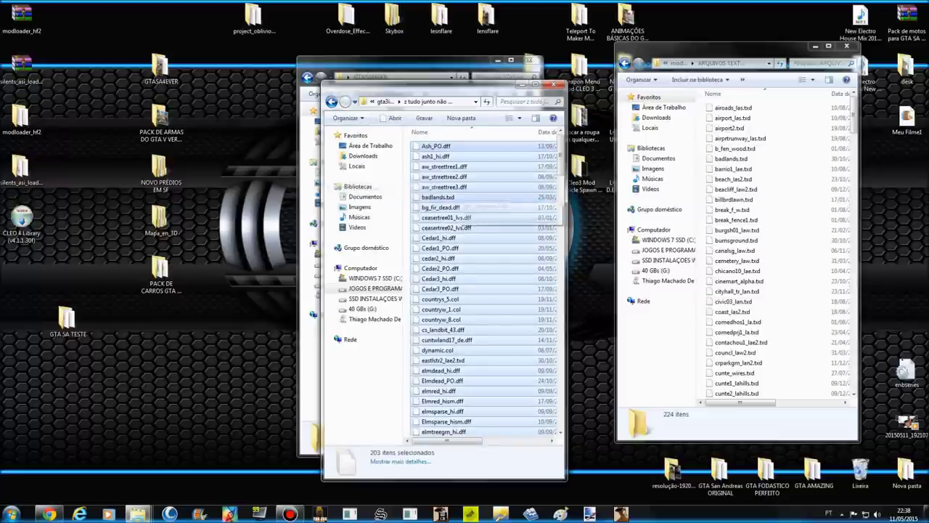
{"action": "right_click", "coordinate": [464, 193]}
{"action": "left_click", "coordinate": [488, 330]}
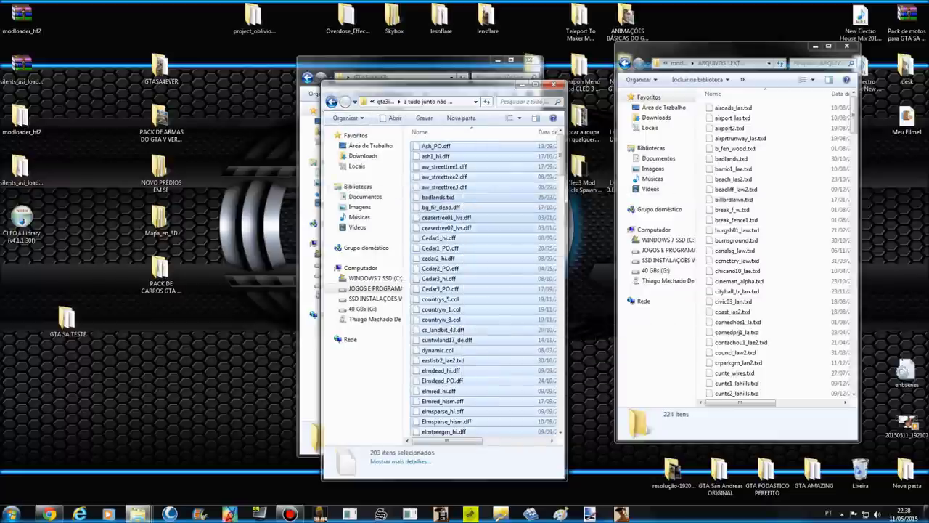
{"action": "mouse_move", "coordinate": [561, 155]}
{"action": "left_mouse_down"}
{"action": "mouse_move", "coordinate": [561, 409]}
{"action": "mouse_move", "coordinate": [561, 154]}
{"action": "left_mouse_up"}
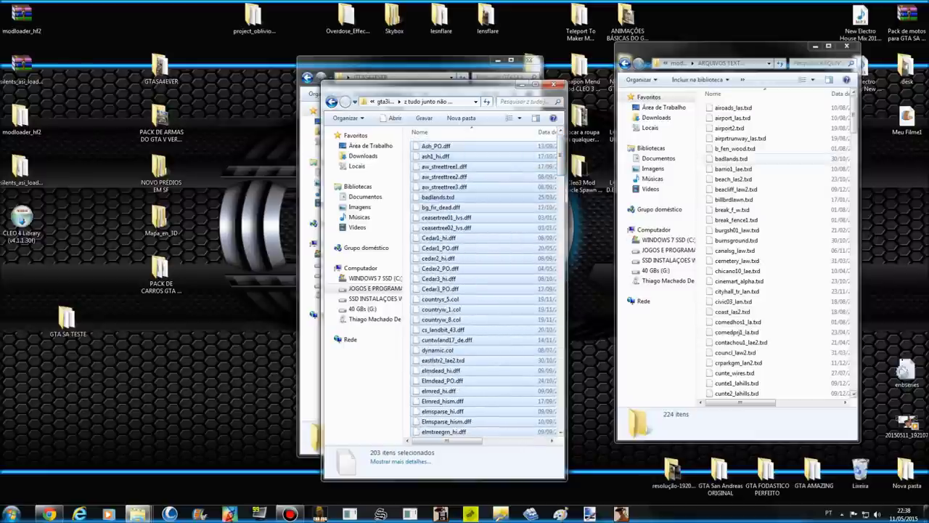
Step: Paste the copied files into ARQUIVOS TEXTURAS, cancelling at the badlands.txd conflict, and close the source folder window
{"action": "right_click", "coordinate": [786, 170]}
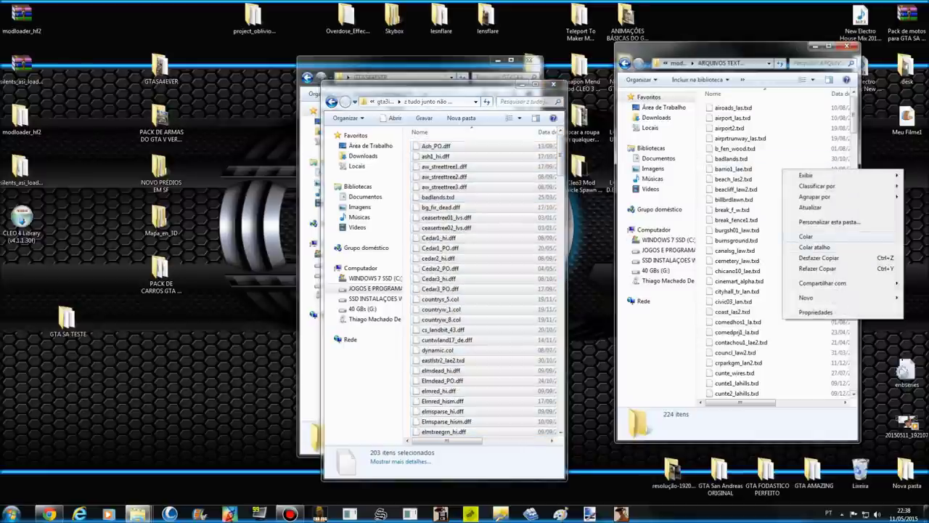
{"action": "left_click", "coordinate": [806, 237]}
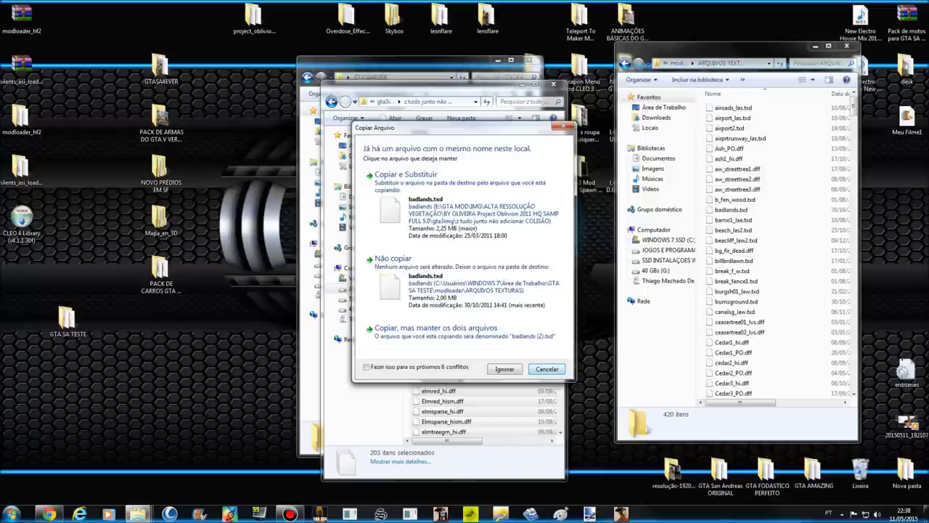
{"action": "left_click", "coordinate": [547, 369]}
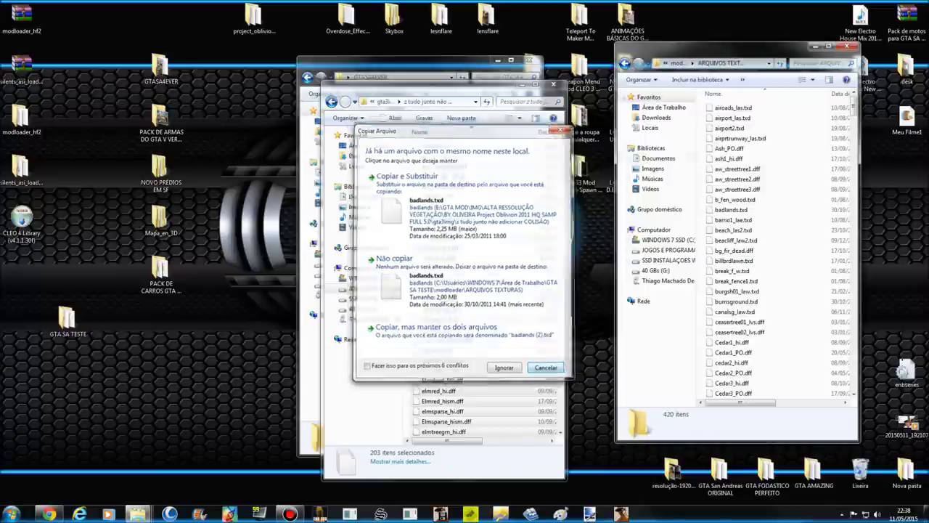
{"action": "left_click", "coordinate": [626, 63]}
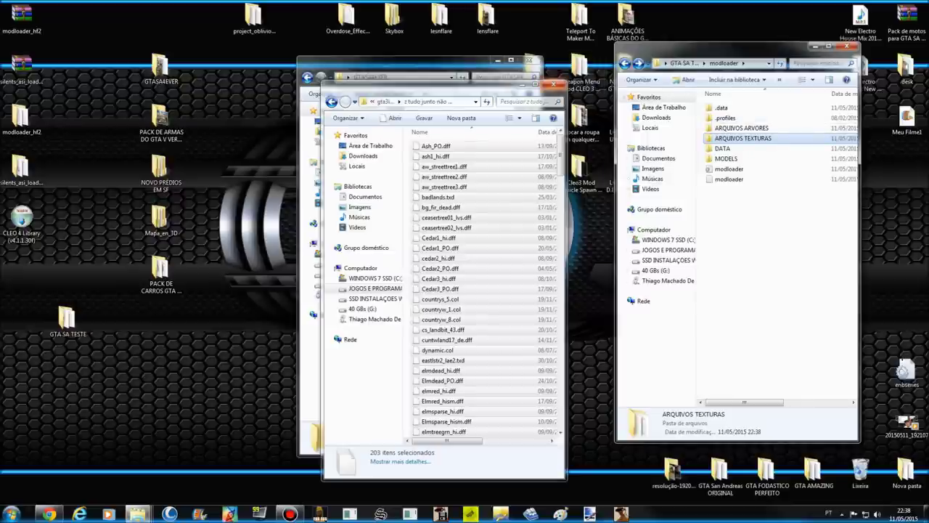
{"action": "left_click", "coordinate": [553, 84]}
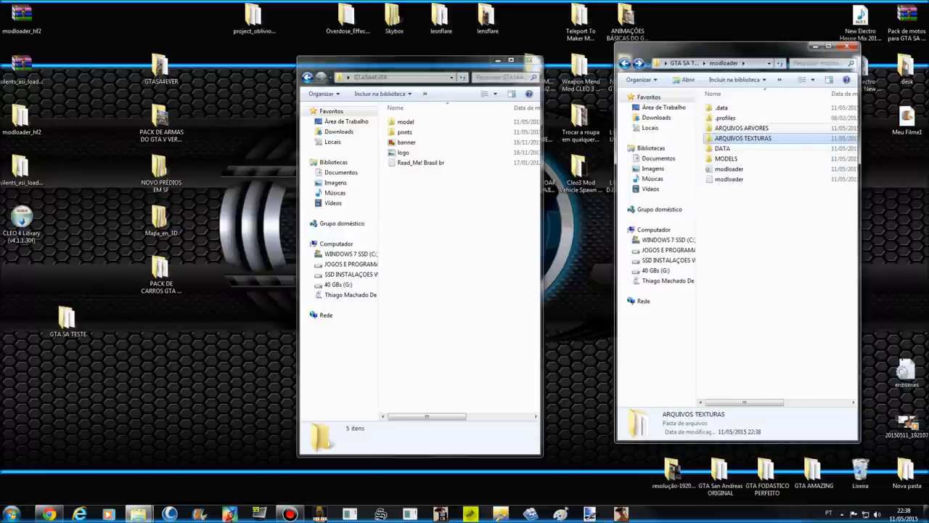
Step: Open the ARQUIVOS ARVORES folder in modloader and check the details of its badlands.txd file
{"action": "left_click", "coordinate": [783, 131]}
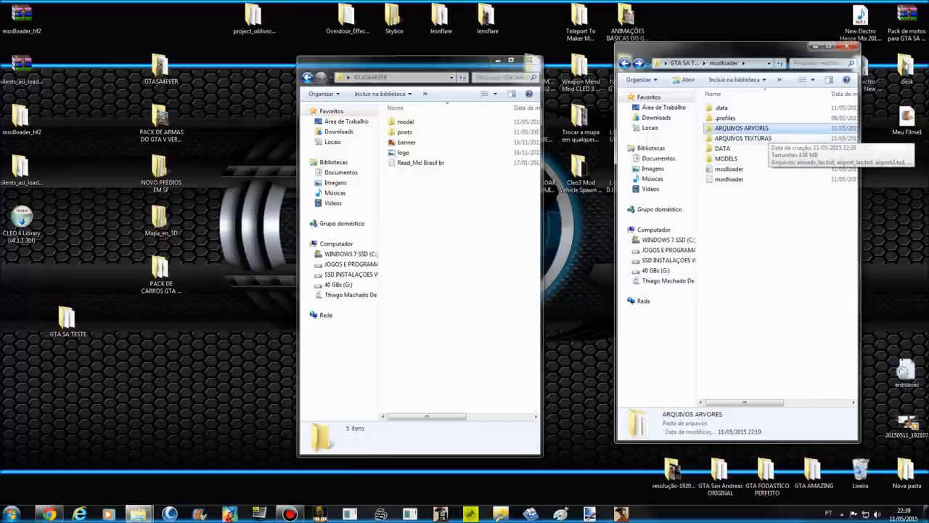
{"action": "left_click", "coordinate": [767, 138]}
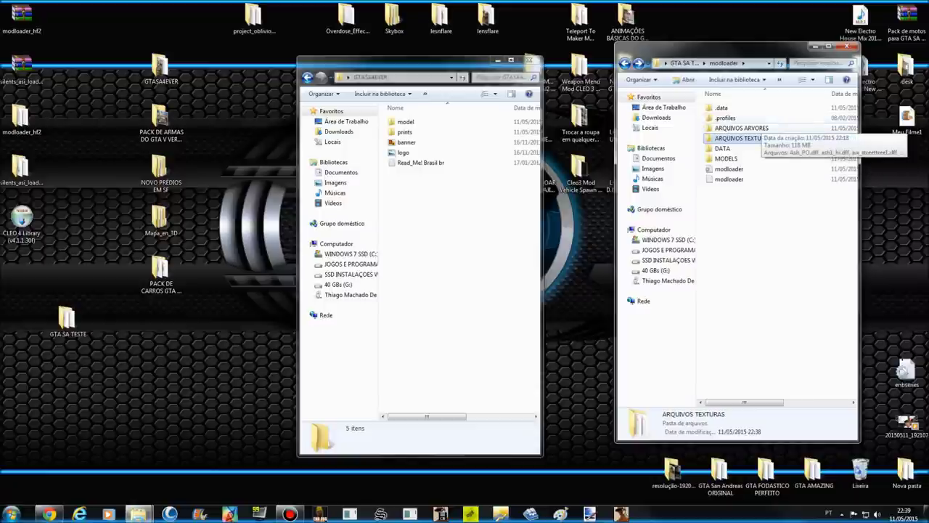
{"action": "left_click", "coordinate": [745, 128]}
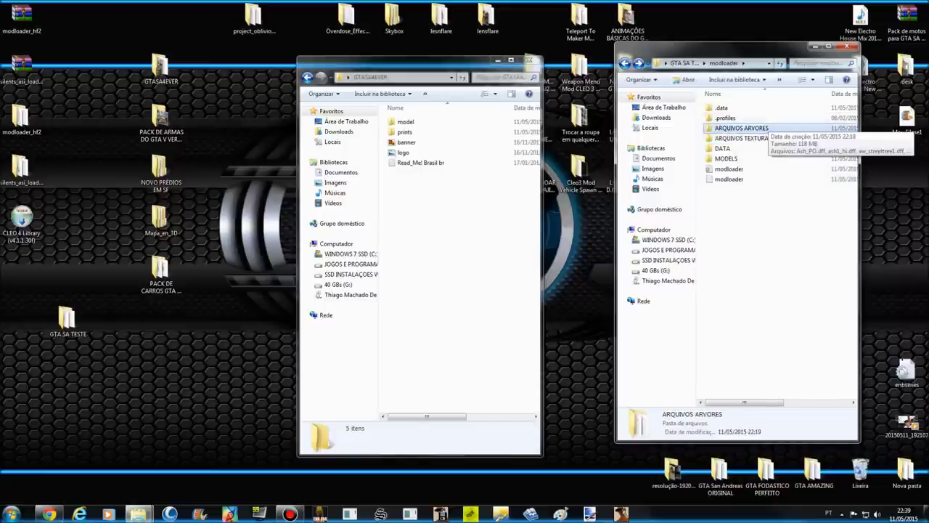
{"action": "double_click", "coordinate": [755, 129]}
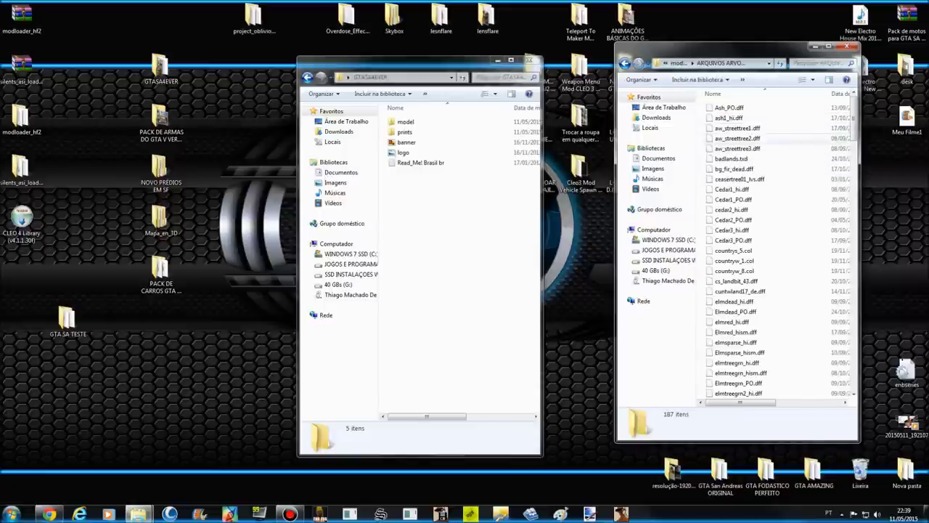
{"action": "left_click", "coordinate": [755, 138]}
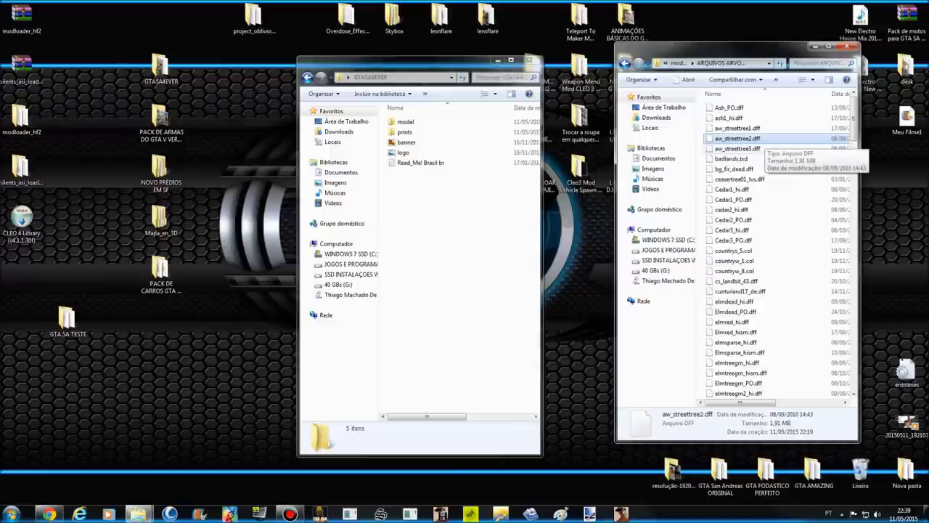
{"action": "left_click", "coordinate": [762, 157]}
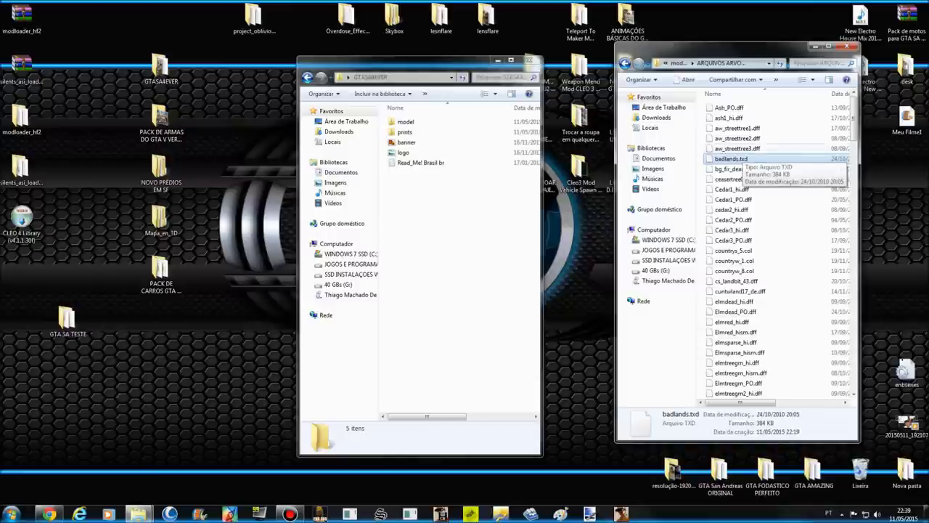
Step: Check the details of badlands.txd in the ARQUIVOS TEXTURAS folder and return to modloader
{"action": "left_click", "coordinate": [625, 64]}
{"action": "left_click", "coordinate": [743, 138]}
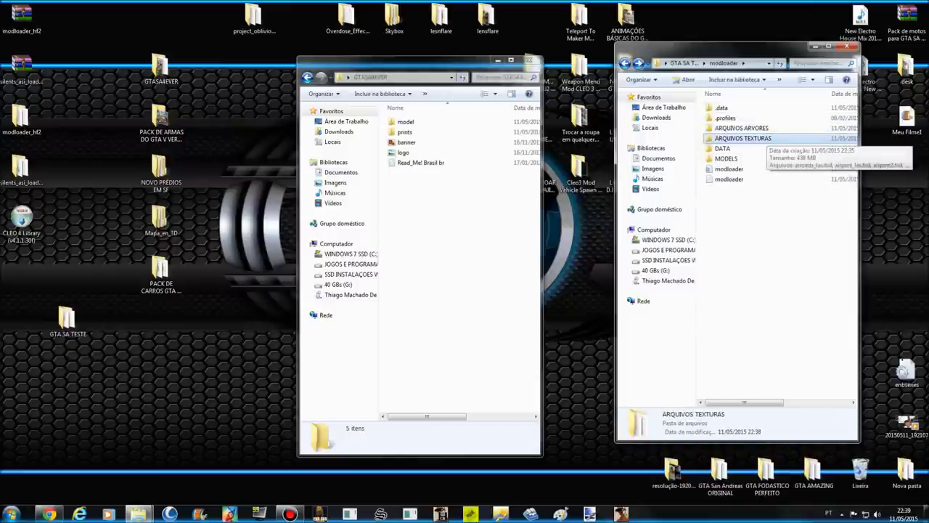
{"action": "key", "text": "Return"}
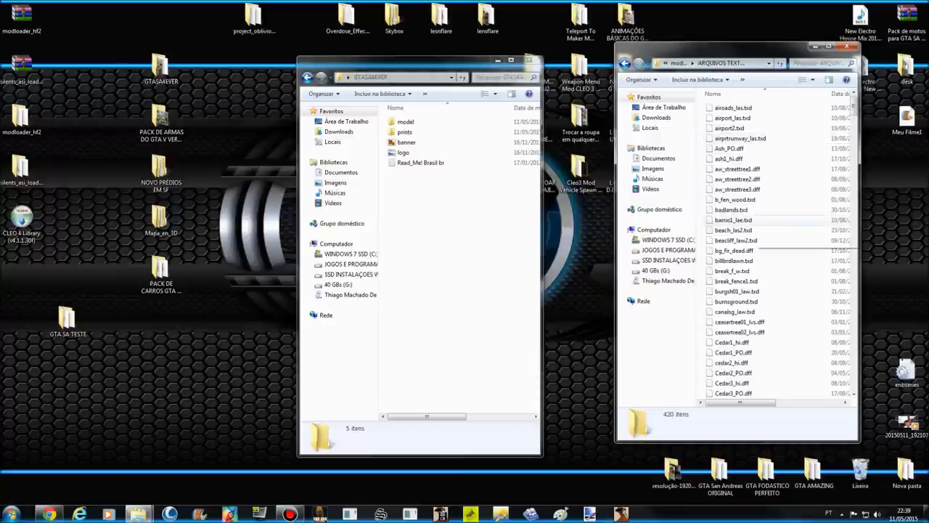
{"action": "left_click", "coordinate": [731, 209]}
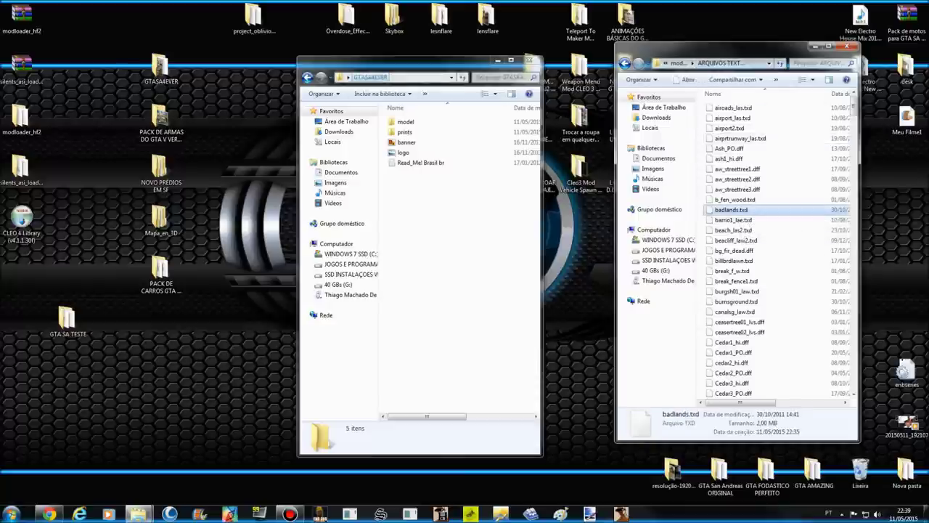
{"action": "left_click", "coordinate": [625, 63]}
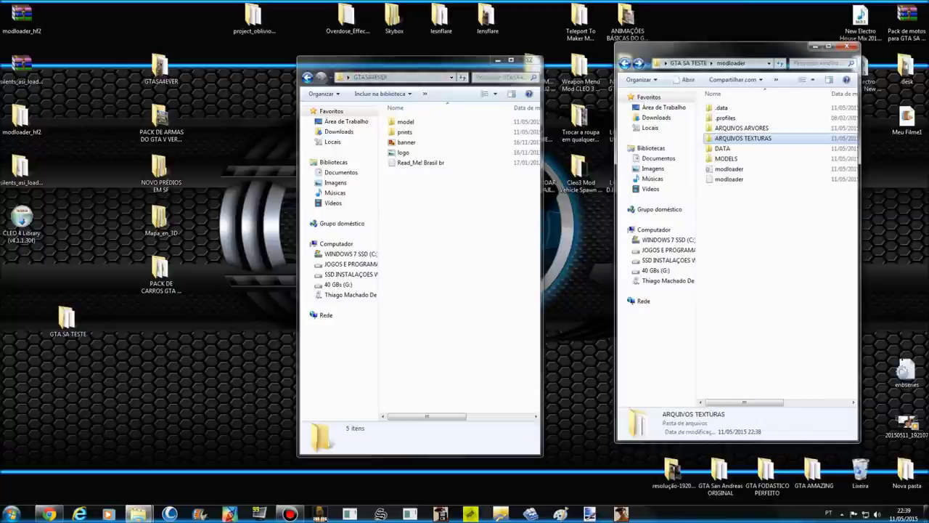
Step: Look again at the files around aw_streettree3.dff in ARQUIVOS ARVORES and return to the modloader folder
{"action": "left_click", "coordinate": [748, 128]}
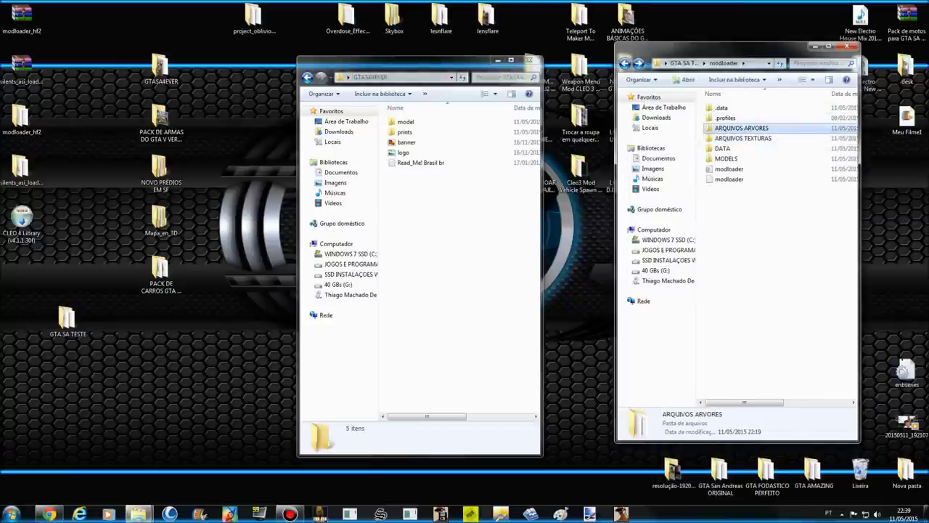
{"action": "double_click", "coordinate": [741, 128]}
{"action": "left_click", "coordinate": [748, 149]}
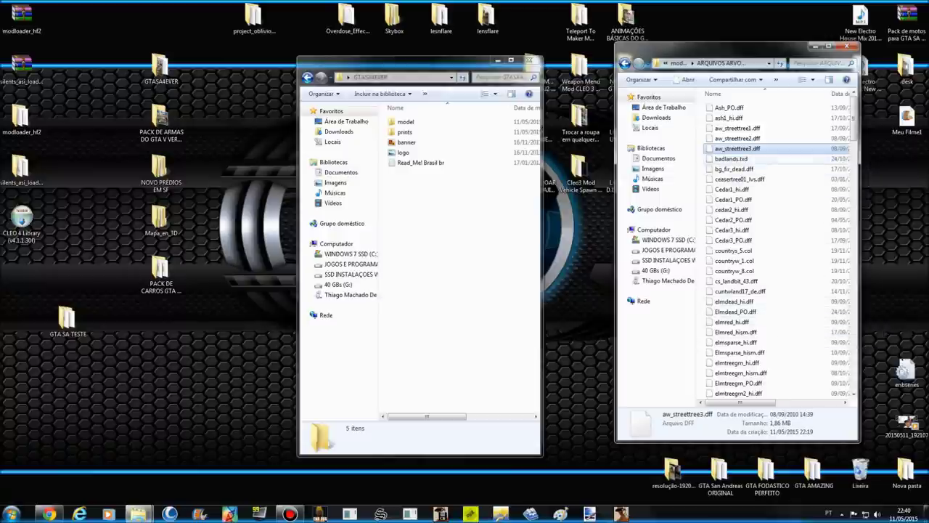
{"action": "key", "text": "Down"}
{"action": "key", "text": "Up"}
{"action": "key", "text": "BackSpace"}
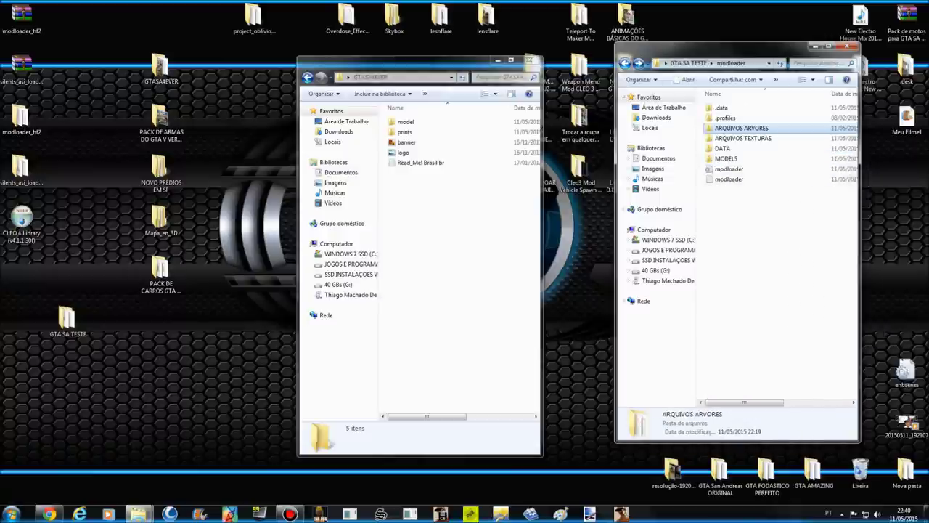
{"action": "key", "text": "Down"}
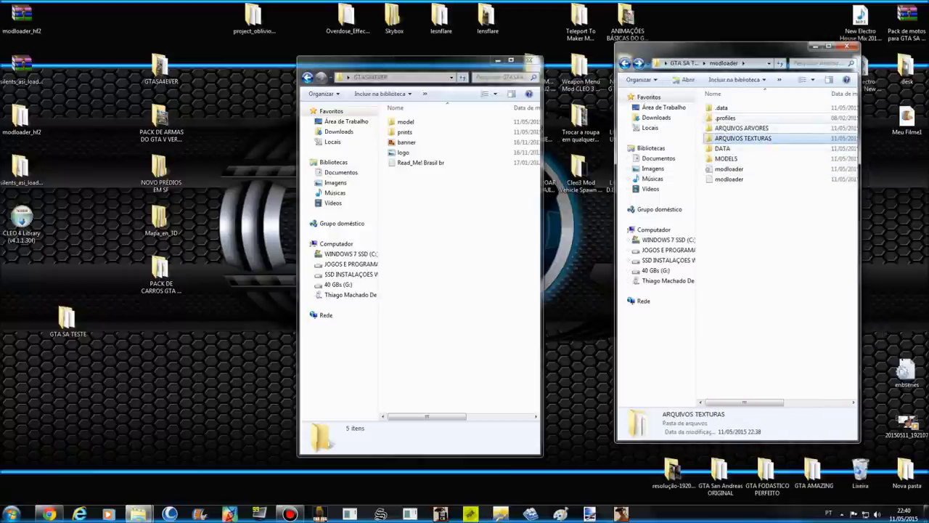
{"action": "key", "text": "Up"}
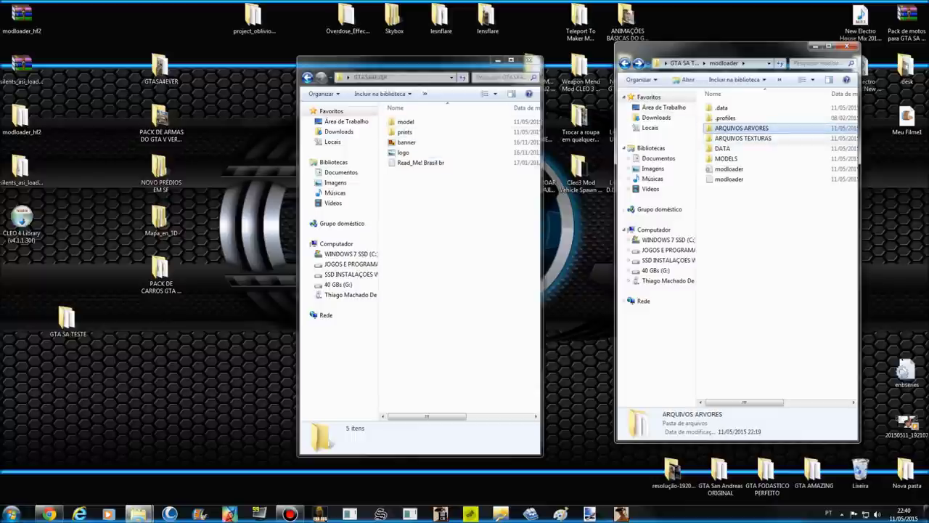
Step: Open the ARQUIVOS TEXTURAS folder and close the GTASA4EVER window
{"action": "double_click", "coordinate": [748, 138]}
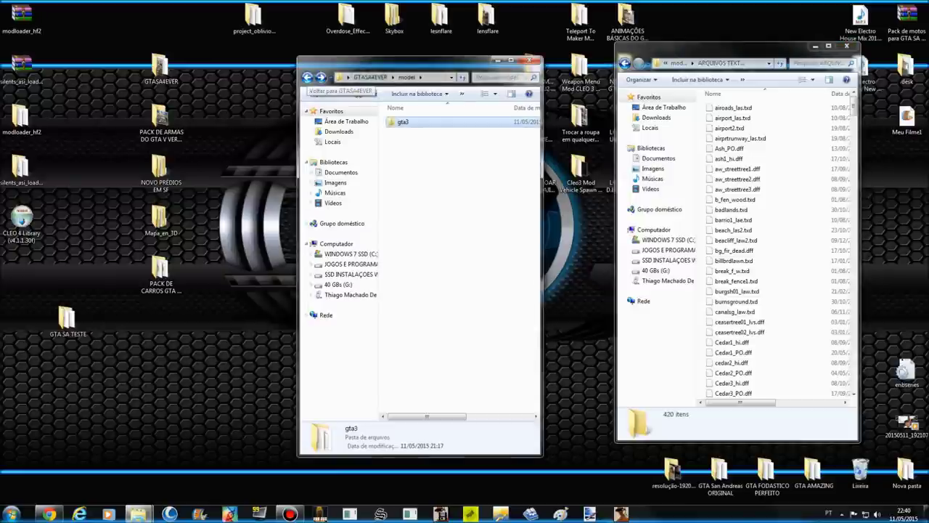
{"action": "left_click", "coordinate": [308, 78]}
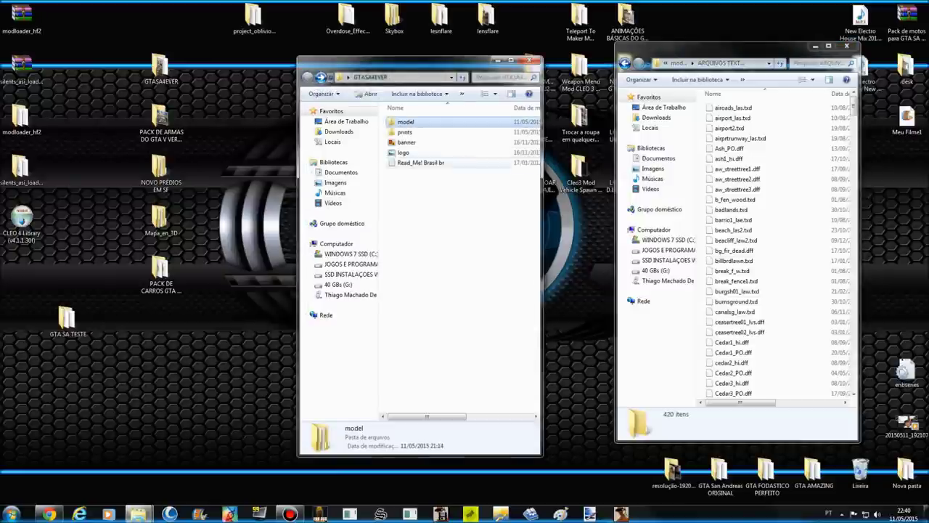
{"action": "left_click", "coordinate": [534, 60]}
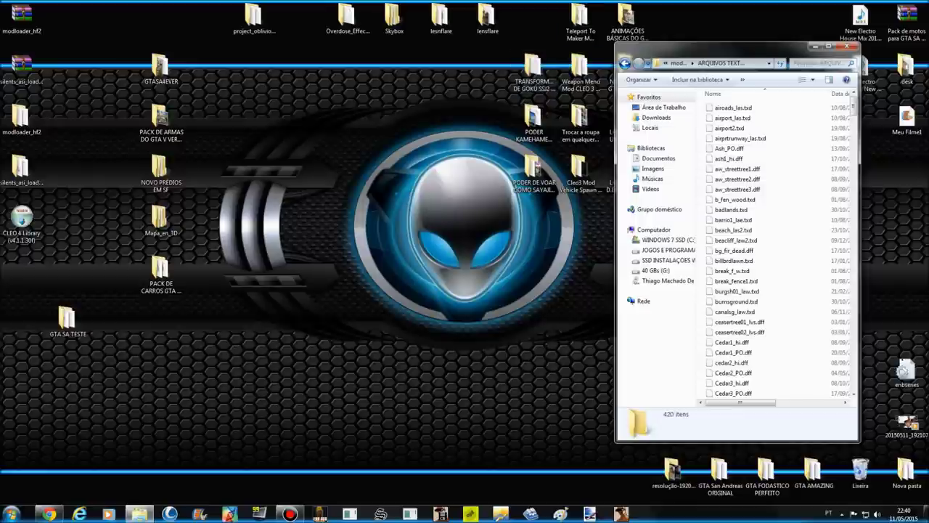
Step: Reopen ARQUIVOS TEXTURAS from modloader, inspect its badlands.txd once more and go back to modloader
{"action": "left_click", "coordinate": [626, 64]}
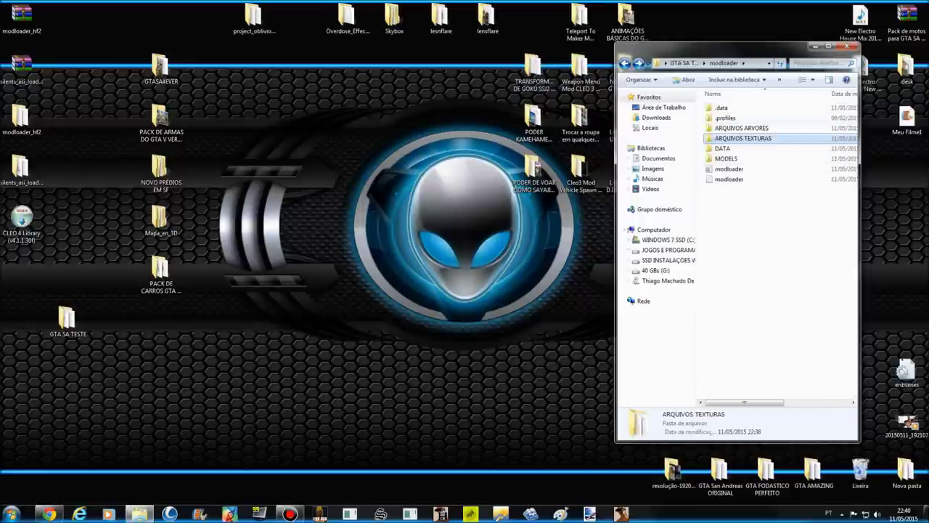
{"action": "left_click", "coordinate": [771, 129]}
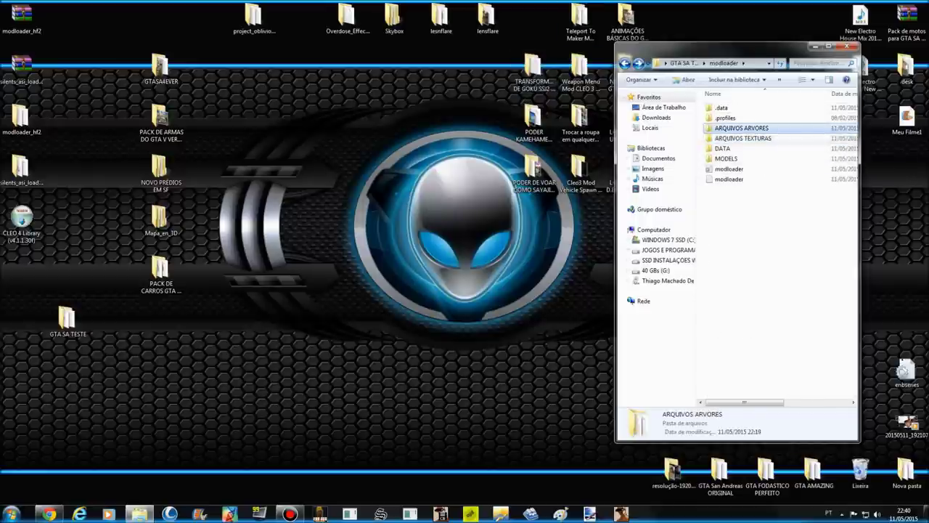
{"action": "double_click", "coordinate": [769, 138]}
{"action": "left_click", "coordinate": [731, 210]}
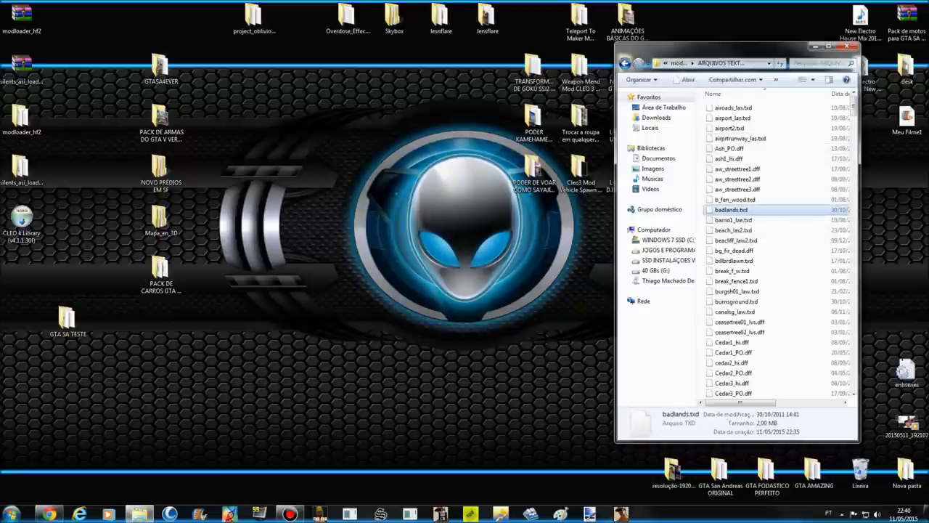
{"action": "left_click", "coordinate": [625, 63]}
{"action": "scroll", "coordinate": [755, 168], "scroll_direction": "right", "scroll_amount": 1}
{"action": "scroll", "coordinate": [755, 168], "scroll_direction": "left", "scroll_amount": 1}
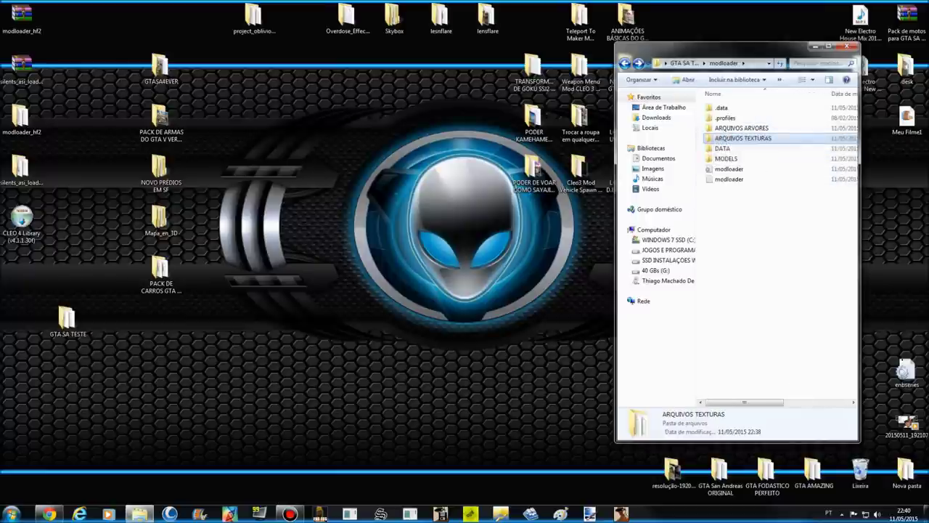
Step: Go back to the GTA SA TESTE folder, launch the game from it and skip the intro
{"action": "left_click", "coordinate": [625, 63]}
{"action": "left_click", "coordinate": [724, 260]}
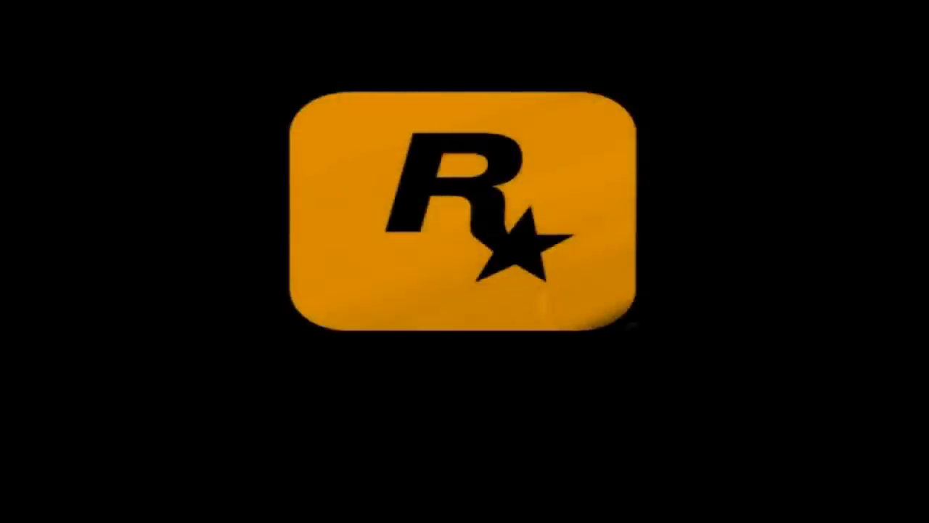
{"action": "key", "text": "Return"}
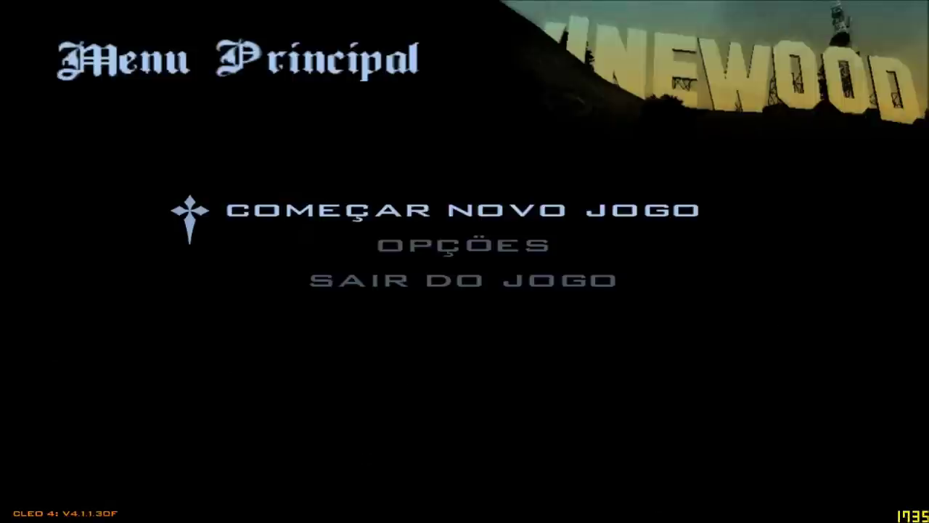
Step: Load the TRUQUES NO DESERTO saved game dated 07 MAI 2015
{"action": "key", "text": "Return"}
{"action": "key", "text": "Down"}
{"action": "key", "text": "Return"}
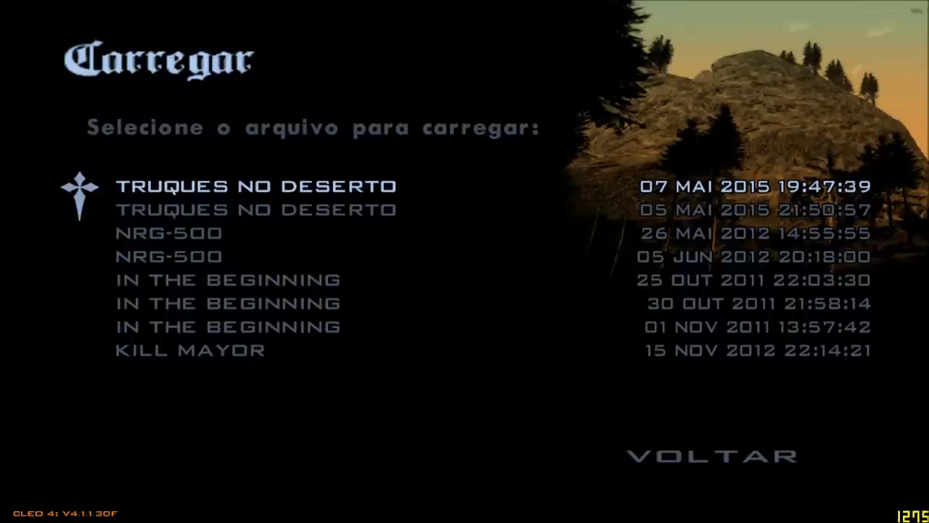
{"action": "key", "text": "Return"}
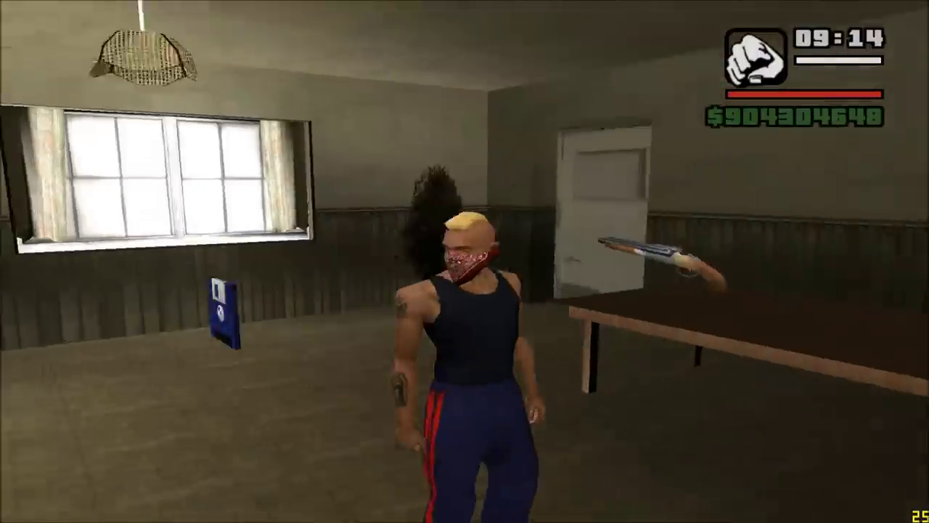
Step: Walk the character out of the house into the Ganton street to examine the new trees and ground textures
{"action": "key", "text": "w"}
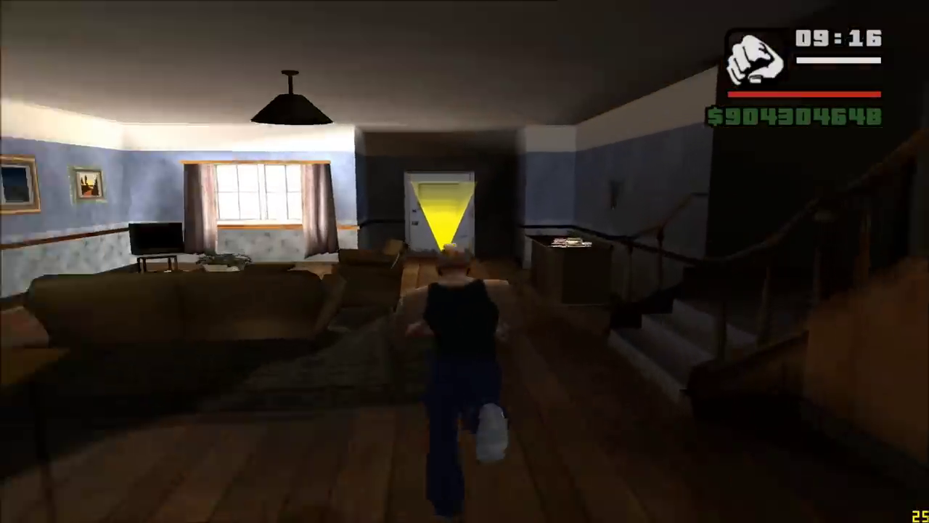
{"action": "key", "text": "w"}
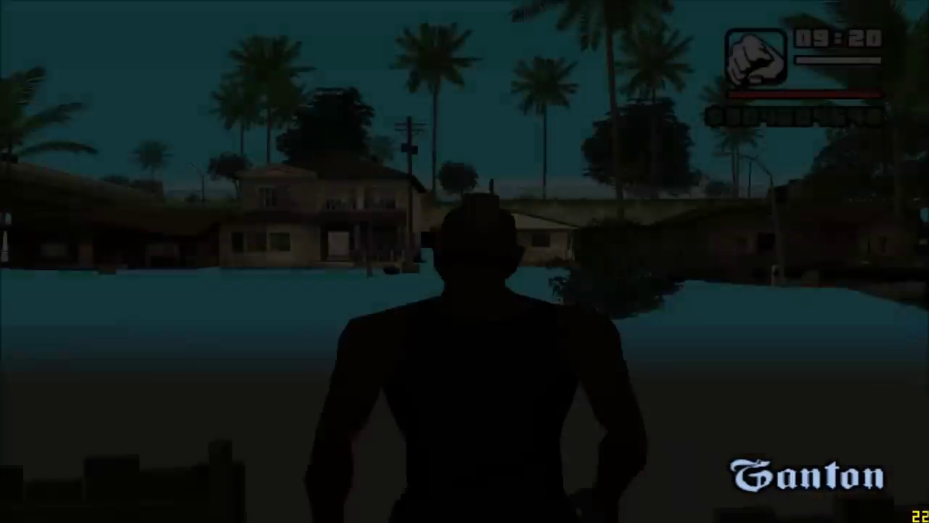
{"action": "key", "text": "w"}
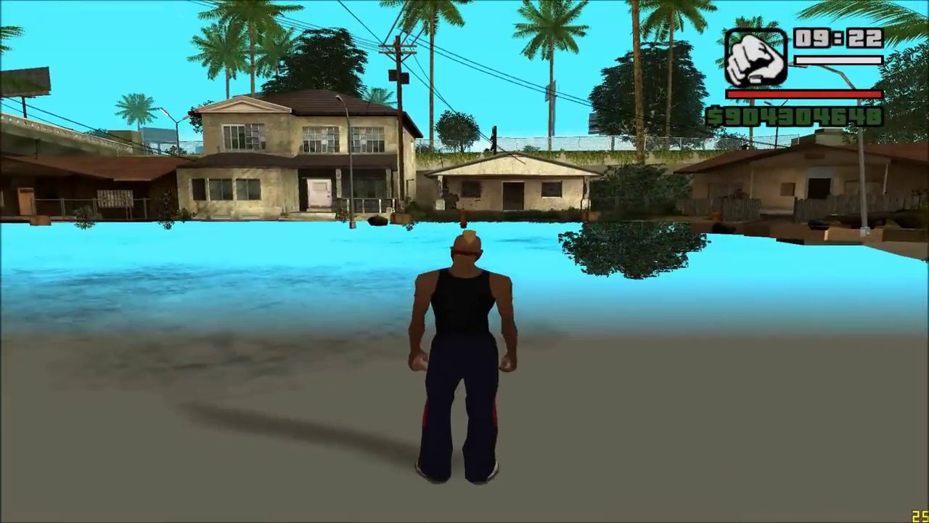
{"action": "key", "text": "a"}
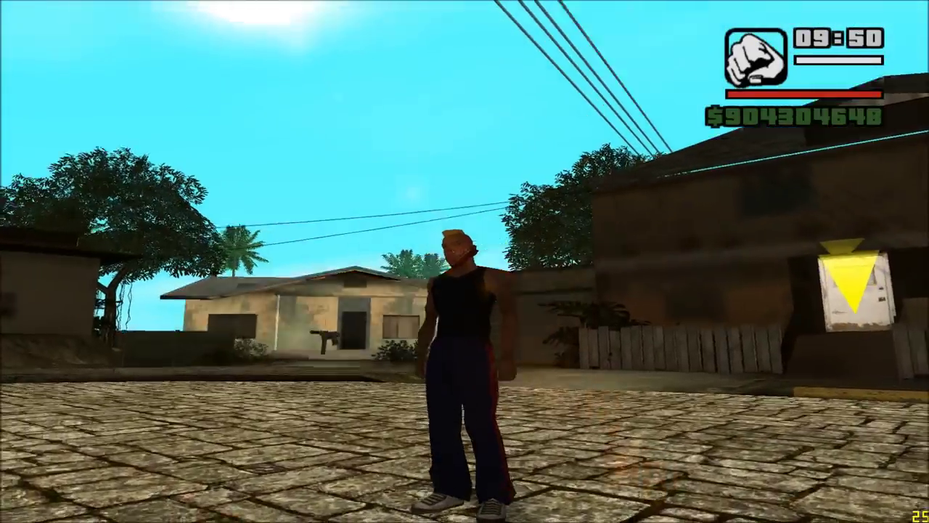
Step: Quit the running game to the desktop, accepting the loss of progress since the last save
{"action": "key", "text": "Escape"}
{"action": "key", "text": "Up"}
{"action": "key", "text": "Return"}
{"action": "key", "text": "Down"}
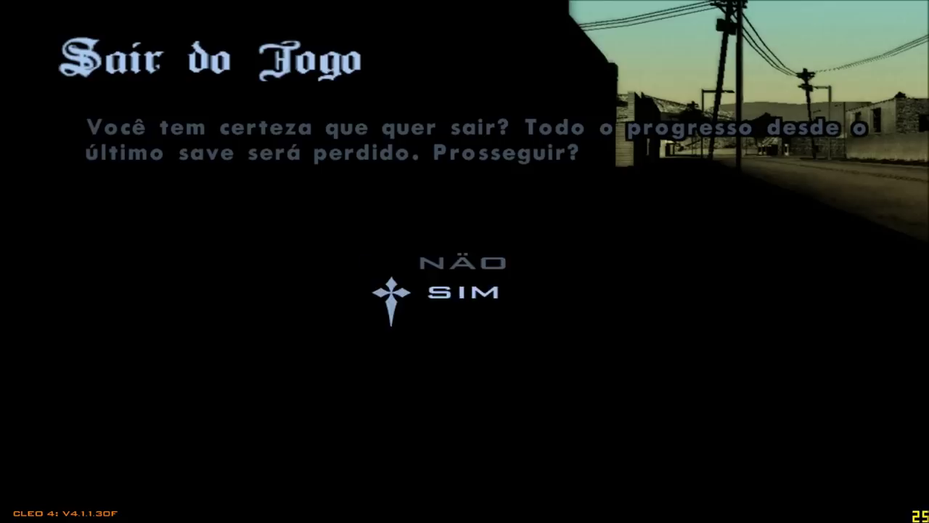
{"action": "key", "text": "Return"}
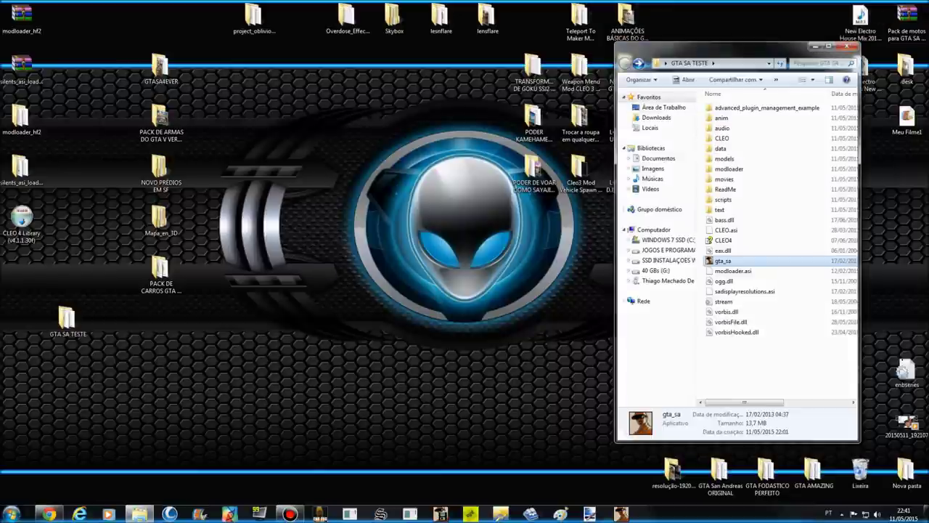
Step: Switch to Chrome and search Google for LAG RESSUBD in a new tab
{"action": "left_click", "coordinate": [50, 514]}
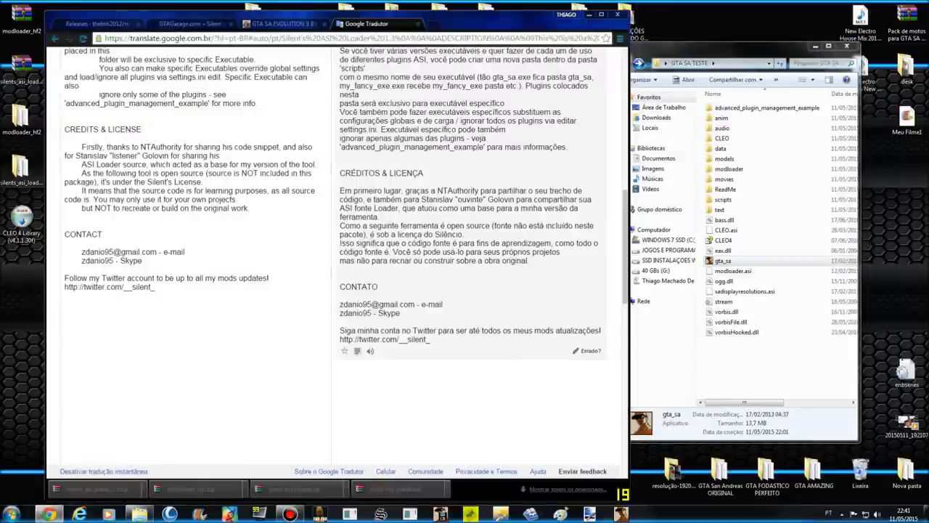
{"action": "key", "text": "ctrl+t"}
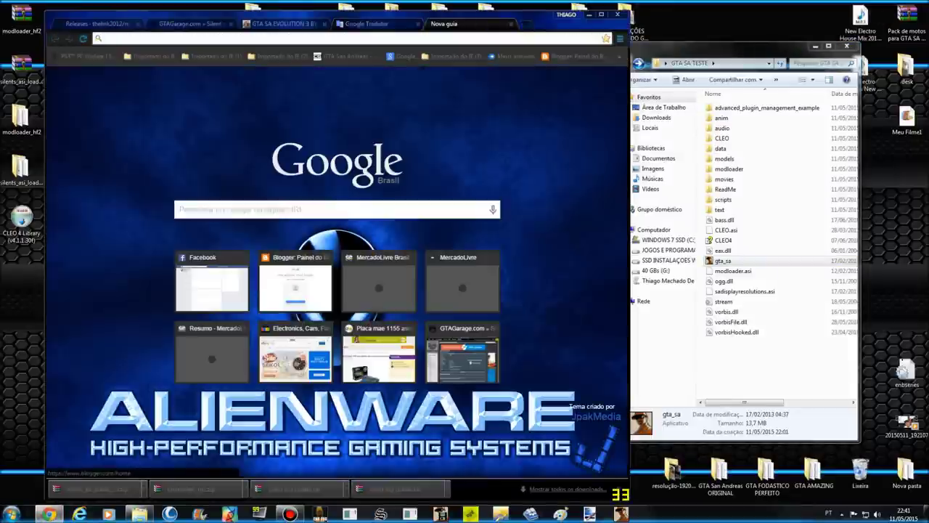
{"action": "left_click", "coordinate": [258, 209]}
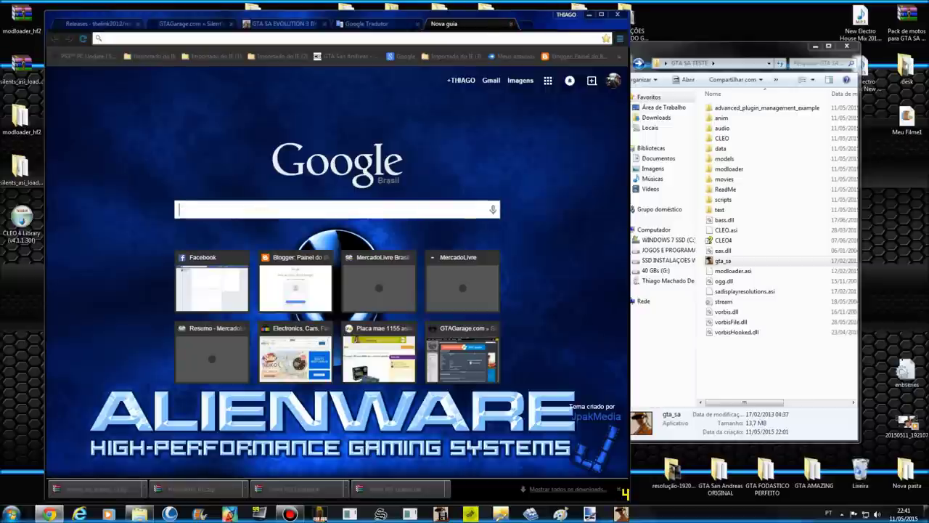
{"action": "type", "text": "LAG R"}
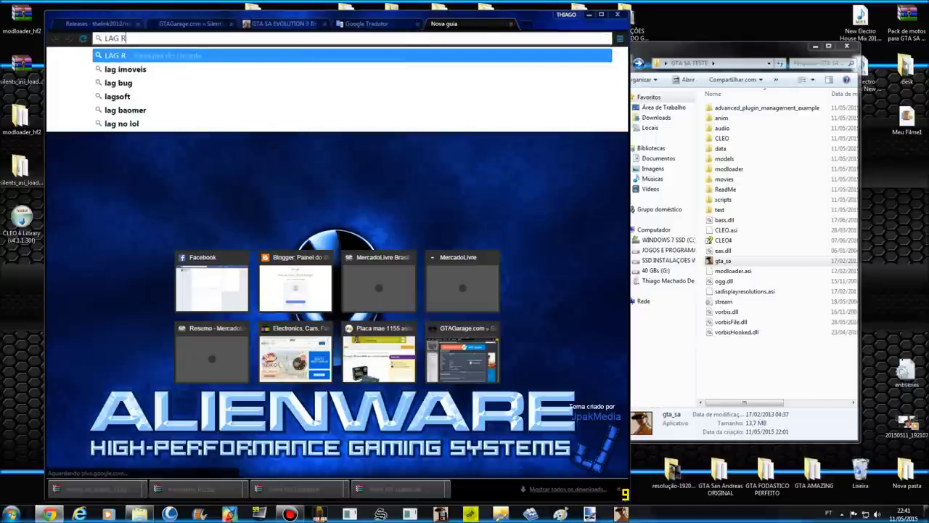
{"action": "type", "text": "ESSUBD"}
{"action": "key", "text": "Return"}
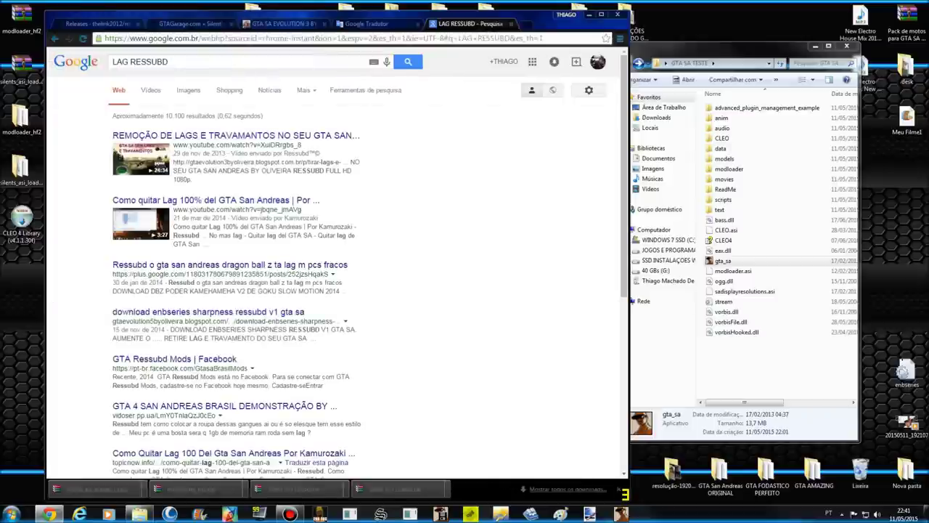
Step: Open the YouTube video REMOÇÃO DE LAGS E TRAVAMANTOS NO SEU GTA SAN and follow the blog link in its description
{"action": "left_click", "coordinate": [233, 136]}
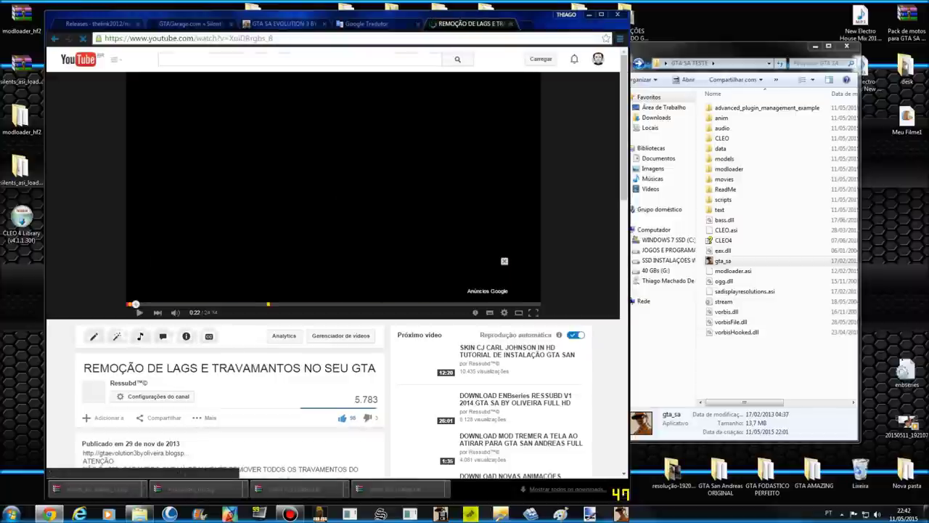
{"action": "scroll", "coordinate": [334, 262], "scroll_direction": "down", "scroll_amount": 2}
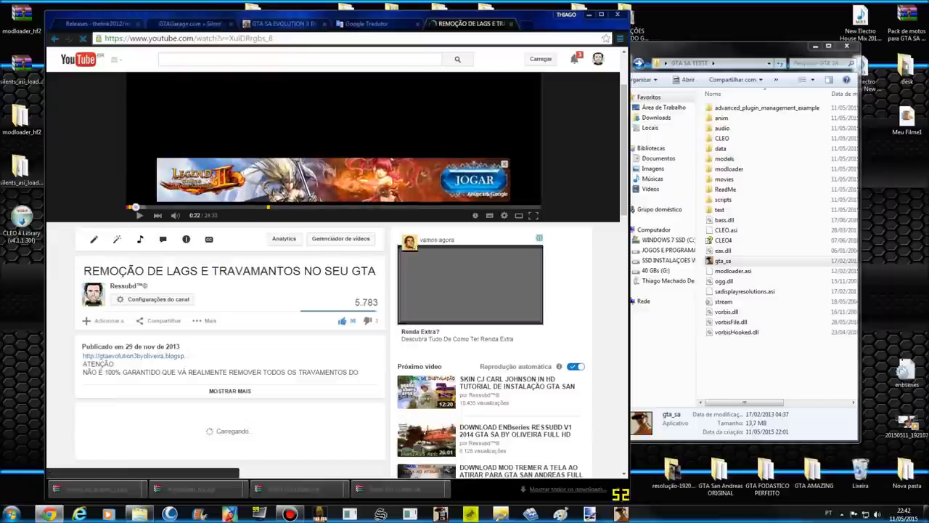
{"action": "left_click", "coordinate": [135, 356]}
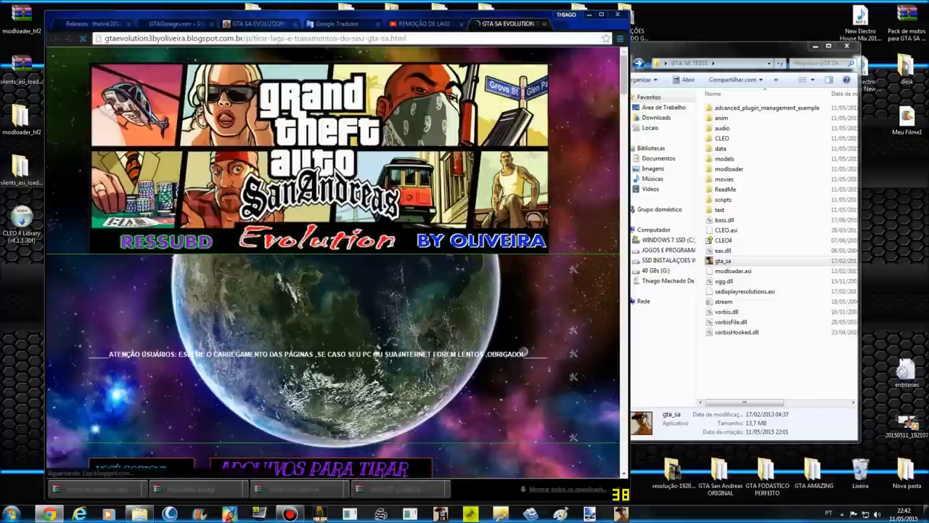
Step: Look through the blog page's Streaming Memory fix downloads, then close the blog and video tabs
{"action": "scroll", "coordinate": [334, 261], "scroll_direction": "down", "scroll_amount": 10}
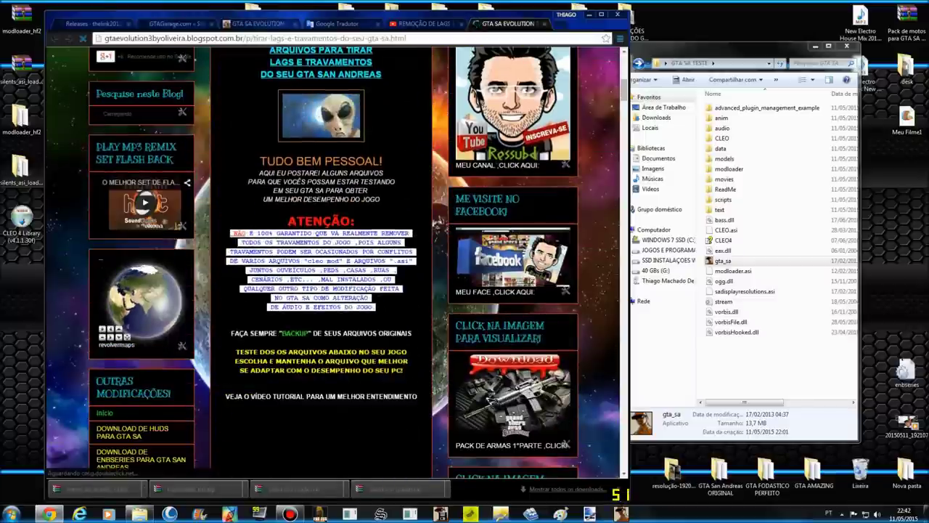
{"action": "scroll", "coordinate": [334, 261], "scroll_direction": "down", "scroll_amount": 4}
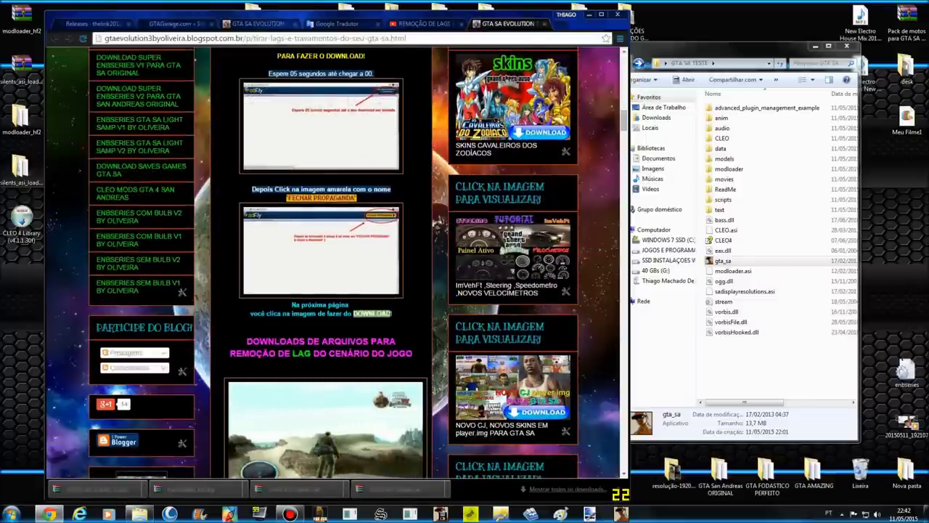
{"action": "scroll", "coordinate": [334, 262], "scroll_direction": "down", "scroll_amount": 4}
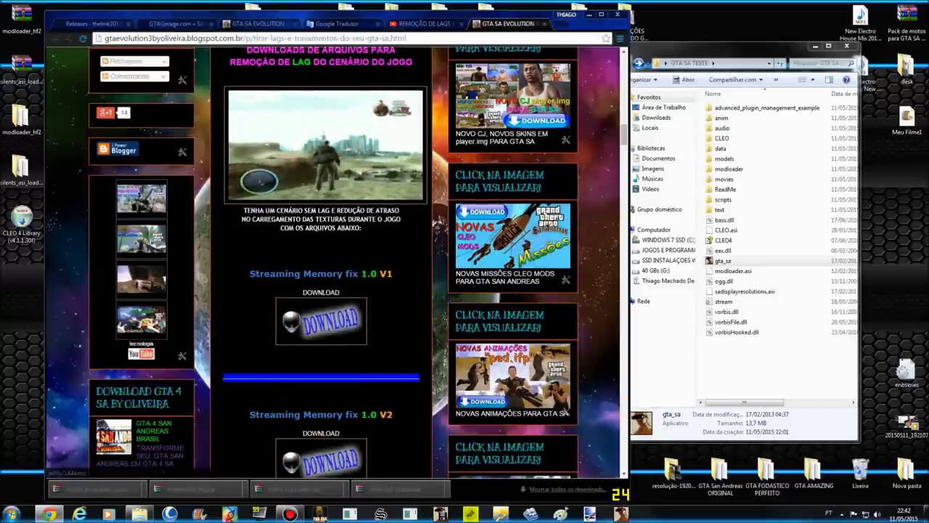
{"action": "scroll", "coordinate": [334, 262], "scroll_direction": "down", "scroll_amount": 6}
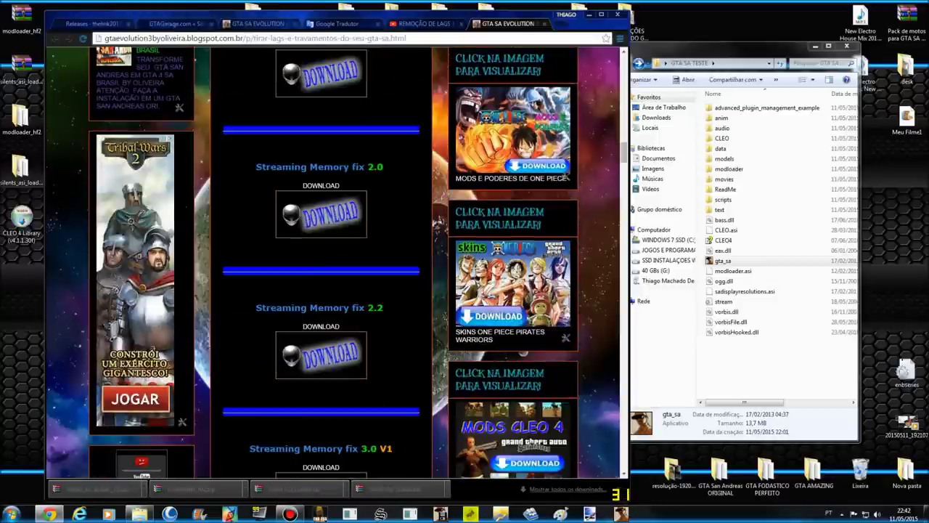
{"action": "scroll", "coordinate": [334, 261], "scroll_direction": "down", "scroll_amount": 4}
{"action": "left_click", "coordinate": [545, 24]}
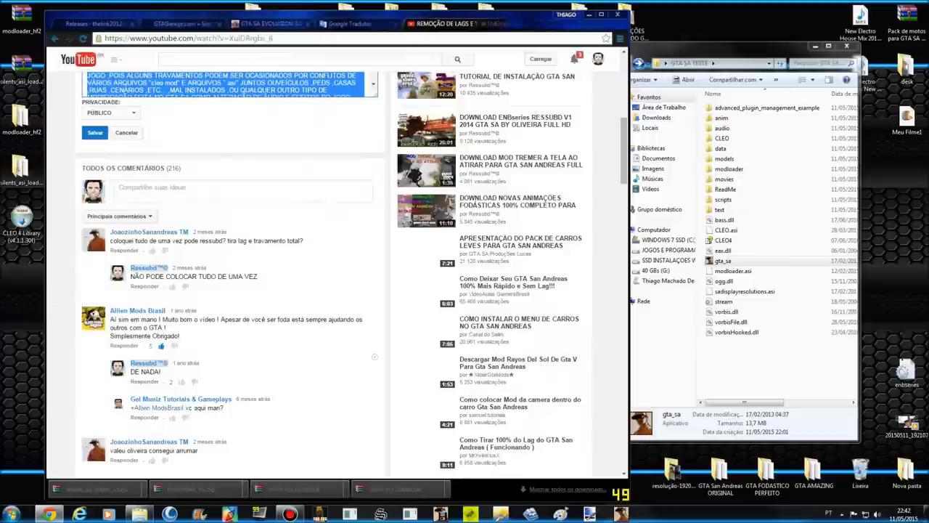
{"action": "left_click", "coordinate": [511, 24]}
Step: Open the GTA MOD folder and go to TIRAR LAGS > Memory by fastman92 > 2 GBs
{"action": "mouse_move", "coordinate": [419, 491]}
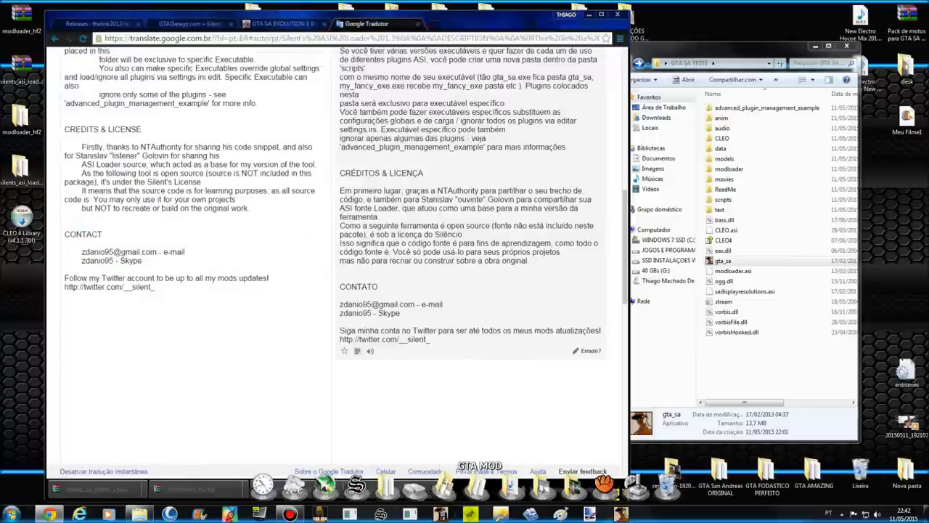
{"action": "left_click", "coordinate": [479, 489]}
{"action": "scroll", "coordinate": [436, 325], "scroll_direction": "down", "scroll_amount": 10}
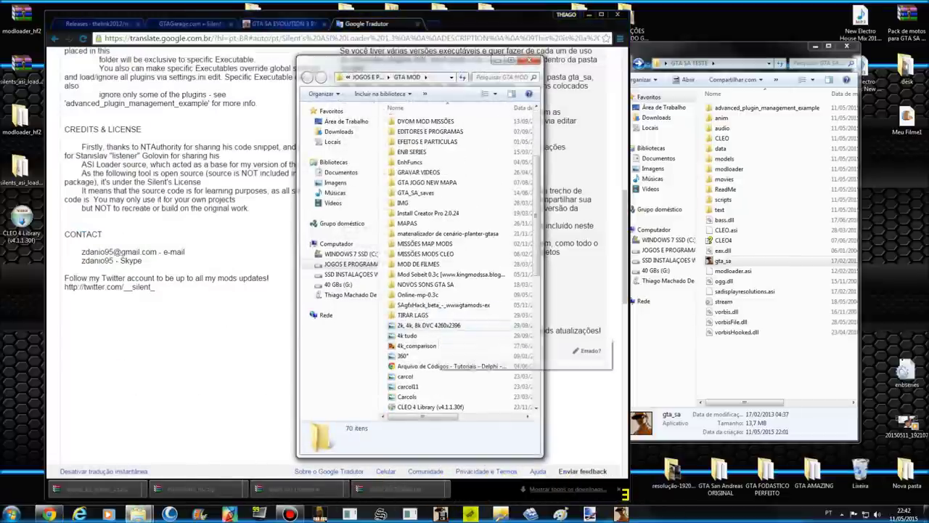
{"action": "double_click", "coordinate": [428, 315]}
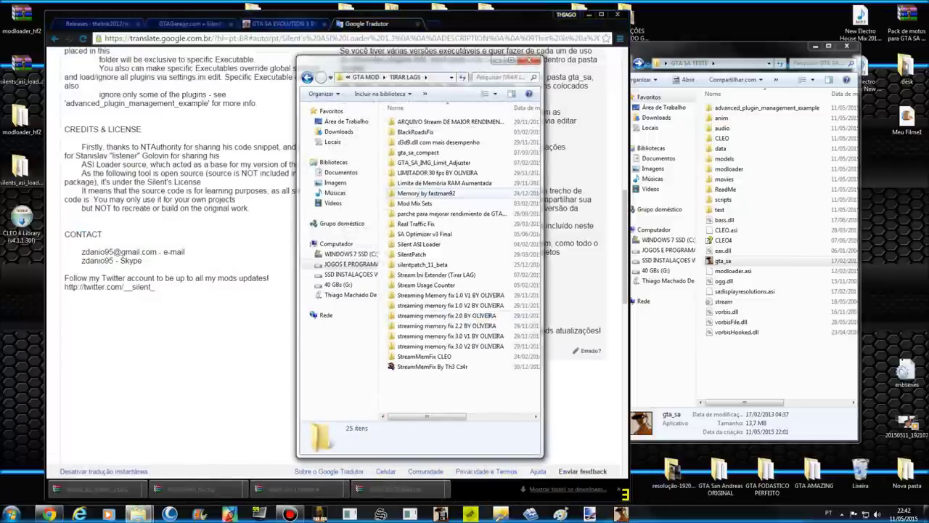
{"action": "double_click", "coordinate": [429, 193]}
{"action": "double_click", "coordinate": [403, 132]}
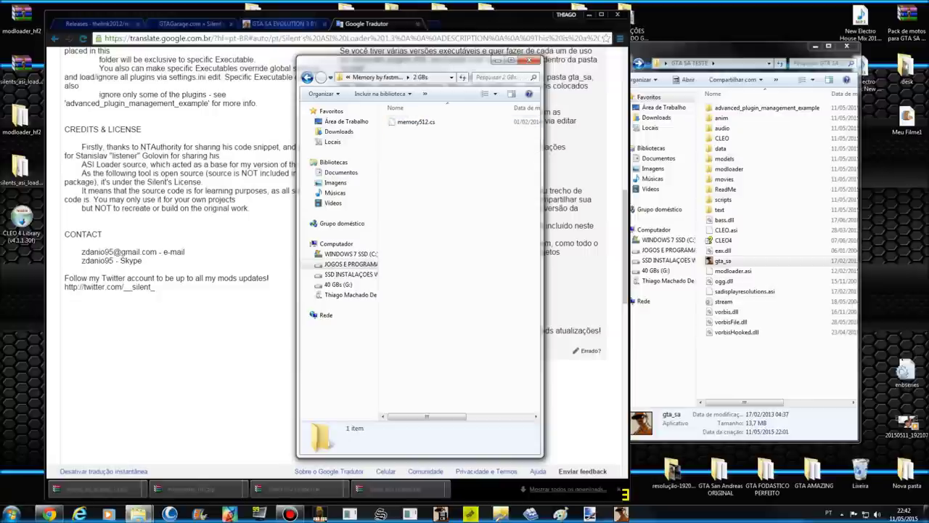
Step: Copy memory512.cs into the CLEO folder of GTA SA TESTE and close the source folder window
{"action": "right_click", "coordinate": [420, 122]}
{"action": "left_click", "coordinate": [445, 289]}
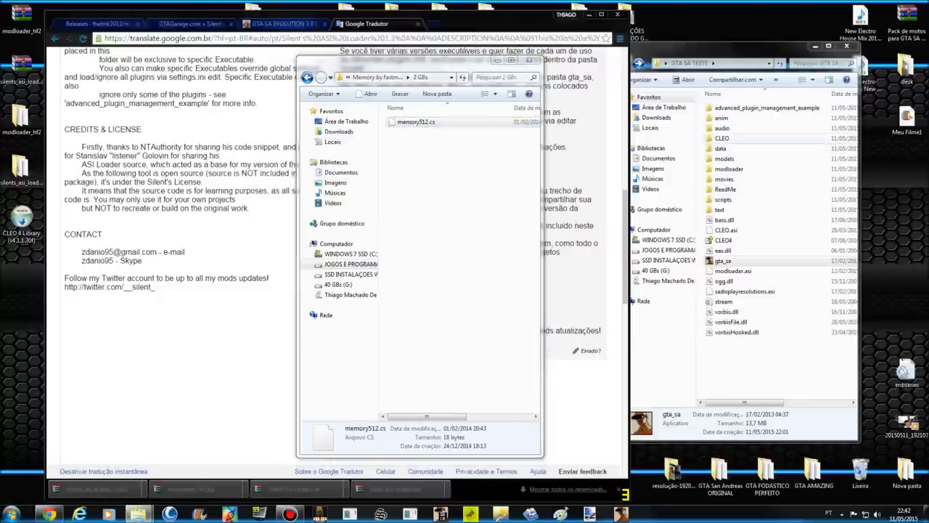
{"action": "double_click", "coordinate": [722, 138]}
{"action": "right_click", "coordinate": [744, 223]}
{"action": "left_click", "coordinate": [767, 289]}
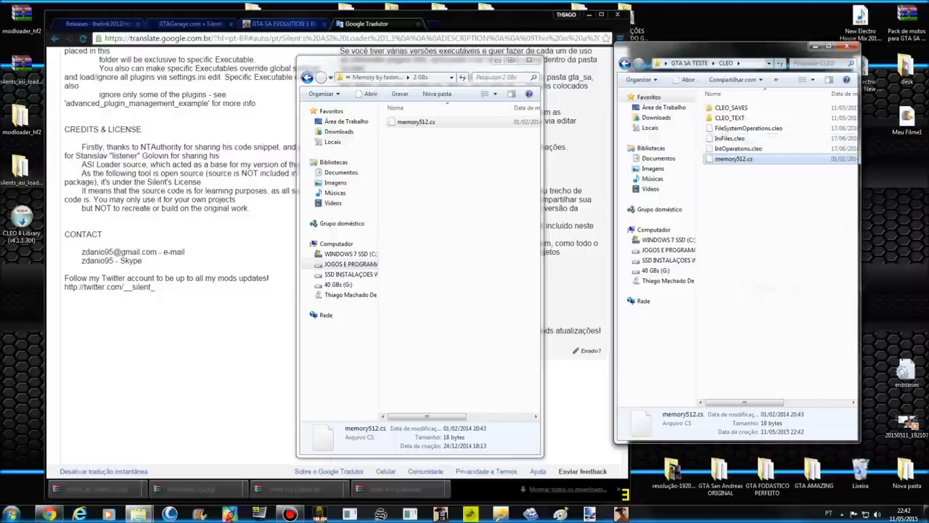
{"action": "left_click", "coordinate": [529, 60]}
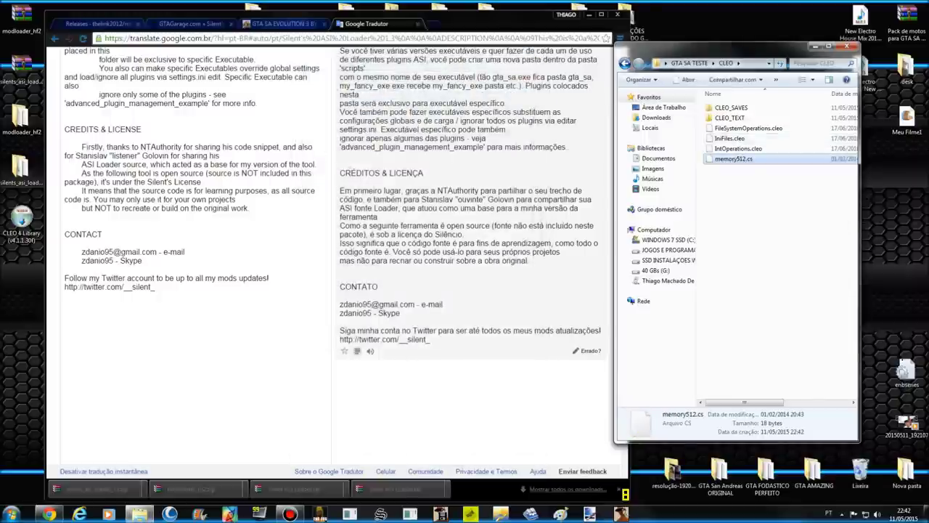
Step: Relaunch gta_sa from the GTA SA TESTE folder and load the TRUQUES NO DESERTO save dated 07 MAI 2015
{"action": "left_click", "coordinate": [625, 64]}
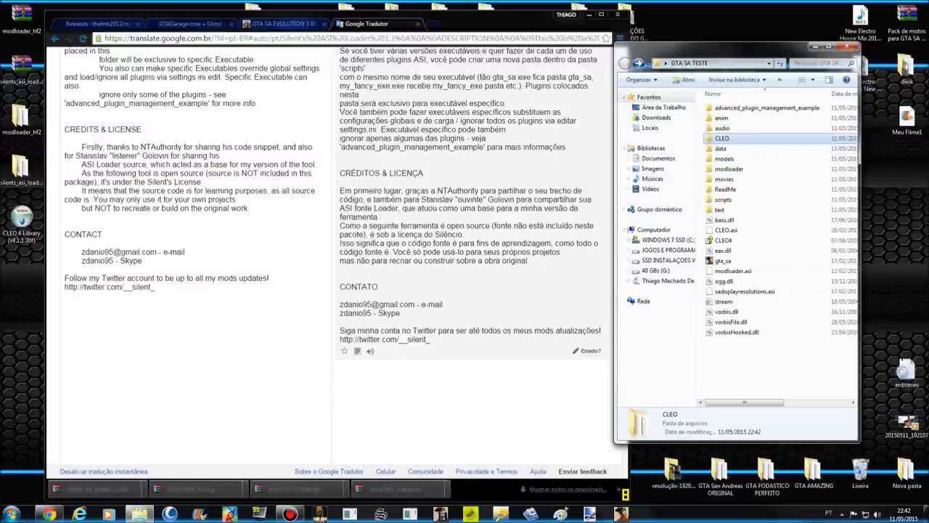
{"action": "double_click", "coordinate": [733, 261]}
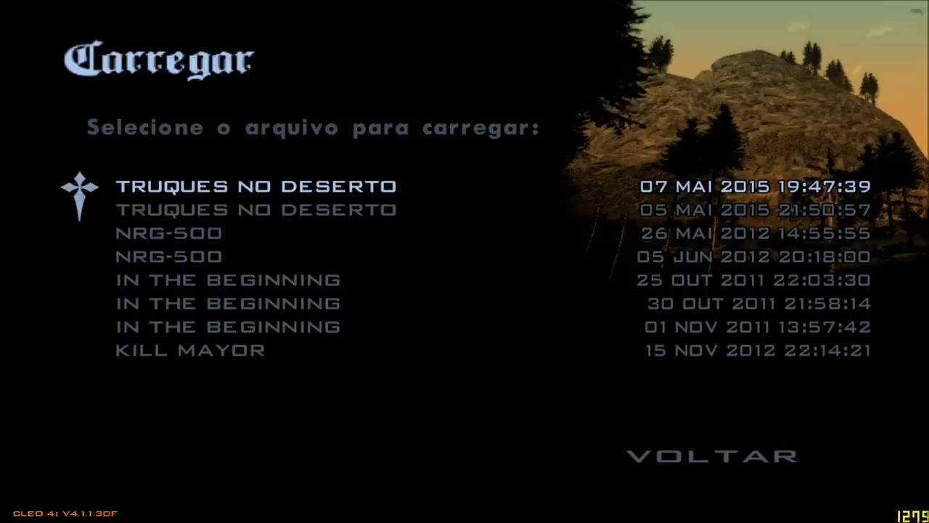
{"action": "key", "text": "Return"}
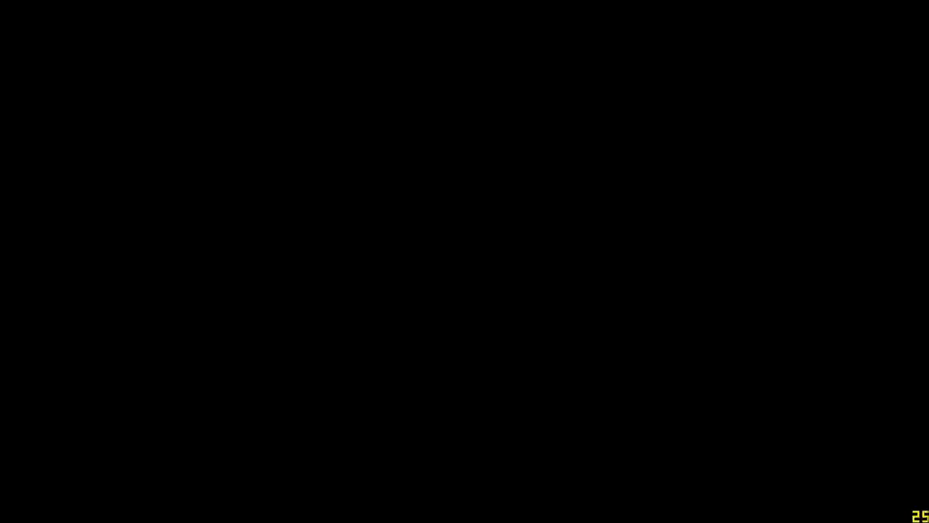
Step: Walk the character out of the house into the street and examine the ground textures and vegetation
{"action": "key", "text": "w"}
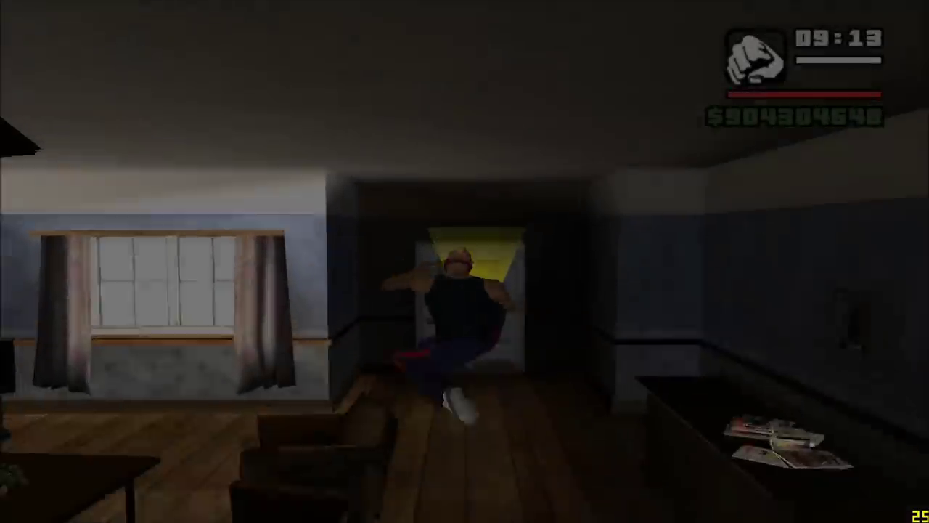
{"action": "key", "text": "w"}
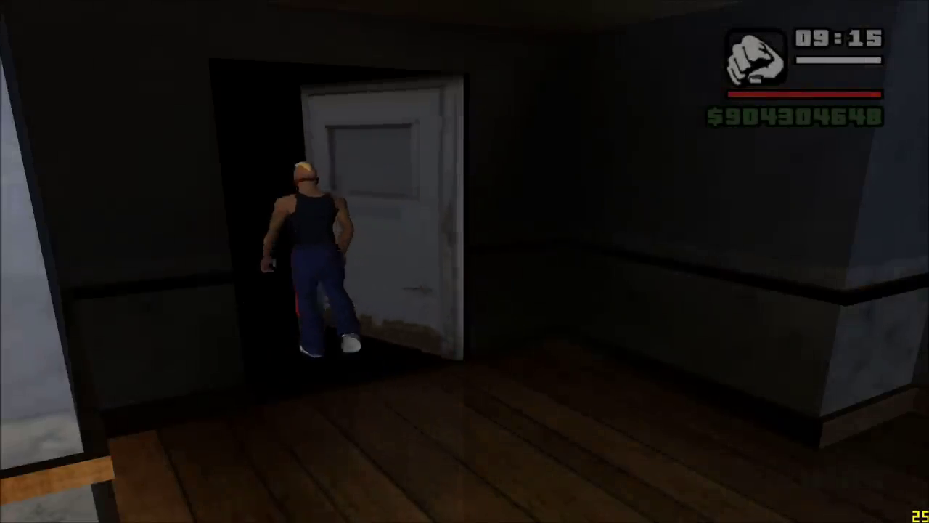
{"action": "key", "text": "w"}
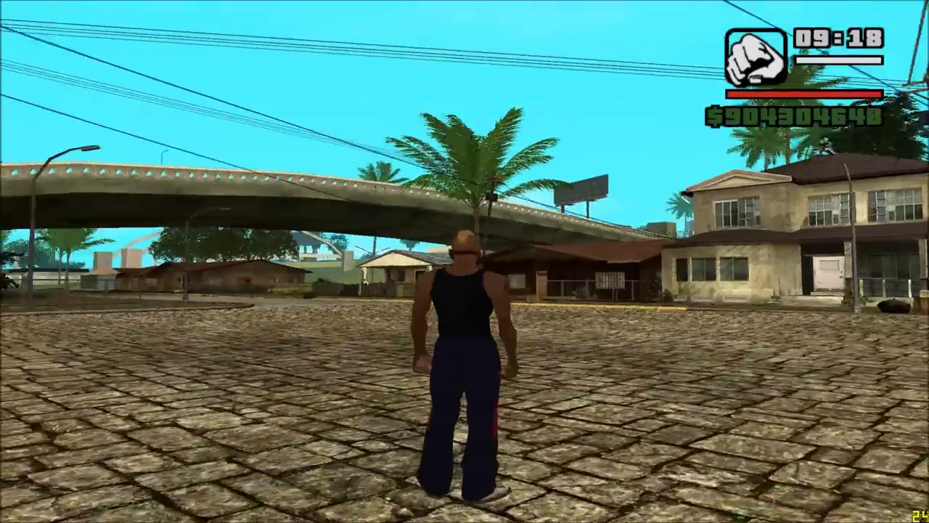
{"action": "key", "text": "s"}
{"action": "key", "text": "w"}
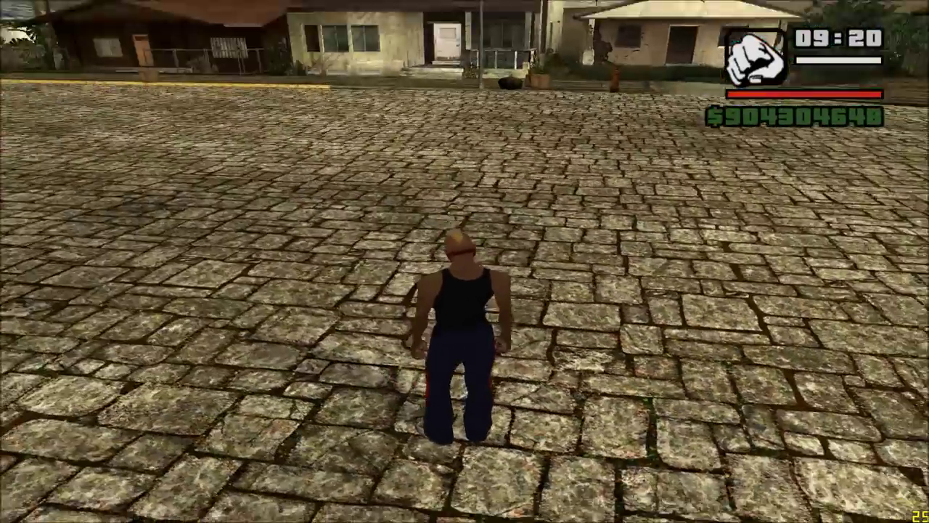
{"action": "key", "text": "w"}
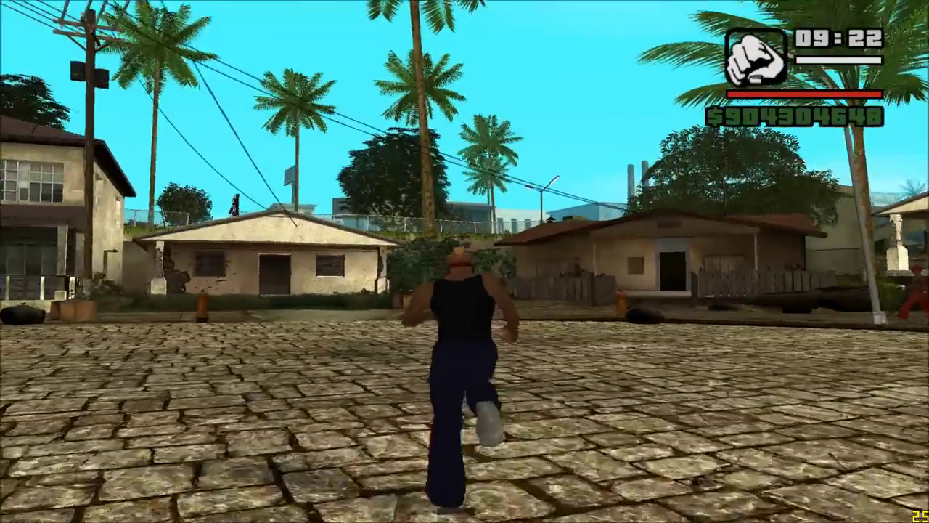
{"action": "key", "text": "a"}
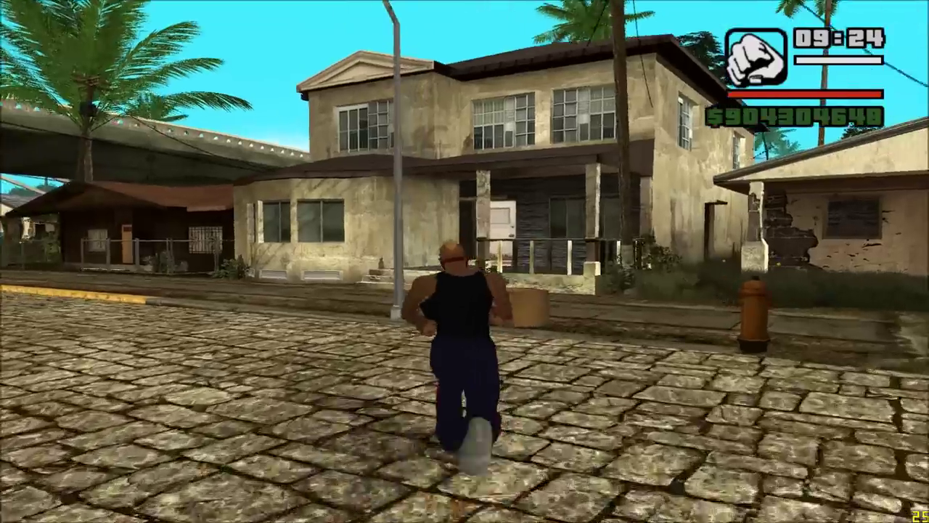
{"action": "key", "text": "w"}
{"action": "key", "text": "w"}
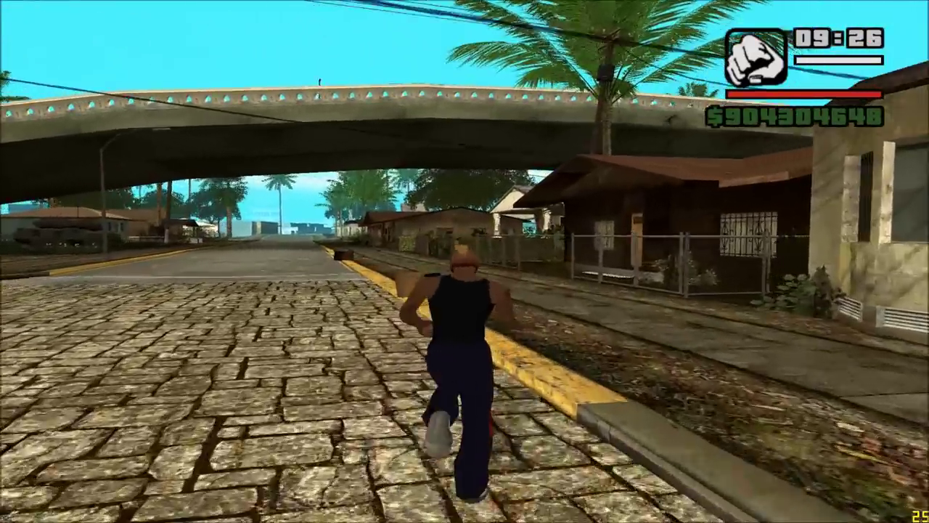
{"action": "key", "text": "w"}
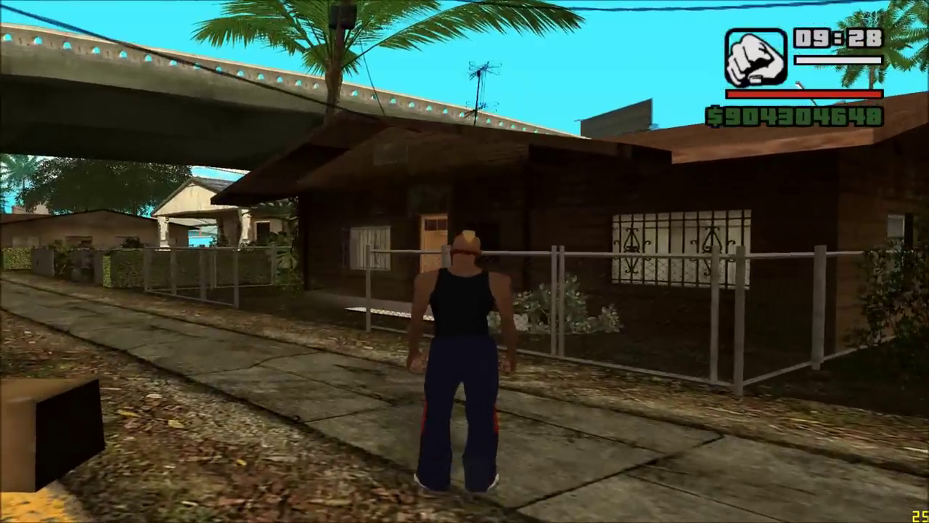
{"action": "key", "text": "d"}
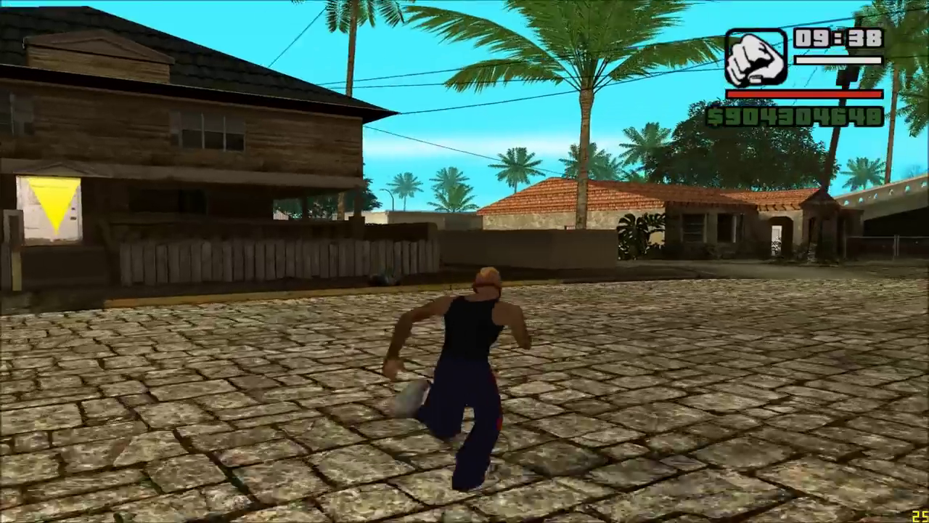
{"action": "key", "text": "w"}
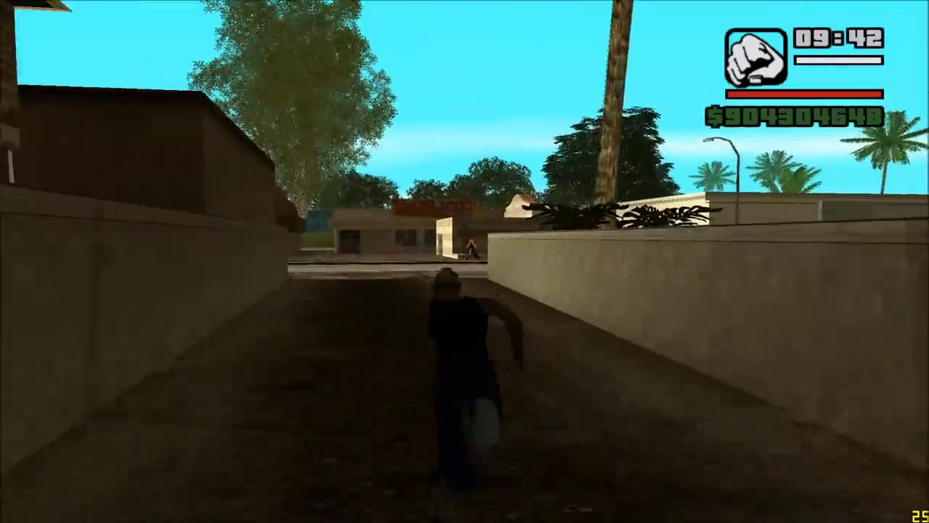
{"action": "key", "text": "w"}
{"action": "key", "text": "d"}
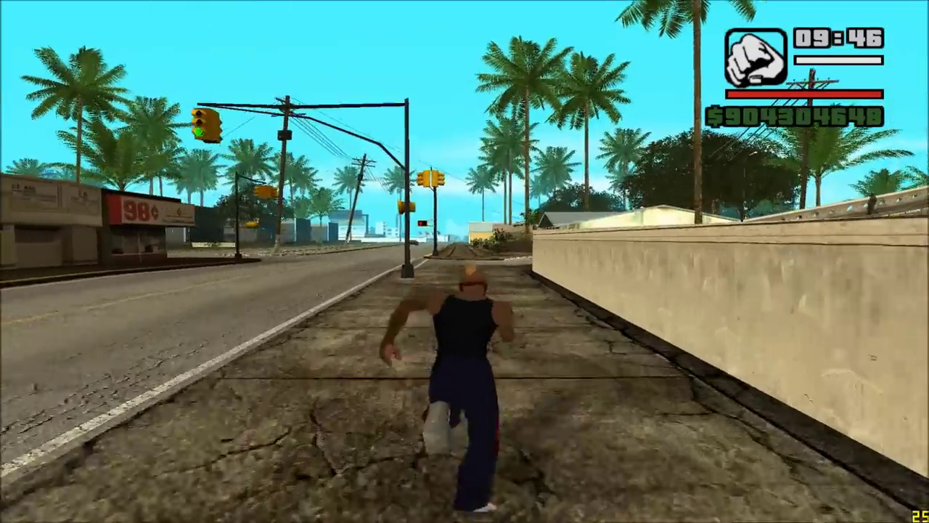
{"action": "key", "text": "w"}
{"action": "key", "text": "a"}
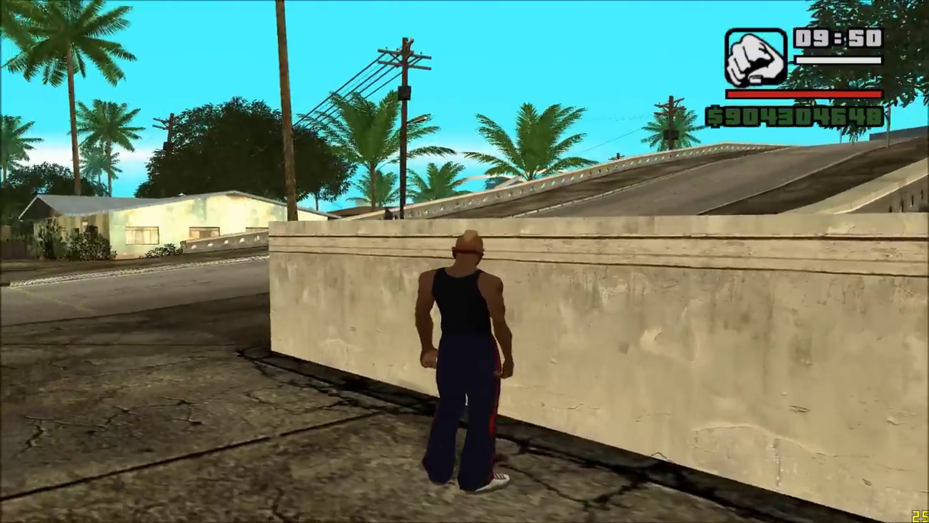
{"action": "key", "text": "w"}
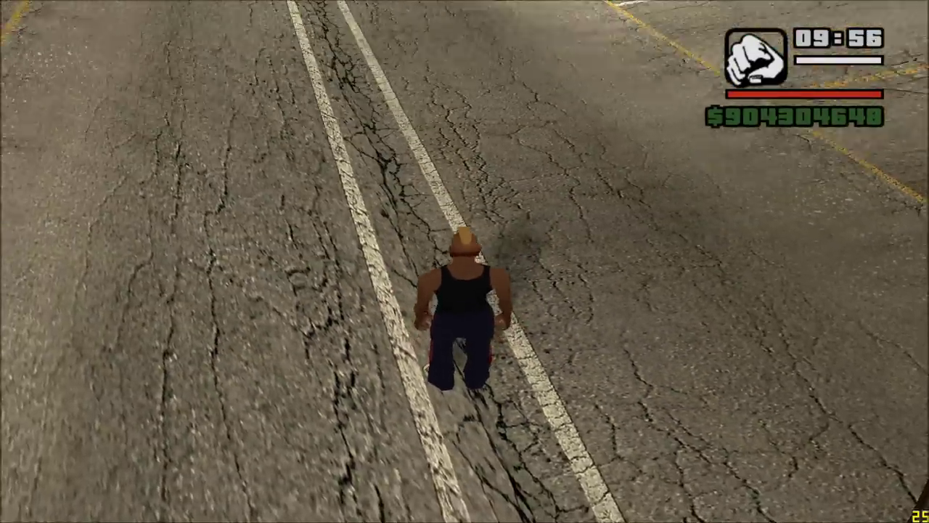
{"action": "key", "text": "w"}
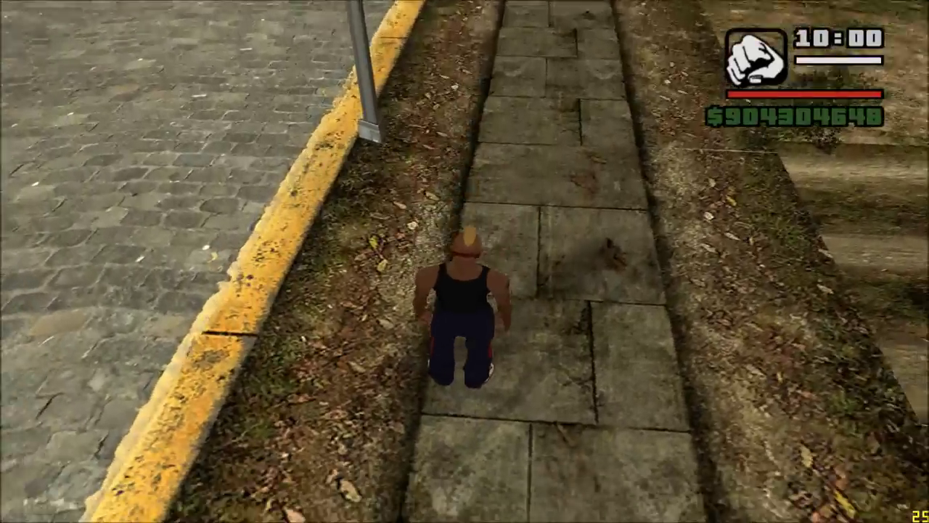
{"action": "key", "text": "w"}
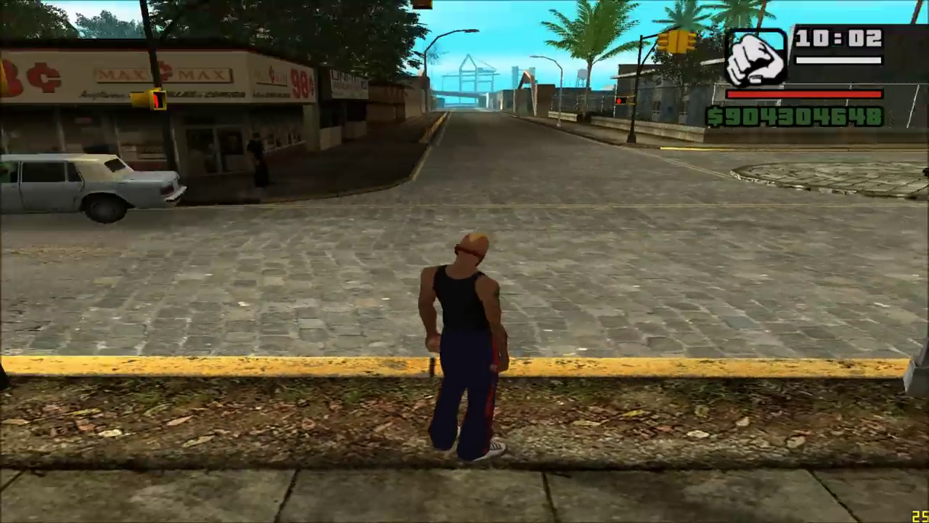
{"action": "key", "text": "w"}
{"action": "key", "text": "w"}
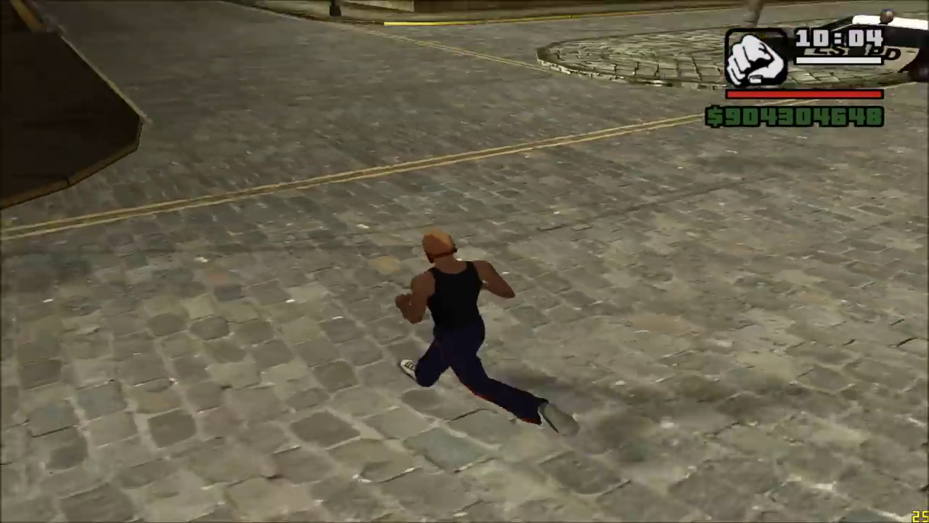
{"action": "key", "text": "w"}
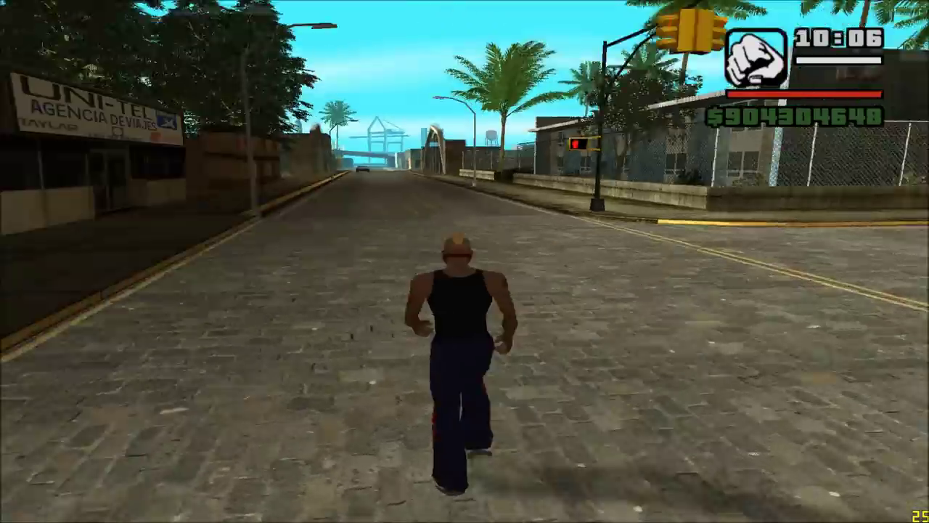
{"action": "key", "text": "w"}
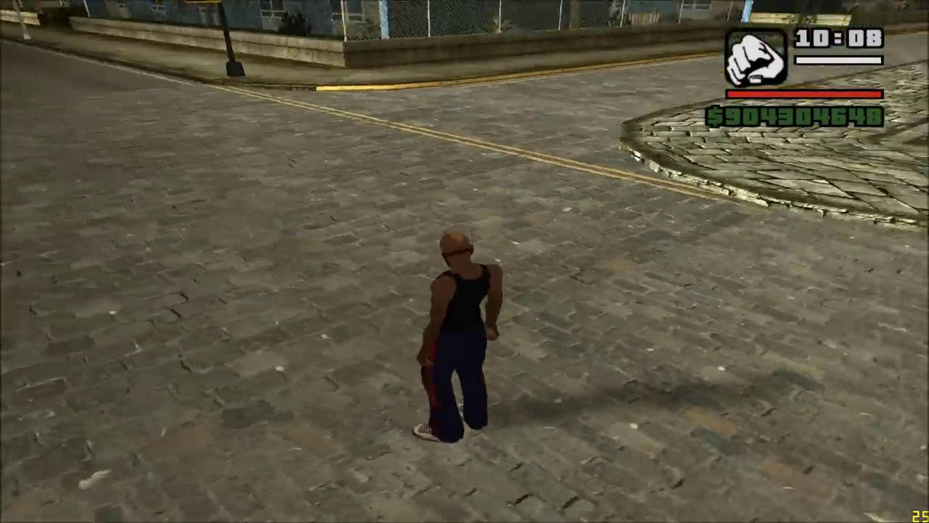
{"action": "key", "text": "w"}
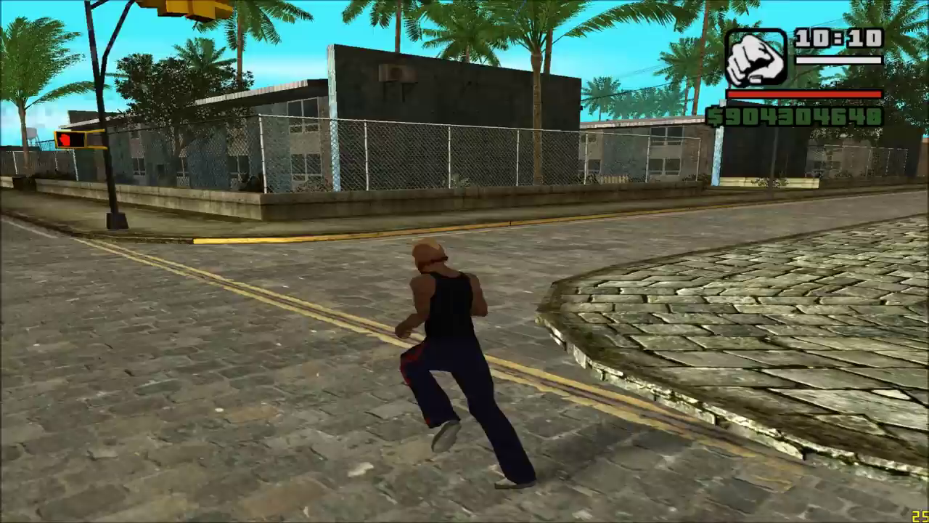
{"action": "key", "text": "w"}
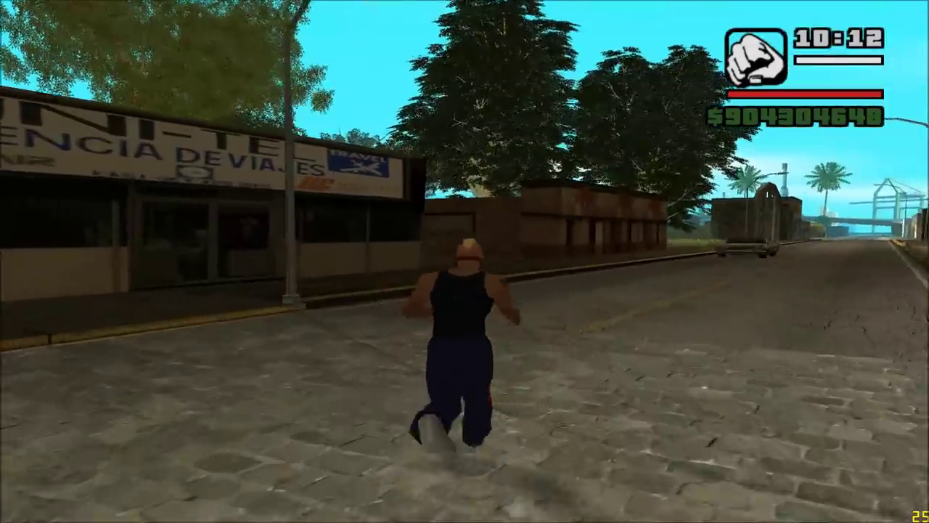
{"action": "key", "text": "w"}
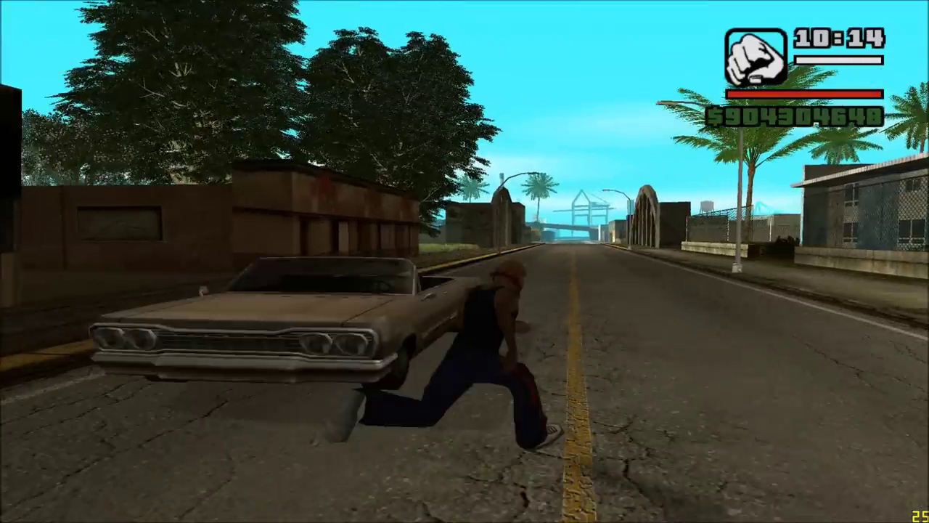
{"action": "key", "text": "a"}
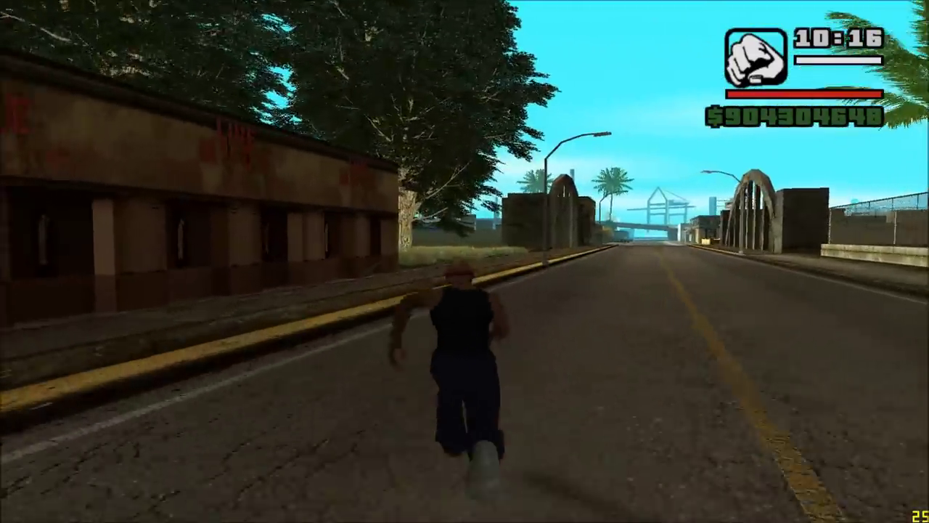
{"action": "key", "text": "w"}
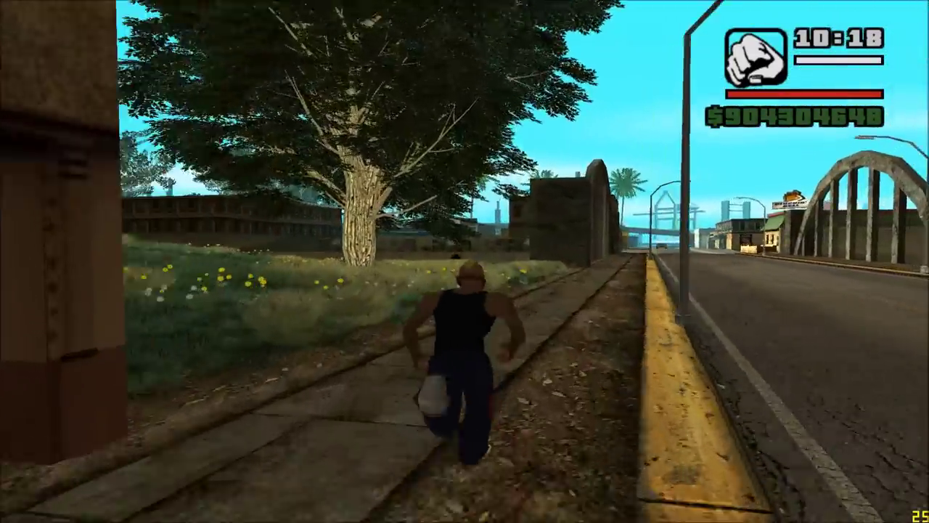
{"action": "key", "text": "w"}
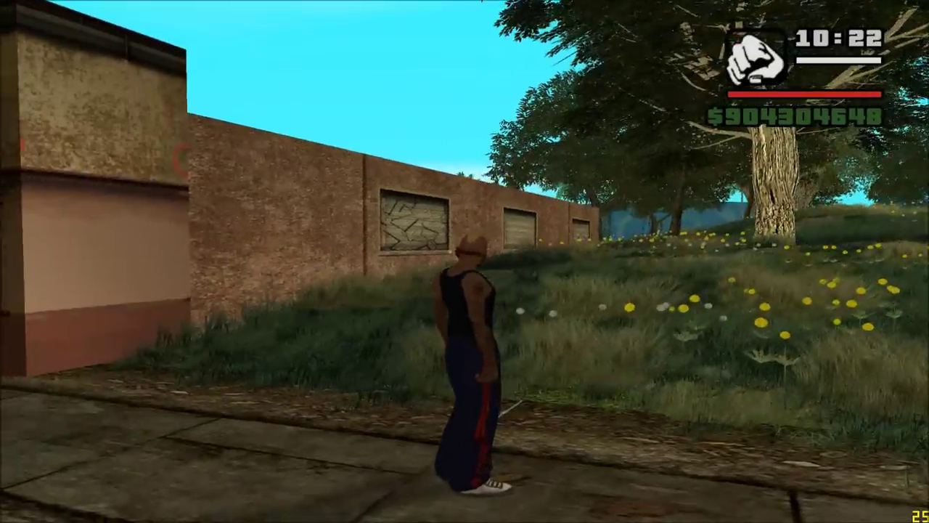
{"action": "key", "text": "w"}
{"action": "key", "text": "w"}
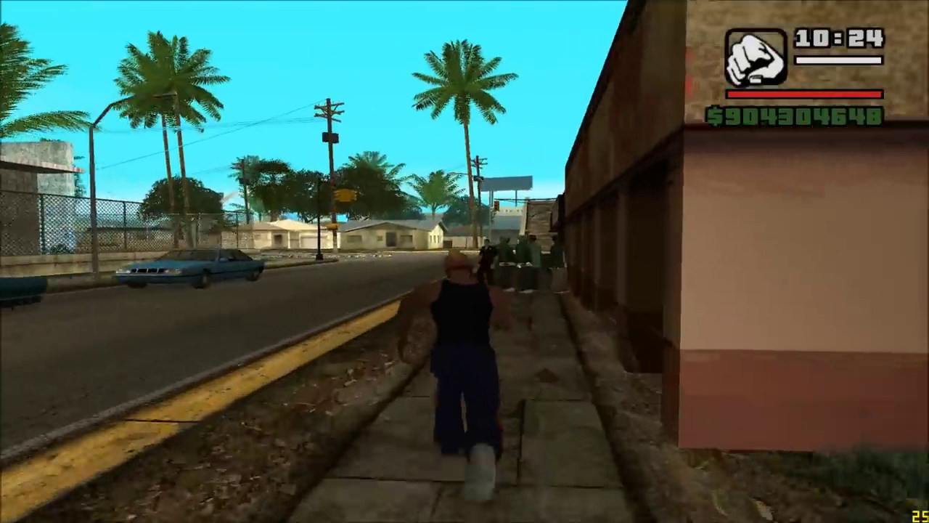
{"action": "key", "text": "f"}
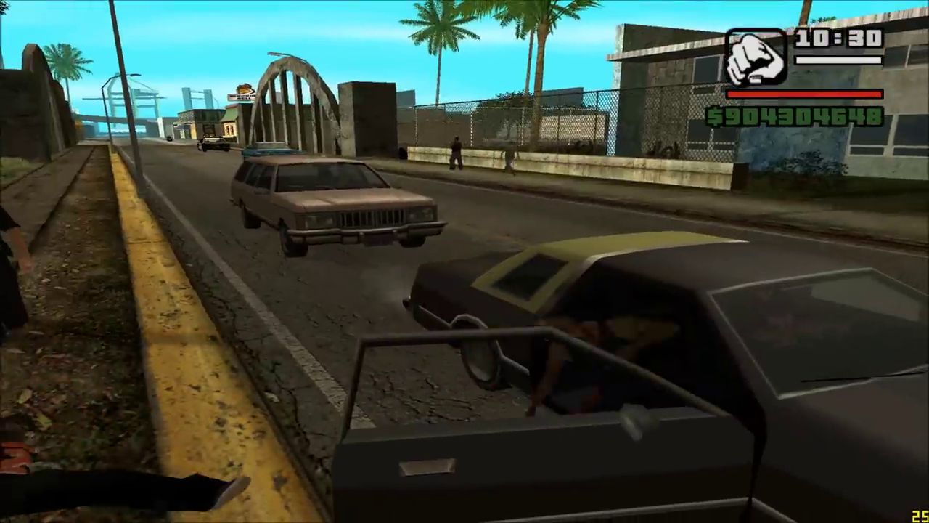
{"action": "key", "text": "w"}
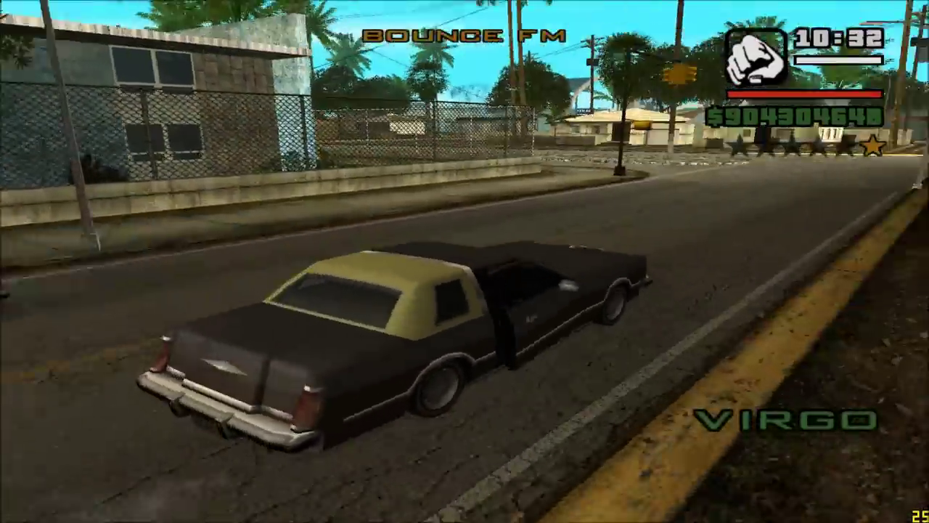
{"action": "key", "text": "a"}
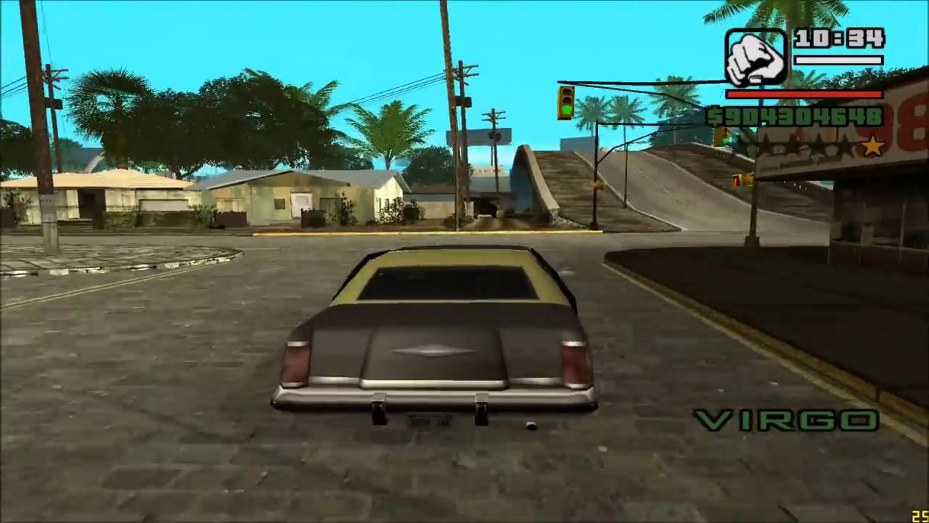
{"action": "key", "text": "d"}
{"action": "key", "text": "a"}
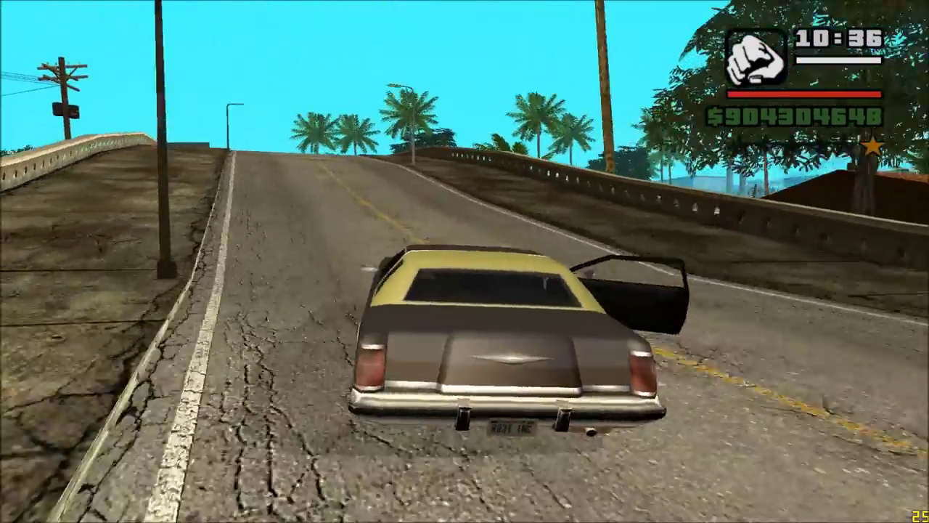
{"action": "key", "text": "w"}
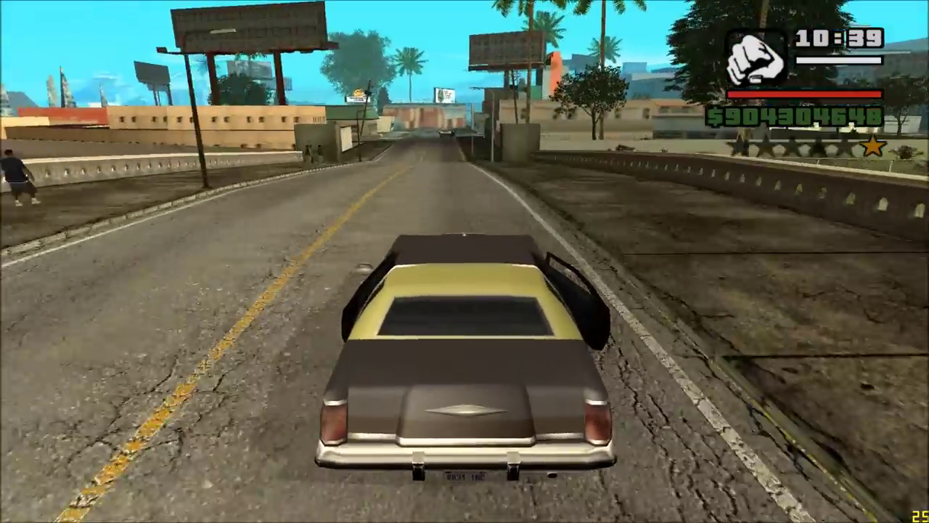
{"action": "key", "text": "e"}
{"action": "key", "text": "a"}
{"action": "key", "text": "d"}
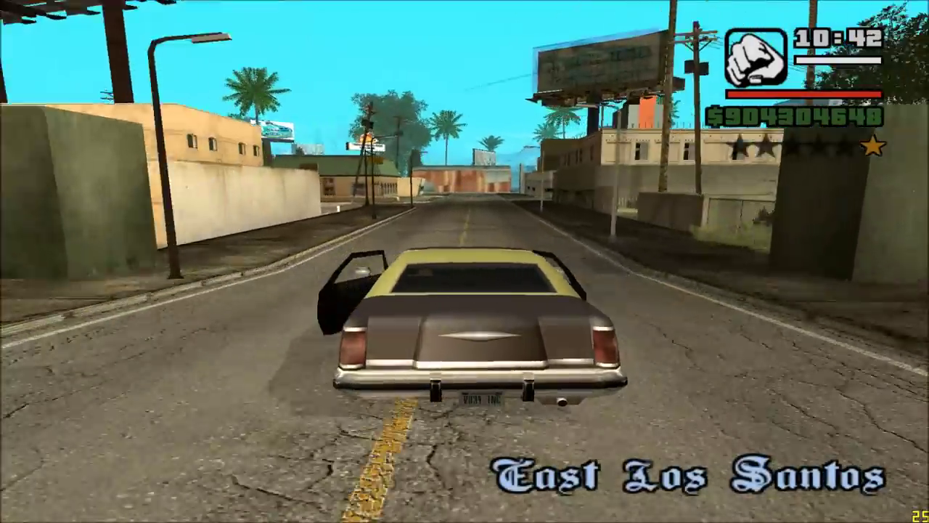
{"action": "key", "text": "w"}
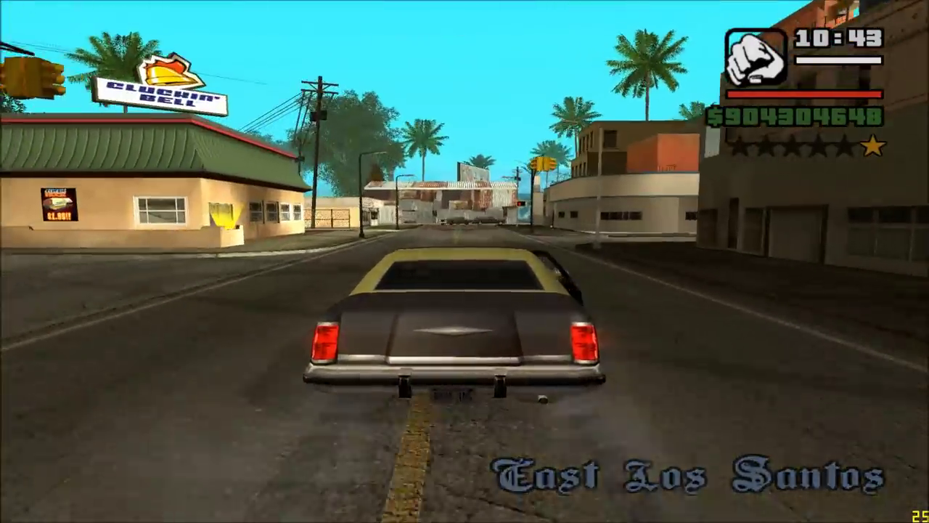
{"action": "key", "text": "v"}
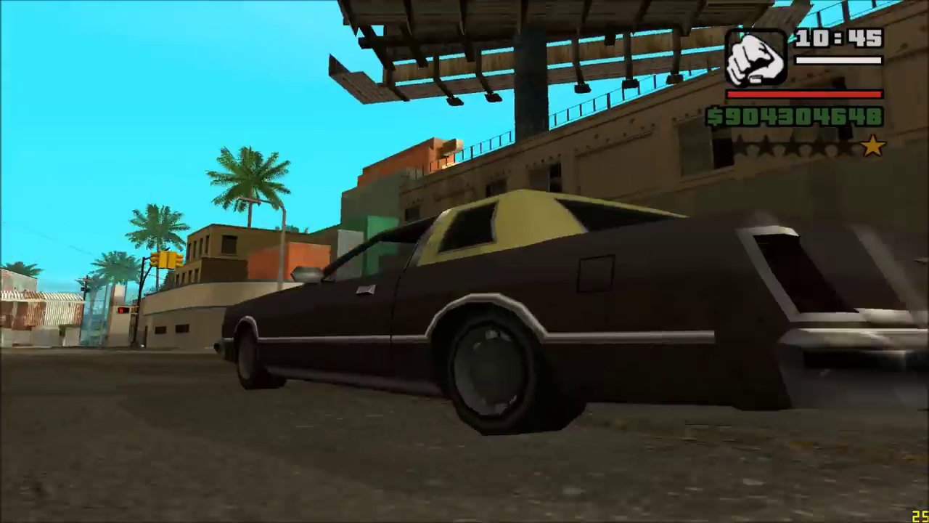
{"action": "key", "text": "q"}
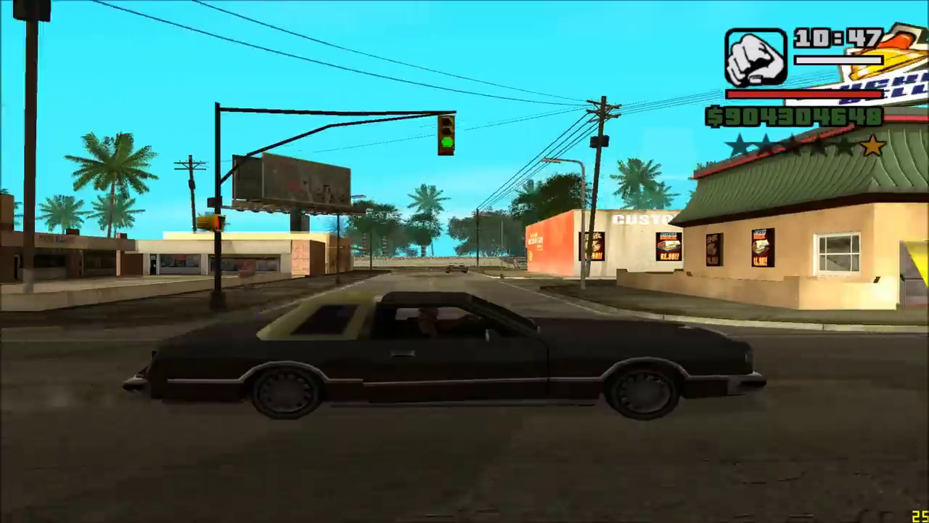
{"action": "key", "text": "d"}
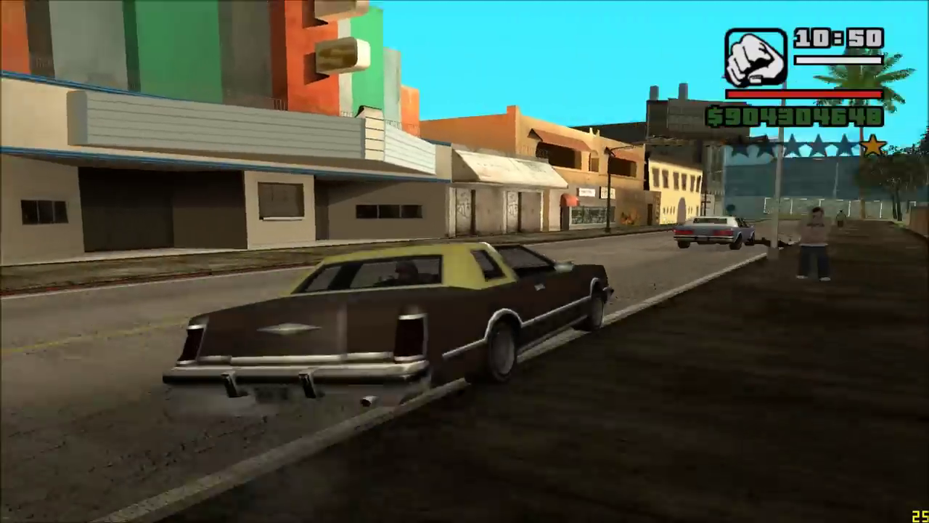
{"action": "key", "text": "w"}
{"action": "key", "text": "a"}
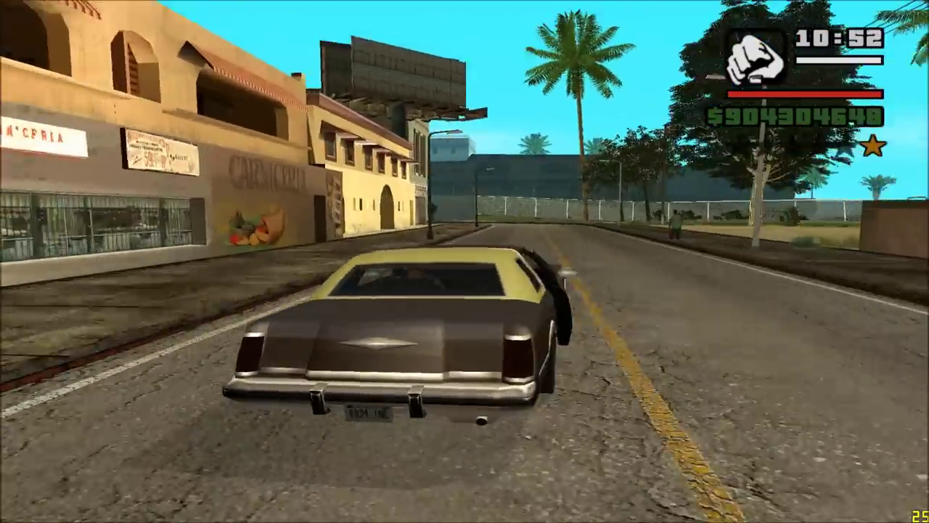
{"action": "key", "text": "q"}
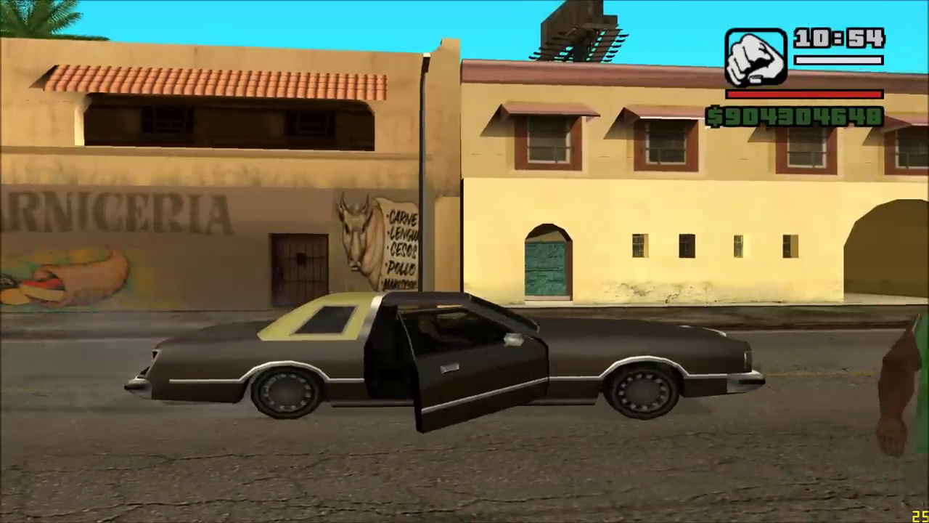
{"action": "key", "text": "w"}
{"action": "key", "text": "s"}
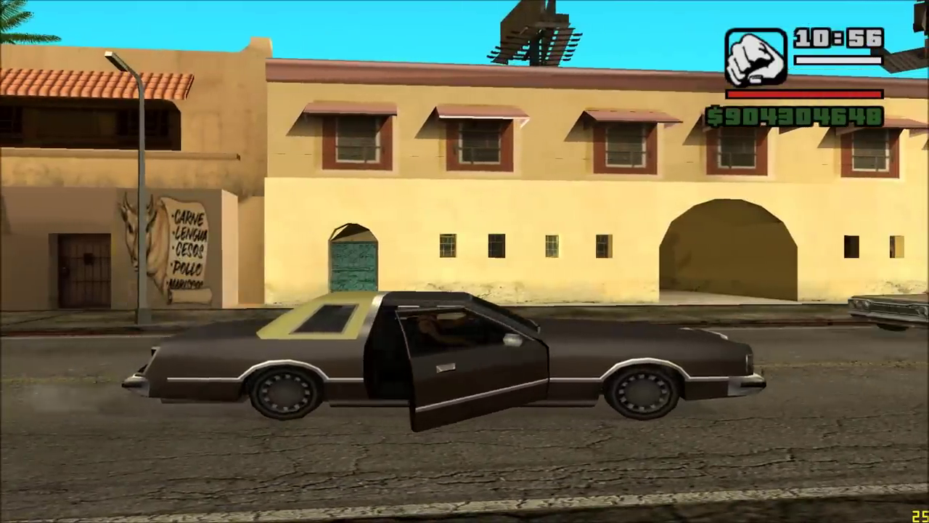
{"action": "key", "text": "v"}
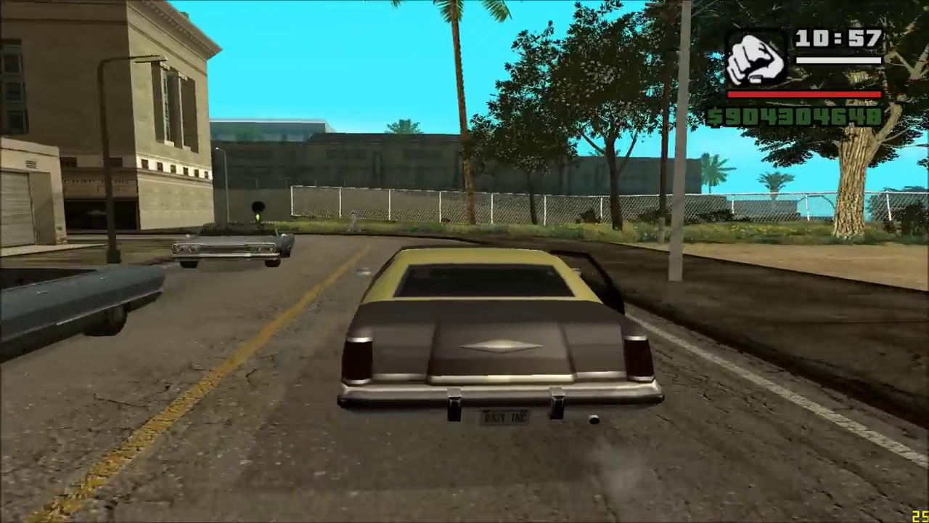
Step: Turn the car around with a handbrake turn and drive it through the car wash tunnel to the street beyond
{"action": "key", "text": "a"}
{"action": "key", "text": "space"}
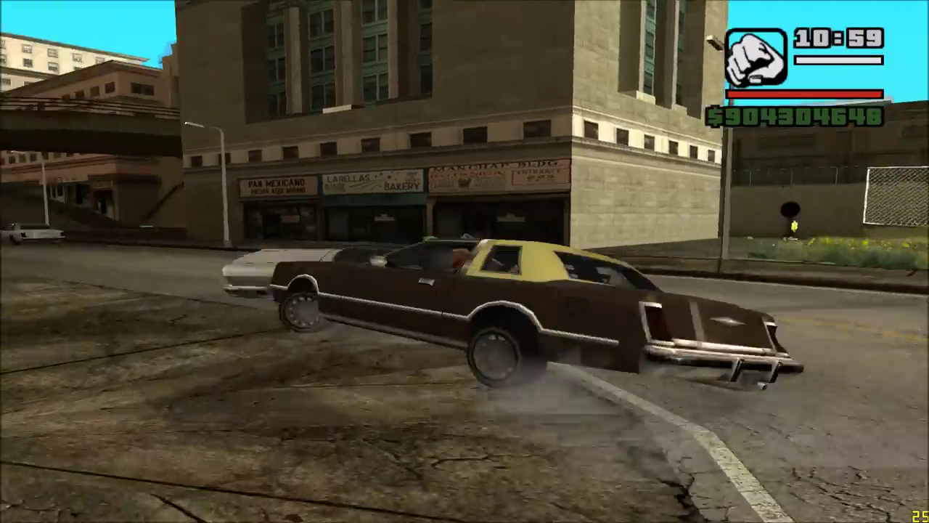
{"action": "key", "text": "d"}
{"action": "key", "text": "q"}
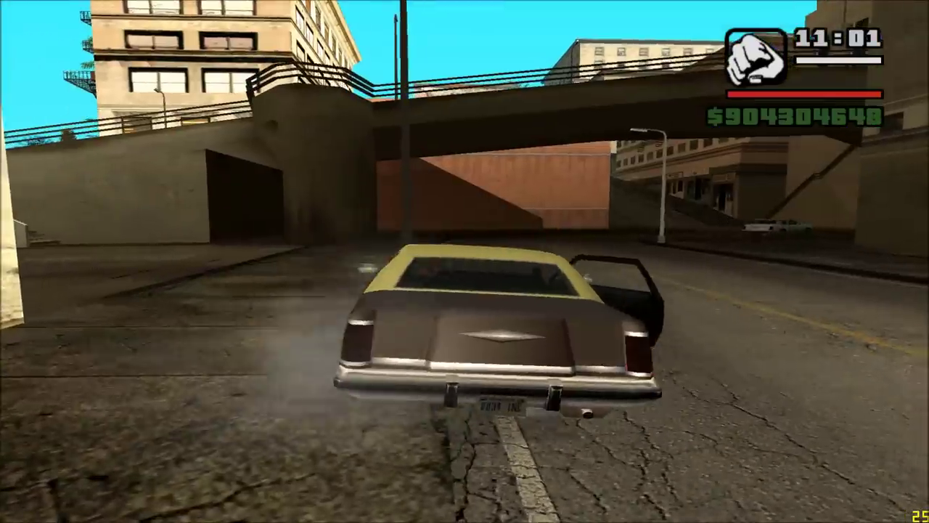
{"action": "key", "text": "v"}
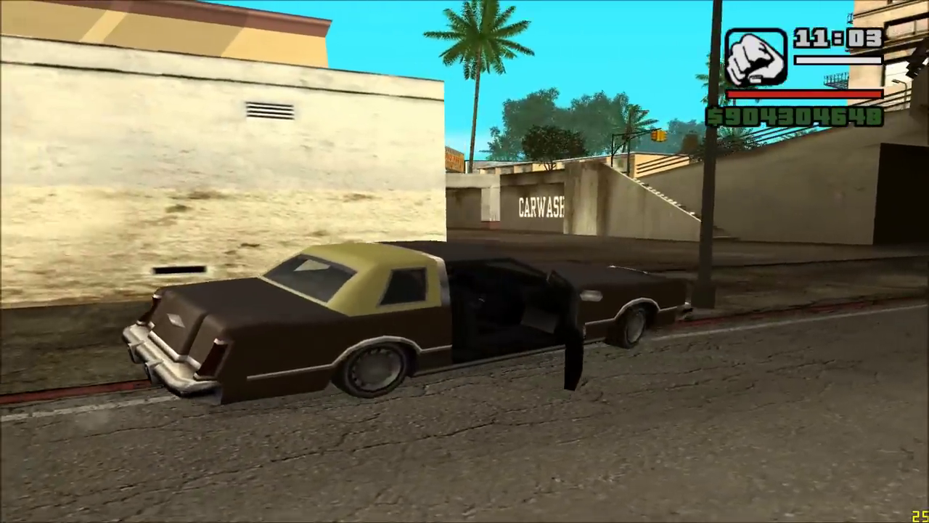
{"action": "key", "text": "a"}
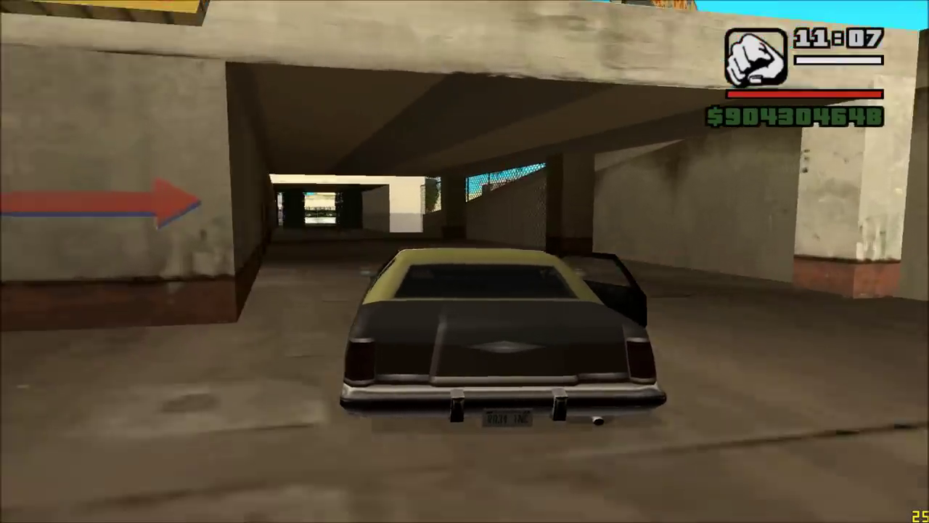
{"action": "key", "text": "a"}
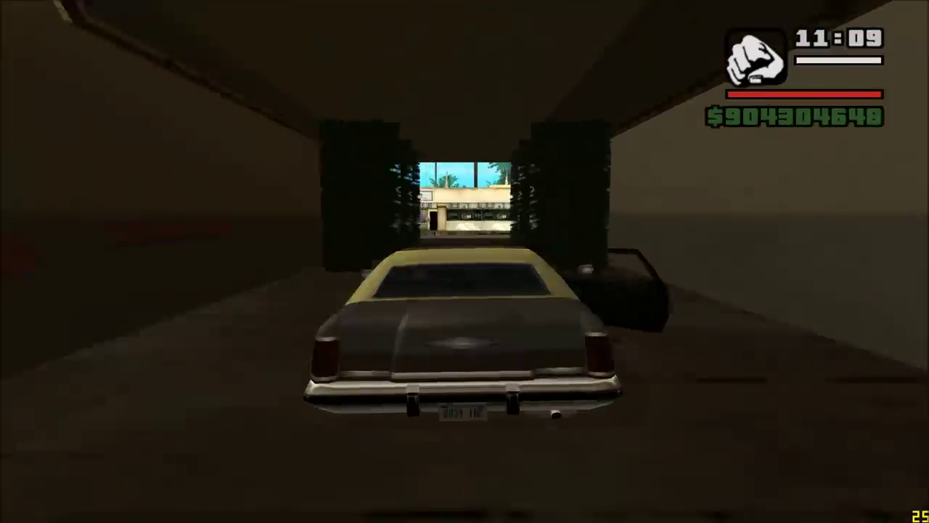
{"action": "key", "text": "w"}
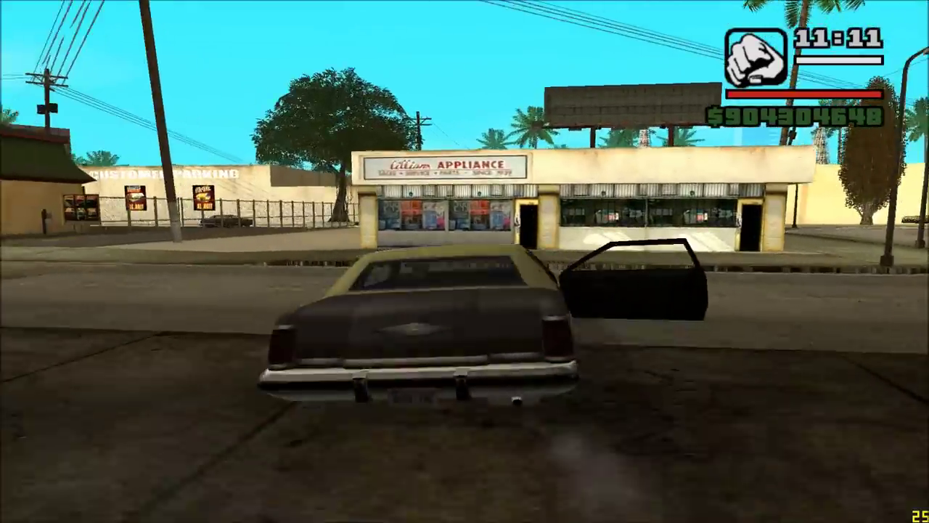
Step: Drive from the car wash through the crossing, viewing the street from the car's side and rear, and on to the liquor store corner
{"action": "key", "text": "d"}
{"action": "key", "text": "e"}
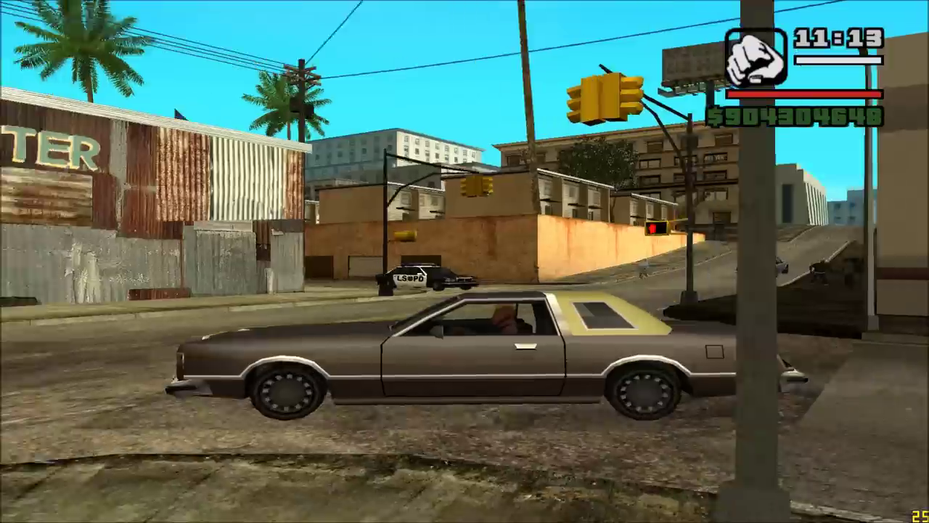
{"action": "key", "text": "a"}
{"action": "key", "text": "q+e"}
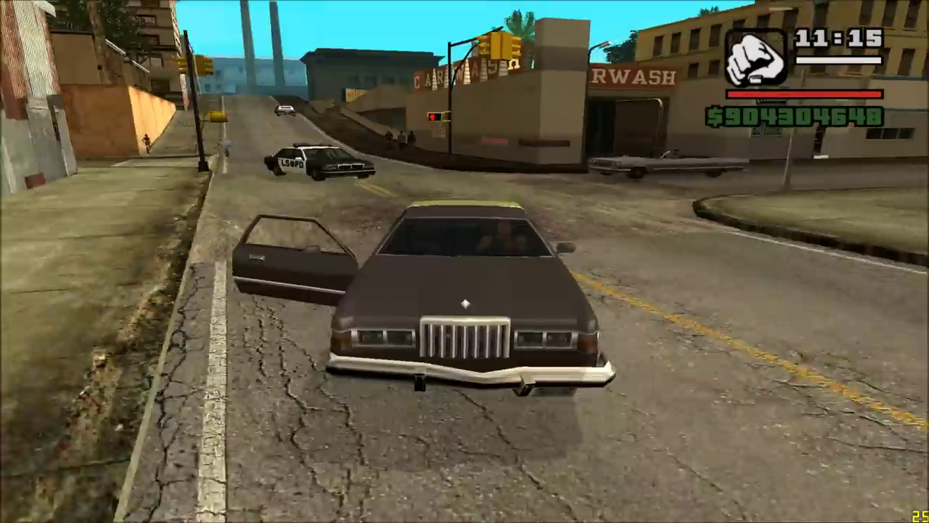
{"action": "key", "text": "d"}
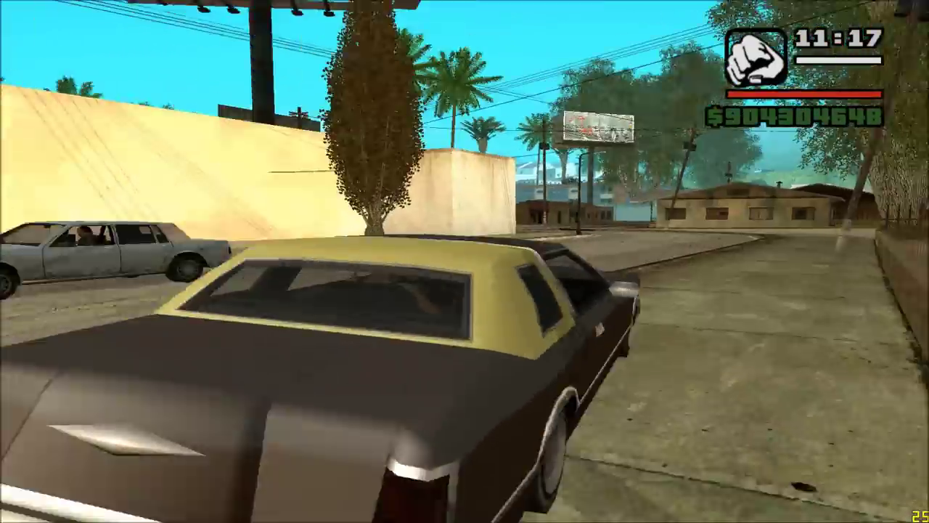
{"action": "key", "text": "a"}
{"action": "key", "text": "a"}
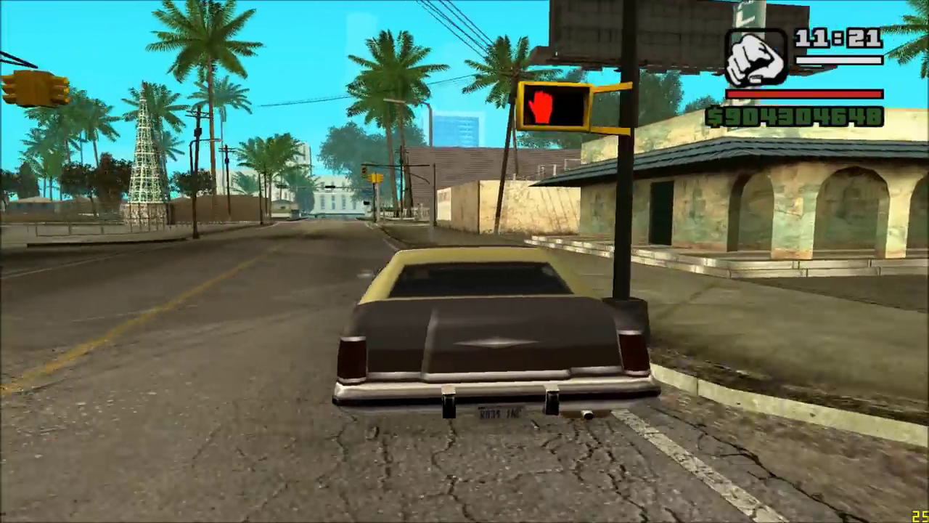
Step: Drive past the liquor store to the fenced towers, looking to both sides and switching the camera view
{"action": "key", "text": "e"}
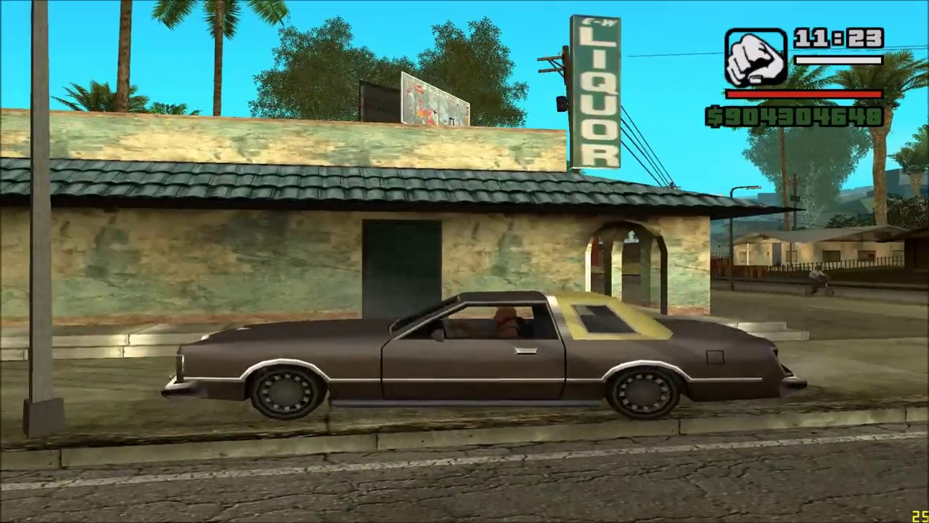
{"action": "key", "text": "v"}
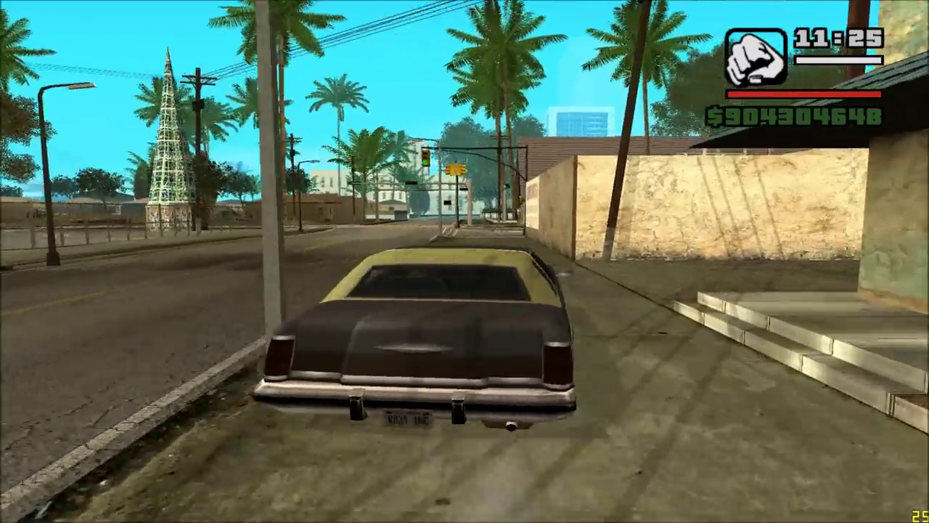
{"action": "key", "text": "q"}
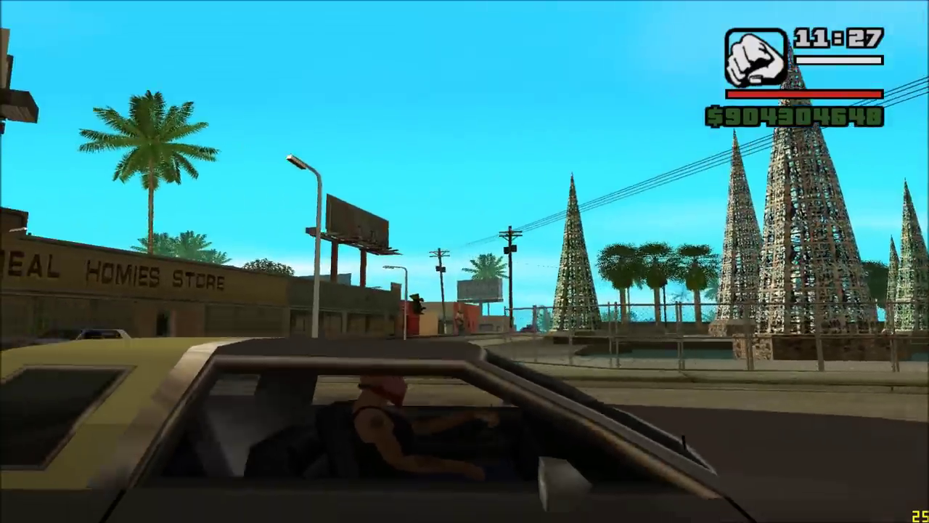
{"action": "key", "text": "v"}
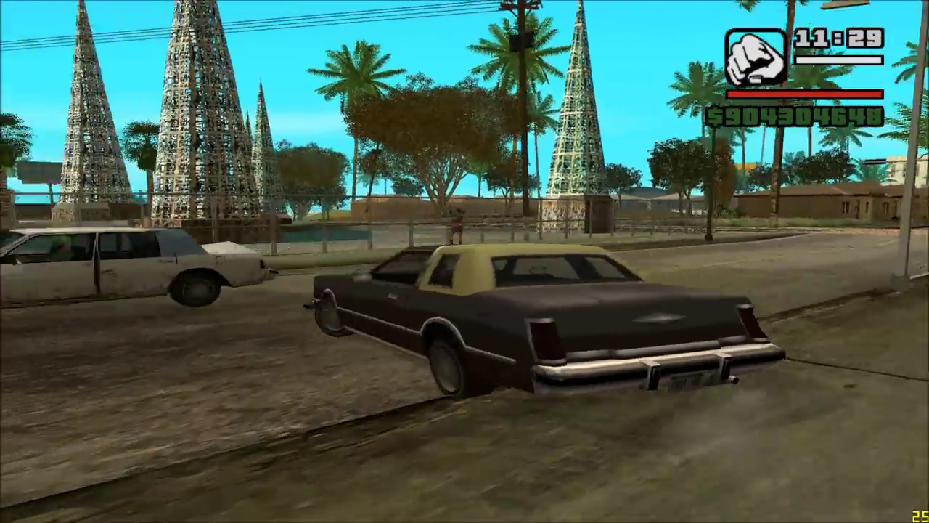
{"action": "key", "text": "a"}
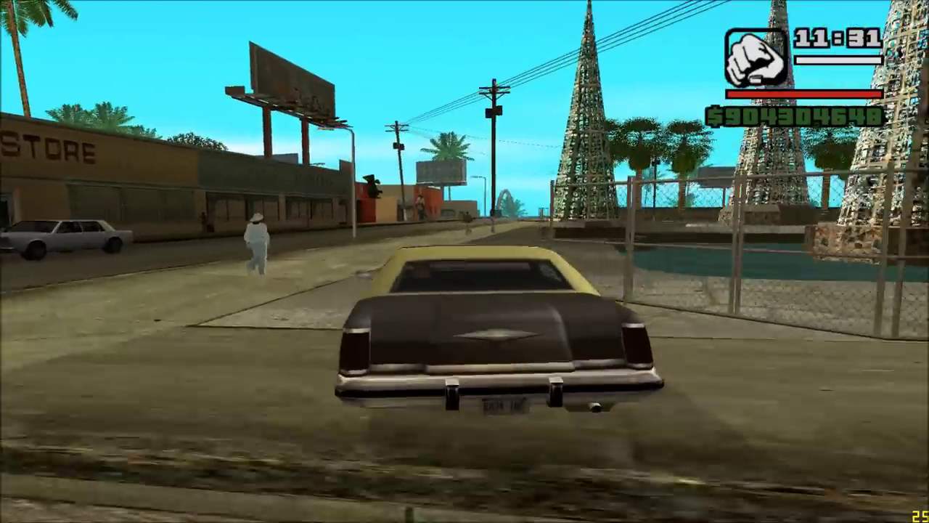
Step: Drive along the shops to the red wall with the armed woman mural, park beside it and get out
{"action": "key", "text": "a"}
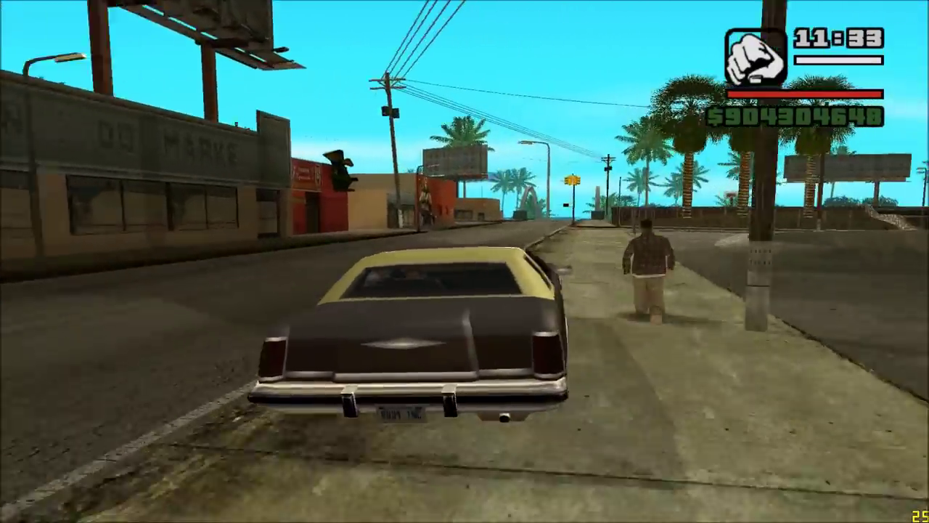
{"action": "key", "text": "d"}
{"action": "key", "text": "a"}
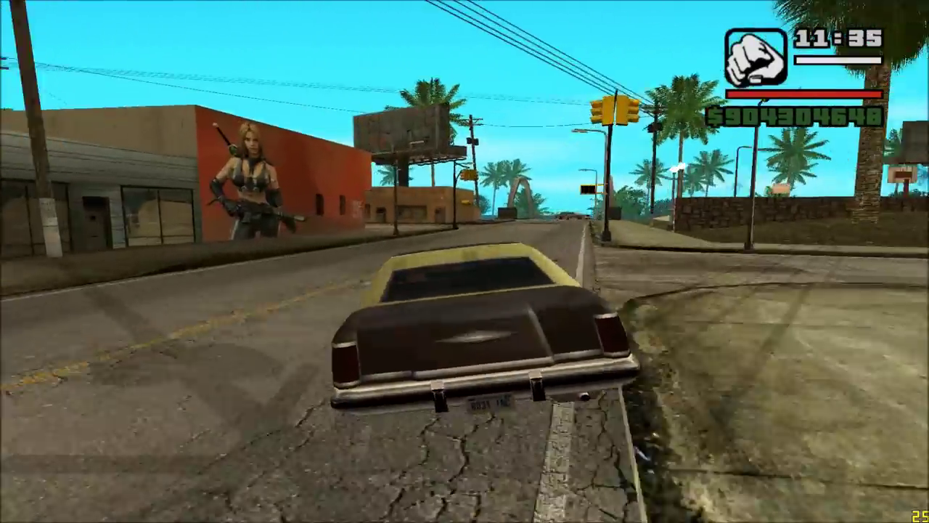
{"action": "key", "text": "a"}
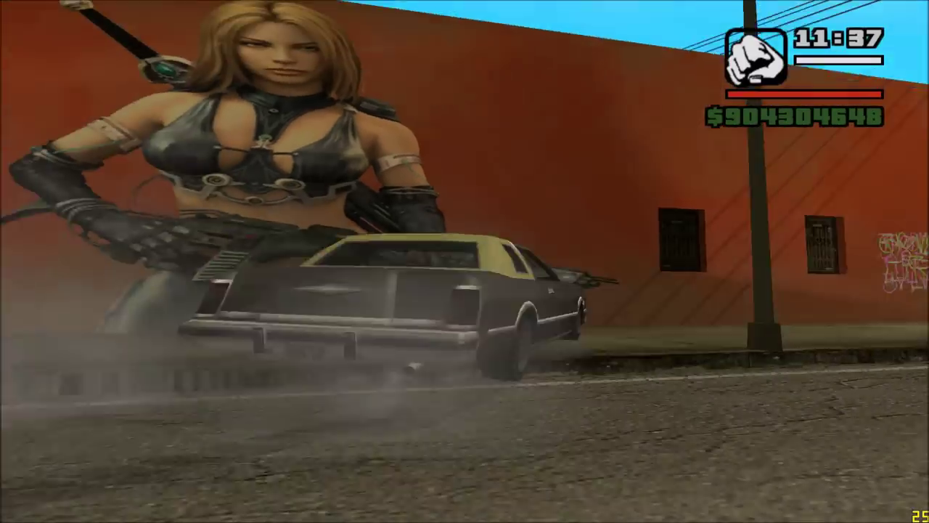
{"action": "key", "text": "a"}
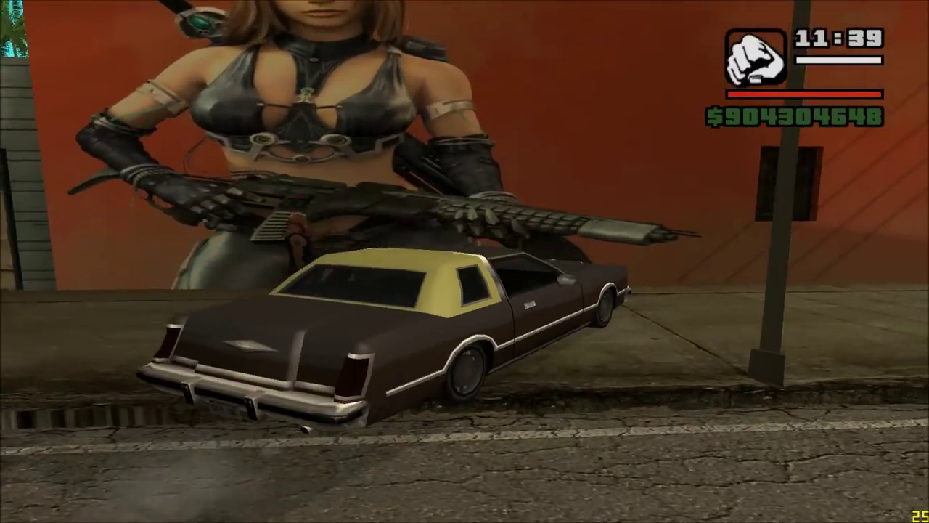
{"action": "key", "text": "f"}
{"action": "key", "text": "a"}
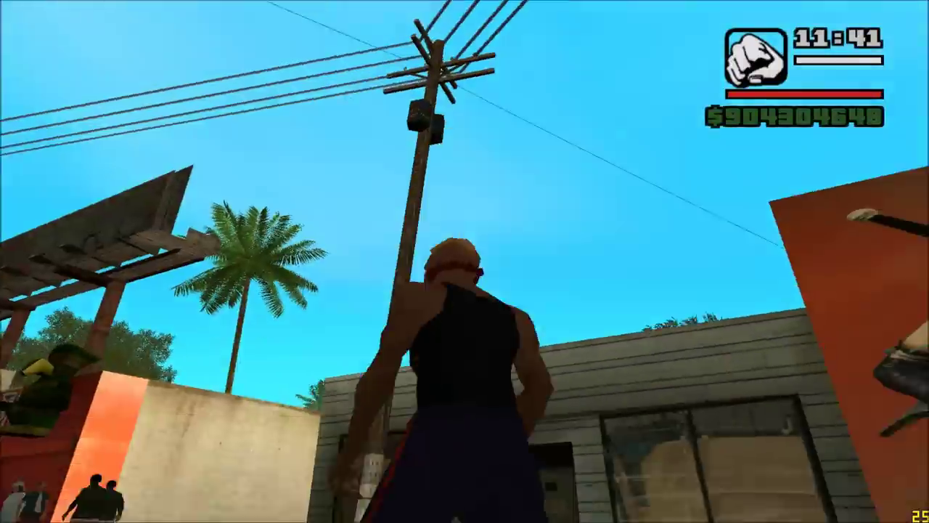
Step: Pause the game and bring up the list of installed modifications from the mod configuration
{"action": "key", "text": "Escape"}
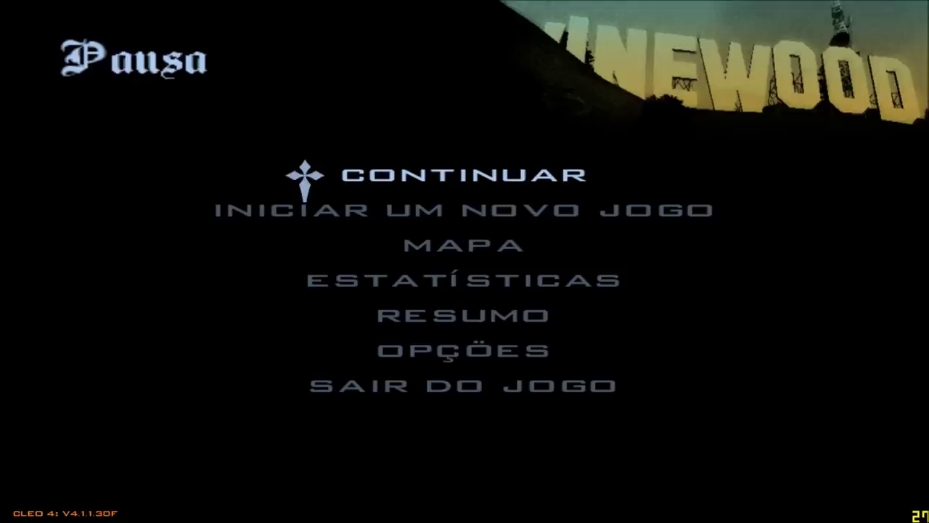
{"action": "key", "text": "Up"}
{"action": "key", "text": "Return"}
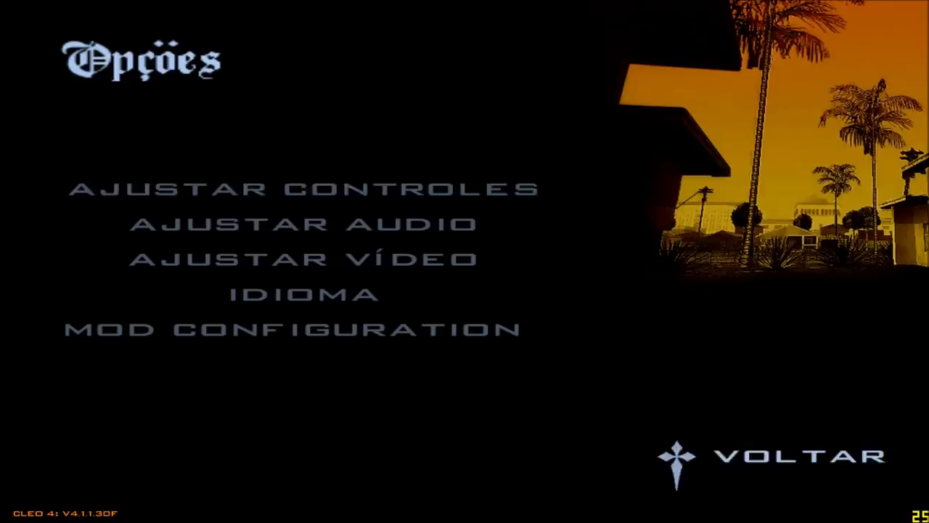
{"action": "key", "text": "Up"}
{"action": "key", "text": "Return"}
{"action": "key", "text": "Up"}
{"action": "key", "text": "Up"}
{"action": "key", "text": "Up"}
{"action": "key", "text": "Down"}
{"action": "key", "text": "Return"}
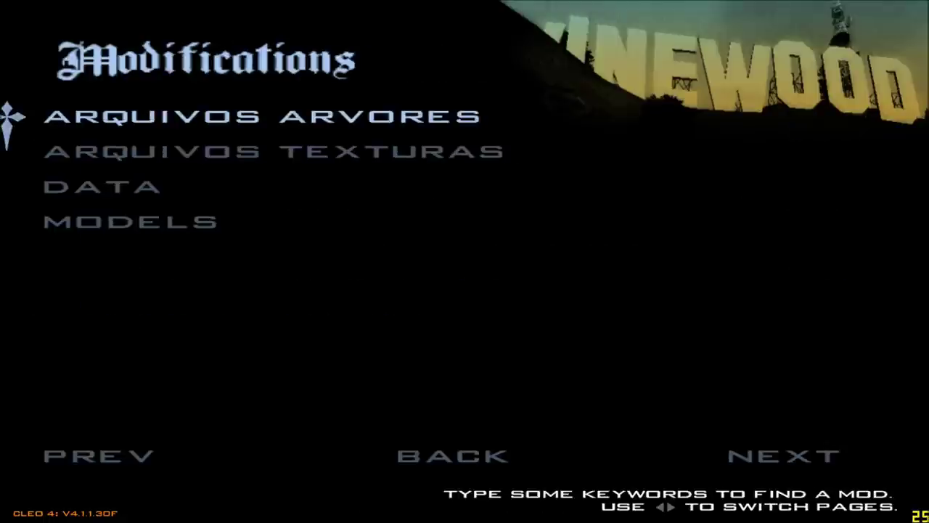
Step: Disable the ARQUIVOS TEXTURAS modification and return to the game
{"action": "key", "text": "Down"}
{"action": "key", "text": "Up"}
{"action": "key", "text": "Down"}
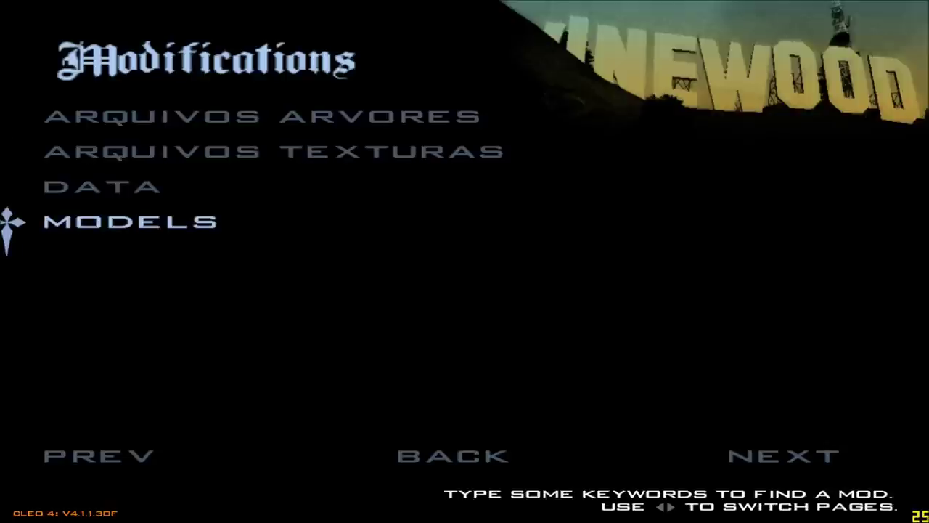
{"action": "key", "text": "Return"}
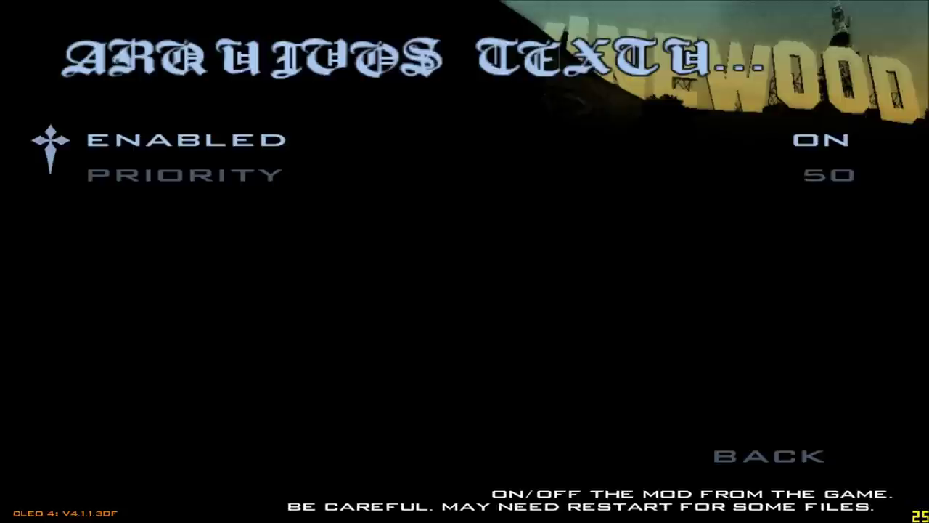
{"action": "key", "text": "Escape"}
{"action": "key", "text": "Escape"}
{"action": "key", "text": "Escape"}
{"action": "key", "text": "Escape"}
{"action": "key", "text": "Down"}
{"action": "key", "text": "Down"}
{"action": "key", "text": "Return"}
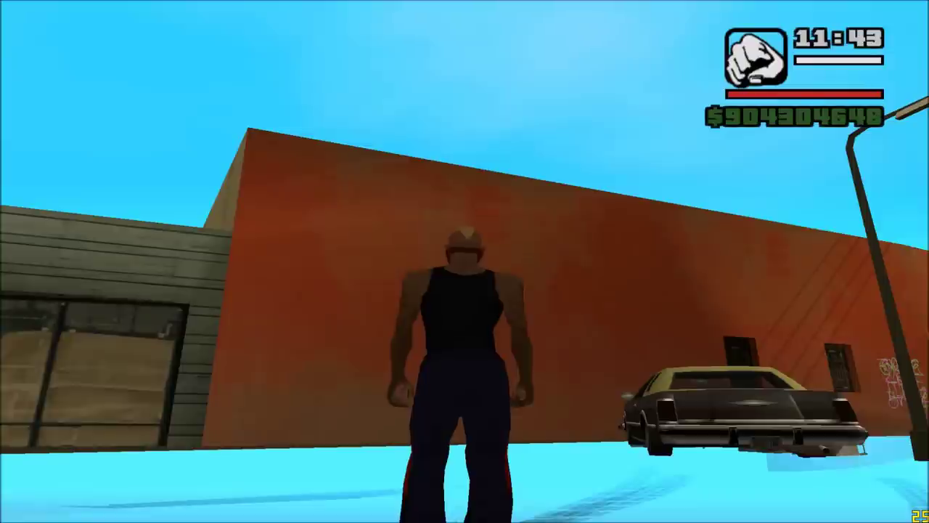
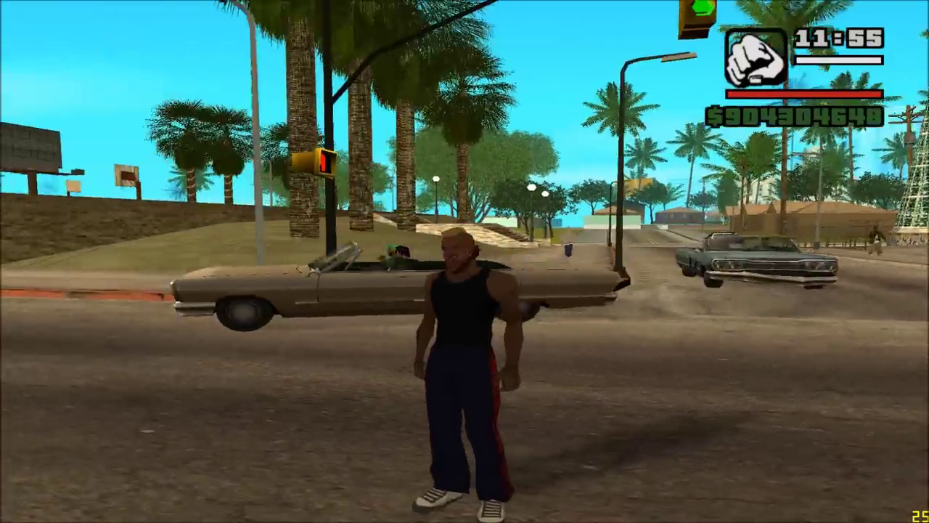
Step: Pause in front of the original wall mural and reopen the list of installed modifications
{"action": "mouse_move", "coordinate": [464, 261]}
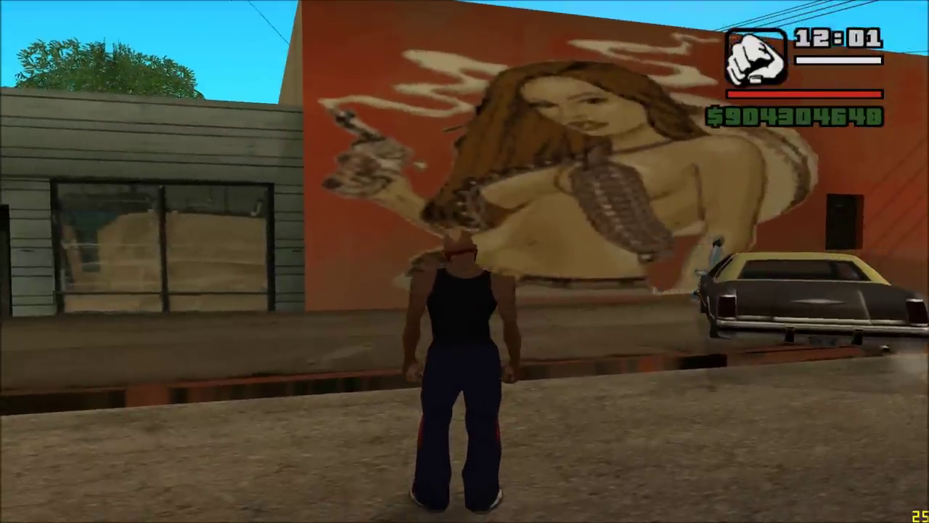
{"action": "key", "text": "Escape"}
{"action": "key", "text": "Up"}
{"action": "key", "text": "Up"}
{"action": "key", "text": "Return"}
{"action": "key", "text": "Up"}
{"action": "key", "text": "Up"}
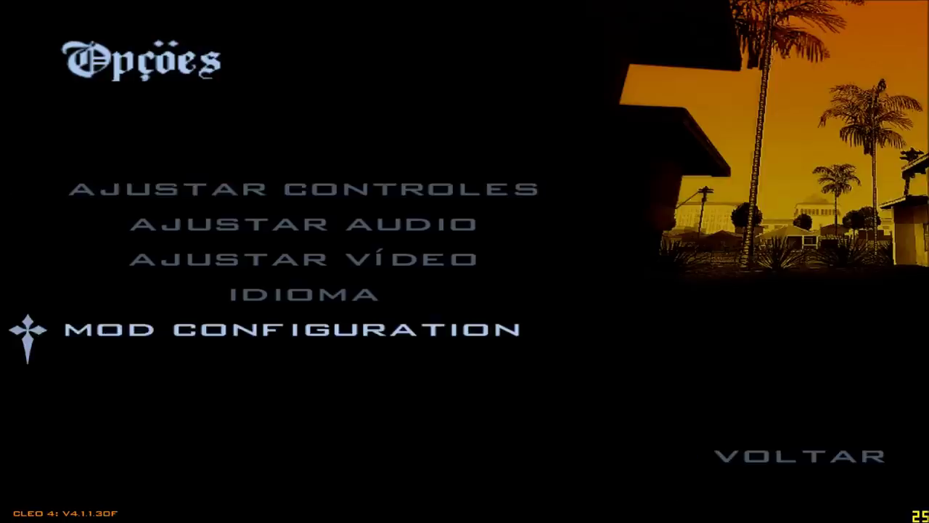
{"action": "key", "text": "Return"}
{"action": "key", "text": "Down"}
{"action": "key", "text": "Up"}
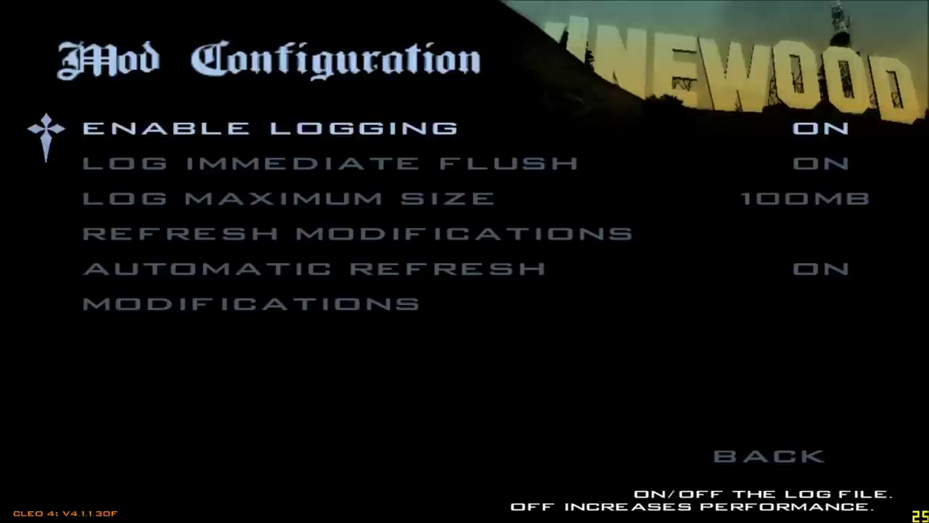
{"action": "key", "text": "Up"}
{"action": "key", "text": "Up"}
{"action": "key", "text": "Return"}
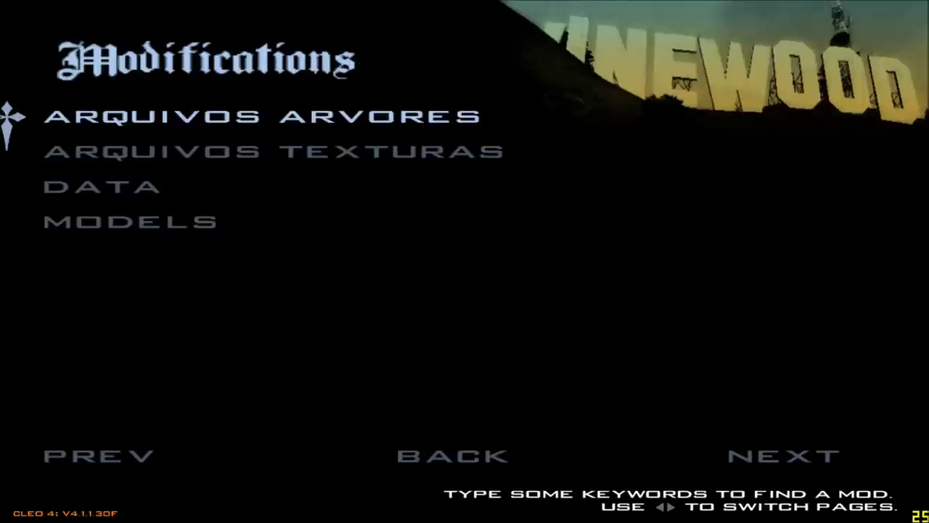
Step: Switch the ARQUIVOS TEXTURAS modification back on
{"action": "key", "text": "Down"}
{"action": "key", "text": "Return"}
{"action": "key", "text": "Return"}
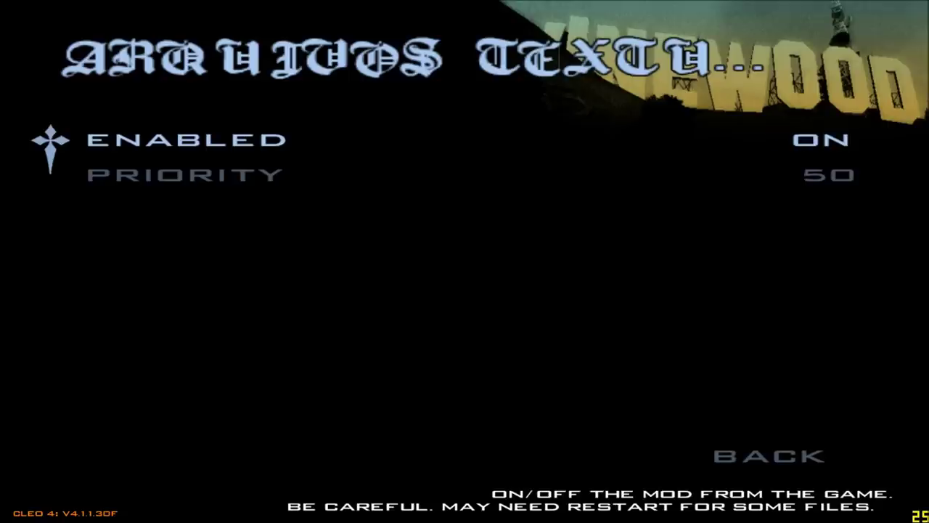
Step: Resume the game and walk up to the red wall to view its reloaded mural
{"action": "key", "text": "Escape"}
{"action": "key", "text": "Escape"}
{"action": "key", "text": "Escape"}
{"action": "key", "text": "Escape"}
{"action": "key", "text": "Escape"}
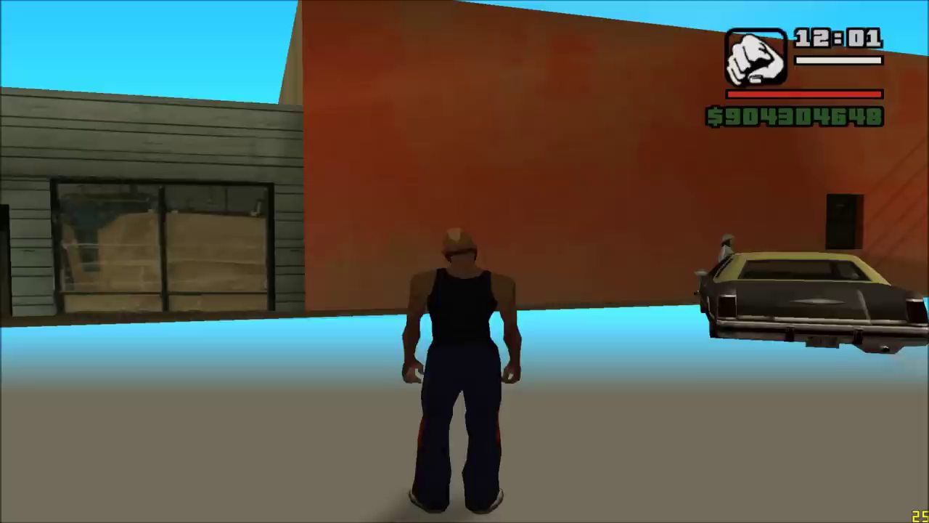
{"action": "key", "text": "w"}
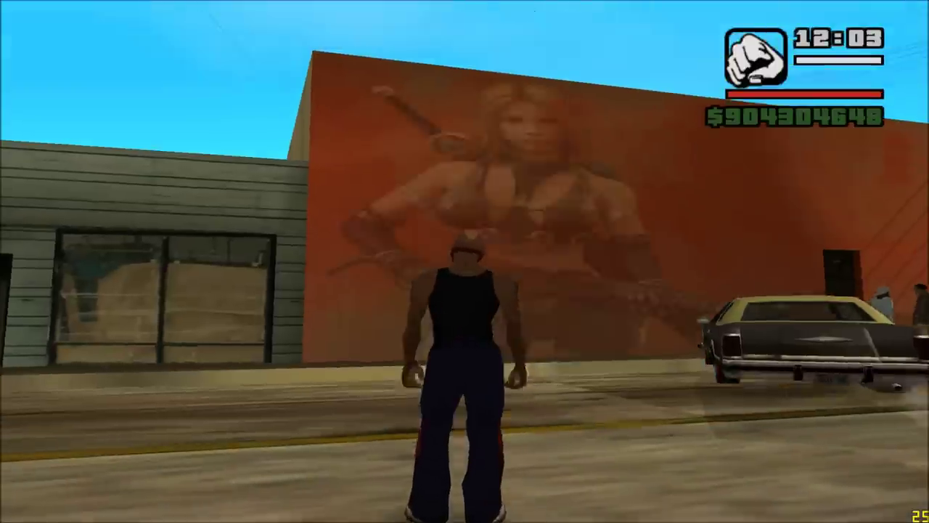
{"action": "key", "text": "w"}
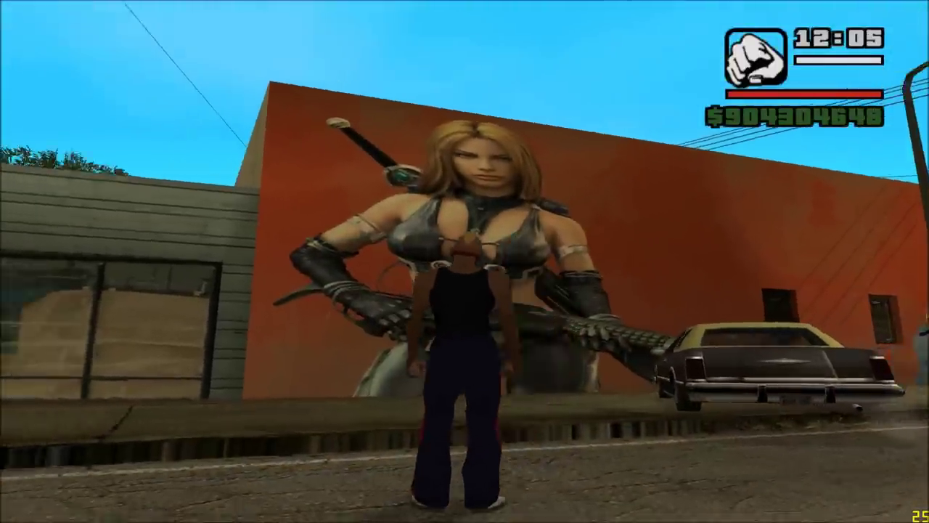
Step: Pause the game in front of the red wall mural and open the list of installed modifications
{"action": "key", "text": "Escape"}
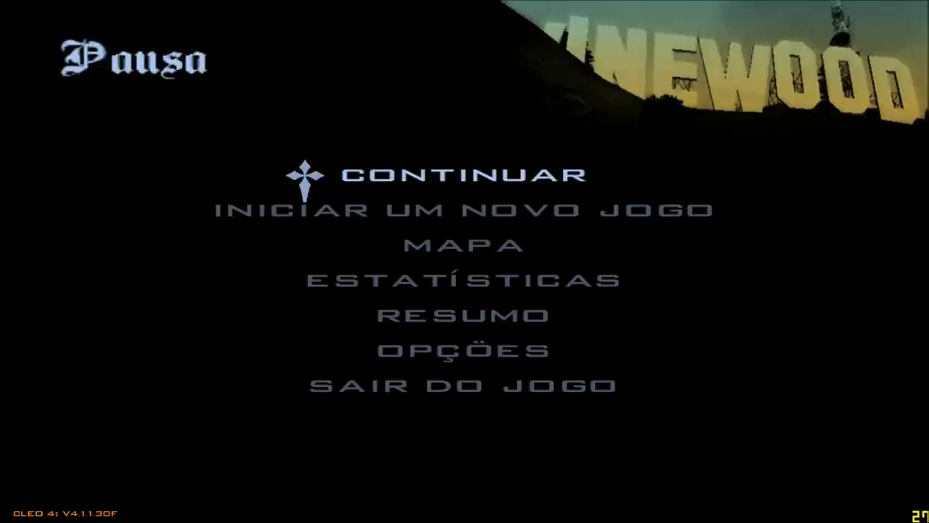
{"action": "key", "text": "Up"}
{"action": "key", "text": "Up"}
{"action": "key", "text": "Return"}
{"action": "key", "text": "Up"}
{"action": "key", "text": "Up"}
{"action": "key", "text": "Return"}
{"action": "key", "text": "Down"}
{"action": "key", "text": "Up"}
{"action": "key", "text": "Up"}
{"action": "key", "text": "Up"}
{"action": "key", "text": "Return"}
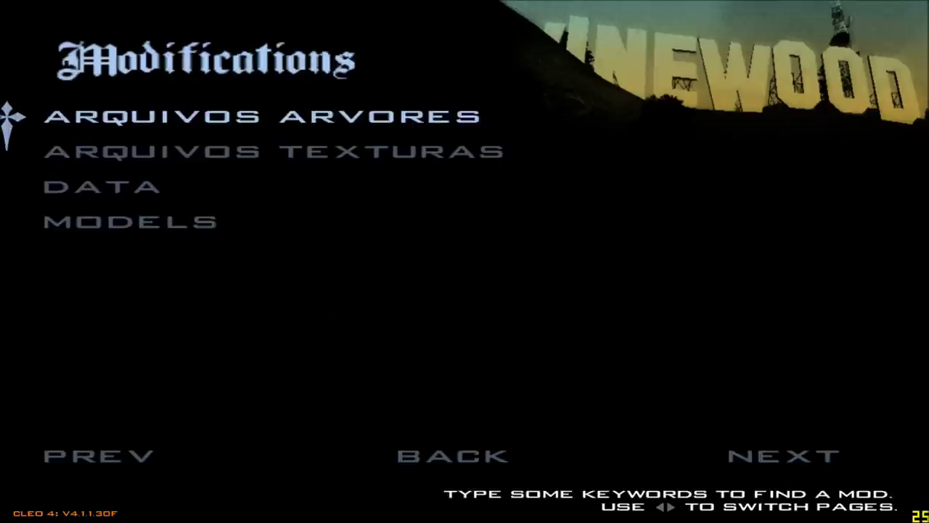
Step: Open the ARQUIVOS TEXTURAS modification's settings and raise its priority to 55
{"action": "key", "text": "Down"}
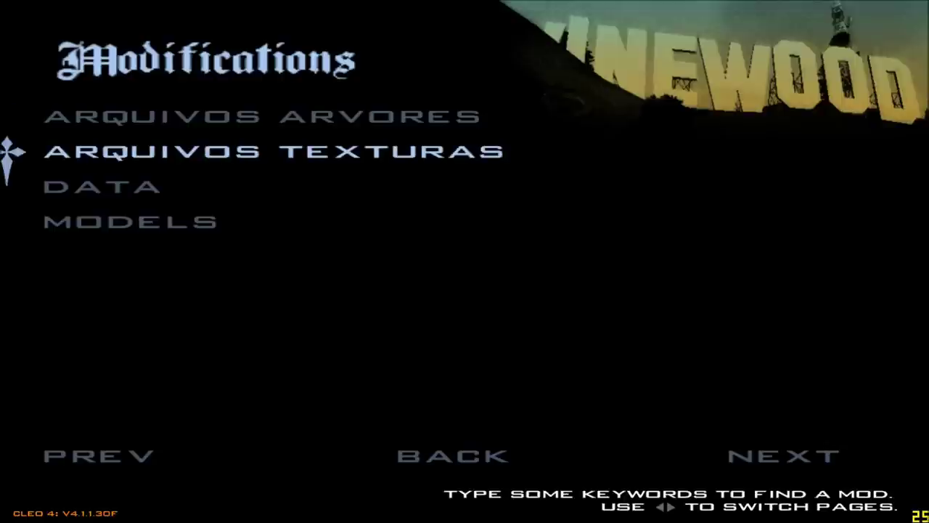
{"action": "key", "text": "Return"}
{"action": "key", "text": "Down"}
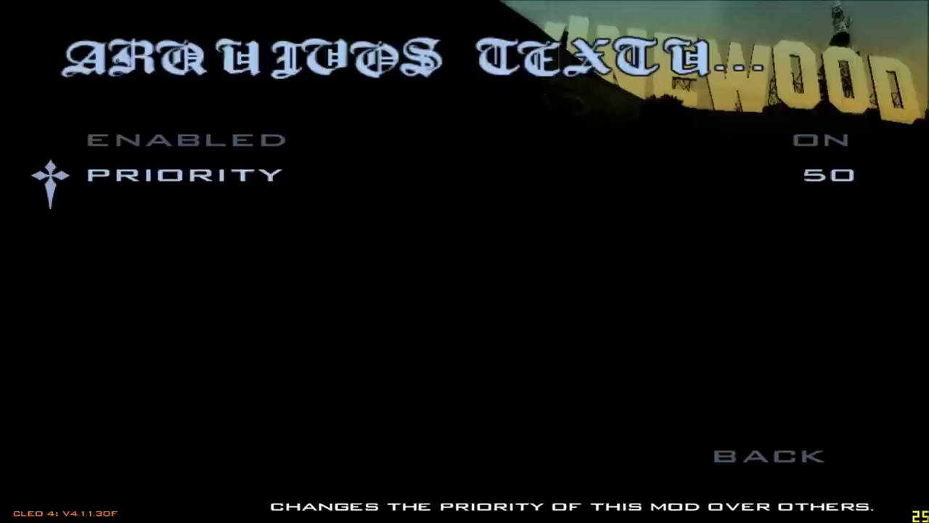
{"action": "key", "text": "Right"}
{"action": "key", "text": "Right"}
{"action": "key", "text": "Right"}
{"action": "key", "text": "Right"}
{"action": "key", "text": "Right"}
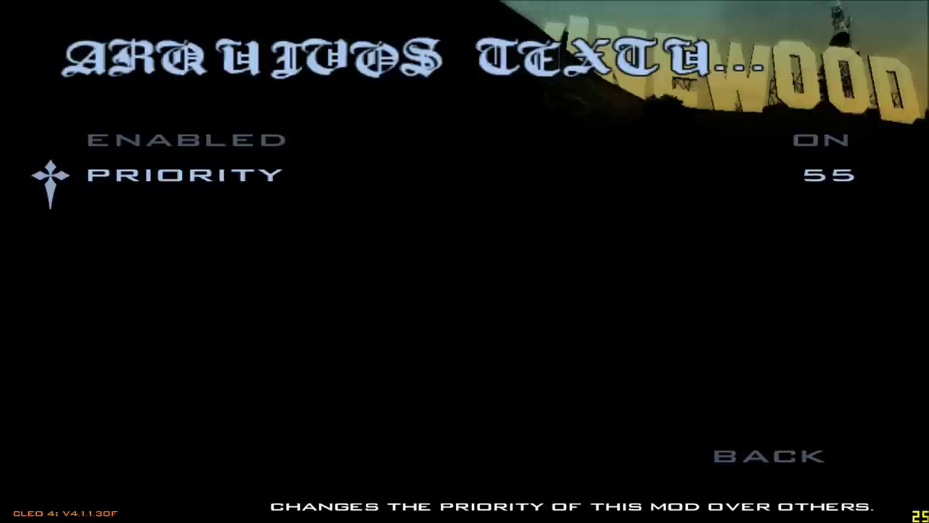
Step: Set the ARQUIVOS TEXTURAS priority back to 50 and return to the mod configuration
{"action": "key", "text": "Left"}
{"action": "key", "text": "Left"}
{"action": "key", "text": "Left"}
{"action": "key", "text": "Left"}
{"action": "key", "text": "Left"}
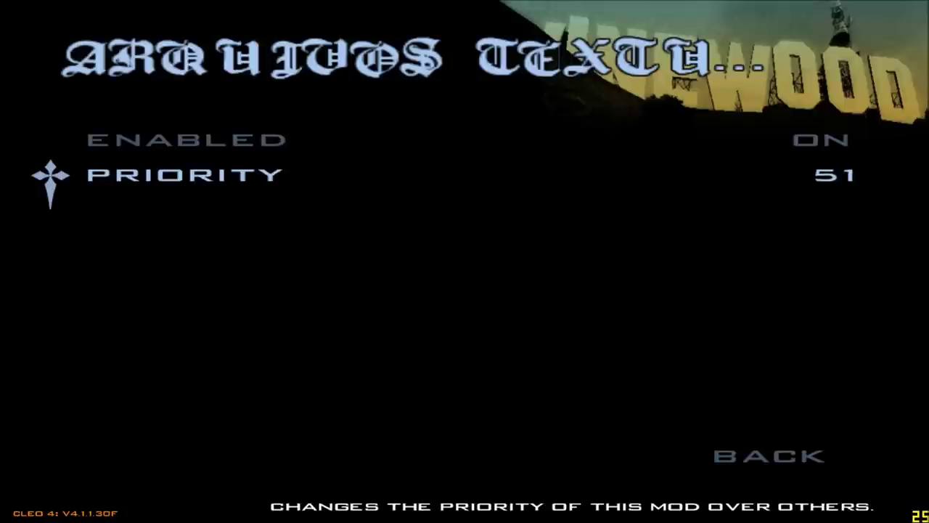
{"action": "key", "text": "Escape"}
{"action": "key", "text": "Escape"}
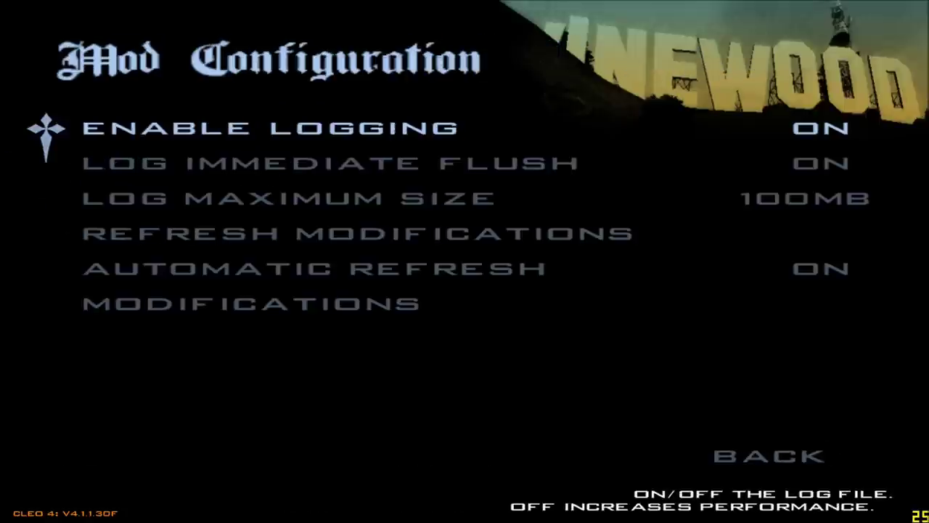
Step: Reopen the list of modifications, set the ARQUIVOS ARVORES priority to 100 and return to the list
{"action": "key", "text": "Up"}
{"action": "key", "text": "Up"}
{"action": "key", "text": "Return"}
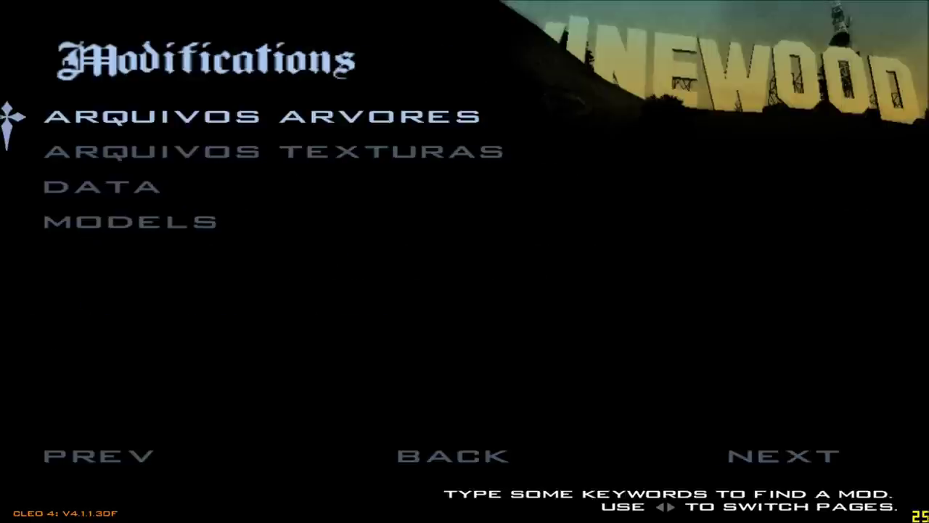
{"action": "key", "text": "Down"}
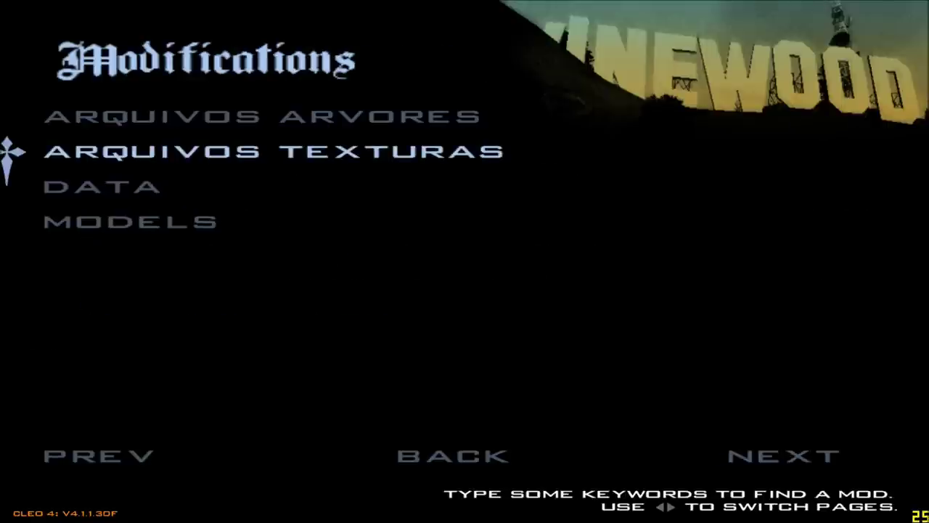
{"action": "key", "text": "Up"}
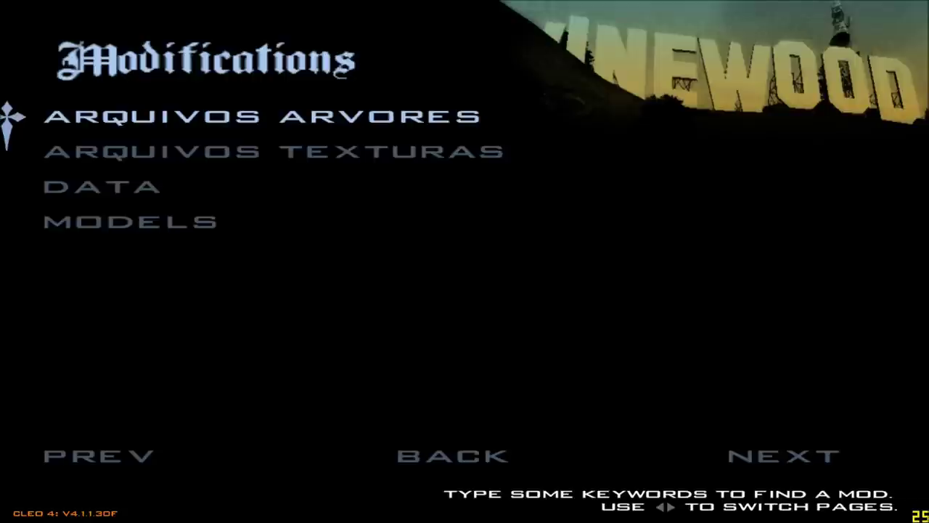
{"action": "key", "text": "Return"}
{"action": "key", "text": "Down"}
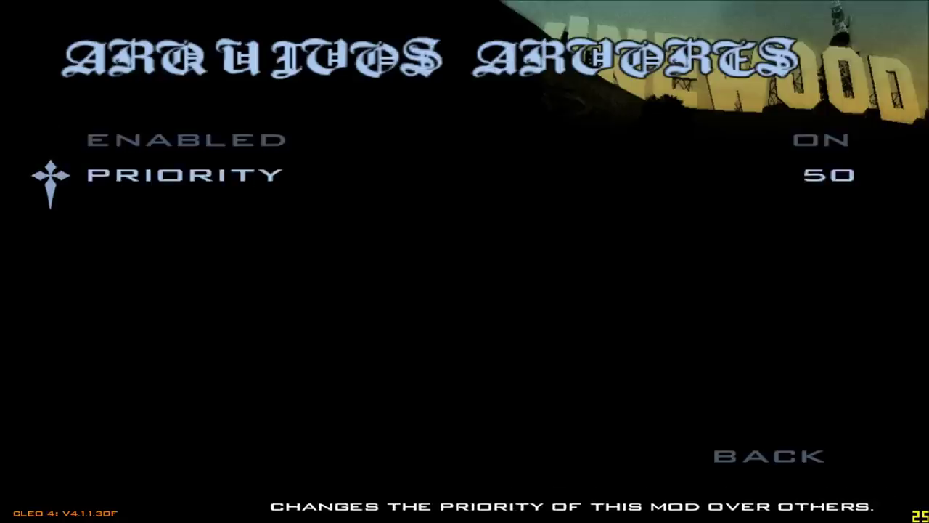
{"action": "key", "text": "Right"}
{"action": "key", "text": "Right"}
{"action": "key", "text": "Right"}
{"action": "key", "text": "Right"}
{"action": "key", "text": "Right"}
{"action": "key", "text": "Right"}
{"action": "key", "text": "Right"}
{"action": "key", "text": "Right"}
{"action": "key", "text": "Right"}
{"action": "key", "text": "Right"}
{"action": "key", "text": "Right"}
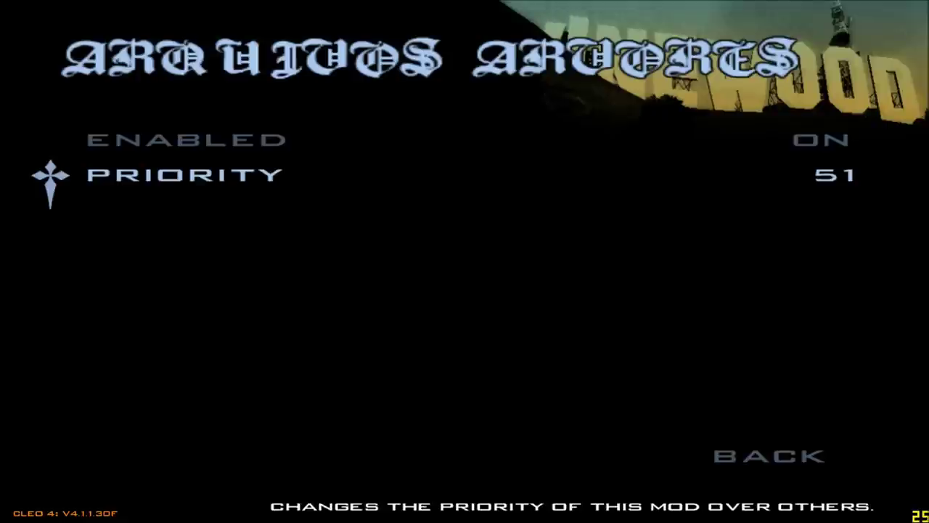
{"action": "key", "text": "Right"}
{"action": "key", "text": "Right"}
{"action": "key", "text": "Right"}
{"action": "key", "text": "Right"}
{"action": "key", "text": "Right"}
{"action": "key", "text": "Right"}
{"action": "key", "text": "Right"}
{"action": "key", "text": "Right"}
{"action": "key", "text": "Right"}
{"action": "key", "text": "Right"}
{"action": "key", "text": "Right"}
{"action": "key", "text": "Right"}
{"action": "key", "text": "Right"}
{"action": "key", "text": "Right"}
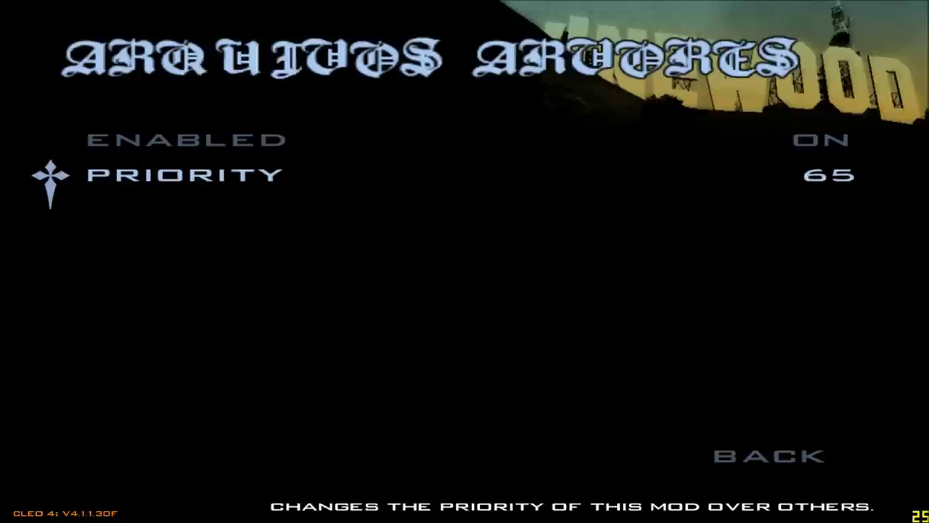
{"action": "key", "text": "Right"}
{"action": "key", "text": "Right"}
{"action": "key", "text": "Right"}
{"action": "key", "text": "Right"}
{"action": "key", "text": "Right"}
{"action": "key", "text": "Right"}
{"action": "key", "text": "Right"}
{"action": "key", "text": "Right"}
{"action": "key", "text": "Right"}
{"action": "key", "text": "Right"}
{"action": "key", "text": "Right"}
{"action": "key", "text": "Right"}
{"action": "key", "text": "Right"}
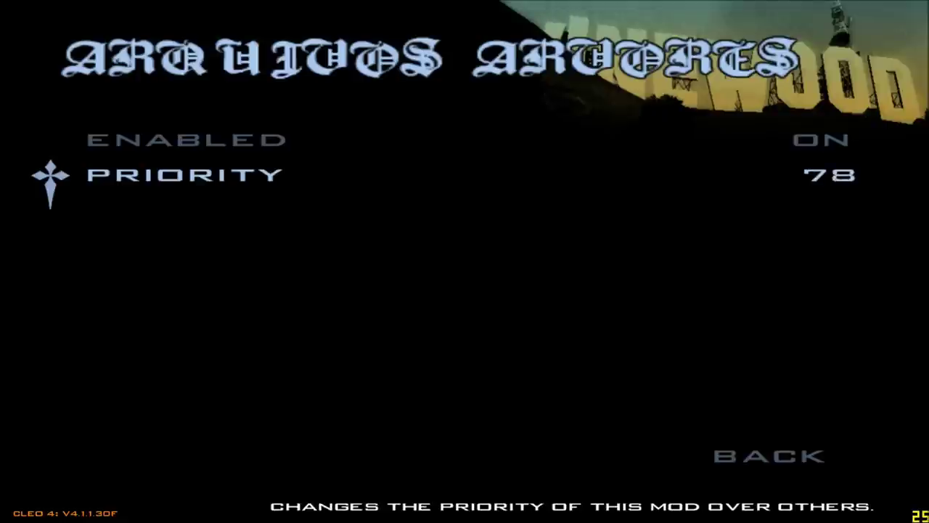
{"action": "key", "text": "Right"}
{"action": "key", "text": "Right"}
{"action": "key", "text": "Right"}
{"action": "key", "text": "Right"}
{"action": "key", "text": "Right"}
{"action": "key", "text": "Right"}
{"action": "key", "text": "Right"}
{"action": "key", "text": "Right"}
{"action": "key", "text": "Right"}
{"action": "key", "text": "Right"}
{"action": "key", "text": "Right"}
{"action": "key", "text": "Right"}
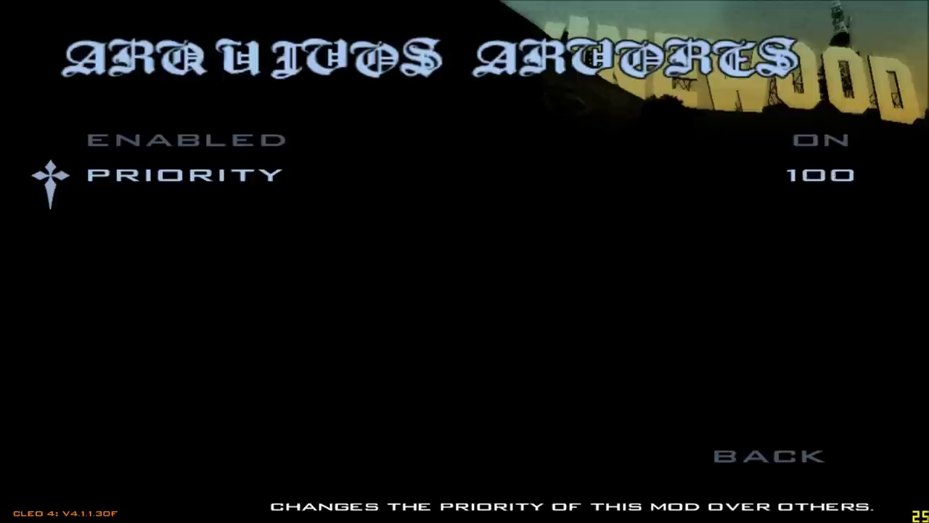
{"action": "key", "text": "Escape"}
Step: Raise the ARQUIVOS TEXTURAS modification's priority past 83 and return to the list of modifications
{"action": "key", "text": "Down"}
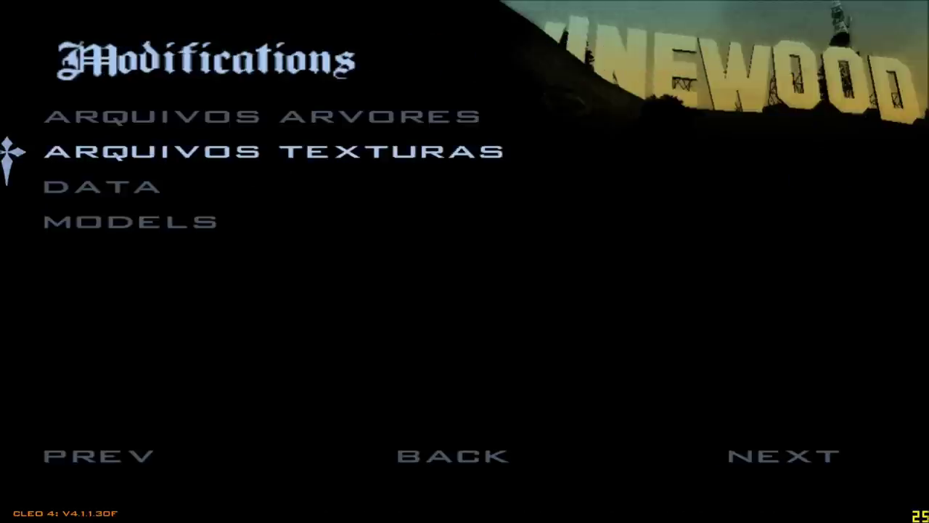
{"action": "key", "text": "Down"}
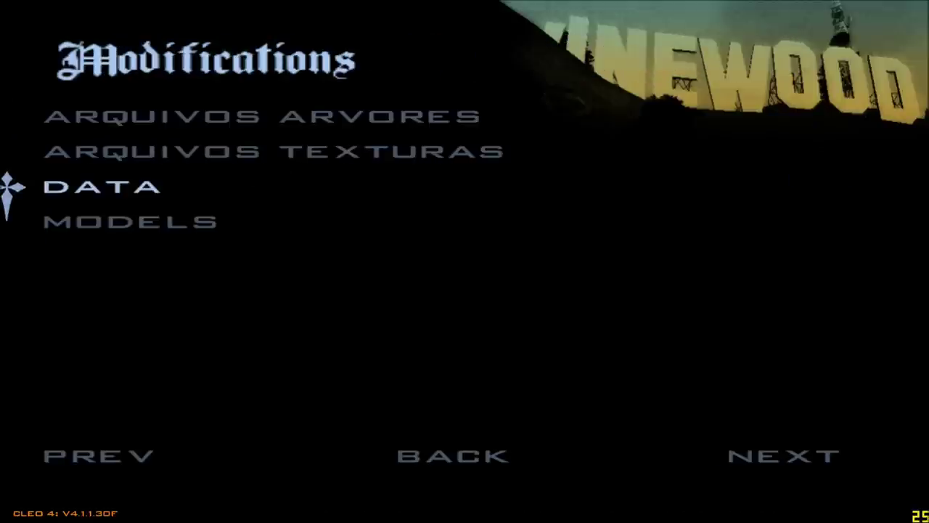
{"action": "key", "text": "Up"}
{"action": "key", "text": "Down"}
{"action": "key", "text": "Down"}
{"action": "key", "text": "Up"}
{"action": "key", "text": "Up"}
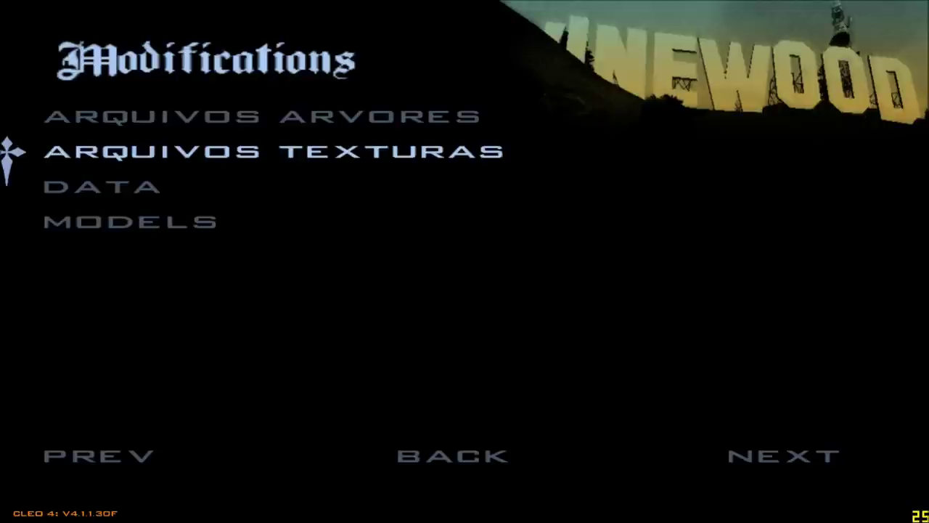
{"action": "key", "text": "Return"}
{"action": "key", "text": "Down"}
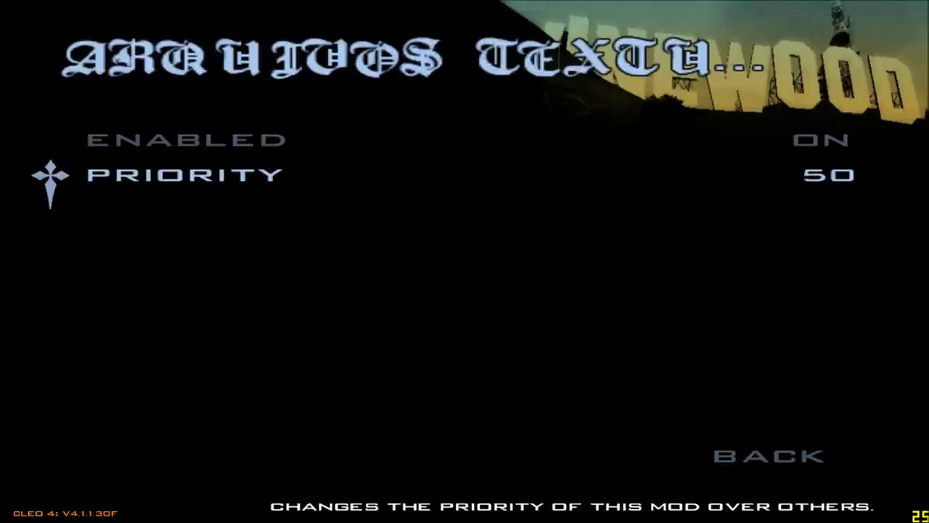
{"action": "key", "text": "Right"}
{"action": "key", "text": "Right"}
{"action": "key", "text": "Right"}
{"action": "key", "text": "Right"}
{"action": "key", "text": "Right"}
{"action": "key", "text": "Right"}
{"action": "key", "text": "Right"}
{"action": "key", "text": "Right"}
{"action": "key", "text": "Right"}
{"action": "key", "text": "Right"}
{"action": "key", "text": "Right"}
{"action": "key", "text": "Right"}
{"action": "key", "text": "Right"}
{"action": "key", "text": "Right"}
{"action": "key", "text": "Right"}
{"action": "key", "text": "Right"}
{"action": "key", "text": "Right"}
{"action": "key", "text": "Right"}
{"action": "key", "text": "Right"}
{"action": "key", "text": "Right"}
{"action": "key", "text": "Right"}
{"action": "key", "text": "Right"}
{"action": "key", "text": "Right"}
{"action": "key", "text": "Right"}
{"action": "key", "text": "Right"}
{"action": "key", "text": "Right"}
{"action": "key", "text": "Right"}
{"action": "key", "text": "Right"}
{"action": "key", "text": "Right"}
{"action": "key", "text": "Right"}
{"action": "key", "text": "Right"}
{"action": "key", "text": "Right"}
{"action": "key", "text": "Right"}
{"action": "key", "text": "Right"}
{"action": "key", "text": "Right"}
{"action": "key", "text": "Right"}
{"action": "key", "text": "Right"}
{"action": "key", "text": "Right"}
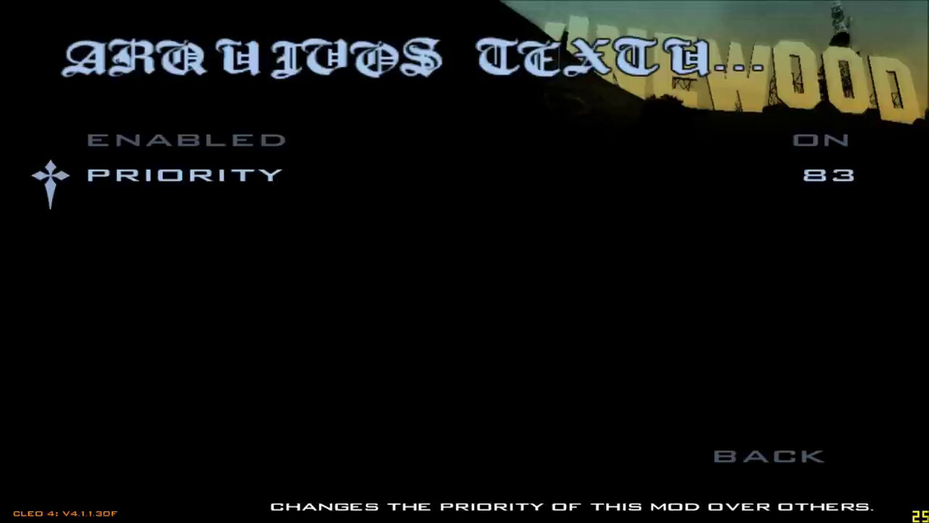
{"action": "key", "text": "Right"}
{"action": "key", "text": "Right"}
{"action": "key", "text": "Escape"}
Step: Open the DATA modification's settings and raise its priority to 53
{"action": "key", "text": "Down"}
{"action": "key", "text": "Down"}
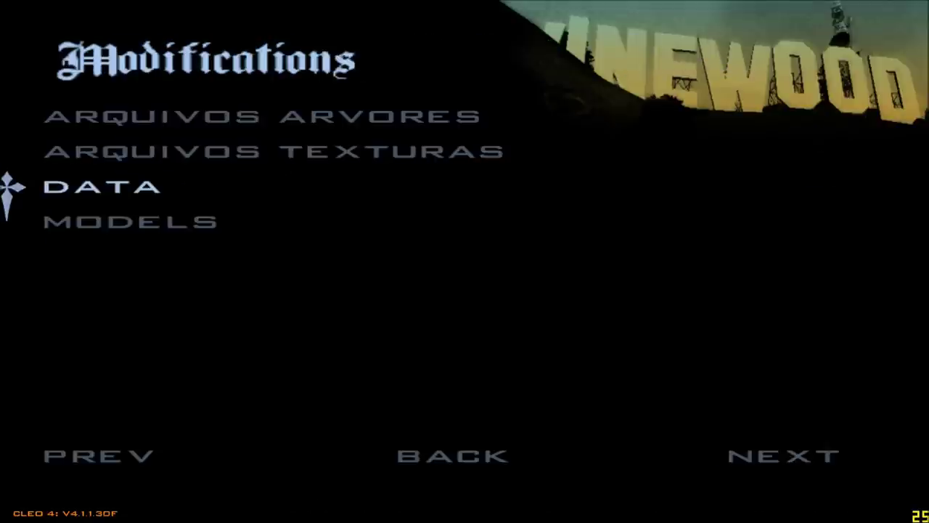
{"action": "key", "text": "Return"}
{"action": "key", "text": "Down"}
{"action": "key", "text": "Right"}
{"action": "key", "text": "Right"}
{"action": "key", "text": "Right"}
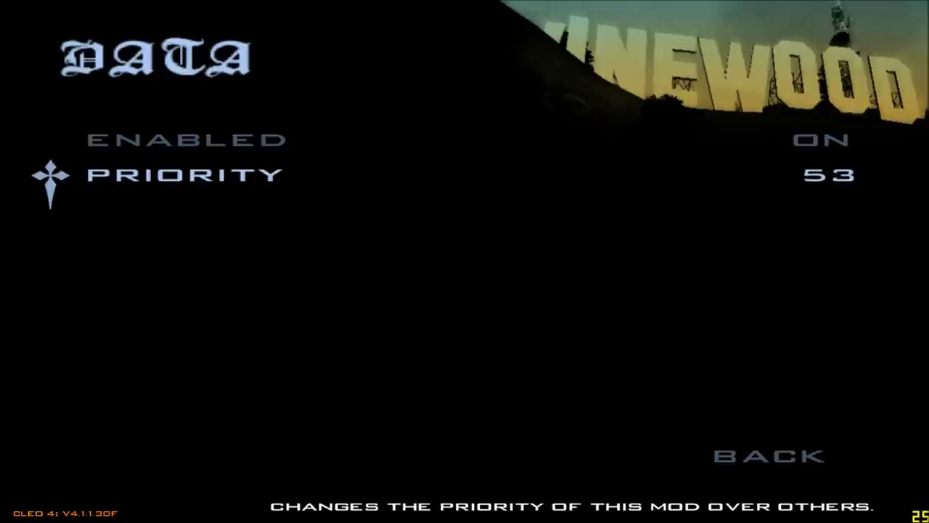
Step: Set the DATA modification's priority back to 50 and return to the list of modifications
{"action": "key", "text": "Left"}
{"action": "key", "text": "Left"}
{"action": "key", "text": "Escape"}
Step: Look through the list of modifications and reopen the DATA modification's settings
{"action": "key", "text": "Up"}
{"action": "key", "text": "Down"}
{"action": "key", "text": "Down"}
{"action": "key", "text": "Down"}
{"action": "key", "text": "Down"}
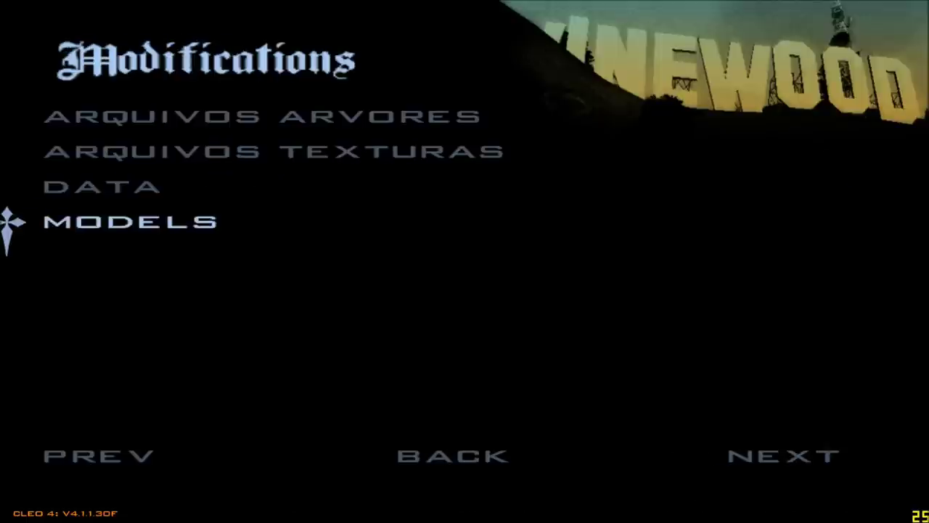
{"action": "key", "text": "Up"}
{"action": "key", "text": "Return"}
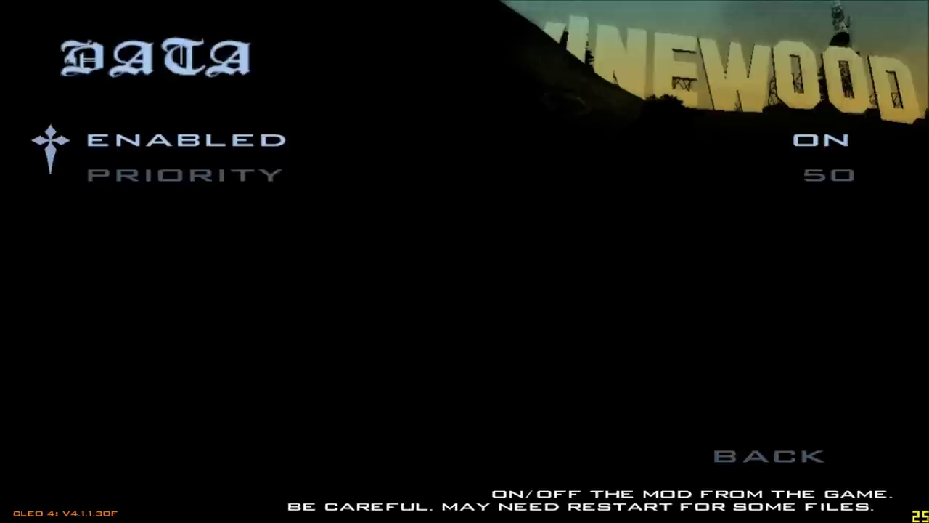
Step: Set the DATA modification's priority to 100 and return to the list of modifications
{"action": "key", "text": "Left"}
{"action": "key", "text": "Left"}
{"action": "key", "text": "Left"}
{"action": "key", "text": "Left"}
{"action": "key", "text": "Down"}
{"action": "key", "text": "Right"}
{"action": "key", "text": "Right"}
{"action": "key", "text": "Right"}
{"action": "key", "text": "Right"}
{"action": "key", "text": "Right"}
{"action": "key", "text": "Right"}
{"action": "key", "text": "Right"}
{"action": "key", "text": "Right"}
{"action": "key", "text": "Right"}
{"action": "key", "text": "Right"}
{"action": "key", "text": "Right"}
{"action": "key", "text": "Right"}
{"action": "key", "text": "Right"}
{"action": "key", "text": "Right"}
{"action": "key", "text": "Right"}
{"action": "key", "text": "Right"}
{"action": "key", "text": "Right"}
{"action": "key", "text": "Right"}
{"action": "key", "text": "Right"}
{"action": "key", "text": "Right"}
{"action": "key", "text": "Right"}
{"action": "key", "text": "Right"}
{"action": "key", "text": "Right"}
{"action": "key", "text": "Right"}
{"action": "key", "text": "Right"}
{"action": "key", "text": "Right"}
{"action": "key", "text": "Right"}
{"action": "key", "text": "Right"}
{"action": "key", "text": "Right"}
{"action": "key", "text": "Right"}
{"action": "key", "text": "Right"}
{"action": "key", "text": "Right"}
{"action": "key", "text": "Right"}
{"action": "key", "text": "Right"}
{"action": "key", "text": "Right"}
{"action": "key", "text": "Right"}
{"action": "key", "text": "Right"}
{"action": "key", "text": "Right"}
{"action": "key", "text": "Right"}
{"action": "key", "text": "Right"}
{"action": "key", "text": "Right"}
{"action": "key", "text": "Right"}
{"action": "key", "text": "Right"}
{"action": "key", "text": "Right"}
{"action": "key", "text": "Right"}
{"action": "key", "text": "Right"}
{"action": "key", "text": "Right"}
{"action": "key", "text": "Right"}
{"action": "key", "text": "Right"}
{"action": "key", "text": "Right"}
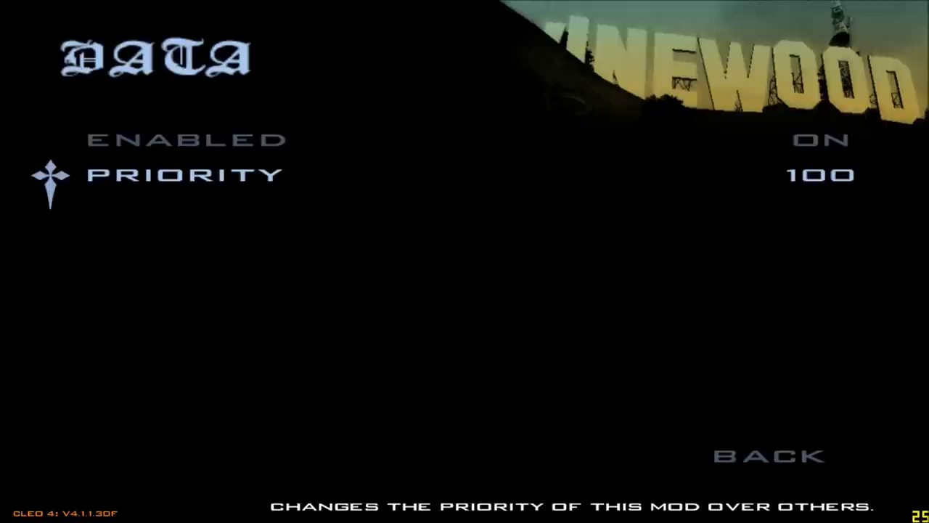
{"action": "key", "text": "Escape"}
Step: Open the MODELS modification's settings and raise its priority past 60
{"action": "key", "text": "Down"}
{"action": "key", "text": "Down"}
{"action": "key", "text": "Down"}
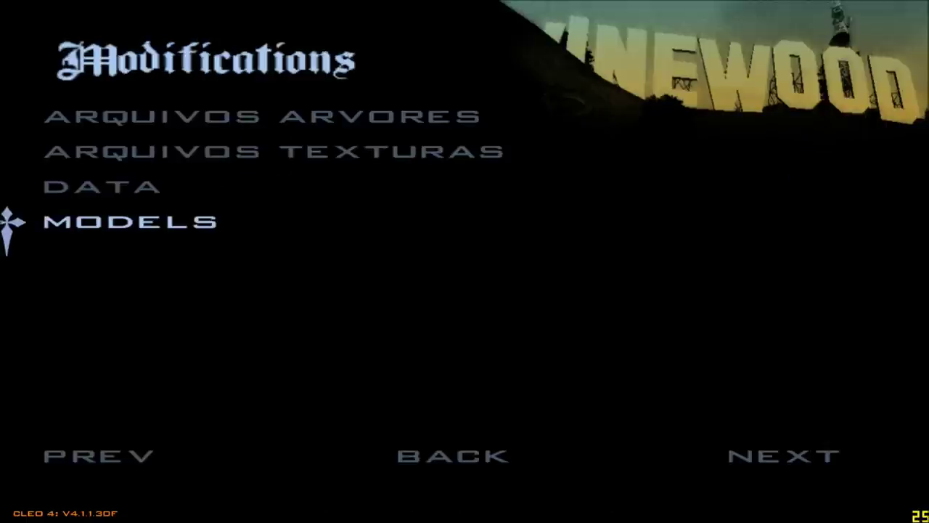
{"action": "key", "text": "Return"}
{"action": "key", "text": "Down"}
{"action": "key", "text": "Right"}
{"action": "key", "text": "Right"}
{"action": "key", "text": "Right"}
{"action": "key", "text": "Right"}
{"action": "key", "text": "Right"}
{"action": "key", "text": "Right"}
{"action": "key", "text": "Right"}
{"action": "key", "text": "Right"}
{"action": "key", "text": "Right"}
{"action": "key", "text": "Right"}
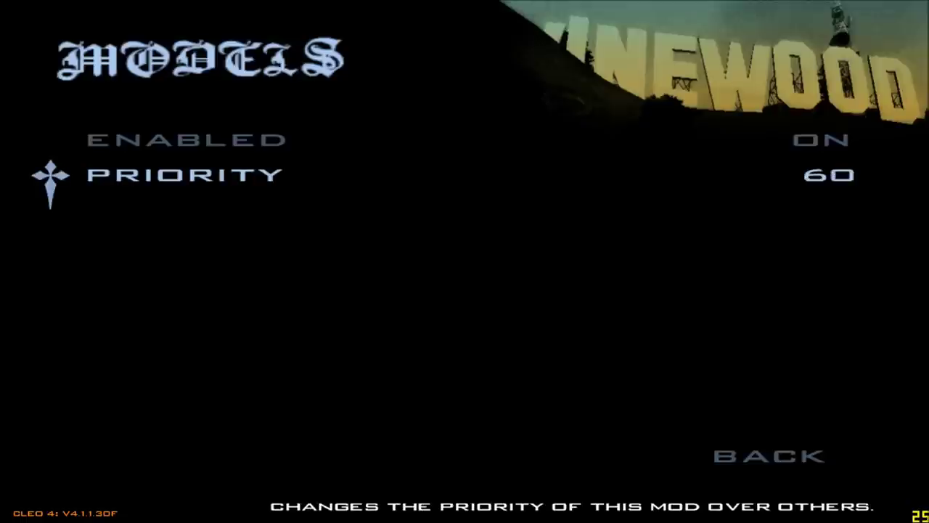
{"action": "key", "text": "Right"}
{"action": "key", "text": "Right"}
{"action": "key", "text": "Right"}
{"action": "key", "text": "Right"}
{"action": "key", "text": "Right"}
{"action": "key", "text": "Right"}
{"action": "key", "text": "Right"}
{"action": "key", "text": "Right"}
{"action": "key", "text": "Right"}
{"action": "key", "text": "Right"}
{"action": "key", "text": "Right"}
{"action": "key", "text": "Left"}
Step: Leave the modification settings and resume the game
{"action": "key", "text": "Escape"}
{"action": "key", "text": "Escape"}
{"action": "key", "text": "Escape"}
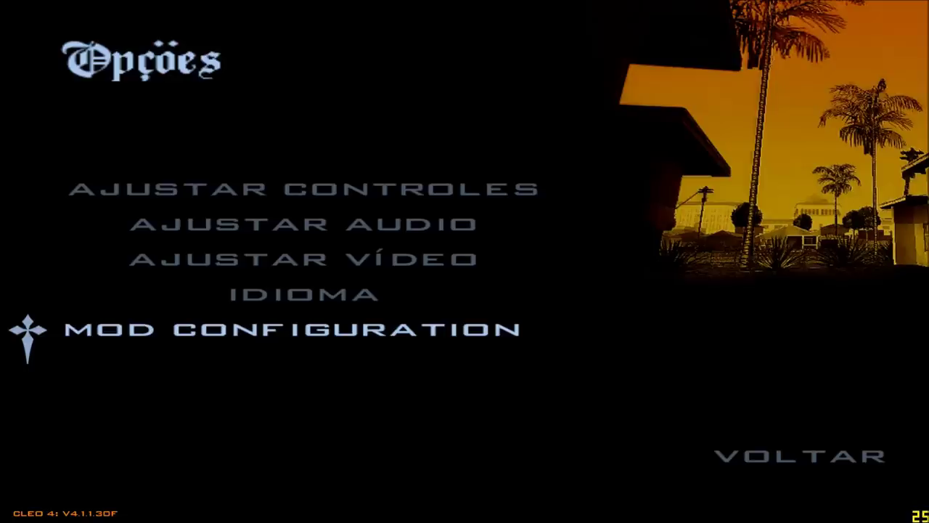
{"action": "key", "text": "Escape"}
{"action": "key", "text": "Down"}
{"action": "key", "text": "Down"}
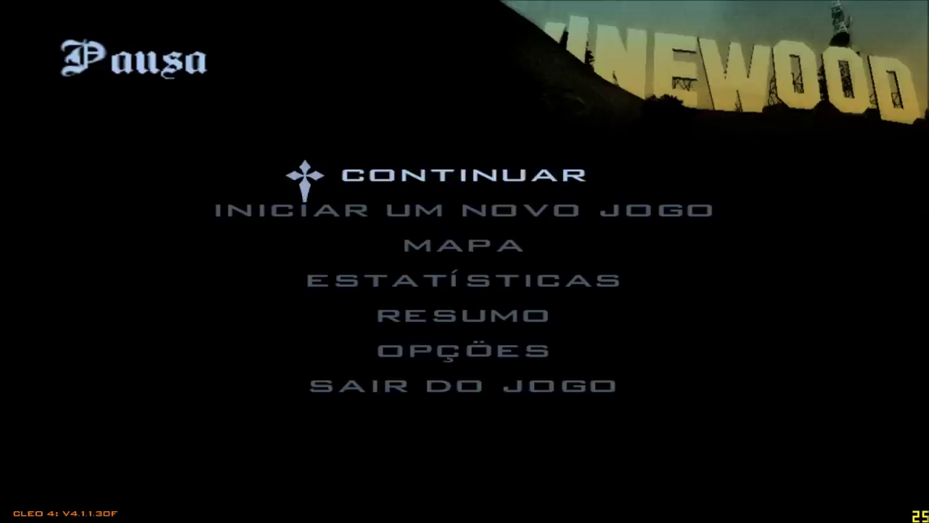
{"action": "key", "text": "Return"}
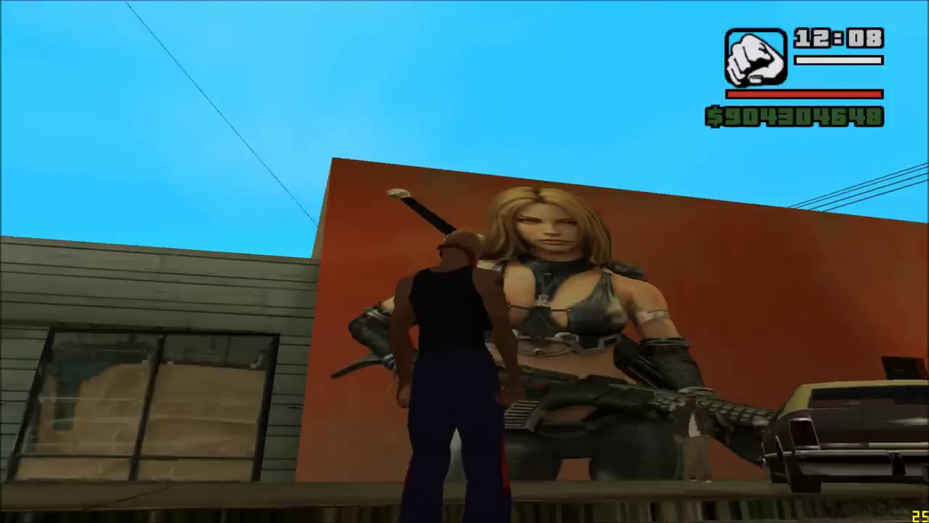
Step: Turn off logging in the mod configuration and return to walking along the street in the game
{"action": "key", "text": "Escape"}
{"action": "key", "text": "Up"}
{"action": "key", "text": "Up"}
{"action": "key", "text": "Return"}
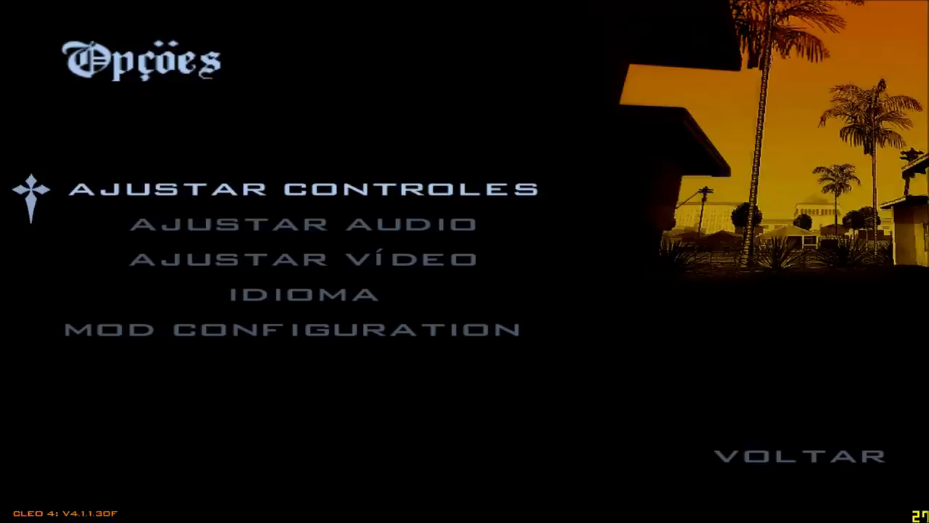
{"action": "key", "text": "Up"}
{"action": "key", "text": "Up"}
{"action": "key", "text": "Return"}
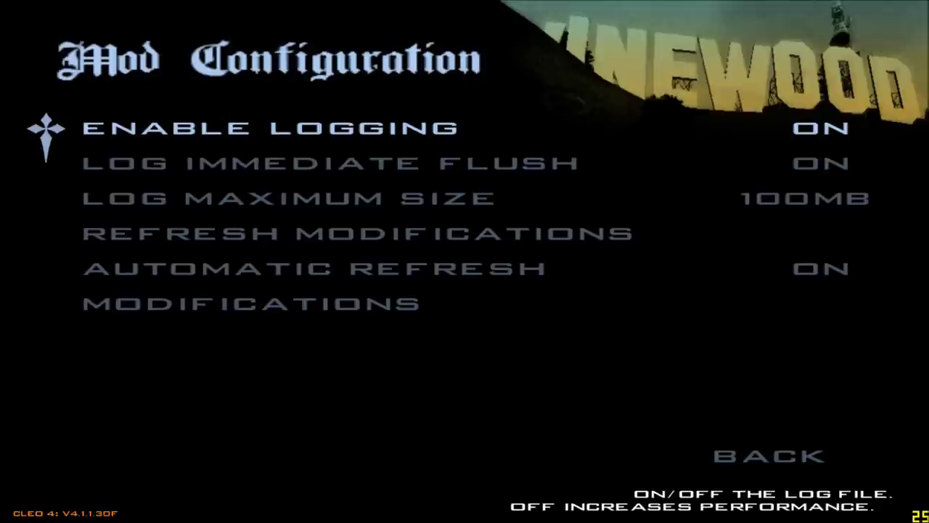
{"action": "key", "text": "Return"}
{"action": "key", "text": "Down"}
{"action": "key", "text": "Down"}
{"action": "key", "text": "Down"}
{"action": "key", "text": "Escape"}
{"action": "key", "text": "Escape"}
{"action": "key", "text": "Escape"}
{"action": "key", "text": "w"}
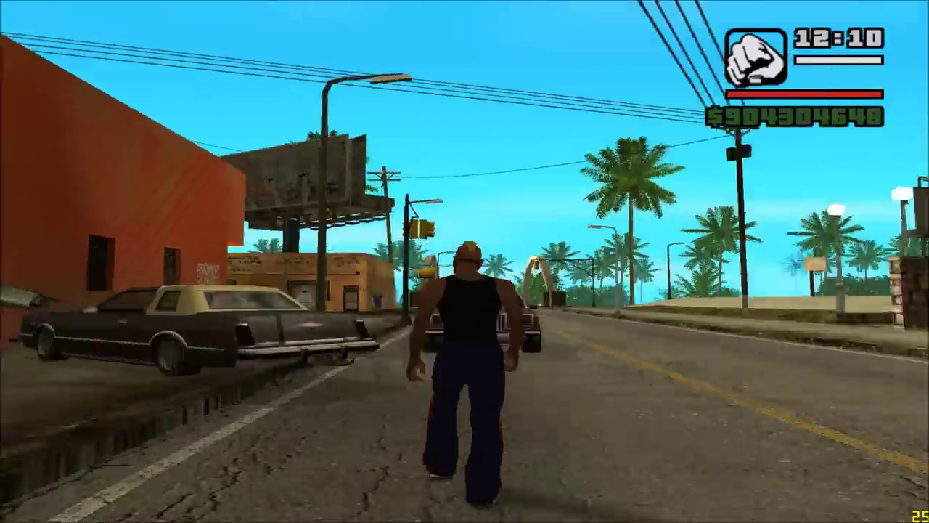
{"action": "key", "text": "a"}
Step: Load a saved game from the pause menu
{"action": "key", "text": "Escape"}
{"action": "key", "text": "Down"}
{"action": "key", "text": "Return"}
{"action": "key", "text": "Down"}
{"action": "key", "text": "Return"}
{"action": "key", "text": "Down"}
{"action": "key", "text": "Return"}
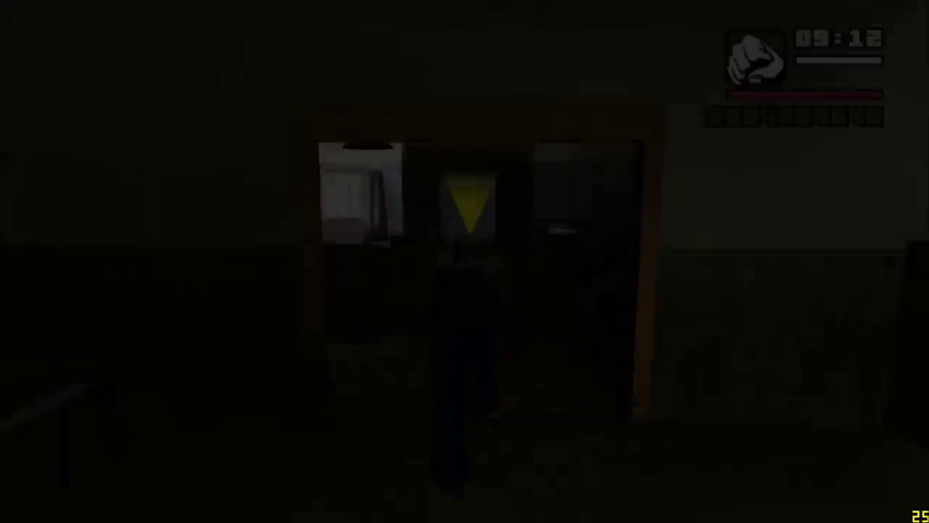
Step: Leave the house and run out onto the cobblestone street in Ganton
{"action": "key", "text": "w"}
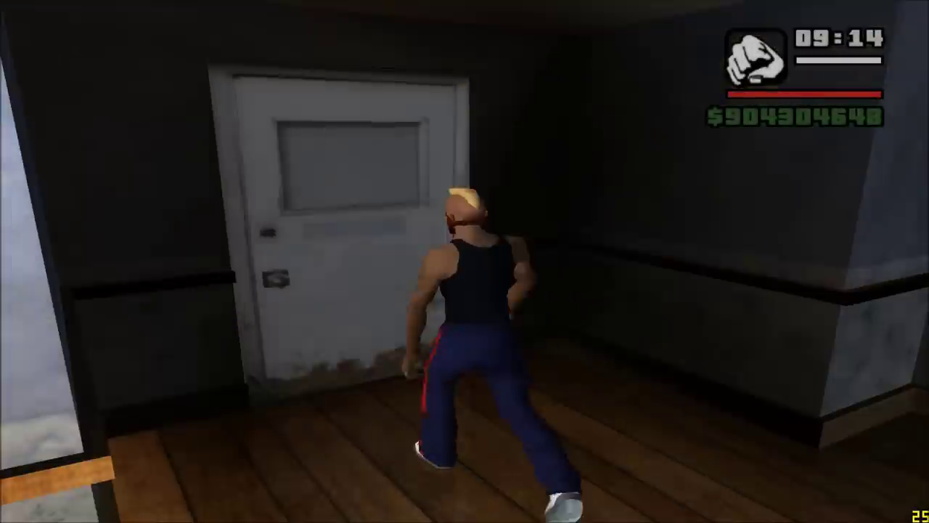
{"action": "key", "text": "w"}
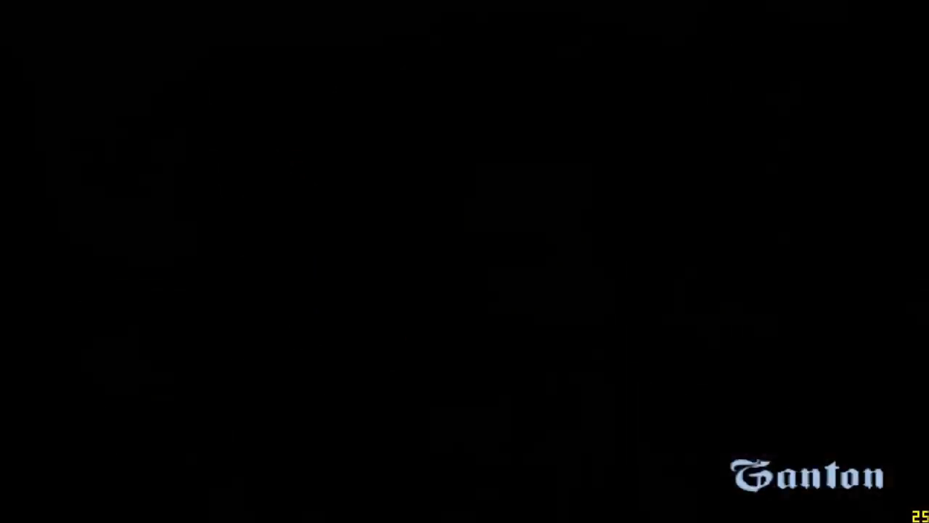
{"action": "key", "text": "w"}
{"action": "key", "text": "a"}
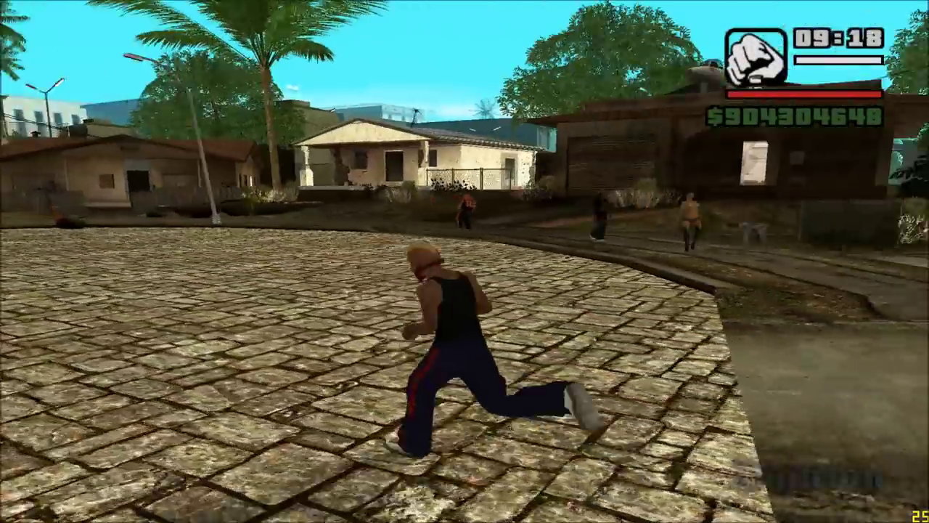
{"action": "key", "text": "w"}
{"action": "key", "text": "a"}
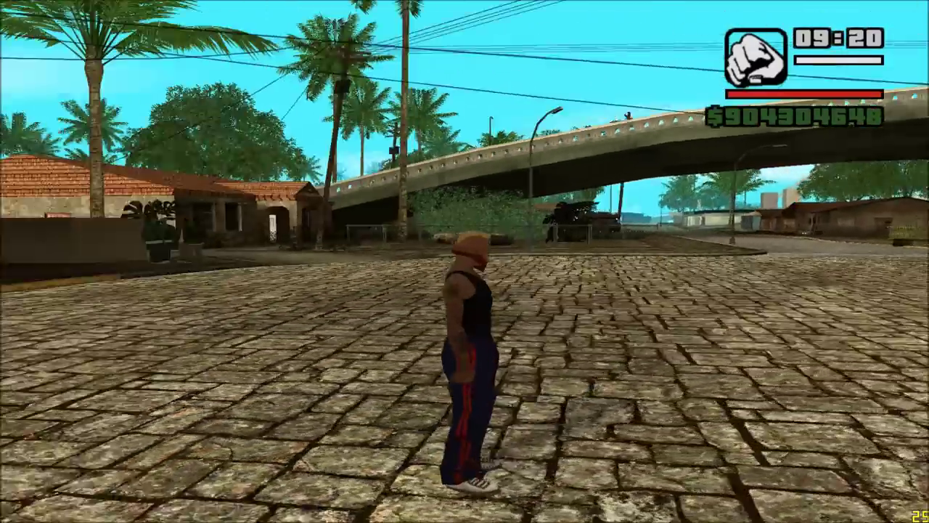
Step: Open the mod configuration and turn logging on
{"action": "key", "text": "Escape"}
{"action": "key", "text": "Up"}
{"action": "key", "text": "Up"}
{"action": "key", "text": "Return"}
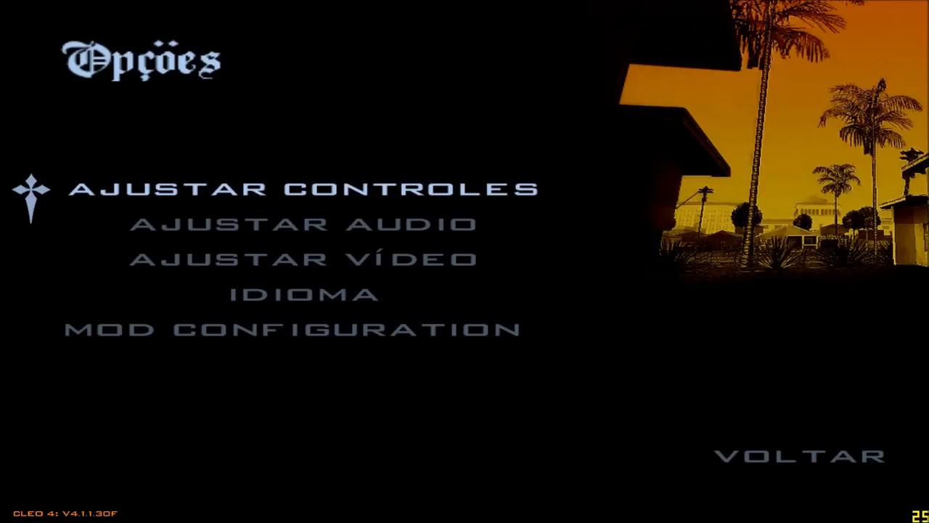
{"action": "key", "text": "Up"}
{"action": "key", "text": "Up"}
{"action": "key", "text": "Return"}
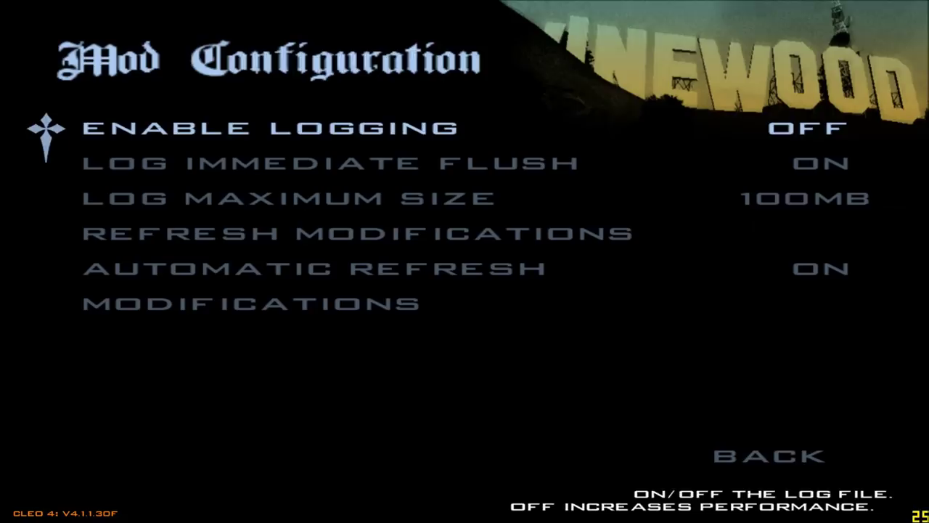
{"action": "key", "text": "Return"}
Step: Look through the immediate flush and maximum size log options and return to the game
{"action": "key", "text": "Down"}
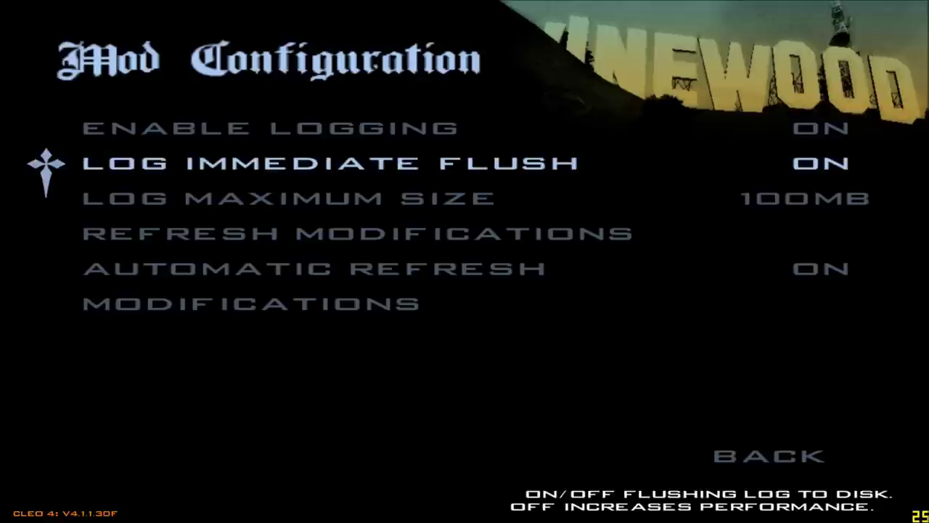
{"action": "key", "text": "Down"}
{"action": "key", "text": "Up"}
{"action": "key", "text": "Down"}
{"action": "key", "text": "Down"}
{"action": "key", "text": "Escape"}
{"action": "key", "text": "Escape"}
{"action": "key", "text": "Escape"}
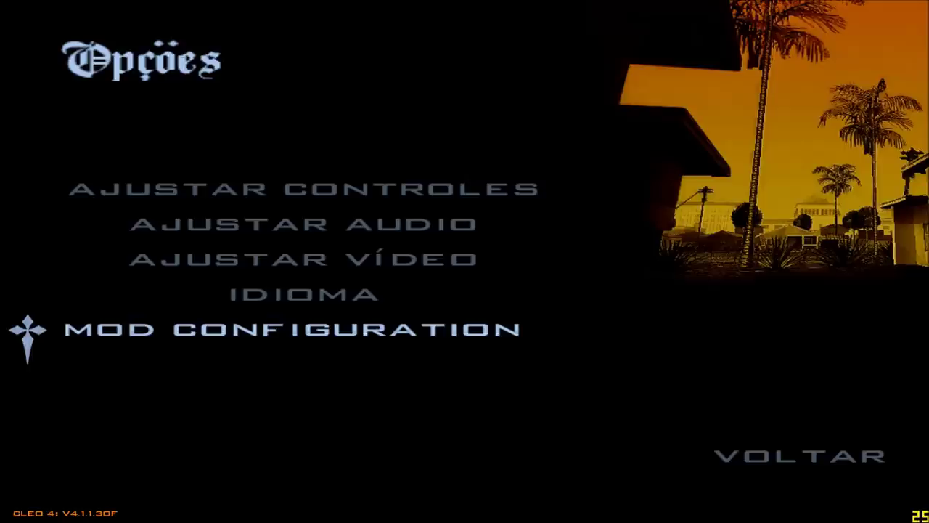
{"action": "key", "text": "w"}
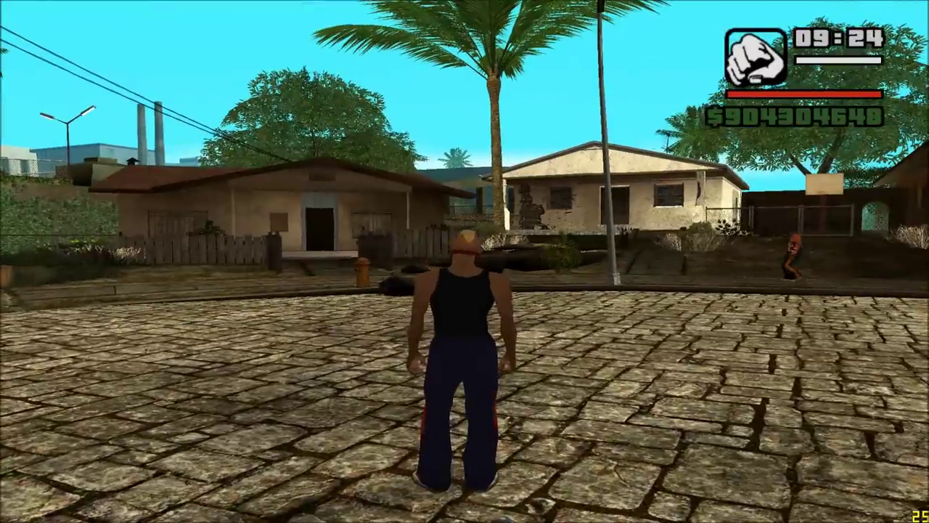
Step: Reopen the mod configuration and examine the manual and automatic modification refresh options
{"action": "key", "text": "Escape"}
{"action": "key", "text": "Up"}
{"action": "key", "text": "Up"}
{"action": "key", "text": "Return"}
{"action": "key", "text": "Down"}
{"action": "key", "text": "Down"}
{"action": "key", "text": "Down"}
{"action": "key", "text": "Down"}
{"action": "key", "text": "Return"}
{"action": "key", "text": "Down"}
{"action": "key", "text": "Down"}
{"action": "key", "text": "Down"}
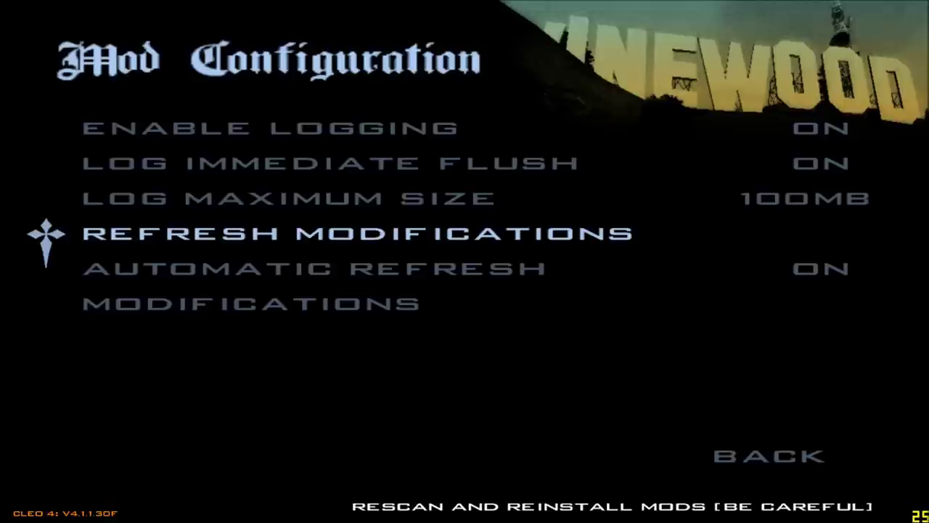
{"action": "key", "text": "Down"}
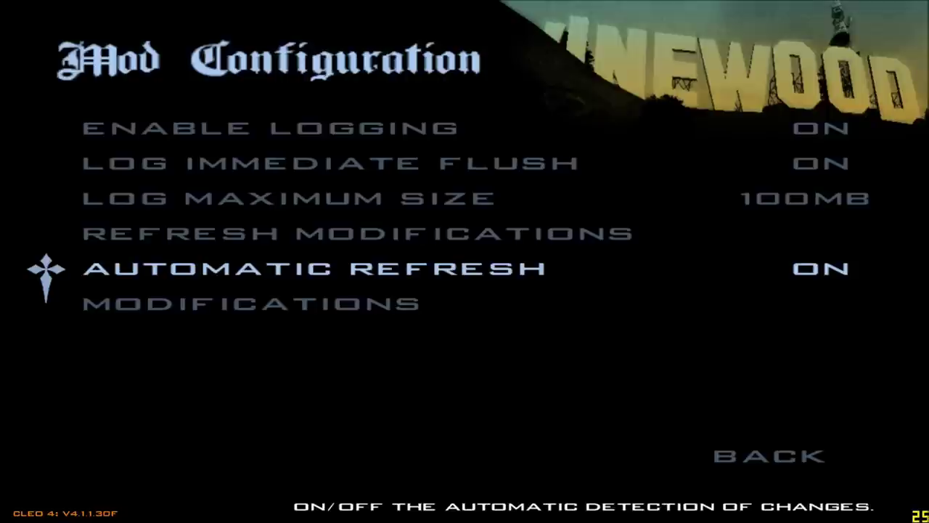
{"action": "key", "text": "Up"}
Step: Open the ARQUIVOS ARVORES modification's settings from the list of modifications and turn it off
{"action": "key", "text": "Down"}
{"action": "key", "text": "Down"}
{"action": "key", "text": "Return"}
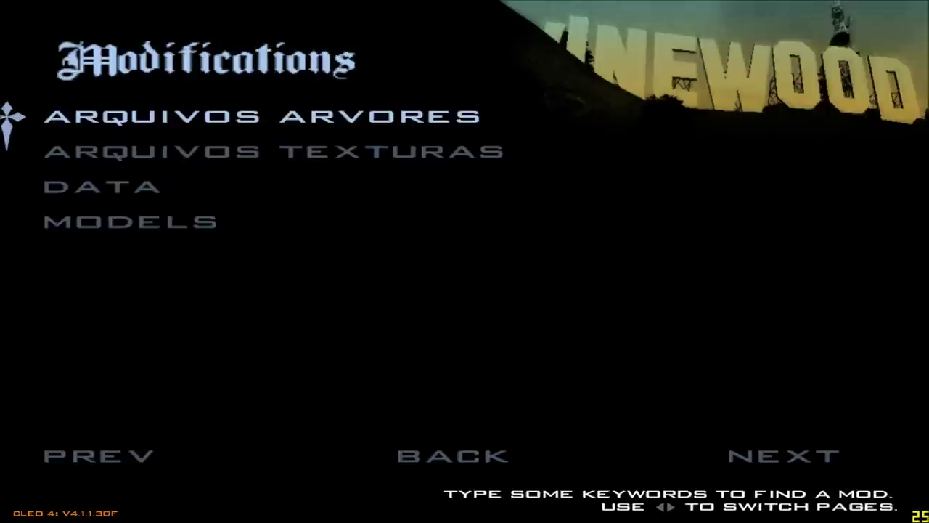
{"action": "key", "text": "Return"}
{"action": "key", "text": "Return"}
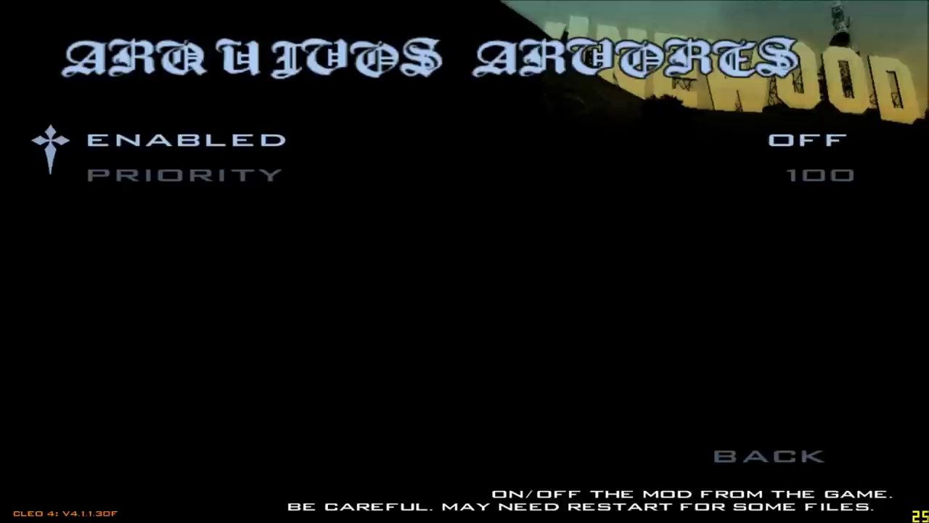
Step: Return to the game and walk ahead to view the neighbourhood with the tree modification turned off
{"action": "key", "text": "Escape"}
{"action": "key", "text": "Escape"}
{"action": "key", "text": "Escape"}
{"action": "key", "text": "Down"}
{"action": "key", "text": "Down"}
{"action": "key", "text": "Return"}
{"action": "key", "text": "w"}
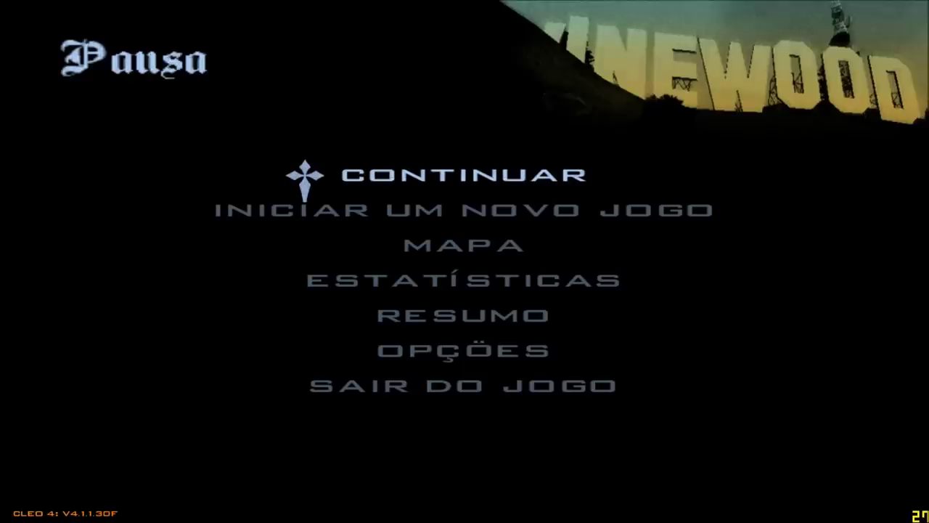
Step: Reopen the ARQUIVOS ARVORES modification's settings, turn it back on and resume the game
{"action": "key", "text": "Up"}
{"action": "key", "text": "Up"}
{"action": "key", "text": "Return"}
{"action": "key", "text": "Up"}
{"action": "key", "text": "Up"}
{"action": "key", "text": "Return"}
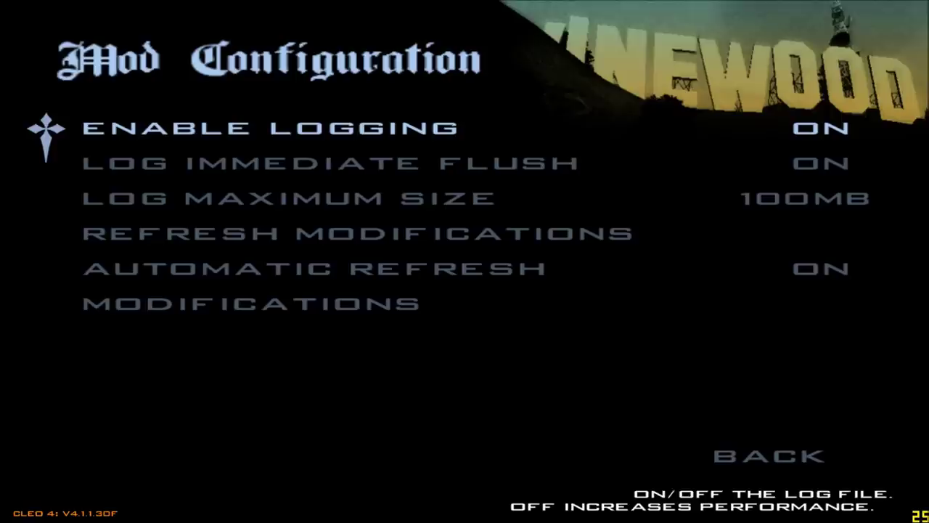
{"action": "key", "text": "Up"}
{"action": "key", "text": "Return"}
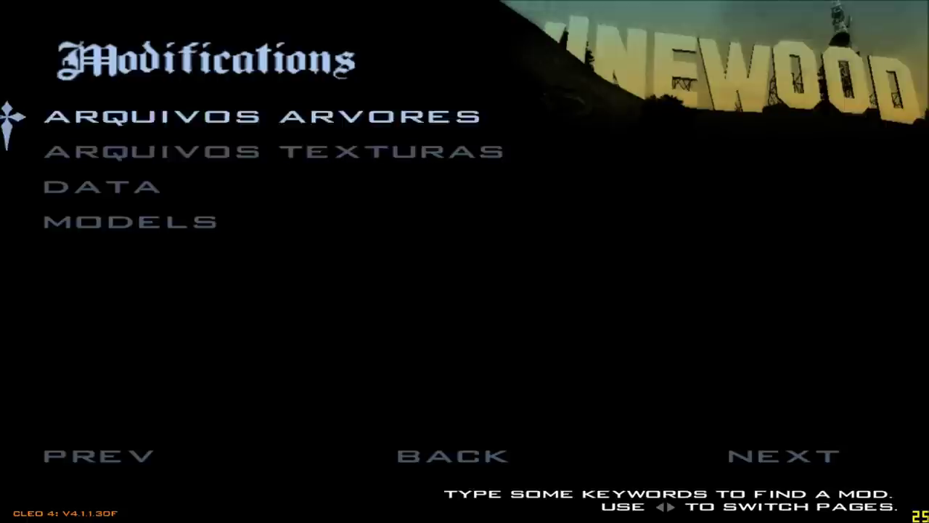
{"action": "key", "text": "Return"}
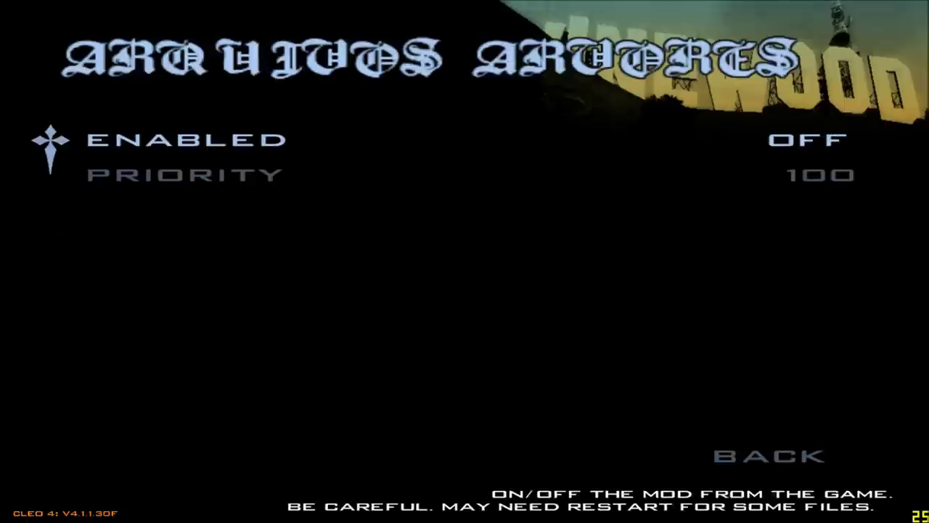
{"action": "key", "text": "Escape"}
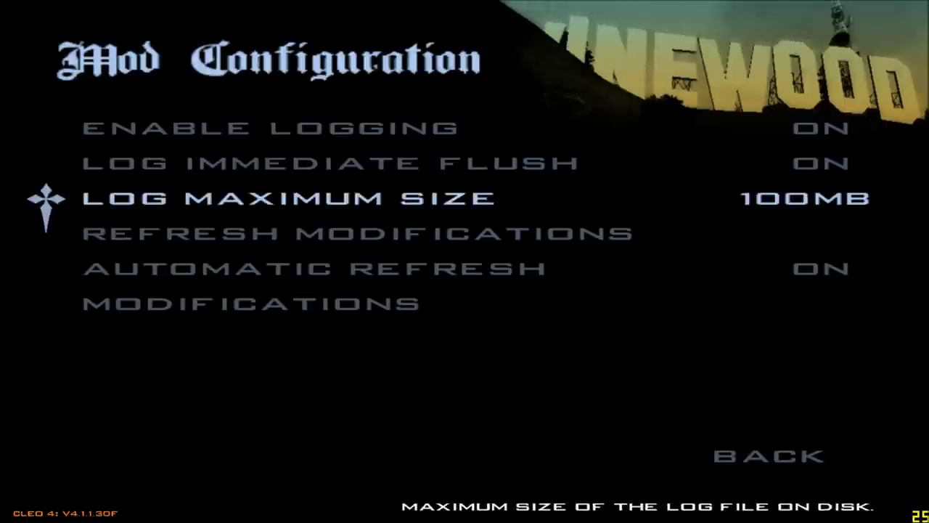
{"action": "key", "text": "Escape"}
{"action": "key", "text": "Escape"}
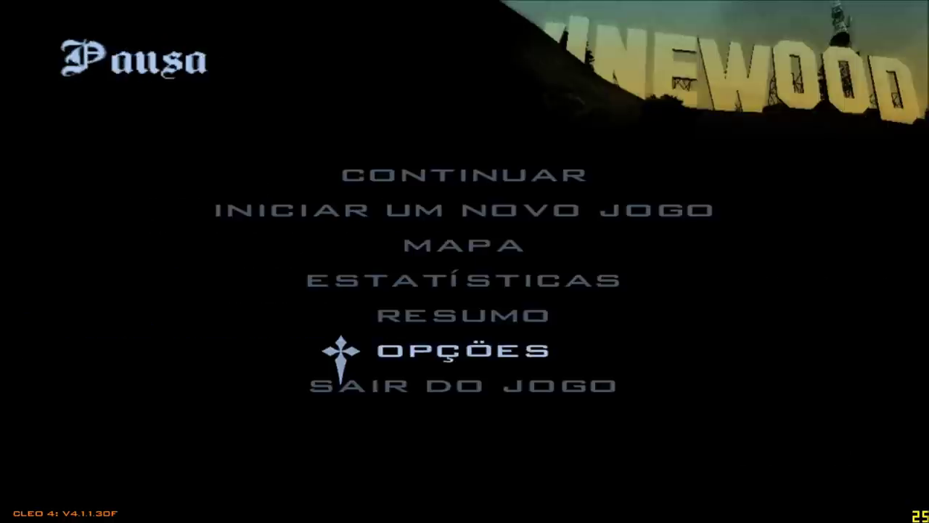
{"action": "key", "text": "Escape"}
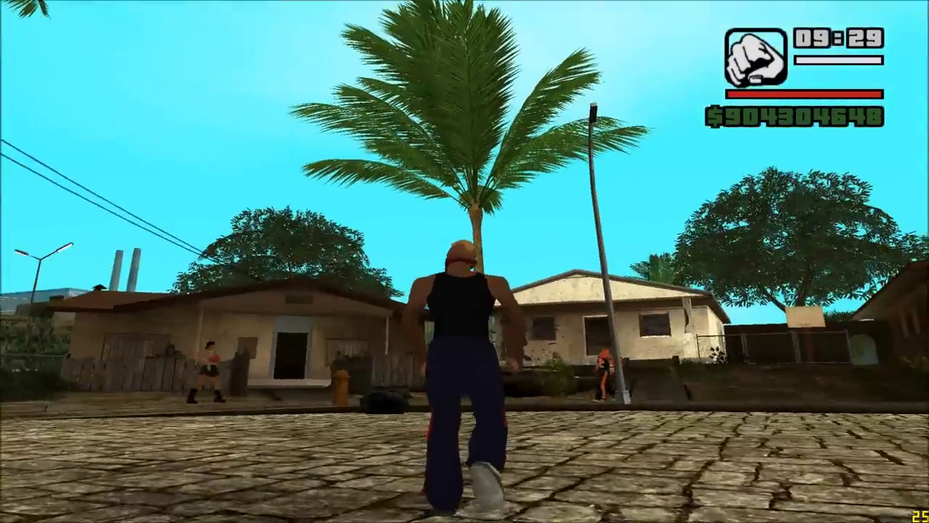
Step: Walk through the yard beside the house to examine the modded trees, grass, flowers and climbing plants
{"action": "key", "text": "a"}
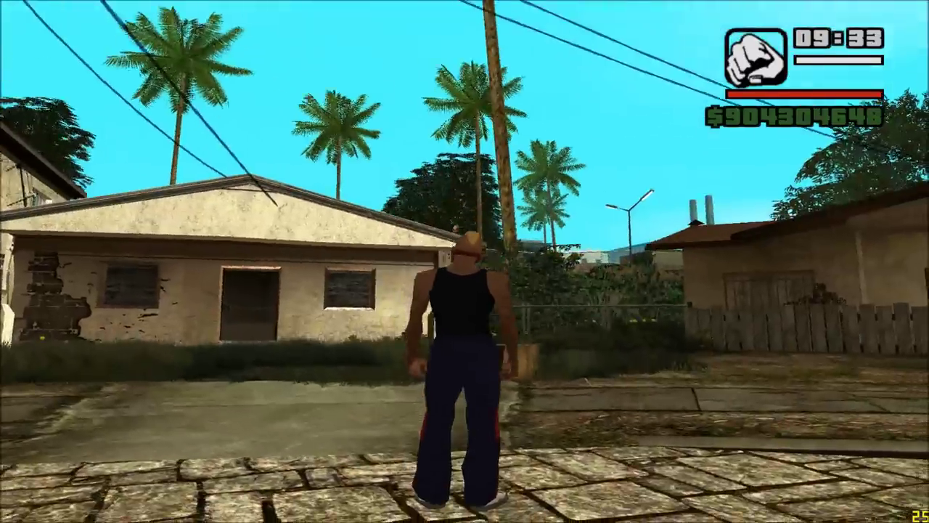
{"action": "key", "text": "w"}
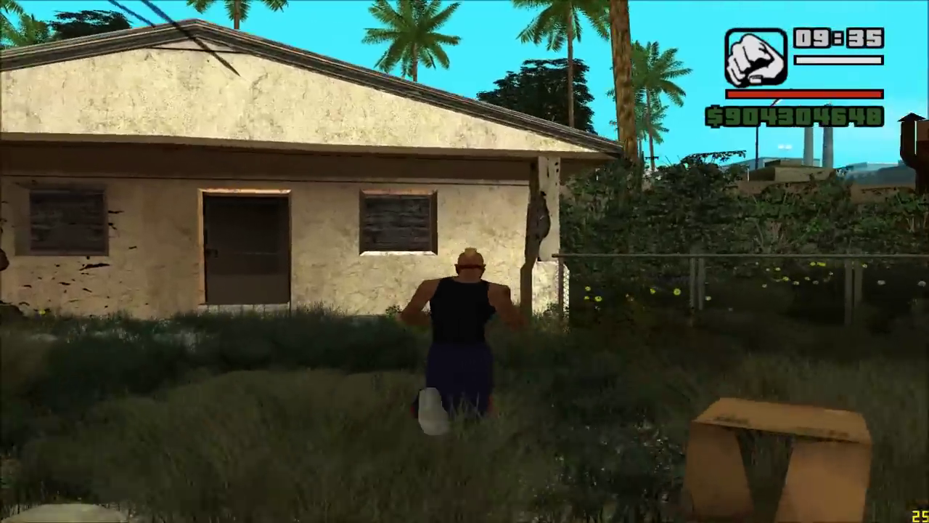
{"action": "key", "text": "w"}
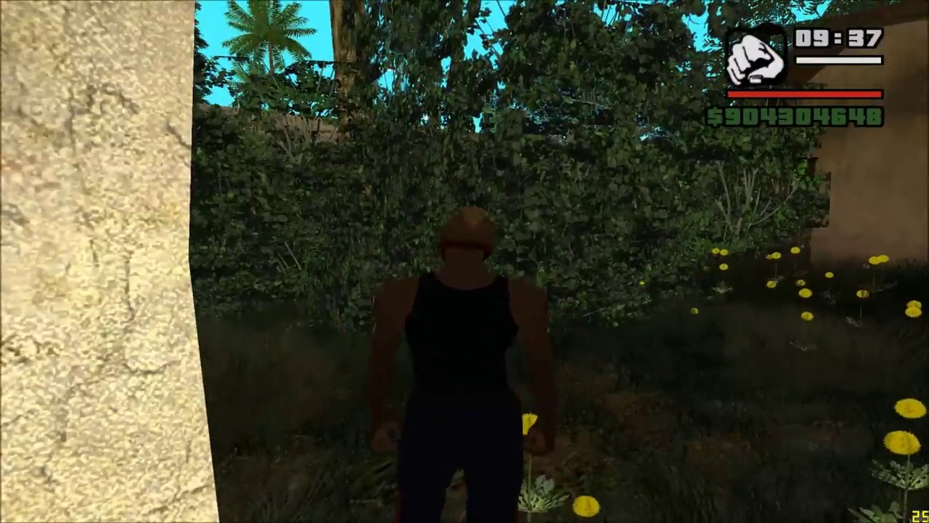
{"action": "key", "text": "s"}
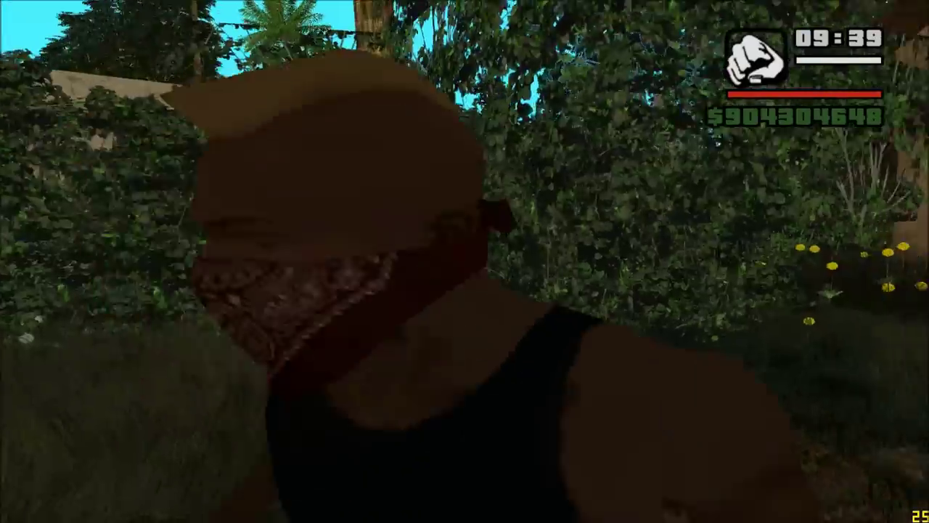
{"action": "key", "text": "s"}
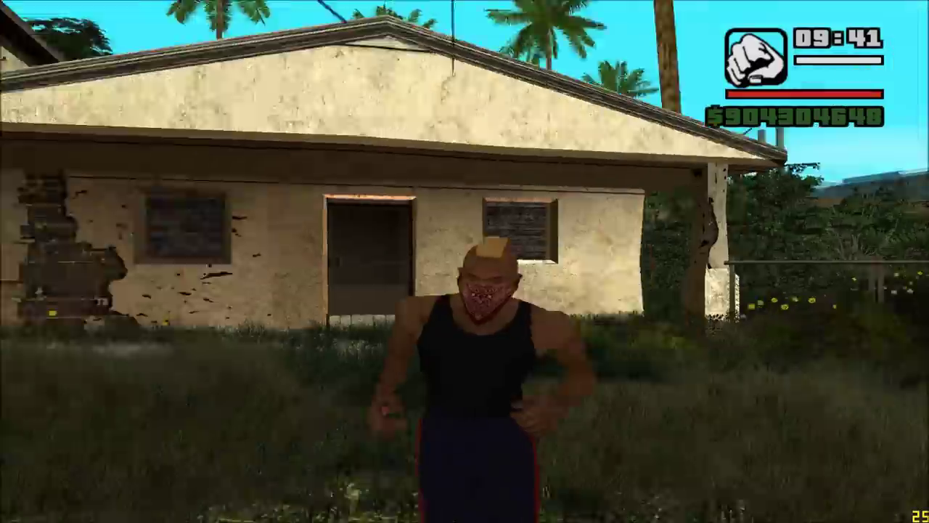
{"action": "key", "text": "s"}
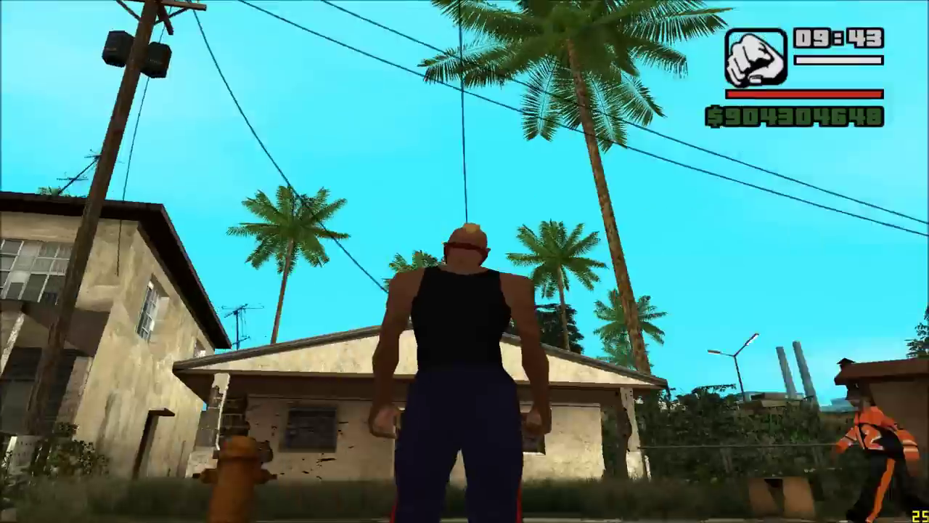
Step: Open the ARQUIVOS ARVORES modification's settings from the mod configuration and turn it off again
{"action": "key", "text": "Escape"}
{"action": "key", "text": "Up"}
{"action": "key", "text": "Up"}
{"action": "key", "text": "Return"}
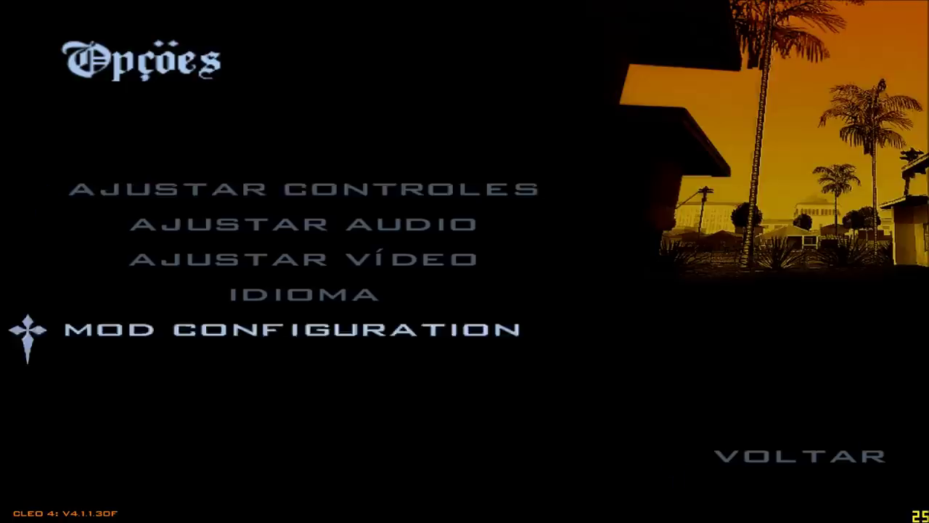
{"action": "key", "text": "Return"}
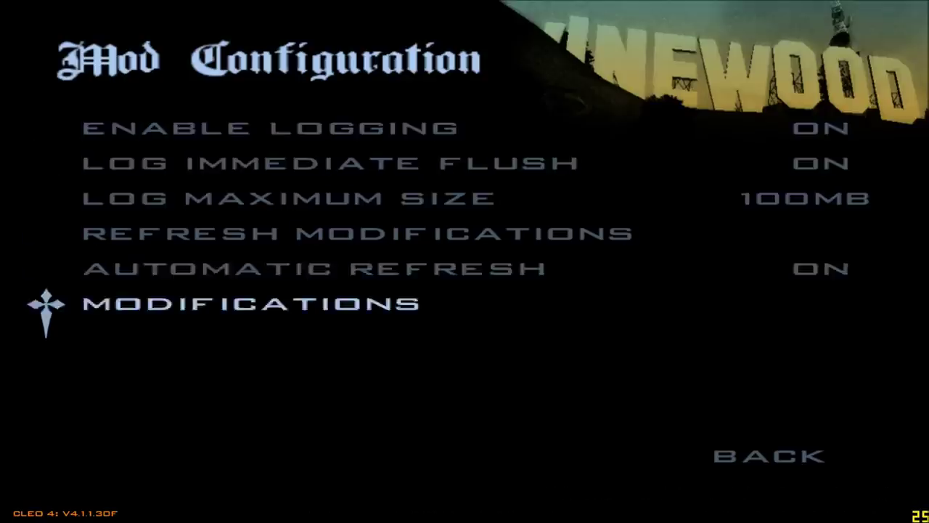
{"action": "key", "text": "Return"}
{"action": "key", "text": "Return"}
{"action": "key", "text": "Escape"}
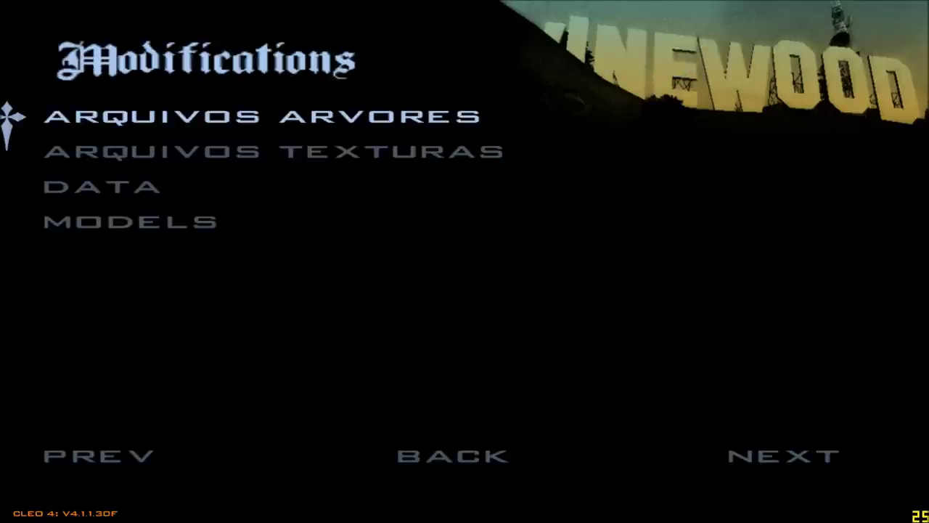
{"action": "key", "text": "Return"}
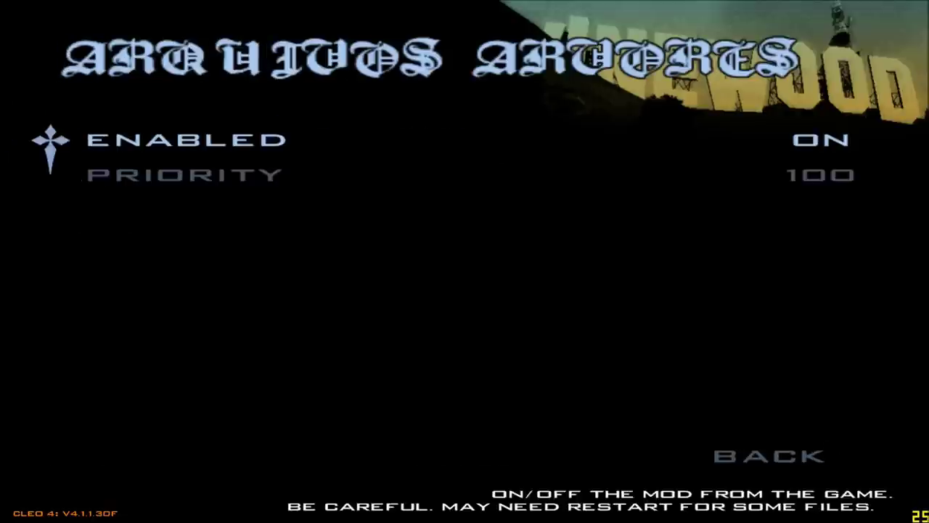
{"action": "key", "text": "Escape"}
{"action": "key", "text": "Escape"}
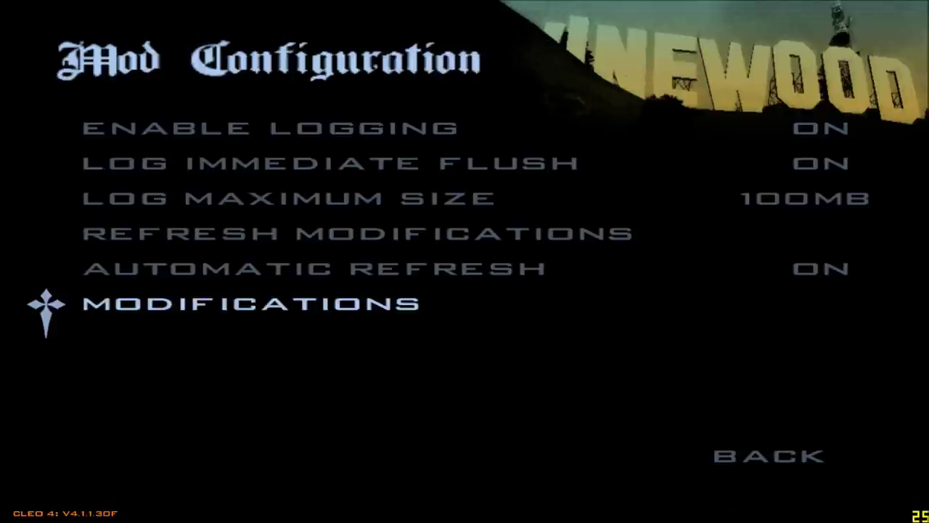
Step: Turn off the ARQUIVOS TEXTURAS modification as well and return to the game to view the original street
{"action": "key", "text": "Return"}
{"action": "key", "text": "Down"}
{"action": "key", "text": "Return"}
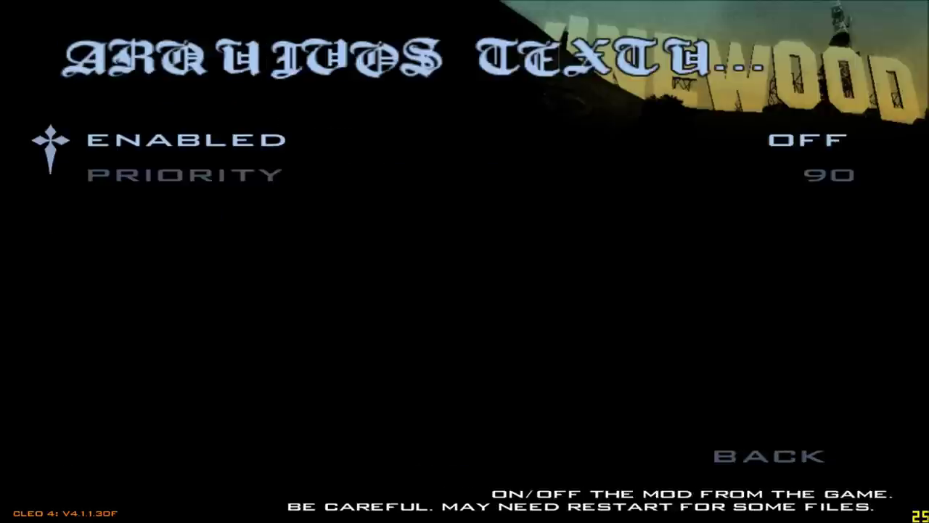
{"action": "key", "text": "Escape"}
{"action": "key", "text": "Escape"}
{"action": "key", "text": "Escape"}
{"action": "key", "text": "Down"}
{"action": "key", "text": "Down"}
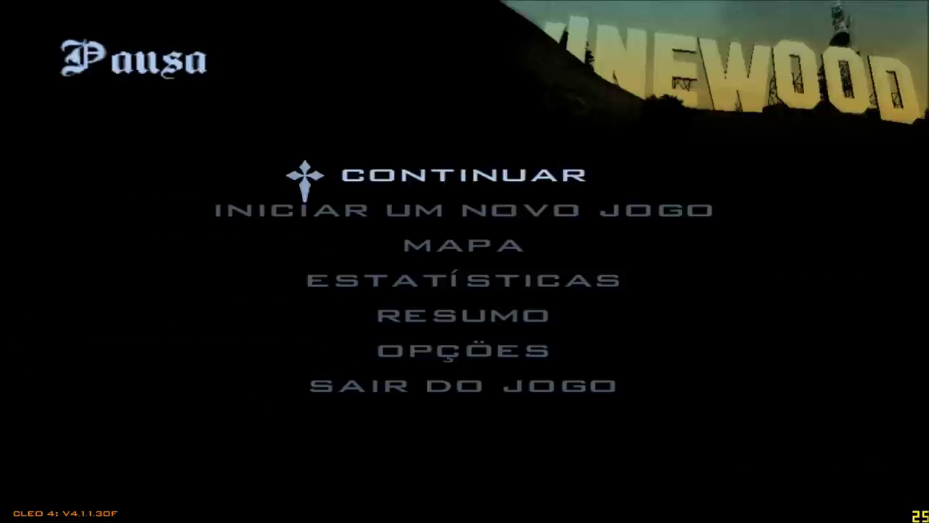
{"action": "key", "text": "Return"}
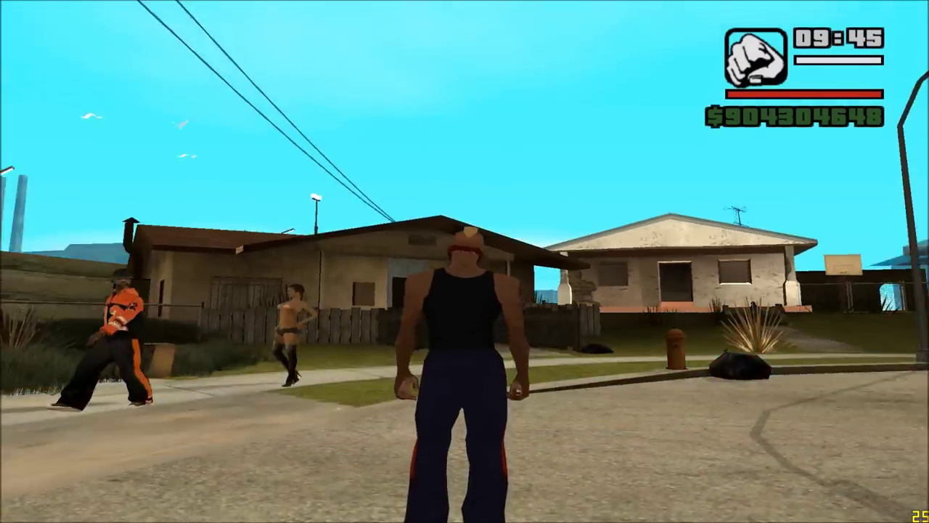
{"action": "key", "text": "w"}
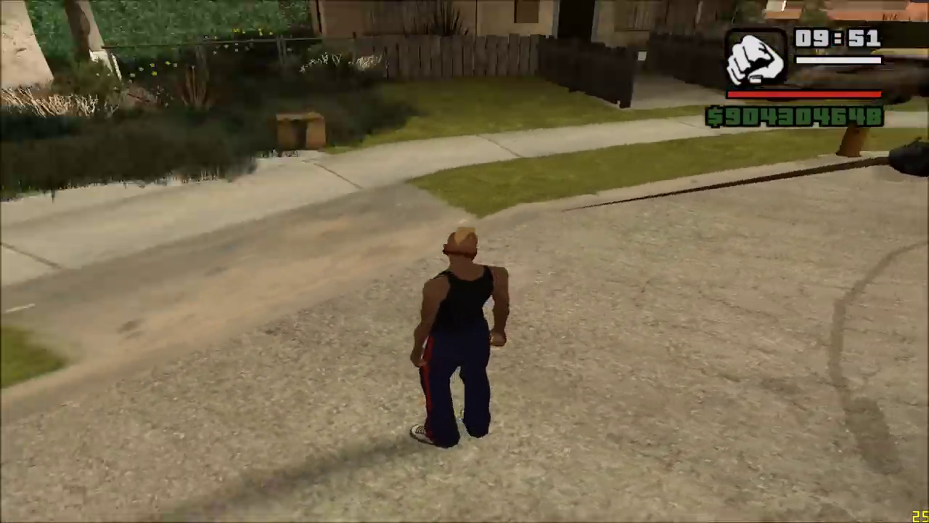
Step: Reopen the list of modifications and turn both ARQUIVOS ARVORES and ARQUIVOS TEXTURAS back on
{"action": "key", "text": "Escape"}
{"action": "key", "text": "Up"}
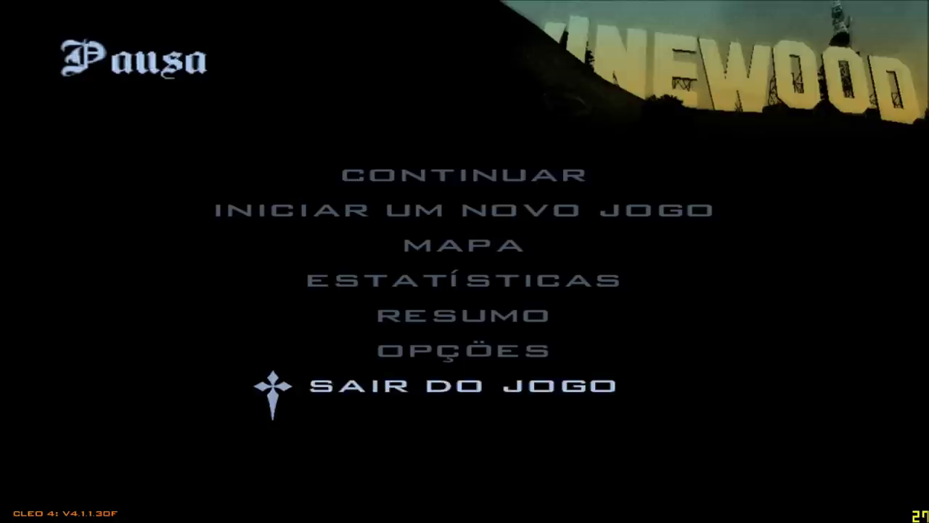
{"action": "key", "text": "Up"}
{"action": "key", "text": "Return"}
{"action": "key", "text": "Return"}
{"action": "key", "text": "Down"}
{"action": "key", "text": "Down"}
{"action": "key", "text": "Down"}
{"action": "key", "text": "Down"}
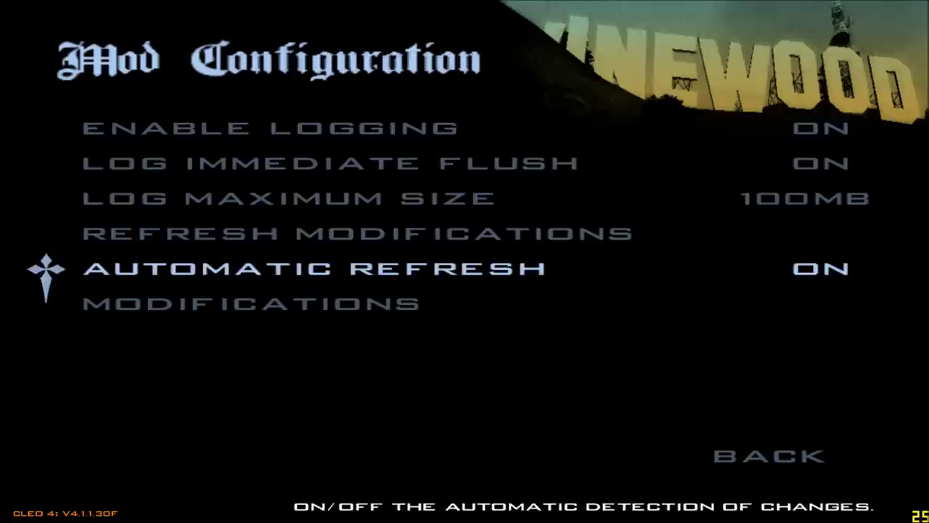
{"action": "key", "text": "Down"}
{"action": "key", "text": "Return"}
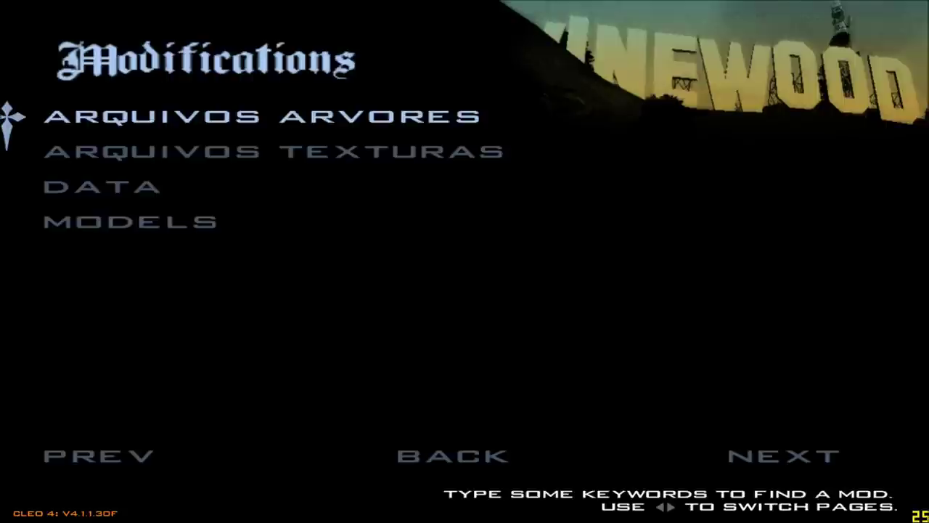
{"action": "key", "text": "Return"}
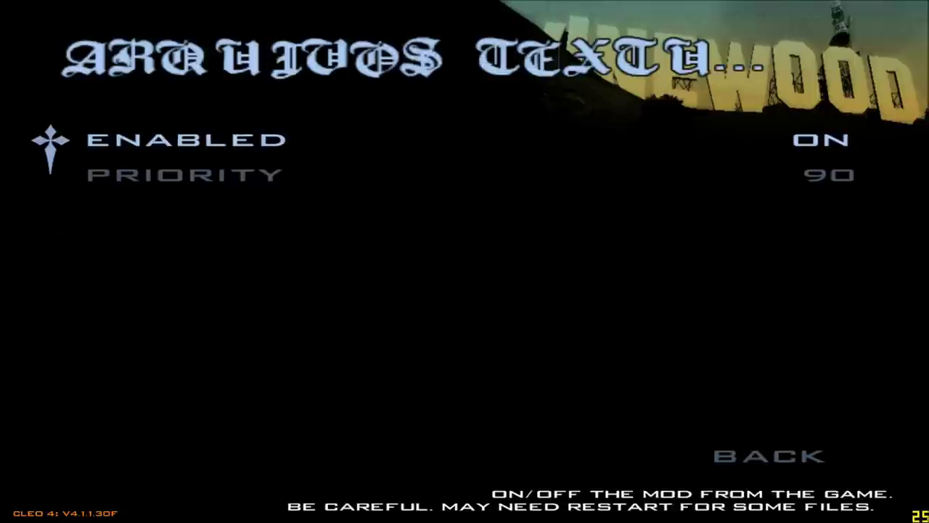
Step: Return to the game and run along the street to view the restored modded trees and road textures
{"action": "key", "text": "Escape"}
{"action": "key", "text": "Escape"}
{"action": "key", "text": "Down"}
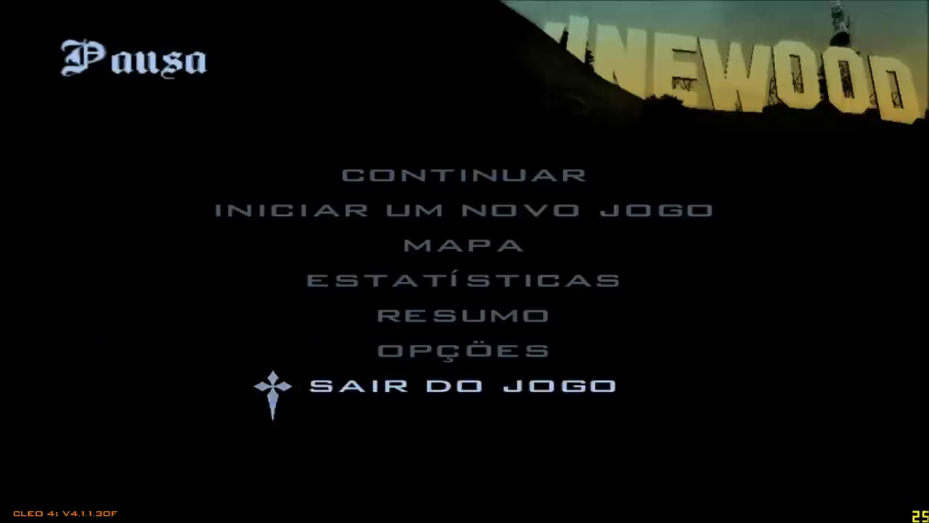
{"action": "key", "text": "Escape"}
{"action": "key", "text": "w"}
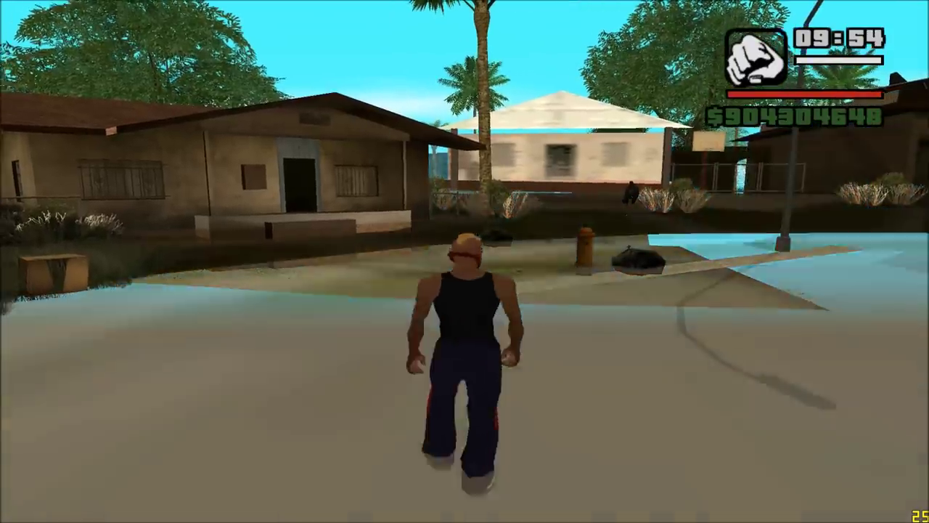
{"action": "key", "text": "w"}
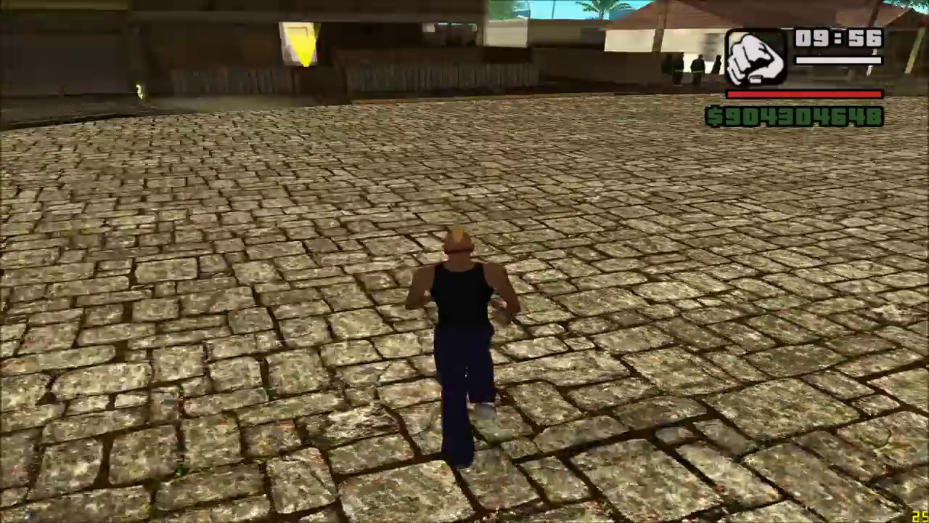
Step: Reload the saved game and walk out onto the street in Ganton to check the textures
{"action": "key", "text": "Escape"}
{"action": "key", "text": "Down"}
{"action": "key", "text": "Return"}
{"action": "key", "text": "Return"}
{"action": "key", "text": "Down"}
{"action": "key", "text": "Return"}
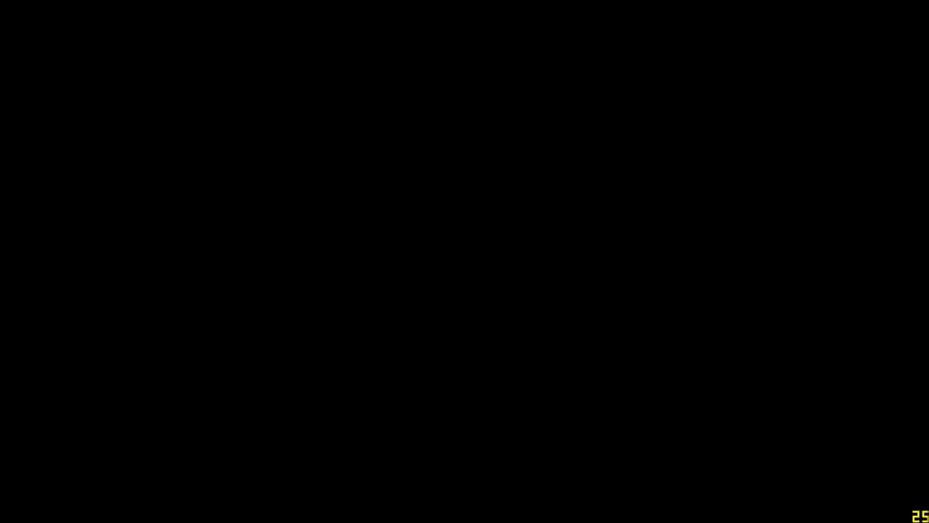
{"action": "key", "text": "w"}
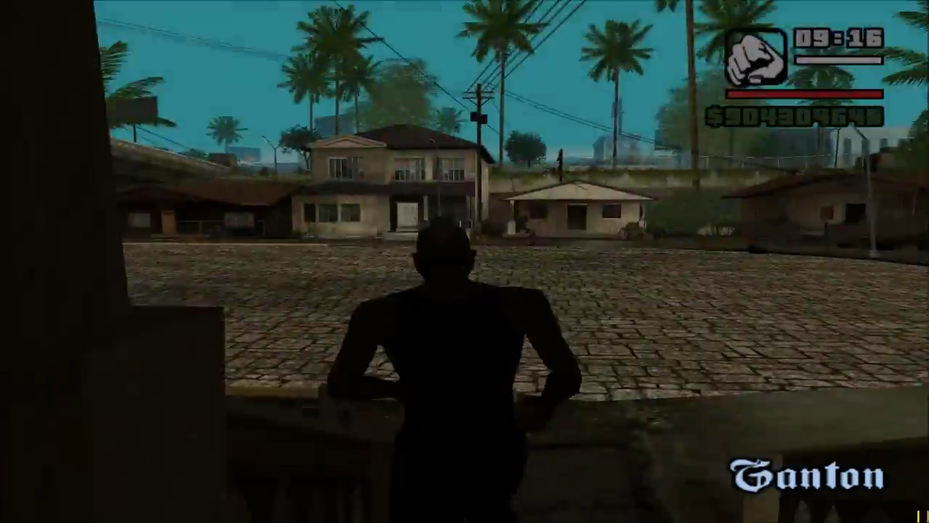
{"action": "key", "text": "w"}
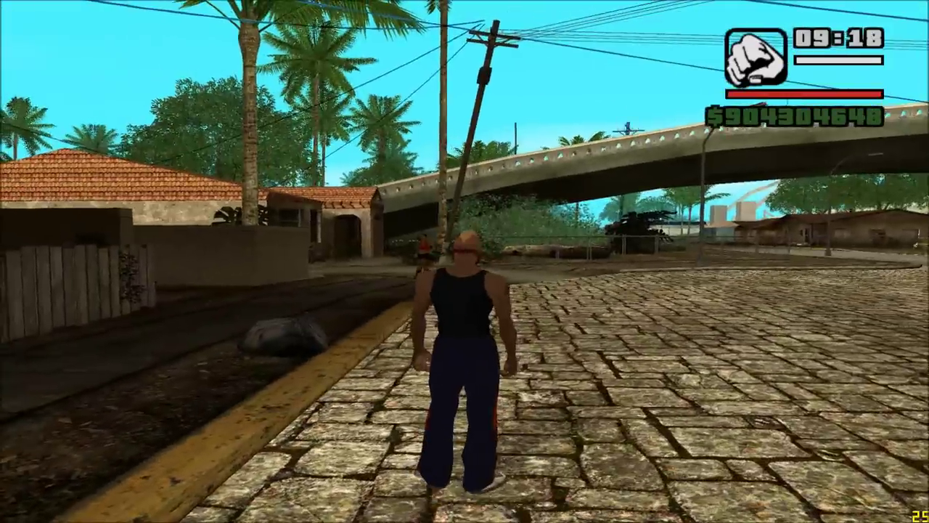
Step: Pause the game and open the mod configuration, moving down to the automatic refresh option
{"action": "key", "text": "Escape"}
{"action": "key", "text": "Up"}
{"action": "key", "text": "Up"}
{"action": "key", "text": "Return"}
{"action": "key", "text": "Up"}
{"action": "key", "text": "Return"}
{"action": "key", "text": "Down"}
{"action": "key", "text": "Down"}
{"action": "key", "text": "Down"}
{"action": "key", "text": "Down"}
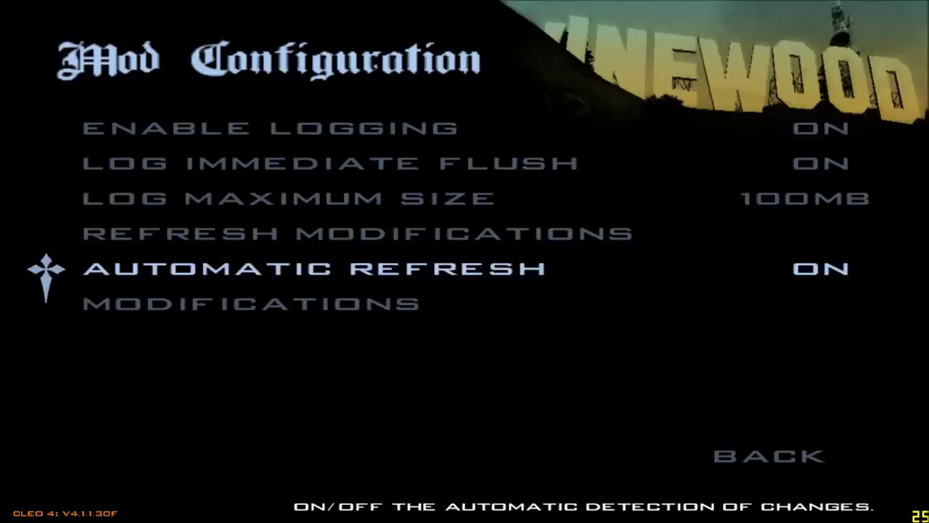
Step: Open the ARQUIVOS TEXTURAS mod's settings in the list of modifications, inspect its priority, and return to the game
{"action": "key", "text": "Down"}
{"action": "key", "text": "Return"}
{"action": "key", "text": "Down"}
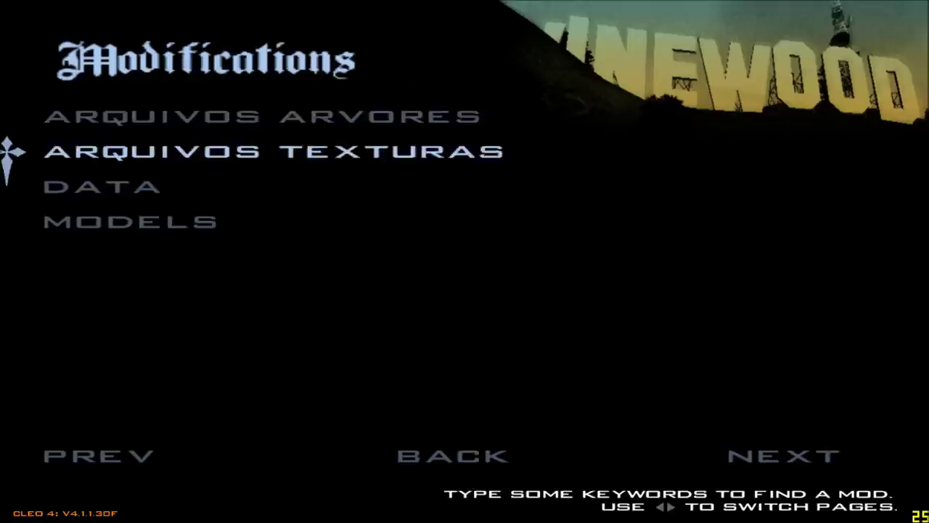
{"action": "key", "text": "Return"}
{"action": "key", "text": "Down"}
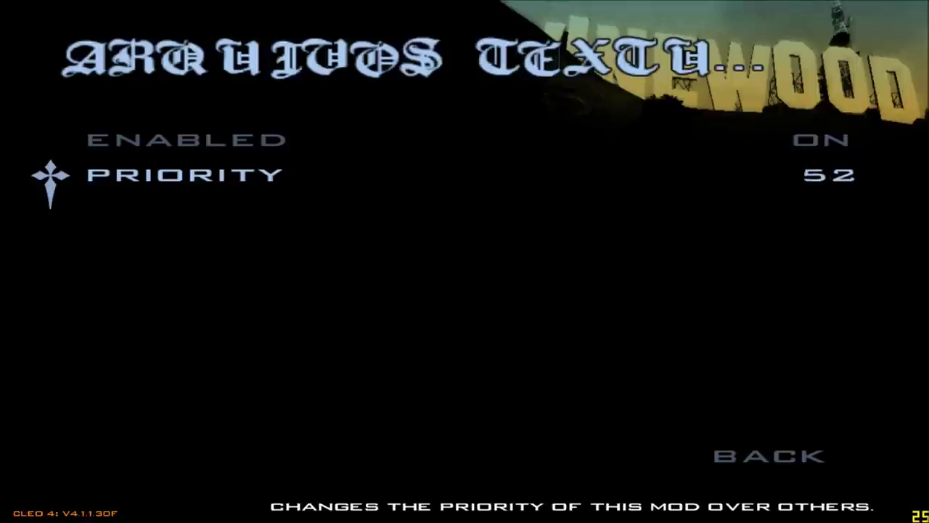
{"action": "key", "text": "Escape"}
{"action": "key", "text": "Escape"}
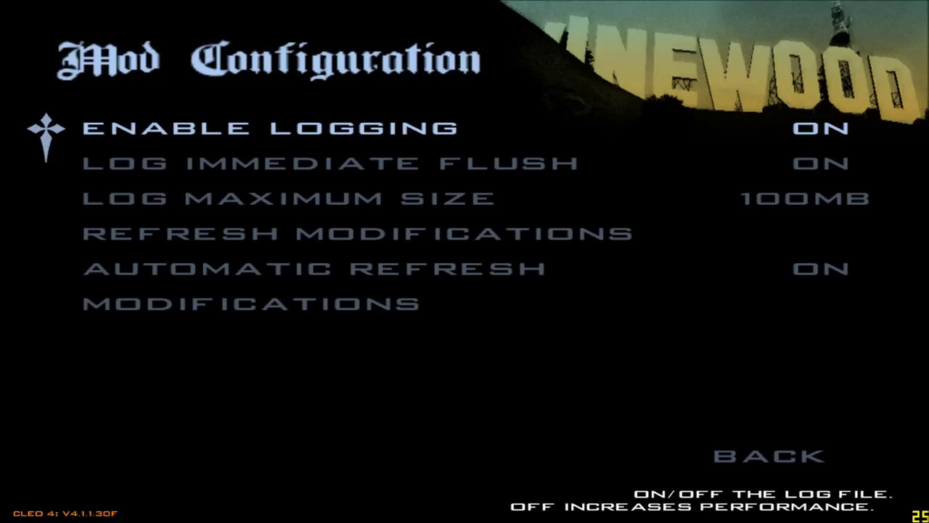
{"action": "key", "text": "Escape"}
{"action": "key", "text": "Escape"}
{"action": "key", "text": "Escape"}
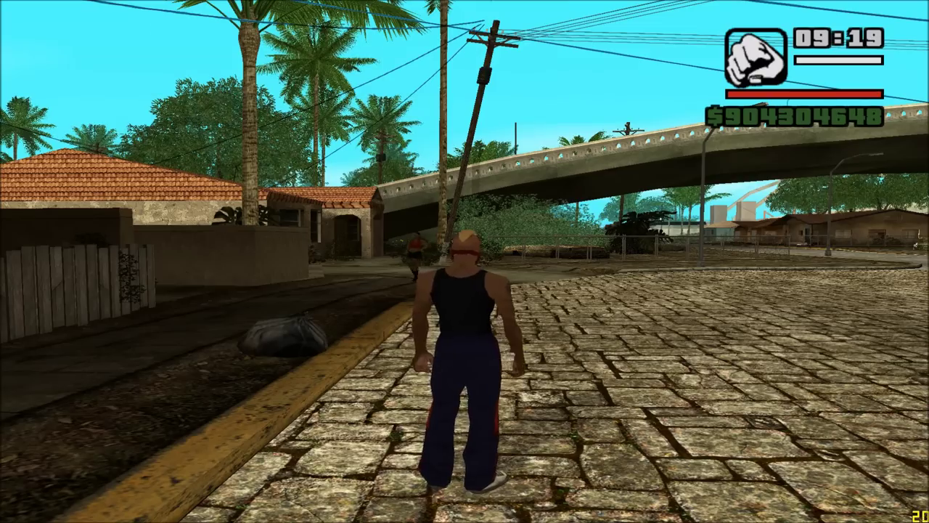
Step: Pause the game, reopen the list of modifications in the mod configuration and turn ARQUIVOS TEXTURAS off
{"action": "key", "text": "Escape"}
{"action": "key", "text": "Up"}
{"action": "key", "text": "Up"}
{"action": "key", "text": "Return"}
{"action": "key", "text": "Up"}
{"action": "key", "text": "Up"}
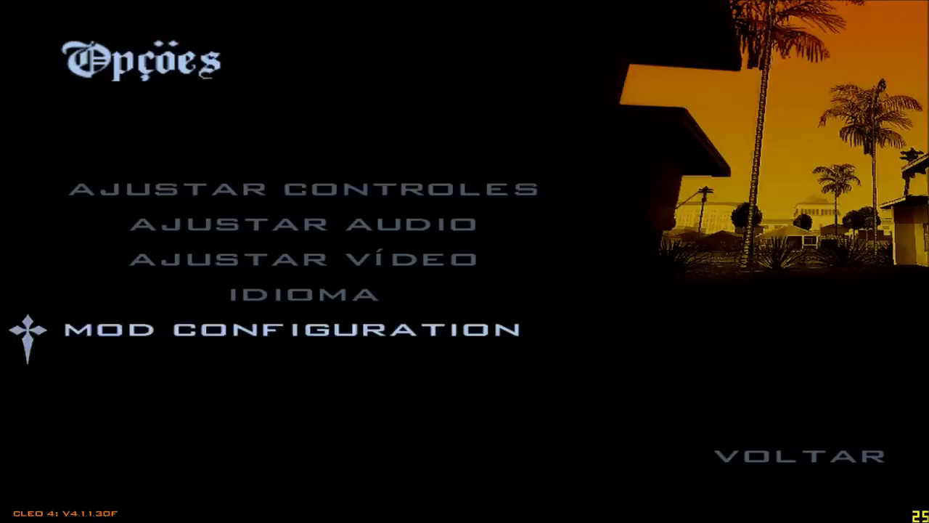
{"action": "key", "text": "Return"}
{"action": "key", "text": "Up"}
{"action": "key", "text": "Up"}
{"action": "key", "text": "Return"}
{"action": "key", "text": "Down"}
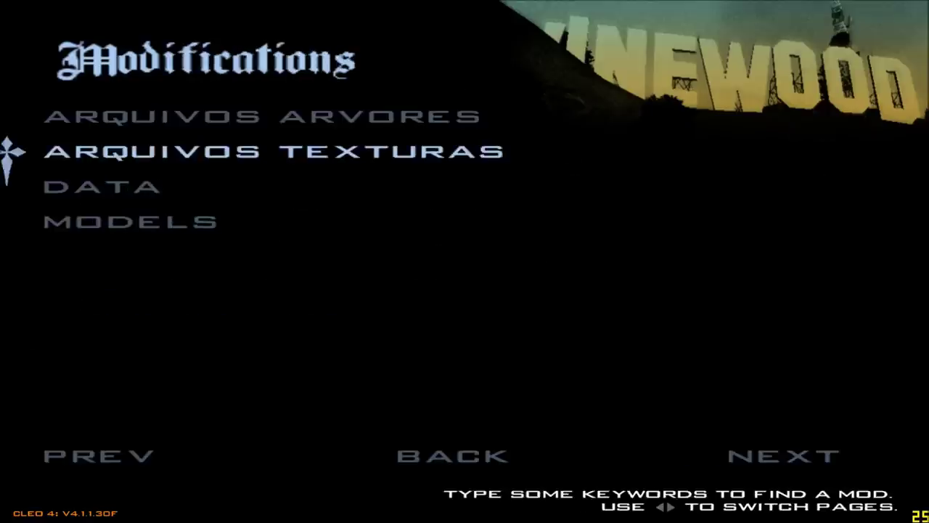
{"action": "key", "text": "Return"}
Step: Leave the mod configuration, resume the game and run forward along the street to check the road textures
{"action": "key", "text": "Escape"}
{"action": "key", "text": "Escape"}
{"action": "key", "text": "Escape"}
{"action": "key", "text": "Down"}
{"action": "key", "text": "Down"}
{"action": "key", "text": "Return"}
{"action": "key", "text": "w"}
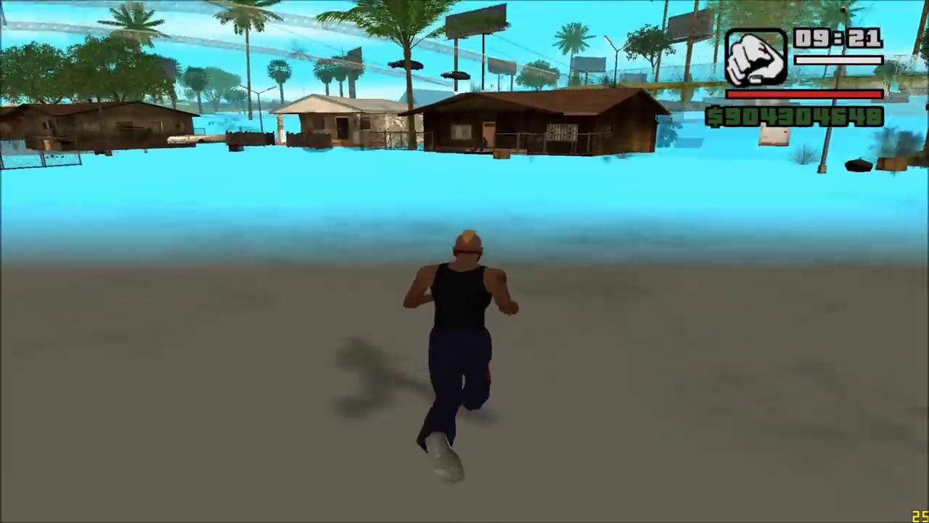
Step: Pause the game, reopen the mod configuration and turn automatic refresh off
{"action": "key", "text": "Escape"}
{"action": "key", "text": "Up"}
{"action": "key", "text": "Up"}
{"action": "key", "text": "Return"}
{"action": "key", "text": "Up"}
{"action": "key", "text": "Up"}
{"action": "key", "text": "Return"}
{"action": "key", "text": "Down"}
{"action": "key", "text": "Down"}
{"action": "key", "text": "Down"}
{"action": "key", "text": "Down"}
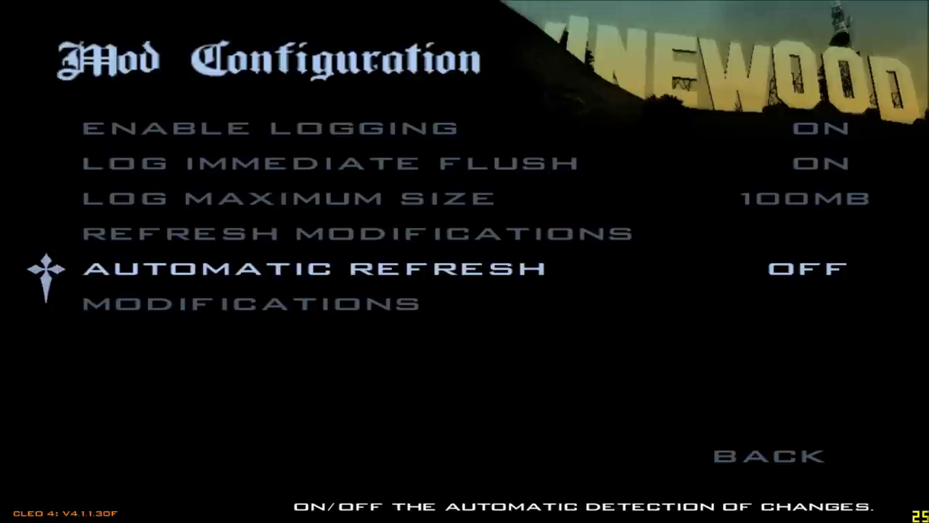
Step: Return from the mod configuration to the game to view the street's ground texture
{"action": "key", "text": "Escape"}
{"action": "key", "text": "Escape"}
{"action": "key", "text": "Return"}
{"action": "key", "text": "Up"}
{"action": "key", "text": "Return"}
{"action": "key", "text": "Down"}
{"action": "key", "text": "Down"}
{"action": "key", "text": "Return"}
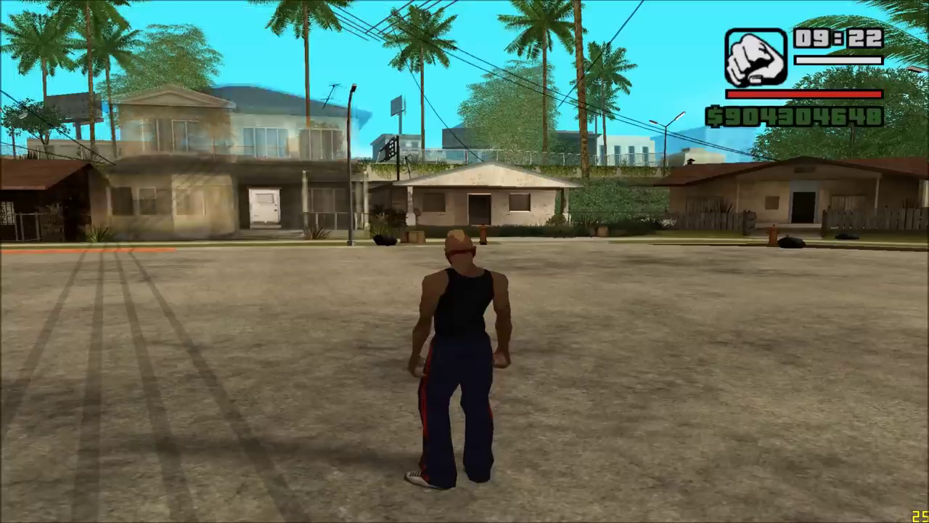
Step: Pause the game again, reopen the mod configuration and turn automatic refresh back on
{"action": "key", "text": "Escape"}
{"action": "key", "text": "Up"}
{"action": "key", "text": "Up"}
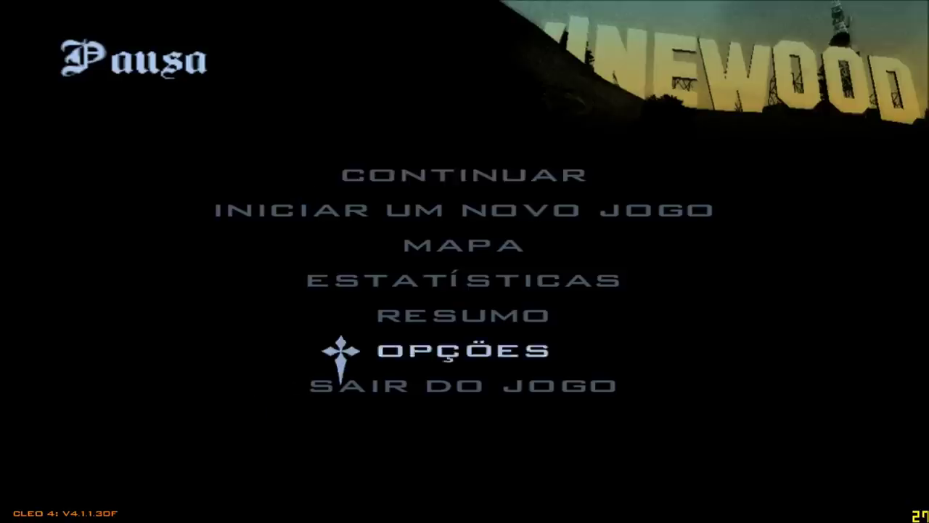
{"action": "key", "text": "Return"}
{"action": "key", "text": "Up"}
{"action": "key", "text": "Up"}
{"action": "key", "text": "Return"}
{"action": "key", "text": "Up"}
{"action": "key", "text": "Up"}
{"action": "key", "text": "Up"}
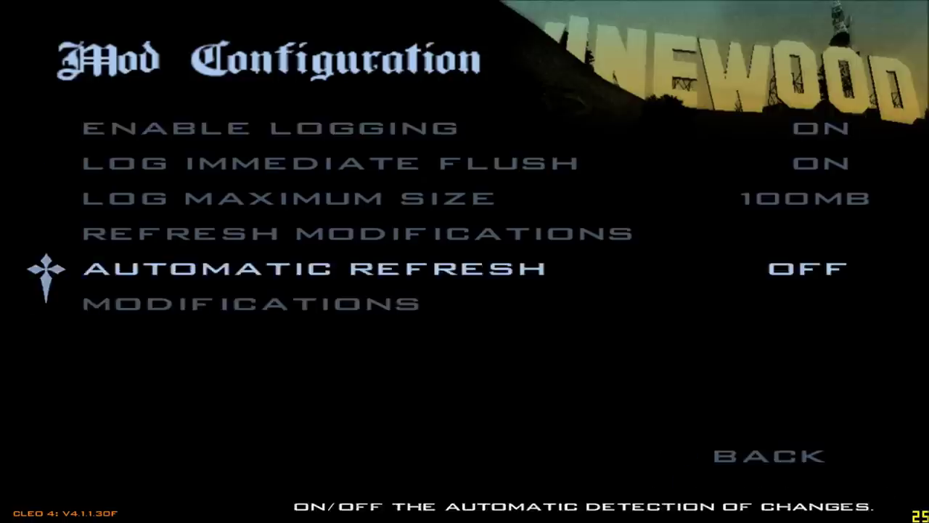
Step: Set ARQUIVOS TEXTURAS to enabled in the list of modifications and return to the game
{"action": "key", "text": "Down"}
{"action": "key", "text": "Return"}
{"action": "key", "text": "Down"}
{"action": "key", "text": "Return"}
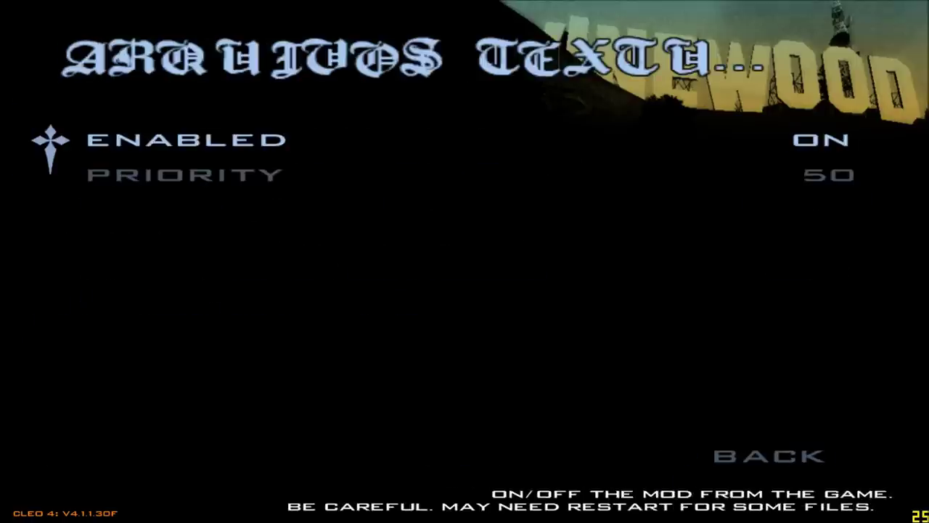
{"action": "key", "text": "Escape"}
{"action": "key", "text": "Escape"}
{"action": "key", "text": "Escape"}
{"action": "key", "text": "Down"}
{"action": "key", "text": "Down"}
{"action": "key", "text": "Return"}
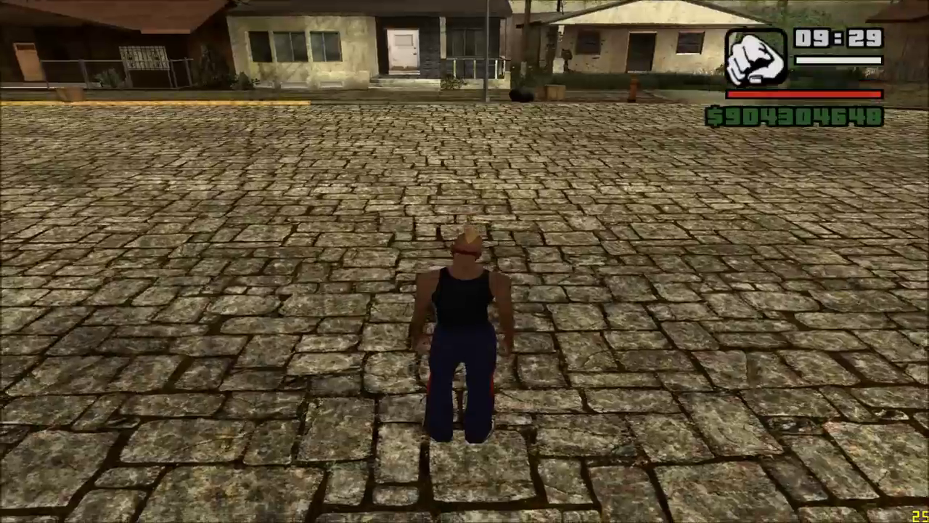
Step: Reopen the ARQUIVOS TEXTURAS settings from the mod configuration and set the mod's priority to 90
{"action": "key", "text": "Escape"}
{"action": "key", "text": "Up"}
{"action": "key", "text": "Up"}
{"action": "key", "text": "Return"}
{"action": "key", "text": "Up"}
{"action": "key", "text": "Up"}
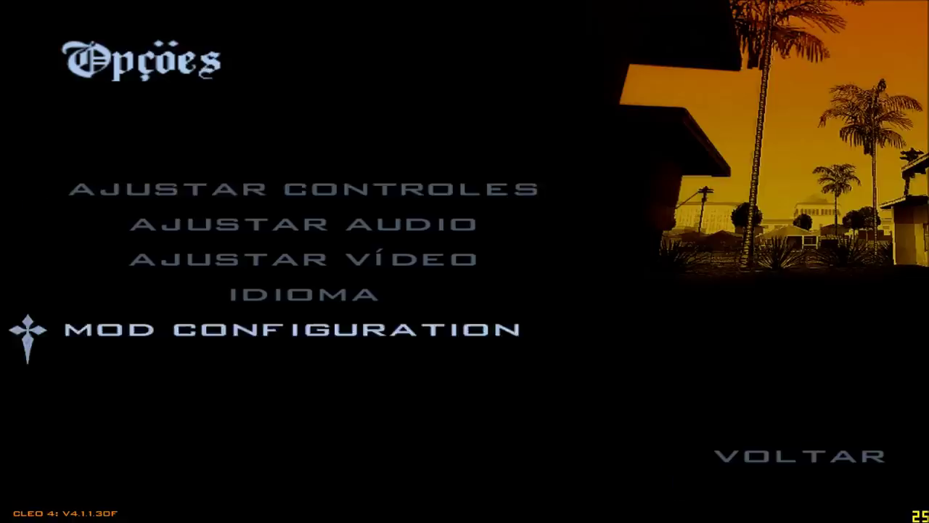
{"action": "key", "text": "Return"}
{"action": "key", "text": "Up"}
{"action": "key", "text": "Up"}
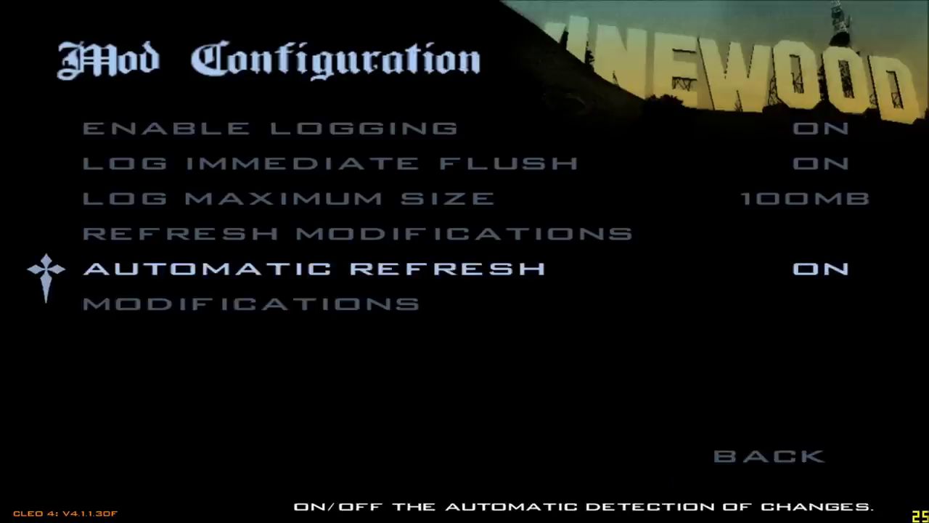
{"action": "key", "text": "Down"}
{"action": "key", "text": "Return"}
{"action": "key", "text": "Down"}
{"action": "key", "text": "Return"}
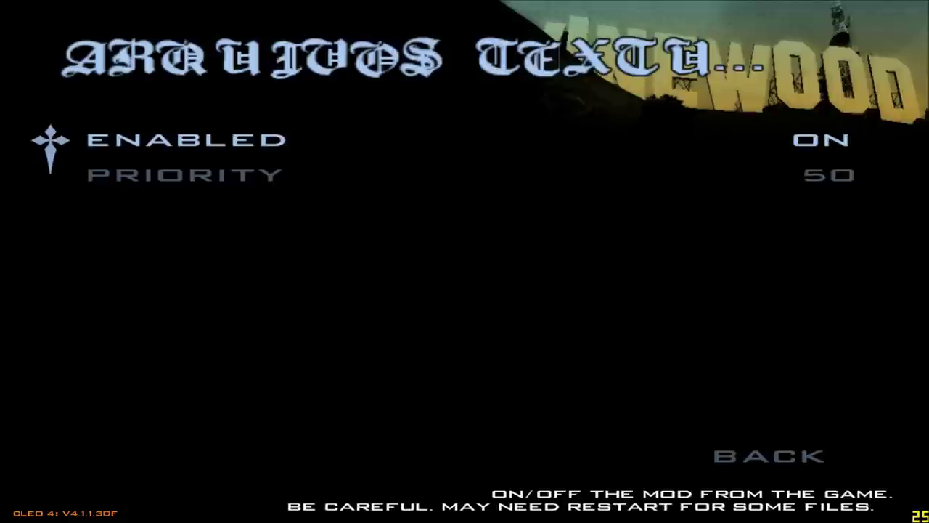
{"action": "key", "text": "Down"}
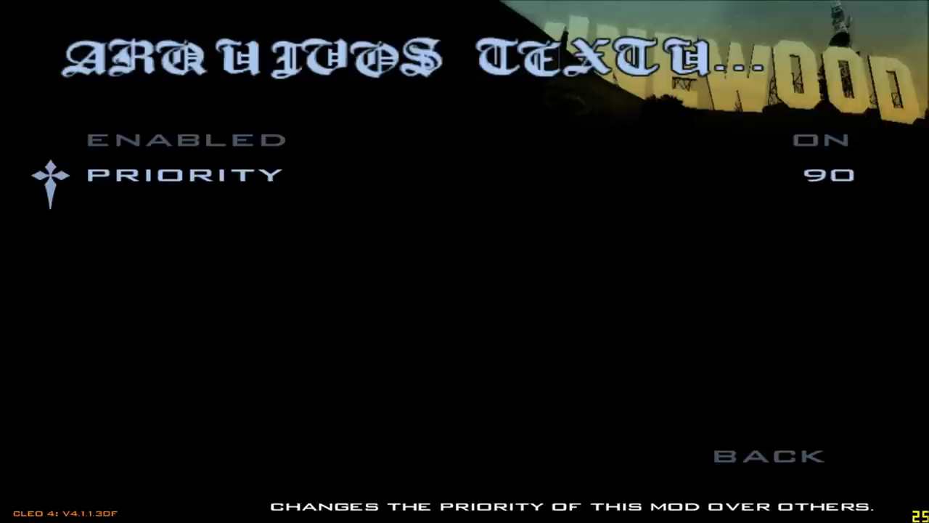
Step: Inspect the ARQUIVOS ARVORES mod's enabled and priority settings, and return to the game
{"action": "key", "text": "Escape"}
{"action": "key", "text": "Down"}
{"action": "key", "text": "Up"}
{"action": "key", "text": "Return"}
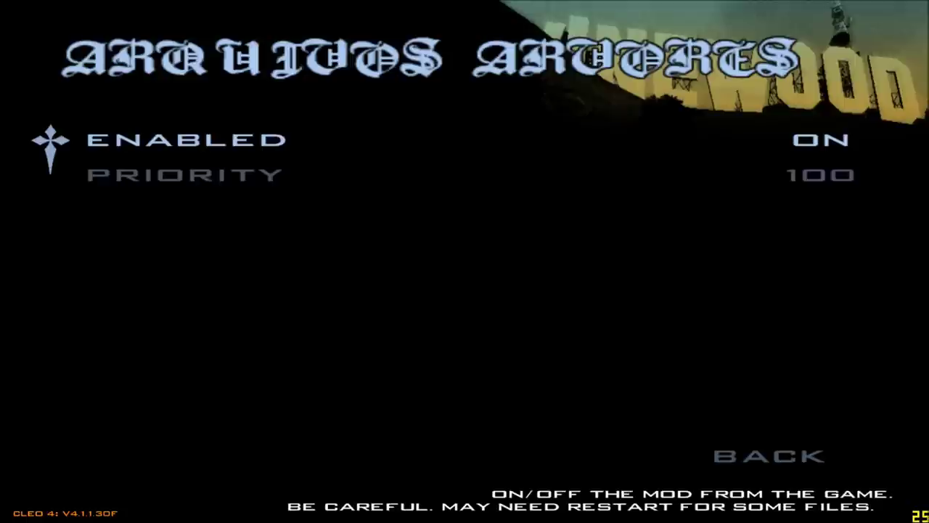
{"action": "key", "text": "Escape"}
{"action": "key", "text": "Escape"}
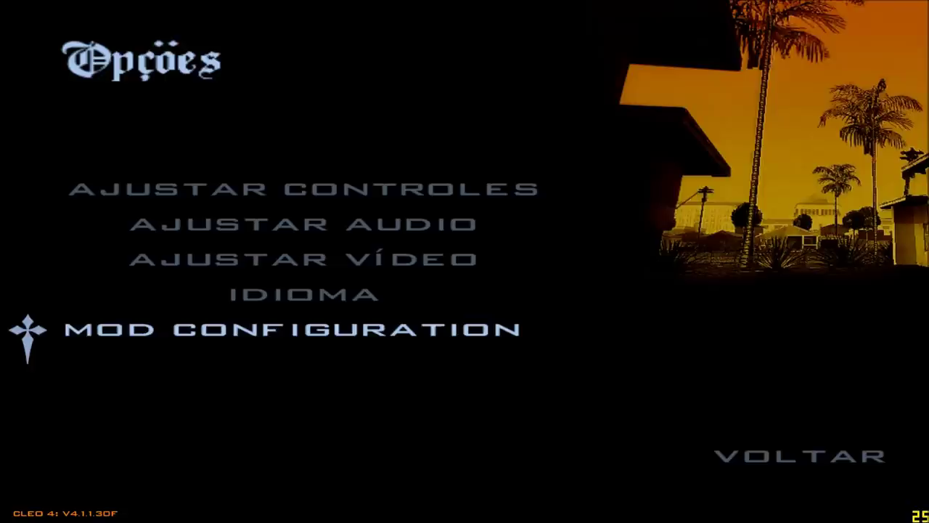
{"action": "key", "text": "Escape"}
{"action": "key", "text": "Down"}
{"action": "key", "text": "Escape"}
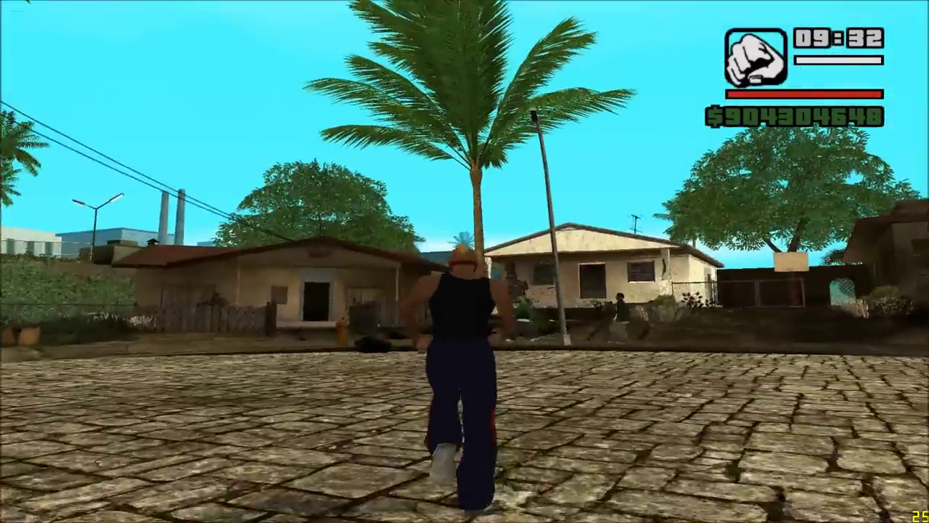
Step: Run around the street in different directions to view the cobblestone road and the palm trees
{"action": "key", "text": "s"}
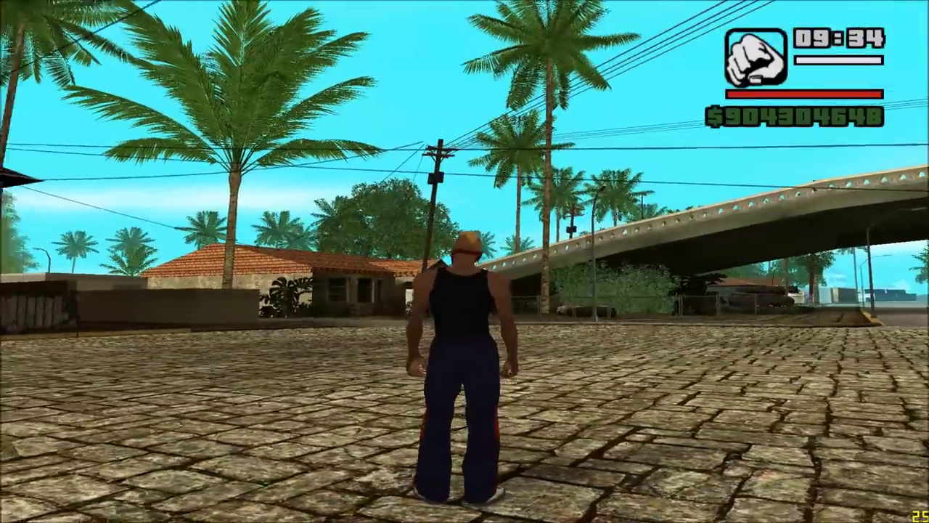
{"action": "key", "text": "w"}
{"action": "key", "text": "w"}
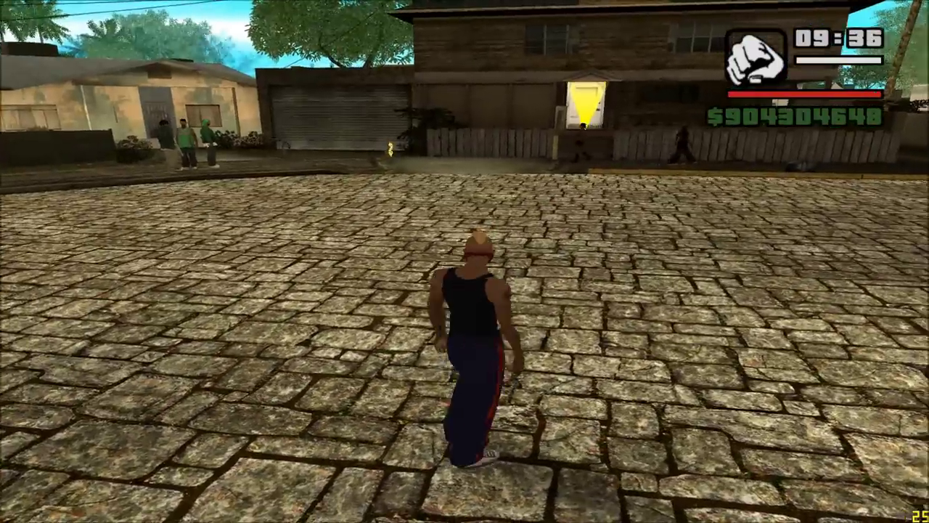
{"action": "key", "text": "s"}
{"action": "key", "text": "d"}
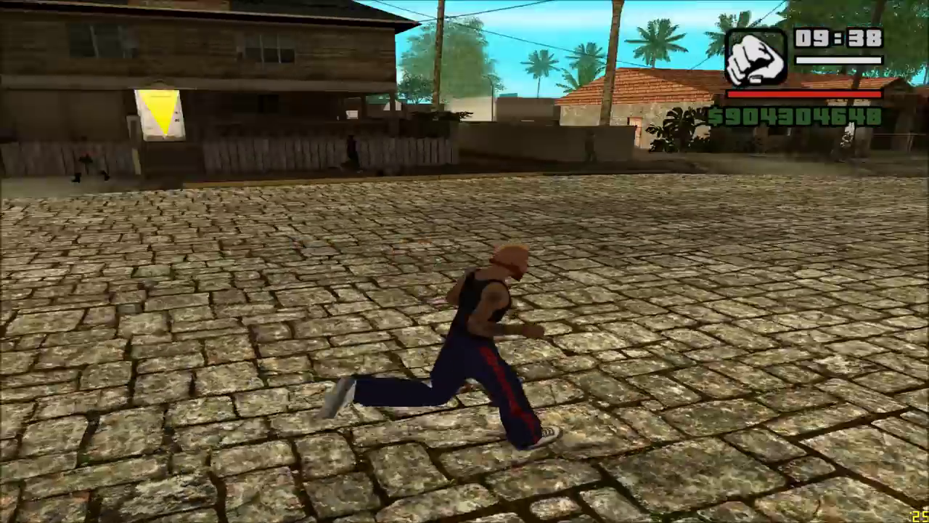
{"action": "key", "text": "a"}
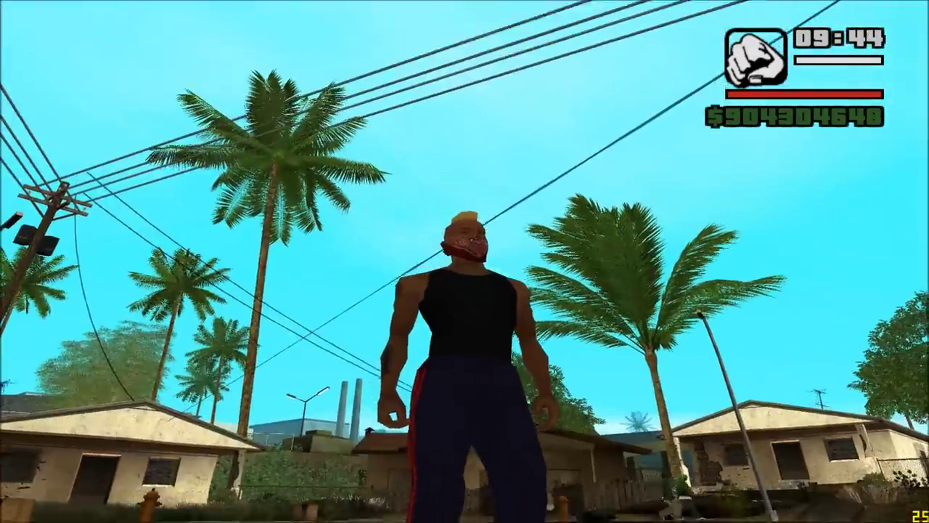
Step: Pause the game, switch to the desktop and open the modloader folder in GTA SA TESTE with the browser minimized
{"action": "key", "text": "Escape"}
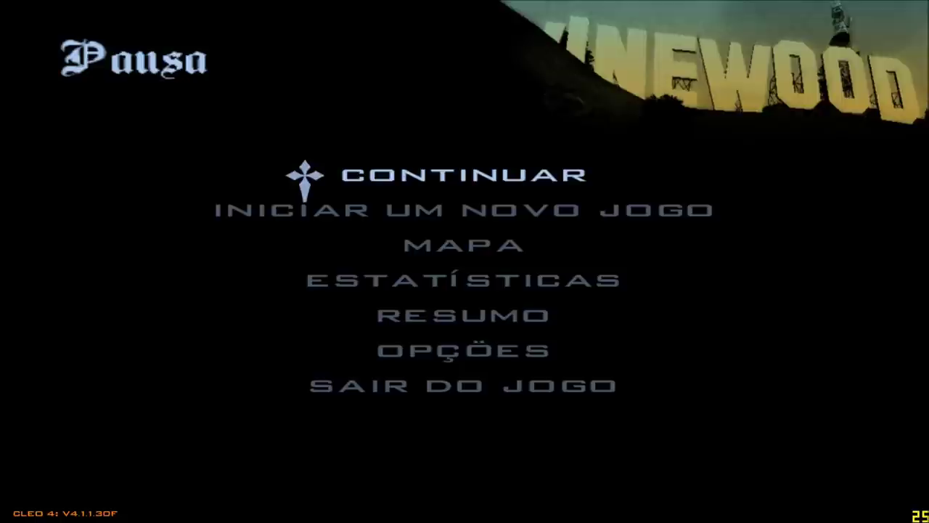
{"action": "key", "text": "super"}
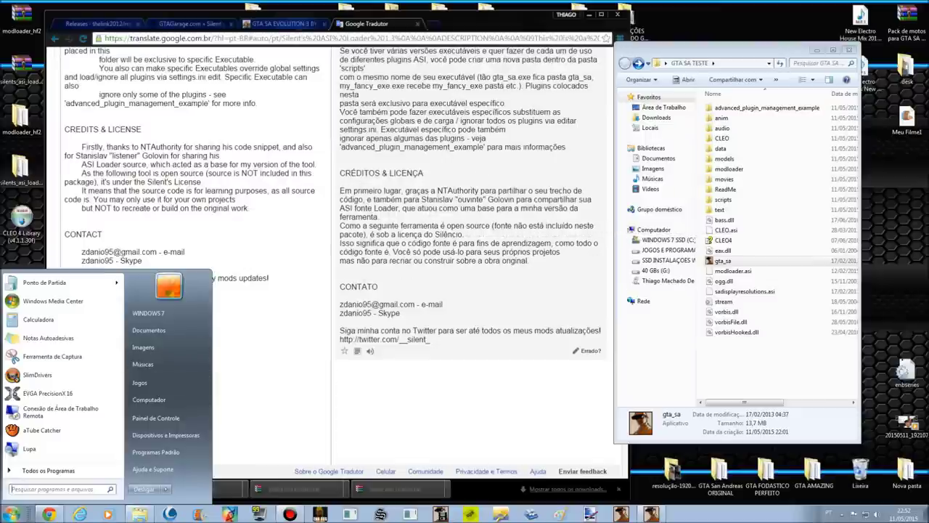
{"action": "left_click", "coordinate": [272, 354]}
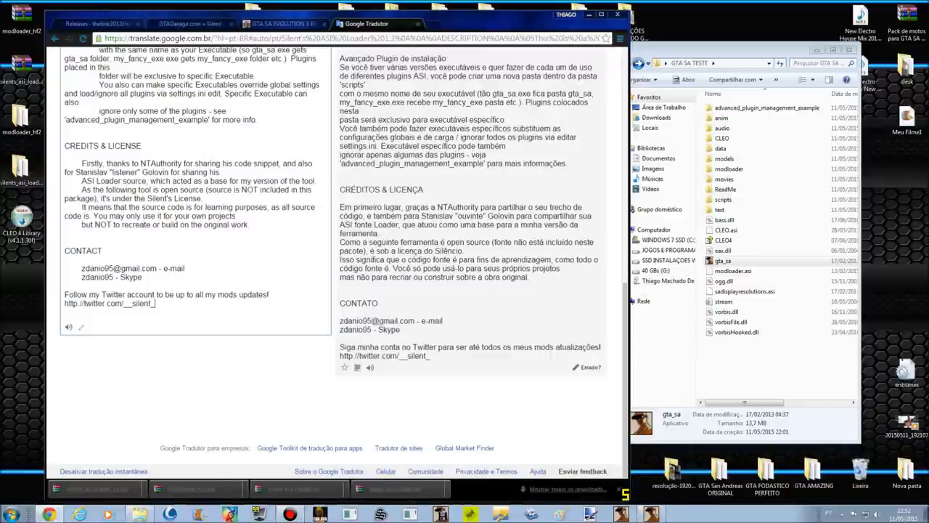
{"action": "left_click", "coordinate": [590, 14]}
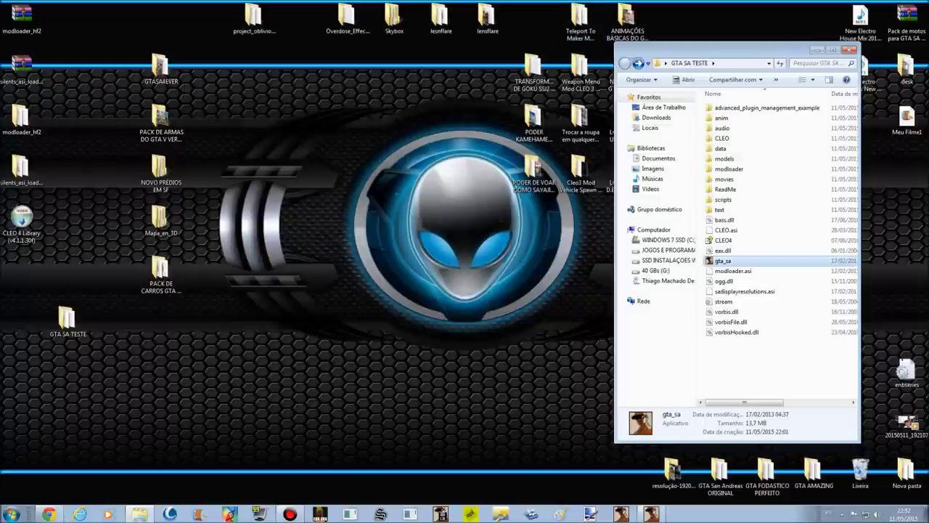
{"action": "double_click", "coordinate": [730, 168]}
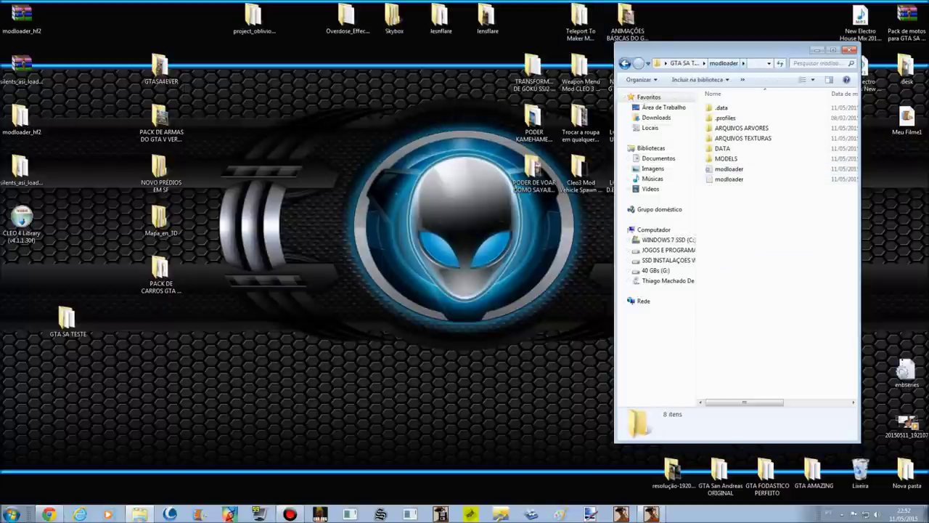
{"action": "left_click_drag", "start_coordinate": [726, 50], "coordinate": [613, 50]}
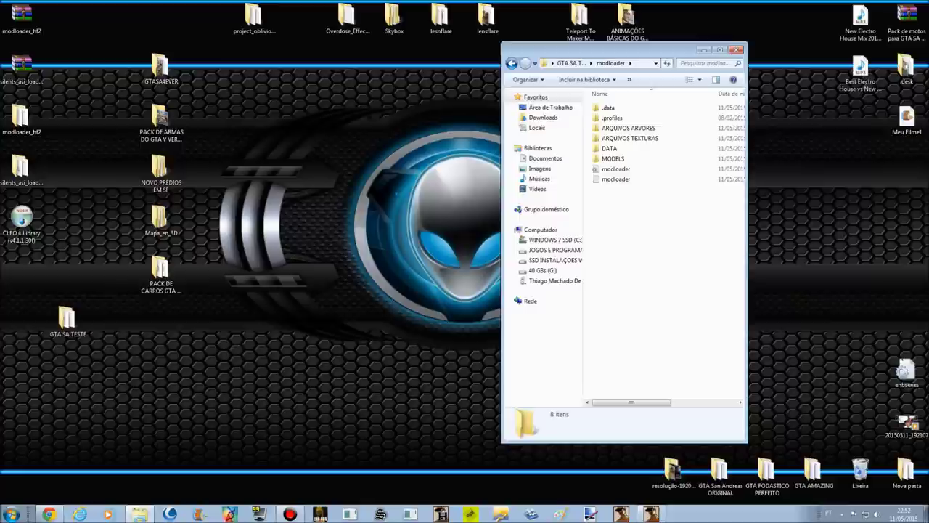
Step: Move the GTASA4EVER and PACK DE ARMAS DO GTA V folders on the desktop closer to the modloader window
{"action": "left_click_drag", "start_coordinate": [161, 69], "coordinate": [271, 320]}
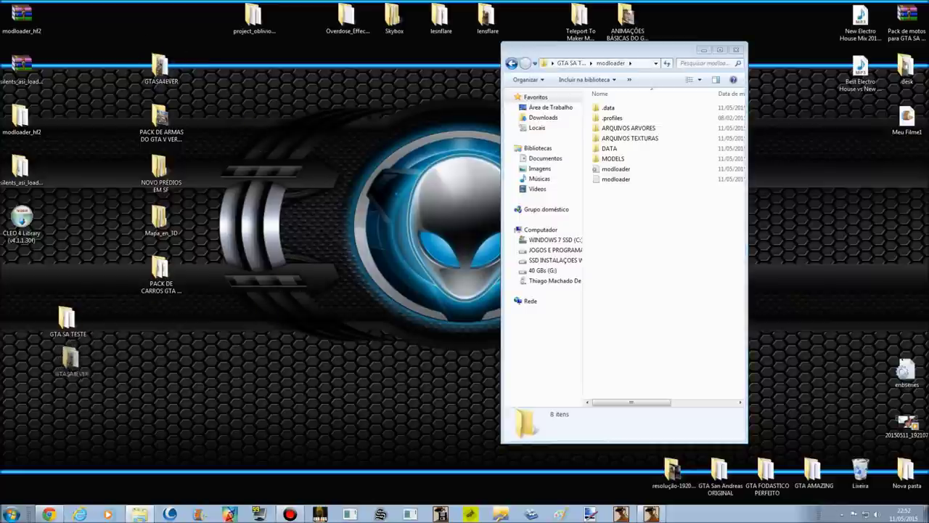
{"action": "left_click_drag", "start_coordinate": [69, 359], "coordinate": [69, 366]}
{"action": "left_click_drag", "start_coordinate": [68, 371], "coordinate": [254, 73]}
{"action": "left_click_drag", "start_coordinate": [161, 120], "coordinate": [255, 280]}
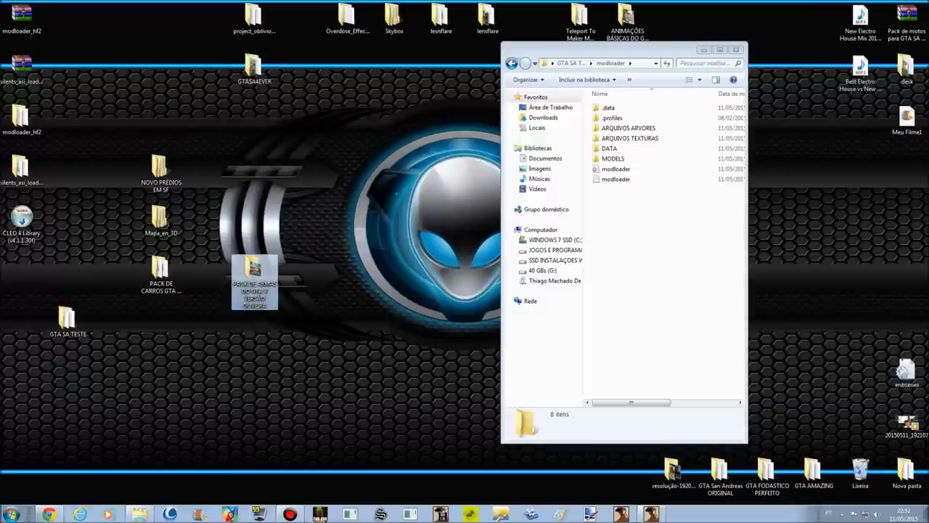
{"action": "left_click", "coordinate": [312, 341]}
Step: Switch back to the paused GTA San Andreas game and resume playing
{"action": "left_click", "coordinate": [655, 514]}
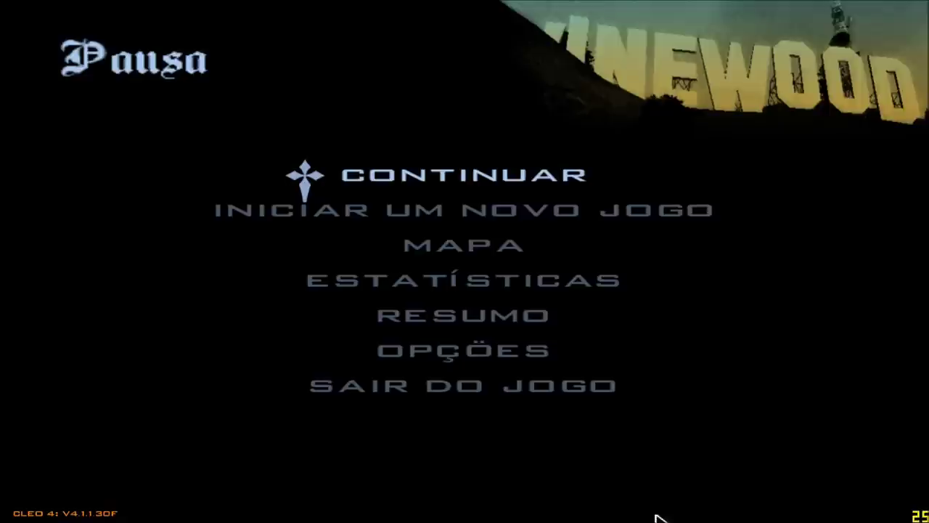
{"action": "key", "text": "Down"}
{"action": "key", "text": "Up"}
{"action": "key", "text": "Down"}
{"action": "key", "text": "Up"}
{"action": "key", "text": "Escape"}
{"action": "key", "text": "w"}
Step: Pause the game and load the saved game, accepting the loss of unsaved progress
{"action": "key", "text": "Escape"}
{"action": "key", "text": "Down"}
{"action": "key", "text": "Down"}
{"action": "key", "text": "Up"}
{"action": "key", "text": "Return"}
{"action": "key", "text": "Down"}
{"action": "key", "text": "Return"}
{"action": "key", "text": "Return"}
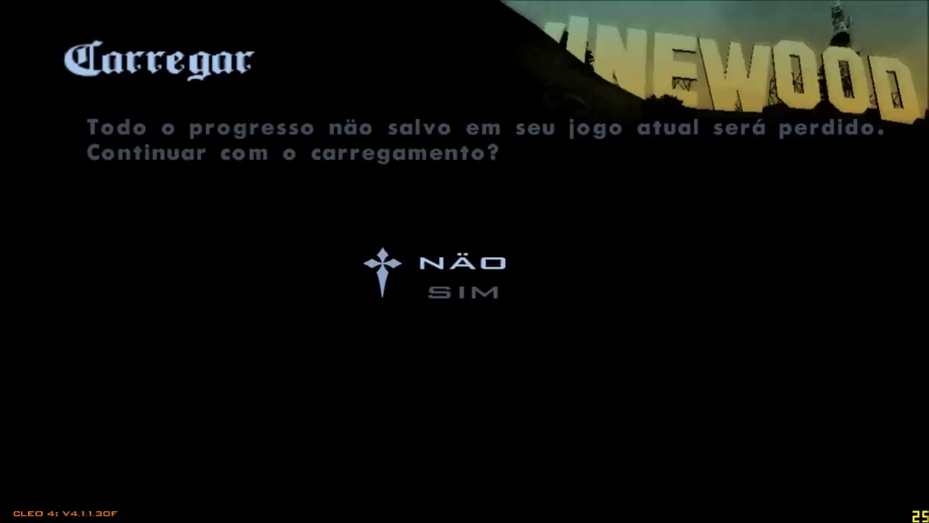
{"action": "key", "text": "Down"}
{"action": "key", "text": "Return"}
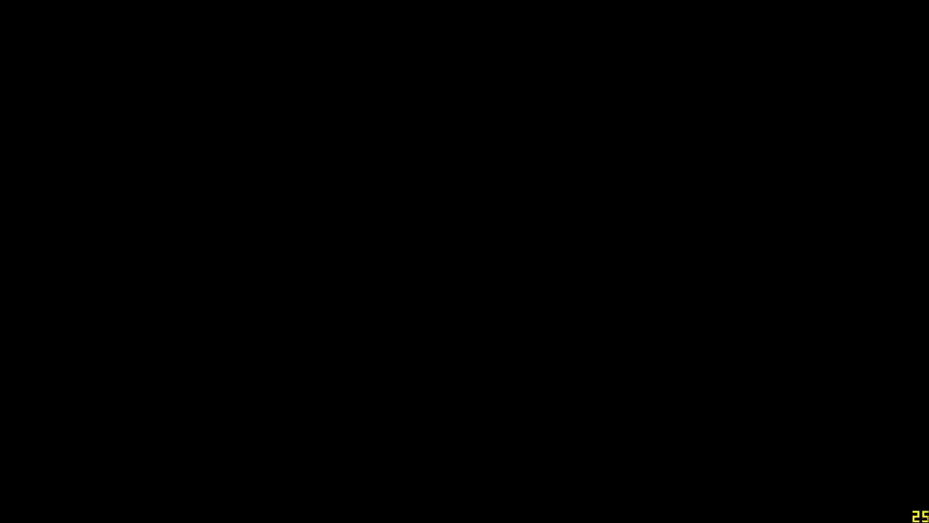
Step: Walk the character around the house's kitchen and examine the weapons lying on the floor and table
{"action": "key", "text": "w"}
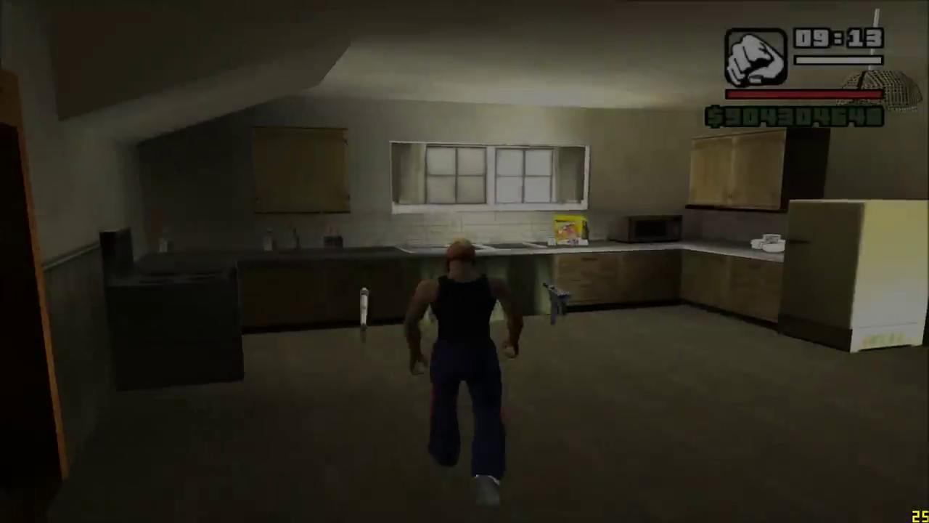
{"action": "key", "text": "w"}
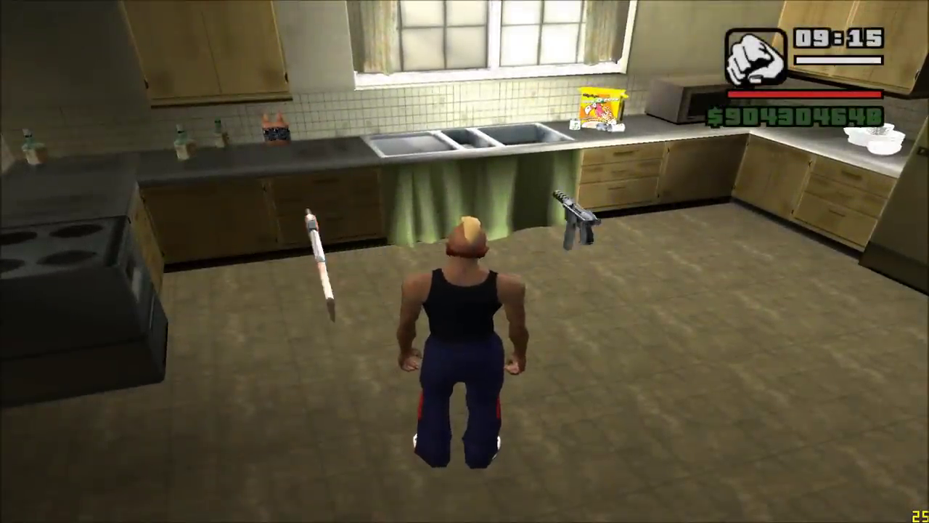
{"action": "key", "text": "w"}
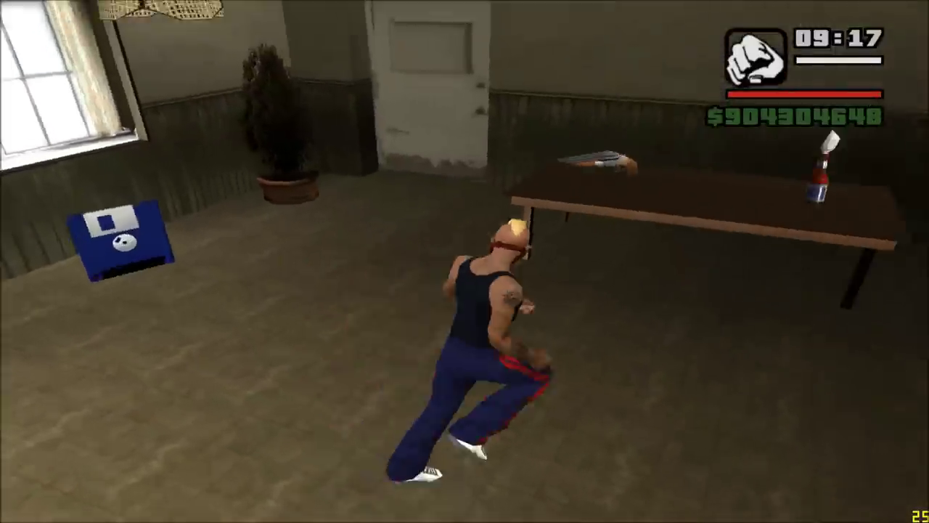
{"action": "key", "text": "w"}
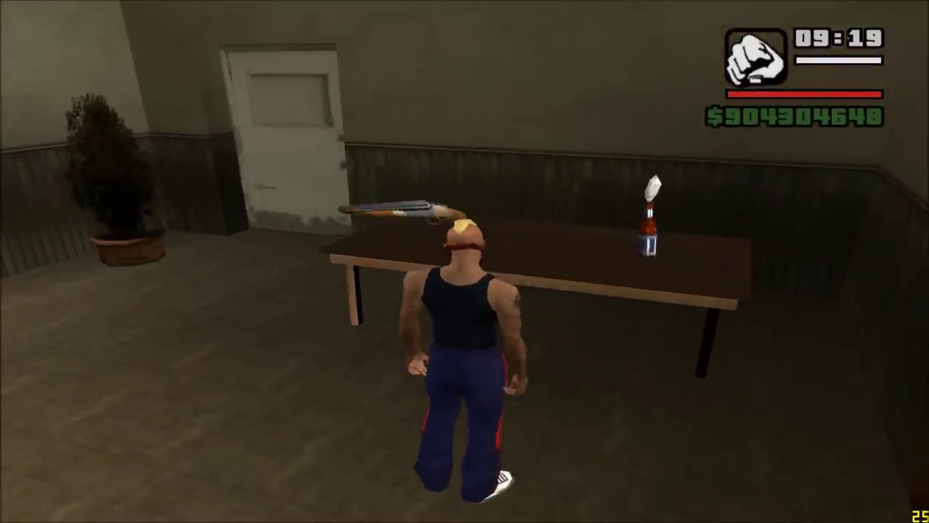
{"action": "key", "text": "w"}
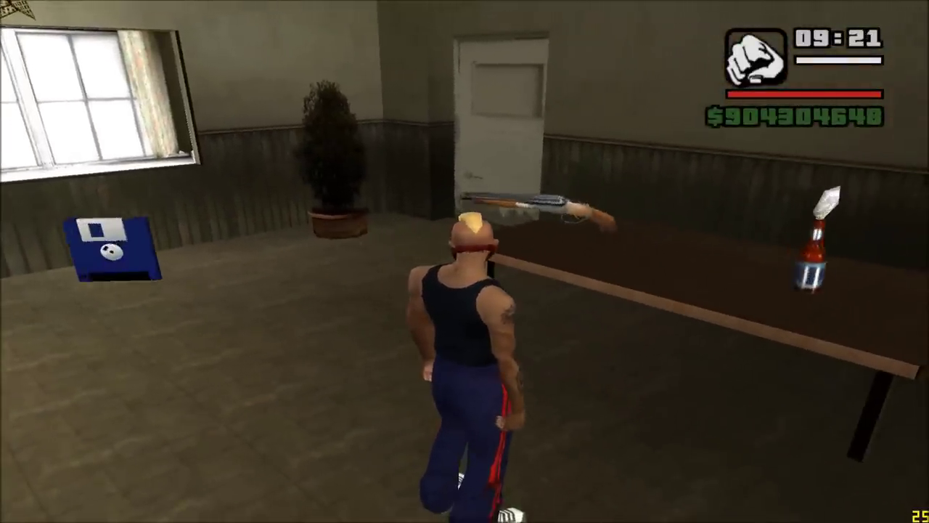
Step: Pause the game and switch to the desktop where the modloader folder is open
{"action": "key", "text": "Escape"}
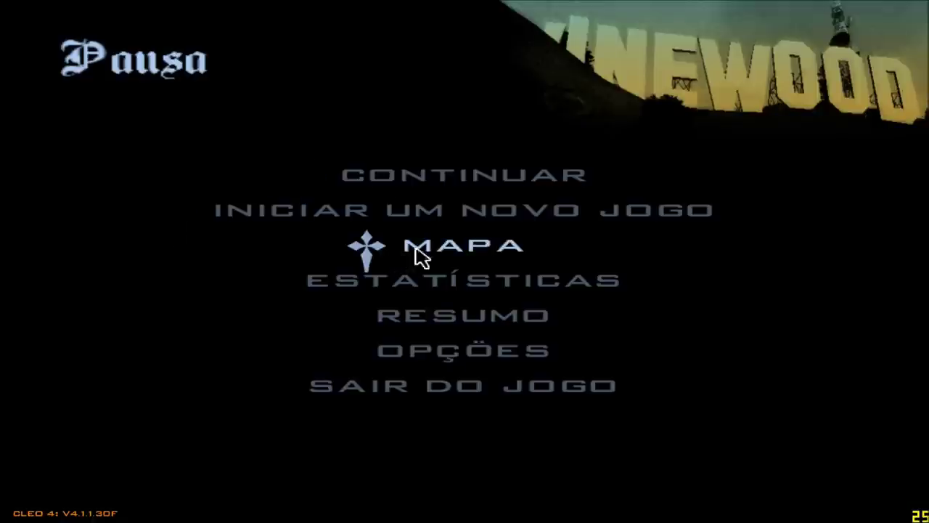
{"action": "key", "text": "super"}
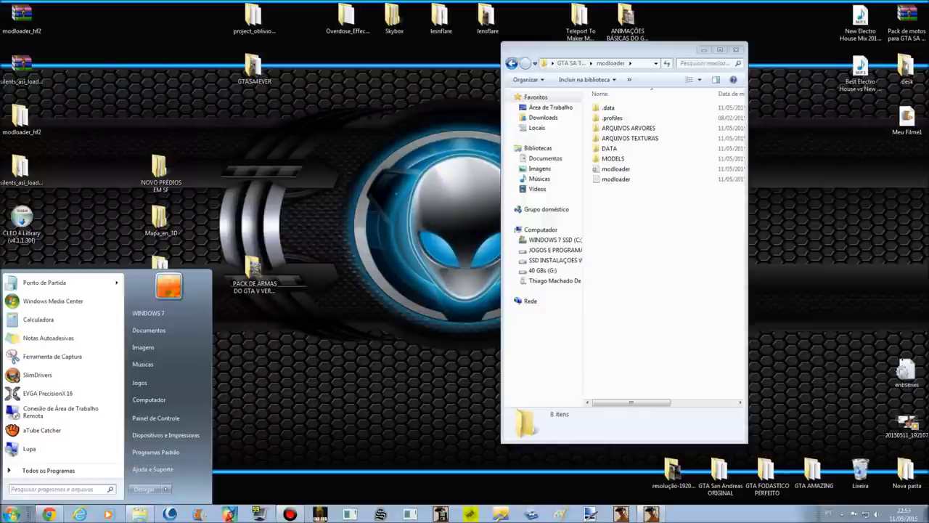
{"action": "key", "text": "super"}
{"action": "key", "text": "super"}
{"action": "key", "text": "super"}
{"action": "key", "text": "super"}
{"action": "key", "text": "super"}
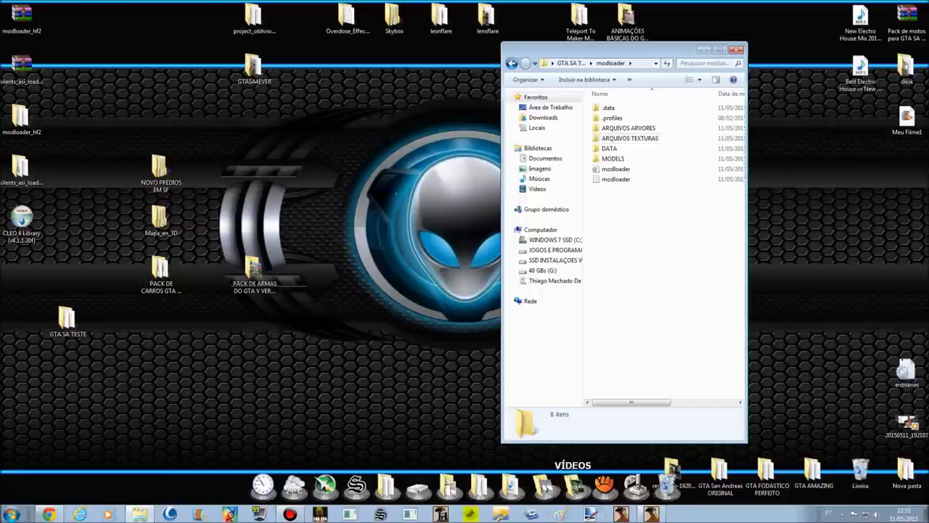
{"action": "left_click", "coordinate": [552, 486]}
{"action": "left_click", "coordinate": [764, 76]}
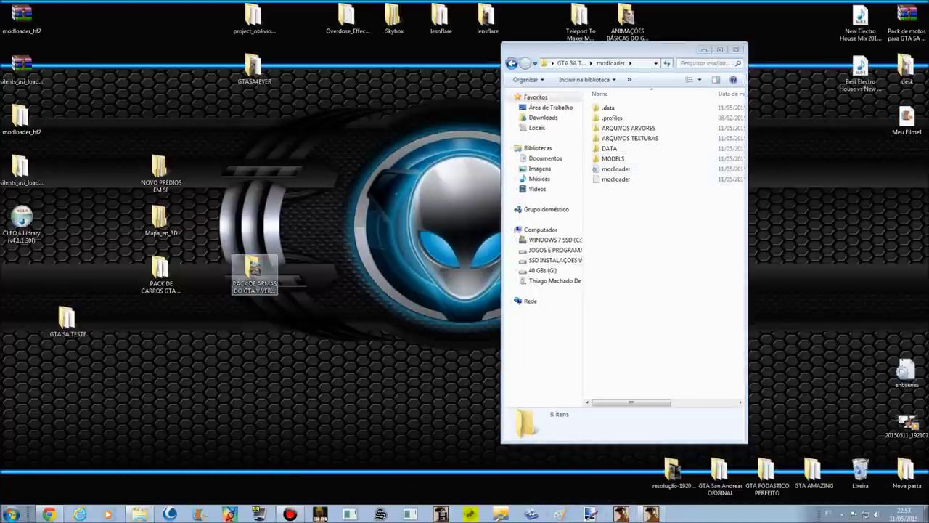
Step: Check the contents of the PACK DE ARMAS DO GTA V folder on the desktop and close its window
{"action": "left_click", "coordinate": [254, 272]}
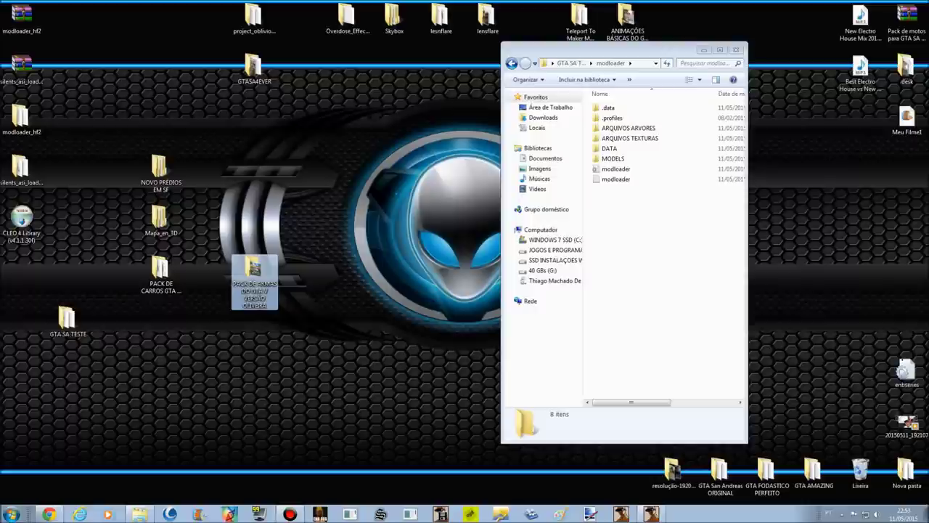
{"action": "double_click", "coordinate": [254, 275]}
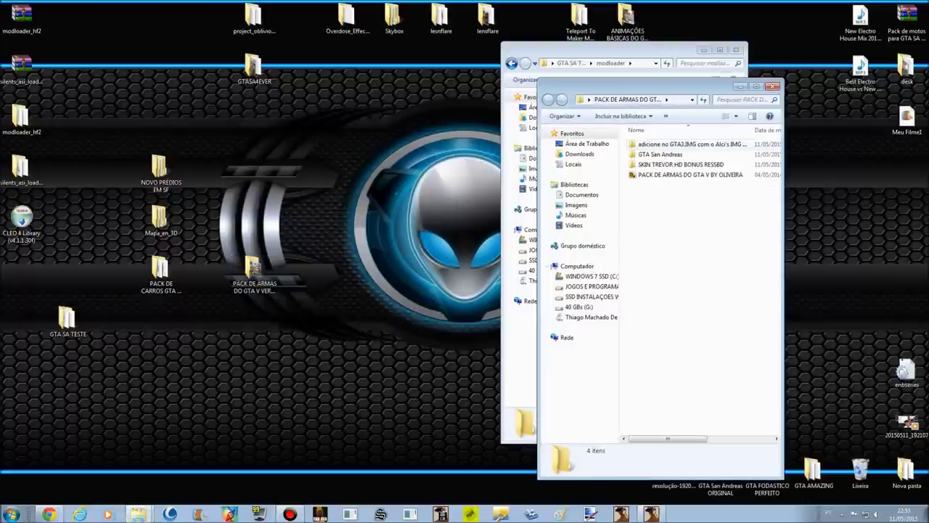
{"action": "left_click", "coordinate": [773, 86]}
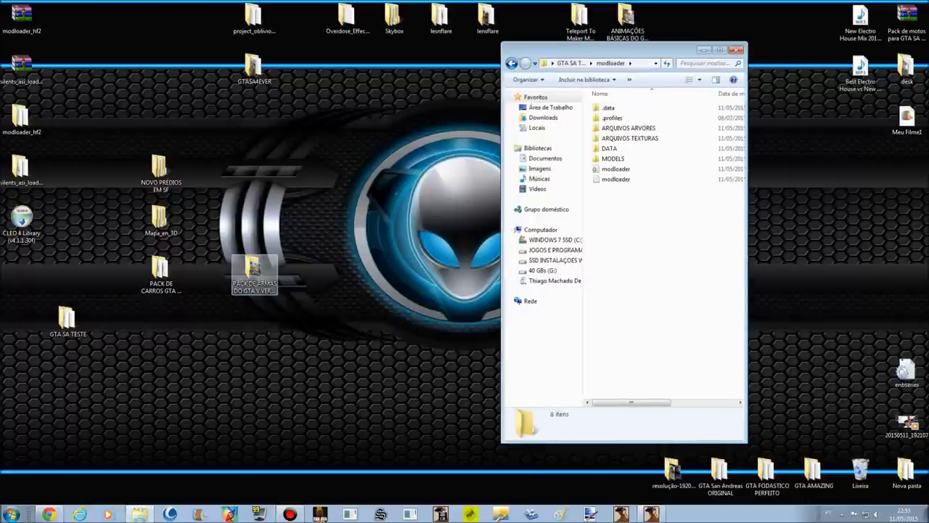
Step: Create a new folder named ARQUIVOS ARMAS inside the modloader folder
{"action": "right_click", "coordinate": [631, 235]}
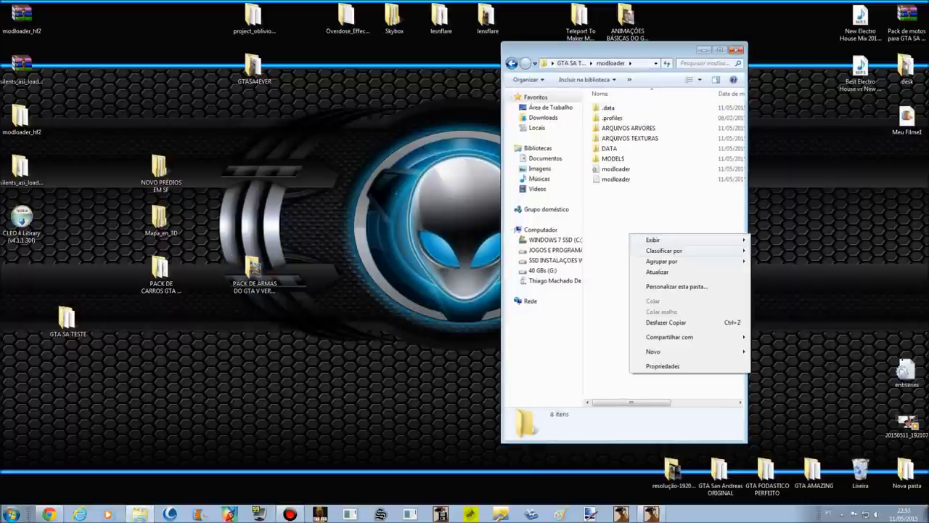
{"action": "mouse_move", "coordinate": [657, 352]}
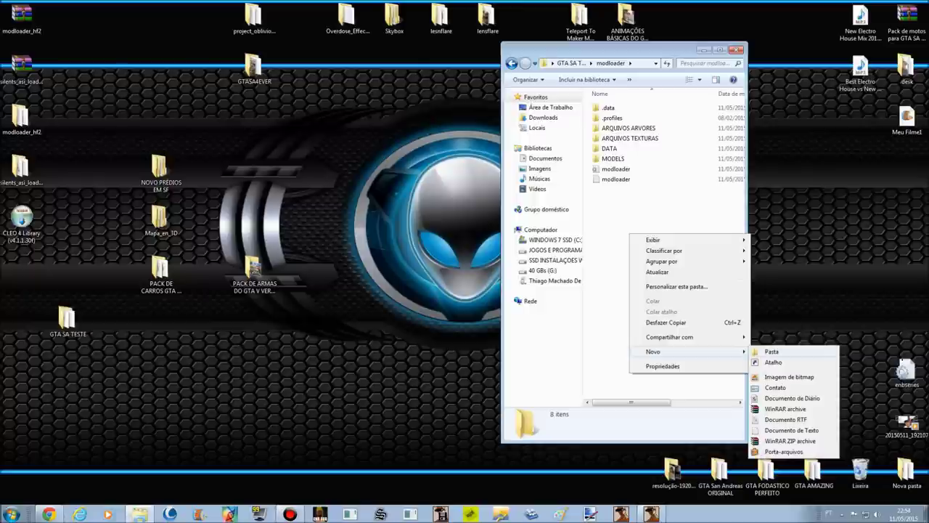
{"action": "left_click", "coordinate": [771, 351]}
{"action": "type", "text": "APQUIVOS ARMAS"}
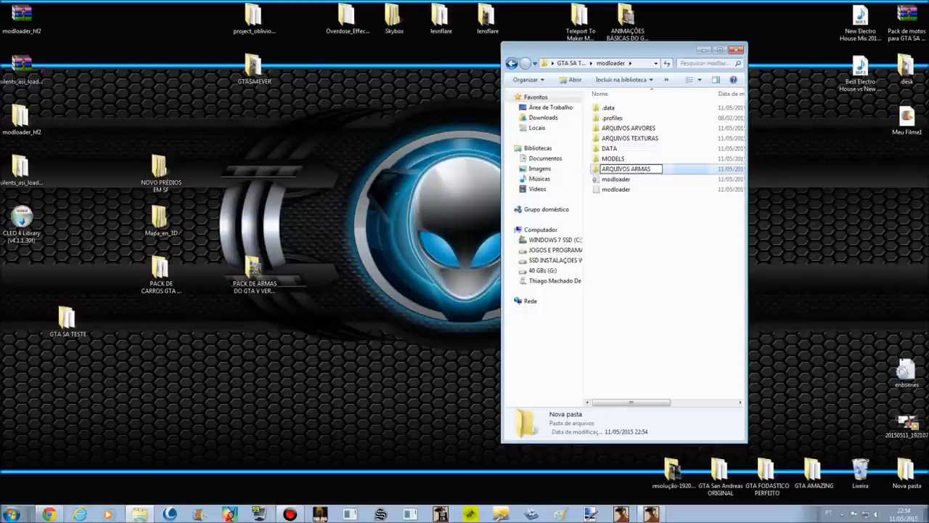
{"action": "key", "text": "Return"}
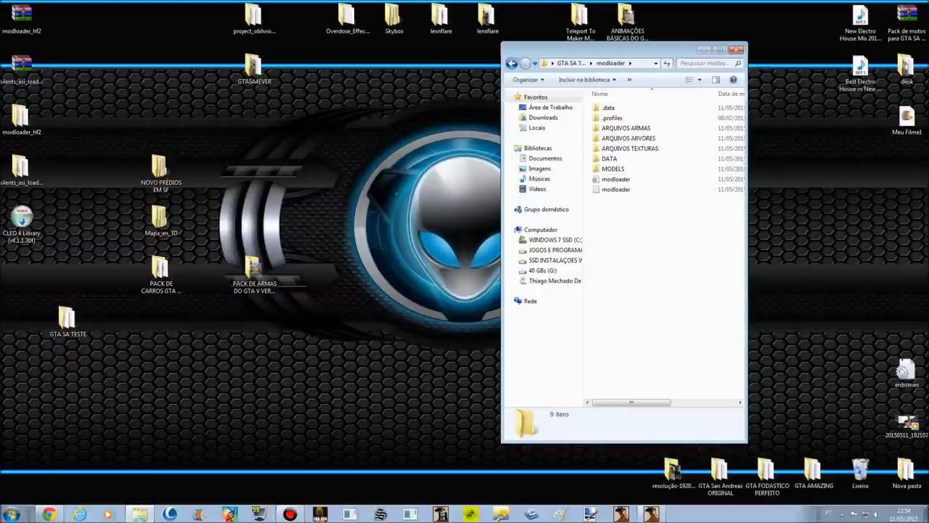
Step: Point out the ARQUIVOS folders for weapons, textures and trees in modloader, and open the ARQUIVOS ARMAS folder
{"action": "left_click", "coordinate": [651, 128]}
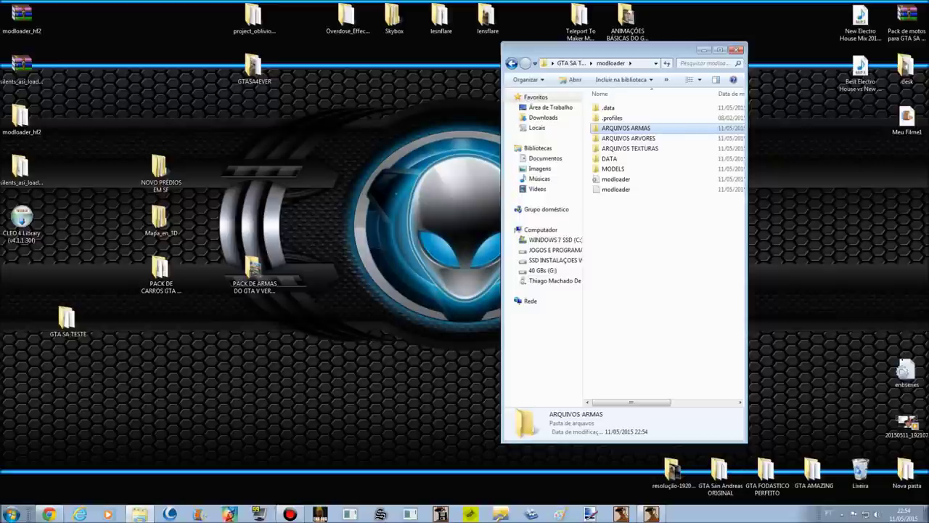
{"action": "left_click", "coordinate": [643, 148]}
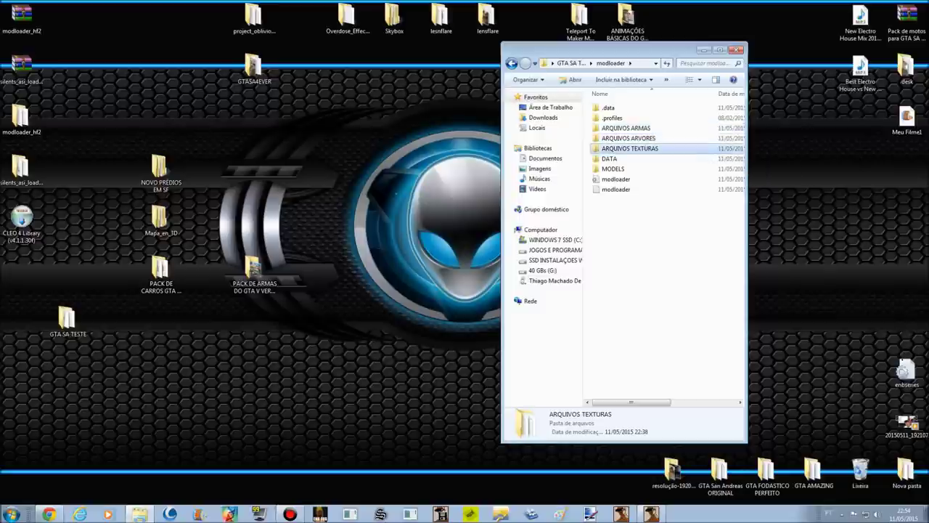
{"action": "left_click", "coordinate": [630, 139]}
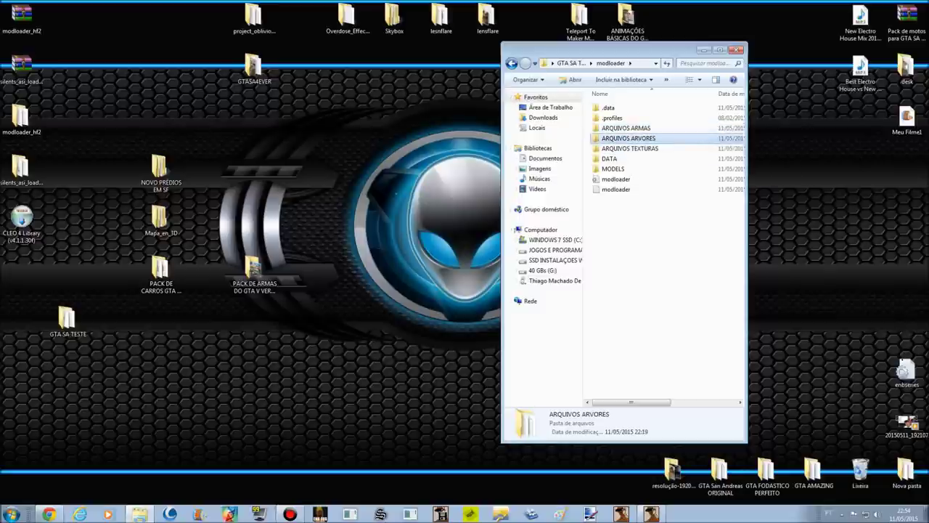
{"action": "left_click", "coordinate": [628, 128]}
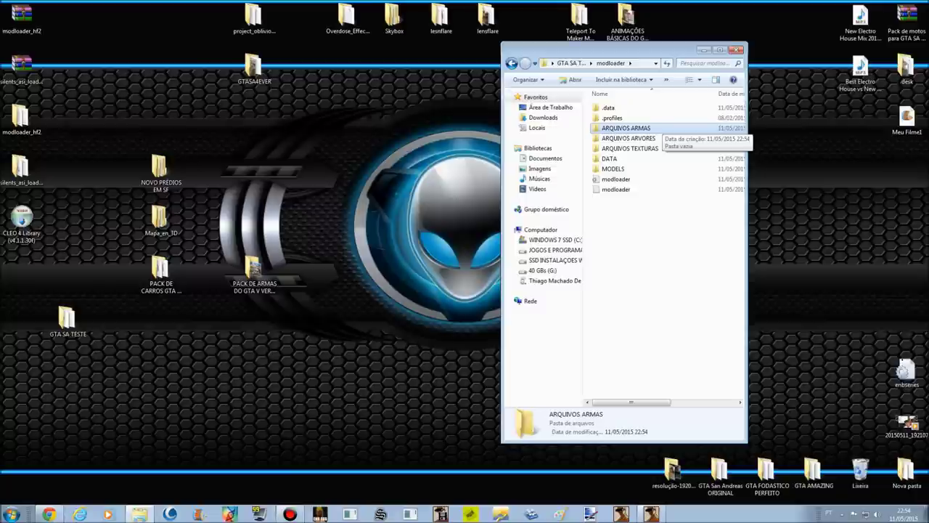
{"action": "left_click", "coordinate": [626, 127]}
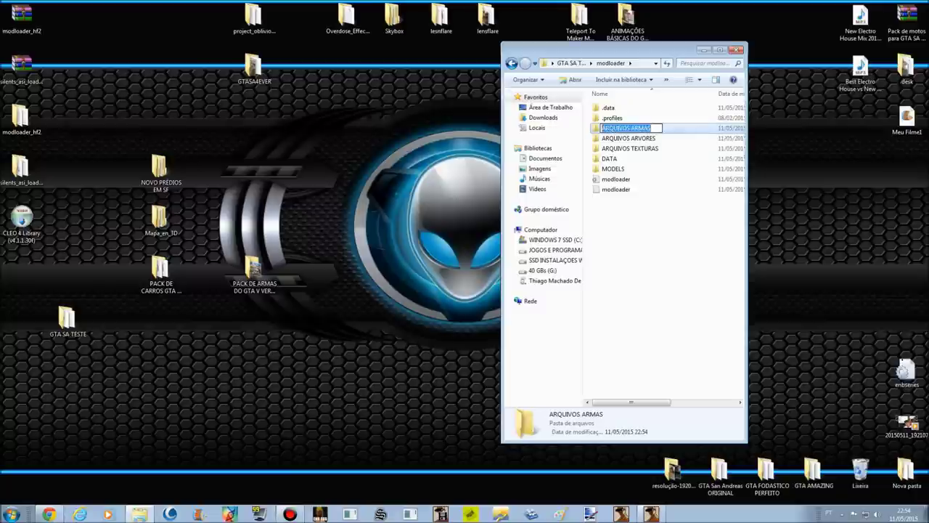
{"action": "left_click", "coordinate": [661, 254]}
{"action": "left_click", "coordinate": [626, 127]}
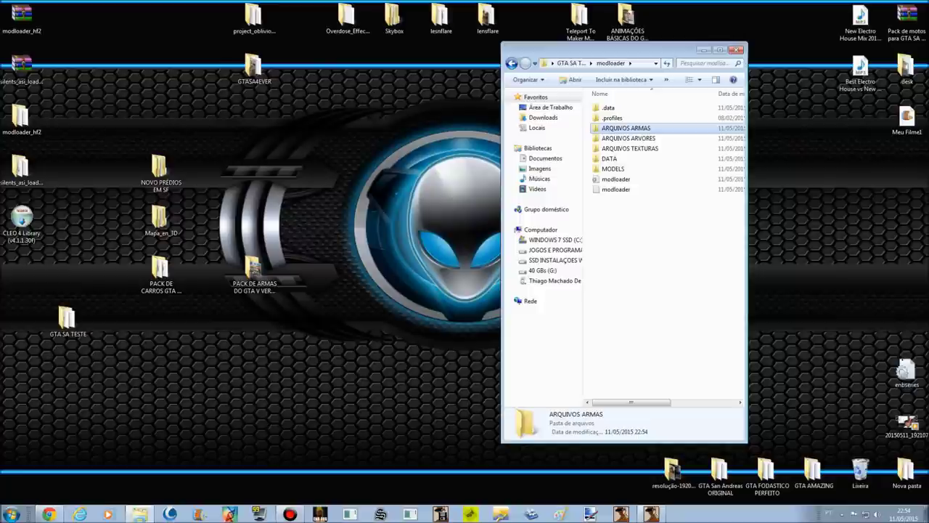
{"action": "key", "text": "Return"}
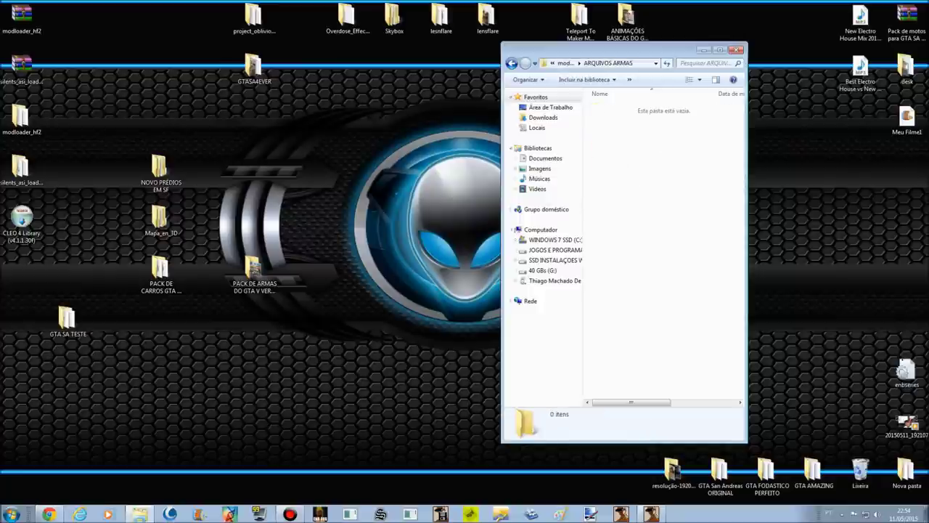
Step: Open the PACK DE ARMAS DO GTA V folder beside the ARQUIVOS ARMAS window and enter its "adicione no GTA3.IMG com o Alci's IMG Editor" subfolder
{"action": "left_click", "coordinate": [250, 270]}
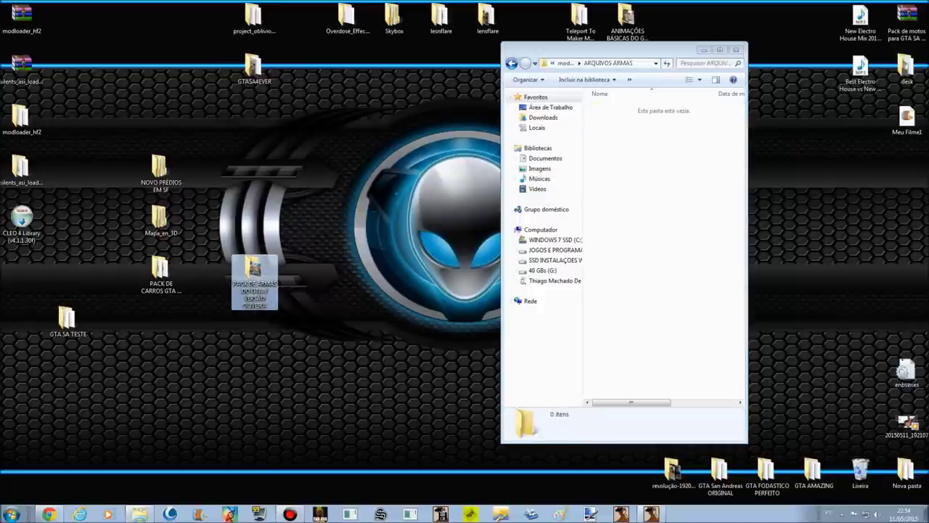
{"action": "key", "text": "Return"}
{"action": "left_click_drag", "start_coordinate": [650, 98], "coordinate": [257, 66]}
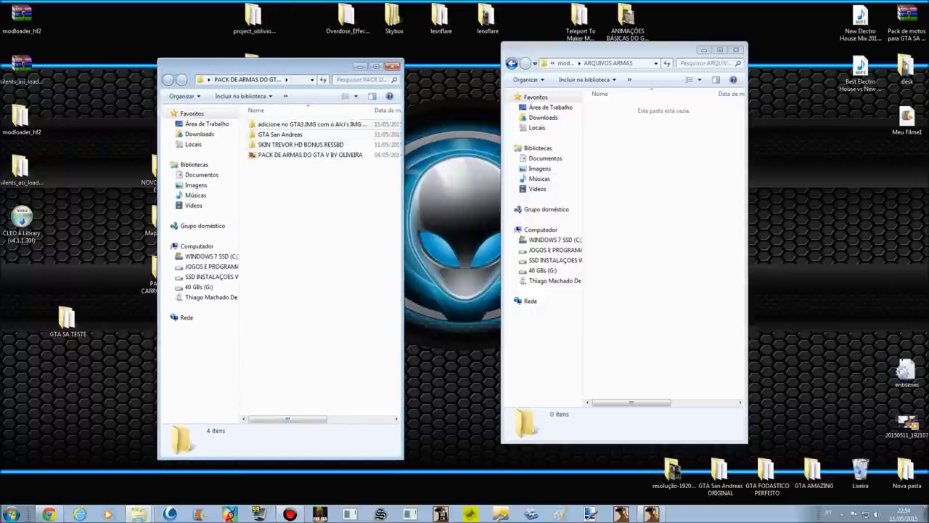
{"action": "left_click", "coordinate": [312, 124]}
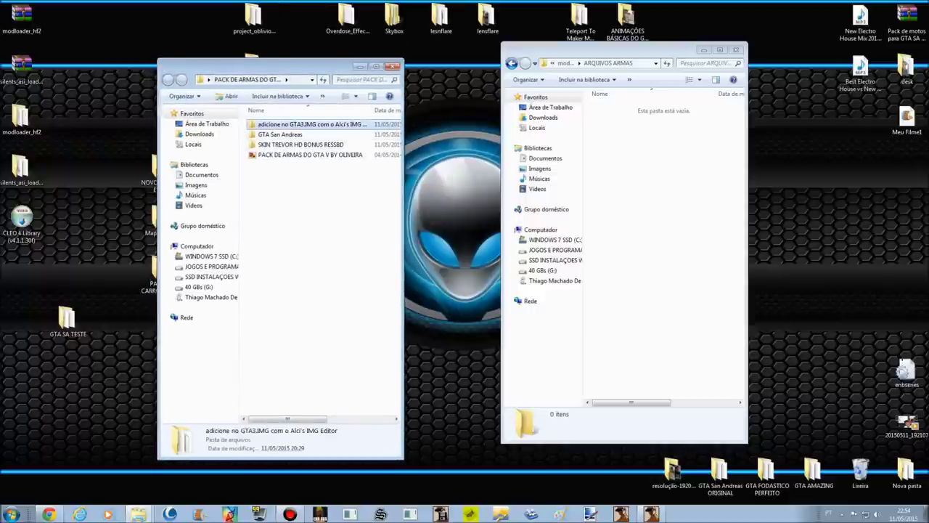
{"action": "double_click", "coordinate": [312, 124]}
{"action": "left_click", "coordinate": [312, 124]}
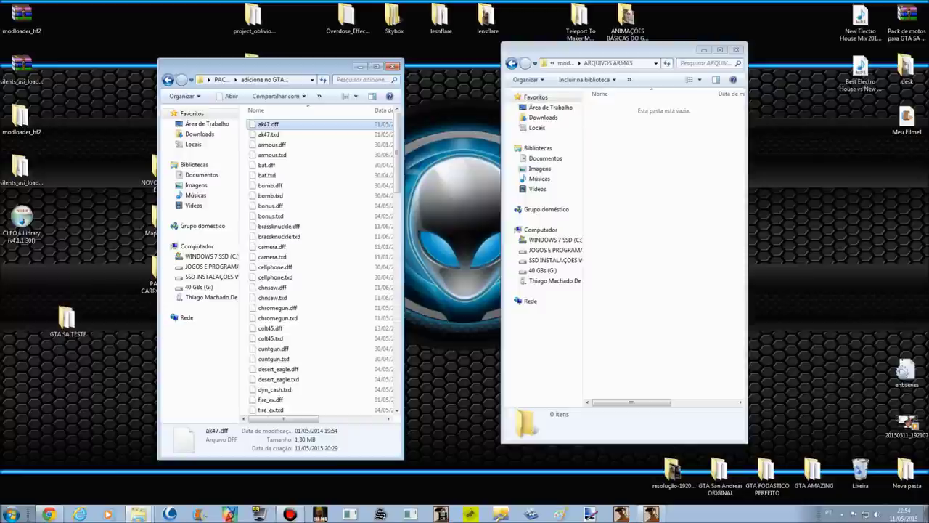
Step: Select all the weapon .dff and .txd files in the subfolder and copy them
{"action": "left_click", "coordinate": [271, 134]}
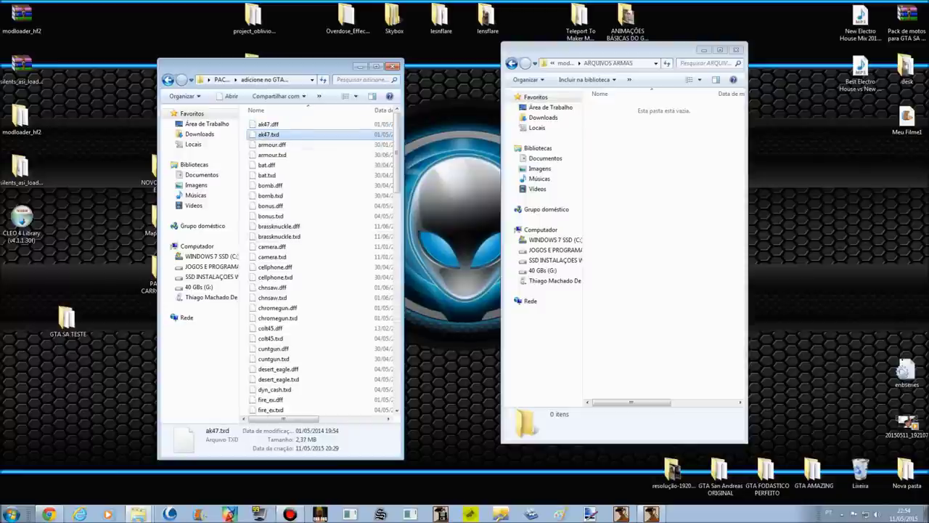
{"action": "left_click", "coordinate": [183, 96]}
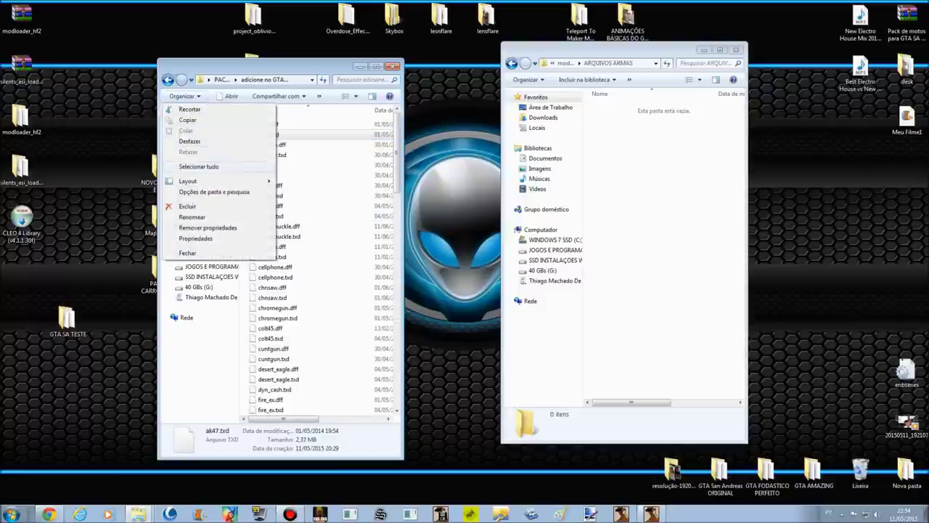
{"action": "left_click", "coordinate": [198, 167]}
{"action": "right_click", "coordinate": [329, 159]}
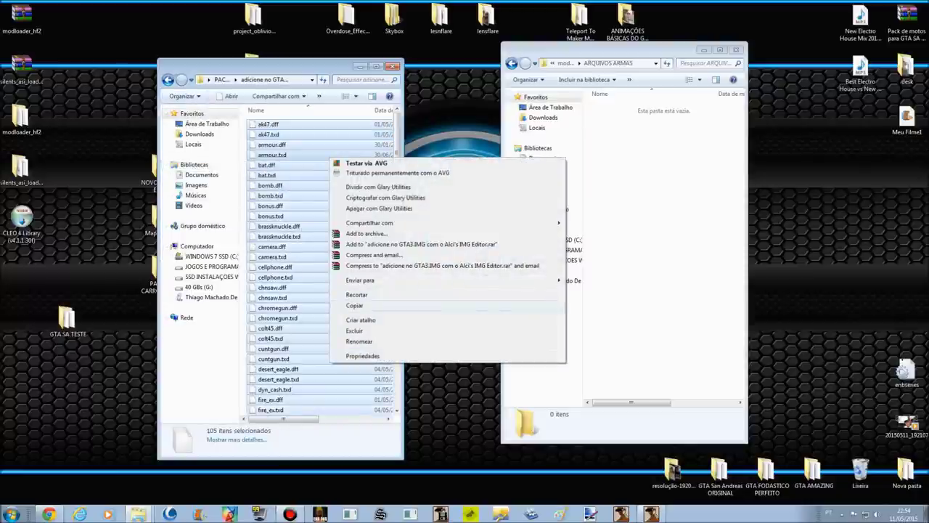
{"action": "left_click", "coordinate": [354, 305]}
{"action": "scroll", "coordinate": [305, 153], "scroll_direction": "down", "scroll_amount": 3}
{"action": "scroll", "coordinate": [305, 149], "scroll_direction": "down", "scroll_amount": 7}
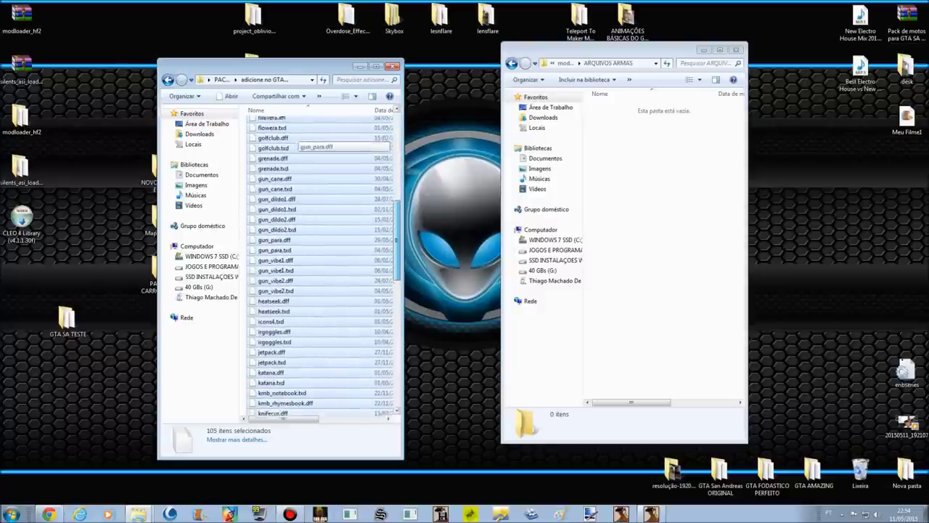
{"action": "scroll", "coordinate": [305, 149], "scroll_direction": "up", "scroll_amount": 10}
Step: Group the weapon files in the "adicione no GTA3.IMG com o Alci's IMG Editor" folder by type
{"action": "left_click", "coordinate": [275, 267]}
{"action": "right_click", "coordinate": [329, 122]}
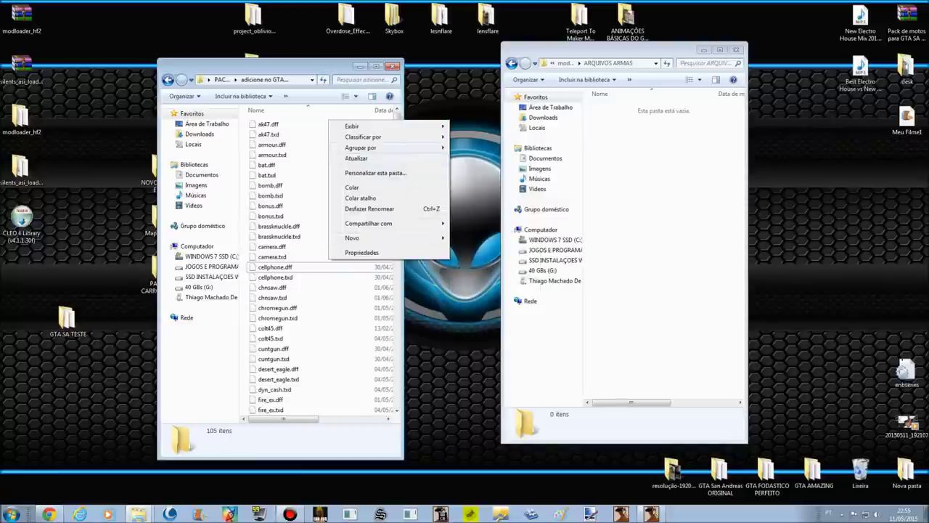
{"action": "mouse_move", "coordinate": [385, 148]}
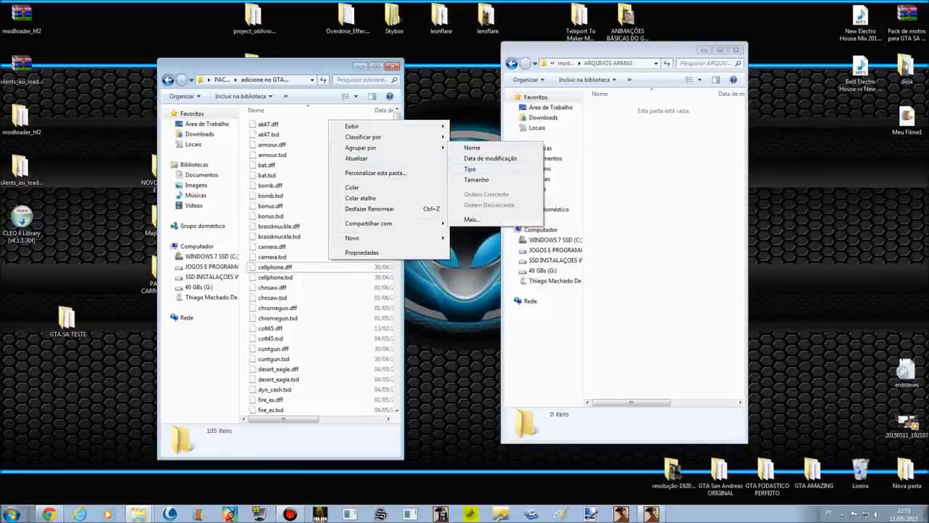
{"action": "left_click", "coordinate": [268, 135]}
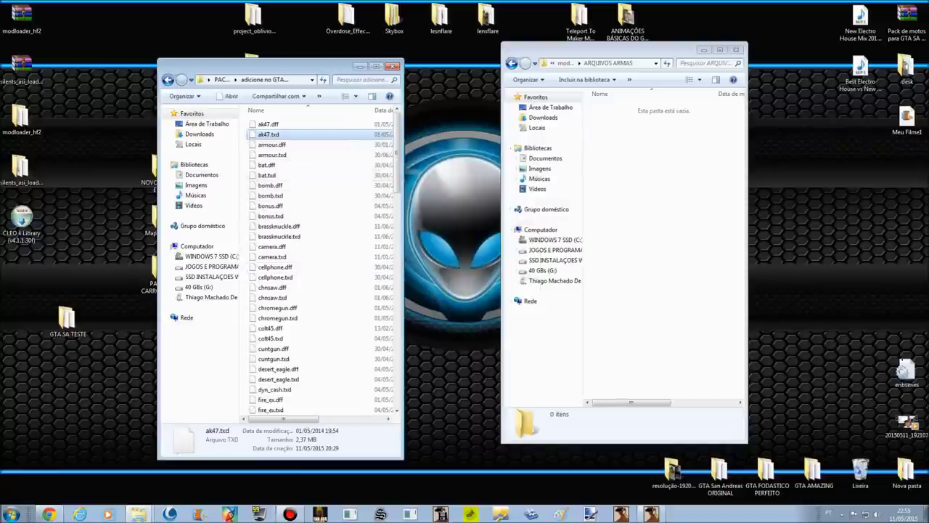
{"action": "right_click", "coordinate": [315, 152]}
{"action": "mouse_move", "coordinate": [347, 177]}
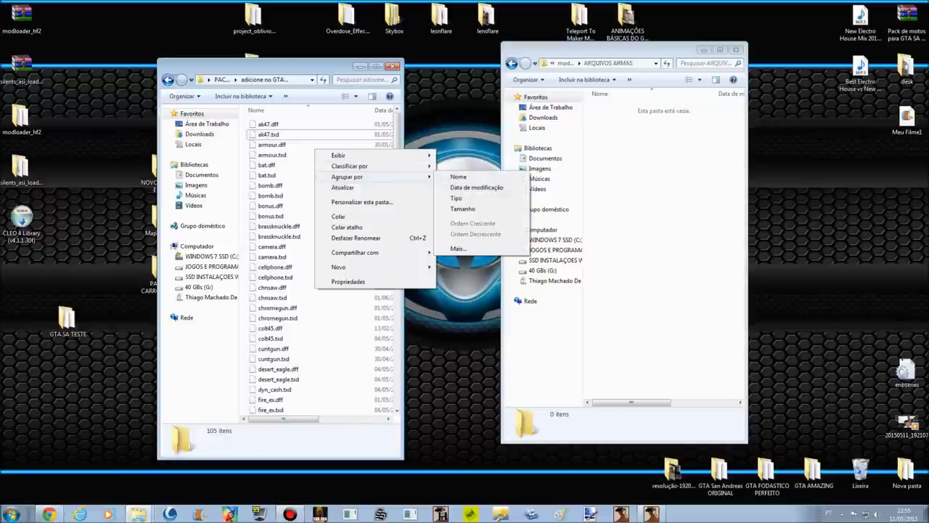
{"action": "left_click", "coordinate": [456, 197]}
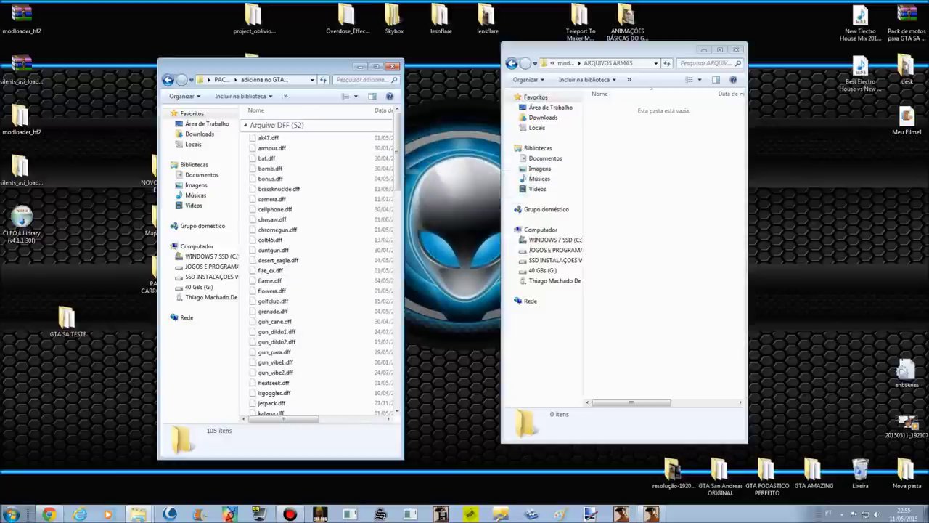
Step: Look through the files grouped by type and single out parachute.ifp in the IFP group
{"action": "scroll", "coordinate": [296, 149], "scroll_direction": "down", "scroll_amount": 20}
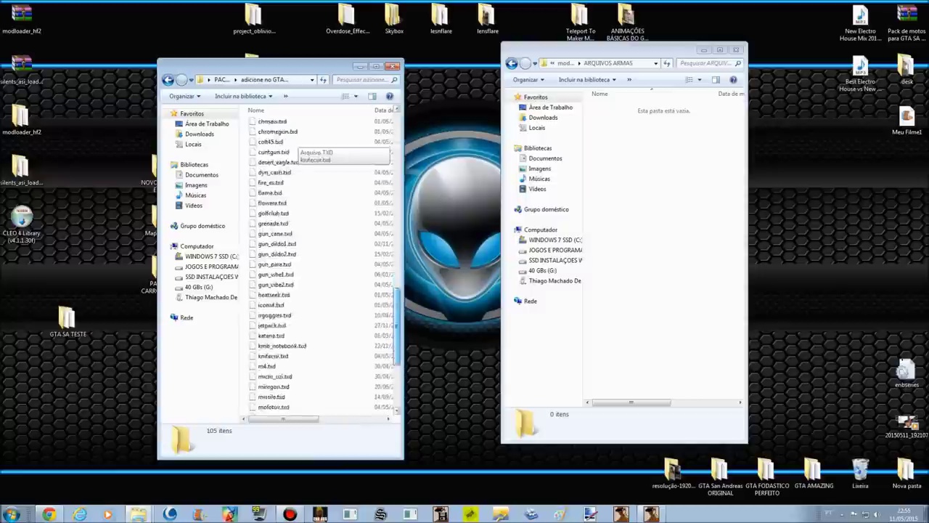
{"action": "scroll", "coordinate": [296, 149], "scroll_direction": "up", "scroll_amount": 8}
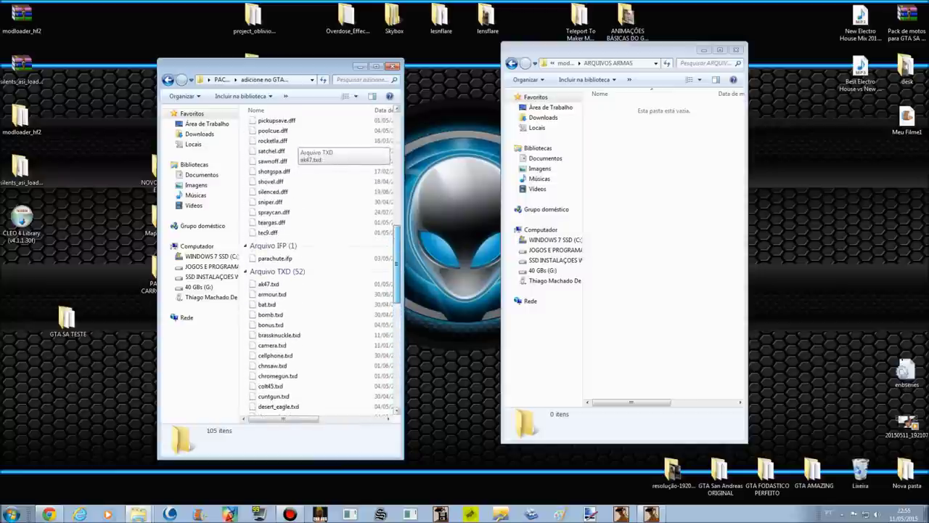
{"action": "left_click", "coordinate": [276, 259]}
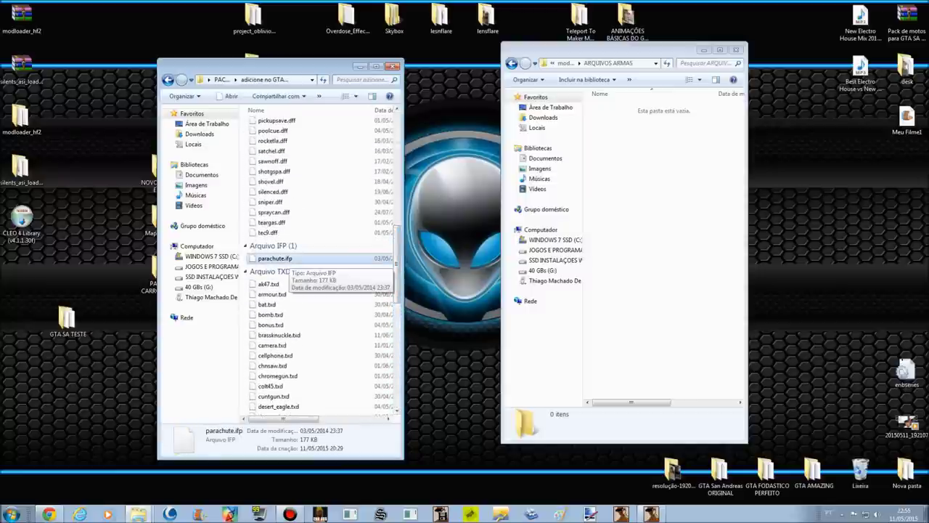
Step: Reverse the order of the file type groups and select parachute.ifp again
{"action": "right_click", "coordinate": [318, 183]}
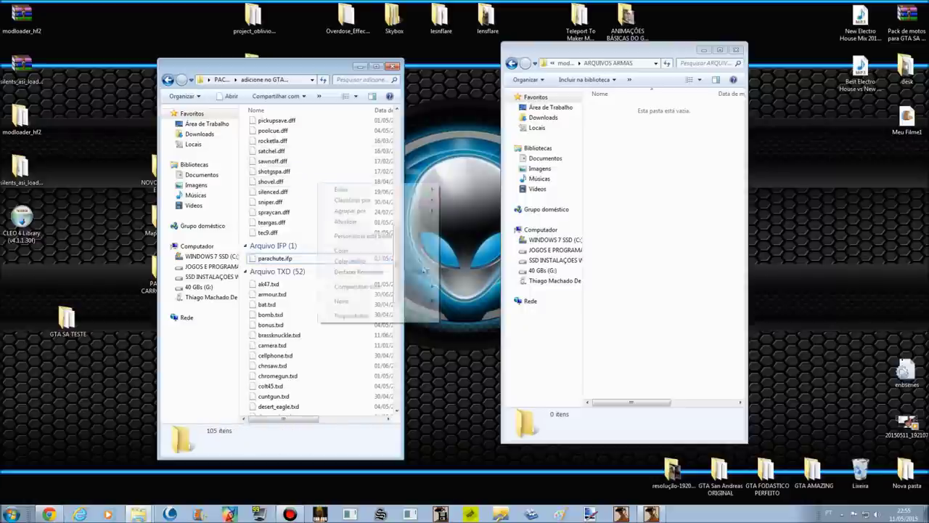
{"action": "mouse_move", "coordinate": [356, 210]}
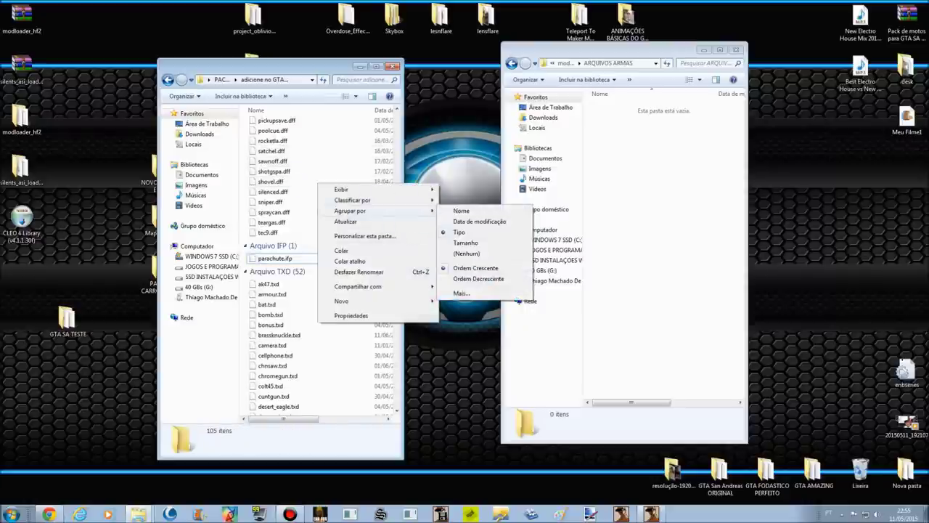
{"action": "left_click", "coordinate": [465, 232]}
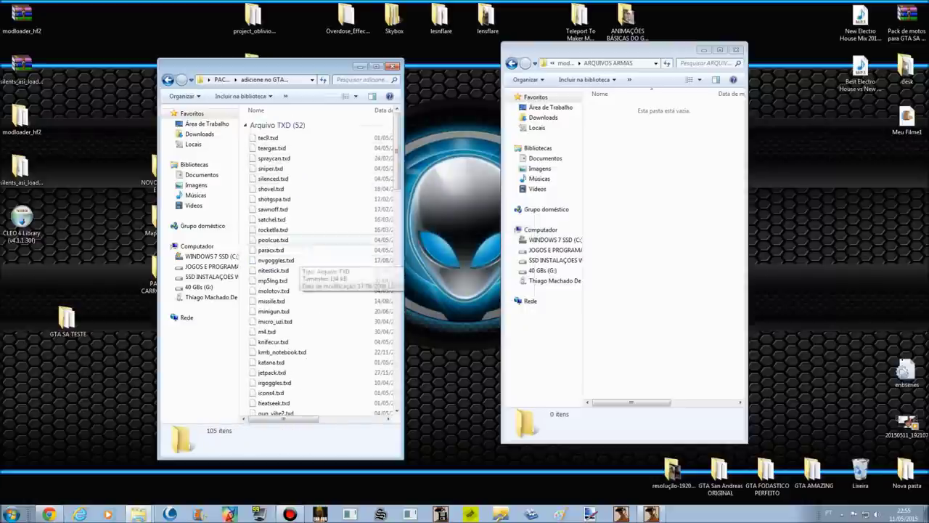
{"action": "scroll", "coordinate": [355, 196], "scroll_direction": "down", "scroll_amount": 5}
{"action": "scroll", "coordinate": [381, 195], "scroll_direction": "down", "scroll_amount": 10}
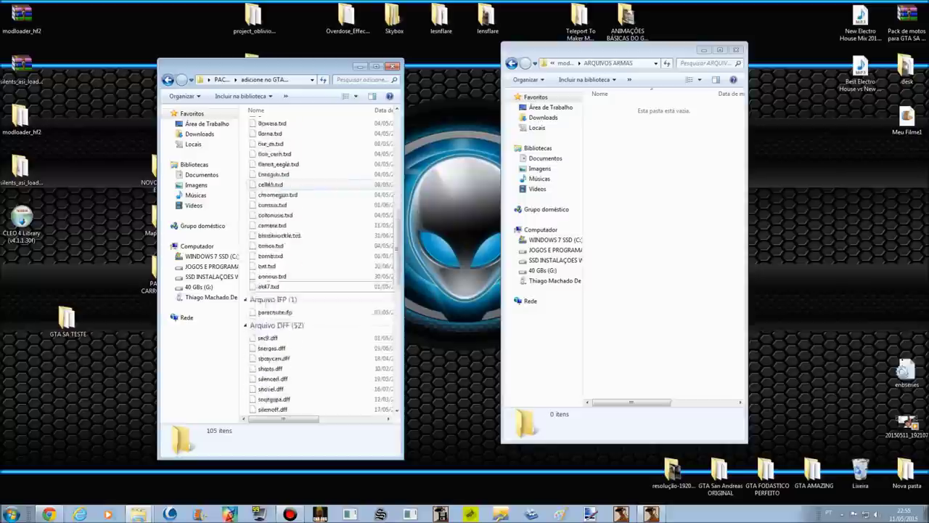
{"action": "left_click", "coordinate": [320, 220]}
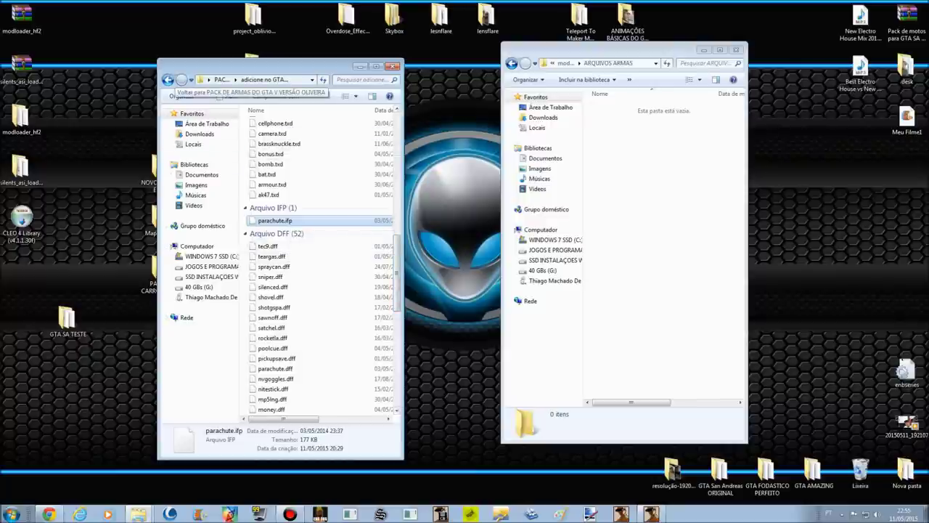
Step: Go back to the modloader folder in the game's window, then select and copy all the files in the weapon pack subfolder
{"action": "left_click", "coordinate": [512, 63]}
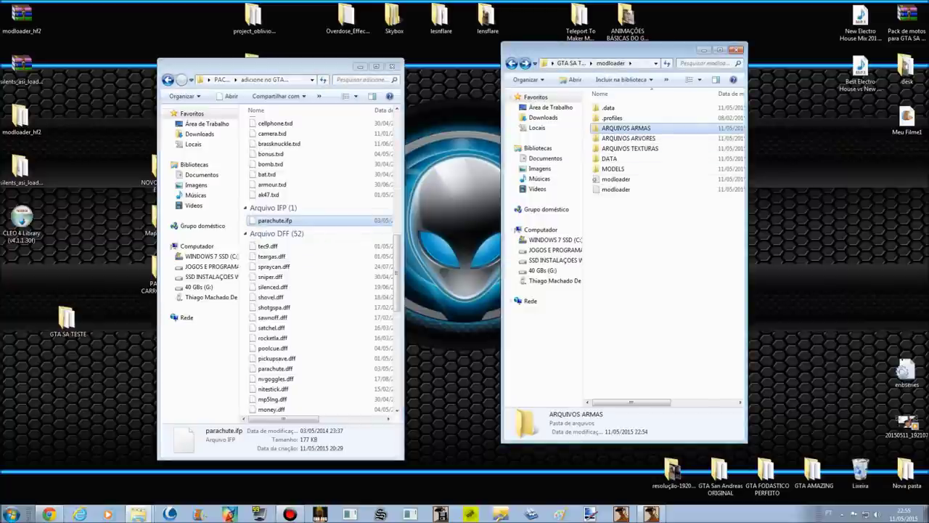
{"action": "left_click_drag", "start_coordinate": [397, 257], "coordinate": [397, 254]}
{"action": "scroll", "coordinate": [320, 269], "scroll_direction": "up", "scroll_amount": 15}
{"action": "left_click", "coordinate": [181, 96]}
{"action": "left_click", "coordinate": [194, 166]}
{"action": "right_click", "coordinate": [294, 193]}
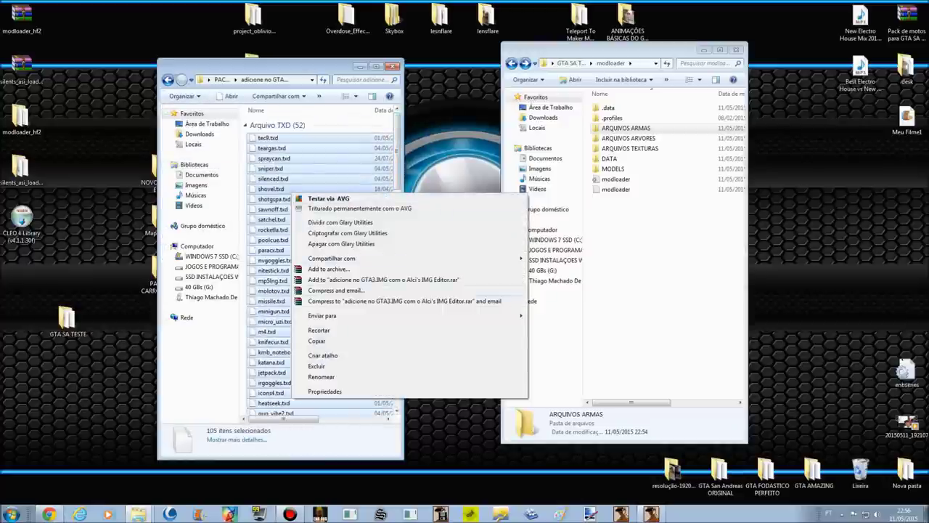
{"action": "left_click", "coordinate": [316, 341]}
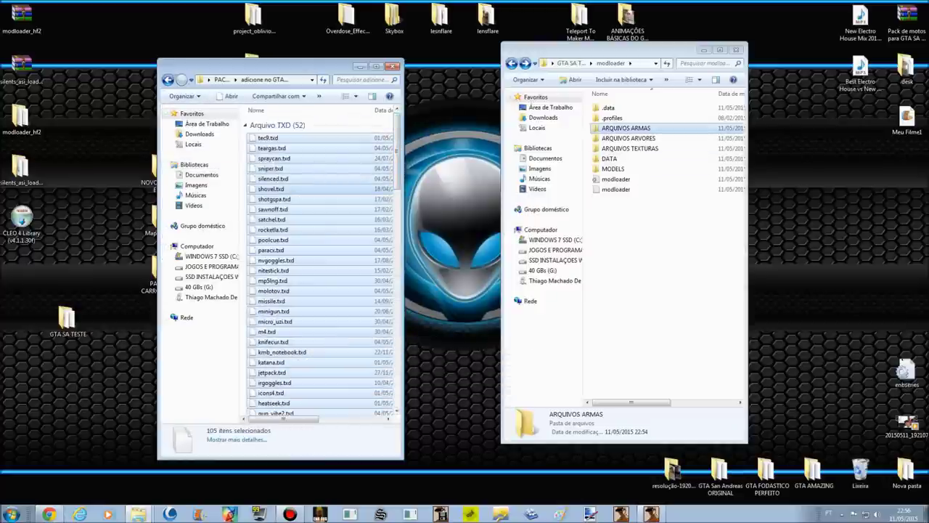
Step: Paste the copied weapon files into the ARQUIVOS ARMAS folder
{"action": "double_click", "coordinate": [626, 127]}
{"action": "right_click", "coordinate": [658, 151]}
{"action": "left_click", "coordinate": [680, 212]}
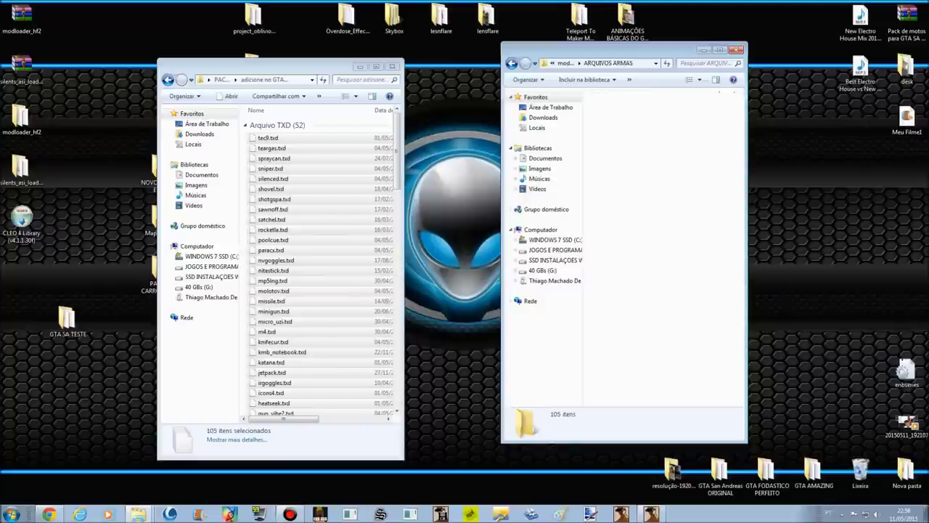
Step: Look through the pasted weapon files in ARQUIVOS ARMAS and return to the modloader folder
{"action": "scroll", "coordinate": [671, 298], "scroll_direction": "up", "scroll_amount": 15}
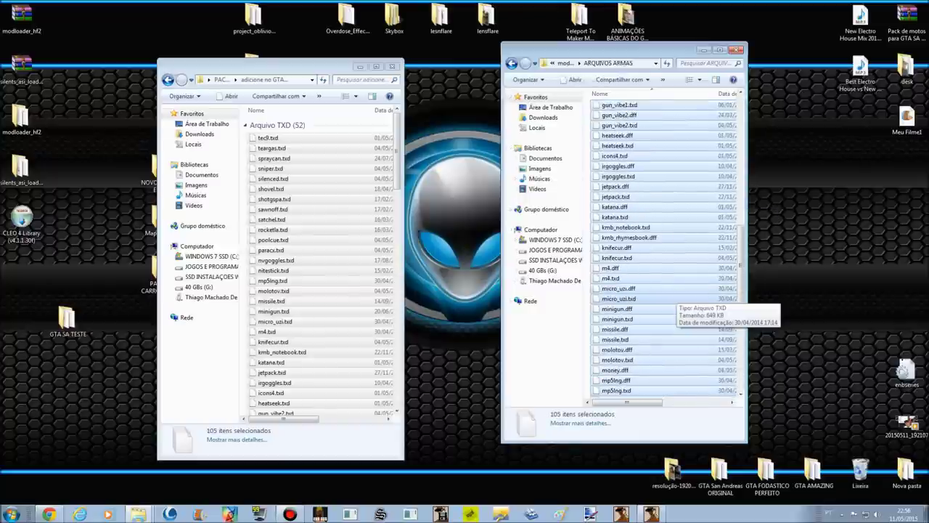
{"action": "scroll", "coordinate": [672, 298], "scroll_direction": "down", "scroll_amount": 12}
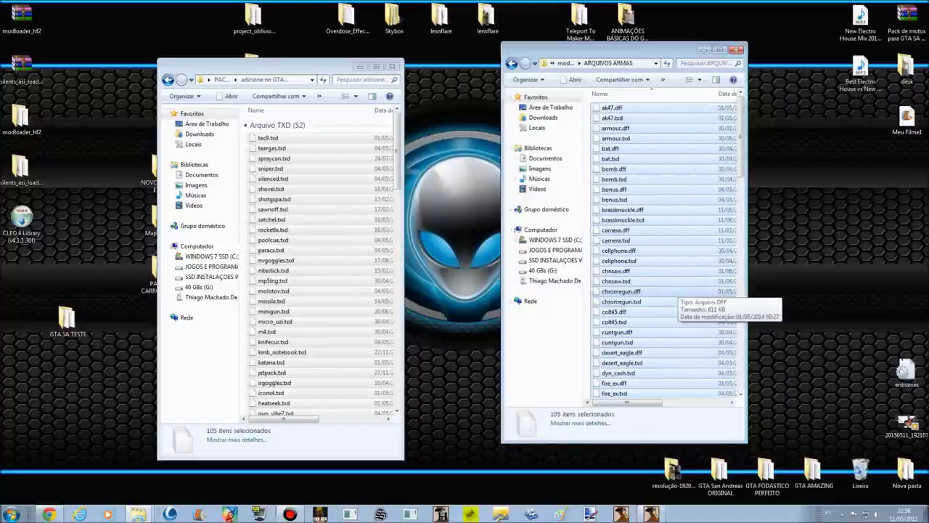
{"action": "scroll", "coordinate": [672, 298], "scroll_direction": "down", "scroll_amount": 10}
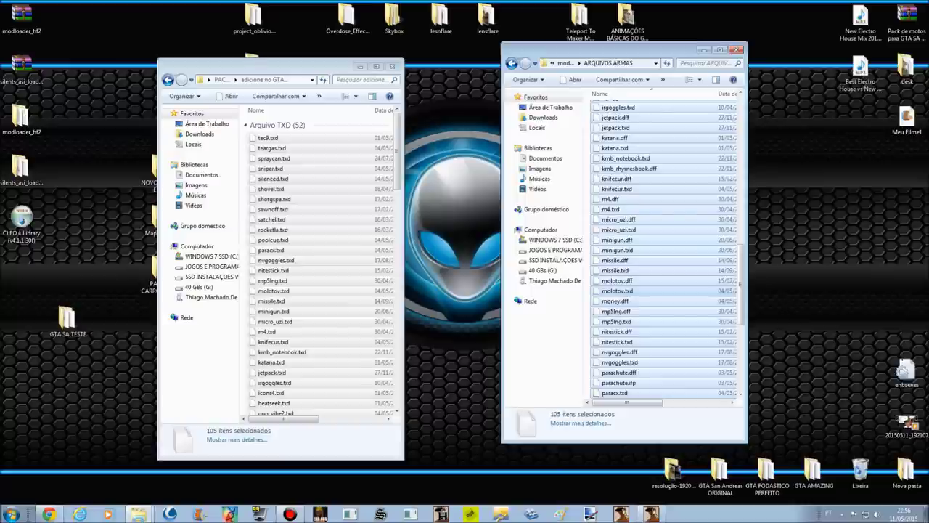
{"action": "left_click", "coordinate": [682, 250]}
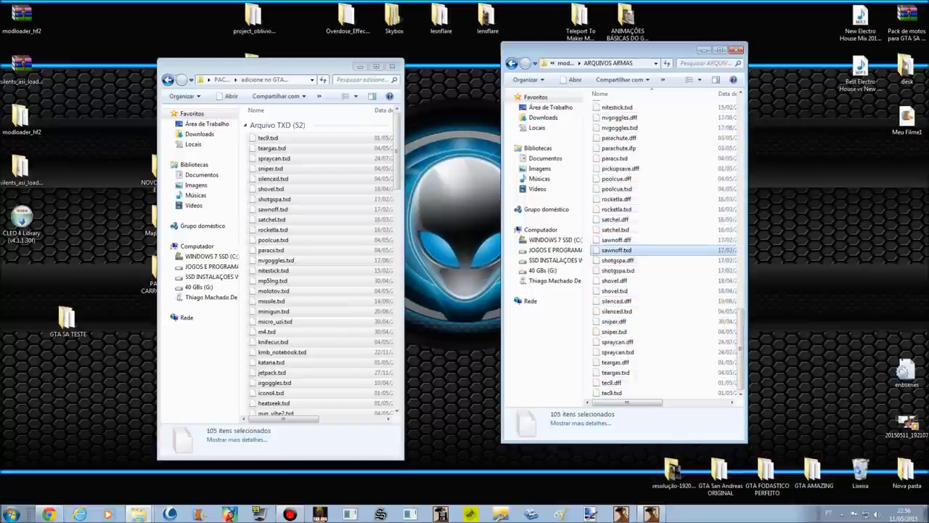
{"action": "scroll", "coordinate": [682, 250], "scroll_direction": "up", "scroll_amount": 15}
{"action": "left_click", "coordinate": [631, 206]}
{"action": "scroll", "coordinate": [672, 300], "scroll_direction": "down", "scroll_amount": 7}
{"action": "left_click", "coordinate": [679, 200]}
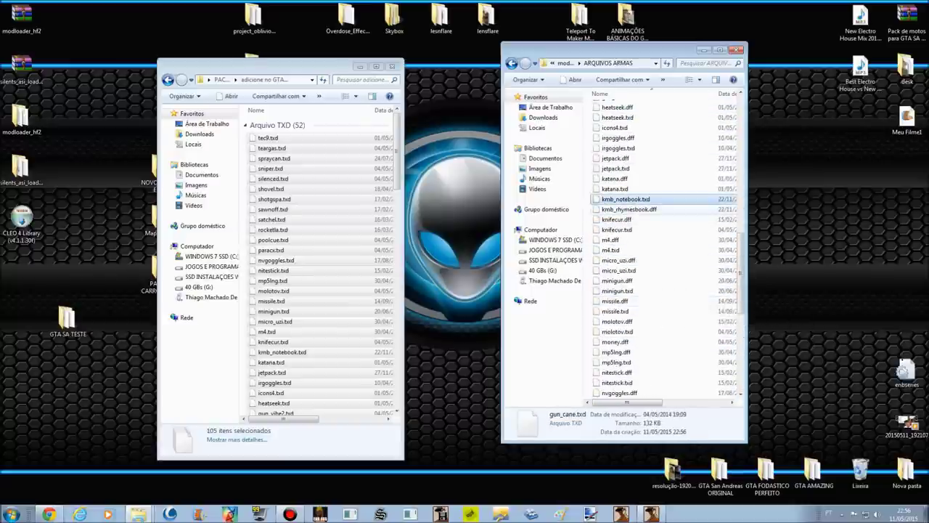
{"action": "left_click", "coordinate": [694, 281]}
{"action": "scroll", "coordinate": [683, 178], "scroll_direction": "up", "scroll_amount": 9}
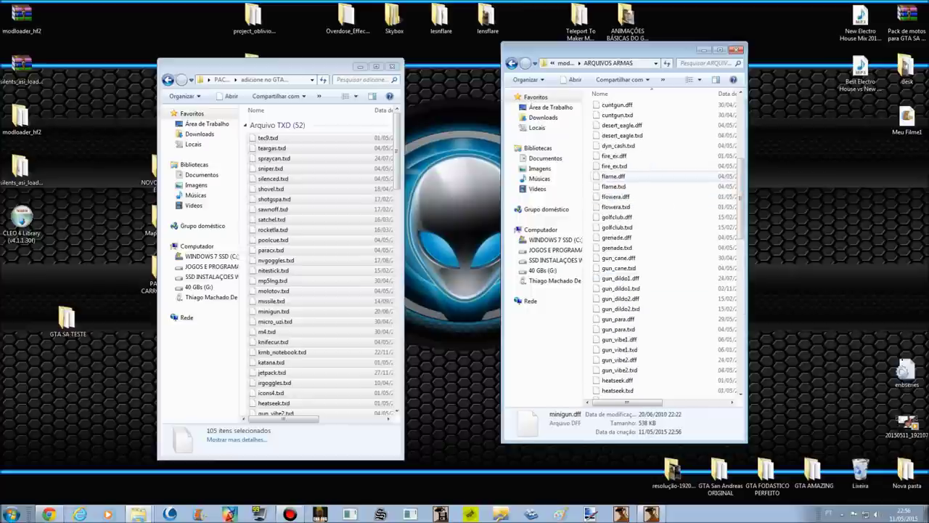
{"action": "left_click", "coordinate": [614, 176]}
{"action": "left_click", "coordinate": [512, 63]}
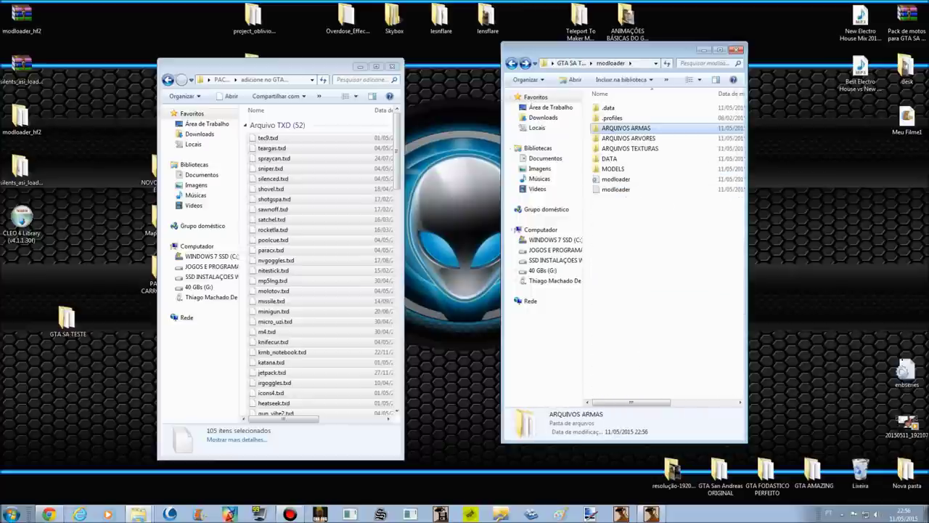
Step: Return to the weapon pack's main folder and open its GTA San Andreas subfolder
{"action": "left_click", "coordinate": [168, 79]}
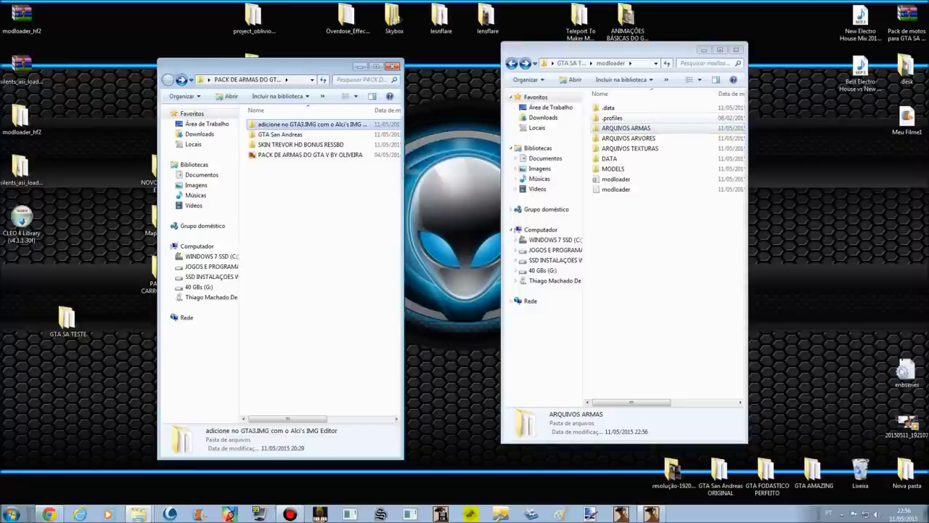
{"action": "left_click", "coordinate": [626, 128]}
{"action": "left_click", "coordinate": [280, 134]}
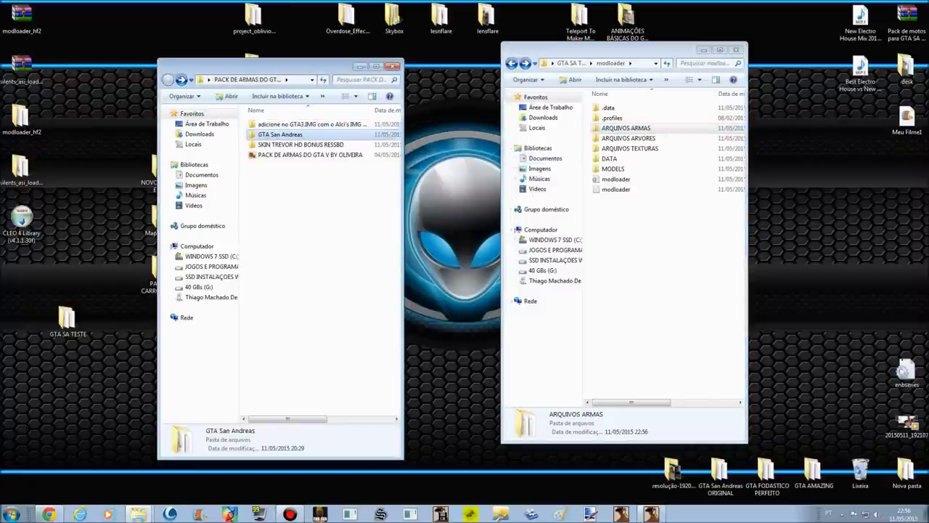
{"action": "double_click", "coordinate": [280, 135]}
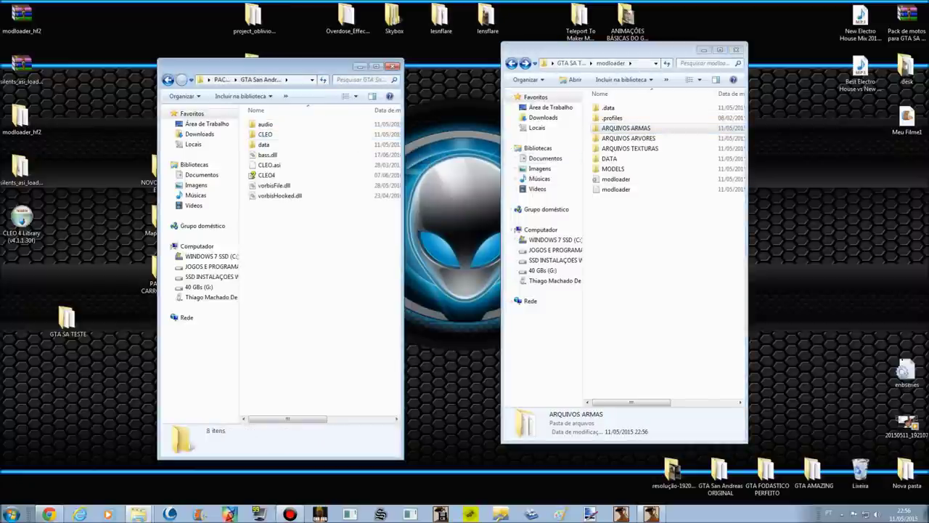
Step: Examine the nested folders inside the pack's audio folder and return to the GTA San Andreas folder
{"action": "double_click", "coordinate": [265, 124]}
{"action": "double_click", "coordinate": [262, 124]}
{"action": "double_click", "coordinate": [269, 124]}
{"action": "double_click", "coordinate": [280, 124]}
{"action": "key", "text": "BackSpace"}
{"action": "key", "text": "BackSpace"}
{"action": "key", "text": "BackSpace"}
{"action": "key", "text": "BackSpace"}
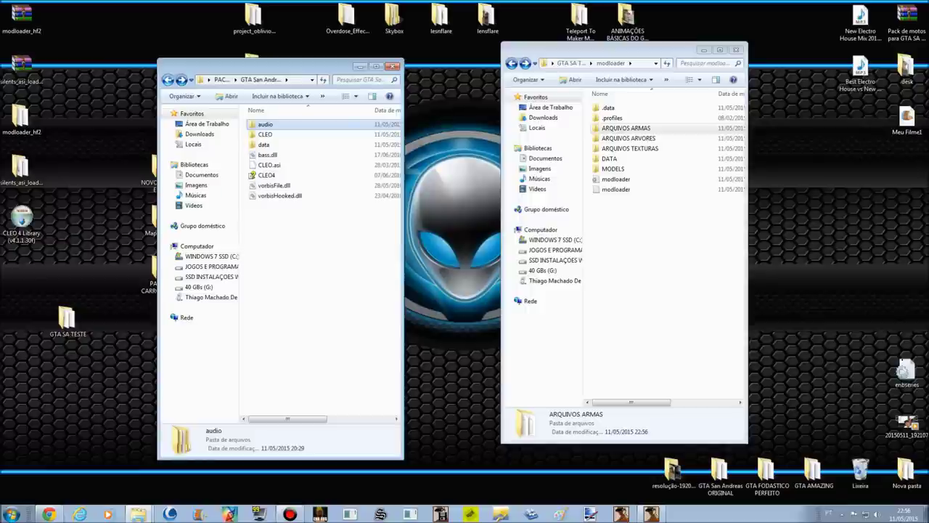
Step: Open the pack's CLEO folder and select FileSystemOperations.cleo, IniFiles.cleo and IntOperations.cleo
{"action": "key", "text": "Down"}
{"action": "key", "text": "Return"}
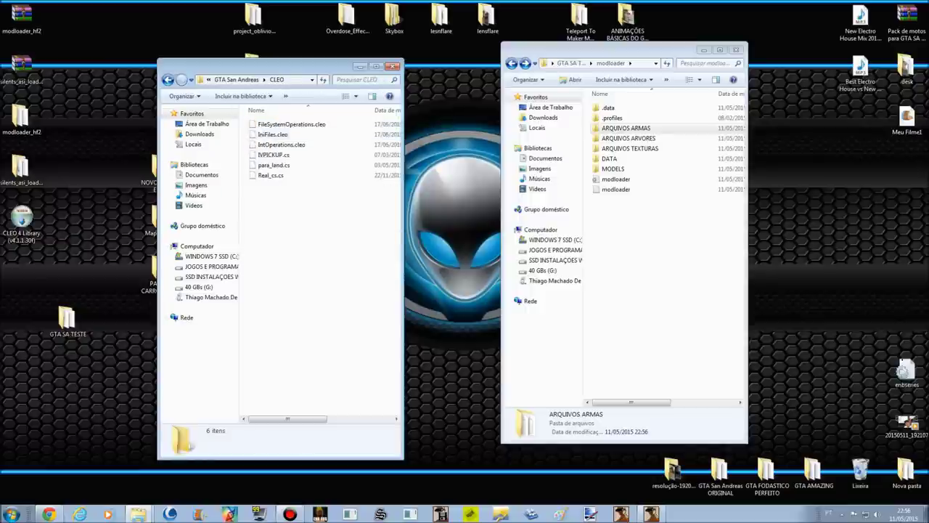
{"action": "left_click_drag", "start_coordinate": [298, 154], "coordinate": [257, 167]}
{"action": "left_click_drag", "start_coordinate": [342, 121], "coordinate": [276, 121]}
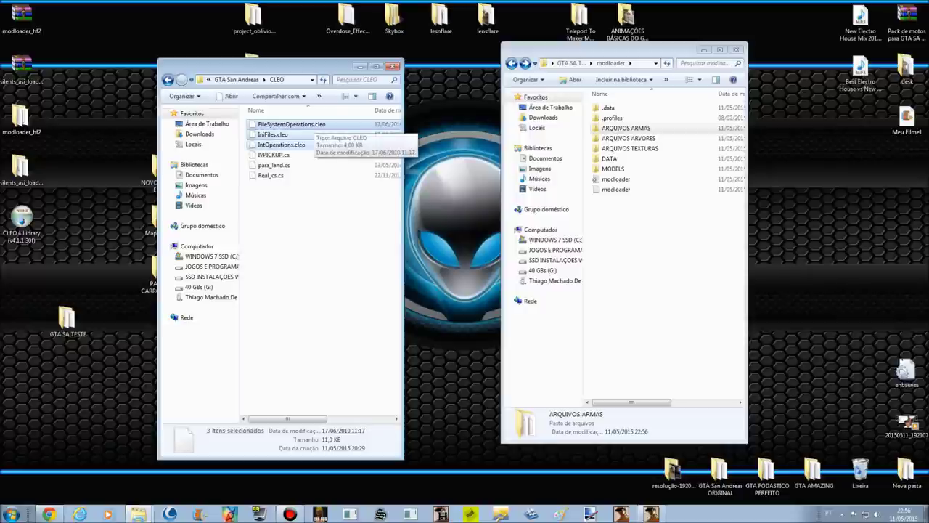
Step: Check the CLEO folder in GTA SA TESTE for the pack's .cleo files, and return to the modloader folder
{"action": "left_click", "coordinate": [512, 63]}
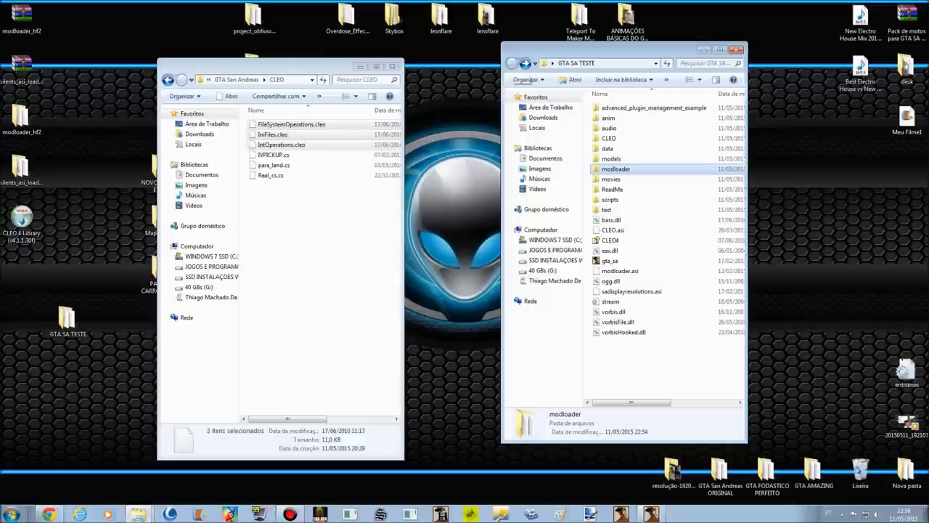
{"action": "double_click", "coordinate": [609, 138]}
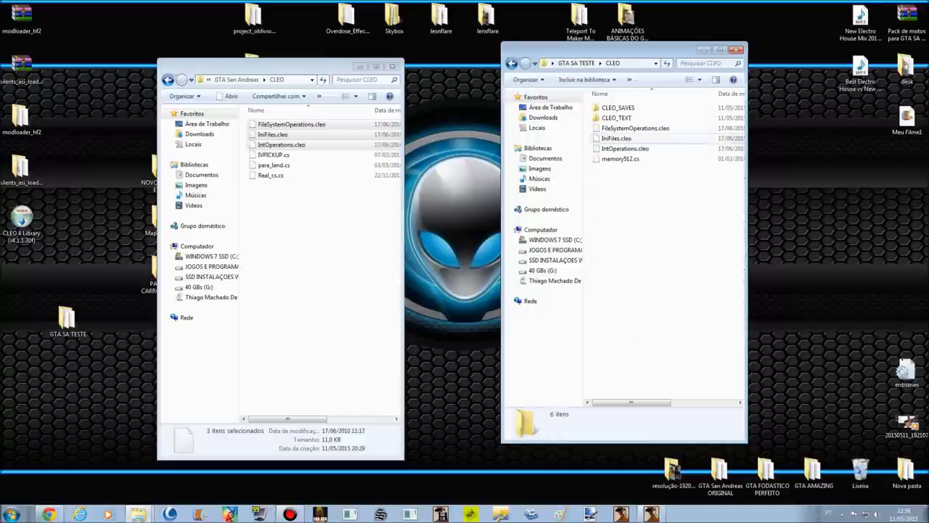
{"action": "left_click", "coordinate": [512, 63]}
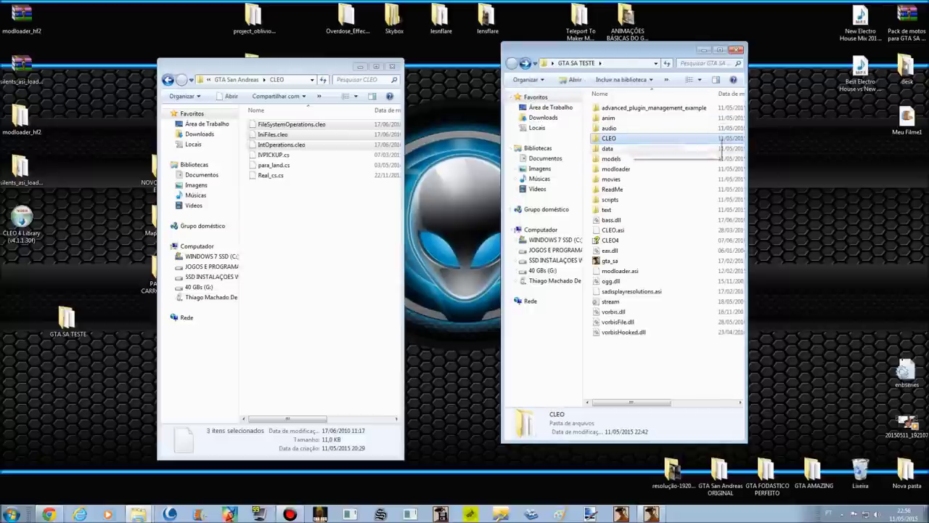
{"action": "double_click", "coordinate": [630, 168]}
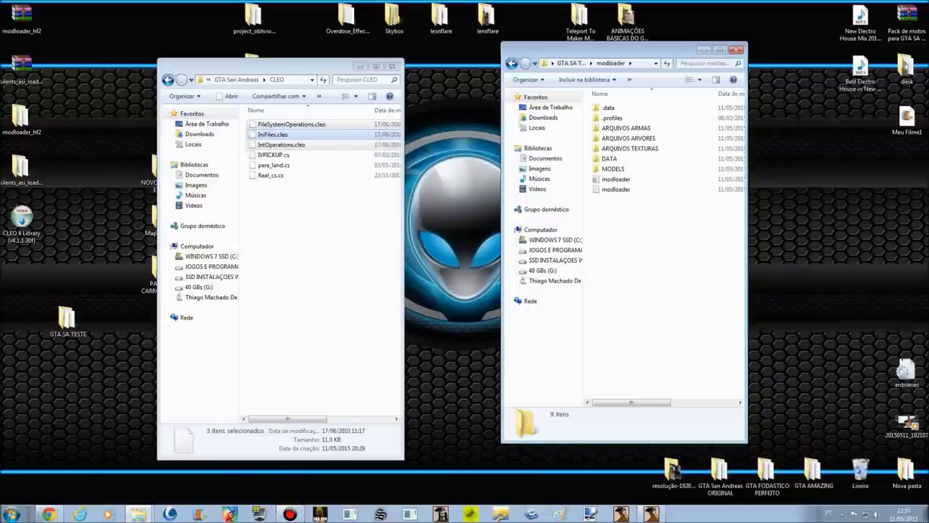
{"action": "left_click", "coordinate": [290, 124]}
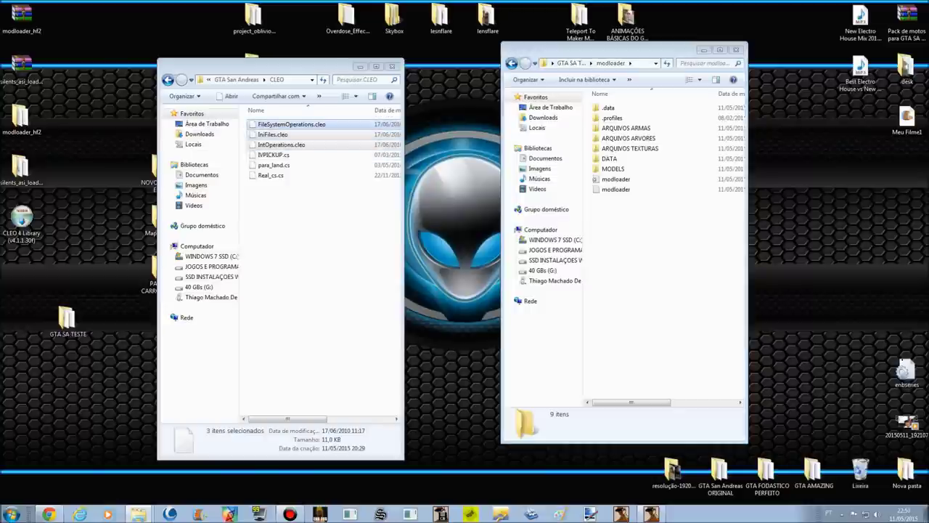
Step: Open the CLEO folder in GTA SA TESTE and select IVPICKUP.cs, para_land.cs and Real_cs.cs in the pack's CLEO folder
{"action": "left_click", "coordinate": [512, 63]}
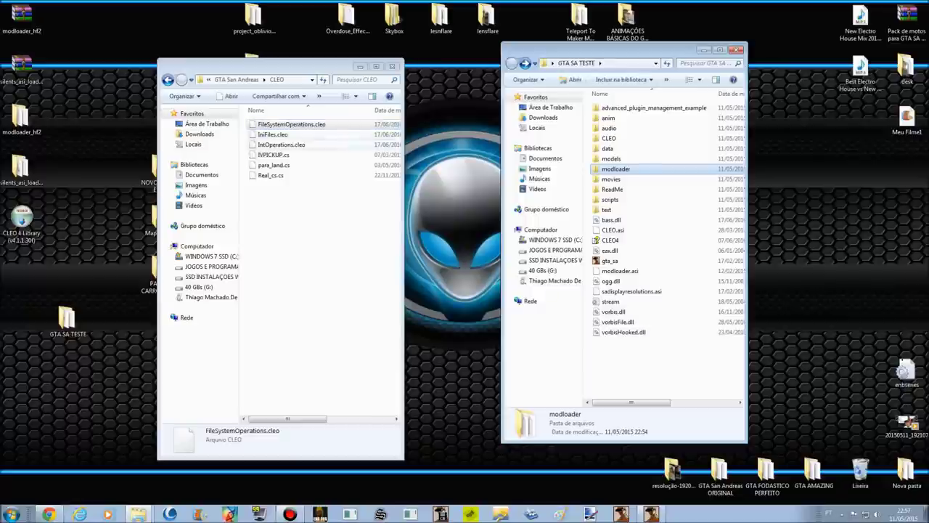
{"action": "left_click", "coordinate": [282, 144], "text": "shift"}
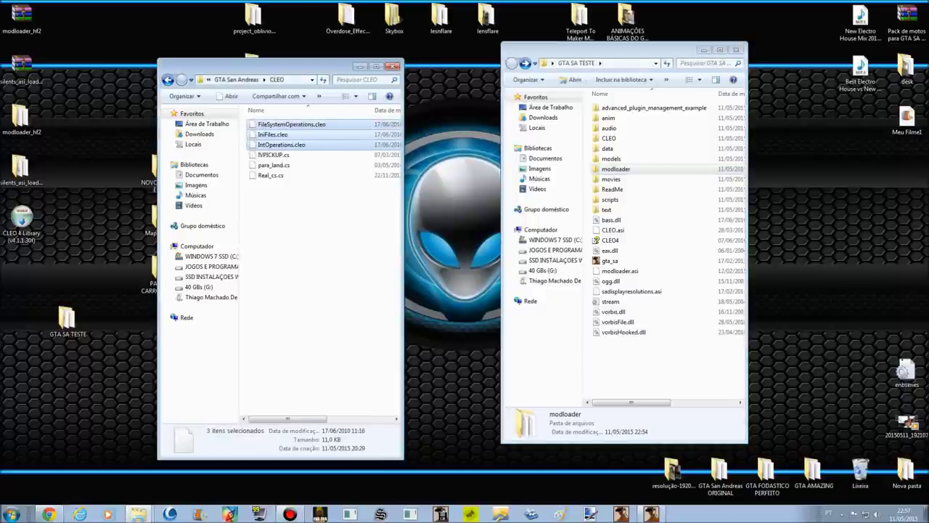
{"action": "left_click", "coordinate": [609, 138]}
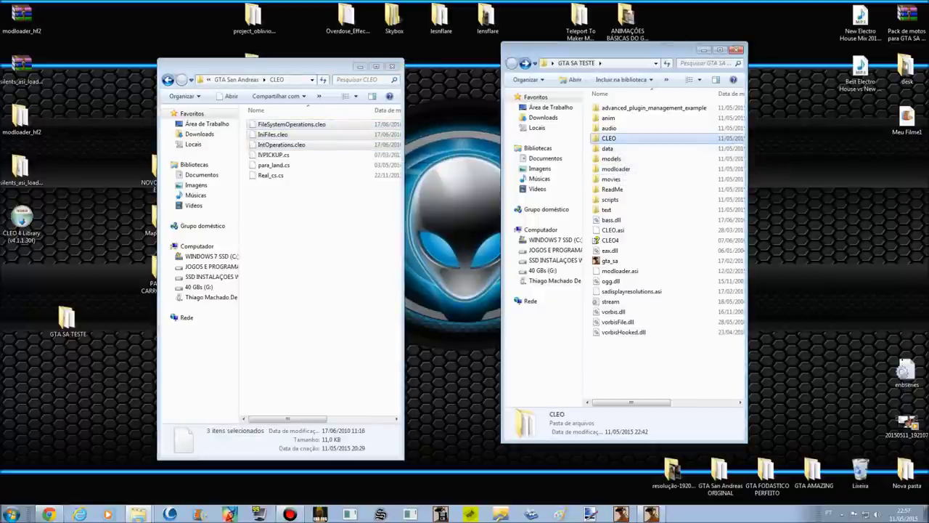
{"action": "left_click", "coordinate": [615, 169]}
{"action": "left_click", "coordinate": [610, 138]}
{"action": "double_click", "coordinate": [610, 138]}
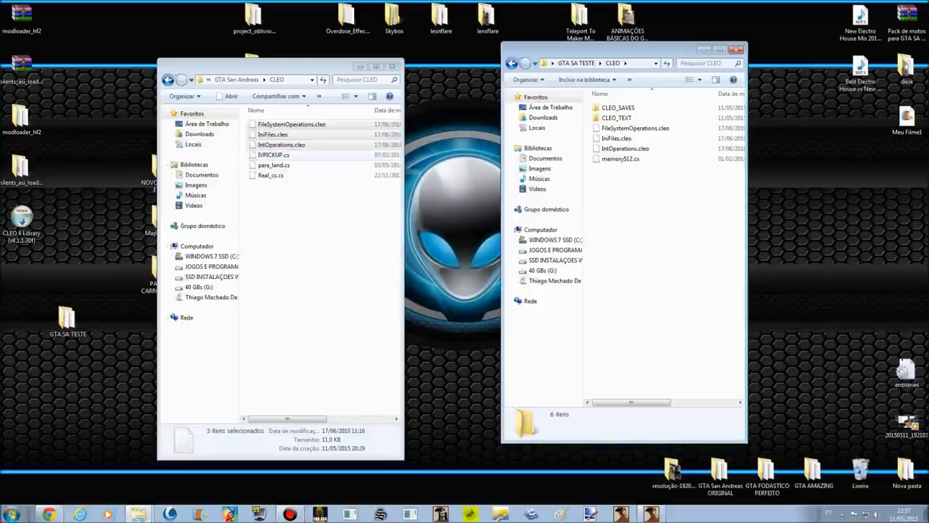
{"action": "left_click", "coordinate": [286, 155]}
{"action": "left_click_drag", "start_coordinate": [292, 154], "coordinate": [292, 187]}
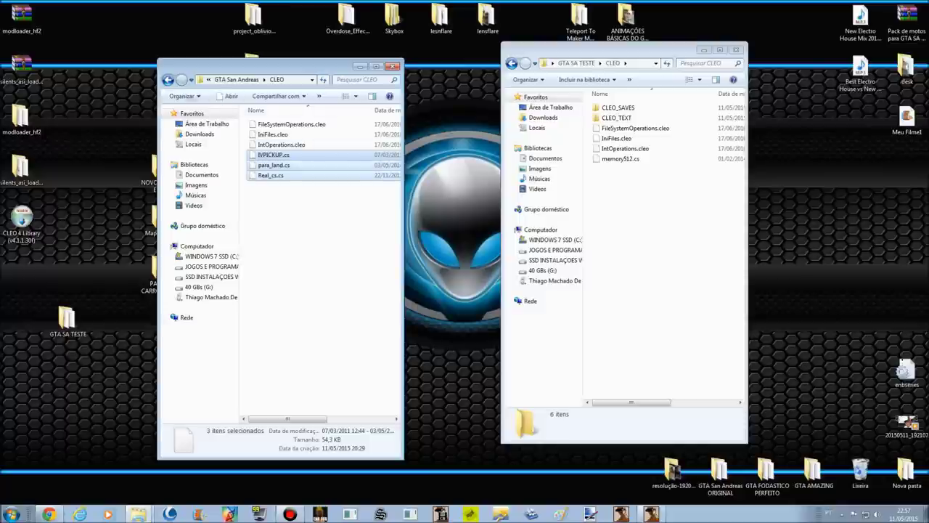
Step: Return to the pack's GTA San Andreas folder and the game's modloader folder, and point out their data folders
{"action": "left_click", "coordinate": [168, 80]}
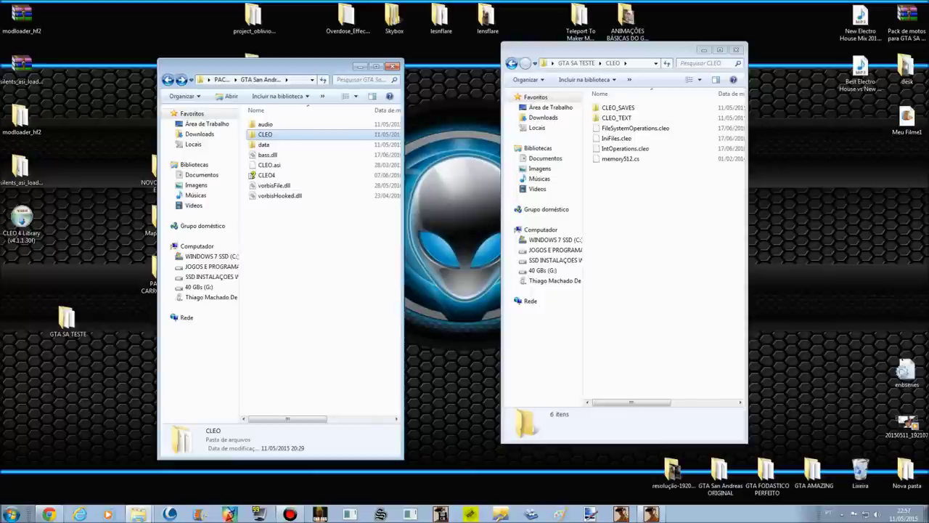
{"action": "left_click", "coordinate": [512, 64]}
{"action": "double_click", "coordinate": [618, 169]}
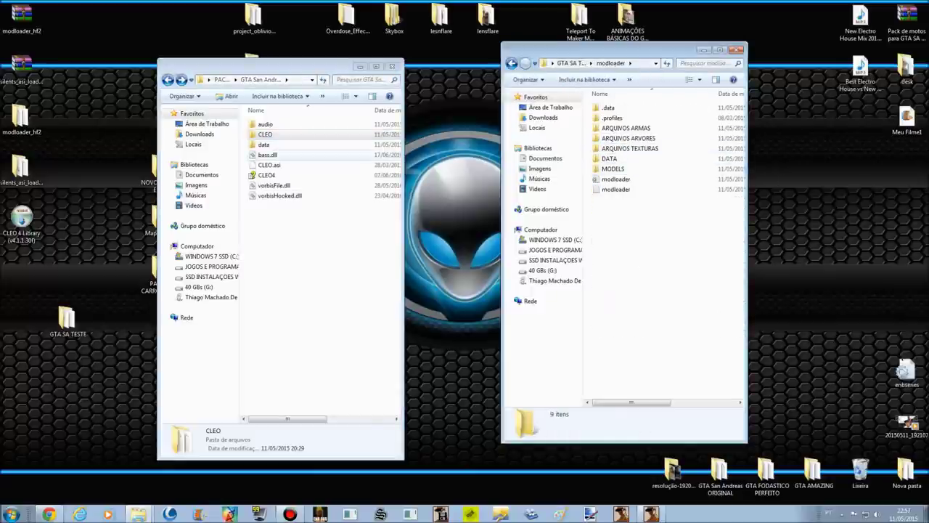
{"action": "left_click", "coordinate": [625, 159]}
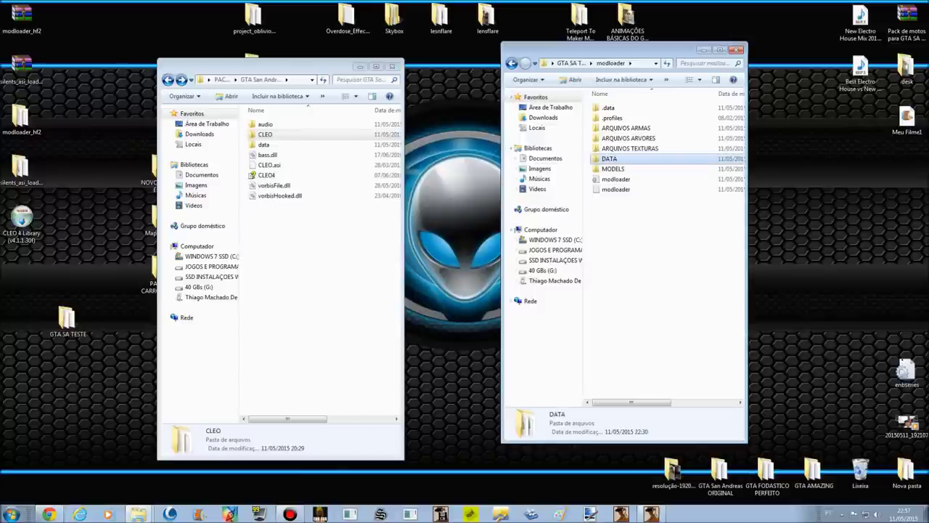
{"action": "left_click", "coordinate": [264, 145]}
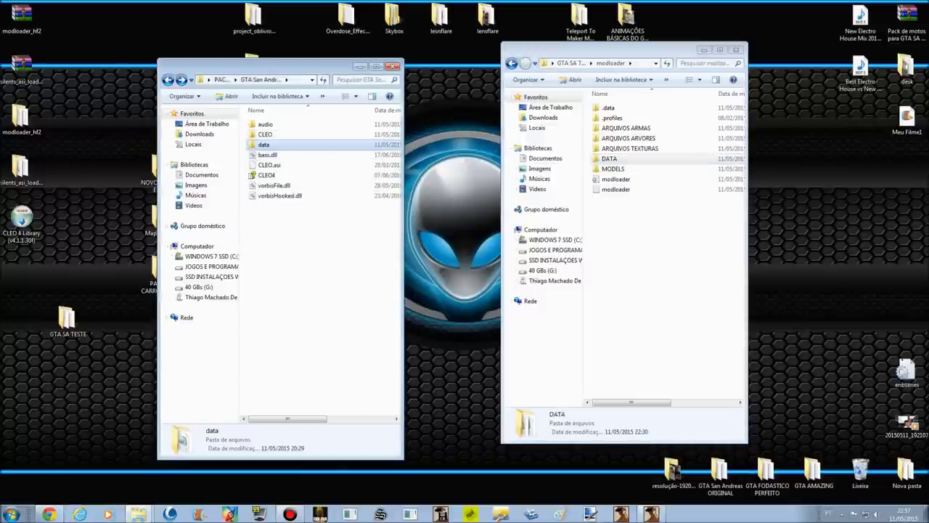
Step: Go through the nested folders inside the pack's audio folder and return to its GTA San Andreas folder
{"action": "double_click", "coordinate": [266, 124]}
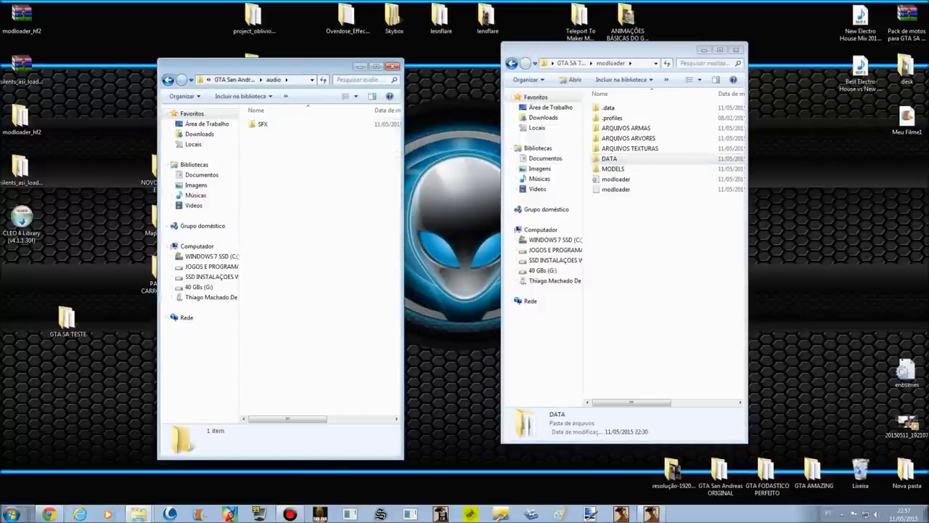
{"action": "key", "text": "Down"}
{"action": "key", "text": "Return"}
{"action": "key", "text": "Down"}
{"action": "key", "text": "Return"}
{"action": "key", "text": "Down"}
{"action": "key", "text": "Return"}
{"action": "key", "text": "BackSpace"}
{"action": "key", "text": "BackSpace"}
{"action": "key", "text": "BackSpace"}
{"action": "key", "text": "BackSpace"}
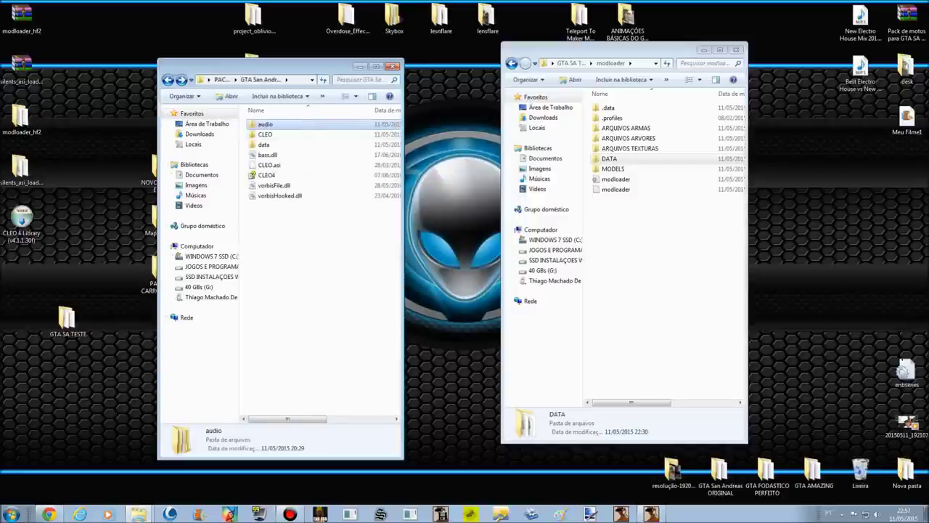
{"action": "key", "text": "Menu"}
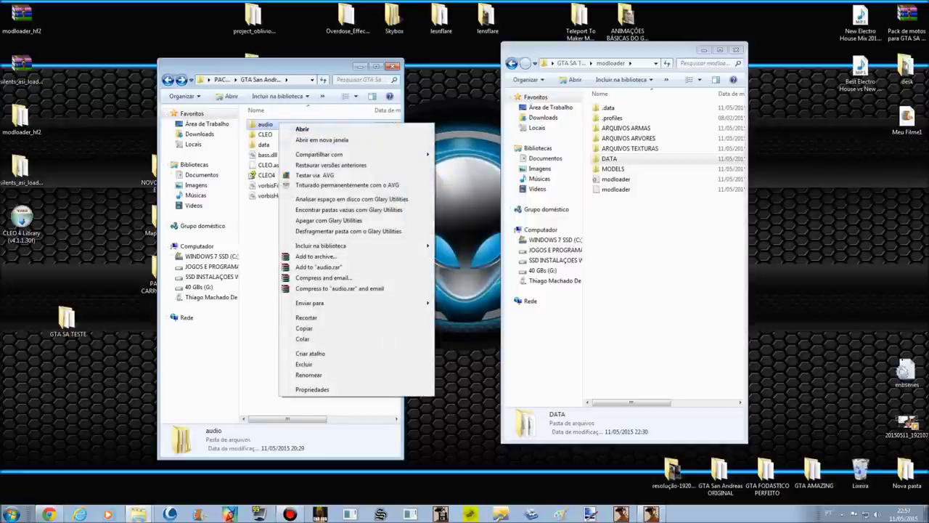
Step: Create a new folder named AUDIO inside the modloader folder
{"action": "right_click", "coordinate": [592, 237]}
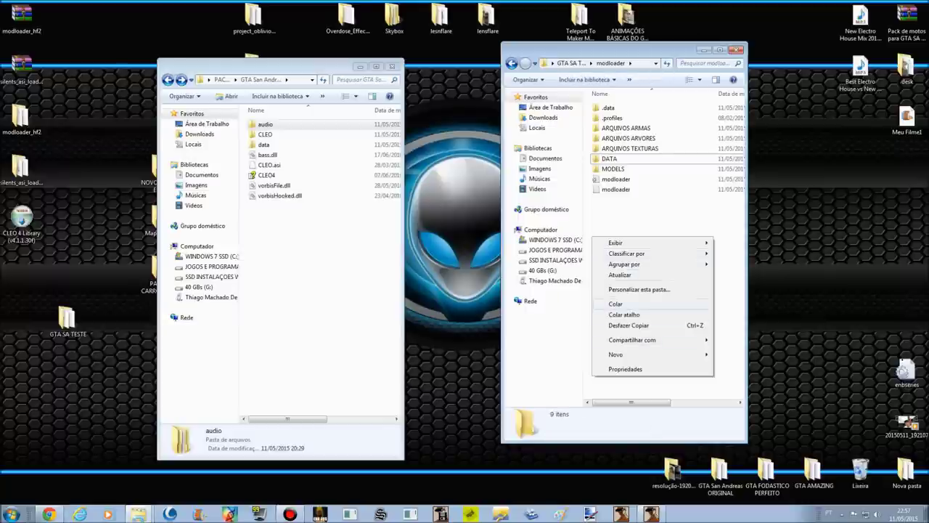
{"action": "mouse_move", "coordinate": [616, 355]}
{"action": "left_click", "coordinate": [737, 355]}
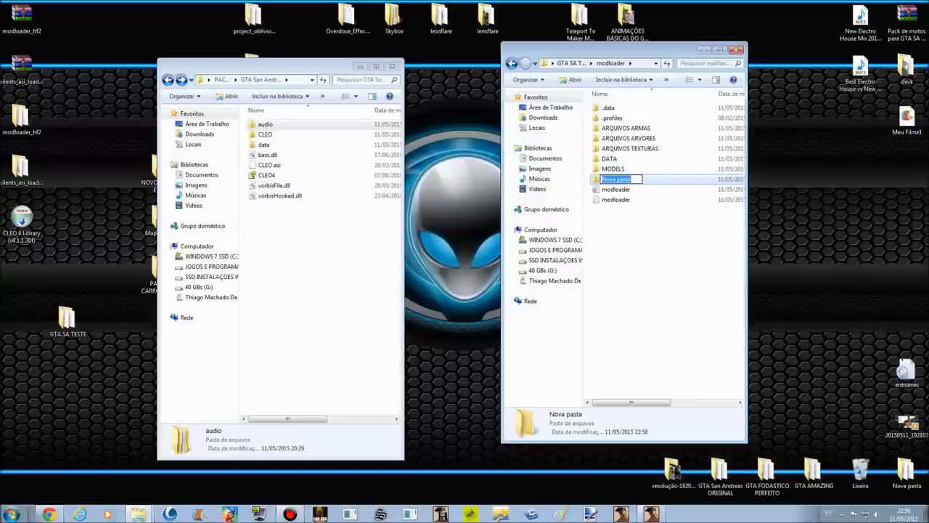
{"action": "type", "text": "AUDIO"}
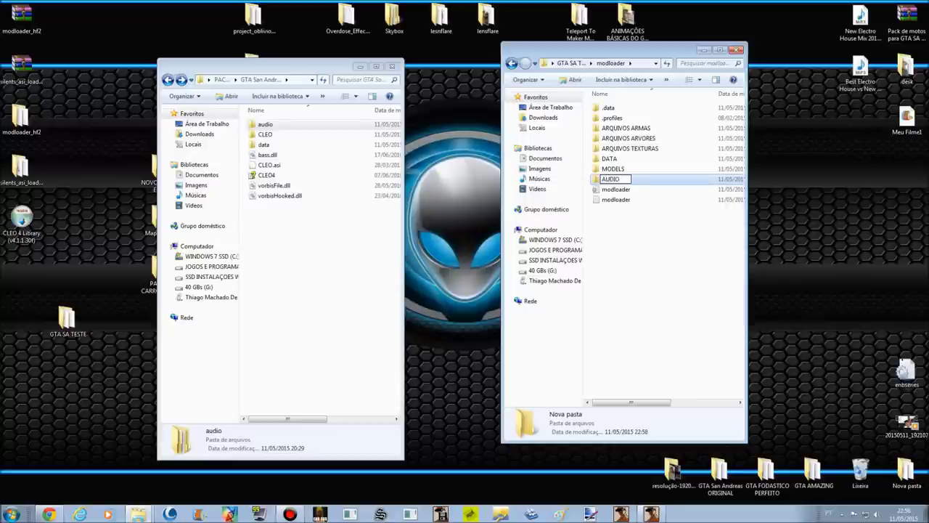
{"action": "key", "text": "Return"}
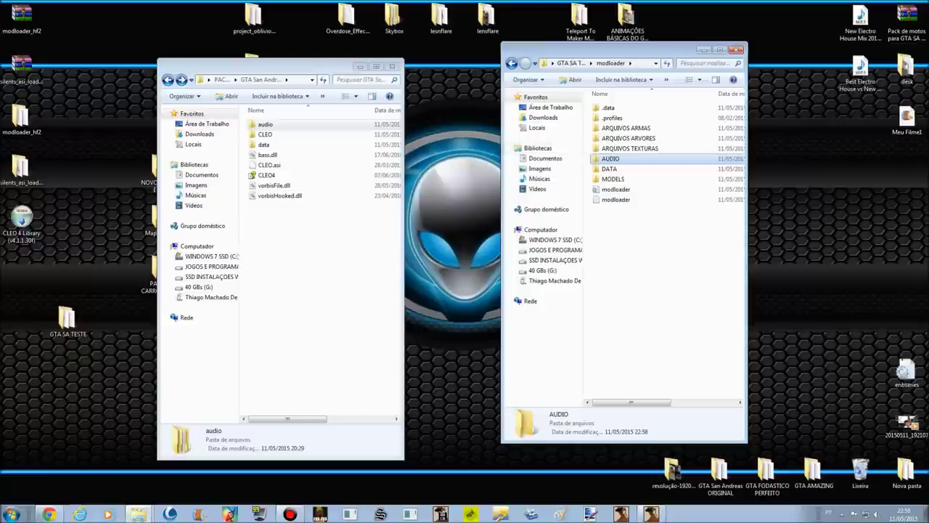
Step: Copy the SFX folder from the pack's audio folder into modloader's AUDIO folder, and return to both parent folders
{"action": "left_click", "coordinate": [265, 124]}
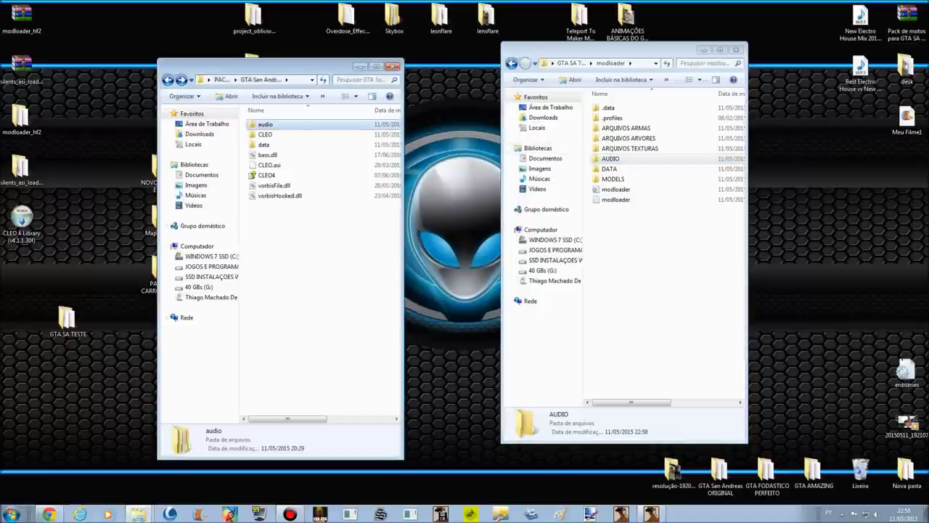
{"action": "double_click", "coordinate": [265, 124]}
{"action": "right_click", "coordinate": [263, 124]}
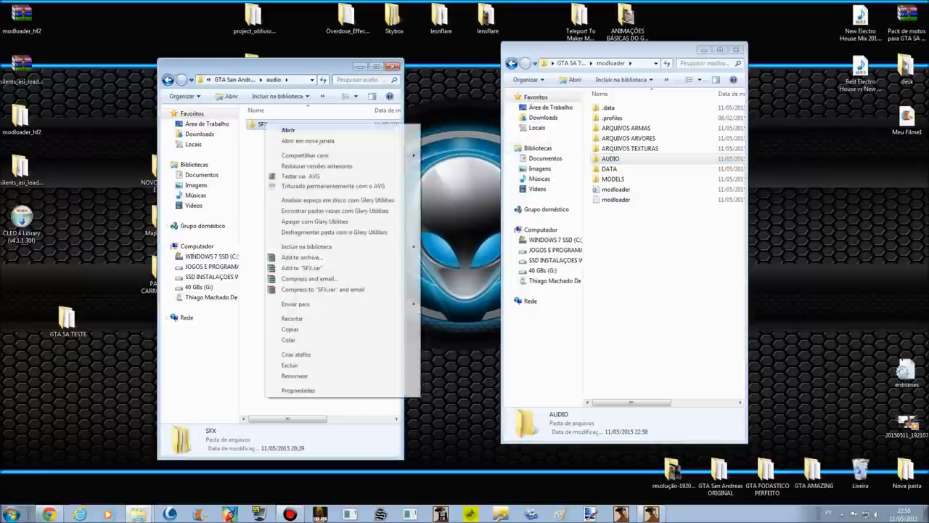
{"action": "left_click", "coordinate": [291, 330]}
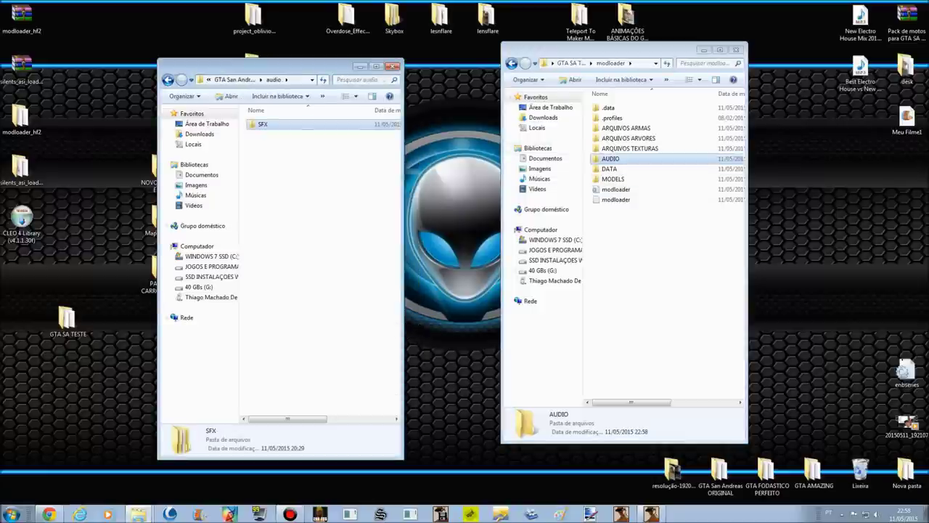
{"action": "double_click", "coordinate": [611, 158]}
{"action": "right_click", "coordinate": [633, 157]}
{"action": "left_click", "coordinate": [656, 223]}
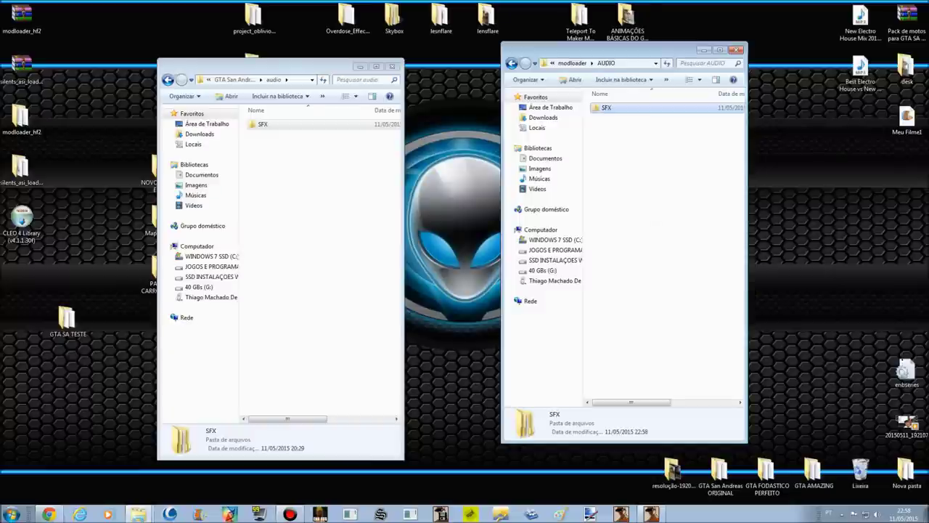
{"action": "left_click", "coordinate": [512, 63]}
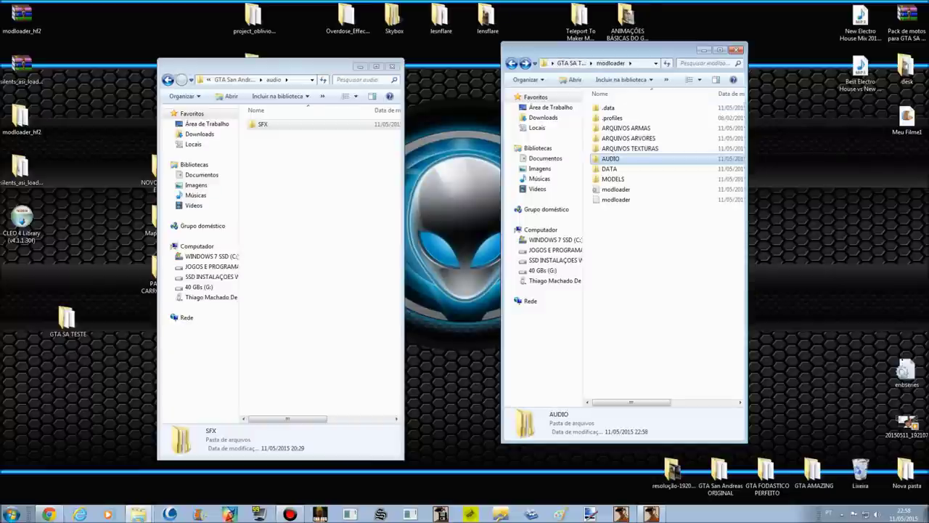
{"action": "left_click", "coordinate": [168, 79]}
Step: Check the contents of the pack's CLEO folder and return to its GTA San Andreas folder
{"action": "left_click", "coordinate": [266, 134]}
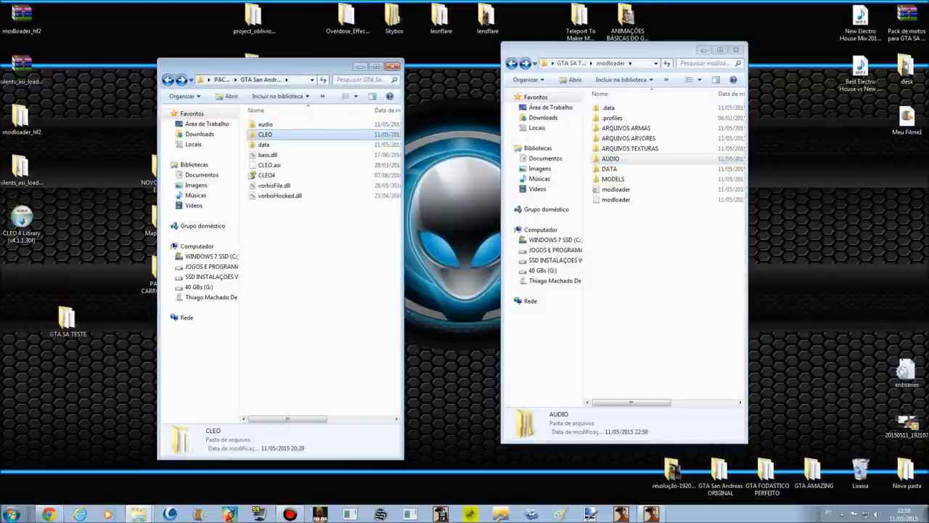
{"action": "double_click", "coordinate": [266, 135]}
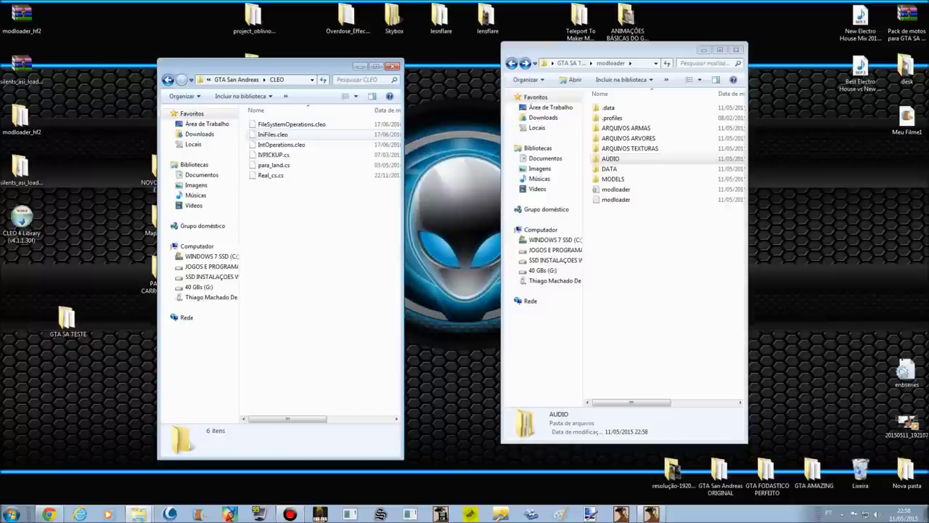
{"action": "left_click", "coordinate": [168, 79]}
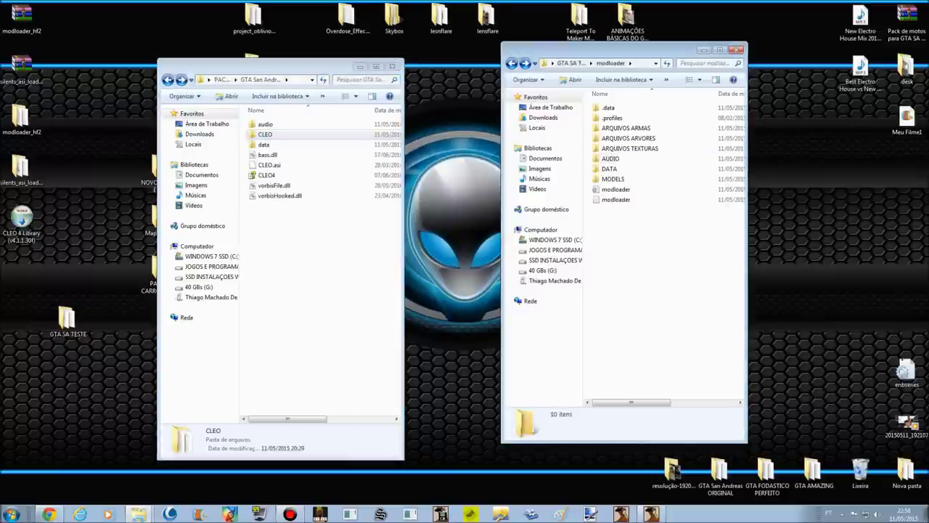
Step: Create a new folder named CLEO inside the modloader folder
{"action": "right_click", "coordinate": [636, 248]}
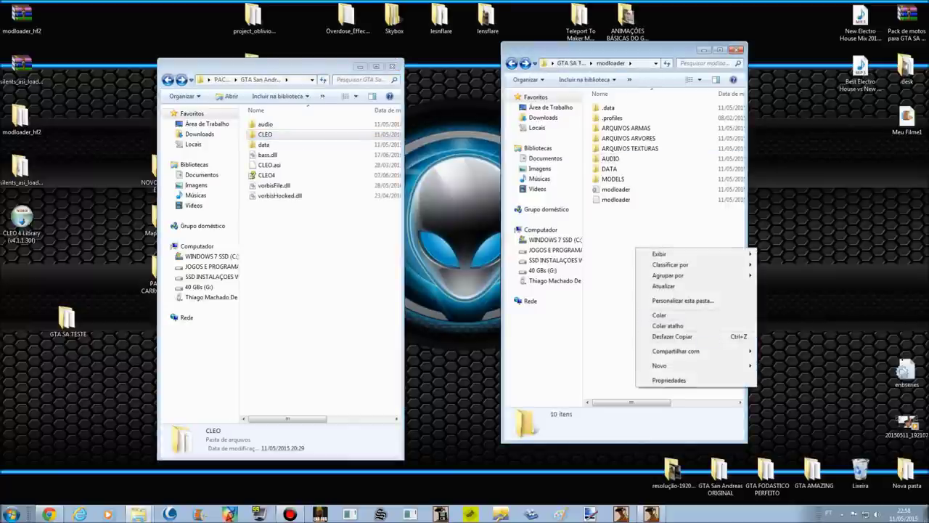
{"action": "mouse_move", "coordinate": [661, 365]}
{"action": "left_click", "coordinate": [778, 366]}
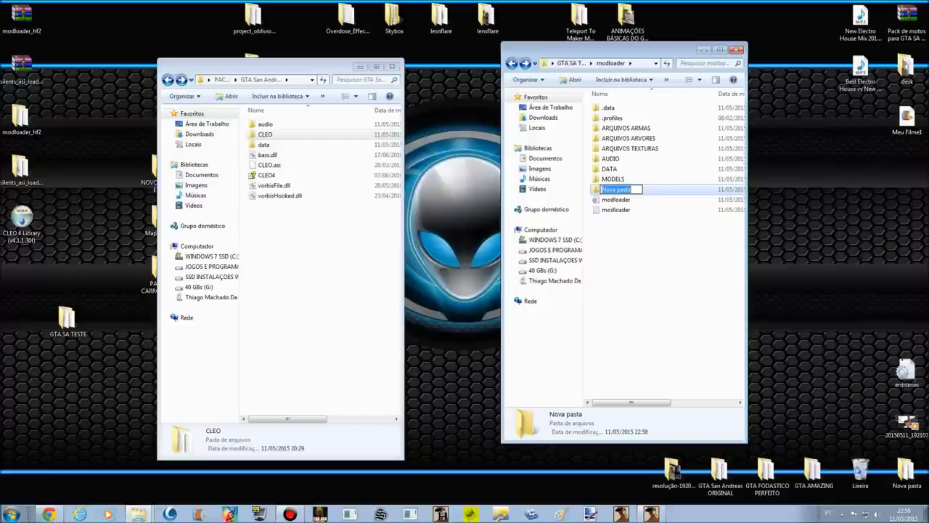
{"action": "type", "text": "CLEO"}
{"action": "key", "text": "Return"}
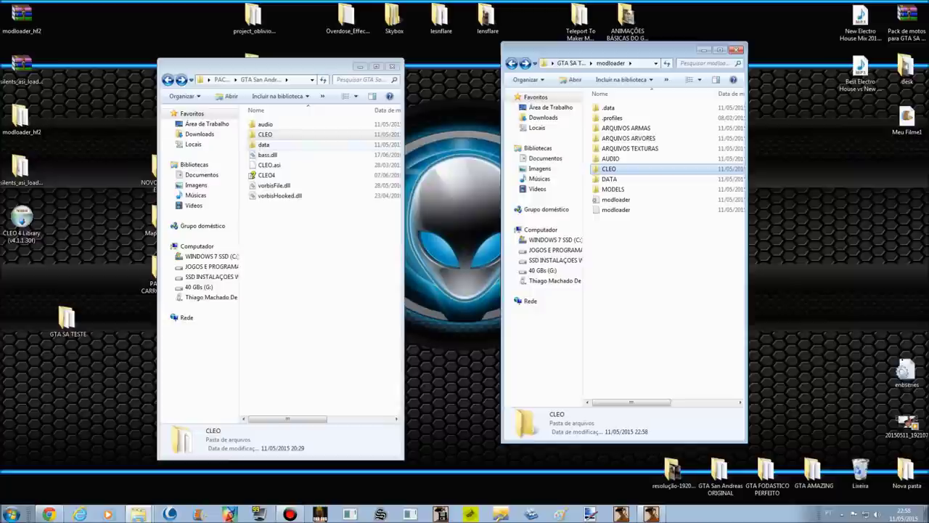
Step: Point out the pack's IVPICKUP.cs, para_land.cs and Real_cs.cs and modloader's CLEO folder, and return to the pack's GTA San Andreas folder
{"action": "double_click", "coordinate": [265, 134]}
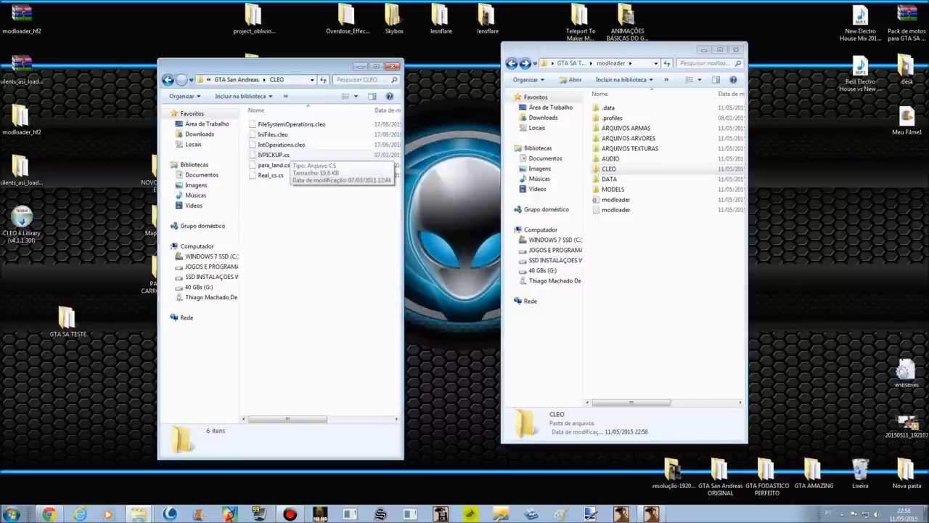
{"action": "left_click", "coordinate": [289, 154]}
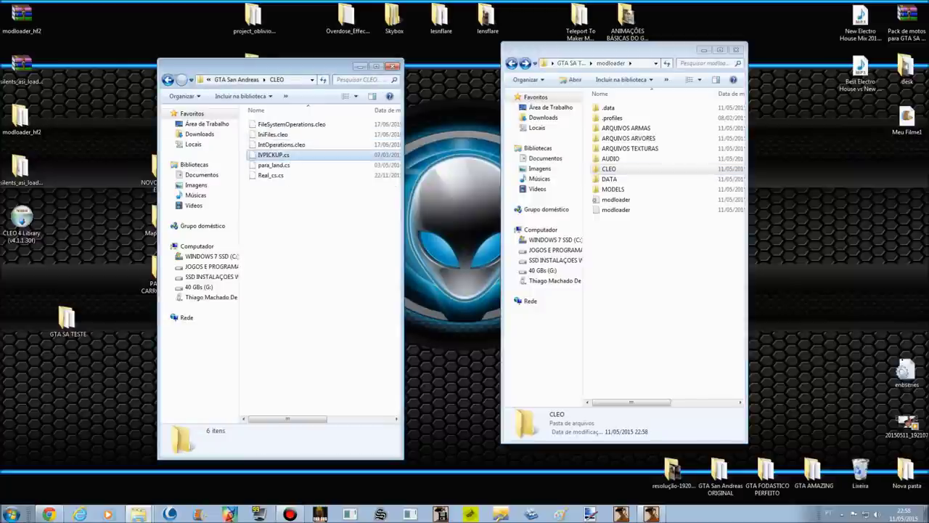
{"action": "left_click_drag", "start_coordinate": [396, 187], "coordinate": [297, 155]}
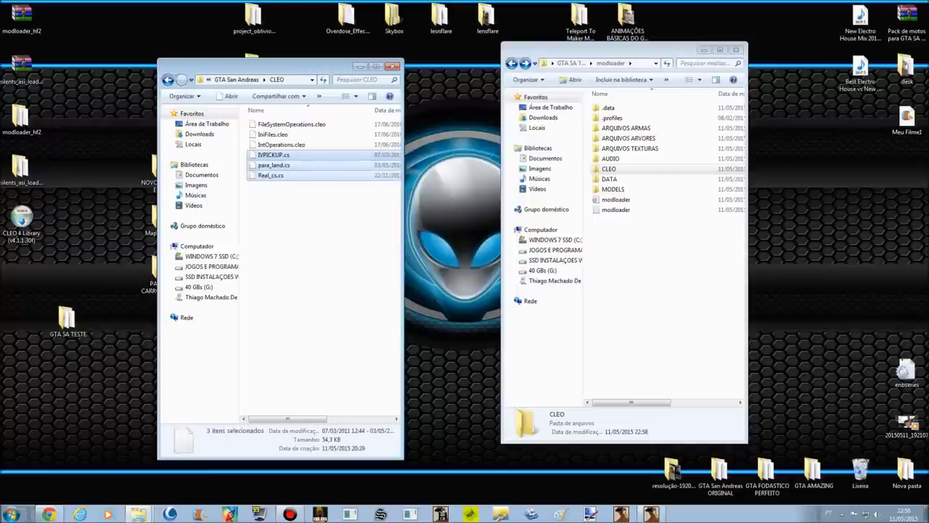
{"action": "left_click", "coordinate": [610, 169]}
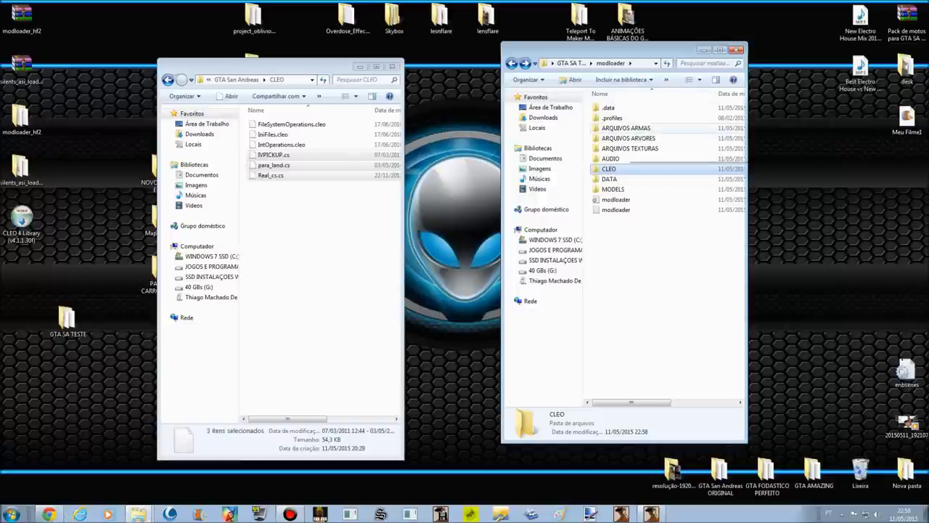
{"action": "left_click", "coordinate": [168, 80]}
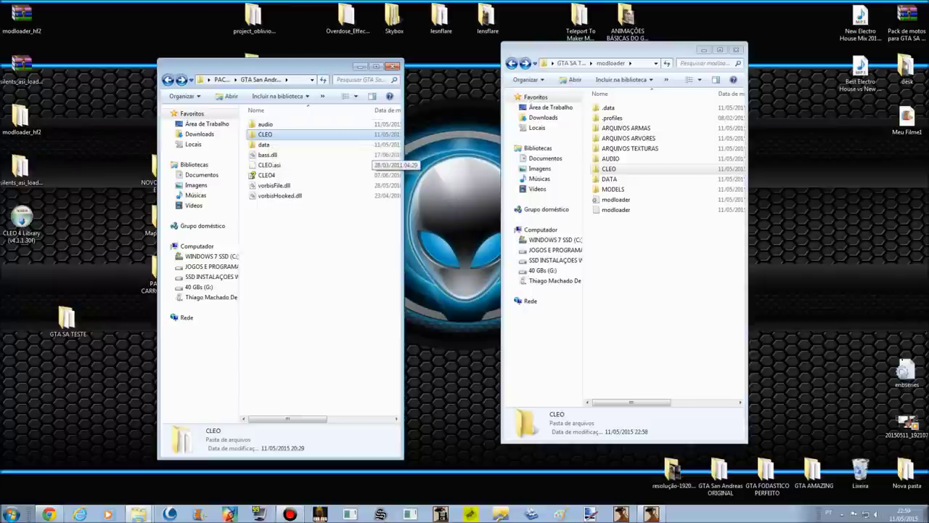
Step: Open the ARQUIVOS ARMAS folder inside modloader
{"action": "left_click", "coordinate": [610, 169]}
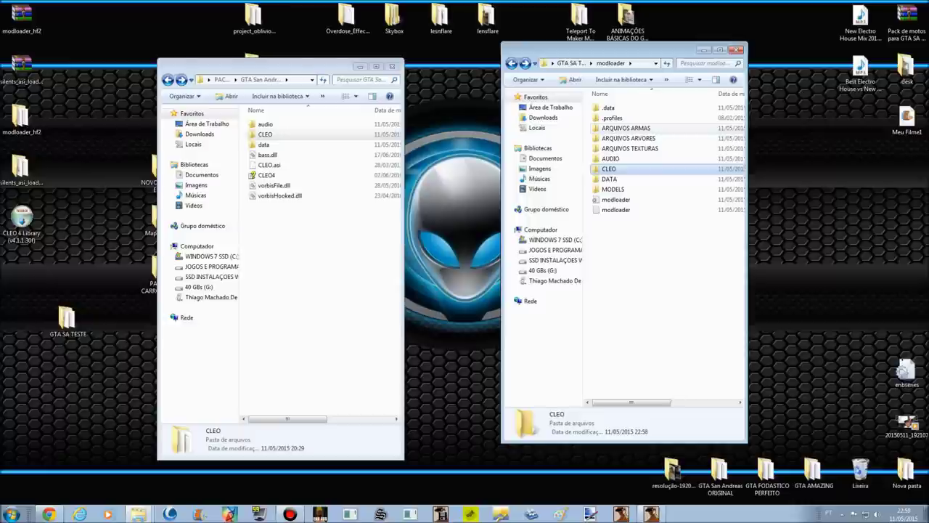
{"action": "left_click", "coordinate": [626, 128]}
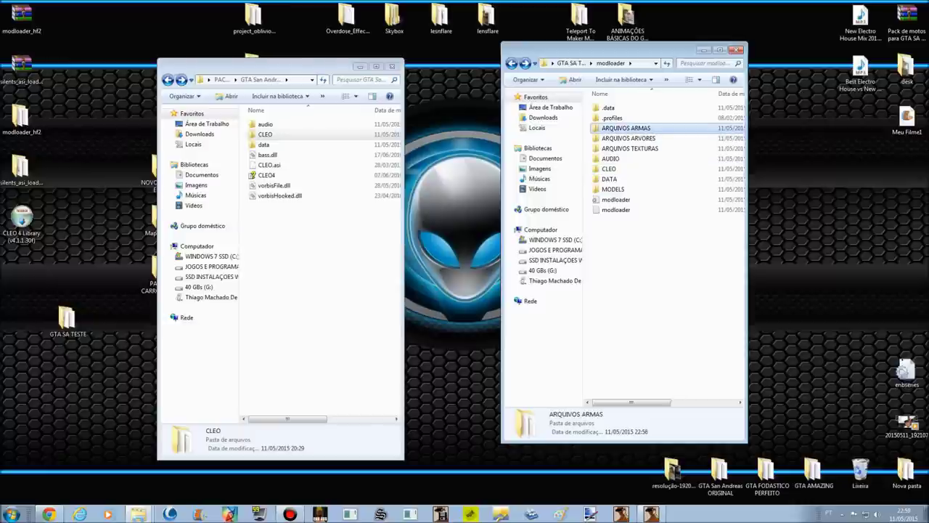
{"action": "key", "text": "Return"}
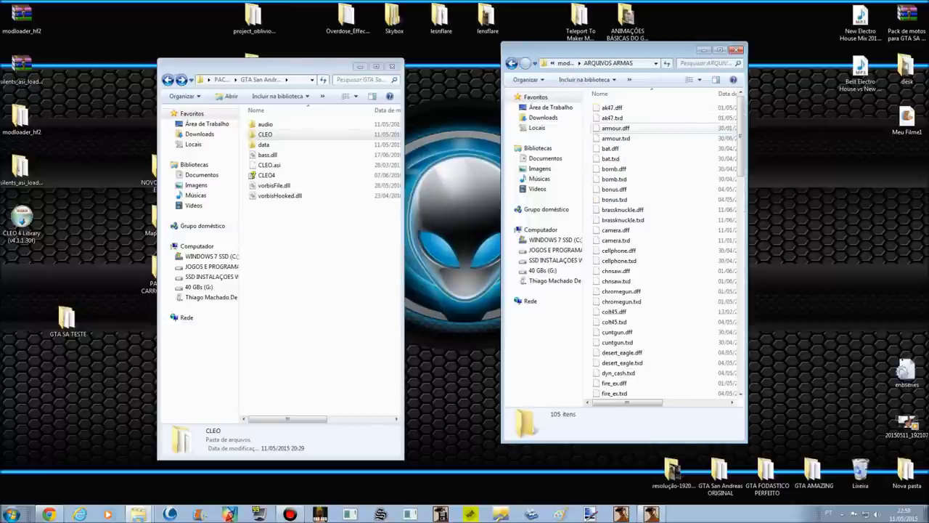
Step: Create a new folder named ARMAS inside the ARQUIVOS ARMAS folder
{"action": "right_click", "coordinate": [671, 159]}
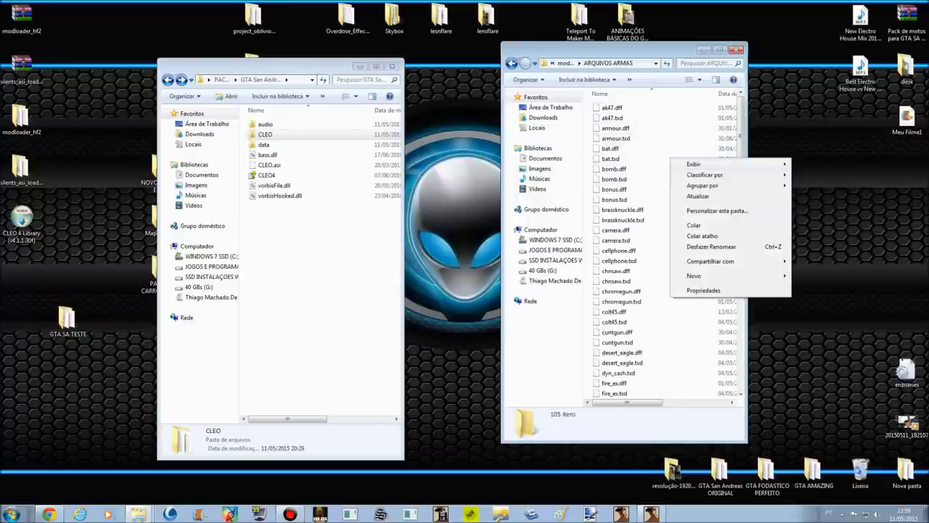
{"action": "mouse_move", "coordinate": [726, 276]}
{"action": "left_click", "coordinate": [812, 276]}
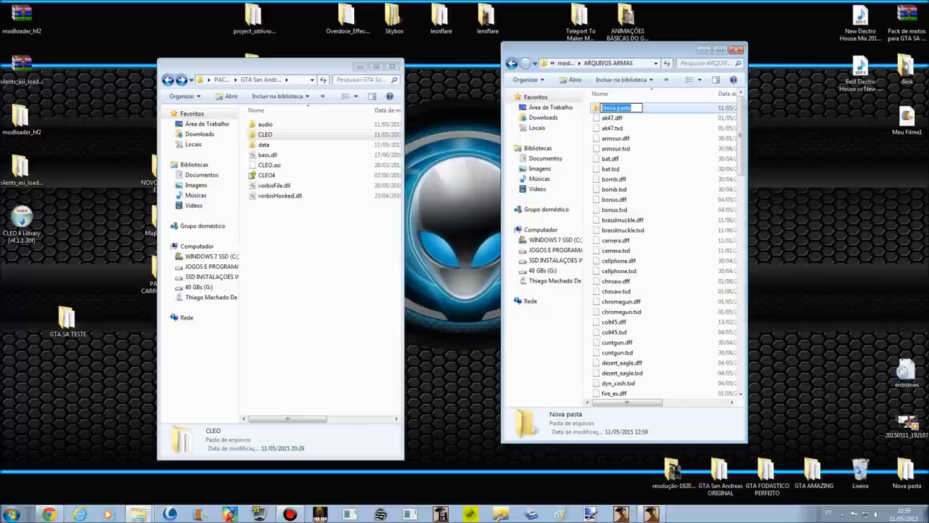
{"action": "type", "text": "ARMAS"}
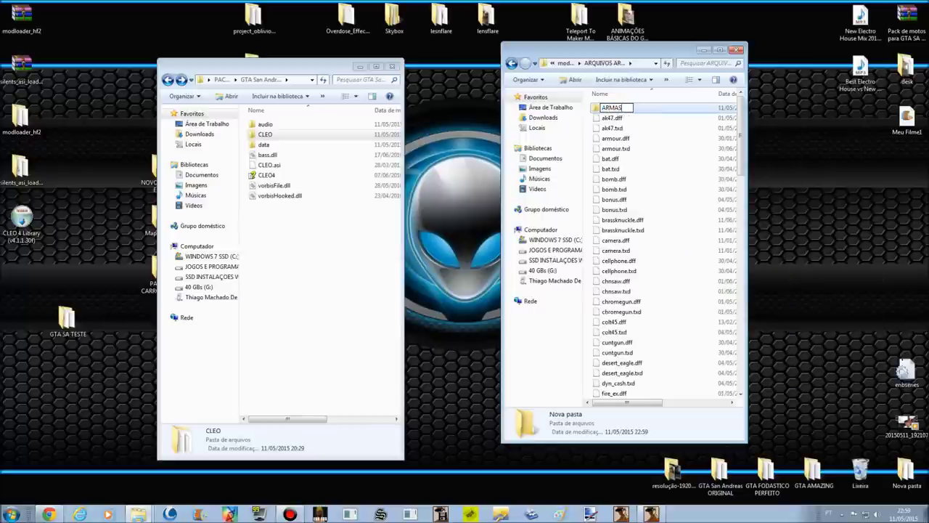
Step: Move all the loose .dff and .txd weapon files in ARQUIVOS ARMAS into its ARMAS subfolder
{"action": "left_click", "coordinate": [664, 250]}
{"action": "left_click_drag", "start_coordinate": [664, 119], "coordinate": [654, 494]}
{"action": "scroll", "coordinate": [669, 240], "scroll_direction": "up", "scroll_amount": 20}
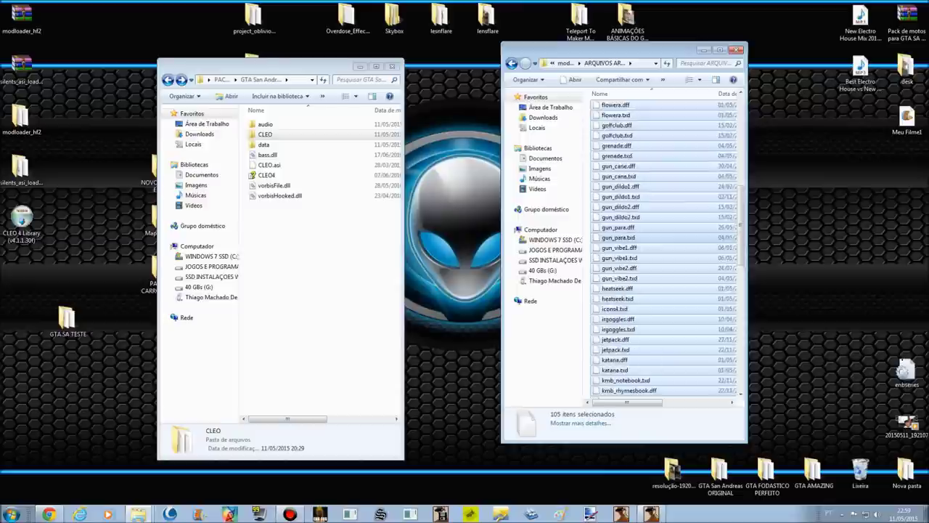
{"action": "left_click_drag", "start_coordinate": [657, 150], "coordinate": [632, 115]}
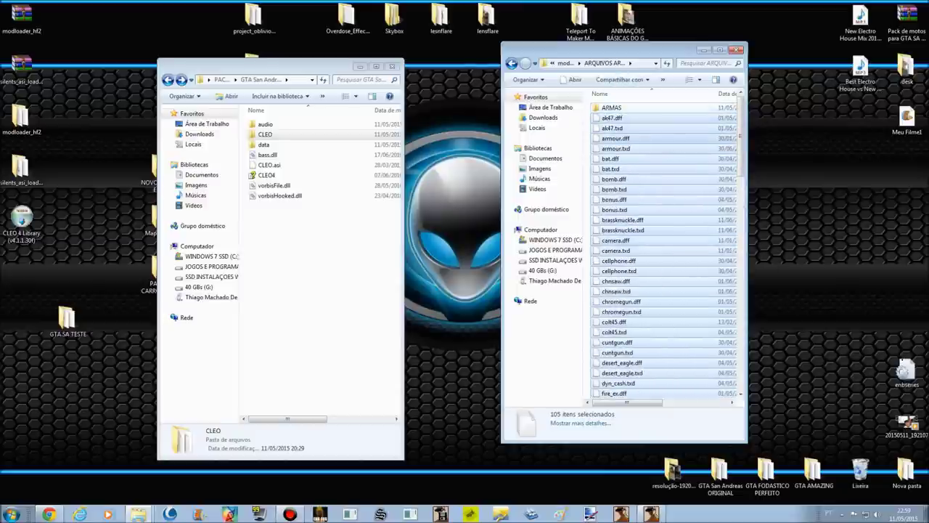
Step: Move modloader's AUDIO and CLEO folders into ARQUIVOS ARMAS and open that folder
{"action": "key", "text": "BackSpace"}
{"action": "left_click_drag", "start_coordinate": [636, 161], "coordinate": [623, 170]}
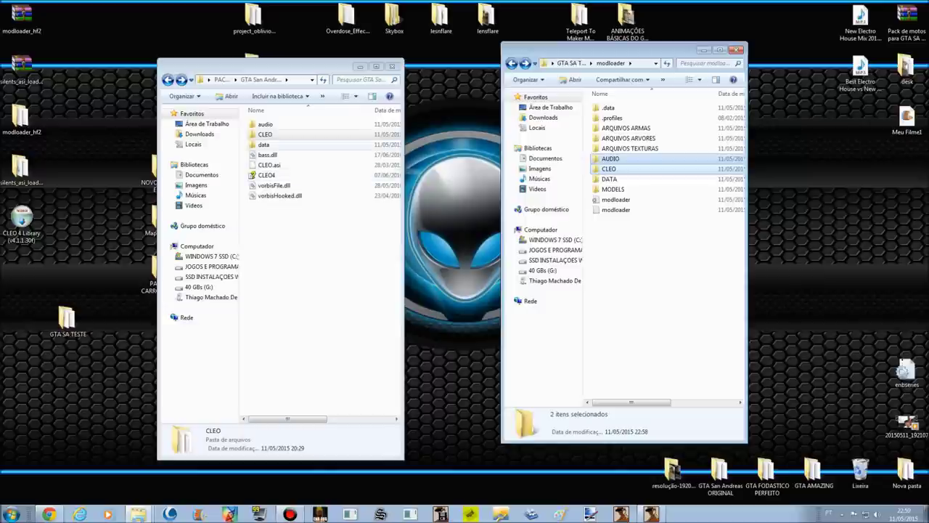
{"action": "left_click_drag", "start_coordinate": [613, 163], "coordinate": [626, 128]}
{"action": "double_click", "coordinate": [626, 127]}
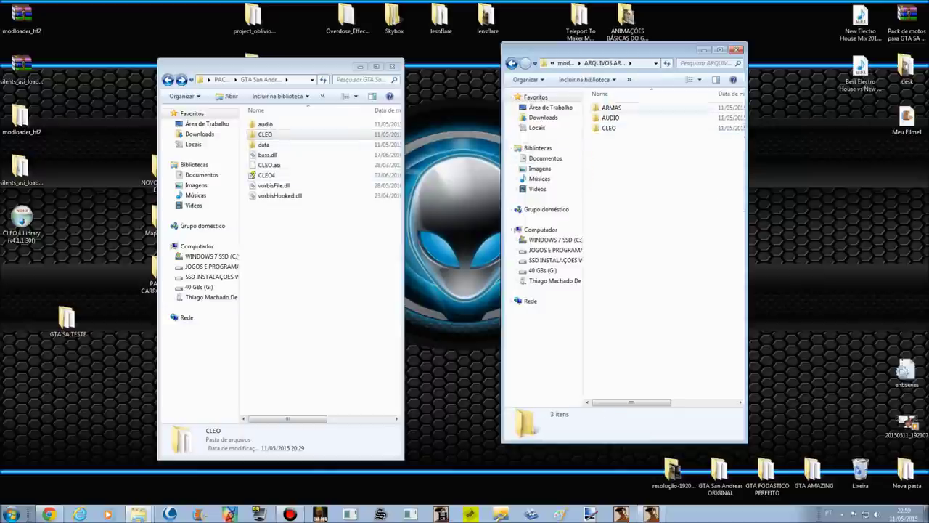
Step: Copy IVPICKUP.cs, para_land.cs and Real_cs.cs from the pack's CLEO folder into the CLEO folder inside ARQUIVOS ARMAS
{"action": "left_click", "coordinate": [512, 63]}
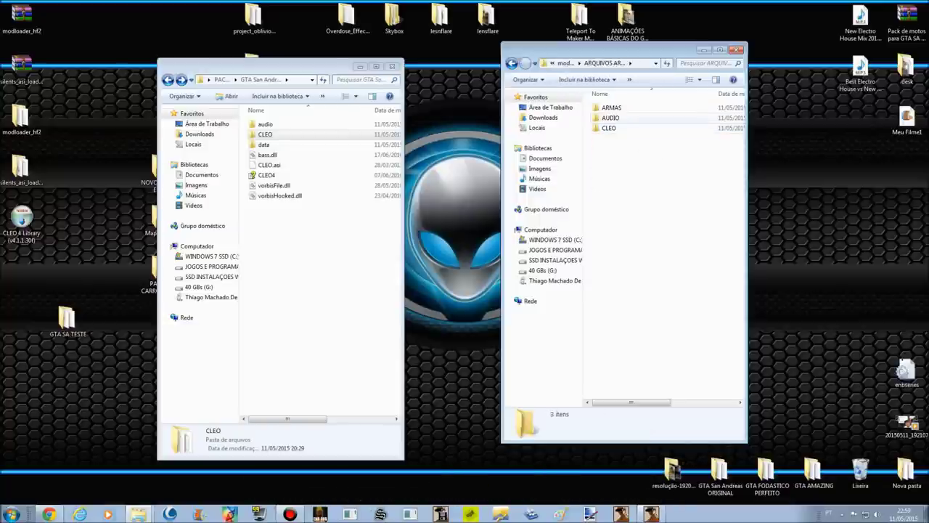
{"action": "double_click", "coordinate": [610, 127]}
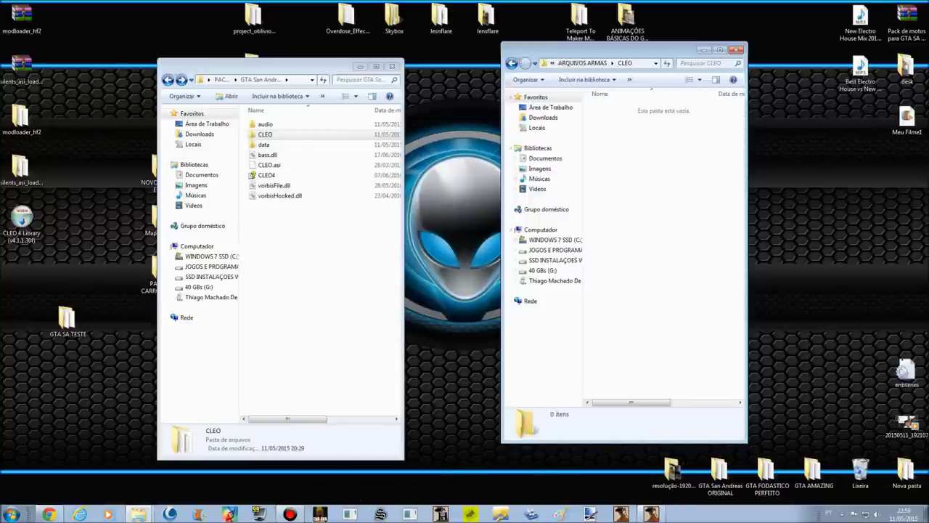
{"action": "double_click", "coordinate": [303, 135]}
{"action": "left_click_drag", "start_coordinate": [344, 154], "coordinate": [263, 178]}
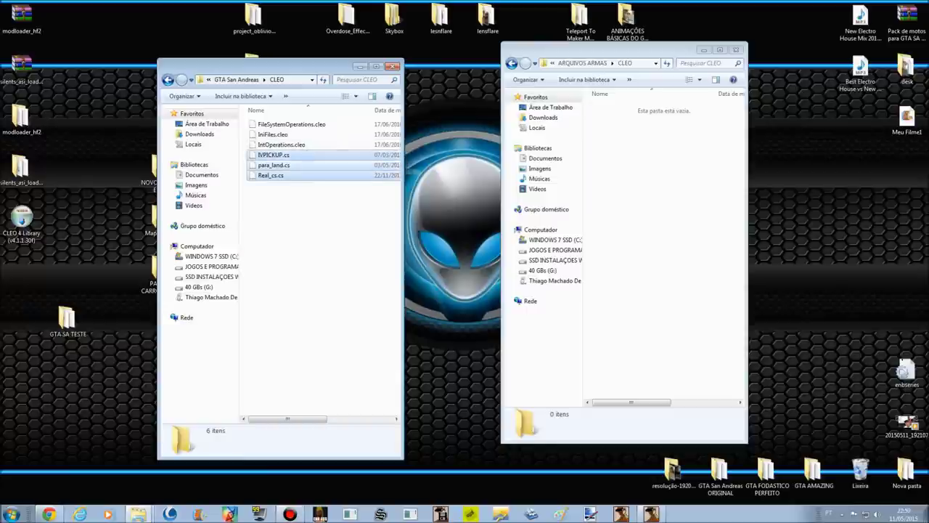
{"action": "right_click", "coordinate": [305, 172]}
{"action": "left_click", "coordinate": [331, 321]}
{"action": "right_click", "coordinate": [618, 156]}
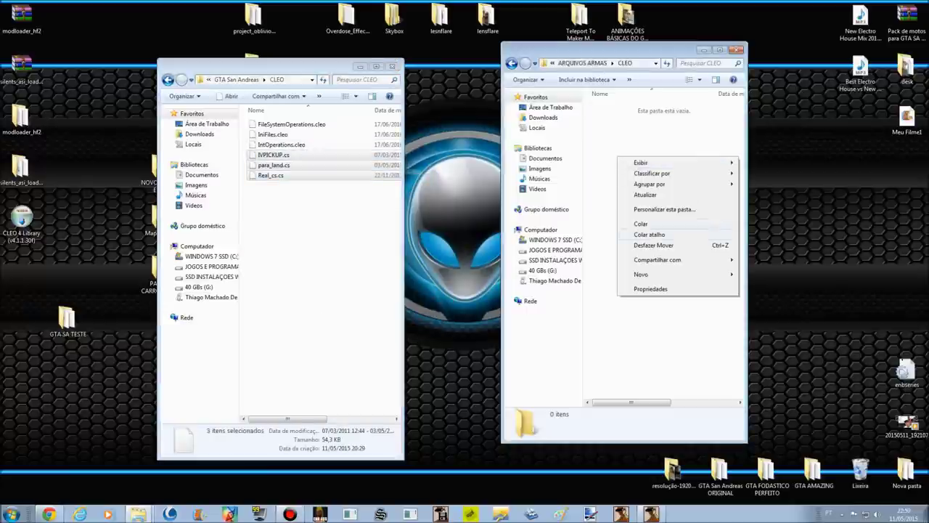
{"action": "left_click", "coordinate": [641, 224]}
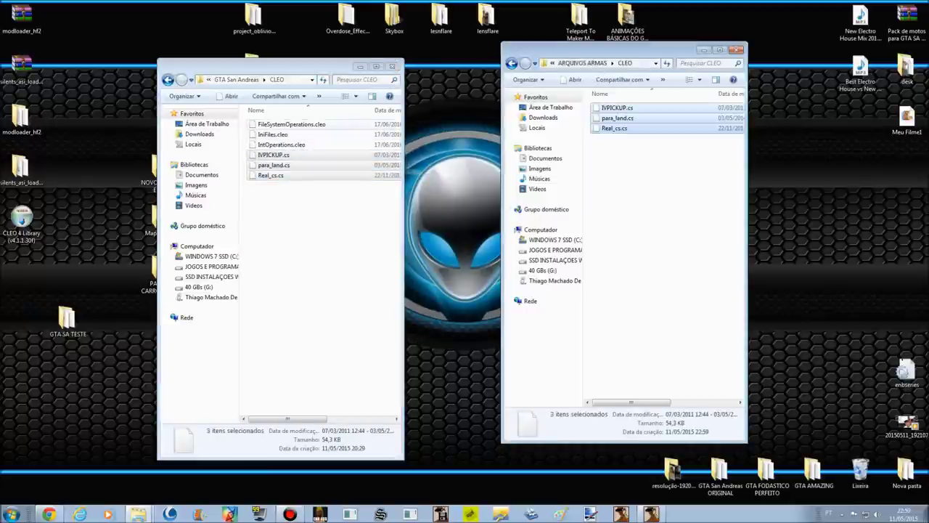
Step: Compare the pack's FileSystemOperations, IniFiles and IntOperations .cleo files with those in GTA SA TESTE's CLEO folder, and return to the pack's GTA San Andreas folder
{"action": "left_click_drag", "start_coordinate": [371, 125], "coordinate": [274, 146]}
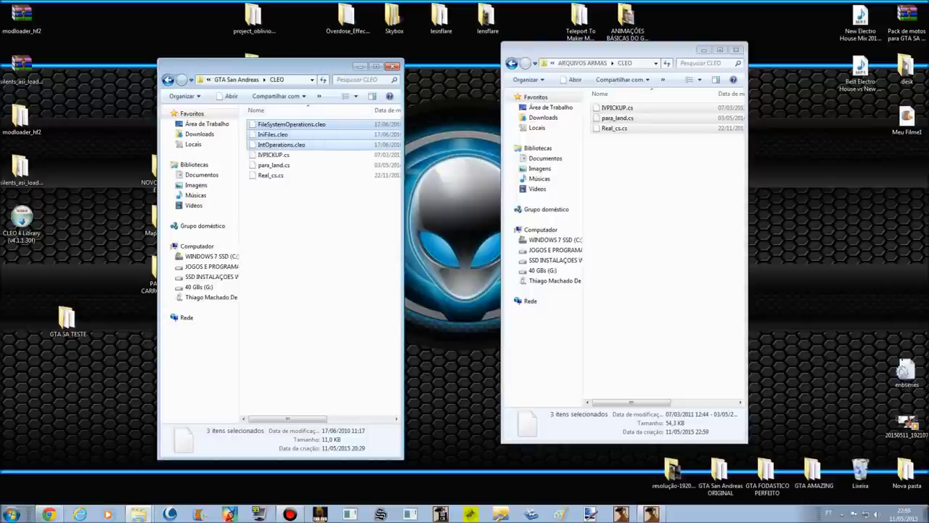
{"action": "key", "text": "BackSpace"}
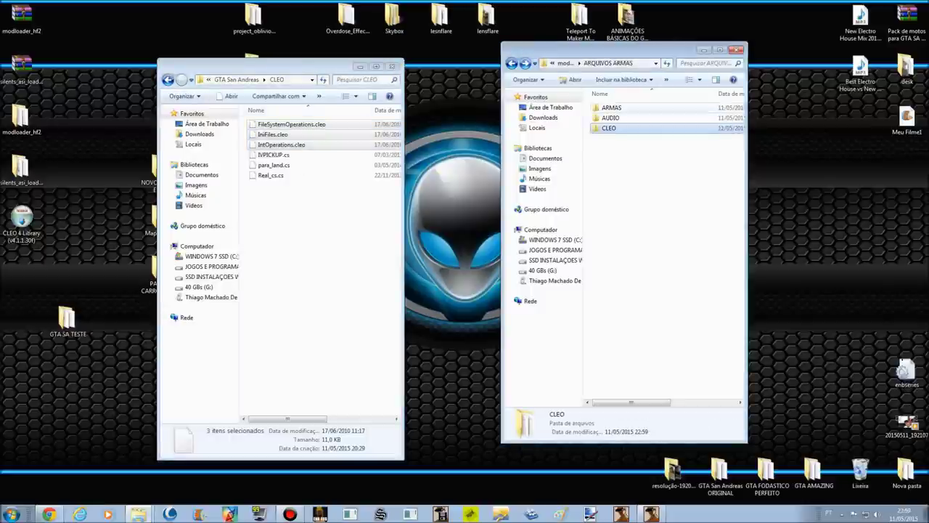
{"action": "key", "text": "BackSpace"}
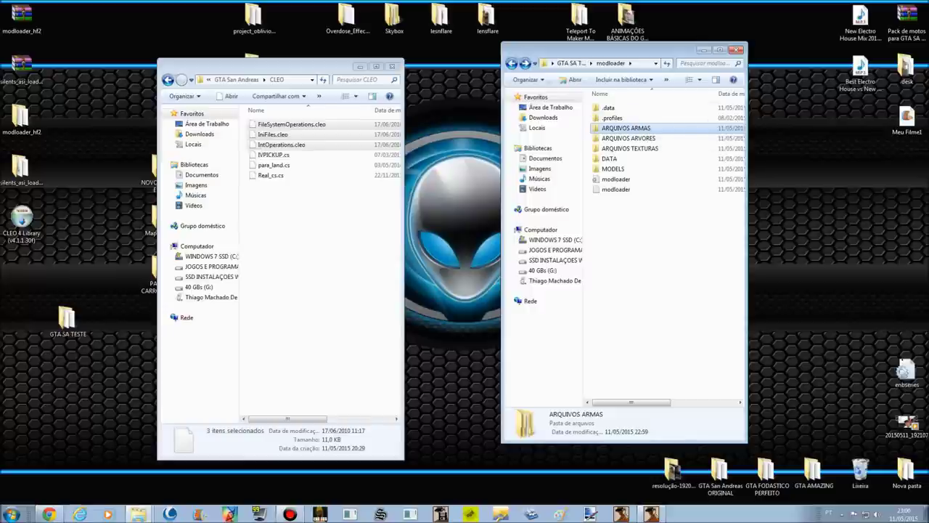
{"action": "left_click", "coordinate": [512, 63]}
{"action": "double_click", "coordinate": [616, 138]}
{"action": "left_click_drag", "start_coordinate": [675, 128], "coordinate": [683, 146]}
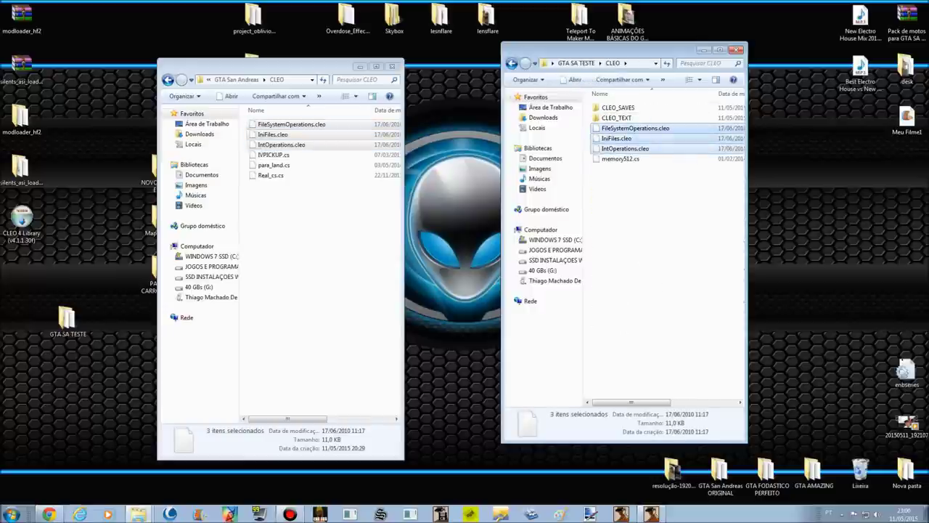
{"action": "left_click", "coordinate": [168, 79]}
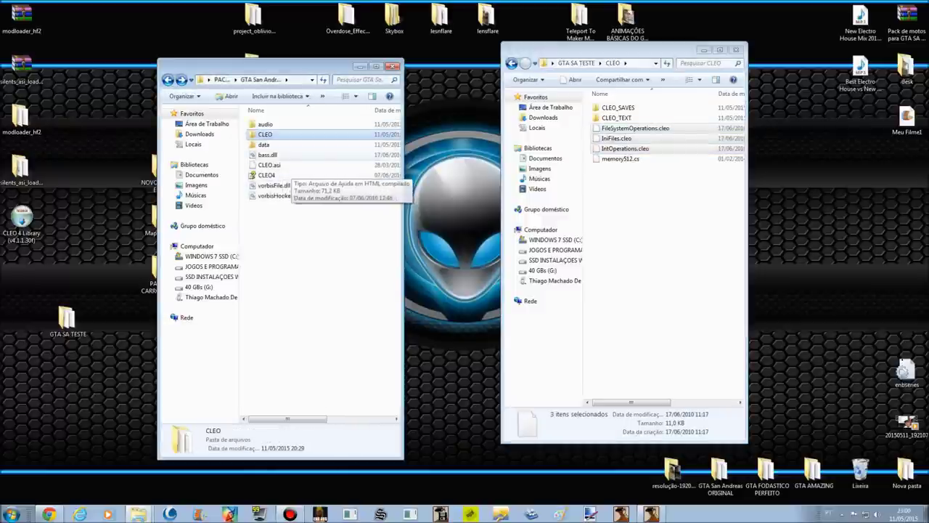
Step: Return to GTA SA TESTE's modloader folder and open ARQUIVOS ARMAS to review its subfolders
{"action": "left_click", "coordinate": [511, 64]}
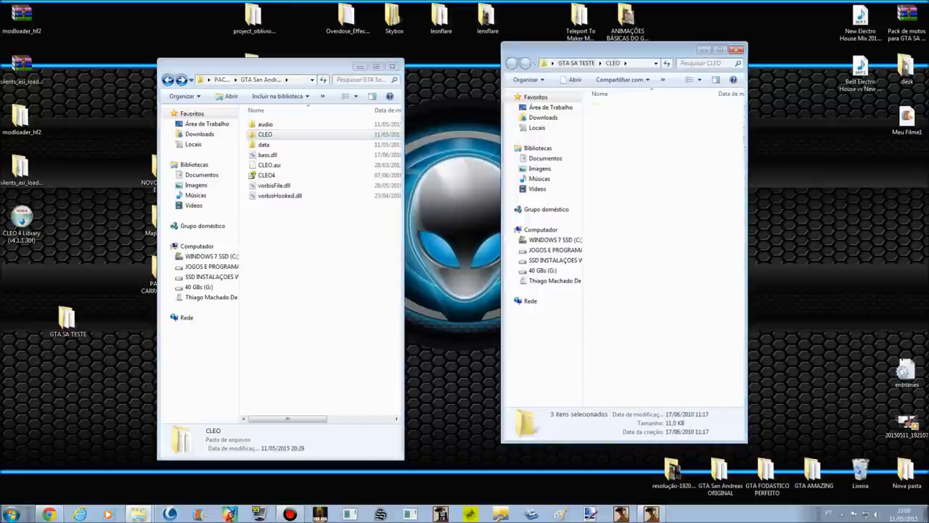
{"action": "double_click", "coordinate": [616, 168]}
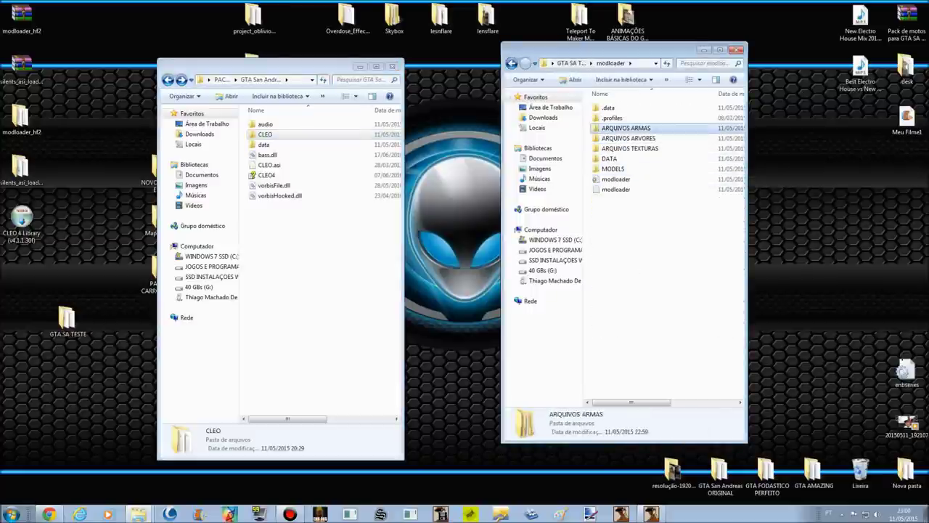
{"action": "double_click", "coordinate": [624, 128]}
{"action": "left_click", "coordinate": [511, 63]}
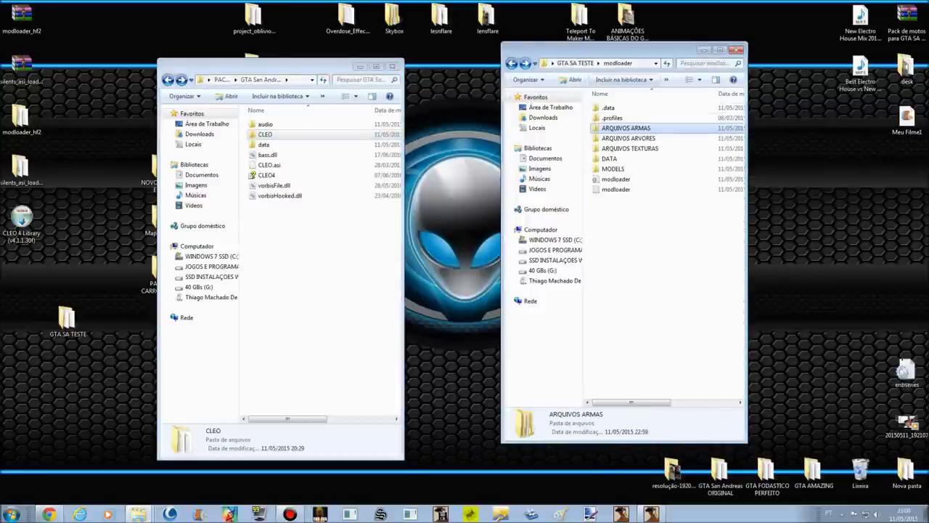
{"action": "double_click", "coordinate": [626, 128]}
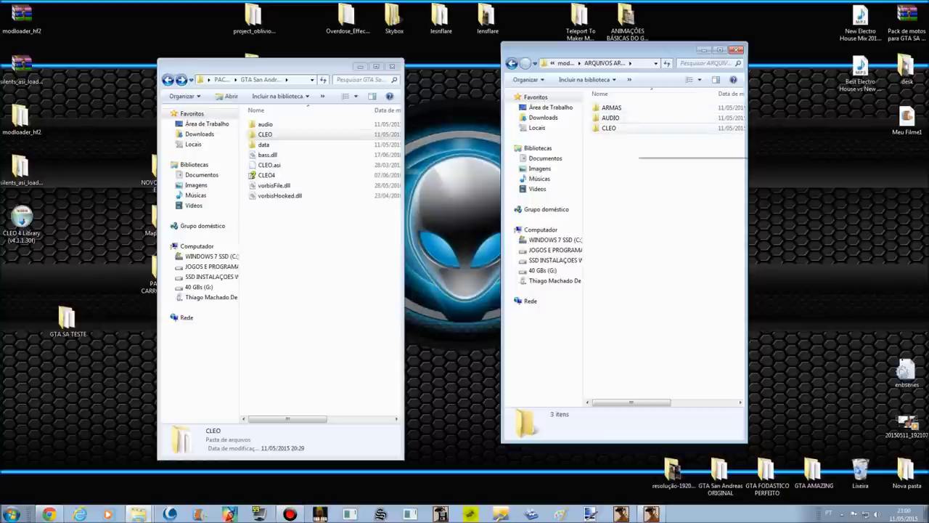
Step: Check the Skin Selector files in the pack's SKIN TREVOR HD BONUS RESSBD folder and return to the pack's main folder
{"action": "left_click", "coordinate": [167, 80]}
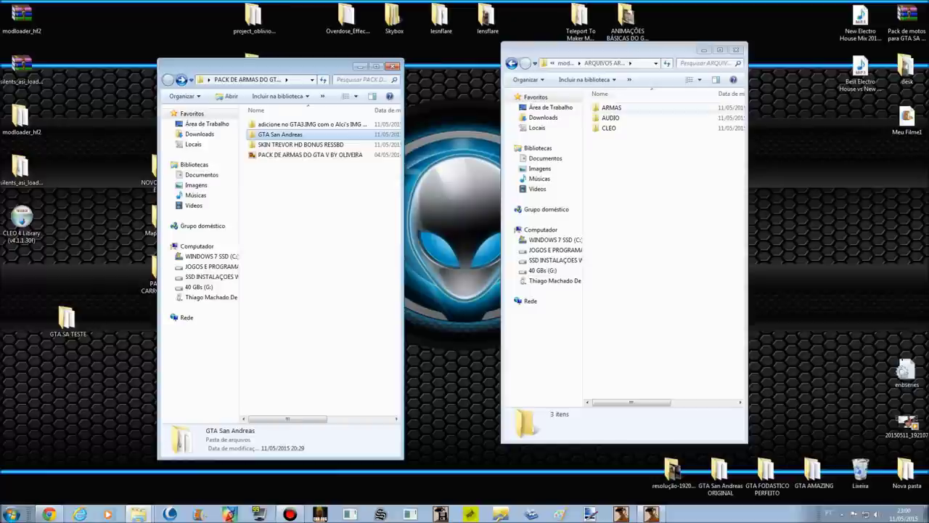
{"action": "left_click", "coordinate": [512, 63]}
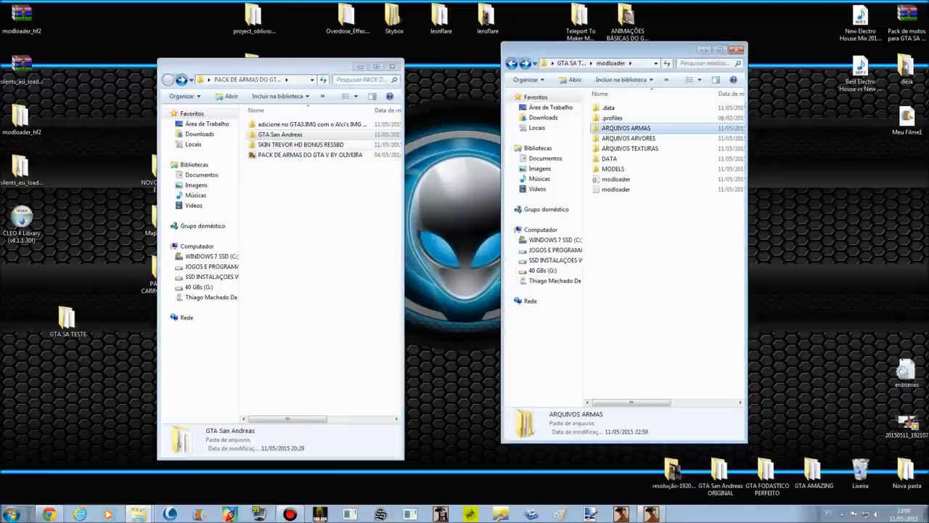
{"action": "double_click", "coordinate": [302, 144]}
{"action": "left_click", "coordinate": [264, 124]}
{"action": "double_click", "coordinate": [275, 134]}
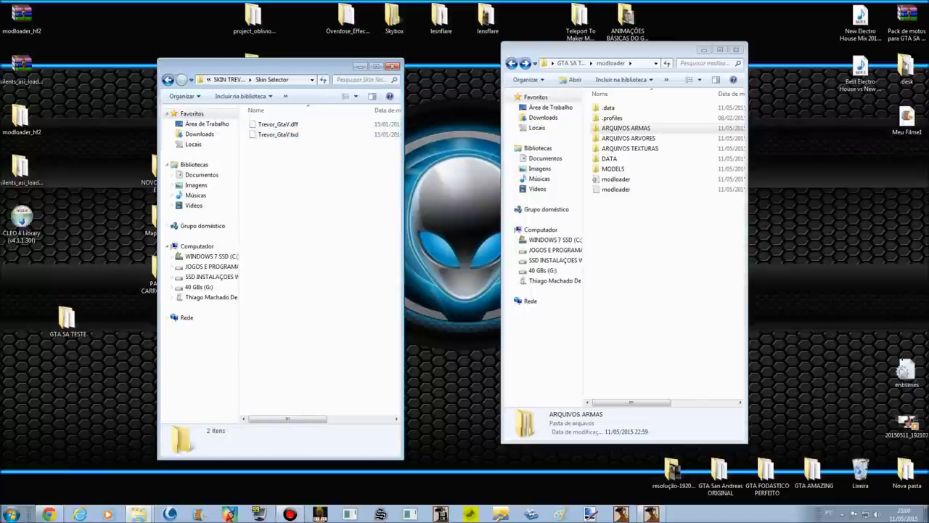
{"action": "left_click", "coordinate": [168, 79]}
{"action": "left_click", "coordinate": [167, 79]}
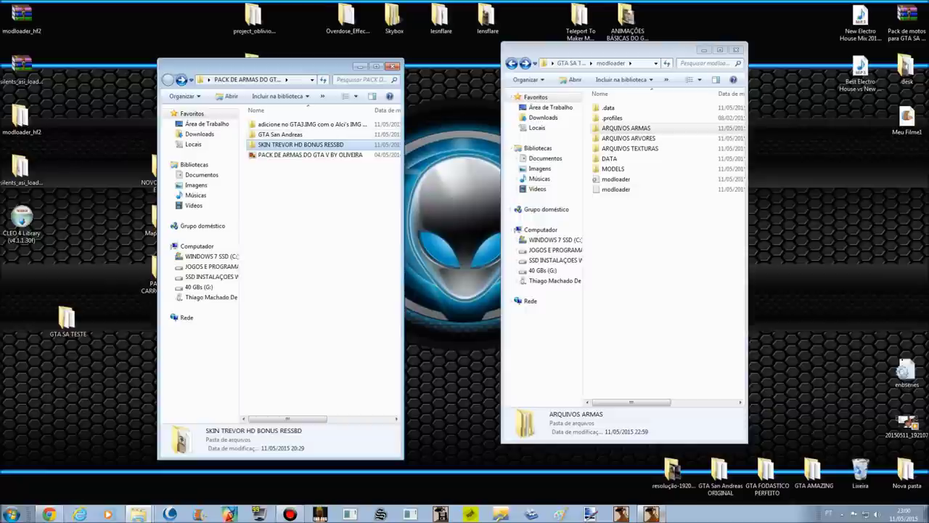
Step: Switch to the running GTA San Andreas game, resume play and look around the kitchen at the weapon models
{"action": "mouse_move", "coordinate": [666, 479]}
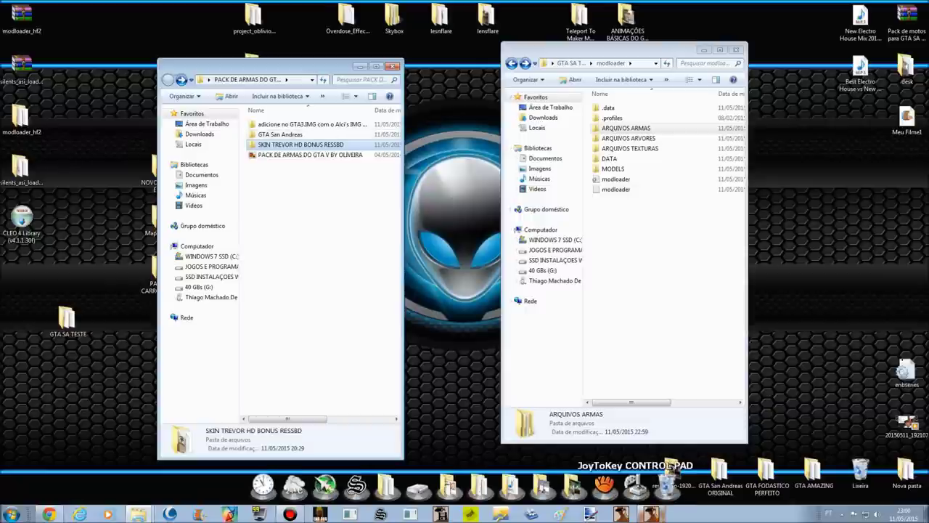
{"action": "left_click", "coordinate": [650, 514]}
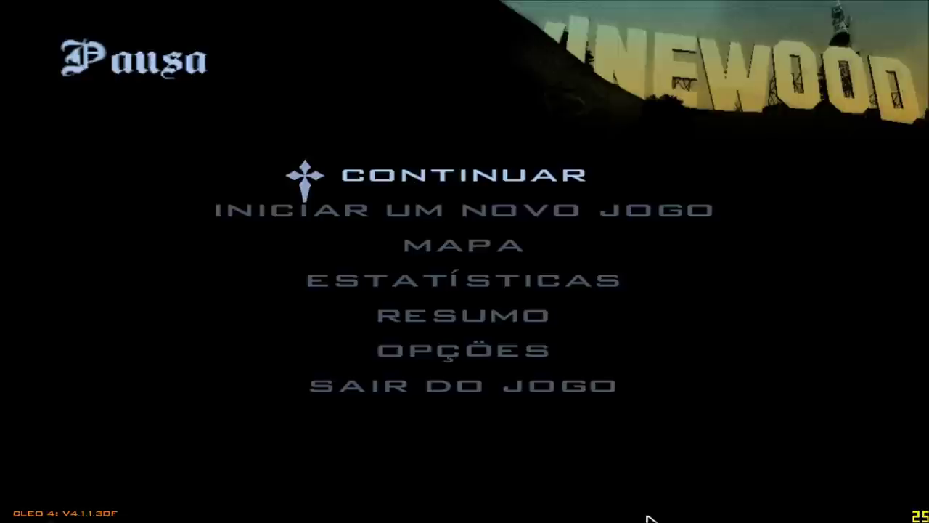
{"action": "key", "text": "Escape"}
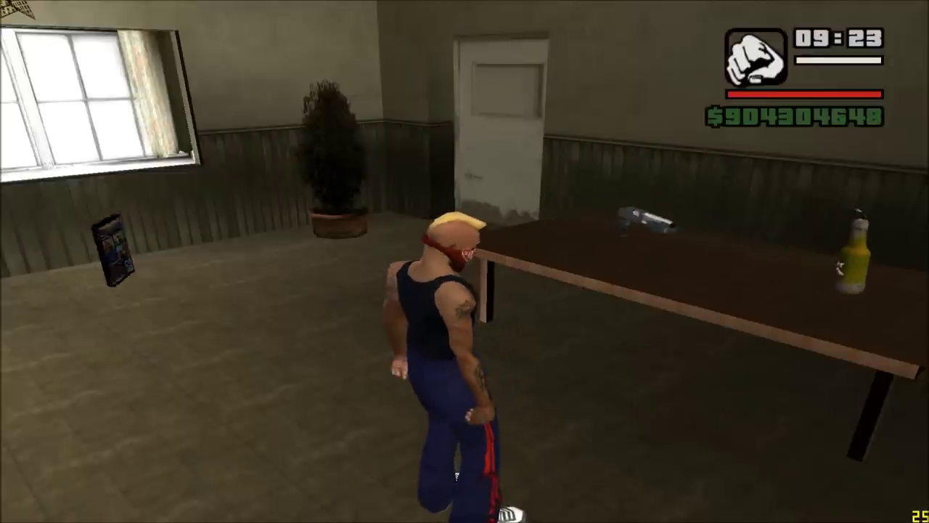
{"action": "mouse_move", "coordinate": [465, 262]}
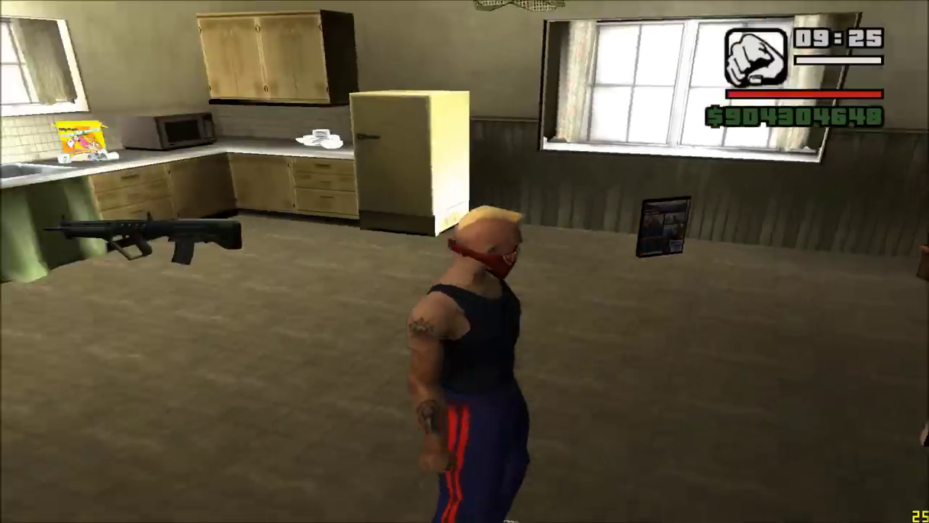
{"action": "key", "text": "w"}
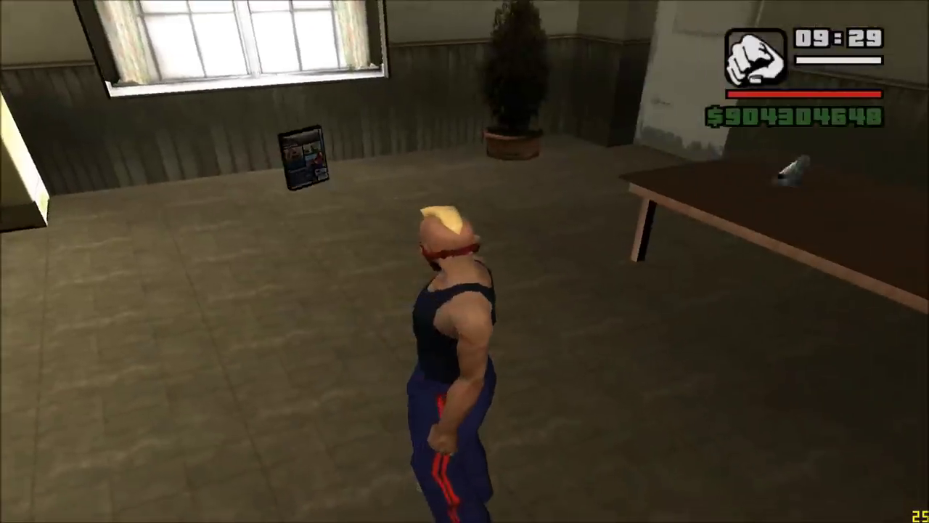
{"action": "key", "text": "w"}
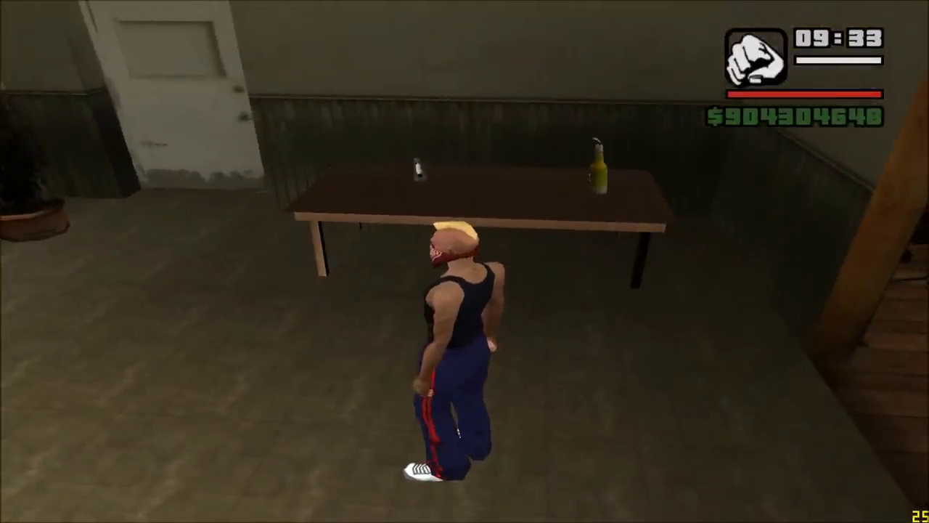
{"action": "key", "text": "w"}
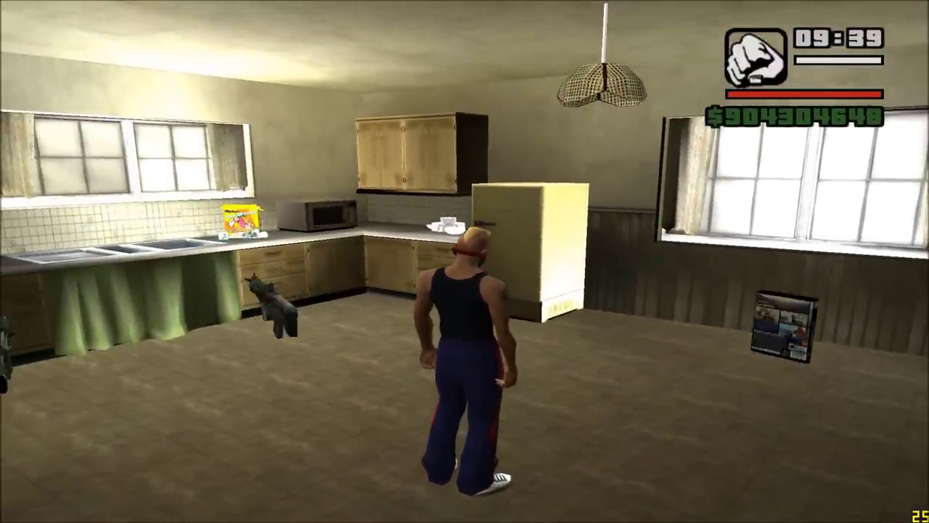
{"action": "key", "text": "w"}
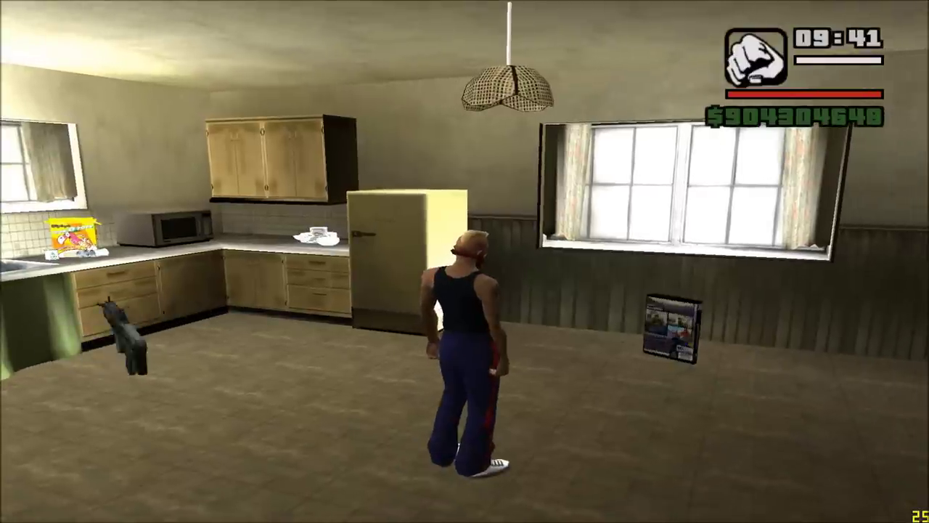
{"action": "key", "text": "w"}
{"action": "key", "text": "w"}
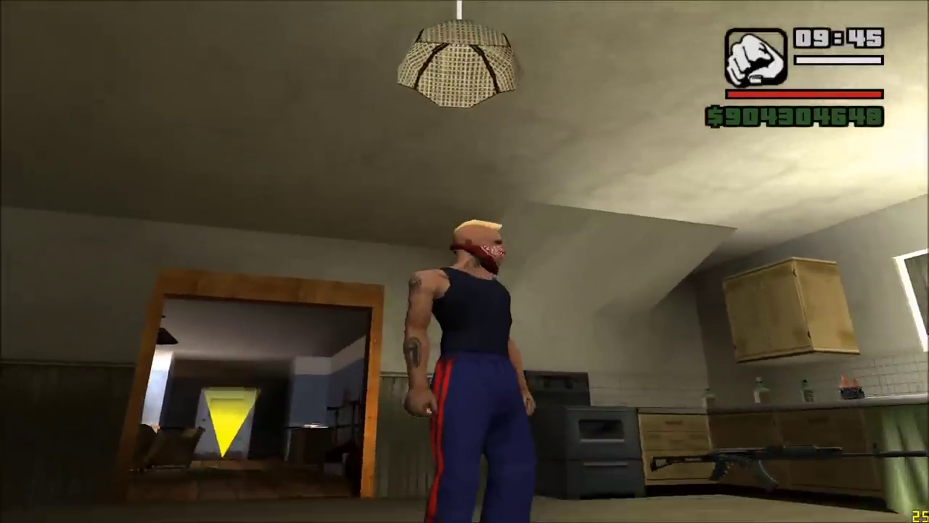
{"action": "key", "text": "s"}
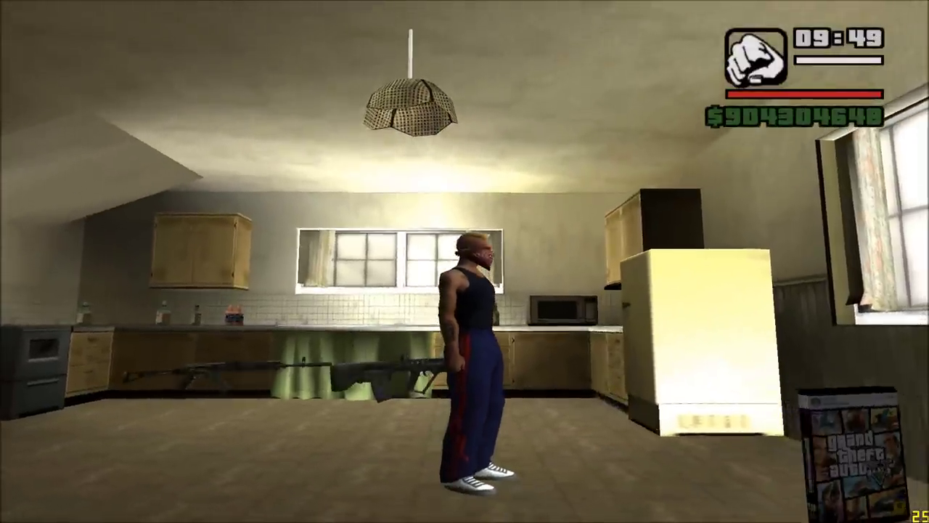
Step: Move around the kitchen to view the carried weapon models from several angles, and test-fire one toward the counter
{"action": "key", "text": "w"}
{"action": "key", "text": "a"}
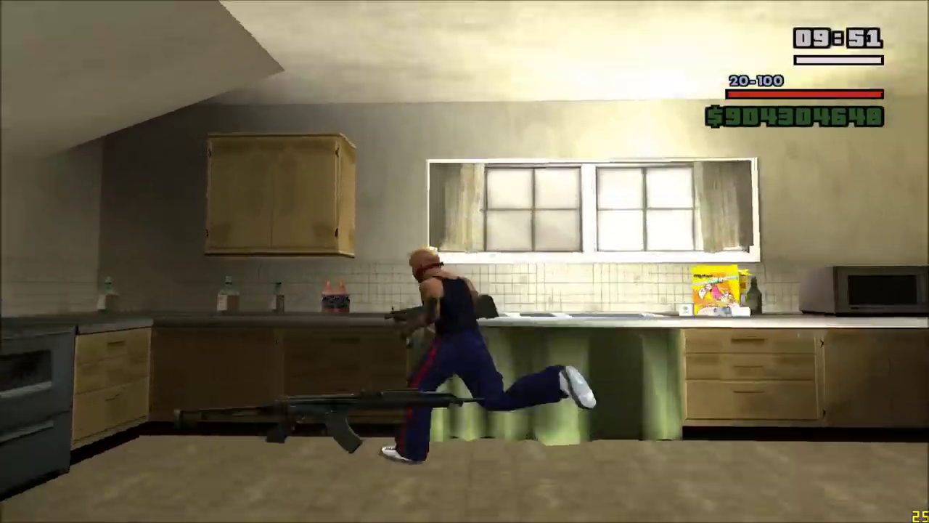
{"action": "key", "text": "s"}
{"action": "key", "text": "d"}
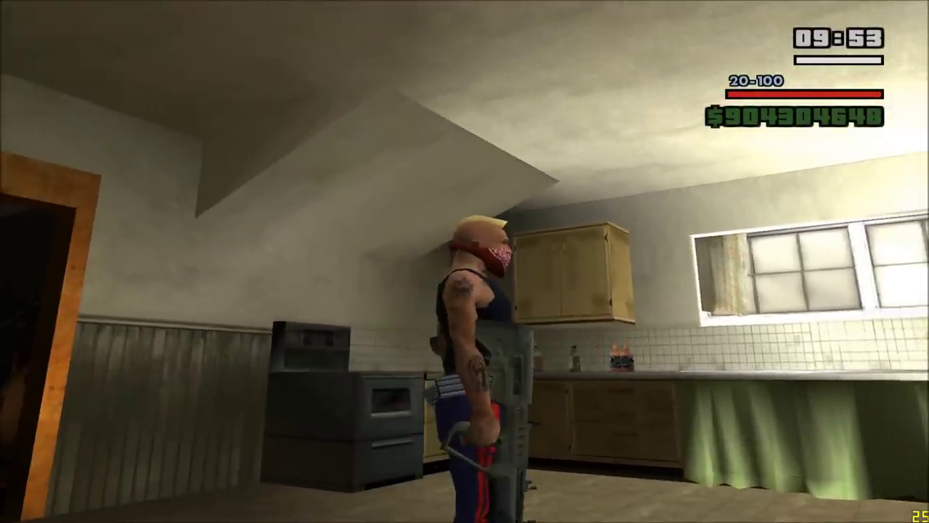
{"action": "key", "text": "w"}
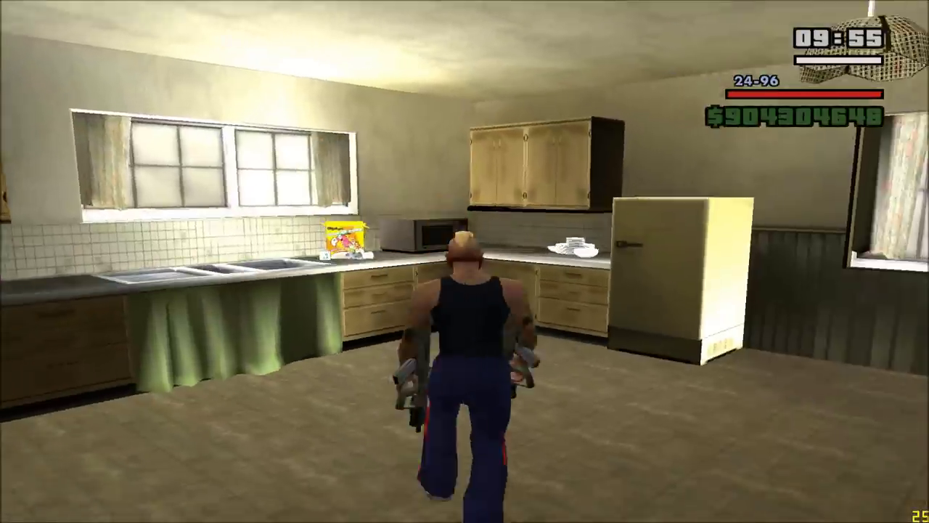
{"action": "left_click", "coordinate": [464, 261]}
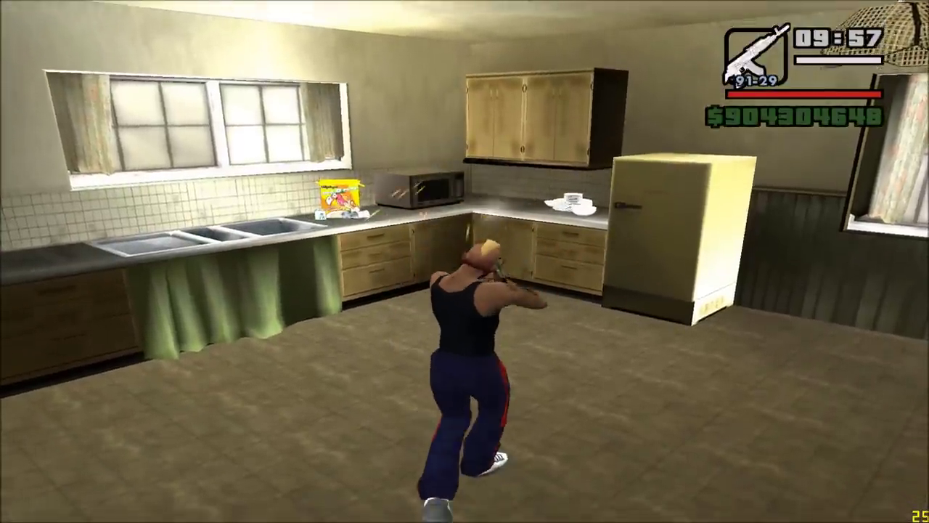
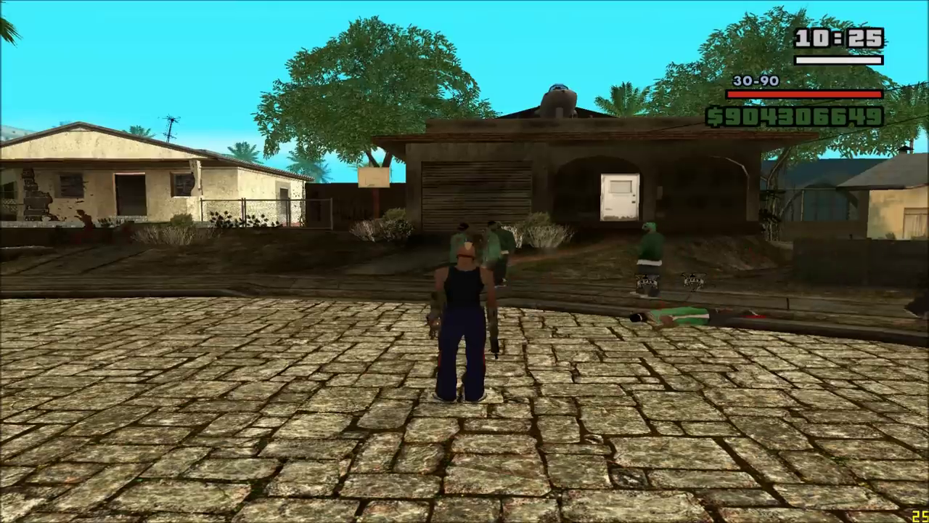
Step: Walk around the street outside the houses and inspect the weapons carried by the character from different sides
{"action": "key", "text": "w"}
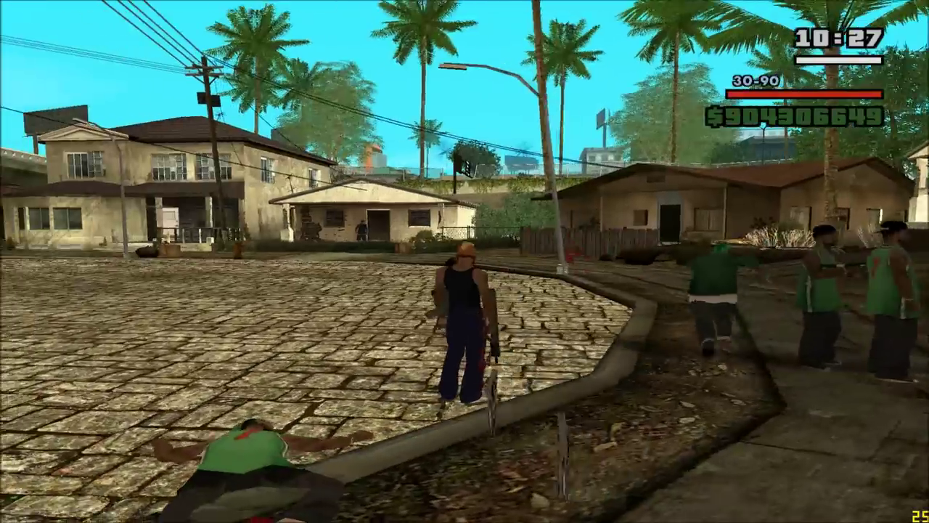
{"action": "key", "text": "s"}
{"action": "key", "text": "w"}
{"action": "key", "text": "s"}
{"action": "key", "text": "w"}
{"action": "key", "text": "s"}
{"action": "key", "text": "s"}
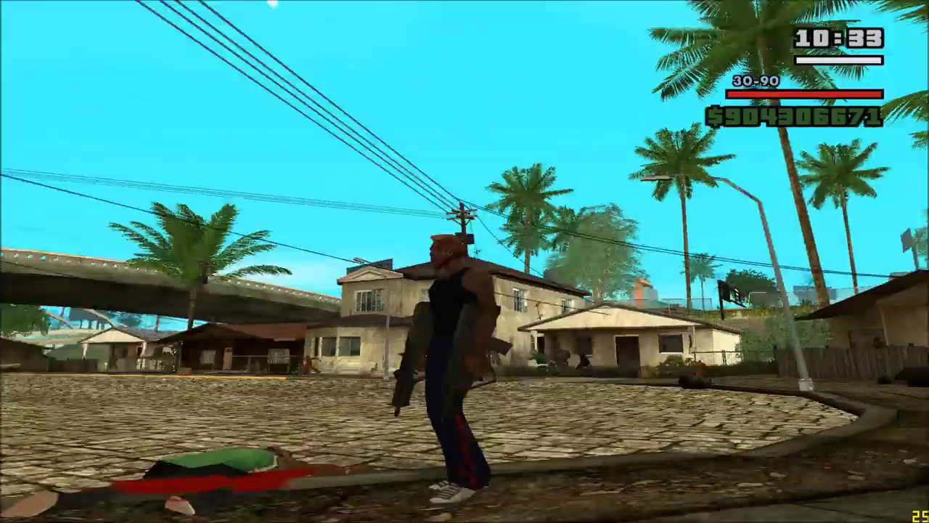
{"action": "key", "text": "w"}
{"action": "key", "text": "s"}
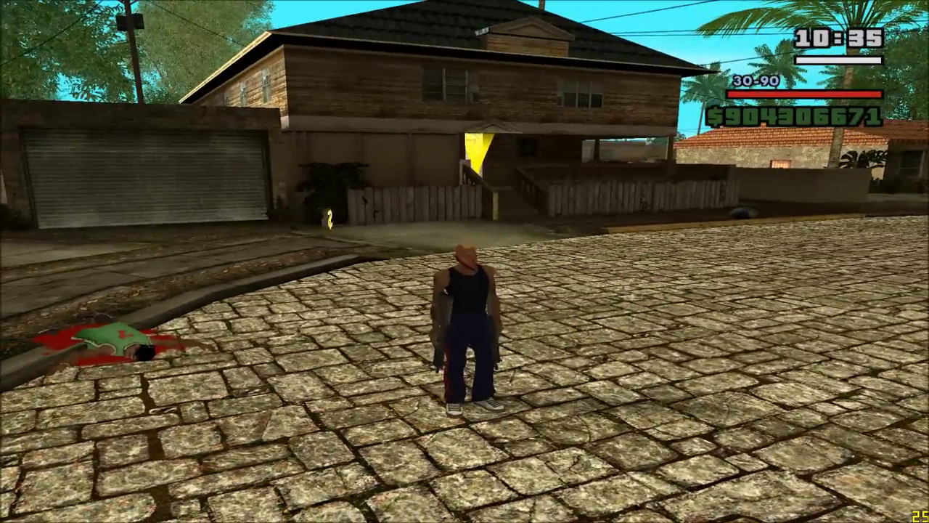
Step: Pause the game and open the Modifications list in Mod Loader's Mod Configuration options
{"action": "key", "text": "Escape"}
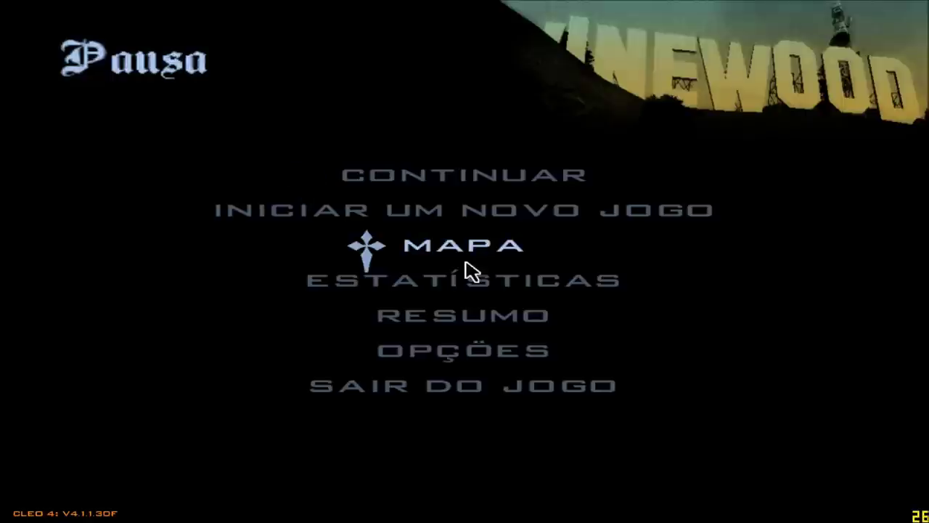
{"action": "key", "text": "Down"}
{"action": "key", "text": "Return"}
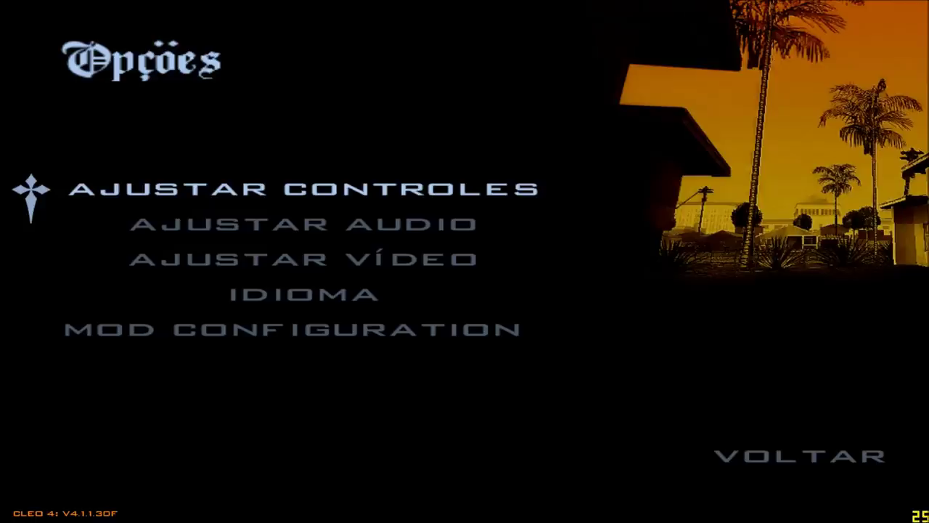
{"action": "key", "text": "Return"}
{"action": "key", "text": "Up"}
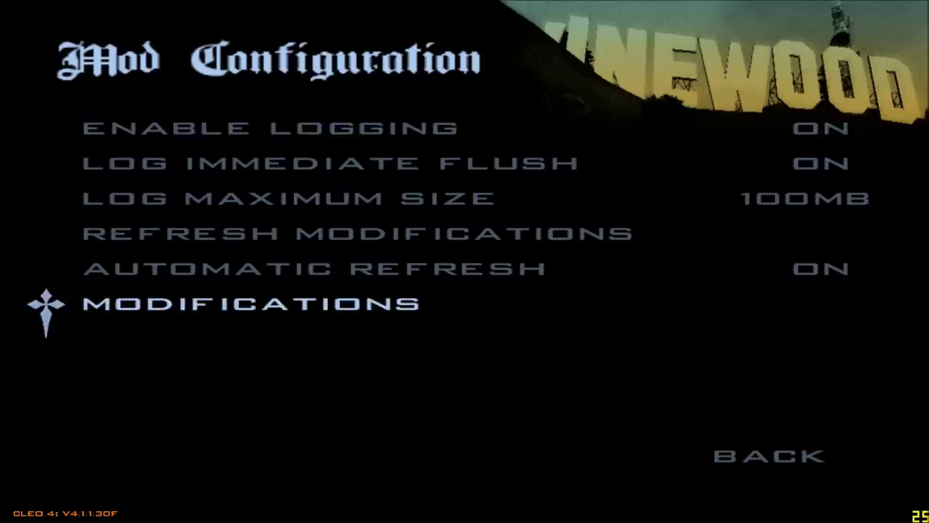
{"action": "key", "text": "Down"}
{"action": "key", "text": "Return"}
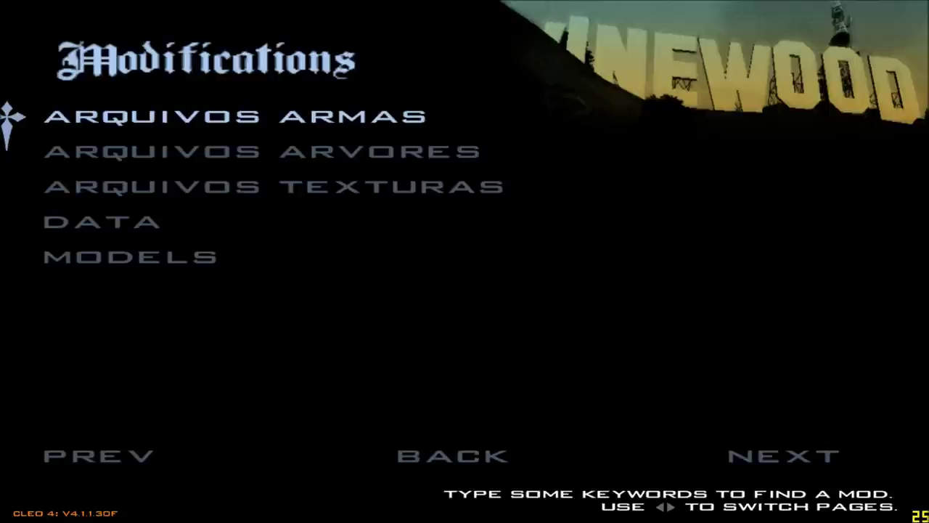
Step: Check the ARQUIVOS ARMAS entry in the modifications list, and leave the configuration to resume the game
{"action": "key", "text": "Return"}
{"action": "key", "text": "Return"}
{"action": "key", "text": "Escape"}
{"action": "key", "text": "Escape"}
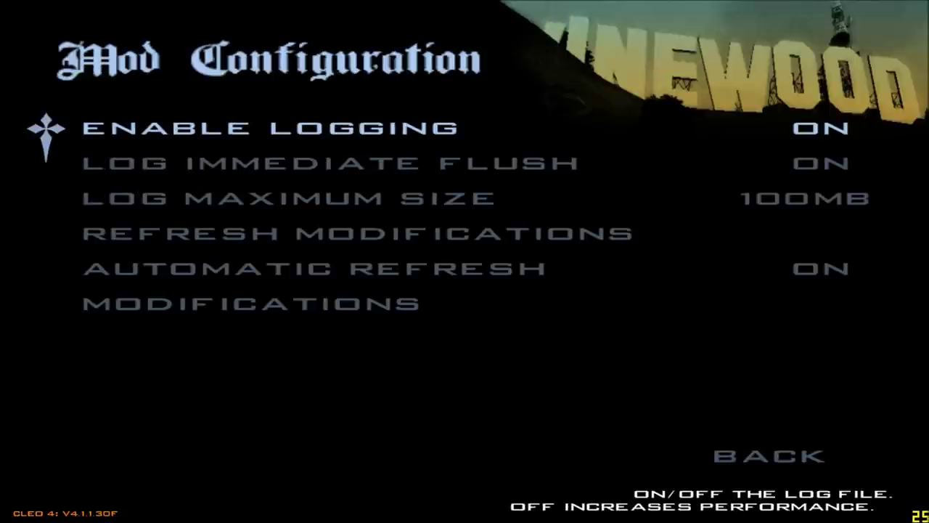
{"action": "key", "text": "Escape"}
{"action": "key", "text": "Down"}
{"action": "key", "text": "Escape"}
Step: Test-fire the dual weapons in the street and face the character toward the camera to inspect them
{"action": "key", "text": "w"}
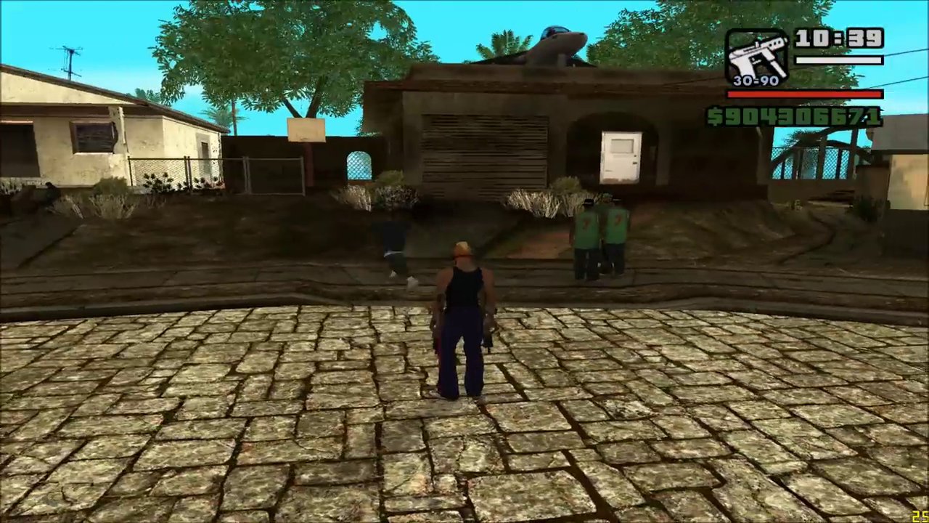
{"action": "left_click", "coordinate": [465, 261]}
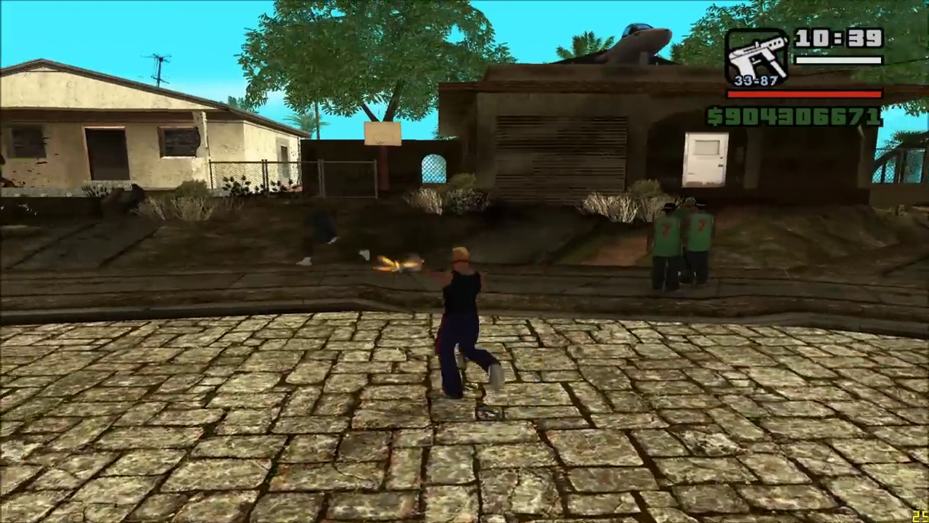
{"action": "key", "text": "s"}
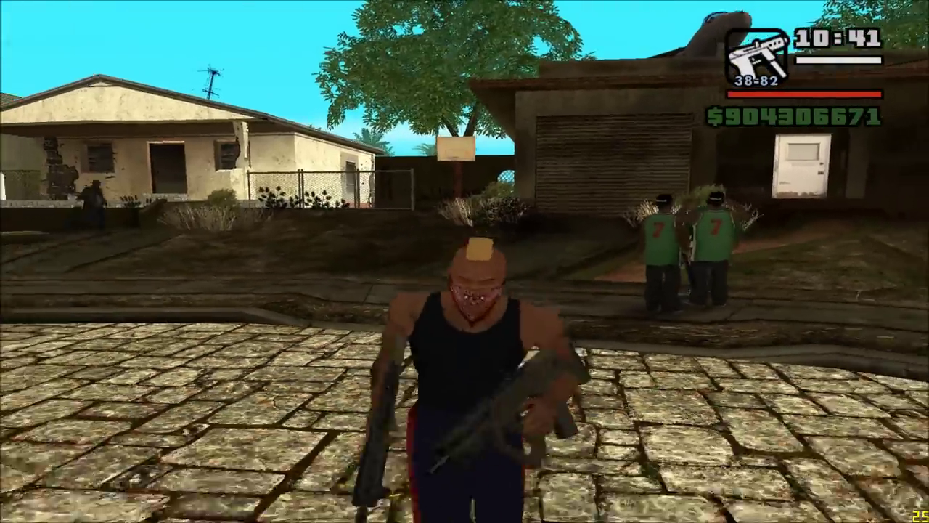
Step: Pause the game again and return to Mod Loader's list of installed modifications
{"action": "key", "text": "Escape"}
{"action": "key", "text": "Up"}
{"action": "key", "text": "Up"}
{"action": "key", "text": "Return"}
{"action": "key", "text": "Up"}
{"action": "key", "text": "Up"}
{"action": "key", "text": "Return"}
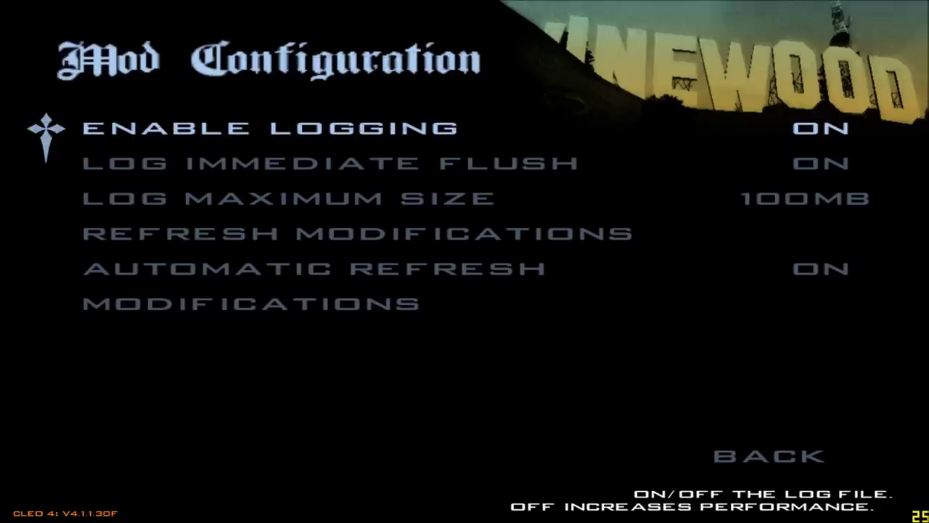
{"action": "key", "text": "Up"}
{"action": "key", "text": "Up"}
{"action": "key", "text": "Return"}
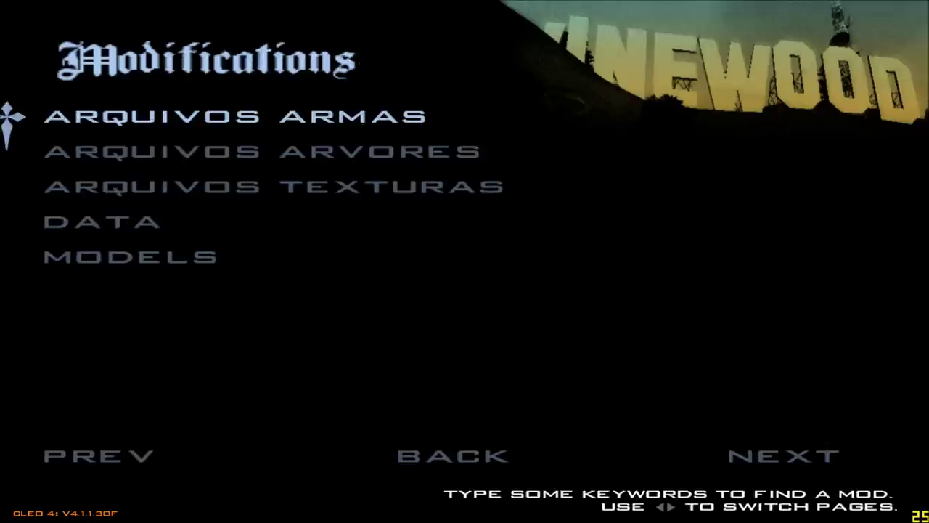
Step: Toggle the ARQUIVOS ARMAS modification in the mod list and go back to Mod Configuration
{"action": "key", "text": "Return"}
{"action": "key", "text": "Escape"}
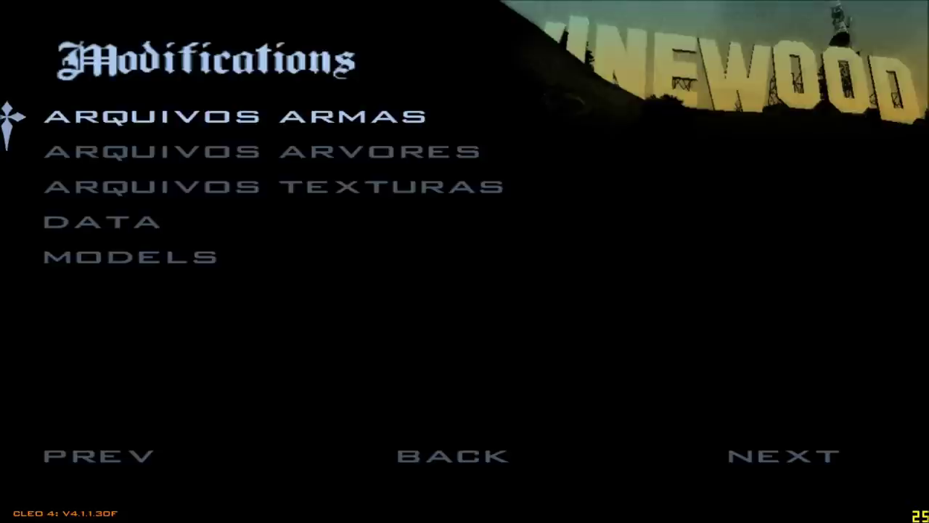
{"action": "key", "text": "Escape"}
{"action": "key", "text": "Down"}
{"action": "key", "text": "Down"}
{"action": "key", "text": "Down"}
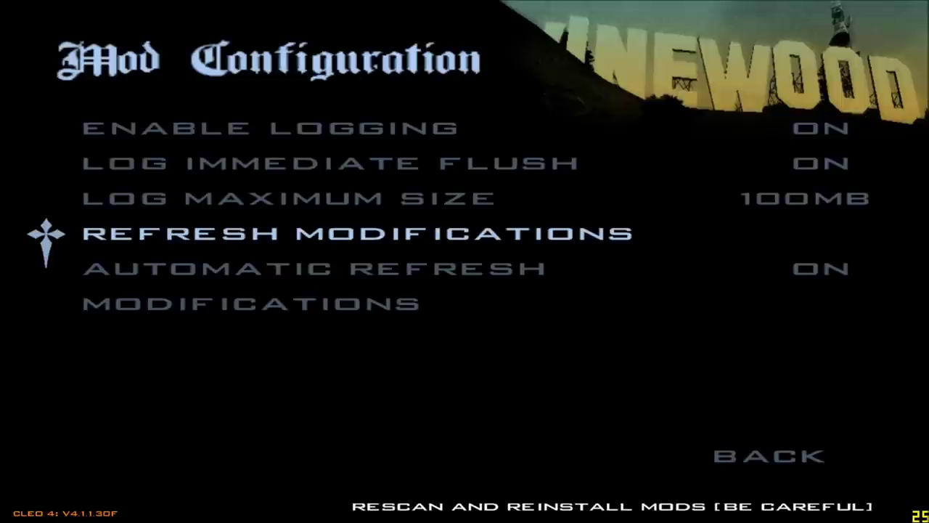
Step: Leave the mod settings and resume the game from the pause menu
{"action": "key", "text": "Escape"}
{"action": "key", "text": "Escape"}
{"action": "key", "text": "Up"}
{"action": "key", "text": "Up"}
{"action": "key", "text": "Up"}
{"action": "key", "text": "Up"}
{"action": "key", "text": "Up"}
{"action": "key", "text": "Return"}
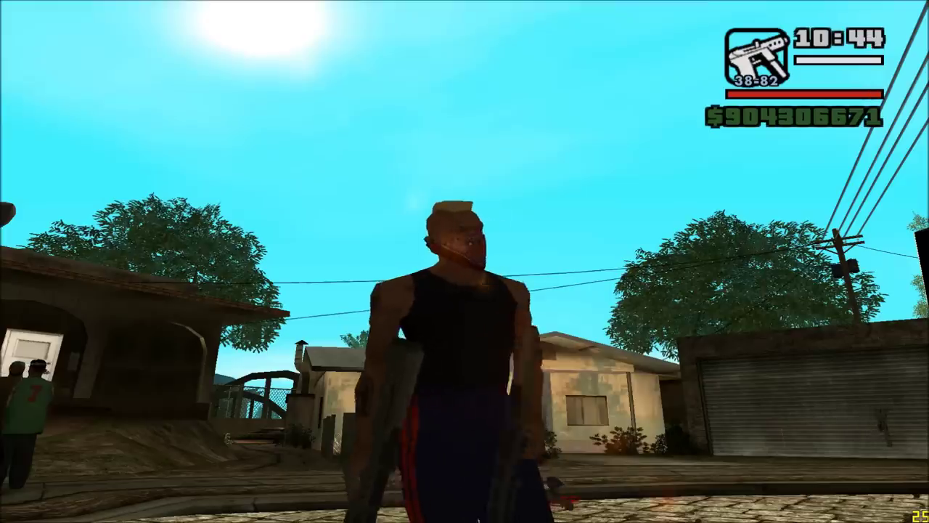
Step: Cycle through the character's weapons while walking around the street to examine the weapon models
{"action": "key", "text": "e"}
{"action": "key", "text": "w"}
{"action": "key", "text": "d"}
{"action": "key", "text": "s"}
{"action": "key", "text": "q"}
{"action": "key", "text": "e"}
{"action": "key", "text": "e"}
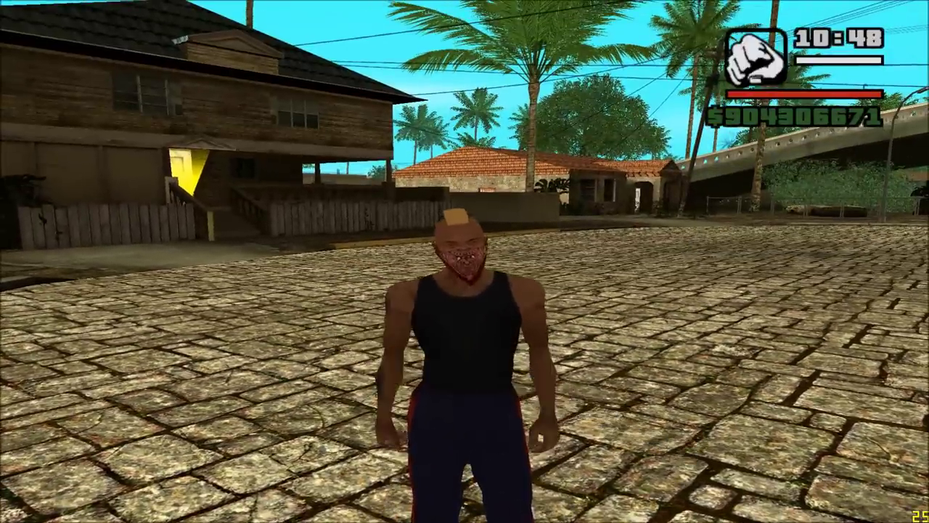
{"action": "key", "text": "q"}
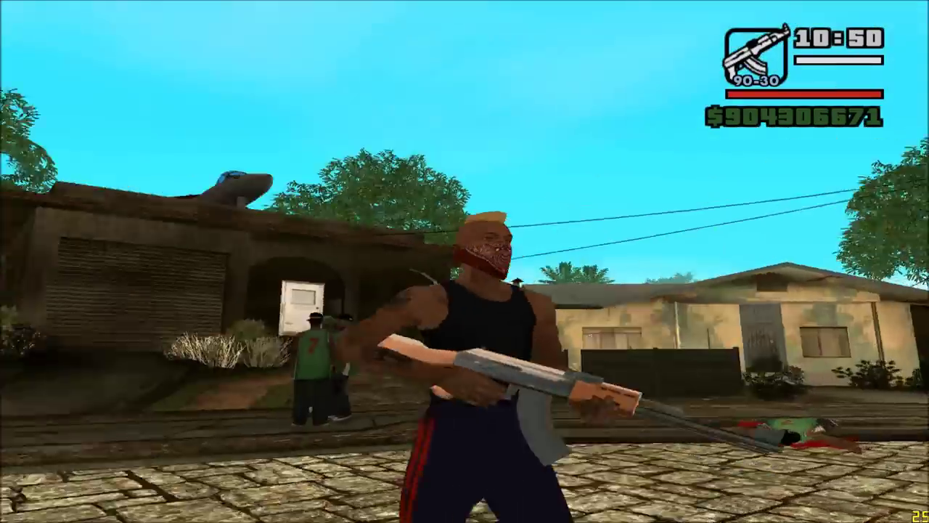
{"action": "key", "text": "q"}
{"action": "key", "text": "q"}
{"action": "key", "text": "e"}
{"action": "key", "text": "e"}
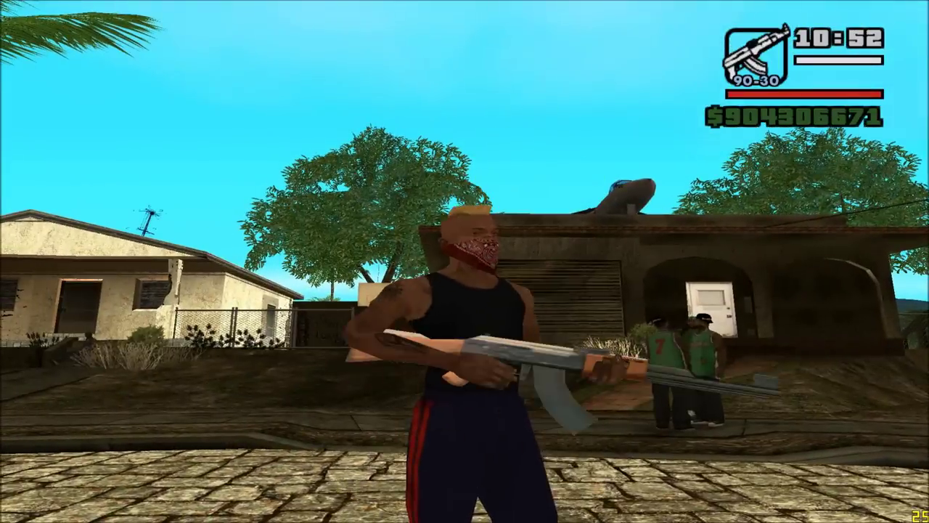
{"action": "key", "text": "e"}
{"action": "key", "text": "e"}
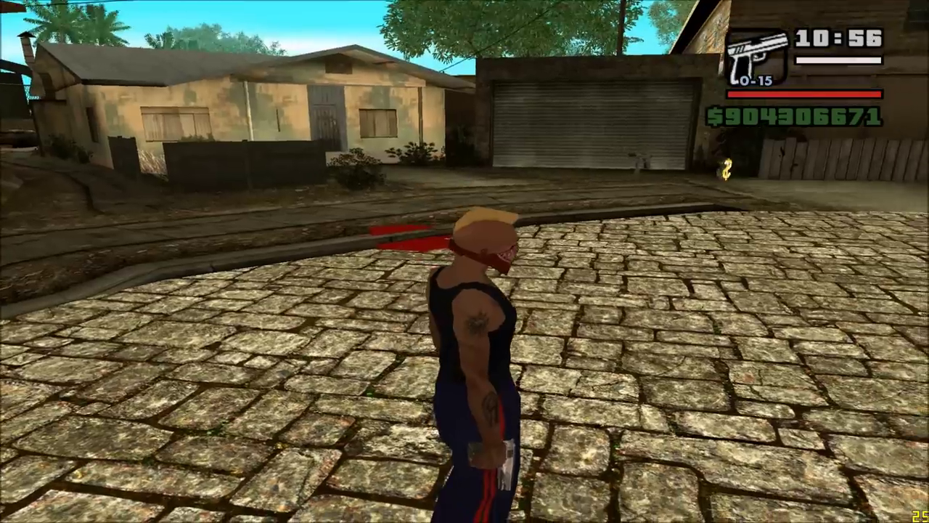
{"action": "key", "text": "e"}
{"action": "key", "text": "w"}
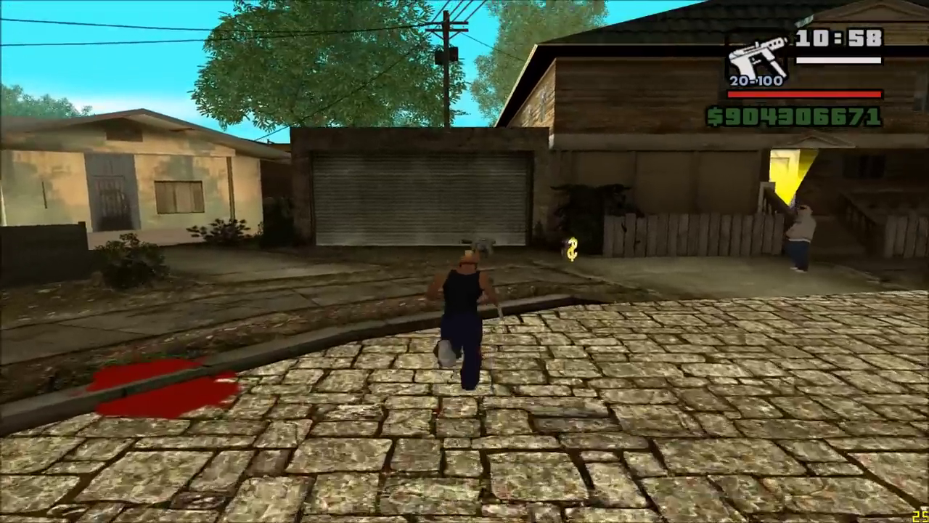
{"action": "key", "text": "d"}
{"action": "key", "text": "w"}
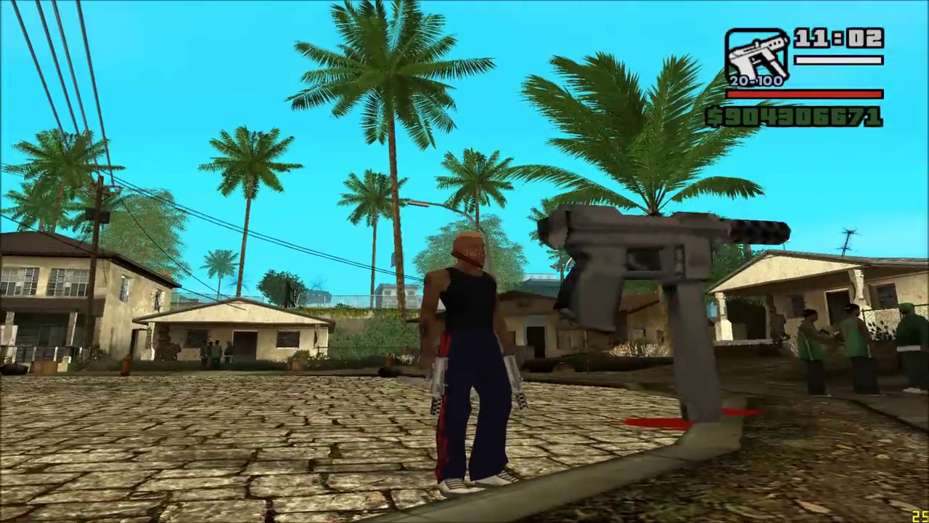
Step: Pause the game and open the Modifications list within Mod Configuration
{"action": "key", "text": "Escape"}
{"action": "key", "text": "Up"}
{"action": "key", "text": "Up"}
{"action": "key", "text": "Return"}
{"action": "key", "text": "Up"}
{"action": "key", "text": "Up"}
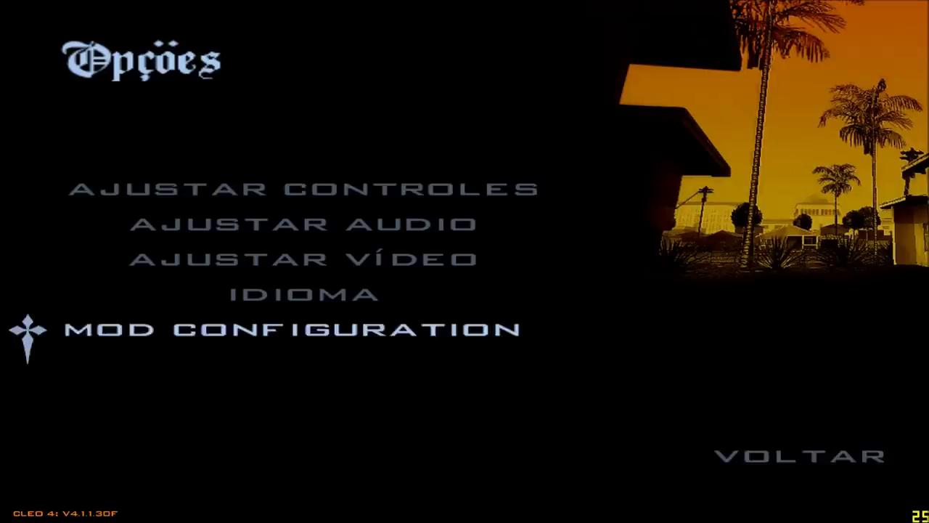
{"action": "key", "text": "Return"}
{"action": "key", "text": "Up"}
{"action": "key", "text": "Up"}
{"action": "key", "text": "Return"}
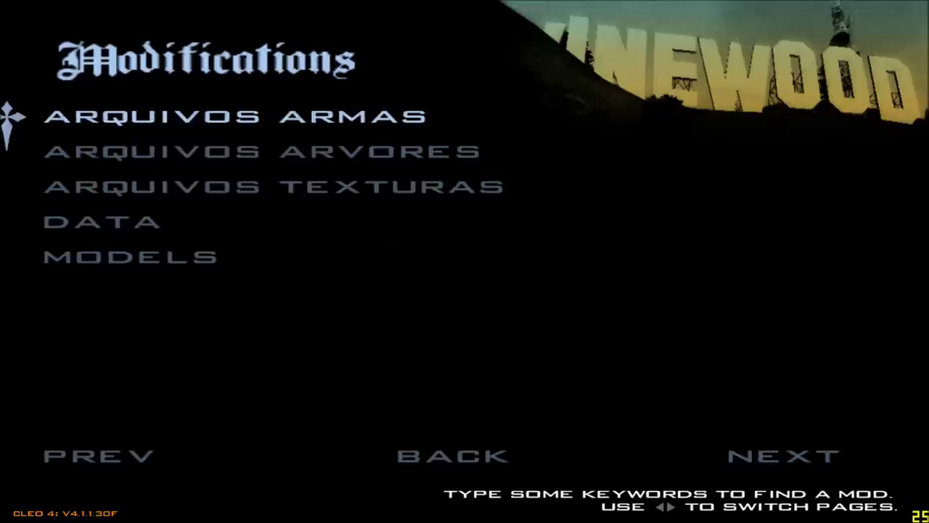
Step: Toggle the ARQUIVOS ARMAS modification once more and return to the running game
{"action": "key", "text": "Return"}
{"action": "key", "text": "Escape"}
{"action": "key", "text": "Escape"}
{"action": "key", "text": "Escape"}
{"action": "key", "text": "Down"}
{"action": "key", "text": "Down"}
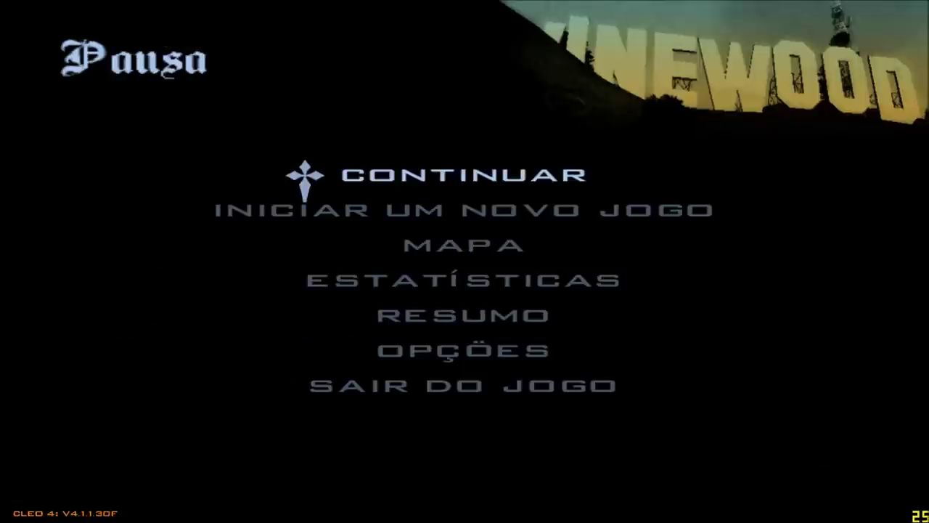
{"action": "key", "text": "Return"}
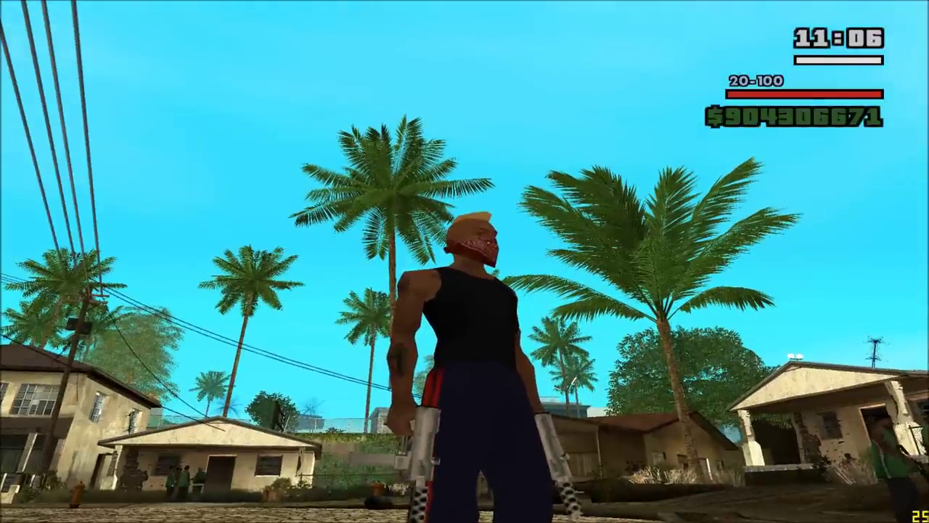
Step: Cycle through the weapons again to examine the models the character carries after the mod change
{"action": "key", "text": "e"}
{"action": "key", "text": "e"}
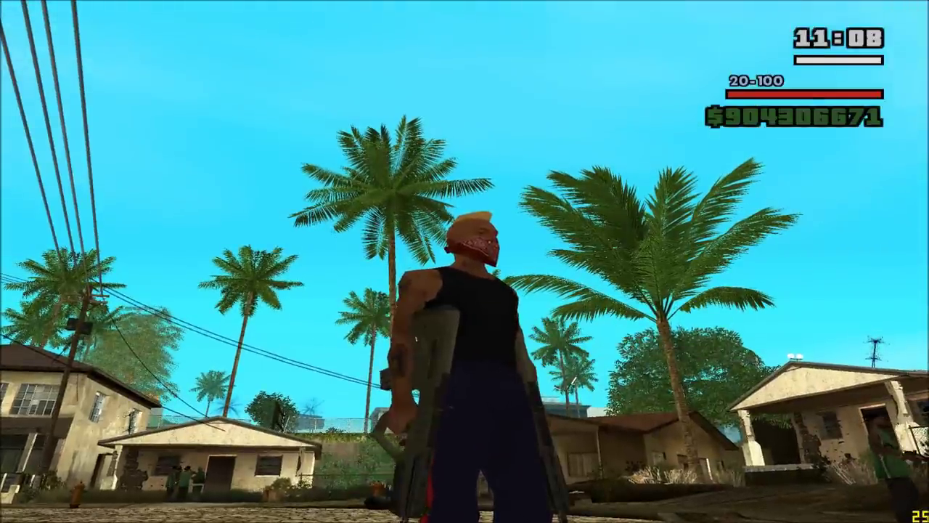
{"action": "key", "text": "e"}
{"action": "key", "text": "e"}
{"action": "key", "text": "e"}
{"action": "key", "text": "e"}
{"action": "key", "text": "e"}
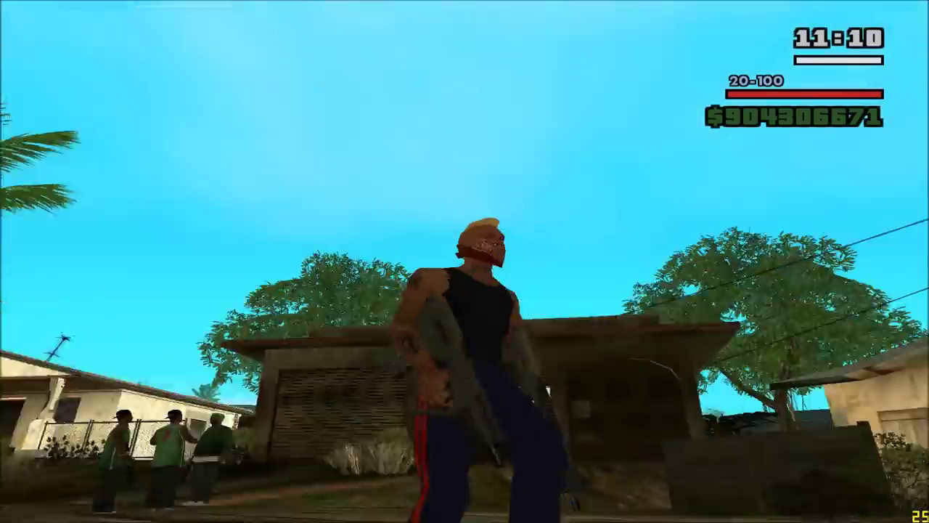
{"action": "key", "text": "s"}
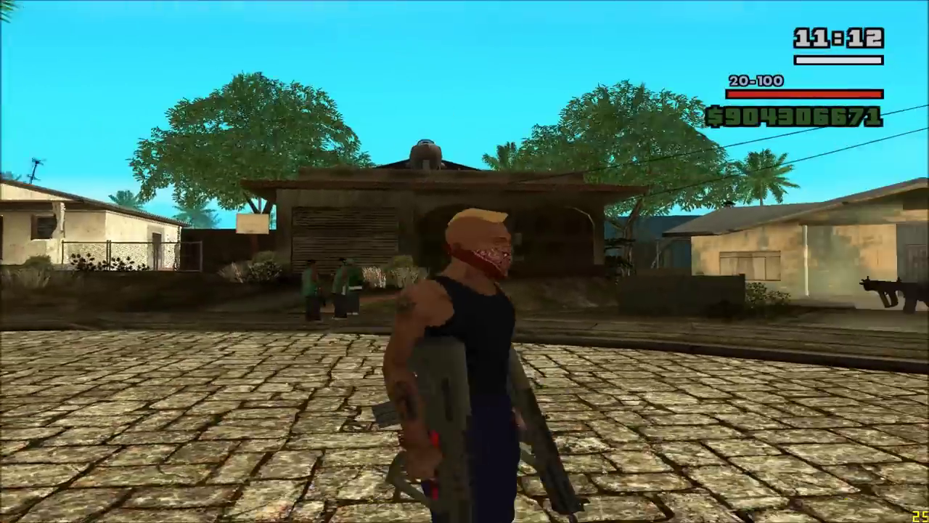
Step: Pause the game, switch to the Windows desktop and close the weapon pack folder window
{"action": "key", "text": "Escape"}
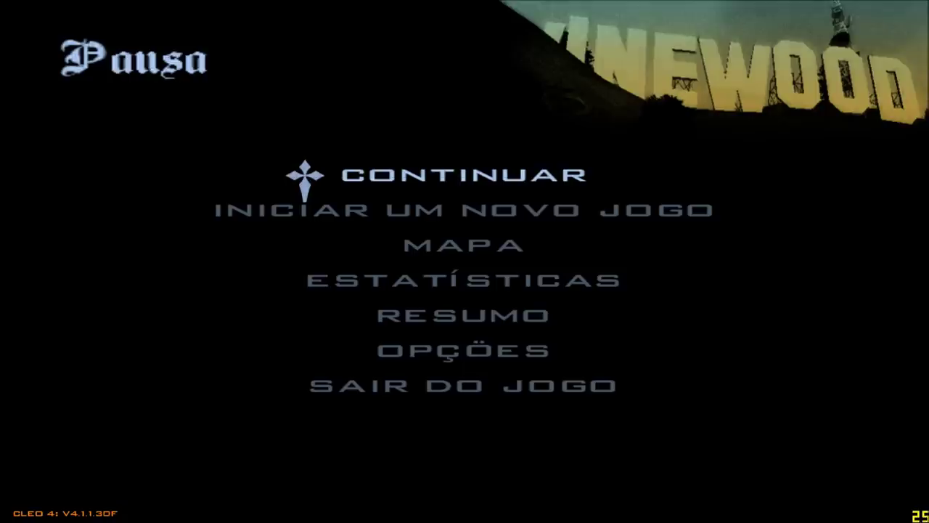
{"action": "key", "text": "super"}
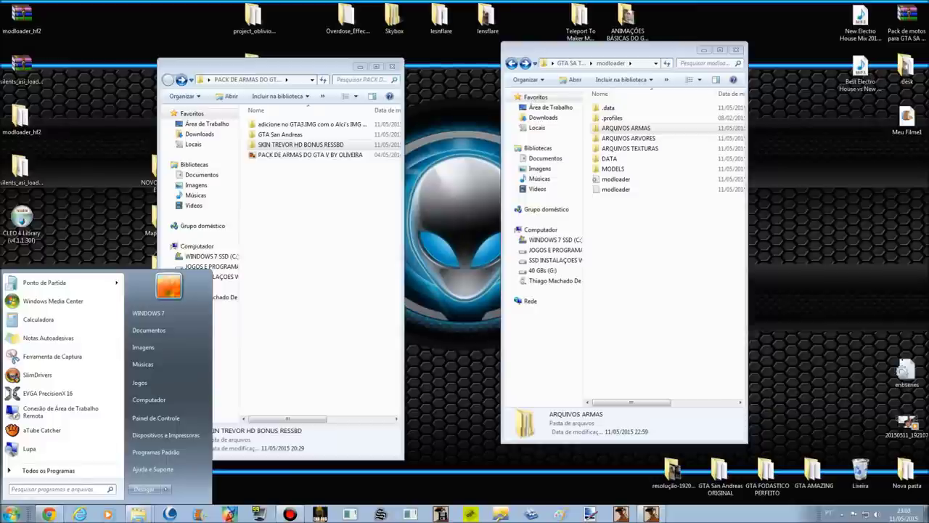
{"action": "left_click", "coordinate": [317, 283]}
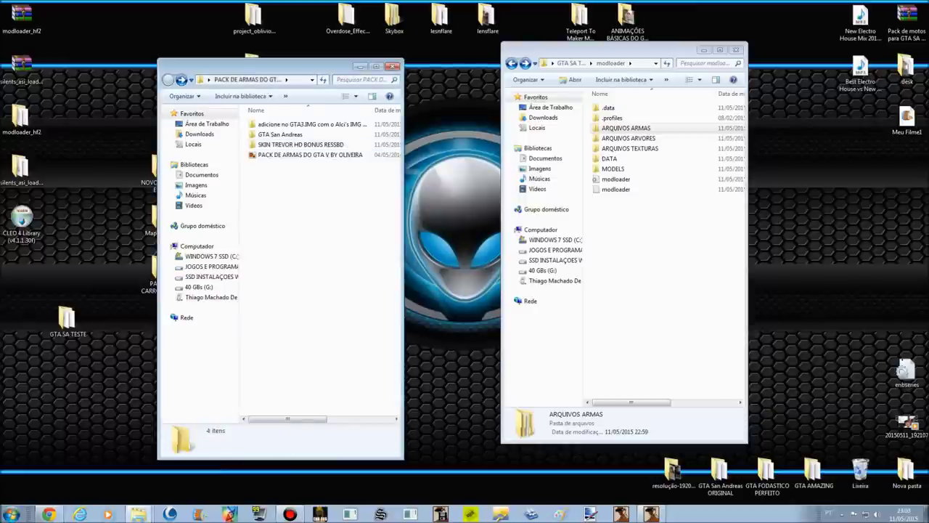
{"action": "key", "text": "alt+F4"}
Step: Rearrange the weapon pack and car pack folders on the desktop, and check the contents of the car pack
{"action": "left_click_drag", "start_coordinate": [254, 267], "coordinate": [254, 117]}
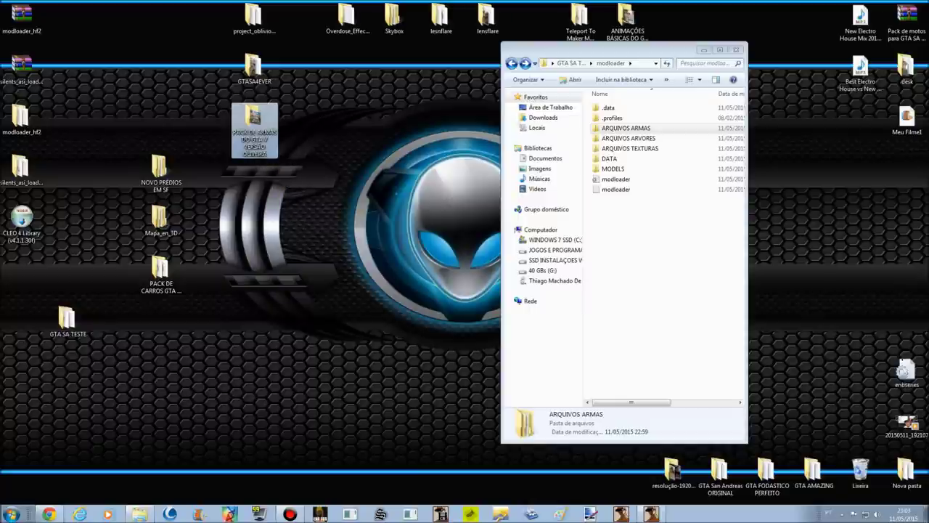
{"action": "left_click_drag", "start_coordinate": [160, 270], "coordinate": [302, 229]}
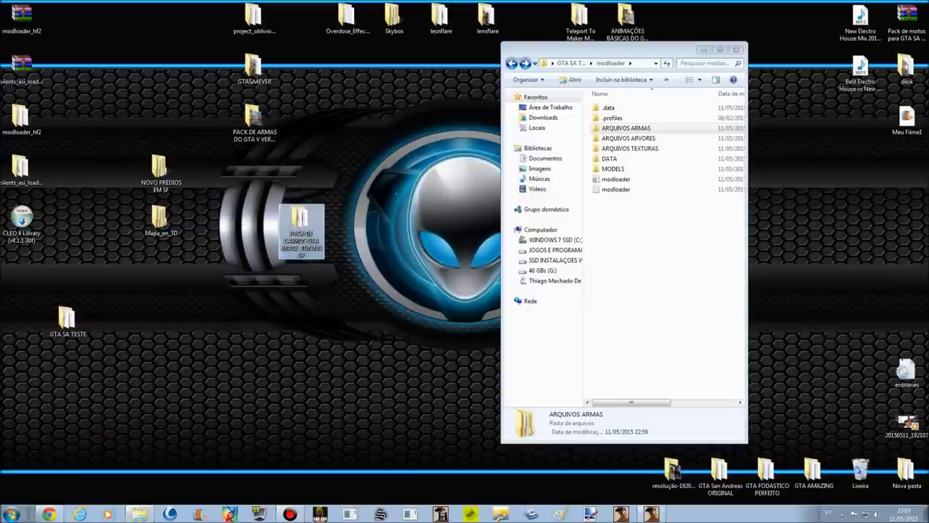
{"action": "double_click", "coordinate": [301, 229]}
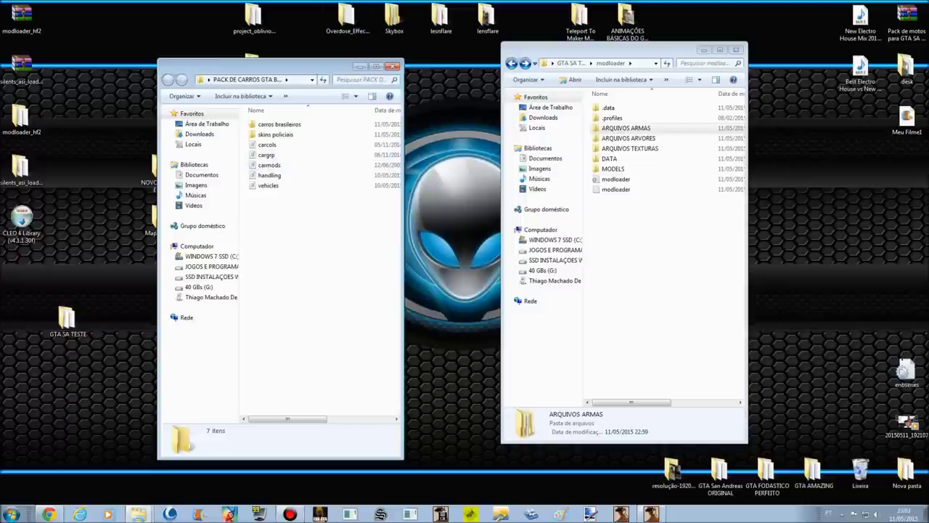
{"action": "left_click", "coordinate": [393, 66]}
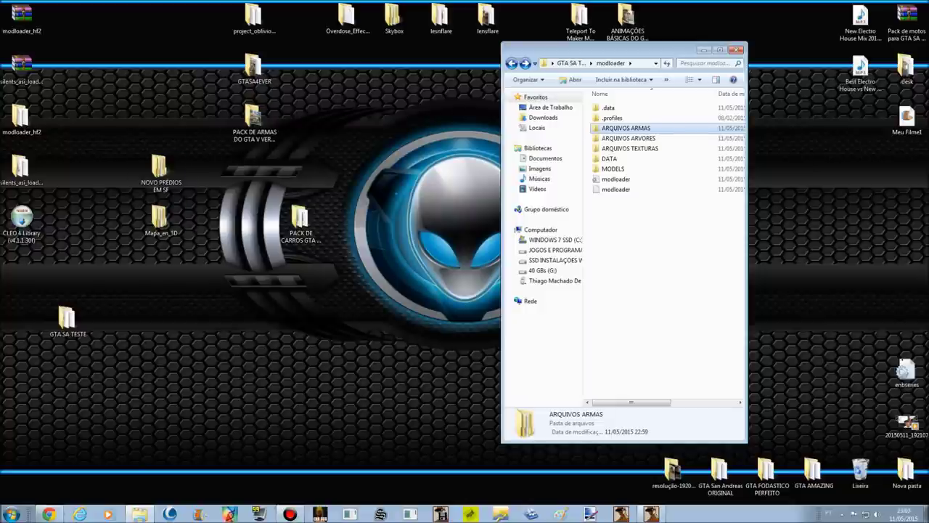
Step: Switch to Chrome and look through the blog's ENBseries download page for the GTA SA Brasil Tuning link
{"action": "left_click", "coordinate": [49, 514]}
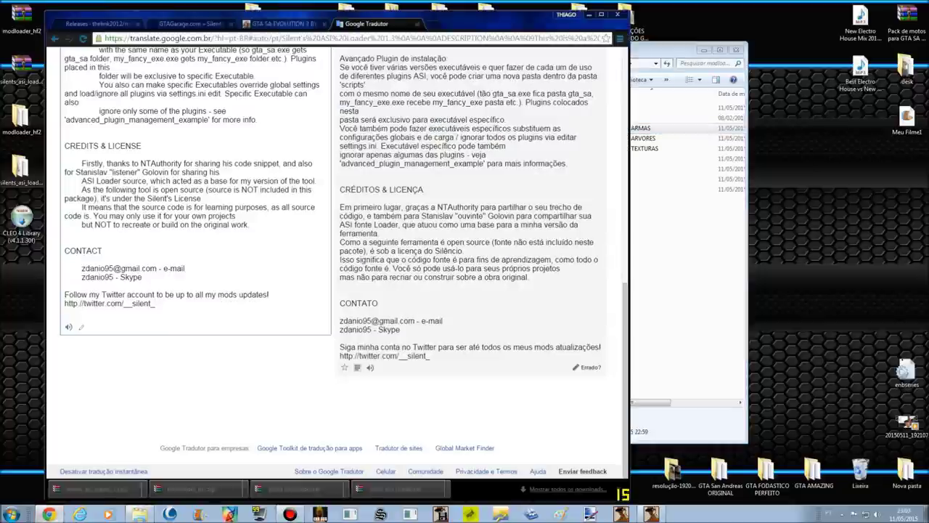
{"action": "left_click", "coordinate": [285, 24]}
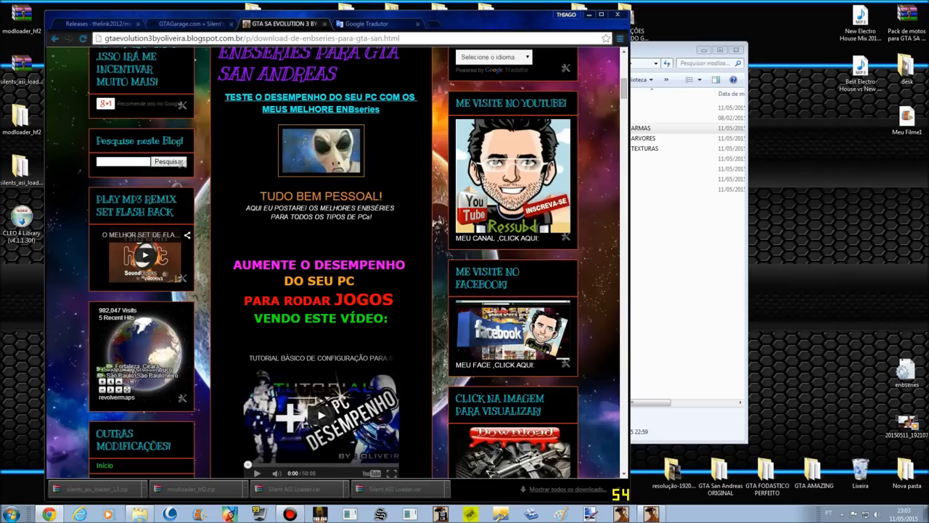
{"action": "scroll", "coordinate": [334, 262], "scroll_direction": "up", "scroll_amount": 7}
{"action": "scroll", "coordinate": [334, 261], "scroll_direction": "down", "scroll_amount": 5}
{"action": "scroll", "coordinate": [334, 262], "scroll_direction": "down", "scroll_amount": 1}
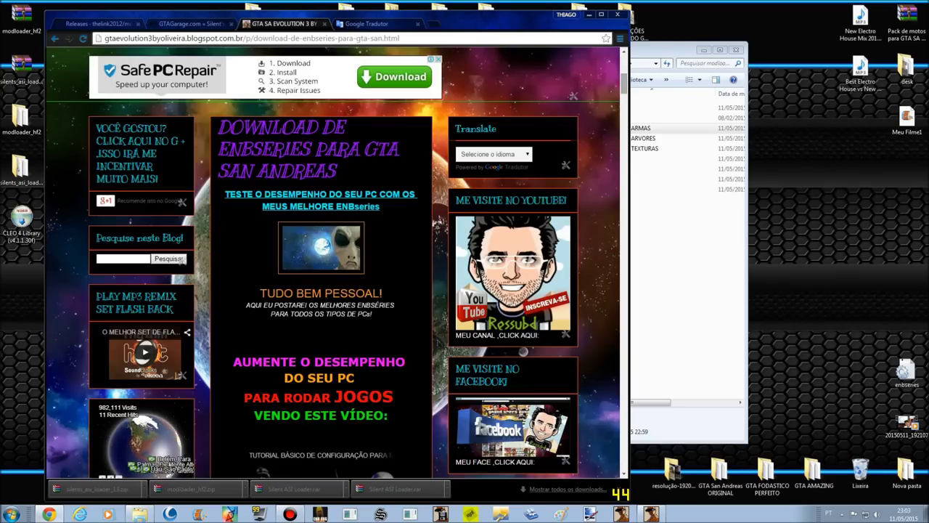
{"action": "scroll", "coordinate": [334, 262], "scroll_direction": "down", "scroll_amount": 10}
{"action": "scroll", "coordinate": [334, 261], "scroll_direction": "down", "scroll_amount": 15}
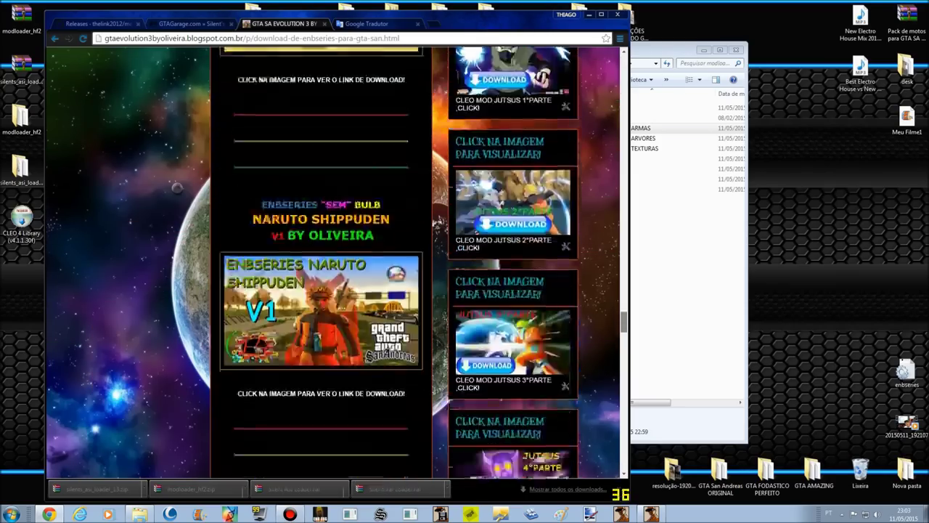
{"action": "scroll", "coordinate": [334, 262], "scroll_direction": "down", "scroll_amount": 8}
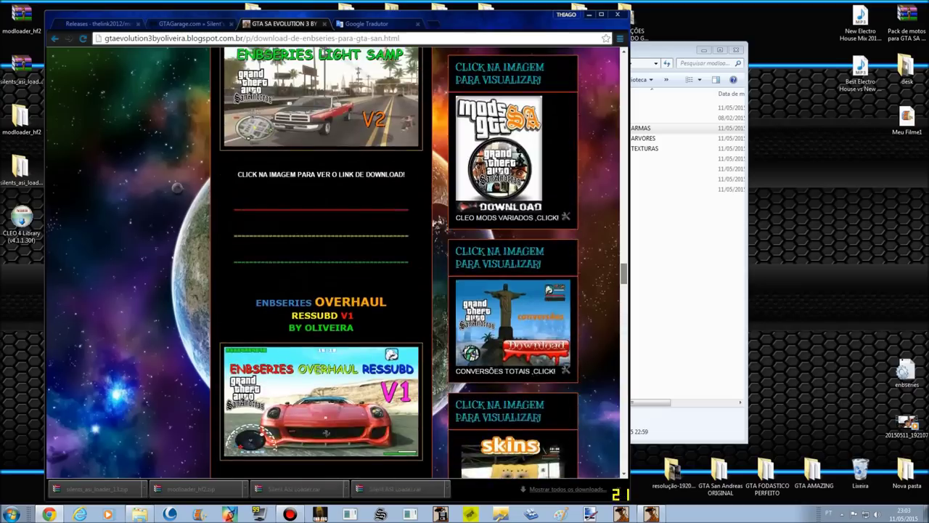
{"action": "scroll", "coordinate": [334, 262], "scroll_direction": "down", "scroll_amount": 4}
{"action": "scroll", "coordinate": [334, 262], "scroll_direction": "up", "scroll_amount": 8}
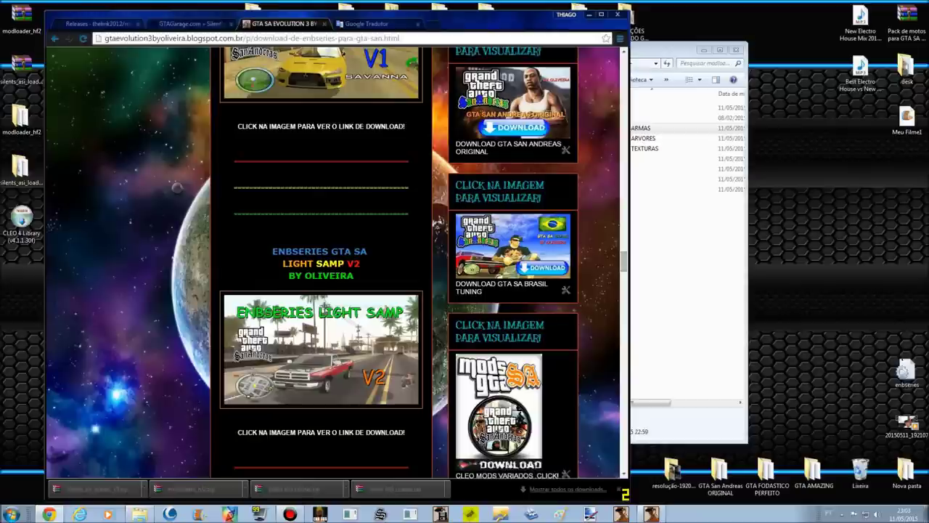
Step: Open the GTA SA Brasil Tuning download page, locate the optional pedestrian pack and highlight its PACK DE PEDESTRES title
{"action": "left_click", "coordinate": [513, 246]}
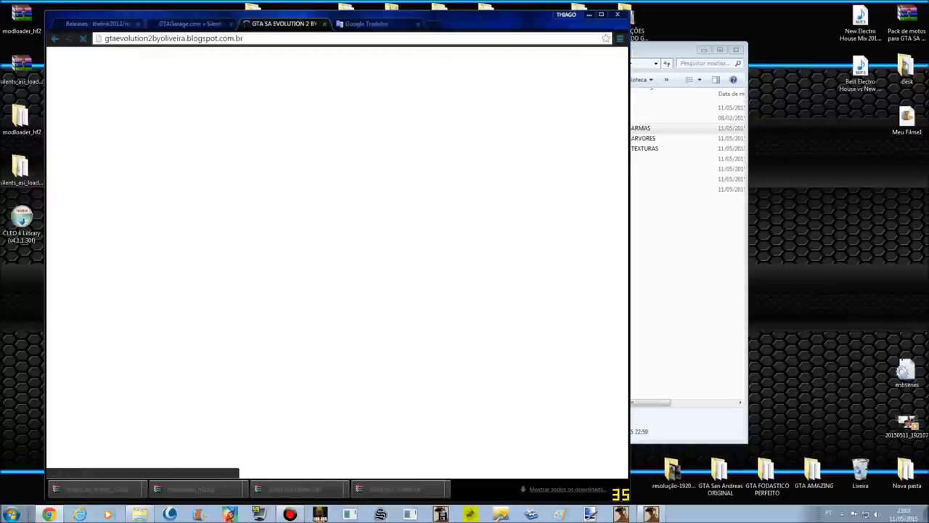
{"action": "scroll", "coordinate": [512, 246], "scroll_direction": "down", "scroll_amount": 2}
{"action": "scroll", "coordinate": [334, 261], "scroll_direction": "down", "scroll_amount": 3}
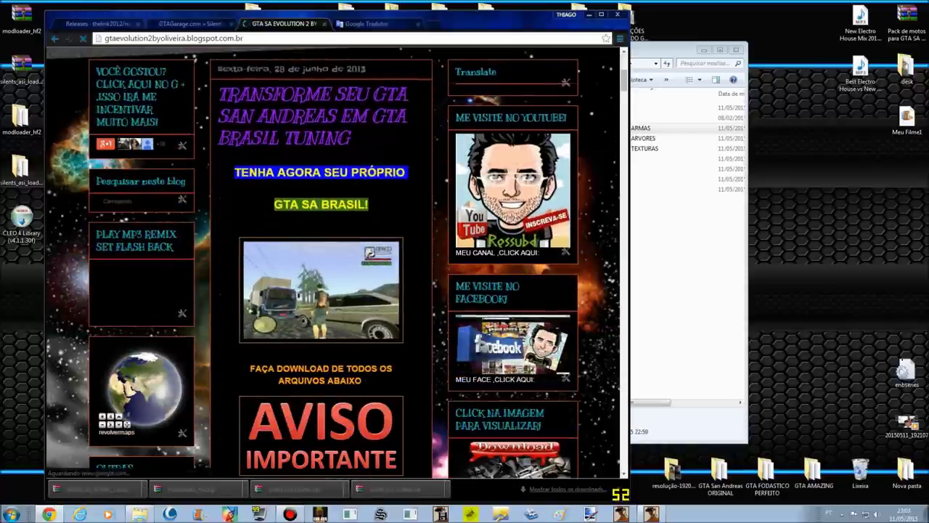
{"action": "scroll", "coordinate": [334, 262], "scroll_direction": "down", "scroll_amount": 3}
{"action": "scroll", "coordinate": [335, 261], "scroll_direction": "down", "scroll_amount": 15}
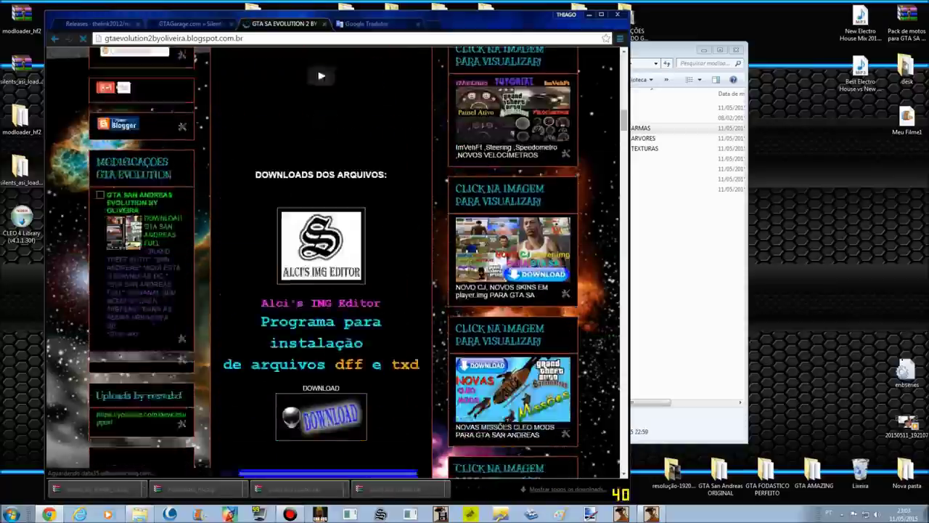
{"action": "scroll", "coordinate": [334, 261], "scroll_direction": "down", "scroll_amount": 15}
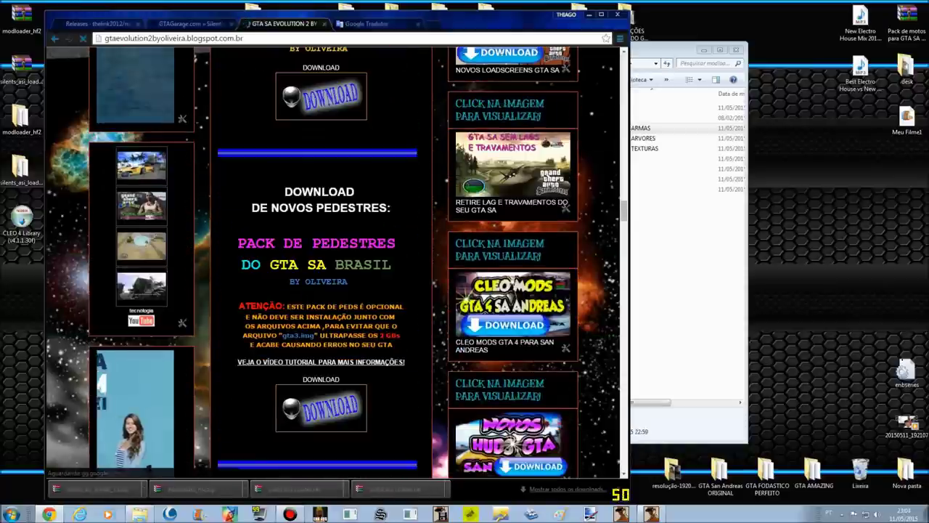
{"action": "scroll", "coordinate": [334, 262], "scroll_direction": "up", "scroll_amount": 3}
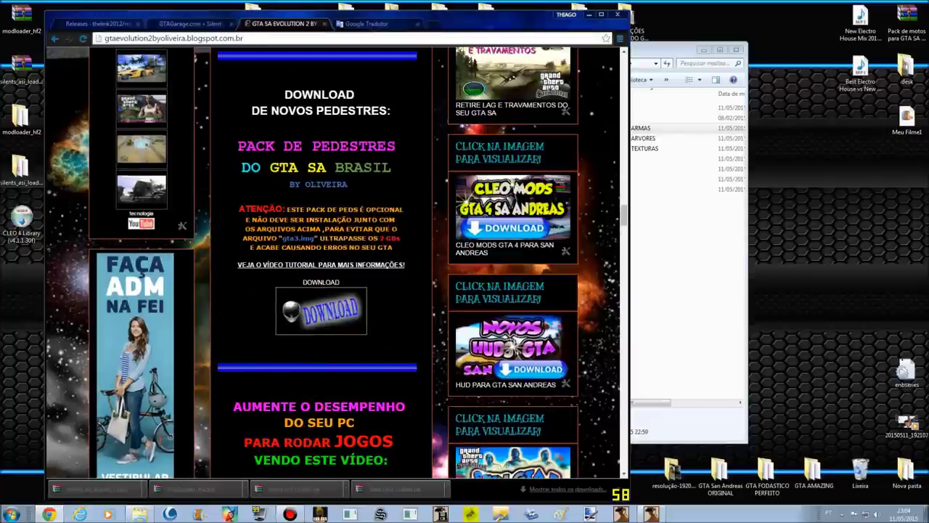
{"action": "left_click_drag", "start_coordinate": [237, 146], "coordinate": [396, 146]}
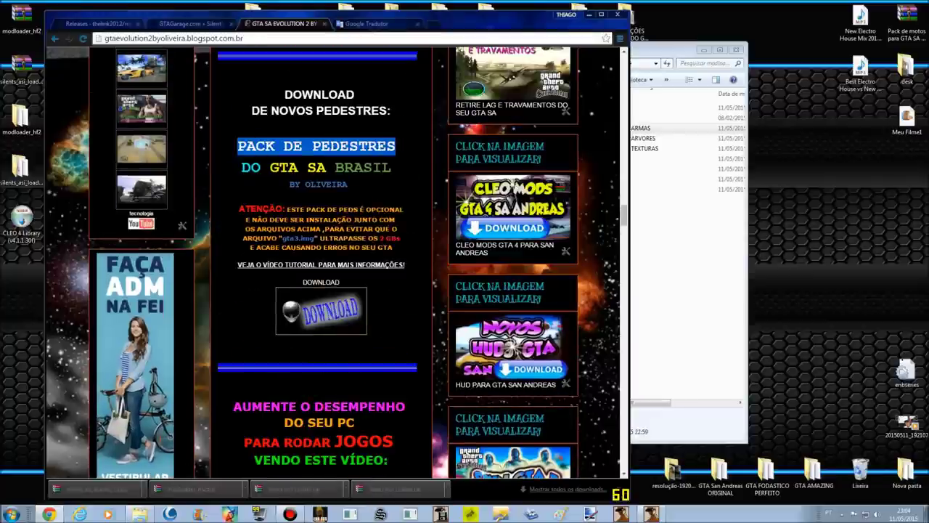
Step: Download the PACK PEDS MISTO GTA BRASIL archive through the adf.ly page, discard the unwanted Flash download, and close the MediaFire tab
{"action": "left_click", "coordinate": [321, 311]}
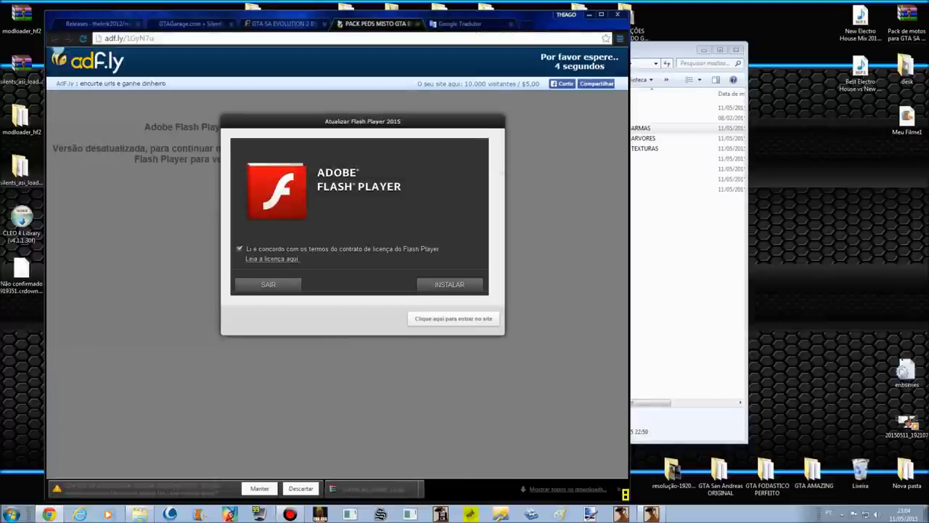
{"action": "left_click", "coordinate": [301, 488]}
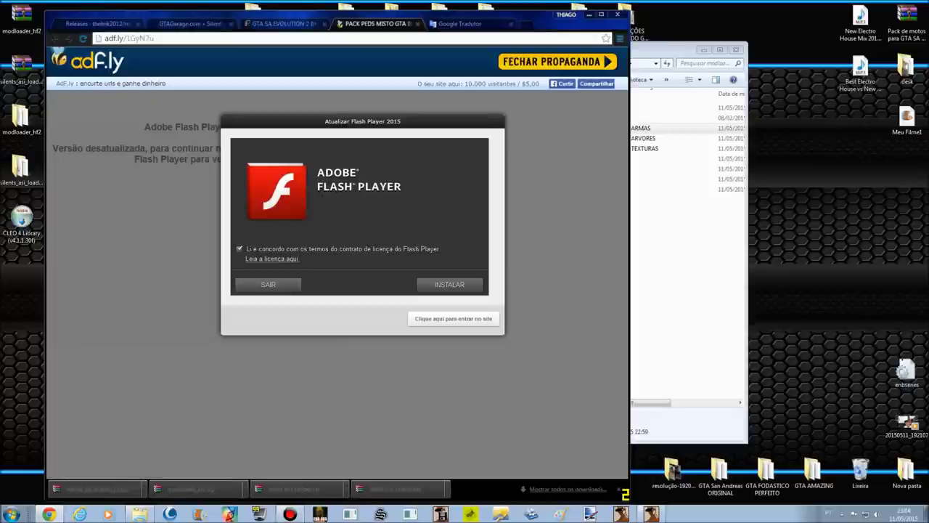
{"action": "left_click", "coordinate": [558, 62]}
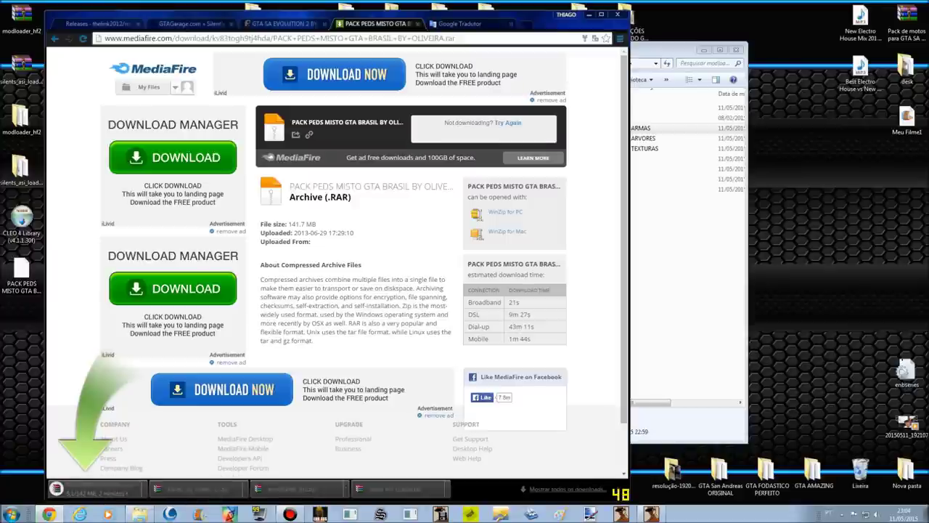
{"action": "left_click", "coordinate": [417, 24]}
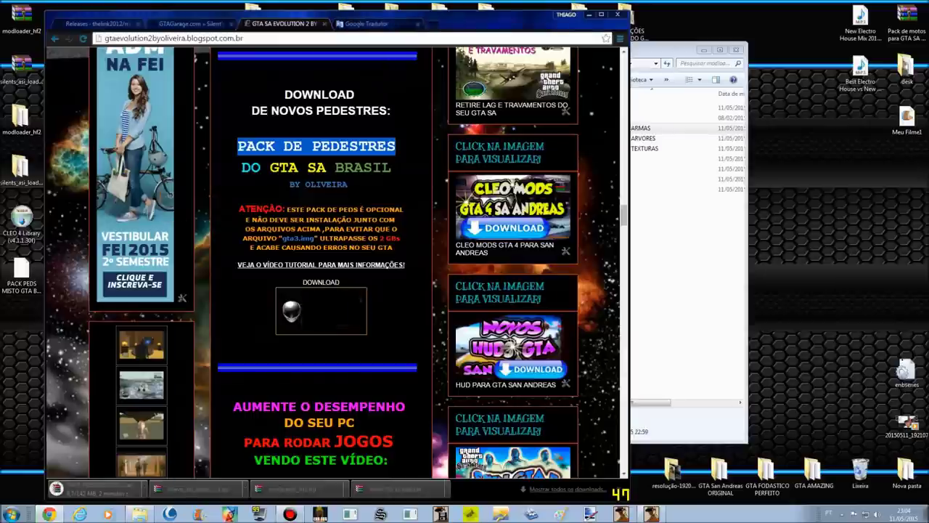
Step: Look through the GTA SA Brasil Tuning blog page, from the ENBSeries downloads to the article's beginning, including the tutorial and main download sections
{"action": "scroll", "coordinate": [319, 262], "scroll_direction": "up", "scroll_amount": 15}
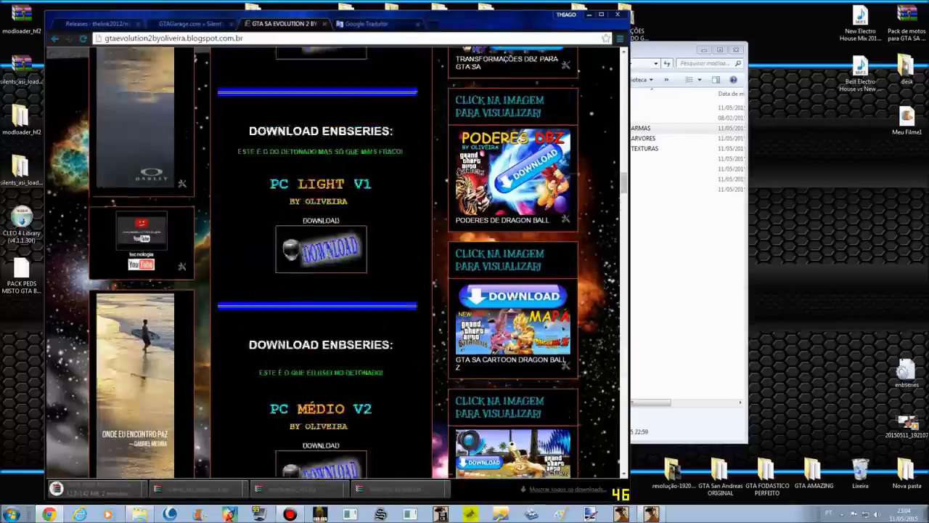
{"action": "scroll", "coordinate": [319, 261], "scroll_direction": "up", "scroll_amount": 15}
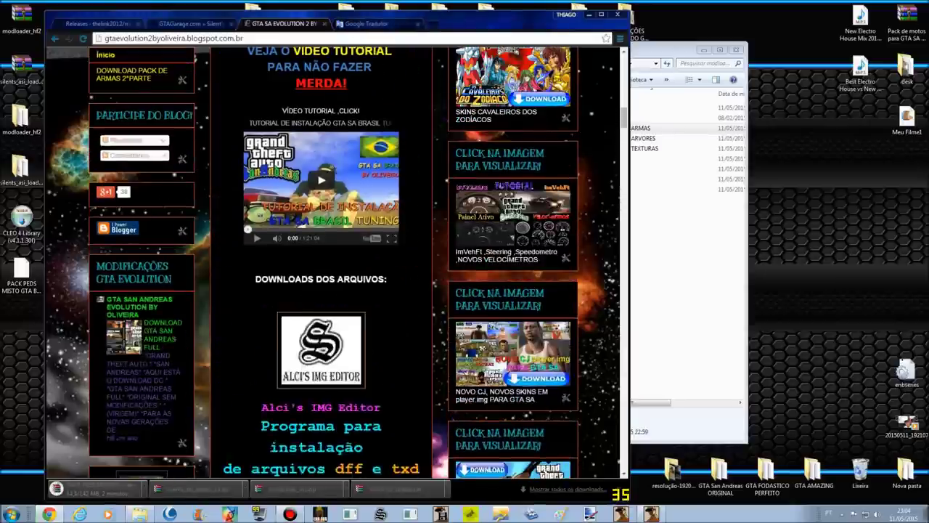
{"action": "scroll", "coordinate": [319, 261], "scroll_direction": "up", "scroll_amount": 2}
{"action": "scroll", "coordinate": [319, 262], "scroll_direction": "down", "scroll_amount": 3}
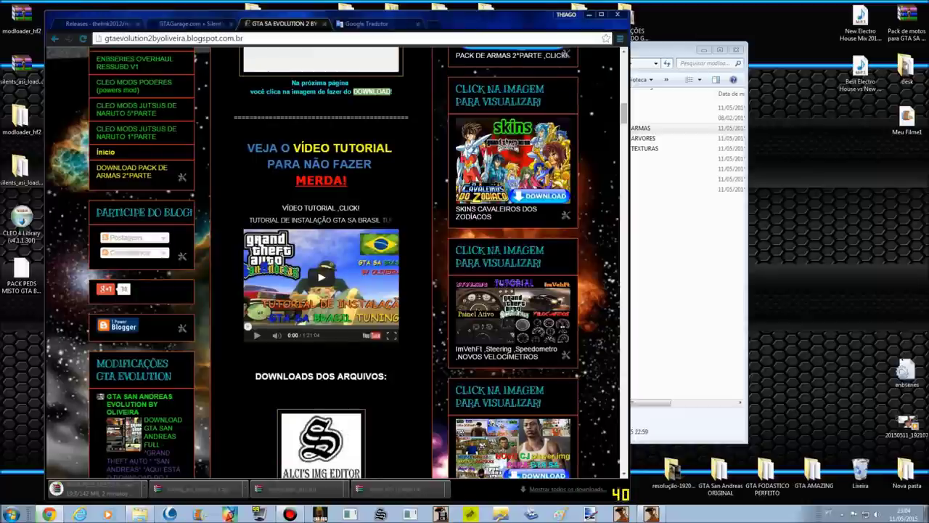
{"action": "scroll", "coordinate": [319, 261], "scroll_direction": "up", "scroll_amount": 10}
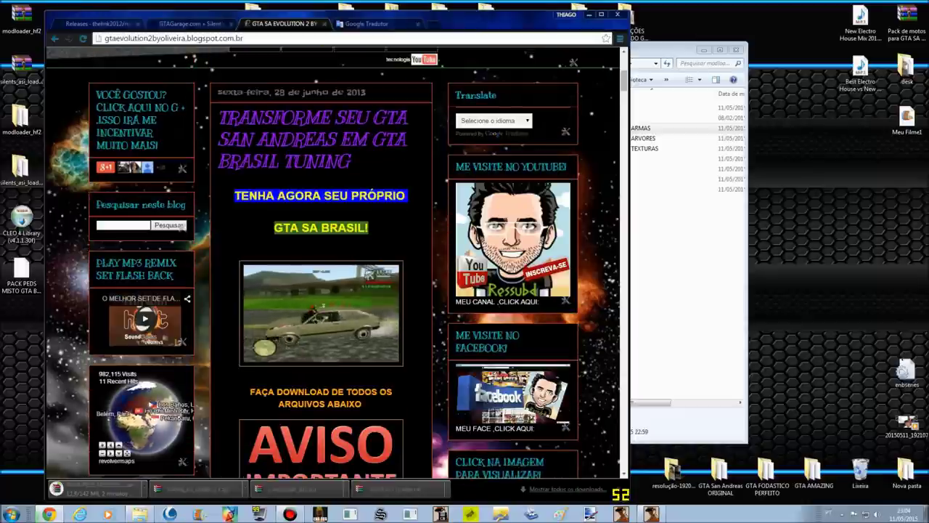
{"action": "scroll", "coordinate": [319, 261], "scroll_direction": "down", "scroll_amount": 4}
{"action": "scroll", "coordinate": [319, 262], "scroll_direction": "down", "scroll_amount": 3}
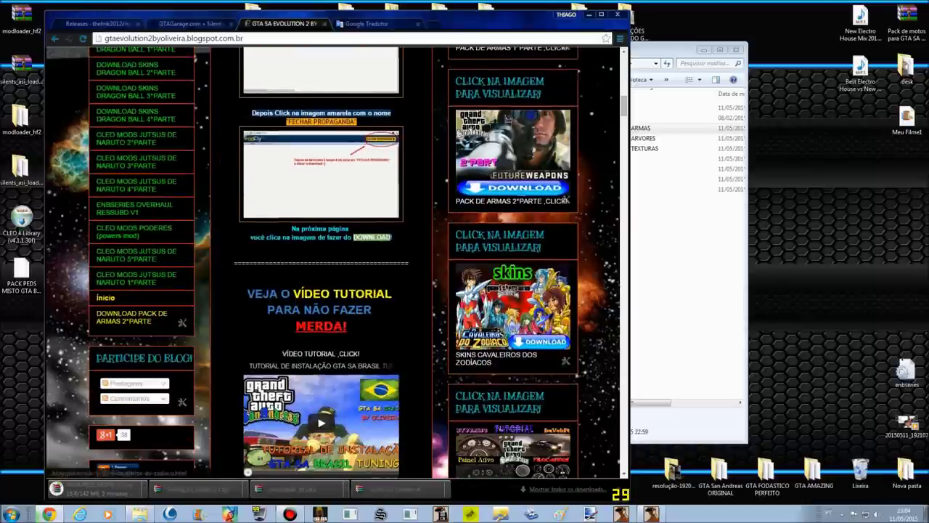
{"action": "scroll", "coordinate": [320, 261], "scroll_direction": "down", "scroll_amount": 3}
{"action": "scroll", "coordinate": [320, 261], "scroll_direction": "down", "scroll_amount": 10}
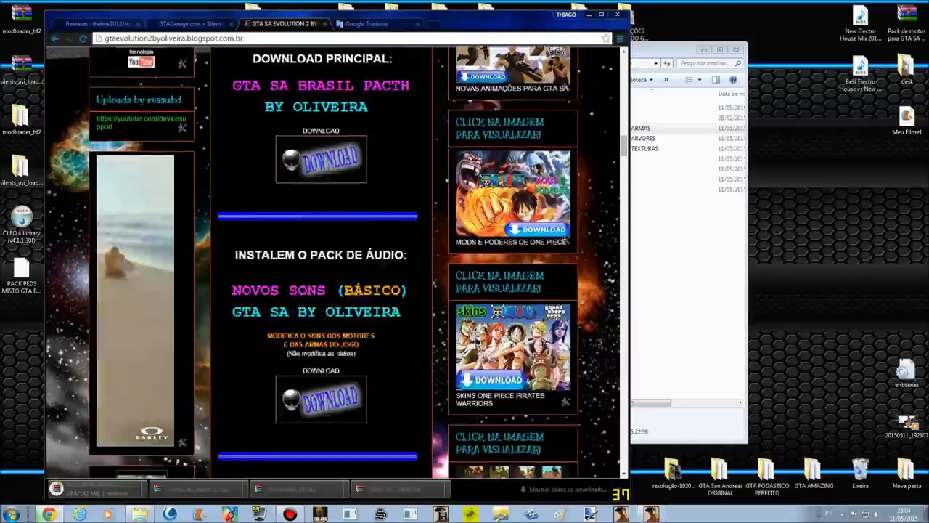
{"action": "scroll", "coordinate": [319, 261], "scroll_direction": "up", "scroll_amount": 20}
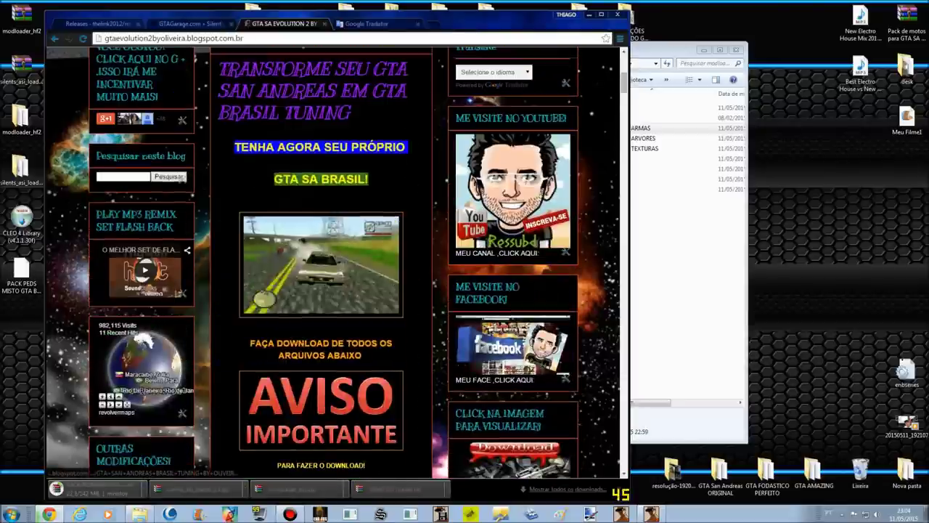
Step: Close the Google Tradutor tab and minimize the browser to show the desktop
{"action": "left_click", "coordinate": [683, 276]}
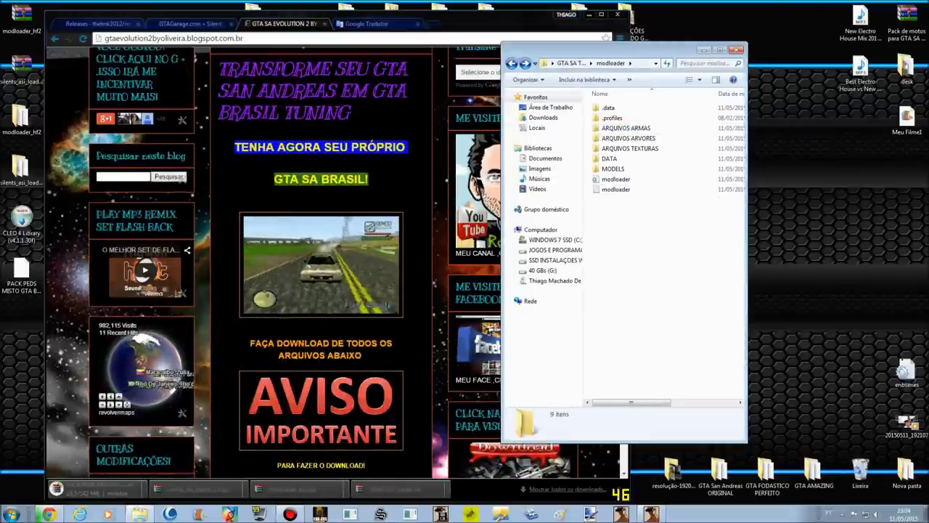
{"action": "left_click", "coordinate": [367, 24]}
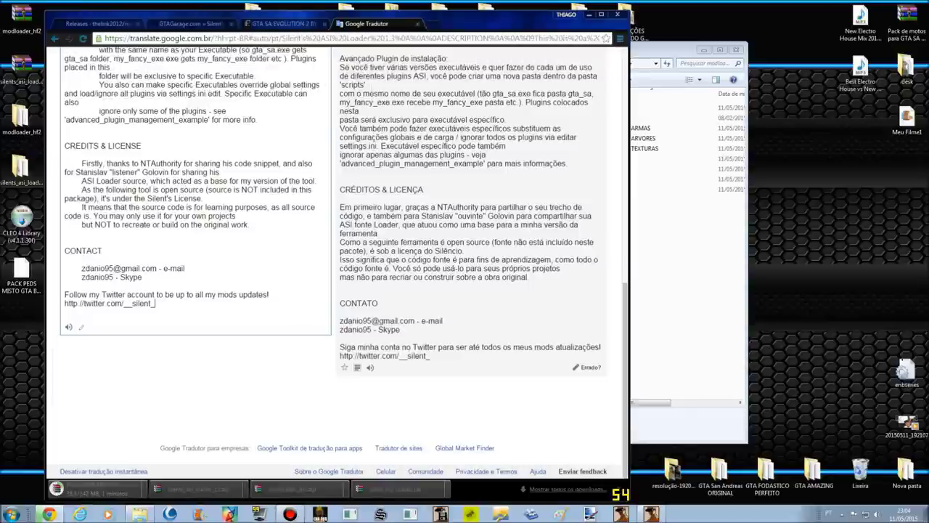
{"action": "left_click", "coordinate": [284, 24]}
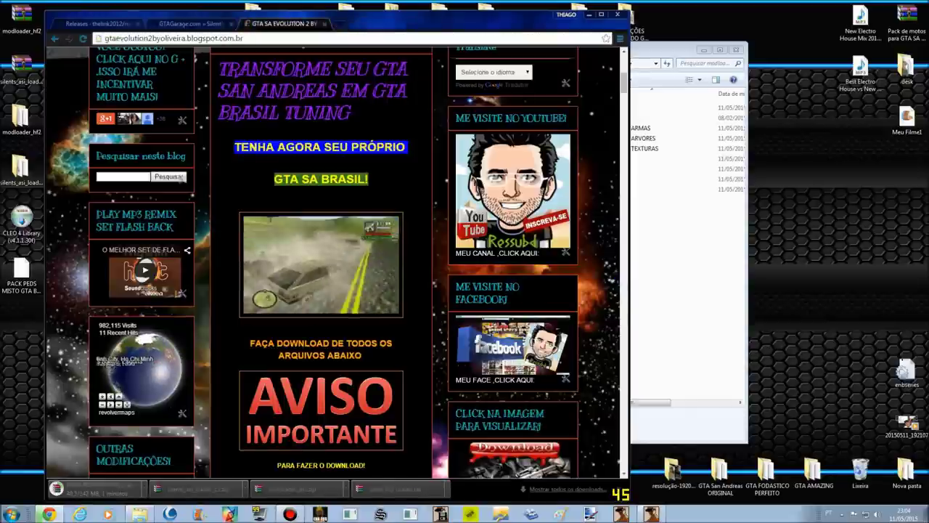
{"action": "left_click", "coordinate": [590, 14]}
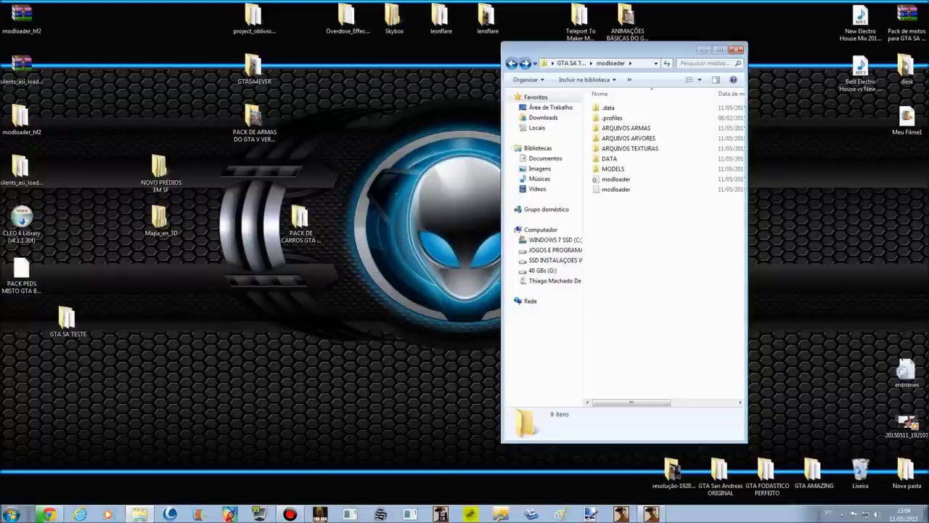
Step: Place the car pack folder beneath NOVO PRÉDIOS EM SF on the desktop and move the Mapa_en_3D folder below the car pack's former spot
{"action": "left_click_drag", "start_coordinate": [160, 218], "coordinate": [206, 320]}
{"action": "left_click_drag", "start_coordinate": [300, 218], "coordinate": [160, 221]}
{"action": "left_click_drag", "start_coordinate": [207, 319], "coordinate": [254, 318]}
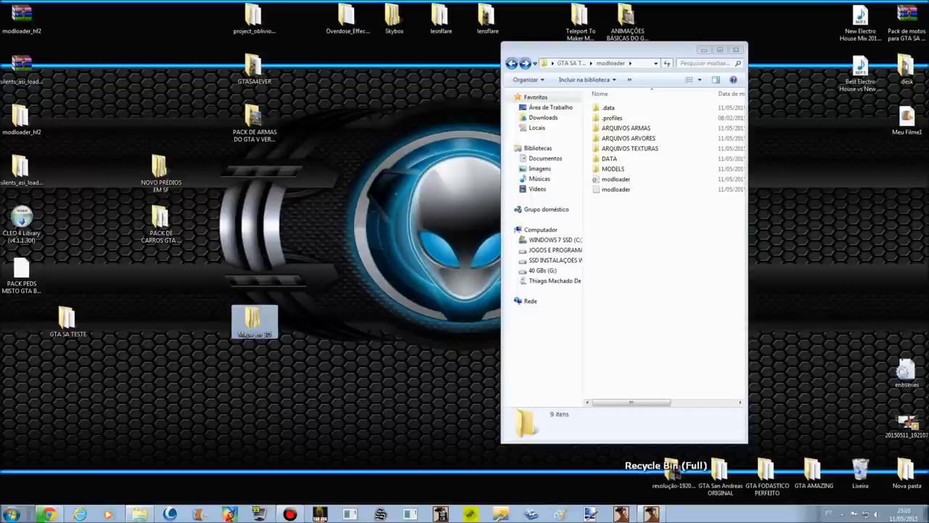
{"action": "left_click", "coordinate": [290, 385]}
Step: Switch to GTA San Andreas and examine the in-game map from Willowfield up to Palomino Creek, then return to the pause menu
{"action": "left_click", "coordinate": [647, 515]}
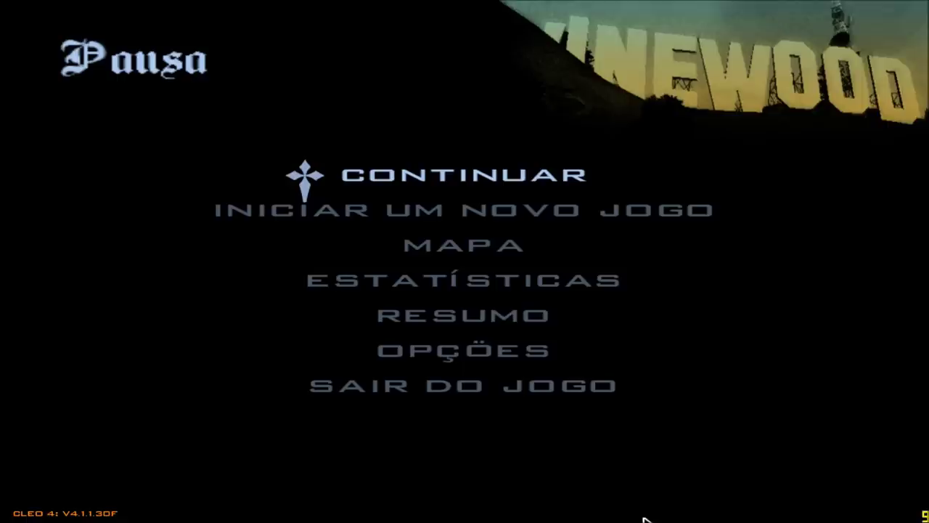
{"action": "key", "text": "Down"}
{"action": "key", "text": "Down"}
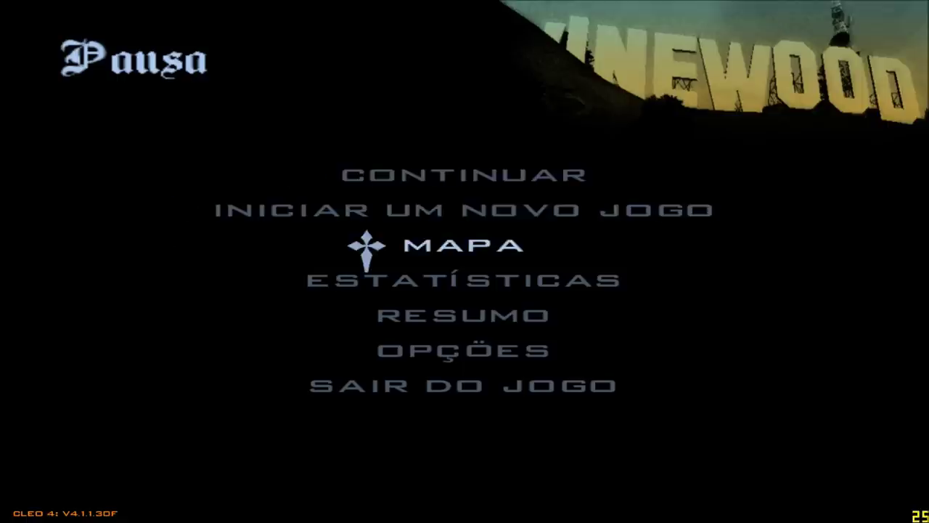
{"action": "key", "text": "Return"}
{"action": "key", "text": "Page_Down"}
{"action": "key", "text": "Down"}
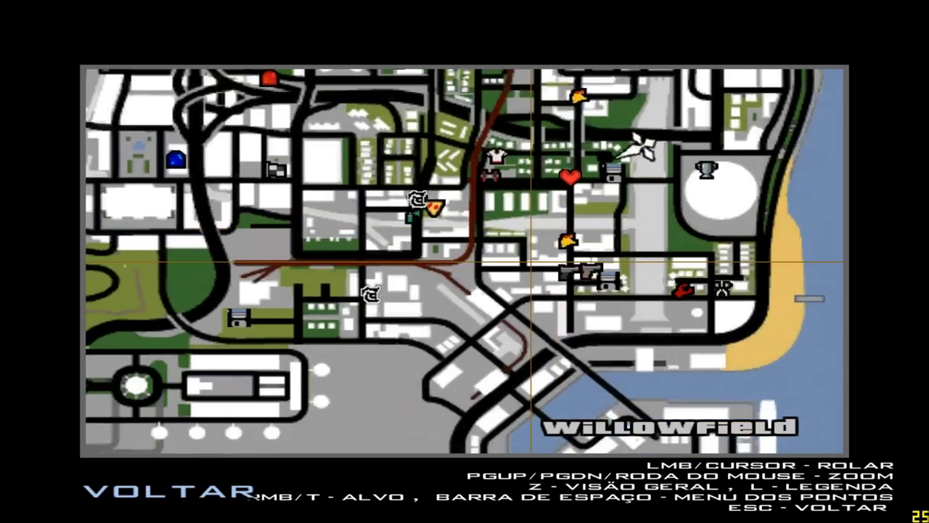
{"action": "key", "text": "Left"}
{"action": "key", "text": "Up"}
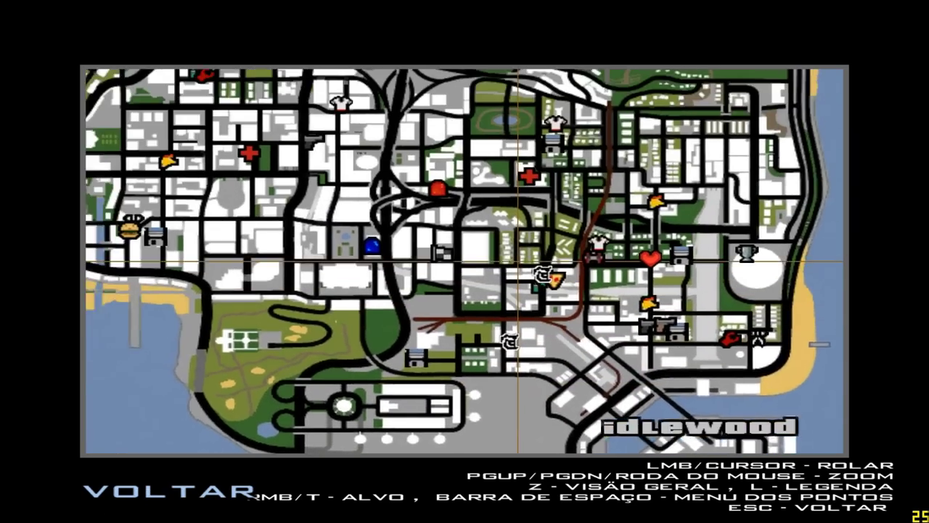
{"action": "key", "text": "Up"}
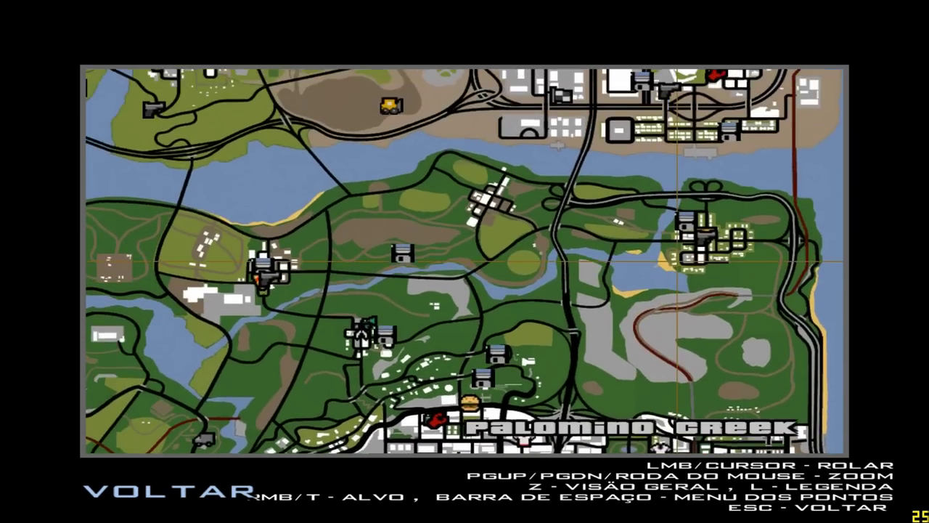
{"action": "key", "text": "Page_Up"}
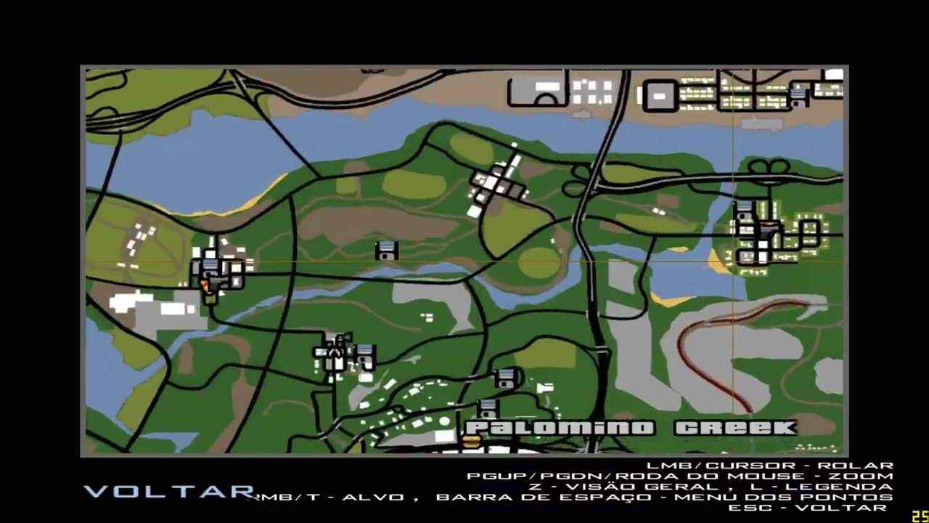
{"action": "key", "text": "Down"}
{"action": "key", "text": "Escape"}
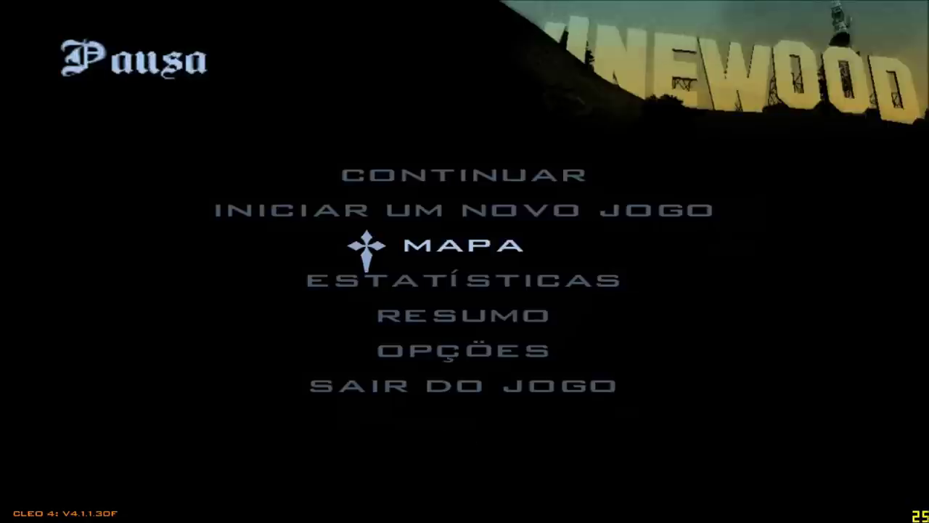
Step: Switch back to the Windows desktop, reposition the Mapa_en_3D folder, and open the Mapa en 3D folder inside it
{"action": "key", "text": "super"}
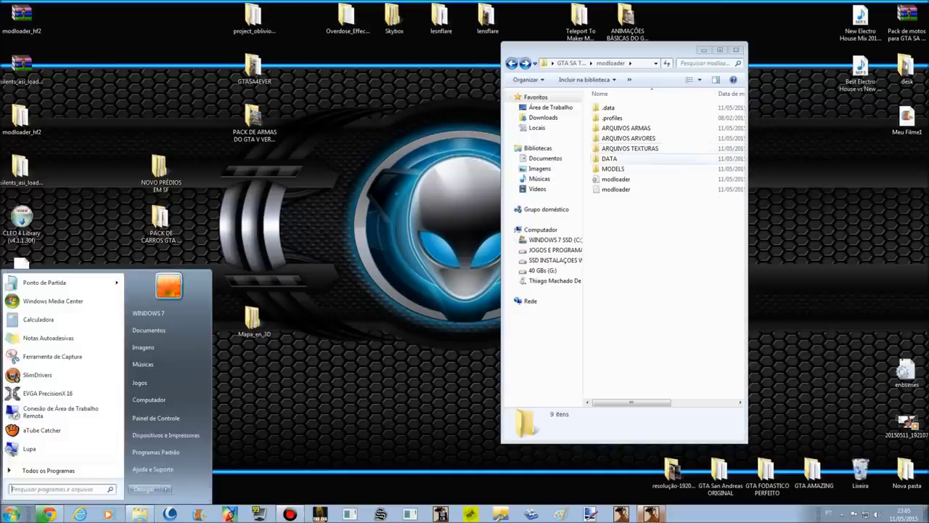
{"action": "left_click_drag", "start_coordinate": [252, 318], "coordinate": [300, 268]}
{"action": "double_click", "coordinate": [300, 269]}
{"action": "double_click", "coordinate": [280, 124]}
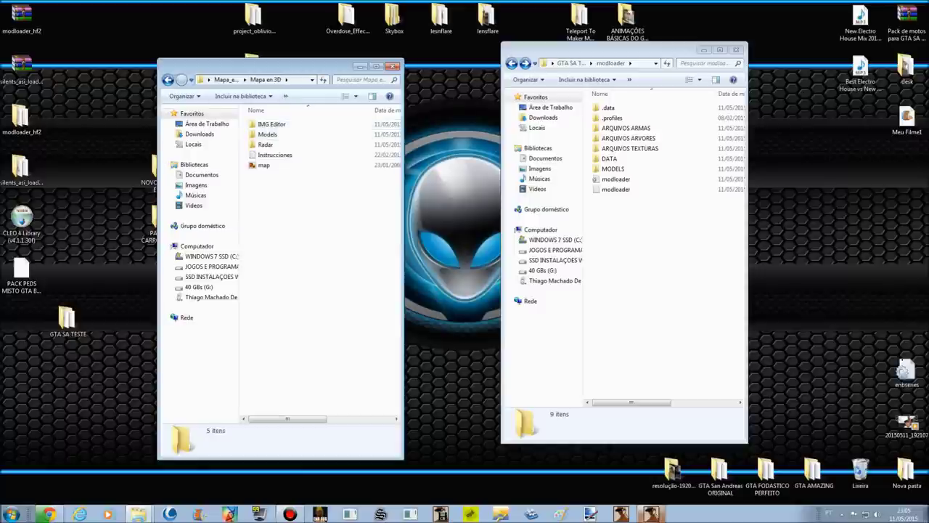
Step: Check the contents of the map mod's IMG Editor and Models subfolders and return to the Mapa en 3D folder
{"action": "left_click_drag", "start_coordinate": [269, 66], "coordinate": [286, 65]}
{"action": "double_click", "coordinate": [293, 122]}
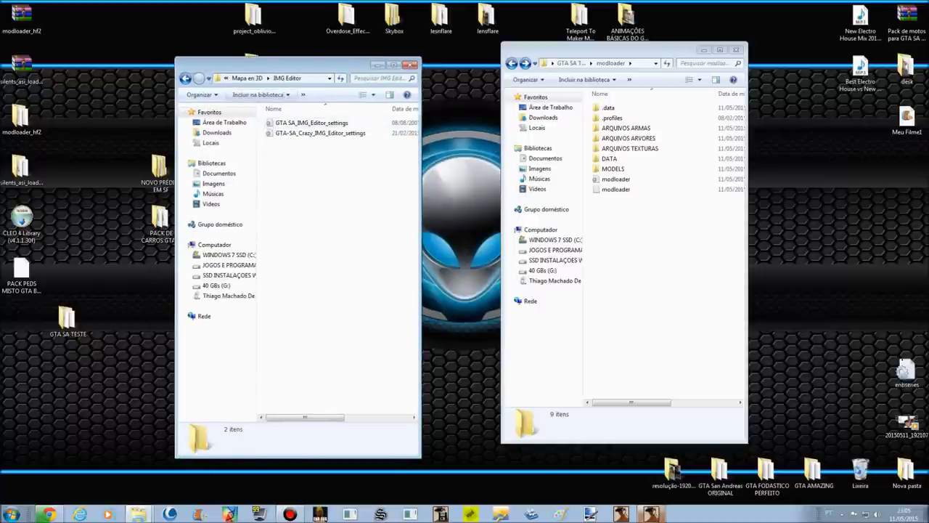
{"action": "left_click", "coordinate": [186, 78]}
{"action": "double_click", "coordinate": [291, 133]}
{"action": "key", "text": "BackSpace"}
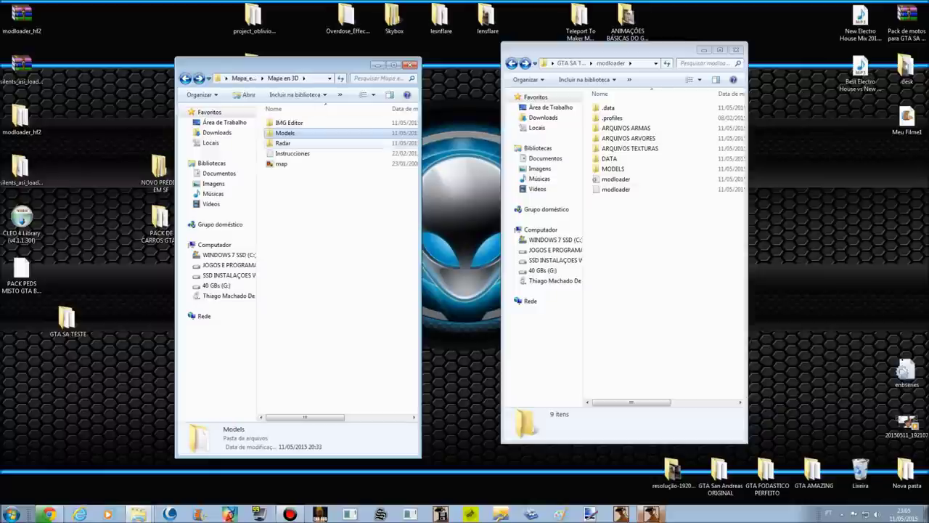
Step: Look through the radar TXD files in the map mod's Radar subfolder and return to the Mapa en 3D folder
{"action": "double_click", "coordinate": [284, 144]}
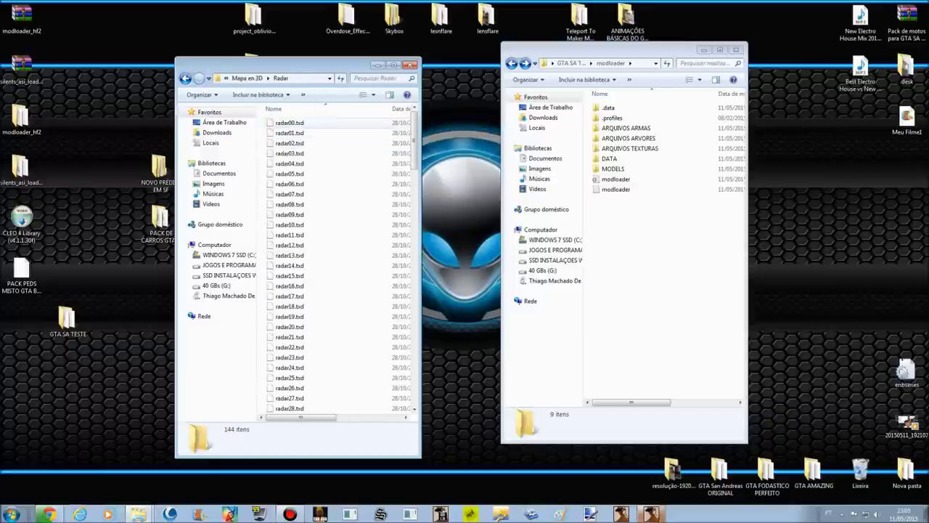
{"action": "scroll", "coordinate": [350, 195], "scroll_direction": "down", "scroll_amount": 6}
{"action": "left_click_drag", "start_coordinate": [415, 178], "coordinate": [415, 210]}
{"action": "scroll", "coordinate": [338, 261], "scroll_direction": "down", "scroll_amount": 10}
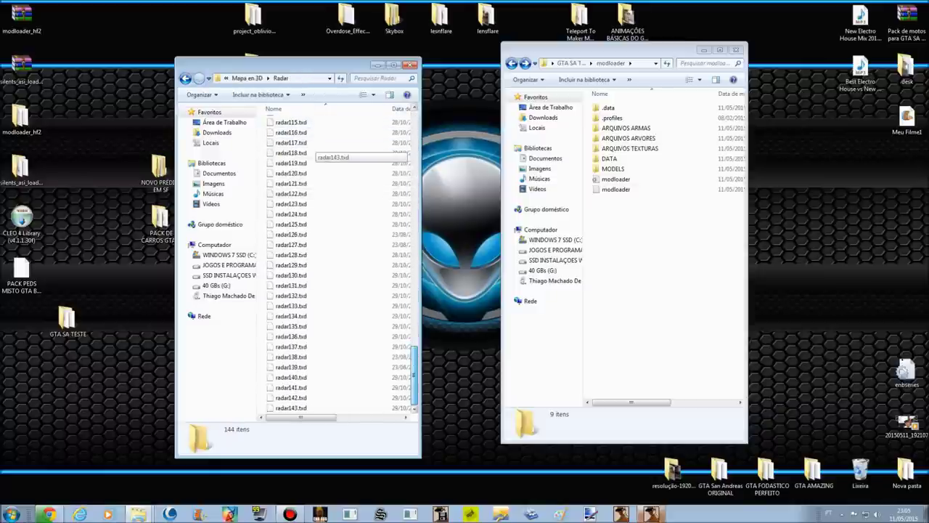
{"action": "scroll", "coordinate": [337, 262], "scroll_direction": "down", "scroll_amount": 3}
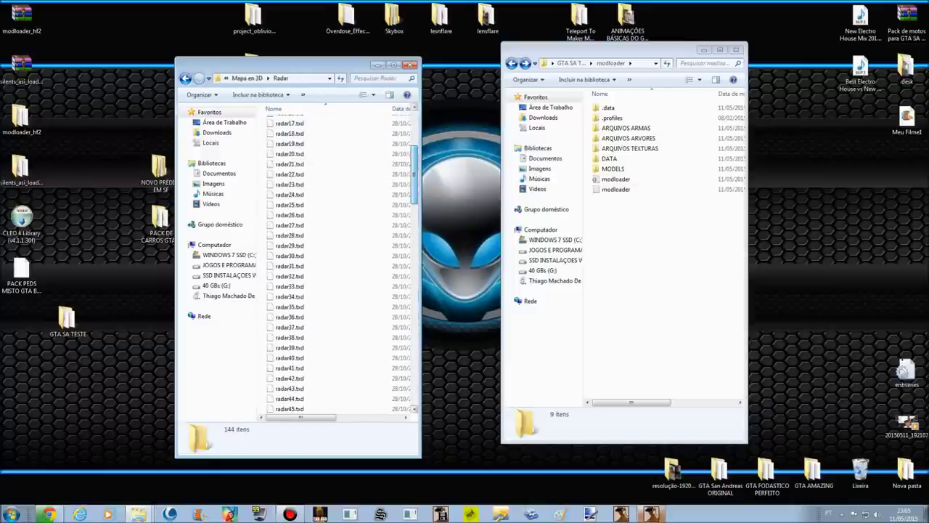
{"action": "key", "text": "BackSpace"}
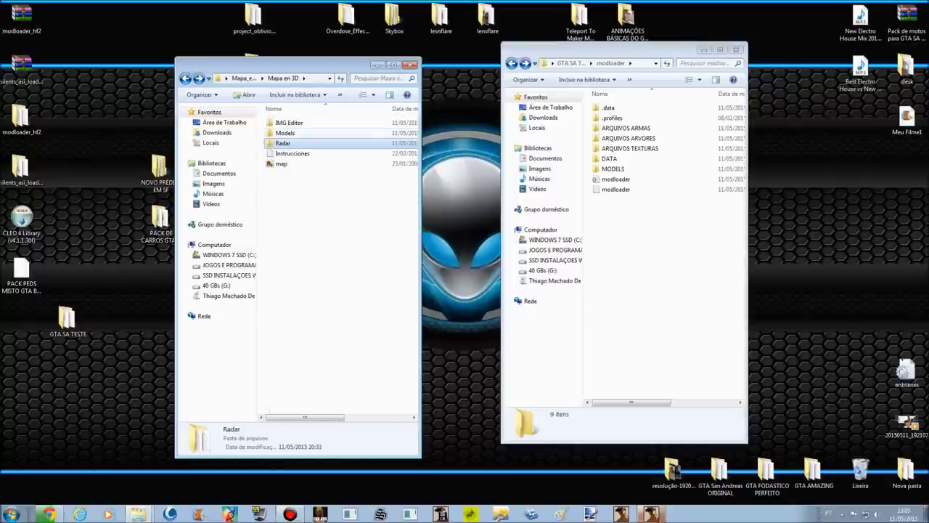
Step: Create a folder named ARQUIVOS RADAR inside the modloader folder and open it
{"action": "key", "text": "F2"}
{"action": "right_click", "coordinate": [621, 233]}
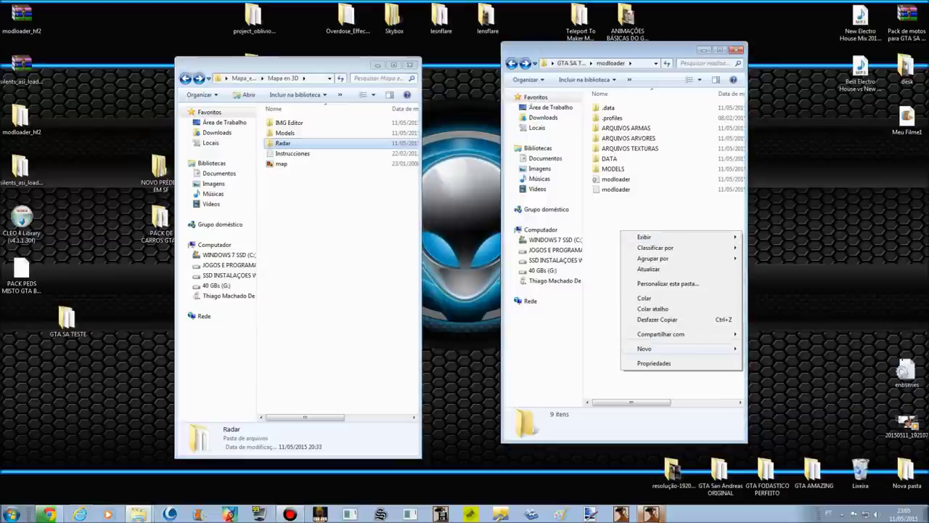
{"action": "mouse_move", "coordinate": [675, 349]}
{"action": "left_click", "coordinate": [763, 348]}
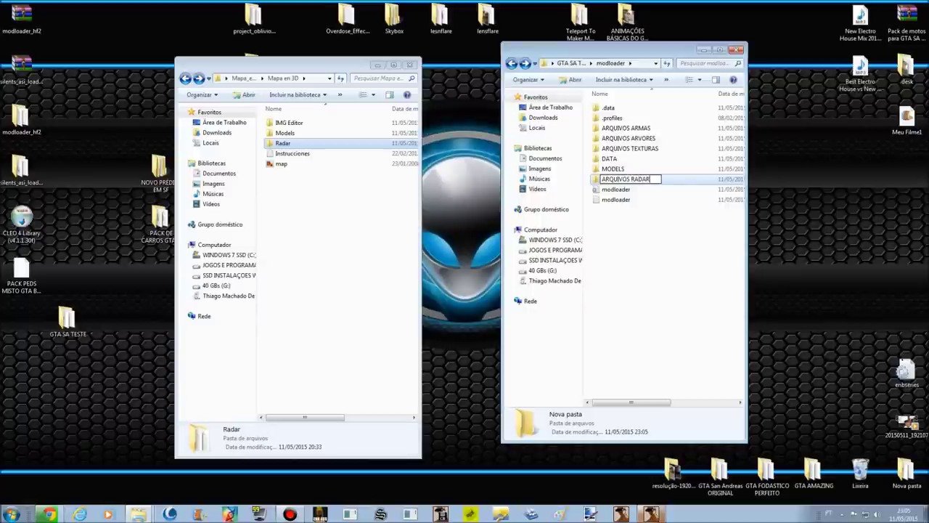
{"action": "key", "text": "Return"}
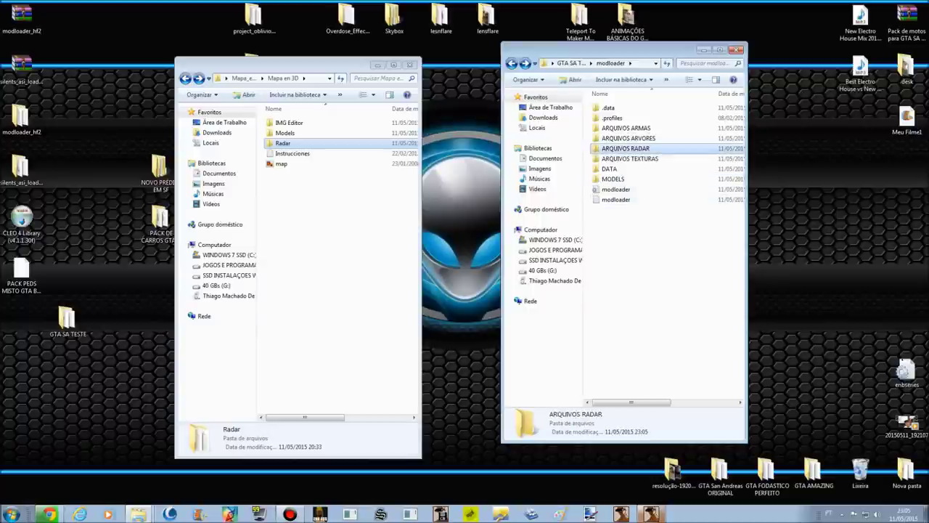
{"action": "key", "text": "Return"}
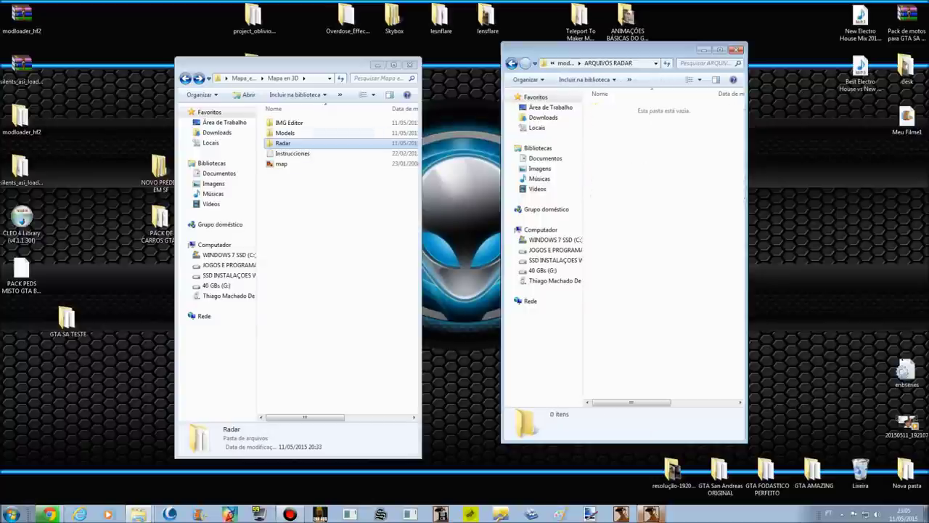
Step: Copy all the radar TXD files from the map mod's Radar folder into ARQUIVOS RADAR and return to the modloader folder
{"action": "double_click", "coordinate": [285, 144]}
{"action": "left_click", "coordinate": [202, 95]}
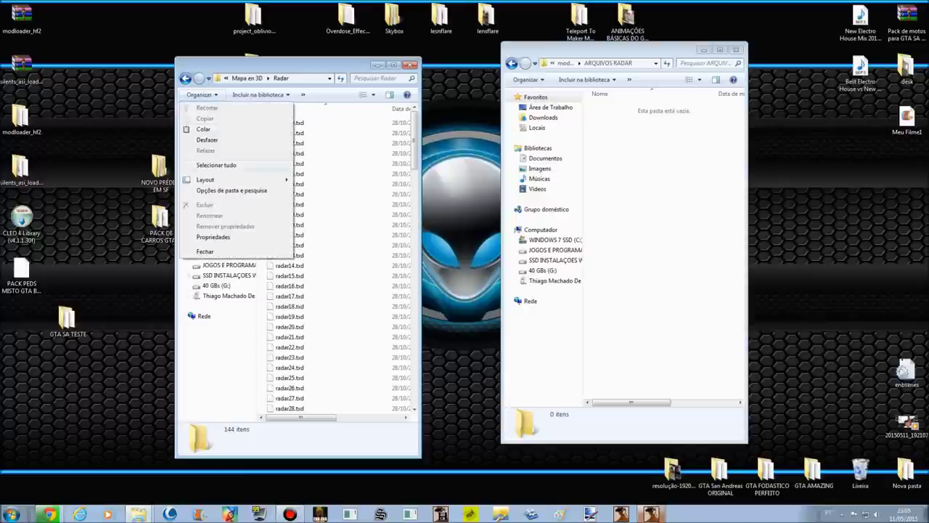
{"action": "left_click", "coordinate": [216, 165]}
{"action": "right_click", "coordinate": [316, 149]}
{"action": "left_click", "coordinate": [341, 296]}
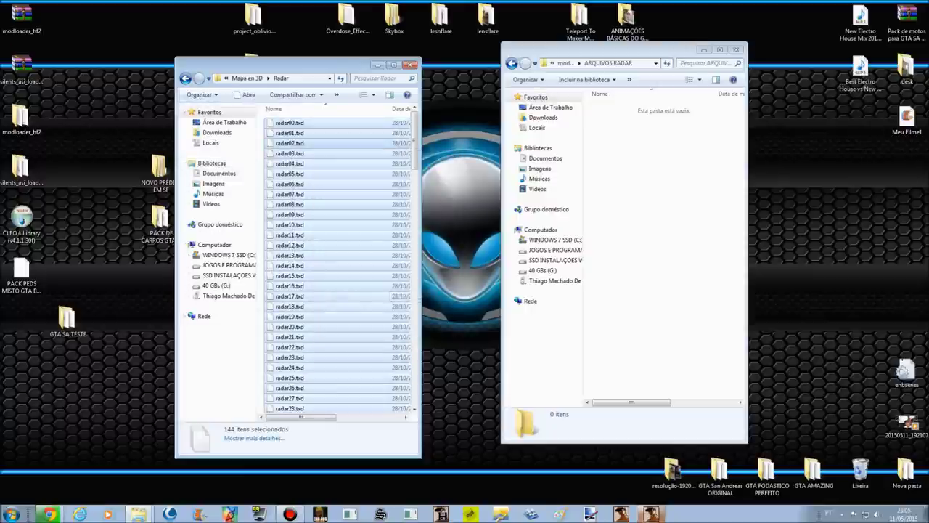
{"action": "right_click", "coordinate": [691, 197]}
{"action": "left_click", "coordinate": [708, 264]}
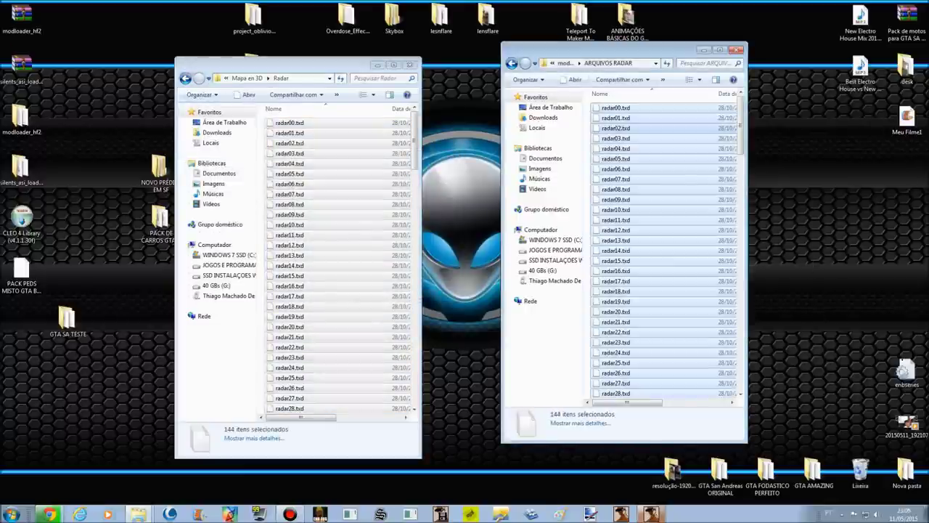
{"action": "left_click", "coordinate": [512, 64]}
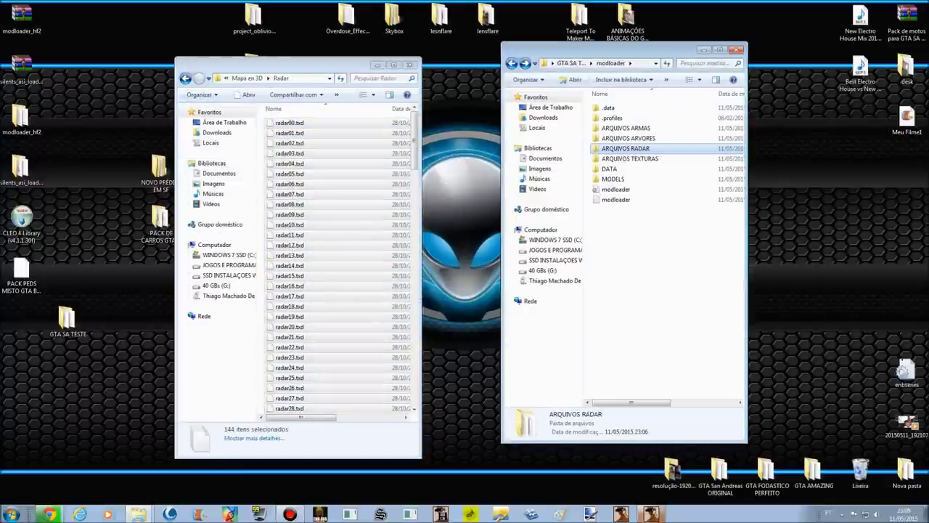
Step: Read the GTA-SA_Crazy_IMG_Editor_settings file in the map mod's IMG Editor subfolder, close it, and return to the Mapa en 3D folder
{"action": "left_click", "coordinate": [185, 79]}
{"action": "double_click", "coordinate": [305, 123]}
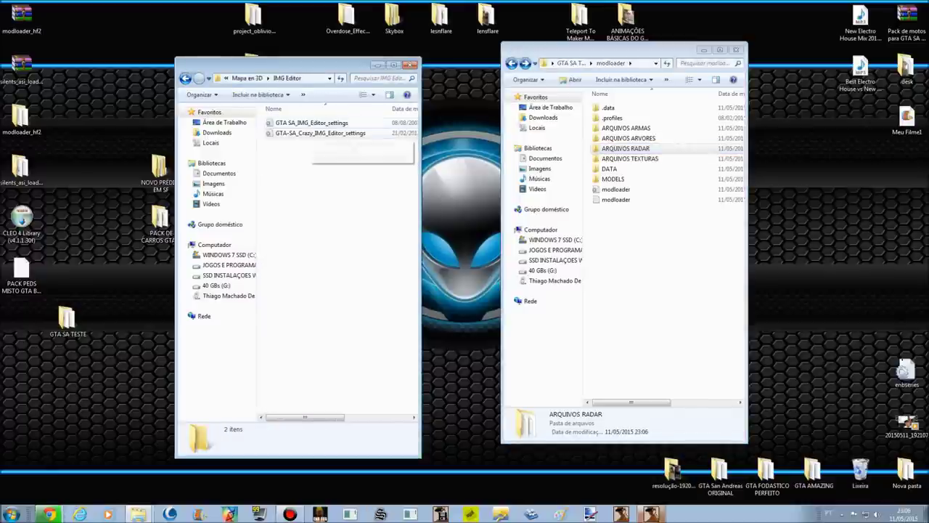
{"action": "double_click", "coordinate": [320, 133]}
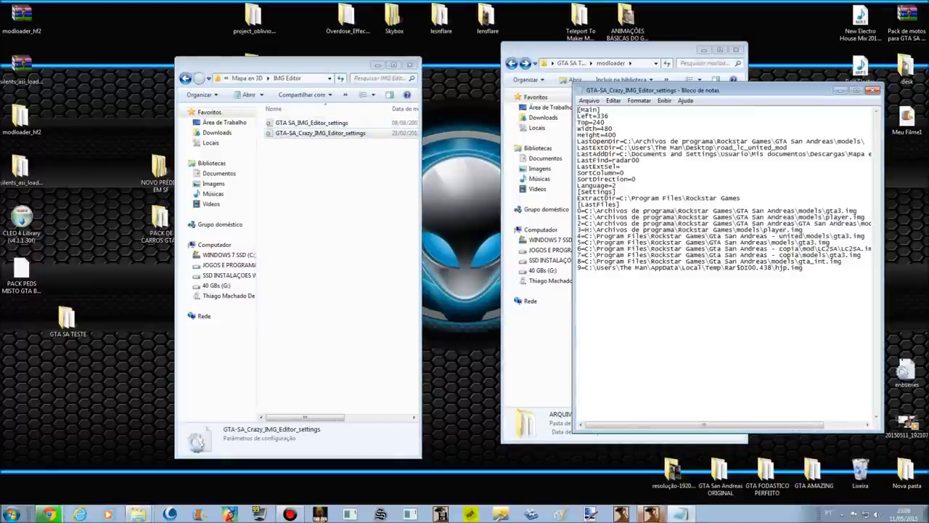
{"action": "left_click", "coordinate": [874, 90]}
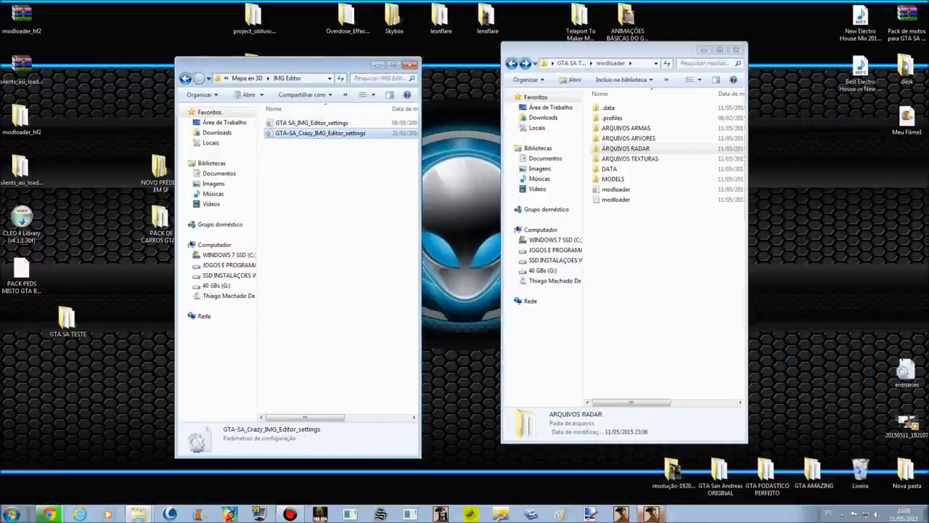
{"action": "left_click", "coordinate": [186, 78]}
Step: Copy fronten2.txd from the map mod's Models subfolder into the MODELS folder inside modloader
{"action": "left_click", "coordinate": [285, 133]}
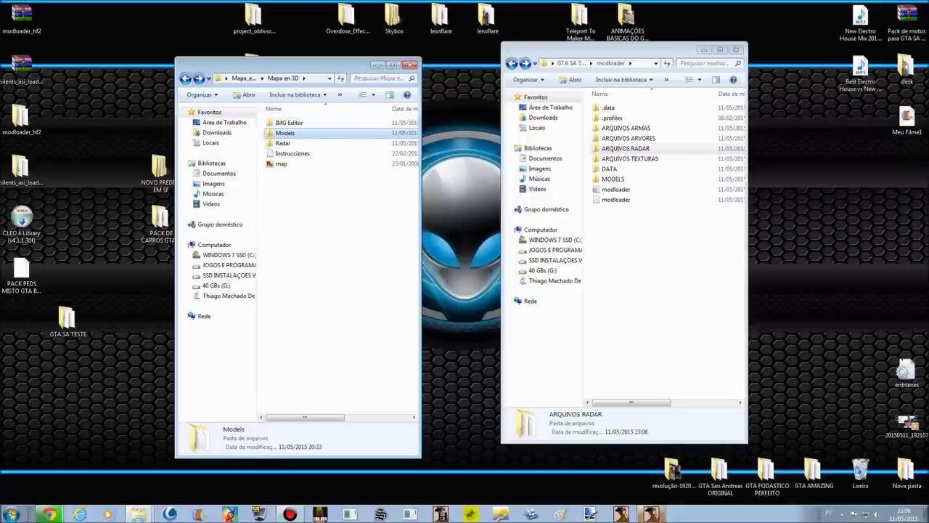
{"action": "double_click", "coordinate": [286, 133]}
{"action": "left_click", "coordinate": [291, 123]}
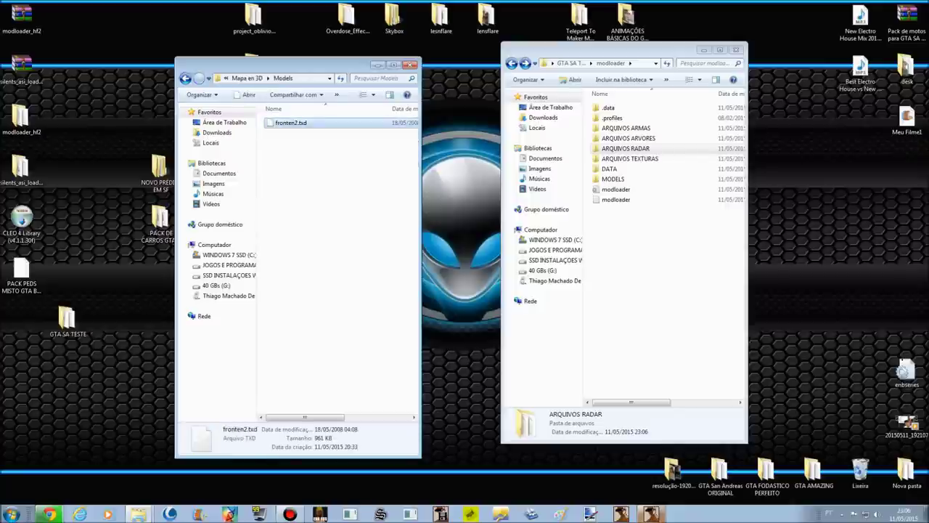
{"action": "right_click", "coordinate": [310, 123]}
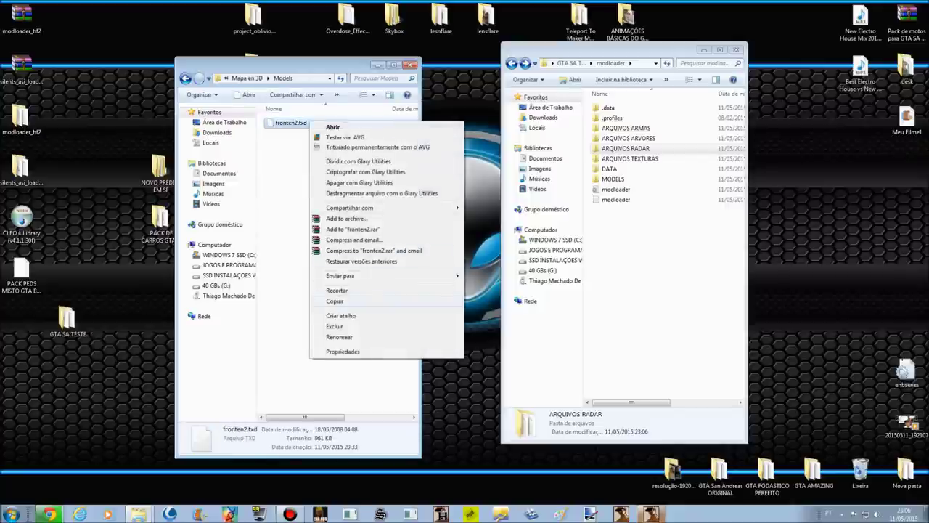
{"action": "left_click", "coordinate": [335, 300]}
{"action": "left_click", "coordinate": [613, 178]}
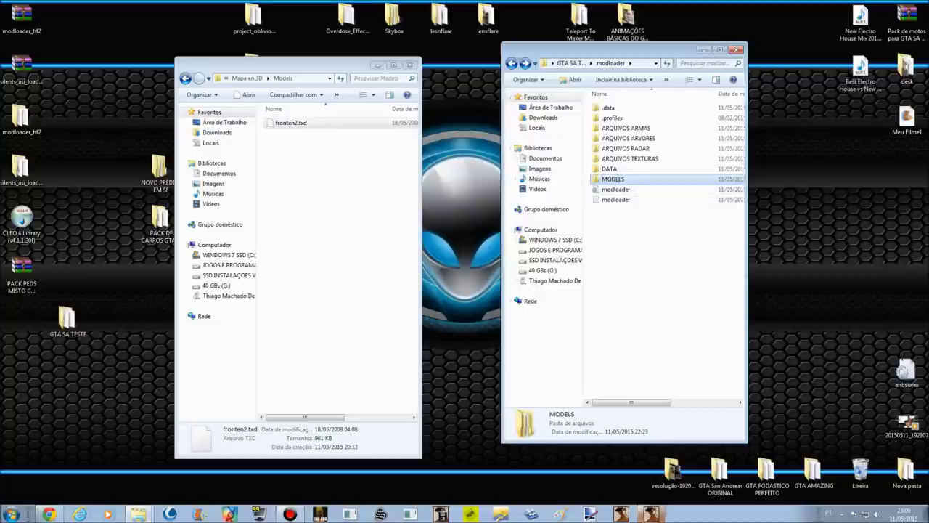
{"action": "key", "text": "Return"}
{"action": "right_click", "coordinate": [622, 159]}
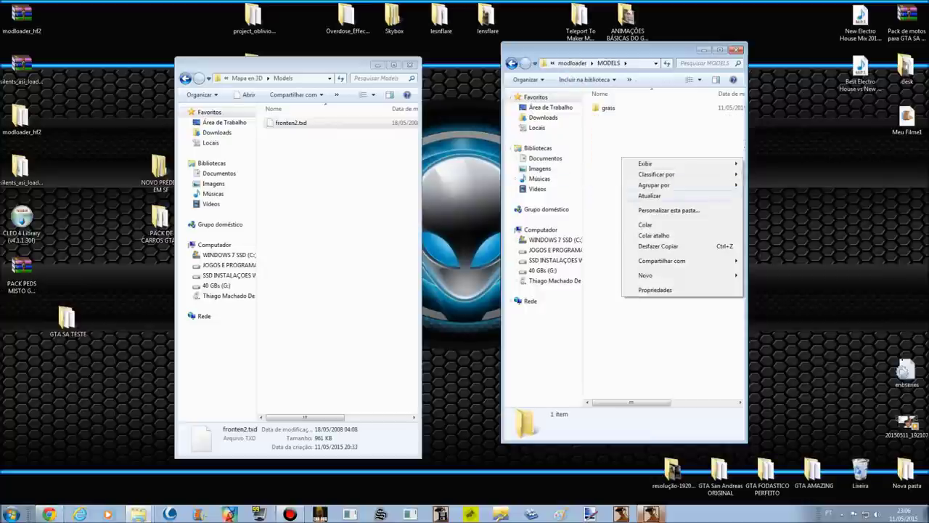
{"action": "left_click", "coordinate": [646, 225]}
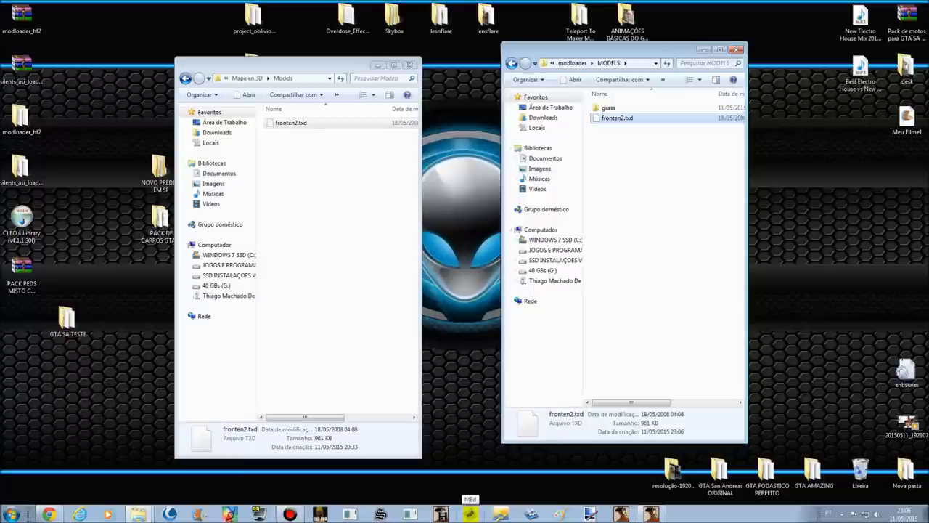
Step: Locate the original fronten2.txd in the models folder of GTA SA TESTE
{"action": "key", "text": "BackSpace"}
{"action": "key", "text": "BackSpace"}
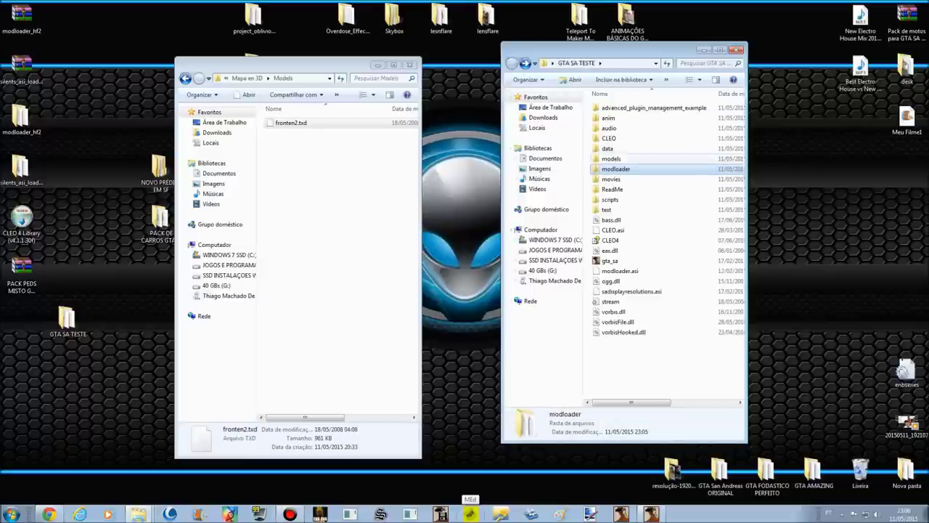
{"action": "key", "text": "Up"}
{"action": "key", "text": "Return"}
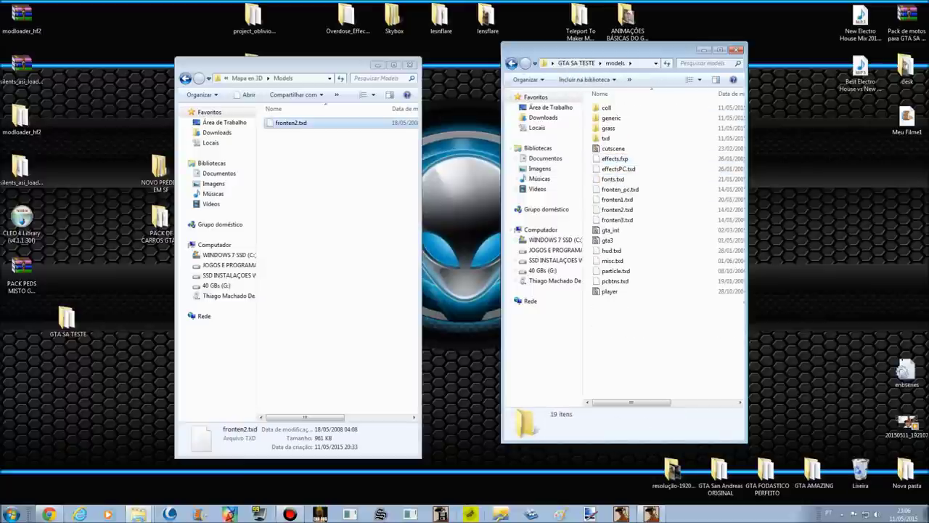
{"action": "left_click", "coordinate": [618, 210]}
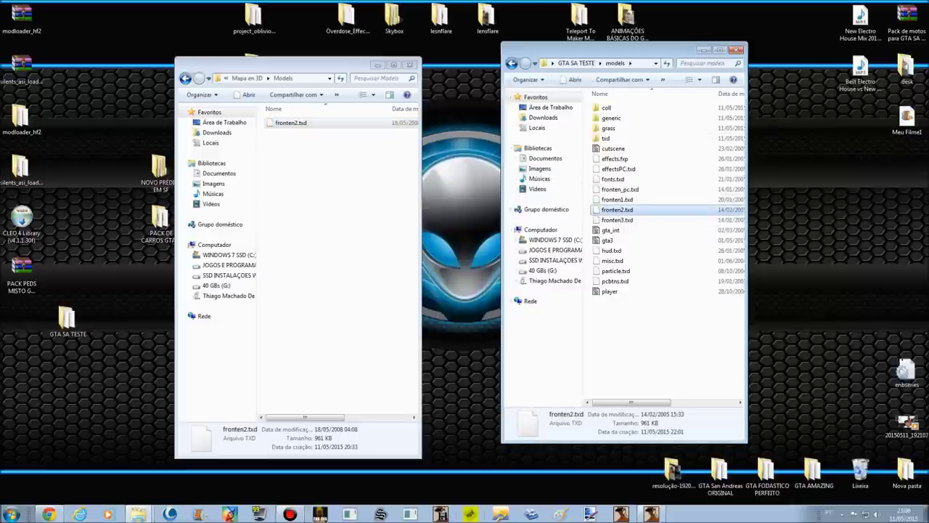
{"action": "left_click", "coordinate": [610, 129]}
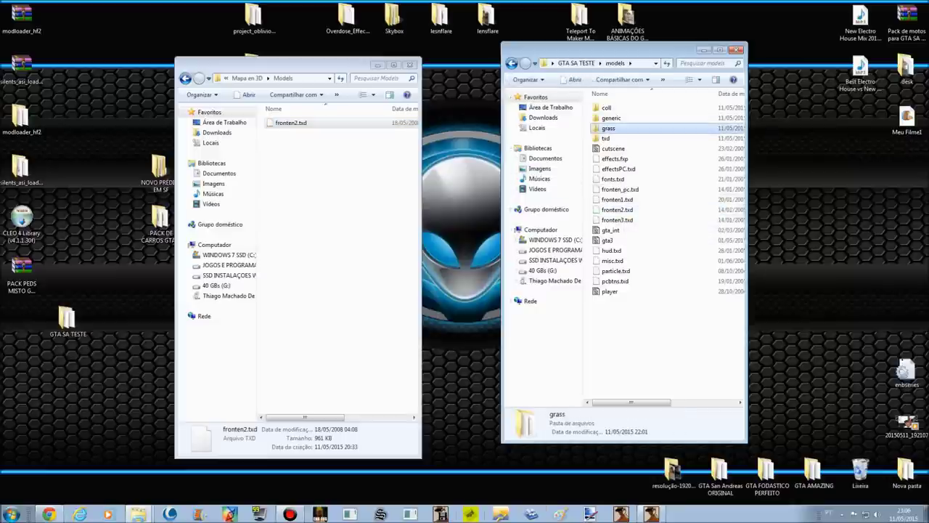
Step: Check the copied fronten2.txd in modloader's MODELS folder and return to the GTA SA TESTE folder
{"action": "key", "text": "BackSpace"}
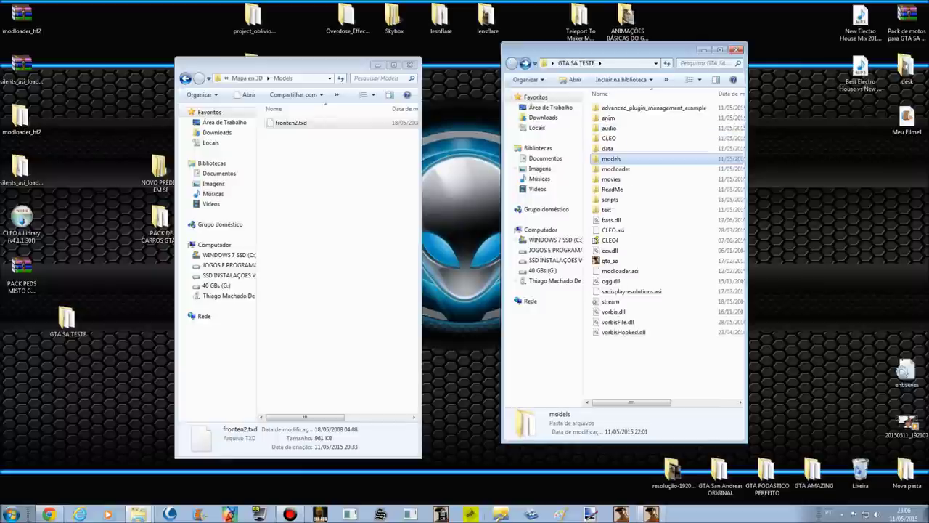
{"action": "key", "text": "Down"}
{"action": "key", "text": "Return"}
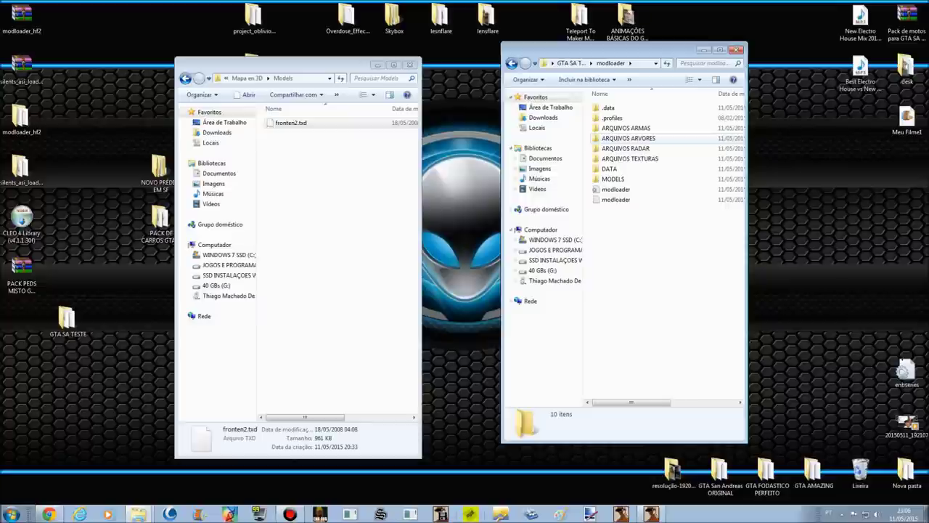
{"action": "double_click", "coordinate": [623, 180]}
{"action": "left_click", "coordinate": [618, 108]}
{"action": "left_click", "coordinate": [620, 118]}
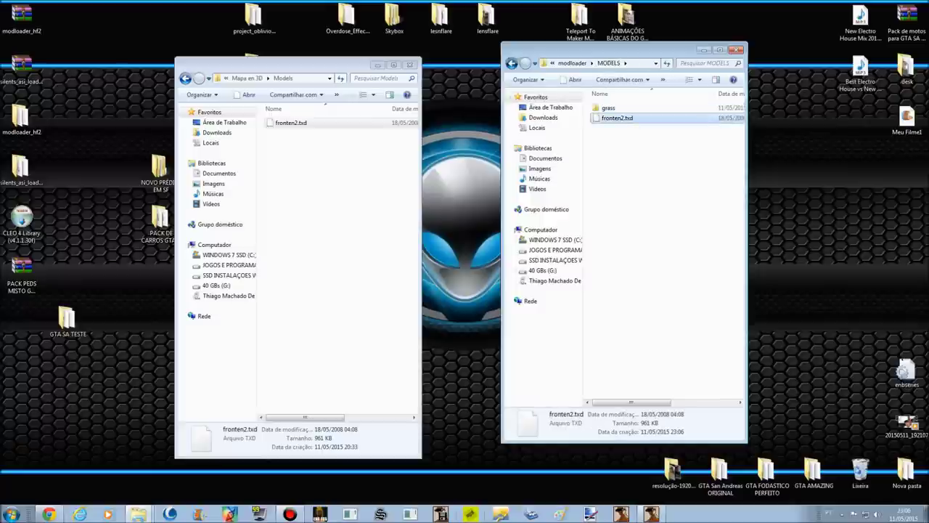
{"action": "key", "text": "BackSpace"}
{"action": "key", "text": "BackSpace"}
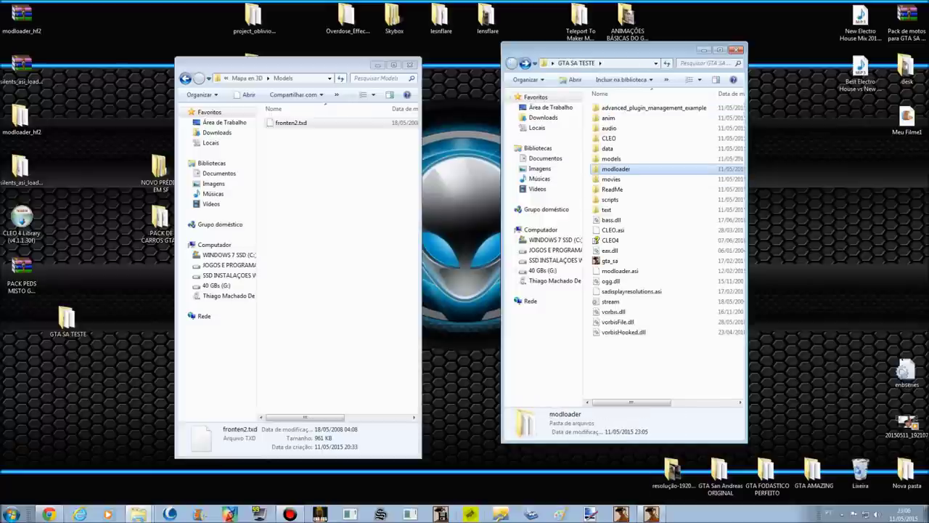
Step: Switch to the paused GTA San Andreas game, open the Mapa screen, and view the map zoomed out
{"action": "left_click", "coordinate": [653, 514]}
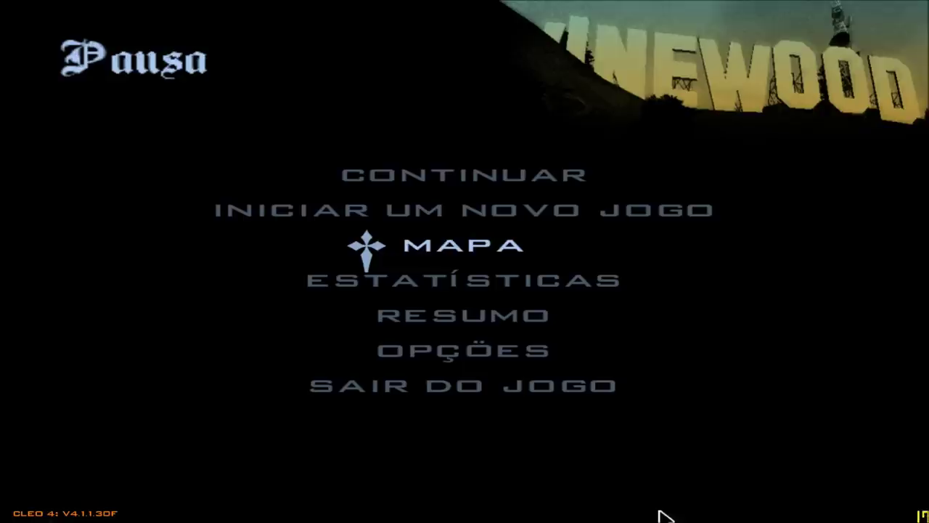
{"action": "key", "text": "Up"}
{"action": "key", "text": "Down"}
{"action": "key", "text": "Return"}
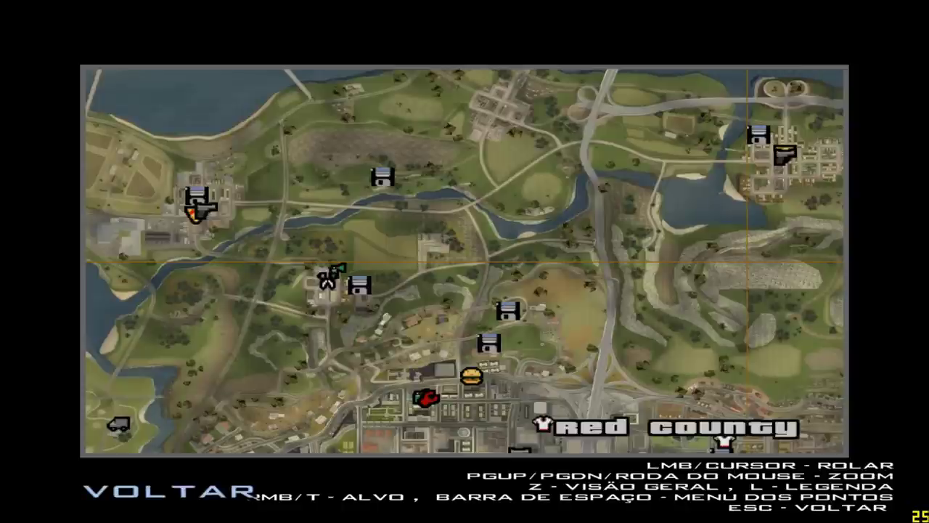
{"action": "scroll", "coordinate": [768, 444], "scroll_direction": "down", "scroll_amount": 8}
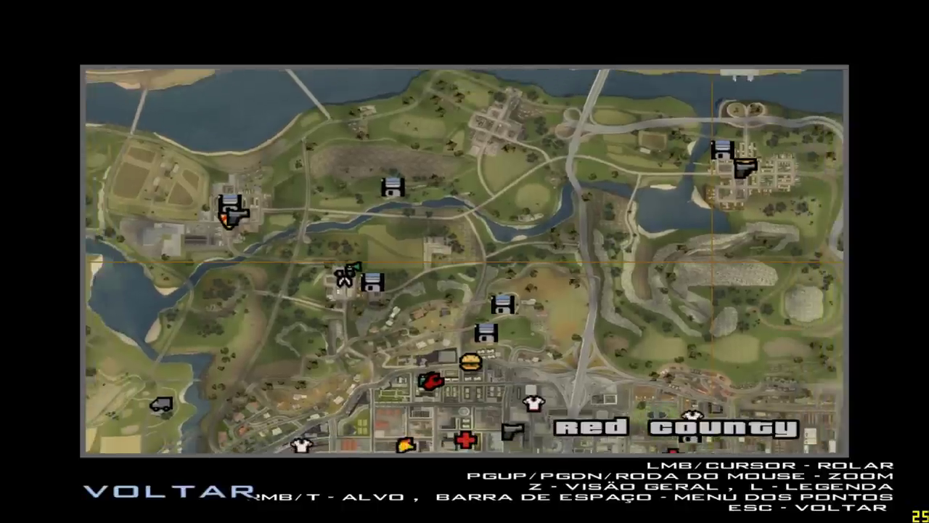
{"action": "scroll", "coordinate": [798, 395], "scroll_direction": "down", "scroll_amount": 3}
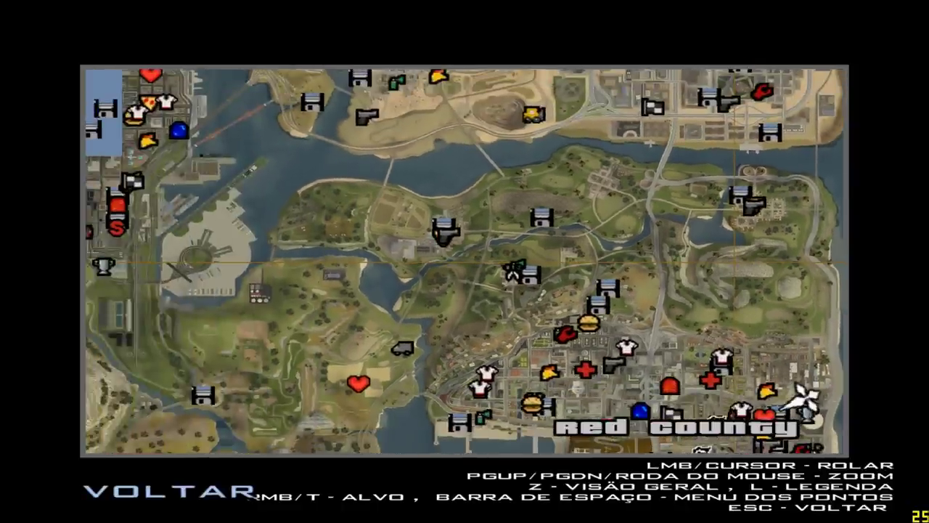
{"action": "left_click_drag", "start_coordinate": [798, 392], "coordinate": [792, 281]}
{"action": "key", "text": "Up"}
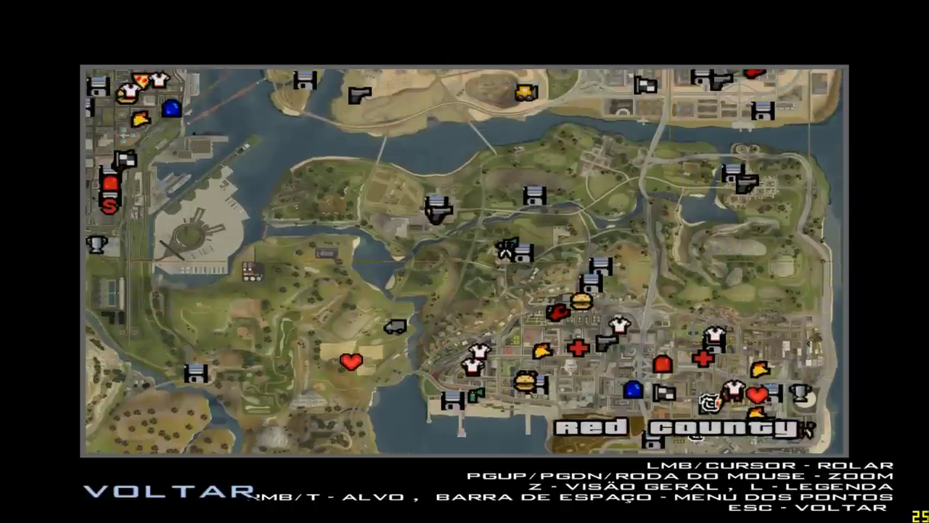
Step: Examine the game map up close from the Las Venturas area down to Marina, and return to the pause menu
{"action": "scroll", "coordinate": [643, 247], "scroll_direction": "up", "scroll_amount": 5}
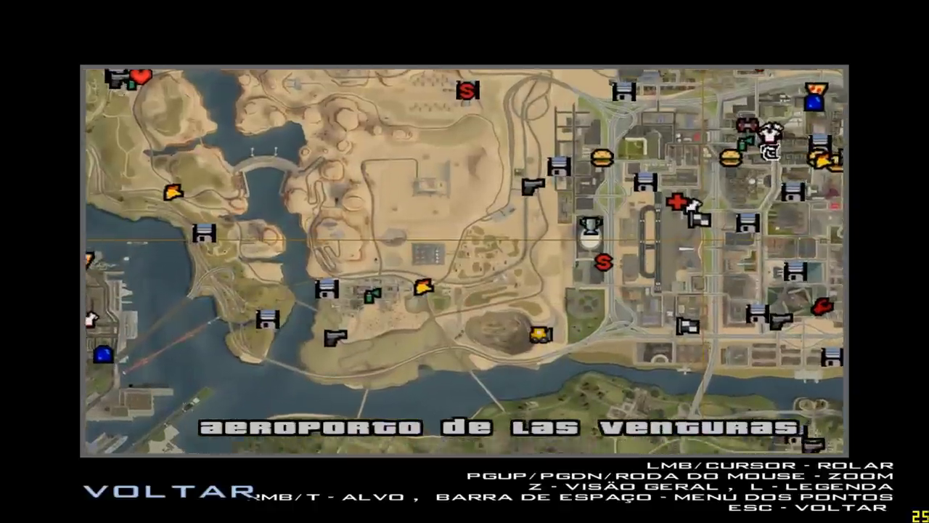
{"action": "key", "text": "Page_Up"}
{"action": "key", "text": "Down"}
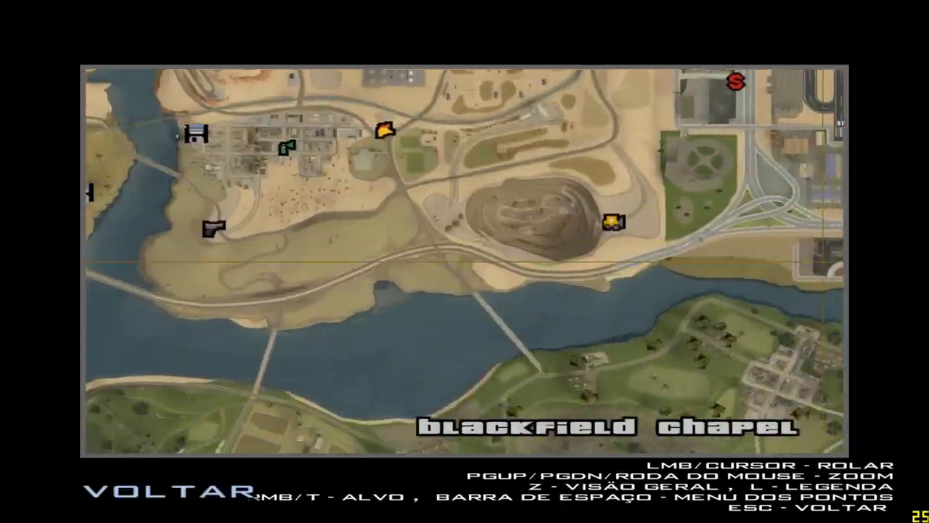
{"action": "key", "text": "Down"}
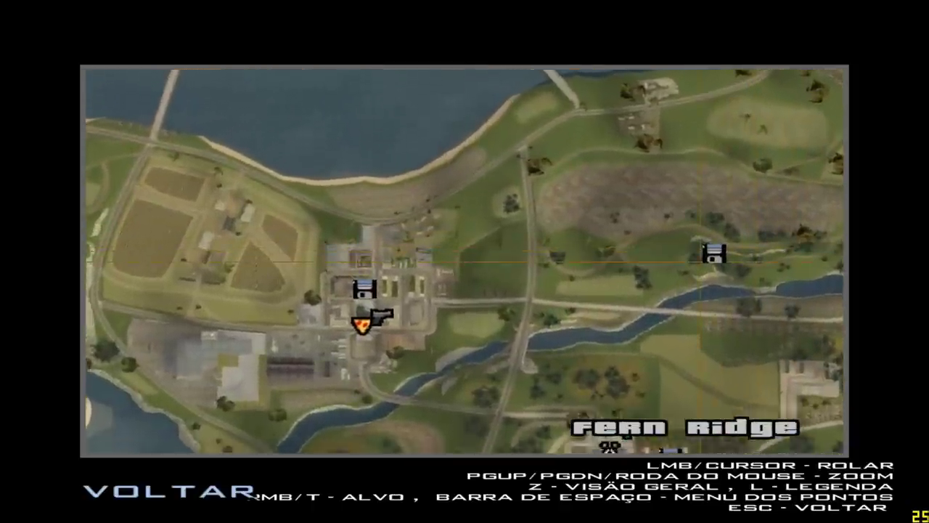
{"action": "key", "text": "Down"}
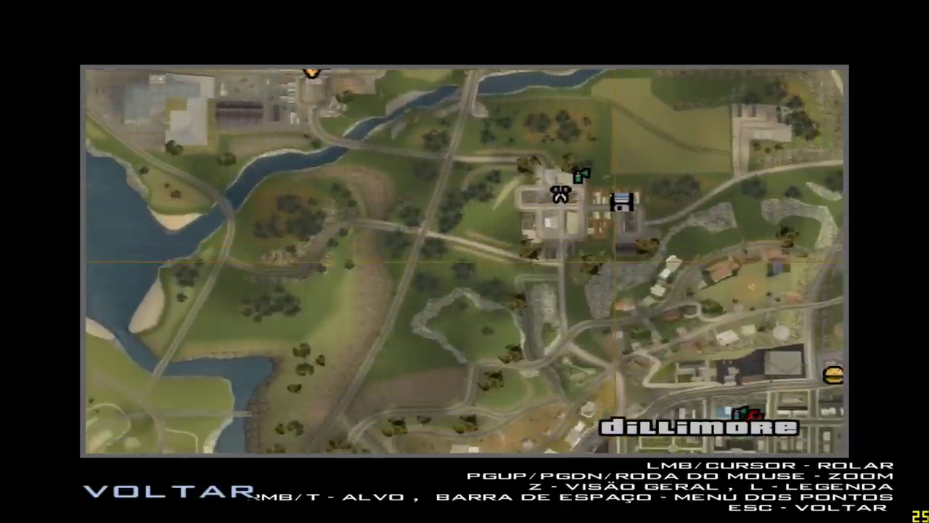
{"action": "key", "text": "Down"}
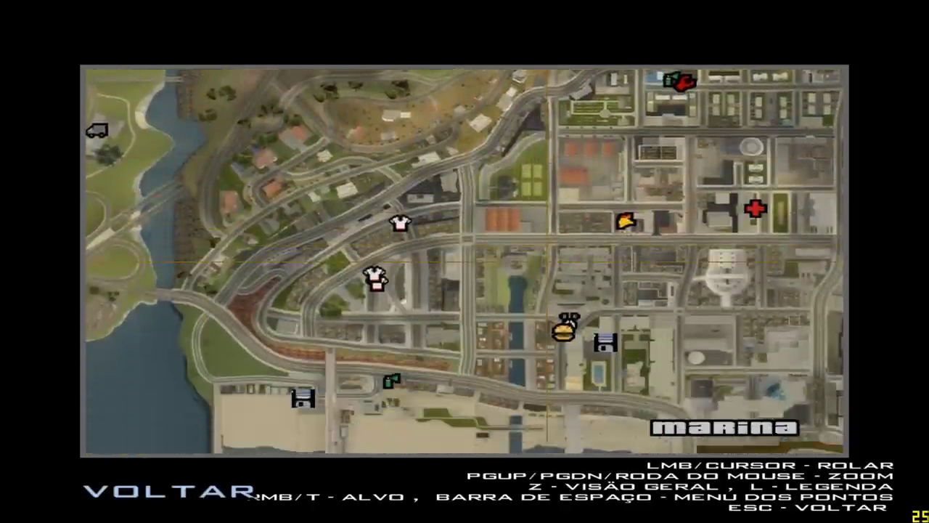
{"action": "key", "text": "Escape"}
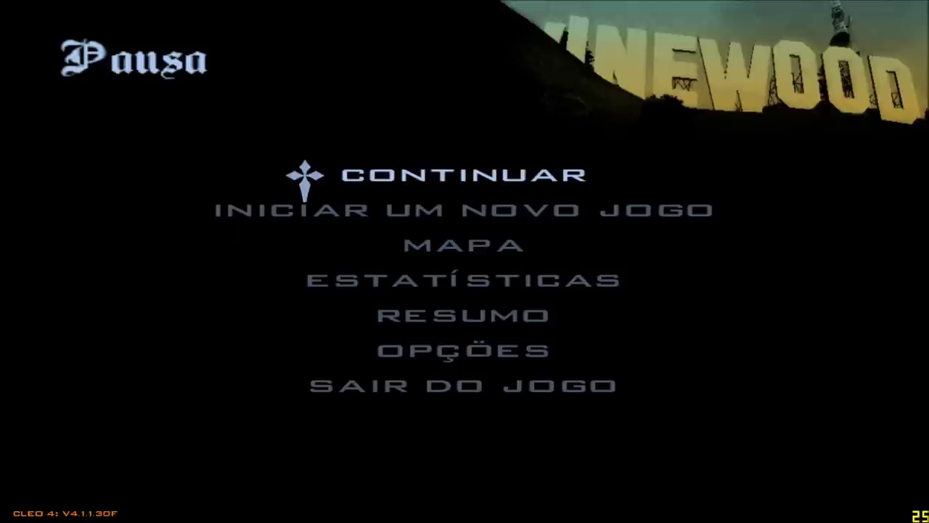
Step: Resume the game briefly, pause it again, and load a saved game through Iniciar um novo jogo
{"action": "key", "text": "Return"}
{"action": "key", "text": "w"}
{"action": "key", "text": "Escape"}
{"action": "key", "text": "Up"}
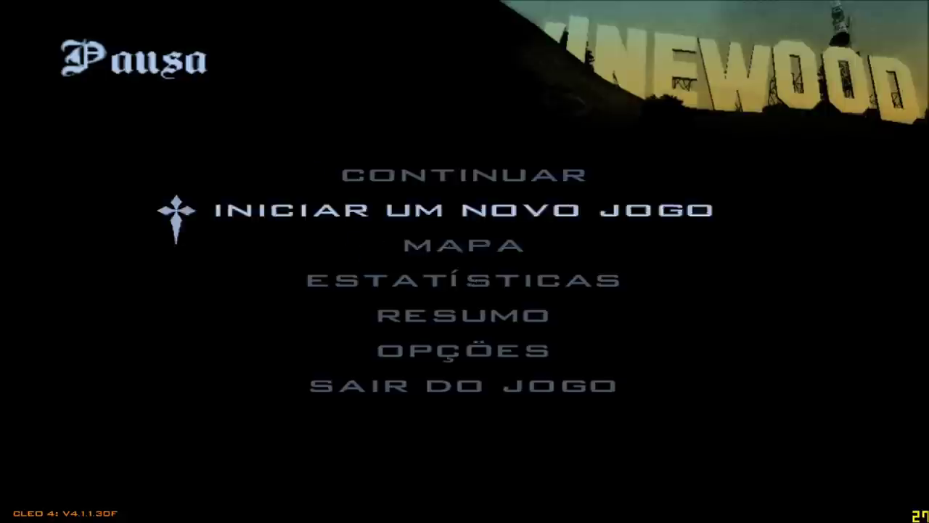
{"action": "key", "text": "Return"}
{"action": "key", "text": "Down"}
{"action": "key", "text": "Return"}
{"action": "key", "text": "Down"}
{"action": "key", "text": "Return"}
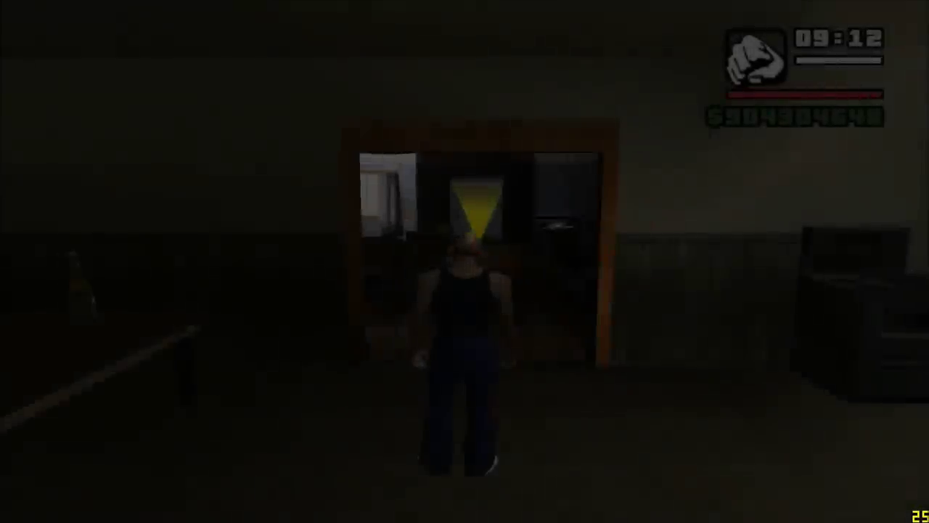
Step: Walk briefly in the loaded game, pause it, and look through the pause menu entries and screens
{"action": "key", "text": "w"}
{"action": "key", "text": "Escape"}
{"action": "key", "text": "Down"}
{"action": "key", "text": "Down"}
{"action": "key", "text": "Down"}
{"action": "key", "text": "Down"}
{"action": "key", "text": "Return"}
{"action": "key", "text": "Escape"}
{"action": "key", "text": "Down"}
{"action": "key", "text": "Up"}
{"action": "key", "text": "Up"}
{"action": "key", "text": "Return"}
{"action": "key", "text": "Escape"}
{"action": "key", "text": "Down"}
{"action": "key", "text": "Down"}
{"action": "key", "text": "Down"}
{"action": "key", "text": "Up"}
{"action": "key", "text": "Up"}
{"action": "key", "text": "Up"}
{"action": "key", "text": "Up"}
{"action": "key", "text": "Up"}
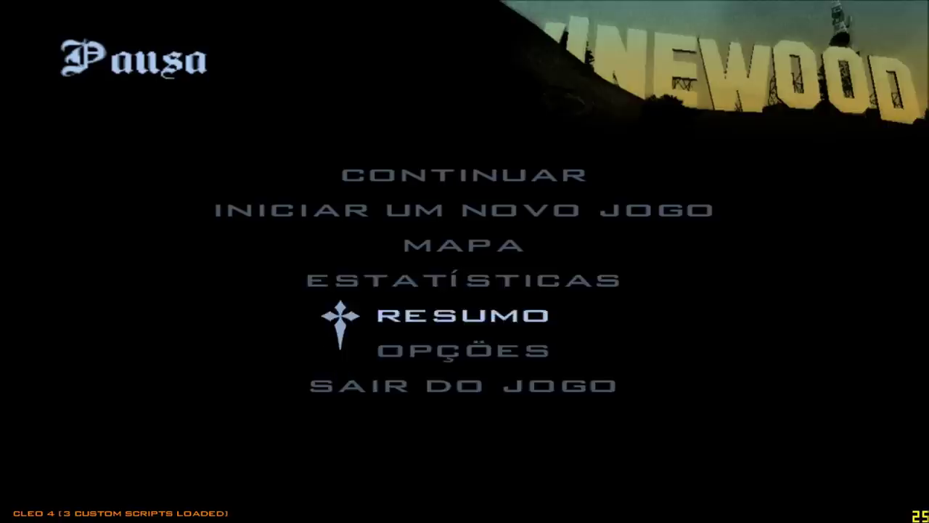
Step: View the game's Mapa screen around Ganton and return to the pause menu
{"action": "key", "text": "Down"}
{"action": "key", "text": "Return"}
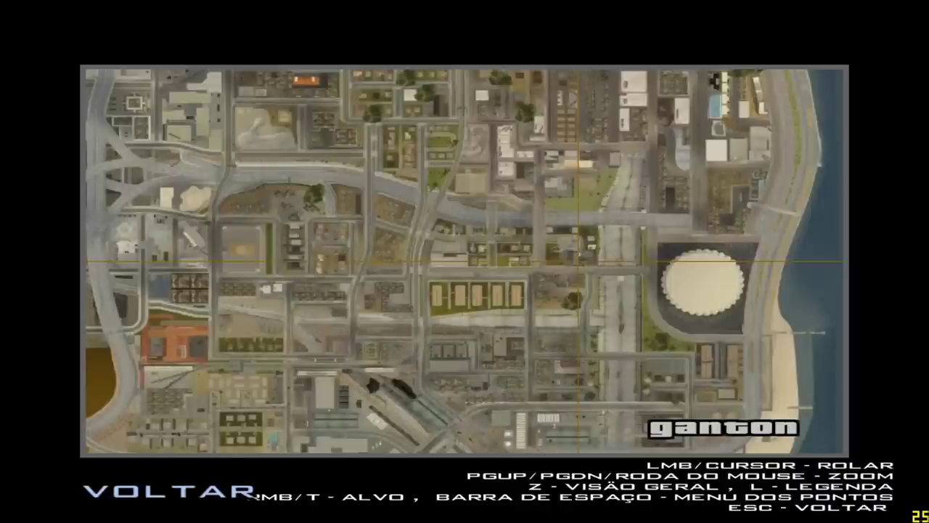
{"action": "key", "text": "Escape"}
Step: Switch from the game to the desktop and launch TXD Workshop
{"action": "key", "text": "super"}
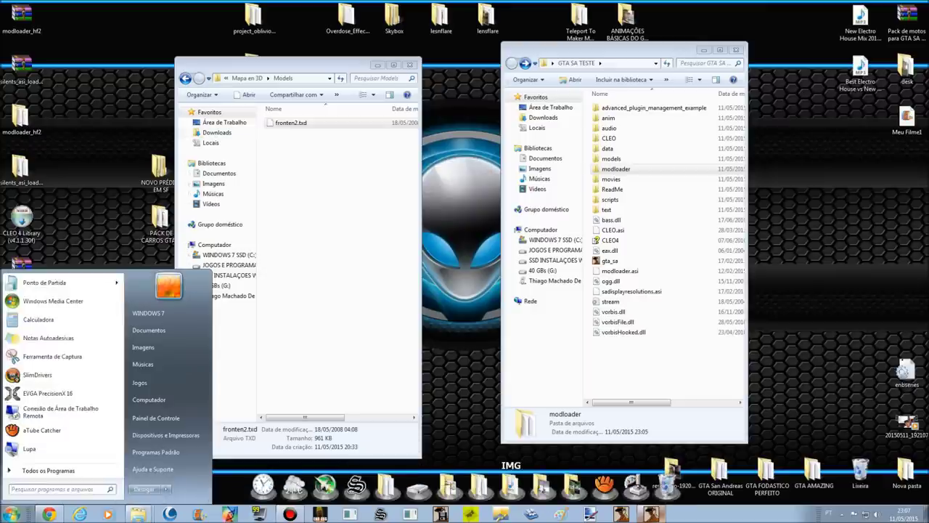
{"action": "left_click", "coordinate": [501, 514]}
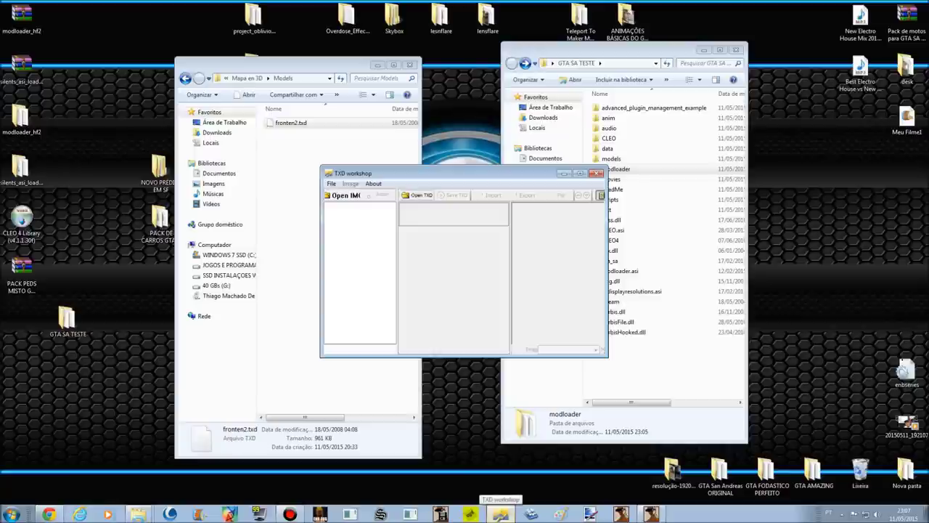
{"action": "left_click", "coordinate": [417, 195]}
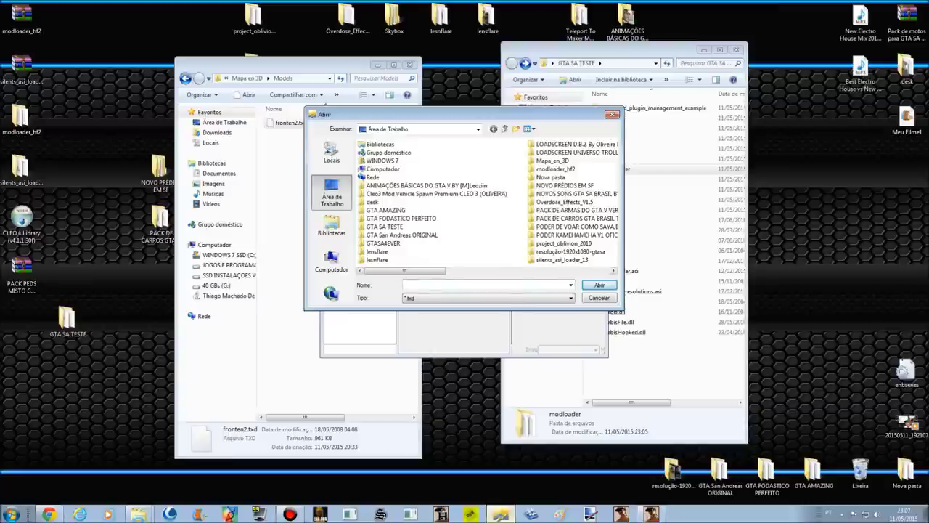
{"action": "left_click", "coordinate": [494, 270]}
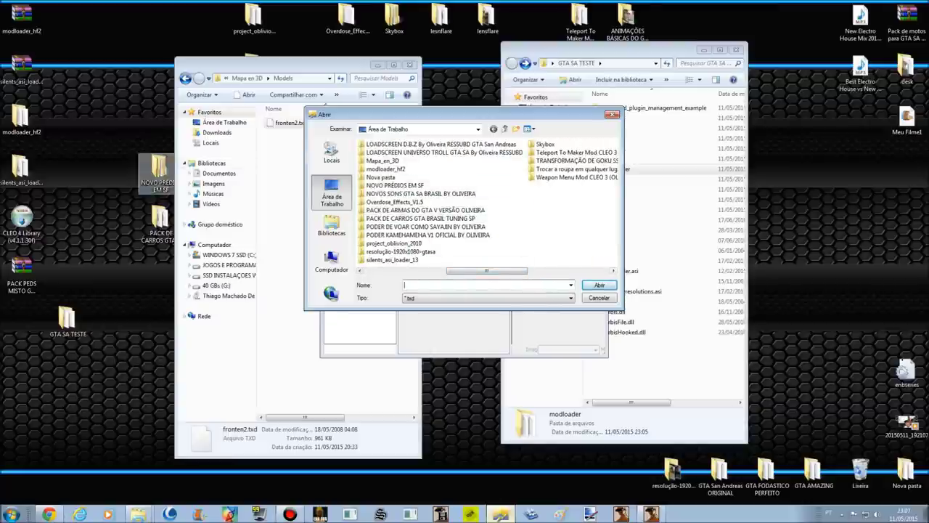
{"action": "left_click", "coordinate": [599, 298]}
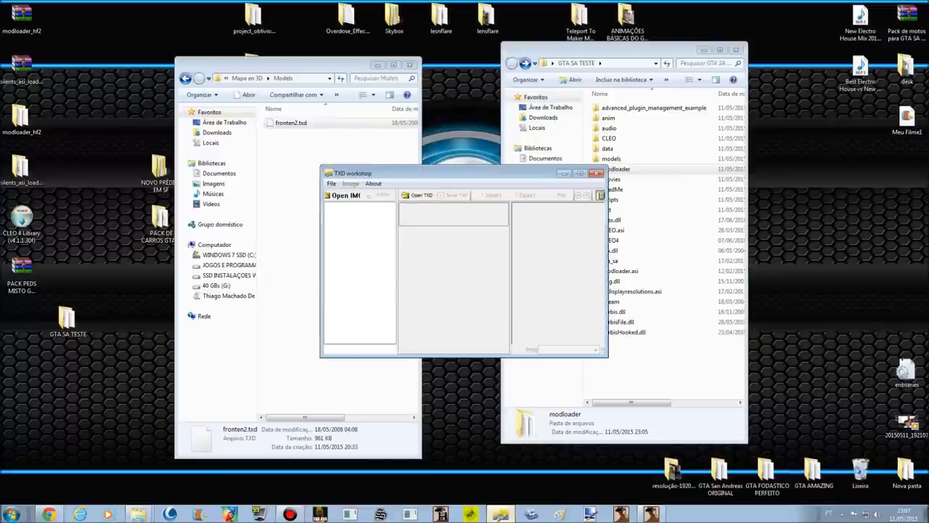
Step: Open fronten2.txd from the Models folder inside Mapa_en_3D
{"action": "left_click", "coordinate": [421, 195]}
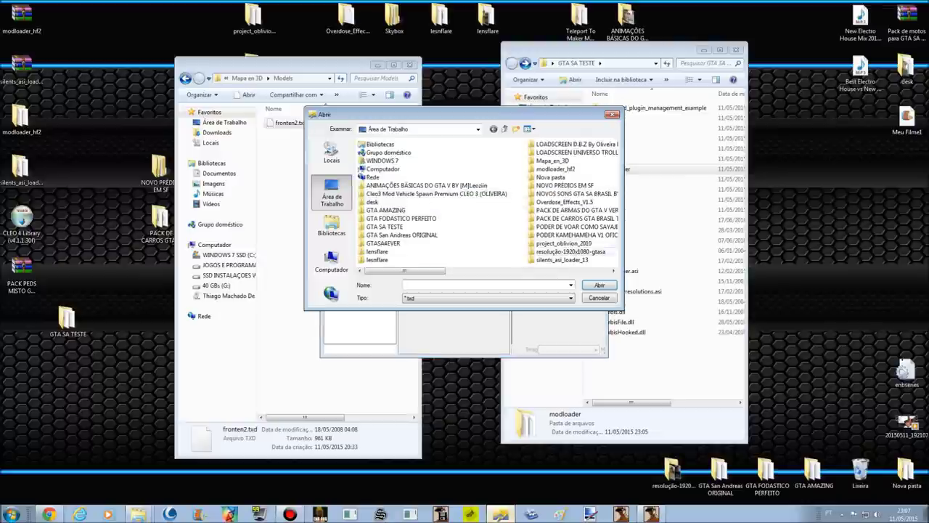
{"action": "double_click", "coordinate": [553, 161]}
{"action": "double_click", "coordinate": [383, 154]}
{"action": "double_click", "coordinate": [378, 163]}
{"action": "double_click", "coordinate": [382, 153]}
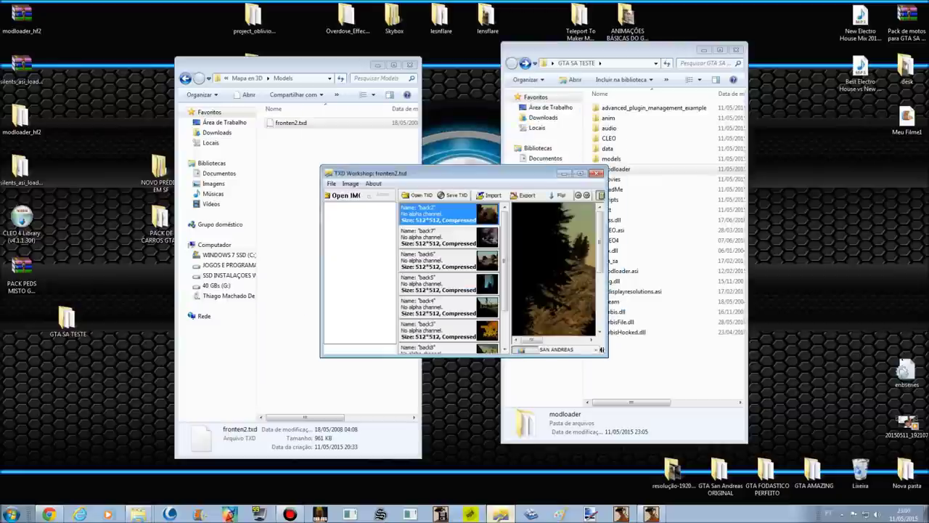
Step: Maximize TXD Workshop and examine the menu background textures in fronten2.txd one after another
{"action": "scroll", "coordinate": [449, 276], "scroll_direction": "down", "scroll_amount": 2}
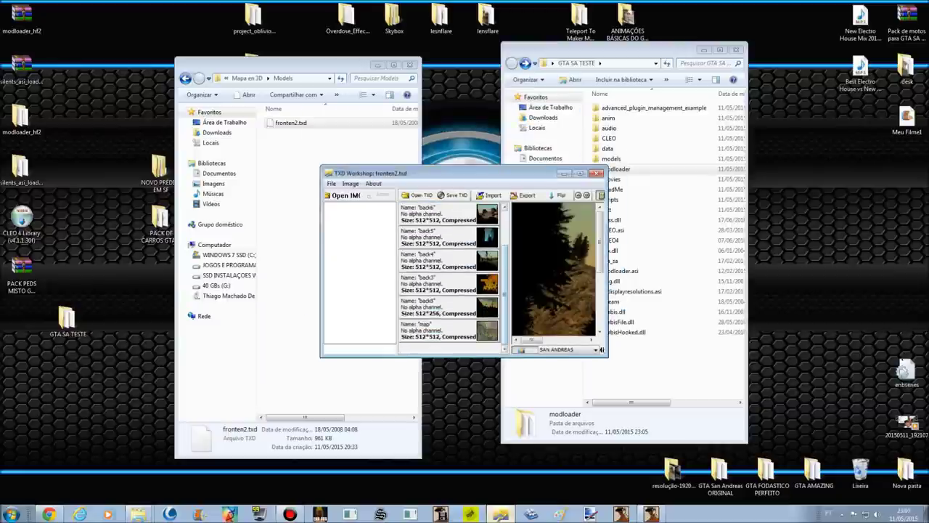
{"action": "left_click", "coordinate": [580, 172]}
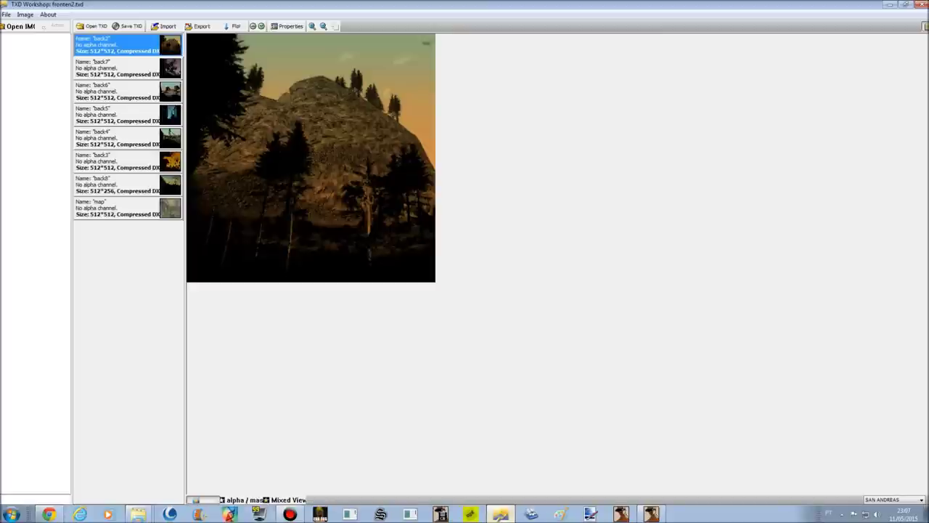
{"action": "key", "text": "Down"}
{"action": "key", "text": "Down"}
{"action": "key", "text": "Down"}
{"action": "key", "text": "Down"}
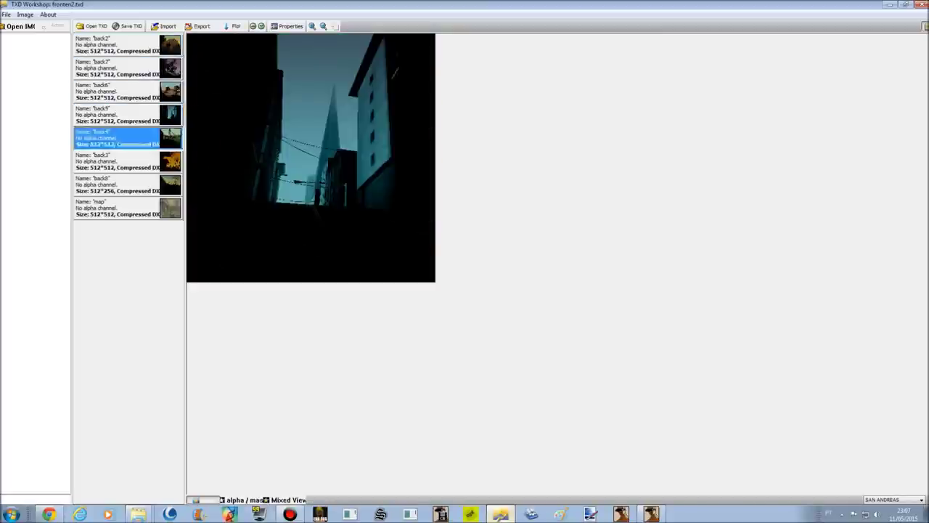
{"action": "key", "text": "Down"}
{"action": "key", "text": "Down"}
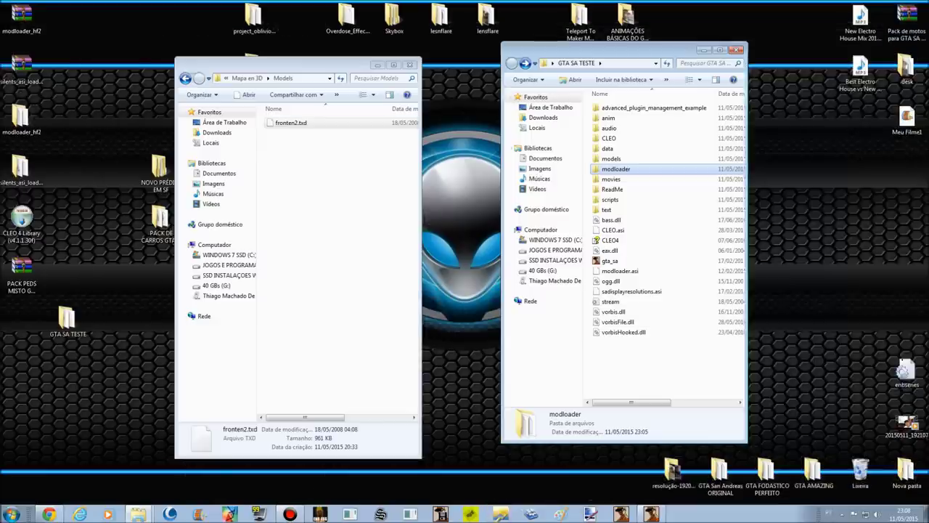
Step: Close the Mapa en 3D window and move the Mapa_en_3D folder below the PACK DE ARMAS DO GTA V folder on the desktop
{"action": "left_click", "coordinate": [186, 78]}
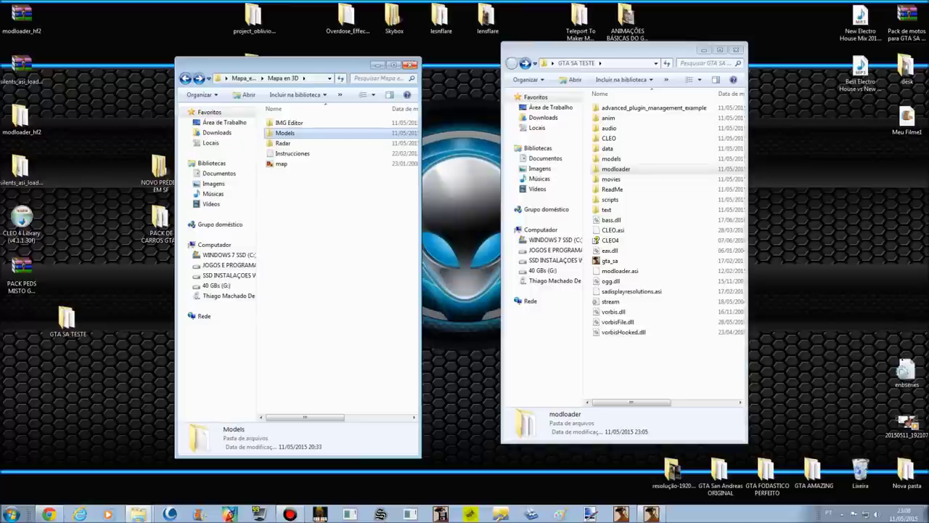
{"action": "left_click", "coordinate": [410, 65]}
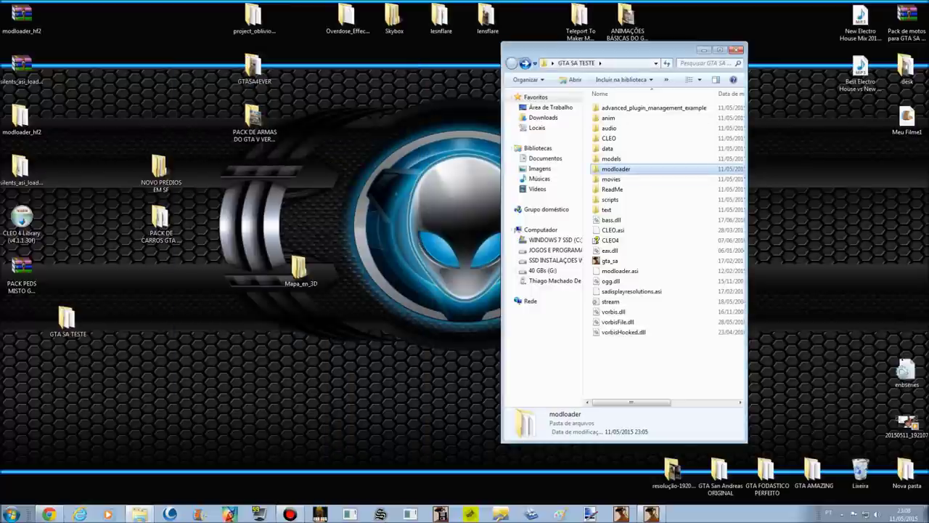
{"action": "left_click", "coordinate": [22, 270]}
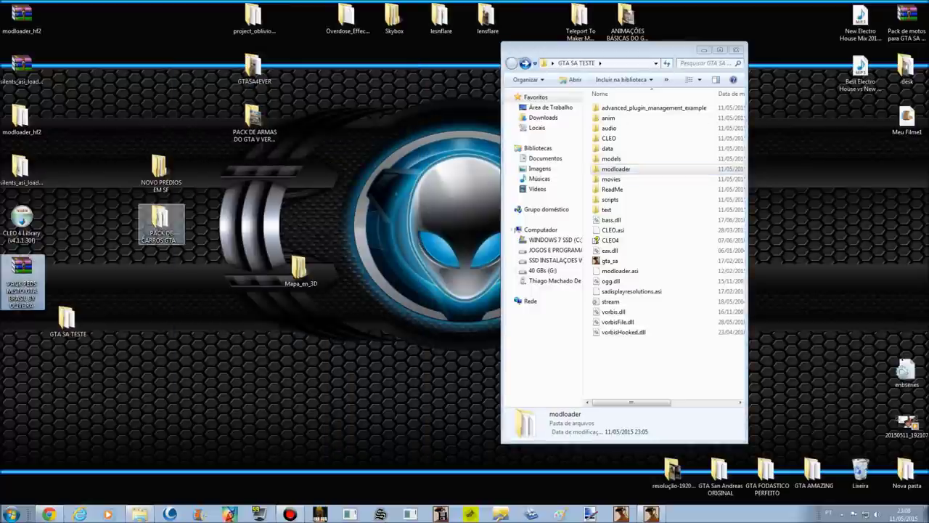
{"action": "left_click_drag", "start_coordinate": [301, 268], "coordinate": [254, 169]}
Step: Open the modloader folder and point out its ARQUIVOS RADAR folder
{"action": "double_click", "coordinate": [616, 168]}
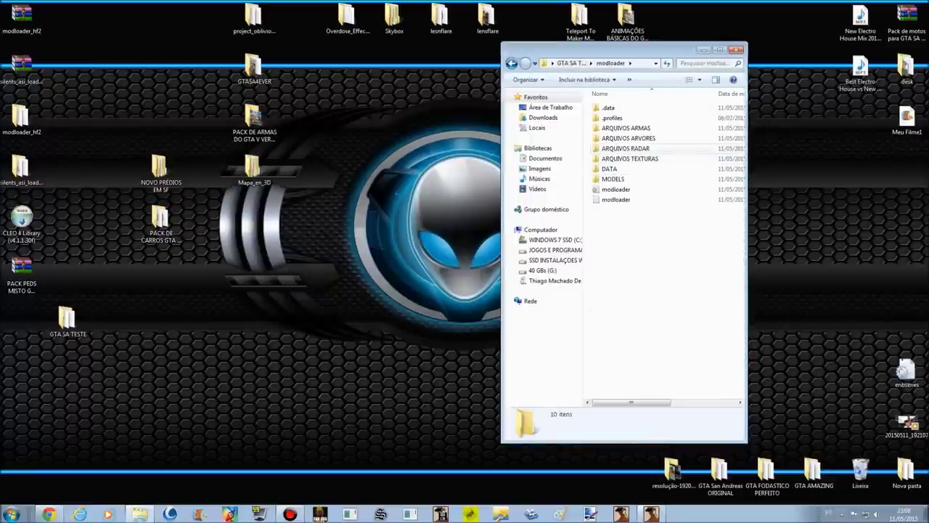
{"action": "left_click", "coordinate": [650, 148]}
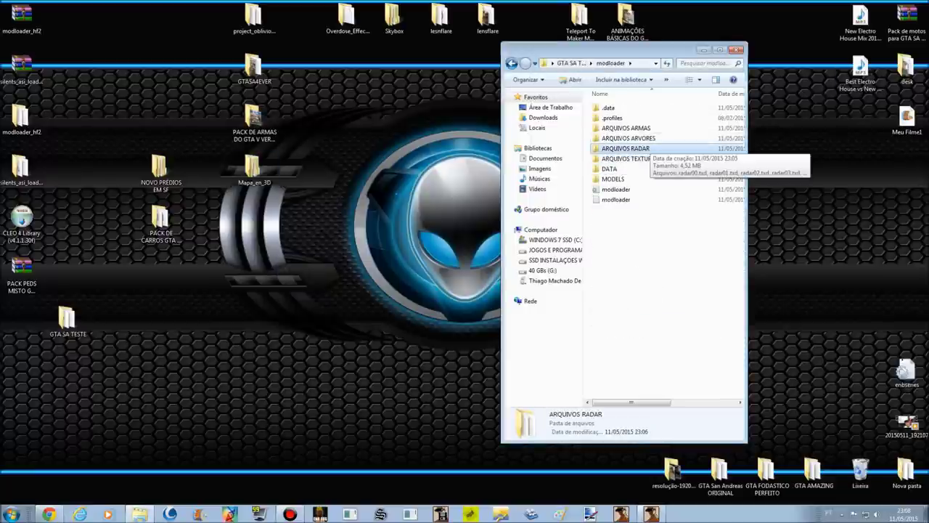
Step: Move the PACK PEDS MISTO GTA BRASIL archive to a free desktop spot, extract it to the desktop, and close the archive
{"action": "left_click_drag", "start_coordinate": [22, 269], "coordinate": [348, 272]}
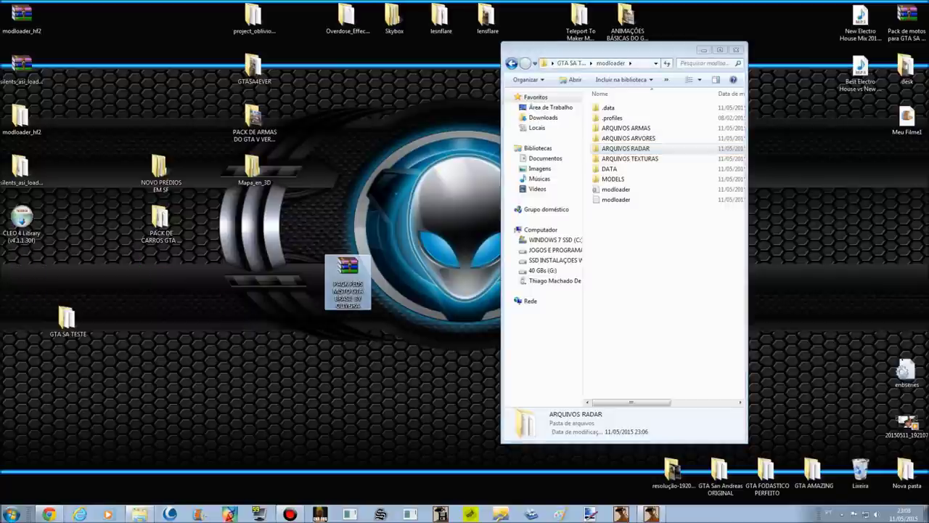
{"action": "double_click", "coordinate": [348, 274]}
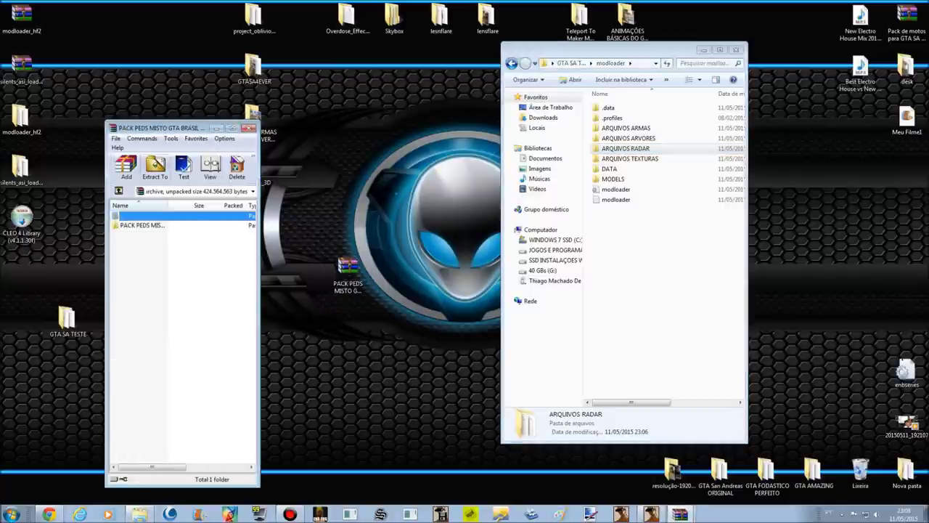
{"action": "left_click", "coordinate": [155, 167]}
{"action": "left_click", "coordinate": [212, 406]}
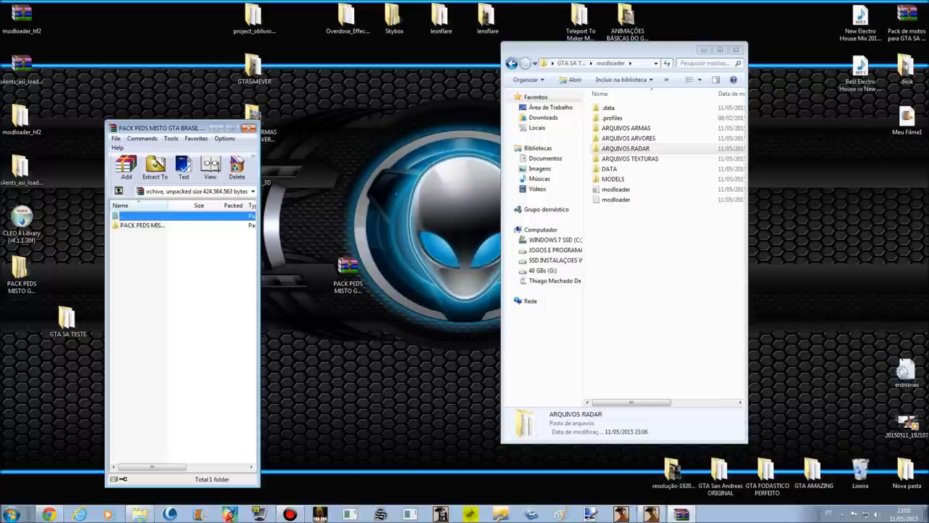
{"action": "left_click", "coordinate": [249, 128]}
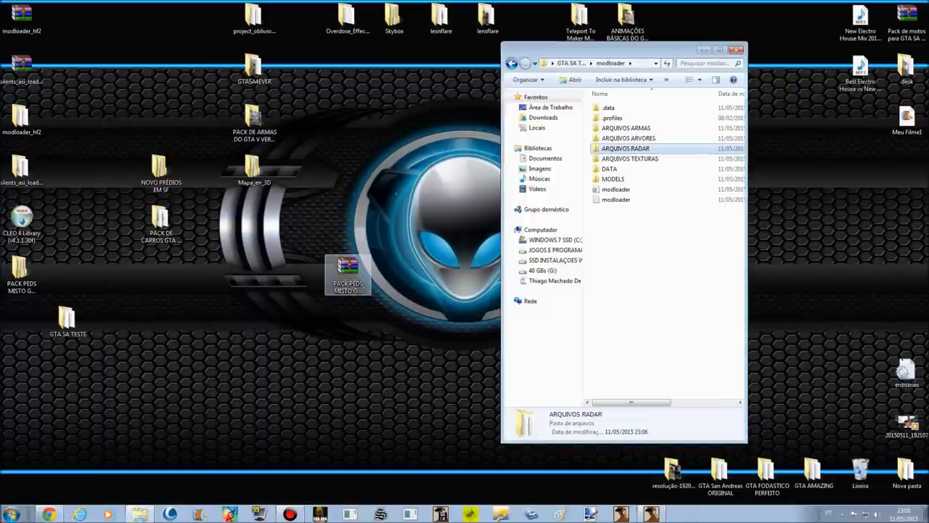
Step: Place the PACK PEDS MISTO archive beside the GTA SA TESTE folder and move the extracted folder to a free desktop spot
{"action": "left_click", "coordinate": [348, 276]}
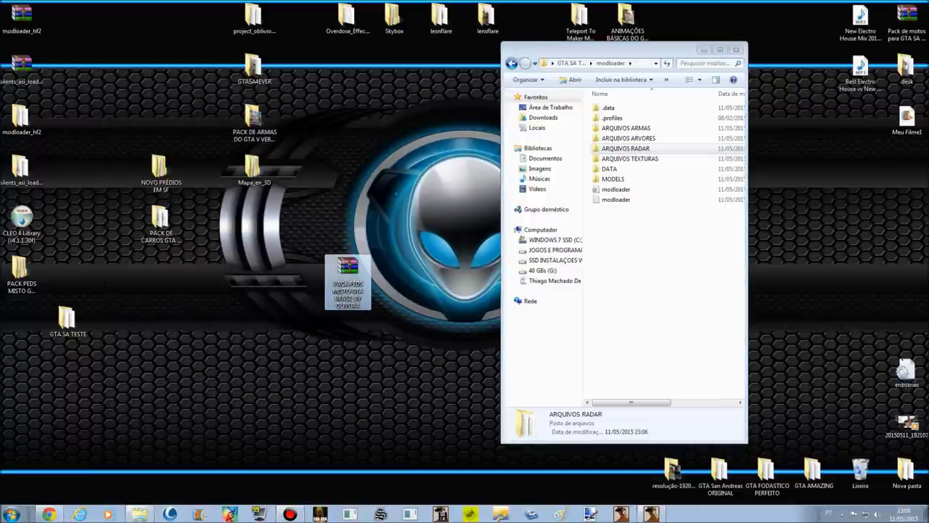
{"action": "left_click_drag", "start_coordinate": [348, 280], "coordinate": [22, 287]}
{"action": "left_click_drag", "start_coordinate": [336, 309], "coordinate": [306, 322]}
Step: Examine the pedestrian .dff and .txd files in the extracted PACK PEDS MISTO GTA BRASIL folder and return to its parent folder
{"action": "double_click", "coordinate": [301, 331]}
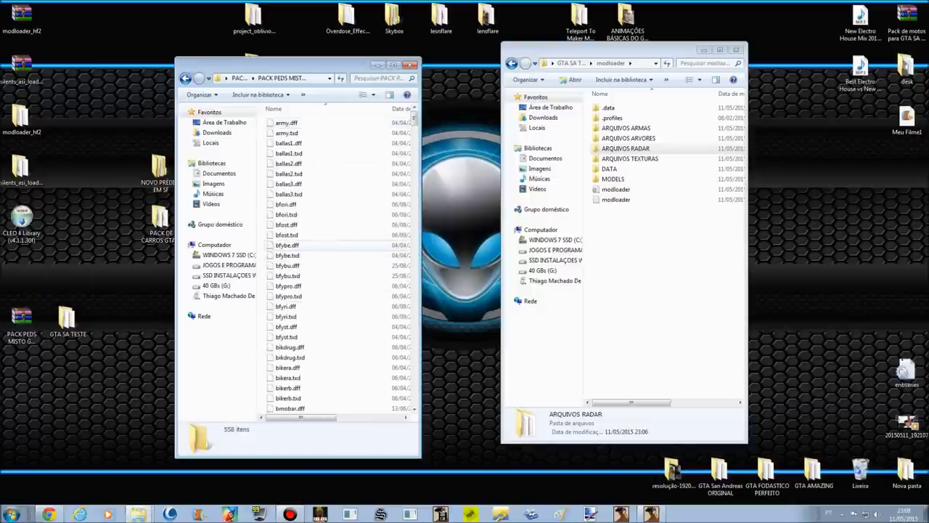
{"action": "left_click", "coordinate": [288, 246]}
{"action": "left_click", "coordinate": [287, 255]}
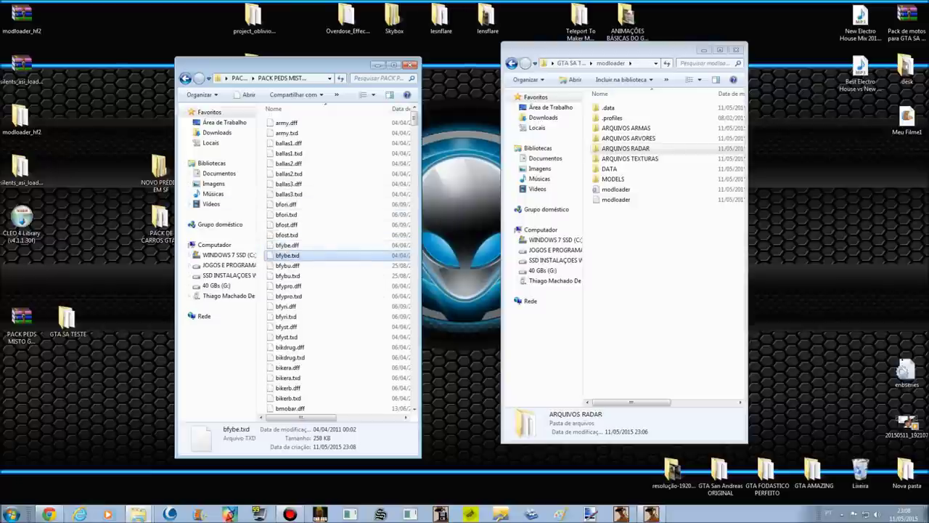
{"action": "left_click_drag", "start_coordinate": [415, 117], "coordinate": [415, 340]}
{"action": "scroll", "coordinate": [334, 124], "scroll_direction": "up", "scroll_amount": 20}
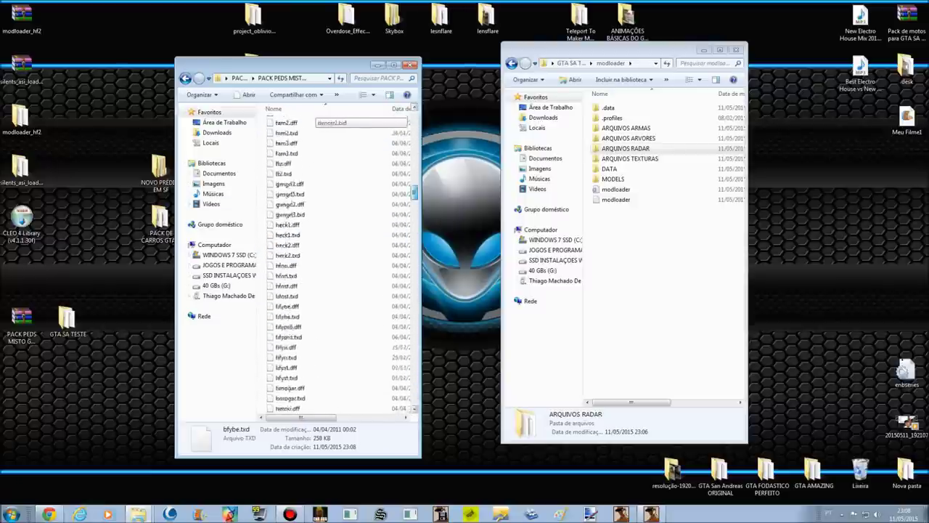
{"action": "scroll", "coordinate": [334, 123], "scroll_direction": "up", "scroll_amount": 2}
{"action": "key", "text": "BackSpace"}
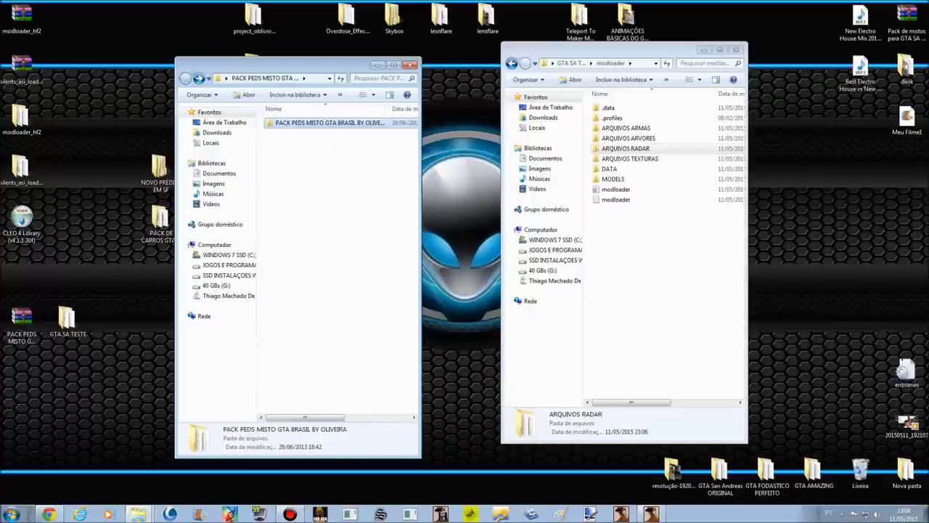
Step: Create a folder named ARQUIVOS PEDS inside the modloader folder
{"action": "right_click", "coordinate": [602, 266]}
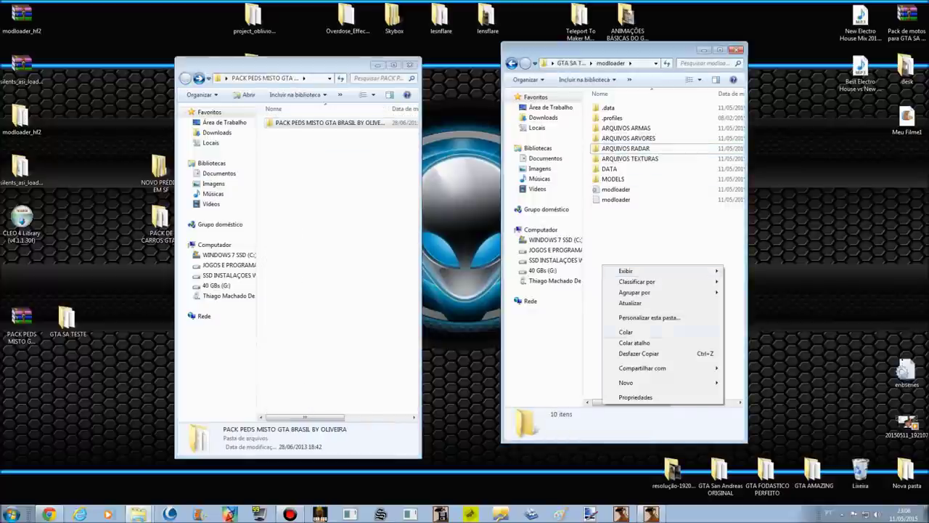
{"action": "mouse_move", "coordinate": [653, 383]}
{"action": "left_click", "coordinate": [748, 382]}
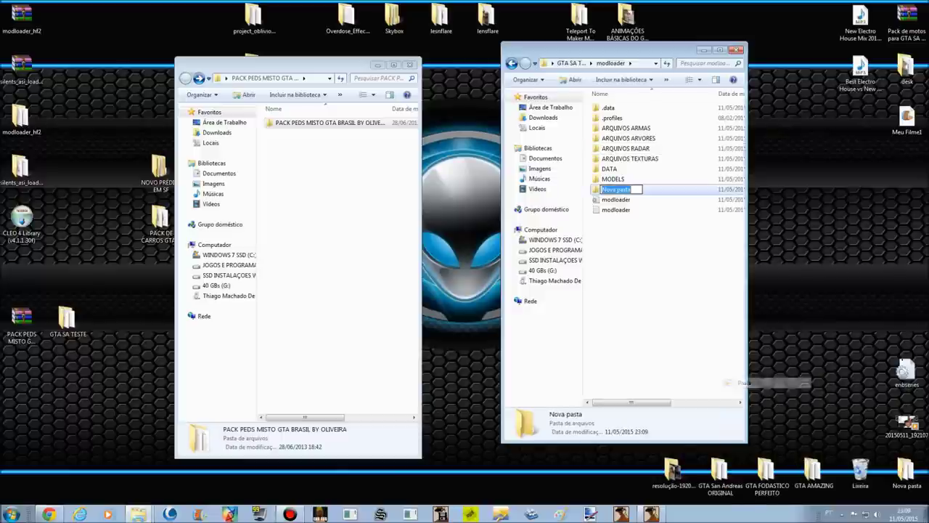
{"action": "type", "text": "ARQUI"}
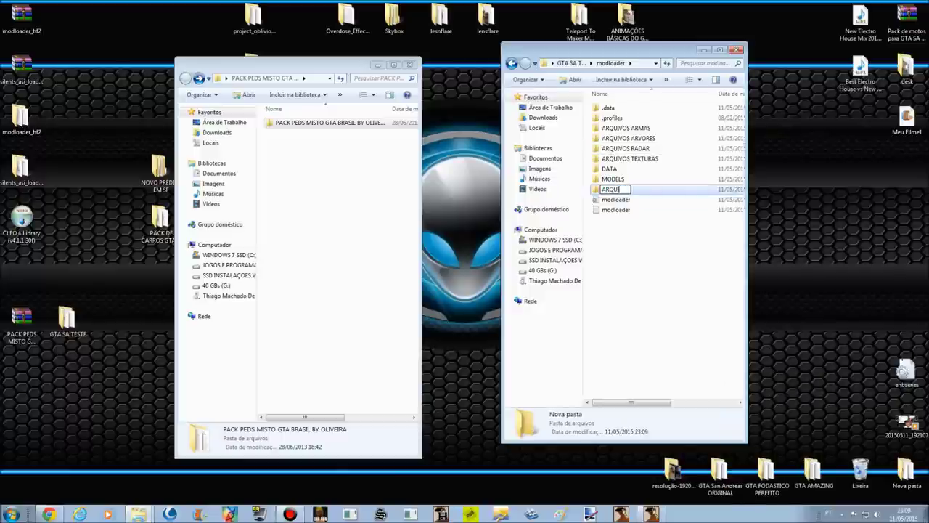
{"action": "type", "text": "VOS PEDS"}
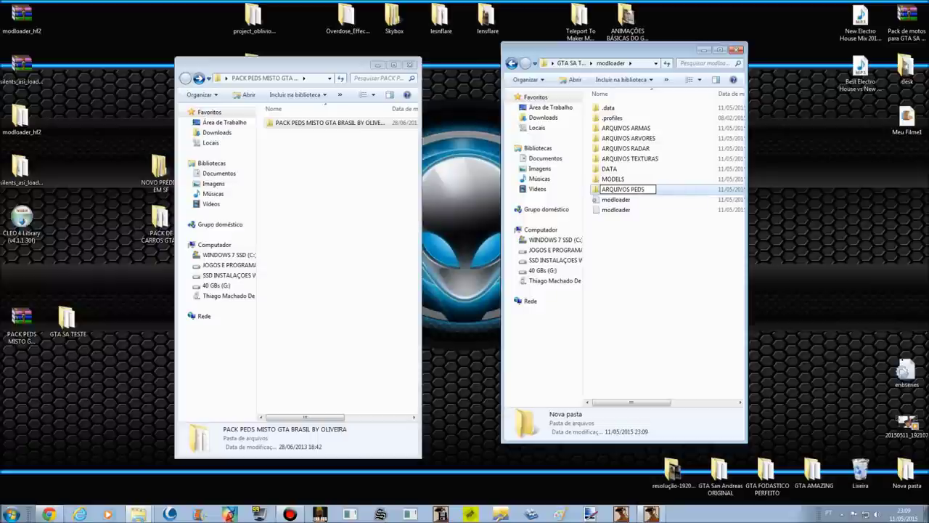
{"action": "key", "text": "Return"}
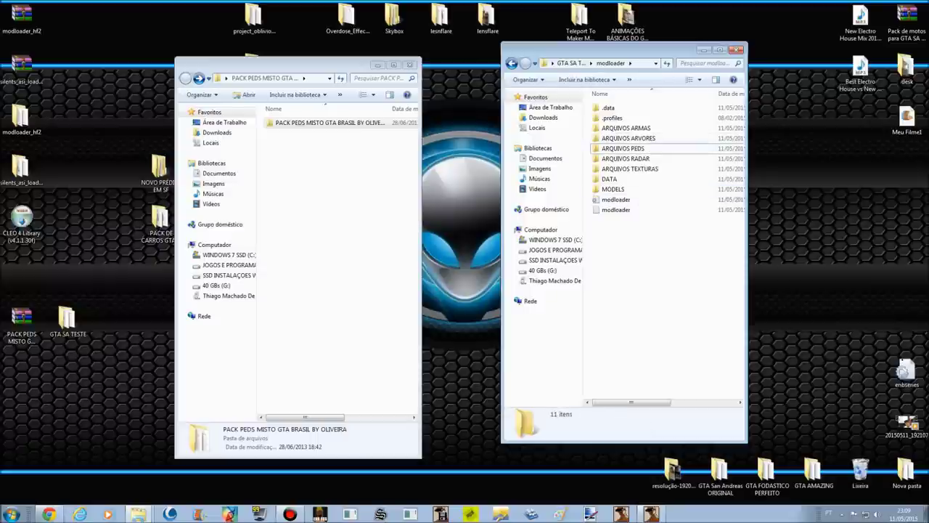
Step: Copy all files from the PACK PEDS MISTO GTA BRASIL folder into modloader's ARQUIVOS PEDS folder and close the source window
{"action": "double_click", "coordinate": [622, 148]}
{"action": "double_click", "coordinate": [331, 123]}
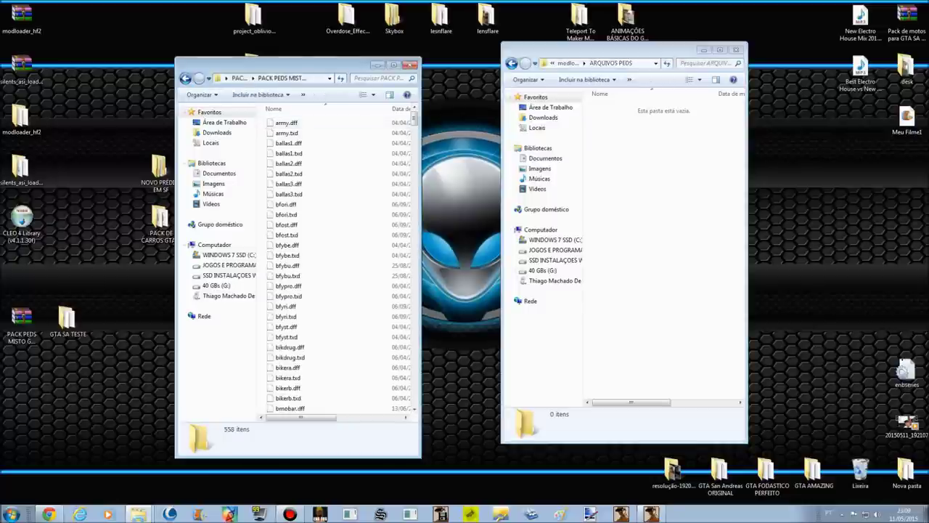
{"action": "left_click", "coordinate": [201, 95]}
{"action": "left_click", "coordinate": [216, 164]}
{"action": "right_click", "coordinate": [321, 183]}
{"action": "left_click", "coordinate": [341, 332]}
{"action": "right_click", "coordinate": [608, 195]}
{"action": "left_click", "coordinate": [632, 262]}
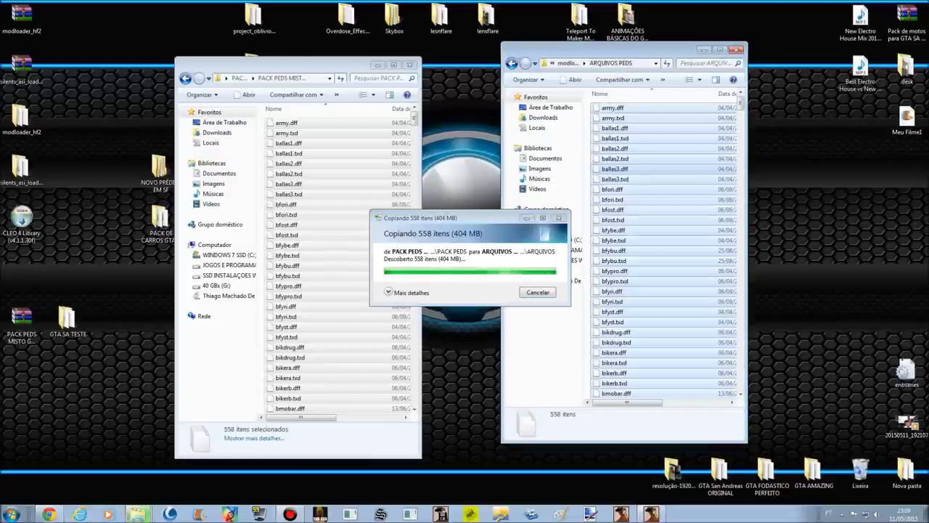
{"action": "left_click", "coordinate": [410, 65]}
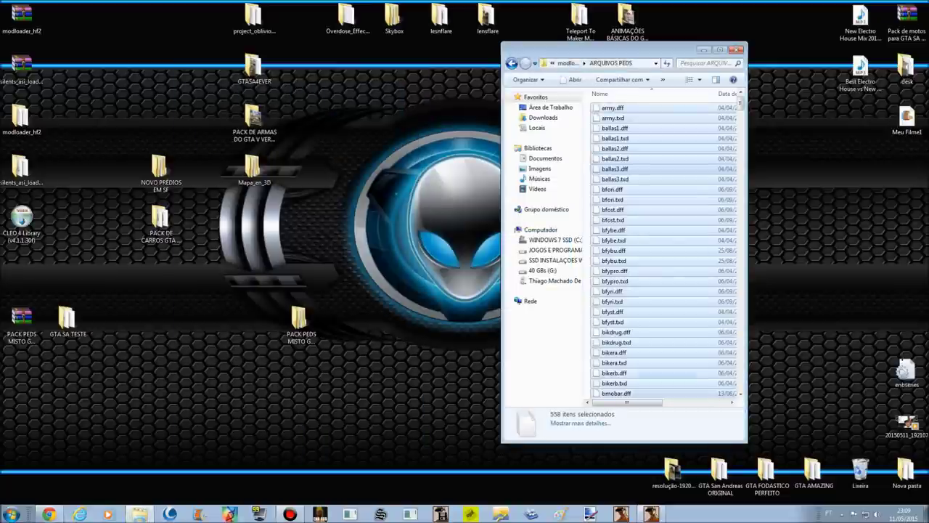
Step: Switch from the ARQUIVOS PEDS folder back to the paused GTA San Andreas game and resume play
{"action": "left_click", "coordinate": [512, 63]}
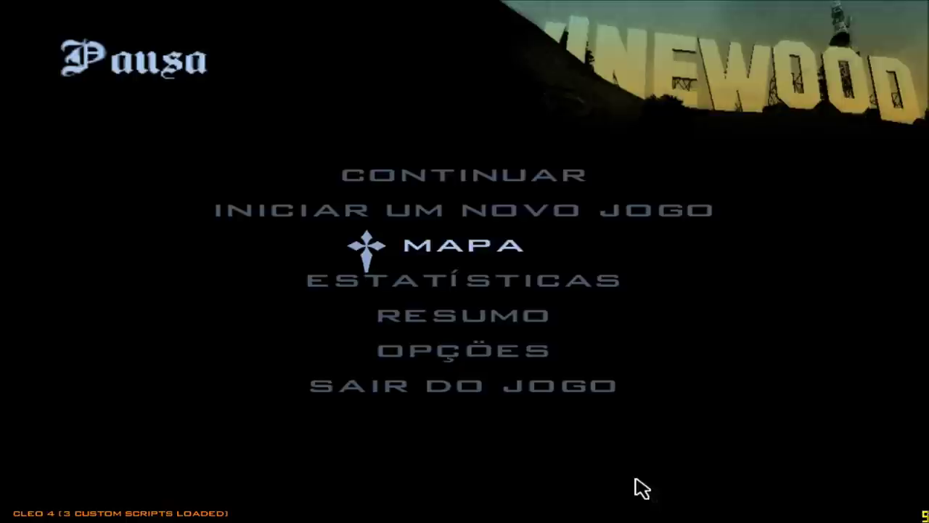
{"action": "key", "text": "Up"}
{"action": "key", "text": "Up"}
{"action": "key", "text": "Return"}
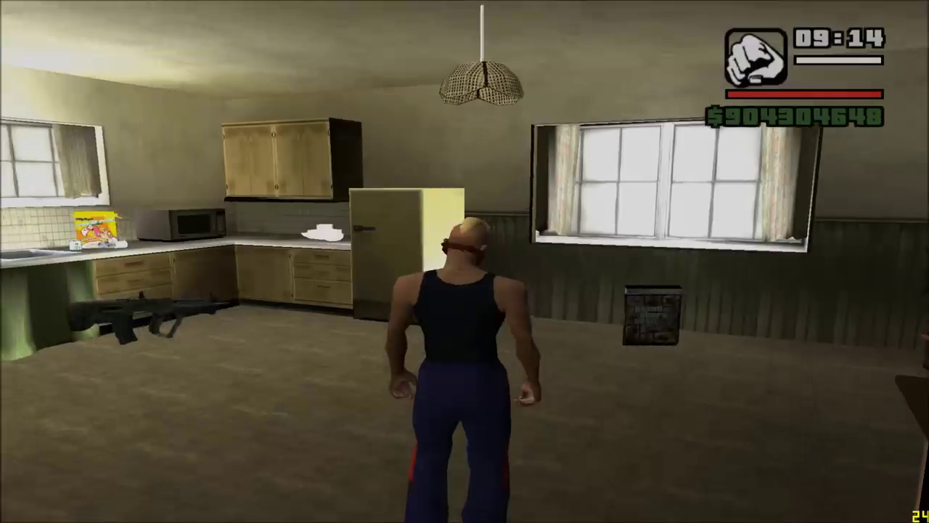
Step: Pick up a rifle in the kitchen and leave the house through the front door onto the Ganton street
{"action": "key", "text": "w"}
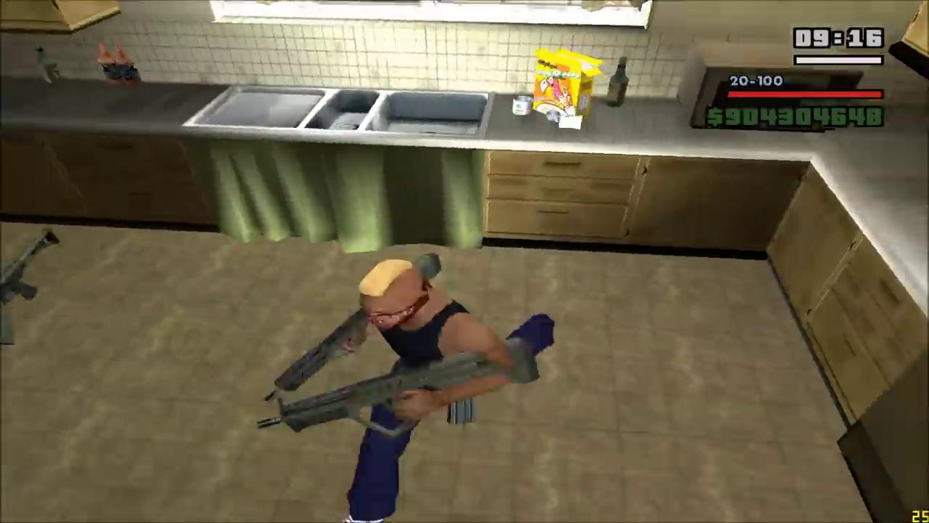
{"action": "key", "text": "w"}
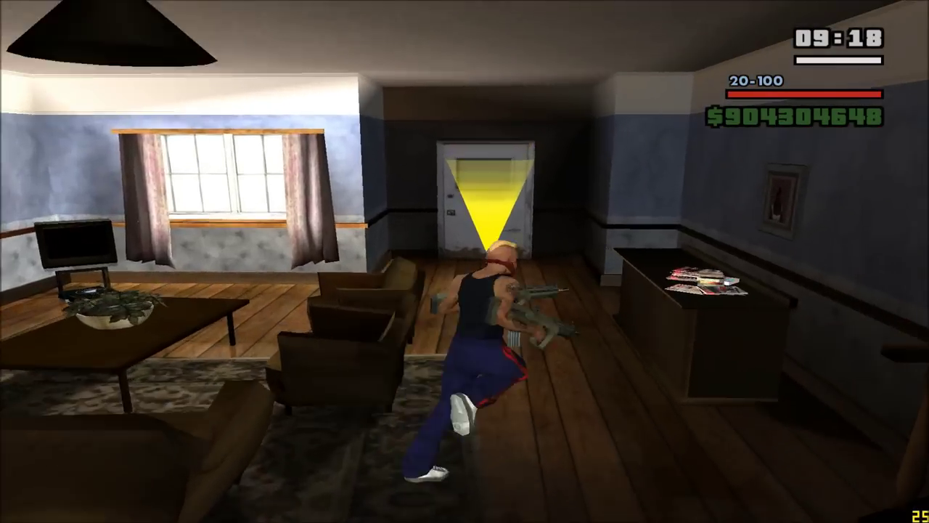
{"action": "key", "text": "w"}
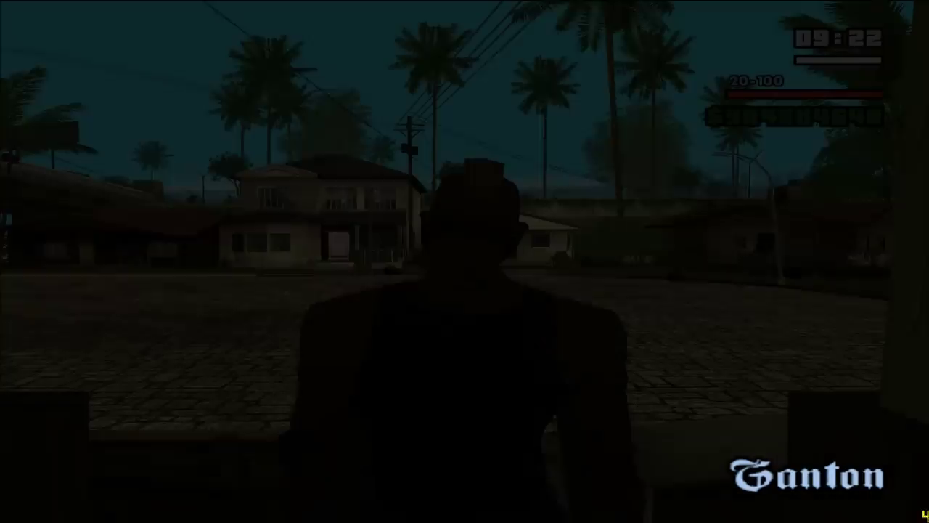
{"action": "key", "text": "w"}
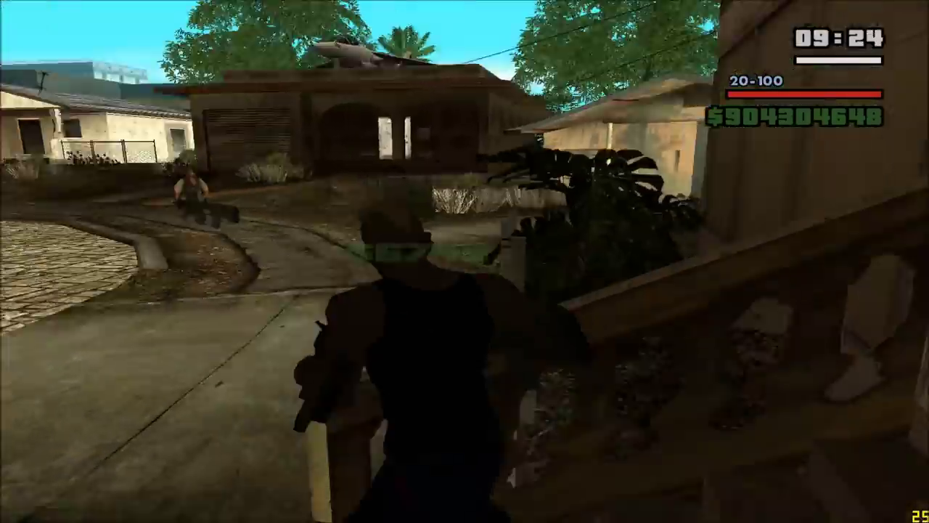
{"action": "key", "text": "w"}
{"action": "key", "text": "w"}
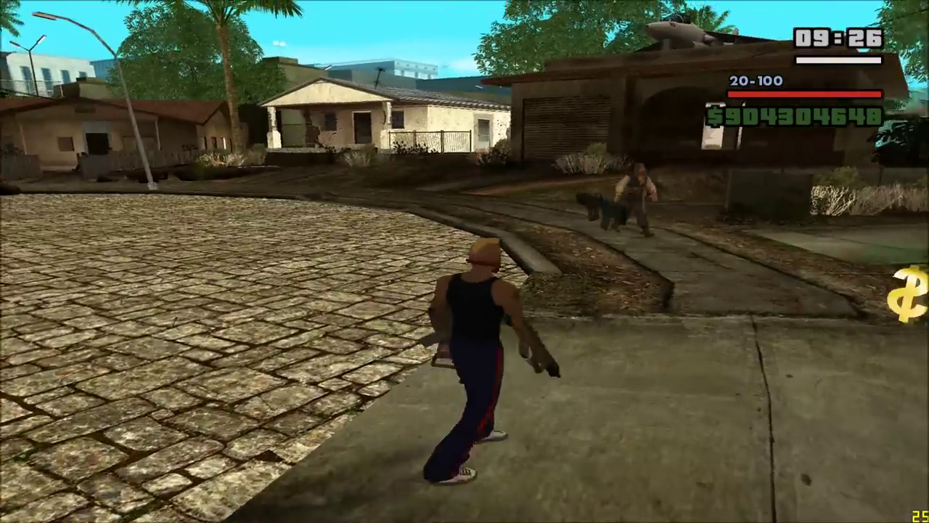
{"action": "key", "text": "w"}
Step: Pause the game, bring up Refresh Modifications in the Mod Configuration options, and return to play
{"action": "key", "text": "Escape"}
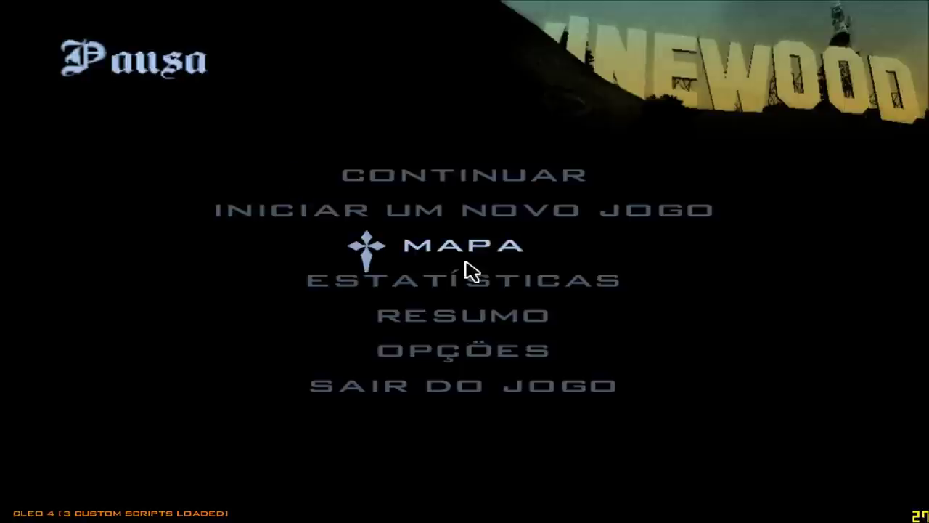
{"action": "key", "text": "Down"}
{"action": "key", "text": "Down"}
{"action": "key", "text": "Down"}
{"action": "key", "text": "Down"}
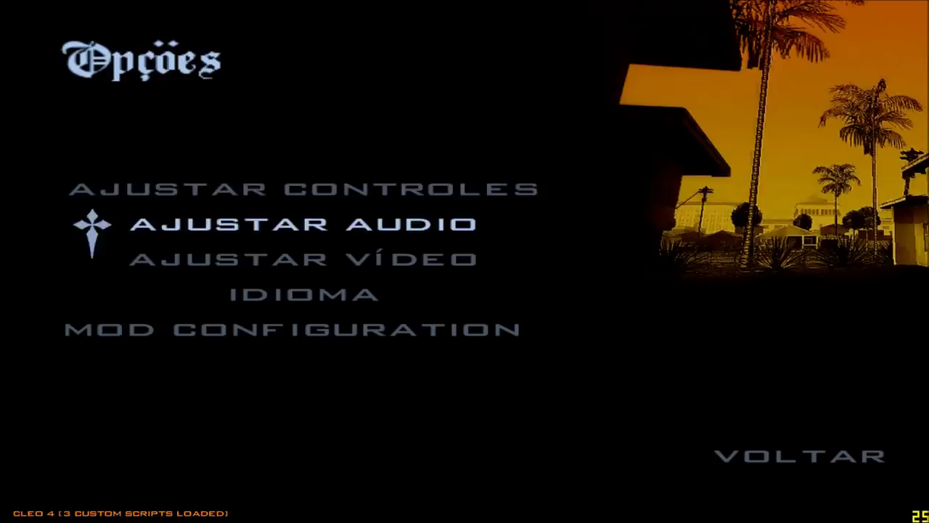
{"action": "key", "text": "Return"}
{"action": "key", "text": "Down"}
{"action": "key", "text": "Down"}
{"action": "key", "text": "Down"}
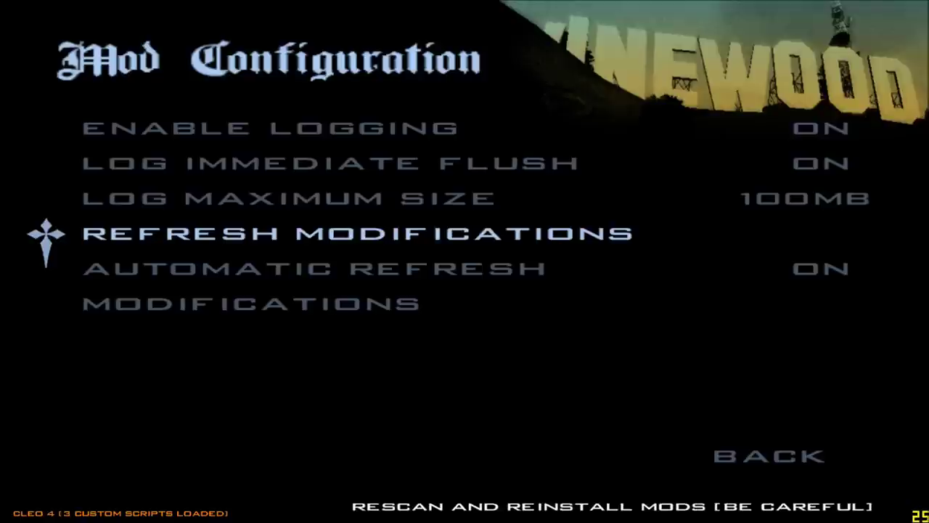
{"action": "key", "text": "Escape"}
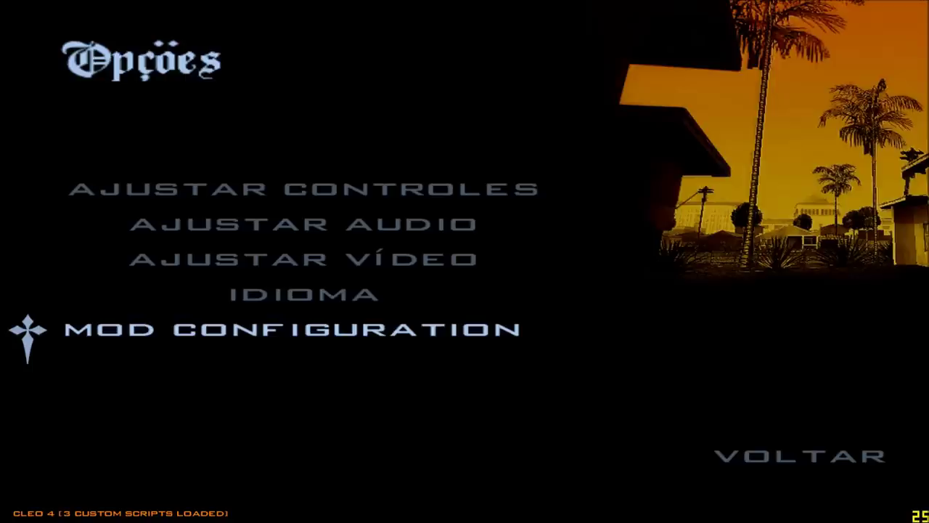
{"action": "key", "text": "Escape"}
{"action": "key", "text": "Down"}
{"action": "key", "text": "Escape"}
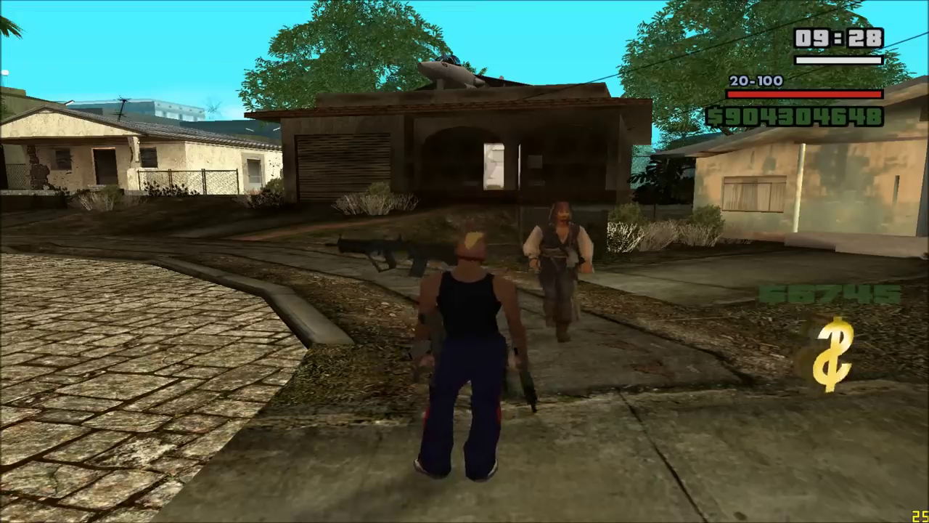
Step: Walk along the Ganton sidewalk beside the white fence to examine the pedestrian models up close
{"action": "key", "text": "w"}
{"action": "key", "text": "a"}
{"action": "key", "text": "d"}
{"action": "key", "text": "w"}
{"action": "key", "text": "w"}
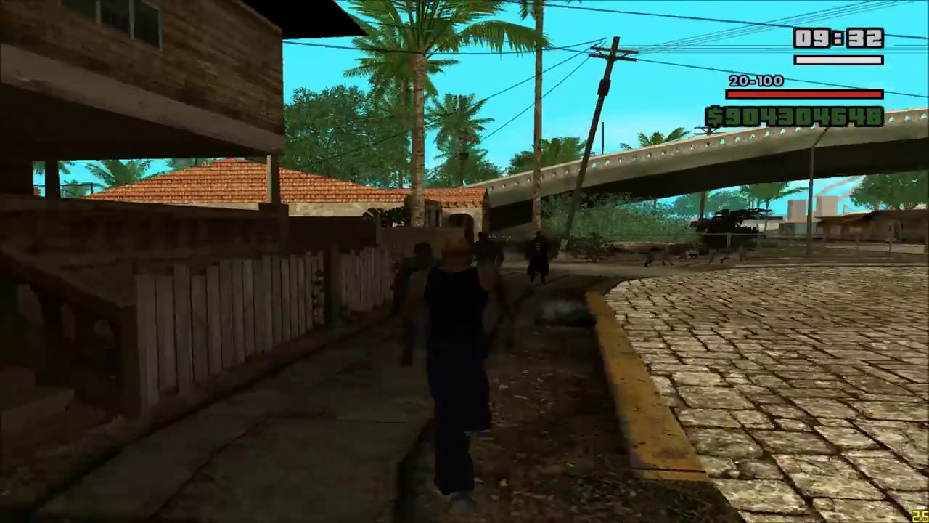
{"action": "key", "text": "a"}
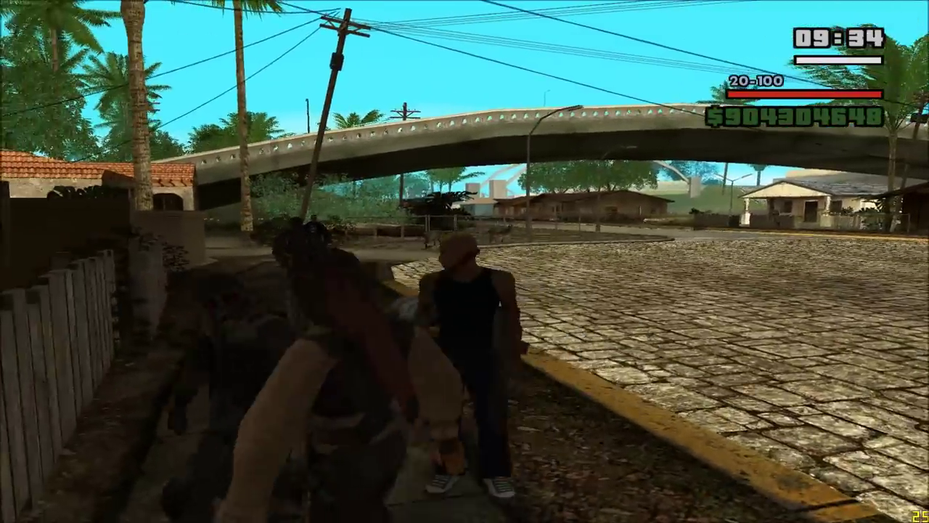
{"action": "key", "text": "a"}
{"action": "key", "text": "w"}
{"action": "key", "text": "w"}
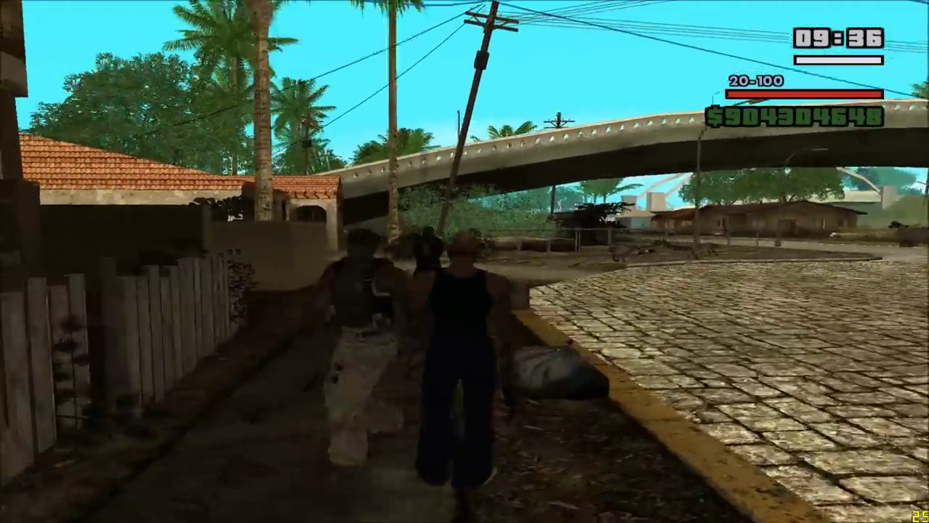
Step: Pass the pedestrian in the black coat and approach the dogs on the opposite sidewalk
{"action": "key", "text": "w"}
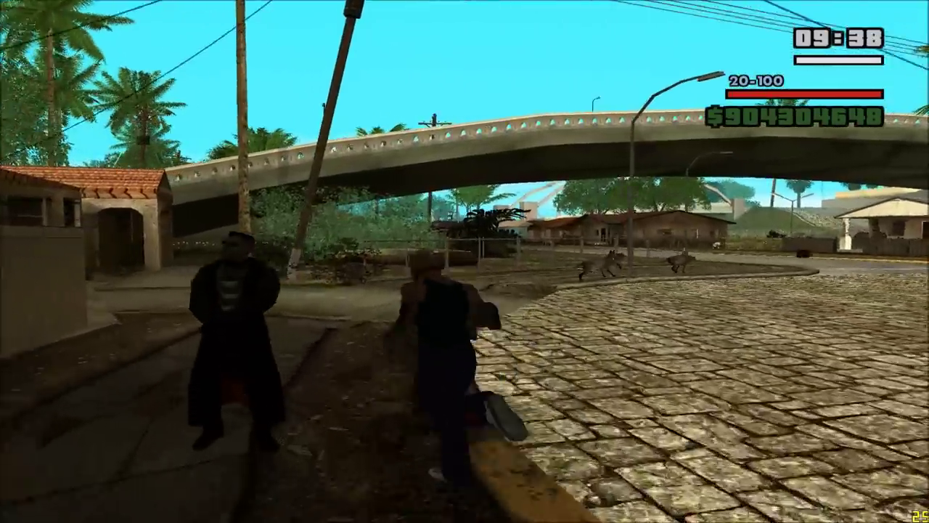
{"action": "key", "text": "w"}
{"action": "key", "text": "w"}
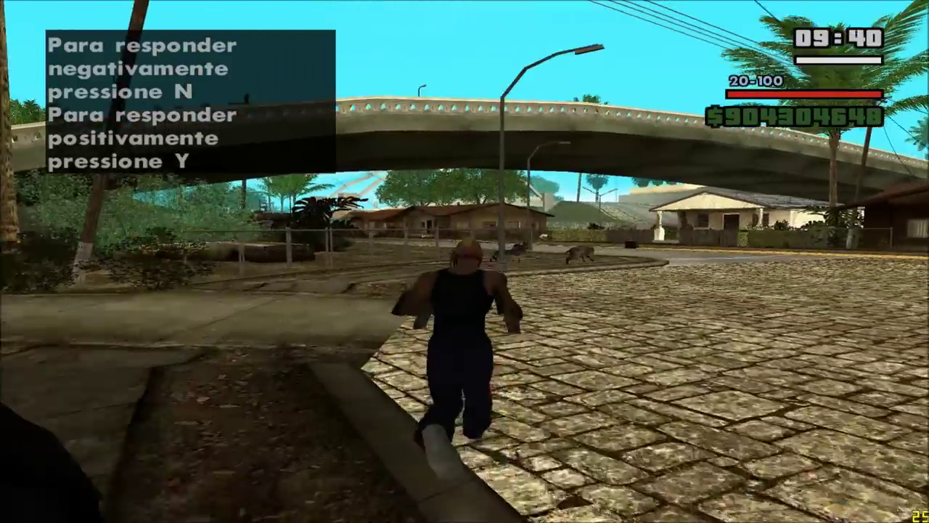
{"action": "key", "text": "w"}
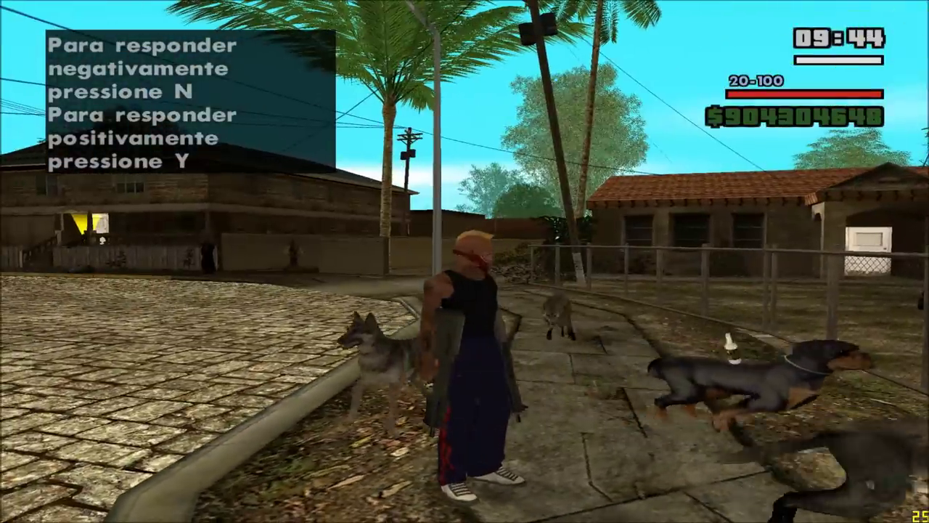
Step: Aim at the dogs on the sidewalk near the overpass and recruit them into the gang
{"action": "right_click", "coordinate": [464, 261]}
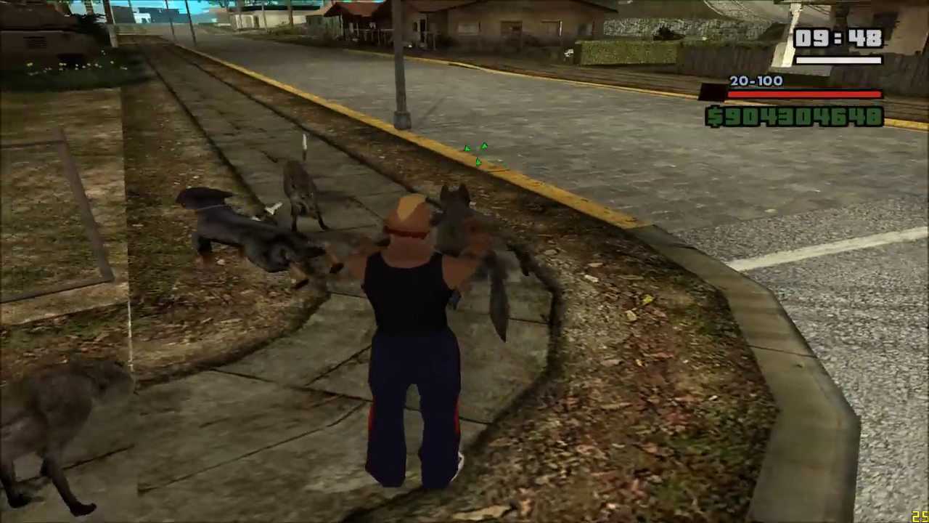
{"action": "key", "text": "g"}
{"action": "key", "text": "g"}
{"action": "key", "text": "g"}
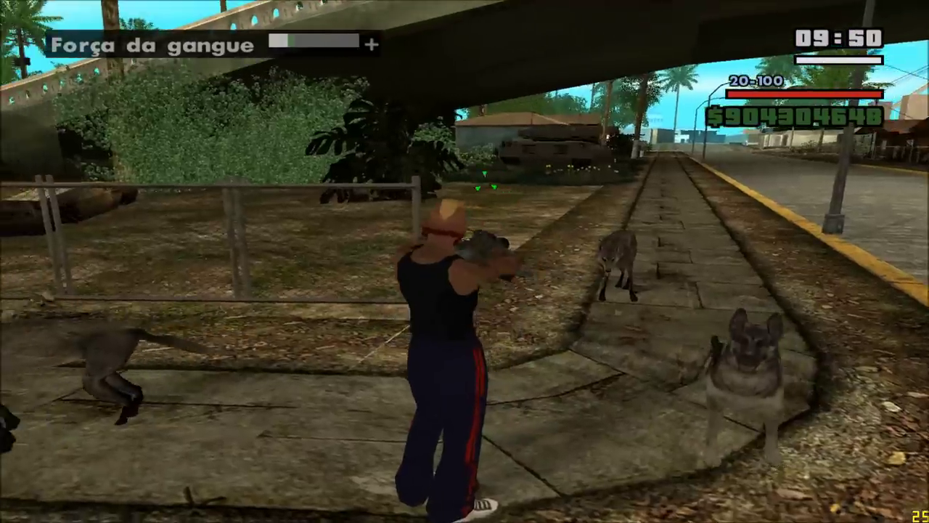
{"action": "key", "text": "a"}
{"action": "key", "text": "g"}
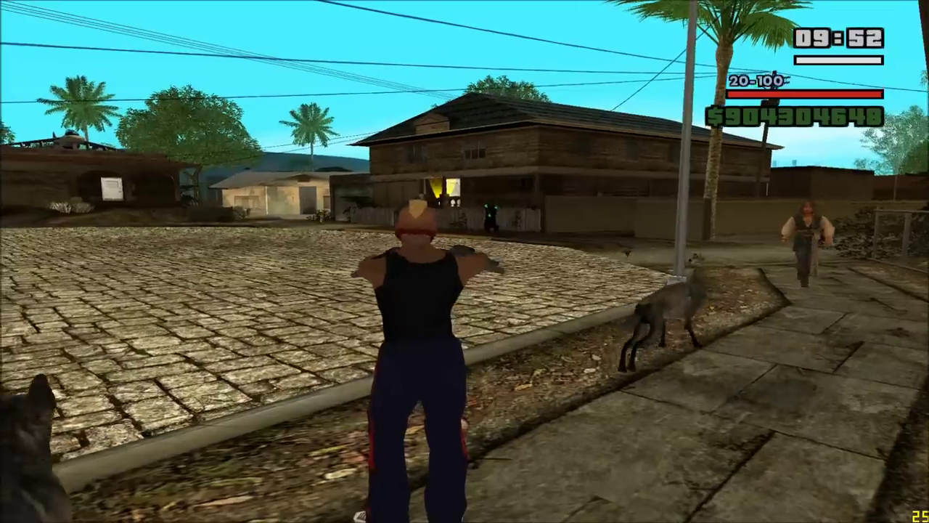
{"action": "key", "text": "g"}
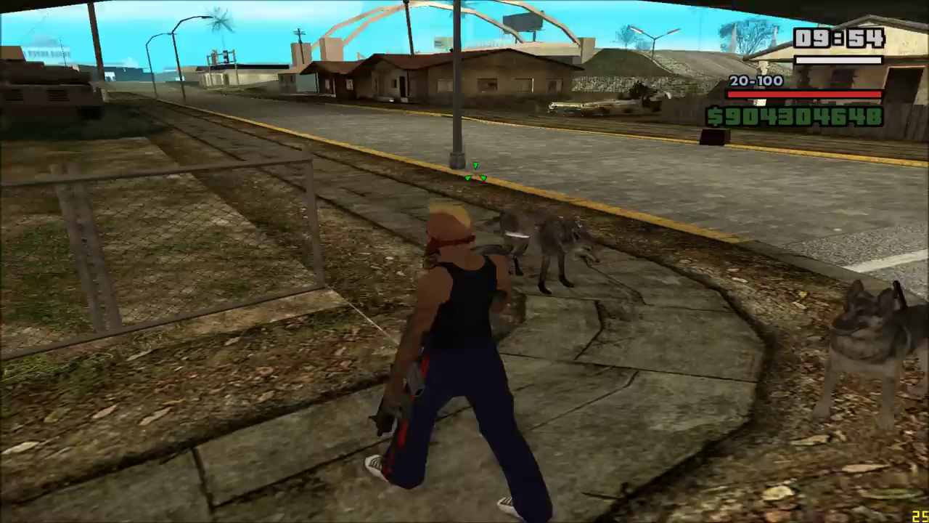
{"action": "key", "text": "g"}
Step: Run across the cul-de-sac and through the alley to the Liquor Mart street to examine the woman in red trousers
{"action": "key", "text": "w"}
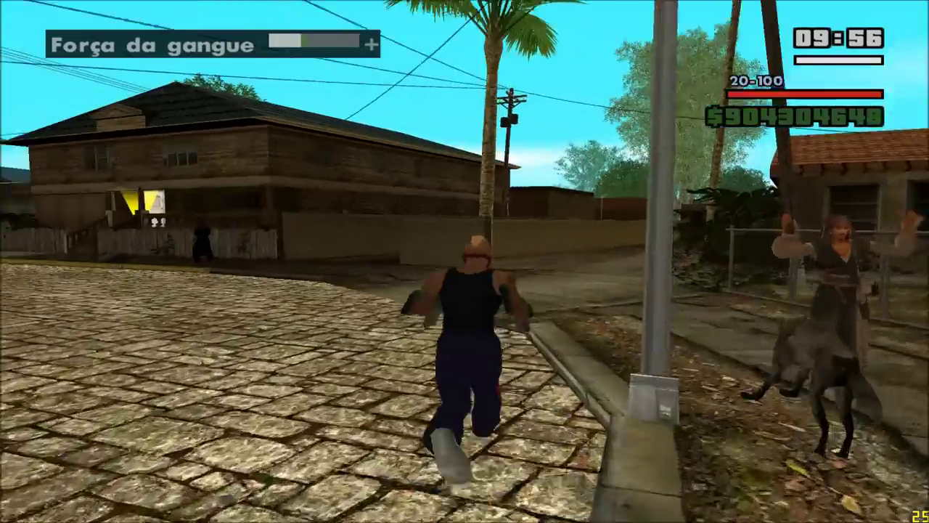
{"action": "key", "text": "w"}
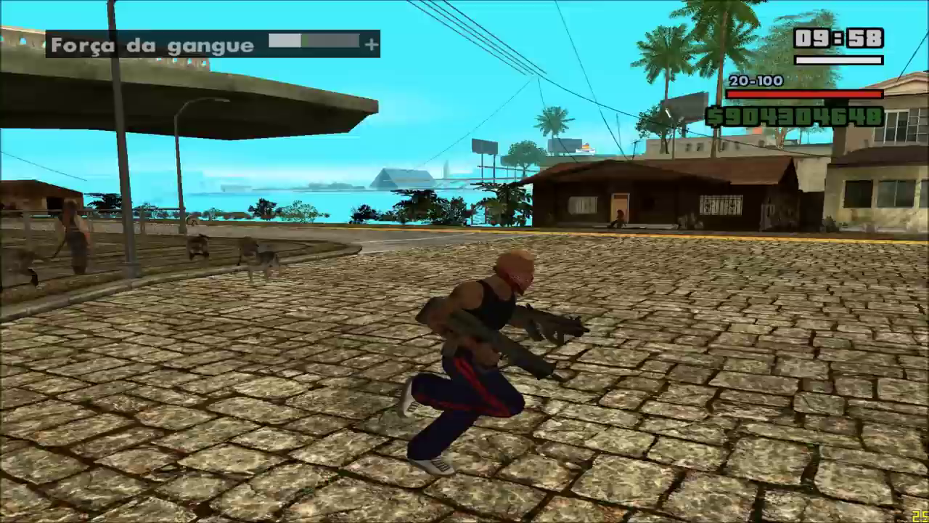
{"action": "key", "text": "w"}
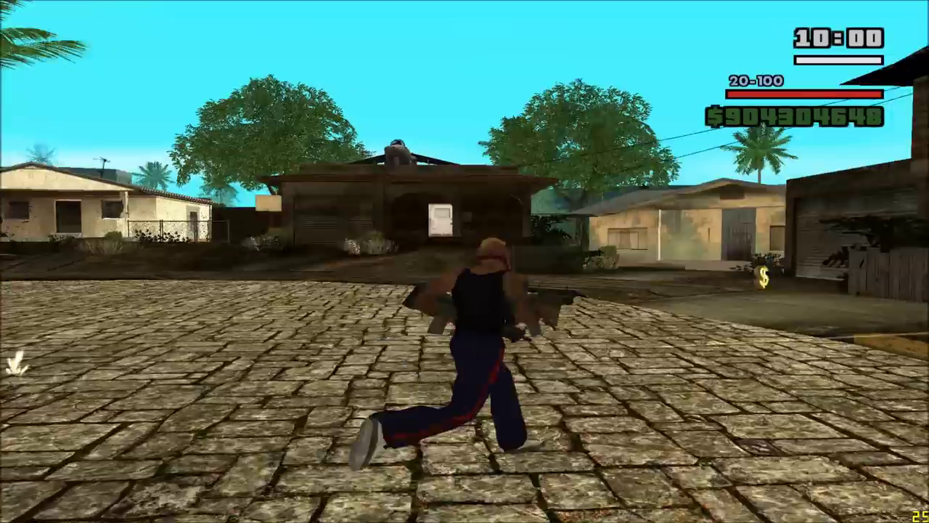
{"action": "key", "text": "w"}
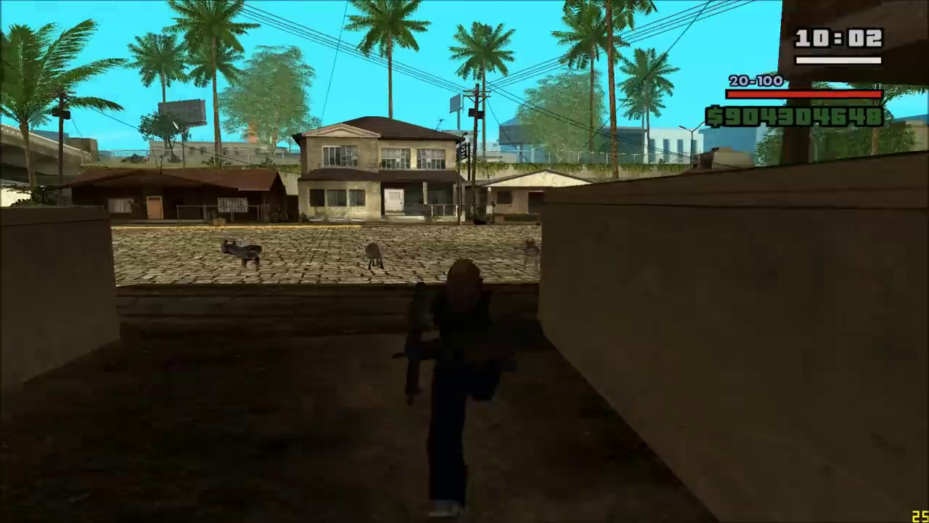
{"action": "key", "text": "w"}
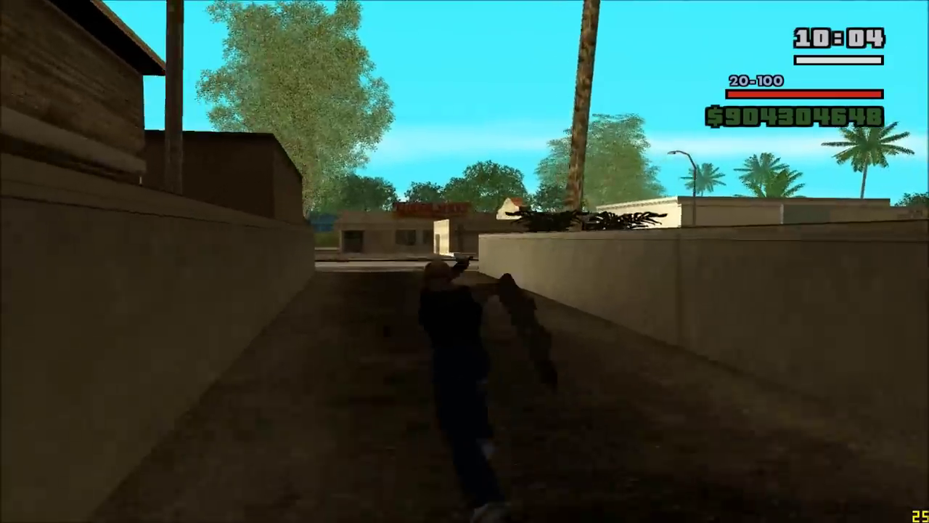
{"action": "key", "text": "w"}
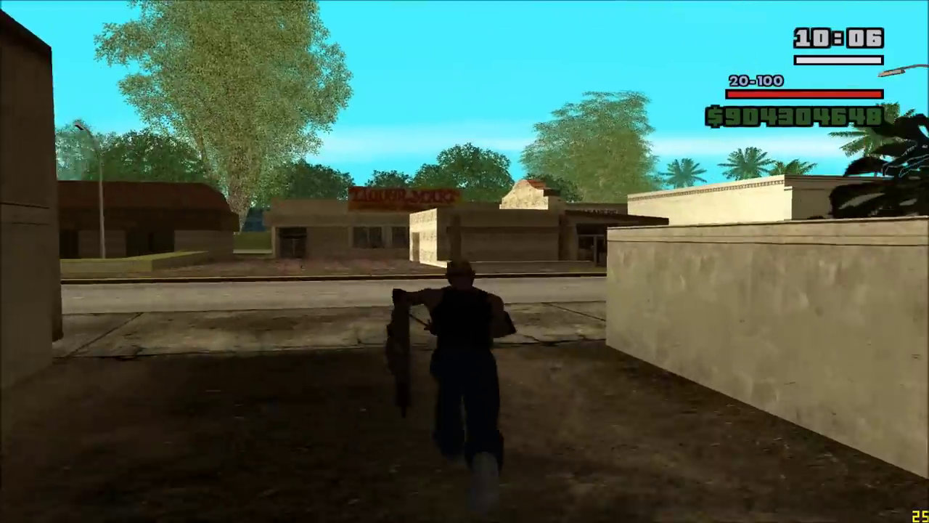
{"action": "key", "text": "w"}
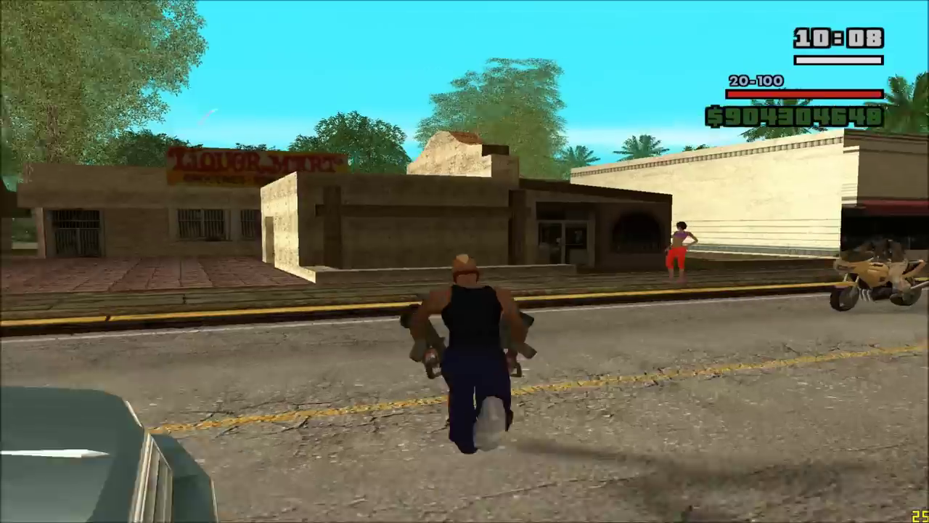
{"action": "key", "text": "a"}
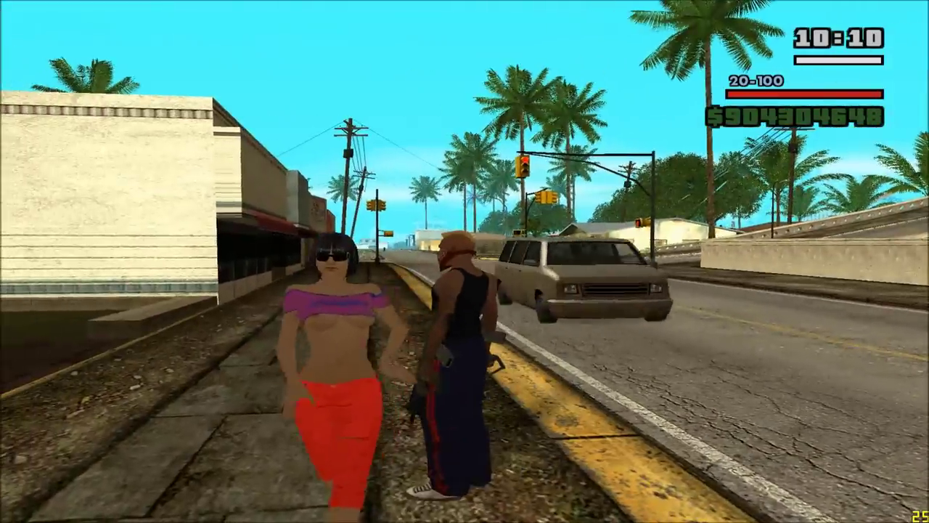
Step: Pull the yellow-skinned driver out of the green car on the main road and run on toward the Pawn Shop
{"action": "key", "text": "w"}
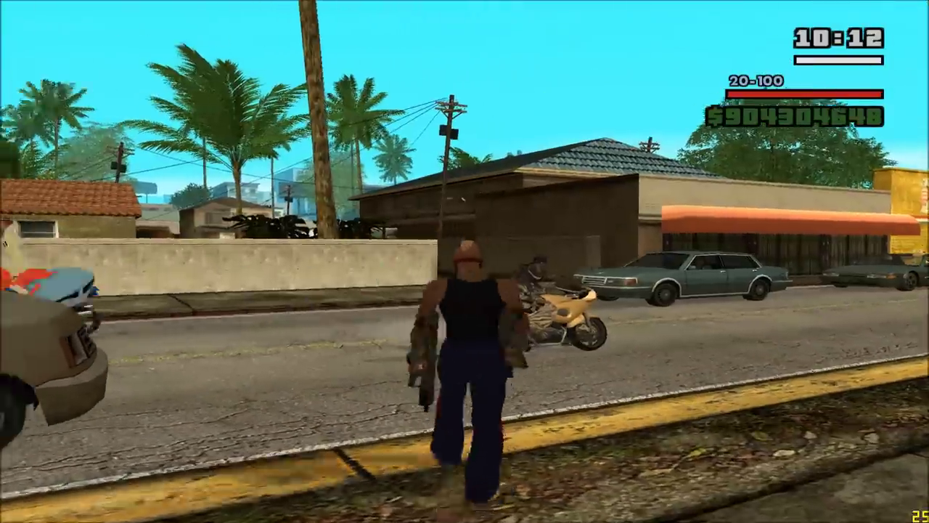
{"action": "key", "text": "w"}
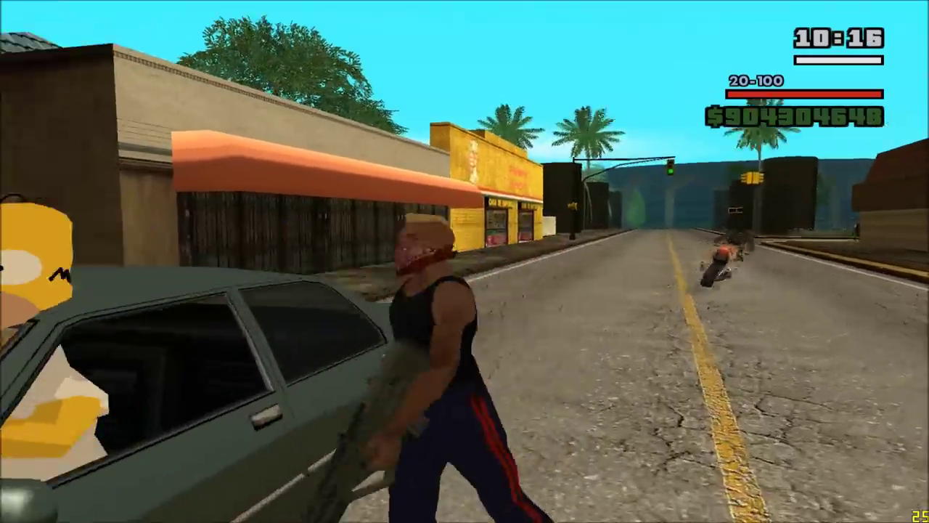
{"action": "key", "text": "f"}
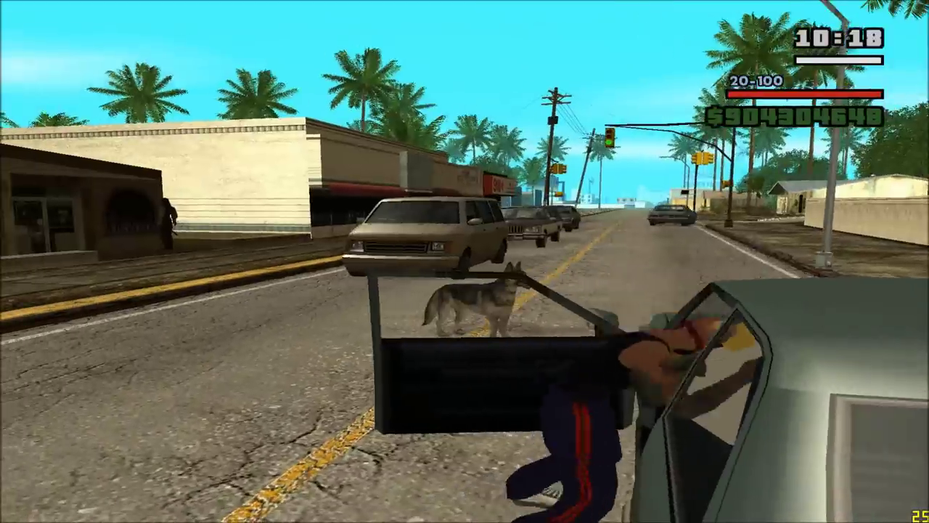
{"action": "key", "text": "w"}
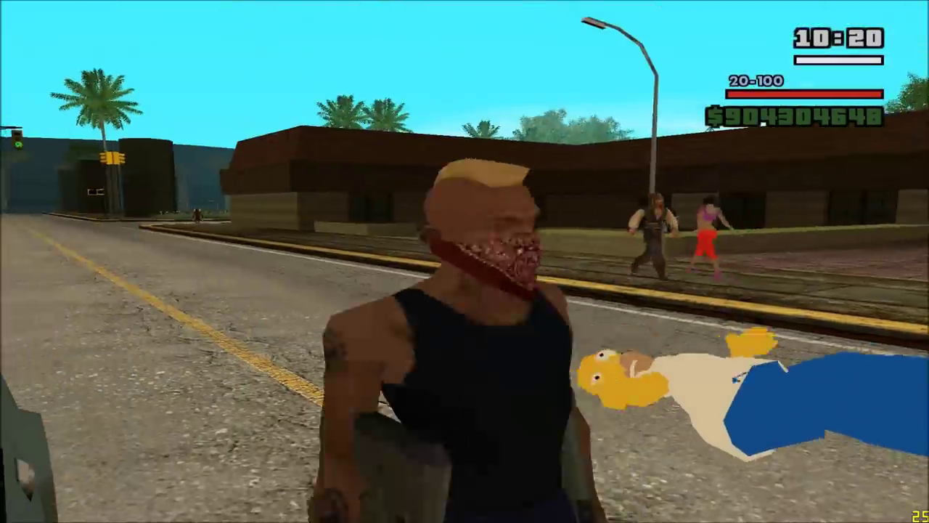
{"action": "key", "text": "w"}
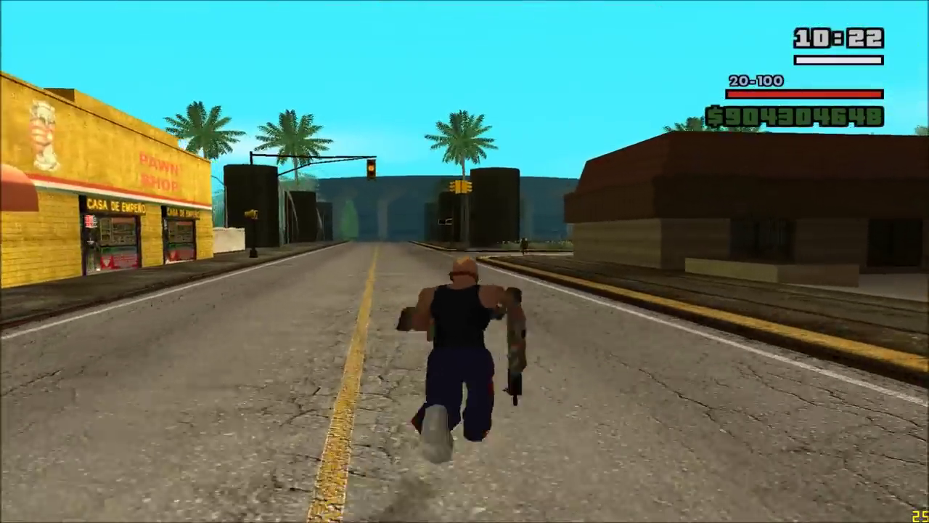
Step: Run past the Pawn Shop to the intersection and examine the monkey pedestrian from several sides
{"action": "key", "text": "w"}
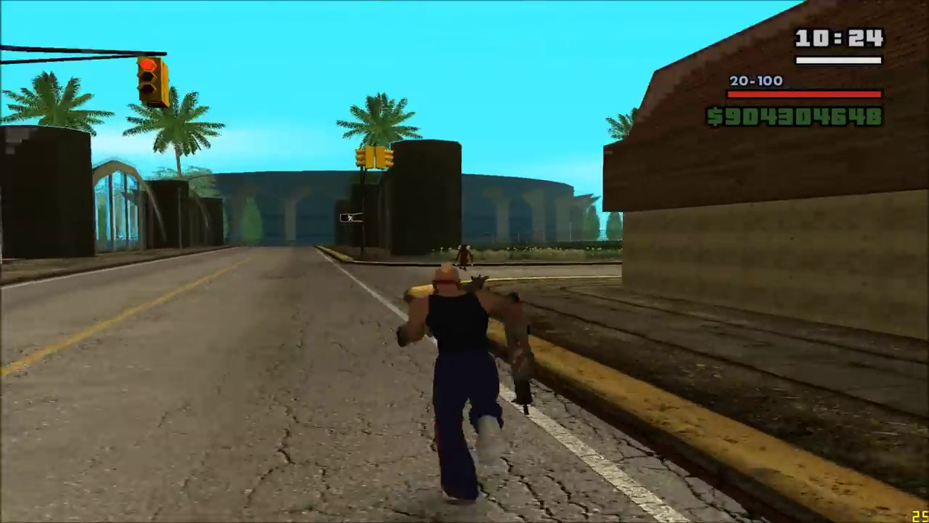
{"action": "key", "text": "w"}
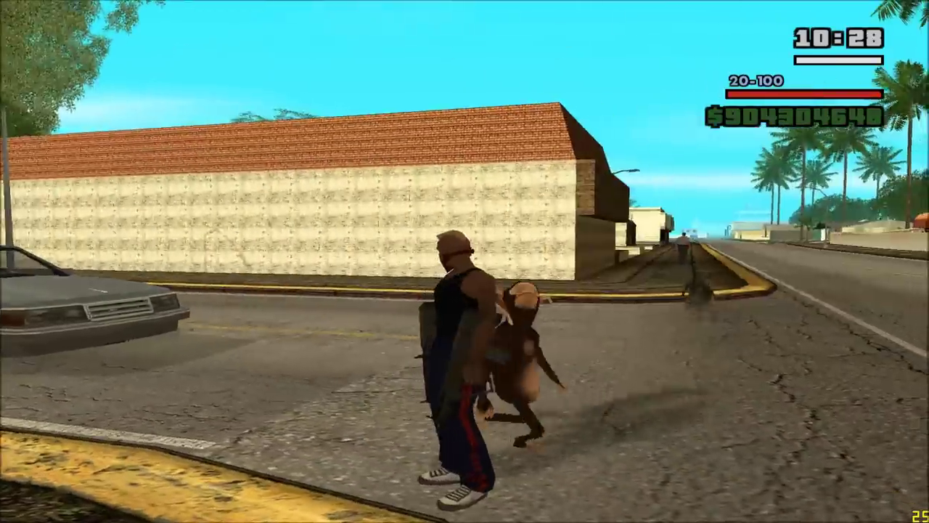
{"action": "key", "text": "w"}
{"action": "key", "text": "w"}
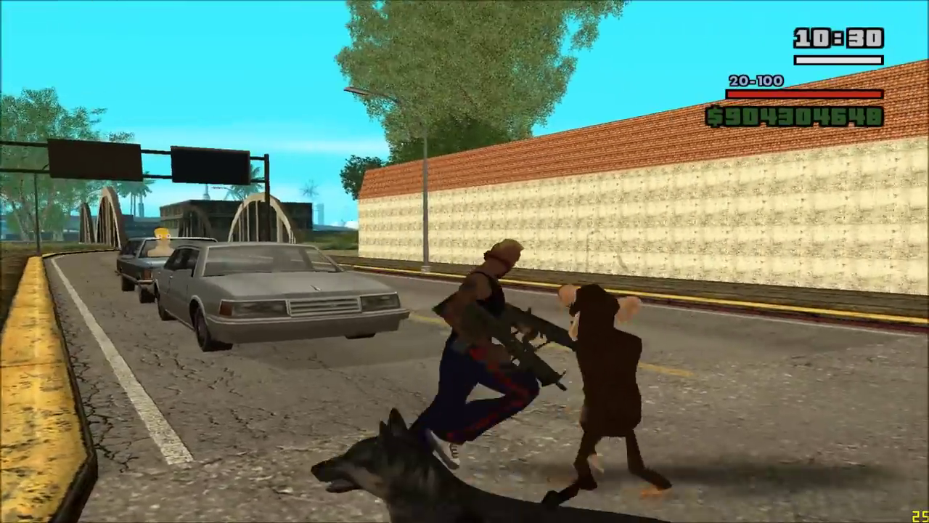
{"action": "key", "text": "w"}
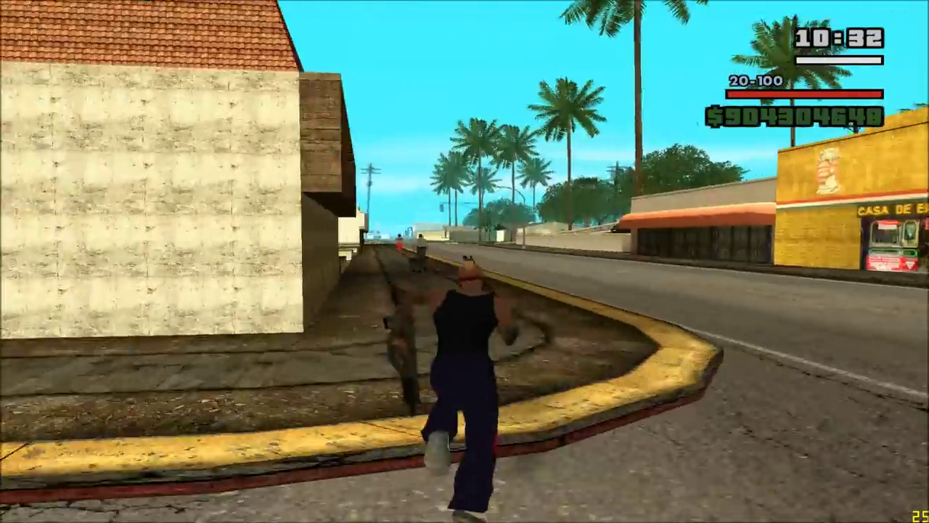
{"action": "key", "text": "s"}
Step: Switch from the game to the Windows desktop and move the PACK PEDS MISTO folder below the Mapa_en_3D folder
{"action": "key", "text": "super"}
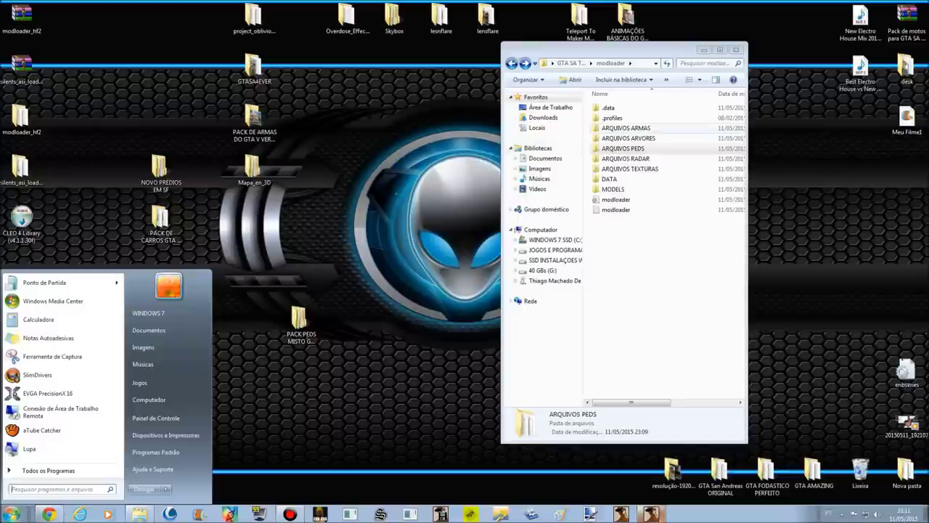
{"action": "left_click", "coordinate": [678, 159]}
{"action": "left_click_drag", "start_coordinate": [301, 323], "coordinate": [254, 232]}
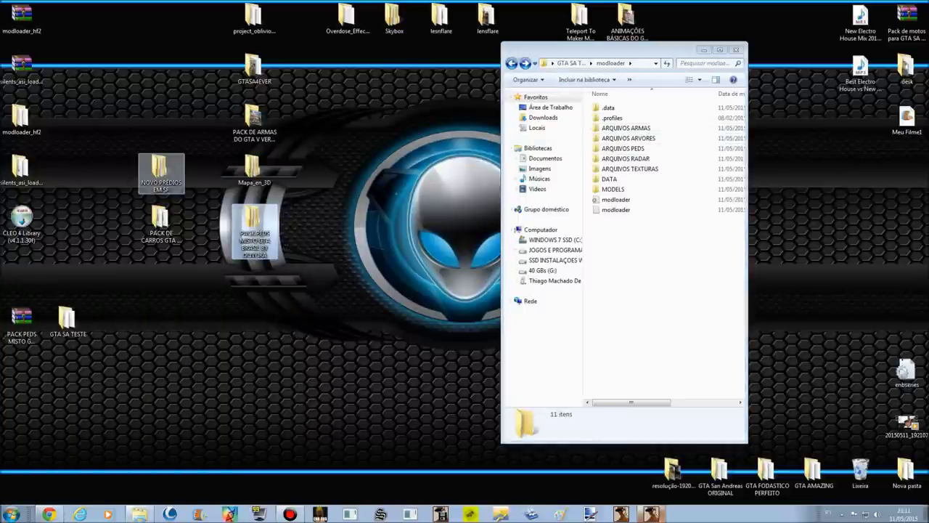
Step: Move the PACK DE CARROS GTA BRASIL TUNING SP folder beside GTA SA TESTE on the desktop and open it
{"action": "left_click", "coordinate": [161, 227]}
{"action": "left_click_drag", "start_coordinate": [161, 218], "coordinate": [161, 316]}
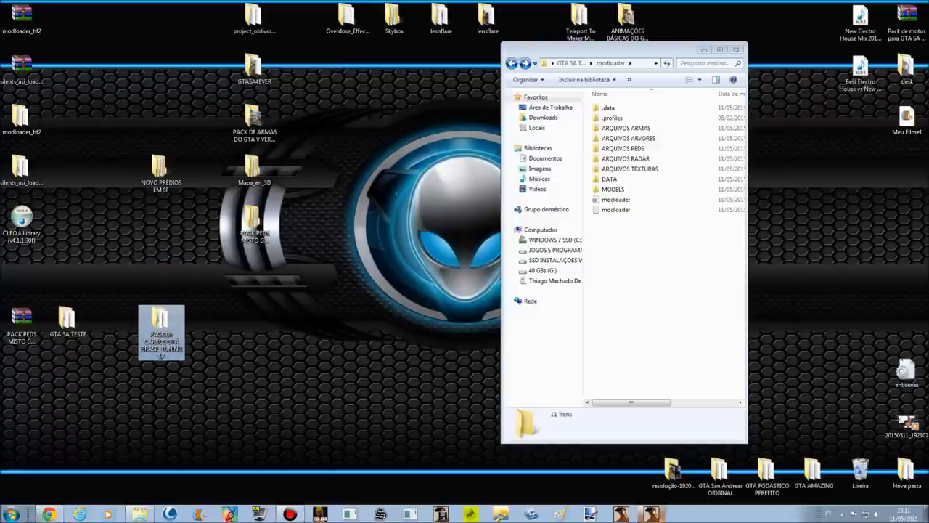
{"action": "double_click", "coordinate": [160, 331]}
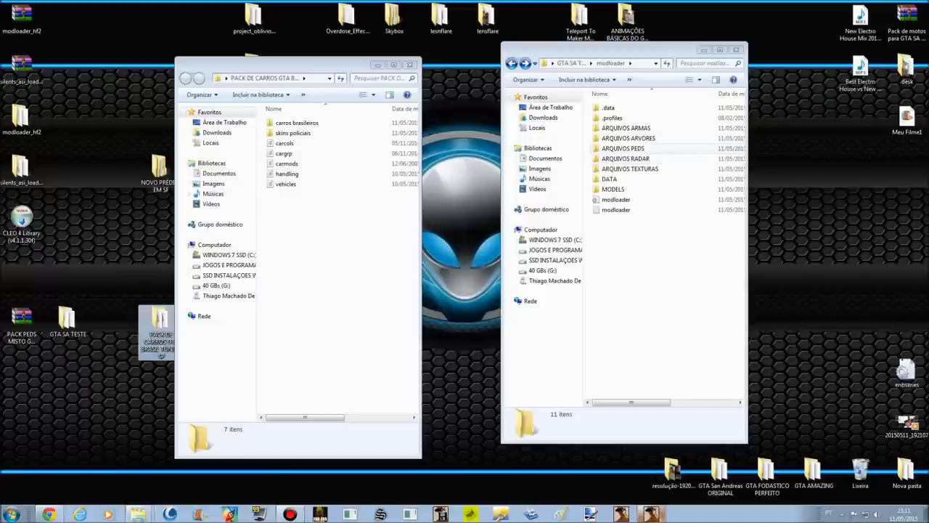
Step: Point out the ARQUIVOS PEDS, ARQUIVOS ARMAS and DATA folders inside modloader
{"action": "left_click", "coordinate": [623, 148]}
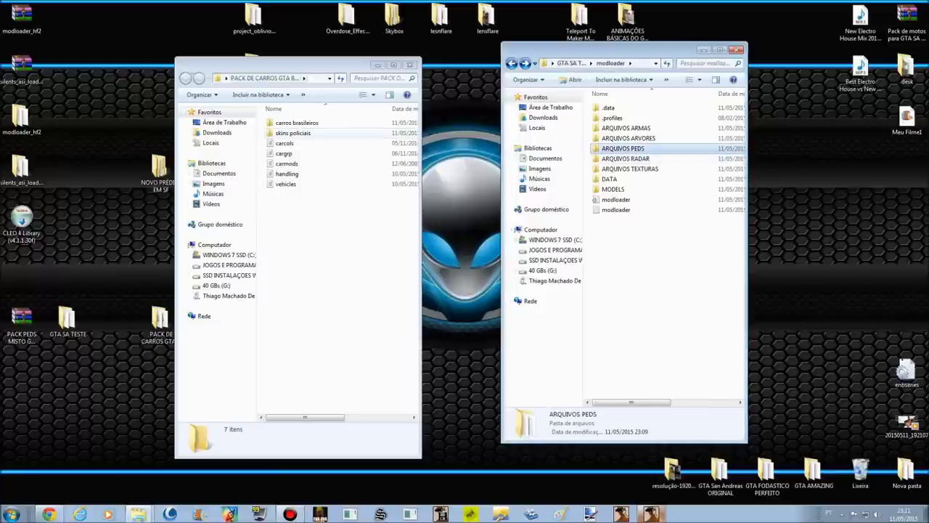
{"action": "mouse_move", "coordinate": [687, 123]}
{"action": "left_mouse_down"}
{"action": "mouse_move", "coordinate": [681, 192]}
{"action": "mouse_move", "coordinate": [679, 128]}
{"action": "mouse_move", "coordinate": [681, 196]}
{"action": "mouse_move", "coordinate": [680, 130]}
{"action": "left_mouse_up"}
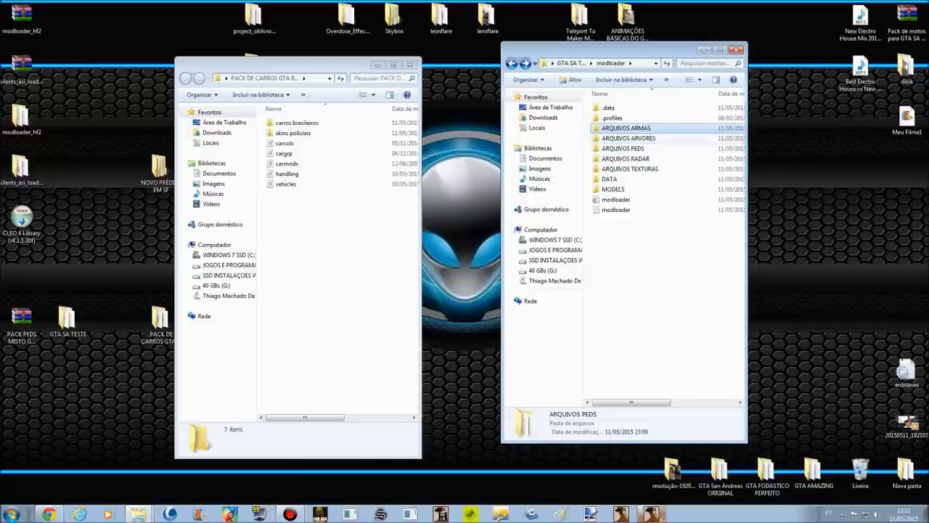
{"action": "left_click", "coordinate": [675, 189]}
{"action": "left_click", "coordinate": [675, 180]}
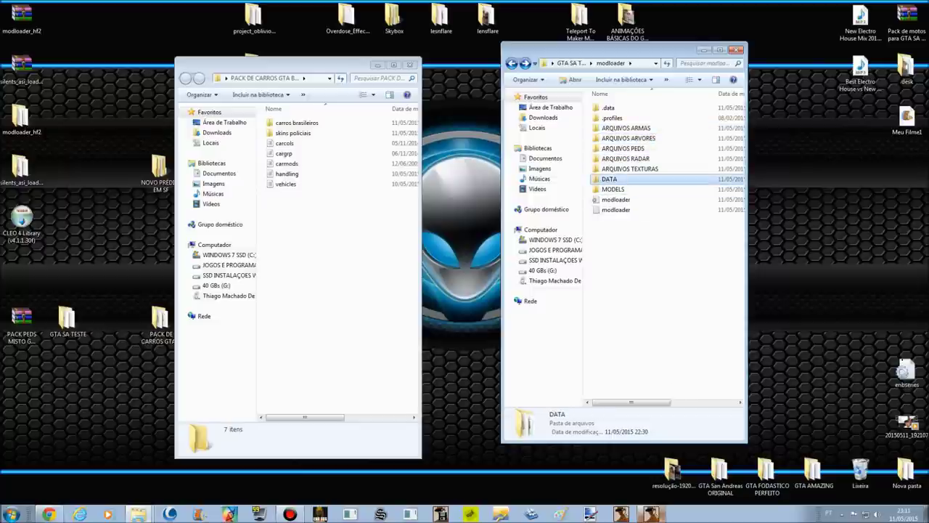
Step: Look through the carros brasileiros folder, point out its admiral.dff and admiral.txd files, and return to the car pack's root
{"action": "left_click", "coordinate": [336, 247]}
{"action": "left_click", "coordinate": [324, 124]}
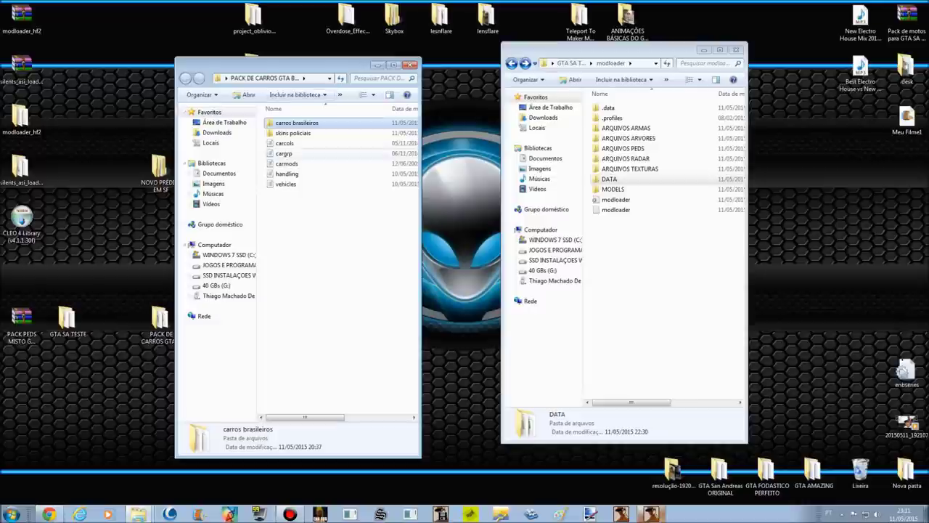
{"action": "left_click", "coordinate": [156, 324]}
{"action": "double_click", "coordinate": [163, 320]}
{"action": "double_click", "coordinate": [297, 122]}
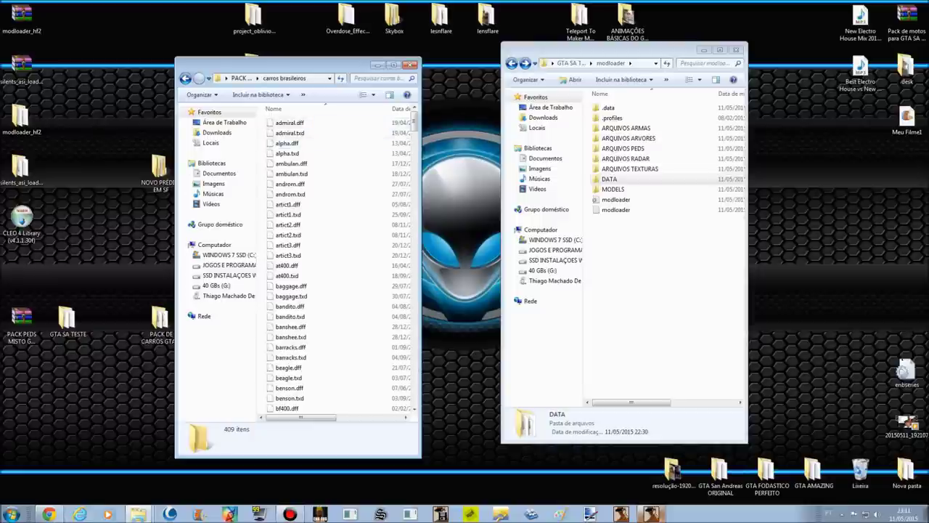
{"action": "left_click", "coordinate": [186, 79]}
{"action": "double_click", "coordinate": [305, 123]}
{"action": "left_click", "coordinate": [305, 123]}
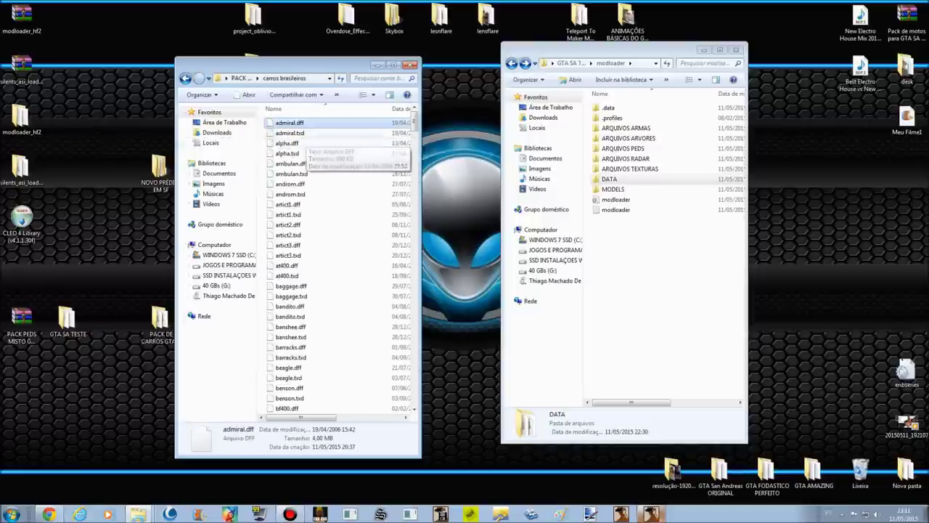
{"action": "left_click", "coordinate": [291, 133], "text": "shift"}
{"action": "left_click_drag", "start_coordinate": [314, 144], "coordinate": [291, 175]}
{"action": "left_click", "coordinate": [185, 78]}
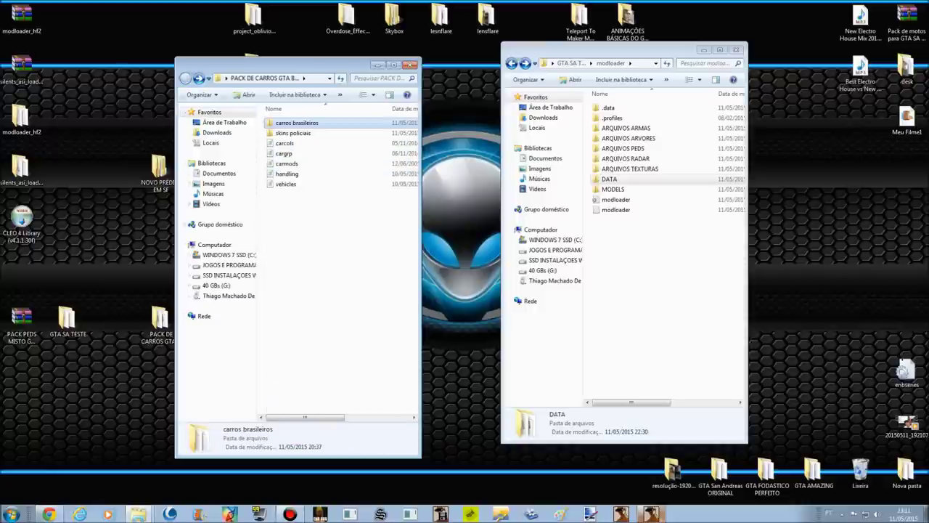
Step: Shift the car pack window clear of its desktop folder and select the carros brasileiros folder
{"action": "left_click", "coordinate": [159, 333]}
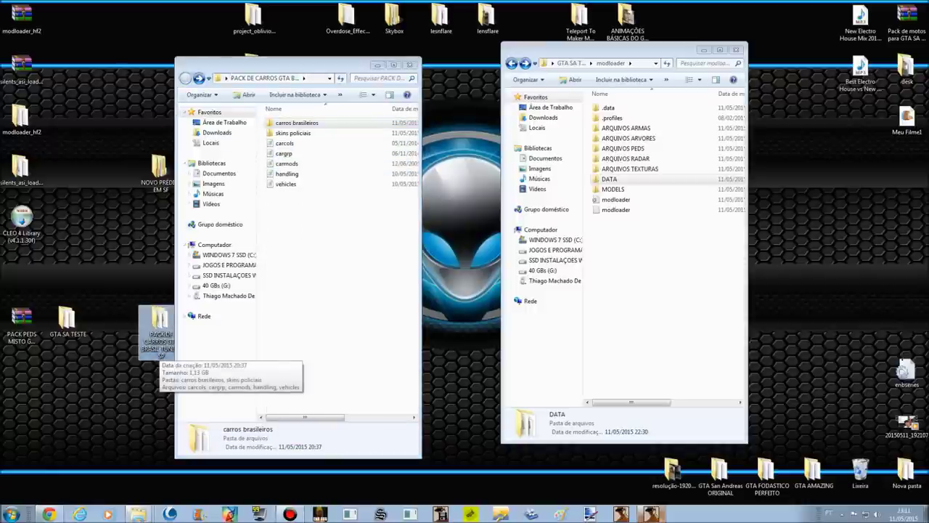
{"action": "left_click_drag", "start_coordinate": [280, 65], "coordinate": [305, 62]}
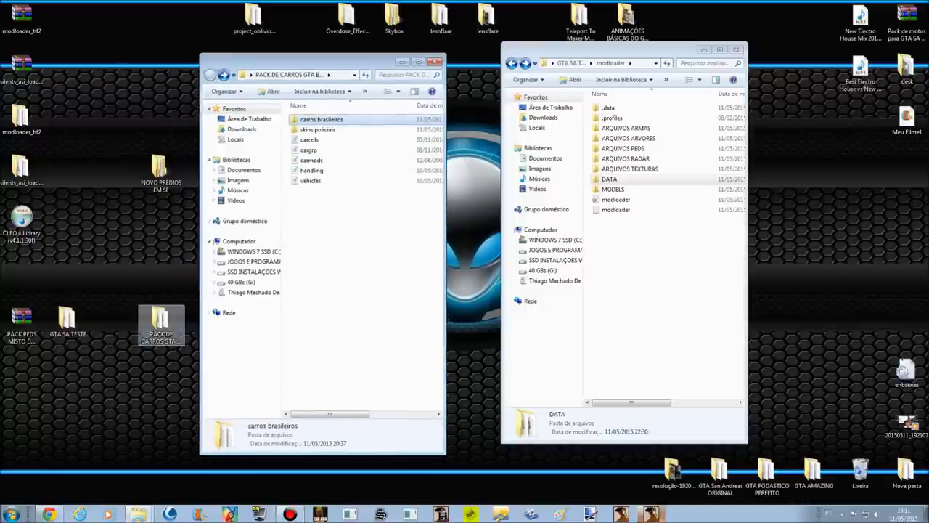
{"action": "left_click", "coordinate": [160, 330]}
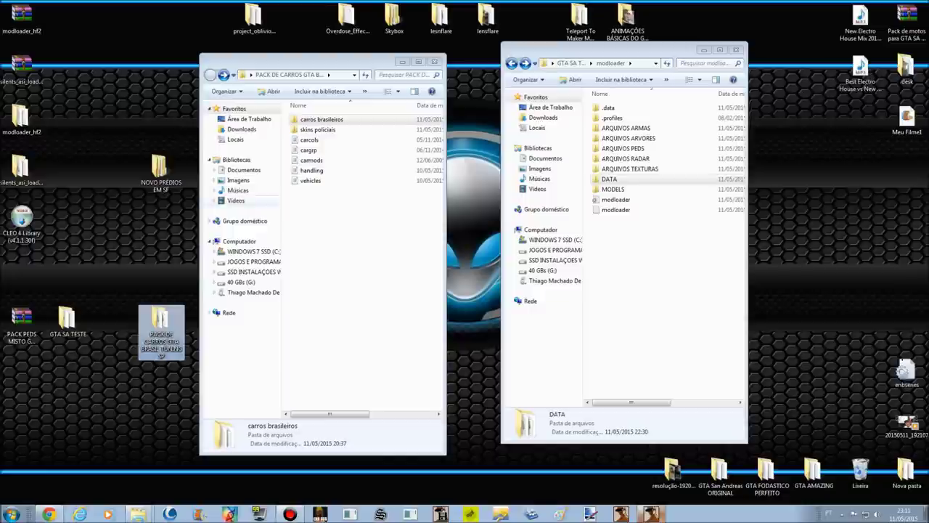
{"action": "left_click", "coordinate": [334, 119]}
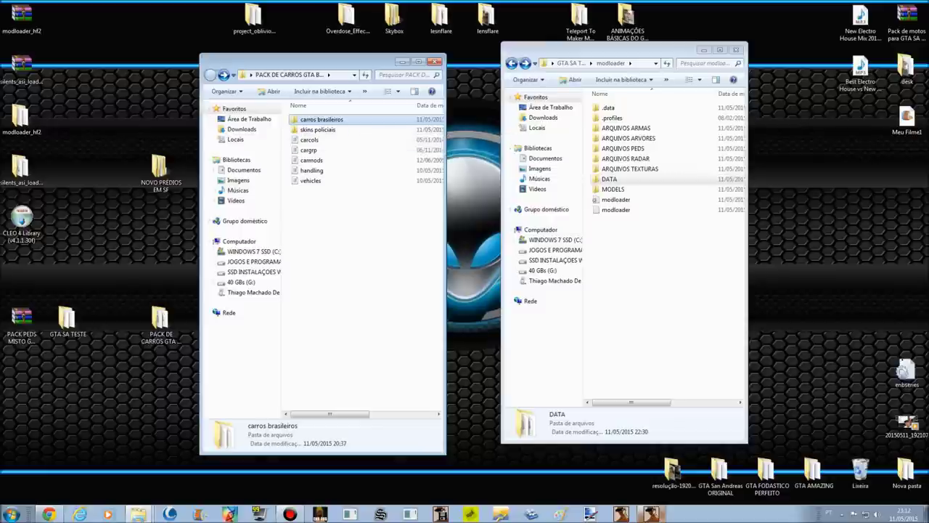
Step: Create a new folder named ARQUIVOS VEICULOS inside modloader
{"action": "right_click", "coordinate": [603, 301]}
{"action": "mouse_move", "coordinate": [631, 417]}
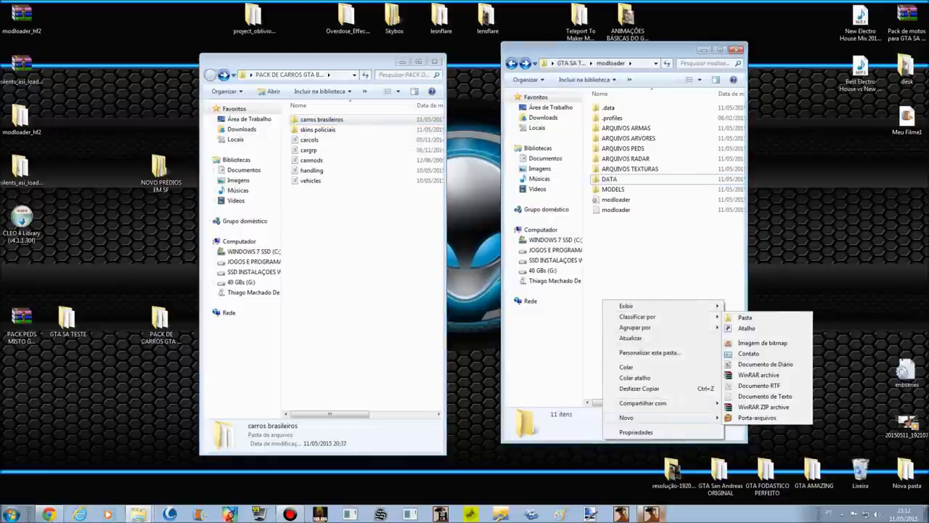
{"action": "left_click", "coordinate": [745, 317]}
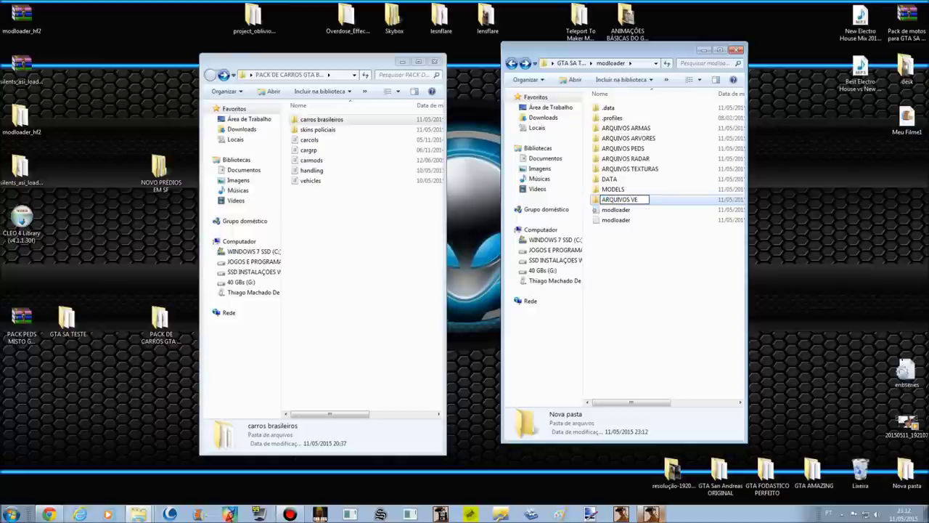
{"action": "type", "text": "ARQUIVOS VEICULOS"}
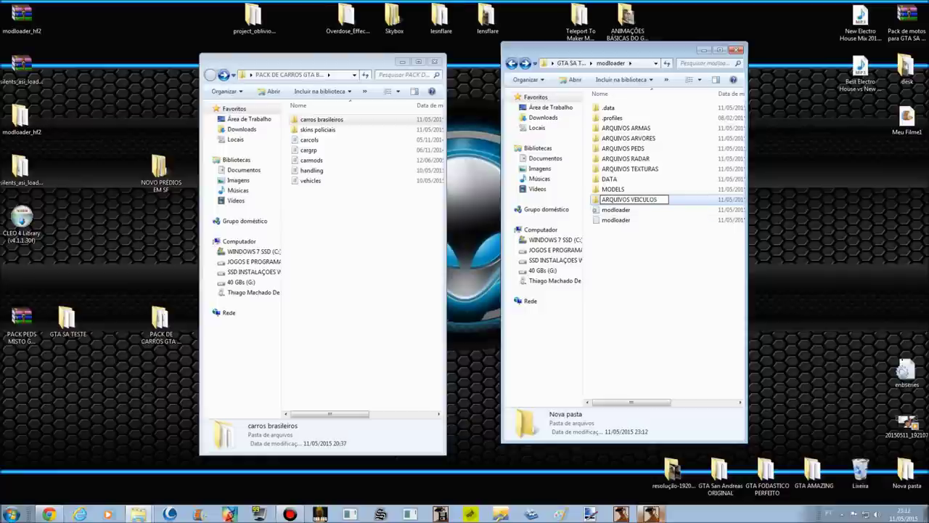
{"action": "key", "text": "Return"}
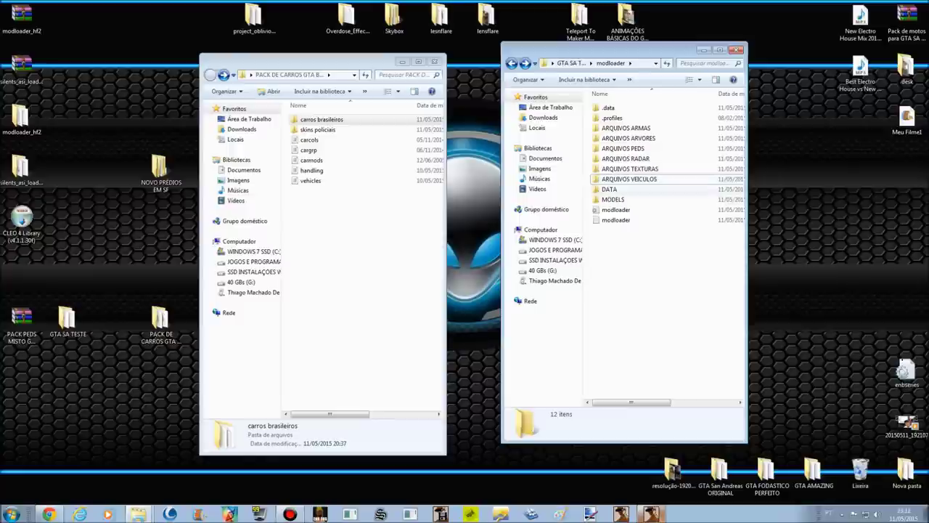
Step: Open the carros brasileiros folder and copy all of its files
{"action": "left_click", "coordinate": [630, 180]}
{"action": "double_click", "coordinate": [322, 119]}
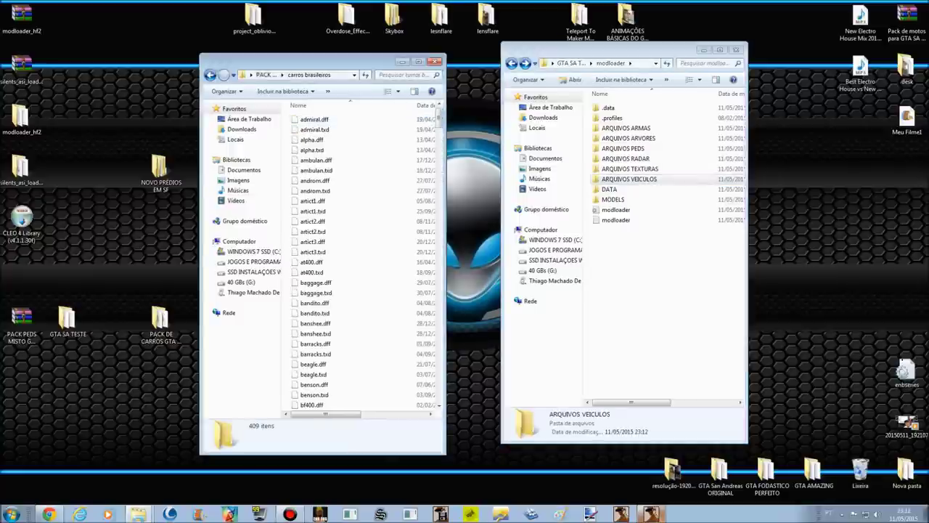
{"action": "left_click", "coordinate": [224, 90]}
{"action": "left_click", "coordinate": [247, 161]}
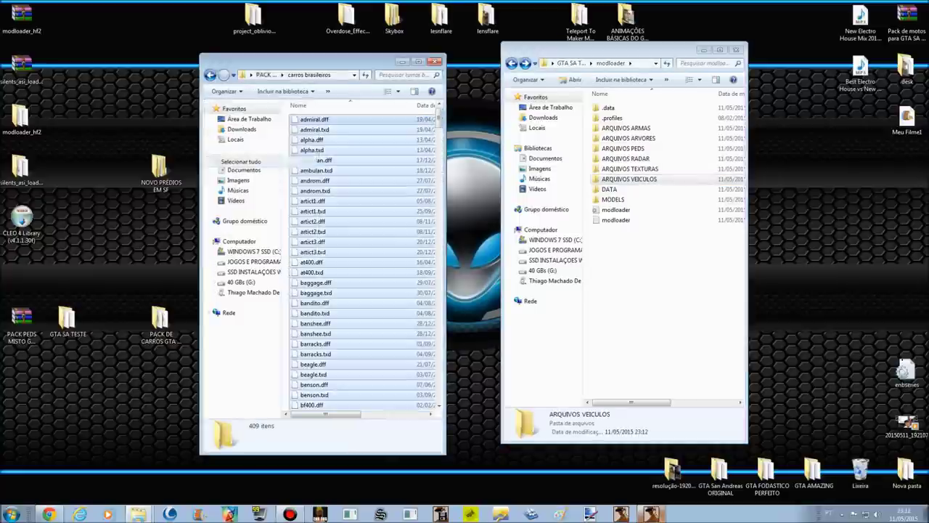
{"action": "right_click", "coordinate": [353, 149]}
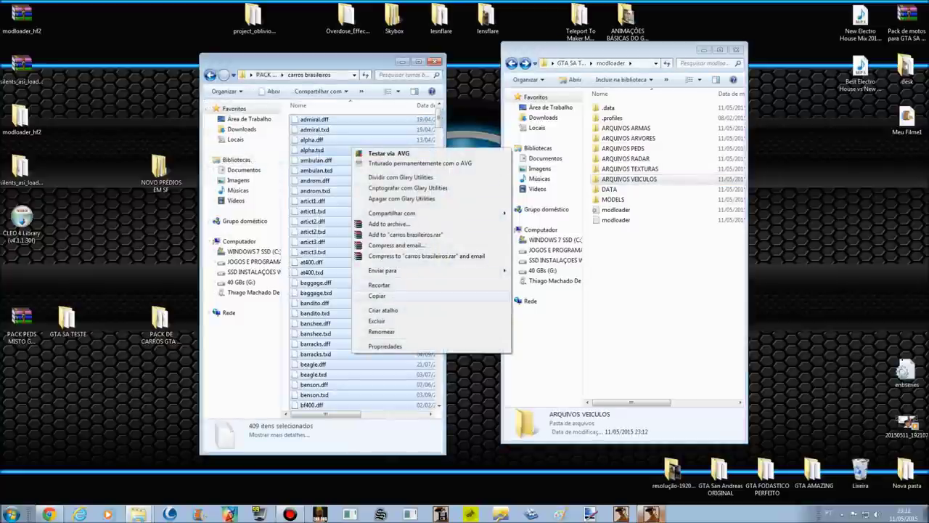
{"action": "left_click", "coordinate": [378, 295]}
Step: Paste the copied car files into ARQUIVOS VEICULOS and go back to the modloader folder
{"action": "double_click", "coordinate": [629, 179]}
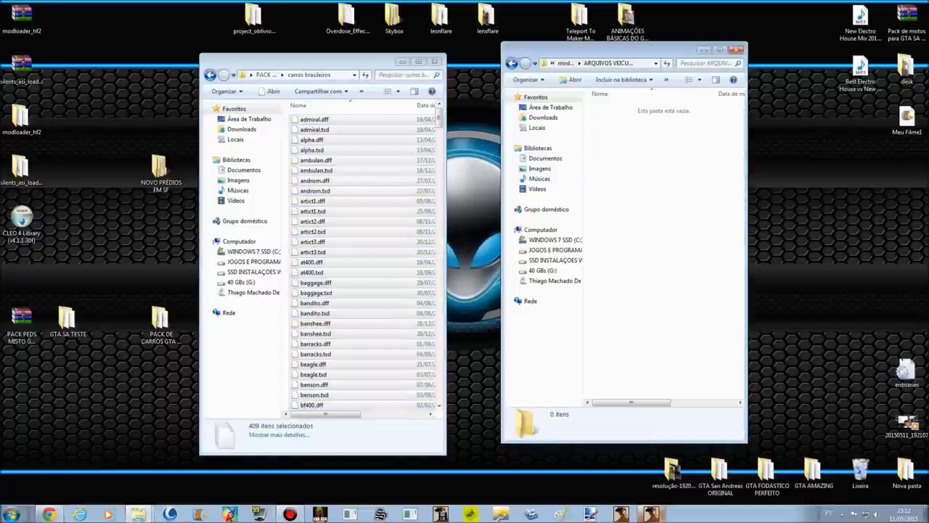
{"action": "right_click", "coordinate": [660, 128]}
{"action": "left_click", "coordinate": [684, 194]}
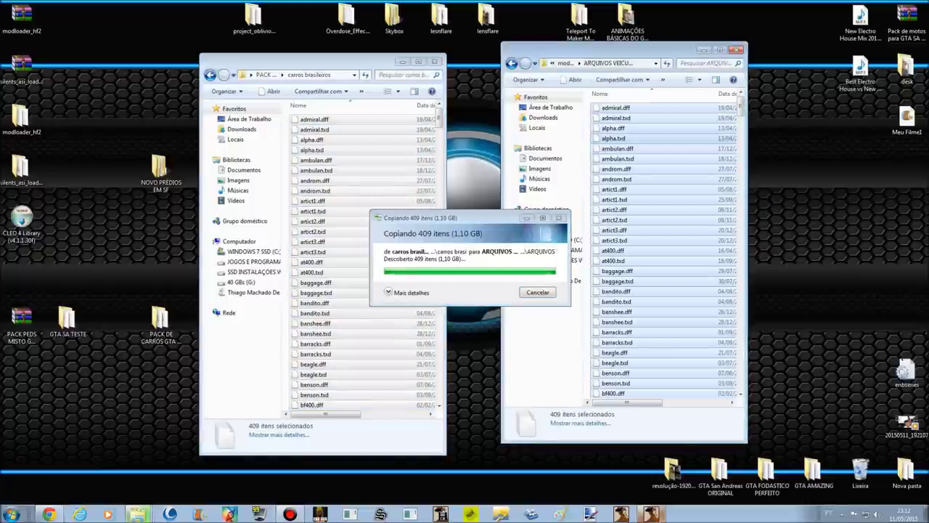
{"action": "key", "text": "BackSpace"}
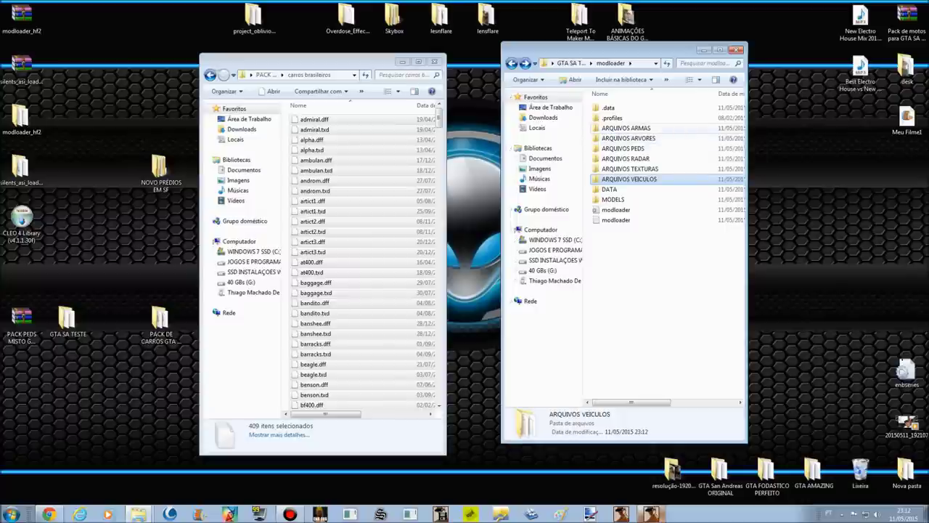
Step: Open the ARMAS subfolder of ARQUIVOS ARMAS and look at its ak47.dff and ak47.txd files
{"action": "left_click", "coordinate": [626, 129]}
{"action": "left_click", "coordinate": [629, 139]}
{"action": "key", "text": "Up"}
{"action": "key", "text": "Return"}
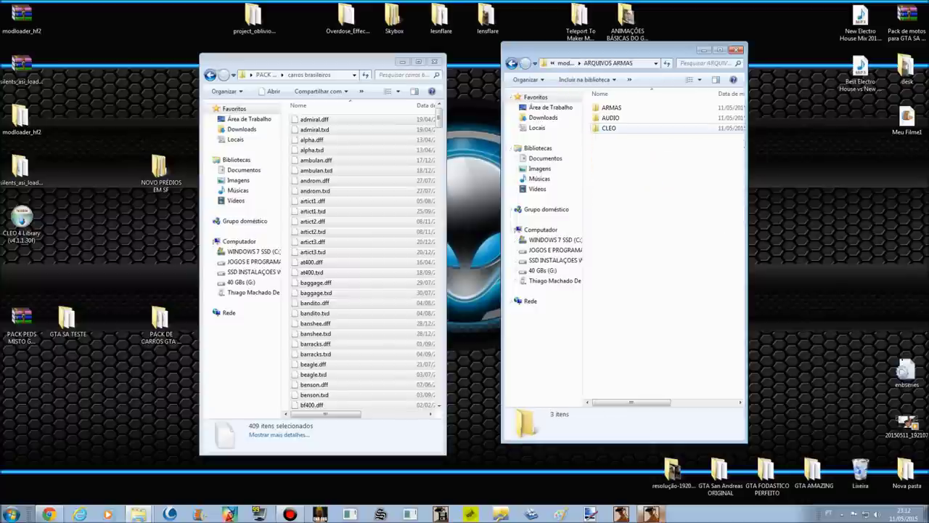
{"action": "key", "text": "a"}
{"action": "key", "text": "Return"}
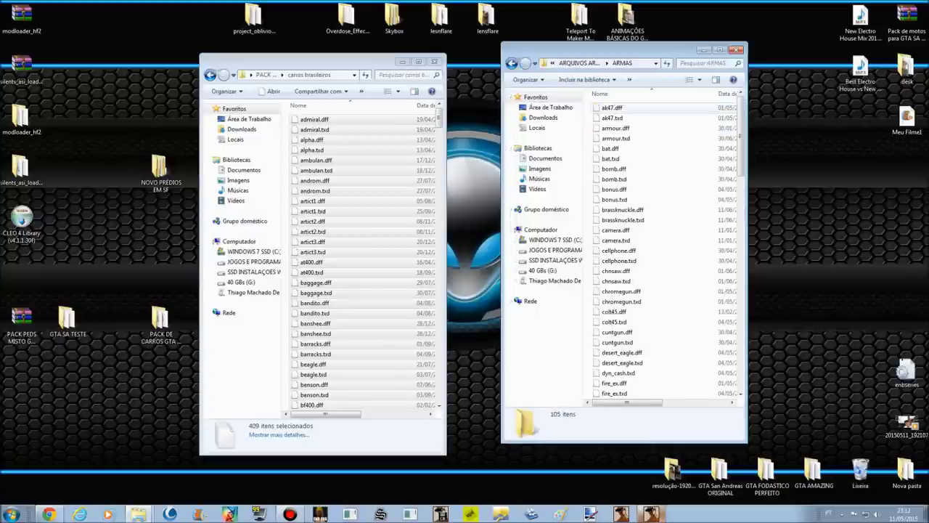
{"action": "key", "text": "a"}
{"action": "key", "text": "a"}
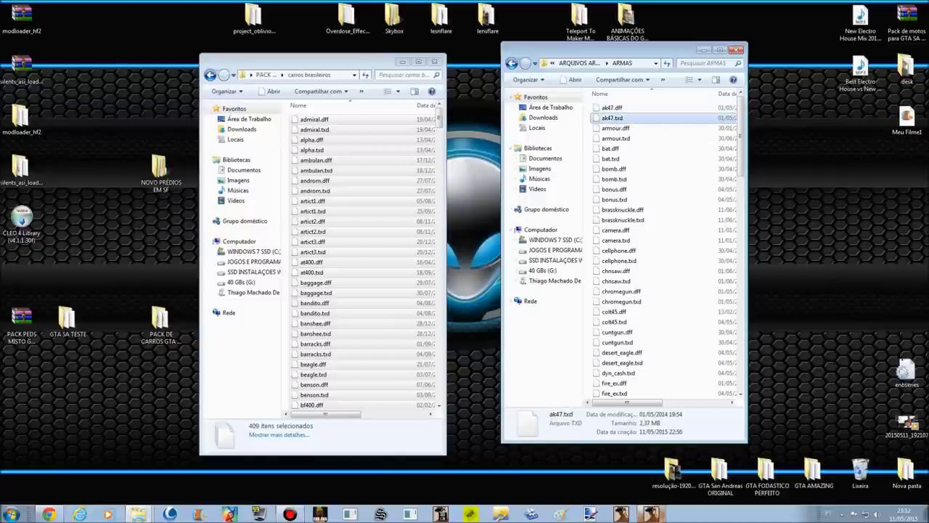
Step: Check the contents of the CLEO and AUDIO subfolders of ARQUIVOS ARMAS
{"action": "key", "text": "BackSpace"}
{"action": "key", "text": "Down"}
{"action": "key", "text": "Down"}
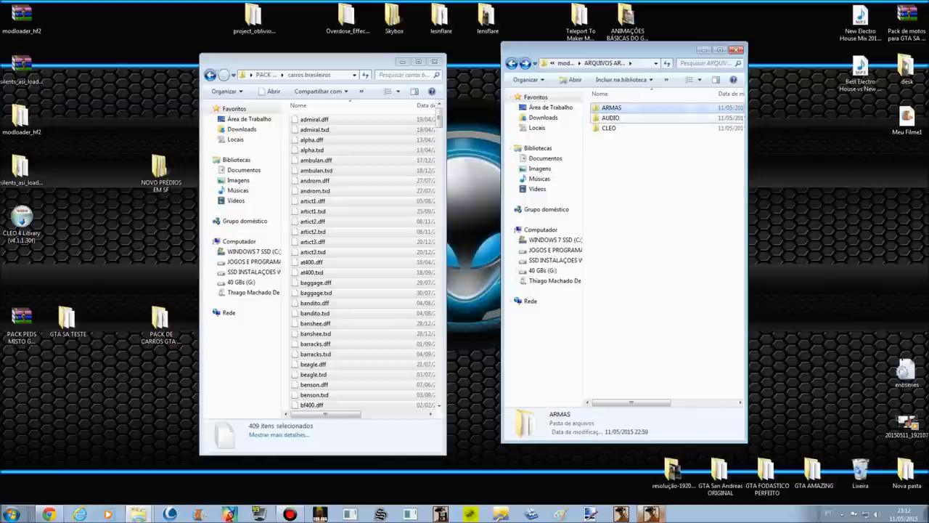
{"action": "key", "text": "Return"}
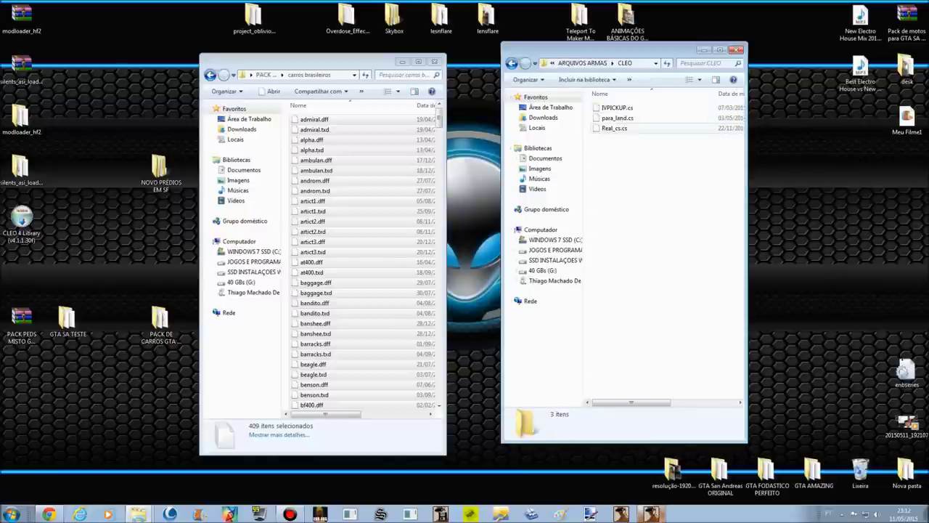
{"action": "key", "text": "BackSpace"}
{"action": "key", "text": "Up"}
{"action": "key", "text": "Return"}
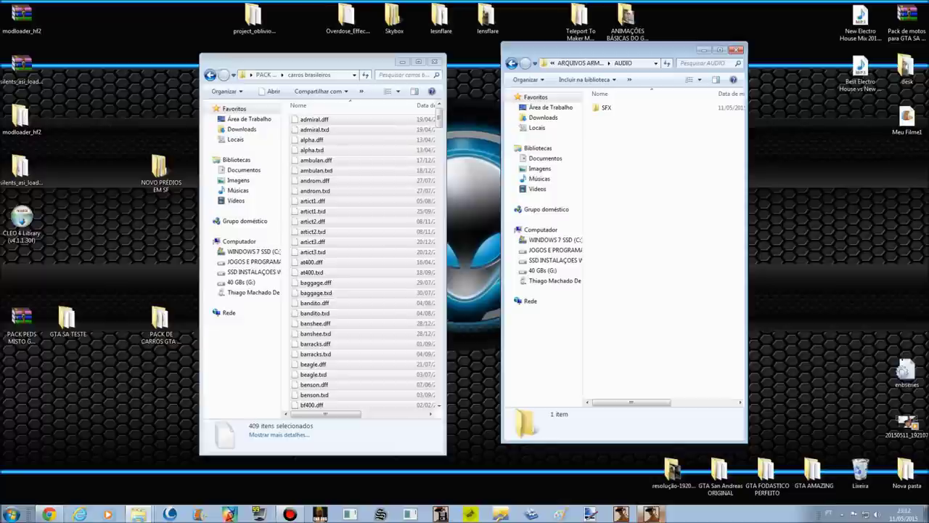
Step: Look through the SFX folder and its subfolders inside AUDIO, and return to the modloader folder
{"action": "key", "text": "Down"}
{"action": "key", "text": "Return"}
{"action": "key", "text": "Down"}
{"action": "key", "text": "Return"}
{"action": "key", "text": "Down"}
{"action": "key", "text": "Return"}
{"action": "key", "text": "BackSpace"}
{"action": "key", "text": "BackSpace"}
{"action": "key", "text": "BackSpace"}
{"action": "key", "text": "BackSpace"}
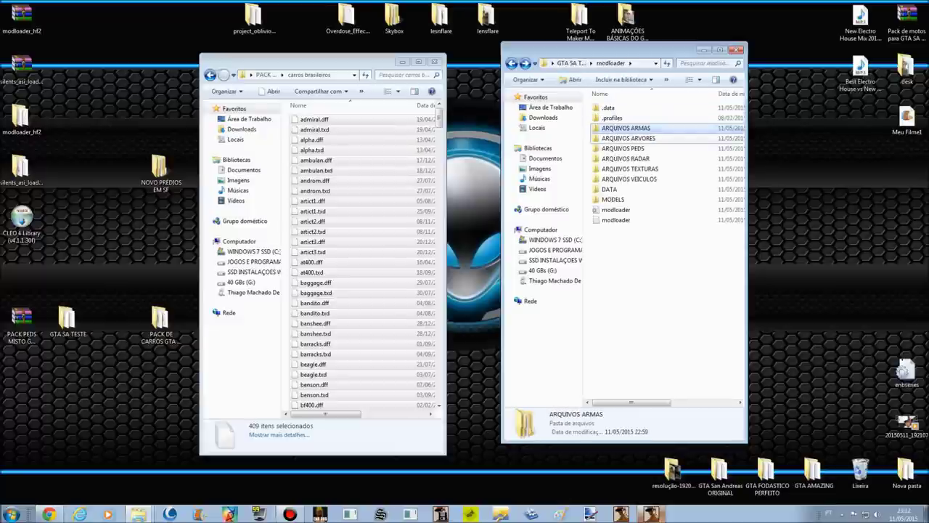
Step: Look at the files in ARQUIVOS ARVORES, including badlands.txd, and in ARQUIVOS PEDS
{"action": "double_click", "coordinate": [639, 139]}
{"action": "left_click", "coordinate": [633, 108]}
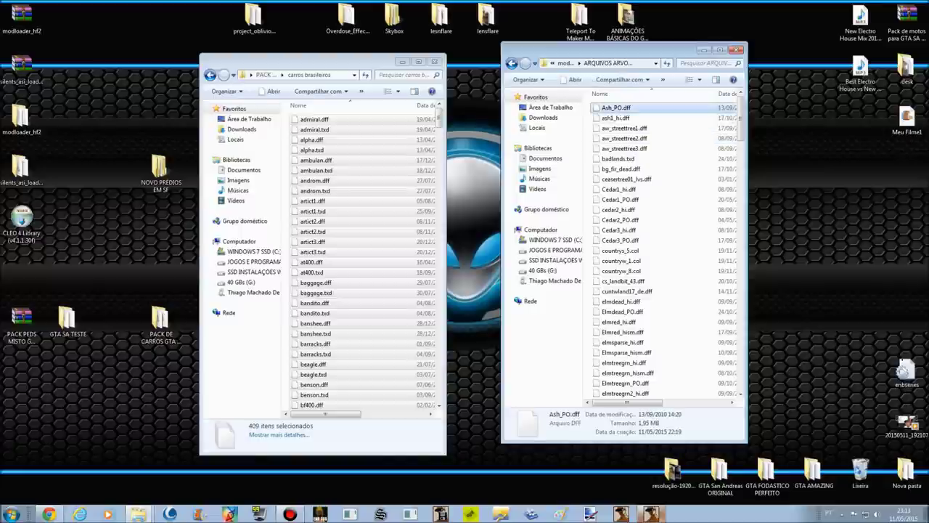
{"action": "left_click", "coordinate": [634, 159]}
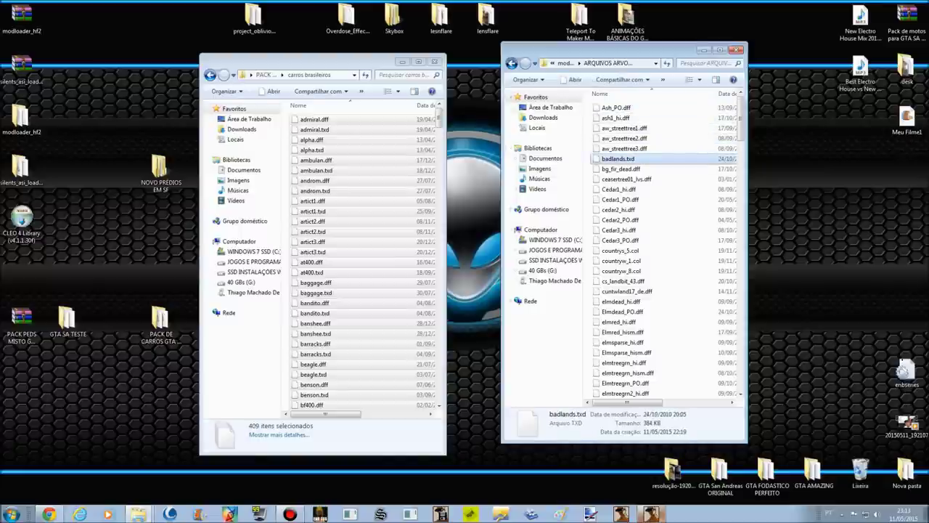
{"action": "left_click", "coordinate": [512, 64]}
{"action": "double_click", "coordinate": [633, 149]}
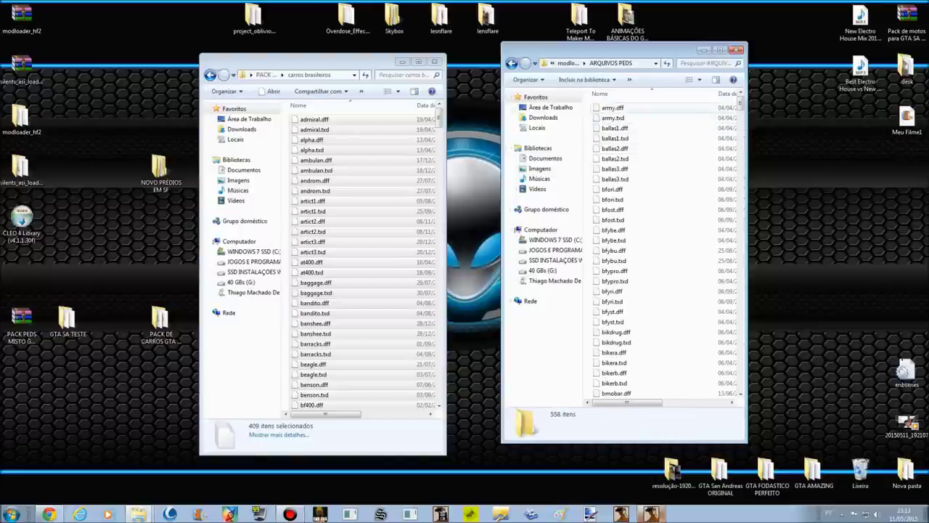
{"action": "left_click", "coordinate": [633, 108]}
{"action": "left_click", "coordinate": [512, 63]}
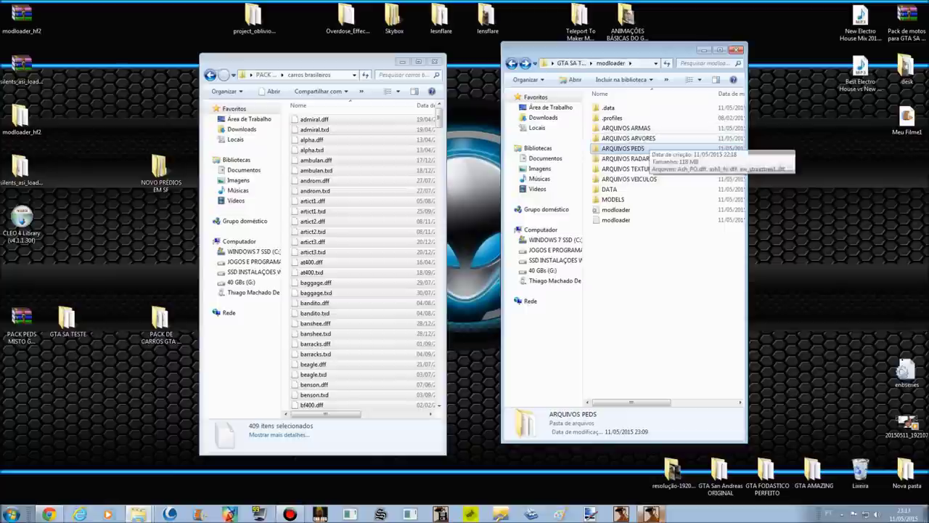
Step: Check the contents of the ARQUIVOS RADAR and ARQUIVOS TEXTURAS folders
{"action": "double_click", "coordinate": [625, 158]}
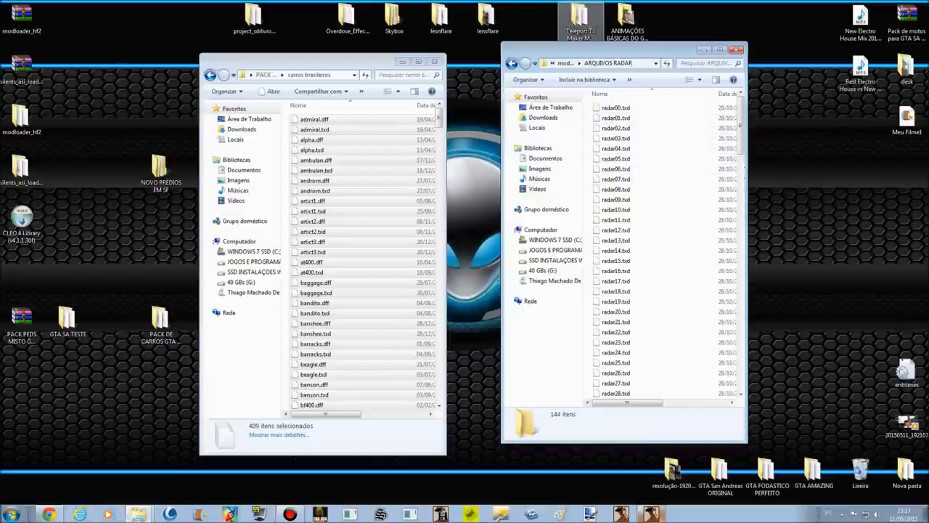
{"action": "key", "text": "BackSpace"}
{"action": "double_click", "coordinate": [634, 169]}
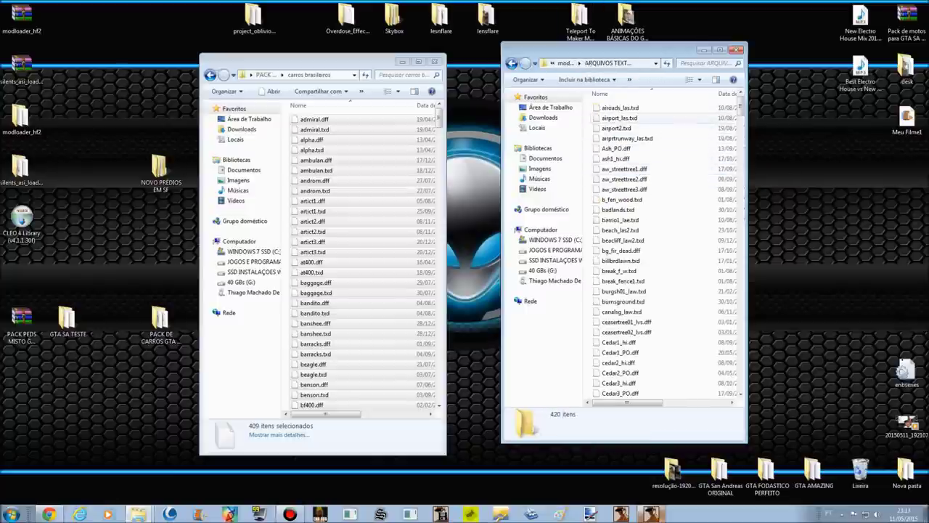
{"action": "left_click", "coordinate": [626, 138]}
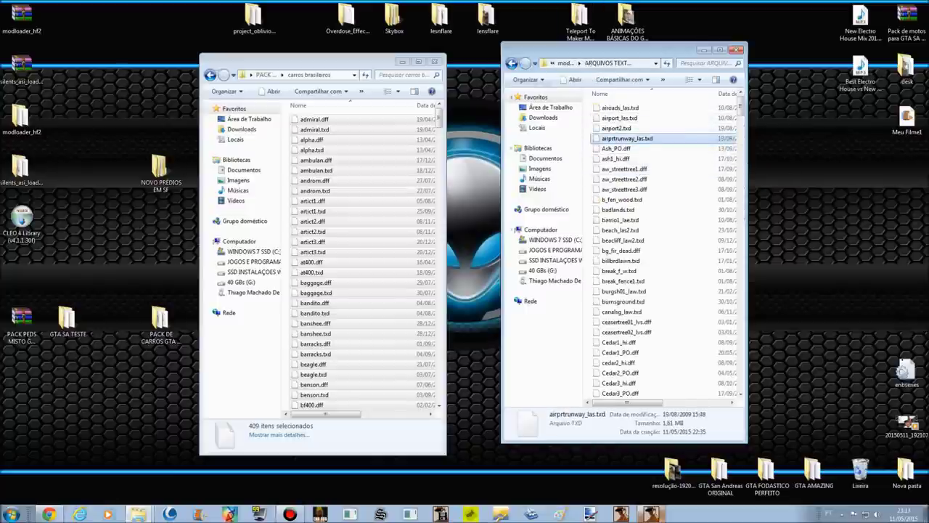
{"action": "key", "text": "BackSpace"}
Step: Check the contents of the ARQUIVOS VEICULOS and DATA folders and return to modloader
{"action": "key", "text": "Down"}
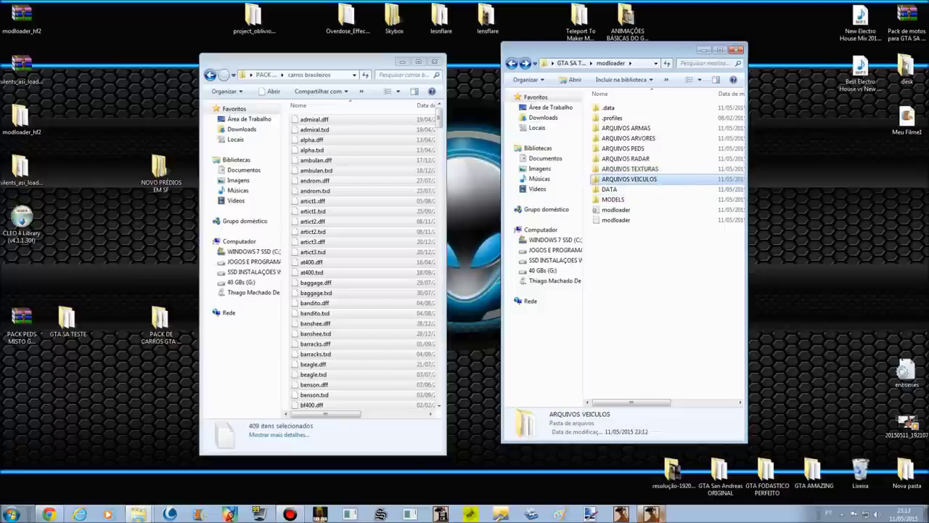
{"action": "key", "text": "Return"}
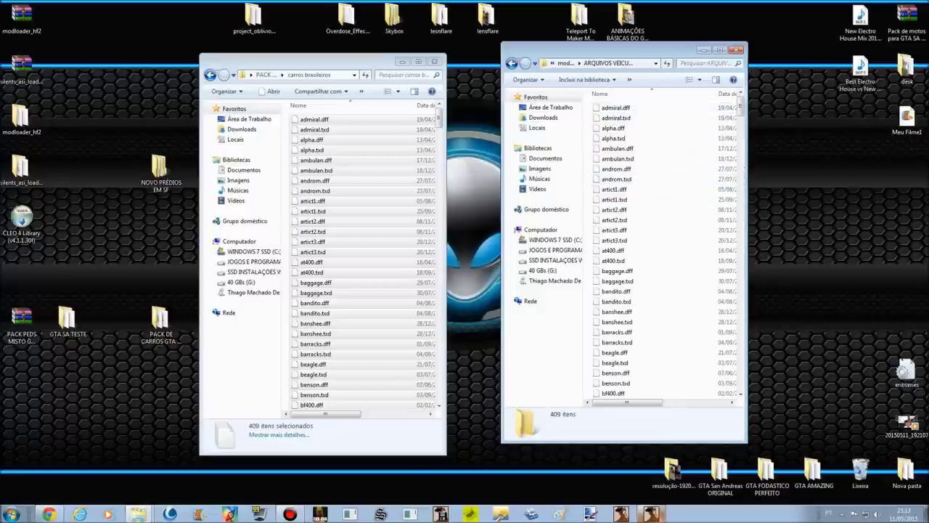
{"action": "key", "text": "BackSpace"}
{"action": "key", "text": "Down"}
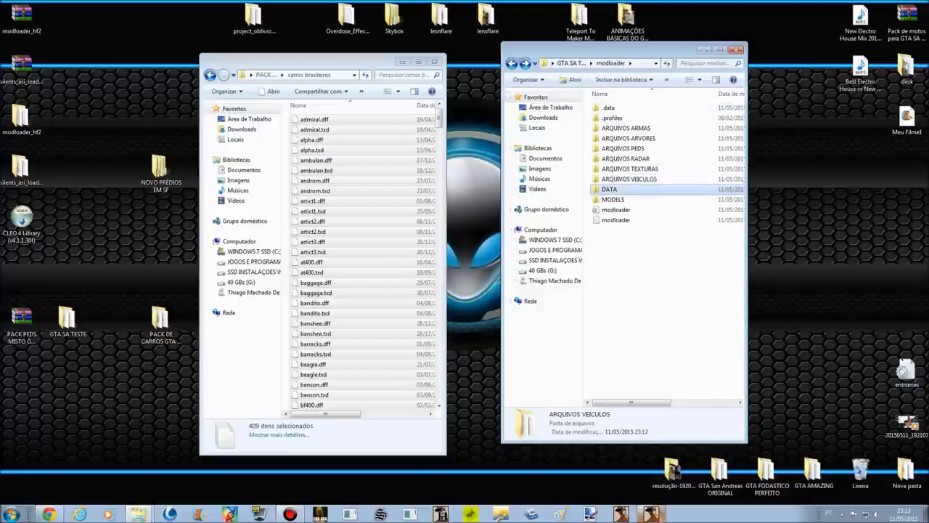
{"action": "key", "text": "Return"}
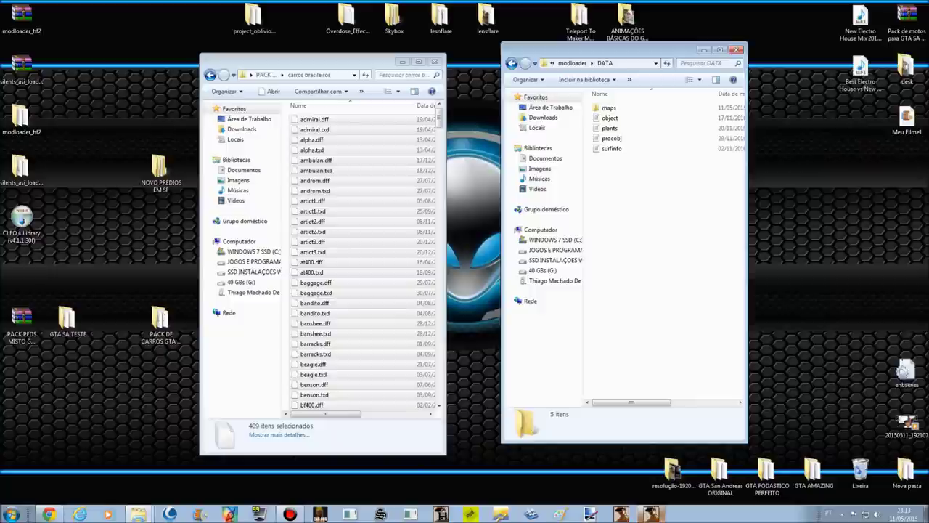
{"action": "key", "text": "BackSpace"}
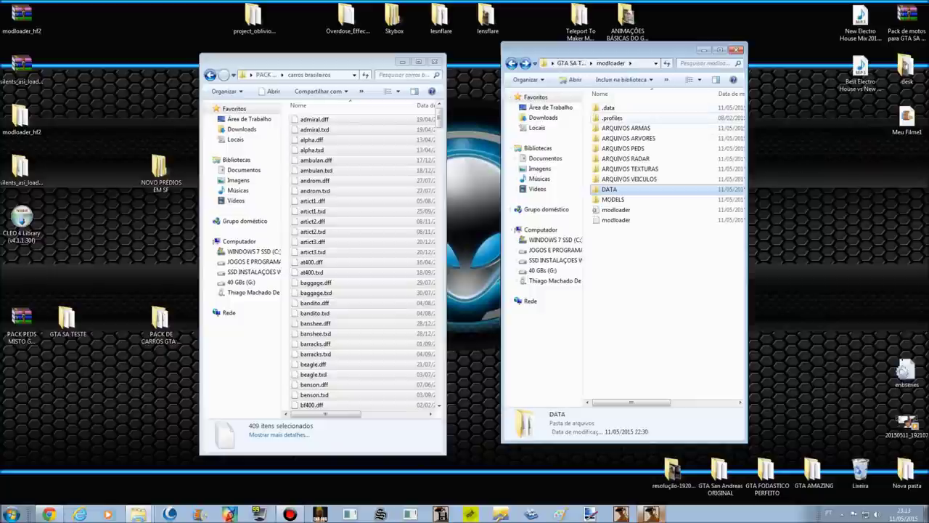
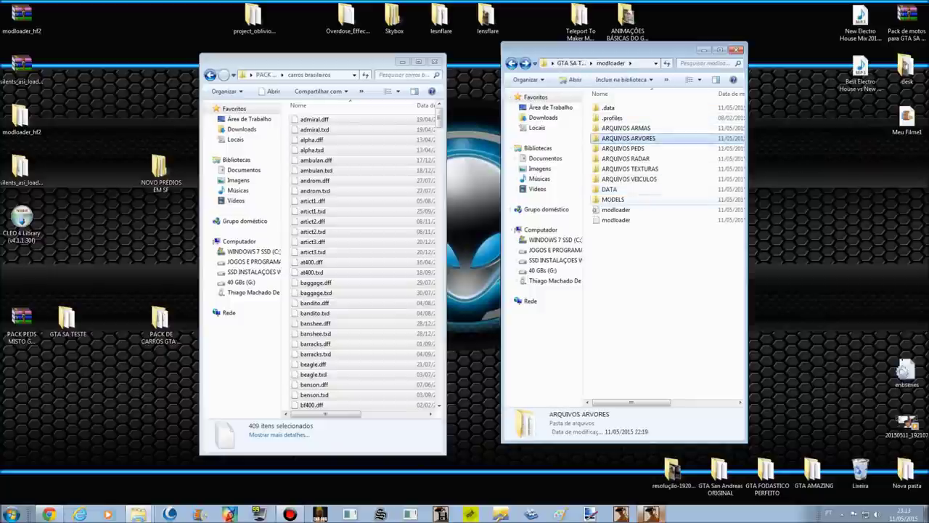
Step: Look at fronten2.txd in the MODELS folder and go back to modloader
{"action": "left_click", "coordinate": [613, 200]}
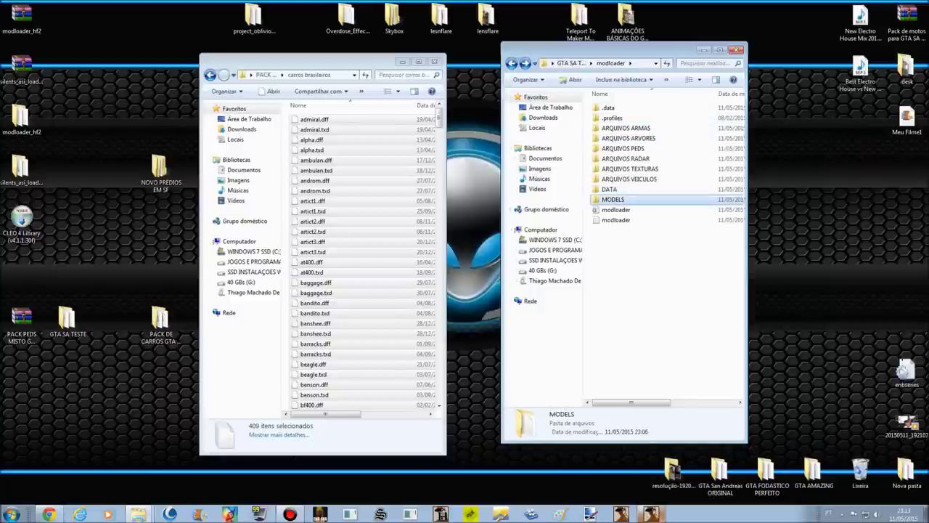
{"action": "double_click", "coordinate": [613, 199]}
{"action": "left_click", "coordinate": [617, 117]}
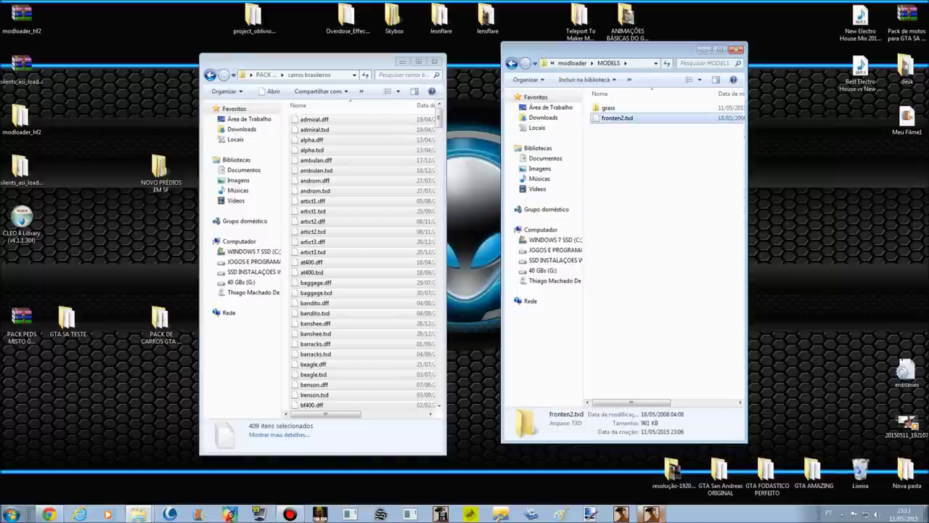
{"action": "key", "text": "BackSpace"}
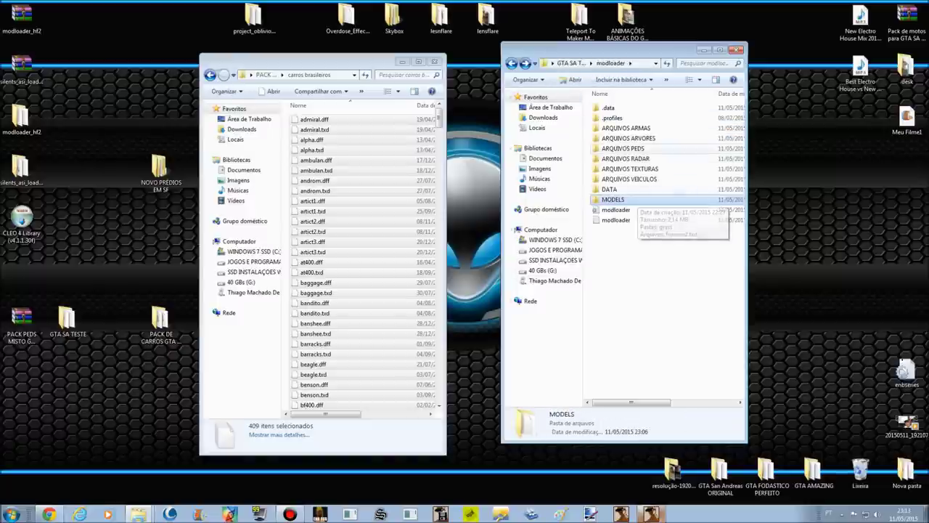
Step: Compare modloader's DATA and MODELS folders with the game's own data and models folders in GTA SA TESTE
{"action": "left_click", "coordinate": [619, 190]}
{"action": "left_click", "coordinate": [613, 199], "text": "shift"}
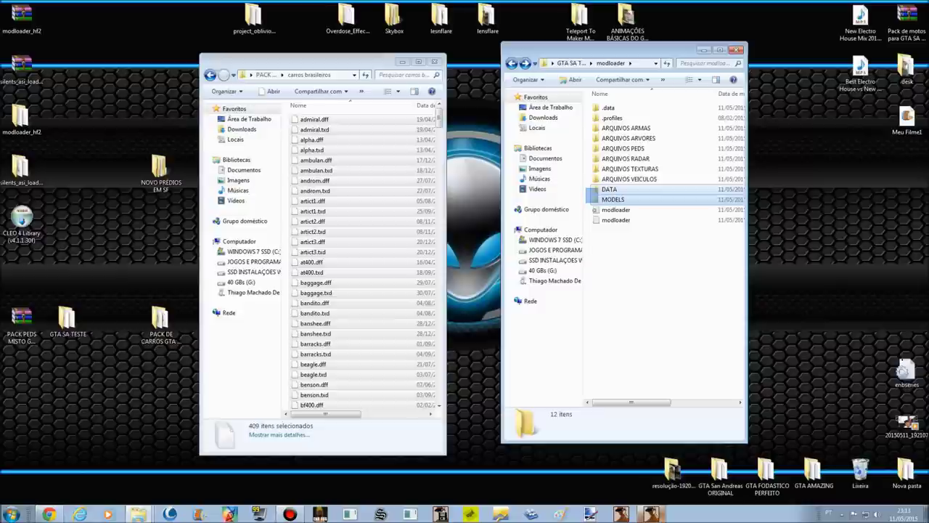
{"action": "left_click_drag", "start_coordinate": [613, 198], "coordinate": [657, 192]}
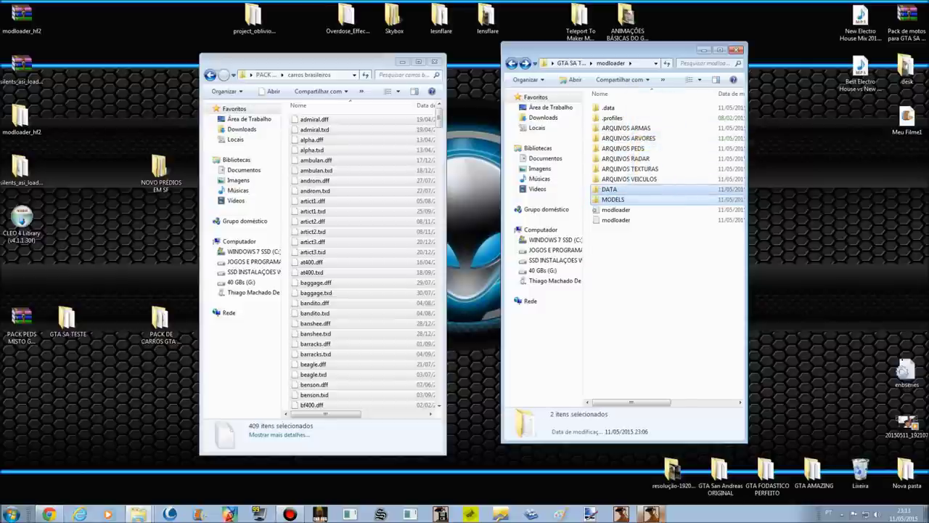
{"action": "left_click", "coordinate": [657, 262]}
{"action": "left_click", "coordinate": [646, 190]}
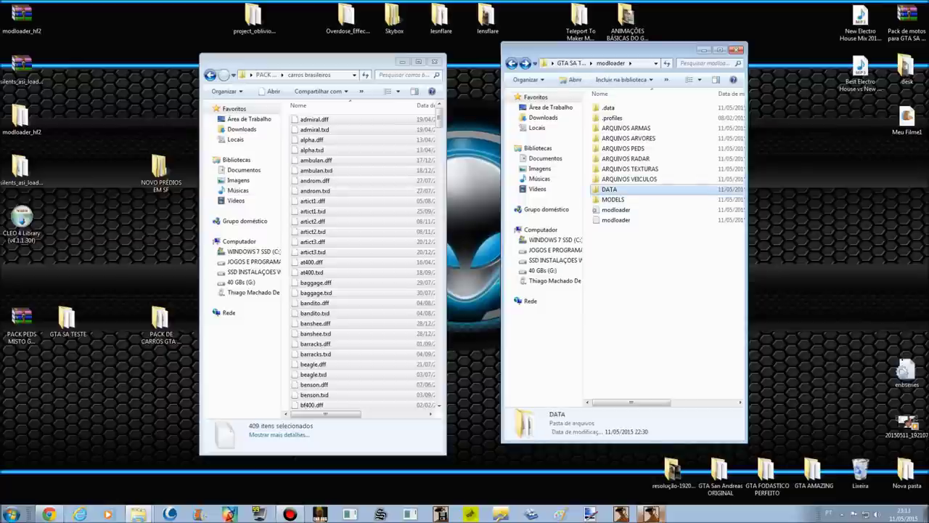
{"action": "left_click", "coordinate": [639, 199]}
{"action": "left_click", "coordinate": [512, 64]}
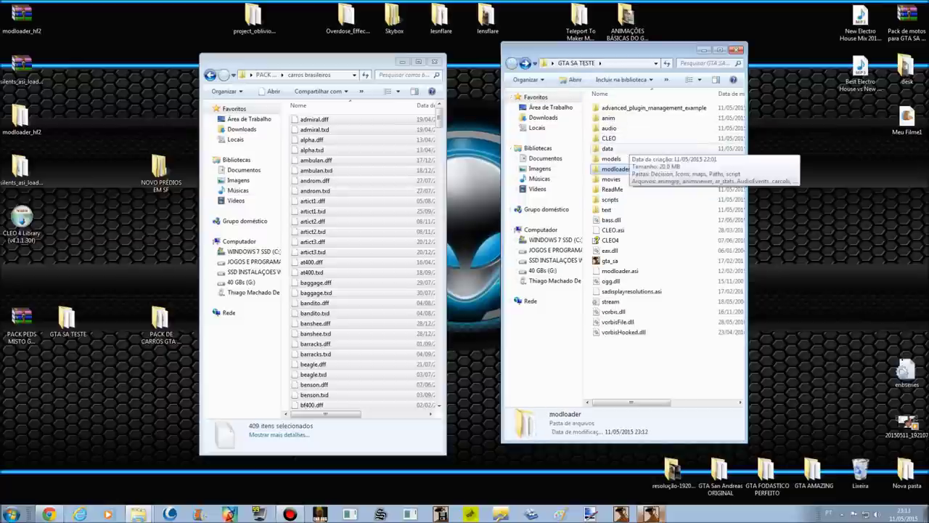
{"action": "left_click", "coordinate": [628, 149]}
{"action": "left_click_drag", "start_coordinate": [630, 154], "coordinate": [631, 159]}
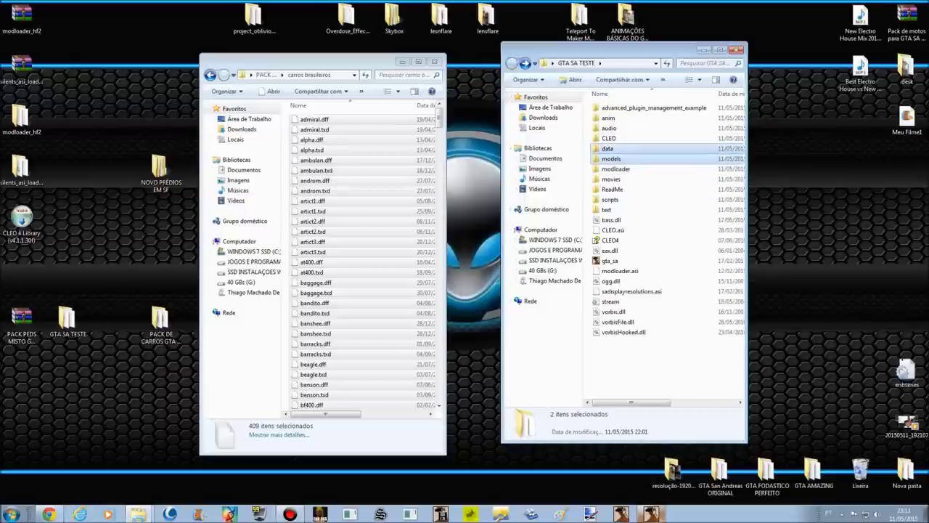
{"action": "left_click", "coordinate": [629, 158]}
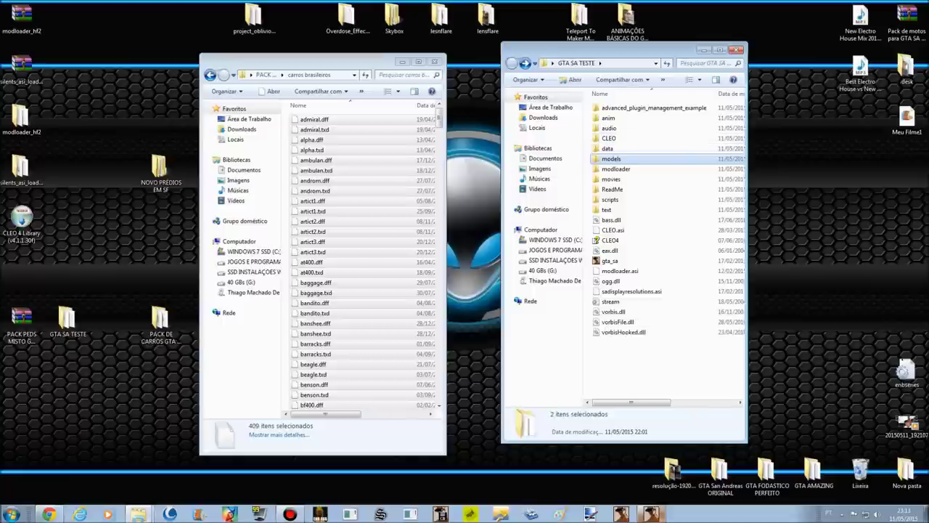
{"action": "left_click", "coordinate": [525, 64]}
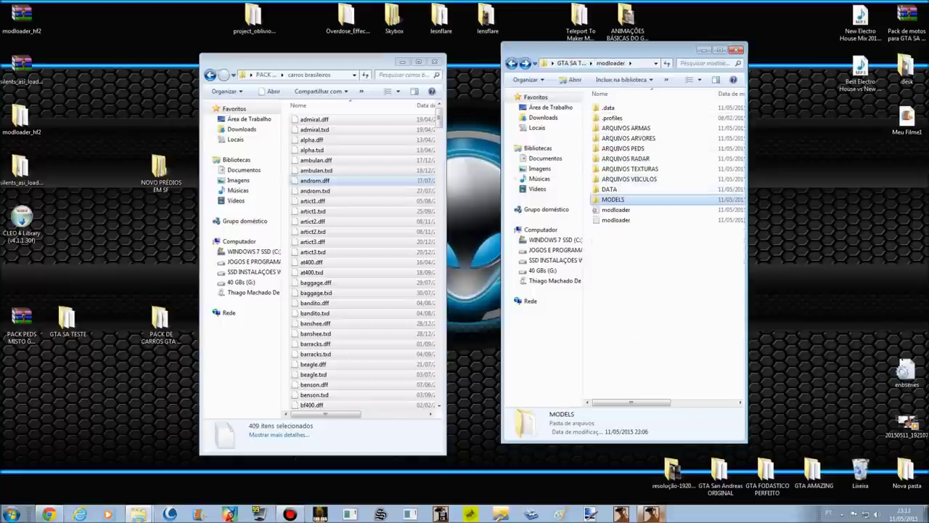
Step: Open modloader's DATA folder and copy carcols, cargrp, carmods, handling and vehicles from the main folder of the car pack
{"action": "left_click", "coordinate": [210, 74]}
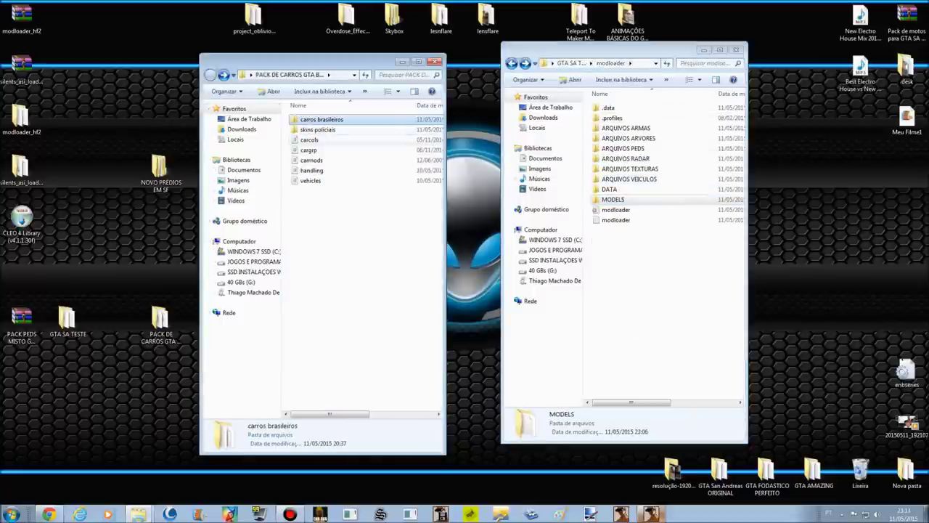
{"action": "left_click_drag", "start_coordinate": [336, 202], "coordinate": [325, 141]}
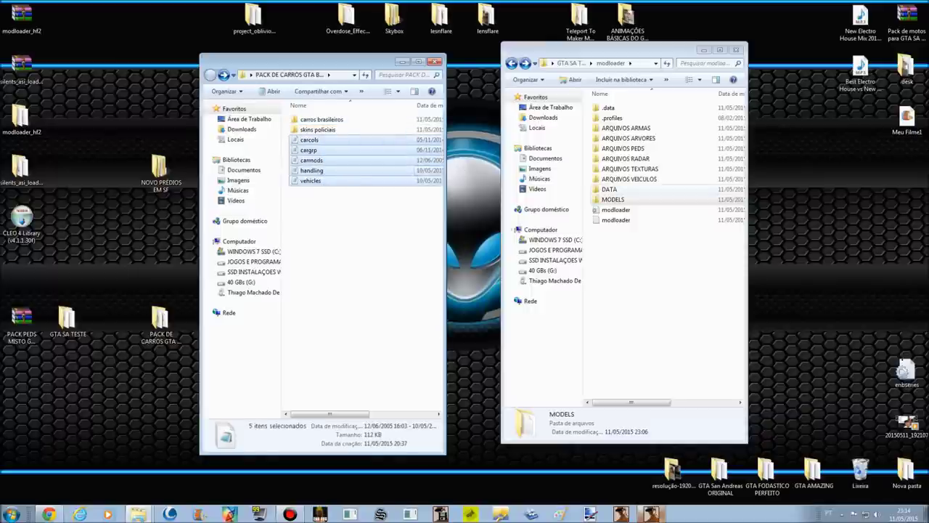
{"action": "left_click", "coordinate": [610, 189]}
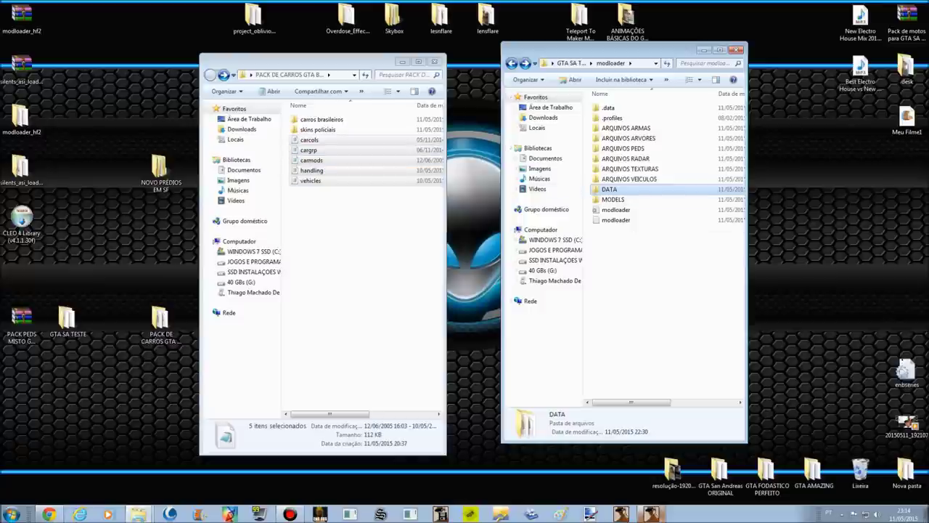
{"action": "key", "text": "Return"}
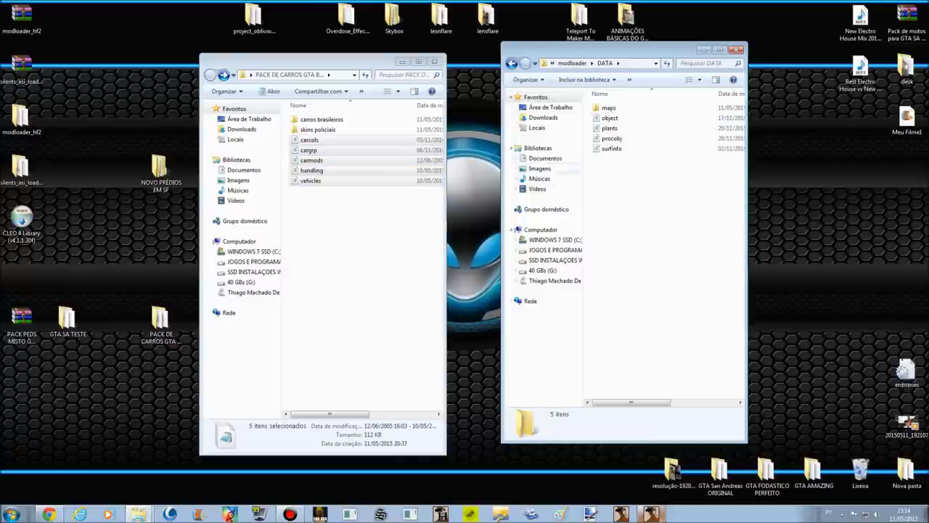
{"action": "right_click", "coordinate": [329, 143]}
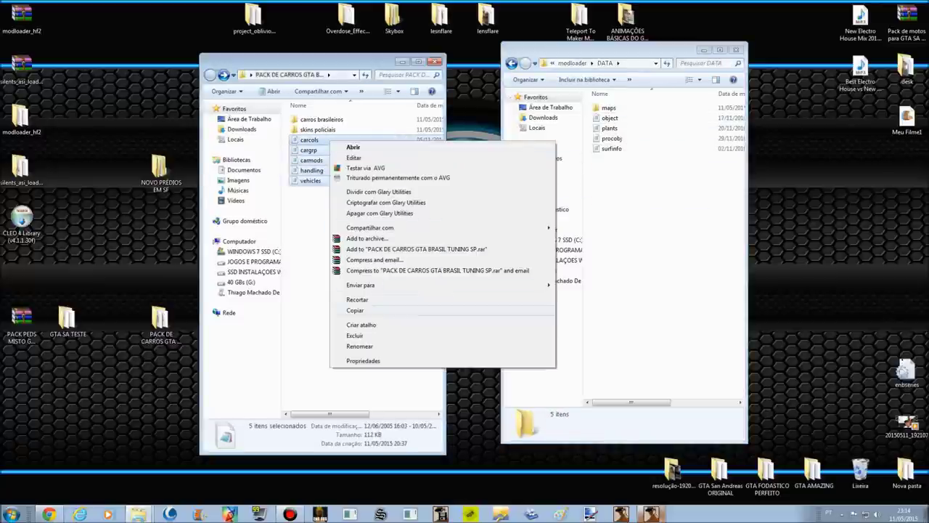
{"action": "left_click", "coordinate": [355, 310]}
Step: Paste the five copied vehicle data files into modloader's DATA folder and return to modloader
{"action": "right_click", "coordinate": [648, 251]}
{"action": "left_click", "coordinate": [671, 316]}
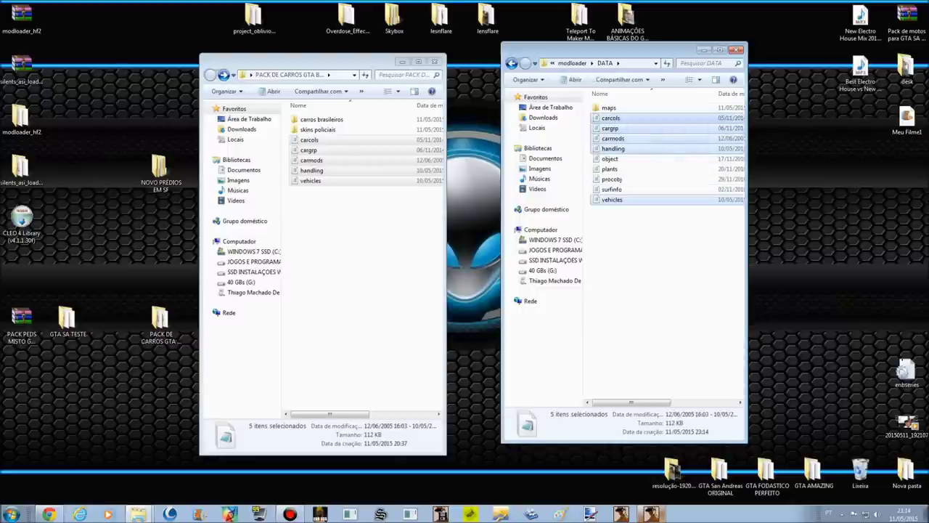
{"action": "left_click", "coordinate": [664, 265]}
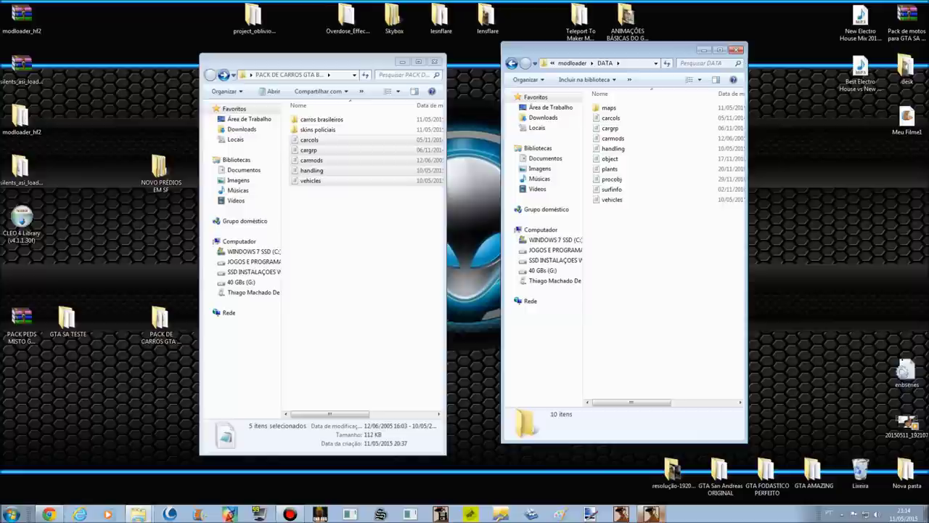
{"action": "key", "text": "BackSpace"}
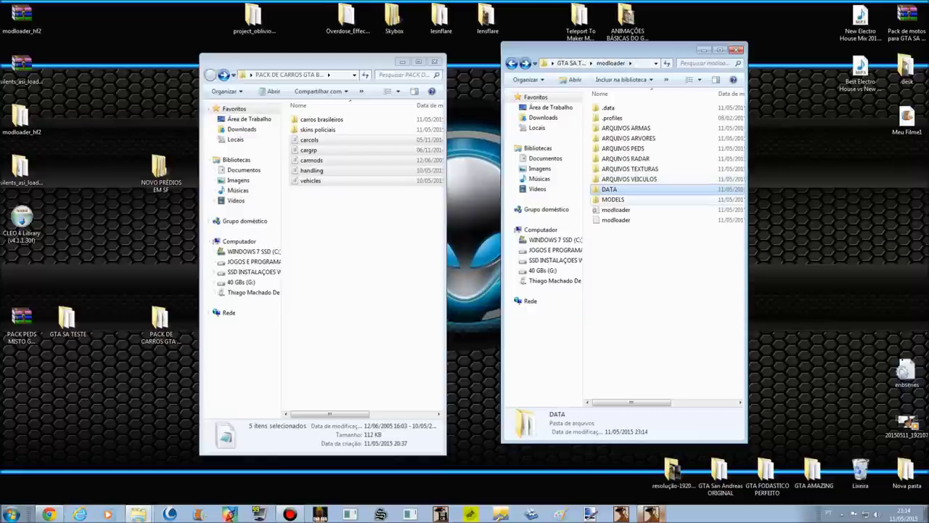
Step: Look at the police skin files in the pack's skins policiais folder and open modloader's ARQUIVOS PEDS folder alongside
{"action": "left_click", "coordinate": [318, 130]}
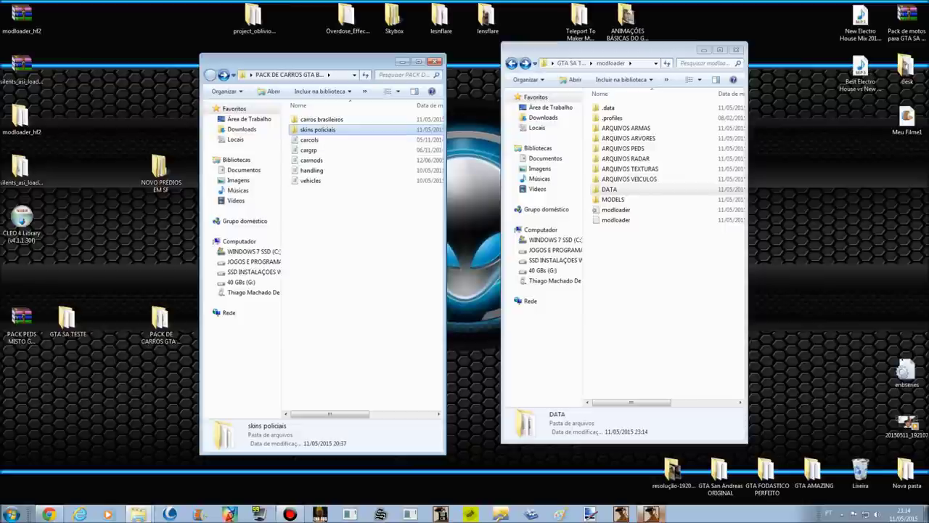
{"action": "double_click", "coordinate": [317, 129]}
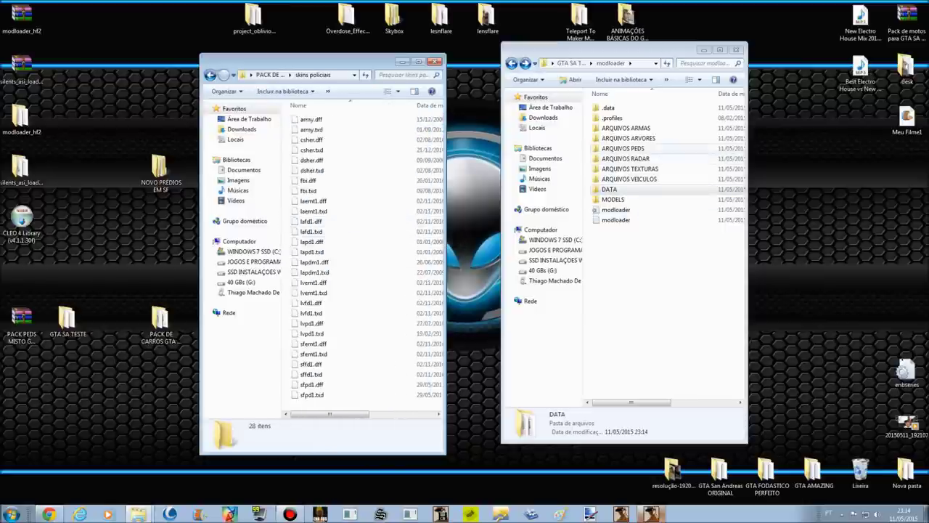
{"action": "double_click", "coordinate": [623, 148]}
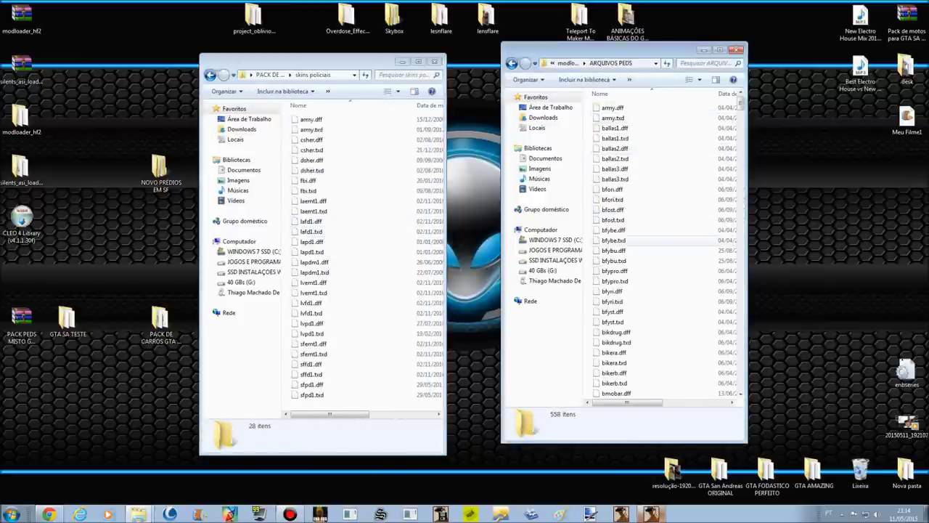
{"action": "left_click", "coordinate": [210, 75]}
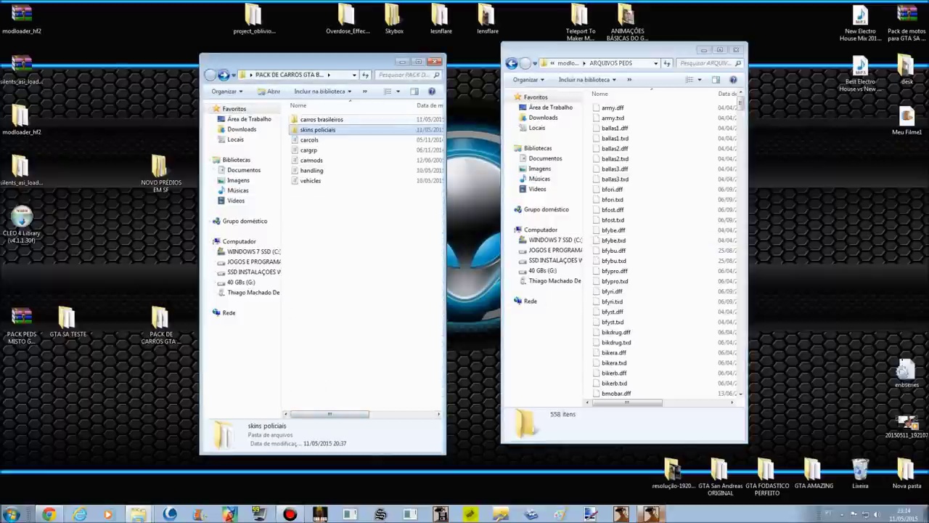
{"action": "left_click", "coordinate": [322, 120]}
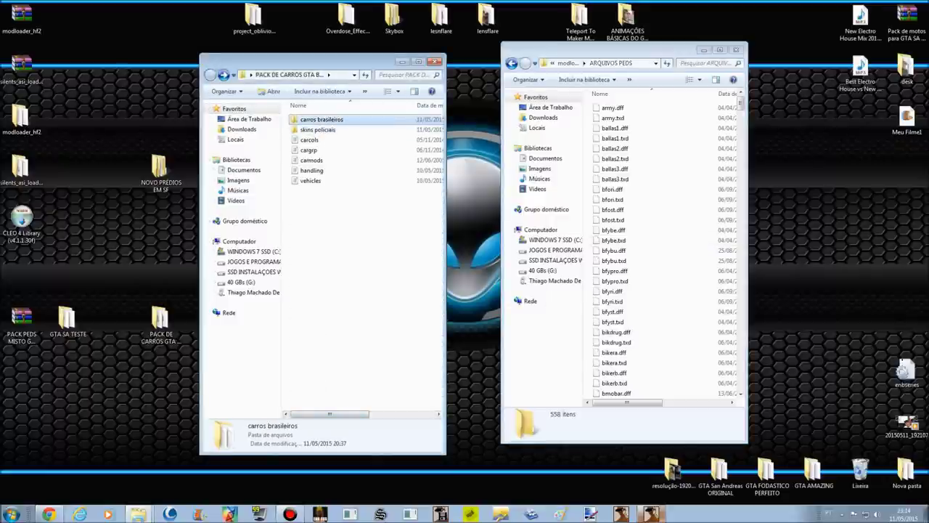
{"action": "left_click", "coordinate": [318, 130]}
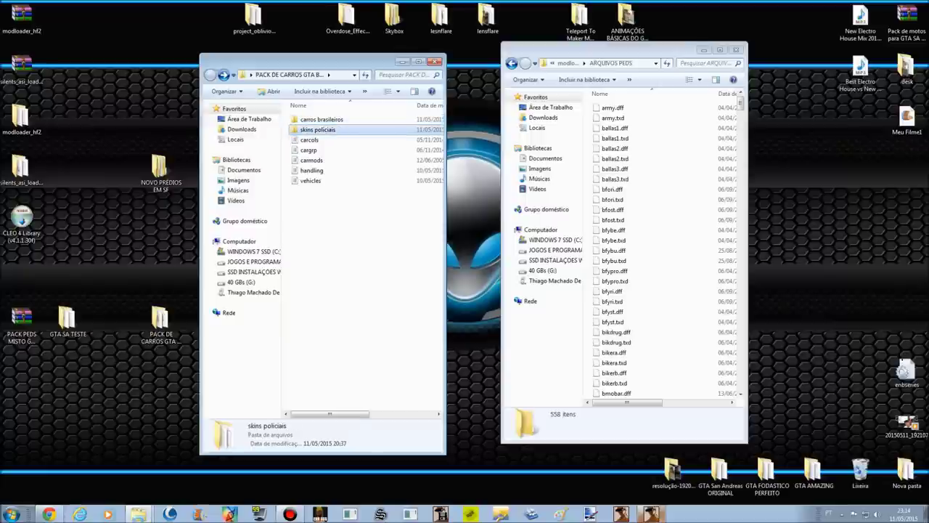
Step: Open the pack's skins policiais folder and copy all of its police skin files
{"action": "double_click", "coordinate": [318, 129]}
{"action": "left_click", "coordinate": [223, 91]}
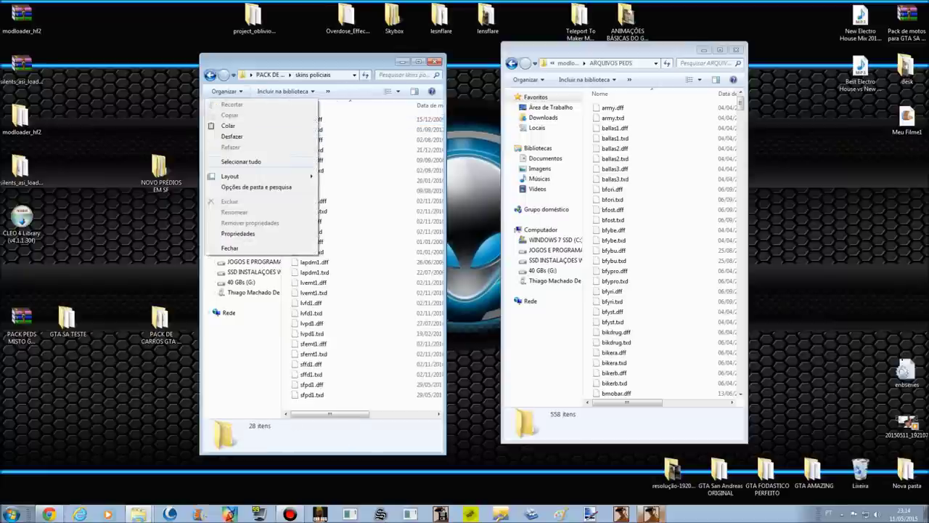
{"action": "left_click", "coordinate": [240, 162]}
{"action": "right_click", "coordinate": [329, 139]}
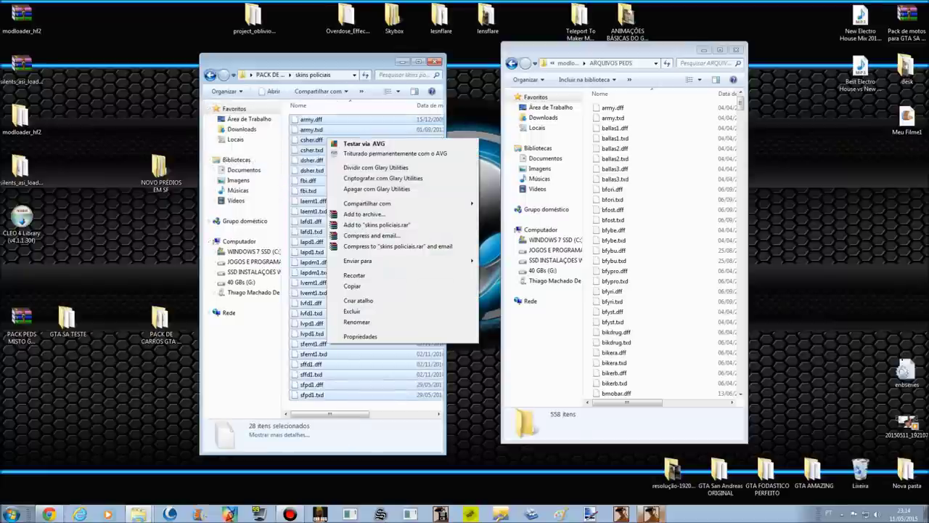
{"action": "left_click", "coordinate": [352, 286]}
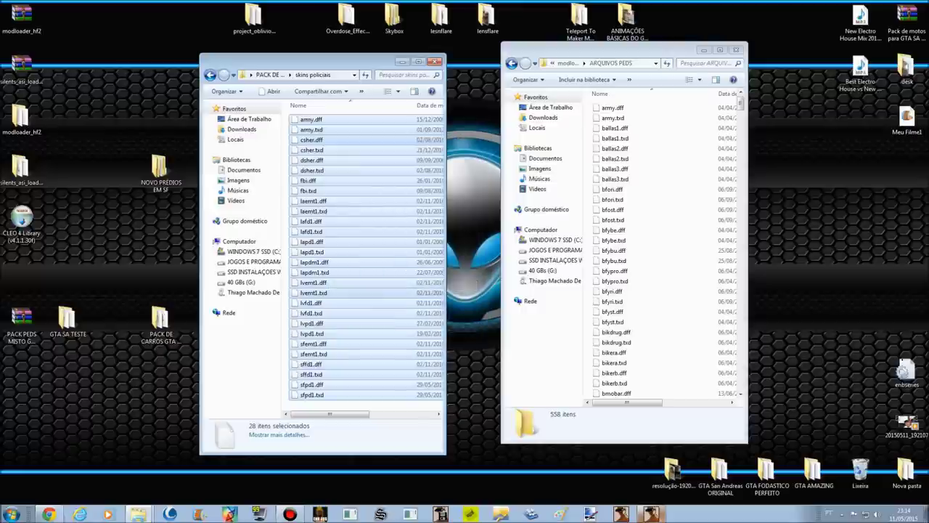
Step: Paste the police skins into modloader's ARQUIVOS PEDS folder, replacing all files with the same name, and return to modloader
{"action": "left_click", "coordinate": [512, 63]}
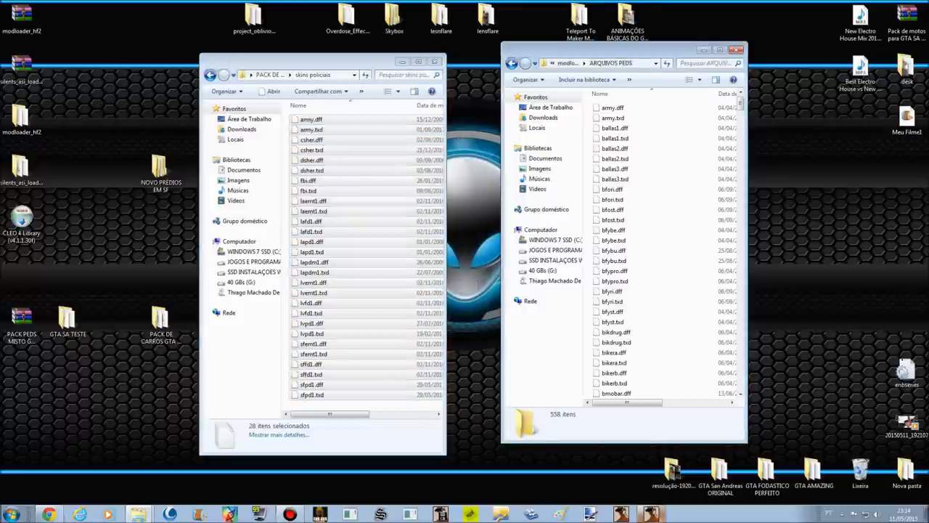
{"action": "left_click", "coordinate": [525, 64]}
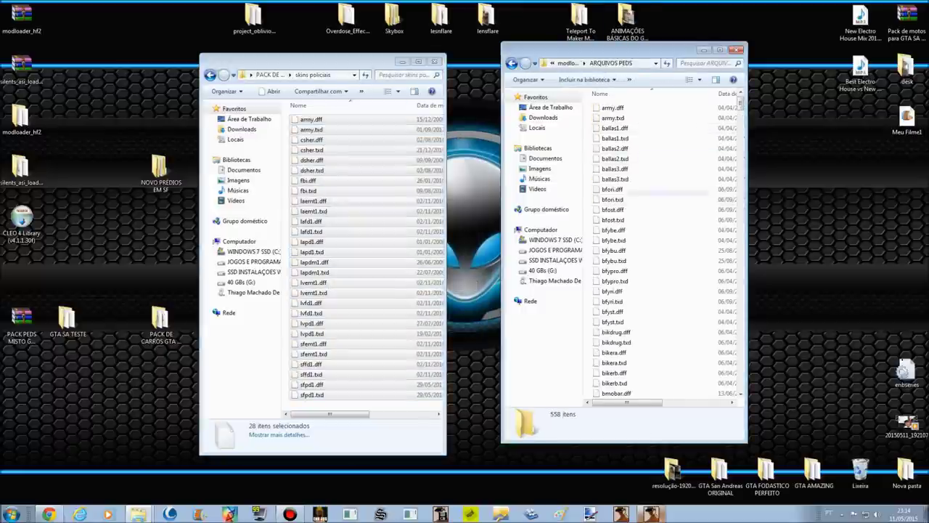
{"action": "left_click", "coordinate": [512, 63]}
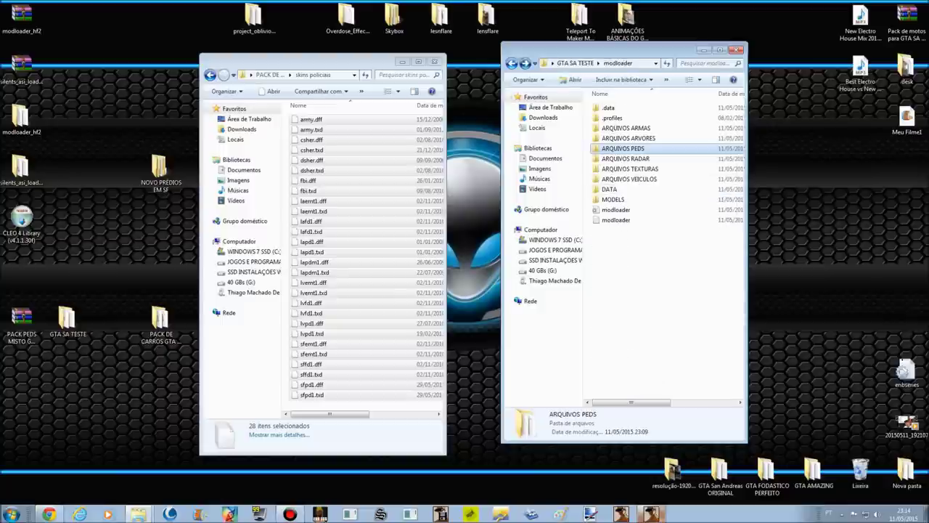
{"action": "double_click", "coordinate": [645, 147]}
{"action": "right_click", "coordinate": [647, 146]}
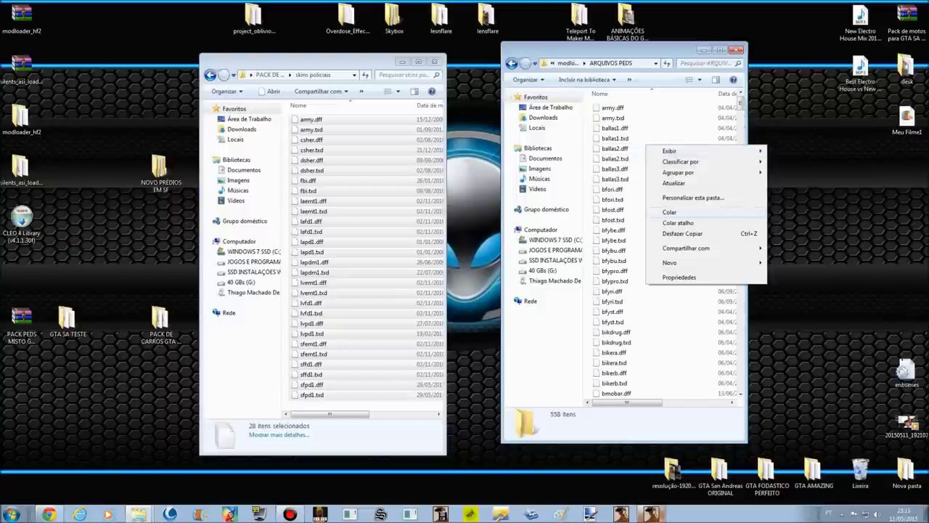
{"action": "left_click", "coordinate": [670, 211]}
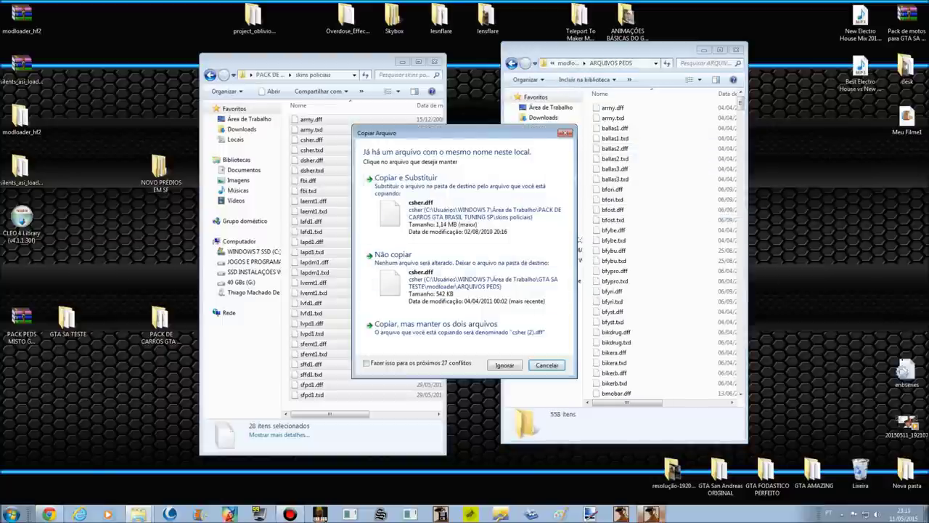
{"action": "left_click", "coordinate": [367, 363]}
{"action": "left_click", "coordinate": [435, 204]}
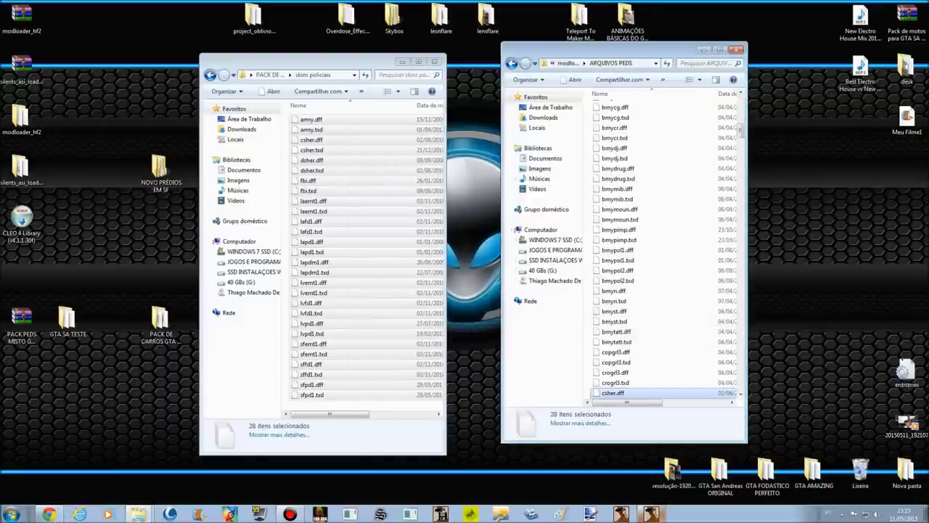
{"action": "left_click", "coordinate": [511, 63]}
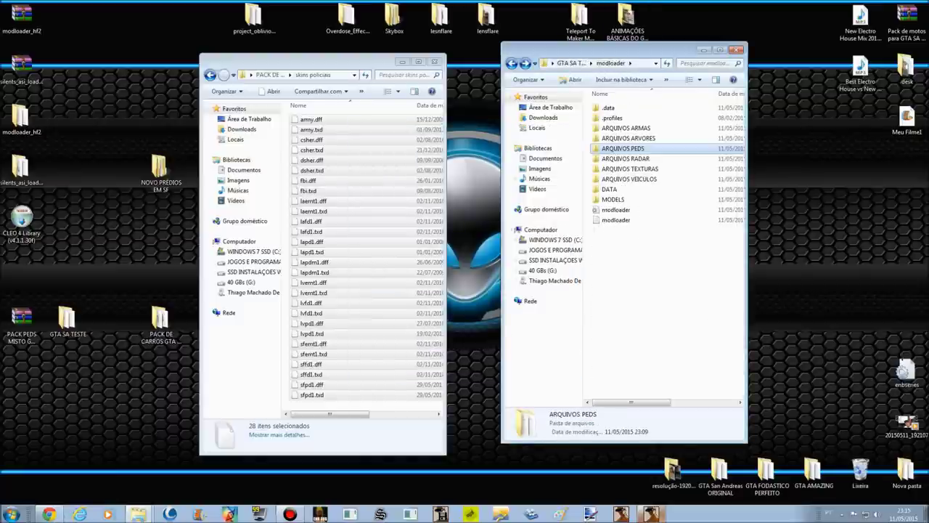
Step: Go back to the car pack's main folder and compare skins policiais with modloader's ARQUIVOS PEDS folder
{"action": "left_click", "coordinate": [210, 75]}
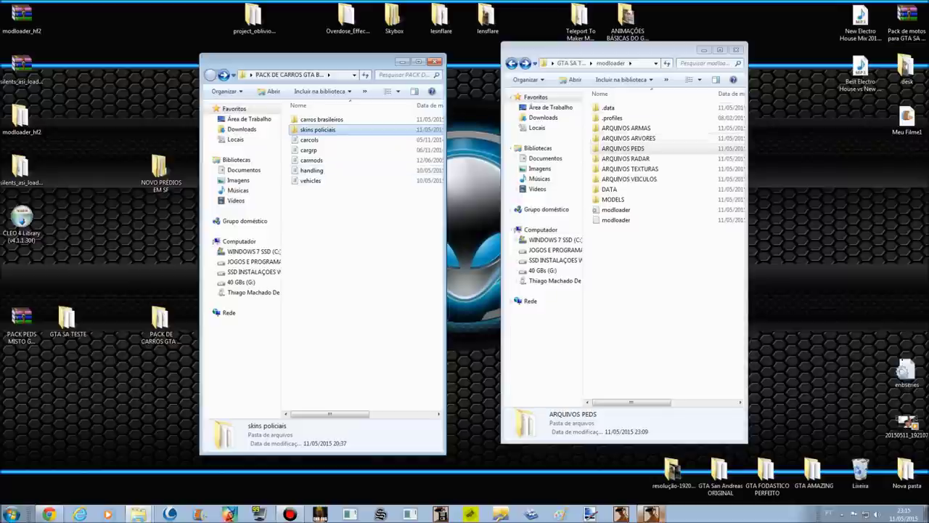
{"action": "left_click", "coordinate": [625, 149]}
{"action": "left_click", "coordinate": [319, 130]}
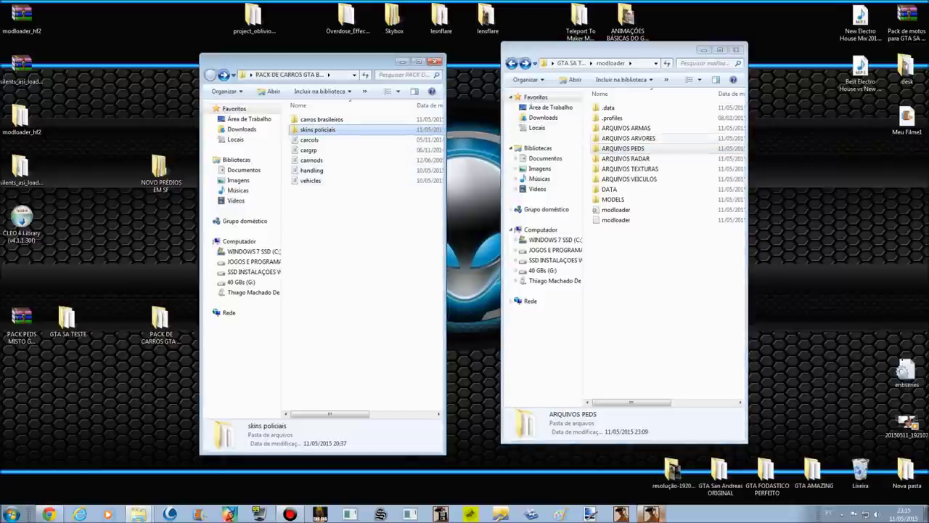
{"action": "left_click_drag", "start_coordinate": [623, 148], "coordinate": [623, 148]}
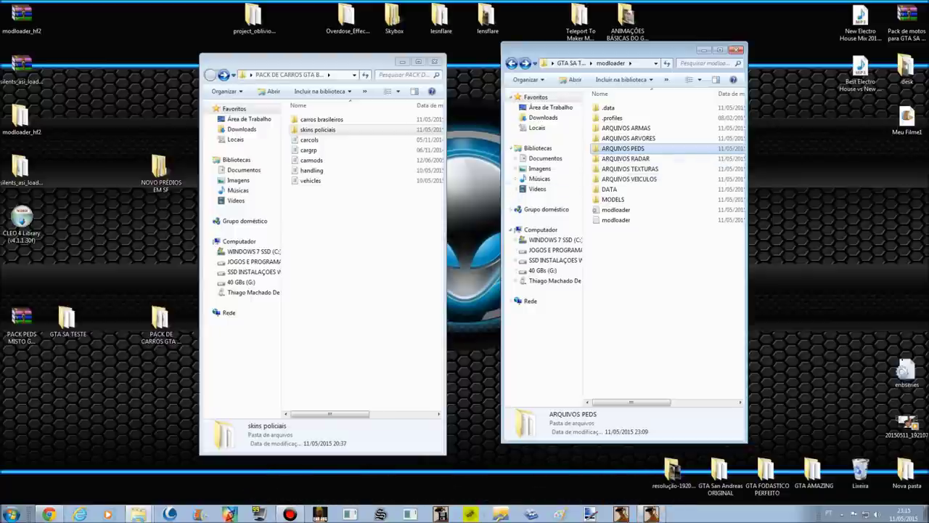
Step: Examine the model and texture pairs such as ballas1 and ballas2 inside modloader's ARQUIVOS PEDS folder
{"action": "double_click", "coordinate": [623, 148]}
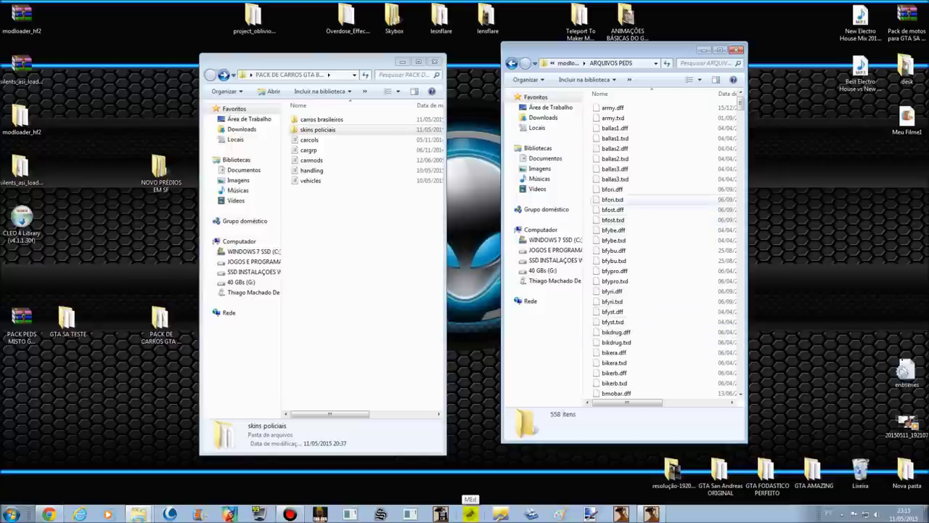
{"action": "left_click", "coordinate": [617, 200]}
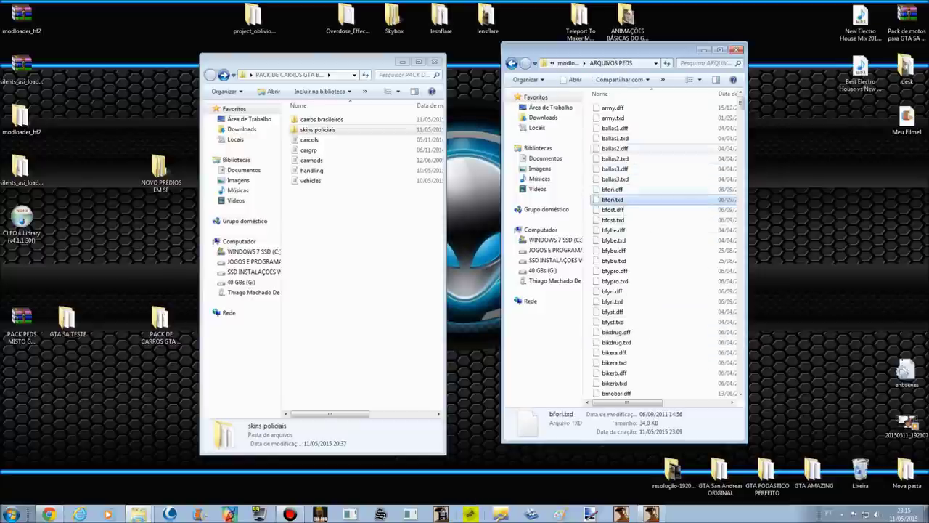
{"action": "left_click", "coordinate": [615, 138]}
{"action": "left_click", "coordinate": [615, 128], "text": "shift"}
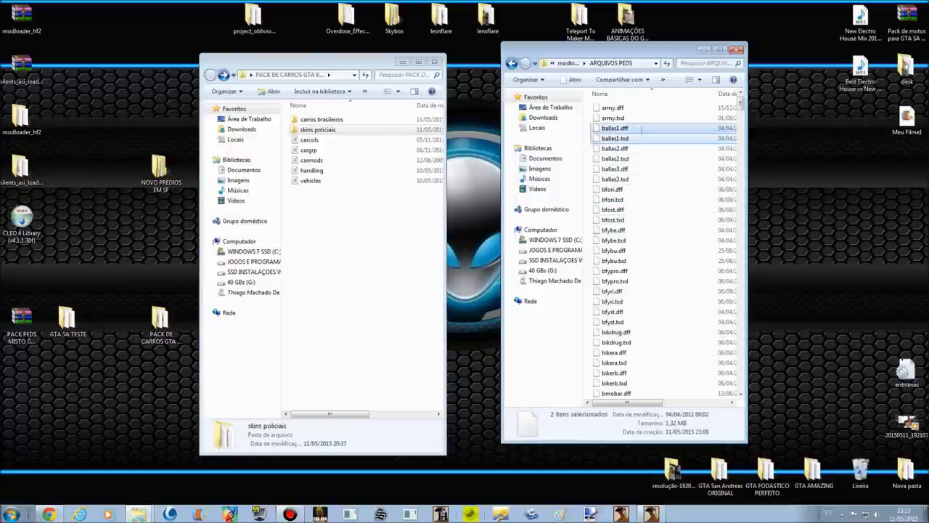
{"action": "left_click_drag", "start_coordinate": [654, 159], "coordinate": [625, 149]}
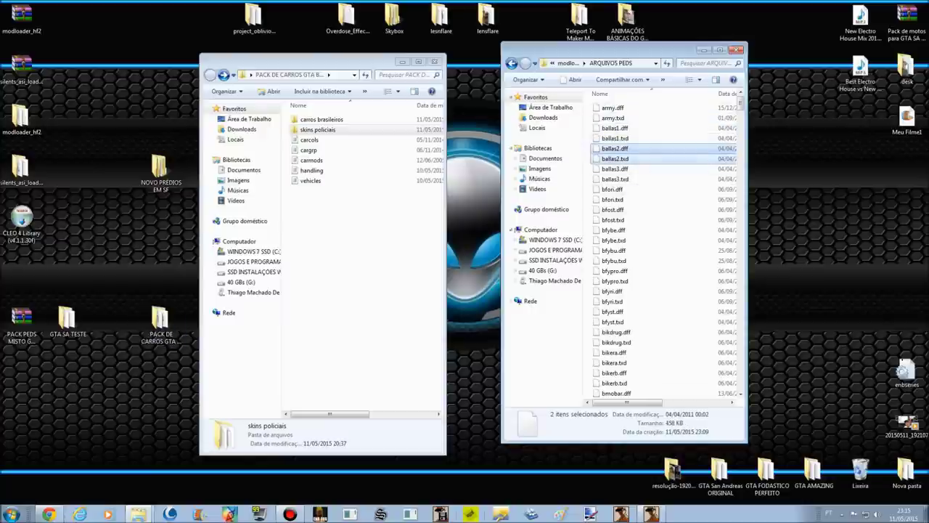
{"action": "left_click", "coordinate": [512, 63]}
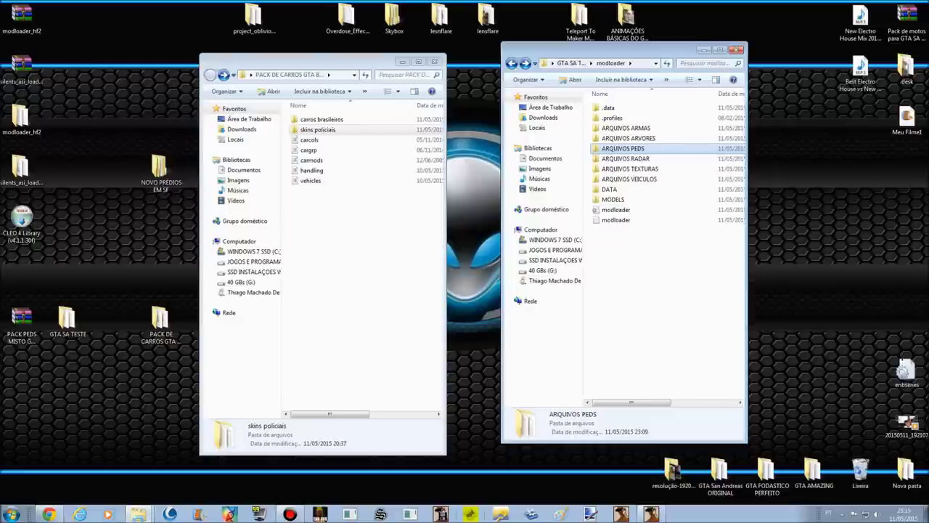
{"action": "double_click", "coordinate": [626, 149]}
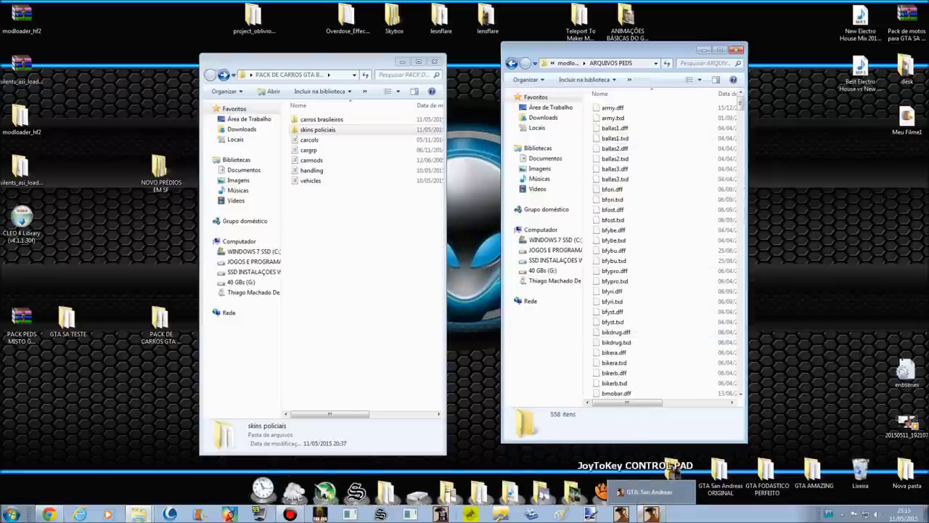
Step: Switch to the running GTA San Andreas and resume the paused game
{"action": "left_click", "coordinate": [648, 514]}
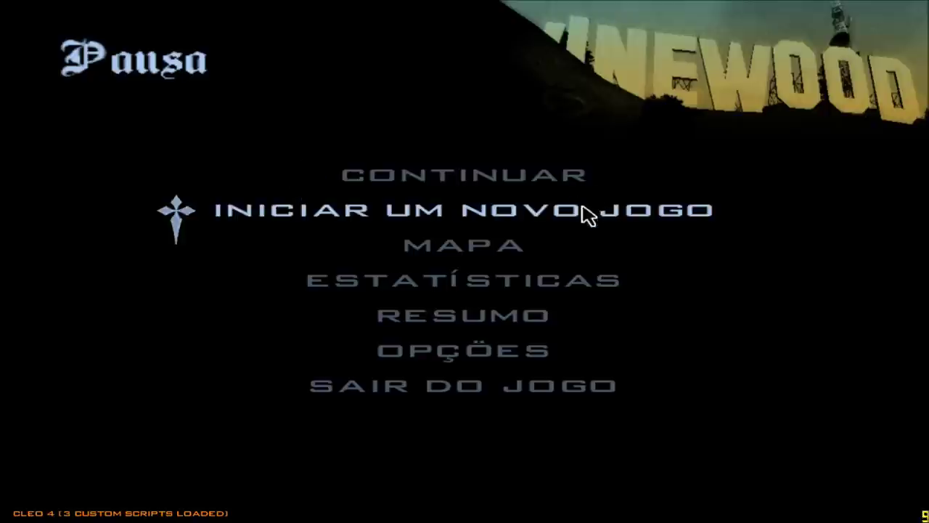
{"action": "left_click", "coordinate": [556, 182]}
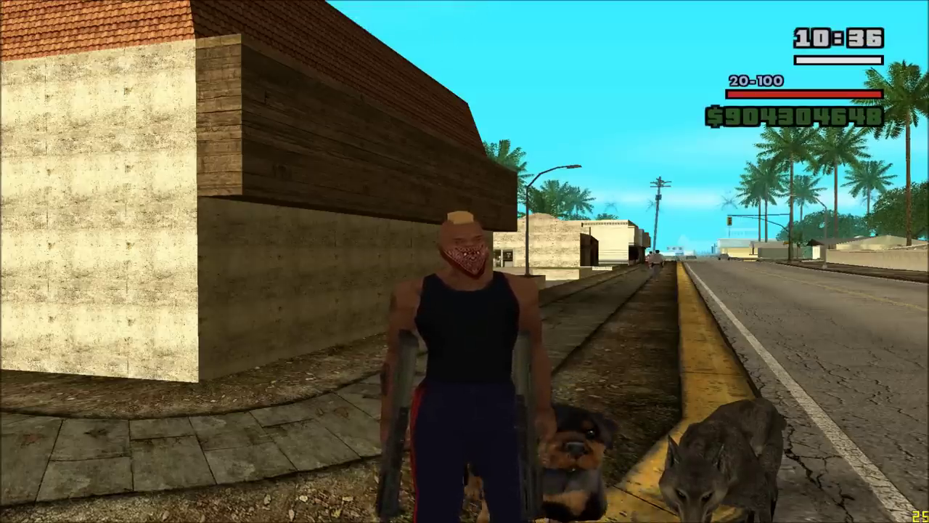
{"action": "key", "text": "w"}
{"action": "key", "text": "a"}
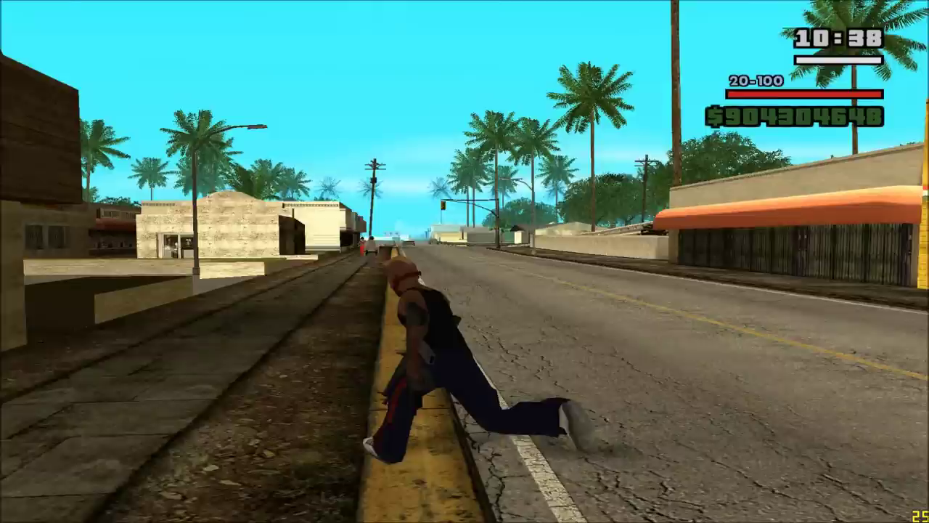
{"action": "key", "text": "d"}
{"action": "key", "text": "w"}
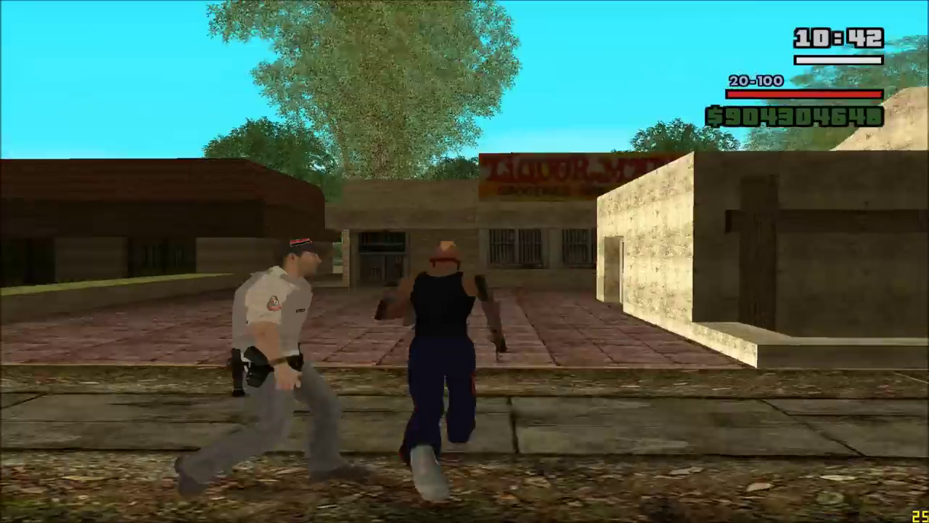
{"action": "key", "text": "w"}
{"action": "key", "text": "w"}
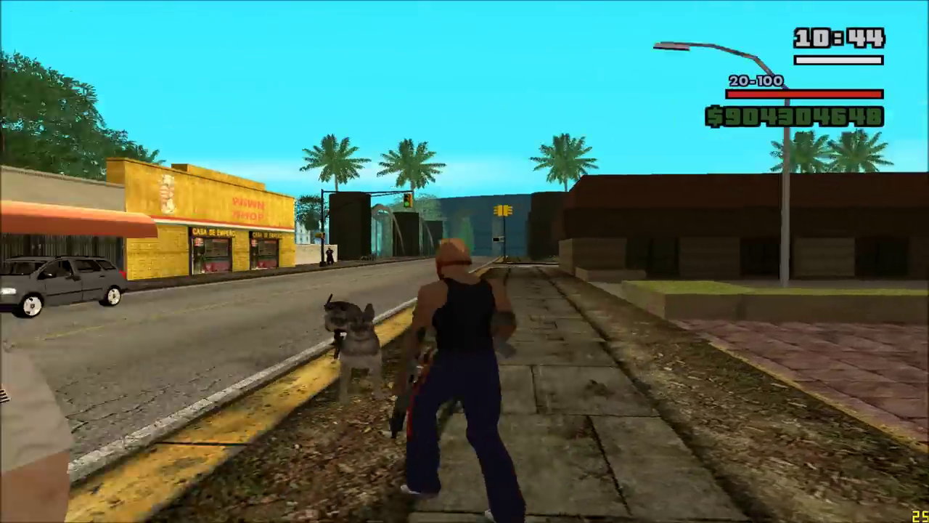
{"action": "key", "text": "w"}
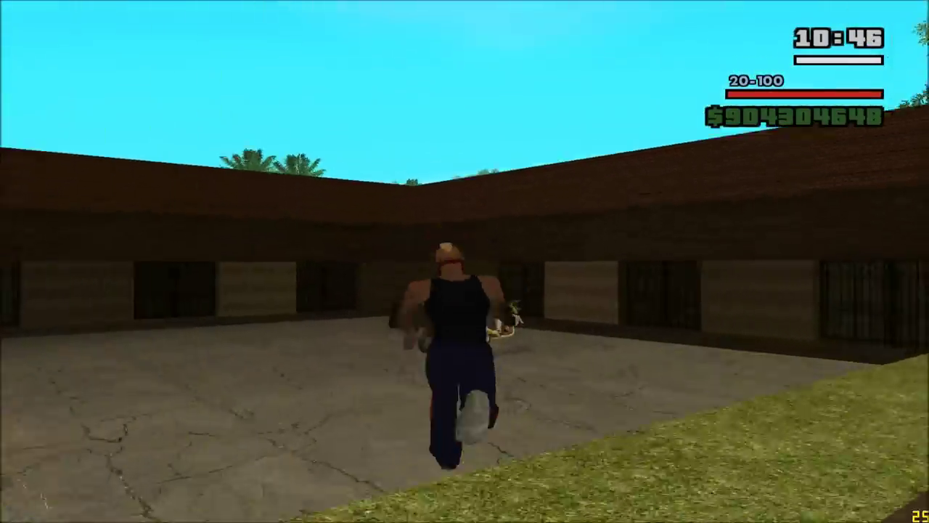
{"action": "key", "text": "w"}
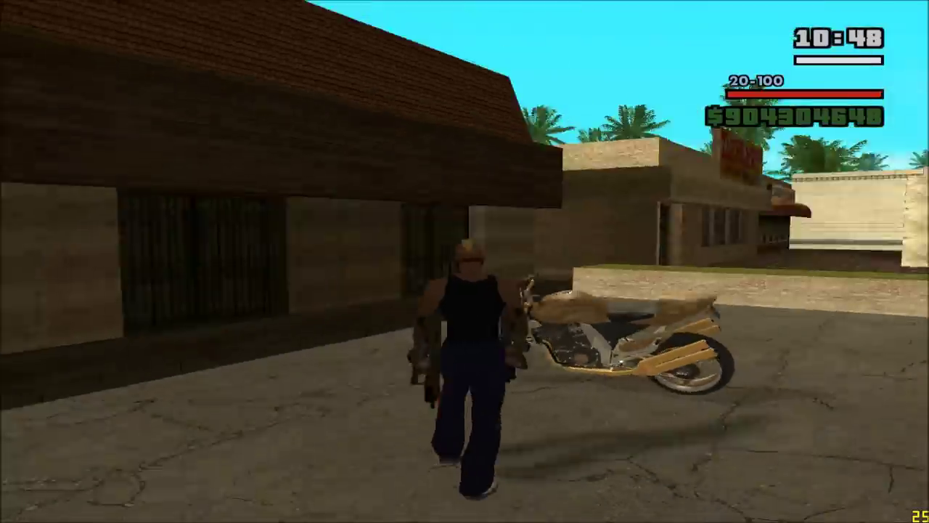
{"action": "key", "text": "a"}
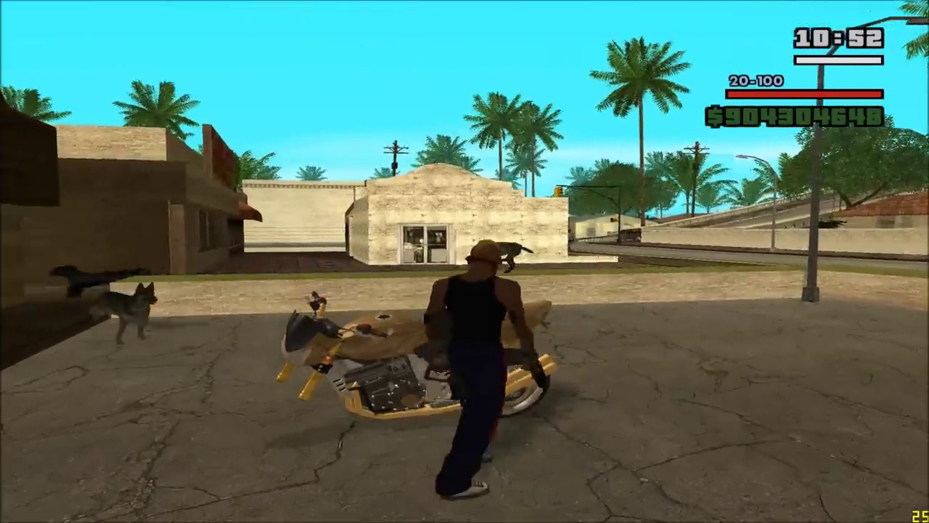
{"action": "key", "text": "w"}
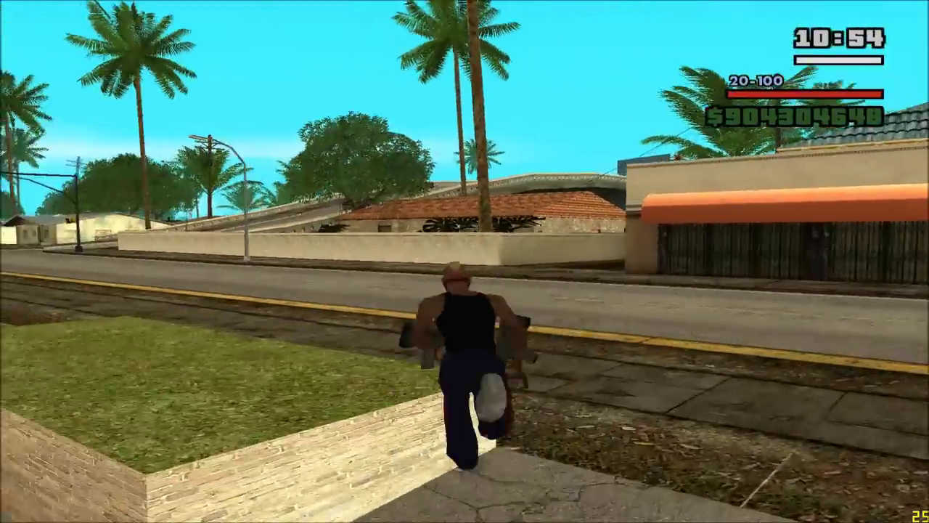
{"action": "key", "text": "a"}
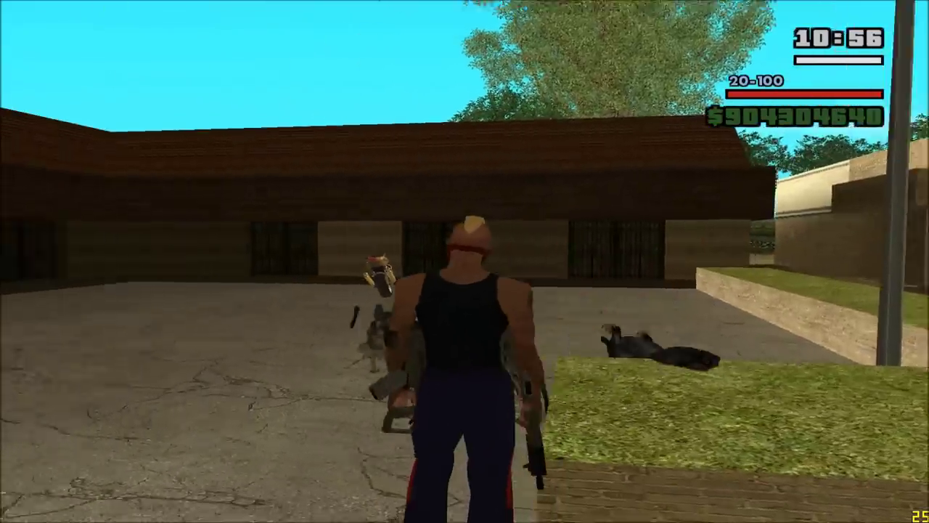
Step: Walk to the black Peugeot Hoggar Escapade pickup outside the Liquor Mart, look at it from several sides and get in
{"action": "key", "text": "a"}
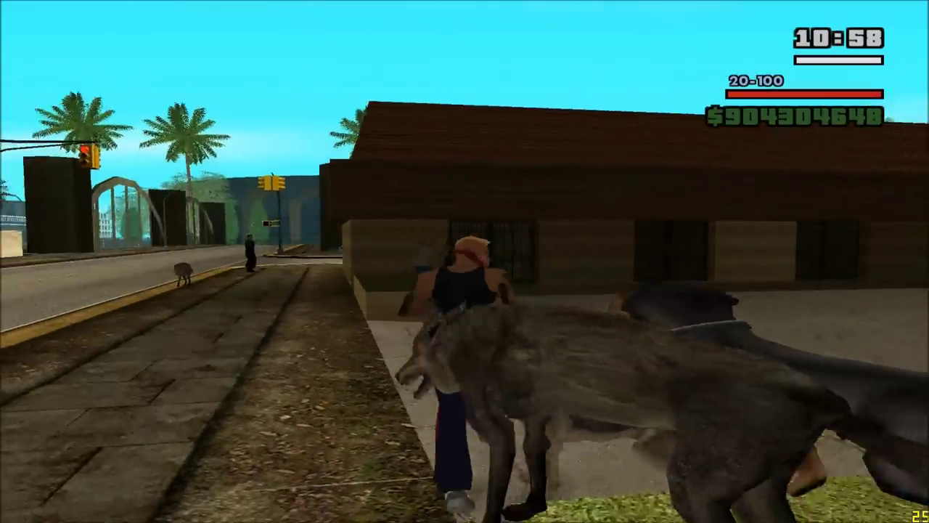
{"action": "key", "text": "w"}
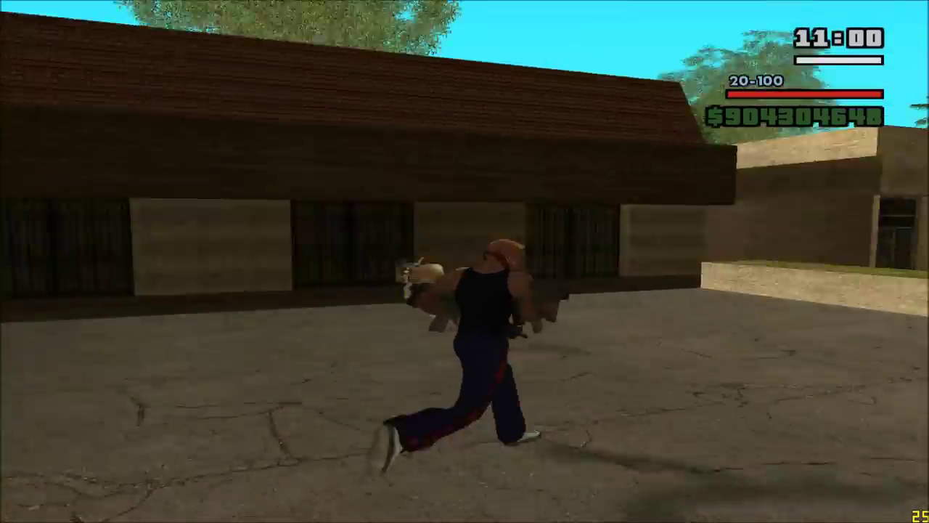
{"action": "key", "text": "w"}
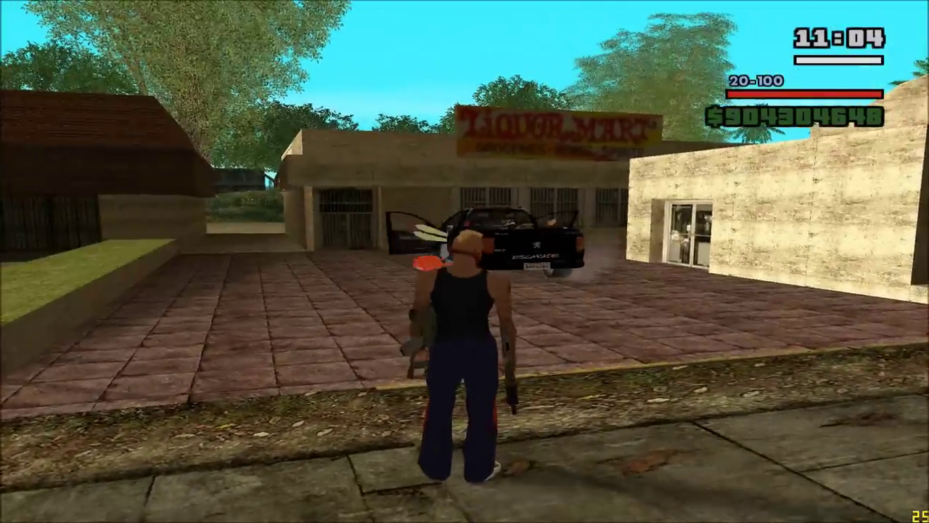
{"action": "key", "text": "w"}
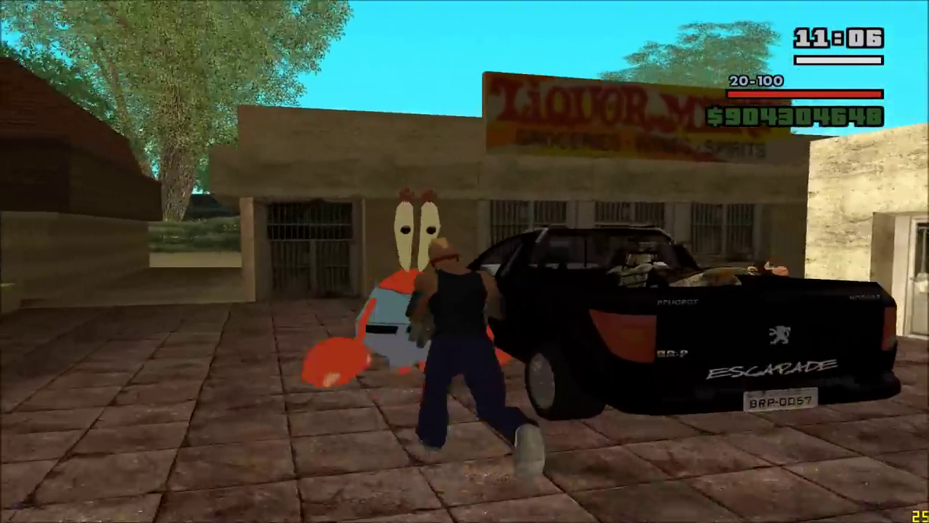
{"action": "key", "text": "w"}
{"action": "key", "text": "s"}
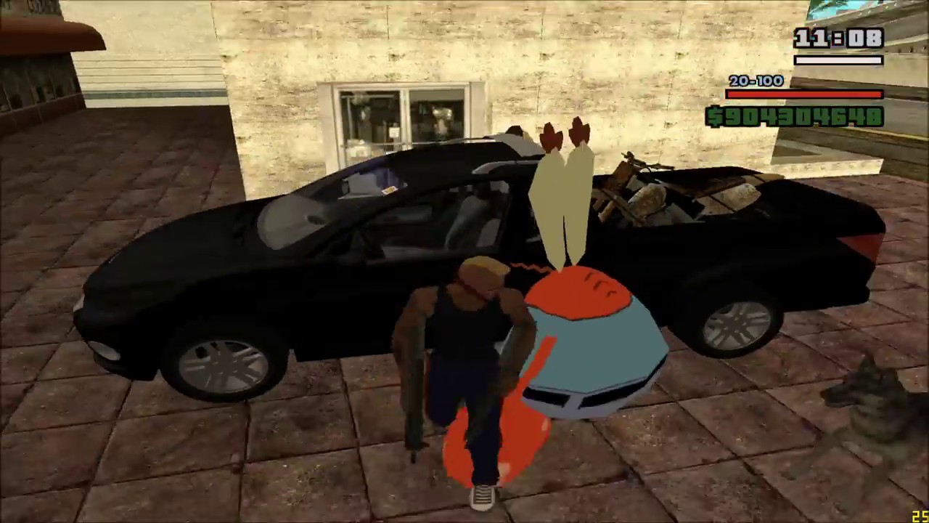
{"action": "key", "text": "w"}
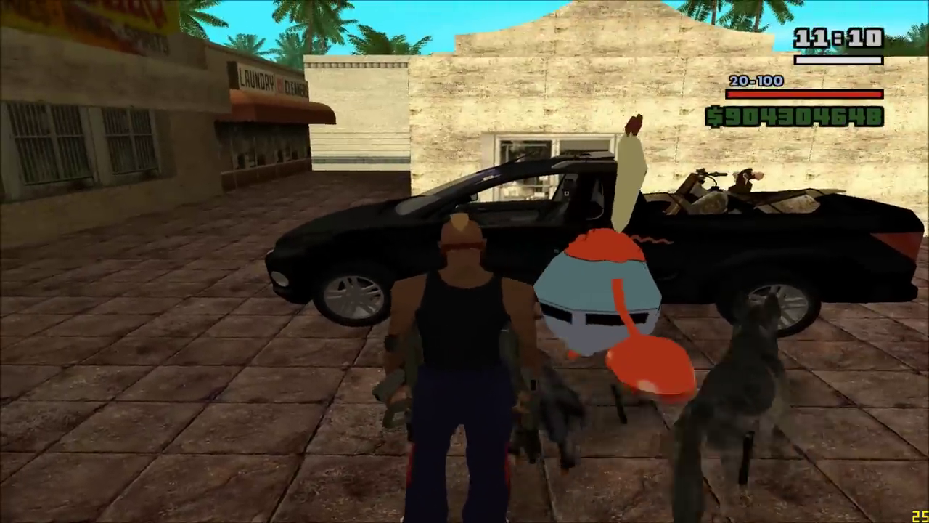
{"action": "key", "text": "a"}
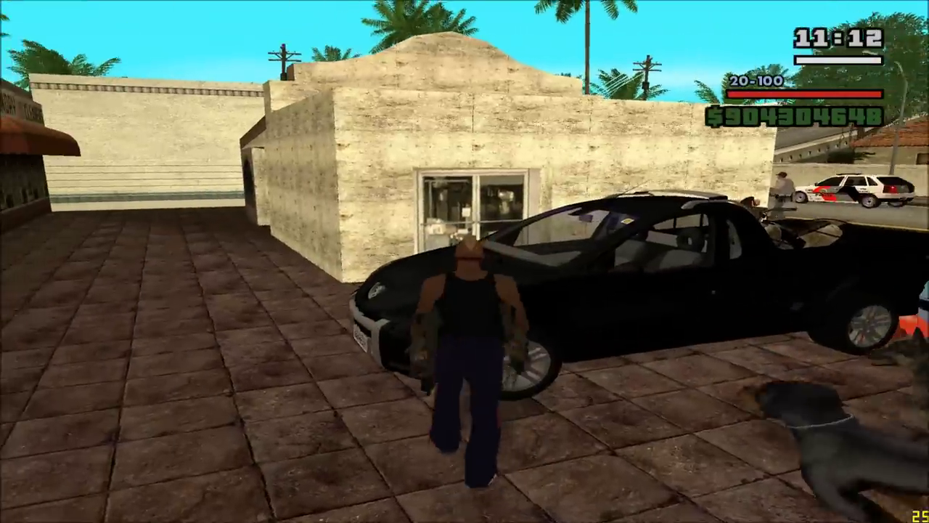
{"action": "key", "text": "f"}
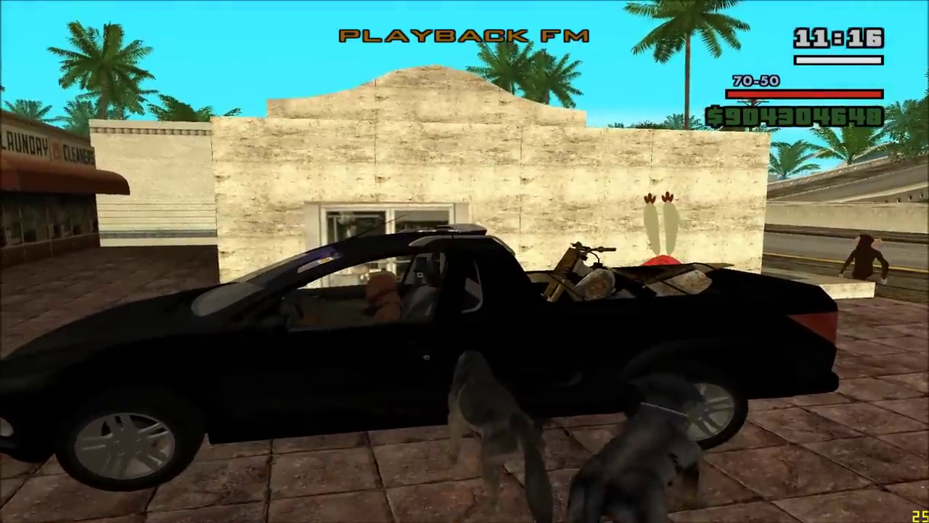
Step: Test-drive the black Peugeot pickup out of the parking lot and along the street
{"action": "key", "text": "s"}
{"action": "key", "text": "d"}
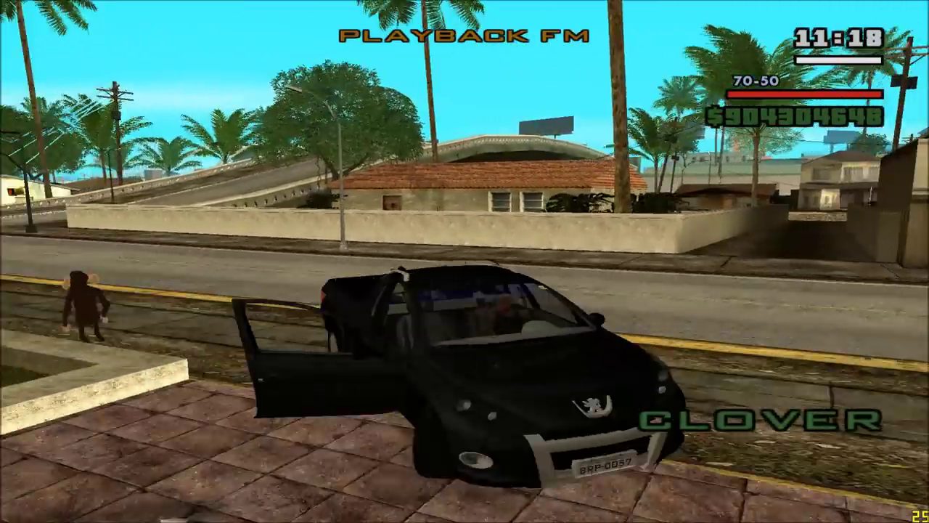
{"action": "key", "text": "w"}
{"action": "key", "text": "a"}
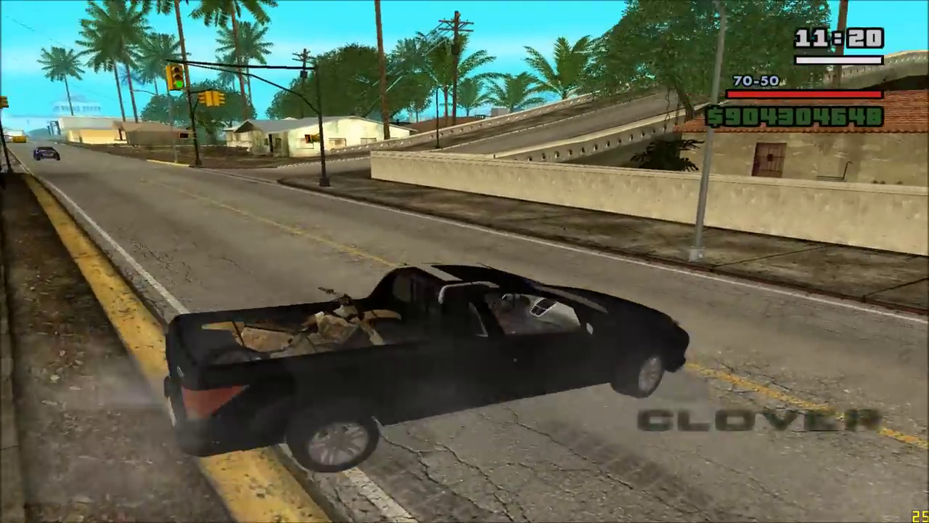
{"action": "key", "text": "w"}
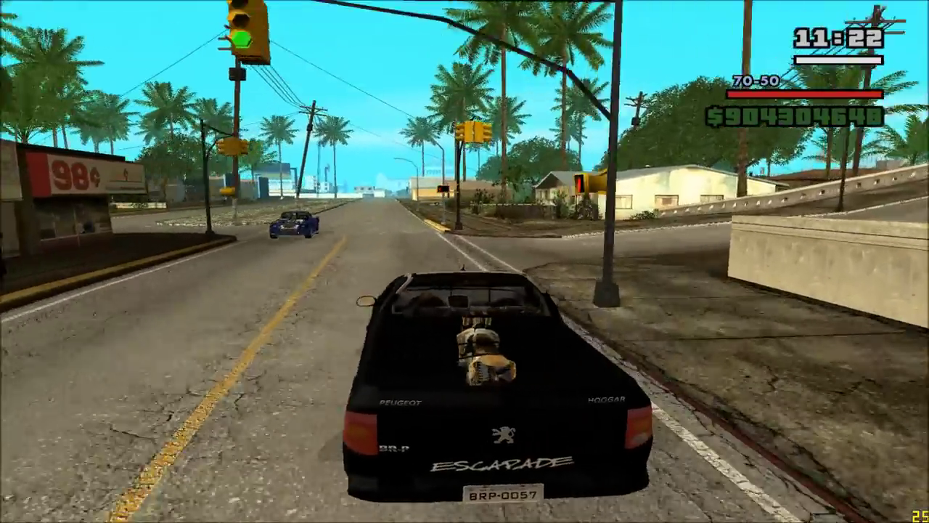
{"action": "key", "text": "q+e"}
{"action": "key", "text": "w"}
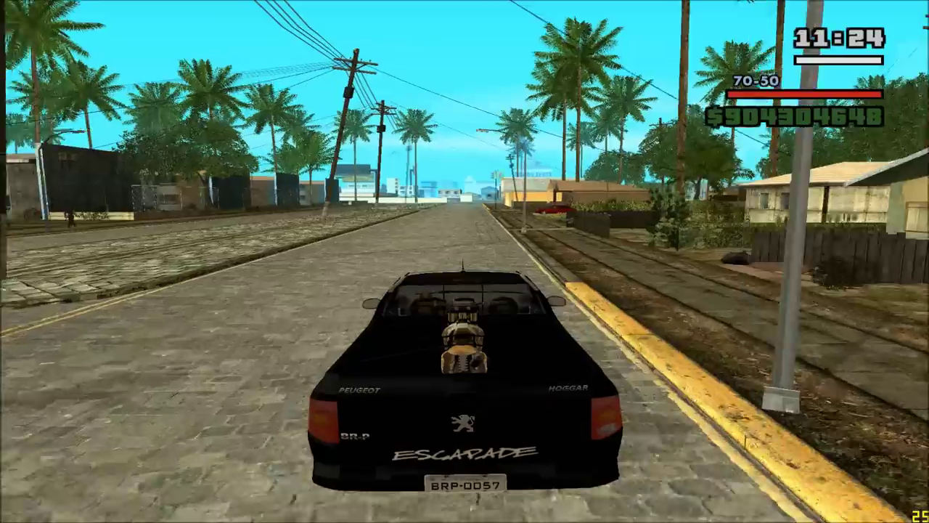
{"action": "key", "text": "d"}
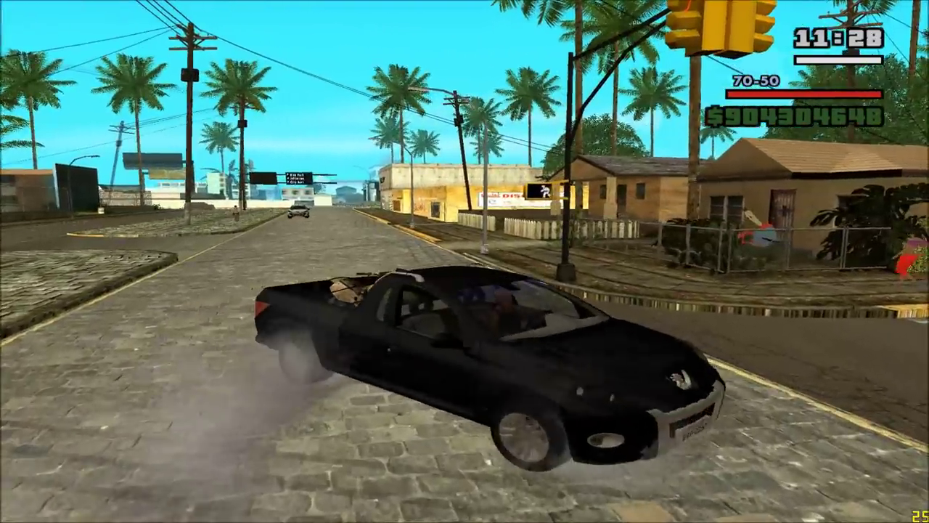
Step: Leave the pickup at the intersection and take over the red hatchback
{"action": "key", "text": "f"}
{"action": "key", "text": "w"}
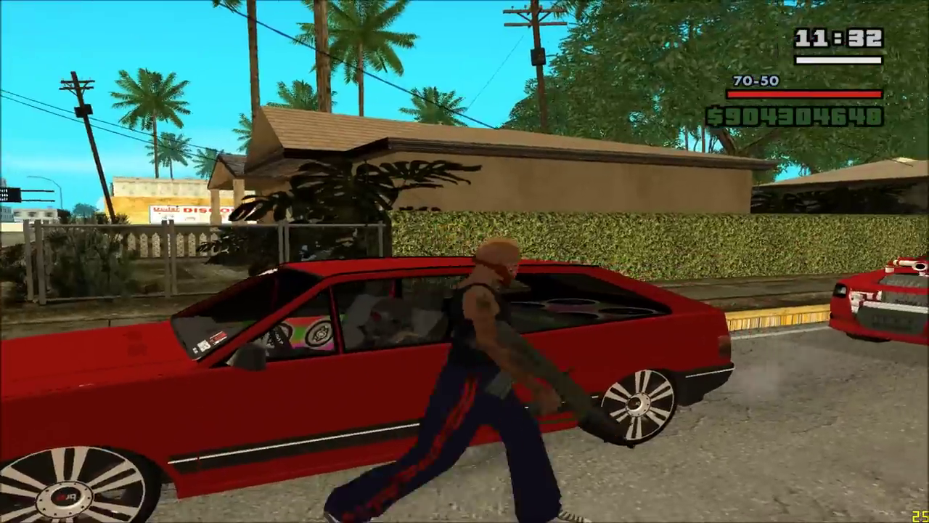
{"action": "key", "text": "f"}
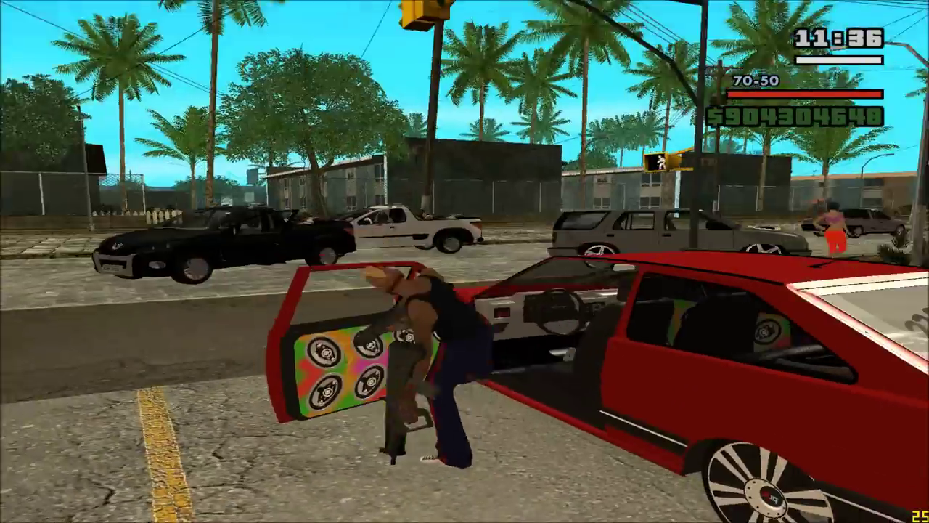
Step: Test-drive the red hatchback past the other Brazilian cars at the intersection and down the road
{"action": "key", "text": "w"}
{"action": "key", "text": "d"}
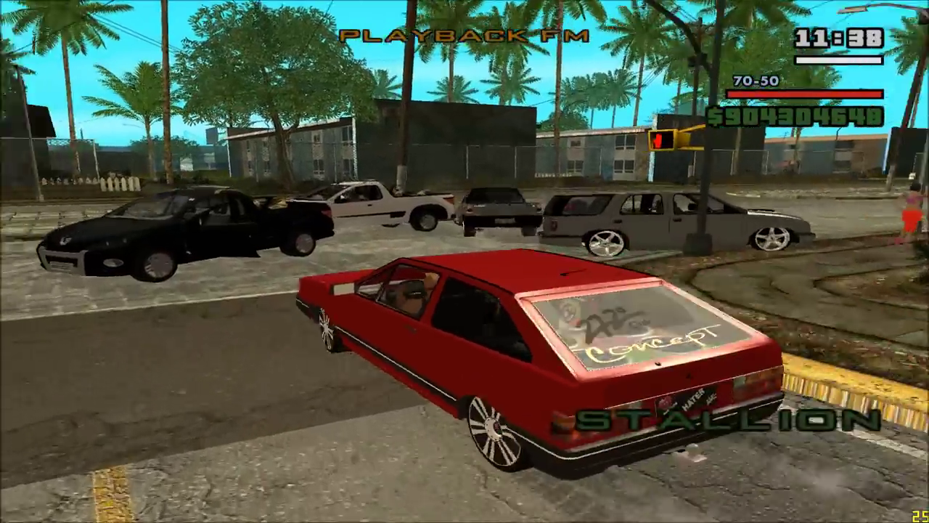
{"action": "key", "text": "w"}
{"action": "key", "text": "d"}
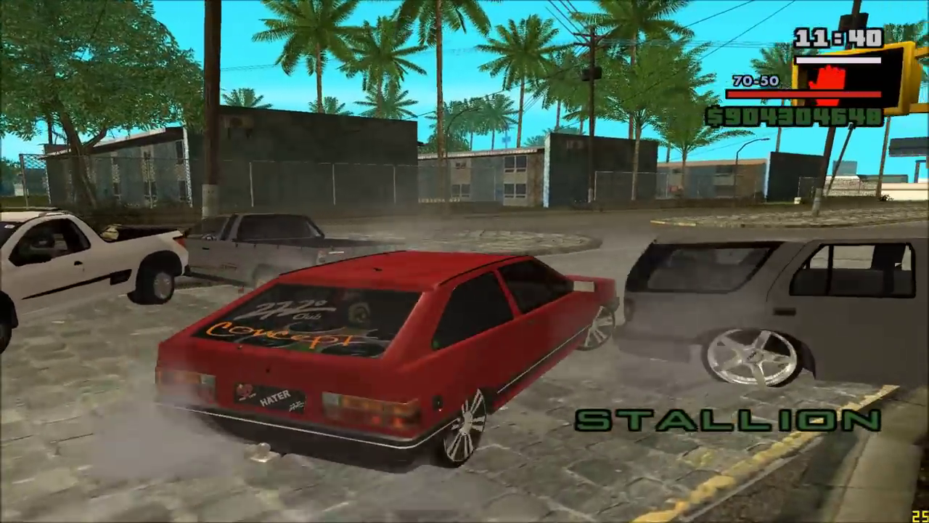
{"action": "key", "text": "w"}
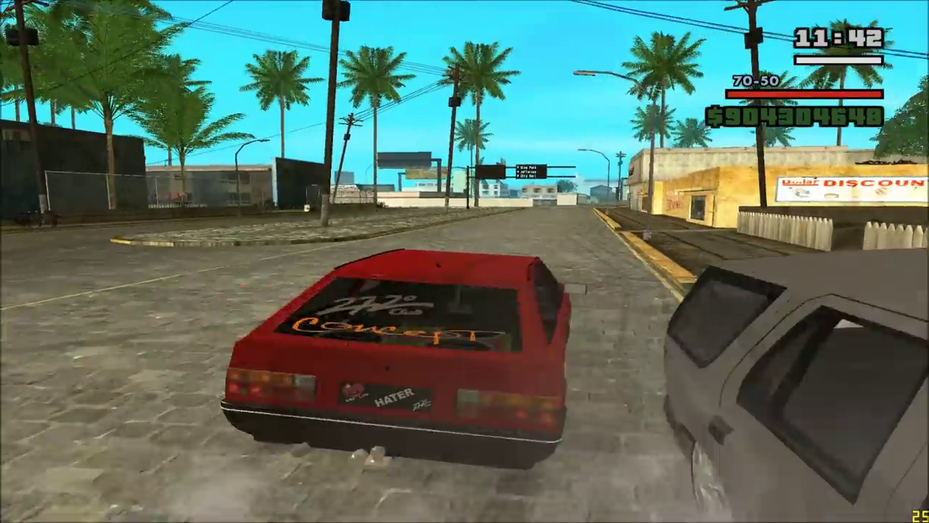
{"action": "key", "text": "d"}
Step: Get out of the red hatchback, pause the game and return to the Windows desktop
{"action": "key", "text": "f"}
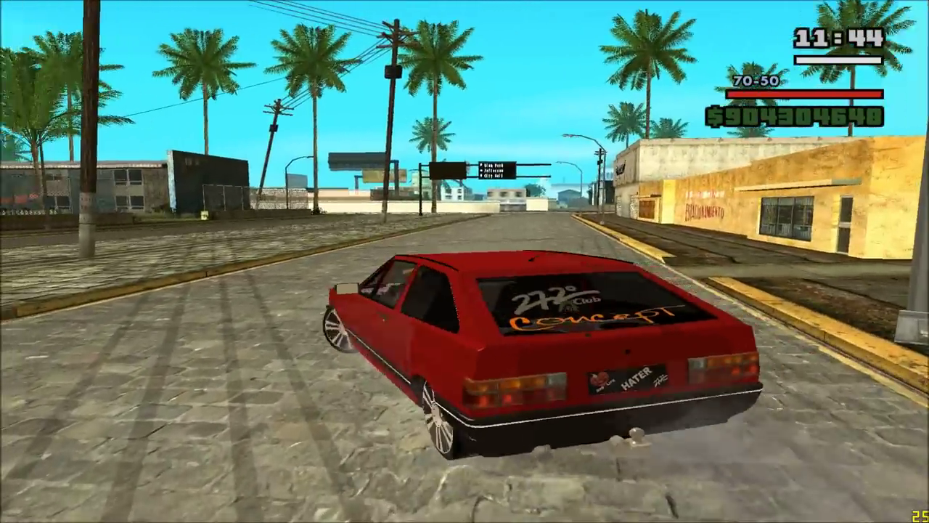
{"action": "key", "text": "w"}
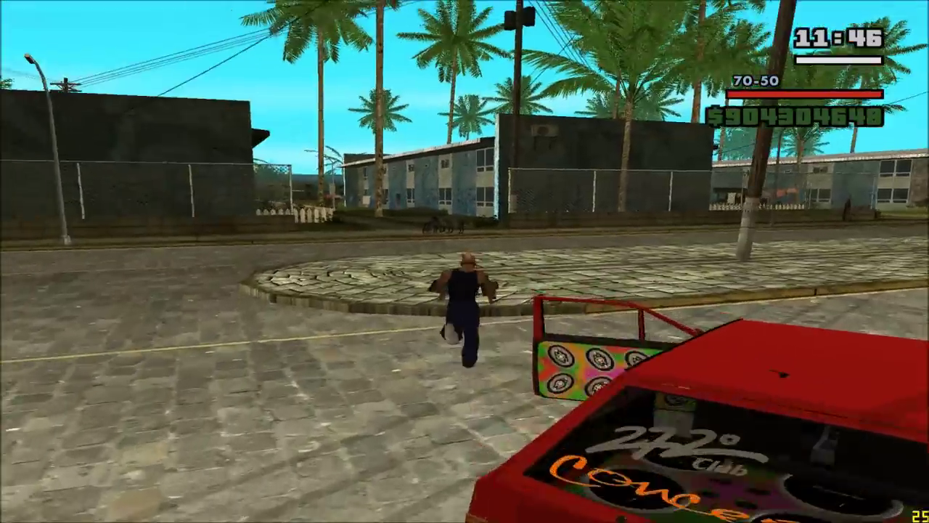
{"action": "key", "text": "Escape"}
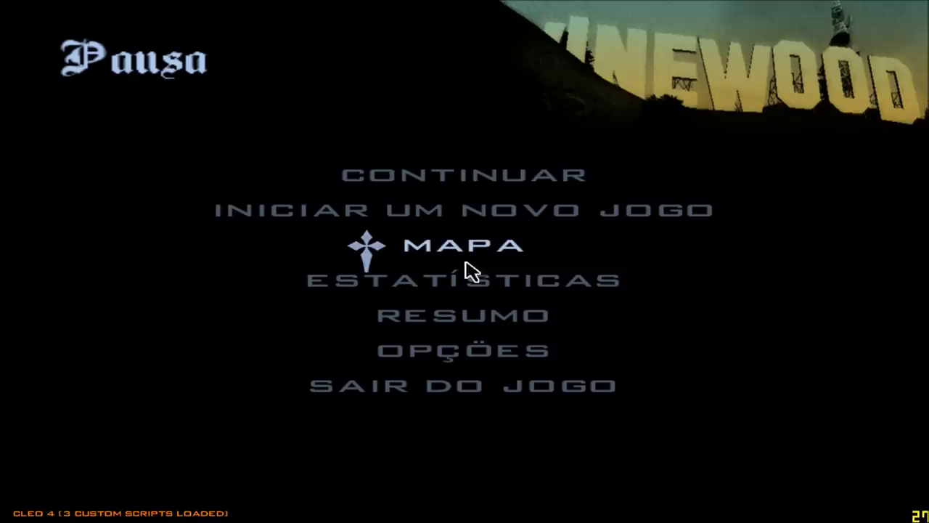
{"action": "key", "text": "super"}
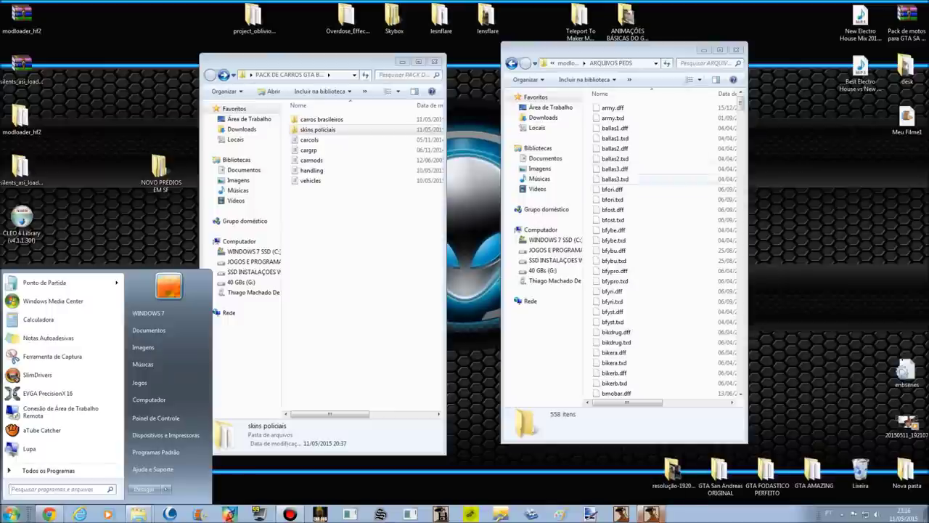
Step: Examine the bfybu and bfori model and texture pairs in ARQUIVOS PEDS, and the files in the car pack's skins policiais folder
{"action": "left_click_drag", "start_coordinate": [642, 188], "coordinate": [636, 262]}
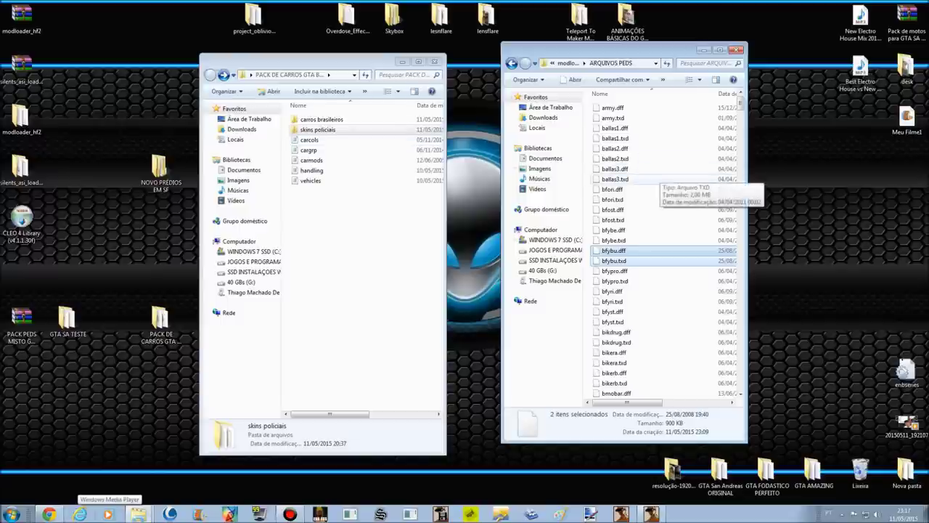
{"action": "left_click_drag", "start_coordinate": [651, 190], "coordinate": [655, 197]}
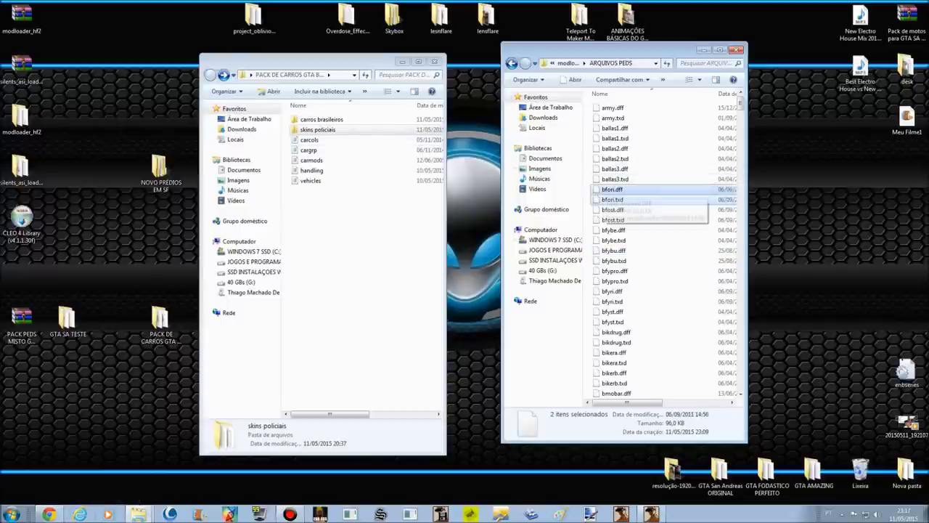
{"action": "left_click", "coordinate": [609, 189]}
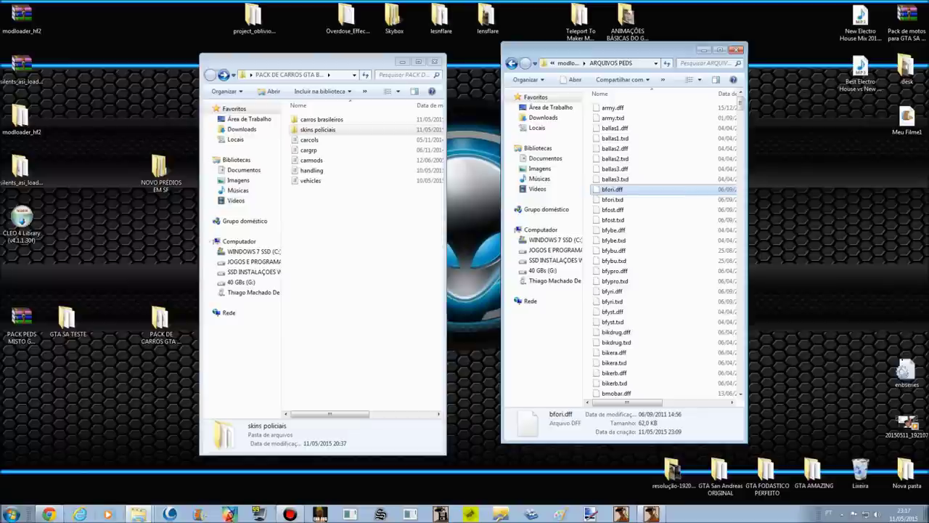
{"action": "left_click", "coordinate": [320, 130]}
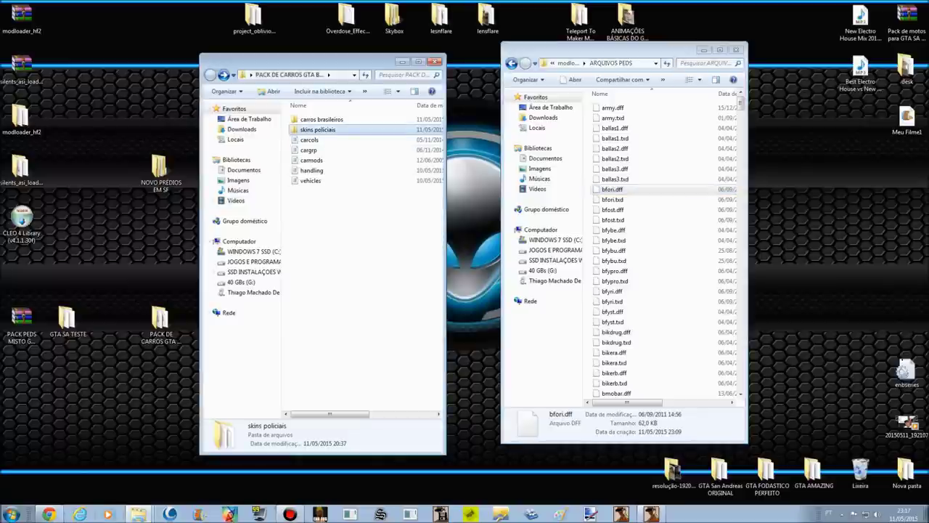
{"action": "double_click", "coordinate": [318, 129]}
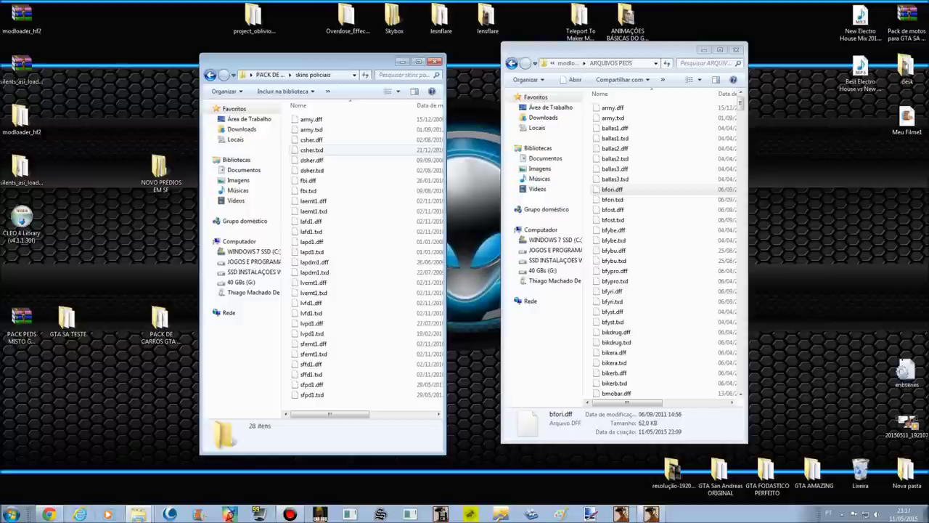
Step: Return from ARQUIVOS PEDS to the modloader folder and close the car pack's window
{"action": "left_click", "coordinate": [512, 63]}
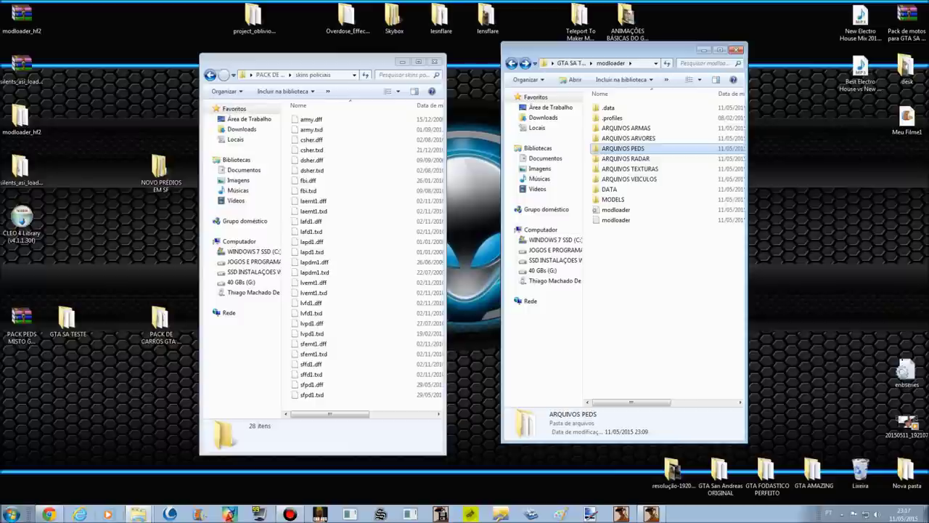
{"action": "left_click", "coordinate": [435, 61]}
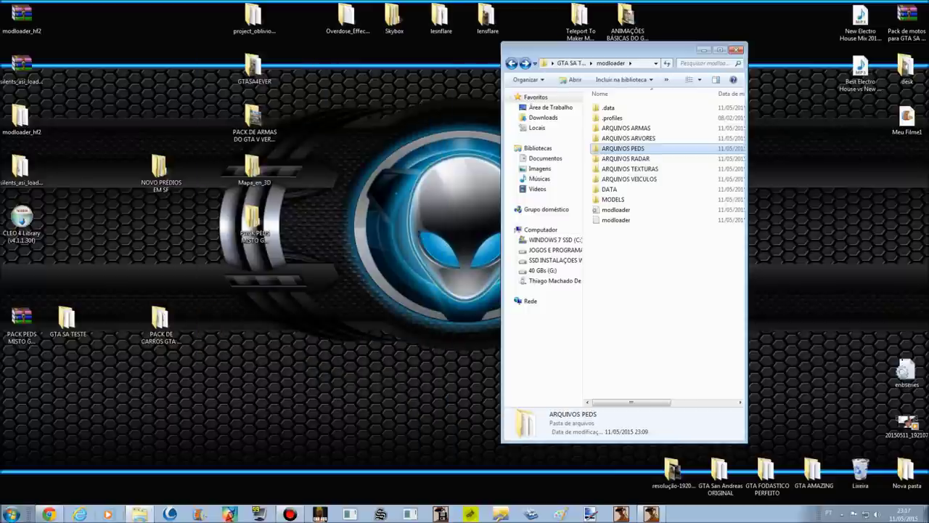
{"action": "double_click", "coordinate": [629, 149]}
{"action": "key", "text": "BackSpace"}
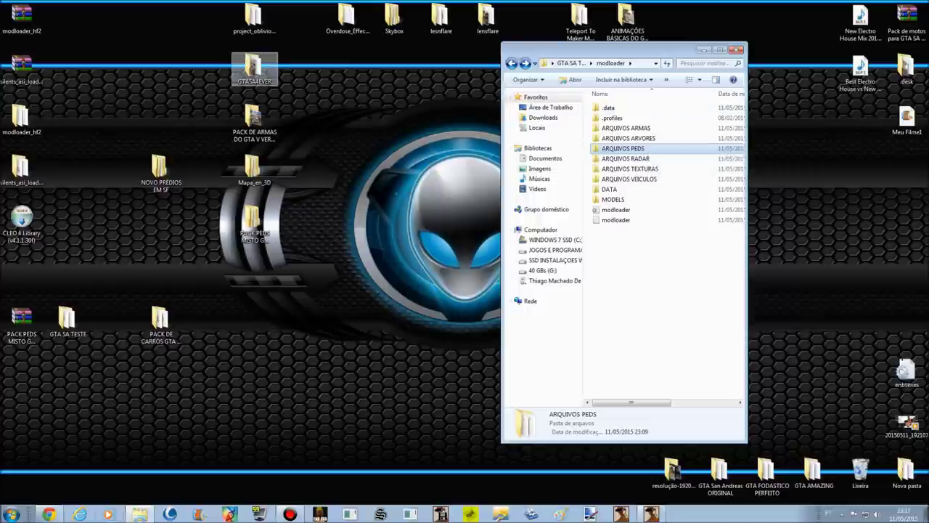
Step: Relocate the GTASA4EVER folder to the middle of the desktop and open its model\gta3 folder beside the modloader window
{"action": "left_click", "coordinate": [254, 69]}
{"action": "left_click_drag", "start_coordinate": [258, 71], "coordinate": [398, 274]}
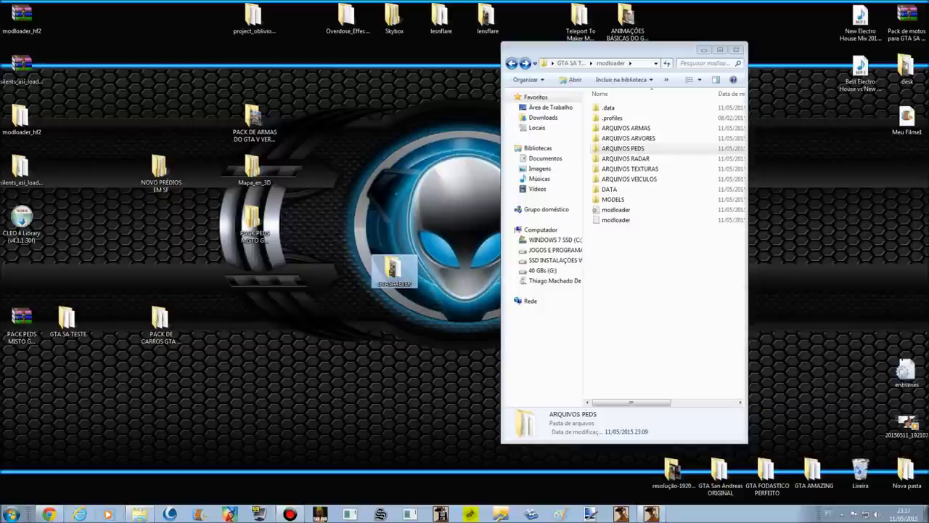
{"action": "double_click", "coordinate": [394, 272]}
{"action": "left_click_drag", "start_coordinate": [639, 62], "coordinate": [319, 64]}
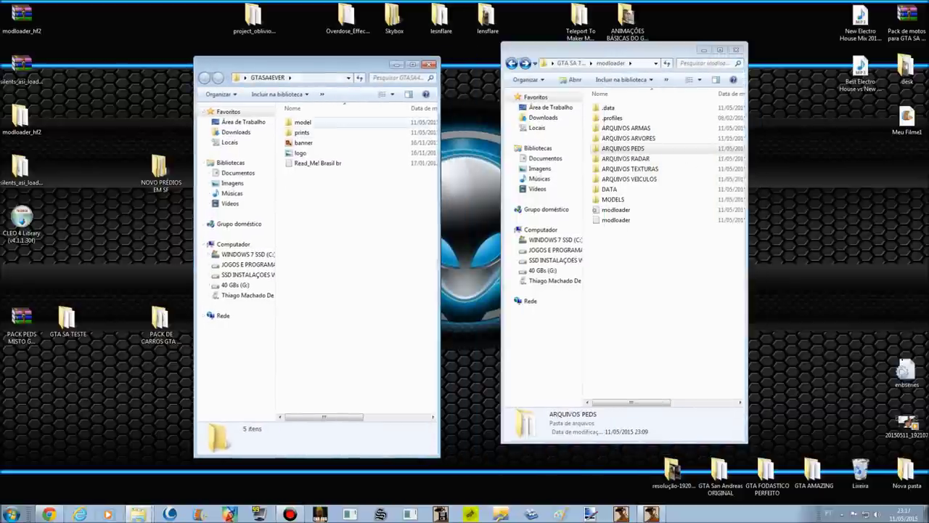
{"action": "double_click", "coordinate": [303, 122]}
{"action": "double_click", "coordinate": [300, 122]}
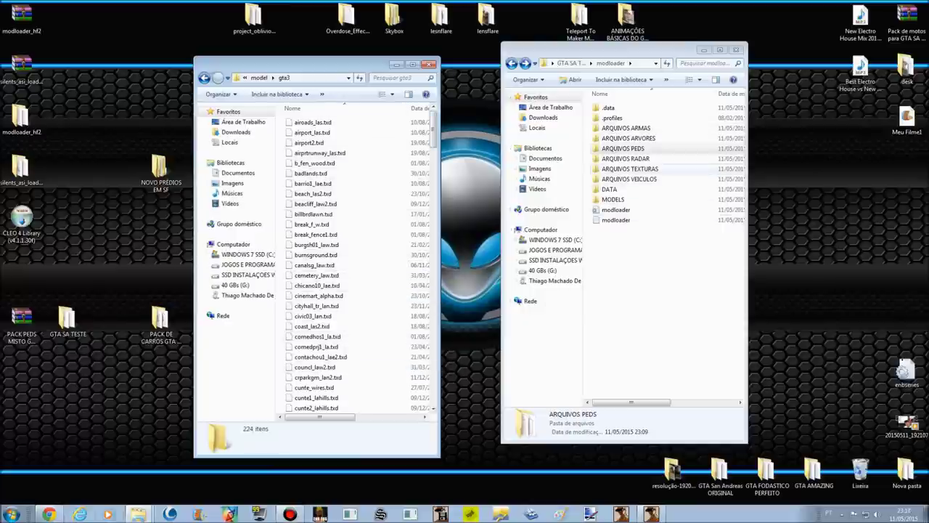
Step: Look into the ARQUIVOS PEDS folder inside modloader and go back up to the GTA SA TESTE folder
{"action": "left_click", "coordinate": [630, 138]}
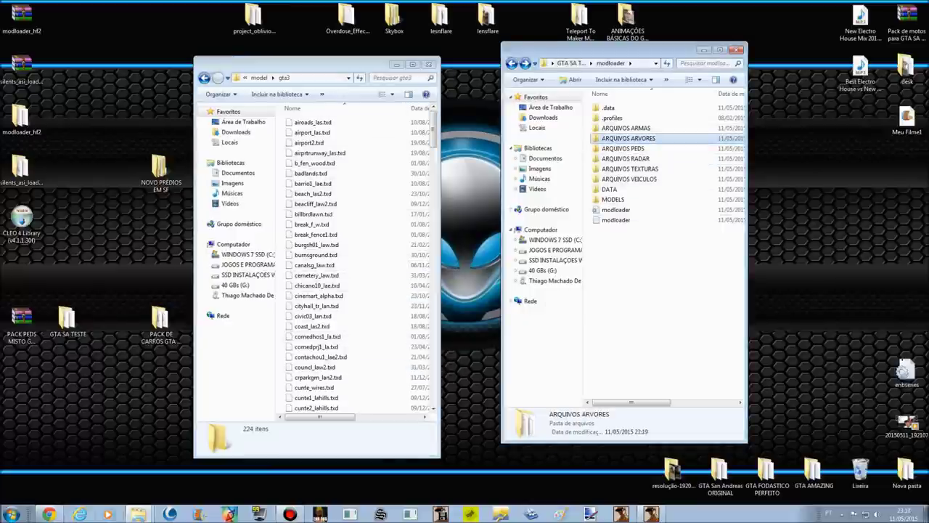
{"action": "left_click", "coordinate": [626, 128]}
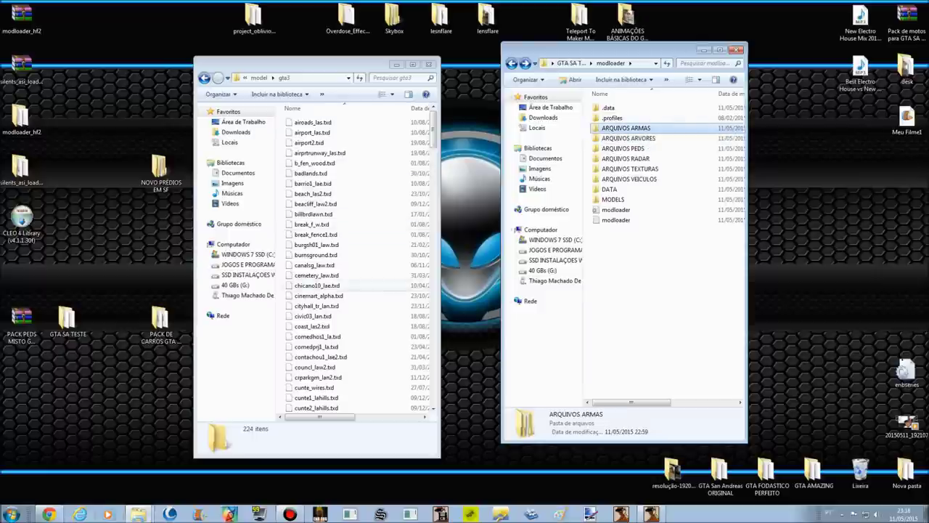
{"action": "key", "text": "F2"}
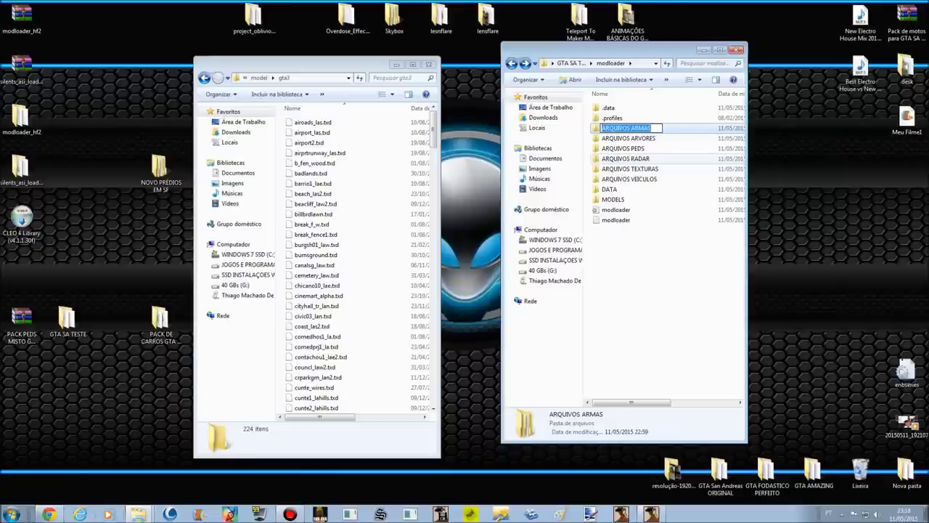
{"action": "double_click", "coordinate": [624, 148]}
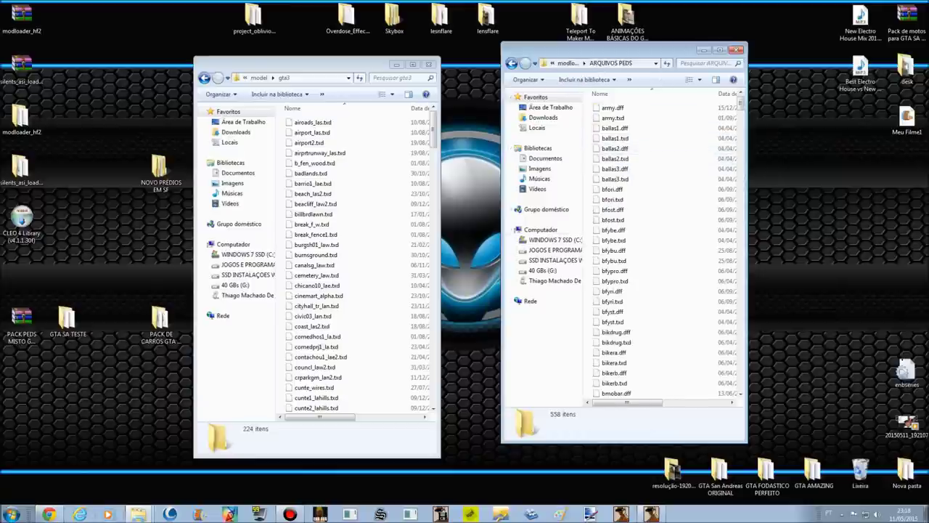
{"action": "left_click", "coordinate": [512, 63]}
{"action": "left_click", "coordinate": [512, 63]}
Step: Look through the gta3 texture files, return to the GTASA4EVER folder and close its window
{"action": "left_click_drag", "start_coordinate": [379, 180], "coordinate": [377, 411]}
{"action": "key", "text": "BackSpace"}
{"action": "key", "text": "BackSpace"}
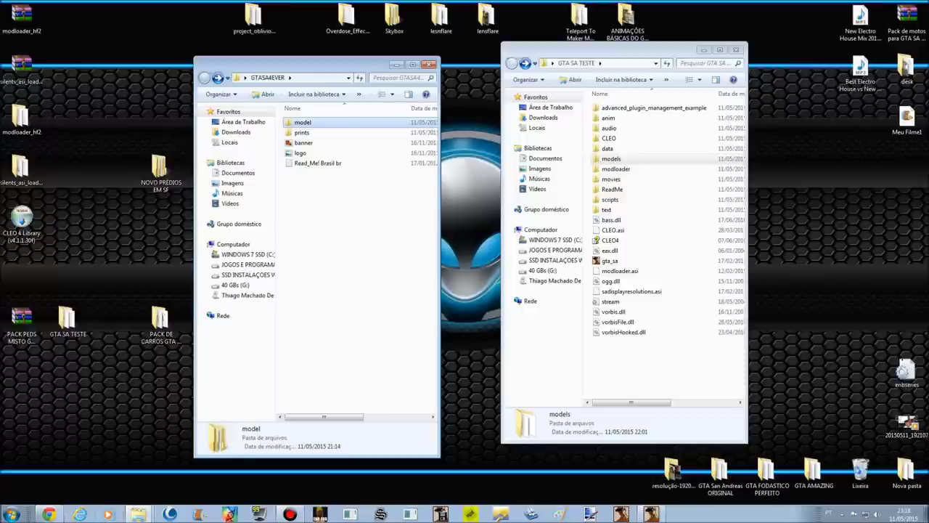
{"action": "key", "text": "Return"}
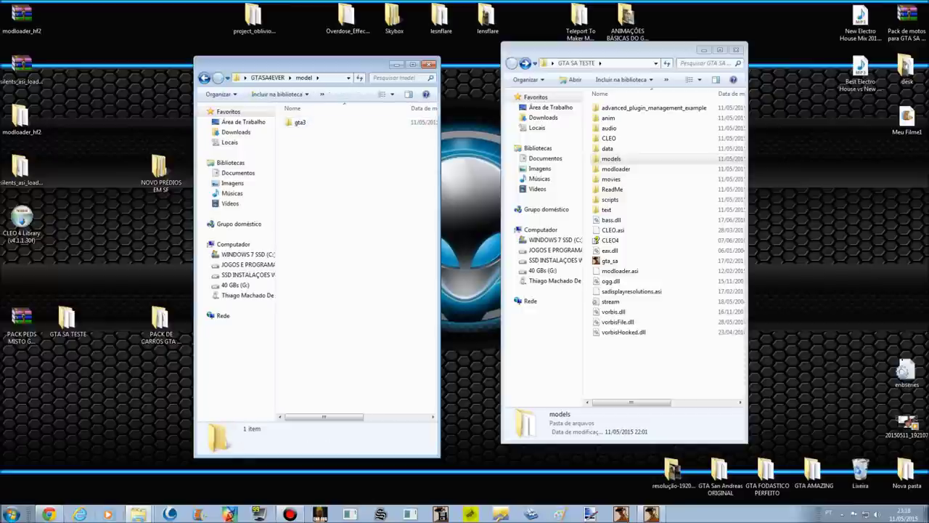
{"action": "key", "text": "BackSpace"}
{"action": "key", "text": "alt+F4"}
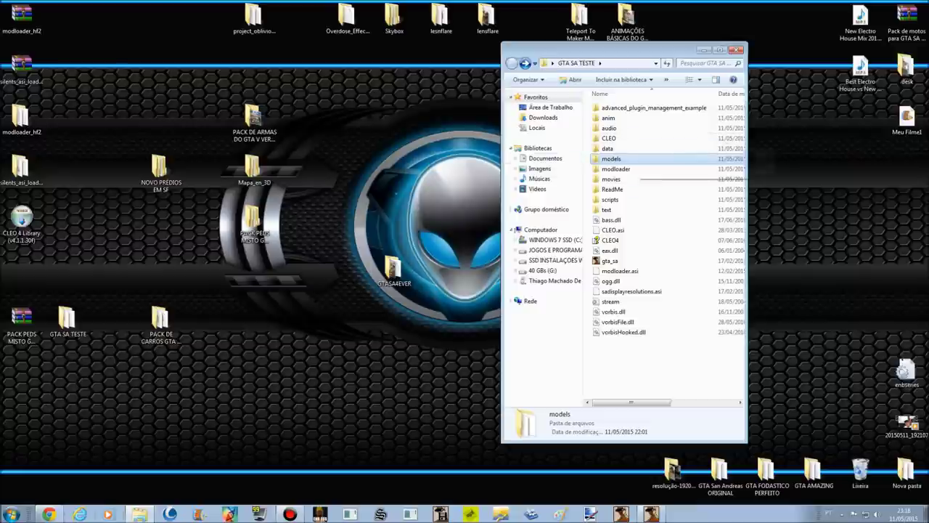
Step: Open the modloader folder in GTA SA TESTE, look into ARQUIVOS TEXTURAS and return to modloader
{"action": "key", "text": "Down"}
{"action": "key", "text": "Return"}
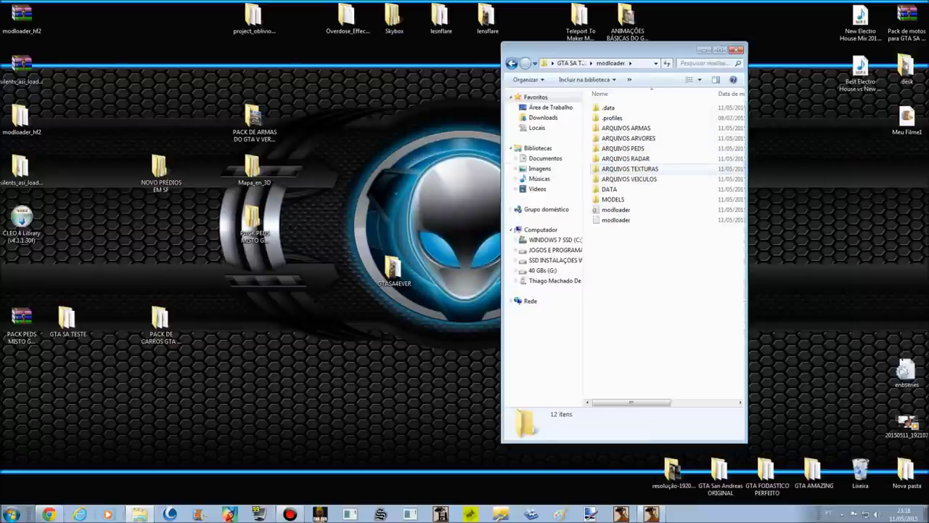
{"action": "left_click", "coordinate": [726, 170]}
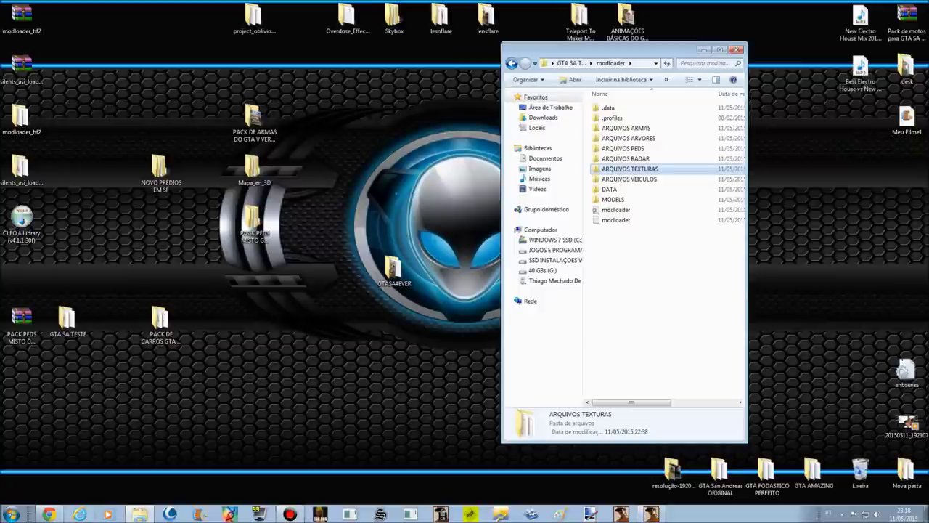
{"action": "key", "text": "Return"}
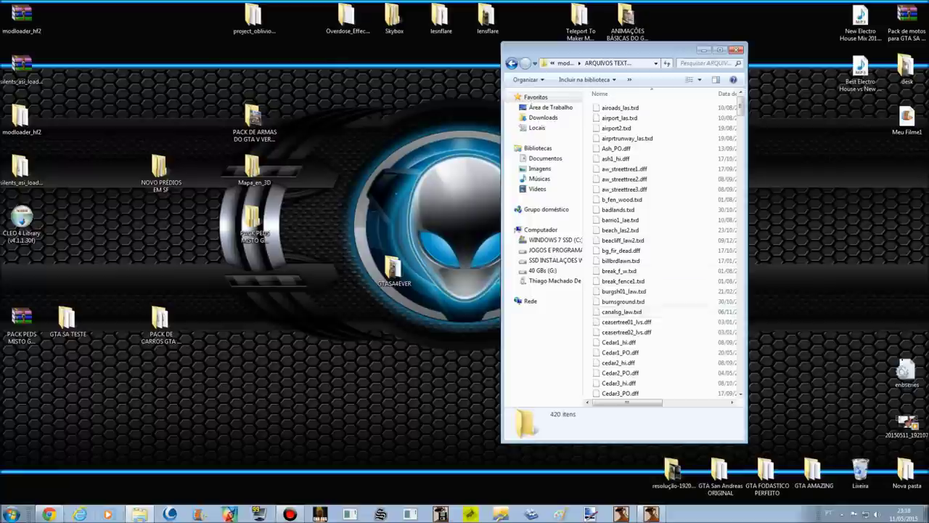
{"action": "key", "text": "BackSpace"}
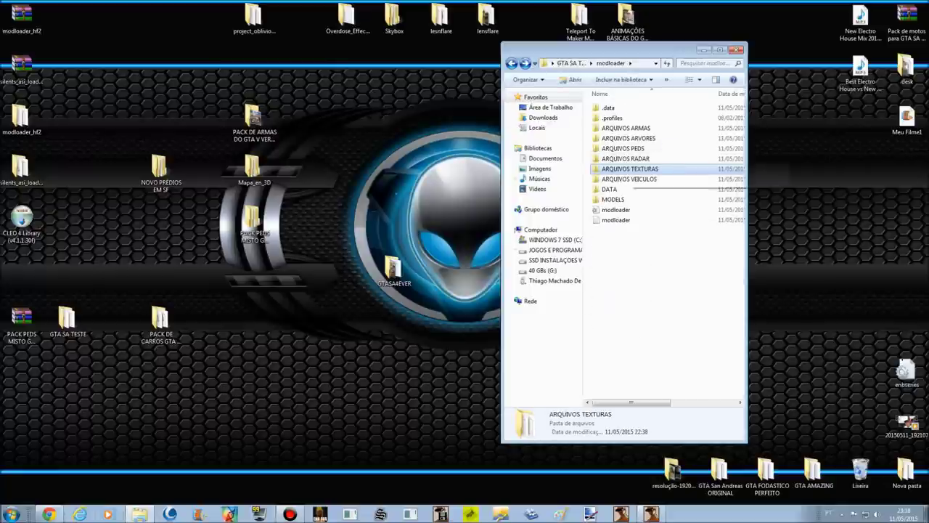
{"action": "key", "text": "F2"}
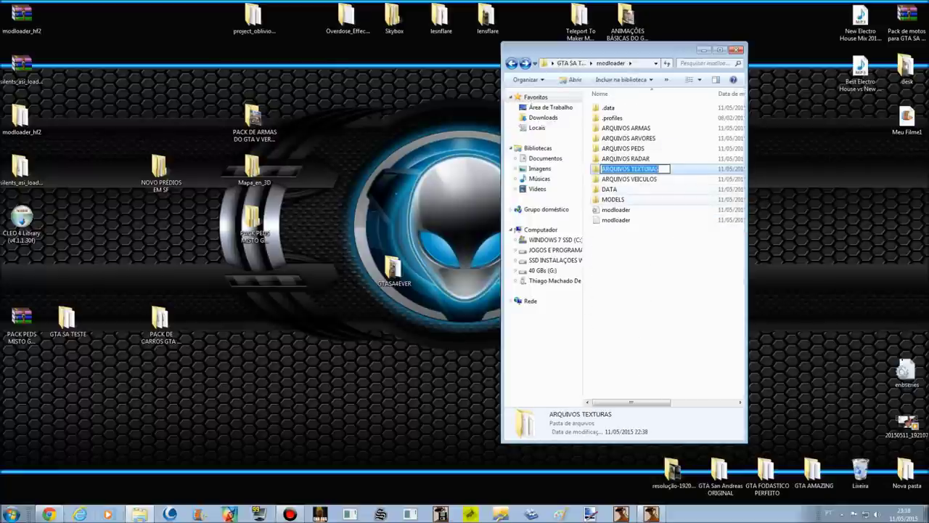
{"action": "left_click", "coordinate": [629, 180]}
{"action": "left_click", "coordinate": [630, 169]}
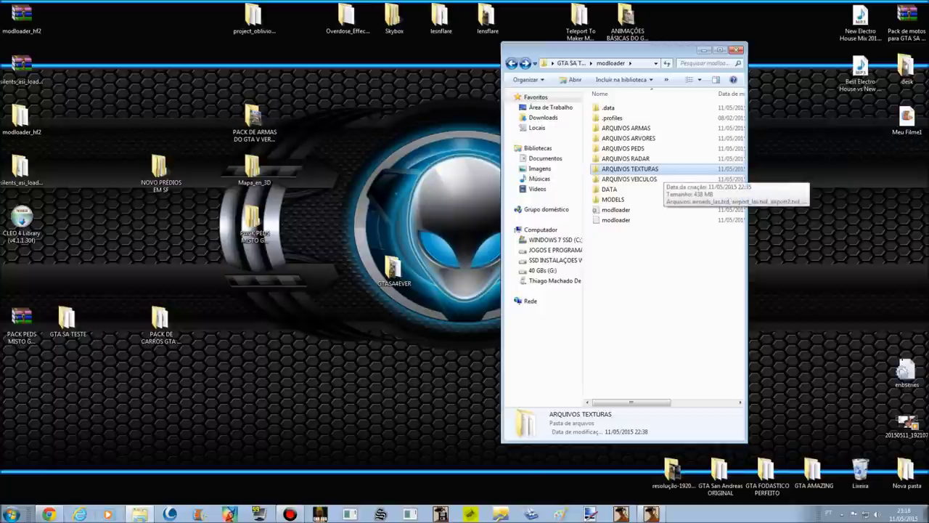
Step: Examine the texture and model files in ARQUIVOS TEXTURAS and return to the modloader folder
{"action": "left_click", "coordinate": [639, 170]}
{"action": "left_click", "coordinate": [690, 169]}
{"action": "key", "text": "Return"}
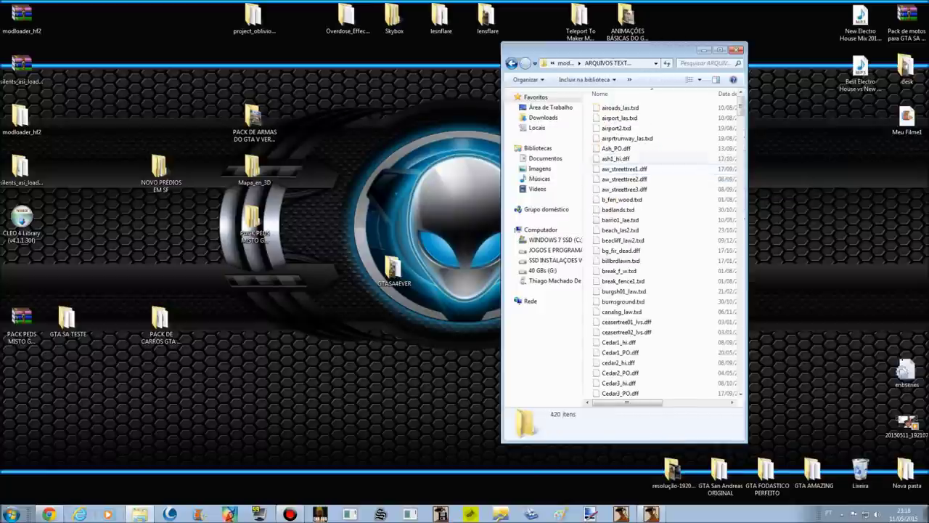
{"action": "key", "text": "BackSpace"}
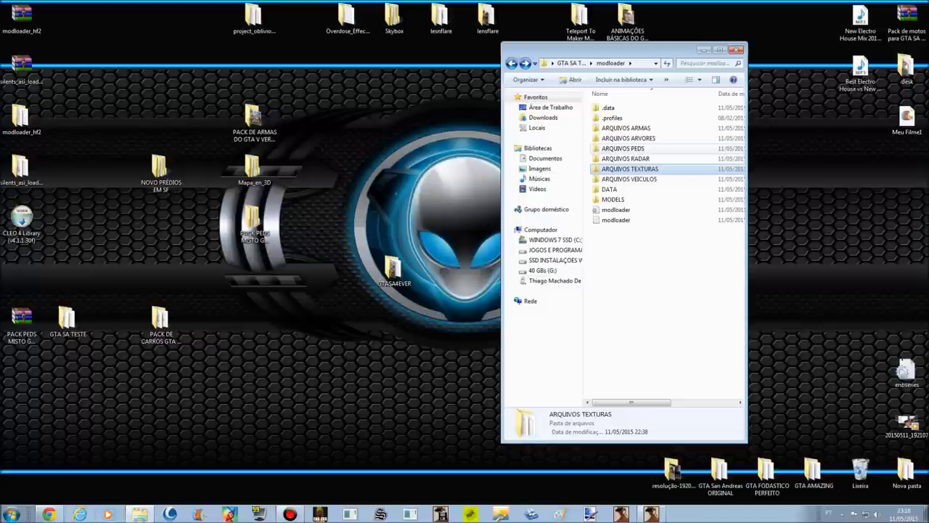
{"action": "key", "text": "Return"}
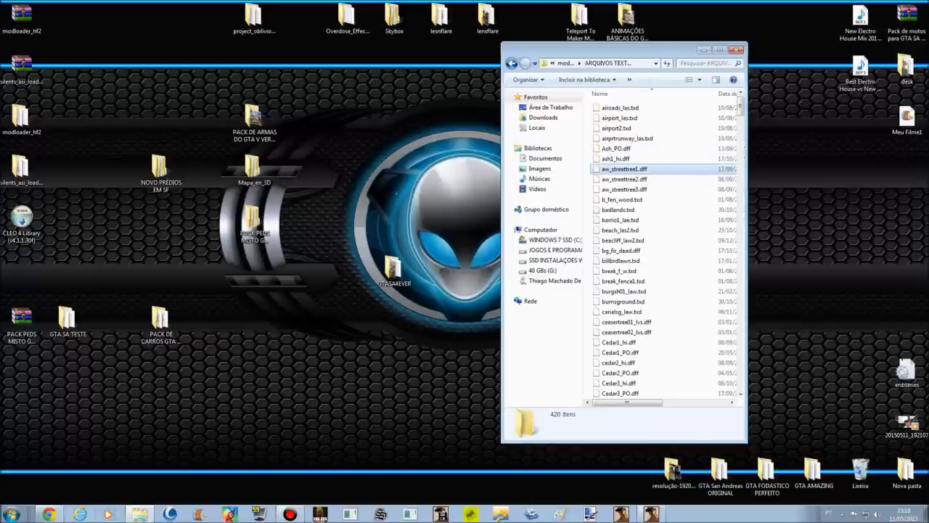
{"action": "scroll", "coordinate": [668, 251], "scroll_direction": "down", "scroll_amount": 15}
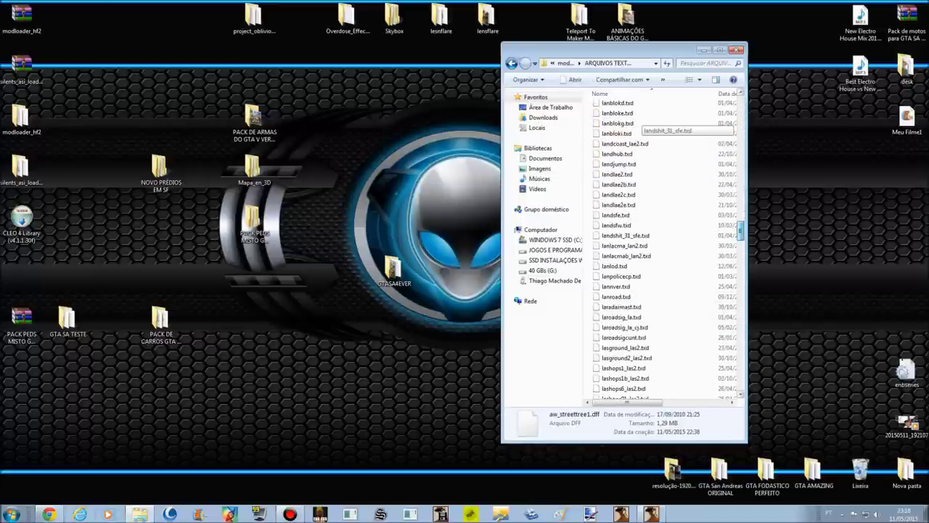
{"action": "left_click_drag", "start_coordinate": [740, 314], "coordinate": [740, 103]}
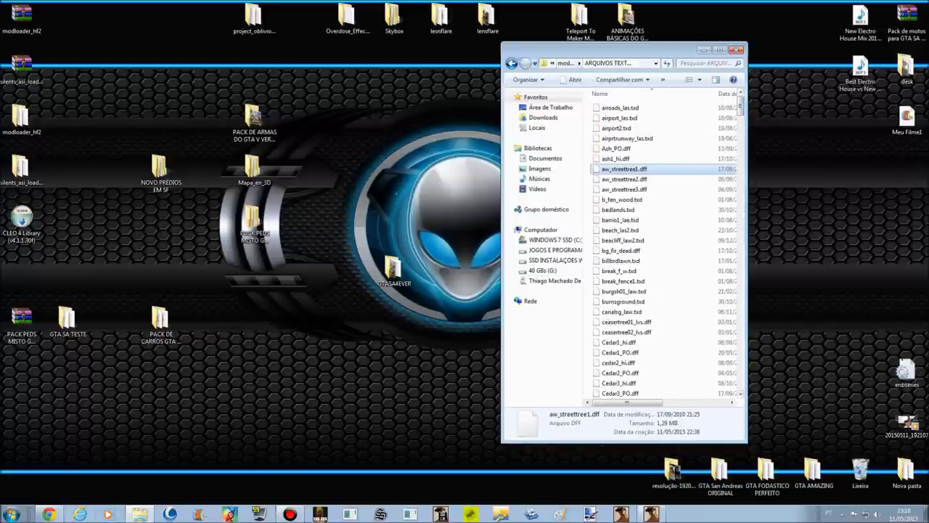
{"action": "left_click", "coordinate": [512, 64]}
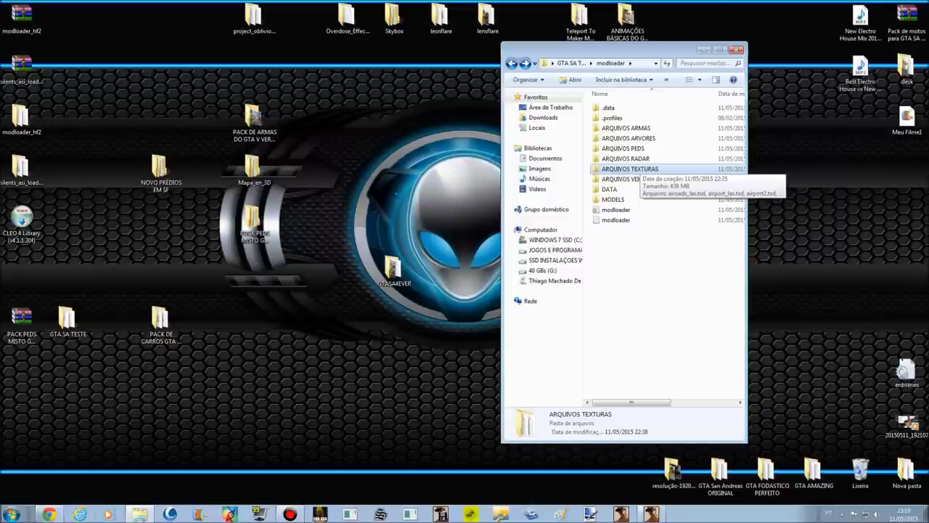
Step: Check the ARQUIVOS ARMAS, ARQUIVOS ARVORES, ARQUIVOS PEDS and ARQUIVOS TEXTURAS folders in modloader
{"action": "left_click", "coordinate": [658, 128]}
{"action": "left_click", "coordinate": [662, 139]}
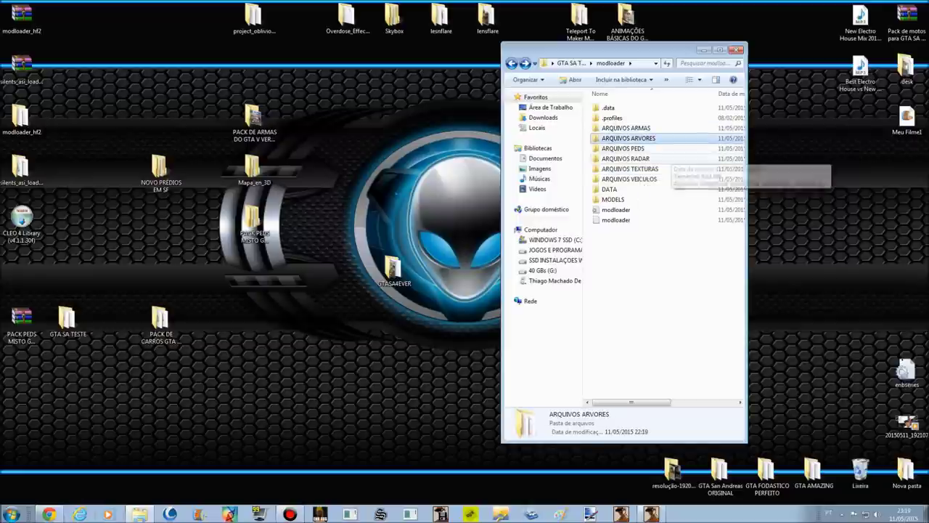
{"action": "double_click", "coordinate": [660, 170]}
{"action": "key", "text": "alt+Left"}
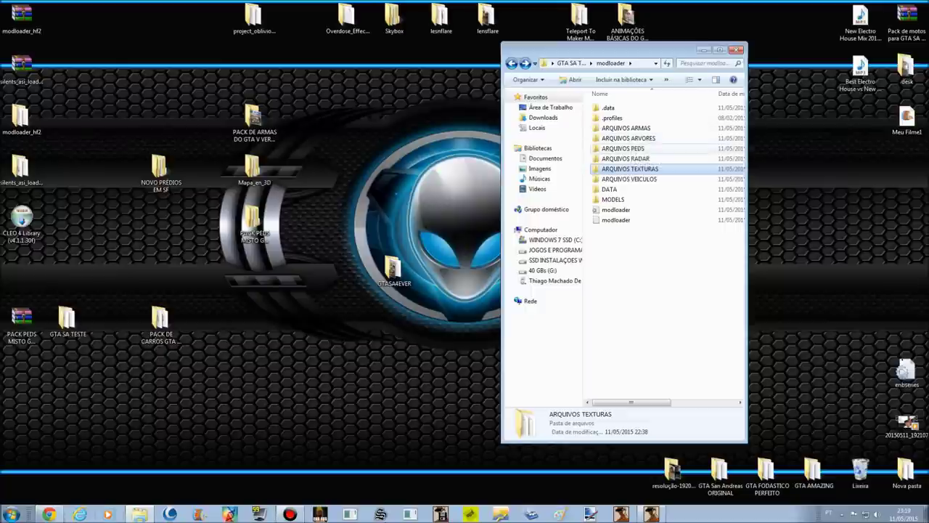
{"action": "left_click", "coordinate": [653, 149]}
{"action": "left_click", "coordinate": [653, 169]}
{"action": "left_click", "coordinate": [639, 149]}
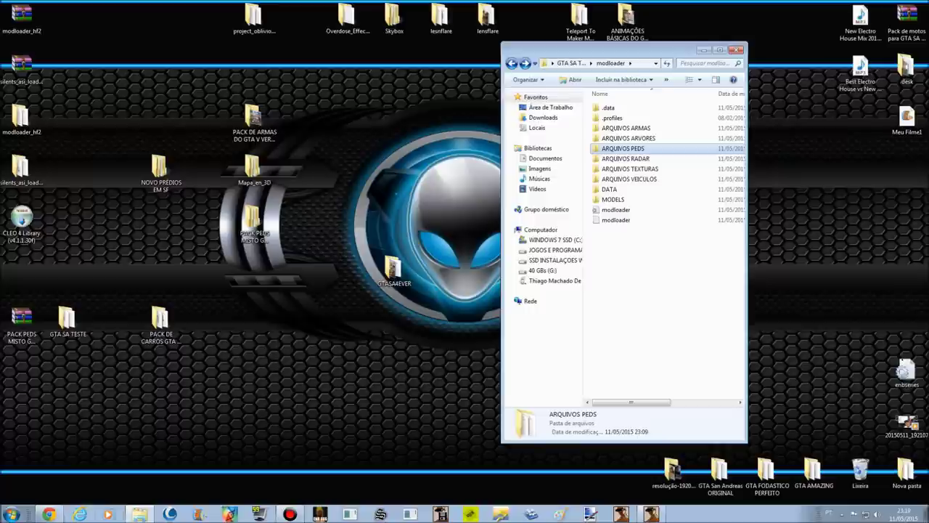
{"action": "left_click", "coordinate": [654, 170]}
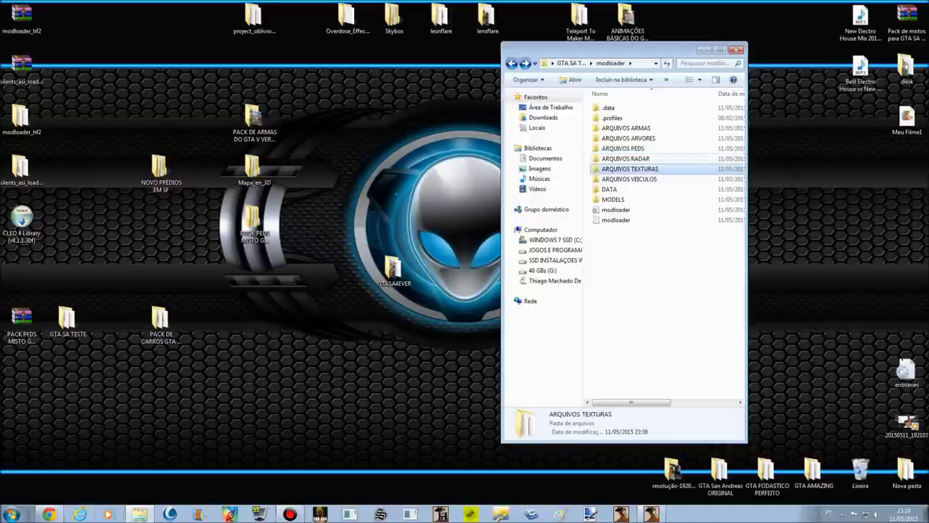
Step: View ARQUIVOS PEDS, look through the ARQUIVOS TEXTURAS file list and select the ARQUIVOS TEXTURAS folder back in modloader
{"action": "double_click", "coordinate": [623, 148]}
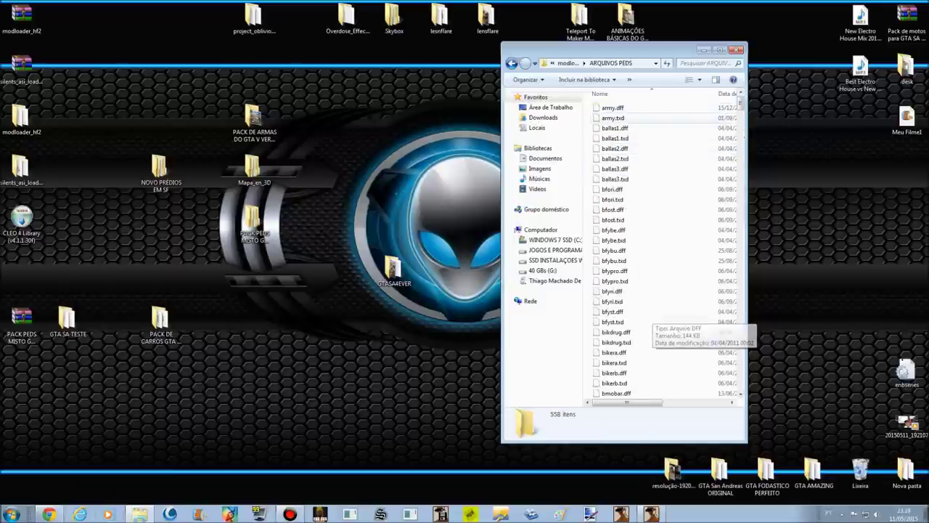
{"action": "key", "text": "BackSpace"}
{"action": "double_click", "coordinate": [633, 169]}
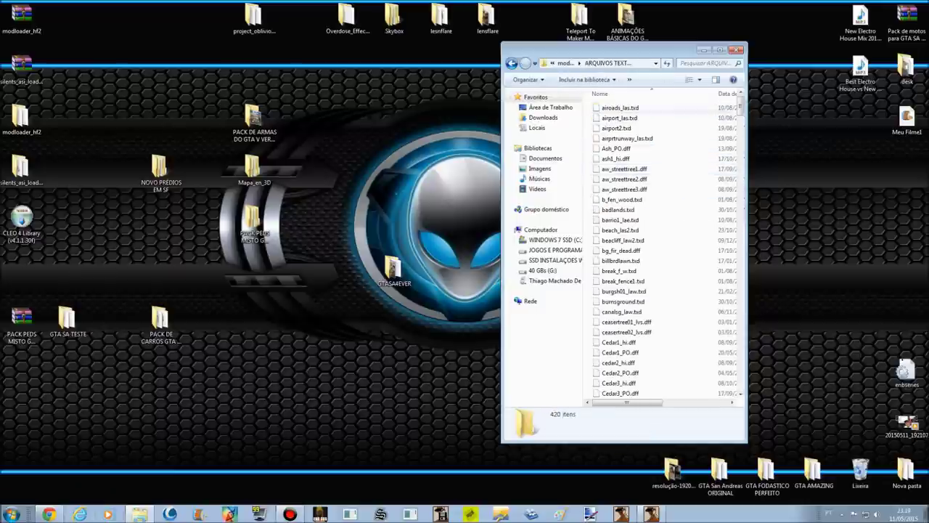
{"action": "scroll", "coordinate": [668, 249], "scroll_direction": "down", "scroll_amount": 20}
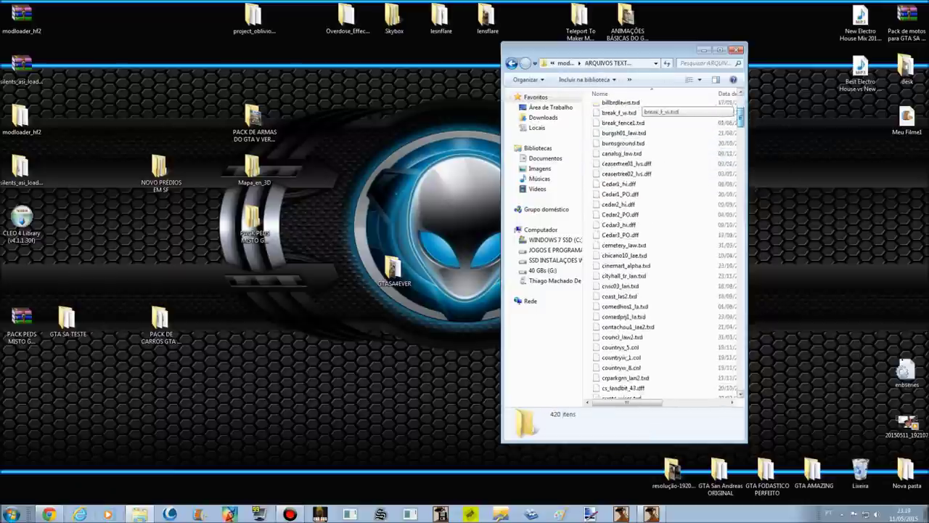
{"action": "scroll", "coordinate": [635, 109], "scroll_direction": "down", "scroll_amount": 20}
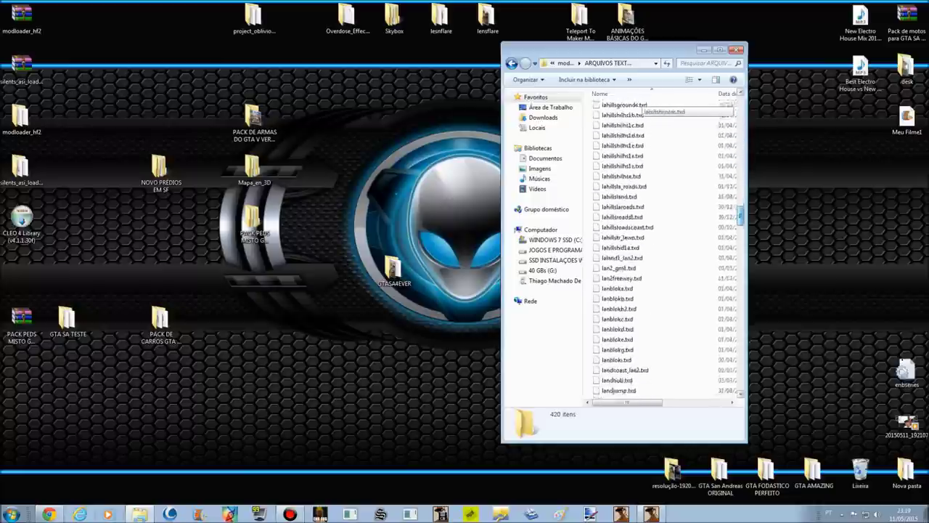
{"action": "scroll", "coordinate": [639, 109], "scroll_direction": "down", "scroll_amount": 20}
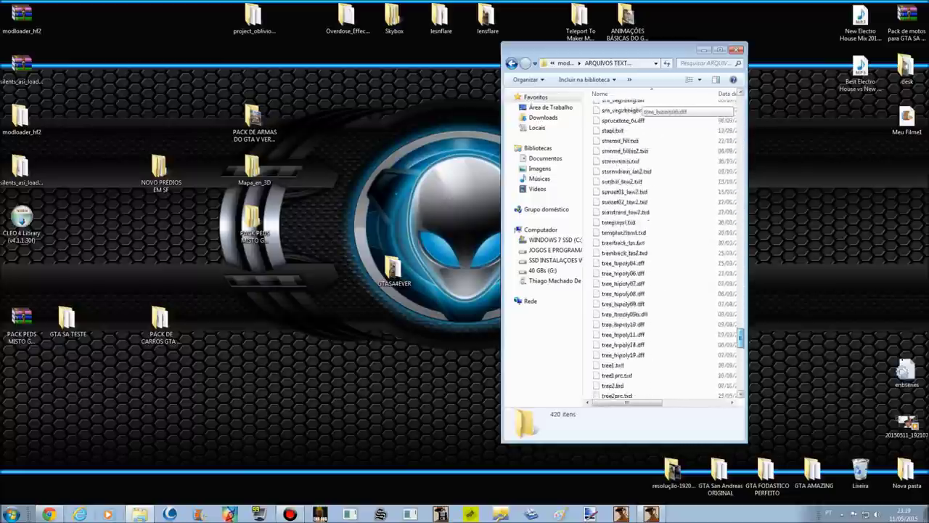
{"action": "left_click", "coordinate": [512, 63]}
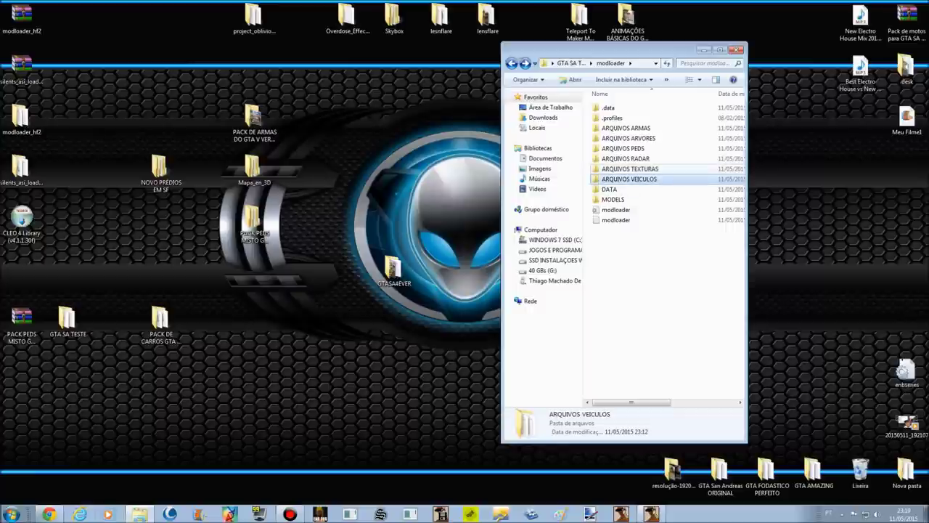
{"action": "left_click", "coordinate": [630, 169]}
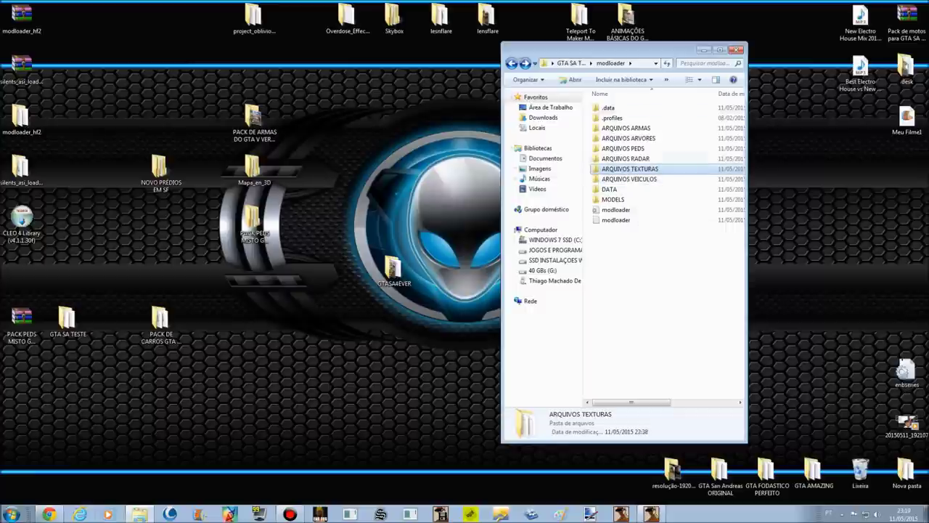
Step: Open modloader's DATA folder and, from the desktop, the PACK DE CARROS GTA BRASIL TUNING SP folder
{"action": "left_click", "coordinate": [646, 179]}
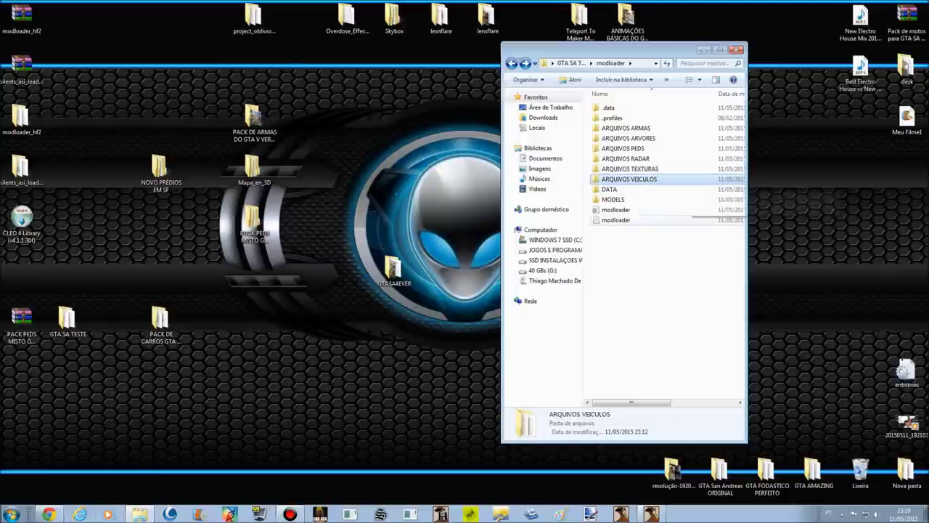
{"action": "double_click", "coordinate": [610, 189]}
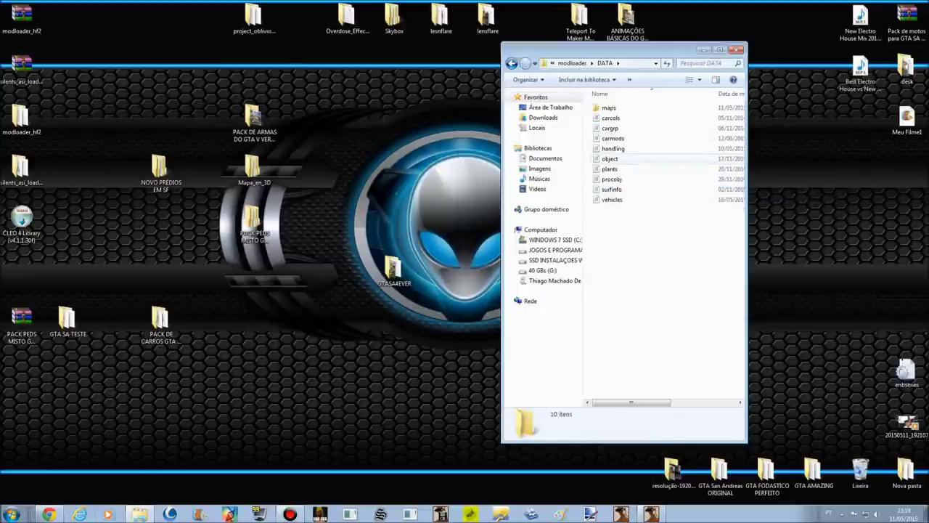
{"action": "left_click", "coordinate": [161, 323]}
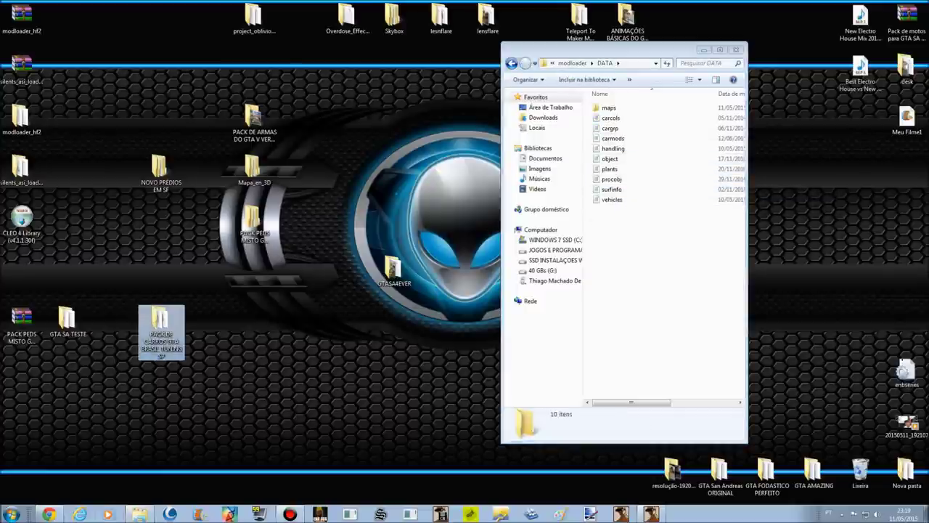
{"action": "double_click", "coordinate": [161, 323]}
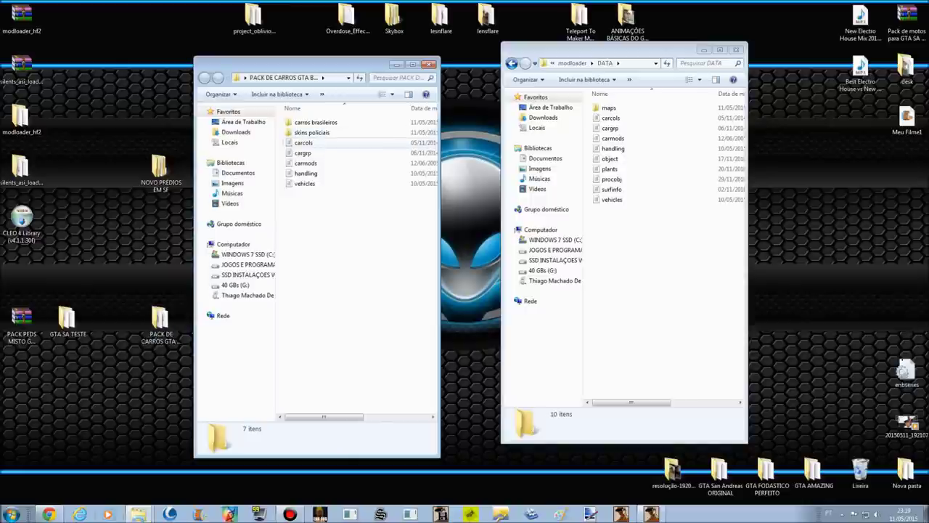
Step: Point out the car pack's data files and its skins policiais and carros brasileiros folders, and close the pack's window
{"action": "left_click", "coordinate": [304, 154]}
{"action": "left_click", "coordinate": [305, 164]}
{"action": "left_click", "coordinate": [306, 174]}
{"action": "left_click", "coordinate": [305, 184]}
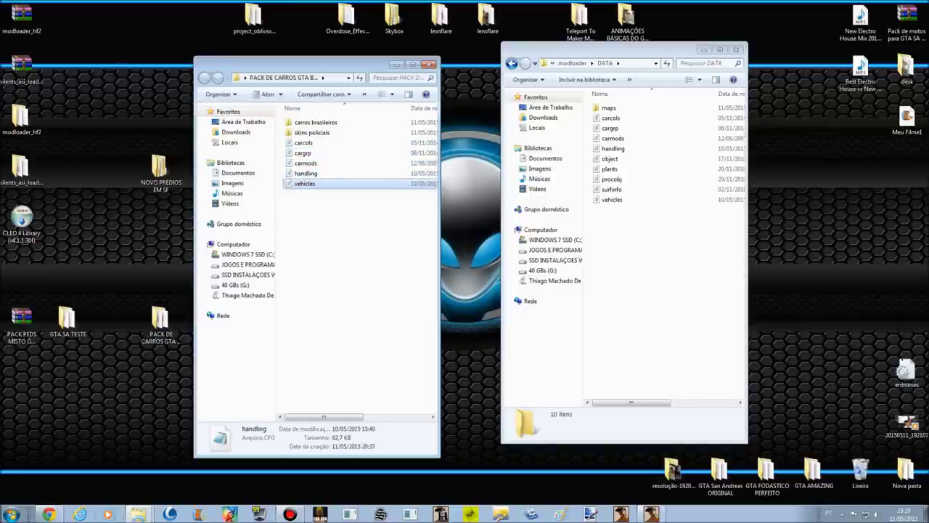
{"action": "left_click", "coordinate": [312, 133]}
{"action": "left_click", "coordinate": [316, 123]}
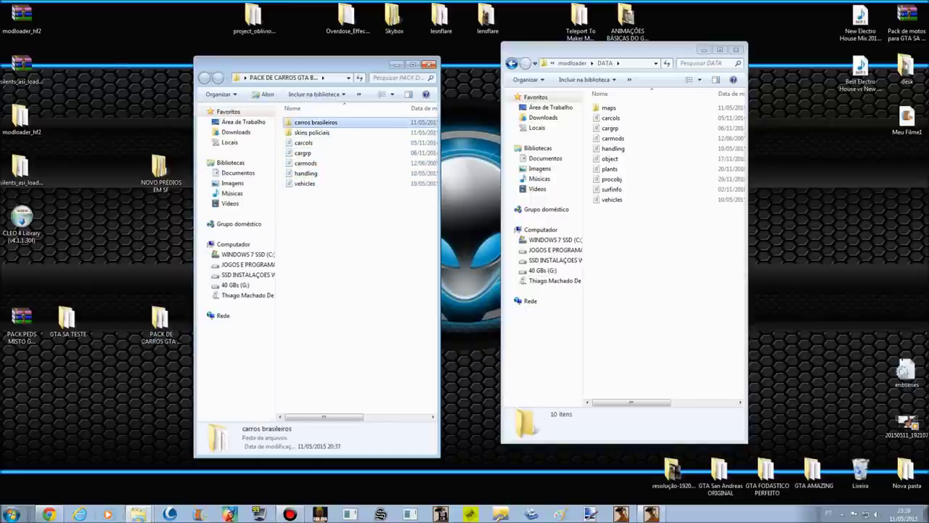
{"action": "left_click", "coordinate": [429, 64]}
Step: Line up the car pack folder below the PACK PEDS folder and GTASA4EVER between project_oblivion_2010 and the weapons pack
{"action": "left_click_drag", "start_coordinate": [161, 321], "coordinate": [256, 279]}
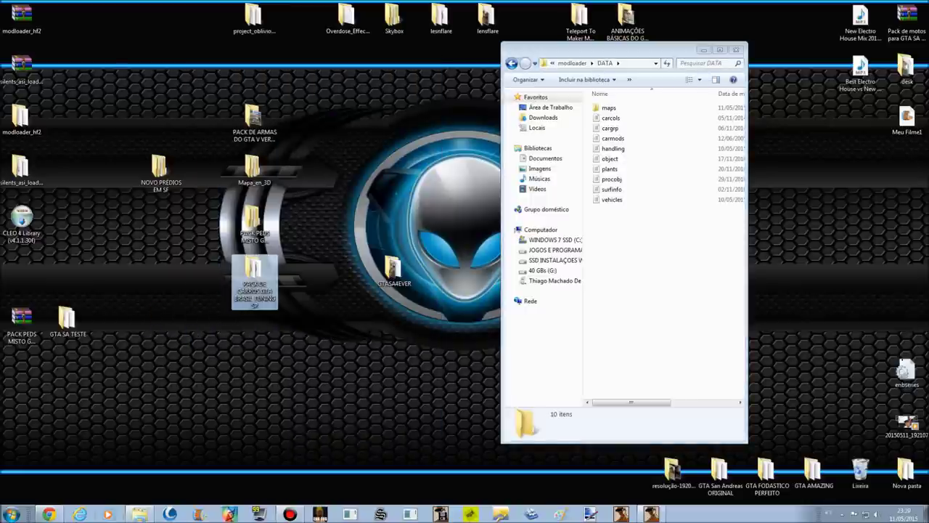
{"action": "left_click", "coordinate": [254, 19]}
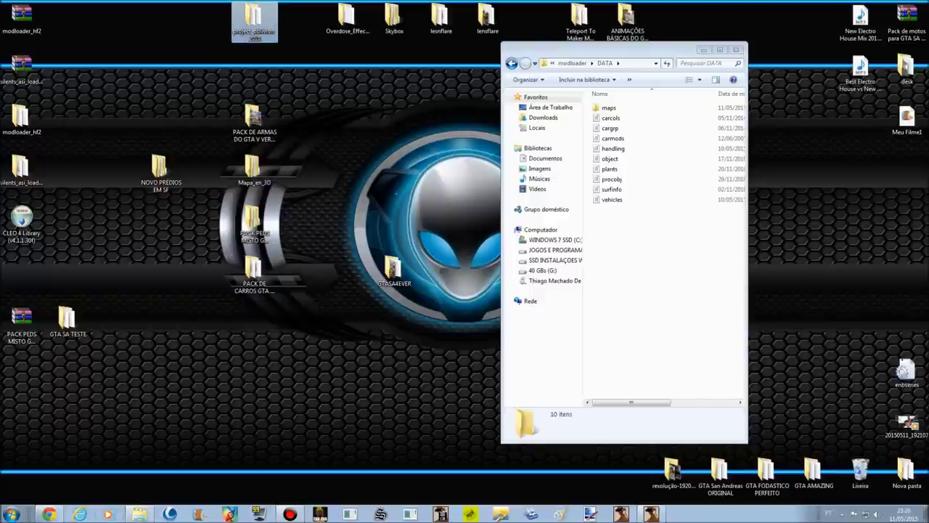
{"action": "left_click_drag", "start_coordinate": [394, 275], "coordinate": [254, 69]}
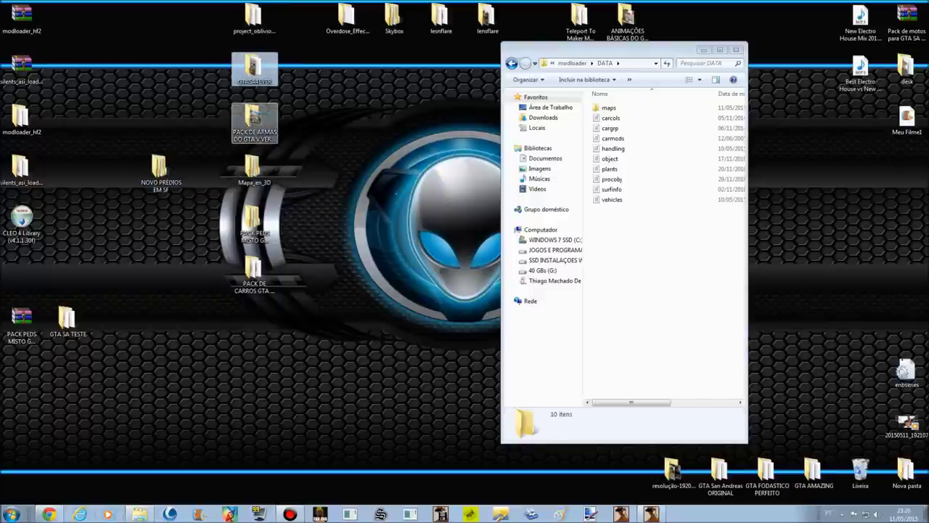
{"action": "left_click", "coordinate": [254, 119]}
{"action": "left_click", "coordinate": [254, 169]}
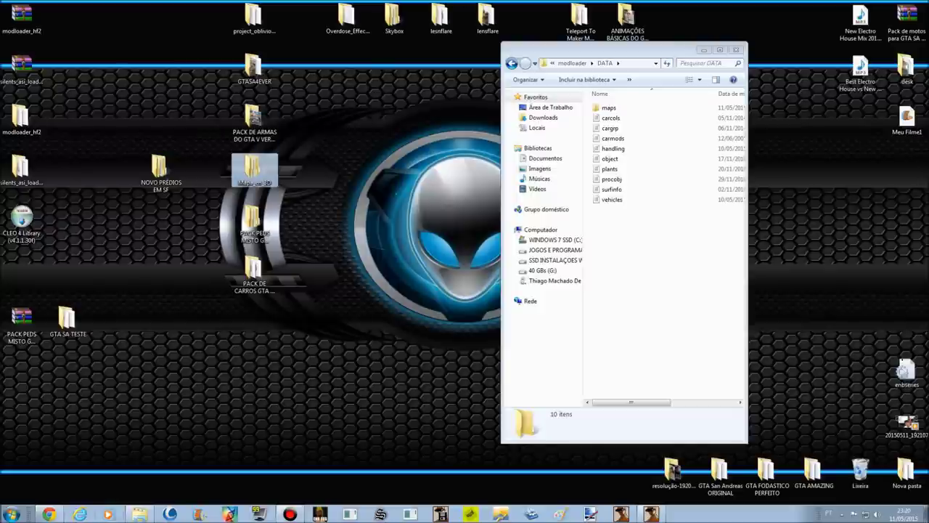
{"action": "left_click", "coordinate": [254, 220]}
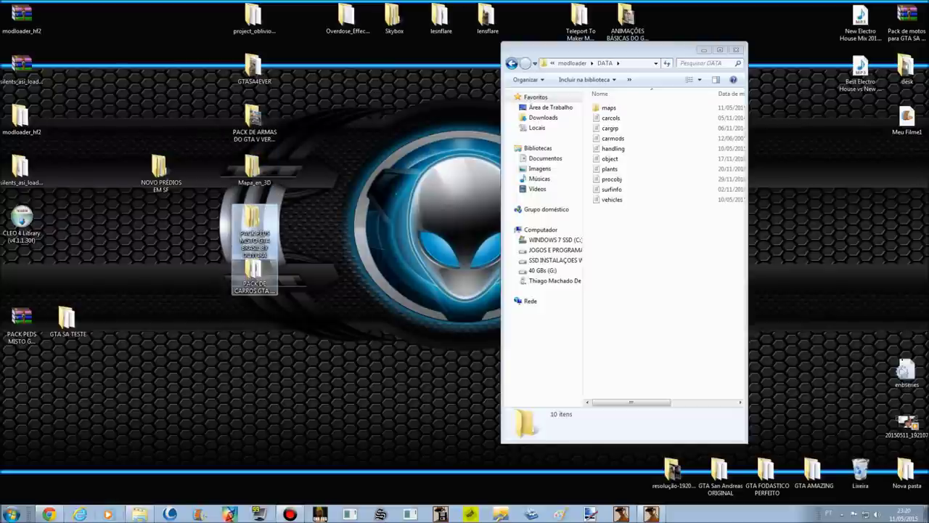
{"action": "left_click", "coordinate": [254, 272]}
Step: Shift the DATA folder window slightly aside and go back to the modloader folder
{"action": "left_click_drag", "start_coordinate": [672, 111], "coordinate": [663, 239]}
{"action": "left_click_drag", "start_coordinate": [613, 50], "coordinate": [648, 58]}
{"action": "left_click", "coordinate": [547, 70]}
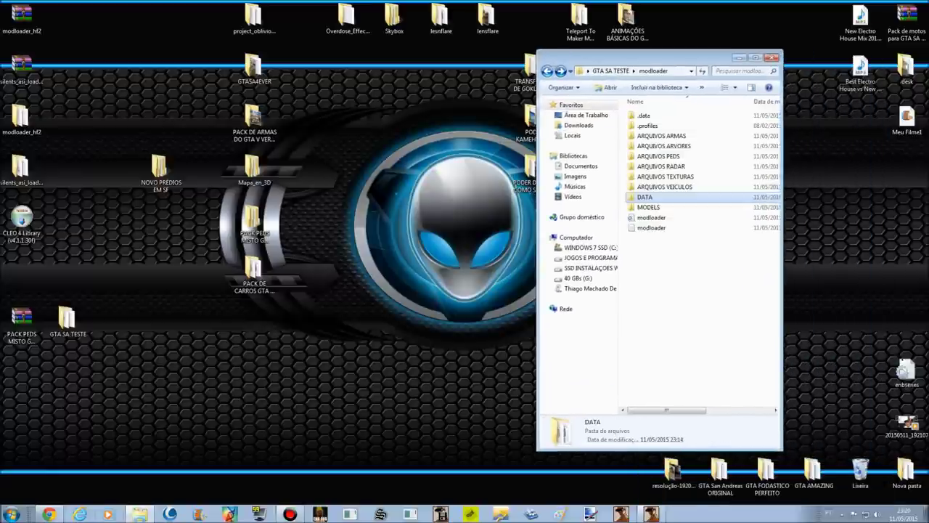
{"action": "right_click", "coordinate": [458, 294]}
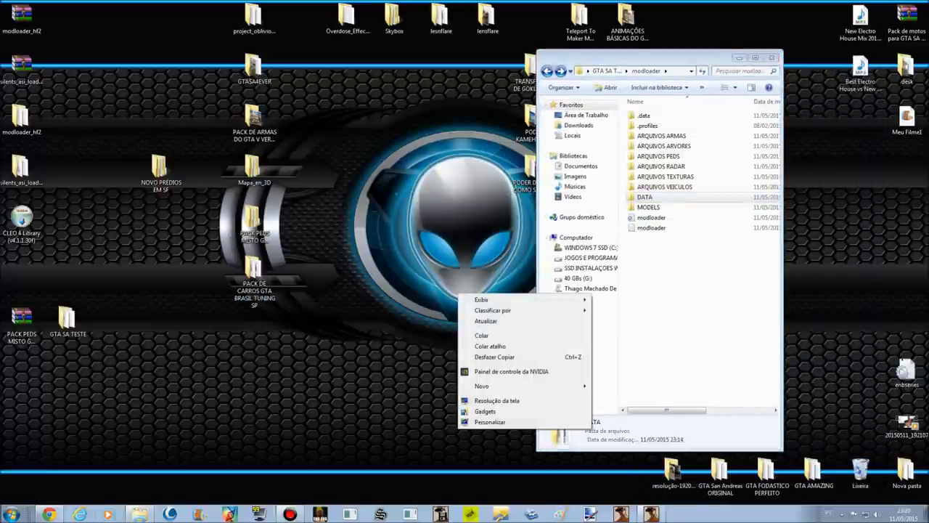
{"action": "key", "text": "Escape"}
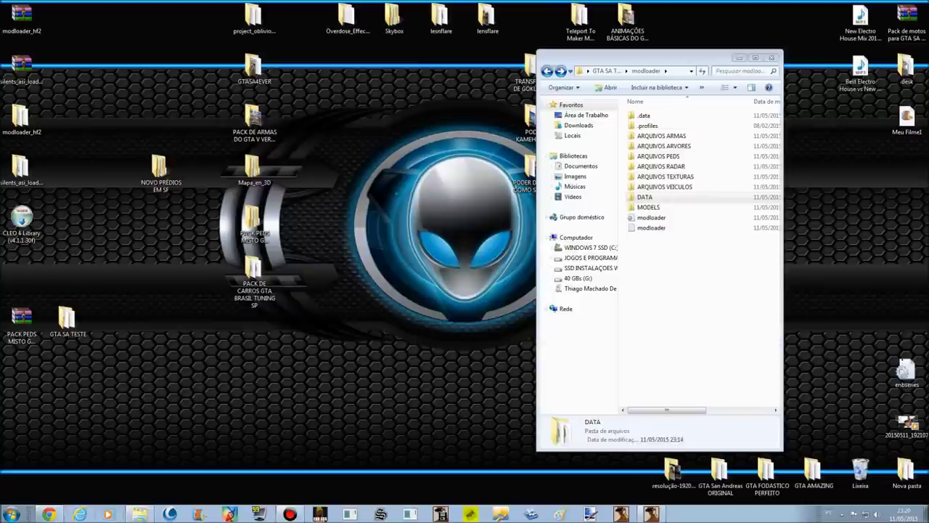
{"action": "left_click", "coordinate": [645, 197]}
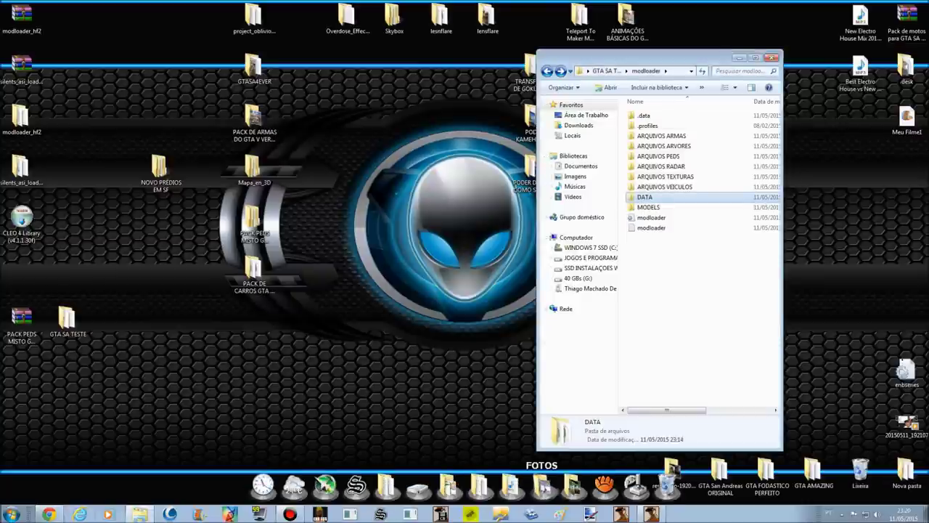
{"action": "left_click", "coordinate": [544, 488]}
{"action": "left_click", "coordinate": [797, 82]}
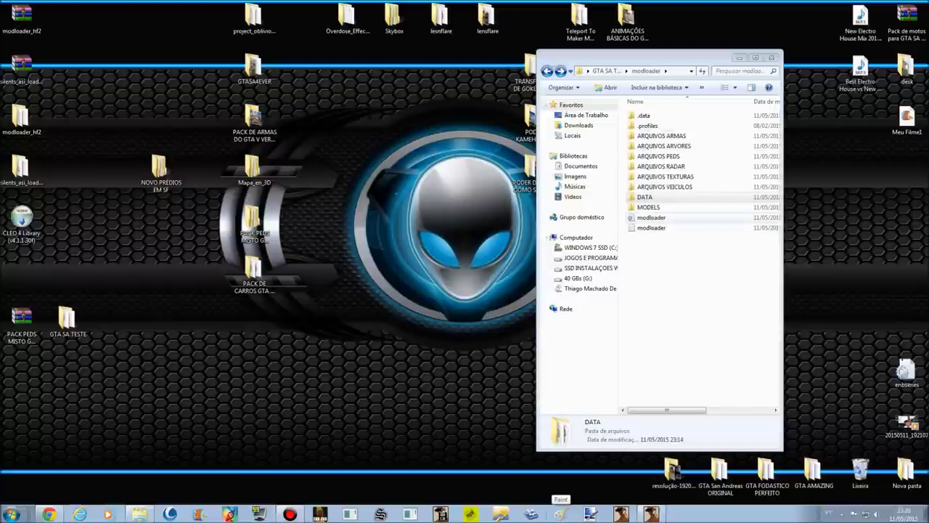
Step: Move the NOVO PRÉDIOS EM SF folder icon on the desktop, open it, and place its window beside the modloader one
{"action": "left_click_drag", "start_coordinate": [161, 171], "coordinate": [255, 323]}
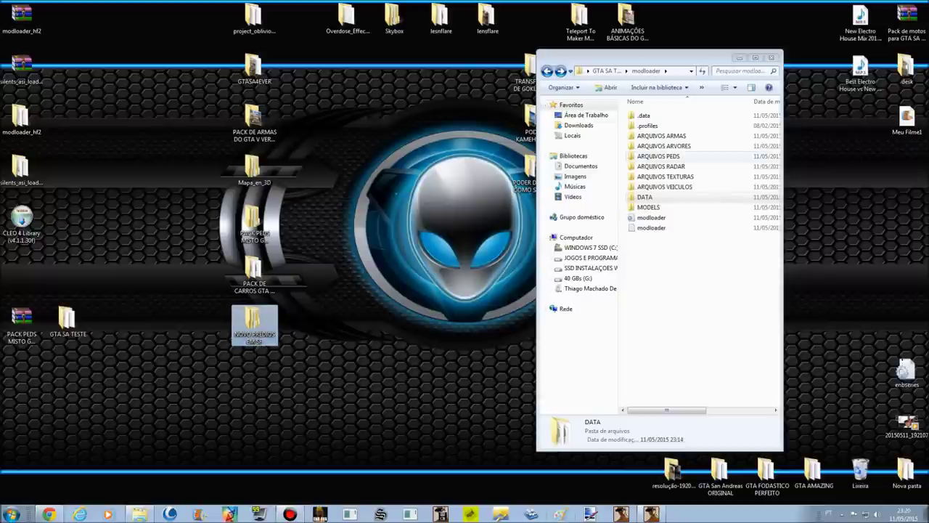
{"action": "left_click_drag", "start_coordinate": [254, 324], "coordinate": [348, 271]}
{"action": "double_click", "coordinate": [348, 273]}
{"action": "left_click_drag", "start_coordinate": [675, 94], "coordinate": [310, 54]}
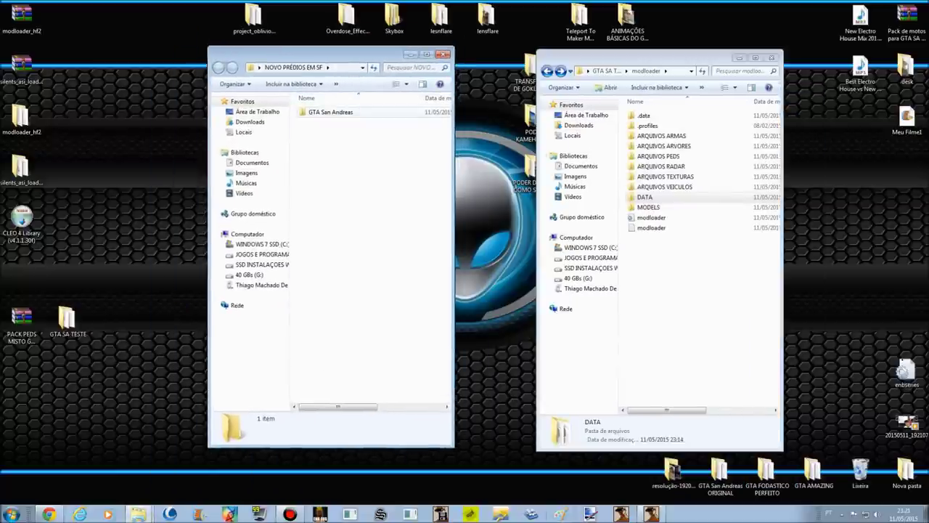
Step: Browse NOVO PRÉDIOS EM SF through GTA San Andreas and data to maps, and return to its GTA San Andreas folder
{"action": "double_click", "coordinate": [331, 112]}
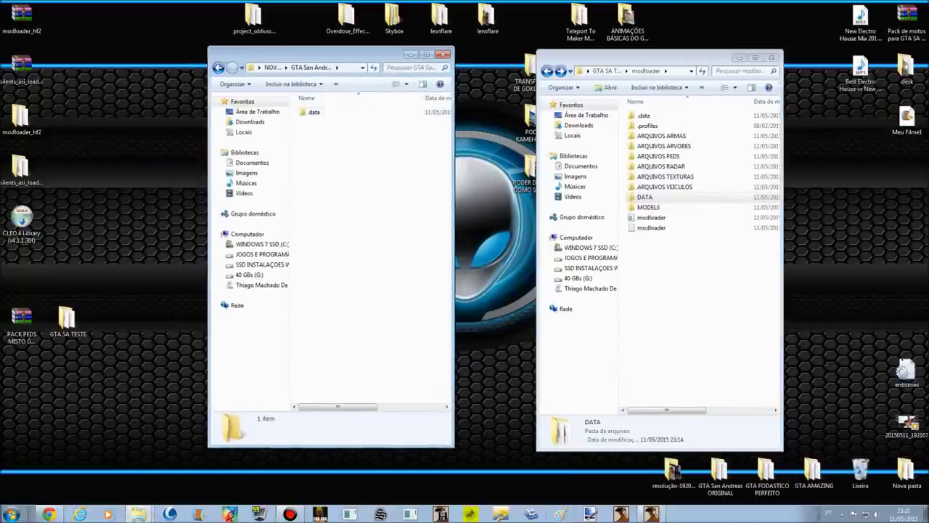
{"action": "double_click", "coordinate": [317, 112]}
{"action": "key", "text": "Down"}
{"action": "key", "text": "Return"}
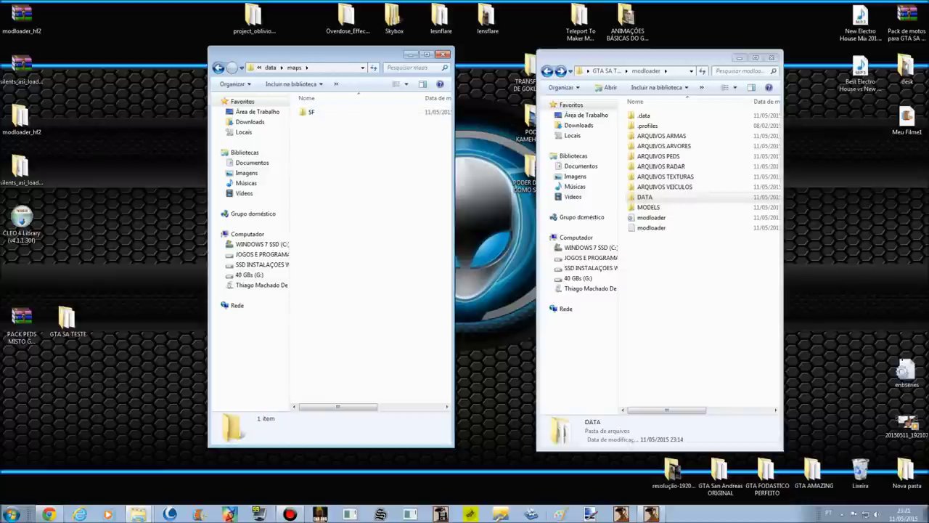
{"action": "key", "text": "BackSpace"}
{"action": "key", "text": "BackSpace"}
{"action": "key", "text": "BackSpace"}
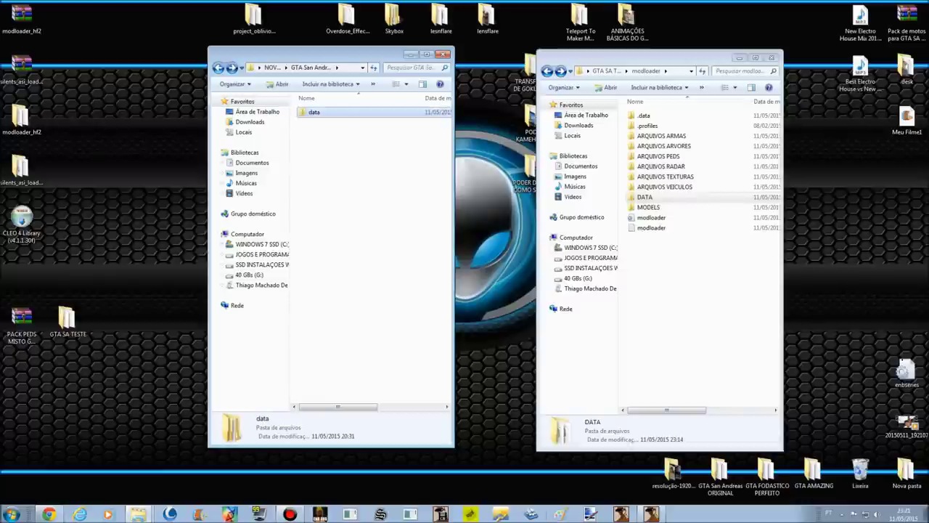
{"action": "key", "text": "Return"}
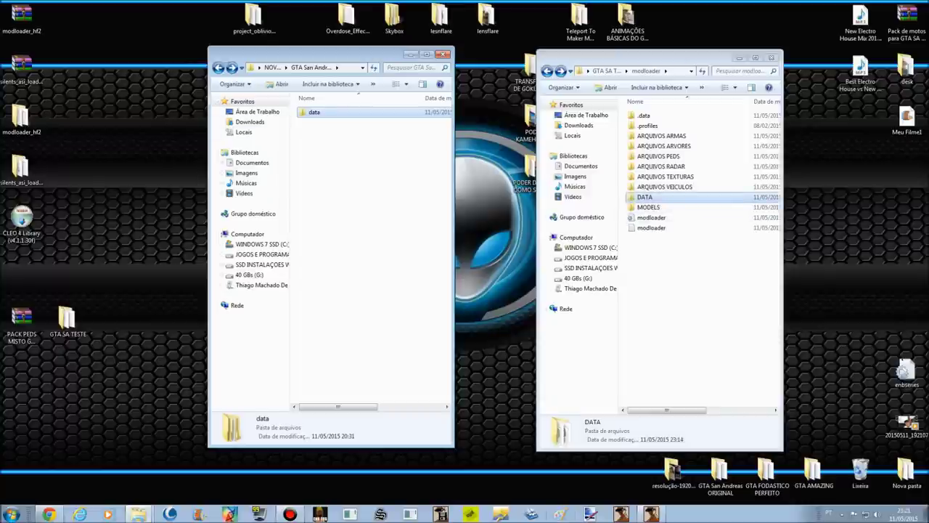
Step: Select DATA and MODELS in modloader, and open the building mod's data and maps folders to select SF
{"action": "left_click", "coordinate": [701, 197]}
{"action": "left_click", "coordinate": [660, 207], "text": "shift"}
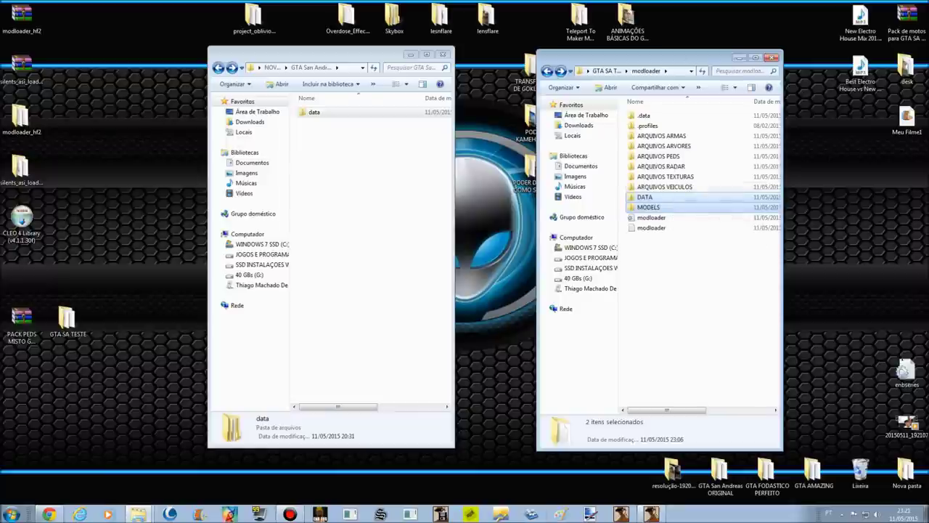
{"action": "left_click", "coordinate": [315, 113]}
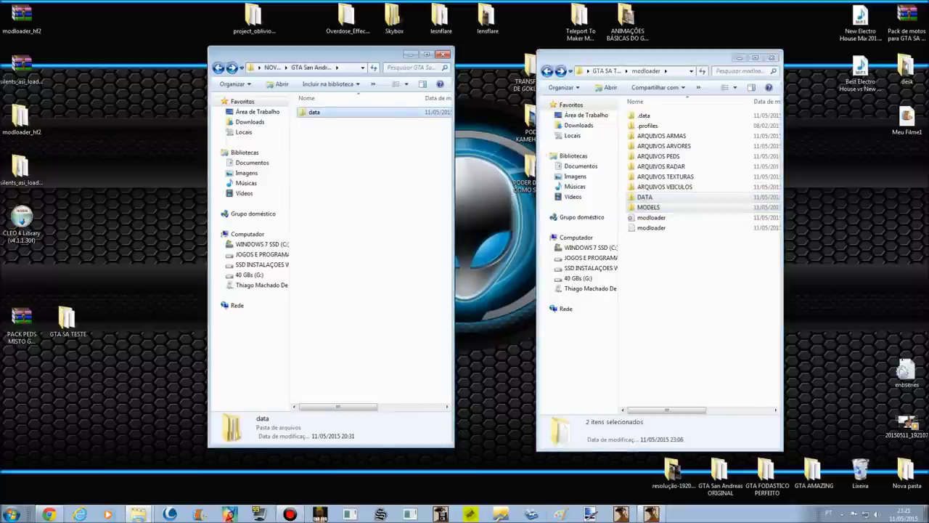
{"action": "double_click", "coordinate": [314, 113]}
{"action": "left_click", "coordinate": [315, 113]}
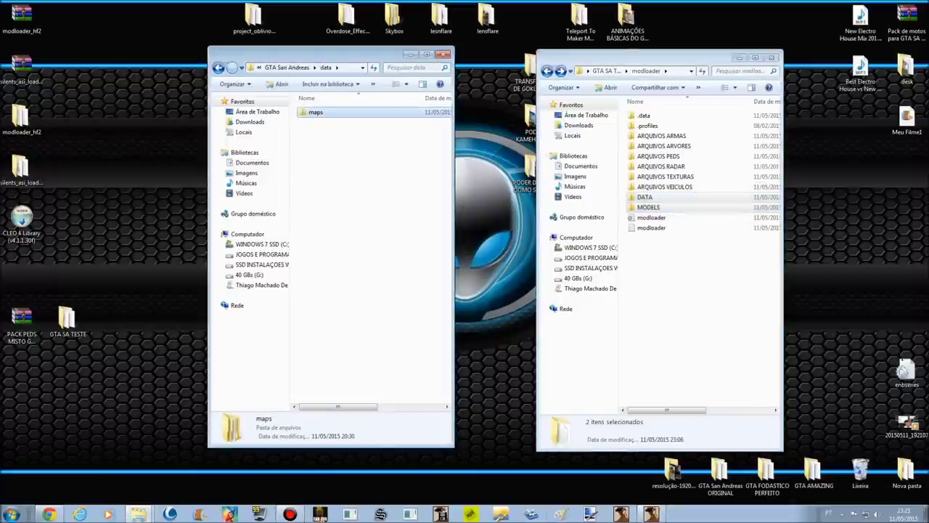
{"action": "double_click", "coordinate": [315, 113]}
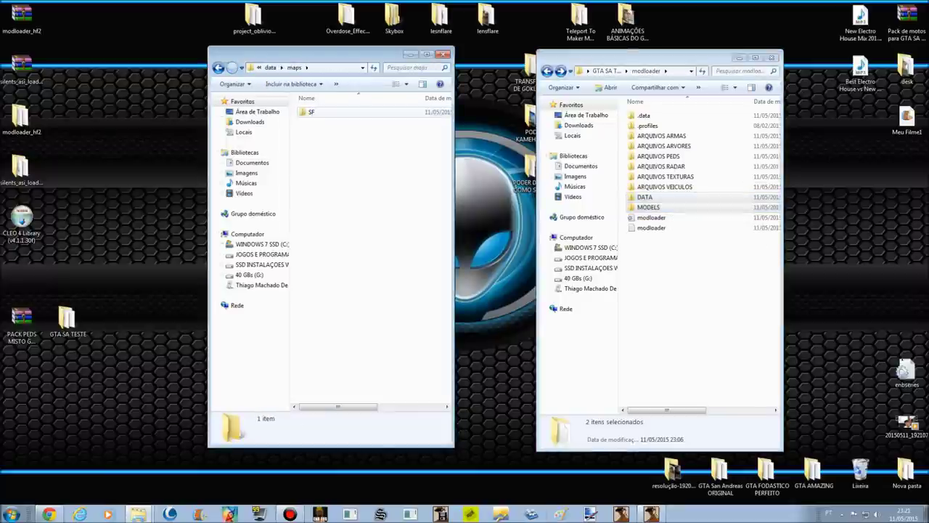
{"action": "left_click", "coordinate": [315, 112]}
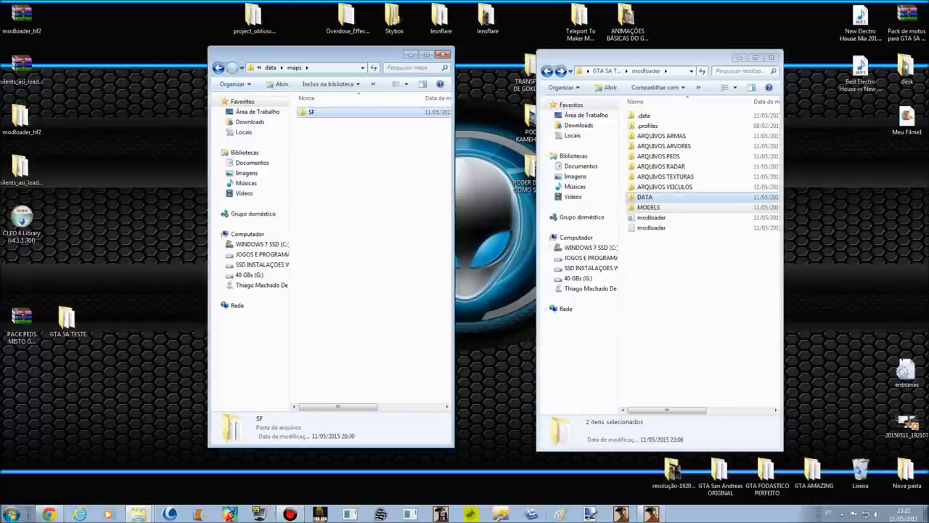
Step: Examine the SF folder inside modloader's DATA maps folder, and return to the modloader folder
{"action": "double_click", "coordinate": [645, 197]}
{"action": "double_click", "coordinate": [646, 117]}
{"action": "left_click", "coordinate": [646, 147]}
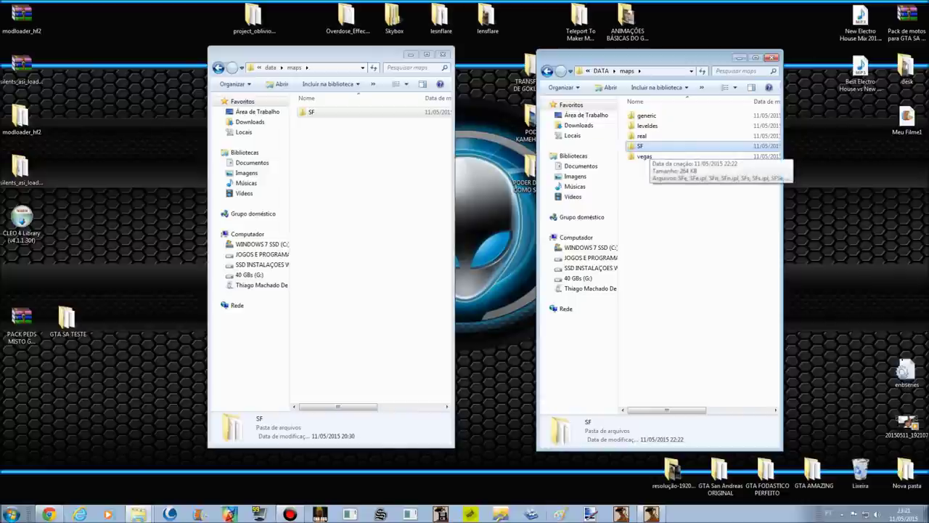
{"action": "left_click", "coordinate": [548, 71]}
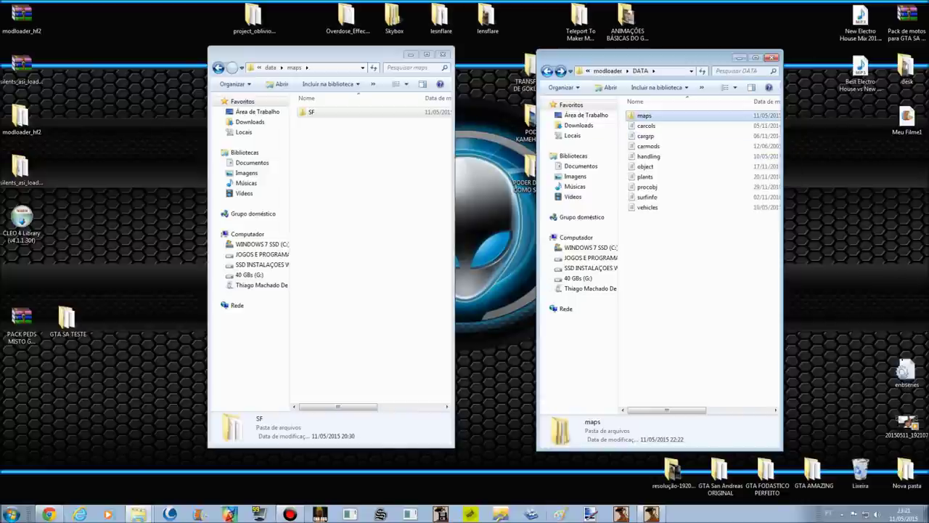
{"action": "key", "text": "alt+Right"}
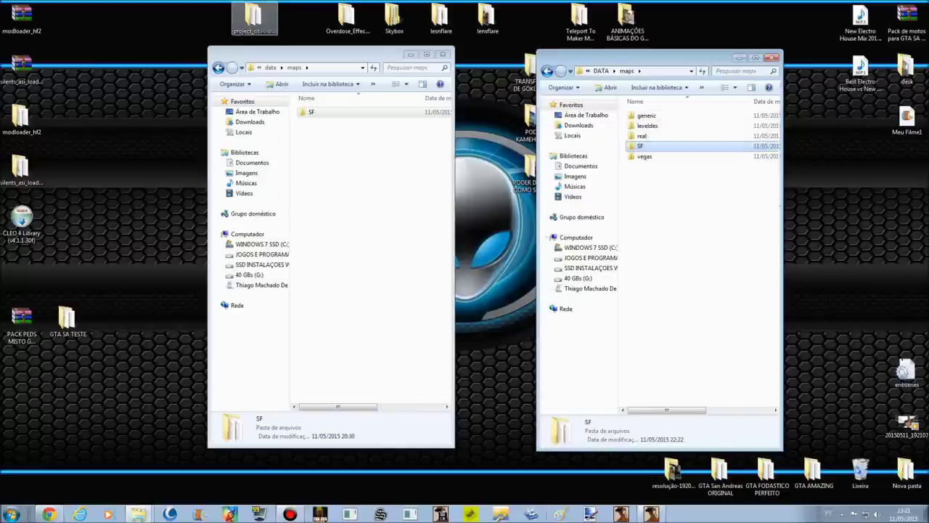
{"action": "key", "text": "Return"}
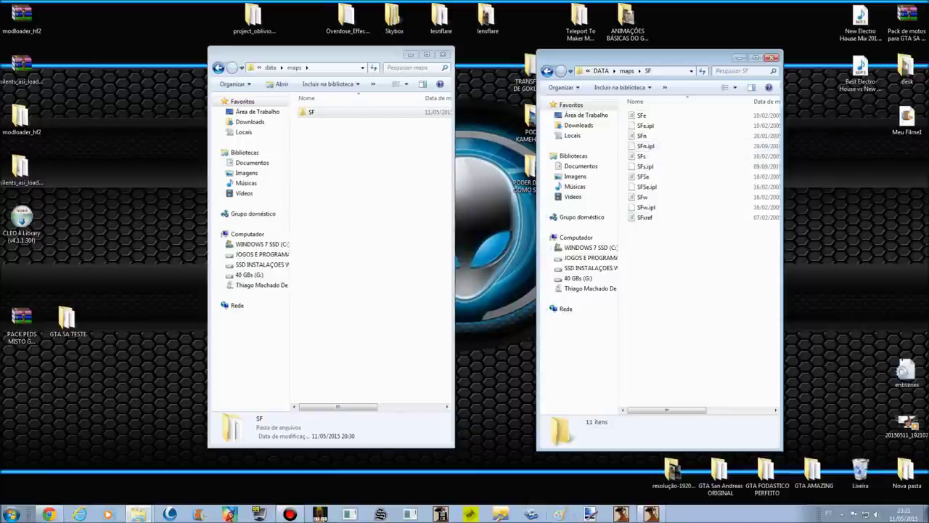
{"action": "key", "text": "alt+Left"}
{"action": "key", "text": "alt+Left"}
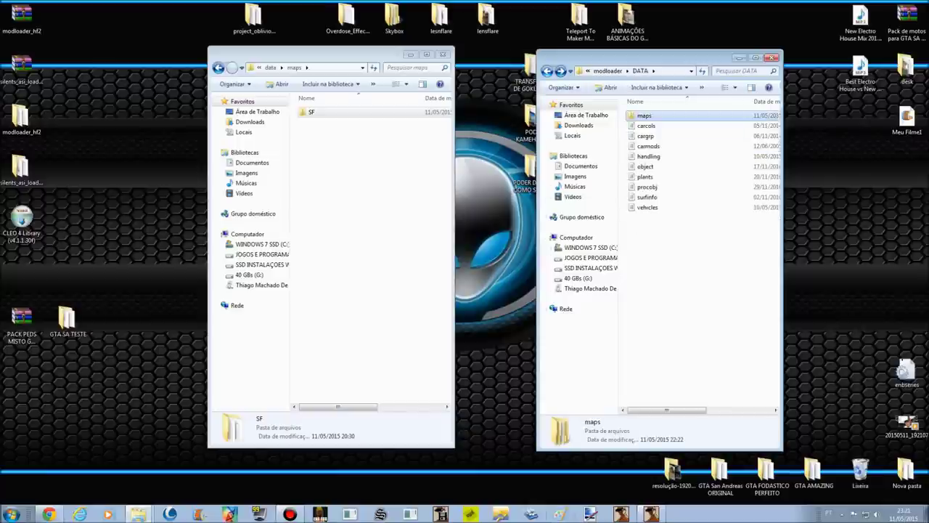
{"action": "key", "text": "alt+Left"}
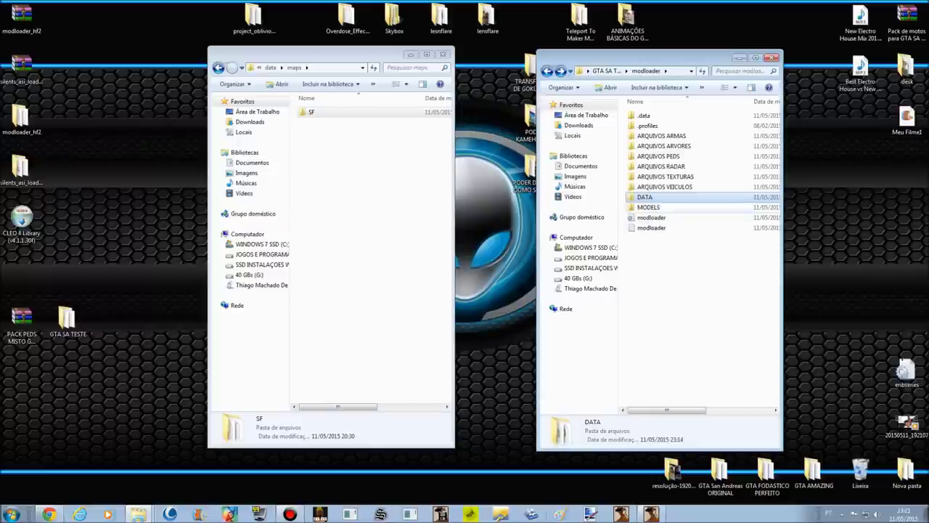
Step: Place the building mod's maps window next to the modloader window, and open the project_oblivion_2010 folder from the desktop
{"action": "left_click_drag", "start_coordinate": [334, 54], "coordinate": [409, 61]}
{"action": "left_click", "coordinate": [683, 197]}
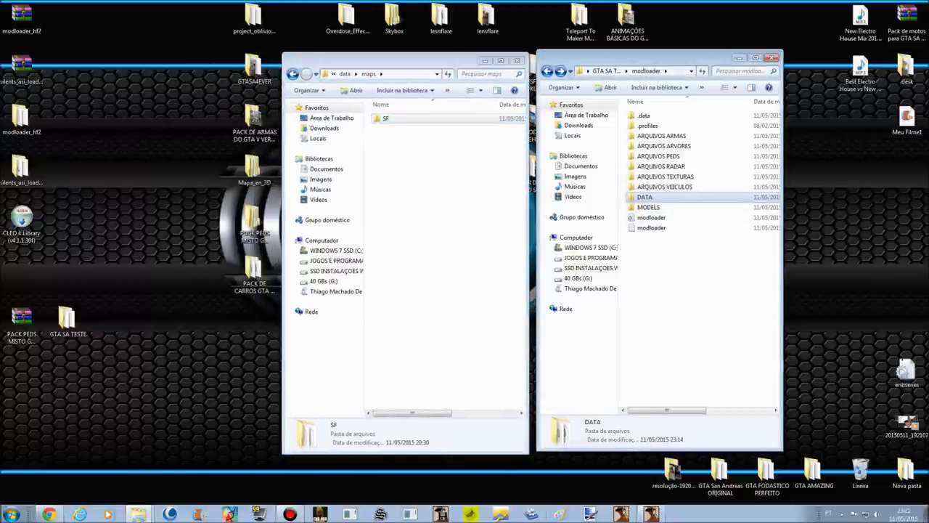
{"action": "left_click", "coordinate": [254, 20]}
{"action": "double_click", "coordinate": [255, 21]}
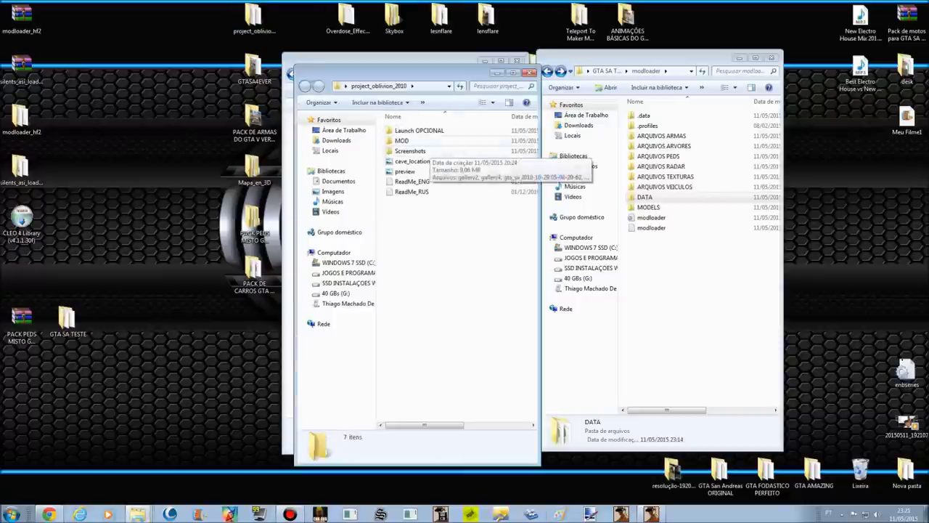
Step: Browse the project_oblivion_2010 mod down to its data maps folder, place its window beside the others, and select SF
{"action": "double_click", "coordinate": [402, 140]}
{"action": "double_click", "coordinate": [417, 140]}
{"action": "double_click", "coordinate": [401, 130]}
{"action": "double_click", "coordinate": [402, 130]}
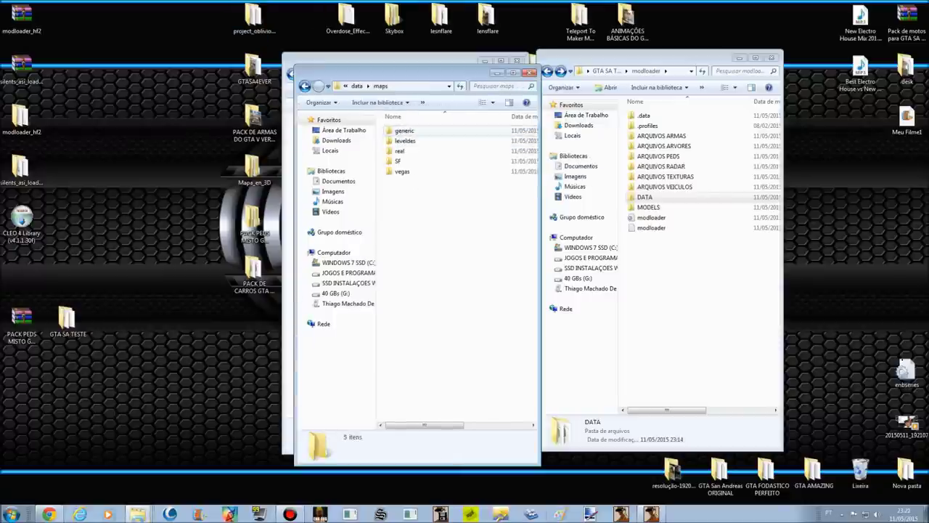
{"action": "left_click_drag", "start_coordinate": [406, 72], "coordinate": [157, 60]}
{"action": "left_click", "coordinate": [149, 148]}
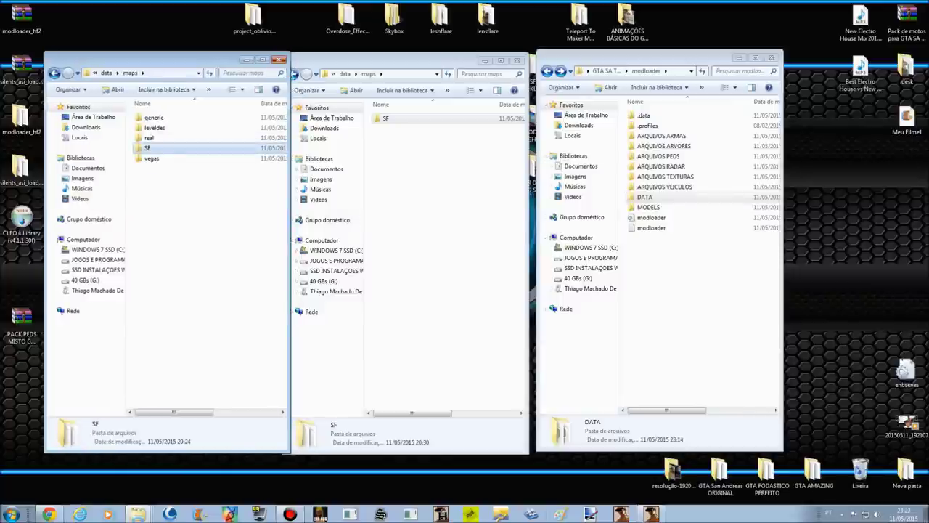
Step: Close the project_oblivion_2010 window, examine the maps folder inside modloader's DATA, and return to the modloader folder
{"action": "left_click", "coordinate": [279, 60]}
{"action": "double_click", "coordinate": [645, 196]}
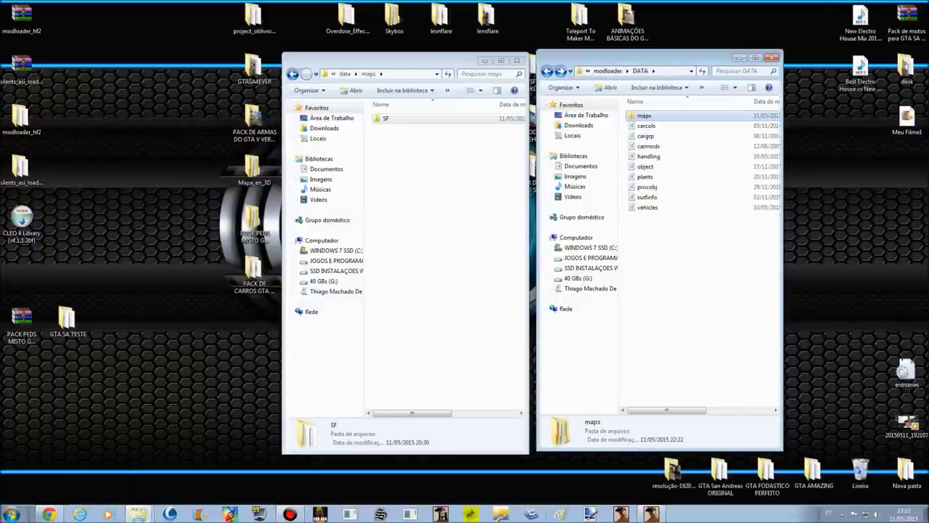
{"action": "left_click", "coordinate": [548, 71]}
{"action": "left_click", "coordinate": [547, 71]}
{"action": "left_click", "coordinate": [559, 71]}
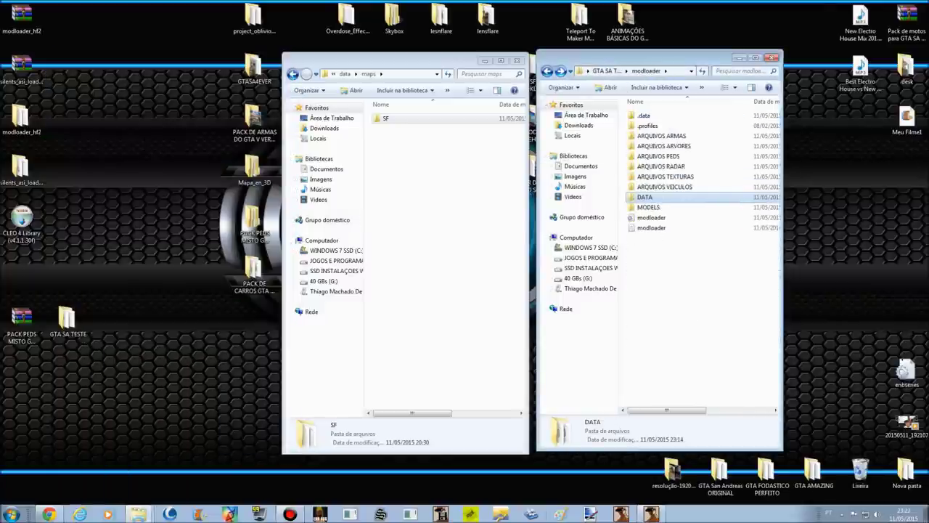
{"action": "double_click", "coordinate": [645, 196]}
{"action": "double_click", "coordinate": [643, 115]}
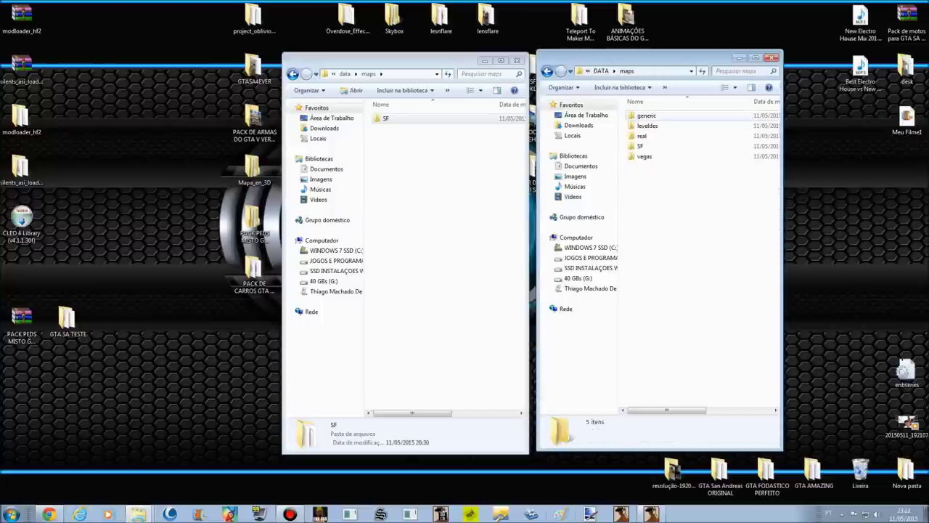
{"action": "left_click", "coordinate": [547, 70]}
{"action": "left_click", "coordinate": [548, 70]}
{"action": "left_click", "coordinate": [547, 70]}
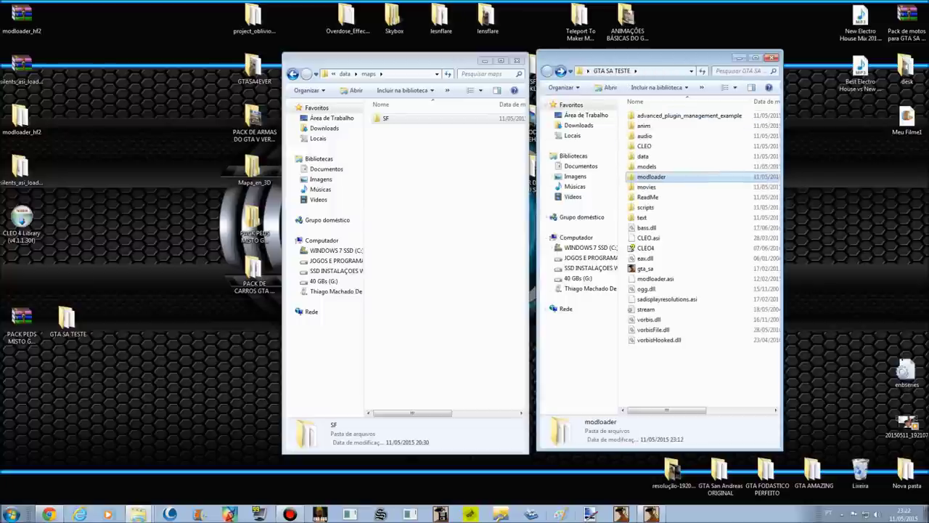
{"action": "left_click", "coordinate": [561, 70]}
Step: Retrace the building mod's folder path back to NOVO PRÉDIOS EM SF and forward again to its maps folder
{"action": "left_click", "coordinate": [293, 74]}
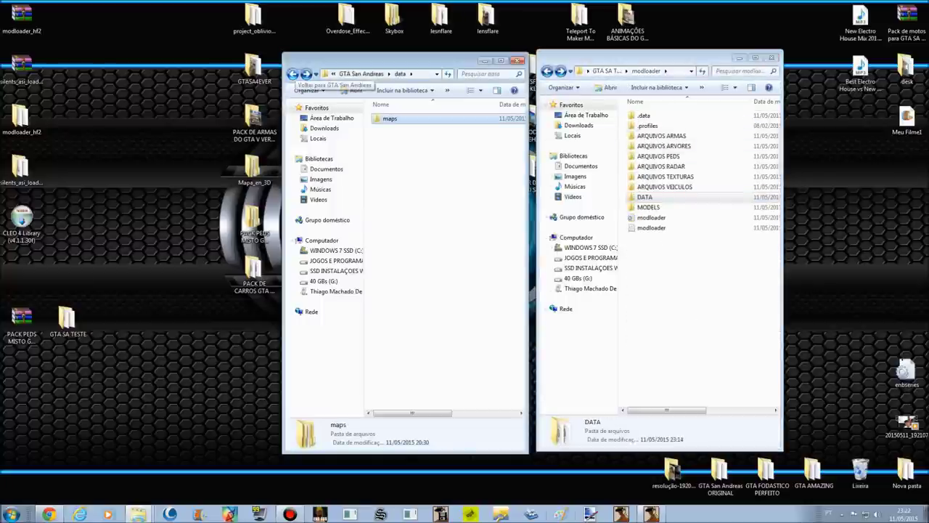
{"action": "left_click", "coordinate": [293, 73]}
{"action": "left_click", "coordinate": [292, 74]}
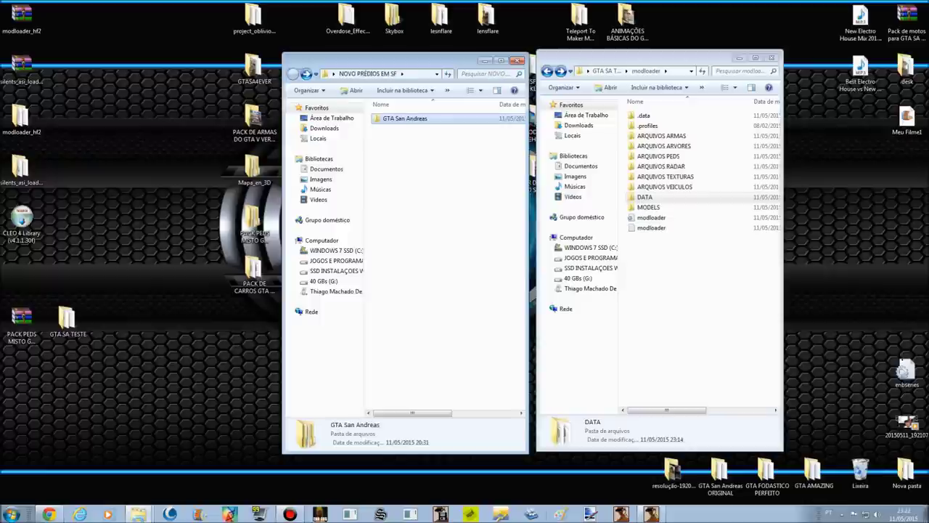
{"action": "left_click", "coordinate": [306, 73]}
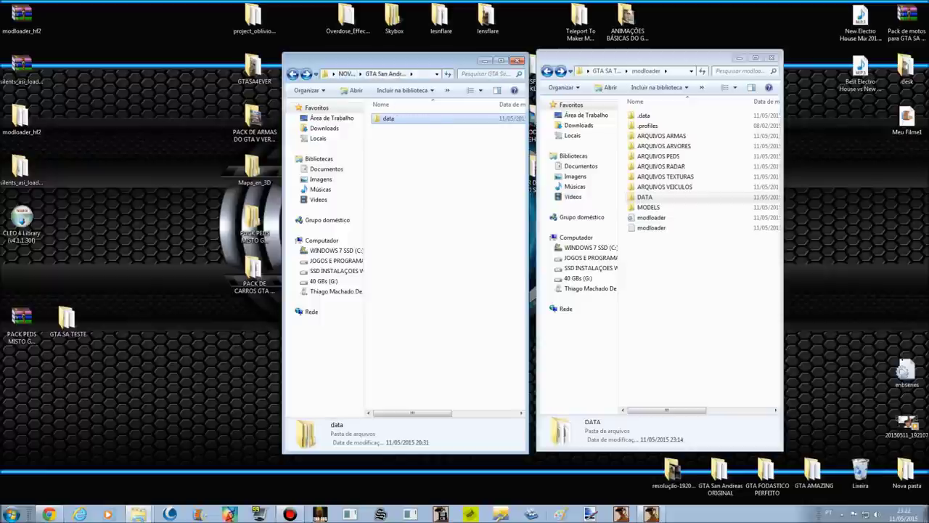
{"action": "key", "text": "alt+Right"}
{"action": "key", "text": "alt+Right"}
Step: Copy the SF folder from the building mod's maps folder directly into modloader, and move the two windows apart
{"action": "right_click", "coordinate": [396, 119]}
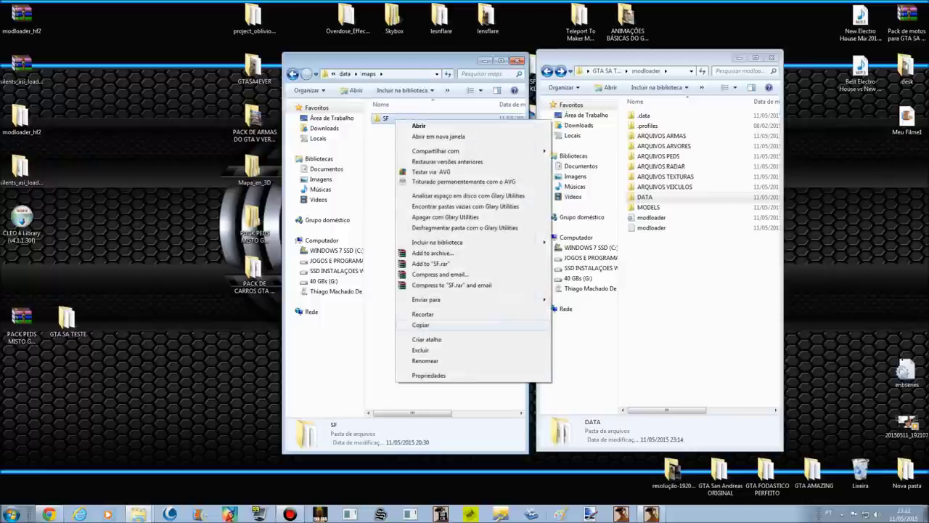
{"action": "key", "text": "Escape"}
{"action": "right_click", "coordinate": [704, 307]}
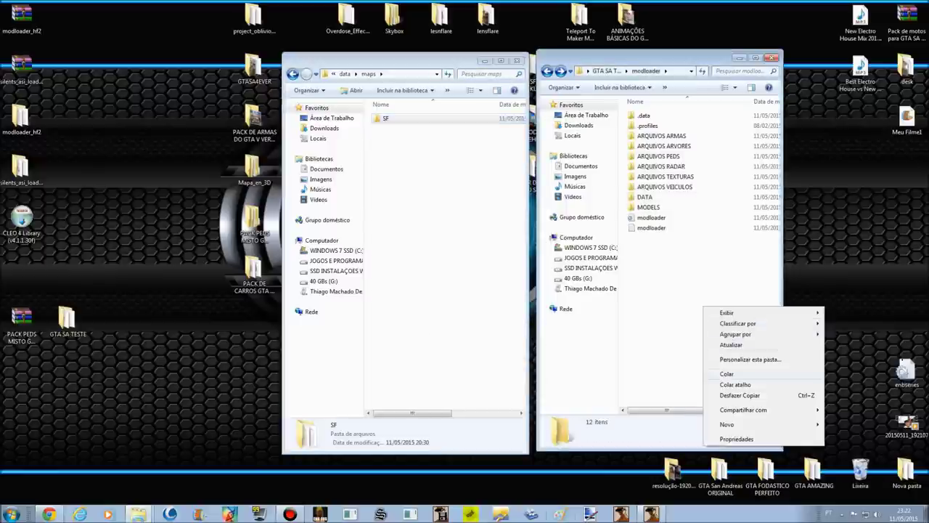
{"action": "left_click", "coordinate": [728, 374]}
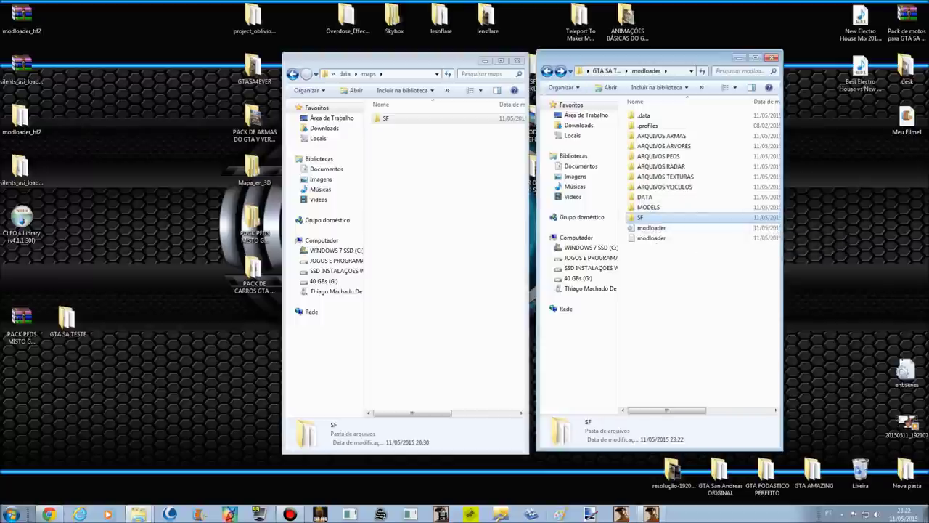
{"action": "left_click_drag", "start_coordinate": [406, 60], "coordinate": [384, 60]}
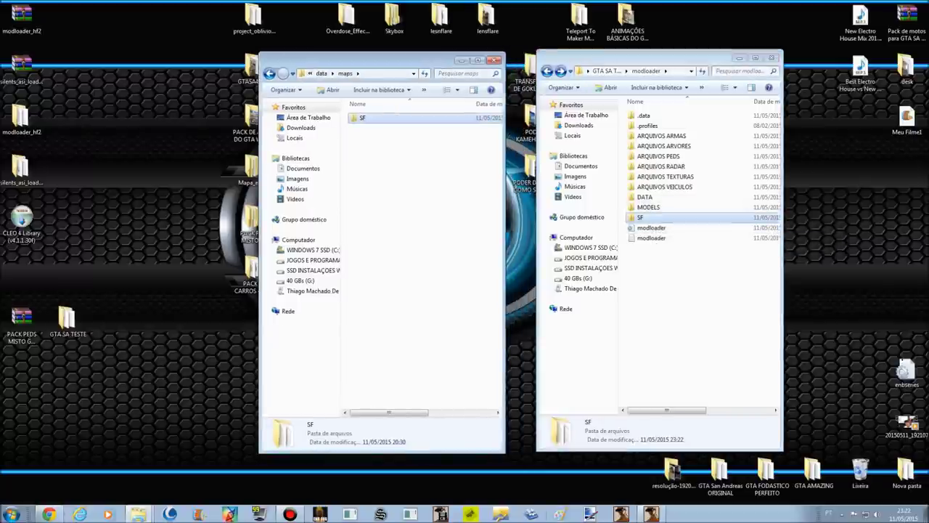
{"action": "left_click", "coordinate": [653, 218]}
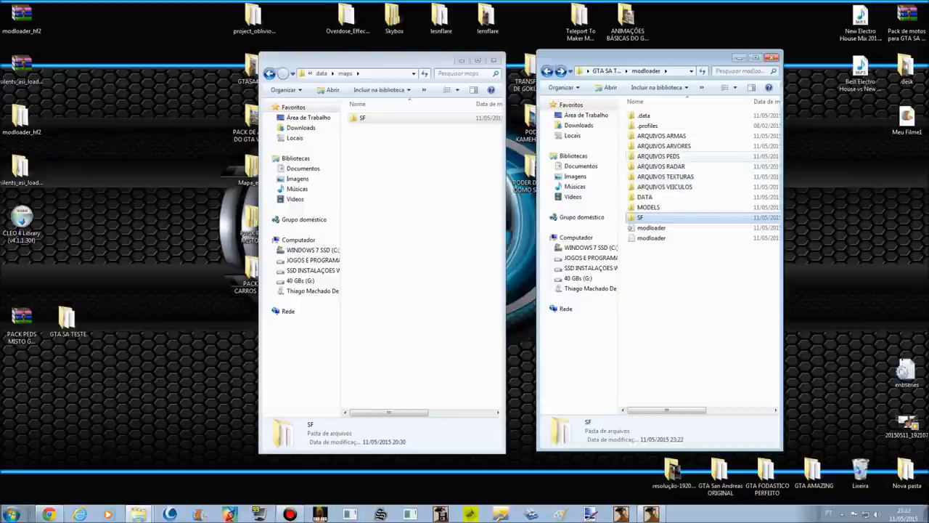
Step: Switch to the running GTA San Andreas and continue the paused game
{"action": "mouse_move", "coordinate": [667, 480]}
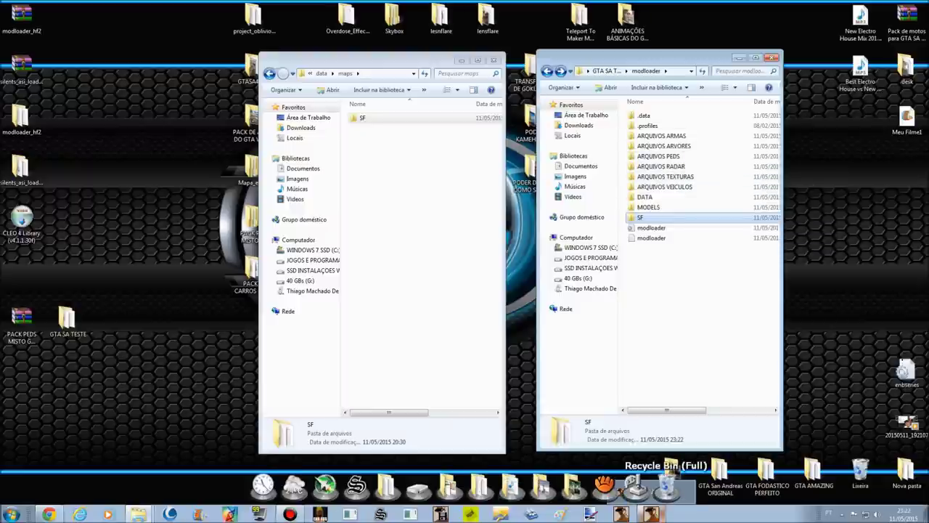
{"action": "left_click", "coordinate": [651, 514]}
{"action": "key", "text": "alt+Tab"}
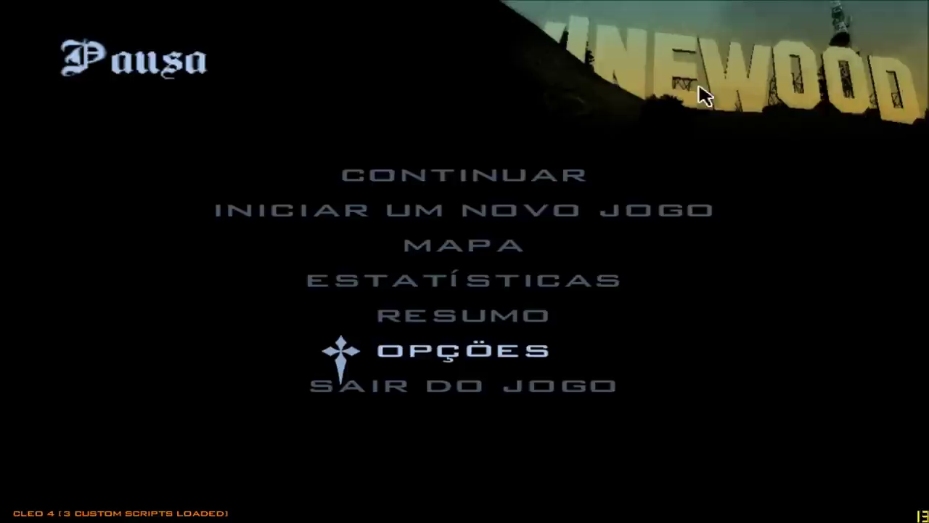
{"action": "left_click", "coordinate": [471, 182]}
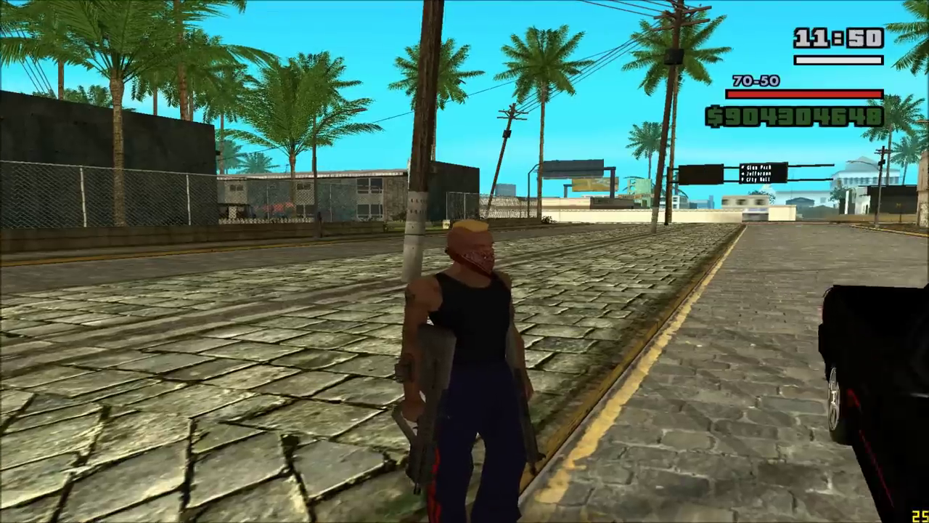
Step: Load a saved game from the game's pause screen, walk briefly, and pause again
{"action": "key", "text": "Escape"}
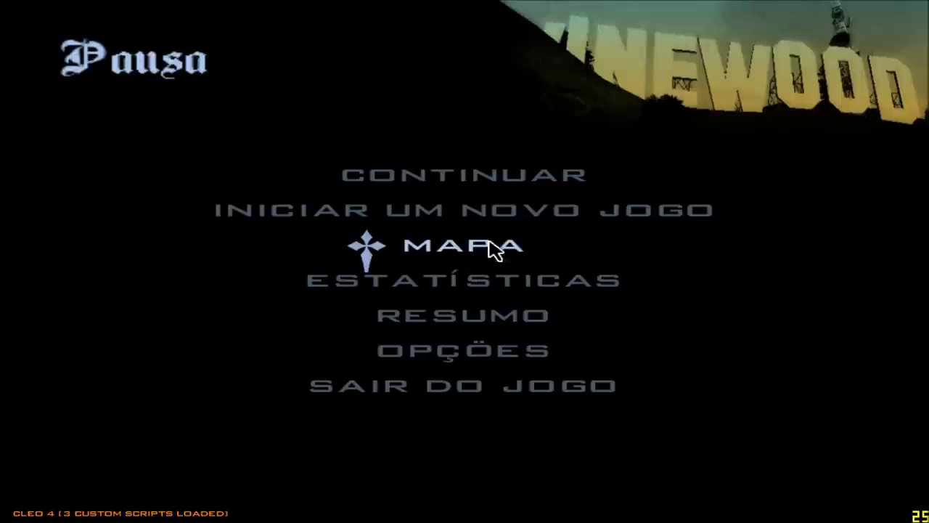
{"action": "left_click", "coordinate": [498, 223]}
{"action": "left_click", "coordinate": [228, 220]}
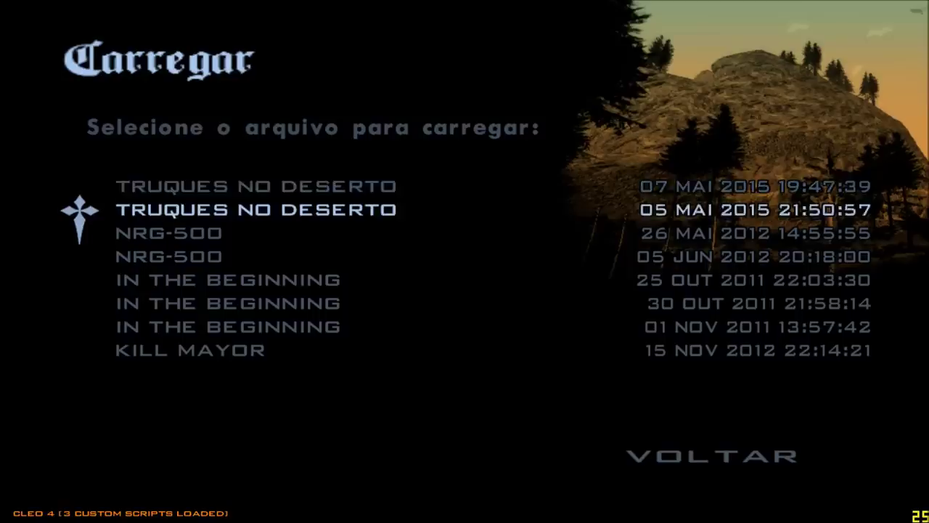
{"action": "left_click", "coordinate": [155, 291]}
{"action": "key", "text": "Down"}
{"action": "key", "text": "Return"}
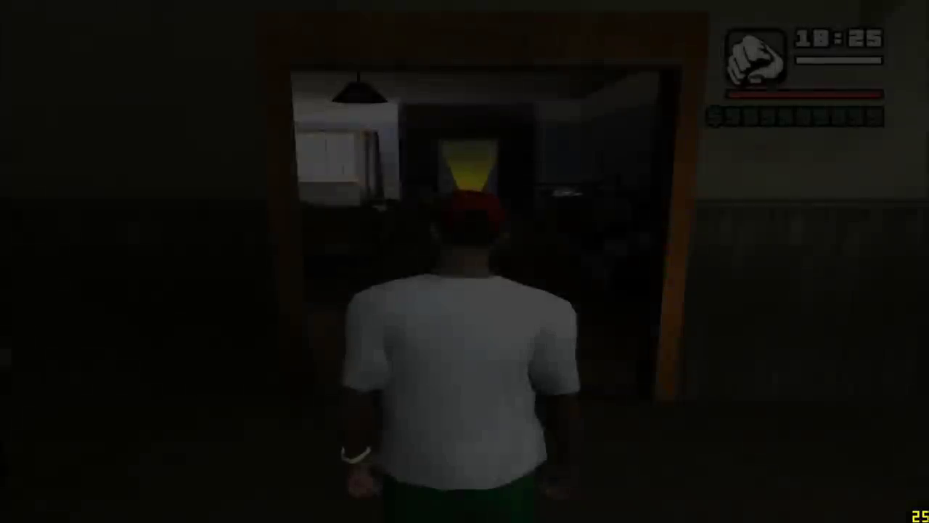
{"action": "key", "text": "w"}
{"action": "key", "text": "Escape"}
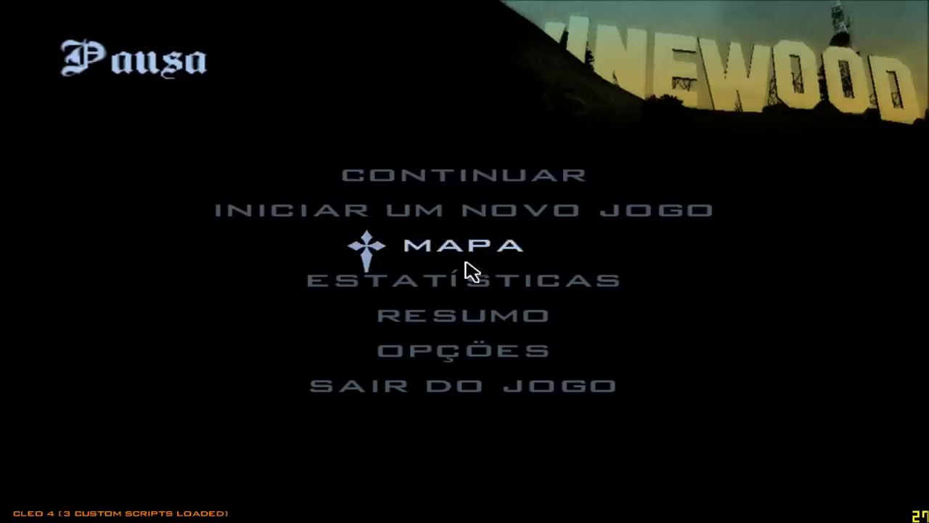
Step: Switch to GTA SA Savegame Editor and load the Truques no Deserto savegame
{"action": "key", "text": "super"}
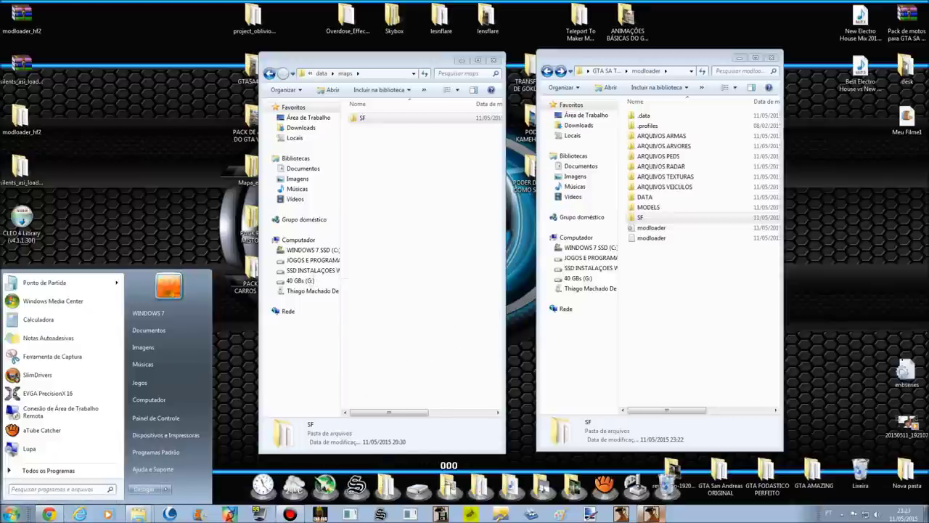
{"action": "left_click", "coordinate": [441, 514]}
{"action": "left_click", "coordinate": [441, 514]}
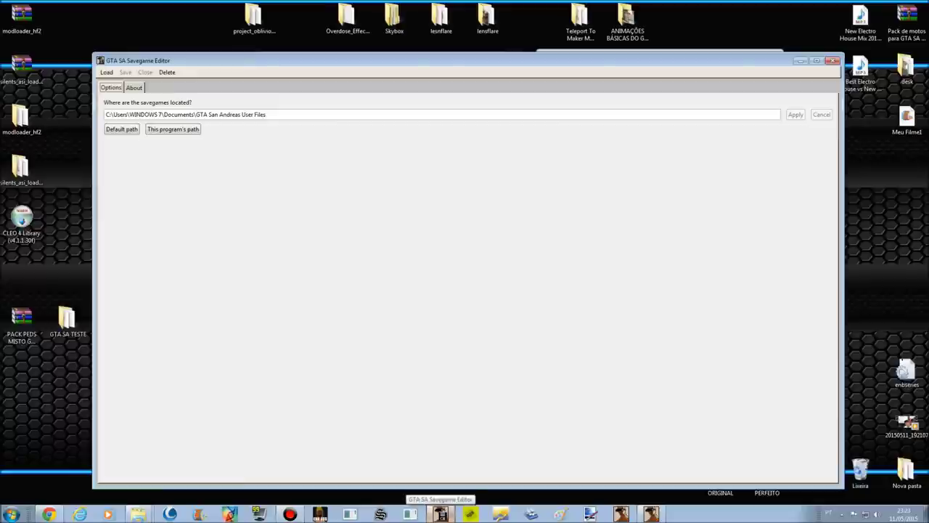
{"action": "left_click", "coordinate": [107, 73]}
{"action": "left_click", "coordinate": [128, 92]}
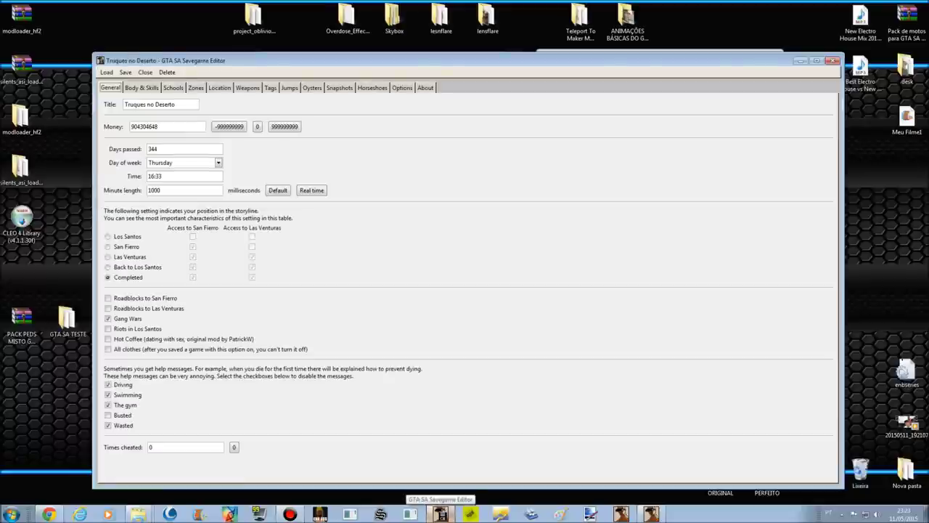
Step: Set the starting savehouse to the one in San Fierro and save over savegame 3
{"action": "left_click", "coordinate": [220, 88]}
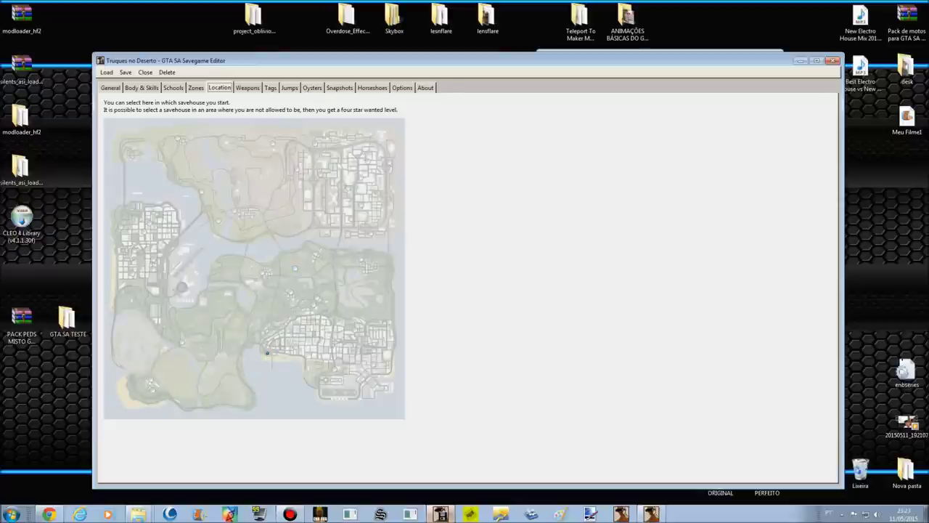
{"action": "left_click", "coordinate": [126, 72]}
{"action": "left_click", "coordinate": [138, 108]}
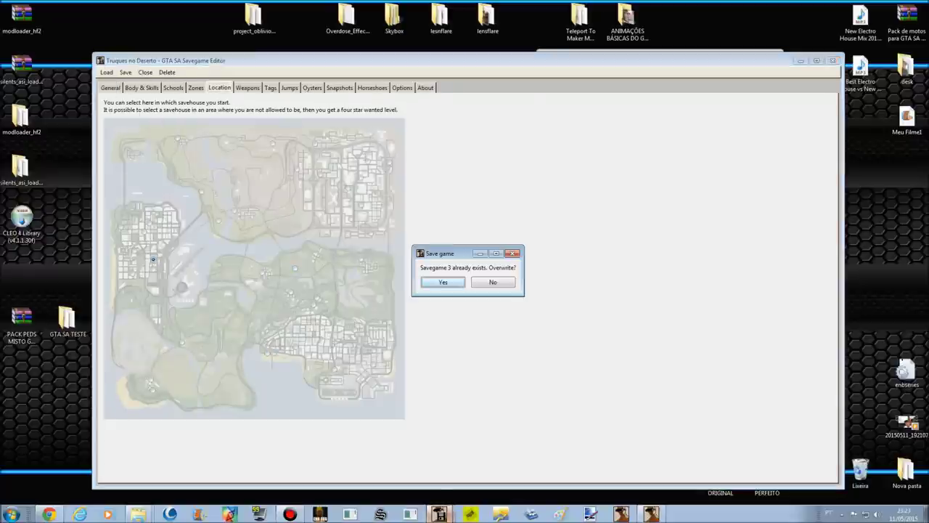
{"action": "left_click", "coordinate": [443, 281]}
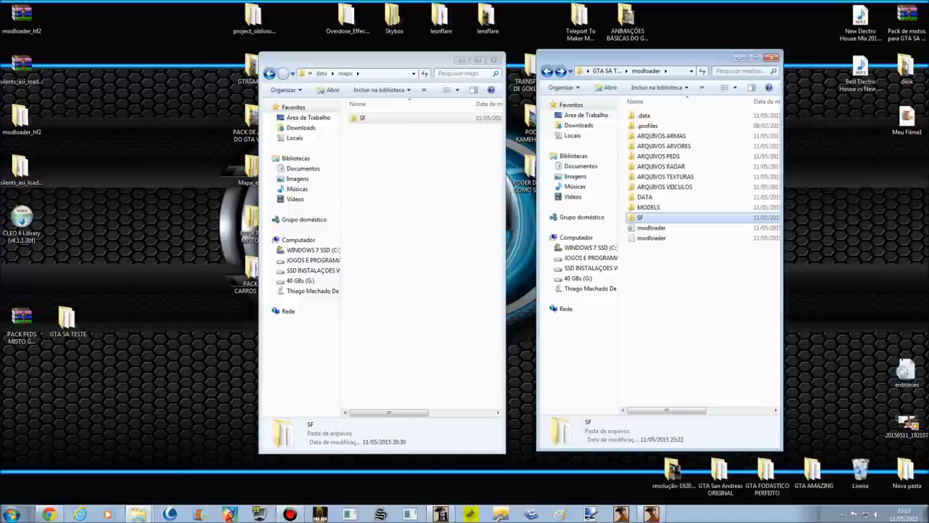
Step: Switch back to GTA San Andreas and load the edited savegame that starts in San Fierro
{"action": "left_click", "coordinate": [651, 514]}
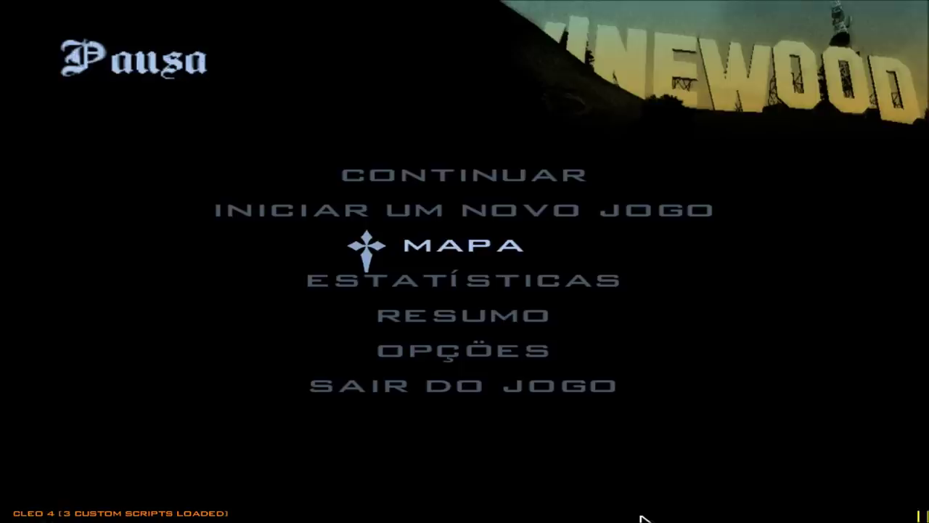
{"action": "key", "text": "Up"}
{"action": "key", "text": "Return"}
{"action": "key", "text": "Down"}
{"action": "key", "text": "Return"}
{"action": "key", "text": "Return"}
{"action": "key", "text": "Return"}
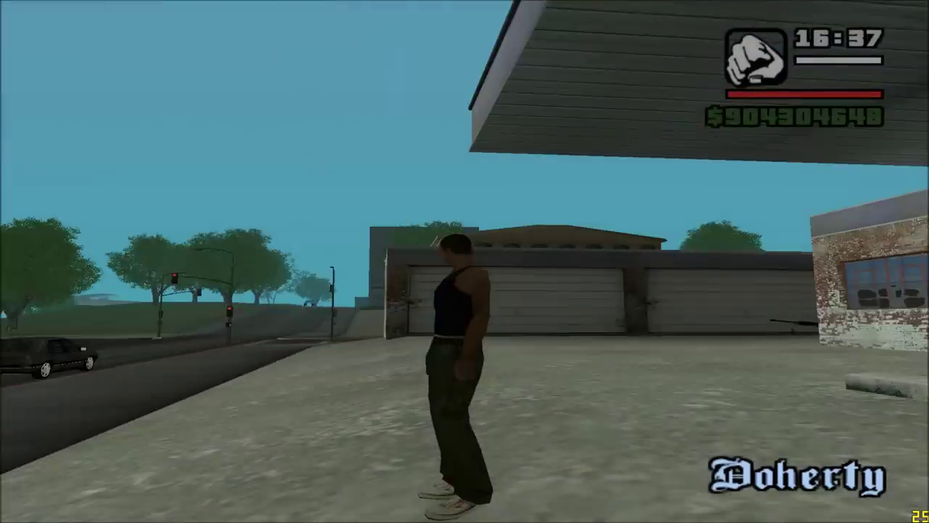
Step: Walk along the road in Doherty and look around at the San Fierro buildings
{"action": "key", "text": "w"}
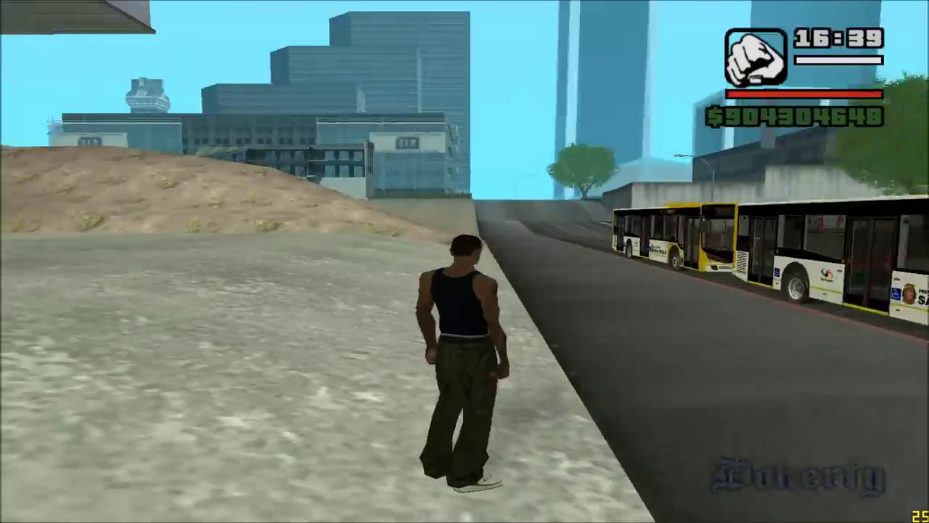
{"action": "key", "text": "w"}
{"action": "key", "text": "w"}
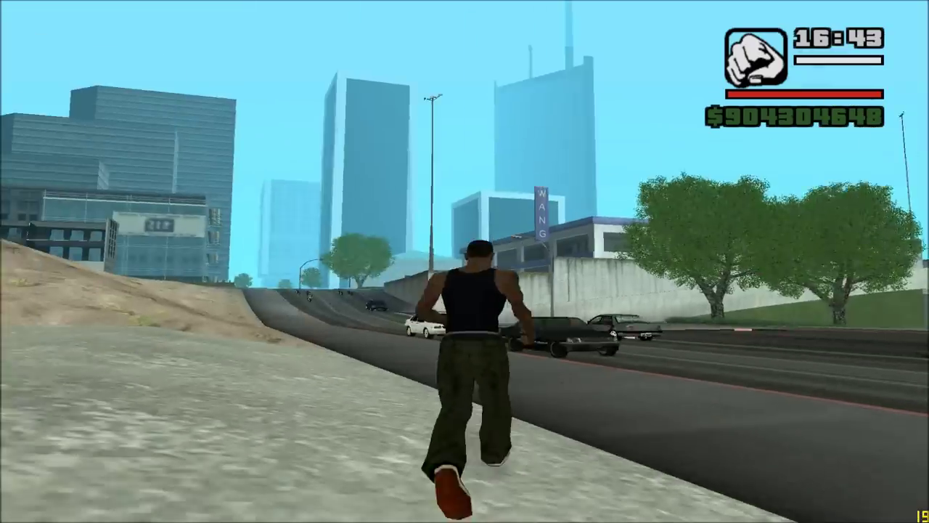
{"action": "key", "text": "w"}
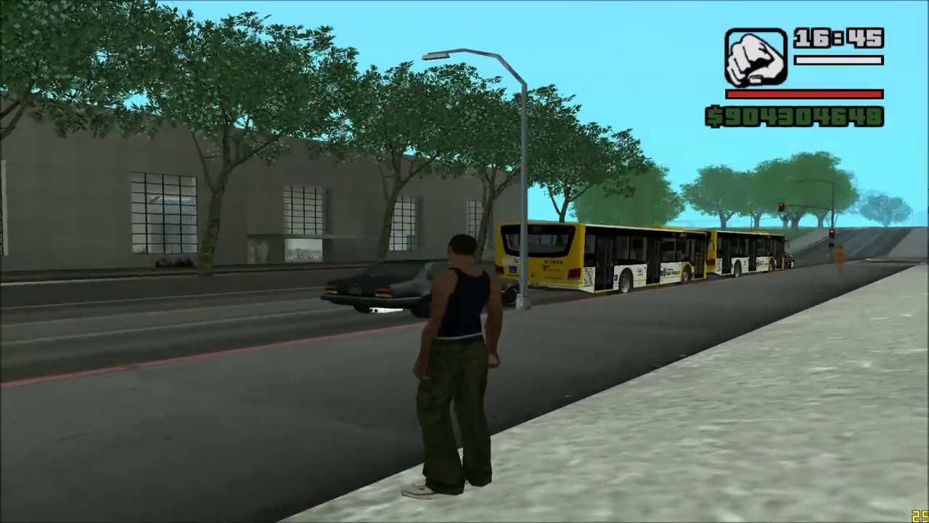
{"action": "key", "text": "w"}
{"action": "key", "text": "w"}
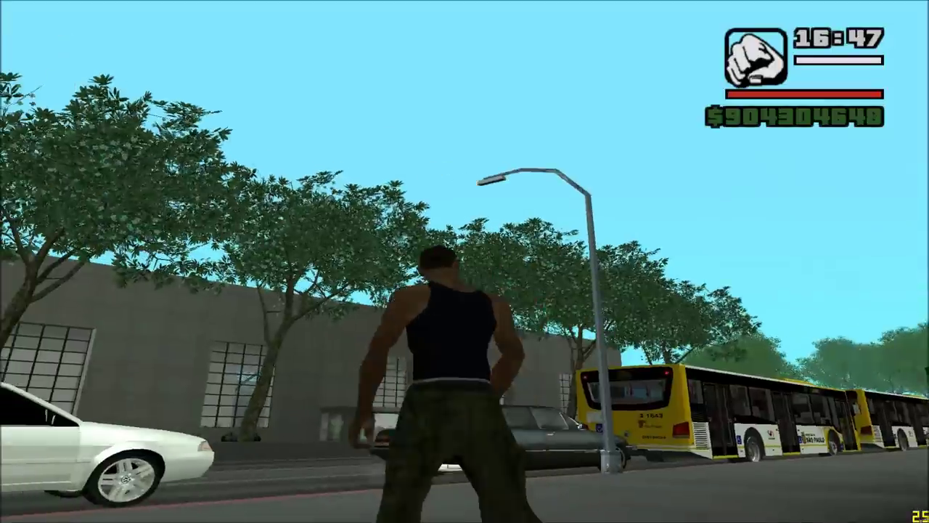
Step: Pause the game and open the Mod Configuration settings within the game's options
{"action": "key", "text": "Escape"}
{"action": "key", "text": "Down"}
{"action": "key", "text": "Down"}
{"action": "key", "text": "Return"}
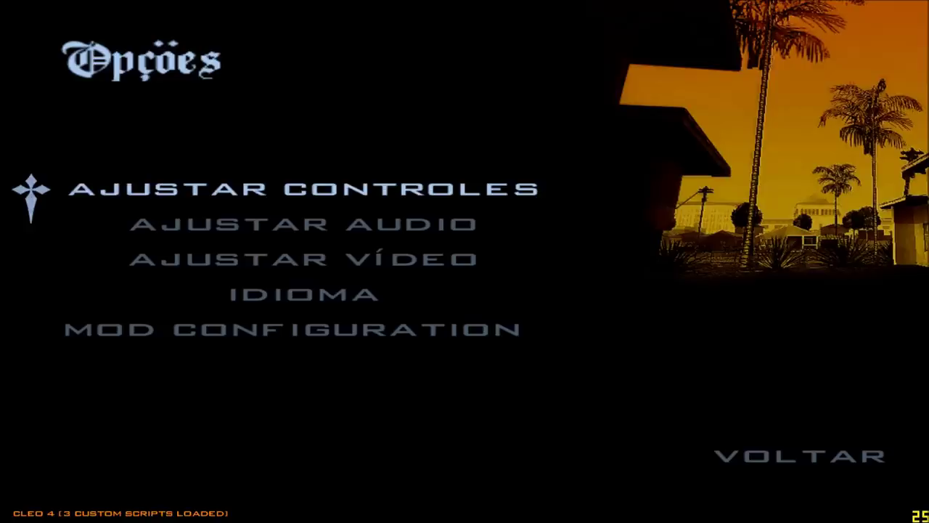
{"action": "key", "text": "Up"}
{"action": "key", "text": "Up"}
{"action": "key", "text": "Return"}
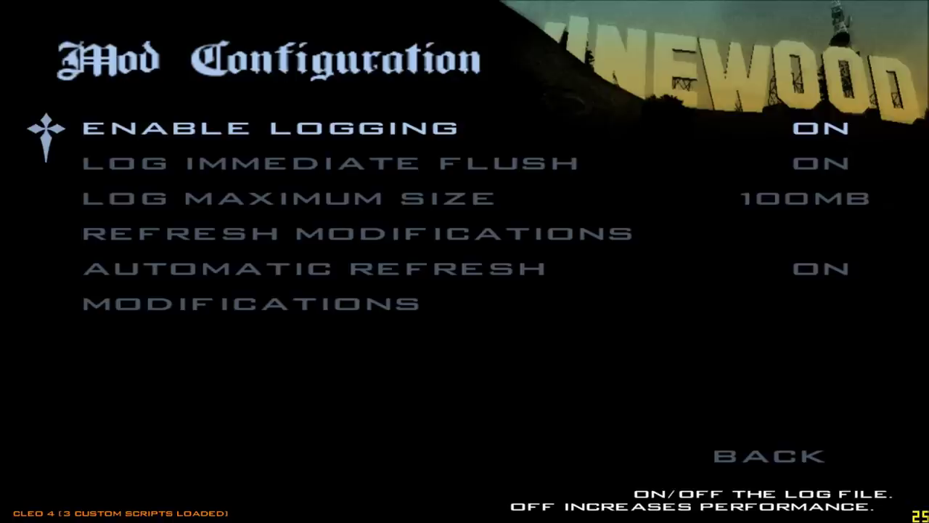
Step: Open the Modifications list from the Mod Configuration settings
{"action": "key", "text": "Down"}
{"action": "key", "text": "Down"}
{"action": "key", "text": "Down"}
{"action": "key", "text": "Down"}
{"action": "key", "text": "Down"}
{"action": "key", "text": "Down"}
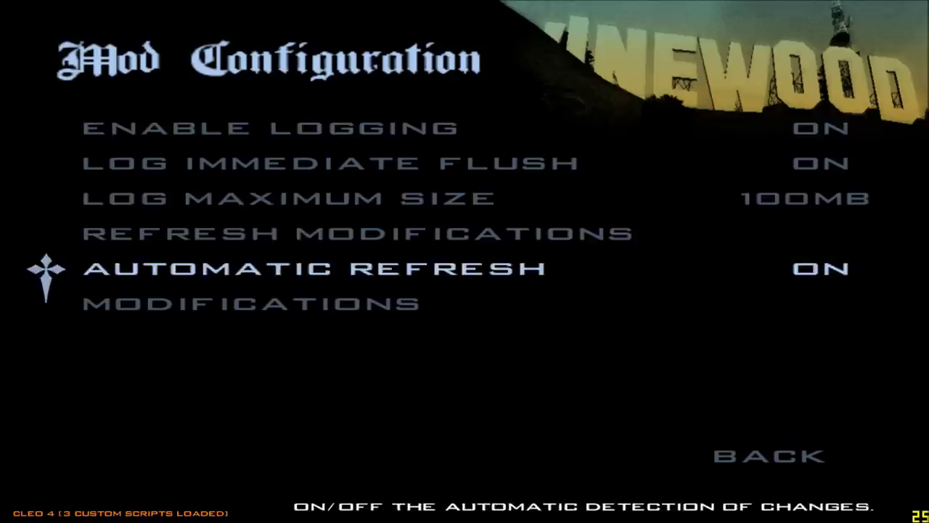
{"action": "key", "text": "Up"}
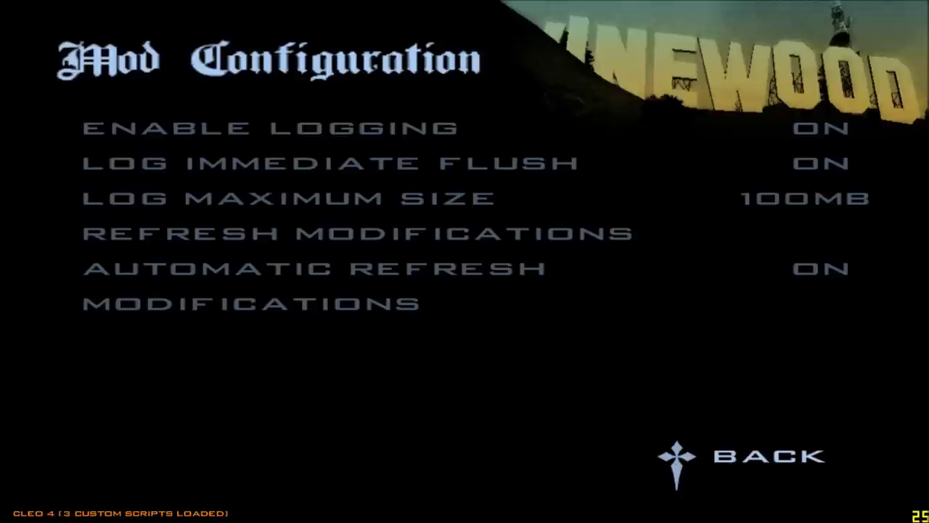
{"action": "key", "text": "Return"}
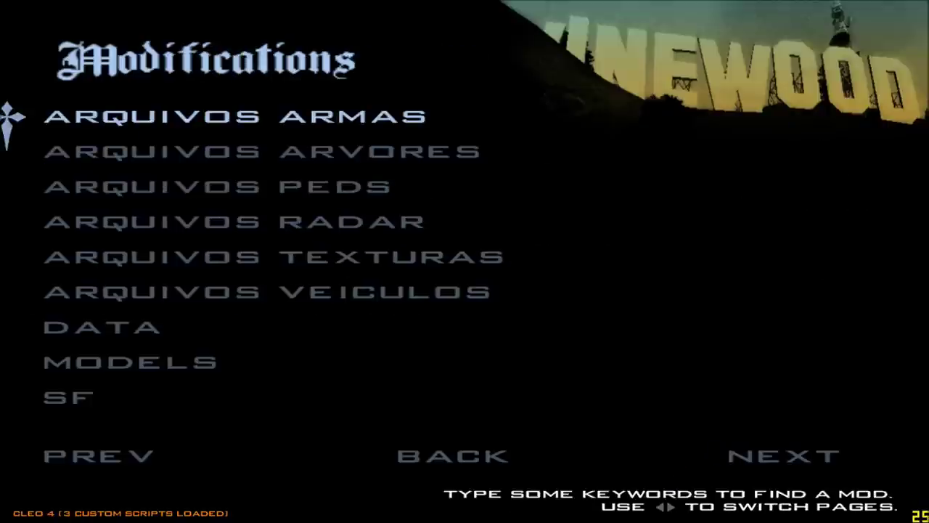
Step: Open the SF mod's entry and check its enabled state and priority
{"action": "key", "text": "Down"}
{"action": "key", "text": "Up"}
{"action": "key", "text": "Down"}
{"action": "key", "text": "Down"}
{"action": "key", "text": "Down"}
{"action": "key", "text": "Down"}
{"action": "key", "text": "Down"}
{"action": "key", "text": "Down"}
{"action": "key", "text": "Down"}
{"action": "key", "text": "Down"}
{"action": "key", "text": "Return"}
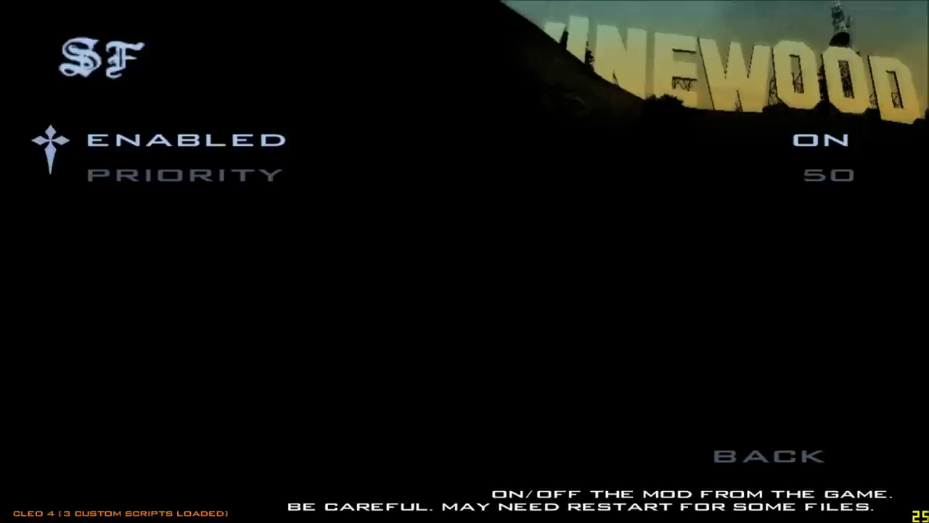
Step: Leave the SF mod's settings and resume the game on the Doherty road
{"action": "key", "text": "Escape"}
{"action": "key", "text": "Escape"}
{"action": "key", "text": "Escape"}
{"action": "key", "text": "Down"}
{"action": "key", "text": "Down"}
{"action": "key", "text": "Return"}
{"action": "key", "text": "w"}
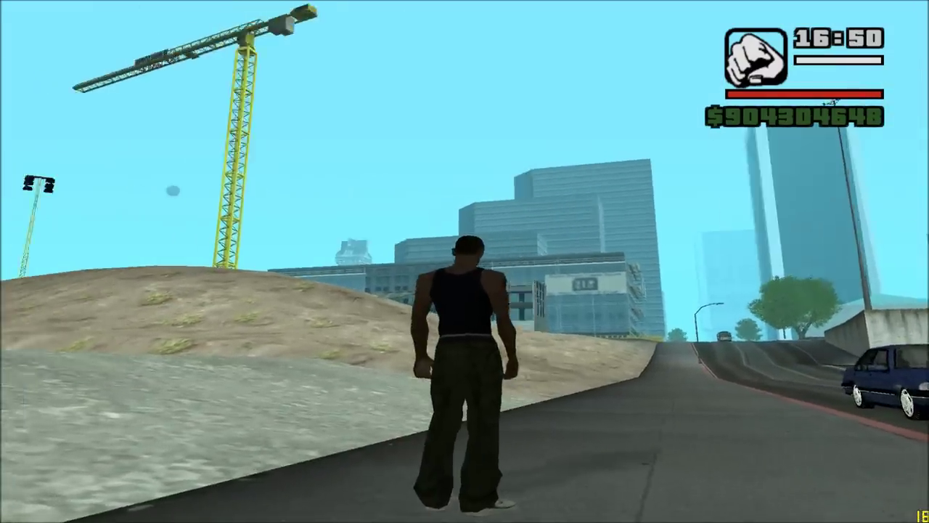
Step: Pause the game and return to the Mod Configuration settings
{"action": "mouse_move", "coordinate": [465, 262]}
{"action": "key", "text": "Escape"}
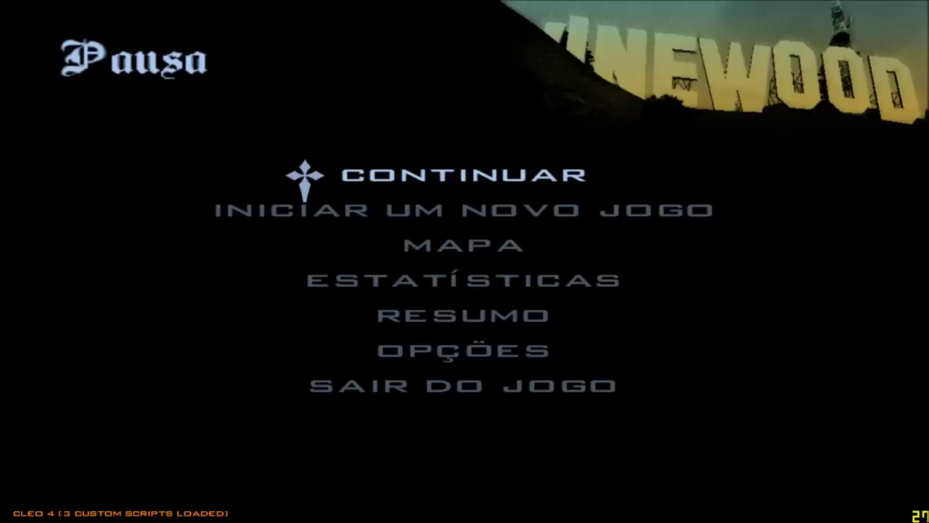
{"action": "key", "text": "Up"}
{"action": "key", "text": "Up"}
{"action": "key", "text": "Return"}
{"action": "key", "text": "Up"}
{"action": "key", "text": "Up"}
{"action": "key", "text": "Return"}
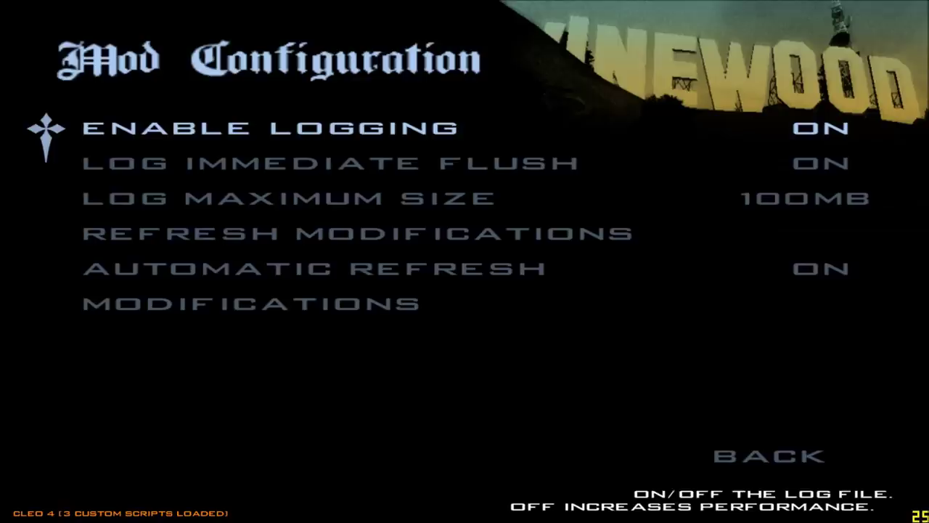
Step: View the ARQUIVOS ARVORES entry in the Modifications list and return to the list
{"action": "key", "text": "Up"}
{"action": "key", "text": "Up"}
{"action": "key", "text": "Up"}
{"action": "key", "text": "Down"}
{"action": "key", "text": "Return"}
{"action": "key", "text": "Down"}
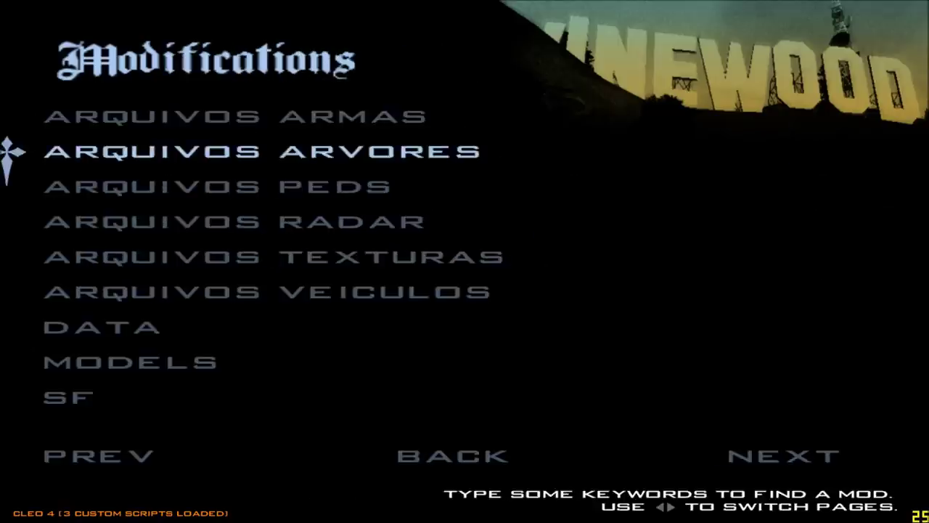
{"action": "key", "text": "Return"}
{"action": "key", "text": "Escape"}
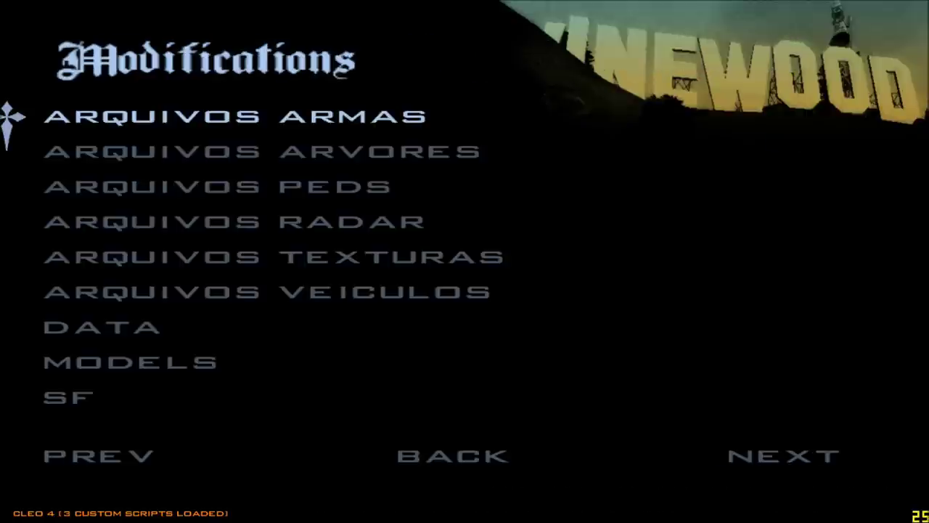
Step: Resume the game and walk from the road up to the construction site to inspect the surroundings
{"action": "key", "text": "Escape"}
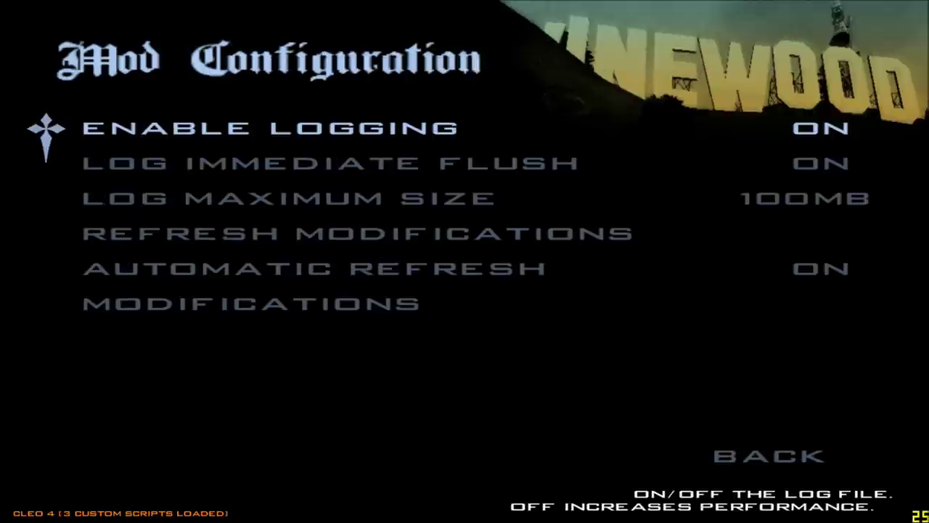
{"action": "key", "text": "Escape"}
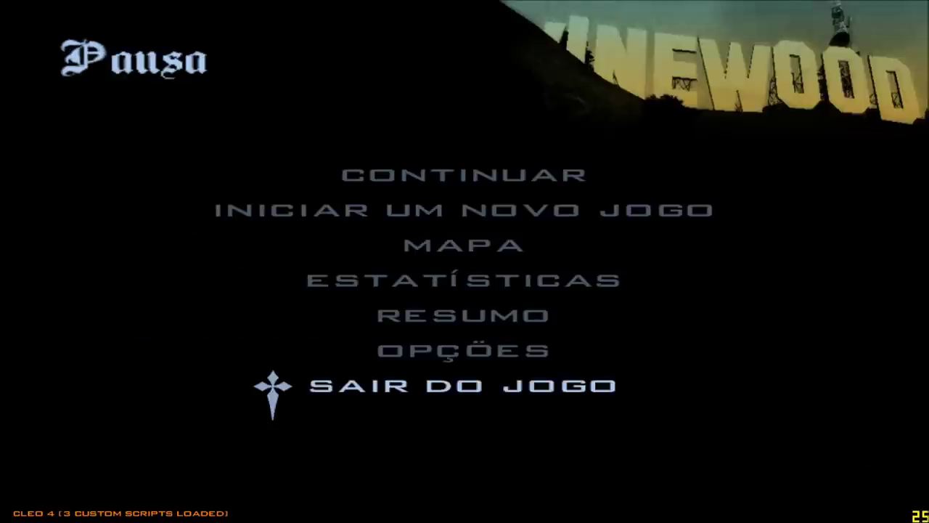
{"action": "key", "text": "Down"}
{"action": "key", "text": "Return"}
{"action": "key", "text": "w"}
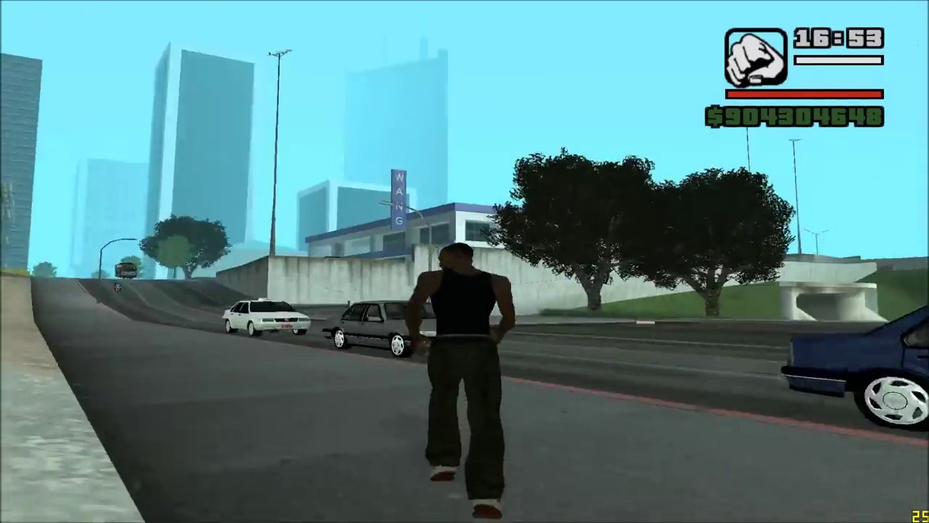
{"action": "key", "text": "w"}
{"action": "key", "text": "a"}
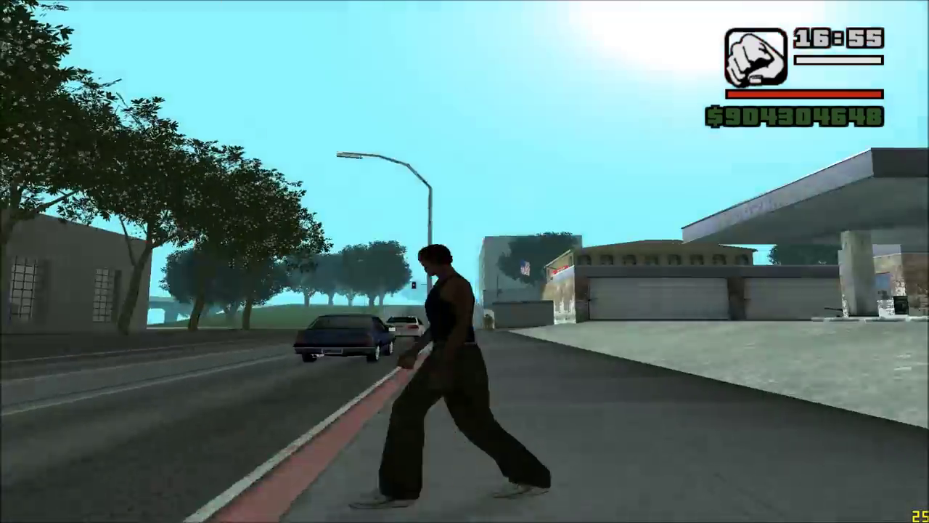
{"action": "key", "text": "w"}
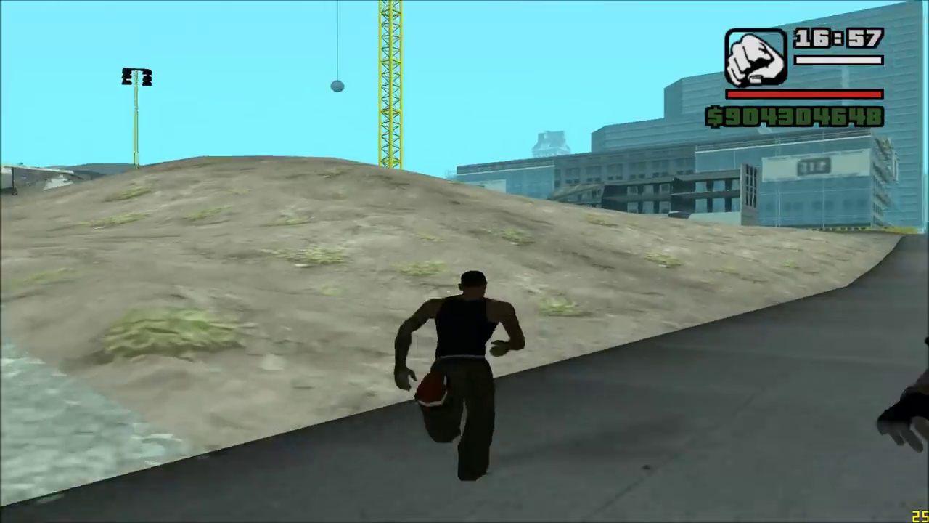
{"action": "key", "text": "d"}
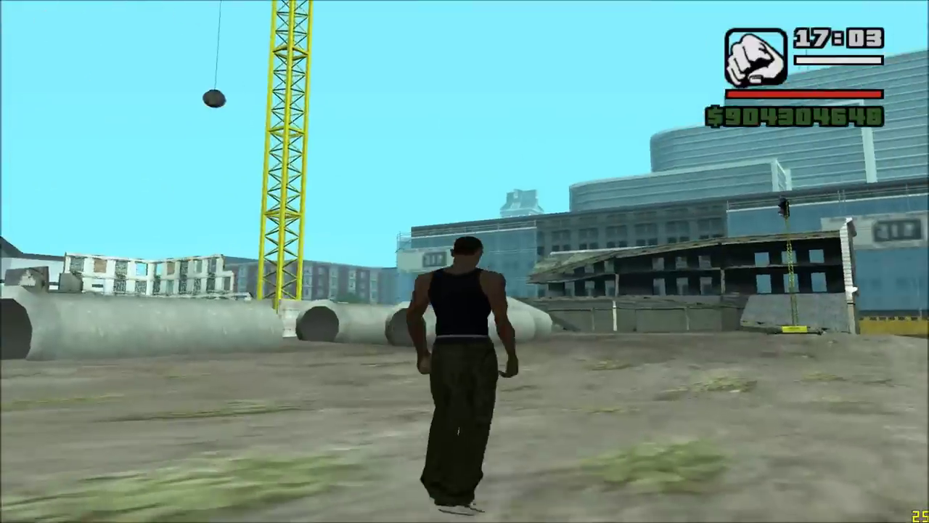
Step: Pause the game and check the enabled state and priority of the ARQUIVOS ARVORES mod
{"action": "key", "text": "Escape"}
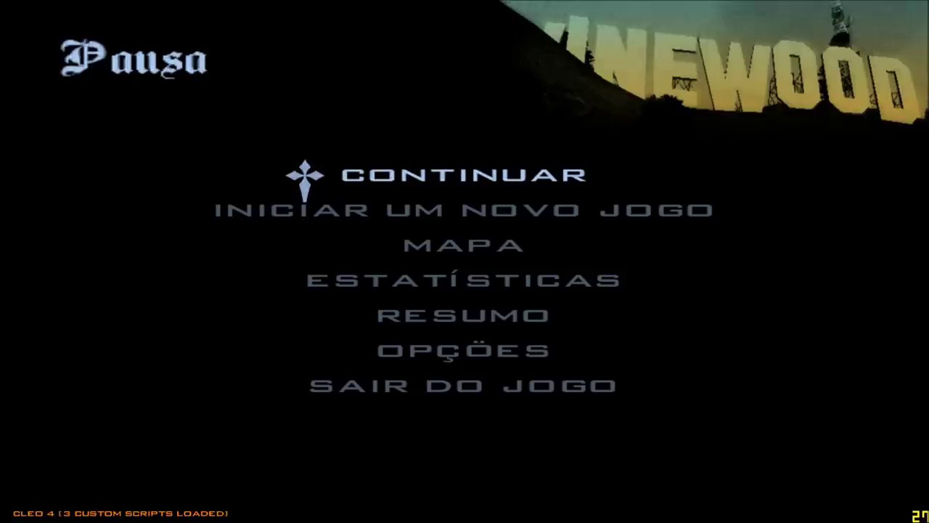
{"action": "key", "text": "Up"}
{"action": "key", "text": "Return"}
{"action": "key", "text": "Down"}
{"action": "key", "text": "Down"}
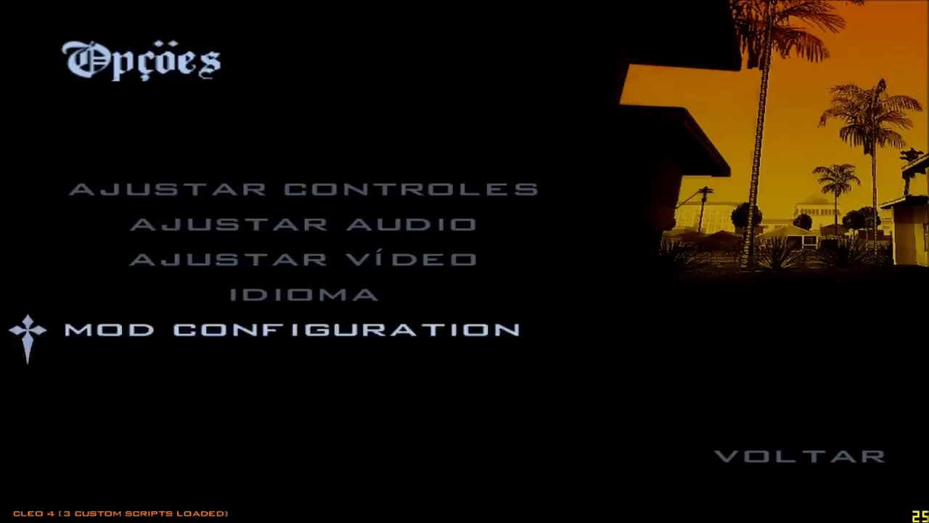
{"action": "key", "text": "Return"}
{"action": "key", "text": "Up"}
{"action": "key", "text": "Return"}
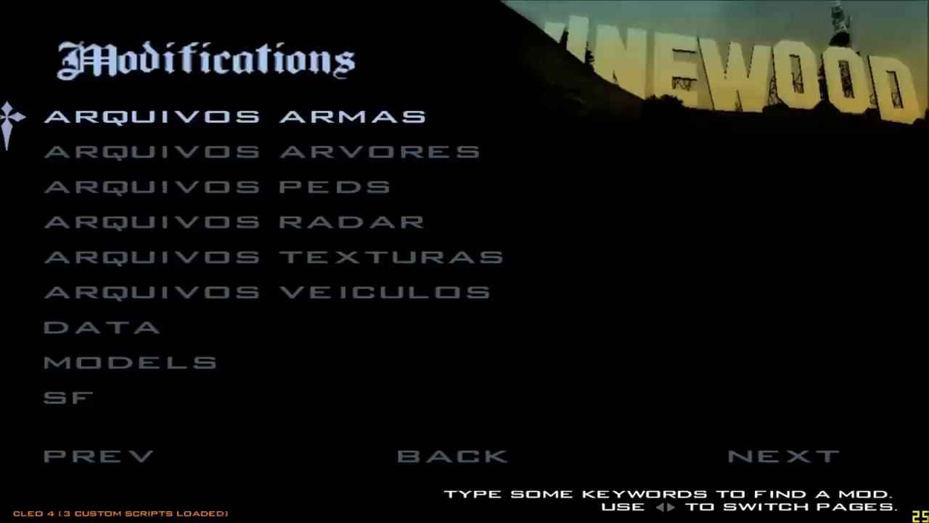
{"action": "key", "text": "Down"}
{"action": "key", "text": "Return"}
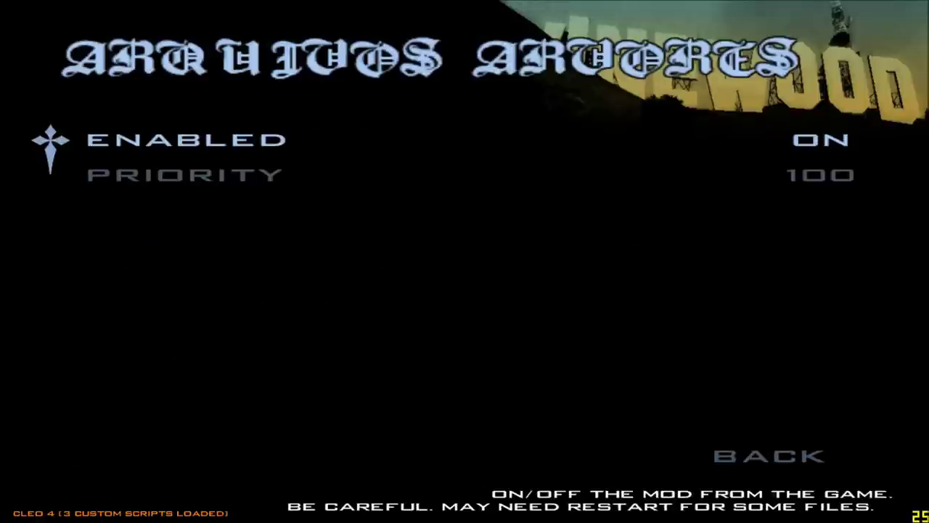
Step: Exit the mod settings and resume the game at the construction site
{"action": "key", "text": "Escape"}
{"action": "key", "text": "Escape"}
{"action": "key", "text": "Escape"}
{"action": "key", "text": "Escape"}
{"action": "key", "text": "Down"}
{"action": "key", "text": "Down"}
{"action": "key", "text": "Return"}
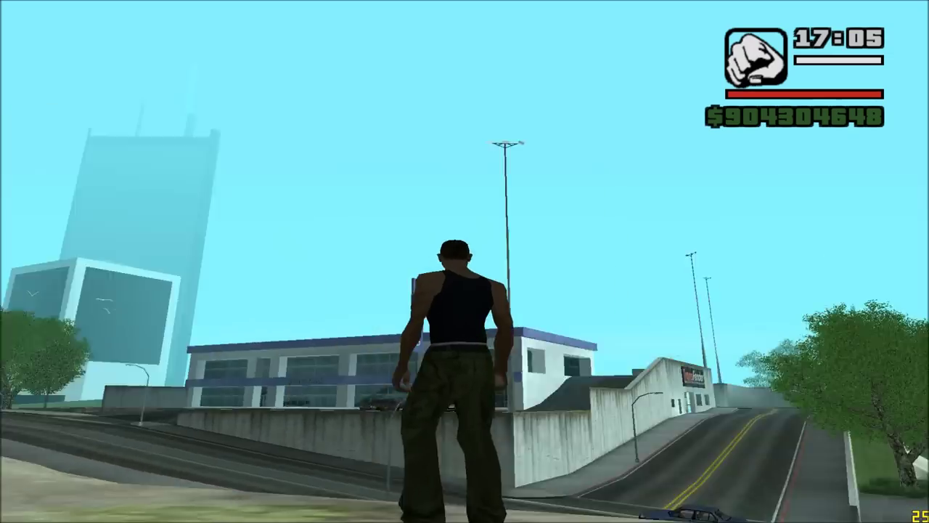
Step: Look around the construction site and examine the surrounding San Fierro buildings and trees
{"action": "key", "text": "w"}
{"action": "key", "text": "w"}
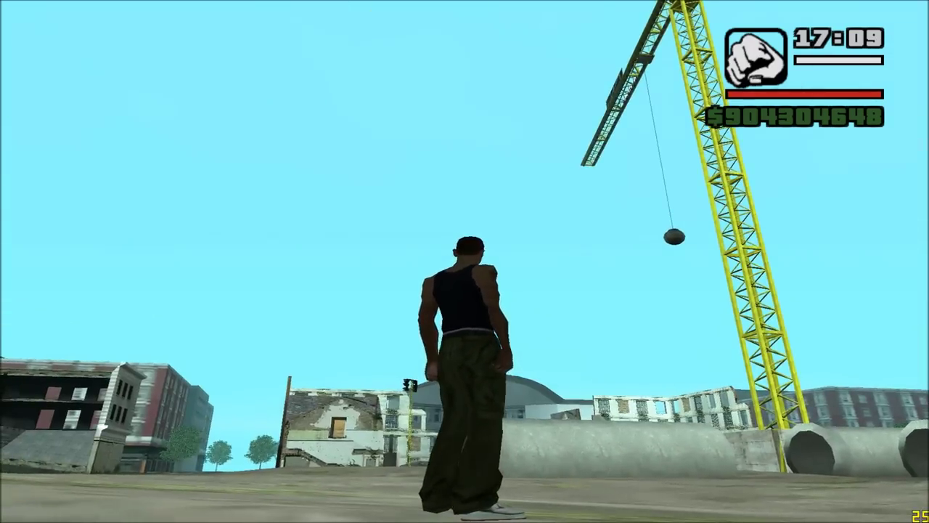
{"action": "key", "text": "w"}
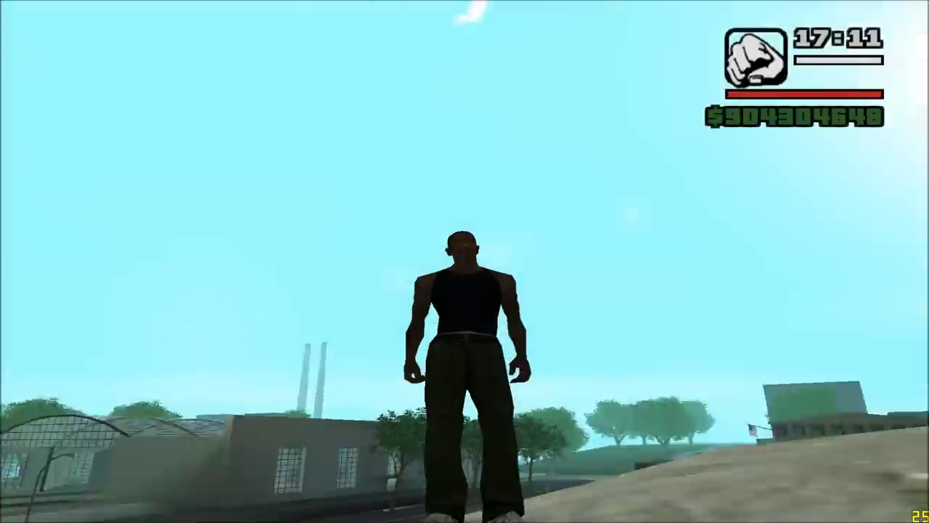
{"action": "key", "text": "w"}
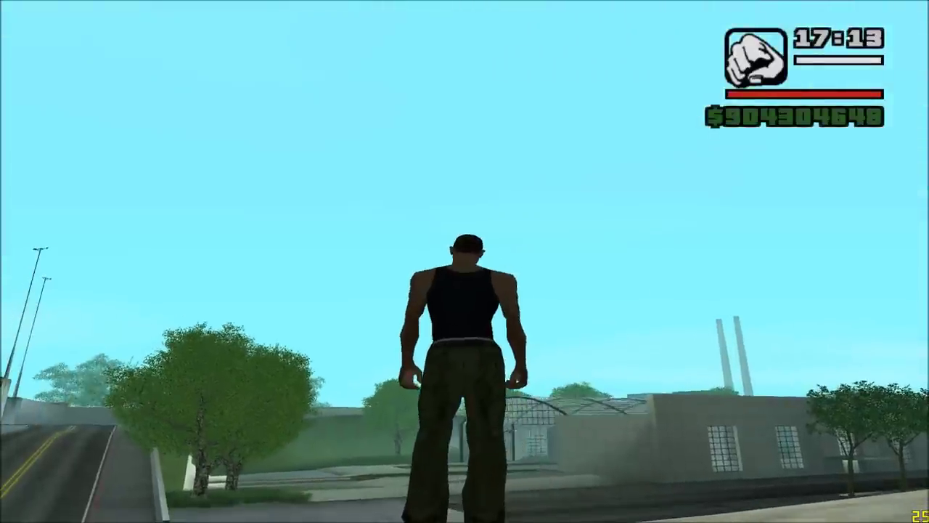
{"action": "key", "text": "w"}
{"action": "key", "text": "w"}
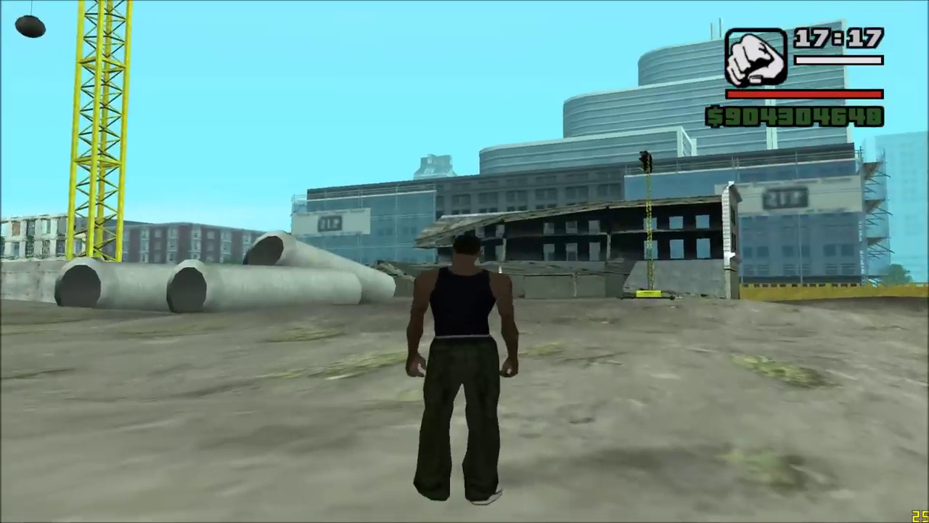
{"action": "key", "text": "w"}
Step: Pause the game, switch to the Windows Explorer folders and undo copying the SF folder into modloader
{"action": "key", "text": "Escape"}
{"action": "key", "text": "super"}
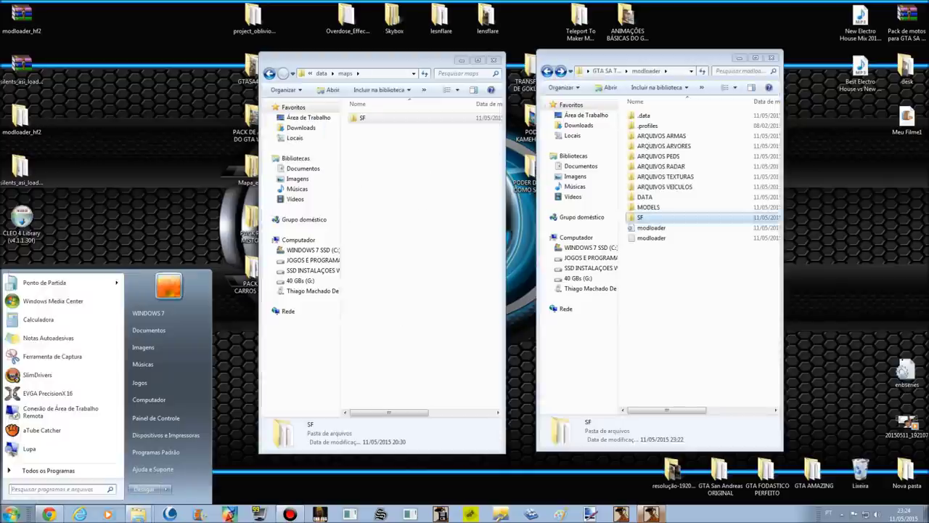
{"action": "left_click", "coordinate": [657, 219]}
{"action": "right_click", "coordinate": [690, 250]}
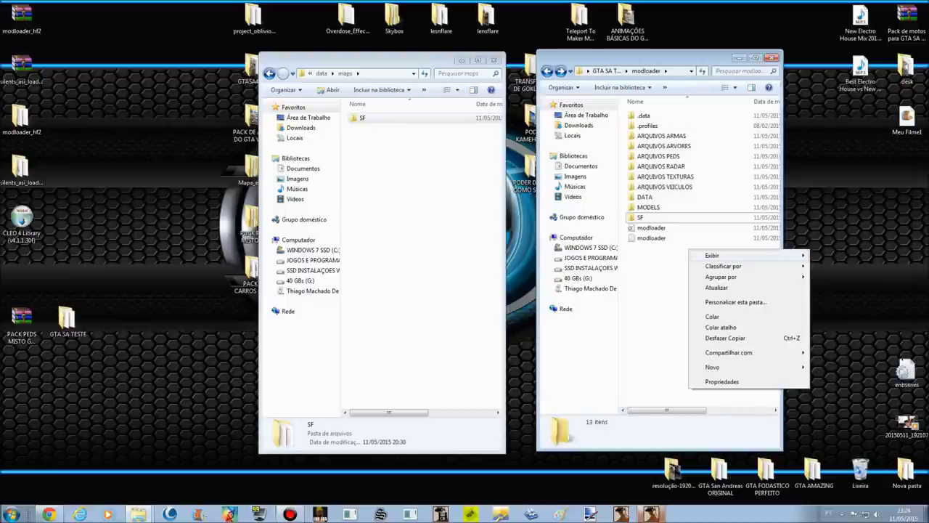
{"action": "left_click", "coordinate": [726, 338]}
{"action": "left_click", "coordinate": [573, 233]}
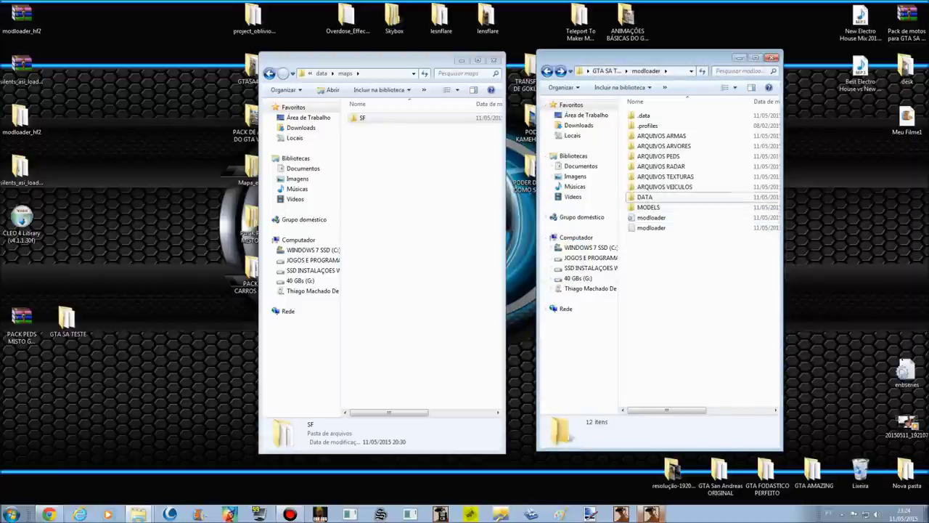
Step: Open the SF folder inside modloader's DATA\maps folder and the SF folder in the mod's data\maps folder
{"action": "double_click", "coordinate": [645, 196]}
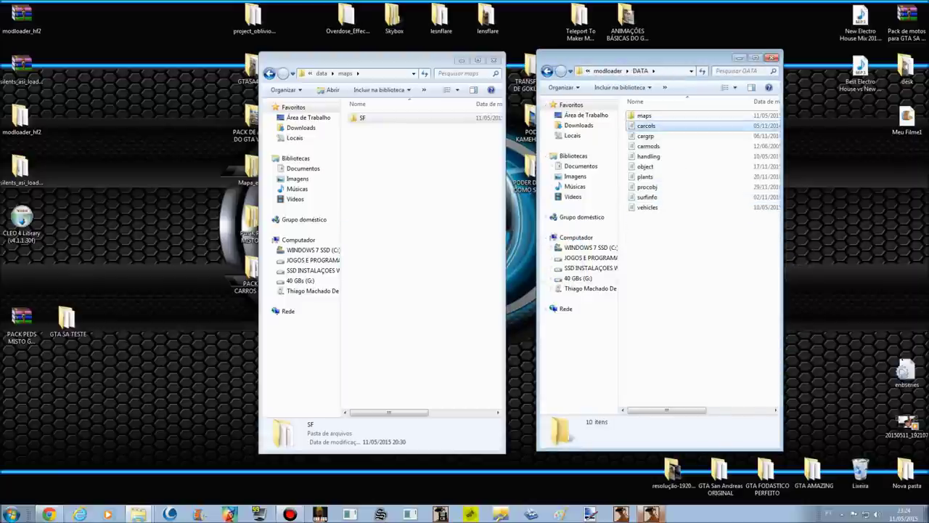
{"action": "double_click", "coordinate": [644, 116]}
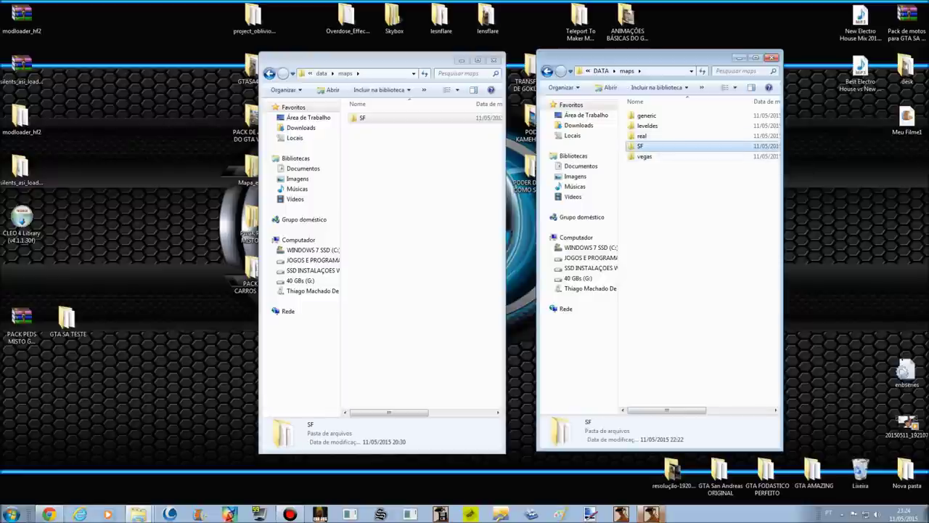
{"action": "left_click", "coordinate": [254, 18]}
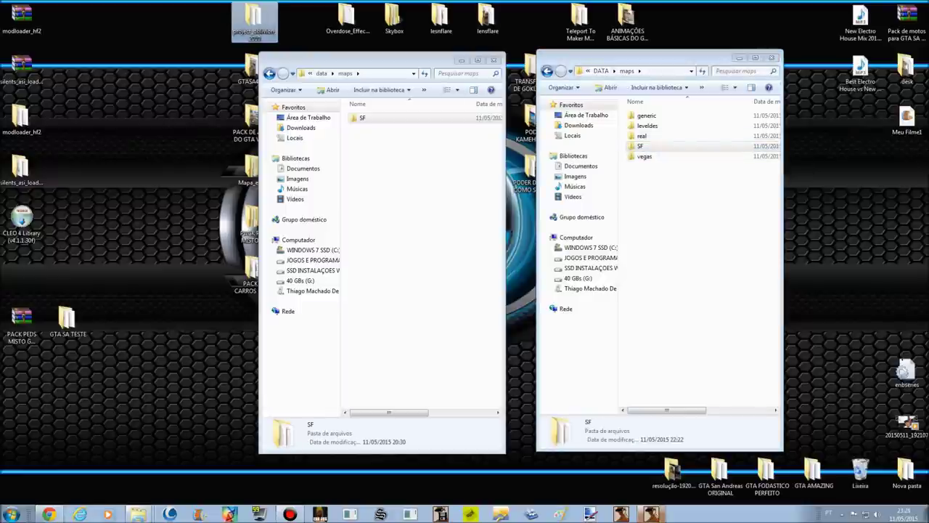
{"action": "double_click", "coordinate": [640, 146]}
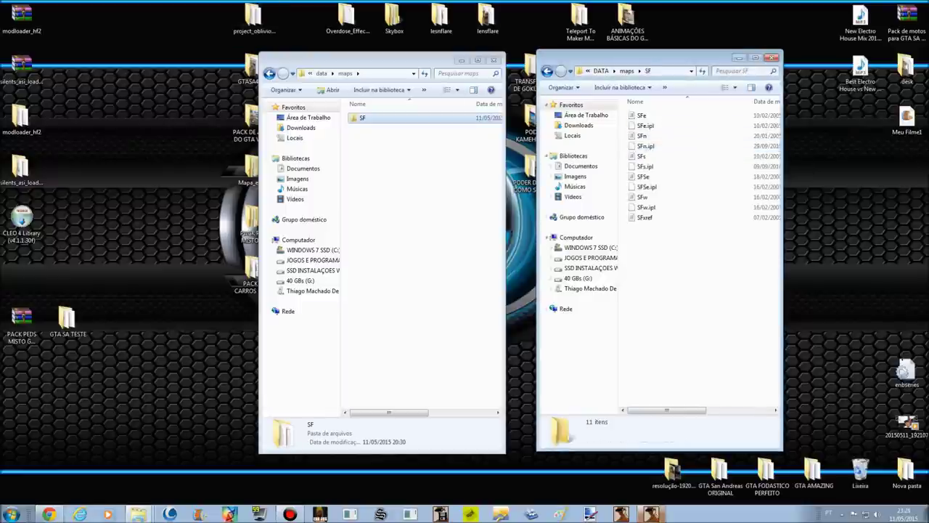
{"action": "double_click", "coordinate": [363, 118]}
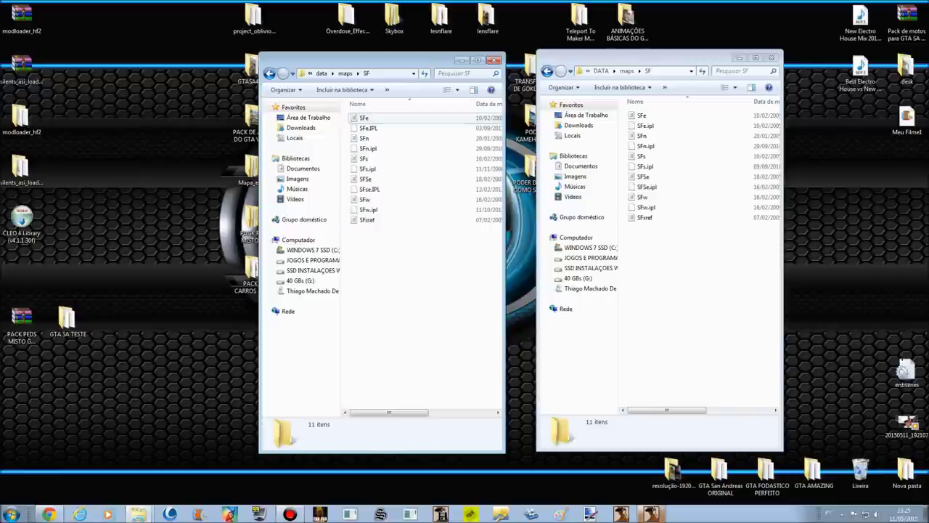
Step: Copy all the mod's SF map files into modloader's DATA\maps\SF folder, replacing the existing files for all conflicts
{"action": "key", "text": "ctrl+a"}
{"action": "right_click", "coordinate": [419, 185]}
{"action": "left_click", "coordinate": [443, 332]}
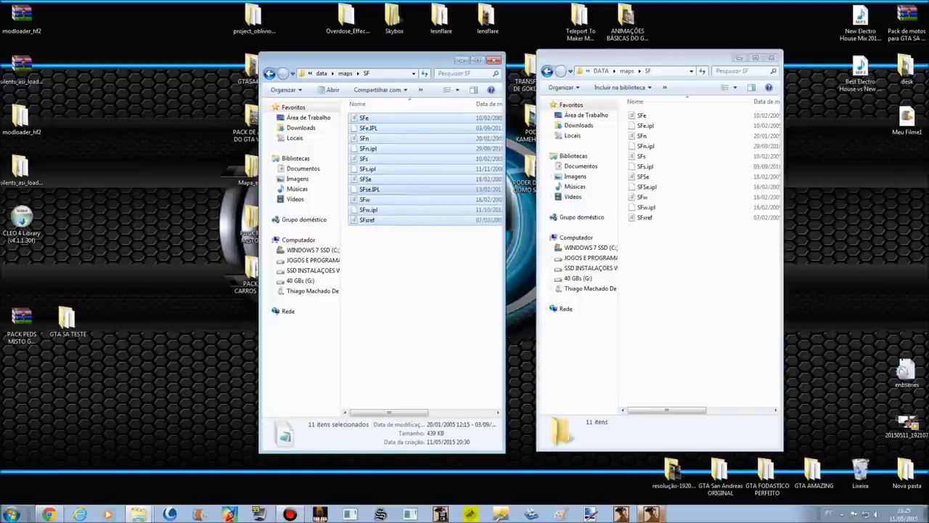
{"action": "right_click", "coordinate": [700, 247]}
{"action": "left_click", "coordinate": [723, 312]}
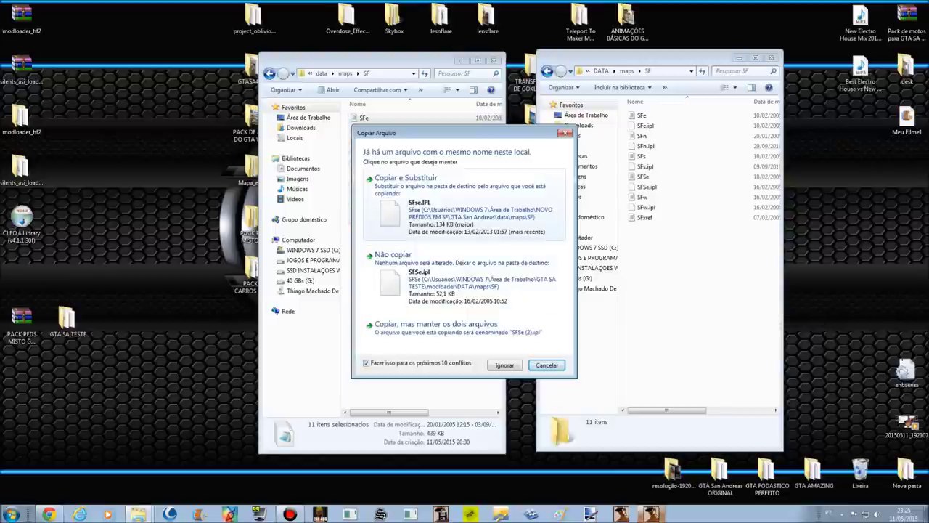
{"action": "left_click", "coordinate": [406, 178]}
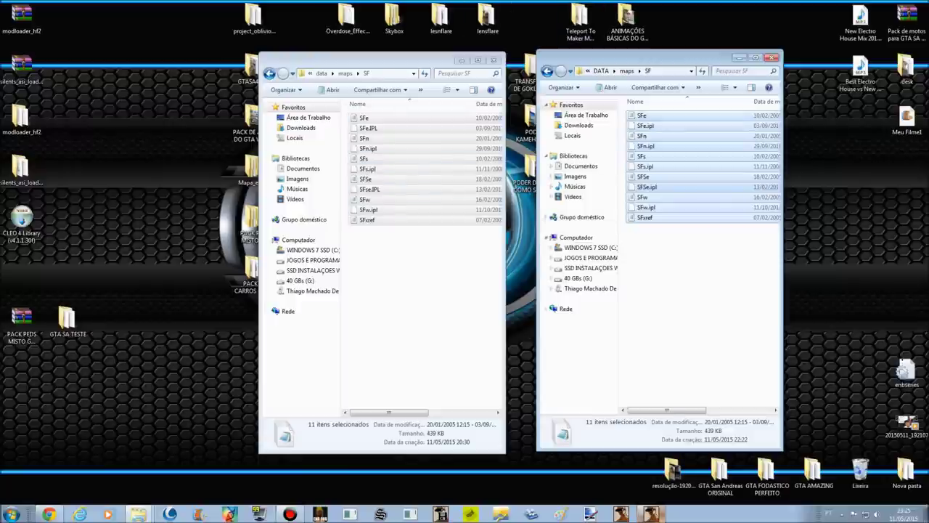
Step: Switch back to GTA San Andreas, resume the paused game and look around the construction site and the road
{"action": "left_click", "coordinate": [653, 515]}
{"action": "key", "text": "Up"}
{"action": "key", "text": "Up"}
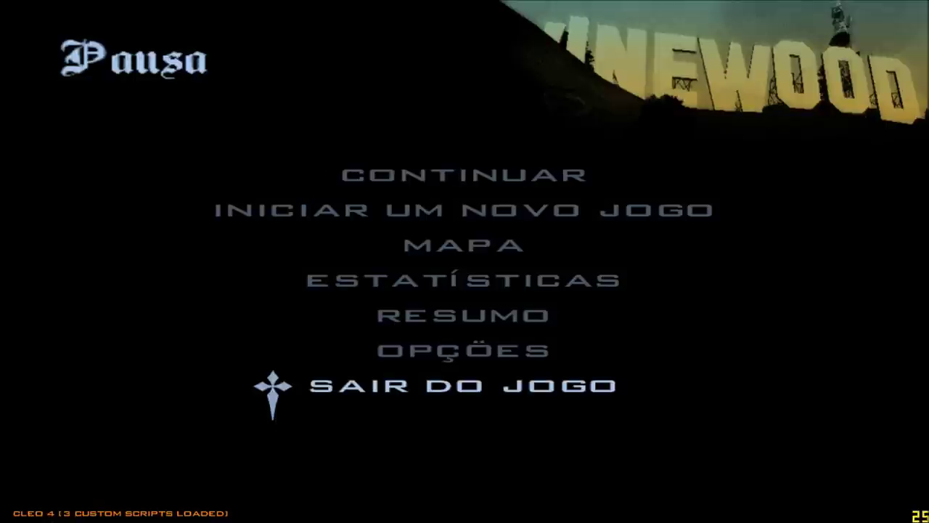
{"action": "key", "text": "Down"}
{"action": "key", "text": "Down"}
{"action": "key", "text": "Return"}
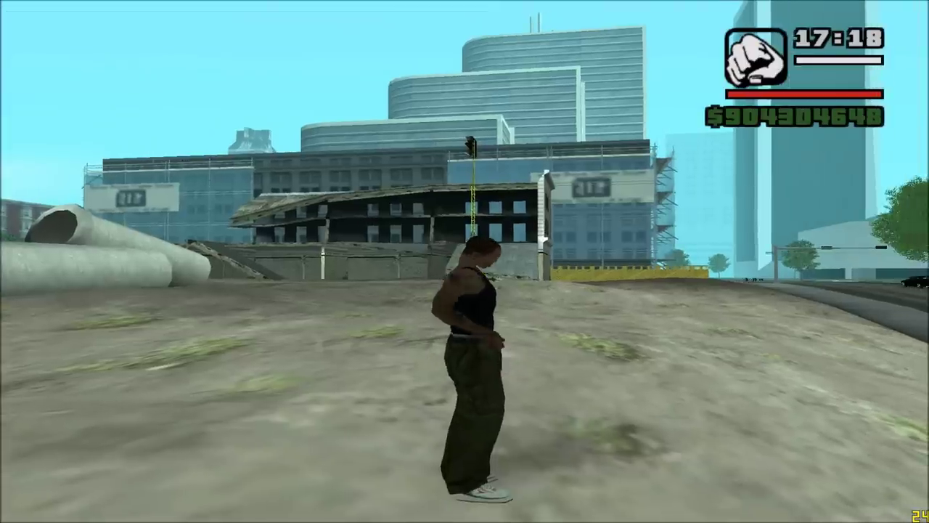
{"action": "key", "text": "w"}
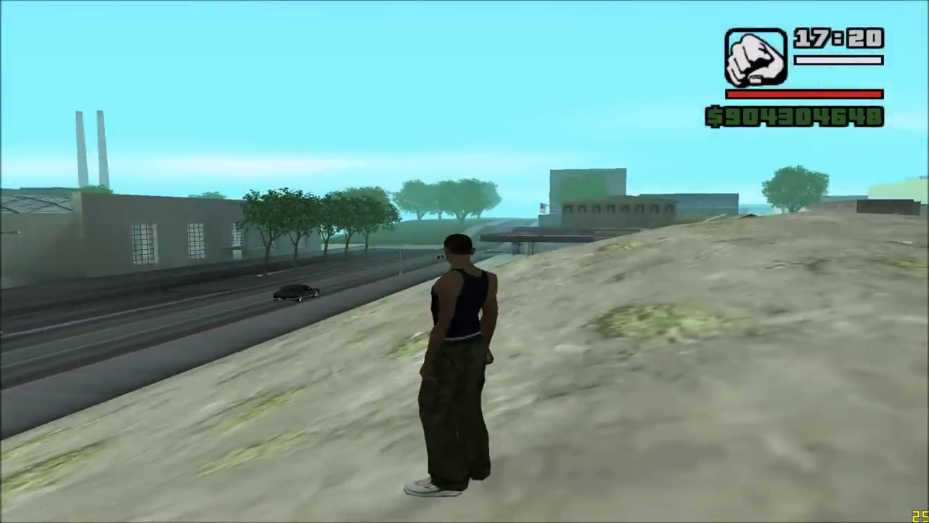
Step: Pause the game and open the Mod Configuration screen from the game options
{"action": "key", "text": "Escape"}
{"action": "key", "text": "Down"}
{"action": "key", "text": "Down"}
{"action": "key", "text": "Down"}
{"action": "key", "text": "Return"}
{"action": "key", "text": "Down"}
{"action": "key", "text": "Down"}
{"action": "key", "text": "Down"}
{"action": "key", "text": "Down"}
{"action": "key", "text": "Return"}
Step: Go through the log and Refresh Modifications options and open the Modifications list
{"action": "key", "text": "Down"}
{"action": "key", "text": "Down"}
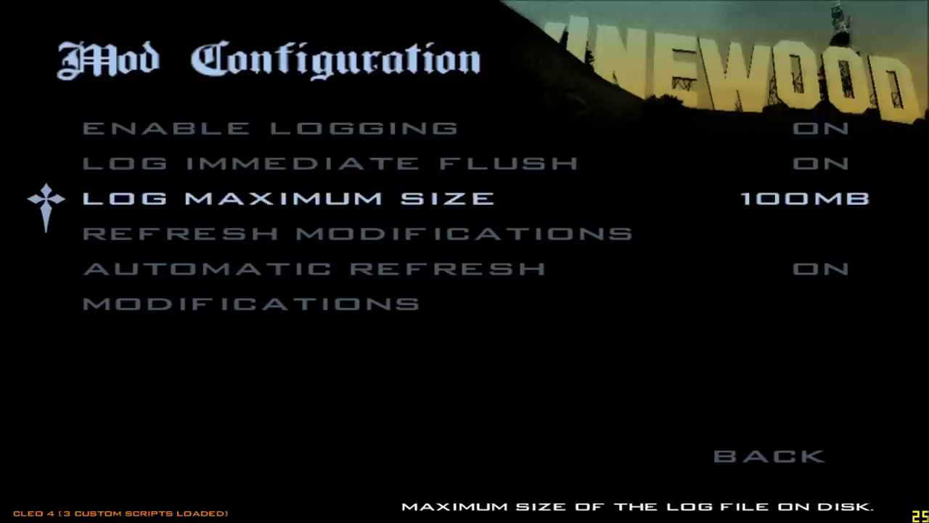
{"action": "key", "text": "Down"}
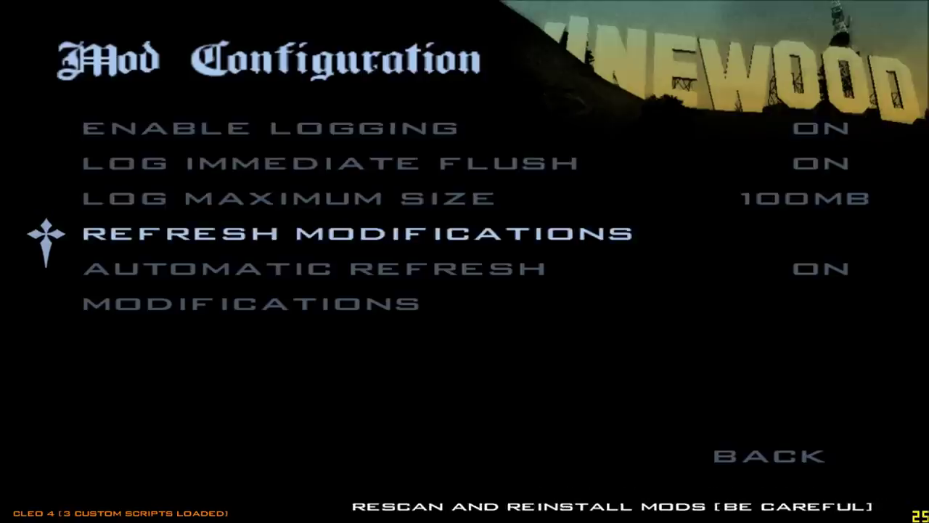
{"action": "key", "text": "Down"}
{"action": "key", "text": "Down"}
{"action": "key", "text": "Return"}
Step: View the Enabled and Priority settings of the Arquivos Arvores mod and return to the Modifications list
{"action": "key", "text": "Up"}
{"action": "key", "text": "Left"}
{"action": "key", "text": "Right"}
{"action": "key", "text": "Down"}
{"action": "key", "text": "Down"}
{"action": "key", "text": "Down"}
{"action": "key", "text": "Up"}
{"action": "key", "text": "Return"}
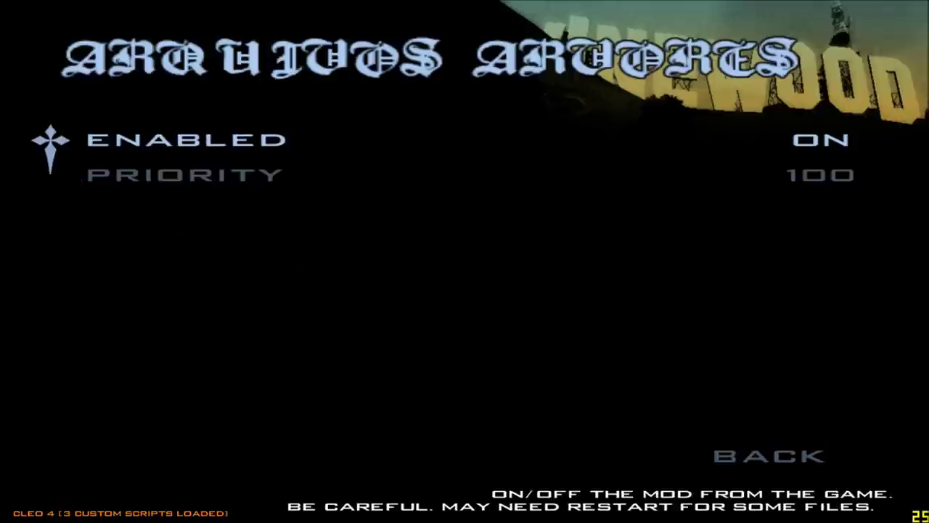
{"action": "key", "text": "Escape"}
Step: View the Enabled and Priority settings of the Data mod and return to the Modifications list
{"action": "key", "text": "Down"}
{"action": "key", "text": "Down"}
{"action": "key", "text": "Down"}
{"action": "key", "text": "Down"}
{"action": "key", "text": "Down"}
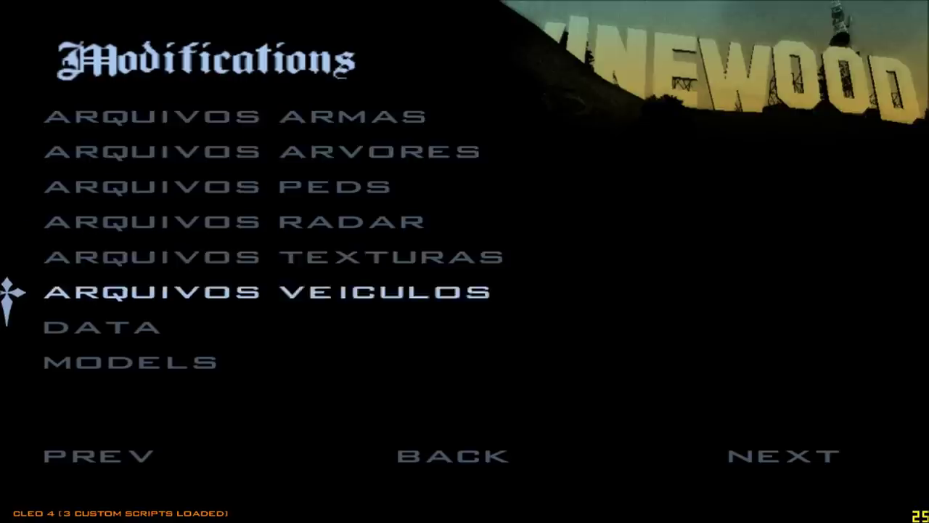
{"action": "key", "text": "Down"}
{"action": "key", "text": "Return"}
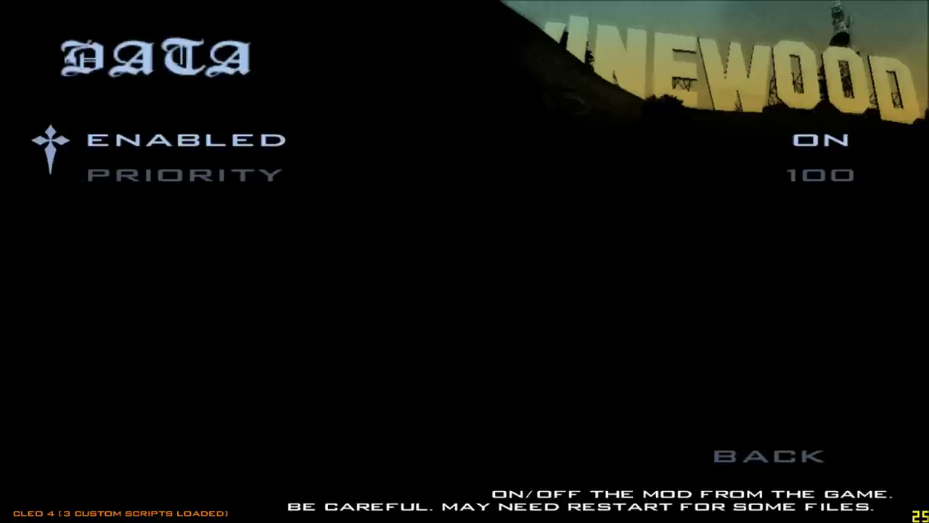
{"action": "key", "text": "Escape"}
Step: Examine the Prev, Back and Next page controls of the Modifications list without changing the page
{"action": "key", "text": "Up"}
{"action": "key", "text": "Left"}
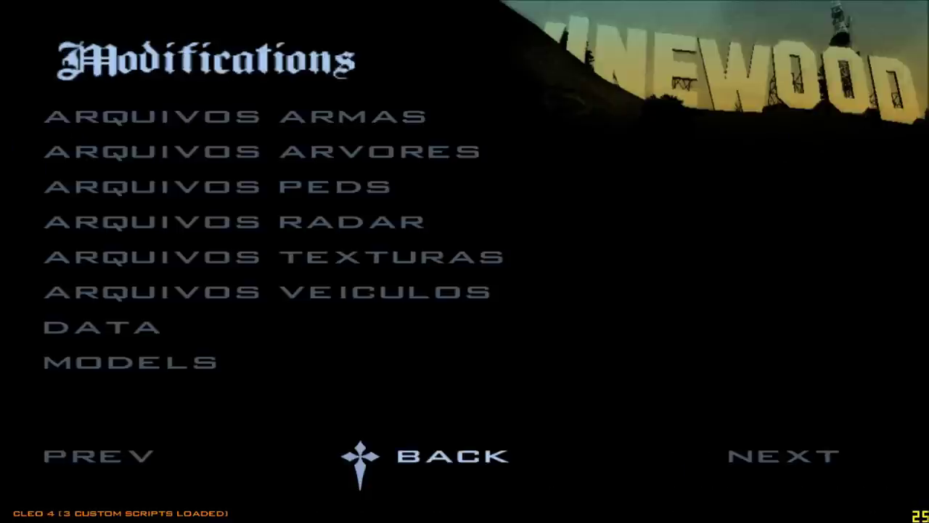
{"action": "key", "text": "Right"}
{"action": "key", "text": "Left"}
{"action": "key", "text": "Left"}
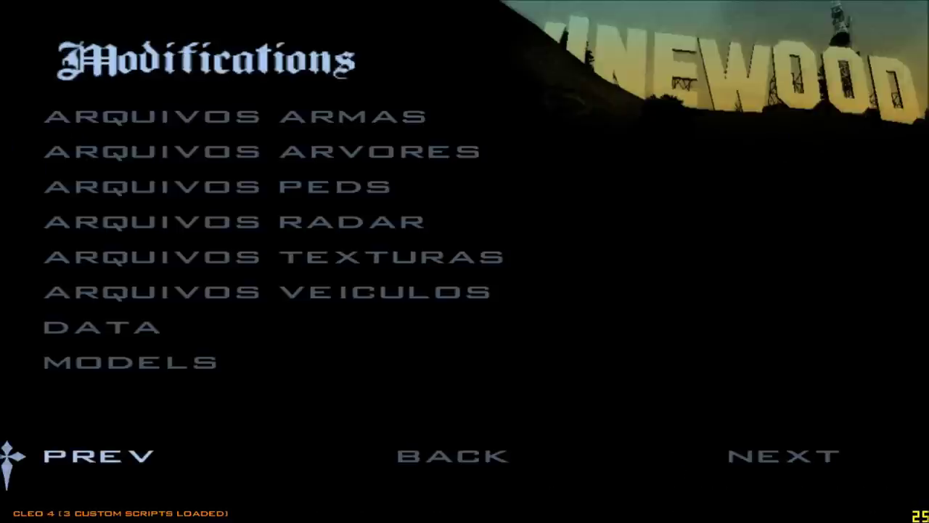
{"action": "key", "text": "Right"}
{"action": "key", "text": "Right"}
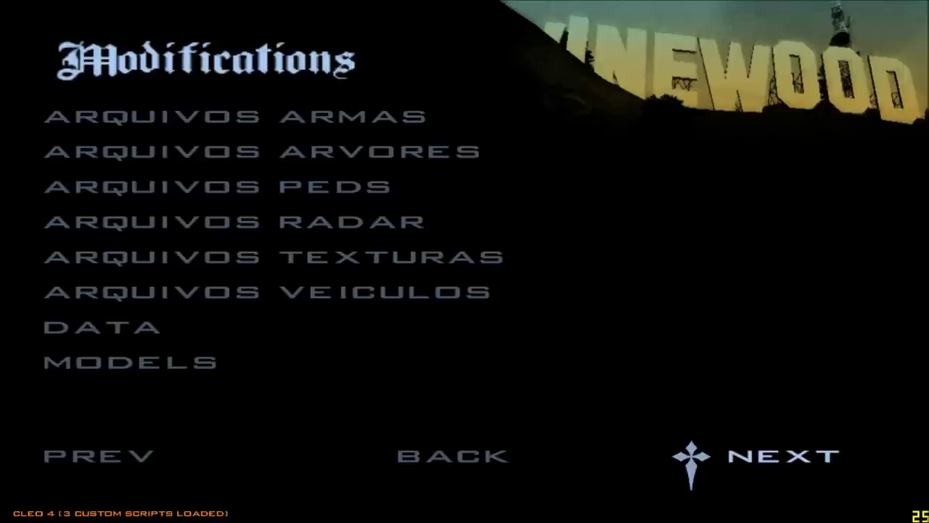
{"action": "key", "text": "Left"}
{"action": "key", "text": "Right"}
{"action": "key", "text": "Left"}
{"action": "key", "text": "Left"}
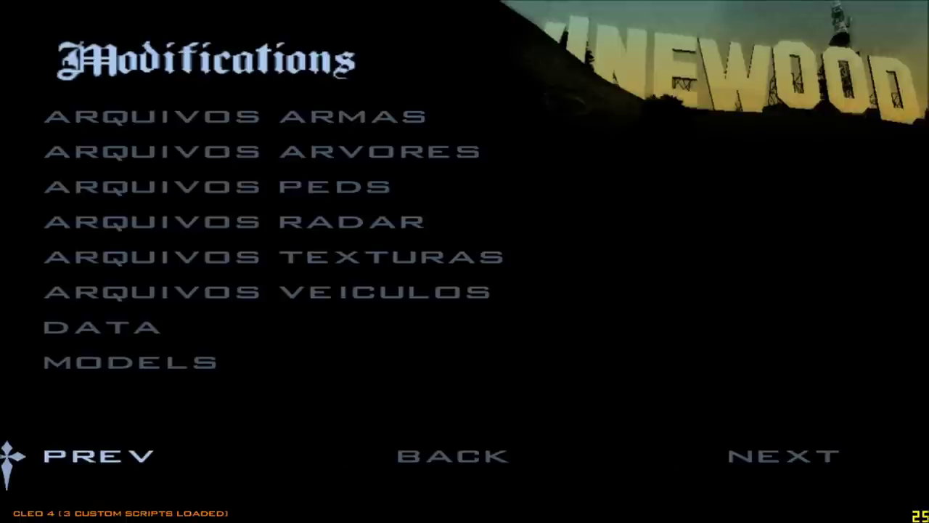
{"action": "key", "text": "Right"}
{"action": "key", "text": "Left"}
Step: Leave the mod configuration, resume the game and look around the road beside the hill
{"action": "key", "text": "Escape"}
{"action": "key", "text": "Escape"}
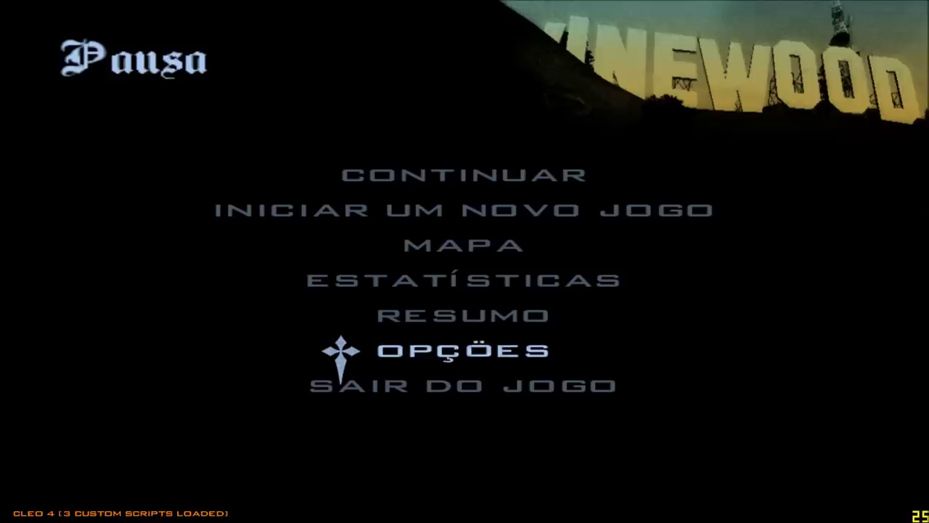
{"action": "key", "text": "Escape"}
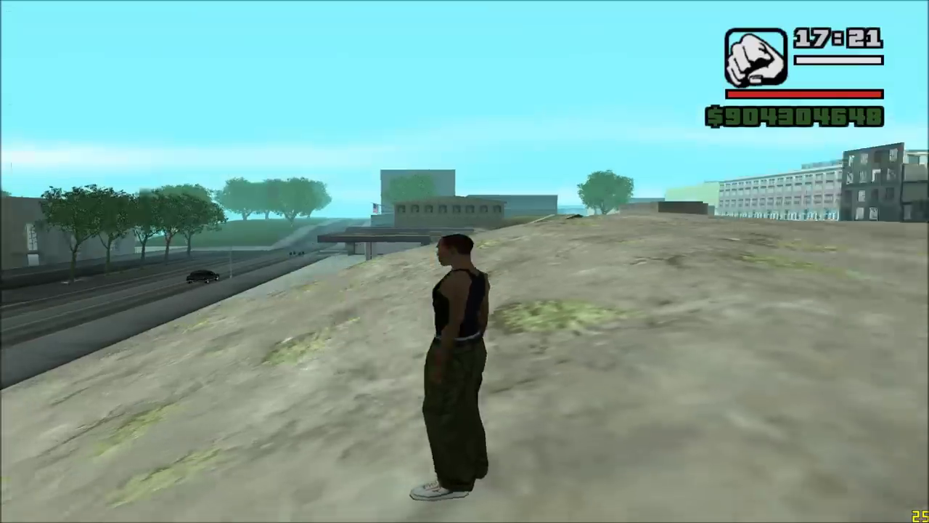
{"action": "key", "text": "w"}
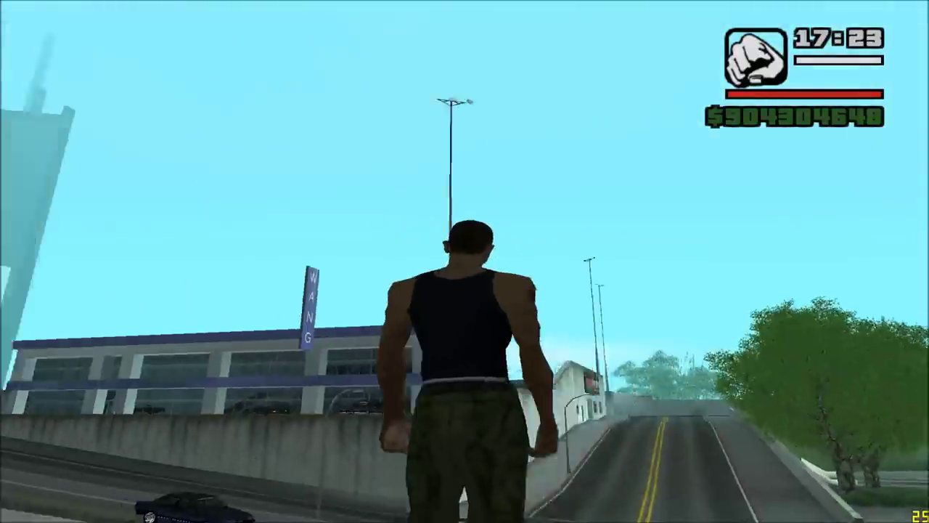
Step: Load the saved game Truques no Deserto dated 07 MAI 2015 19:47:39
{"action": "key", "text": "Escape"}
{"action": "key", "text": "Down"}
{"action": "key", "text": "Return"}
{"action": "key", "text": "Down"}
{"action": "key", "text": "Return"}
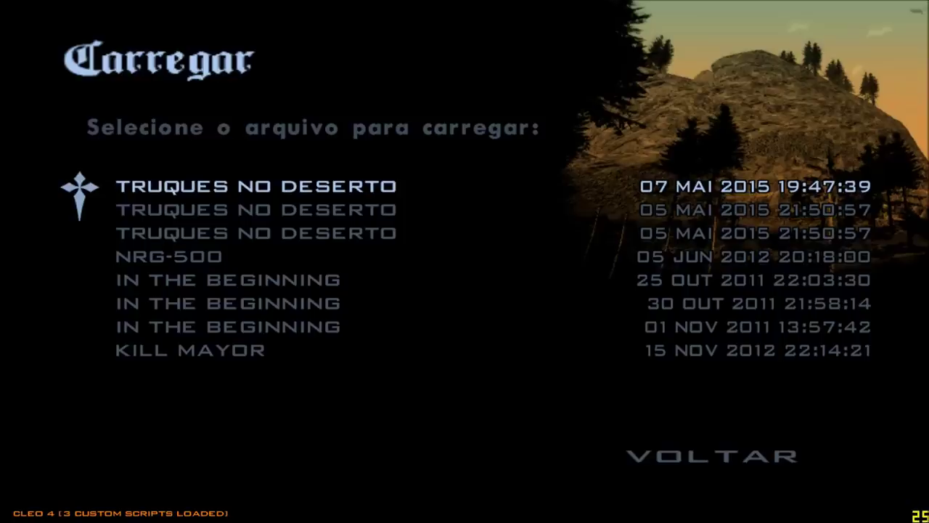
{"action": "key", "text": "Return"}
{"action": "key", "text": "Down"}
{"action": "key", "text": "Return"}
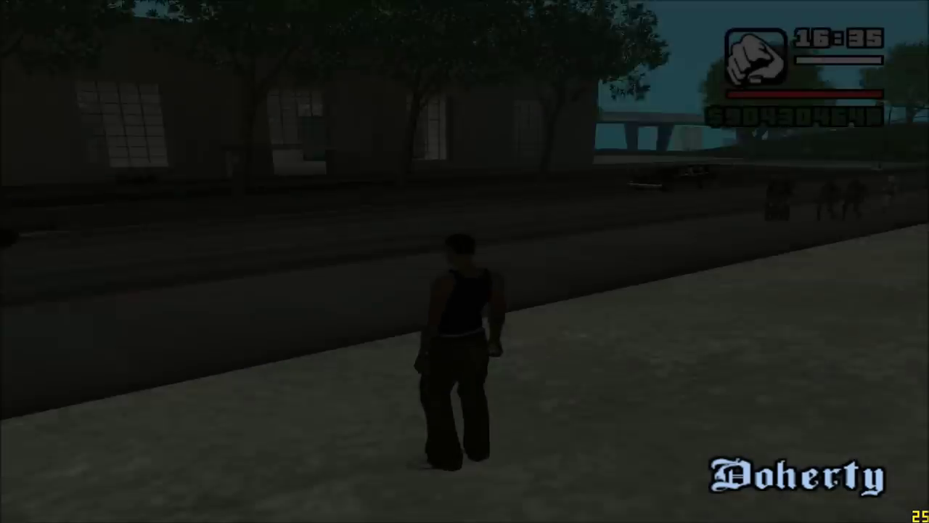
Step: Run along the road from Doherty to King's and examine the buildings and trees on the way
{"action": "key", "text": "w"}
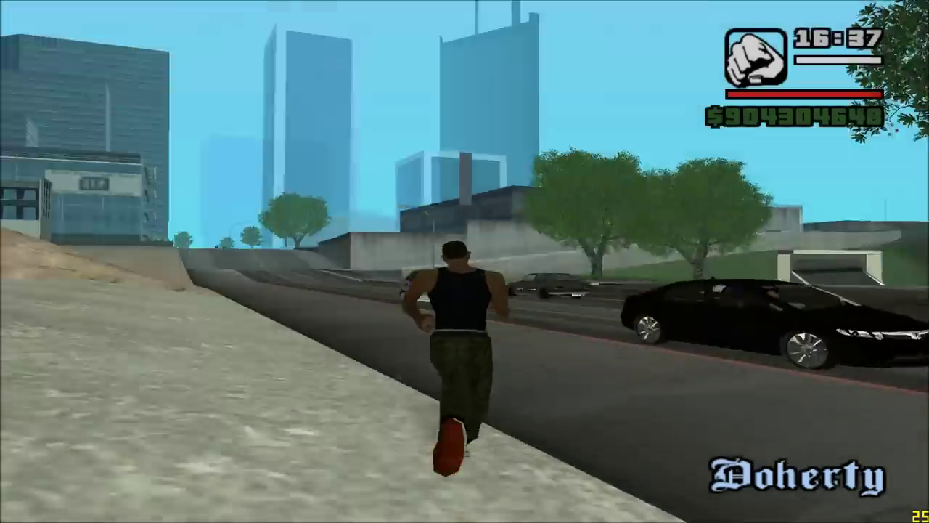
{"action": "key", "text": "w"}
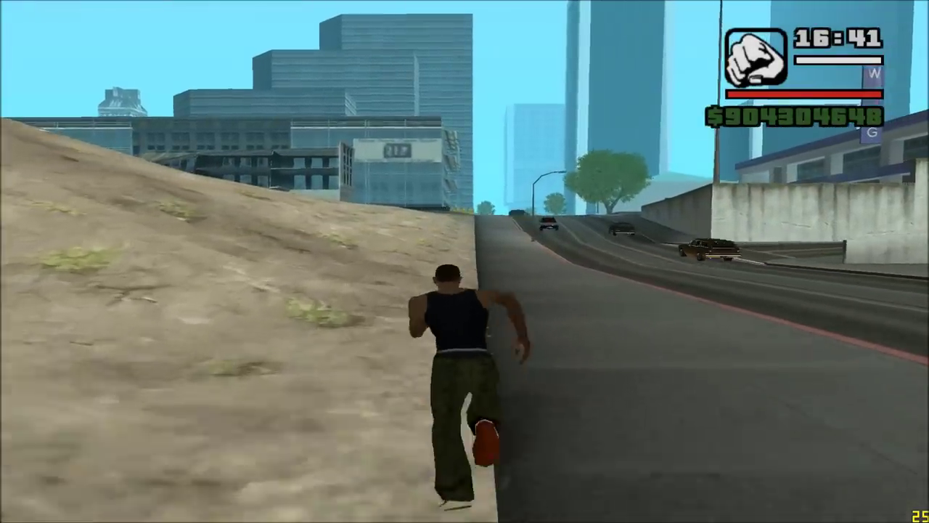
{"action": "key", "text": "w"}
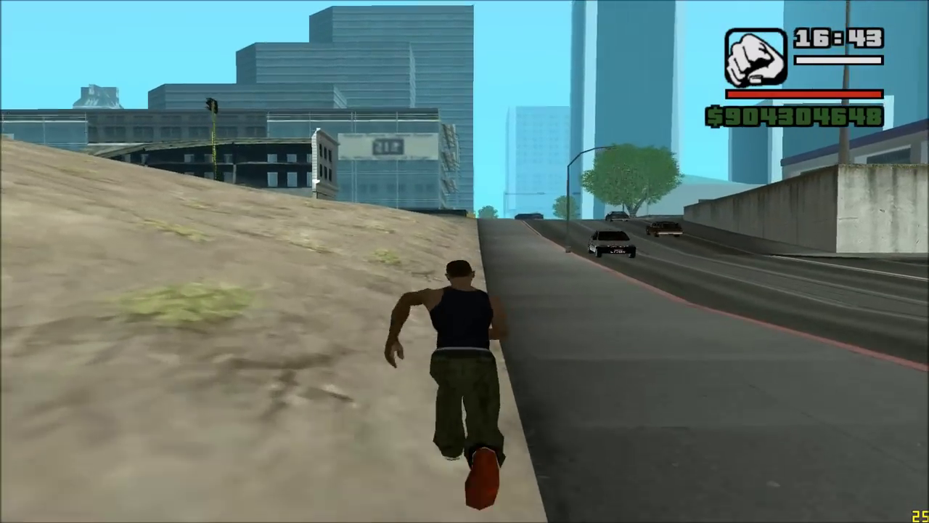
{"action": "key", "text": "w"}
{"action": "key", "text": "w"}
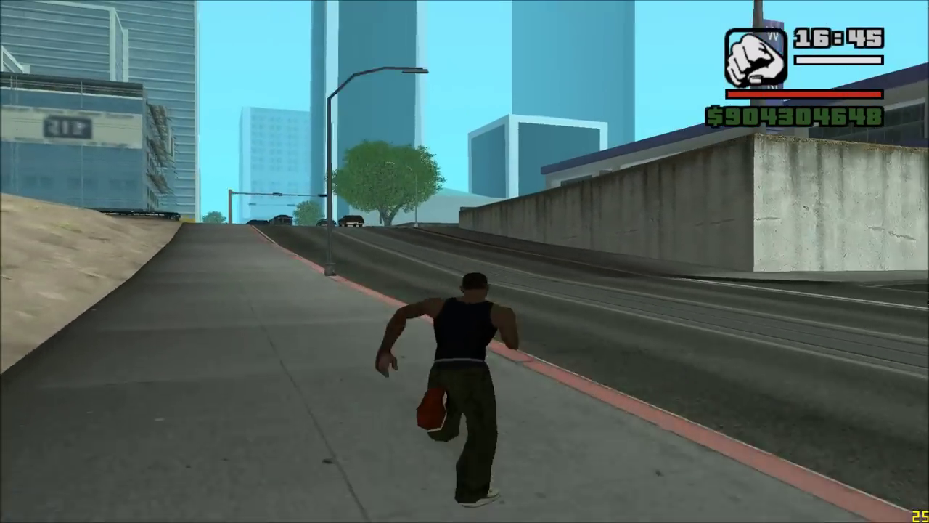
{"action": "key", "text": "w"}
{"action": "key", "text": "w"}
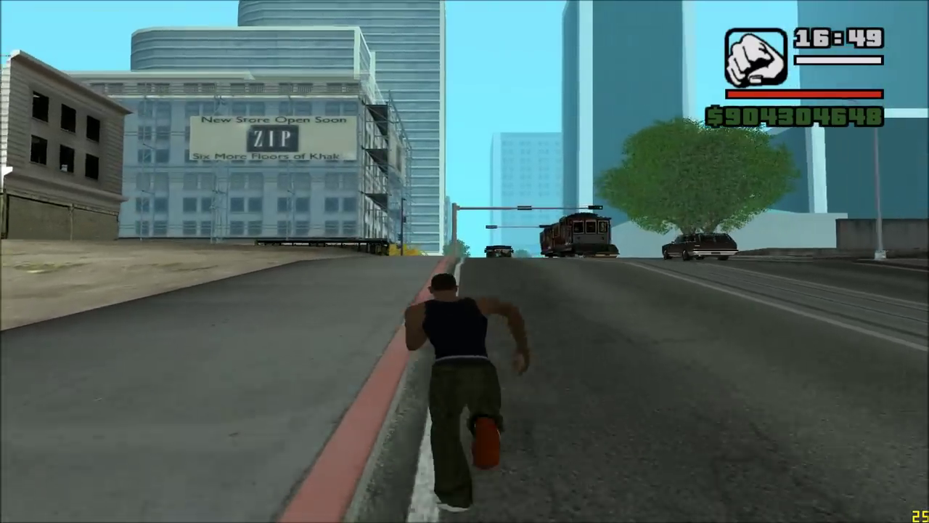
{"action": "key", "text": "w"}
{"action": "key", "text": "w"}
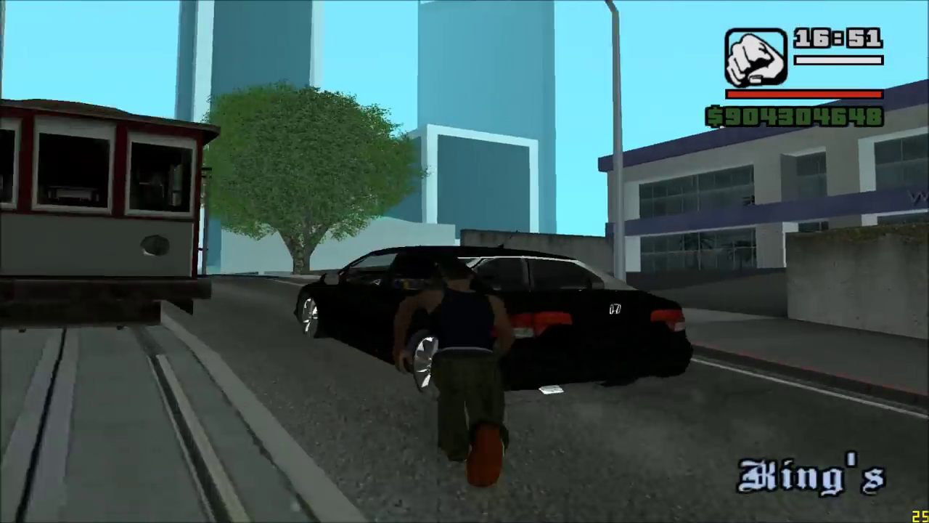
{"action": "key", "text": "w"}
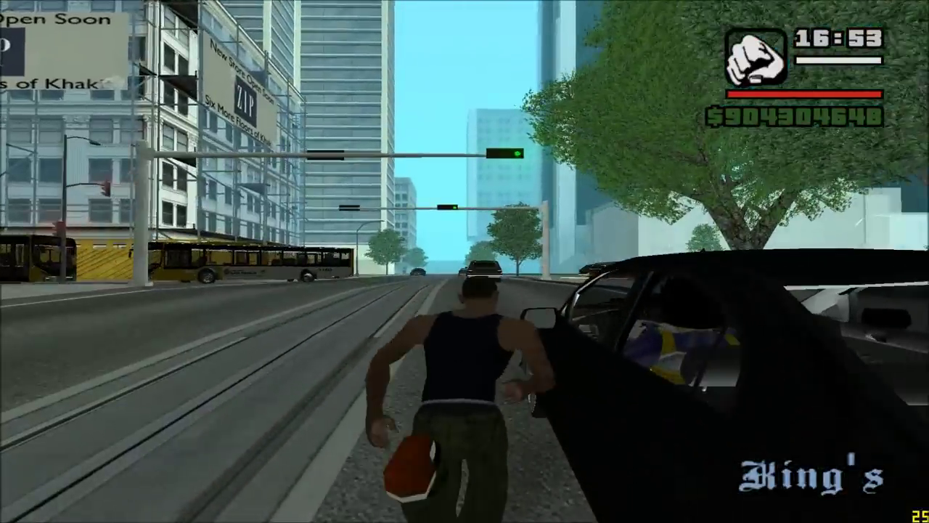
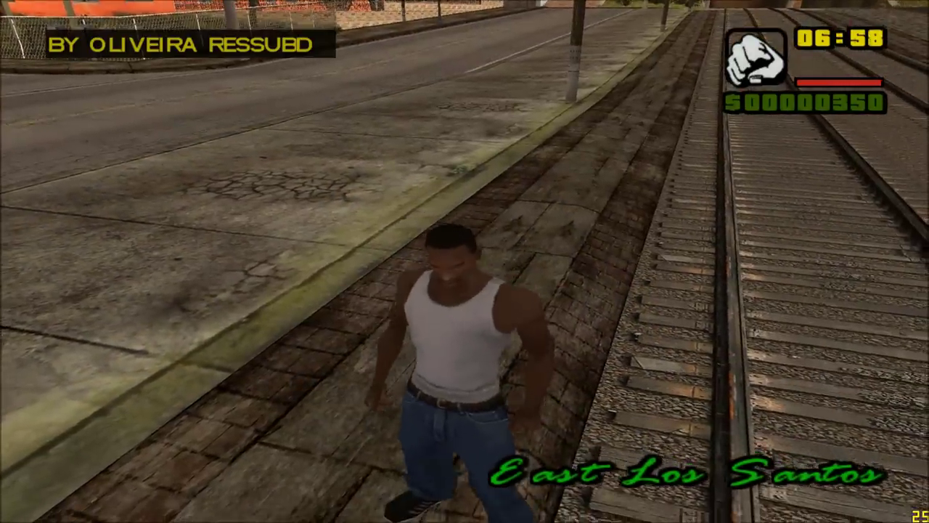
Step: Open the Configuração do Jogador menu in East Los Santos and close it again
{"action": "key", "text": "p"}
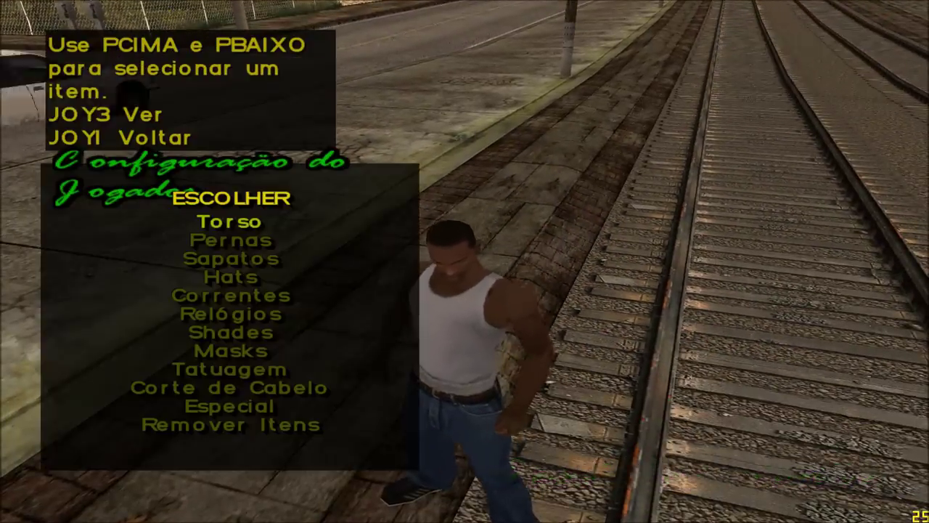
{"action": "key", "text": "Return"}
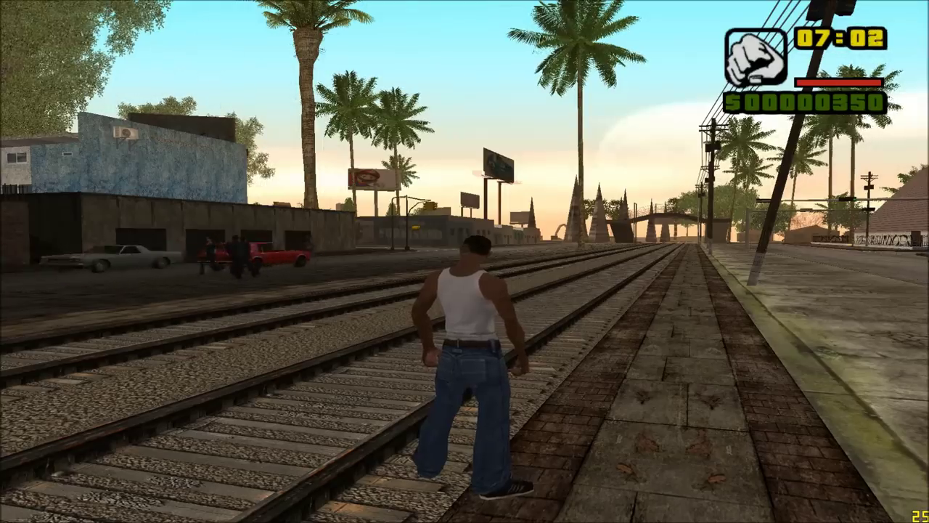
Step: Pause the game and open the Modifications list in the Mod Configuration options
{"action": "key", "text": "Escape"}
{"action": "key", "text": "Up"}
{"action": "key", "text": "Up"}
{"action": "key", "text": "Return"}
{"action": "key", "text": "Up"}
{"action": "key", "text": "Up"}
{"action": "key", "text": "Return"}
{"action": "key", "text": "Down"}
{"action": "key", "text": "Down"}
{"action": "key", "text": "Down"}
{"action": "key", "text": "Down"}
{"action": "key", "text": "Down"}
{"action": "key", "text": "Return"}
Step: Browse the pages of the Modifications list and view the Priority setting of the Cleo Poderes mod
{"action": "key", "text": "Up"}
{"action": "key", "text": "Left"}
{"action": "key", "text": "Left"}
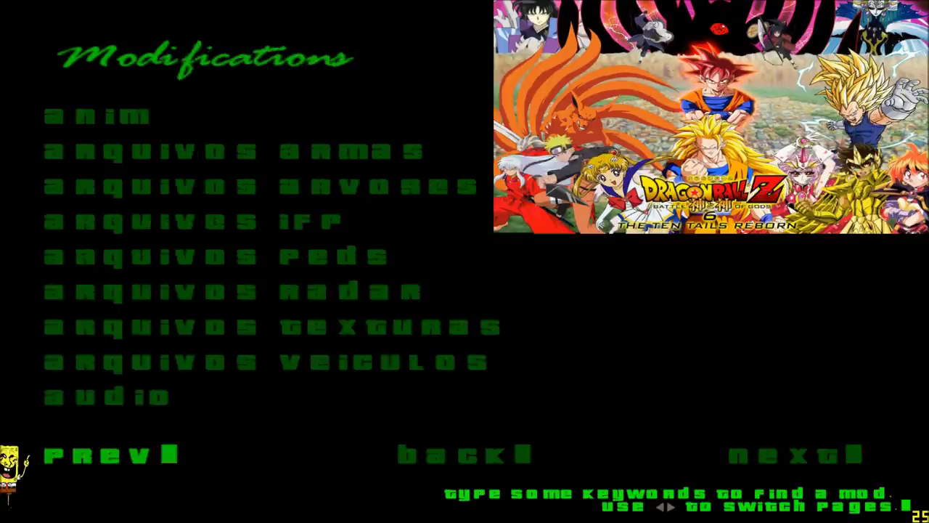
{"action": "key", "text": "Right"}
{"action": "key", "text": "Right"}
{"action": "key", "text": "Down"}
{"action": "key", "text": "Down"}
{"action": "key", "text": "Return"}
{"action": "key", "text": "Down"}
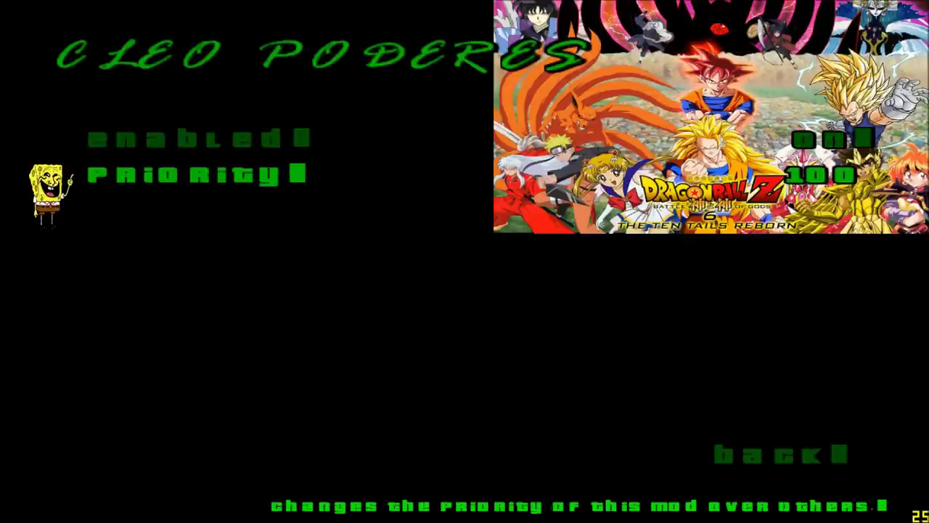
Step: Back out of the Cleo Poderes settings and the options, and resume the game on the railway tracks
{"action": "key", "text": "Escape"}
{"action": "key", "text": "Escape"}
{"action": "key", "text": "Down"}
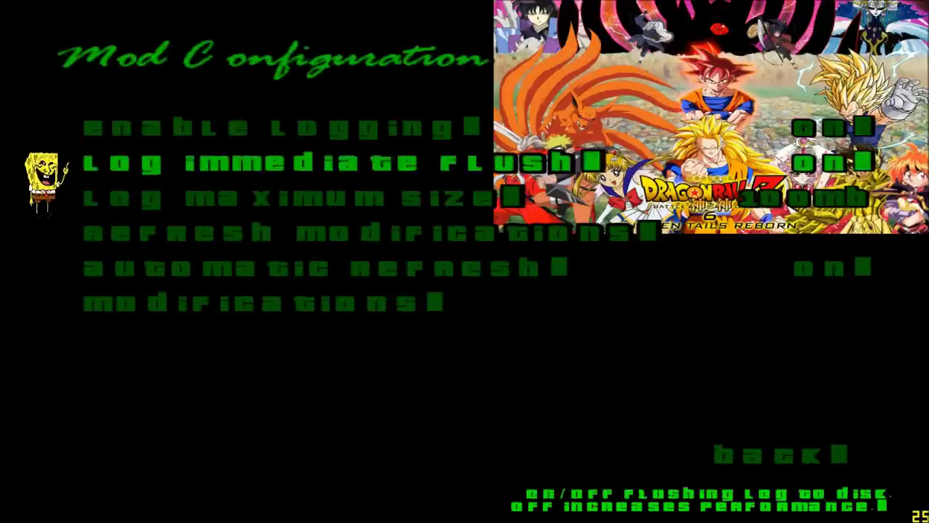
{"action": "key", "text": "Down"}
{"action": "key", "text": "Escape"}
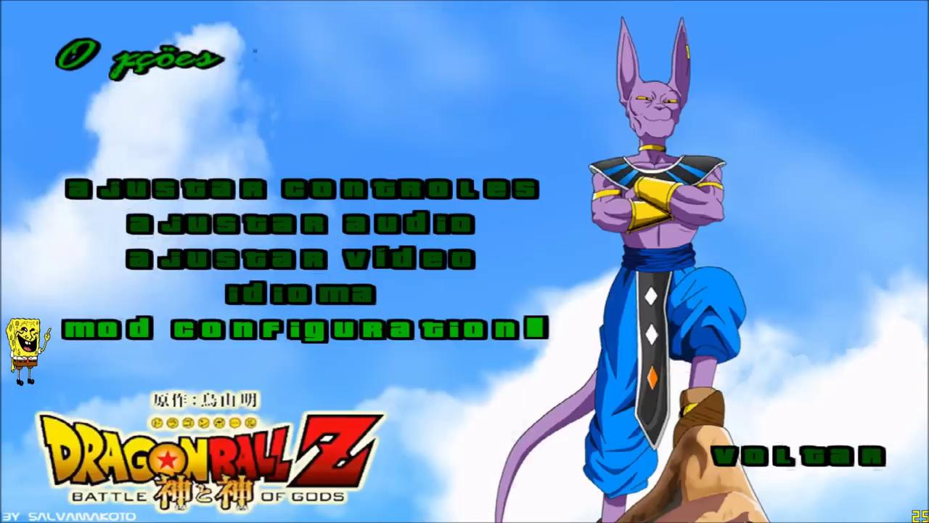
{"action": "key", "text": "Escape"}
{"action": "key", "text": "Escape"}
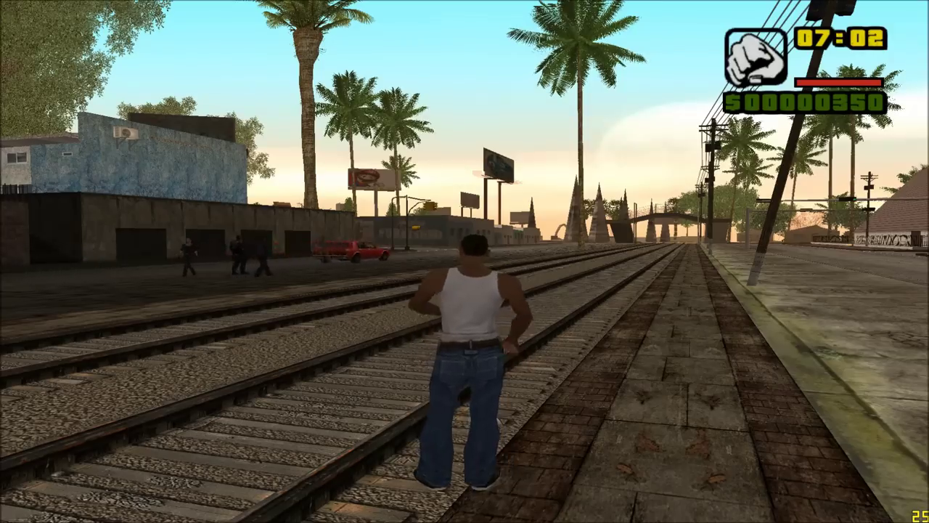
Step: Transform the player into Goku Super Sayajin Nivel 2 and walk him along the railway tracks
{"action": "key", "text": "2"}
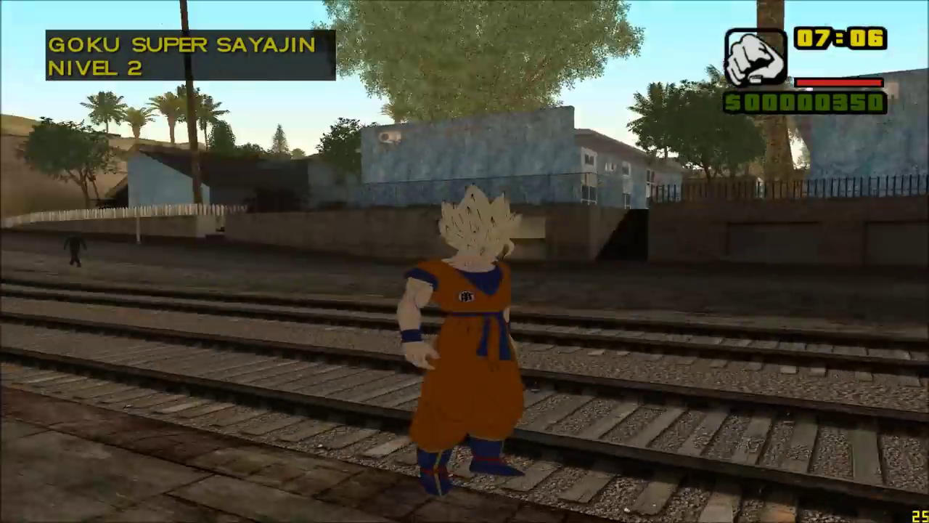
{"action": "key", "text": "w"}
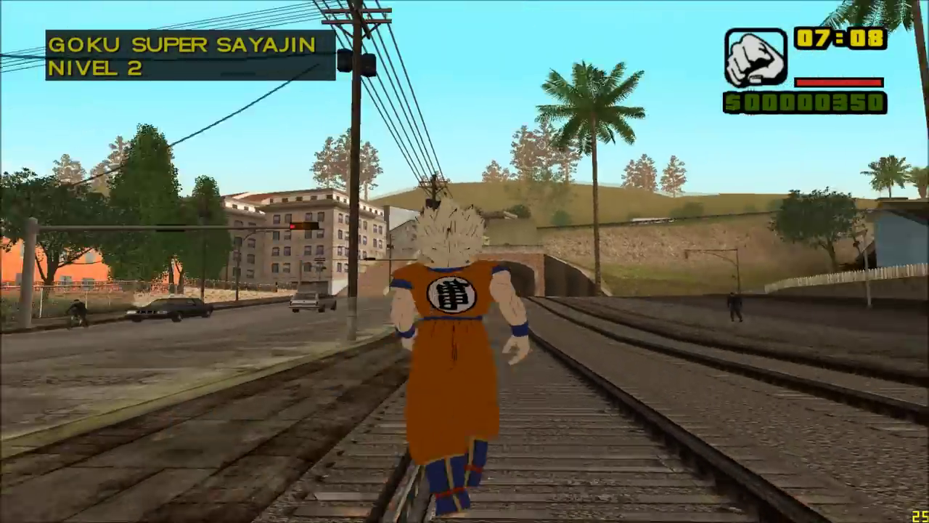
{"action": "key", "text": "s"}
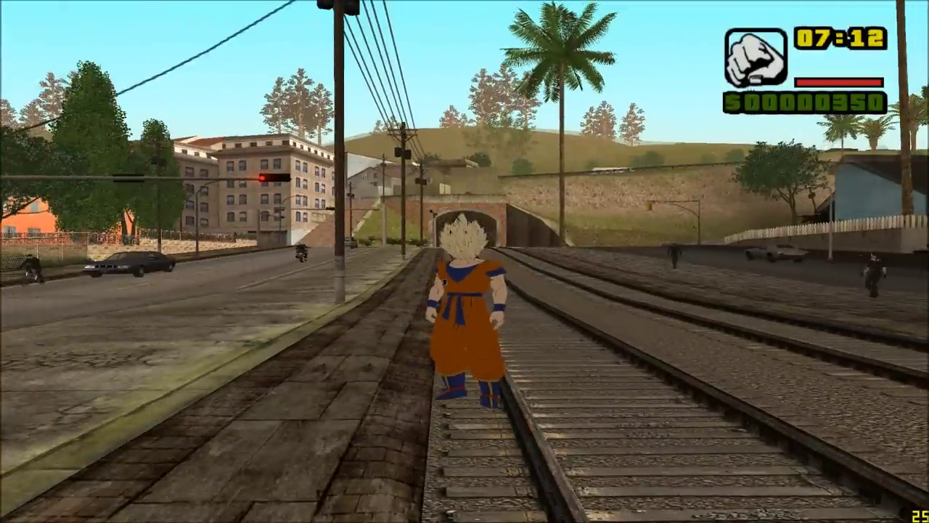
Step: Transform the player into Goku Super Sayajin Nivel 3 and walk him from the sidewalk onto the railway tracks
{"action": "key", "text": "x"}
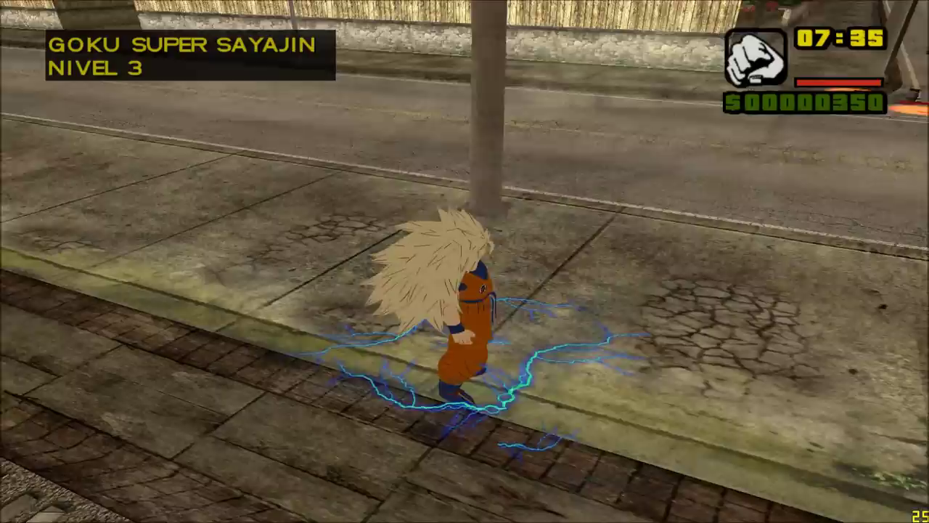
{"action": "key", "text": "w"}
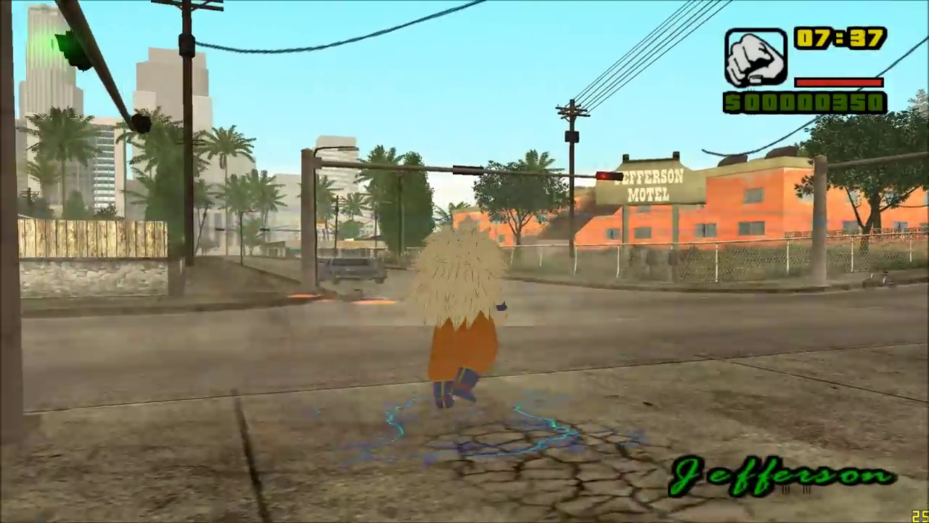
{"action": "key", "text": "d"}
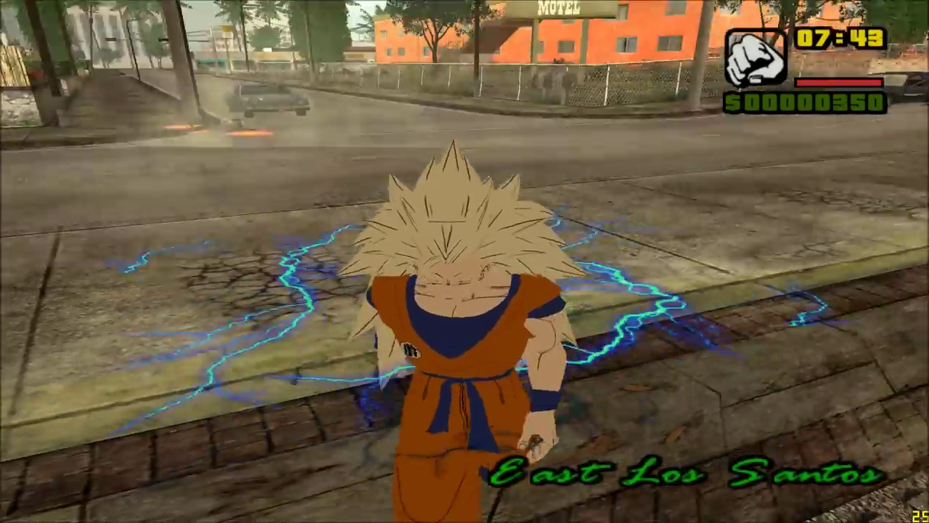
{"action": "key", "text": "d"}
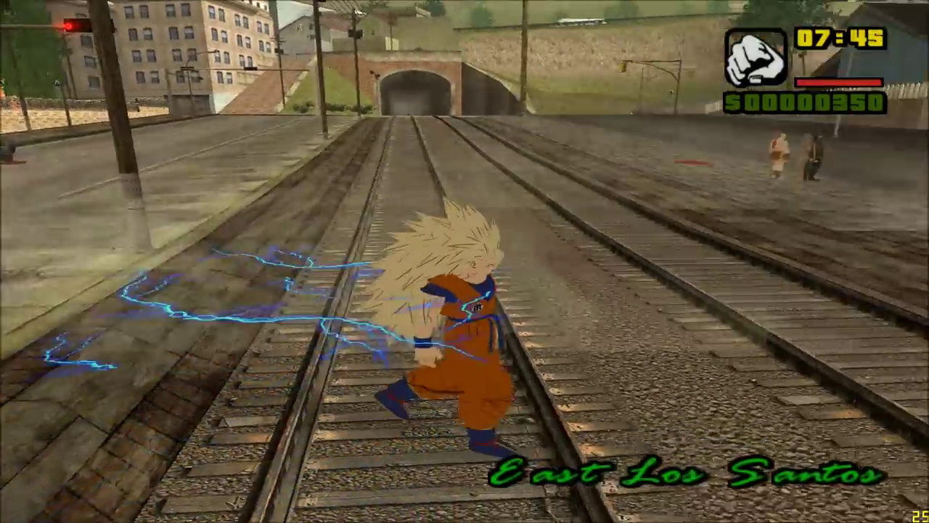
{"action": "key", "text": "s"}
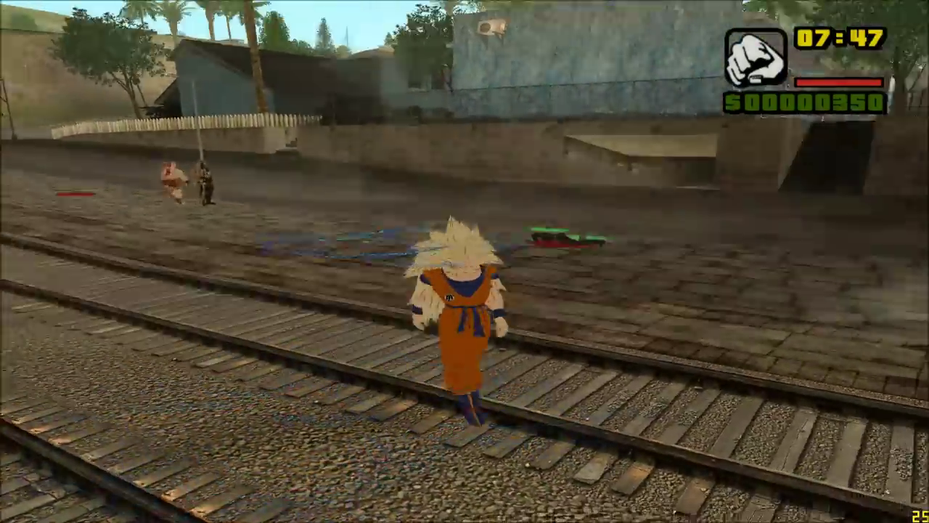
{"action": "key", "text": "a"}
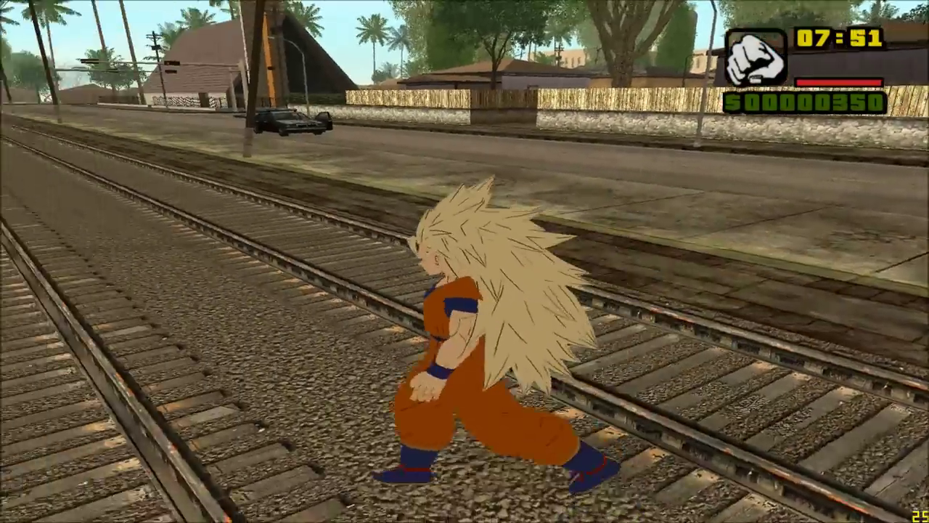
Step: Run Goku across the railway tracks and along the street to the group of modded characters in Jefferson
{"action": "key", "text": "w"}
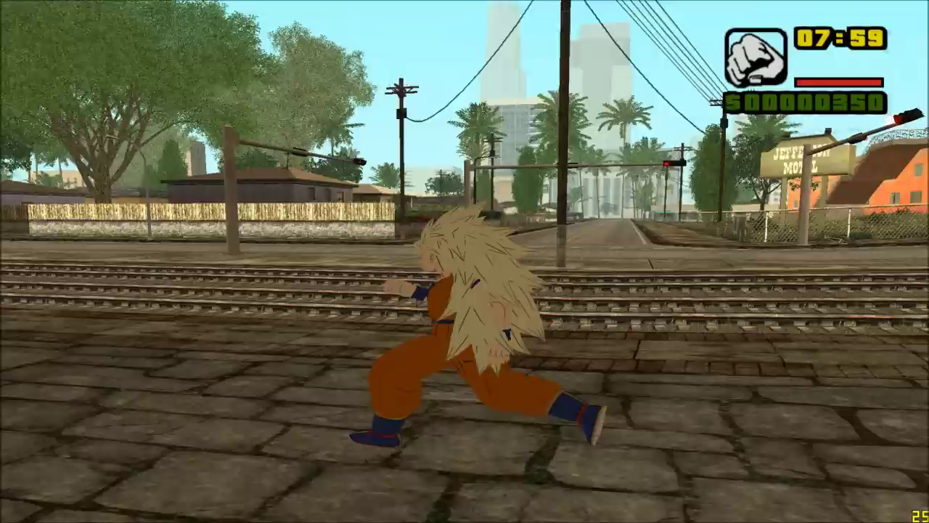
{"action": "key", "text": "w"}
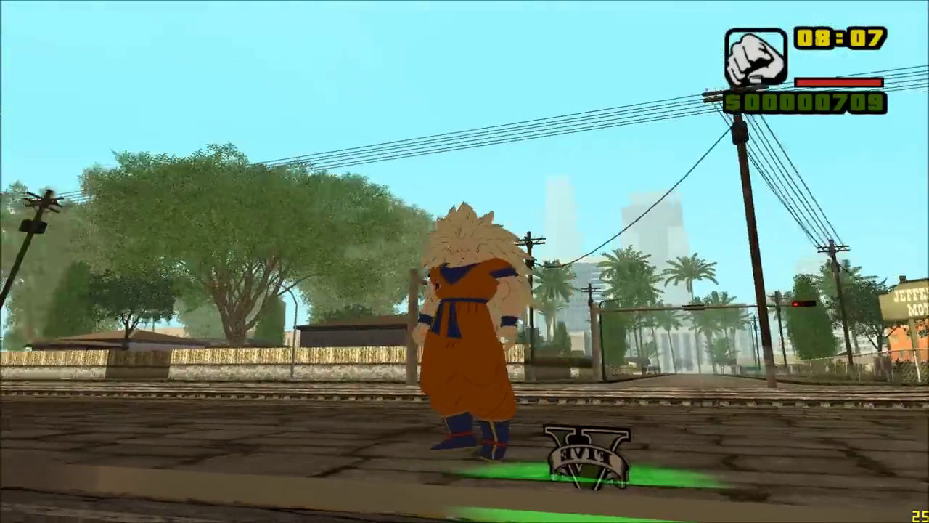
{"action": "key", "text": "w"}
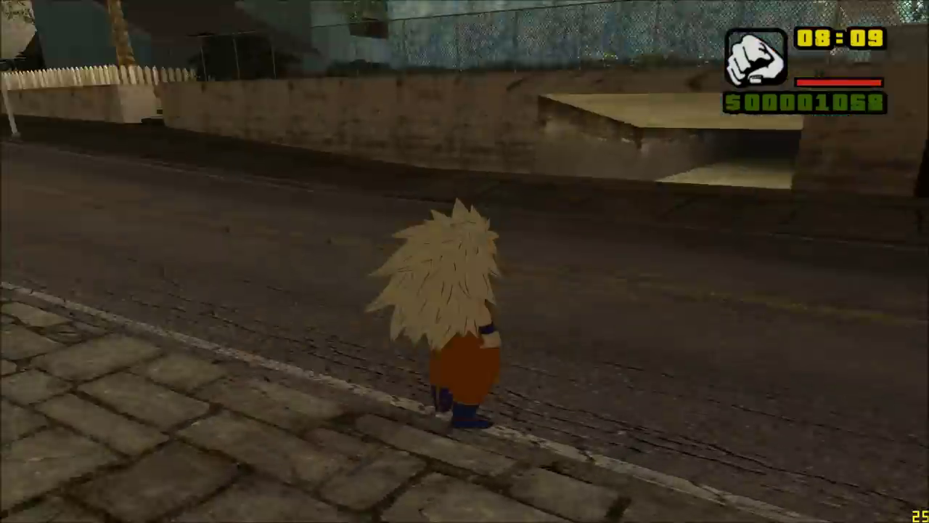
{"action": "key", "text": "w"}
{"action": "key", "text": "a"}
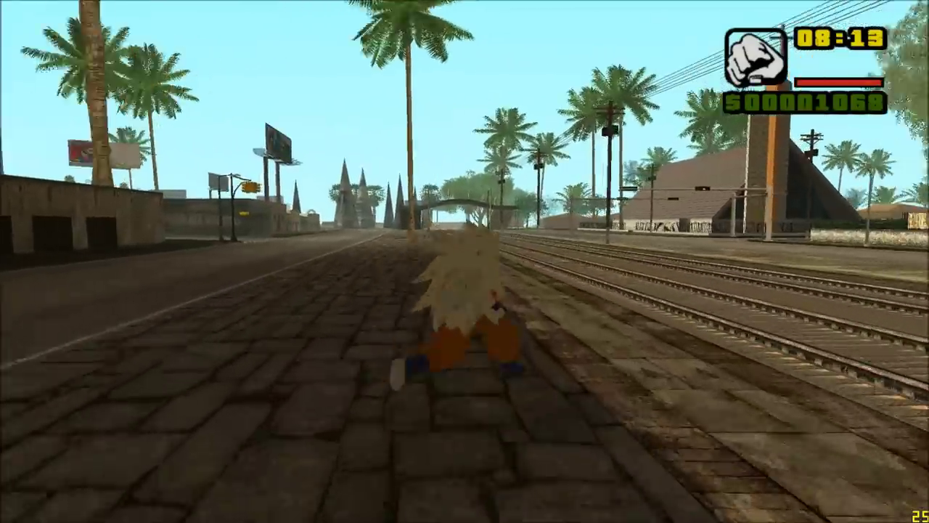
{"action": "key", "text": "w"}
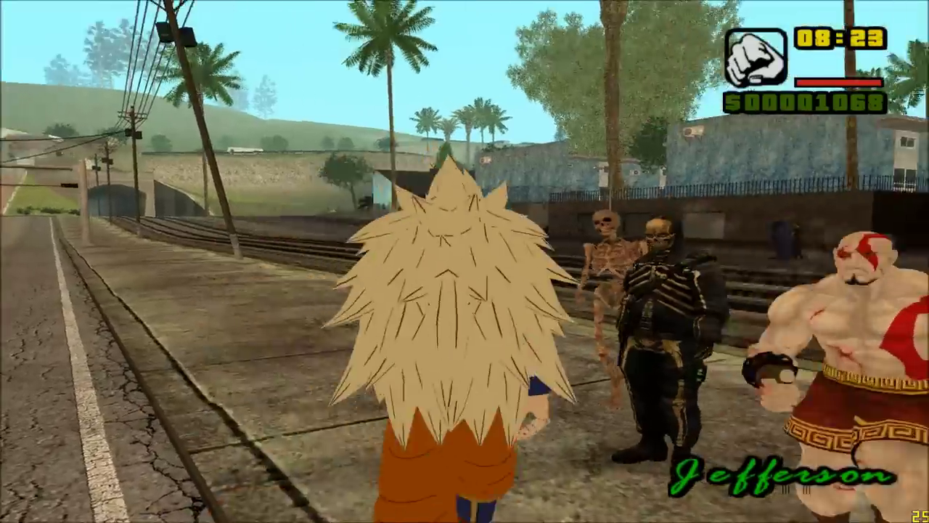
Step: Test Goku's energy powers on the street with traffic and return him to the railway tracks
{"action": "key", "text": "shift"}
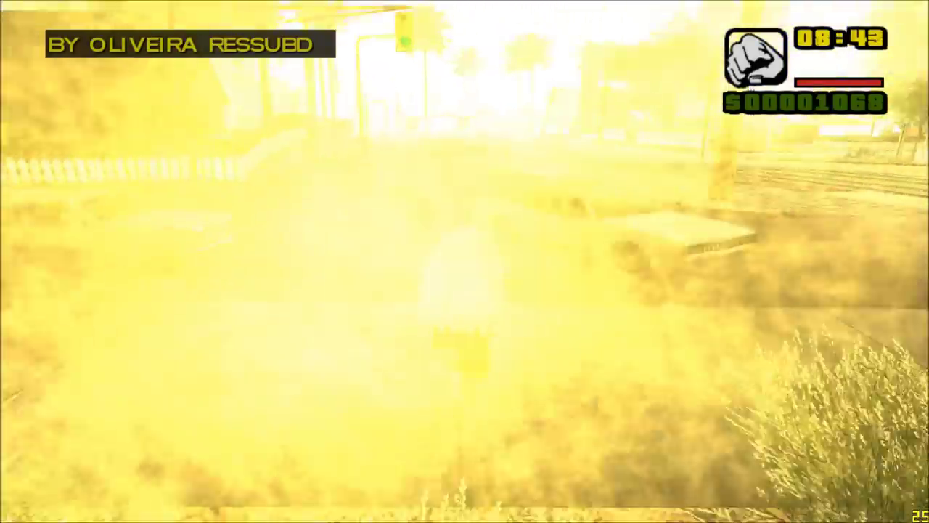
{"action": "key", "text": "w"}
{"action": "key", "text": "w"}
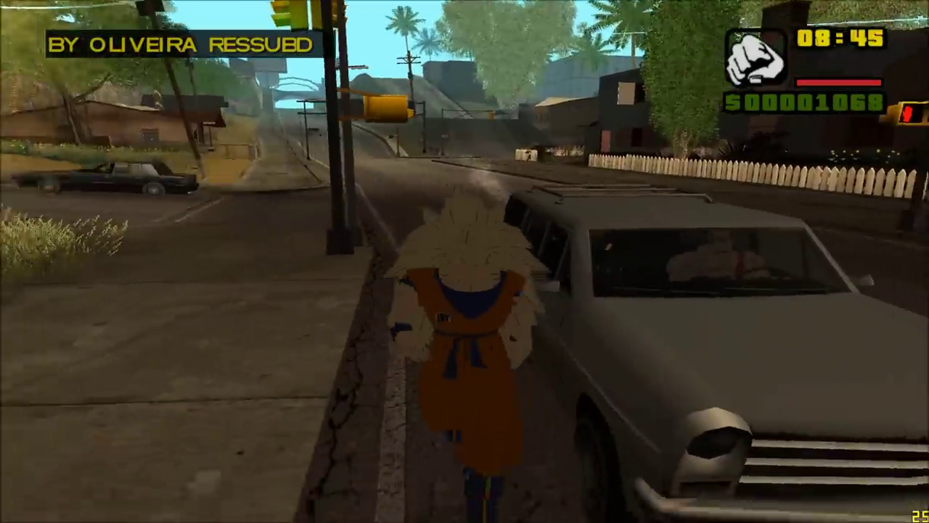
{"action": "key", "text": "s"}
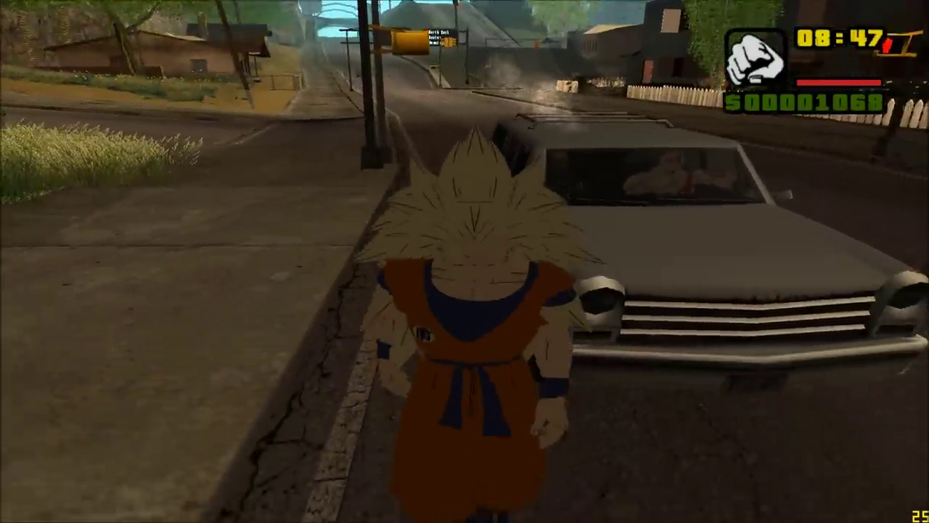
{"action": "key", "text": "w"}
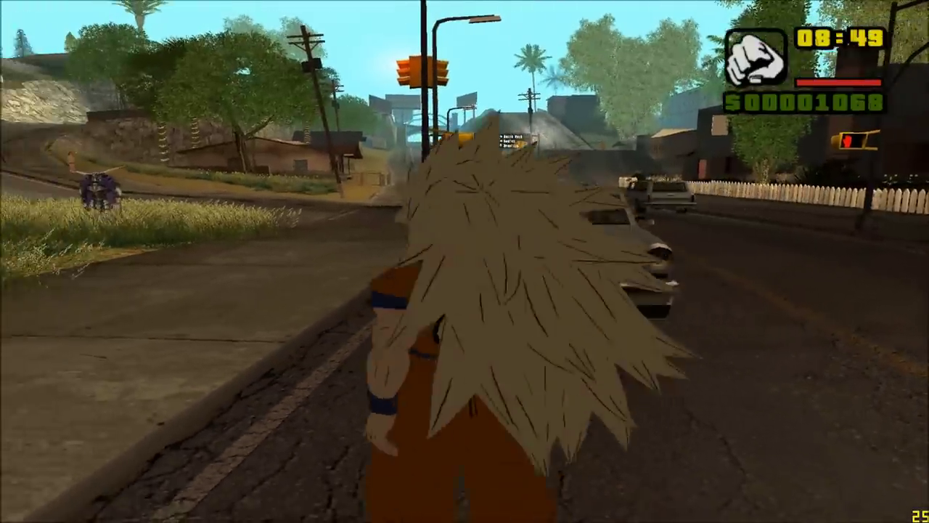
{"action": "key", "text": "w"}
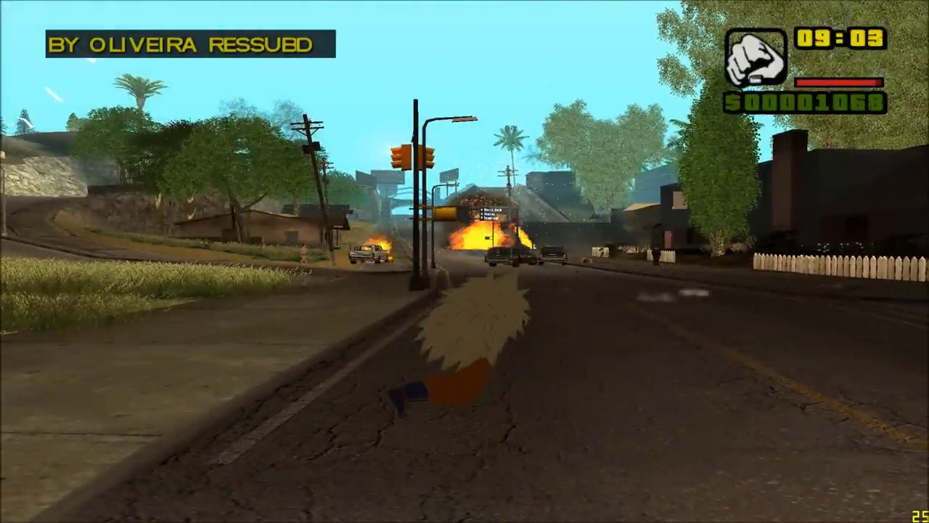
{"action": "key", "text": "w"}
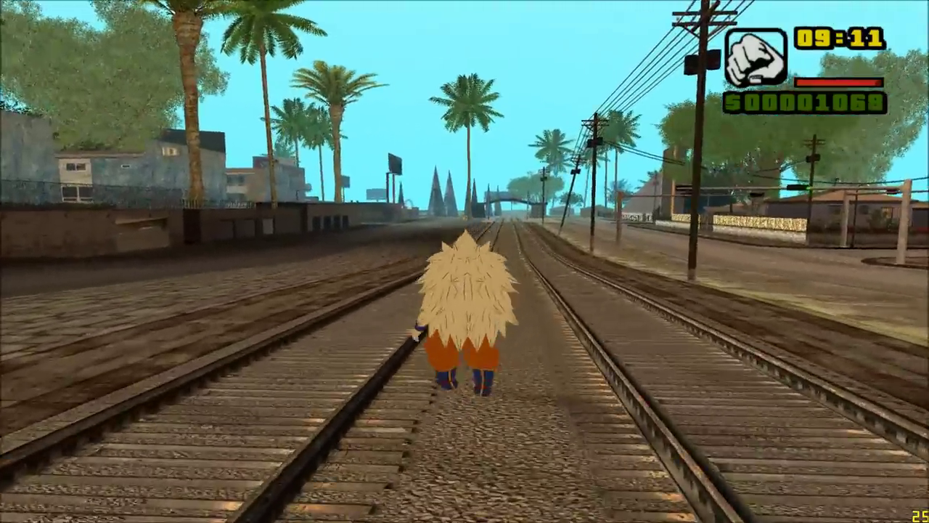
Step: Leave the game for the Windows desktop and bring up the IMG folder of GTA MOD
{"action": "key", "text": "Escape"}
{"action": "key", "text": "super"}
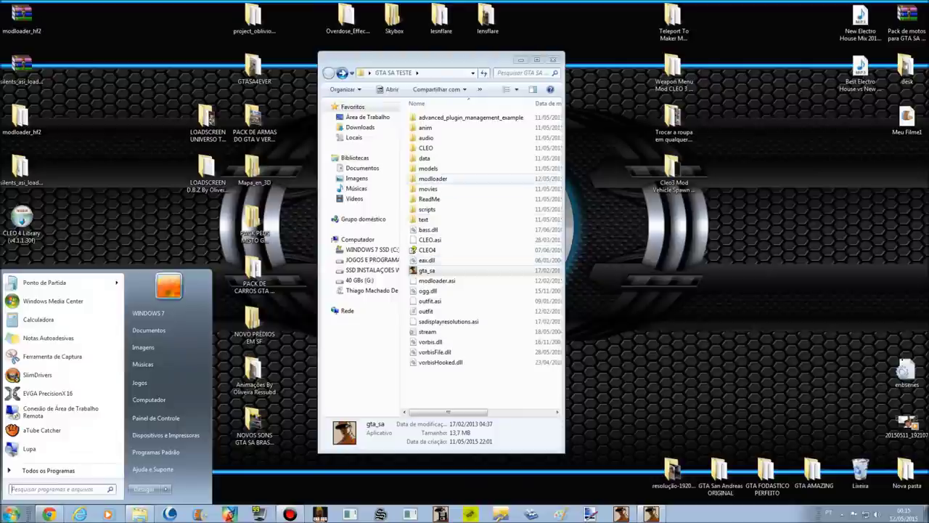
{"action": "key", "text": "Escape"}
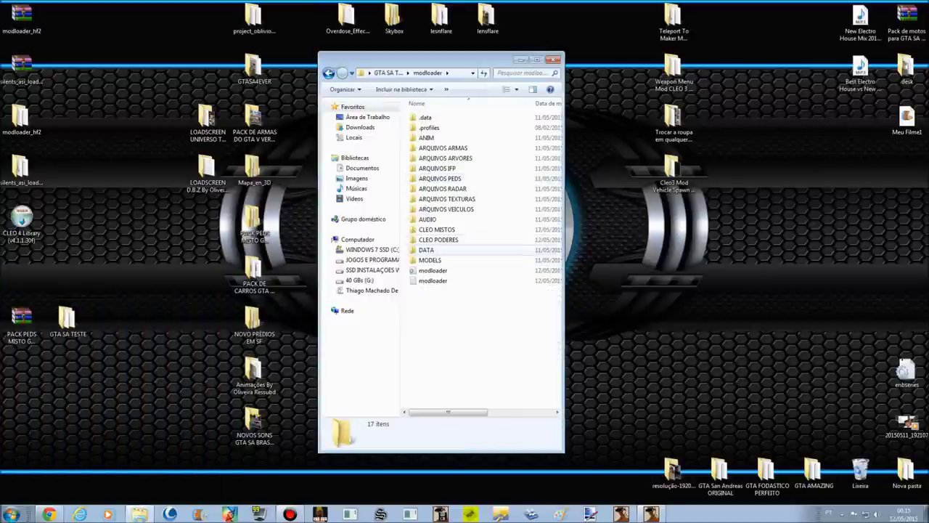
{"action": "mouse_move", "coordinate": [479, 485]}
{"action": "left_click", "coordinate": [511, 485]}
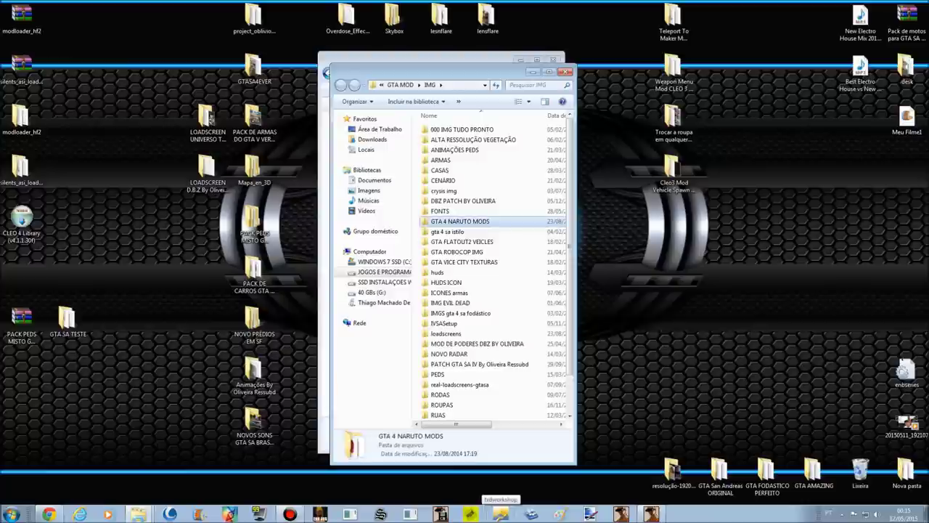
Step: Open the pack naruto mods folder inside GTA 4 NARUTO MODS and look through its mods
{"action": "double_click", "coordinate": [460, 221]}
{"action": "scroll", "coordinate": [460, 221], "scroll_direction": "down", "scroll_amount": 6}
{"action": "scroll", "coordinate": [460, 273], "scroll_direction": "up", "scroll_amount": 3}
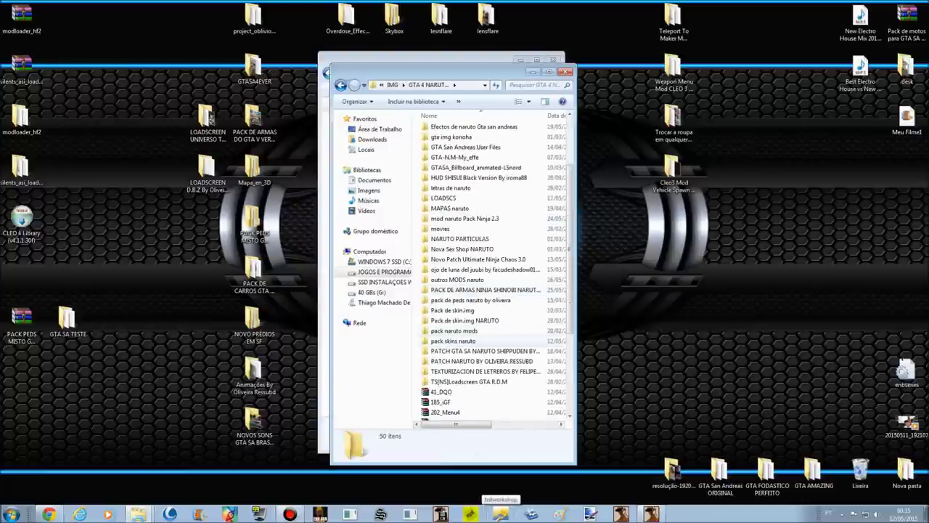
{"action": "double_click", "coordinate": [455, 332]}
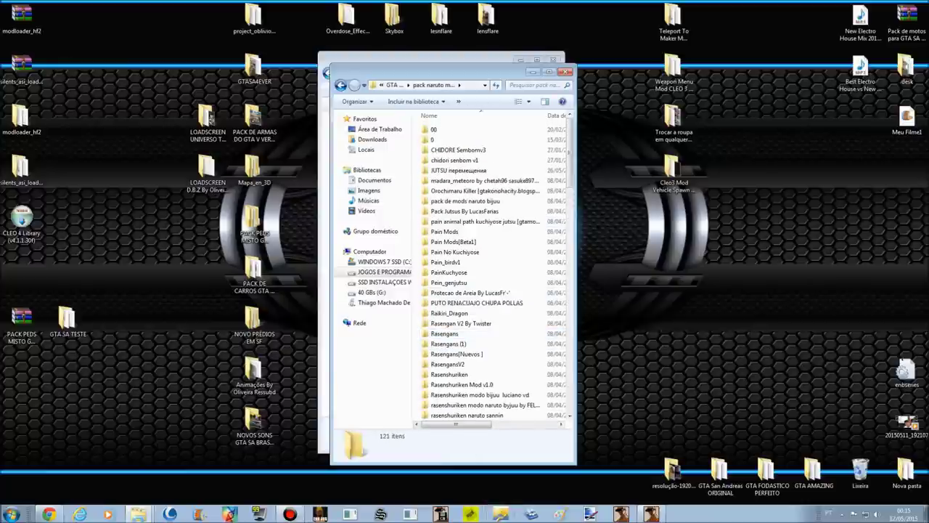
{"action": "scroll", "coordinate": [472, 292], "scroll_direction": "down", "scroll_amount": 4}
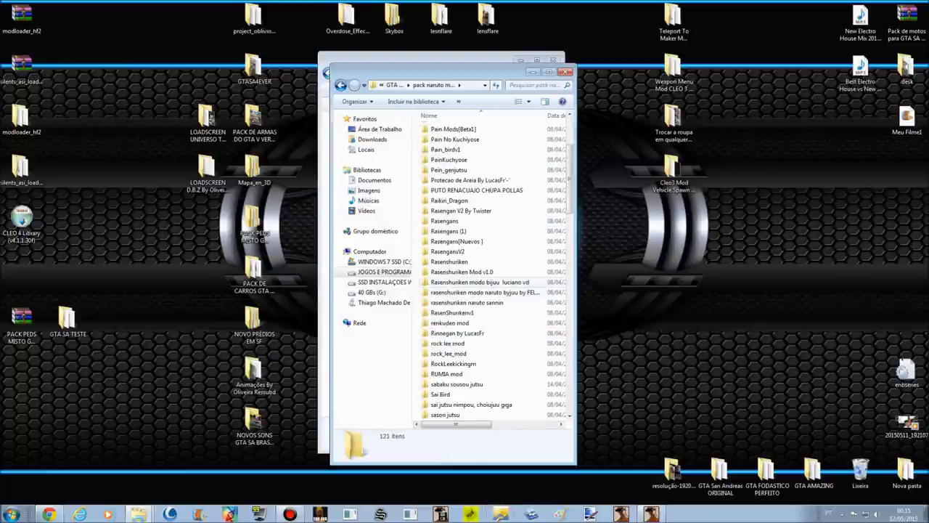
{"action": "scroll", "coordinate": [472, 292], "scroll_direction": "up", "scroll_amount": 4}
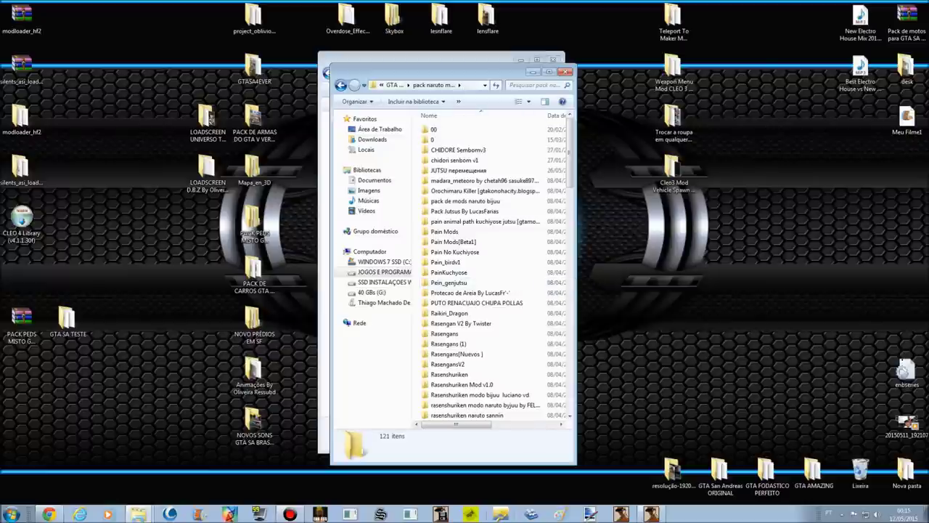
Step: Look inside folder 0 of the Naruto pack and open the Kakashi mod pack within the first jutsus folder of 00
{"action": "left_click", "coordinate": [340, 85]}
{"action": "left_click", "coordinate": [354, 85]}
{"action": "left_click", "coordinate": [354, 85]}
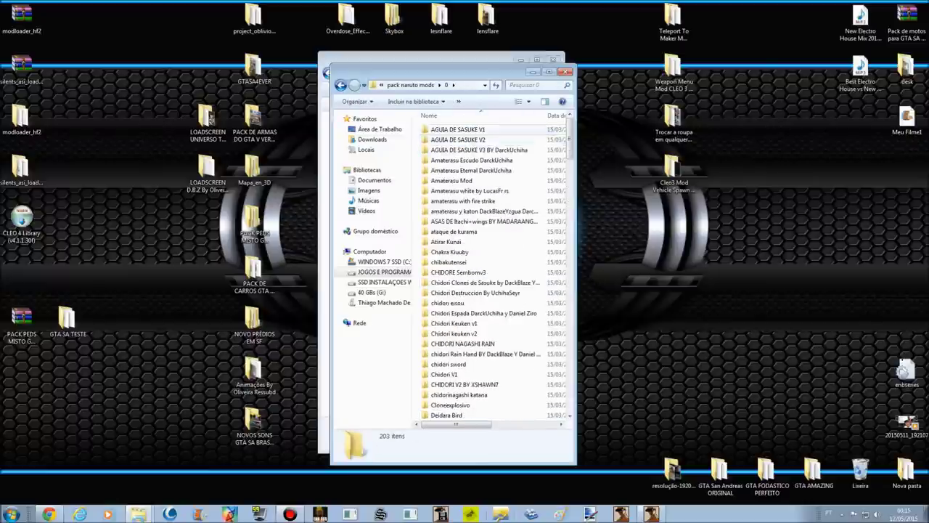
{"action": "left_click", "coordinate": [340, 85]}
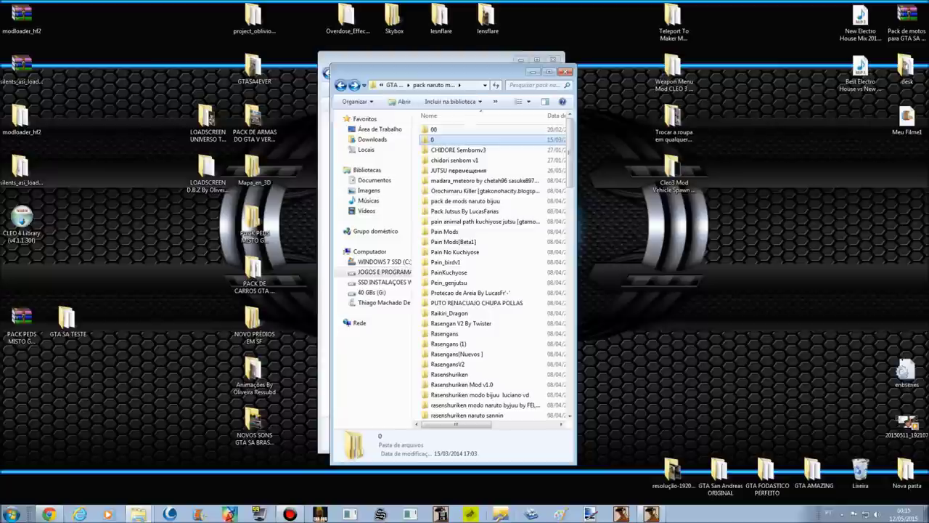
{"action": "double_click", "coordinate": [437, 129]}
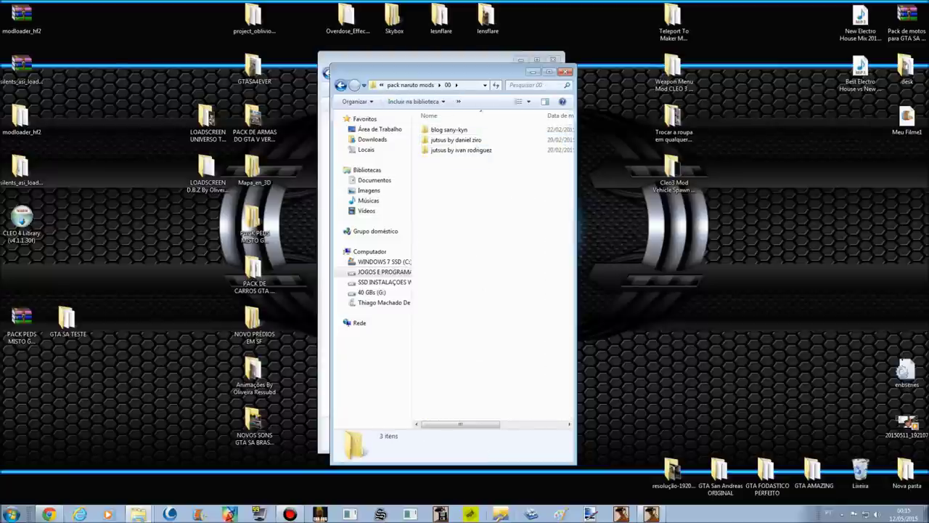
{"action": "double_click", "coordinate": [456, 139]}
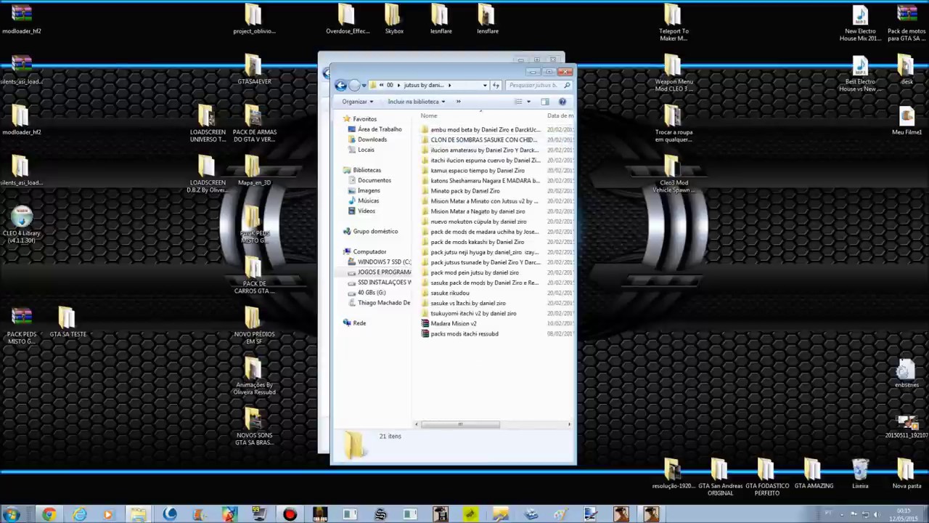
{"action": "double_click", "coordinate": [477, 241]}
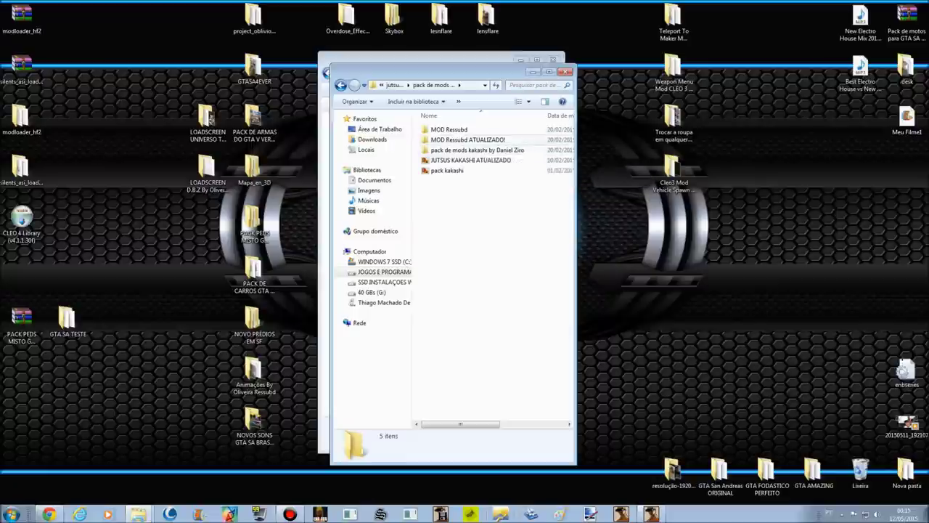
Step: Copy the Kakashi mod pack folder from the jutsus collection to the desktop
{"action": "left_click", "coordinate": [341, 85]}
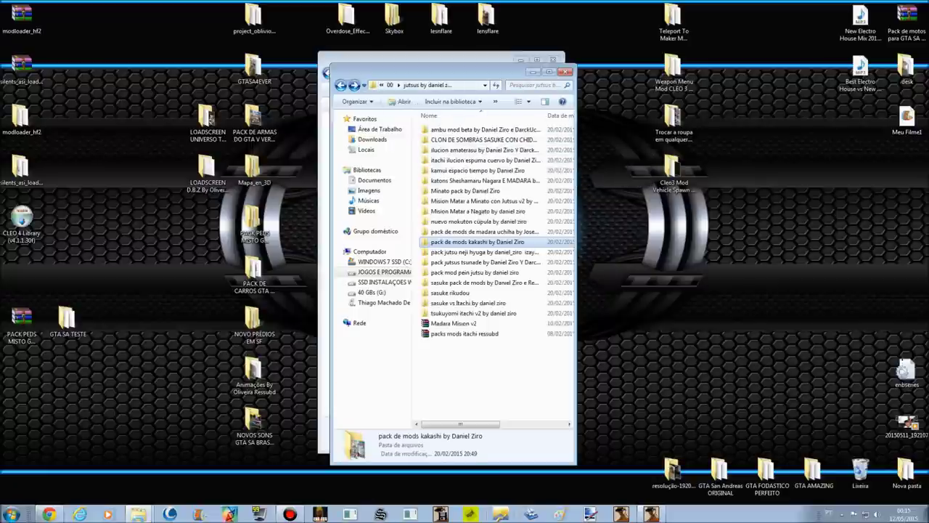
{"action": "right_click", "coordinate": [473, 240]}
{"action": "left_click", "coordinate": [503, 446]}
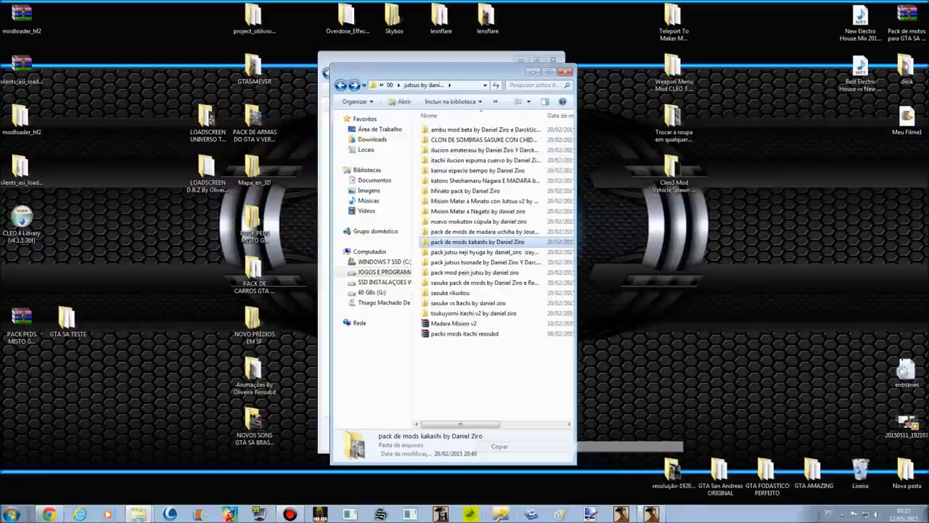
{"action": "right_click", "coordinate": [668, 313]}
{"action": "left_click", "coordinate": [690, 355]}
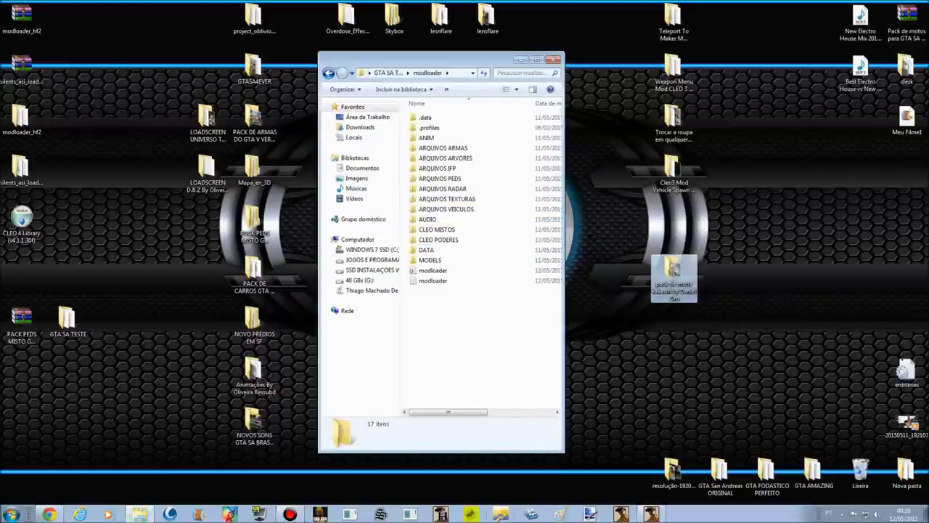
Step: Open the Kakashi pack on the desktop, check its MOD Ressubd folder and open MOD Ressubd ATUALIZADO!
{"action": "double_click", "coordinate": [674, 273]}
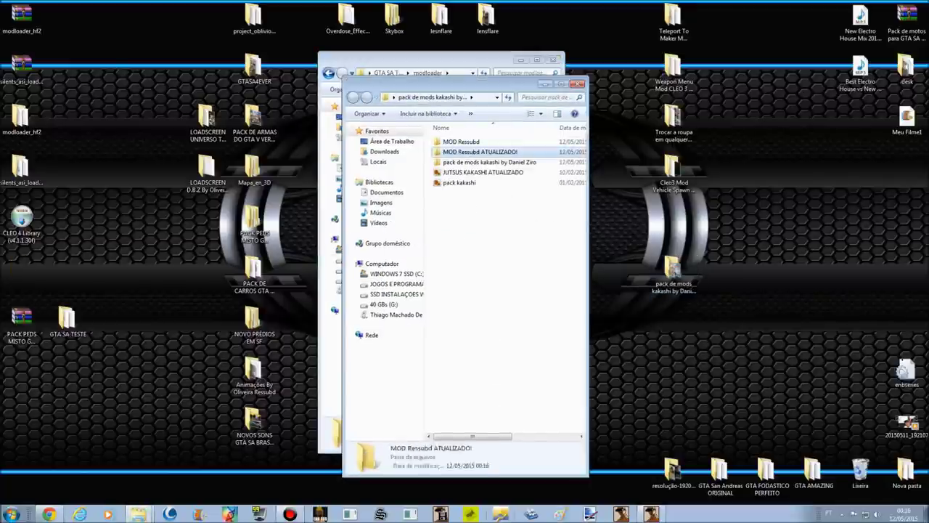
{"action": "double_click", "coordinate": [480, 152]}
{"action": "key", "text": "BackSpace"}
{"action": "double_click", "coordinate": [472, 142]}
{"action": "key", "text": "BackSpace"}
{"action": "left_click", "coordinate": [480, 152]}
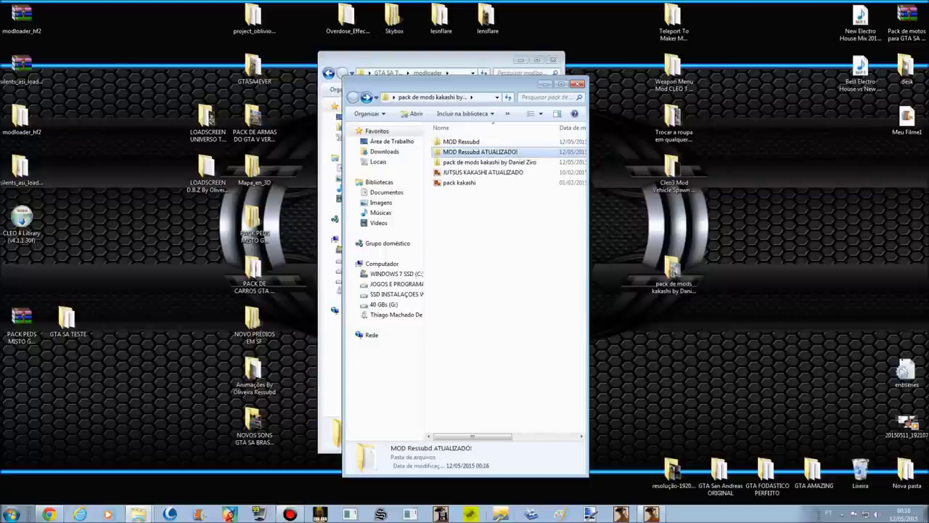
{"action": "key", "text": "Return"}
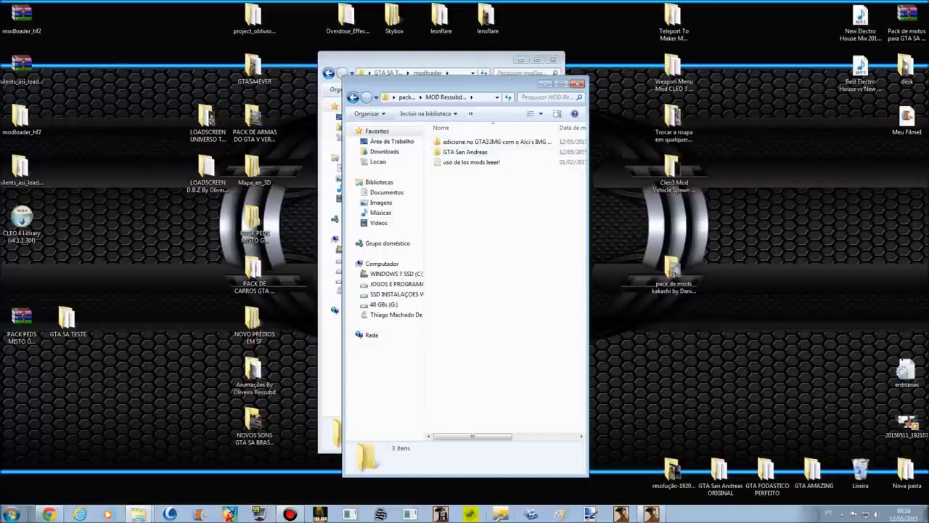
Step: View the JUTSUS KAKASHI ATUALIZADO picture in the Kakashi pack, close it and reopen MOD Ressubd ATUALIZADO!
{"action": "key", "text": "BackSpace"}
{"action": "key", "text": "Down"}
{"action": "key", "text": "Down"}
{"action": "key", "text": "Return"}
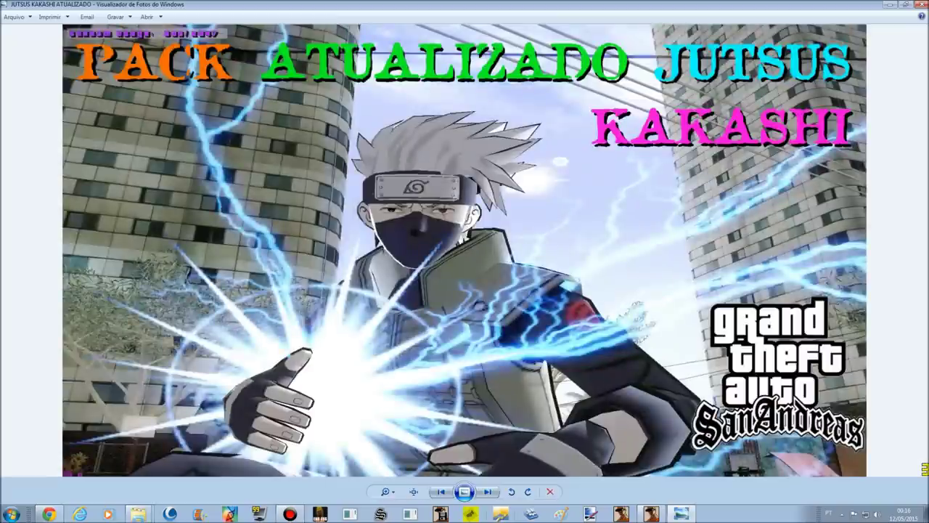
{"action": "key", "text": "alt+F4"}
{"action": "key", "text": "Up"}
{"action": "key", "text": "Up"}
{"action": "key", "text": "Return"}
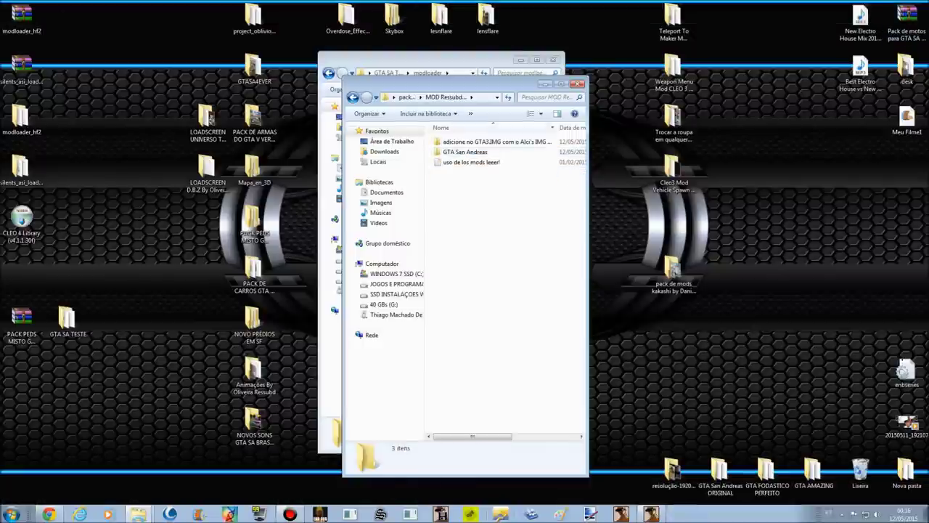
Step: Move the Kakashi folder window clear of modloader and inspect effects.fxp and effectsPC.txd in its GTA San Andreas Models folder
{"action": "left_click_drag", "start_coordinate": [450, 85], "coordinate": [737, 99]}
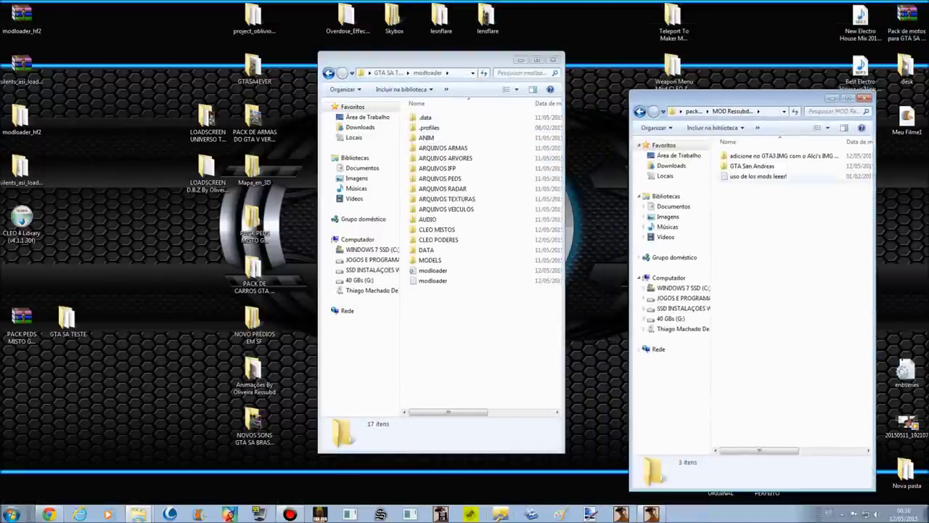
{"action": "double_click", "coordinate": [755, 166]}
{"action": "key", "text": "Down"}
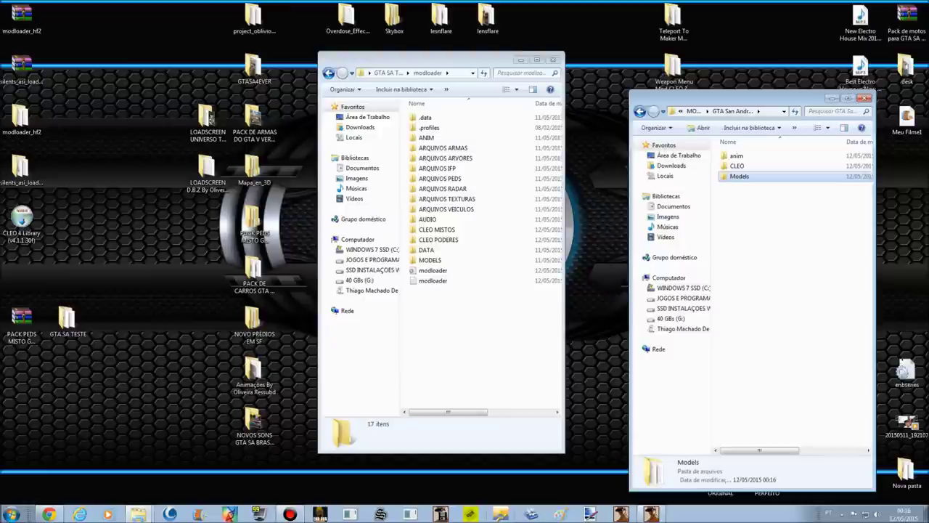
{"action": "key", "text": "Return"}
{"action": "key", "text": "Down"}
{"action": "left_click_drag", "start_coordinate": [770, 157], "coordinate": [767, 166]}
Step: Look through the flying power mod in CLEO PODERES down to its ARQUIVOS models folder, and return to modloader
{"action": "double_click", "coordinate": [447, 240]}
{"action": "key", "text": "Down"}
{"action": "key", "text": "Return"}
{"action": "key", "text": "Down"}
{"action": "key", "text": "Return"}
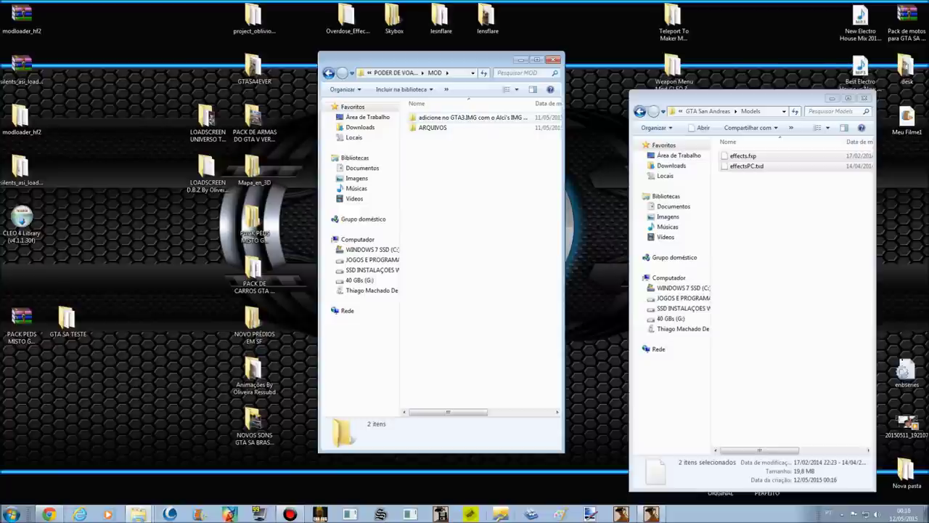
{"action": "key", "text": "Down"}
{"action": "key", "text": "Down"}
{"action": "key", "text": "Return"}
{"action": "key", "text": "Down"}
{"action": "key", "text": "Down"}
{"action": "key", "text": "Return"}
{"action": "key", "text": "Down"}
{"action": "key", "text": "BackSpace"}
{"action": "key", "text": "BackSpace"}
{"action": "key", "text": "BackSpace"}
{"action": "key", "text": "BackSpace"}
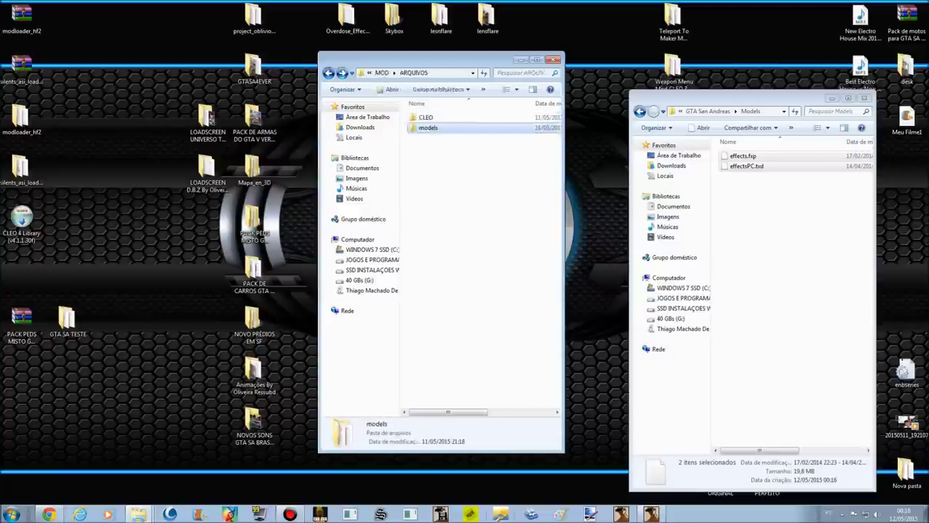
{"action": "key", "text": "BackSpace"}
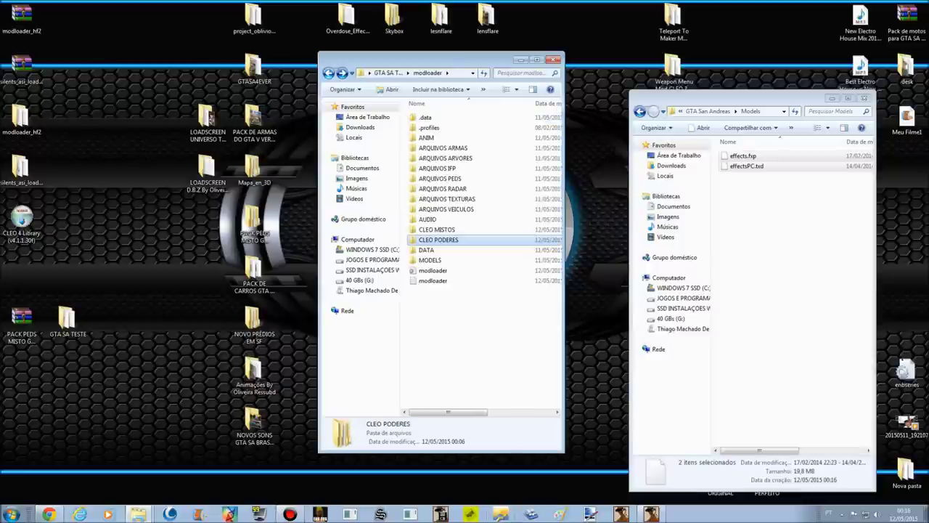
Step: Try to rename the CLEO PODERES folder in modloader as CLEO PODERES DBZ
{"action": "key", "text": "F2"}
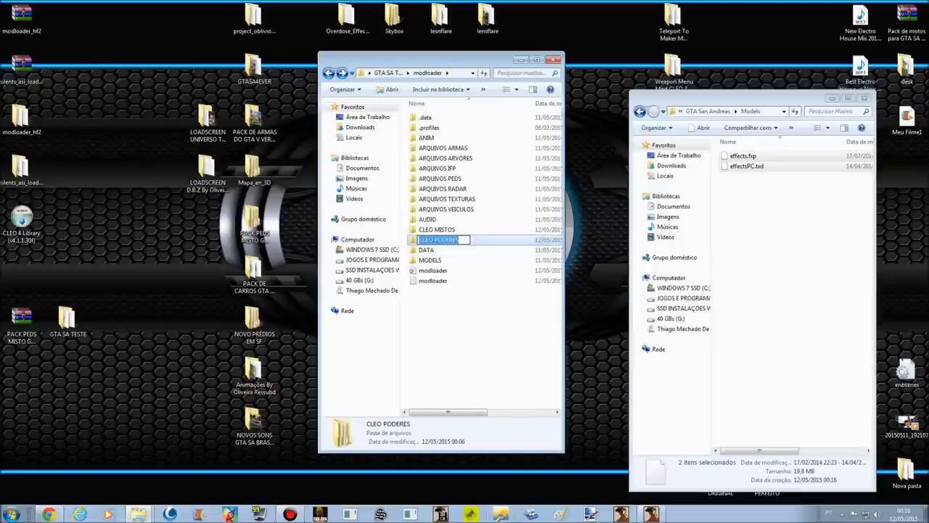
{"action": "key", "text": "End"}
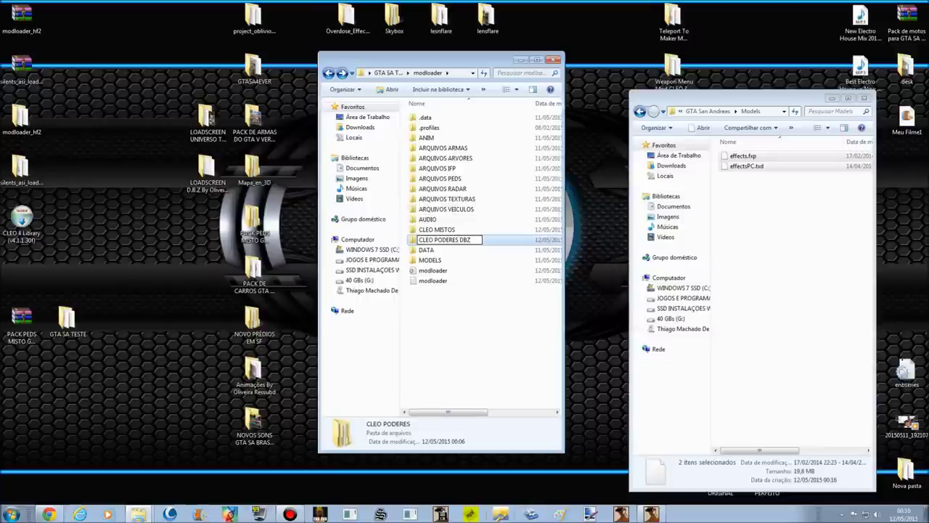
{"action": "key", "text": "Return"}
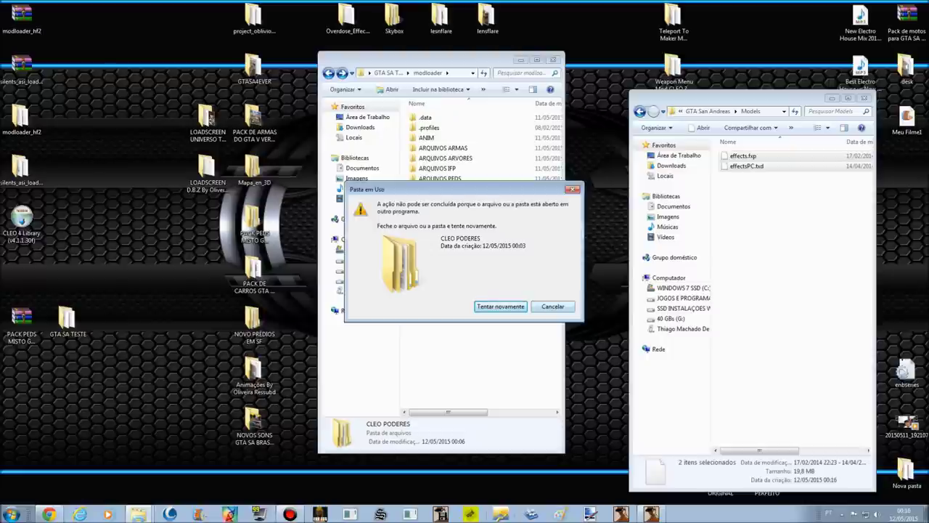
{"action": "key", "text": "Escape"}
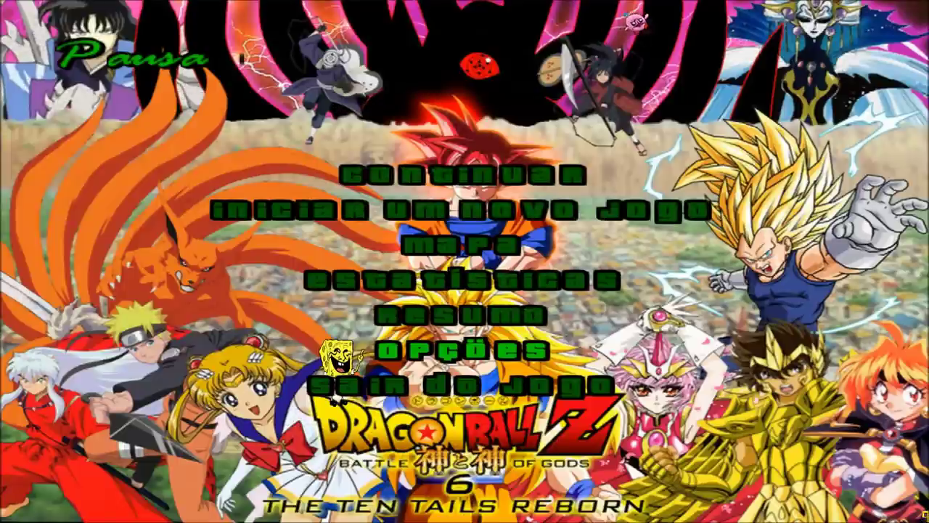
Step: Quit the paused game and rename the CLEO PODERES folder as CLEO PODERES DBZ
{"action": "key", "text": "Down"}
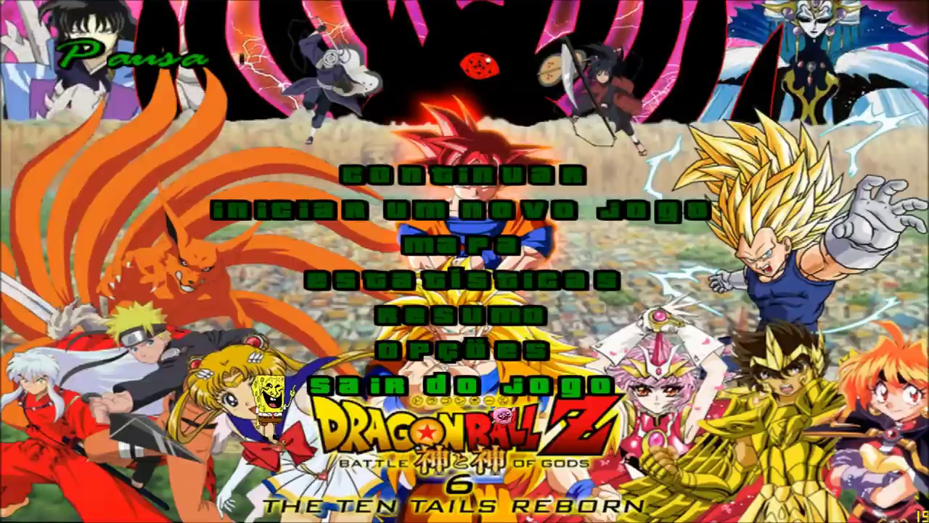
{"action": "key", "text": "Return"}
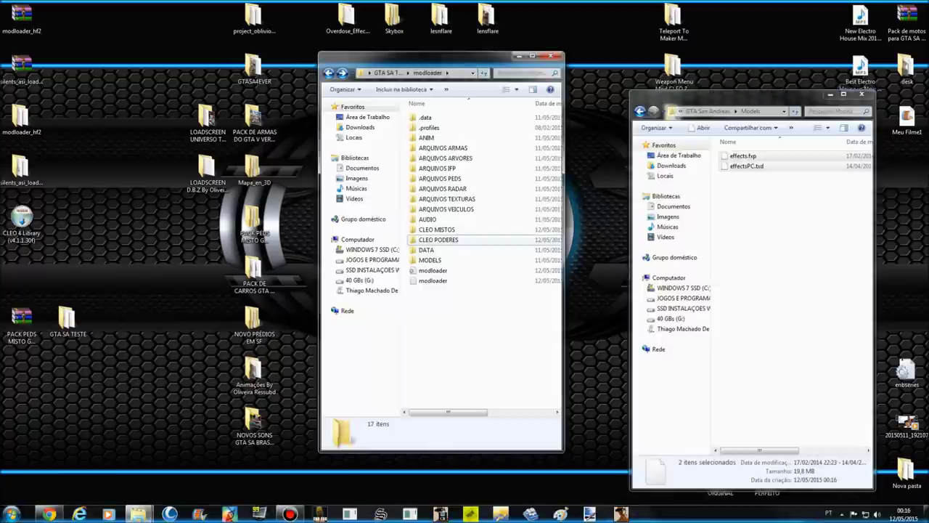
{"action": "key", "text": "F2"}
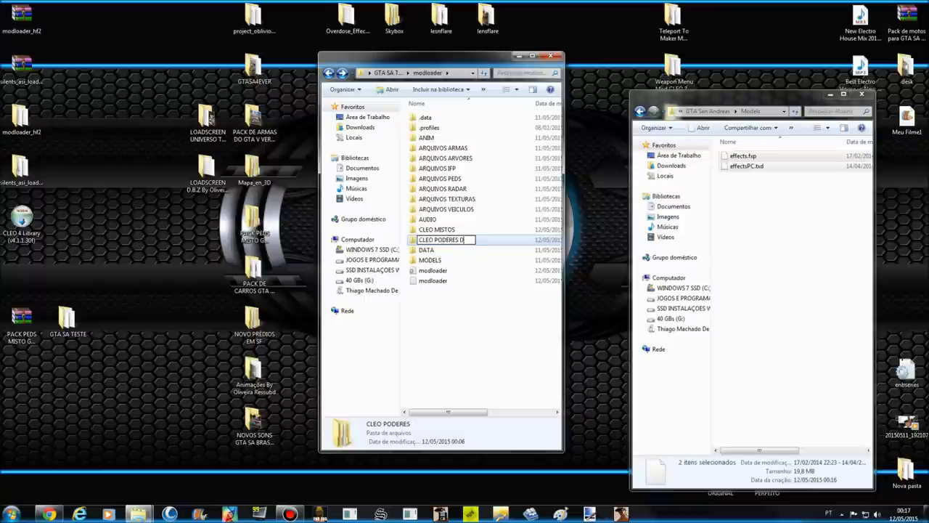
{"action": "type", "text": "DBZ"}
{"action": "key", "text": "Return"}
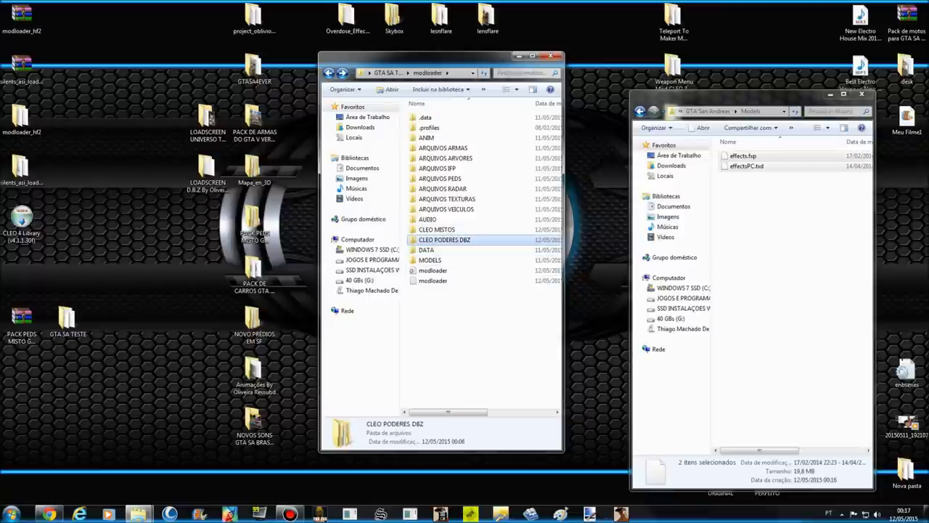
Step: Create a folder named CLEO PODERES NARUTO inside modloader and open it
{"action": "right_click", "coordinate": [444, 339]}
{"action": "mouse_move", "coordinate": [472, 458]}
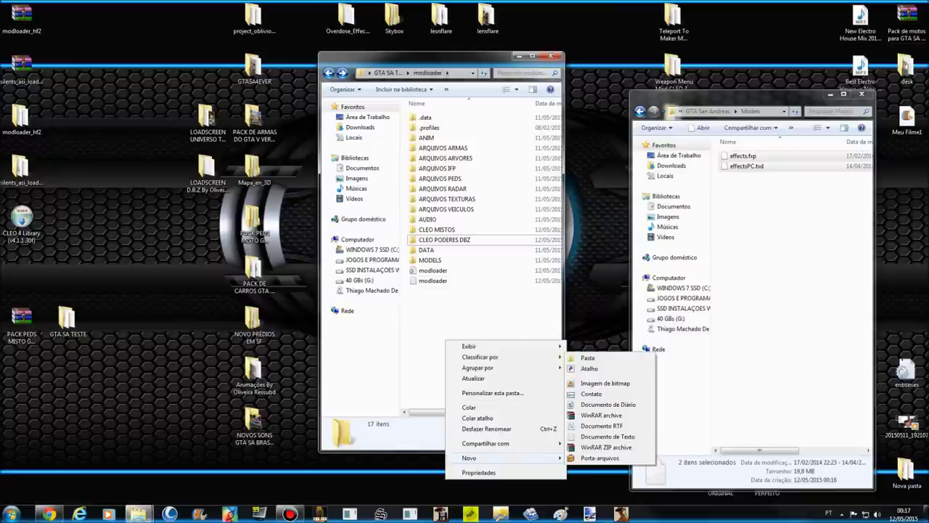
{"action": "left_click", "coordinate": [587, 357]}
{"action": "type", "text": "CLEO"}
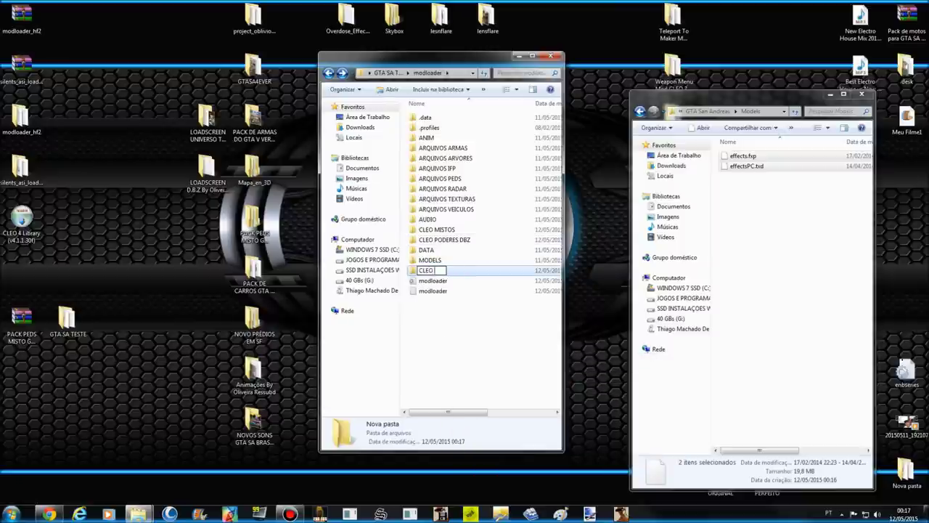
{"action": "type", "text": " PODERRE"}
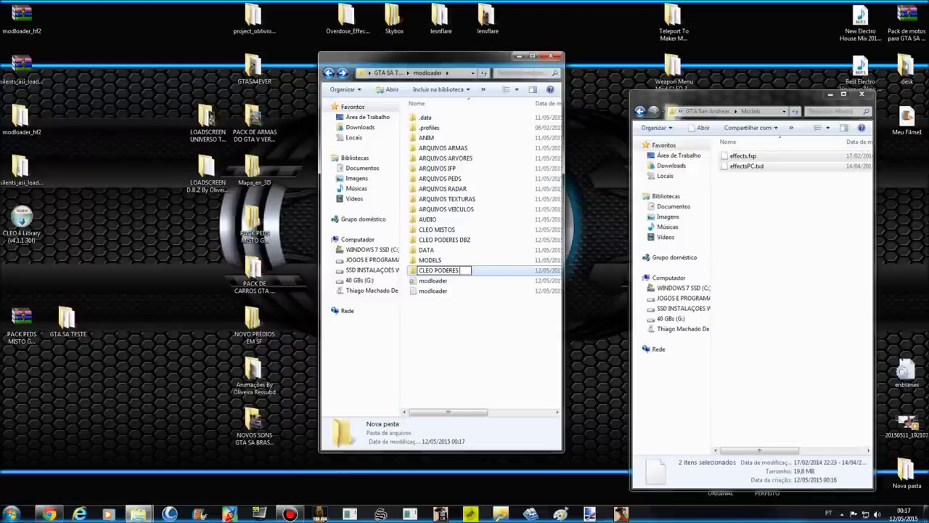
{"action": "type", "text": "S NARUTO"}
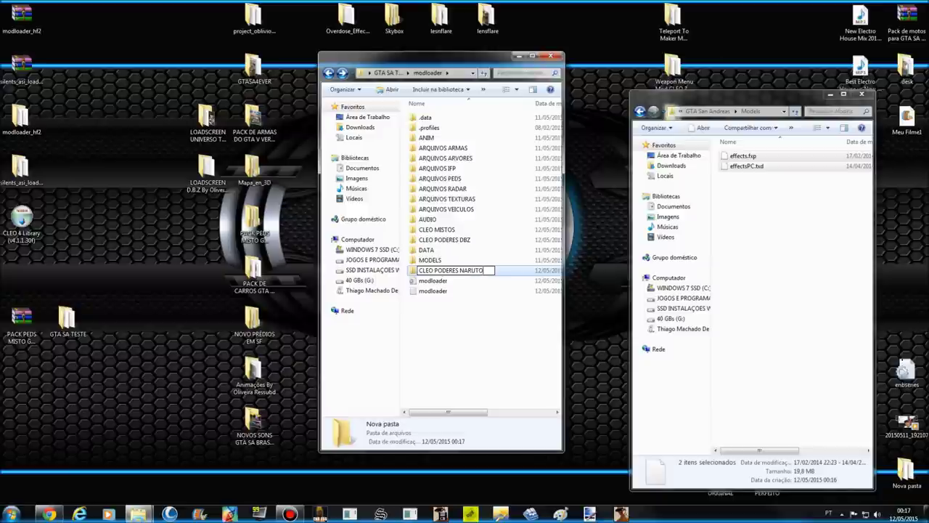
{"action": "key", "text": "Return"}
{"action": "key", "text": "Return"}
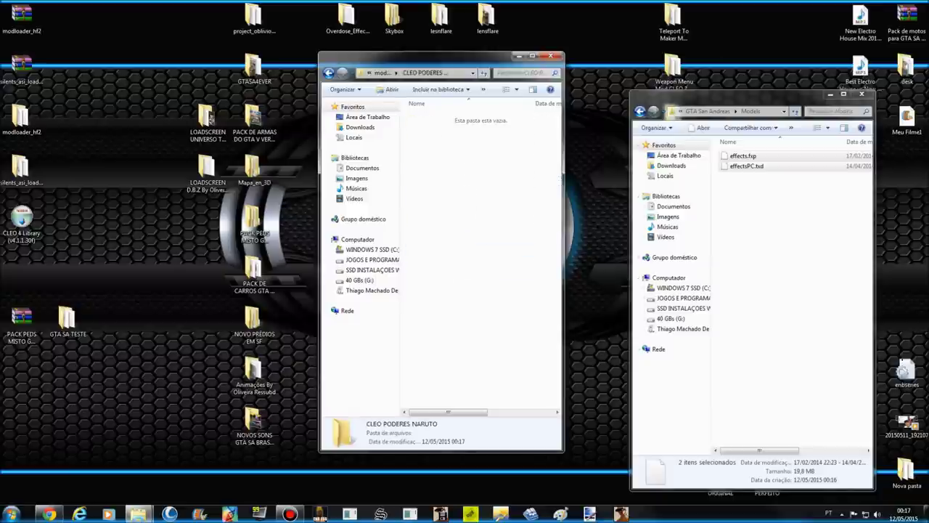
Step: Copy the MOD Ressubd ATUALIZADO! folder from the Kakashi pack into CLEO PODERES NARUTO
{"action": "left_click", "coordinate": [640, 111]}
{"action": "left_click", "coordinate": [639, 111]}
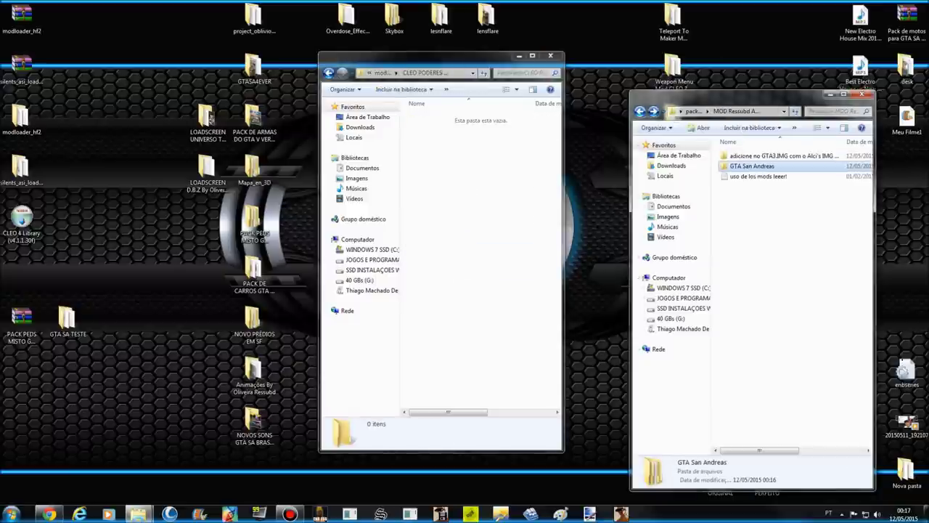
{"action": "left_click", "coordinate": [640, 111]}
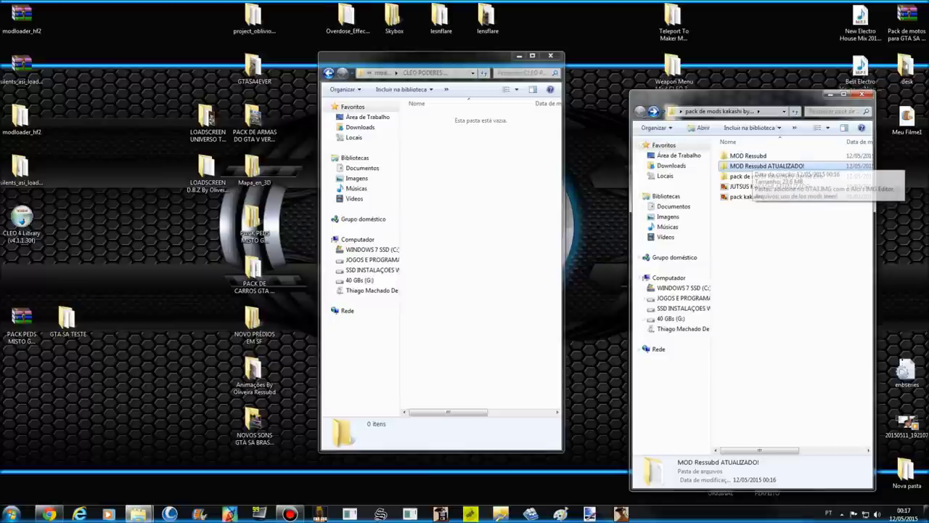
{"action": "left_click", "coordinate": [767, 167]}
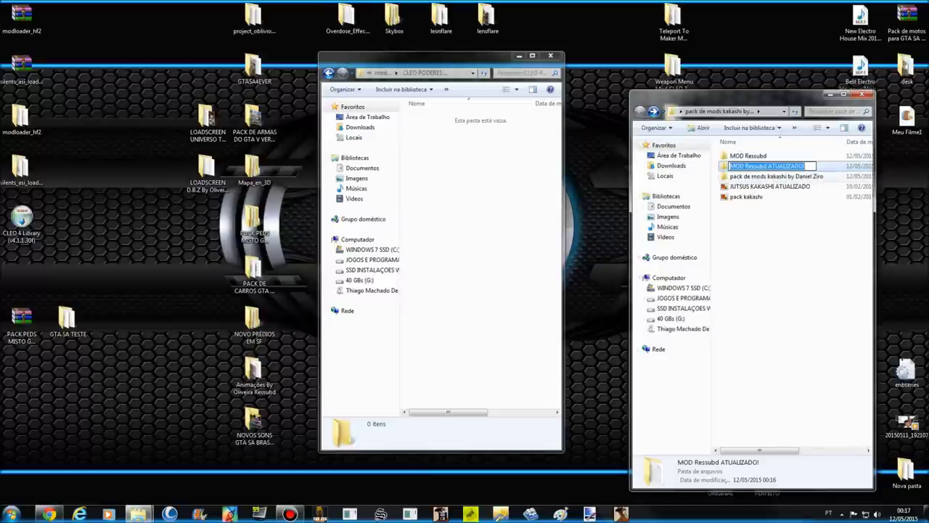
{"action": "left_click", "coordinate": [776, 176]}
{"action": "double_click", "coordinate": [767, 166]}
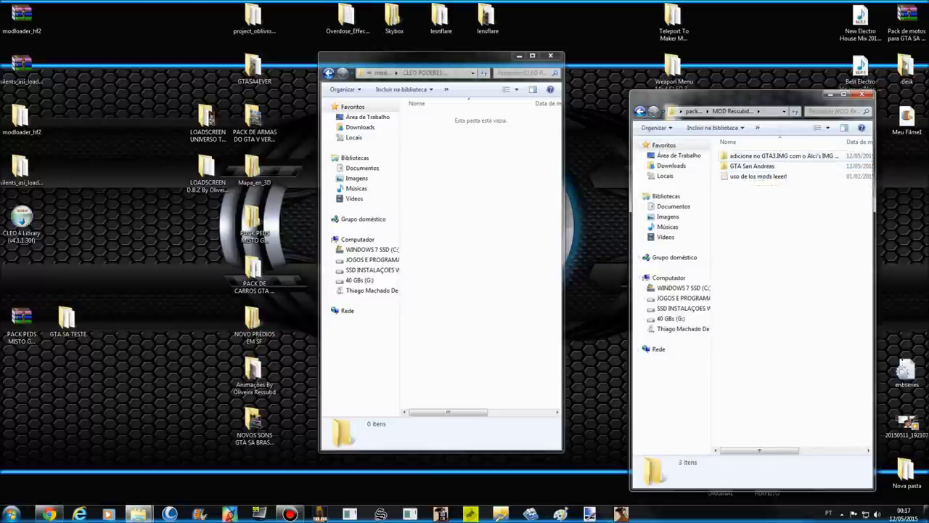
{"action": "left_click", "coordinate": [640, 111]}
{"action": "right_click", "coordinate": [738, 166]}
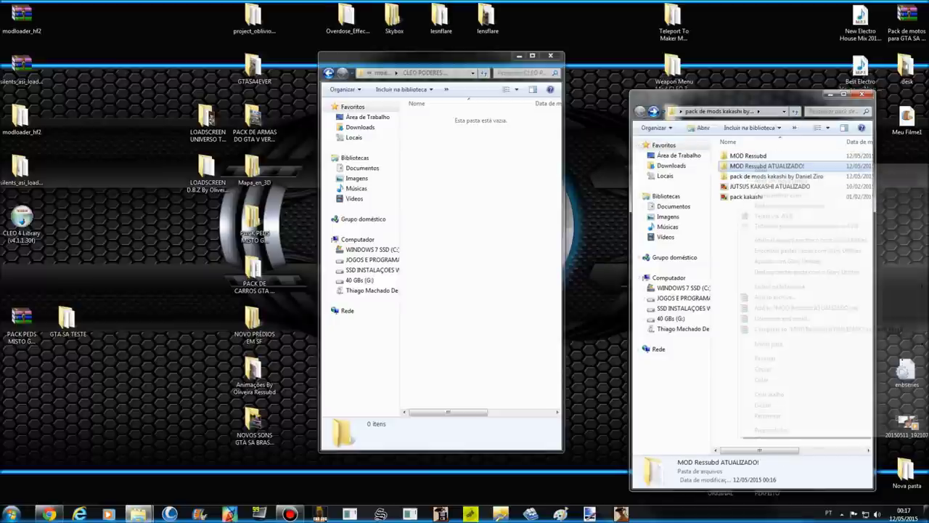
{"action": "left_click", "coordinate": [766, 358]}
{"action": "right_click", "coordinate": [437, 223]}
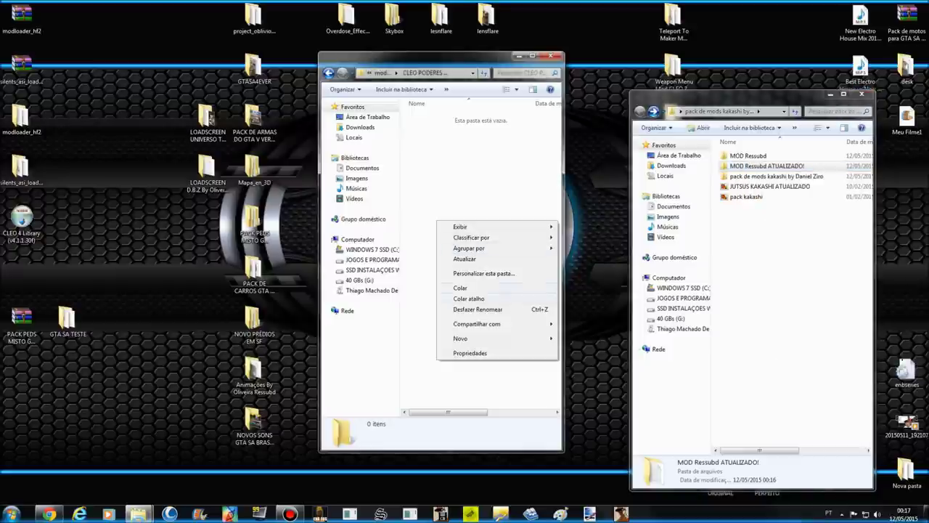
{"action": "left_click", "coordinate": [460, 287]}
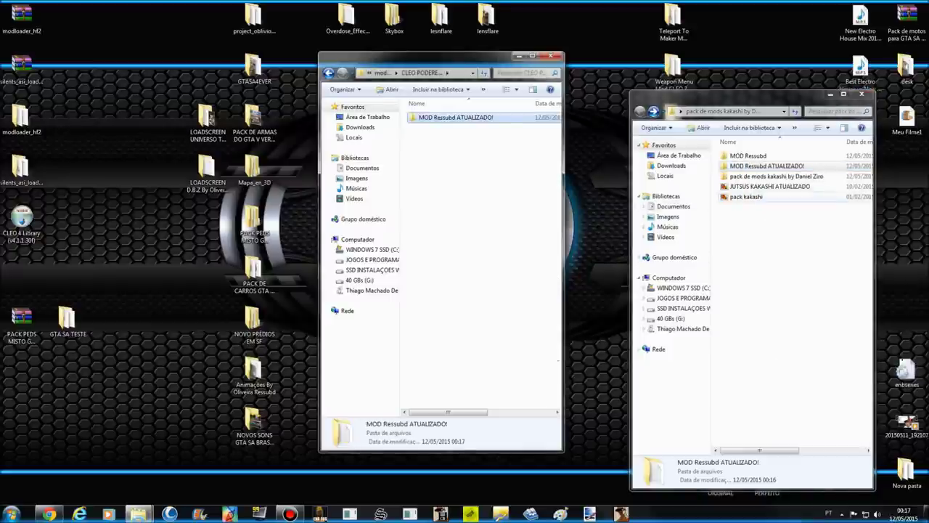
Step: View the pack kakashi preview picture, go to the previous picture and close the viewer
{"action": "left_click", "coordinate": [748, 197]}
{"action": "left_click", "coordinate": [770, 187]}
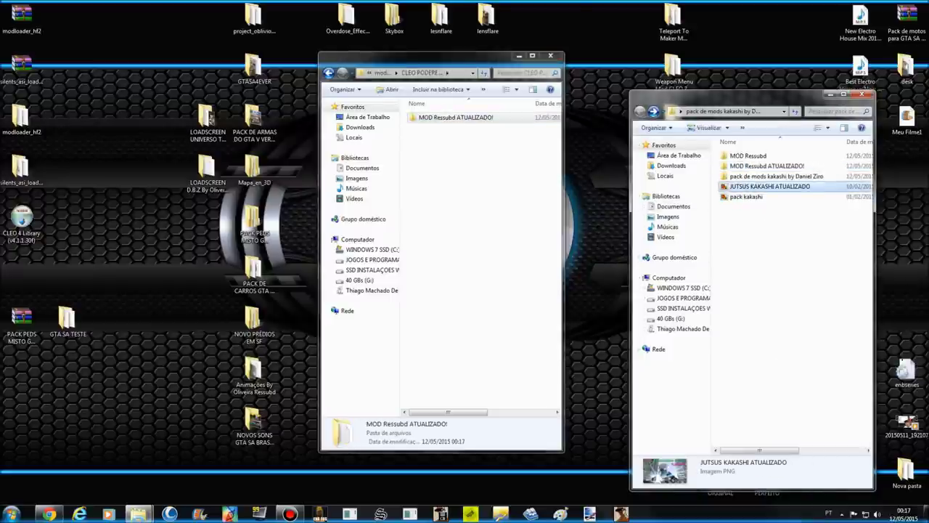
{"action": "double_click", "coordinate": [748, 196]}
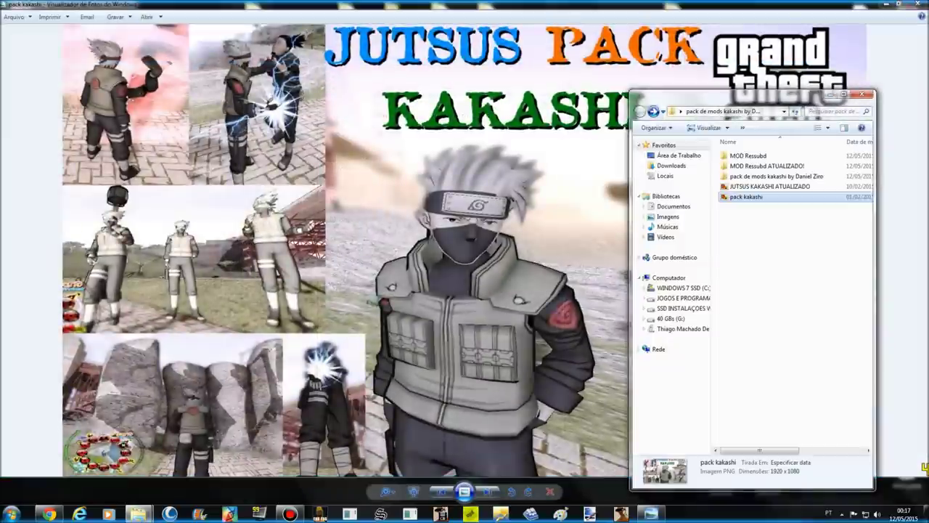
{"action": "left_click", "coordinate": [440, 492]}
{"action": "left_click", "coordinate": [918, 5]}
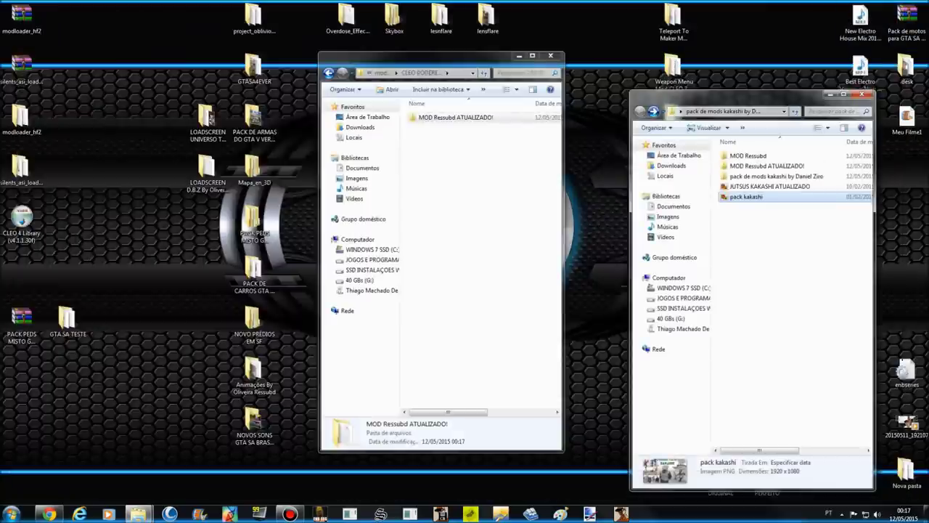
Step: Read the activation keys in the uso de los mods leeer! text file of MOD Ressubd ATUALIZADO! and close it
{"action": "double_click", "coordinate": [766, 166]}
{"action": "double_click", "coordinate": [758, 177]}
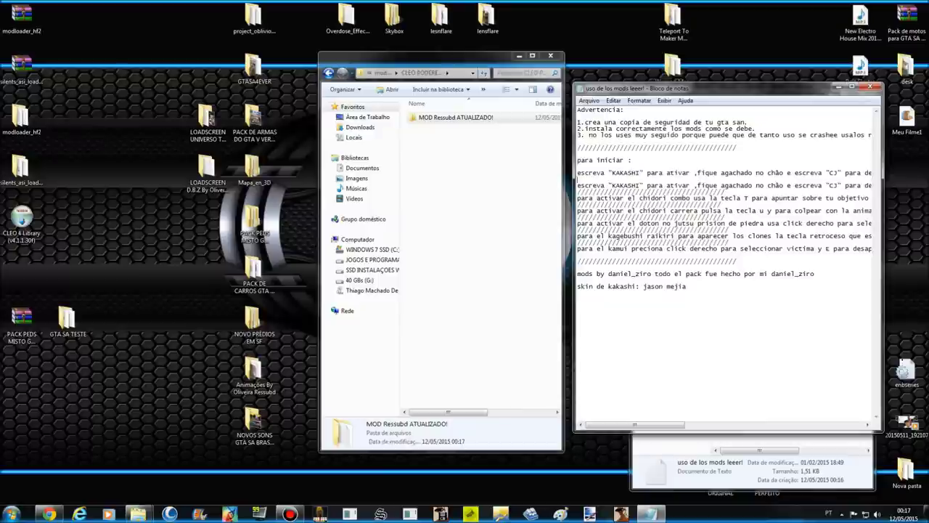
{"action": "mouse_move", "coordinate": [635, 424]}
{"action": "left_mouse_down"}
{"action": "mouse_move", "coordinate": [693, 424]}
{"action": "mouse_move", "coordinate": [634, 425]}
{"action": "left_mouse_up"}
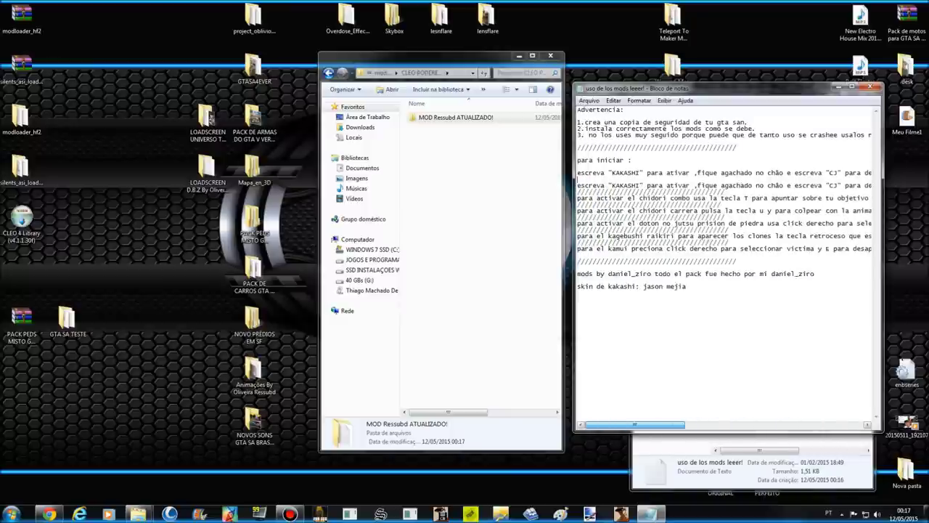
{"action": "left_click_drag", "start_coordinate": [635, 425], "coordinate": [705, 424]}
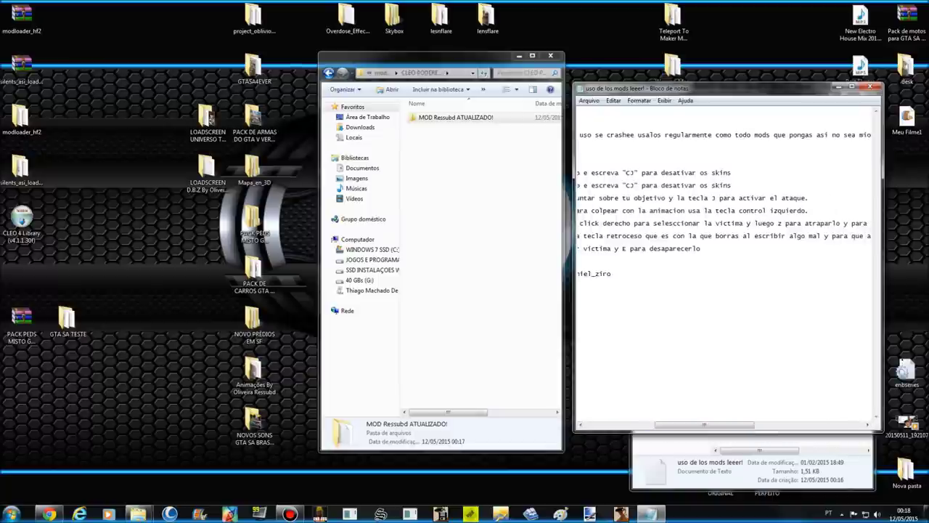
{"action": "left_click", "coordinate": [871, 87]}
Step: Return to the game's root folder and launch GTA San Andreas
{"action": "left_click", "coordinate": [328, 72]}
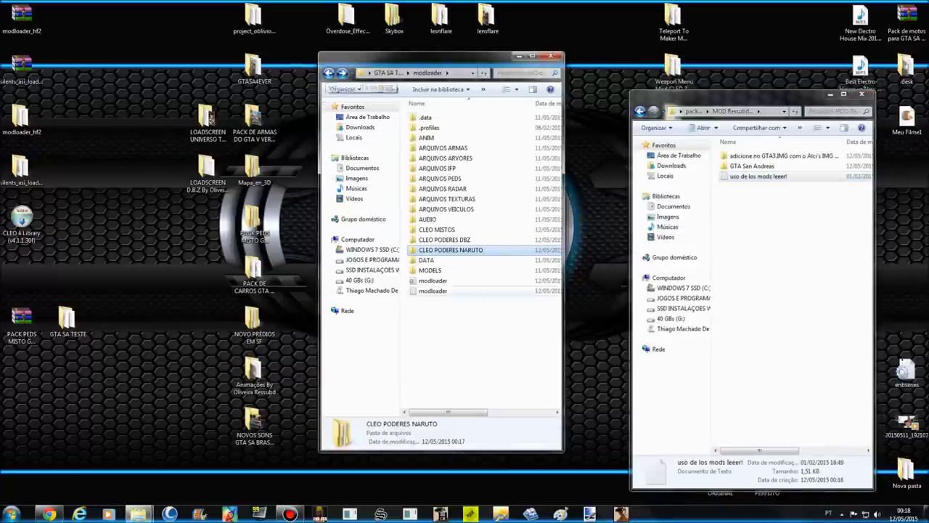
{"action": "left_click", "coordinate": [328, 72]}
{"action": "double_click", "coordinate": [427, 270]}
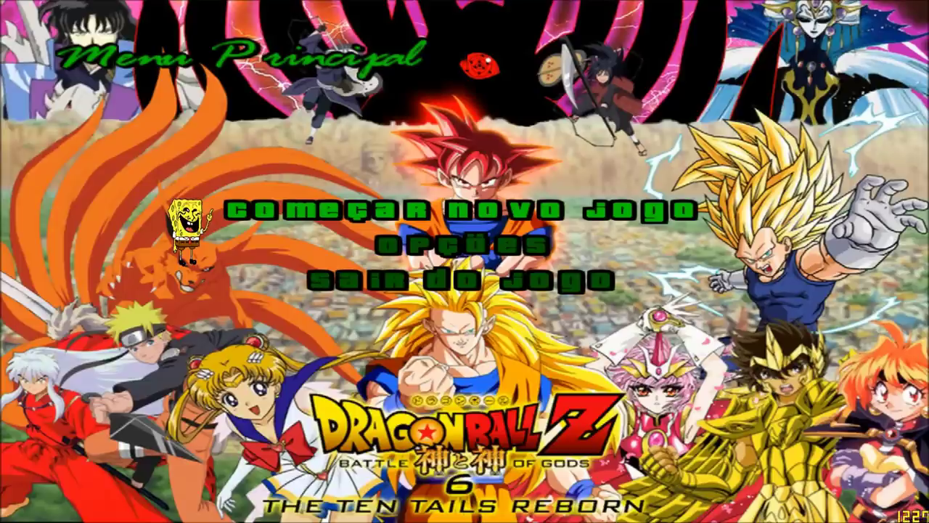
Step: Load a saved game and transform the character into Kakashi inside the house
{"action": "key", "text": "Return"}
{"action": "key", "text": "Return"}
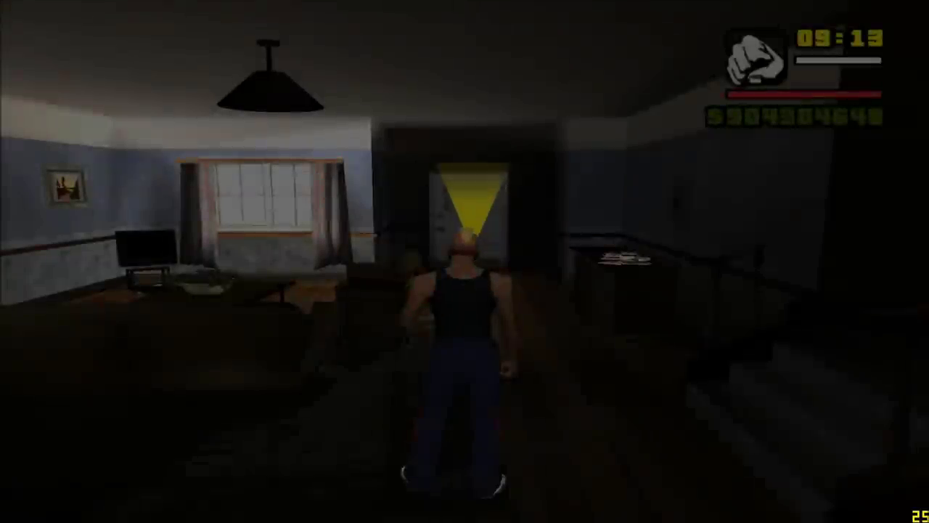
{"action": "key", "text": "a"}
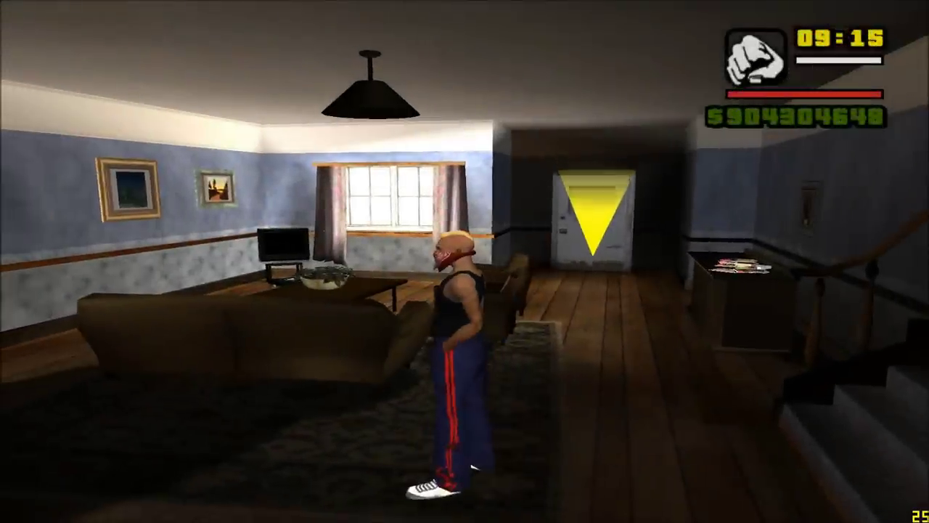
{"action": "key", "text": "s"}
{"action": "key", "text": "k"}
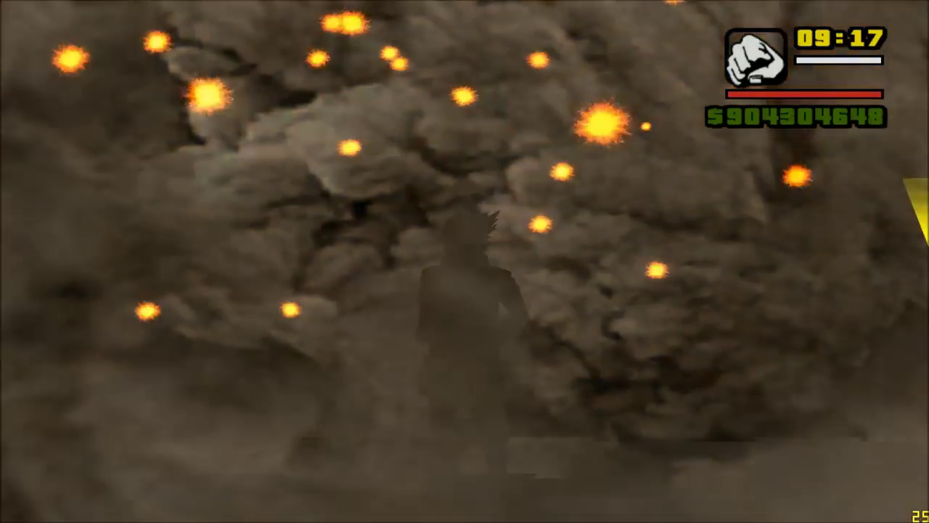
Step: Take Kakashi out of the house, try him on the street and turn him to face the camera
{"action": "key", "text": "w"}
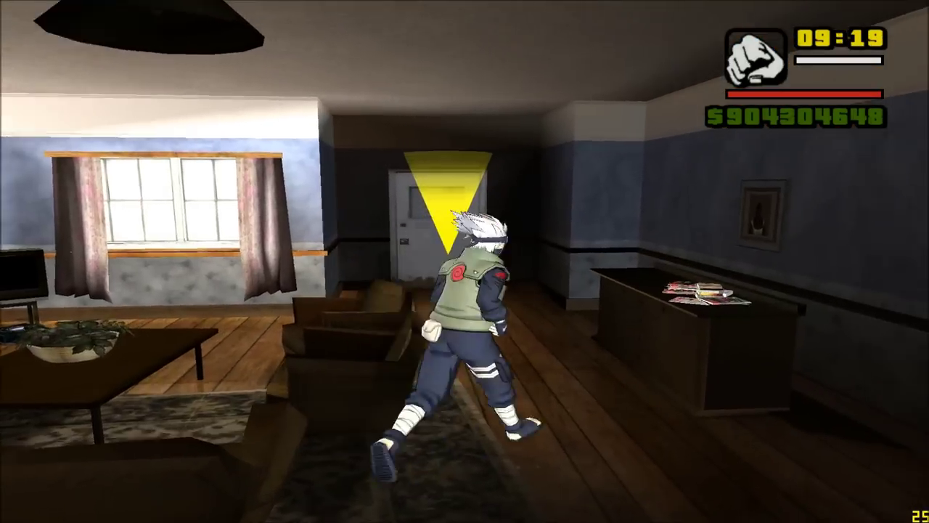
{"action": "key", "text": "w"}
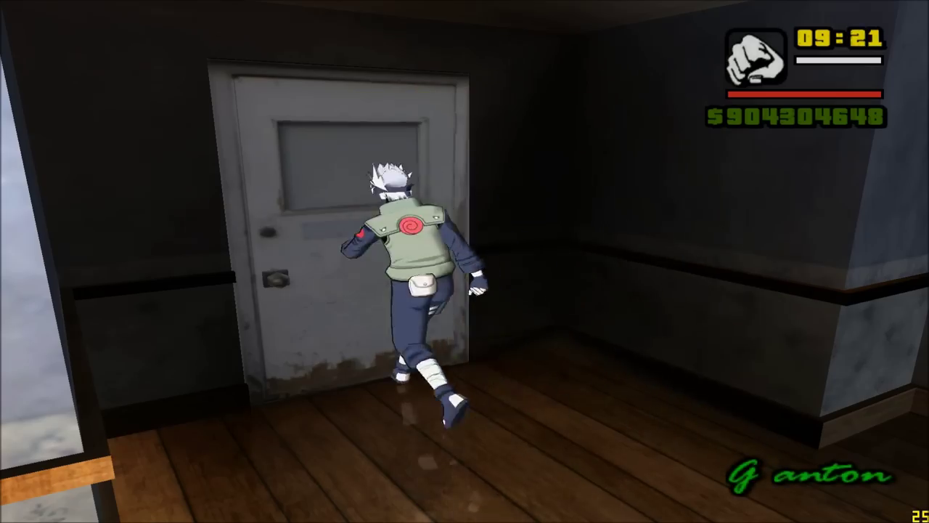
{"action": "key", "text": "w"}
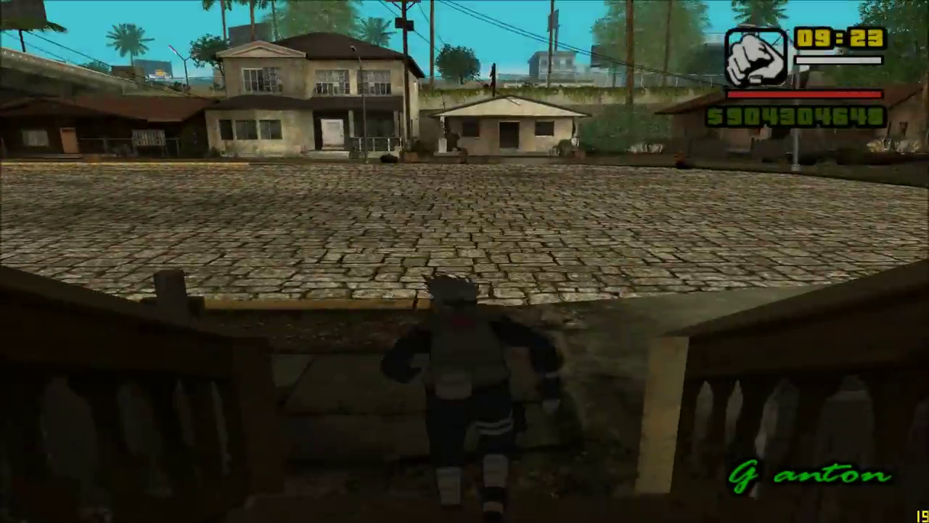
{"action": "key", "text": "shift"}
{"action": "key", "text": "w"}
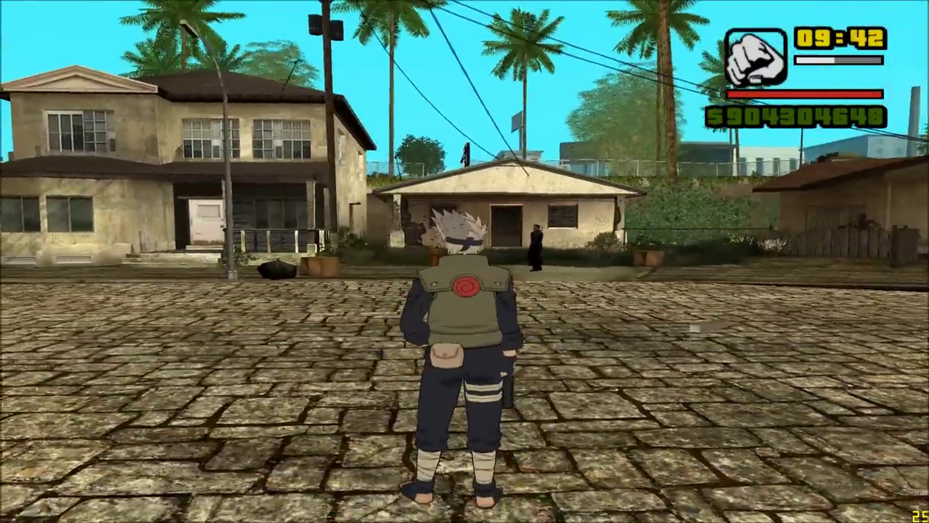
{"action": "key", "text": "s"}
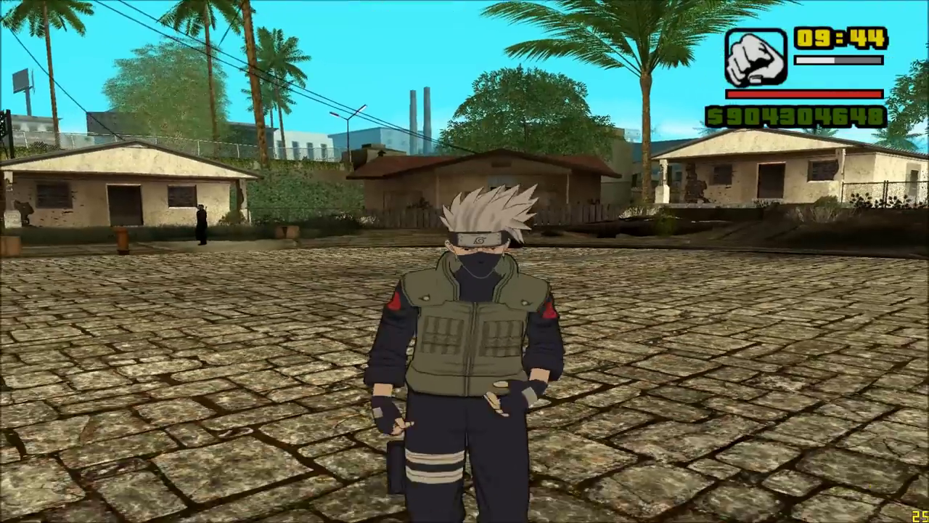
Step: Pause the game and open the Modifications list of the Mod Configuration options
{"action": "key", "text": "Escape"}
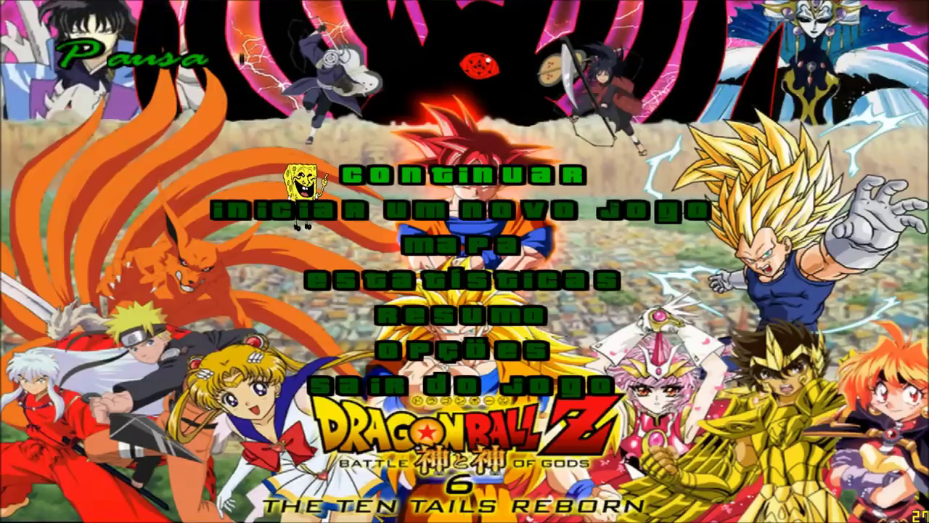
{"action": "key", "text": "Up"}
{"action": "key", "text": "Up"}
{"action": "key", "text": "Return"}
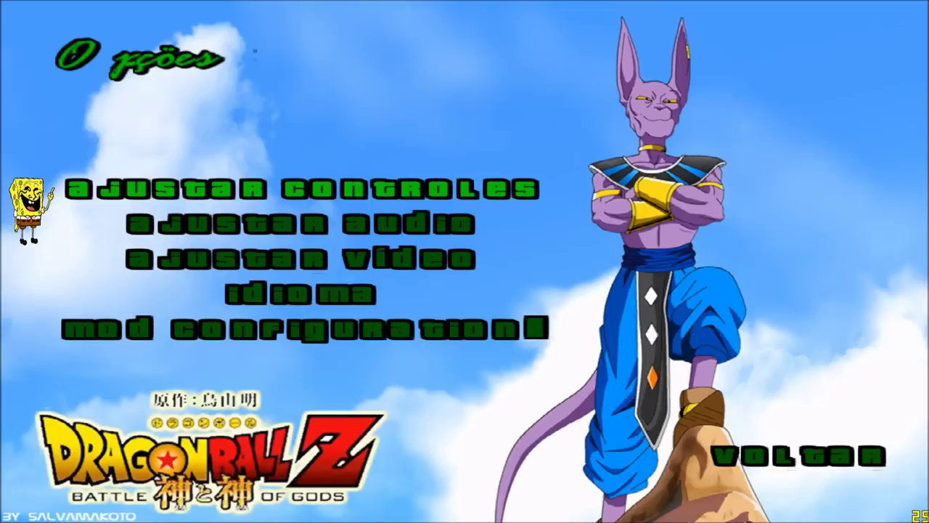
{"action": "key", "text": "Up"}
{"action": "key", "text": "Up"}
{"action": "key", "text": "Return"}
{"action": "key", "text": "Up"}
{"action": "key", "text": "Return"}
{"action": "key", "text": "Down"}
{"action": "key", "text": "Up"}
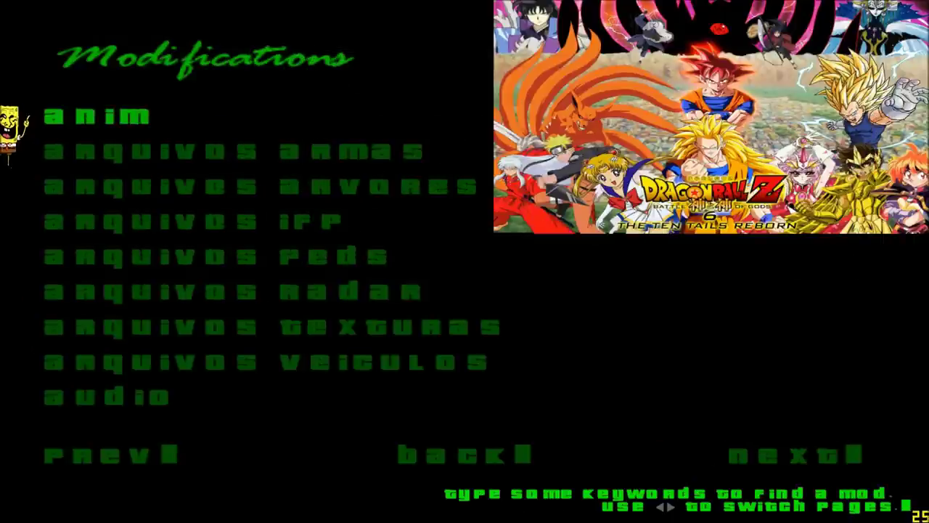
Step: Page through the Modifications list to the CLEO entries and check the priority setting of CLEO PODERES DBZ
{"action": "key", "text": "Up"}
{"action": "key", "text": "Up"}
{"action": "key", "text": "Down"}
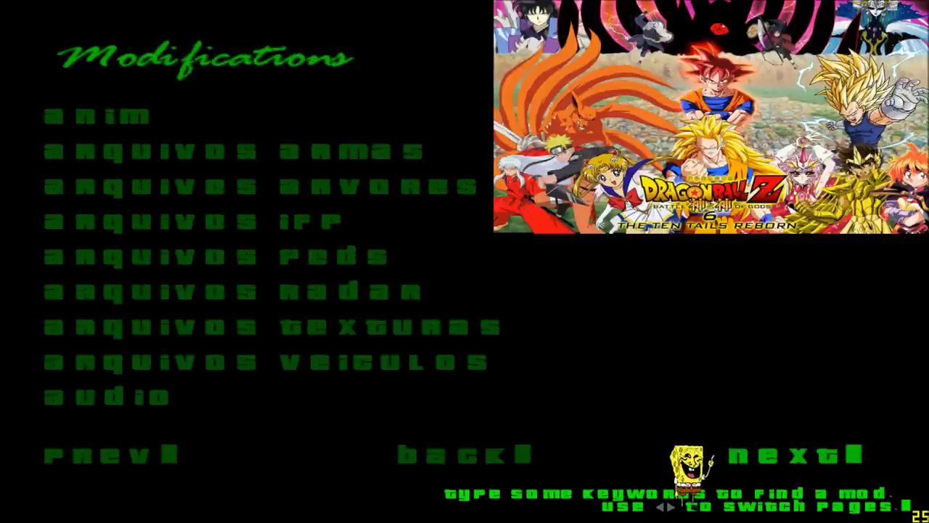
{"action": "key", "text": "Return"}
{"action": "key", "text": "Return"}
{"action": "key", "text": "Return"}
{"action": "key", "text": "Return"}
{"action": "key", "text": "Return"}
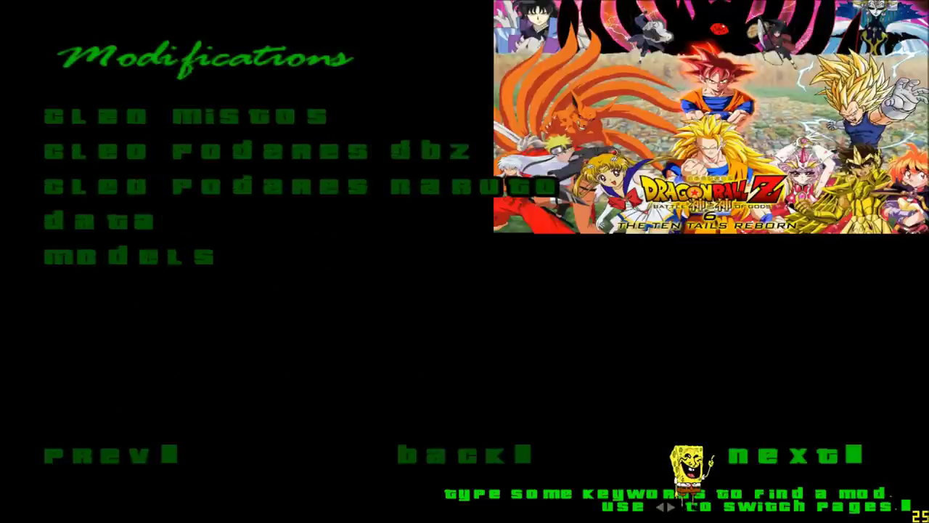
{"action": "key", "text": "Down"}
{"action": "key", "text": "Down"}
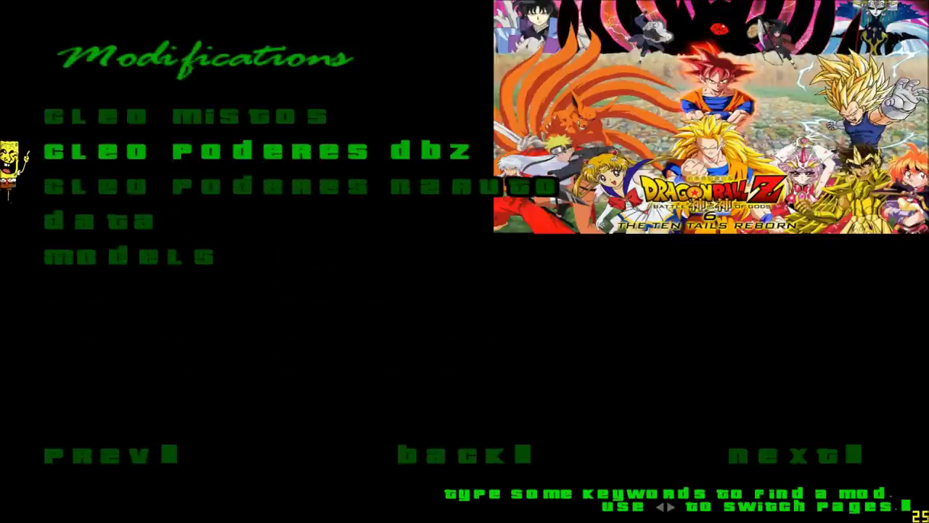
{"action": "key", "text": "Return"}
{"action": "key", "text": "Down"}
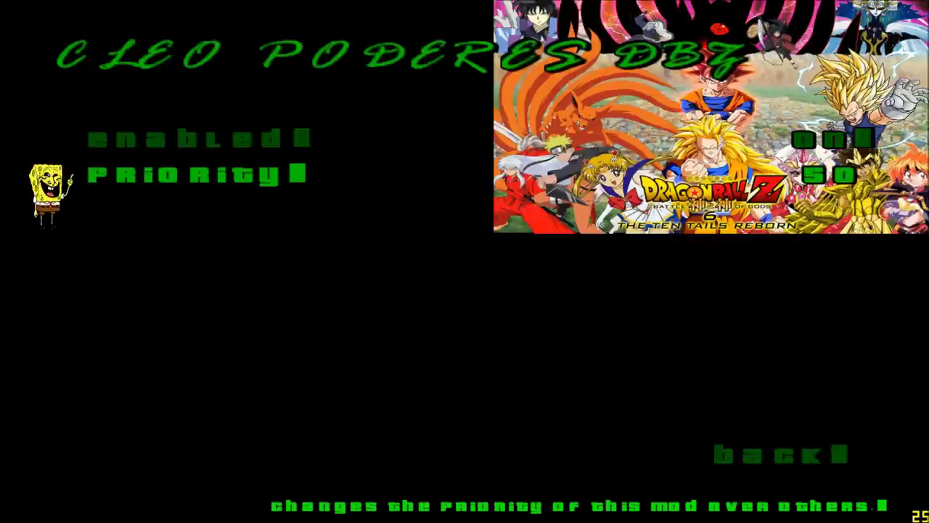
{"action": "key", "text": "BackSpace"}
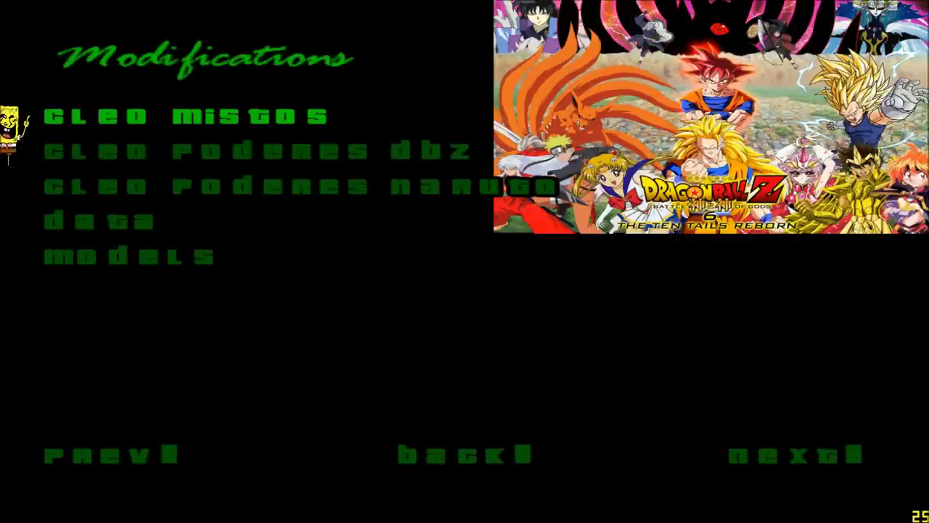
Step: Set the priority of the CLEO PODERES NARUTO mod to 75
{"action": "key", "text": "Down"}
{"action": "key", "text": "Down"}
{"action": "key", "text": "Return"}
{"action": "key", "text": "Down"}
{"action": "key", "text": "Right"}
{"action": "key", "text": "Right"}
{"action": "key", "text": "Right"}
{"action": "key", "text": "Right"}
{"action": "key", "text": "Right"}
{"action": "key", "text": "Right"}
{"action": "key", "text": "Right"}
{"action": "key", "text": "Right"}
{"action": "key", "text": "Right"}
{"action": "key", "text": "Right"}
{"action": "key", "text": "Right"}
{"action": "key", "text": "Right"}
{"action": "key", "text": "Right"}
{"action": "key", "text": "Right"}
{"action": "key", "text": "Right"}
{"action": "key", "text": "Right"}
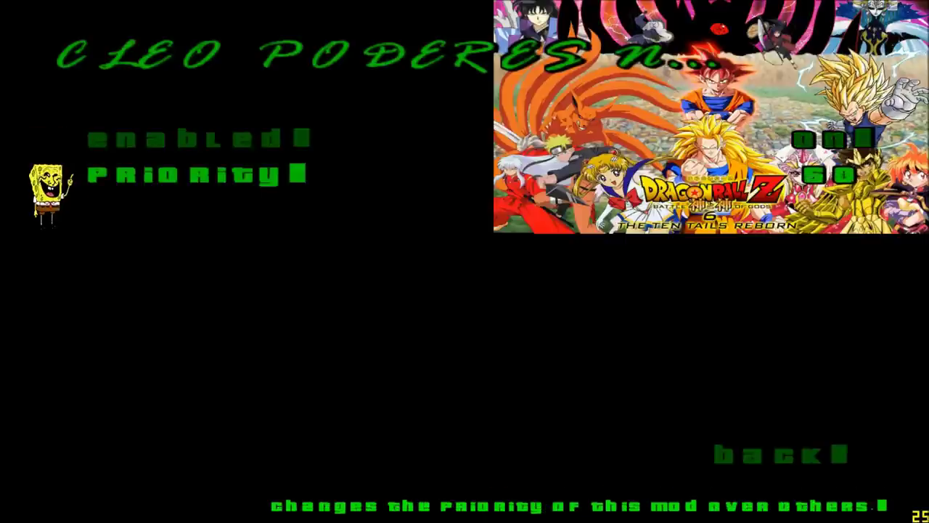
{"action": "key", "text": "Right"}
{"action": "key", "text": "Right"}
{"action": "key", "text": "Right"}
{"action": "key", "text": "Right"}
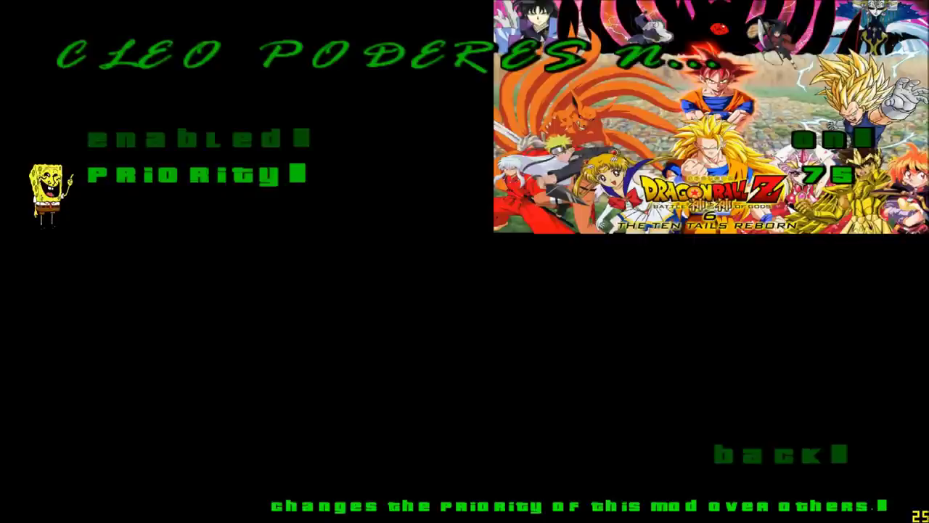
Step: Leave the mod configuration and quit the game, answering Sim to the exit confirmation
{"action": "key", "text": "Escape"}
{"action": "key", "text": "Escape"}
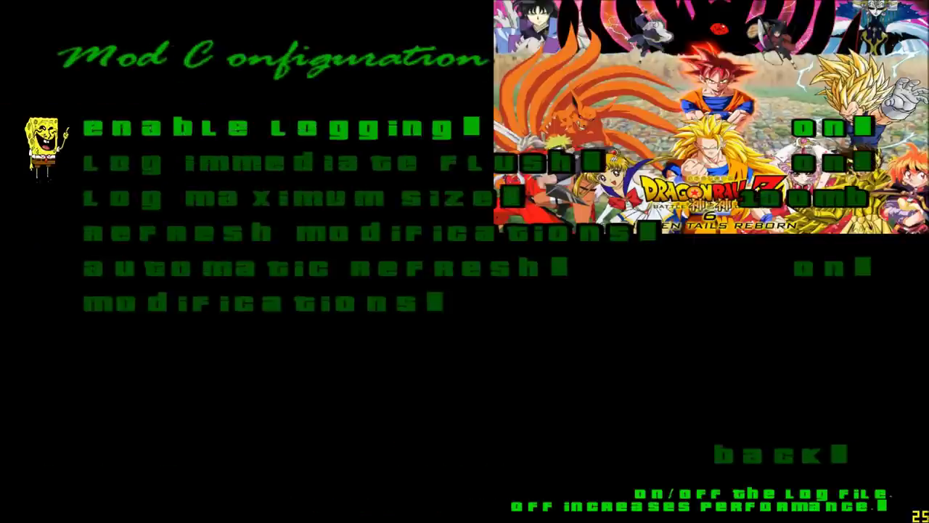
{"action": "key", "text": "Up"}
{"action": "key", "text": "Up"}
{"action": "key", "text": "Down"}
{"action": "key", "text": "Return"}
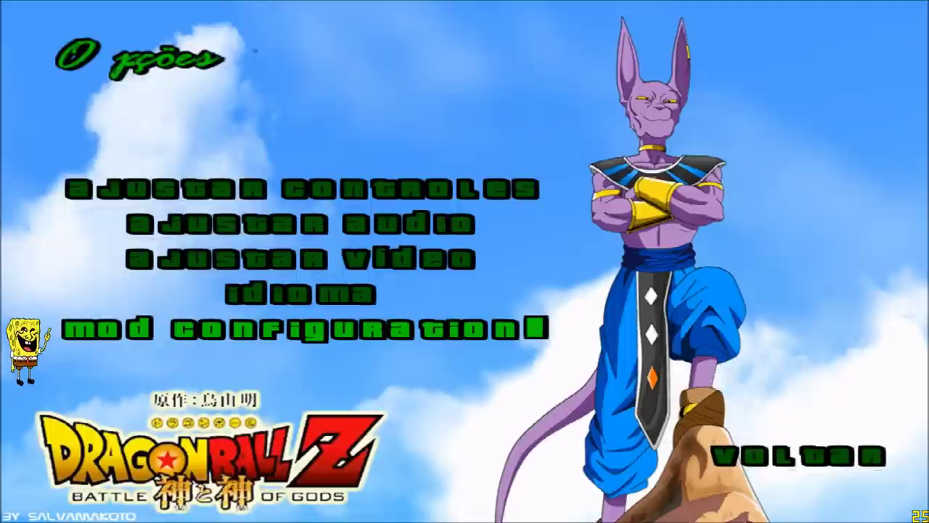
{"action": "key", "text": "Escape"}
{"action": "key", "text": "Down"}
{"action": "key", "text": "Return"}
{"action": "key", "text": "Down"}
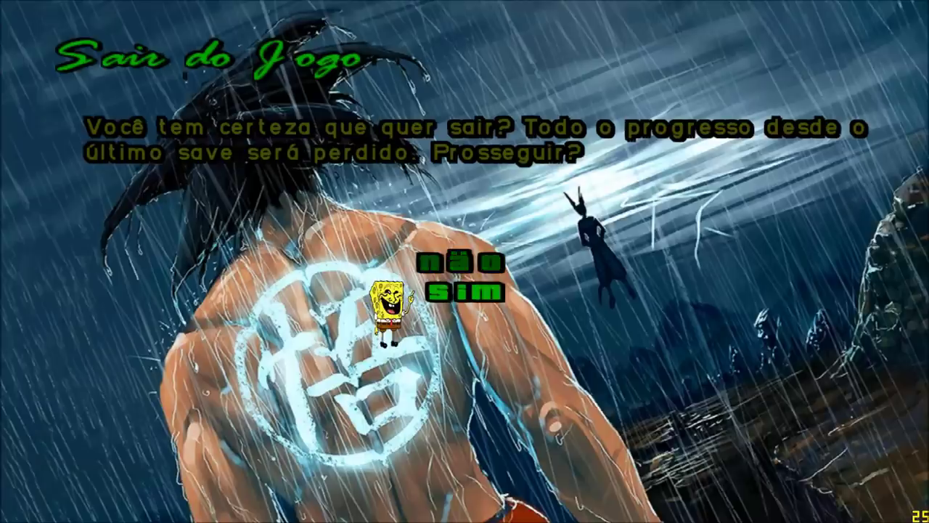
{"action": "key", "text": "Return"}
Step: Load the third saved game, Truques no Deserto, in the restarted game
{"action": "key", "text": "Return"}
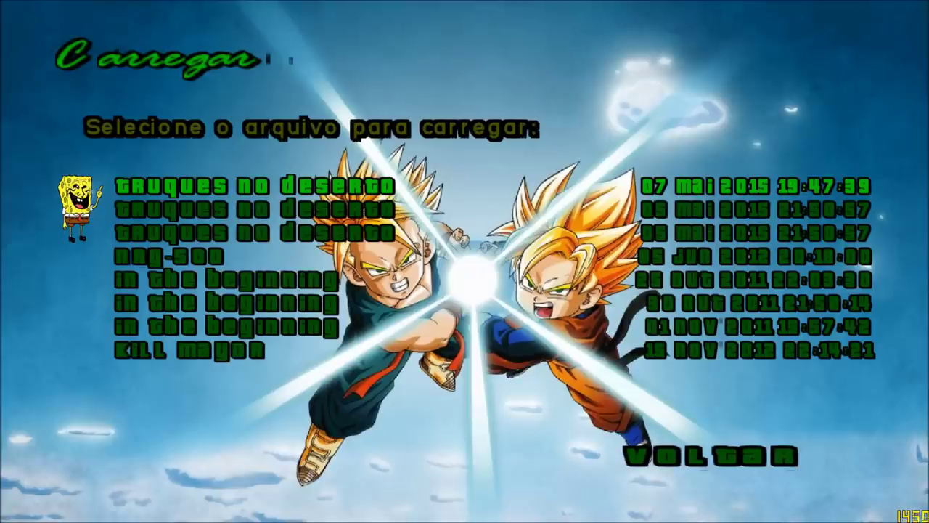
{"action": "key", "text": "Down"}
{"action": "key", "text": "Down"}
{"action": "key", "text": "Return"}
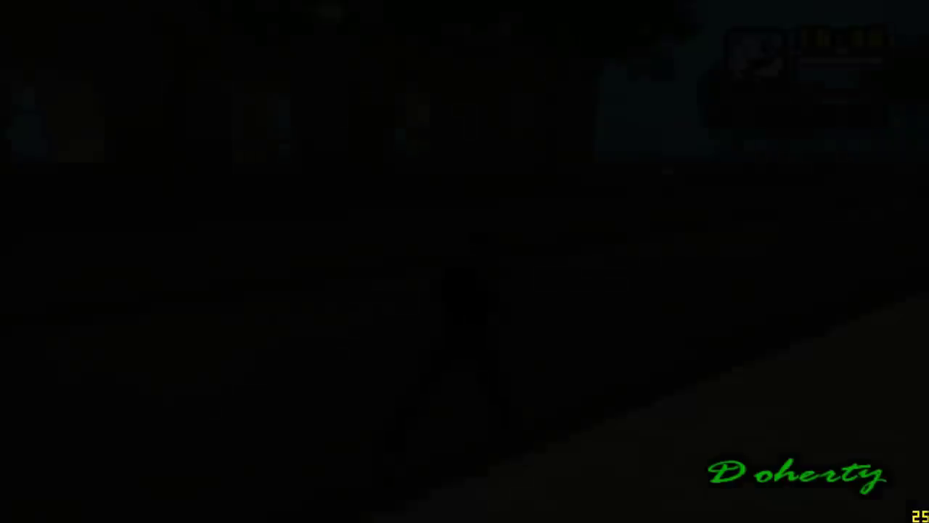
Step: Transform the character into Kakashi on the Doherty street and run along the sidewalk
{"action": "key", "text": "s"}
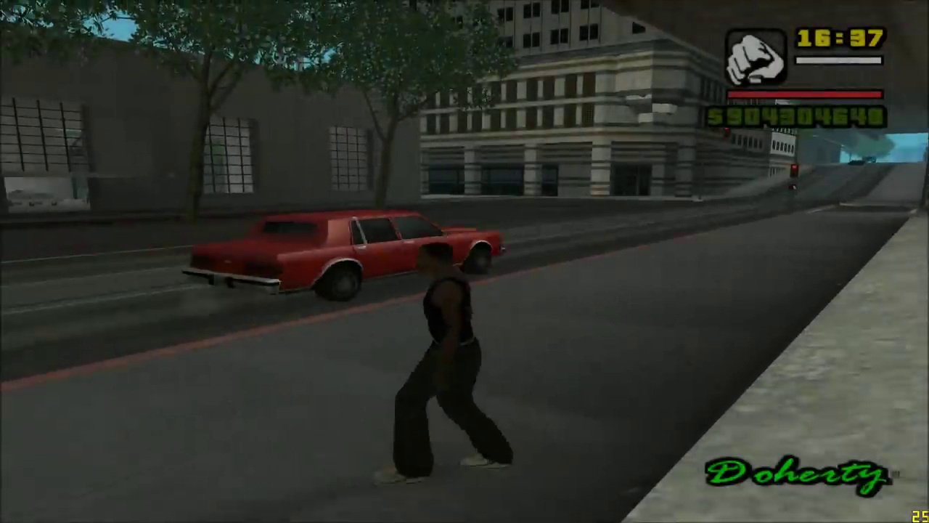
{"action": "key", "text": "a"}
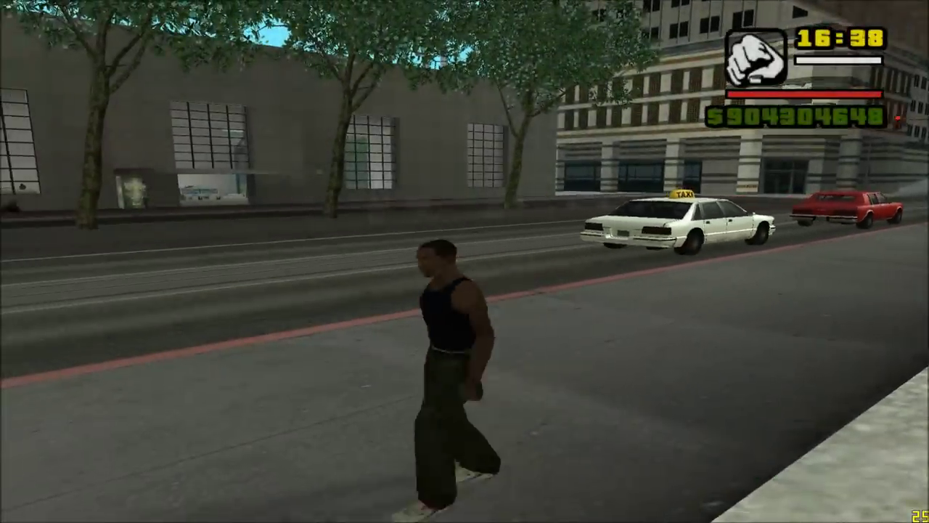
{"action": "key", "text": "s"}
{"action": "key", "text": "k"}
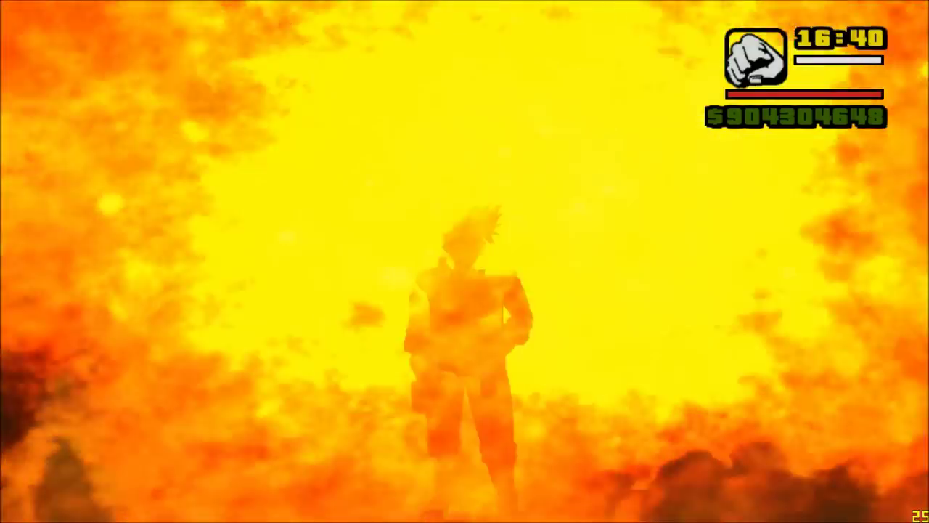
{"action": "key", "text": "w"}
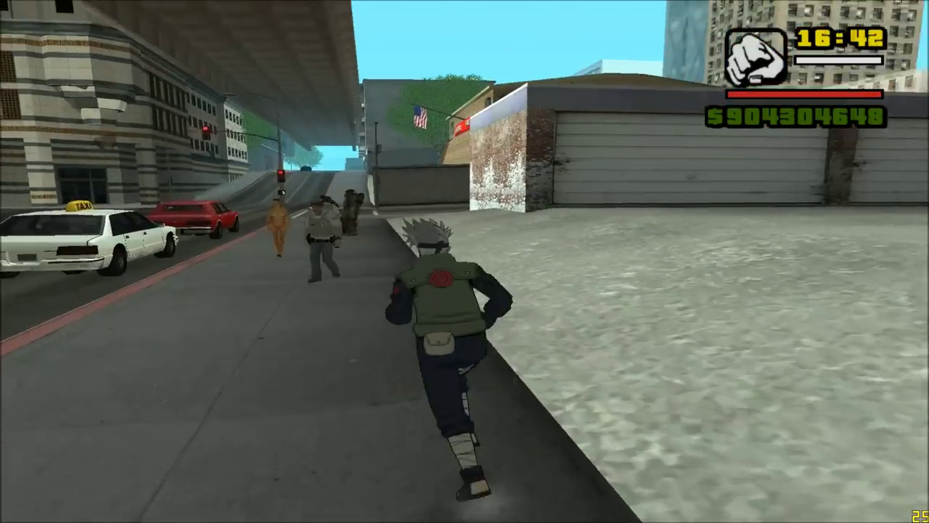
{"action": "key", "text": "w"}
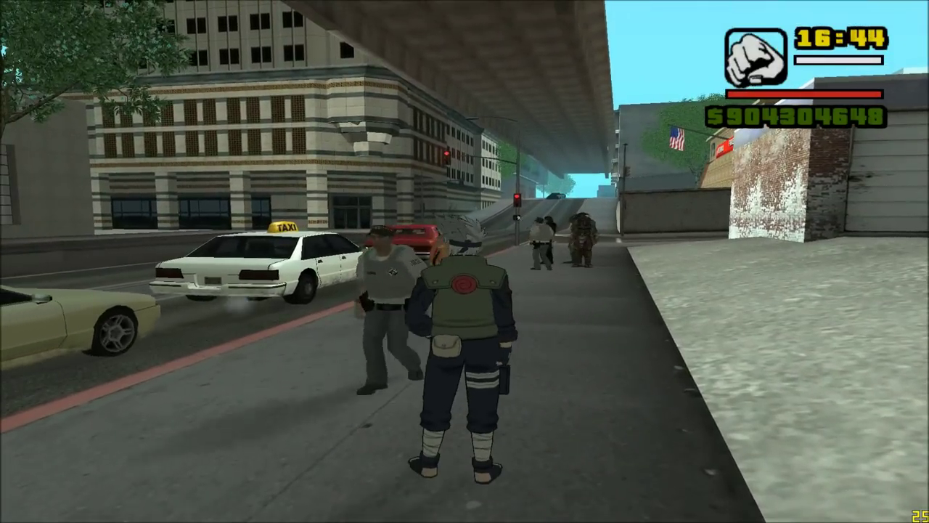
Step: Target a pedestrian on the sidewalk and try out Kakashi's power
{"action": "right_click", "coordinate": [465, 262]}
{"action": "key", "text": "1"}
{"action": "key", "text": "w"}
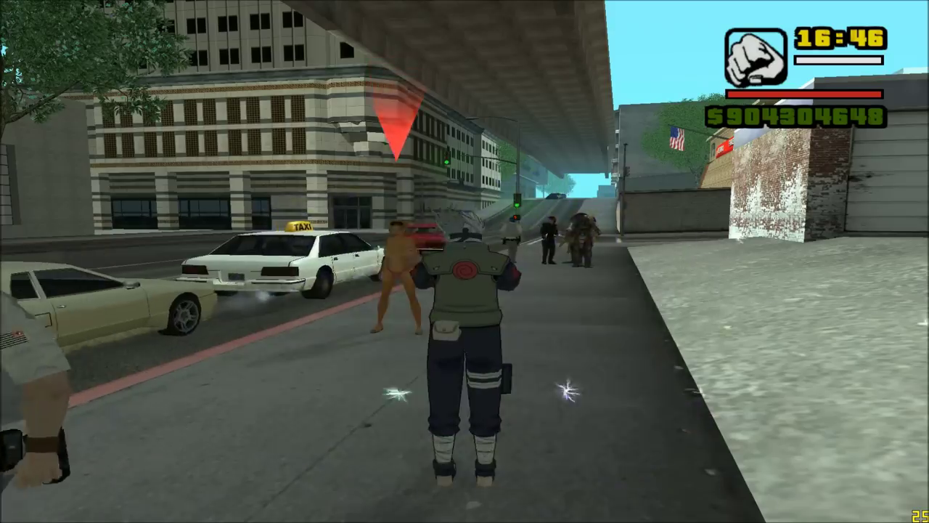
{"action": "key", "text": "z"}
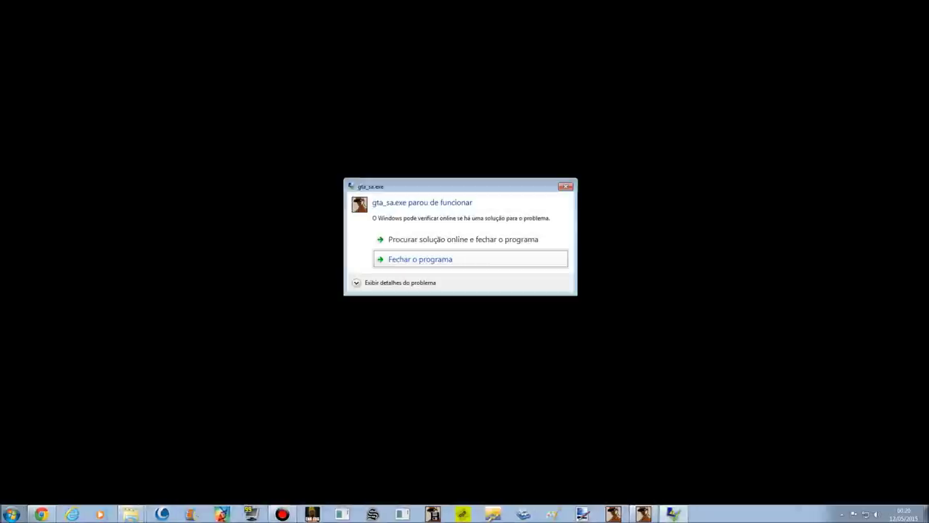
Step: Close the stopped gta_sa.exe program and select the adicione no GTA3.IMG com o Alci's IMG Editor folder
{"action": "key", "text": "Return"}
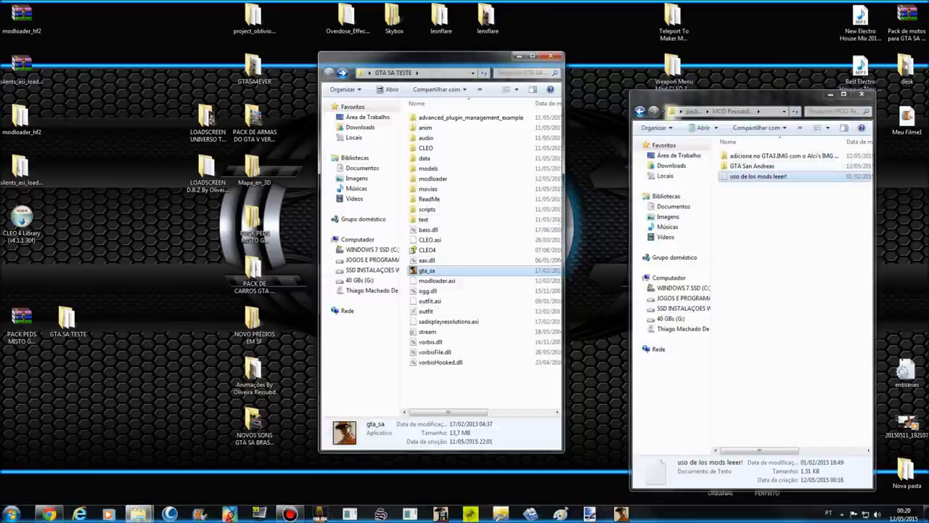
{"action": "left_click", "coordinate": [759, 177]}
{"action": "left_click", "coordinate": [784, 156]}
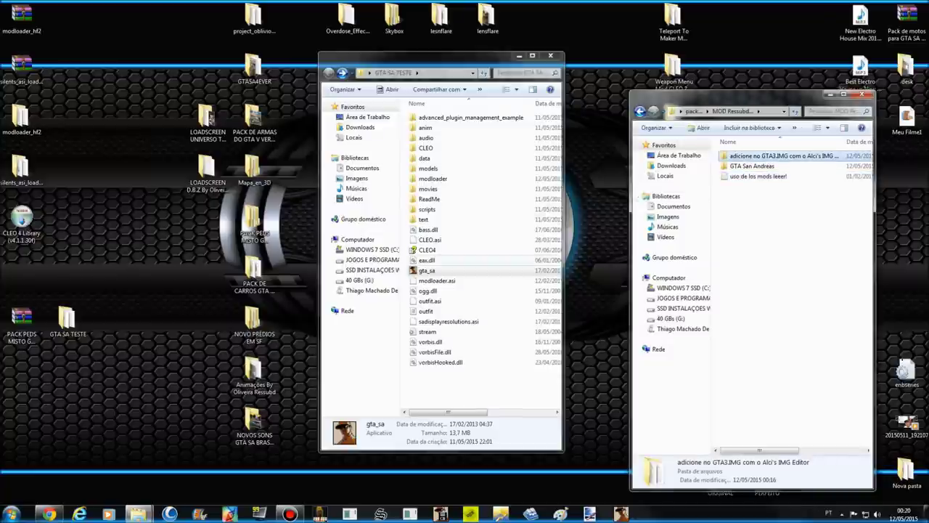
Step: Return to GTA San Andreas and open the Mod Configuration page from the game options
{"action": "key", "text": "alt+Tab"}
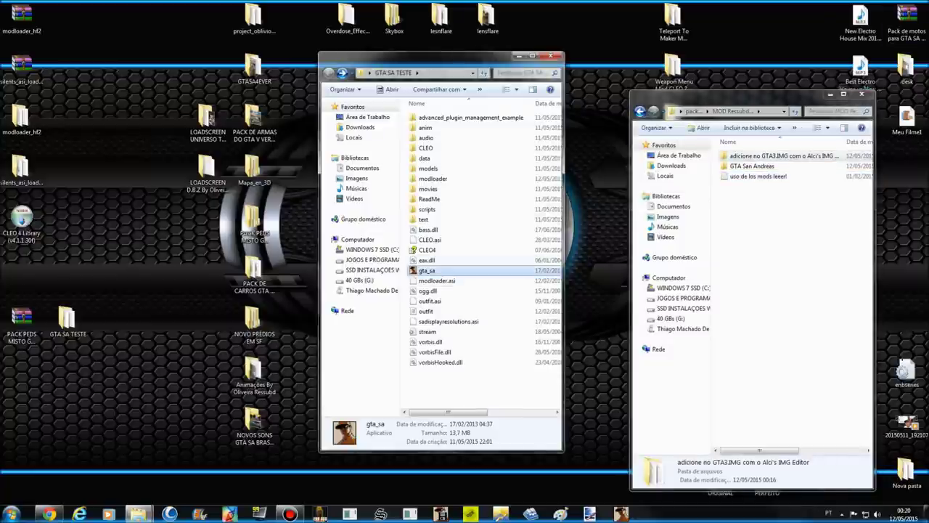
{"action": "key", "text": "alt+Tab"}
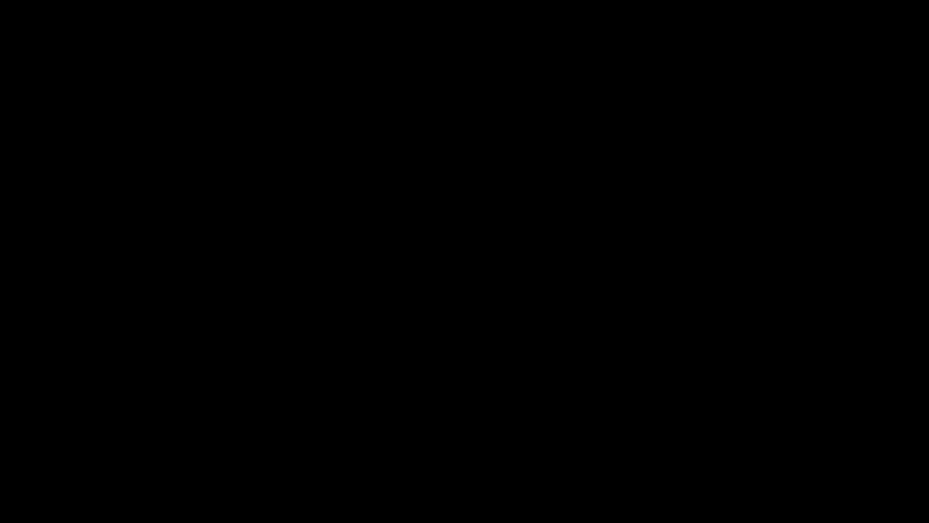
{"action": "key", "text": "Down"}
{"action": "key", "text": "Return"}
{"action": "key", "text": "Up"}
{"action": "key", "text": "Return"}
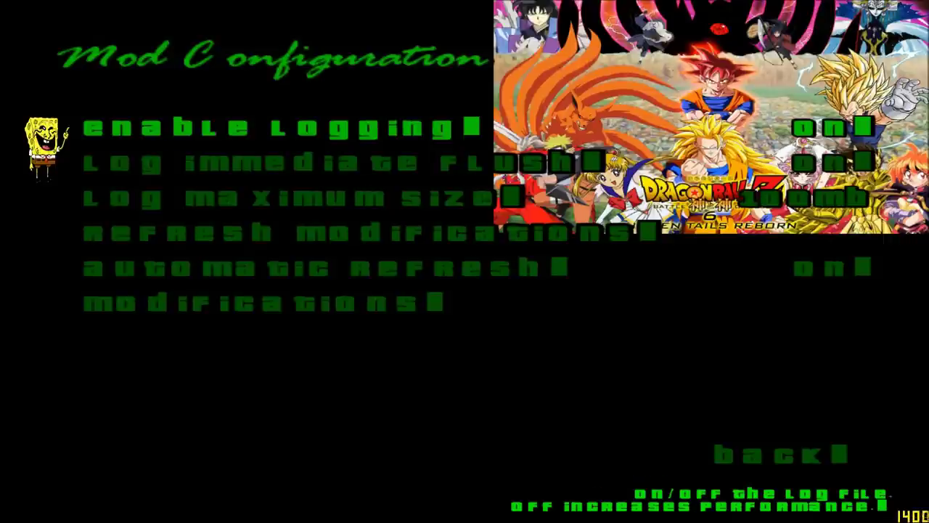
Step: Open the list of installed modifications and view the settings of the anim mod
{"action": "key", "text": "Up"}
{"action": "key", "text": "Up"}
{"action": "key", "text": "Return"}
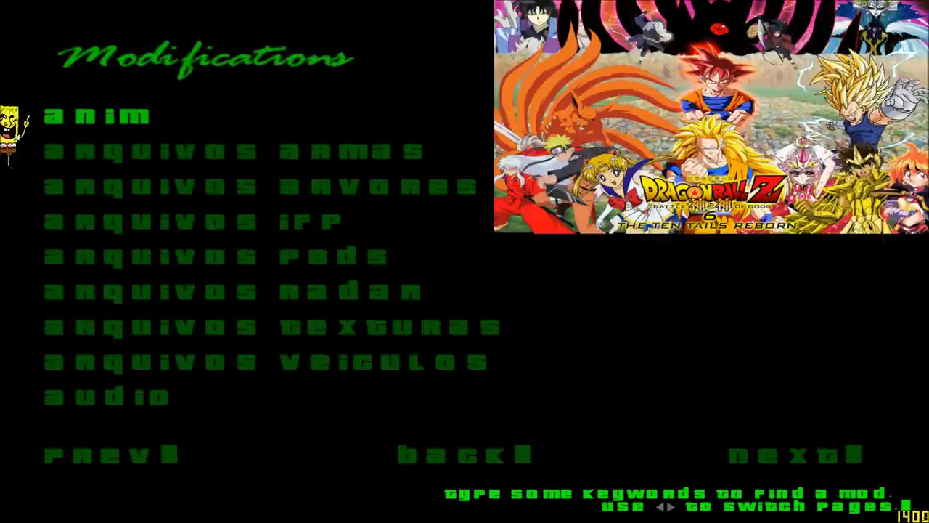
{"action": "key", "text": "Down"}
{"action": "key", "text": "Up"}
{"action": "key", "text": "Return"}
{"action": "key", "text": "Down"}
{"action": "key", "text": "Up"}
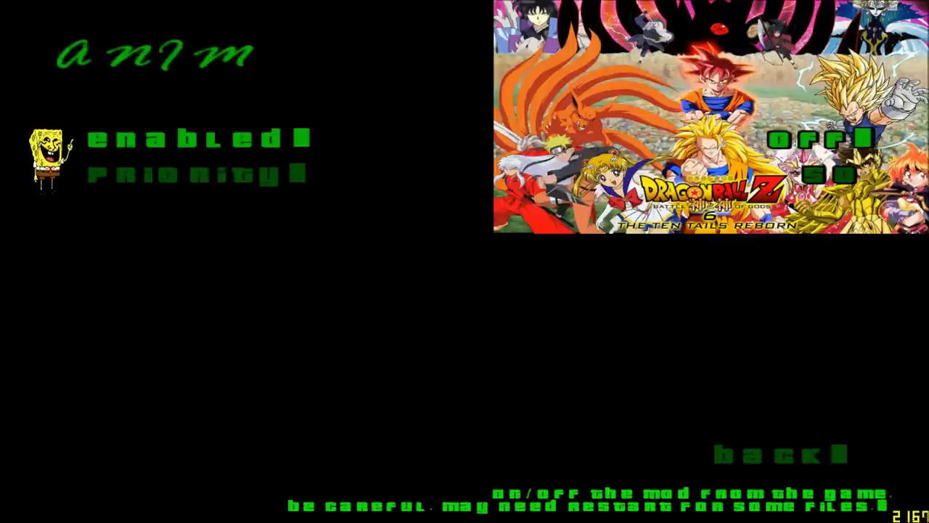
{"action": "key", "text": "BackSpace"}
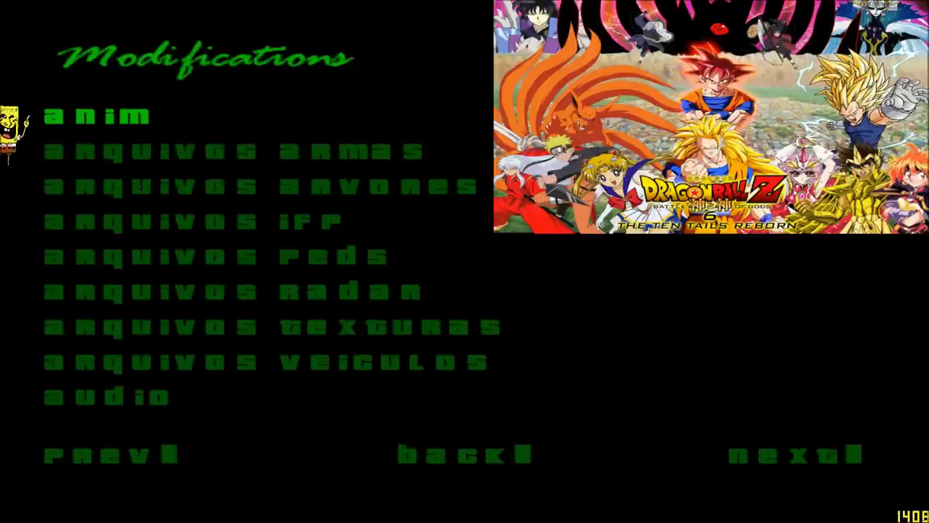
Step: Go to the second page of modifications and view the settings of the CLEO poderes DBZ mod
{"action": "key", "text": "Down"}
{"action": "key", "text": "Down"}
{"action": "key", "text": "Down"}
{"action": "key", "text": "Down"}
{"action": "key", "text": "Down"}
{"action": "key", "text": "Down"}
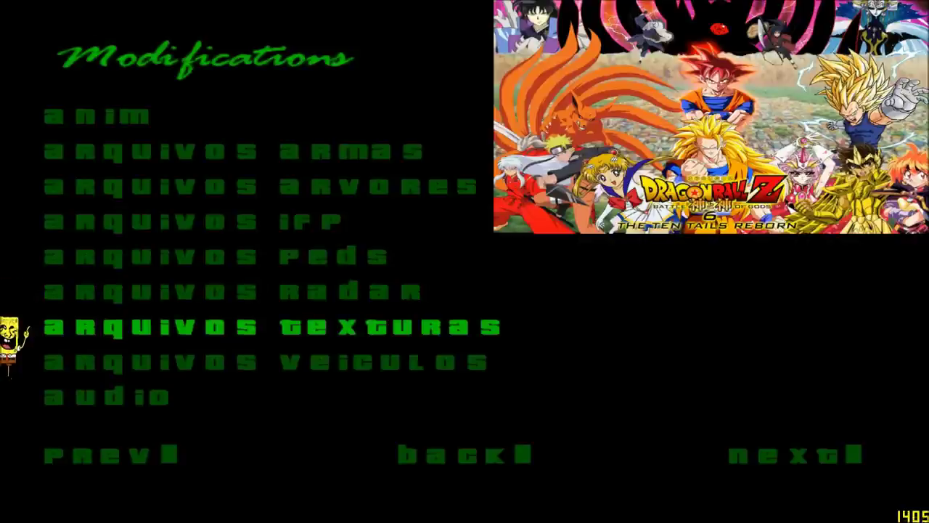
{"action": "key", "text": "Down"}
{"action": "key", "text": "Down"}
{"action": "key", "text": "Down"}
{"action": "key", "text": "Right"}
{"action": "key", "text": "Right"}
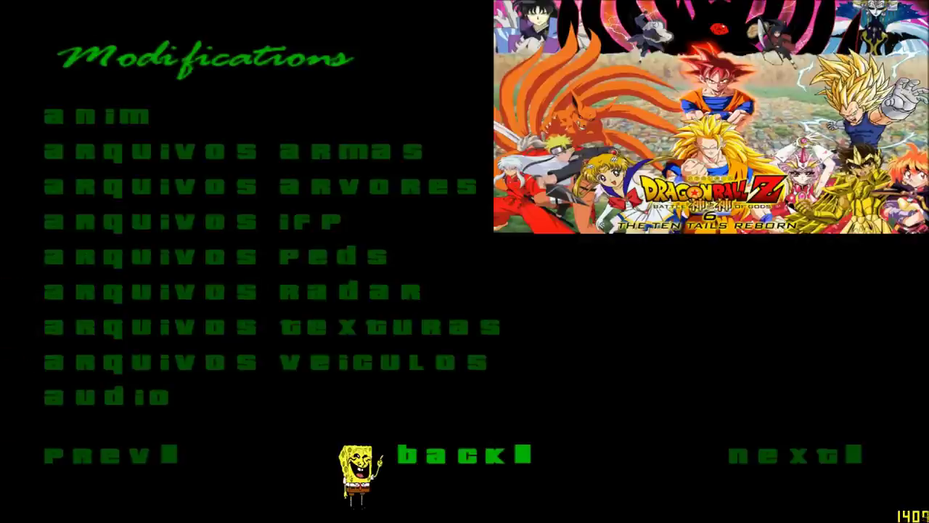
{"action": "key", "text": "Return"}
{"action": "key", "text": "Down"}
{"action": "key", "text": "Down"}
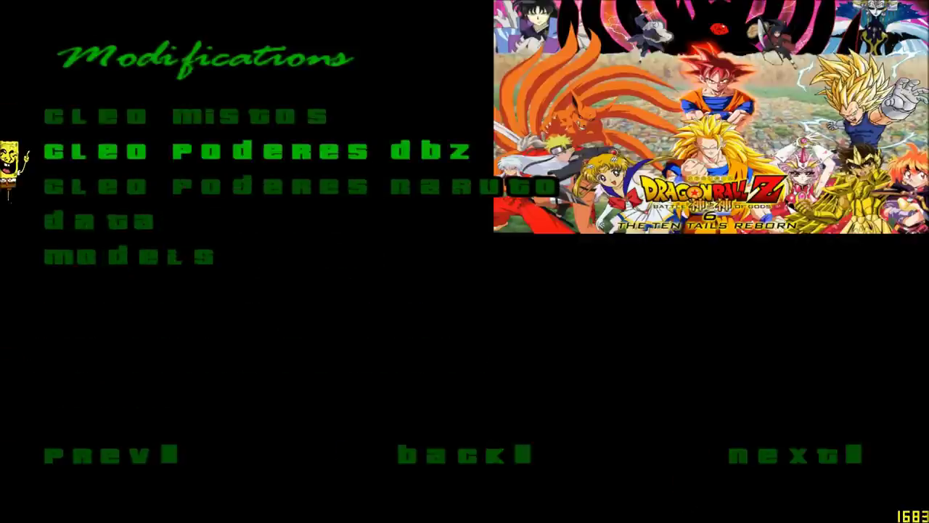
{"action": "key", "text": "Return"}
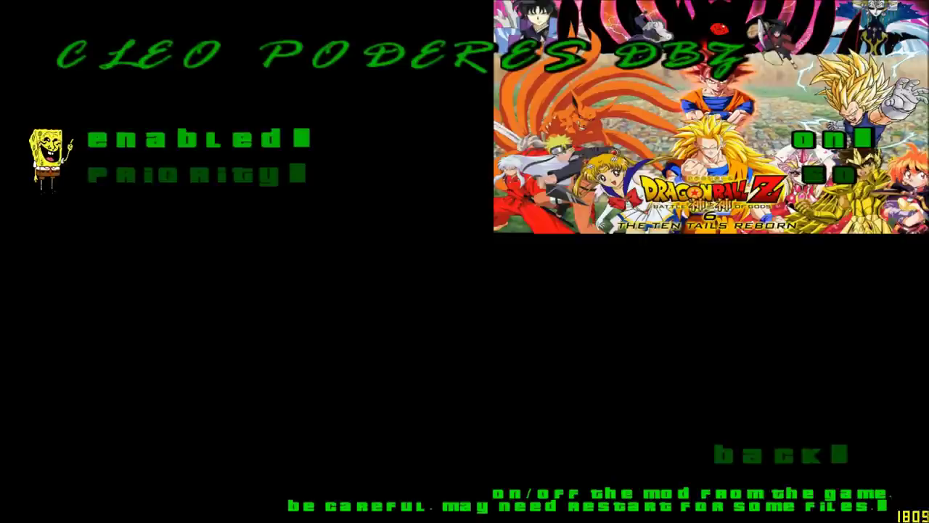
{"action": "key", "text": "BackSpace"}
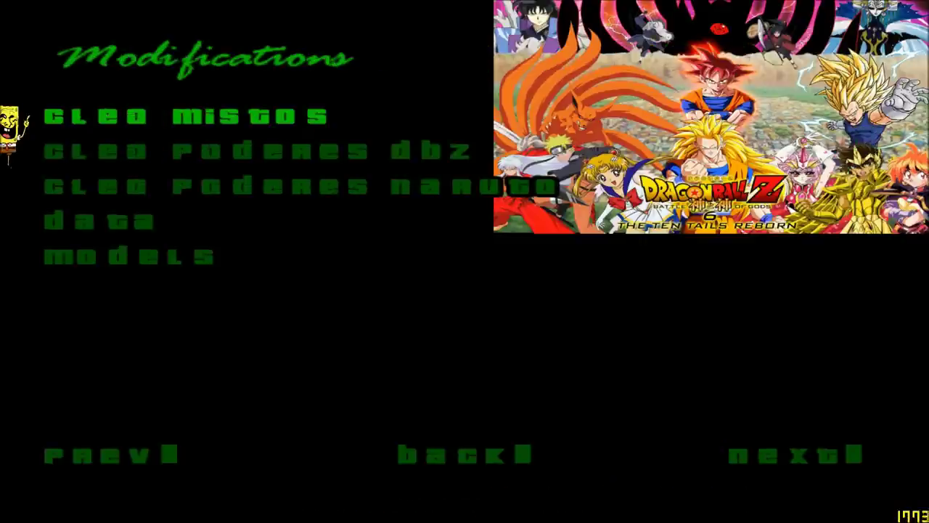
Step: Toggle the enabled setting of the CLEO mistos mod off and back on
{"action": "key", "text": "Return"}
{"action": "key", "text": "Return"}
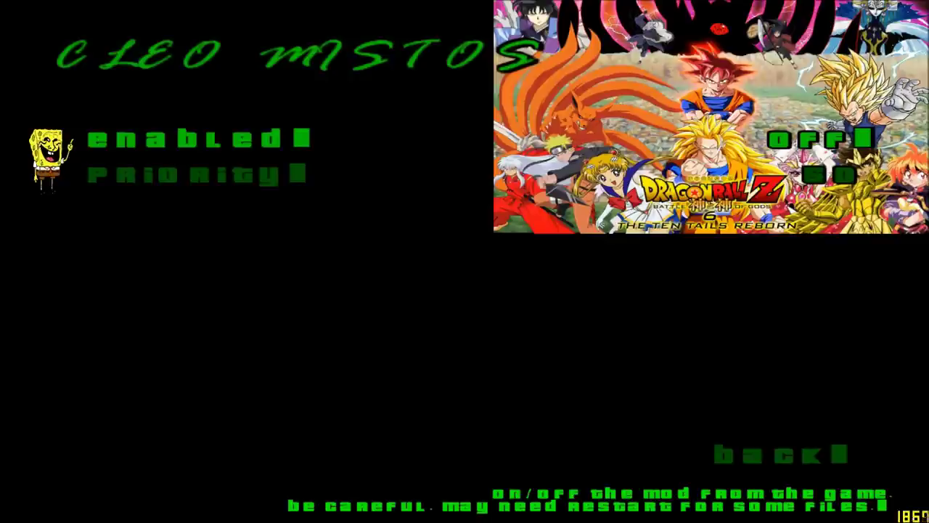
{"action": "key", "text": "Return"}
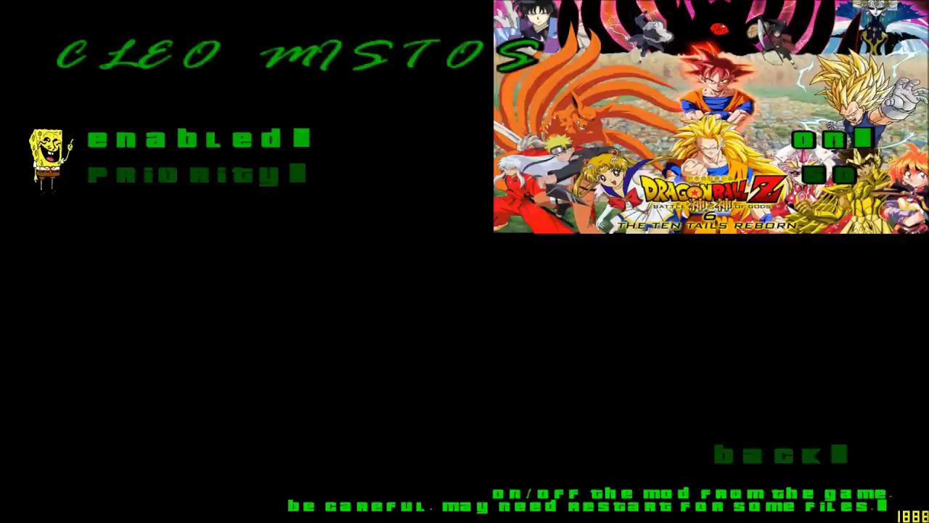
{"action": "key", "text": "Escape"}
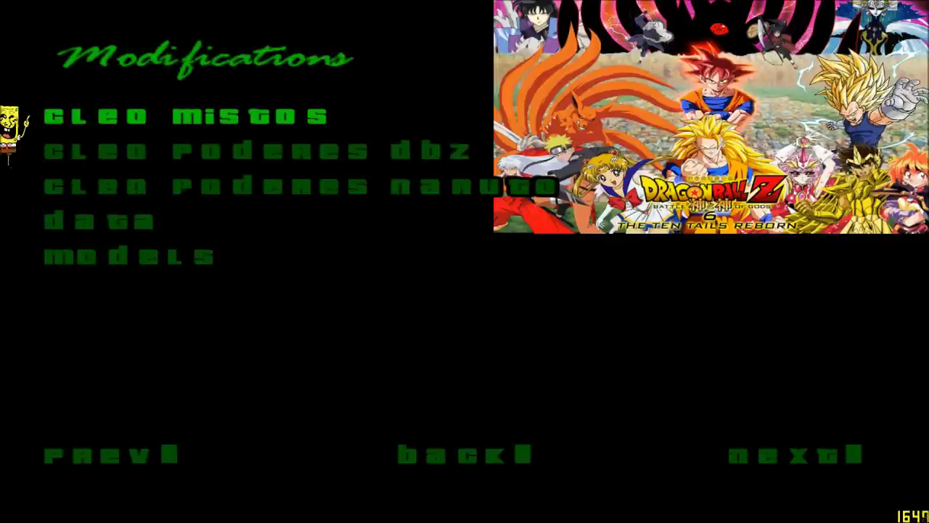
Step: Leave the mod configuration and load a game from the main menu into Doherty
{"action": "key", "text": "Return"}
{"action": "key", "text": "Escape"}
{"action": "key", "text": "Escape"}
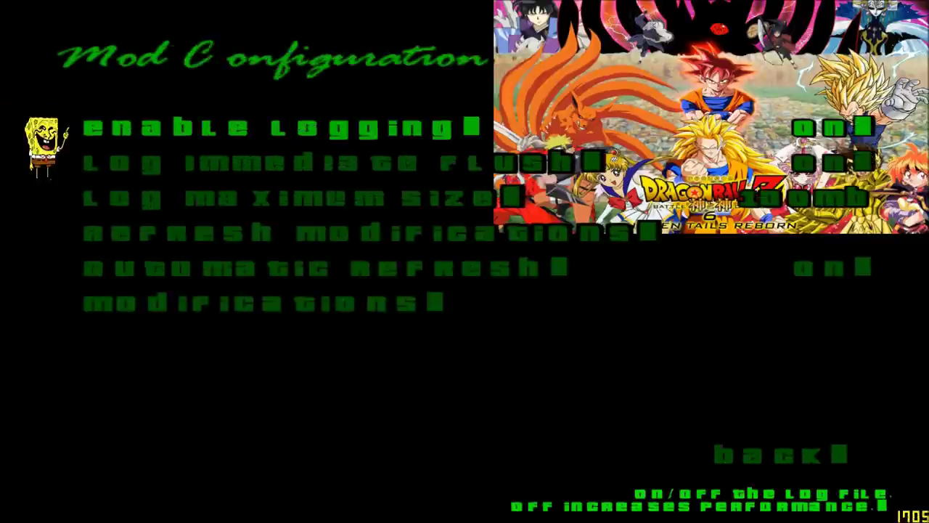
{"action": "key", "text": "Escape"}
{"action": "key", "text": "Up"}
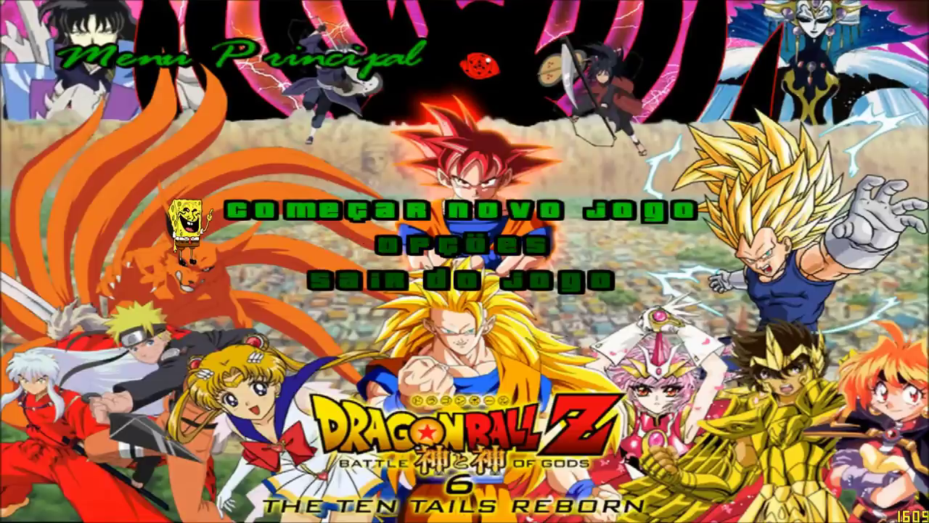
{"action": "key", "text": "Return"}
{"action": "key", "text": "Down"}
{"action": "key", "text": "Return"}
{"action": "key", "text": "Down"}
{"action": "key", "text": "Down"}
{"action": "key", "text": "Return"}
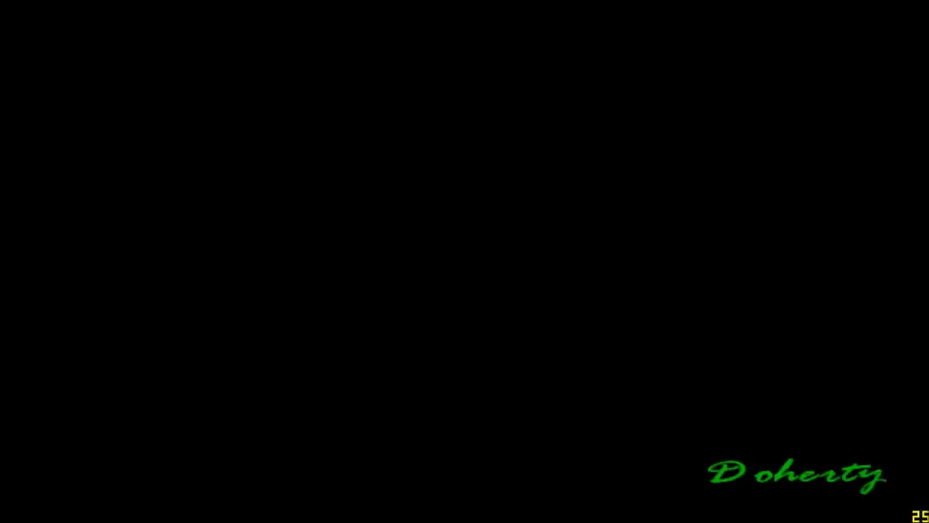
Step: Transform the character into Kakashi and move him around on the Doherty sidewalk
{"action": "key", "text": "a"}
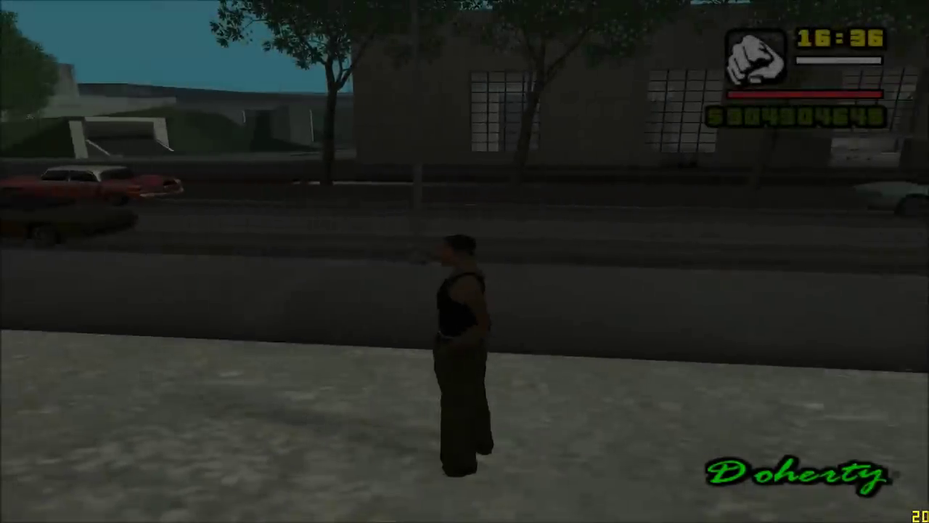
{"action": "key", "text": "s"}
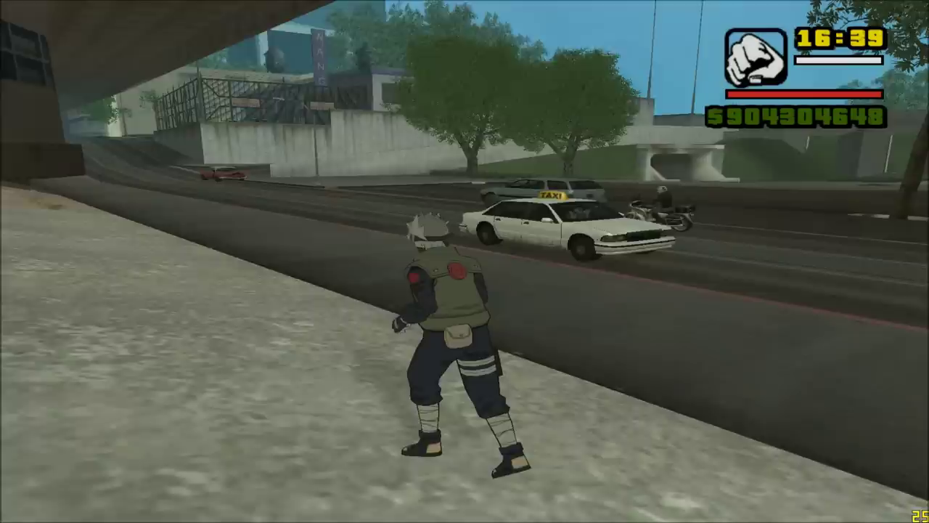
{"action": "key", "text": "w"}
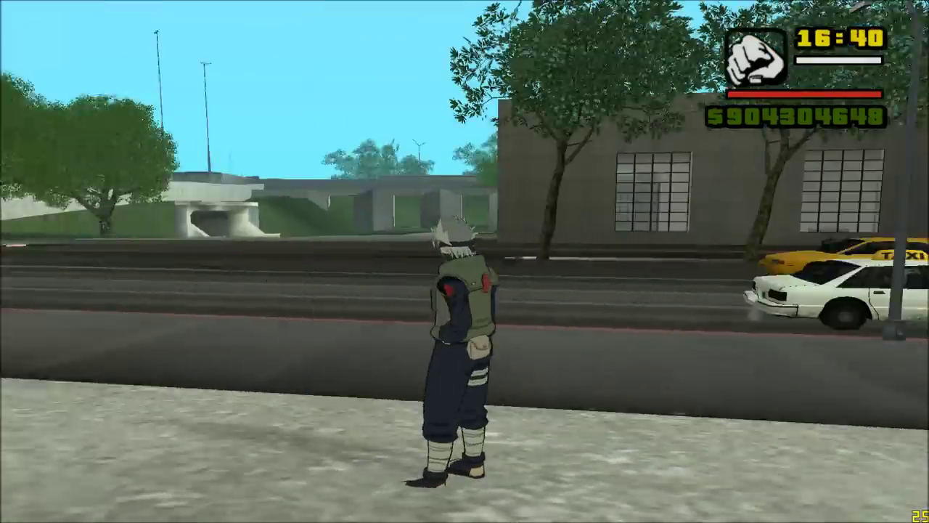
Step: Pause the game and open the Mod Configuration page from the options
{"action": "key", "text": "Escape"}
{"action": "key", "text": "Up"}
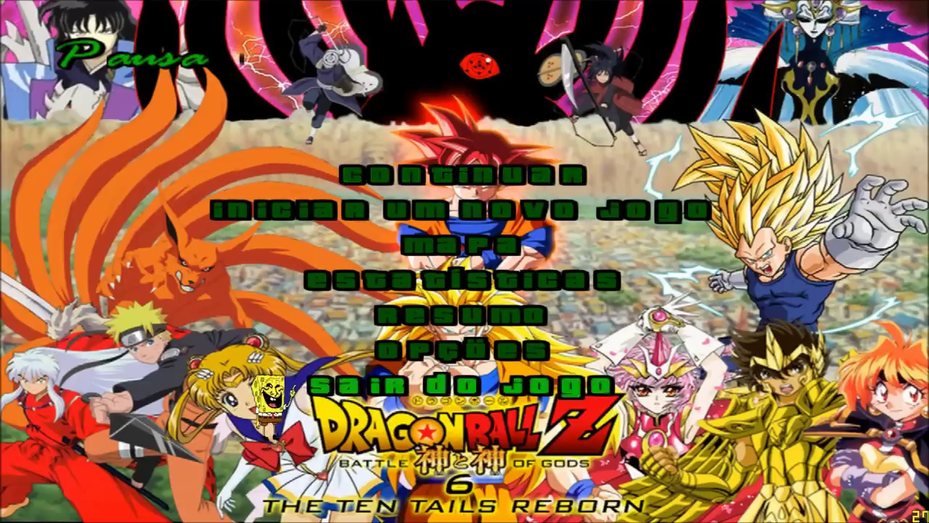
{"action": "key", "text": "Up"}
{"action": "key", "text": "Return"}
{"action": "key", "text": "Up"}
{"action": "key", "text": "Up"}
{"action": "key", "text": "Up"}
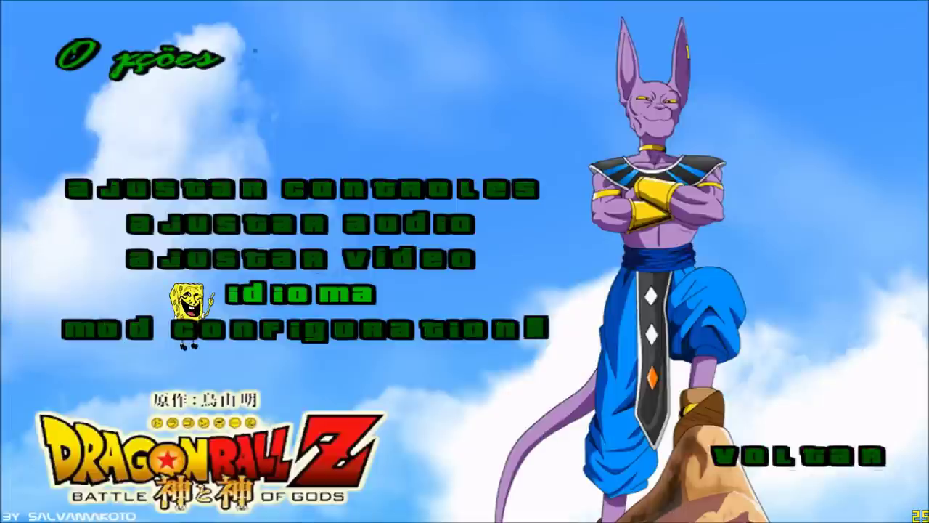
{"action": "key", "text": "Up"}
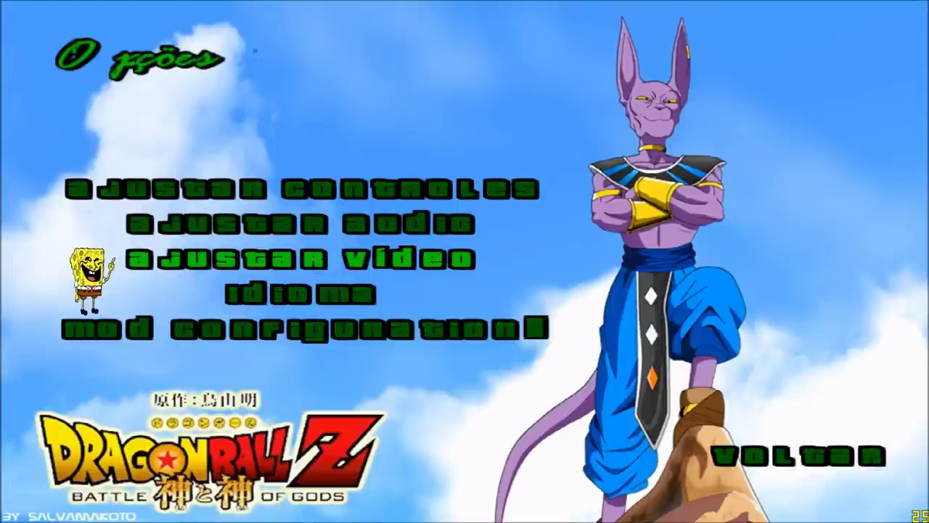
{"action": "key", "text": "Down"}
{"action": "key", "text": "Down"}
{"action": "key", "text": "Return"}
Step: View the CLEO mistos mod's enabled and priority settings in the modifications list
{"action": "key", "text": "Up"}
{"action": "key", "text": "Up"}
{"action": "key", "text": "Return"}
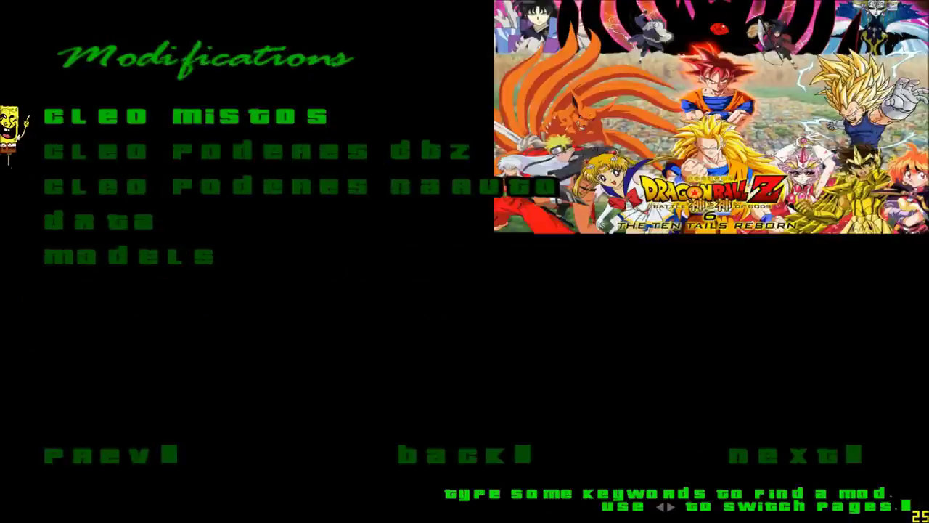
{"action": "key", "text": "Return"}
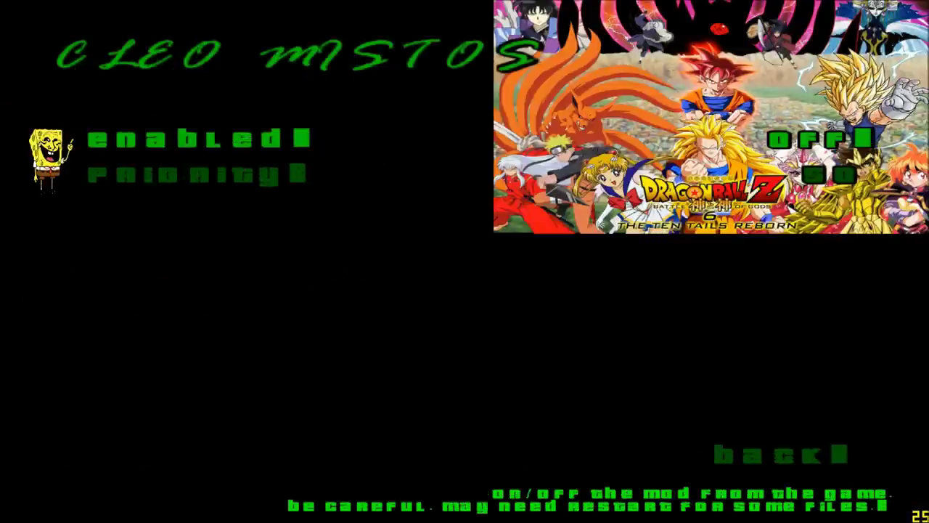
{"action": "key", "text": "Escape"}
{"action": "key", "text": "Escape"}
Step: Look over the first page of modifications, from anim to arquivos armas, and resume the game
{"action": "key", "text": "Up"}
{"action": "key", "text": "Up"}
{"action": "key", "text": "Return"}
{"action": "key", "text": "Return"}
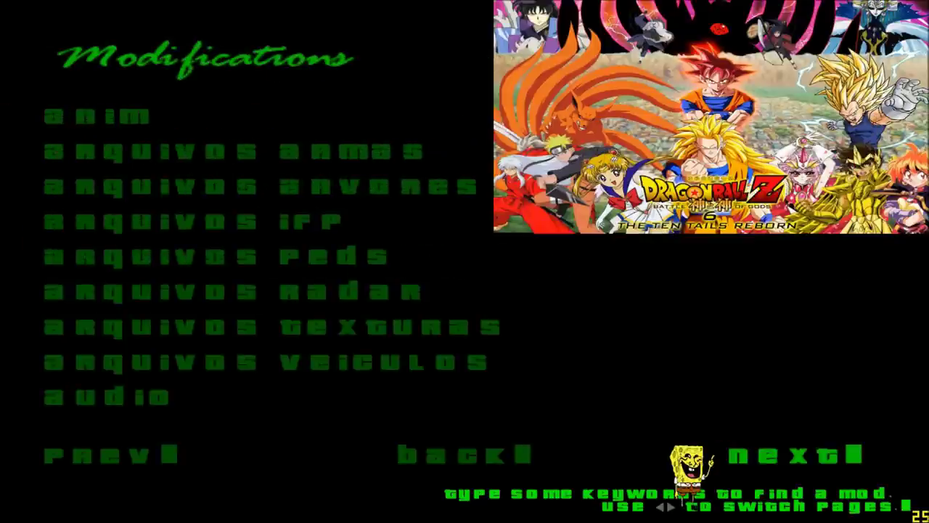
{"action": "key", "text": "Down"}
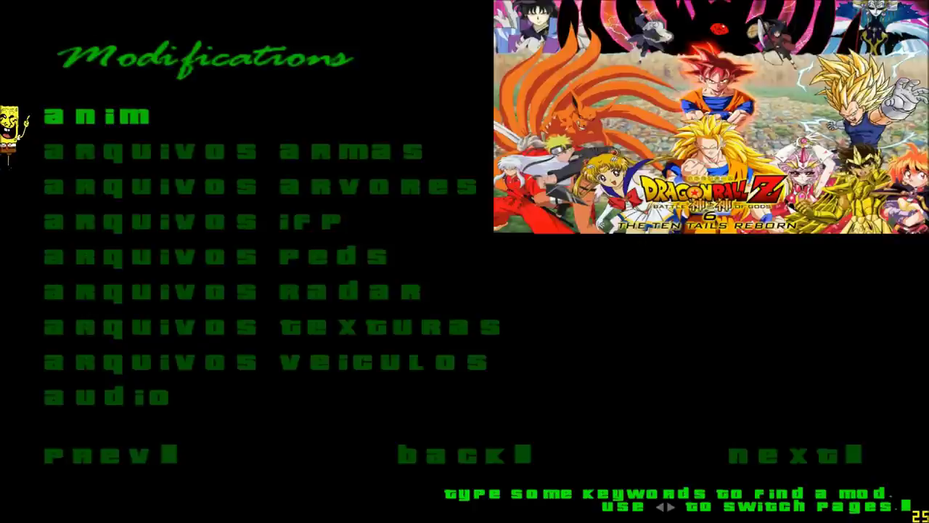
{"action": "key", "text": "Down"}
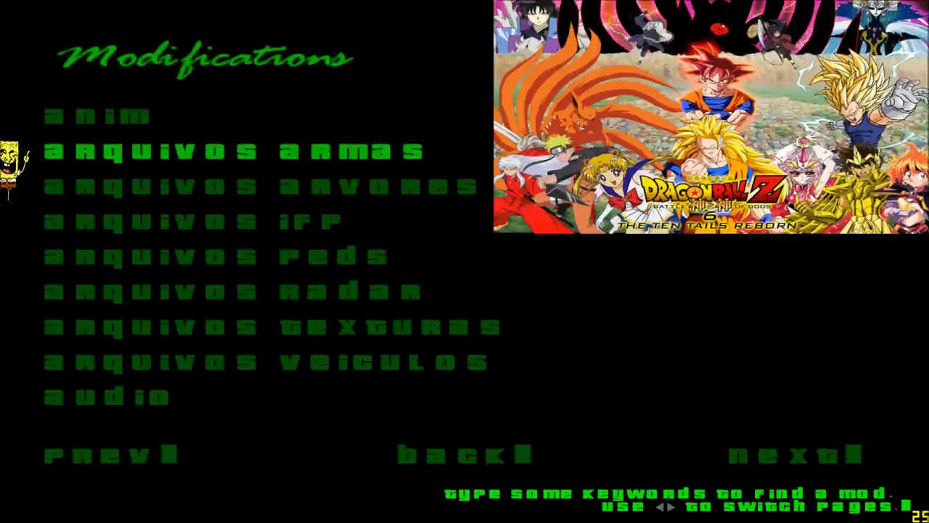
{"action": "key", "text": "Escape"}
{"action": "key", "text": "Down"}
{"action": "key", "text": "Down"}
{"action": "key", "text": "Return"}
Step: Run Kakashi toward the pedestrian on the sidewalk, target them and use his lightning power
{"action": "key", "text": "w"}
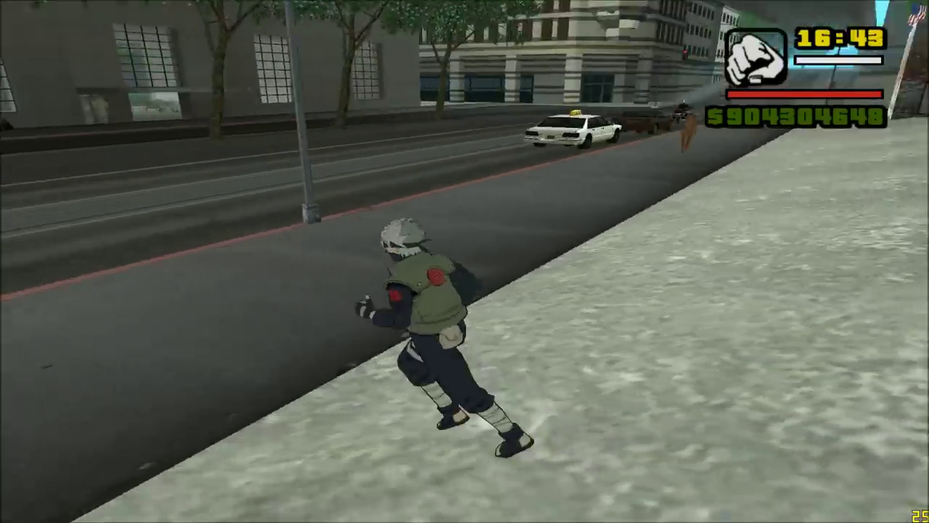
{"action": "key", "text": "w"}
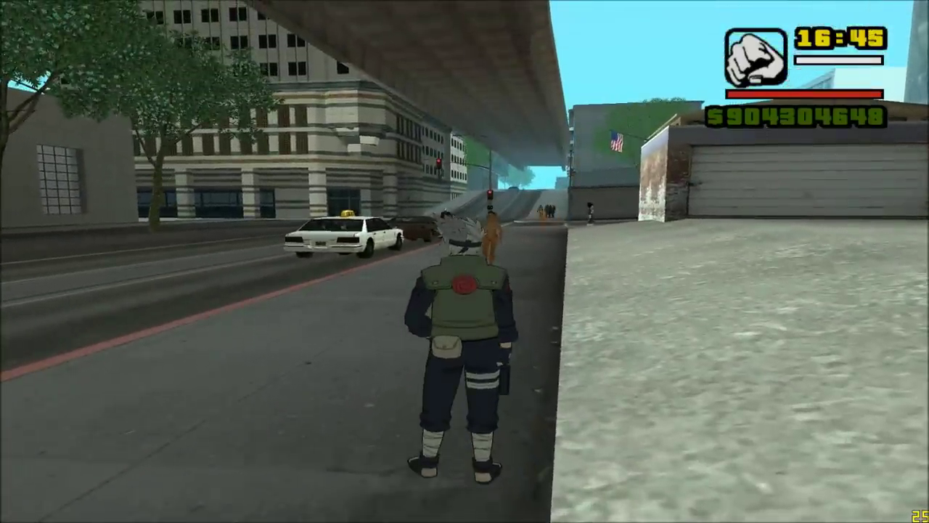
{"action": "key", "text": "e"}
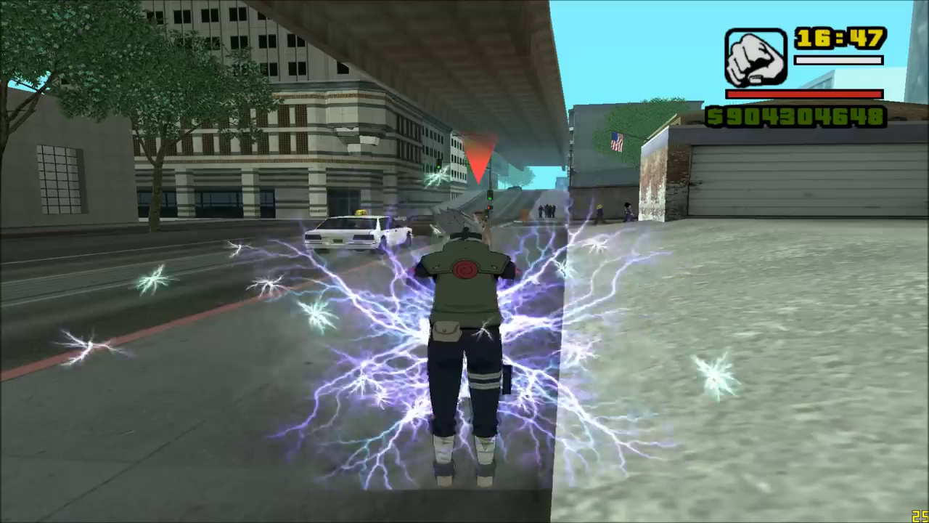
{"action": "key", "text": "3"}
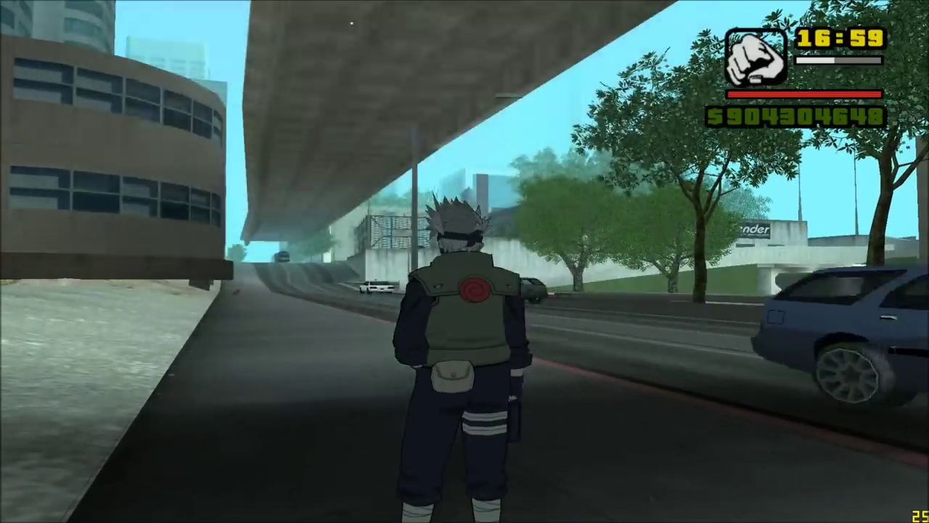
Step: Run along the sidewalk under the overpass and try Kakashi's power on the officer there
{"action": "key", "text": "w"}
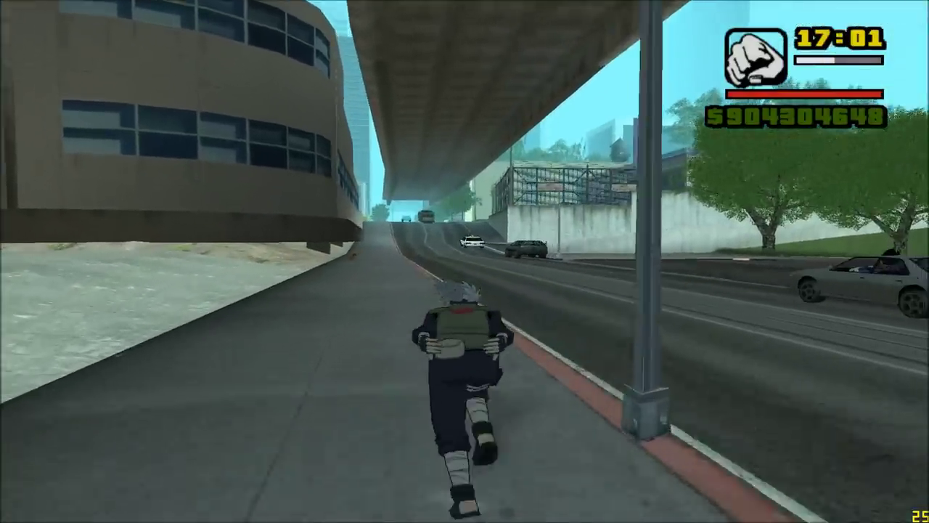
{"action": "key", "text": "w"}
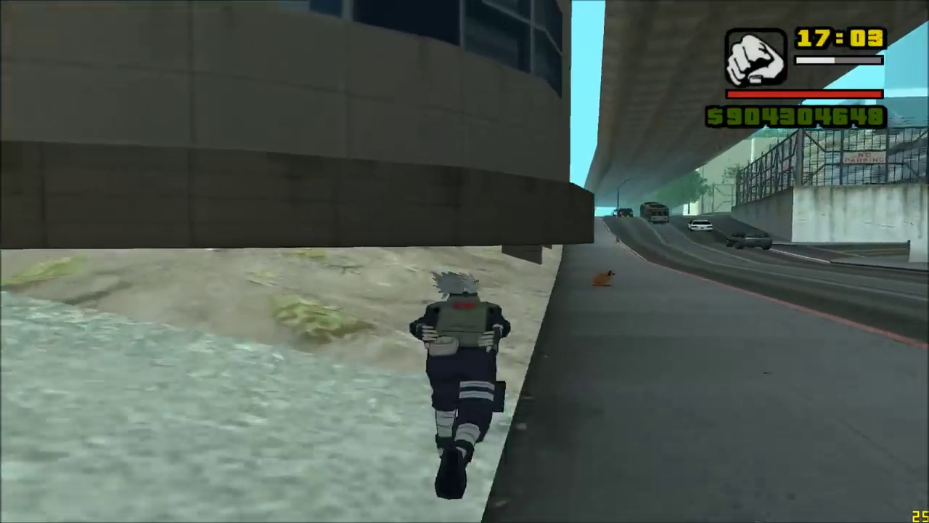
{"action": "key", "text": "w"}
{"action": "key", "text": "a"}
{"action": "key", "text": "w"}
{"action": "key", "text": "w"}
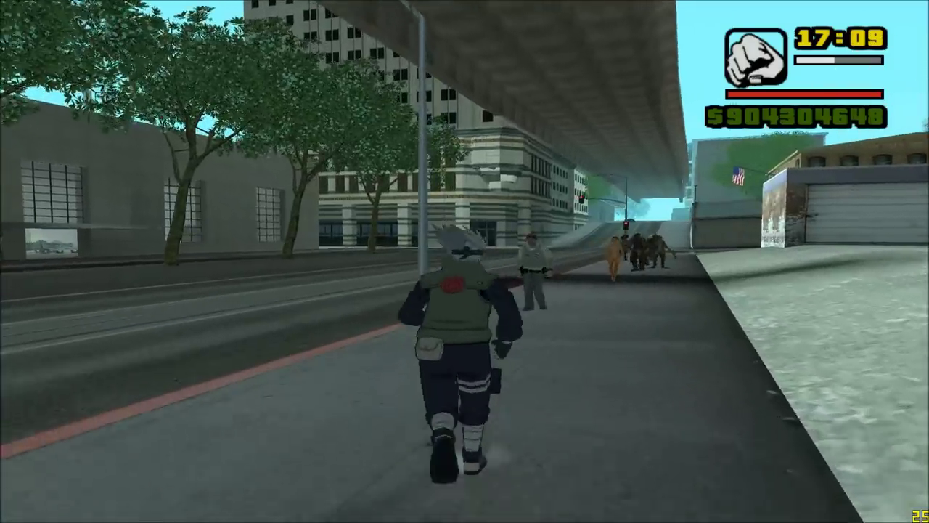
{"action": "right_click", "coordinate": [465, 261]}
{"action": "key", "text": "1"}
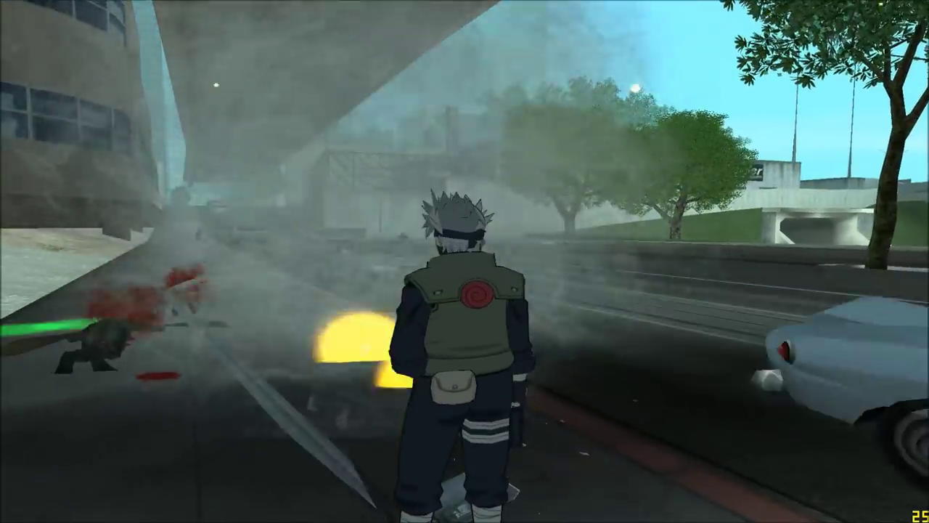
Step: Pause the game, switch to the Windows desktop and open the uso de los mods leeer! text file
{"action": "key", "text": "Escape"}
{"action": "key", "text": "super"}
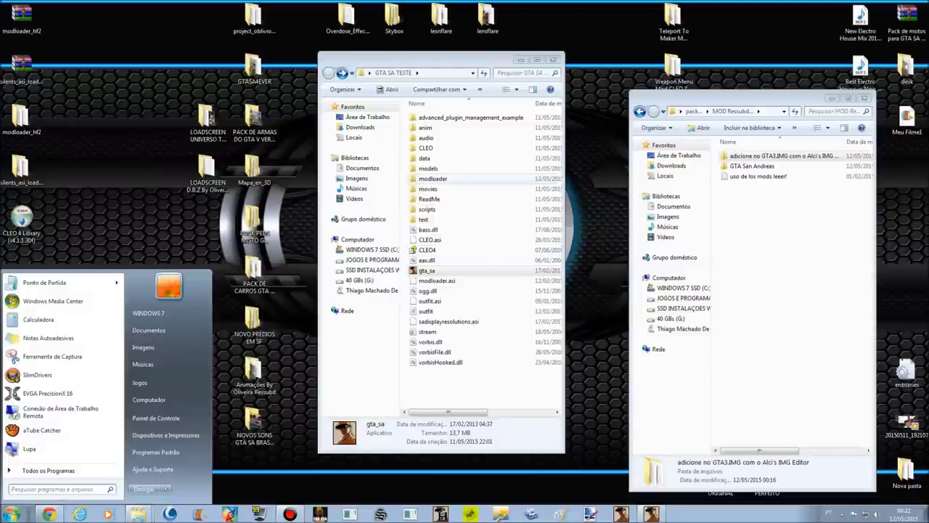
{"action": "double_click", "coordinate": [758, 176]}
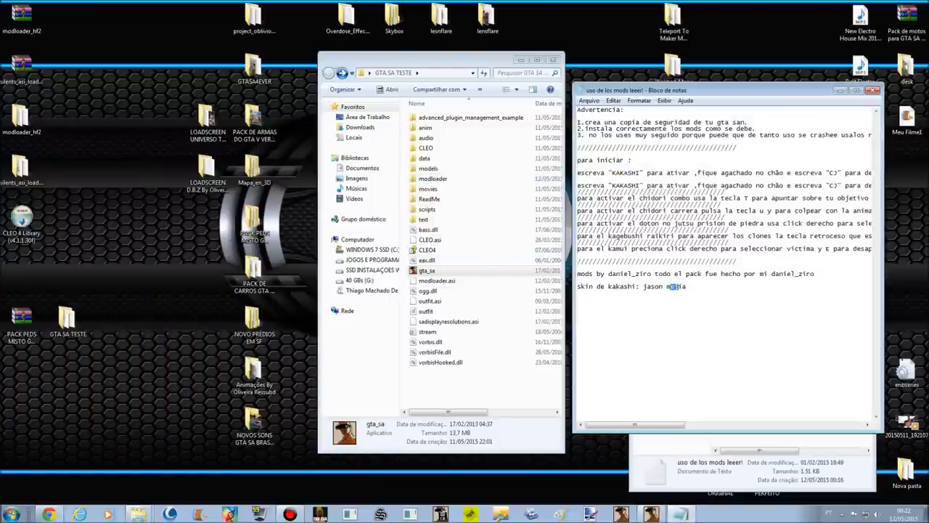
Step: Resume the game, run Kakashi at the pedestrian on the sidewalk and strike with the lightning power
{"action": "mouse_move", "coordinate": [635, 425]}
{"action": "left_mouse_down"}
{"action": "mouse_move", "coordinate": [698, 425]}
{"action": "mouse_move", "coordinate": [628, 425]}
{"action": "left_mouse_up"}
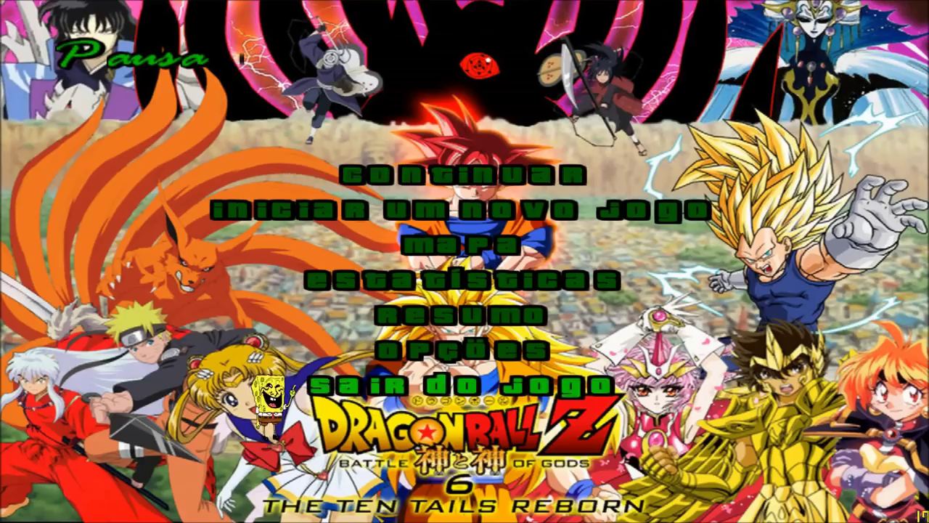
{"action": "left_click", "coordinate": [286, 173]}
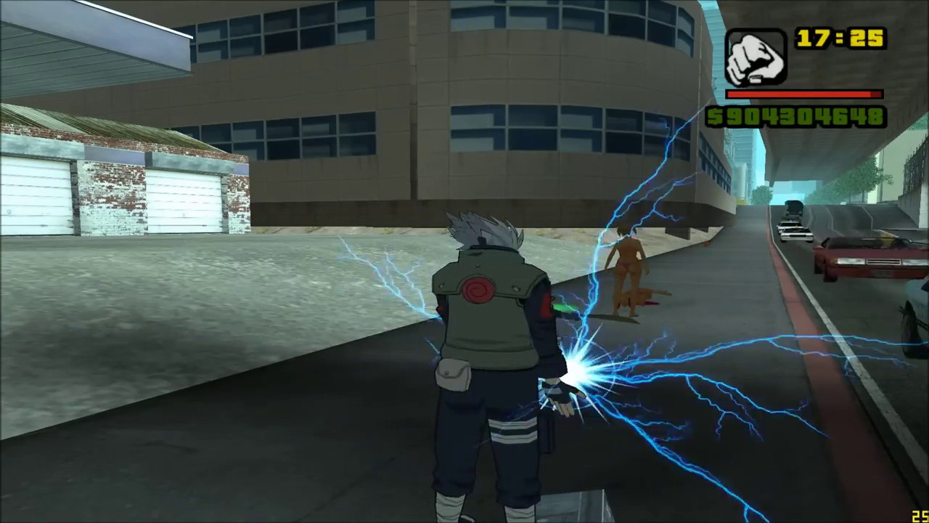
{"action": "key", "text": "w"}
{"action": "key", "text": "w"}
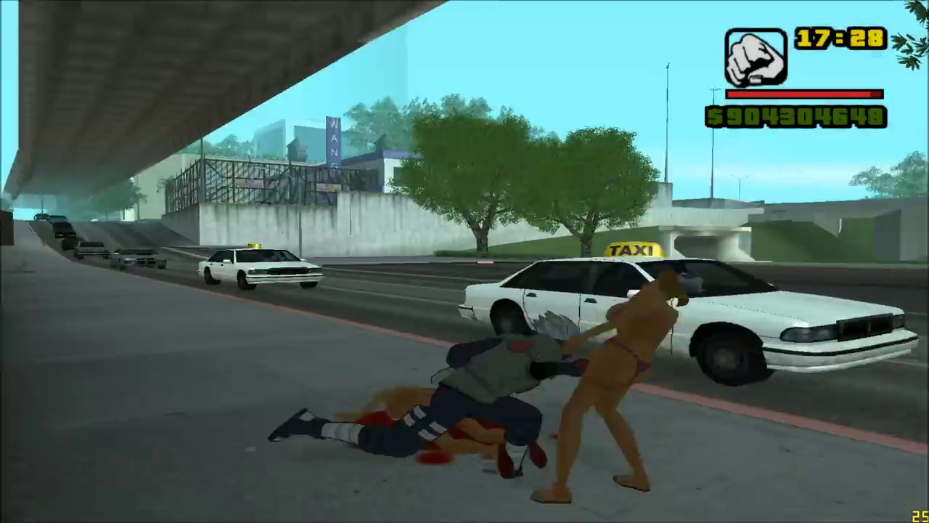
{"action": "left_click", "coordinate": [465, 262]}
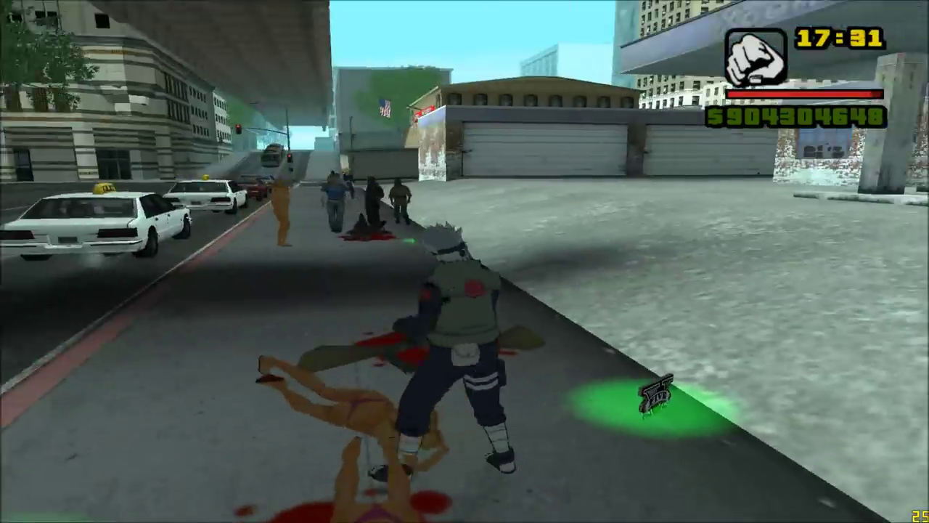
Step: Walk Kakashi along the sidewalk, pause the game and switch to the Windows desktop
{"action": "key", "text": "w"}
{"action": "key", "text": "s"}
{"action": "key", "text": "w"}
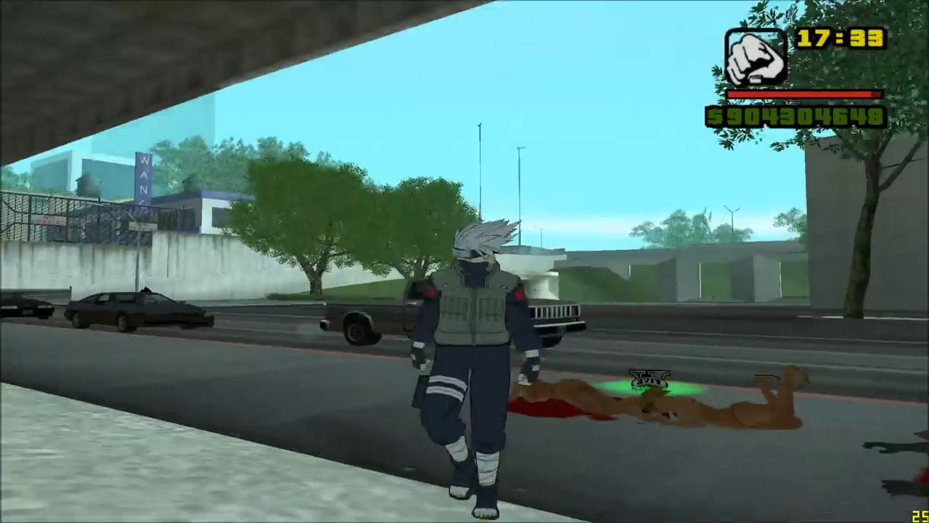
{"action": "key", "text": "s"}
{"action": "key", "text": "Escape"}
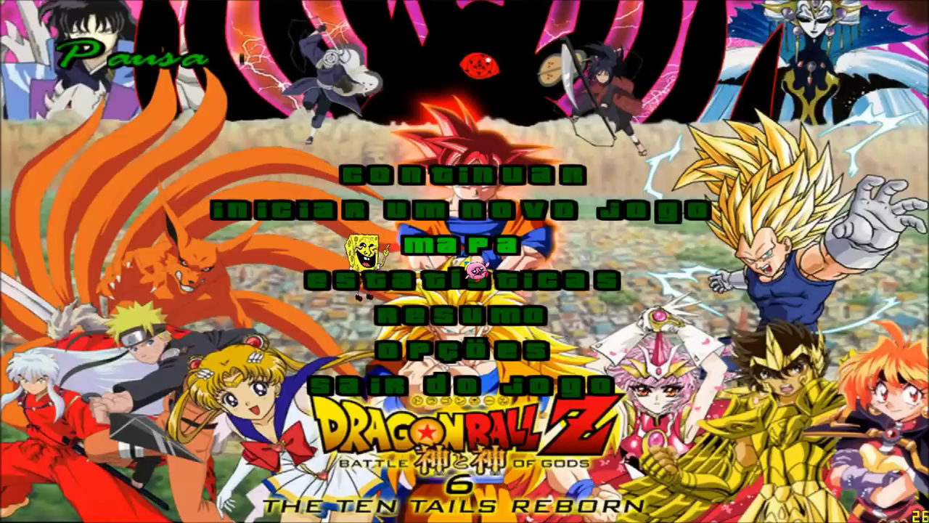
{"action": "key", "text": "super"}
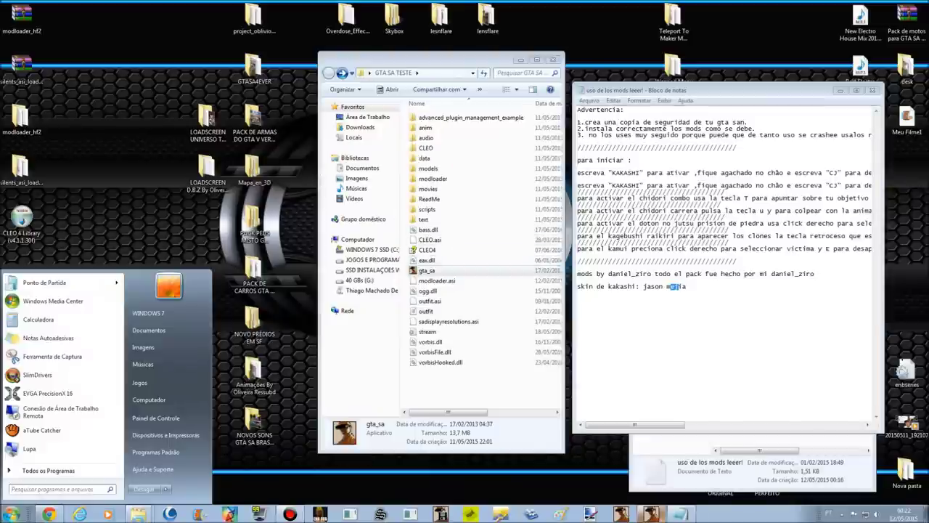
Step: Close the instructions text file and the Kakashi pack window, and place the pack's folder directly below Cleo3 Mod Vehicle Spawn on the desktop
{"action": "left_click", "coordinate": [872, 90]}
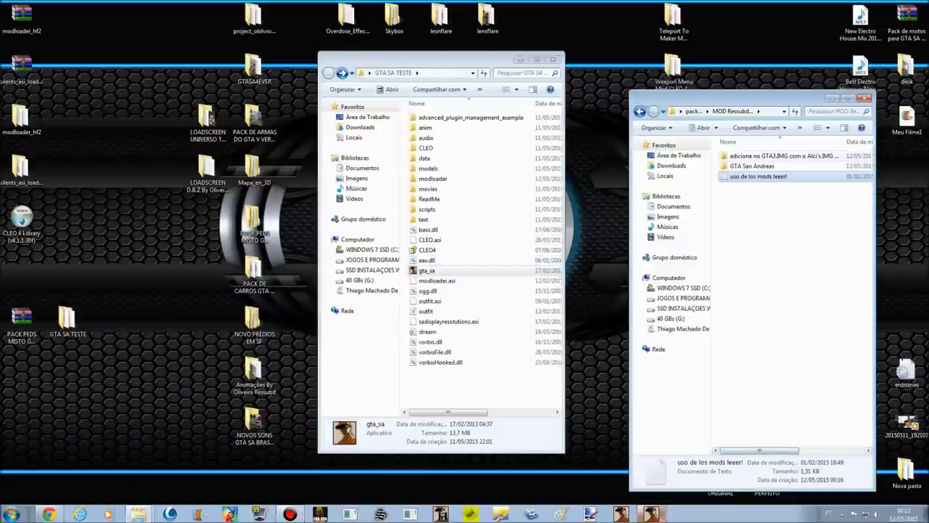
{"action": "left_click", "coordinate": [640, 111]}
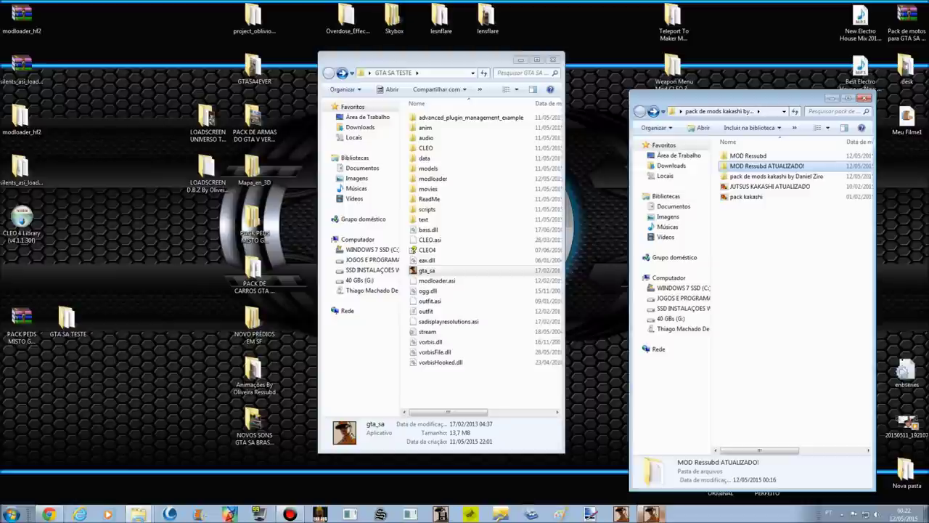
{"action": "left_click", "coordinate": [864, 98]}
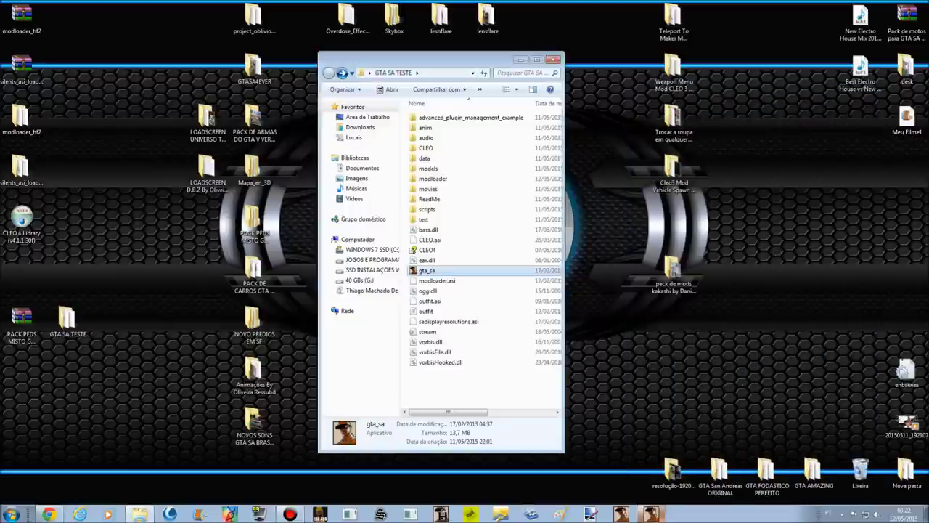
{"action": "left_click_drag", "start_coordinate": [674, 269], "coordinate": [674, 220]}
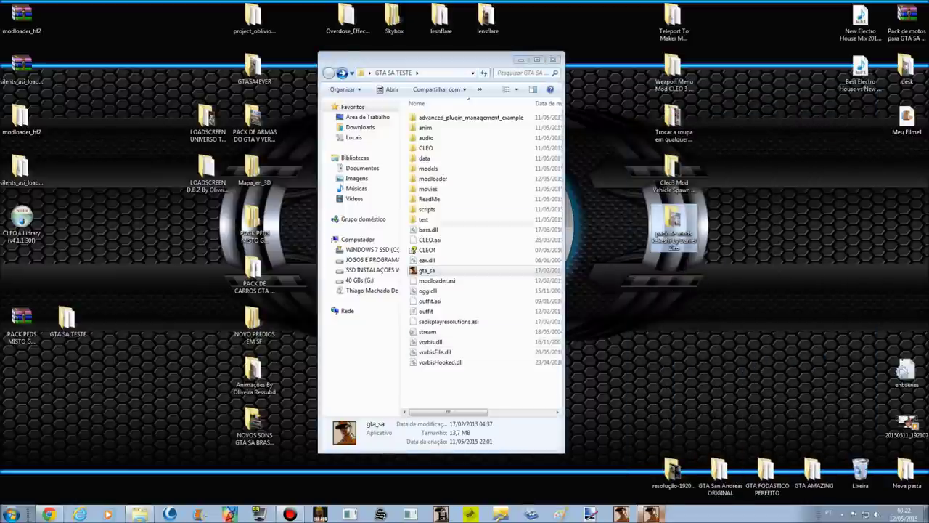
Step: Open the CLEO PODERES NARUTO folder inside the game's modloader folder
{"action": "left_click", "coordinate": [435, 178]}
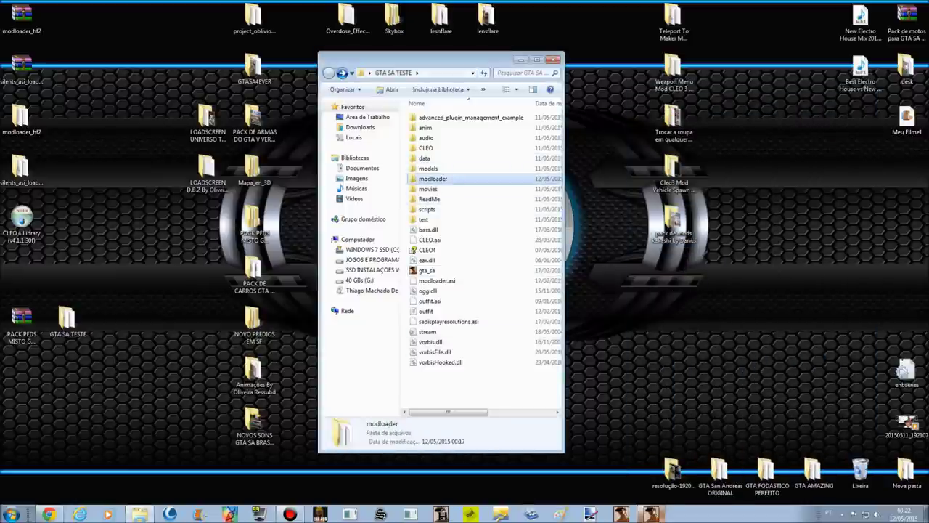
{"action": "left_click", "coordinate": [674, 224]}
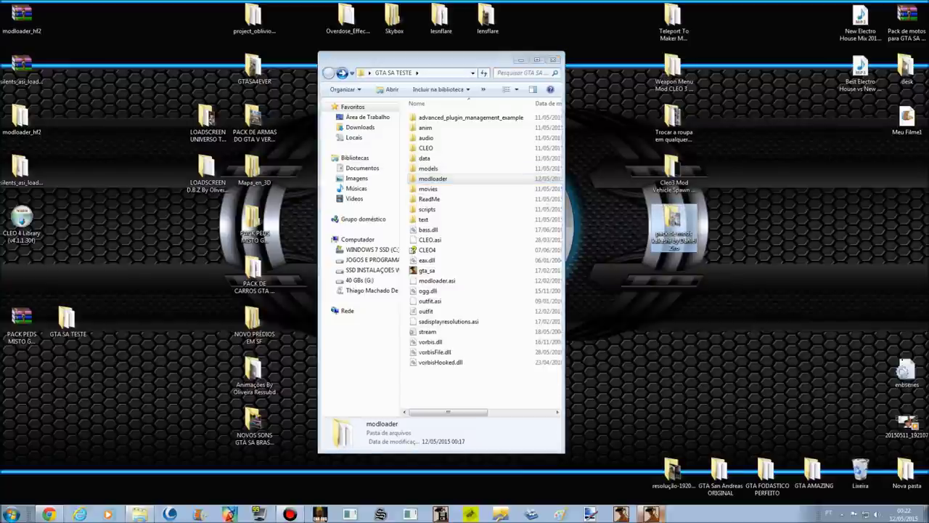
{"action": "double_click", "coordinate": [433, 179]}
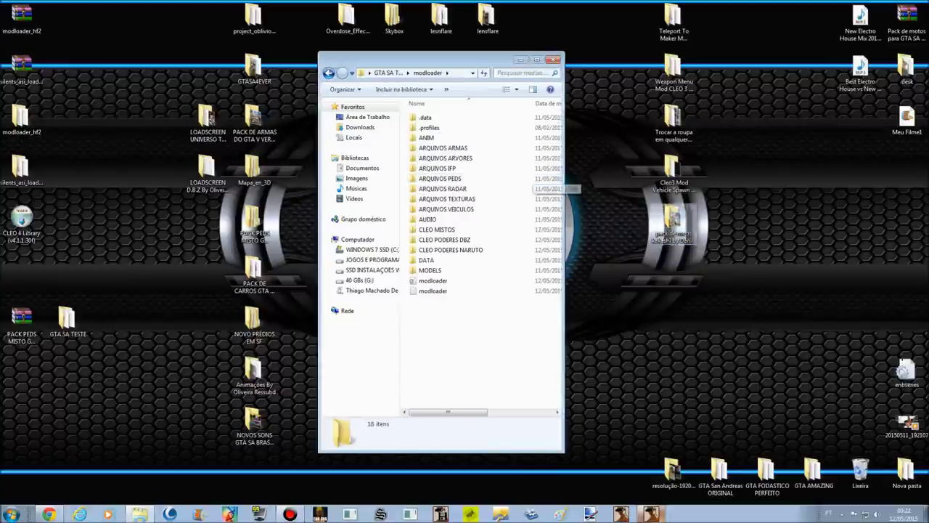
{"action": "left_click", "coordinate": [674, 223]}
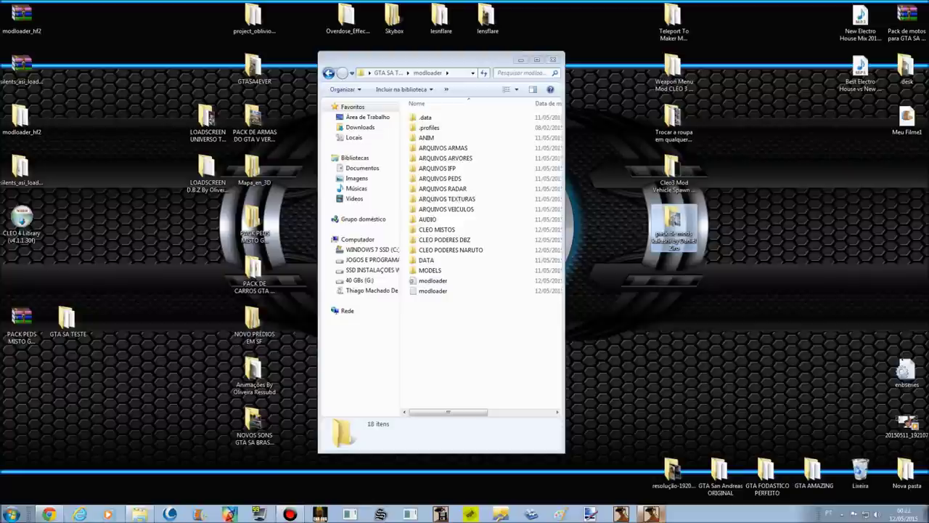
{"action": "double_click", "coordinate": [450, 249]}
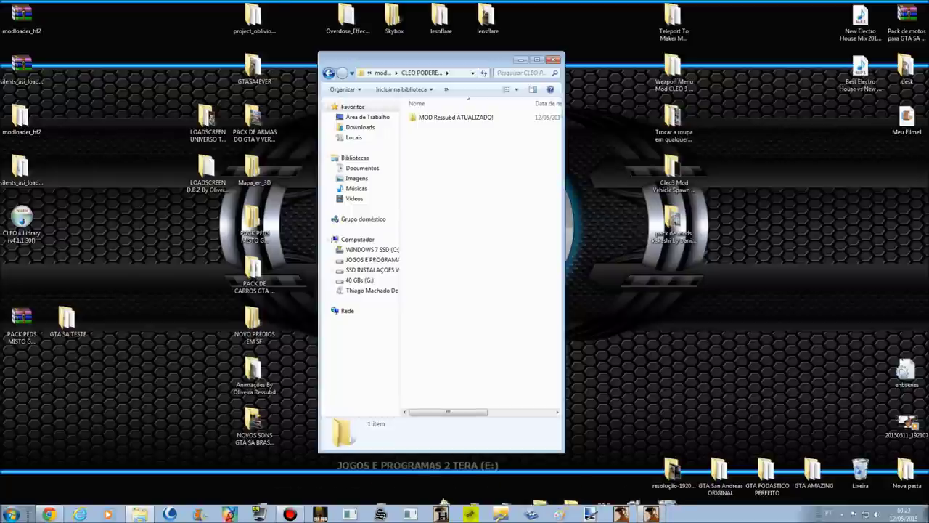
Step: Try to move the MOD Ressubd ATUALIZADO! folder out of CLEO PODERES NARUTO into modloader
{"action": "right_click", "coordinate": [472, 118]}
{"action": "left_click", "coordinate": [501, 315]}
{"action": "left_click", "coordinate": [329, 73]}
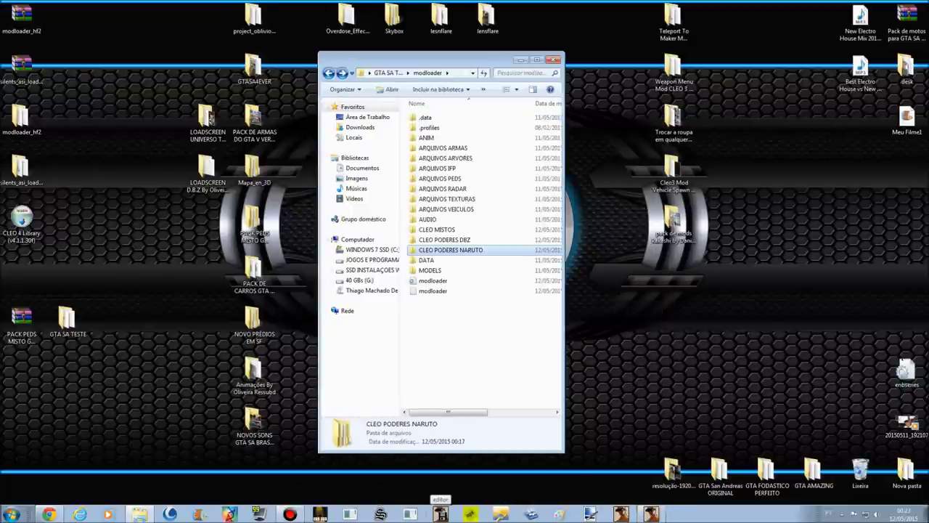
{"action": "right_click", "coordinate": [476, 349]}
{"action": "left_click", "coordinate": [503, 418]}
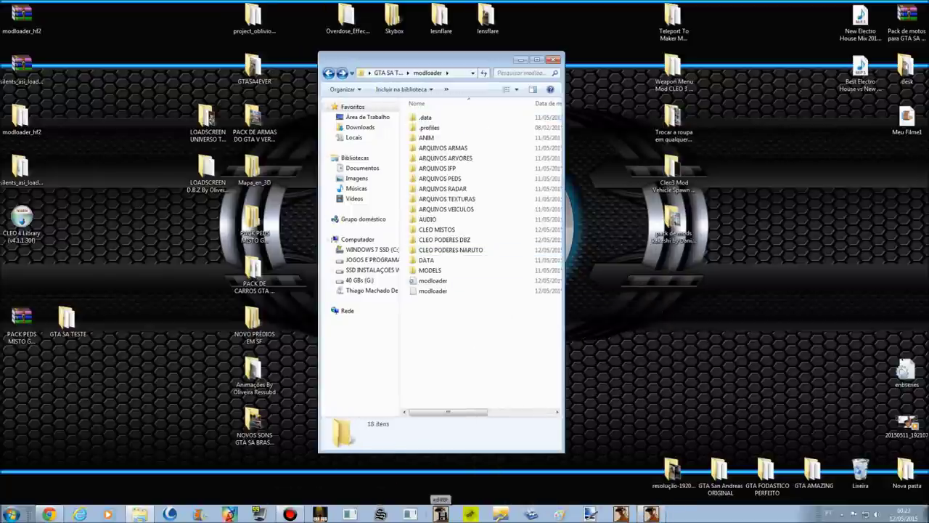
{"action": "left_click", "coordinate": [501, 305]}
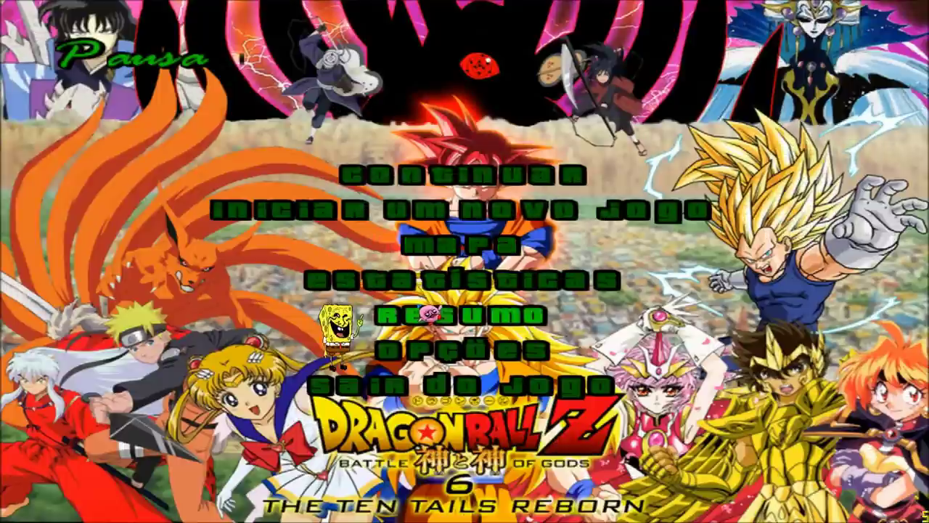
Step: Quit the running game and confirm leaving without saving
{"action": "left_click", "coordinate": [438, 390]}
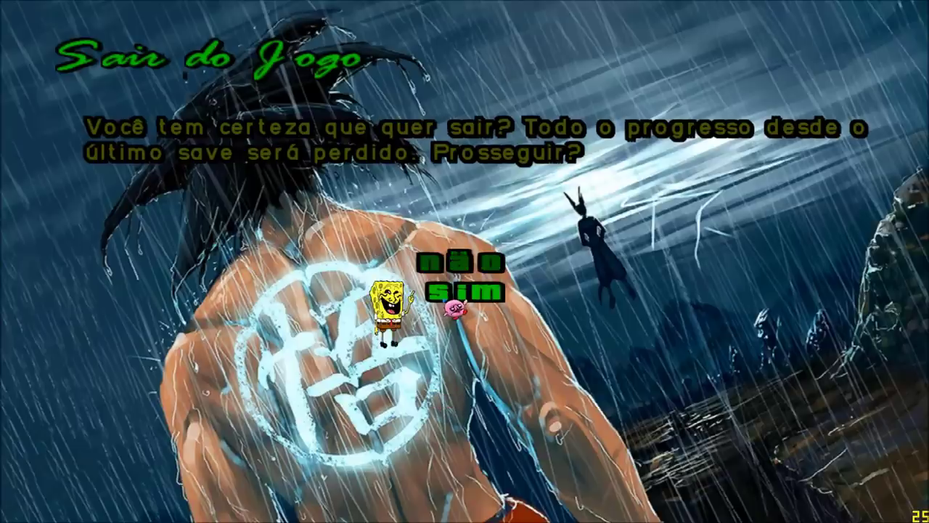
{"action": "key", "text": "Return"}
{"action": "left_click", "coordinate": [419, 259]}
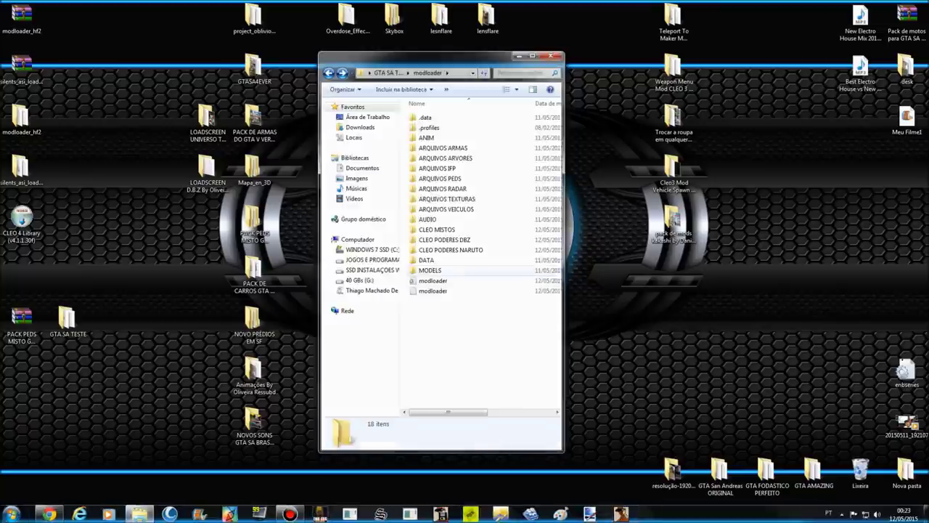
Step: Move the MOD Ressubd ATUALIZADO! folder from CLEO PODERES NARUTO directly into the modloader folder
{"action": "left_click", "coordinate": [431, 270]}
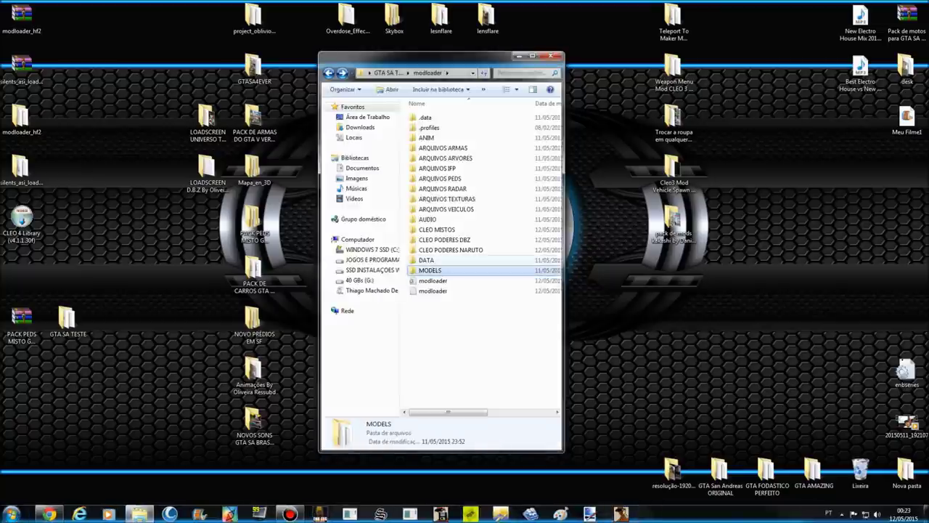
{"action": "double_click", "coordinate": [450, 250]}
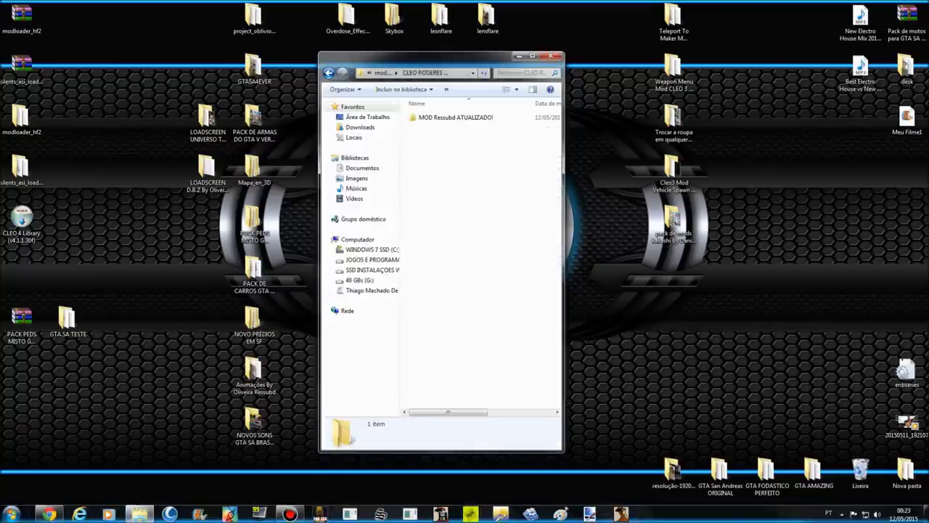
{"action": "left_click", "coordinate": [483, 119]}
{"action": "right_click", "coordinate": [482, 118]}
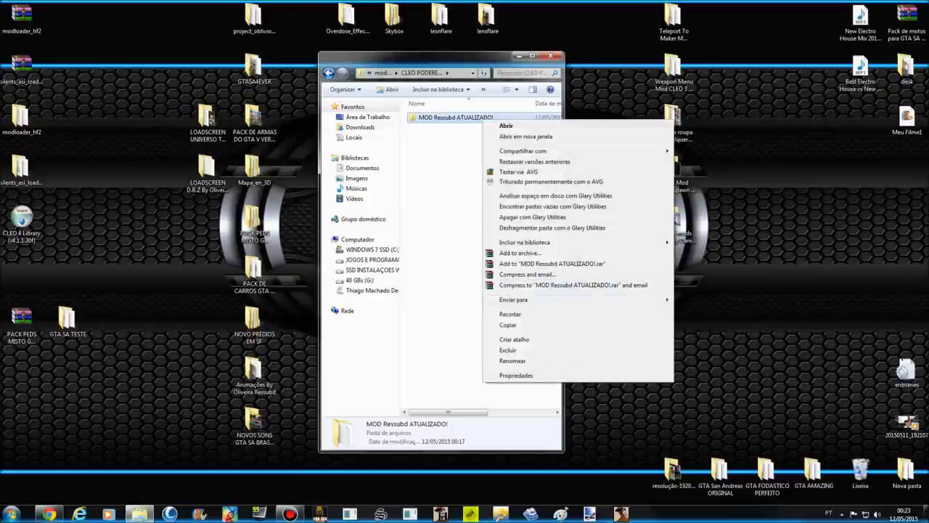
{"action": "left_click", "coordinate": [511, 315]}
{"action": "left_click", "coordinate": [329, 73]}
{"action": "right_click", "coordinate": [478, 411]}
{"action": "right_click", "coordinate": [457, 339]}
{"action": "left_click", "coordinate": [482, 408]}
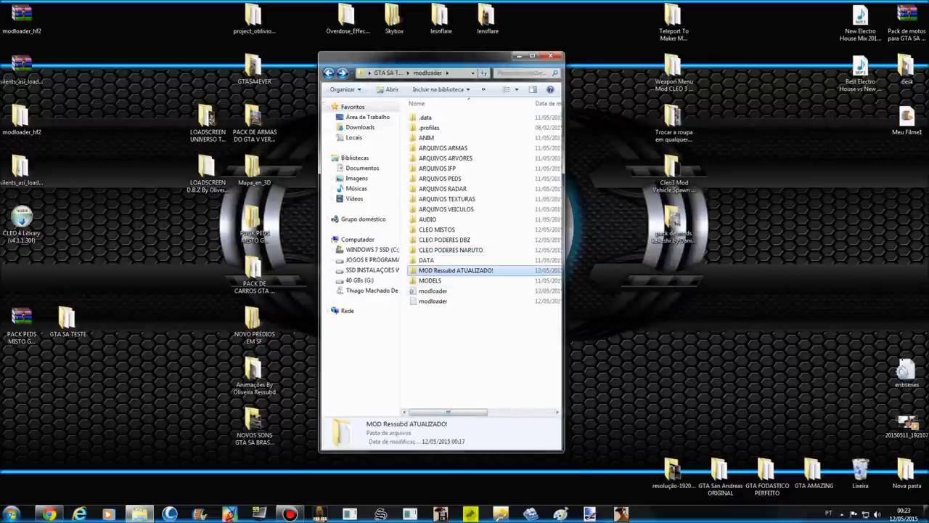
{"action": "left_click", "coordinate": [483, 341]}
Step: Delete the emptied CLEO PODERES NARUTO folder and check the contents of MOD Ressubd ATUALIZADO!
{"action": "left_click", "coordinate": [468, 251]}
{"action": "key", "text": "Delete"}
{"action": "key", "text": "Return"}
{"action": "left_click", "coordinate": [468, 260]}
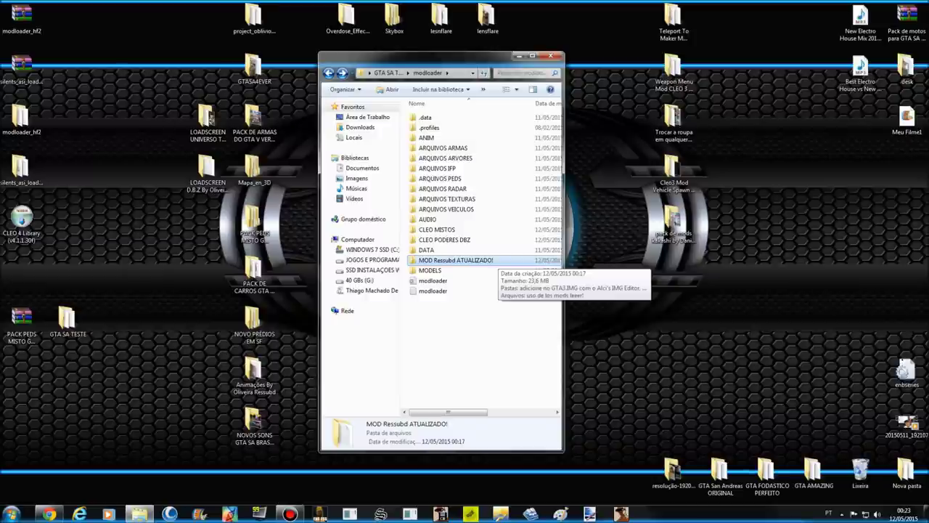
{"action": "key", "text": "Return"}
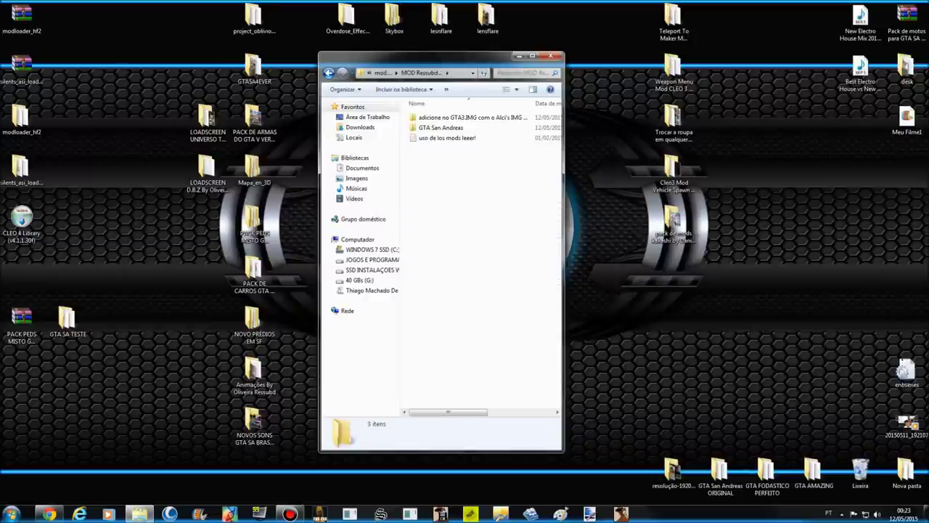
{"action": "key", "text": "BackSpace"}
Step: Cut the flying, Kamehameha and Goku transformation folders in CLEO PODERES DBZ and return to modloader
{"action": "key", "text": "Up"}
{"action": "key", "text": "Return"}
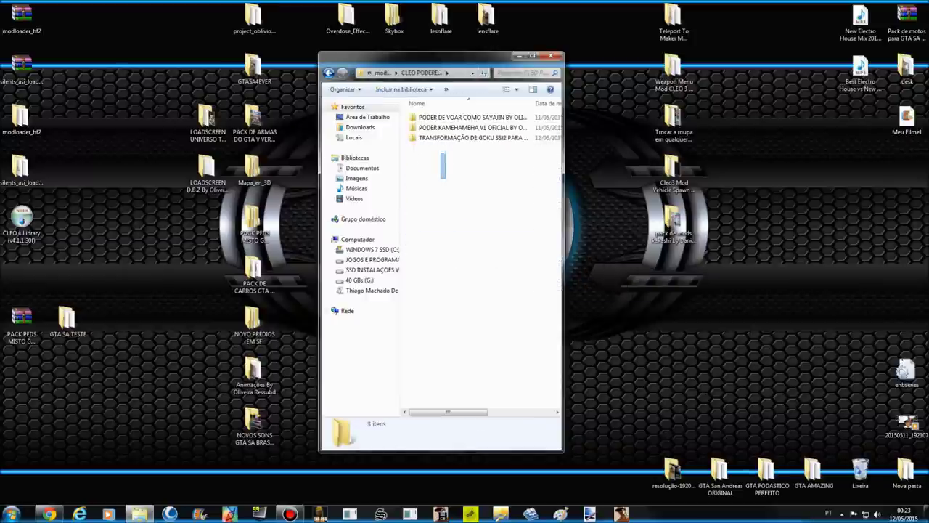
{"action": "left_click_drag", "start_coordinate": [441, 153], "coordinate": [439, 117]}
{"action": "right_click", "coordinate": [440, 118]}
{"action": "left_click", "coordinate": [468, 281]}
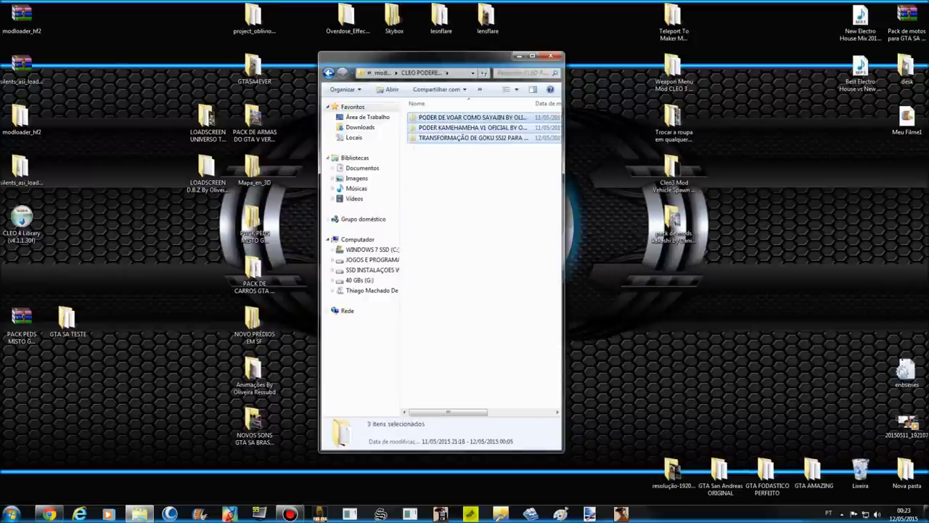
{"action": "key", "text": "BackSpace"}
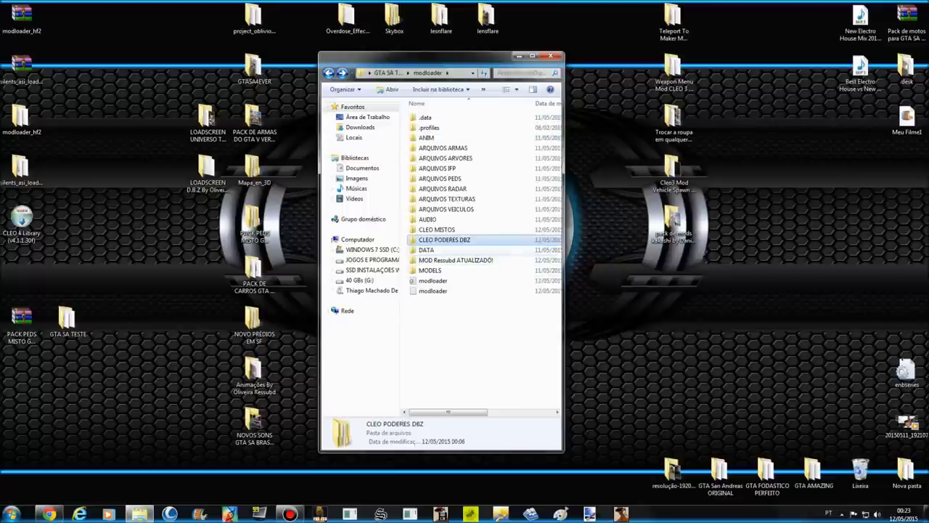
Step: Look over the power mod folders inside CLEO PODERES DBZ again and go back to modloader
{"action": "key", "text": "F2"}
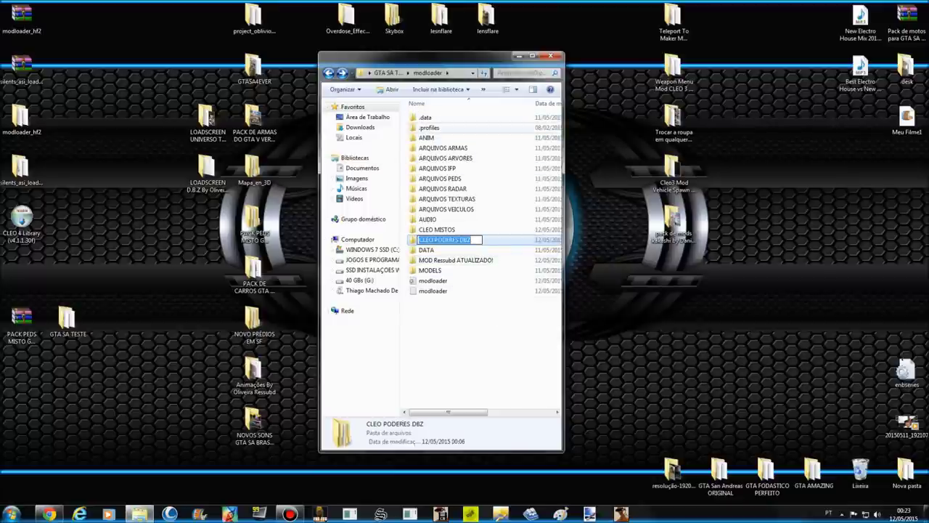
{"action": "key", "text": "Return"}
{"action": "key", "text": "Return"}
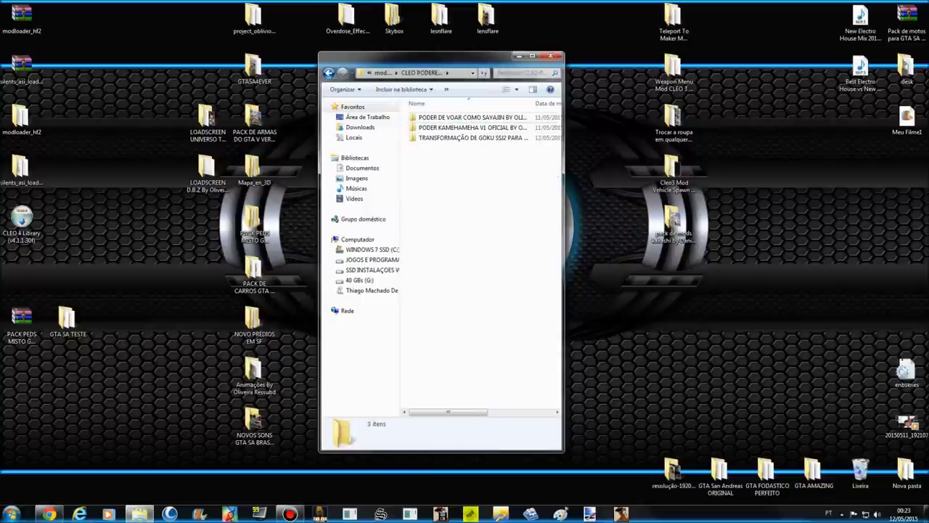
{"action": "left_click", "coordinate": [328, 72]}
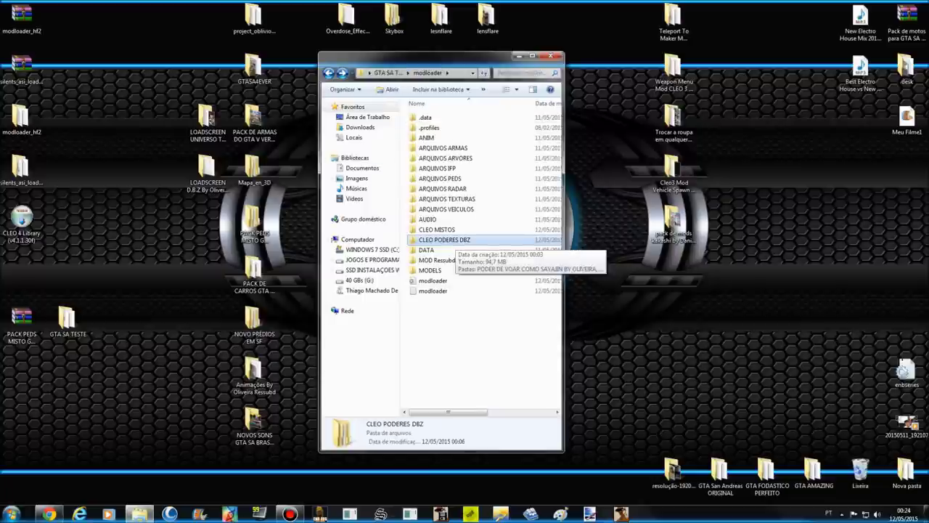
{"action": "double_click", "coordinate": [456, 240]}
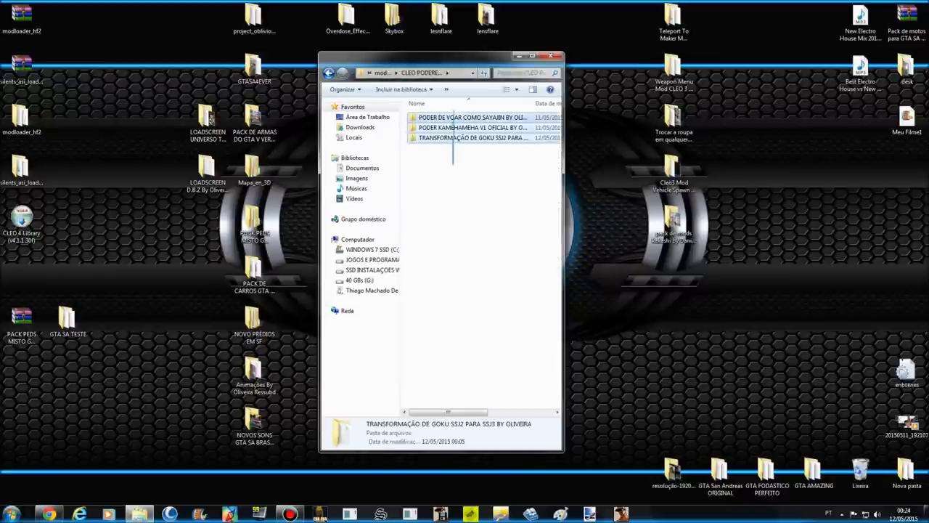
{"action": "key", "text": "BackSpace"}
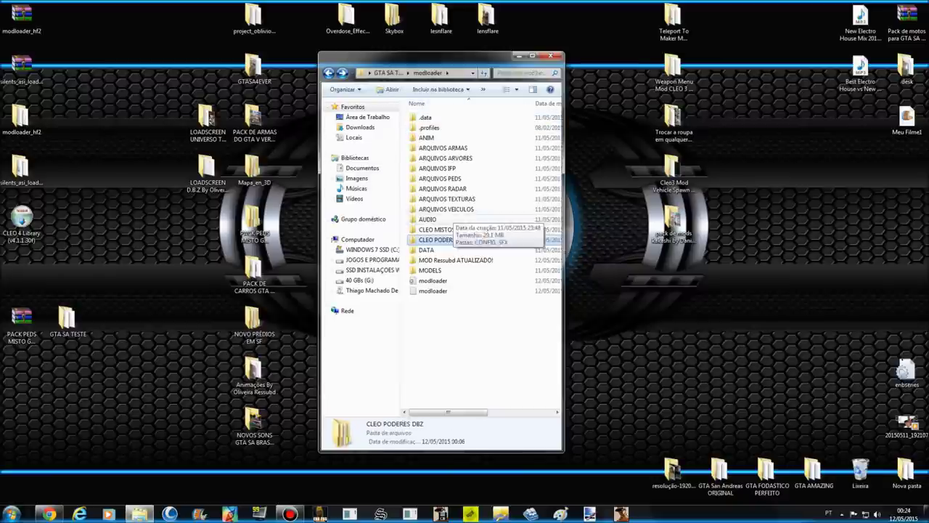
Step: Move the three power mod folders from CLEO PODERES DBZ directly into the modloader folder
{"action": "key", "text": "Return"}
{"action": "key", "text": "ctrl+a"}
{"action": "right_click", "coordinate": [445, 120]}
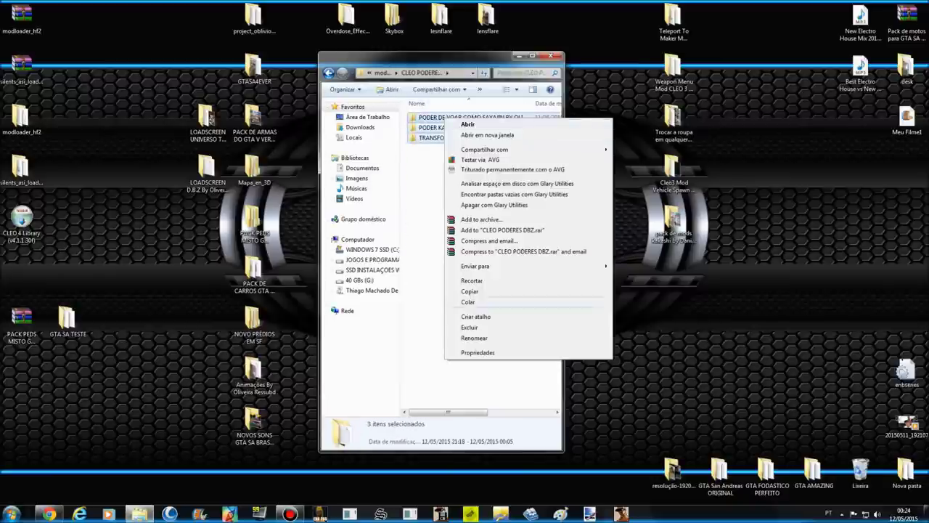
{"action": "left_click", "coordinate": [470, 326]}
{"action": "key", "text": "BackSpace"}
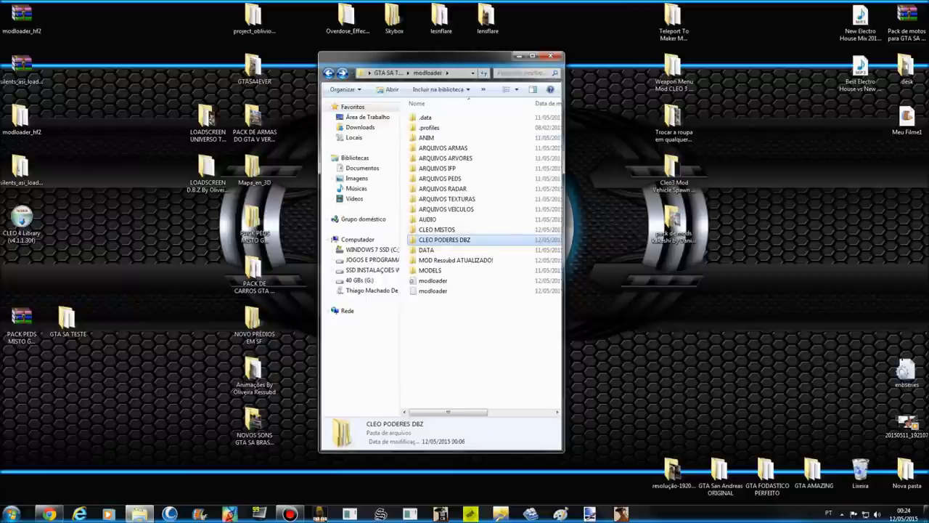
{"action": "right_click", "coordinate": [463, 338]}
{"action": "left_click", "coordinate": [487, 406]}
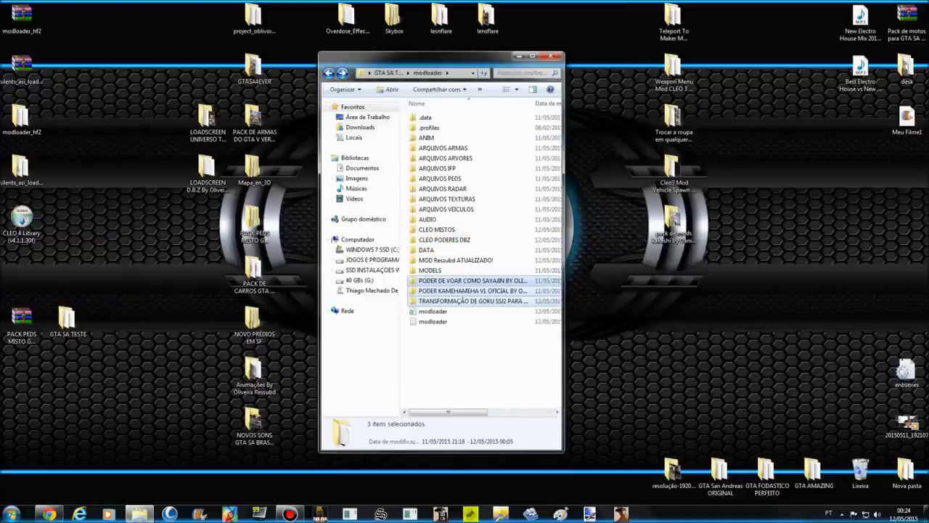
Step: Check the three moved power folders in modloader and delete the emptied CLEO PODERES DBZ folder
{"action": "left_click", "coordinate": [472, 280]}
{"action": "left_click", "coordinate": [472, 291]}
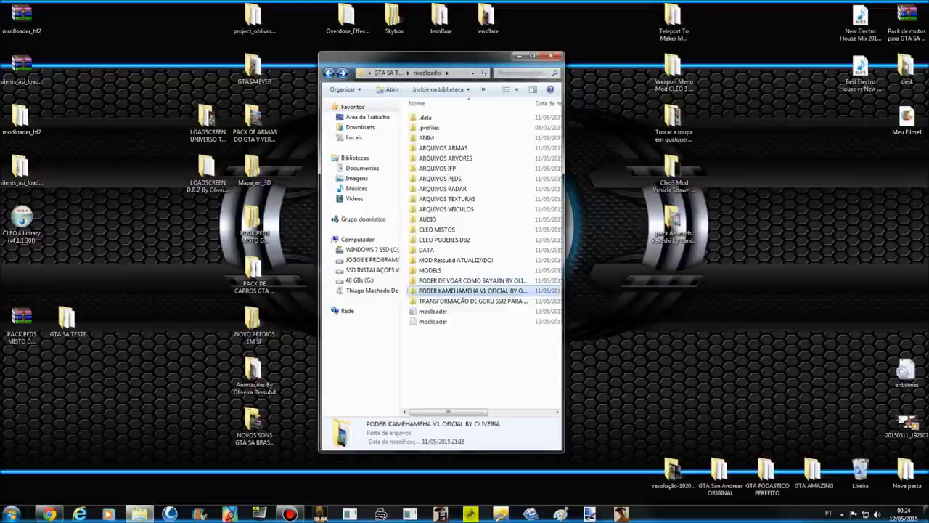
{"action": "left_click", "coordinate": [472, 300]}
{"action": "left_click", "coordinate": [472, 240]}
{"action": "key", "text": "Delete"}
{"action": "key", "text": "Return"}
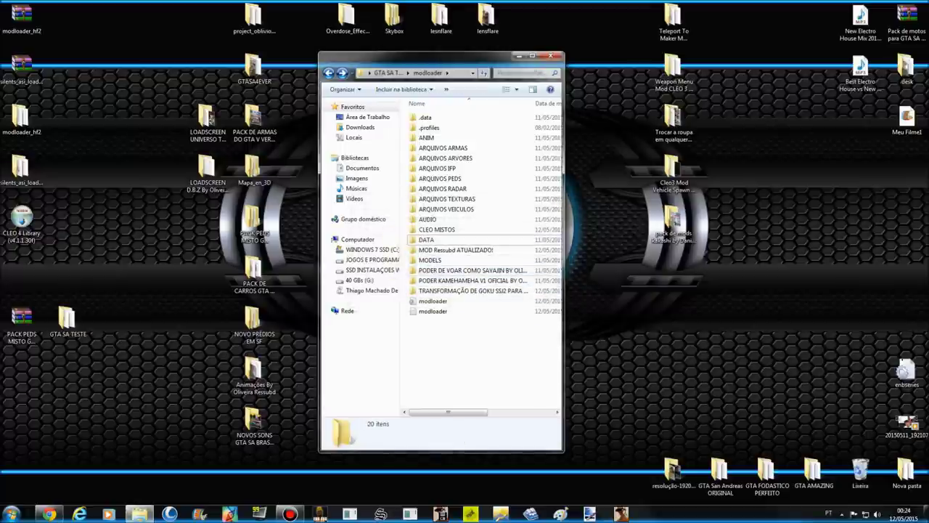
Step: Look over the flying, Kamehameha and Goku transformation folders, and launch gta_sa from the GTA SA TESTE folder
{"action": "left_click", "coordinate": [472, 270]}
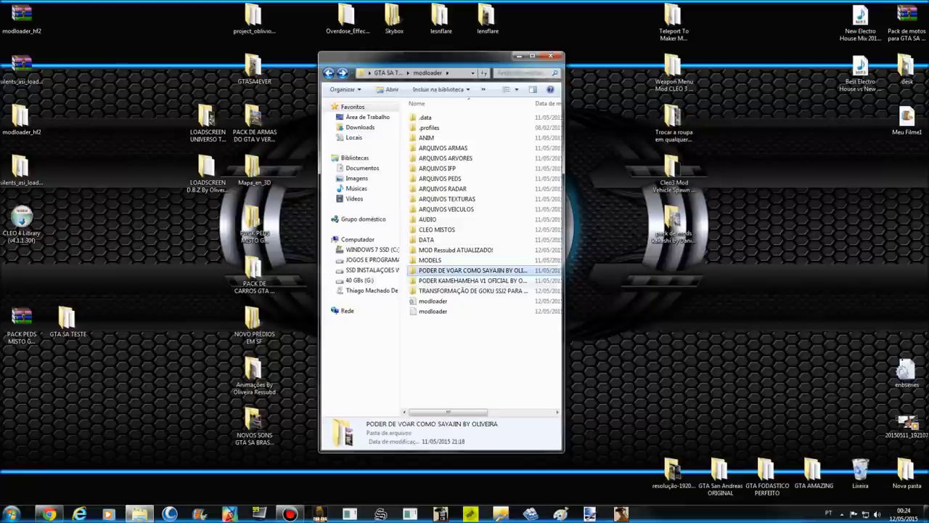
{"action": "left_click", "coordinate": [464, 281]}
{"action": "left_click", "coordinate": [465, 290]}
{"action": "left_click", "coordinate": [464, 281]}
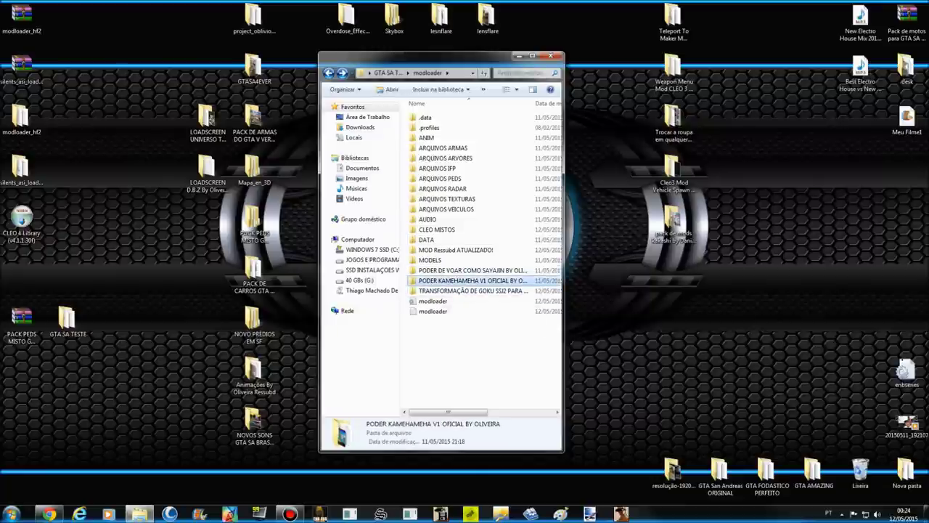
{"action": "left_click", "coordinate": [472, 270]}
{"action": "left_click_drag", "start_coordinate": [405, 278], "coordinate": [423, 290]}
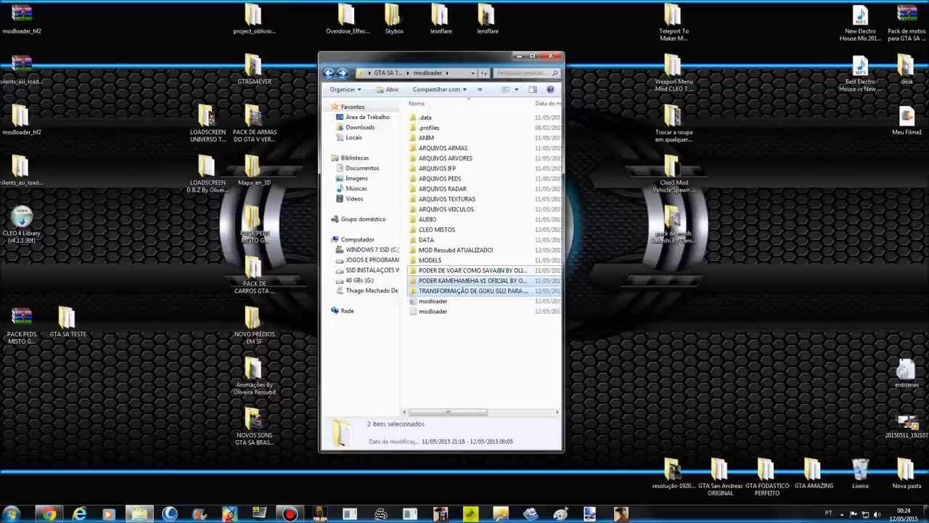
{"action": "key", "text": "BackSpace"}
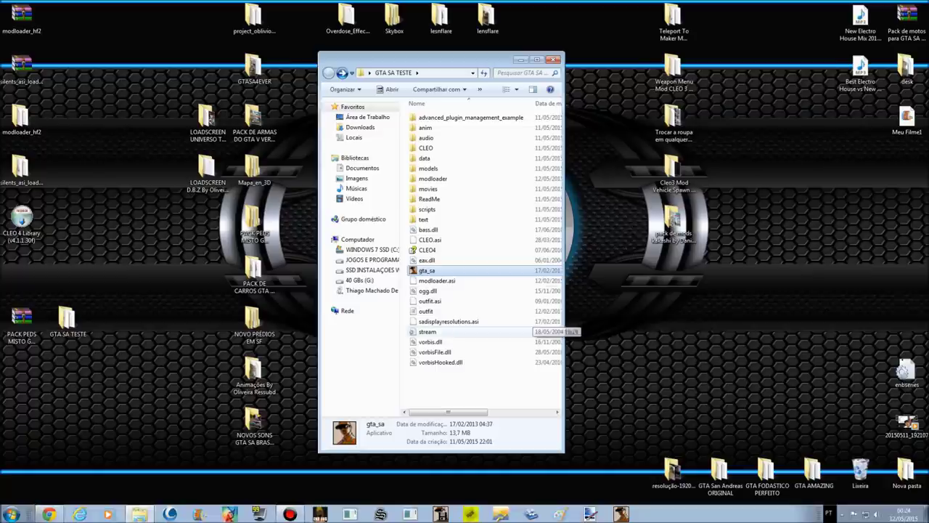
{"action": "key", "text": "Return"}
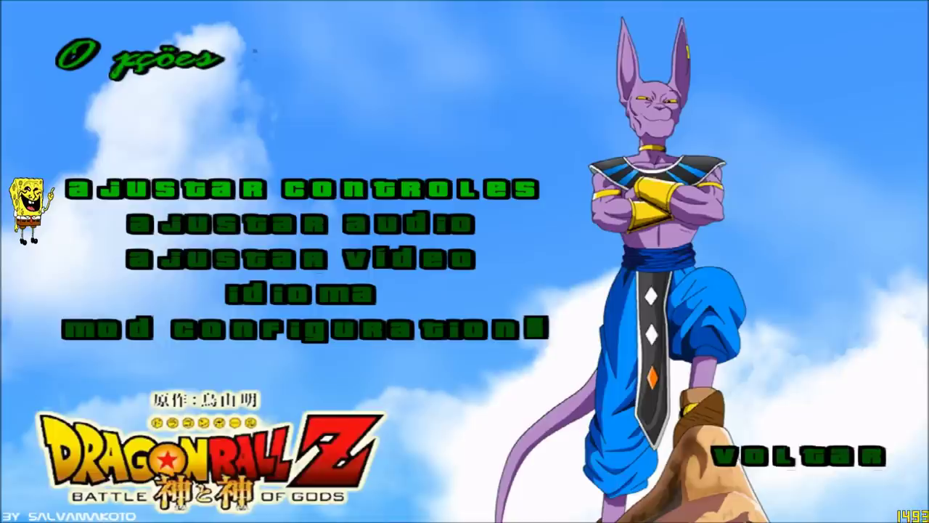
Step: Open the Modifications list in the game's Mod Configuration options and go to its second page
{"action": "key", "text": "Up"}
{"action": "key", "text": "Up"}
{"action": "key", "text": "Return"}
{"action": "key", "text": "Up"}
{"action": "key", "text": "Up"}
{"action": "key", "text": "Return"}
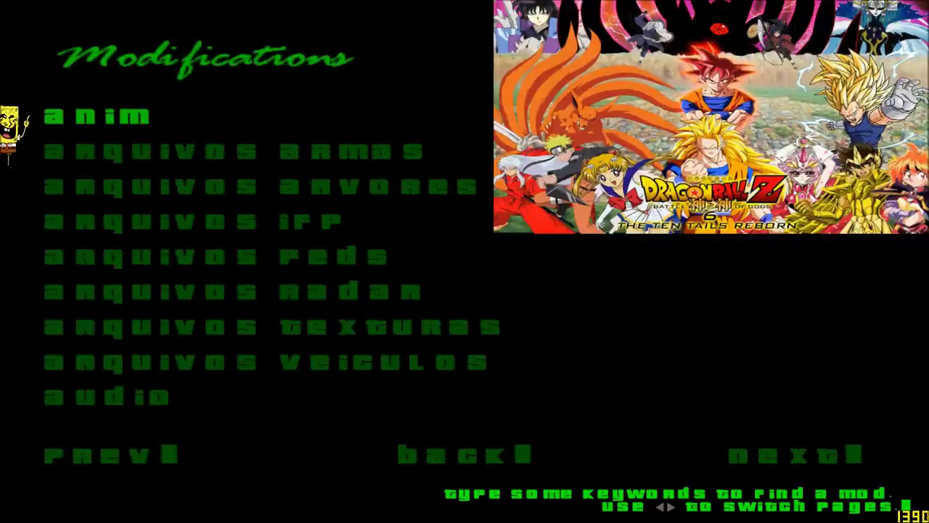
{"action": "key", "text": "Up"}
{"action": "key", "text": "Return"}
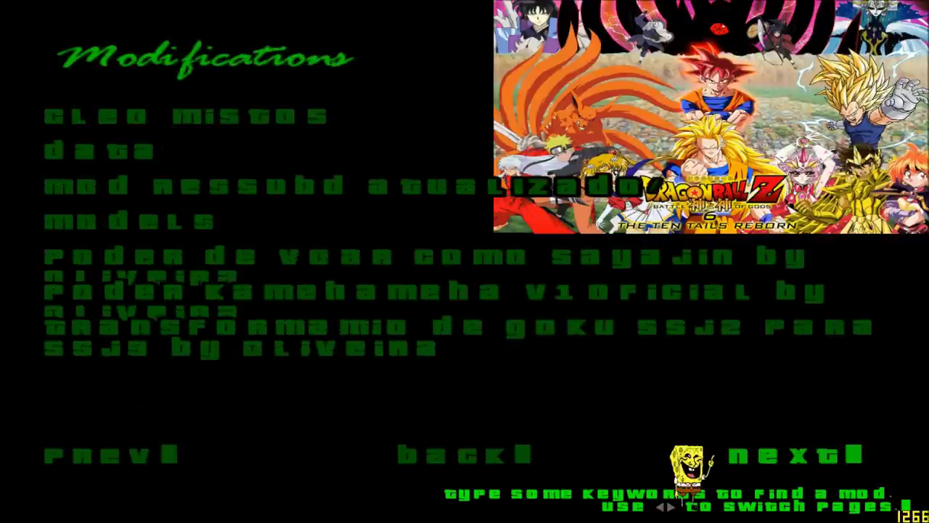
Step: Examine the entries for the flying, Kamehameha, Goku transformation and MOD Ressubd ATUALIZADO! mods in the Modifications list
{"action": "key", "text": "Up"}
{"action": "key", "text": "Up"}
{"action": "key", "text": "Up"}
{"action": "key", "text": "Up"}
{"action": "key", "text": "Down"}
{"action": "key", "text": "Up"}
{"action": "key", "text": "Up"}
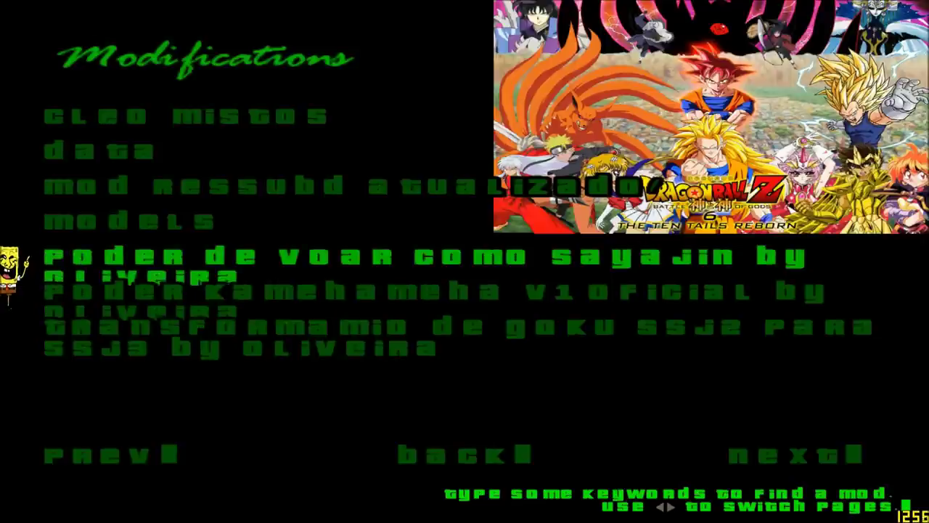
{"action": "key", "text": "Down"}
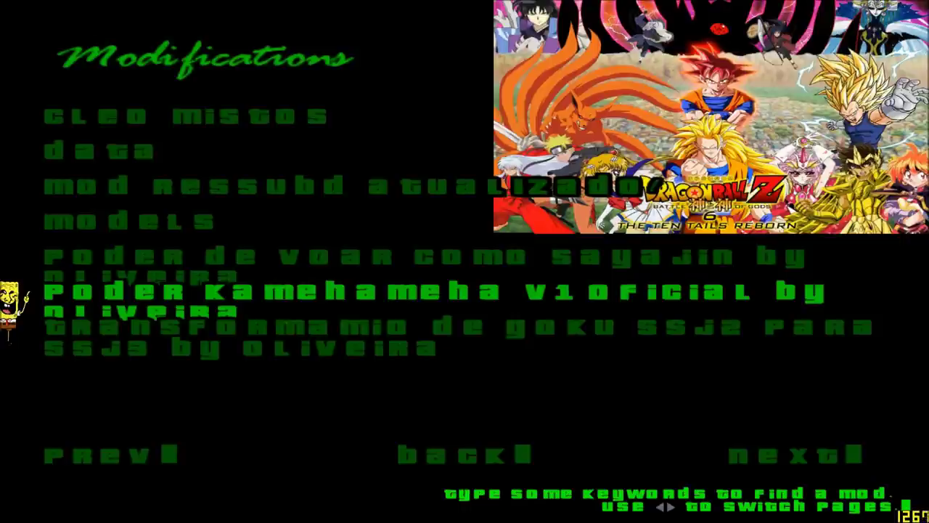
{"action": "key", "text": "Down"}
{"action": "key", "text": "Up"}
{"action": "key", "text": "Up"}
{"action": "key", "text": "Up"}
{"action": "key", "text": "Up"}
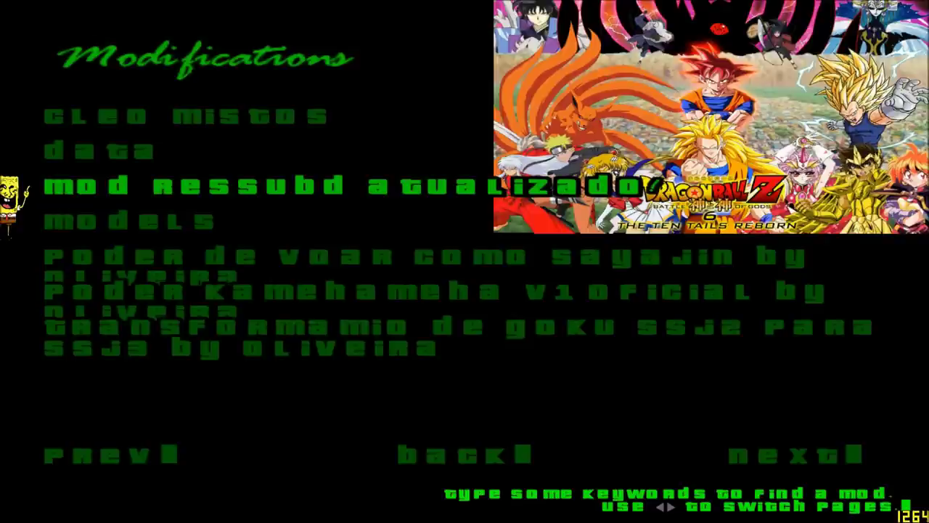
{"action": "key", "text": "Down"}
{"action": "key", "text": "Up"}
{"action": "key", "text": "Up"}
Step: Return to the game's main menu and load the saved game in Doherty
{"action": "key", "text": "Escape"}
{"action": "key", "text": "Escape"}
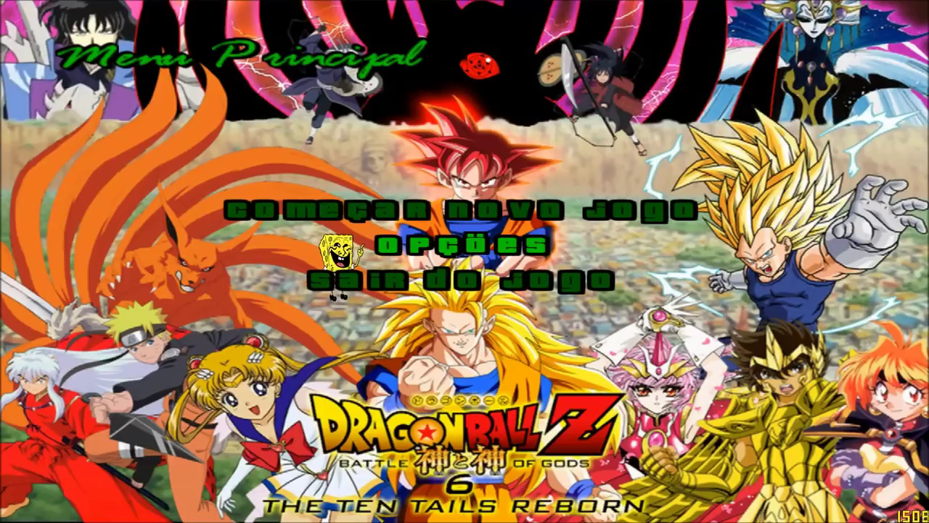
{"action": "key", "text": "Up"}
{"action": "key", "text": "Return"}
{"action": "key", "text": "Down"}
{"action": "key", "text": "Return"}
{"action": "key", "text": "Return"}
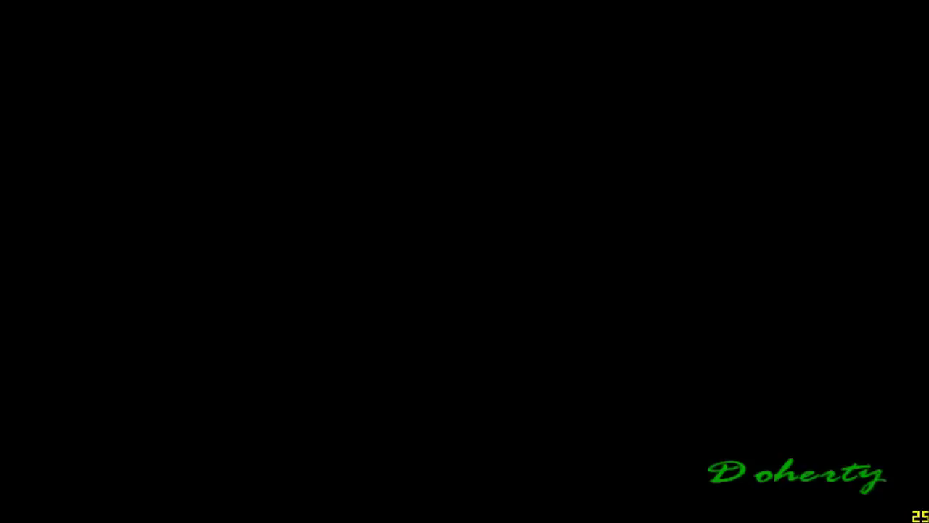
Step: Move CJ along the Doherty sidewalk and activate the SSJ3 transformation mod
{"action": "key", "text": "w"}
{"action": "key", "text": "s"}
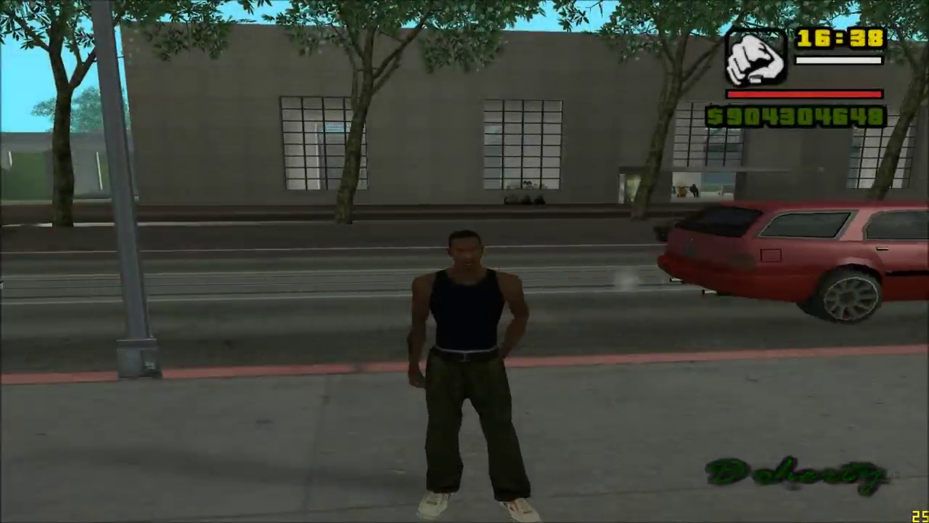
{"action": "key", "text": "a"}
{"action": "key", "text": "s"}
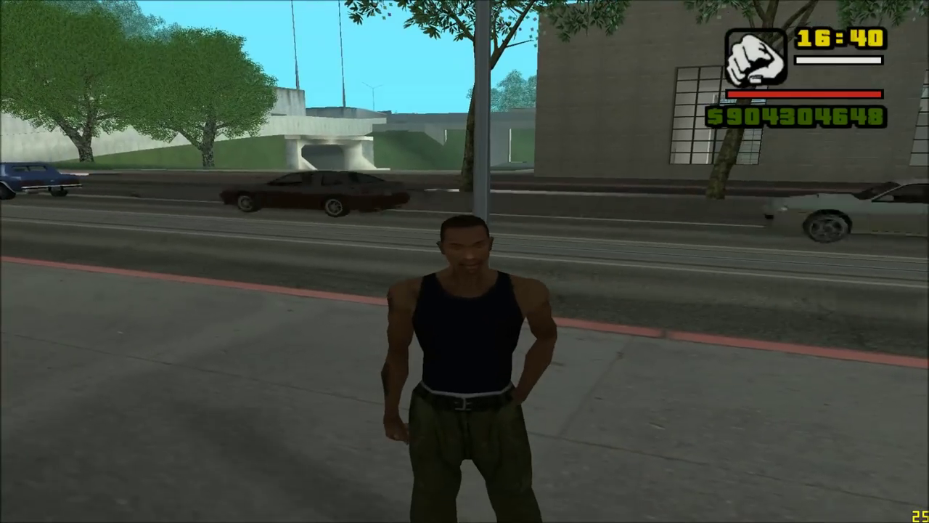
{"action": "key", "text": "3"}
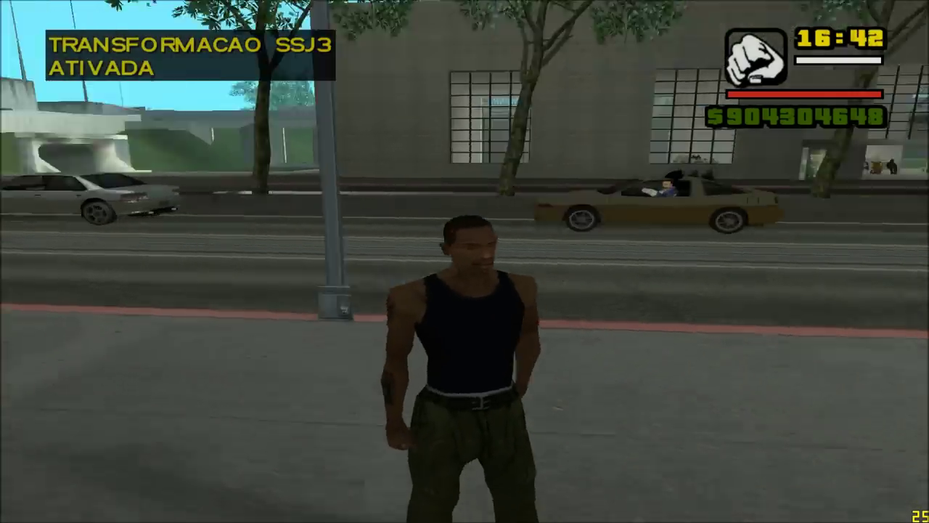
Step: Run CJ into the garage lot and transform him into Goku Super Sayajin level 2
{"action": "key", "text": "w"}
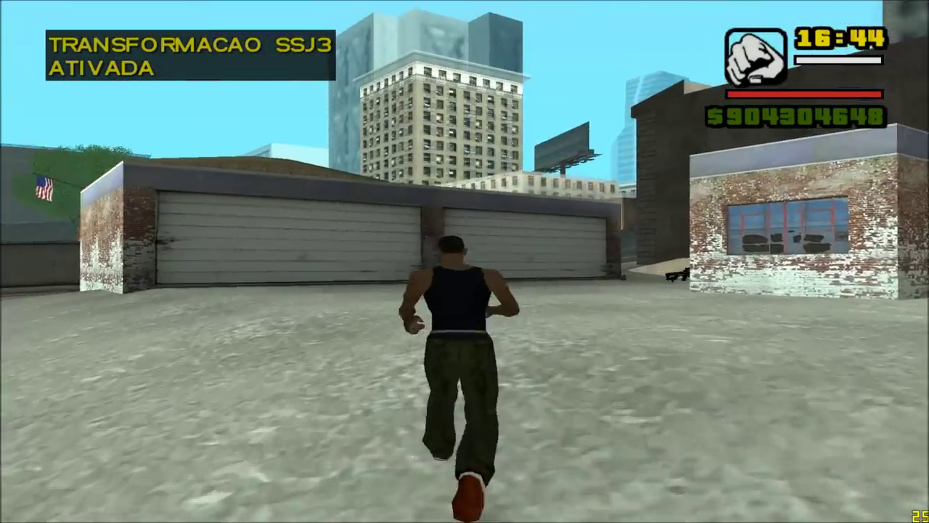
{"action": "key", "text": "2"}
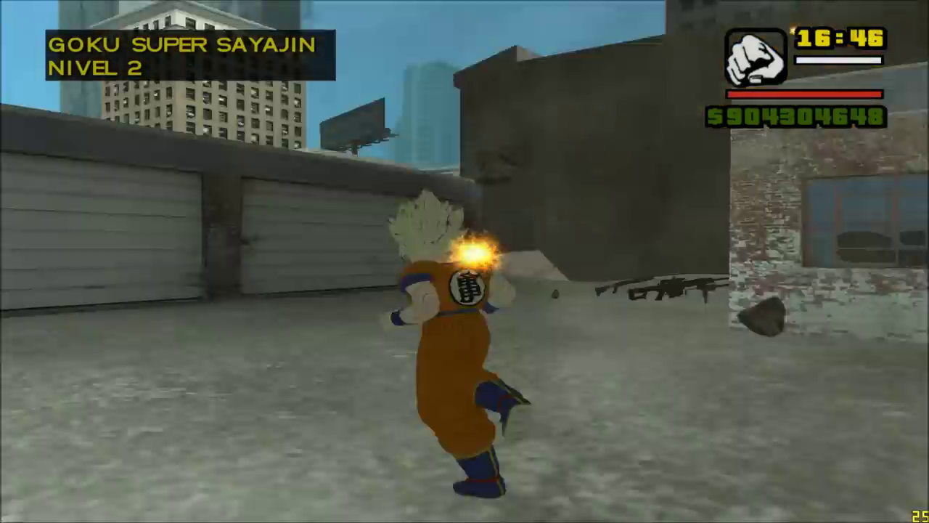
{"action": "key", "text": "s"}
{"action": "key", "text": "w"}
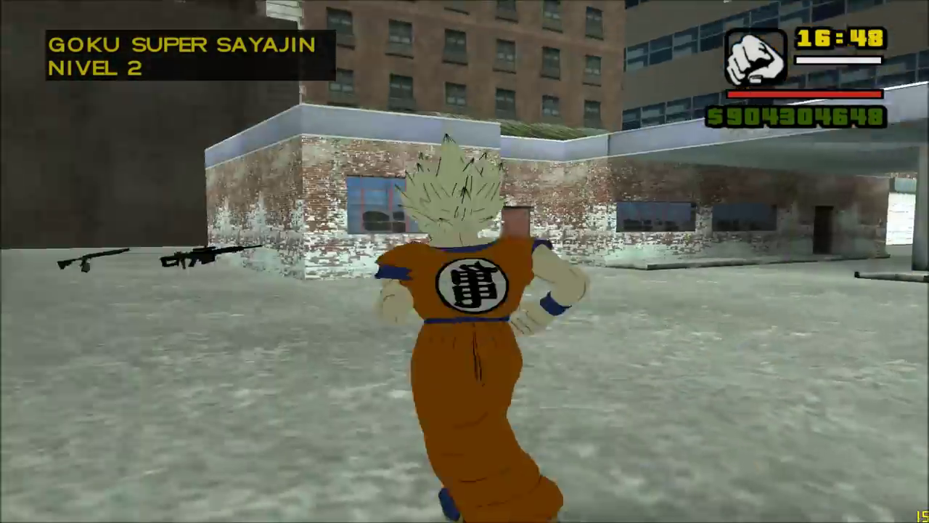
{"action": "key", "text": "w"}
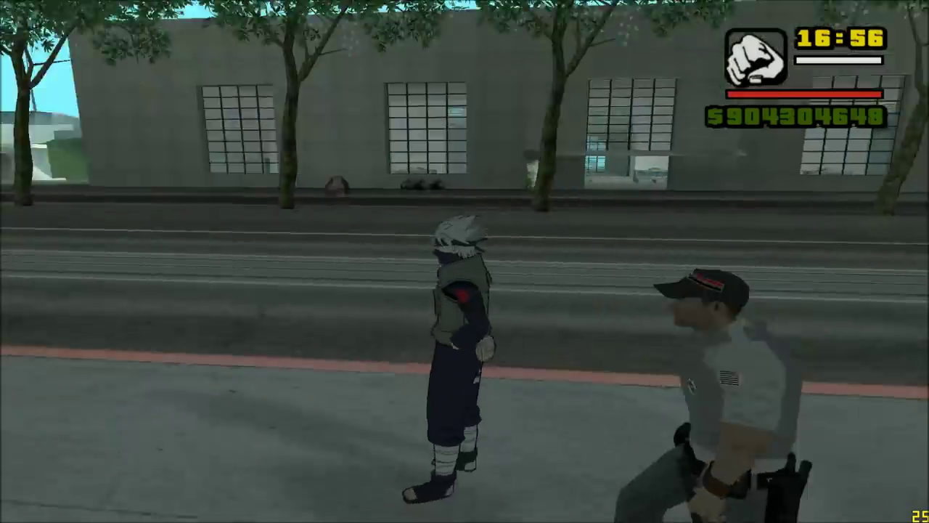
{"action": "key", "text": "w"}
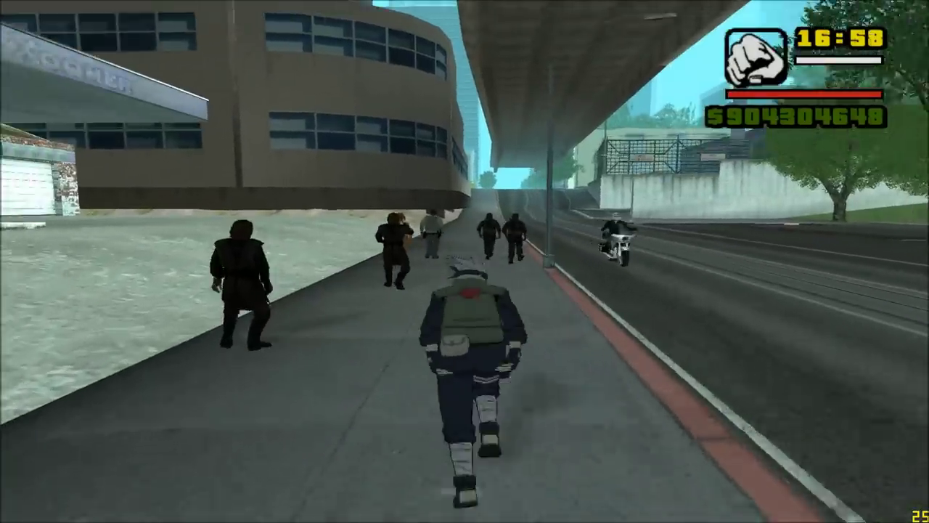
{"action": "key", "text": "a"}
{"action": "key", "text": "w"}
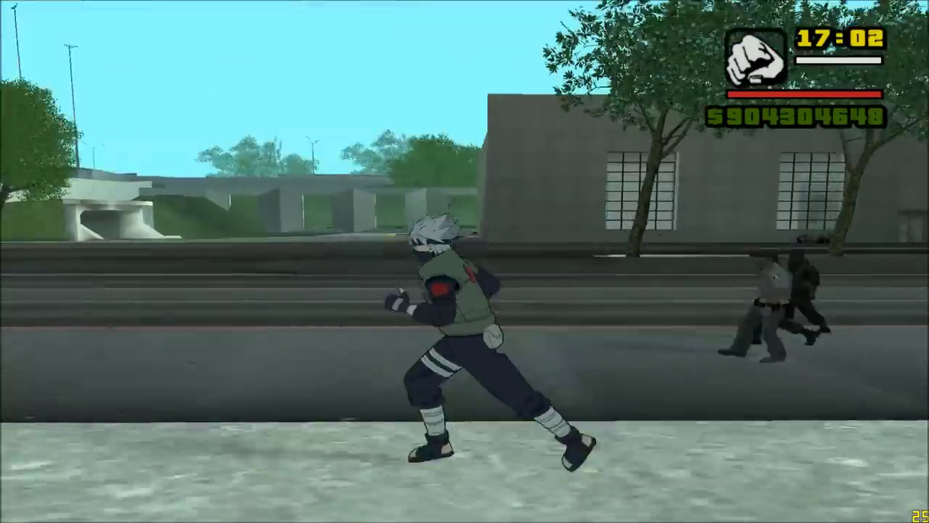
{"action": "key", "text": "w"}
{"action": "key", "text": "a"}
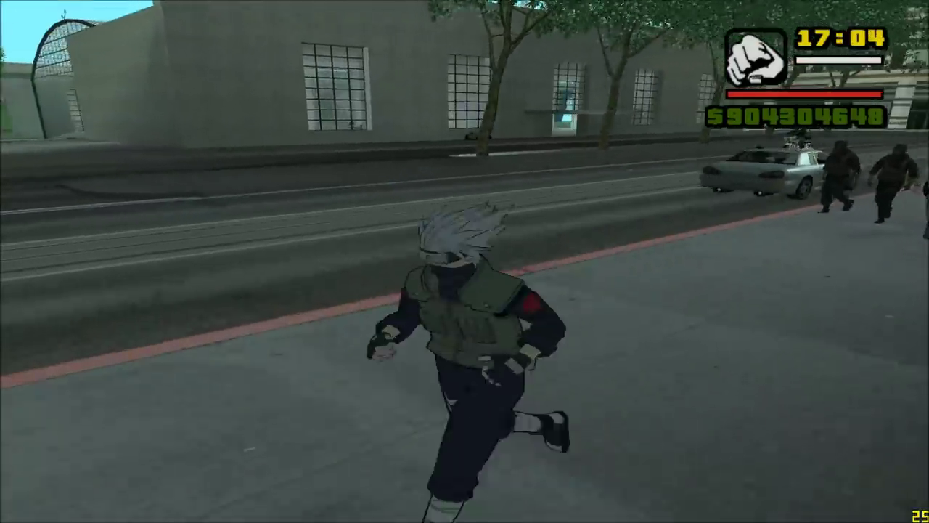
{"action": "key", "text": "s"}
{"action": "key", "text": "w"}
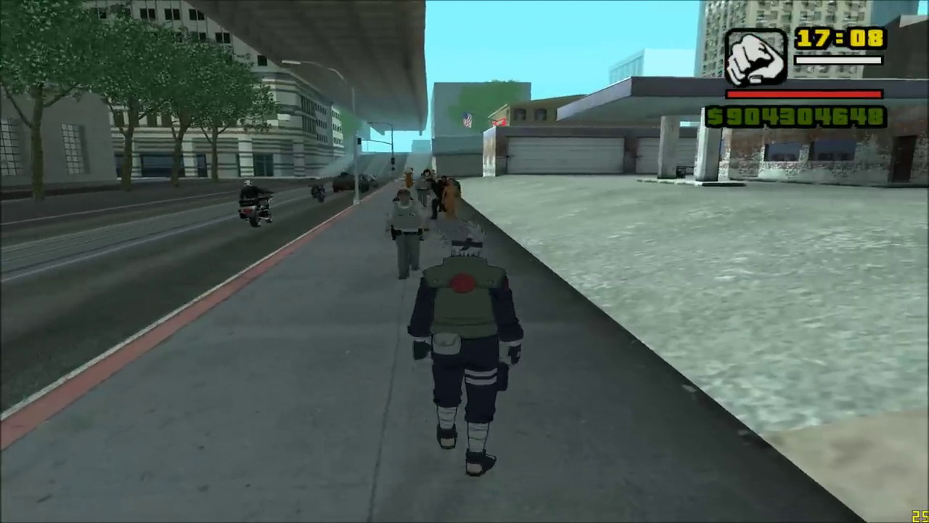
{"action": "key", "text": "w"}
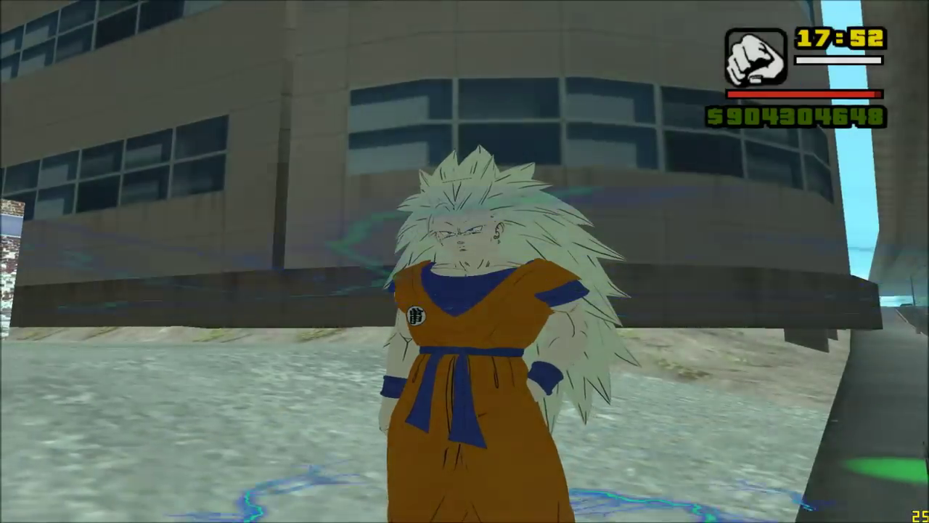
Step: Pause the game and bring up the list of installed modifications in the mod configuration
{"action": "key", "text": "Escape"}
{"action": "key", "text": "Return"}
{"action": "key", "text": "Up"}
{"action": "key", "text": "Up"}
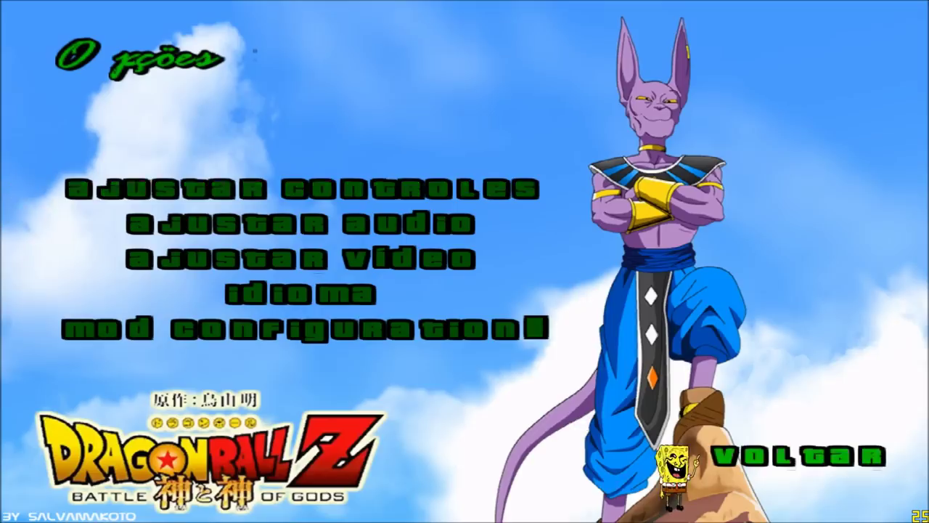
{"action": "key", "text": "Return"}
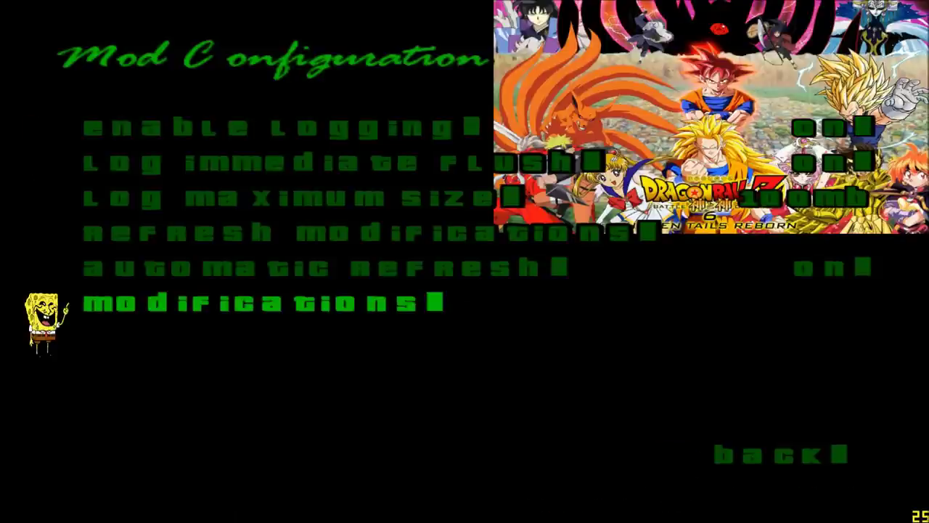
{"action": "key", "text": "Return"}
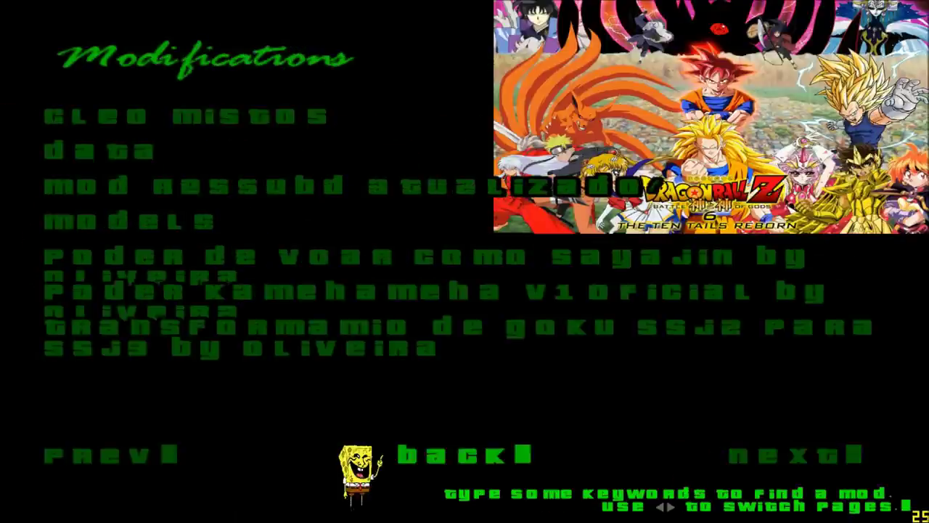
Step: Open the settings of the MOD Ressubd ATUALIZADO! modification
{"action": "key", "text": "Up"}
{"action": "key", "text": "Up"}
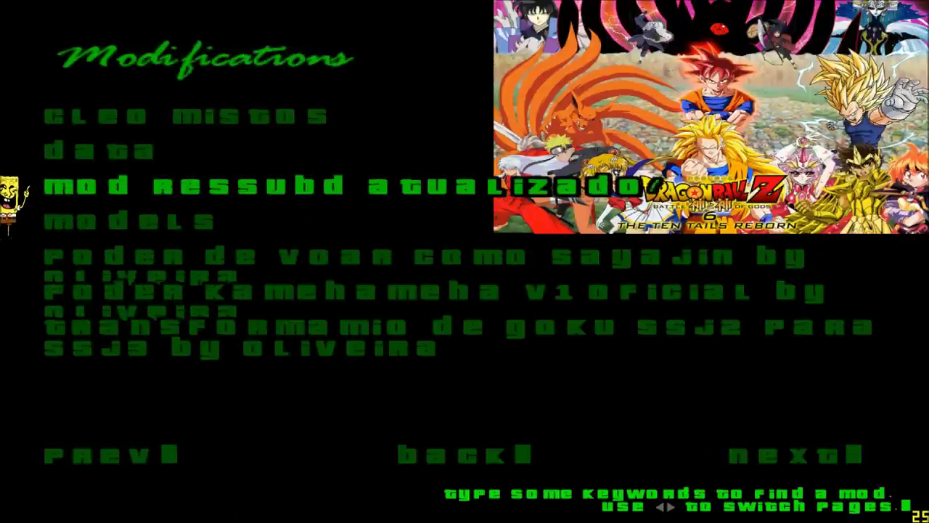
{"action": "key", "text": "Return"}
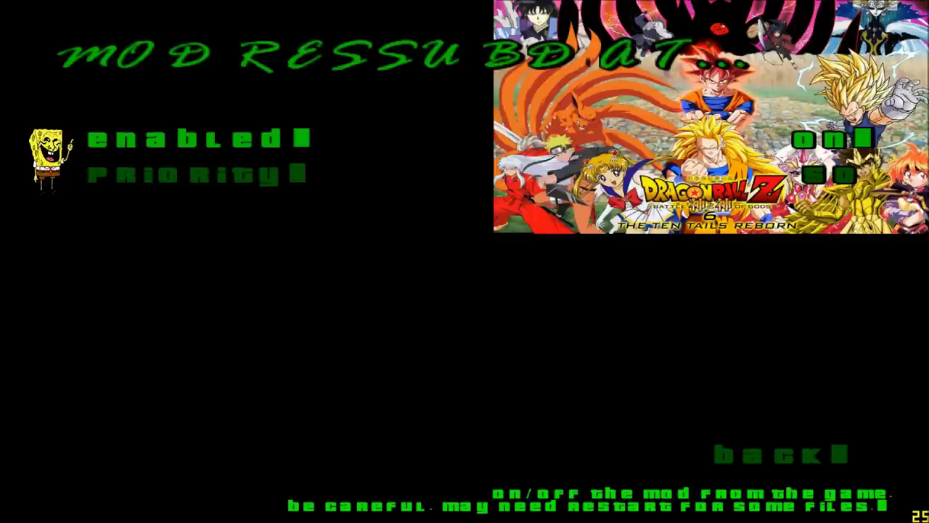
Step: Leave the mod configuration and resume the game
{"action": "key", "text": "Escape"}
{"action": "key", "text": "Escape"}
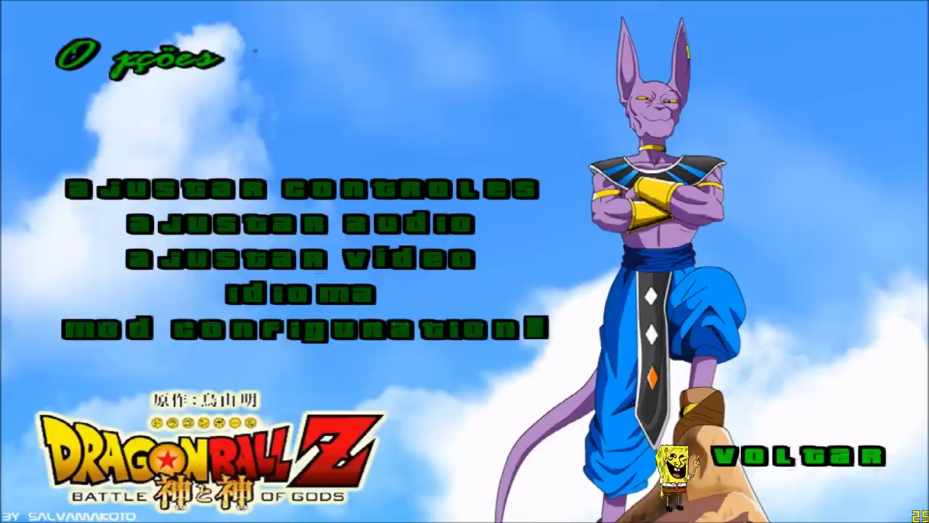
{"action": "key", "text": "Escape"}
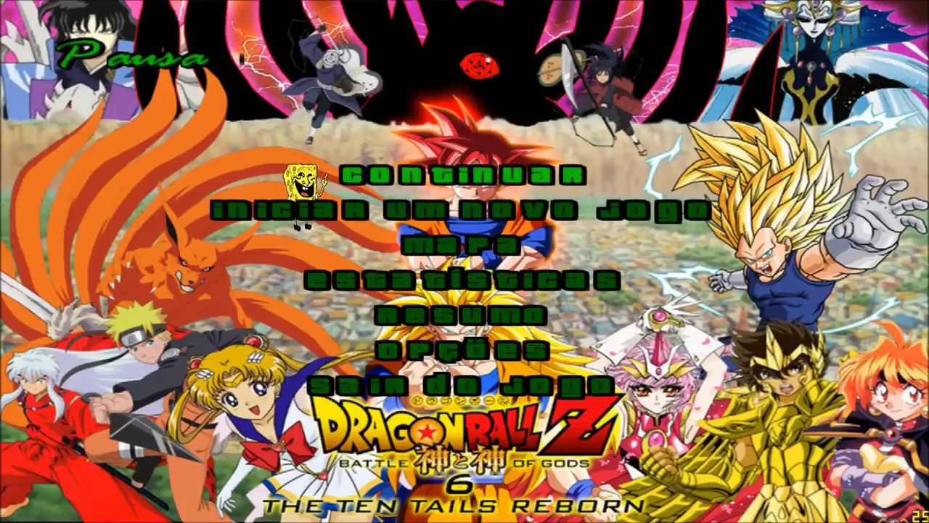
{"action": "key", "text": "Return"}
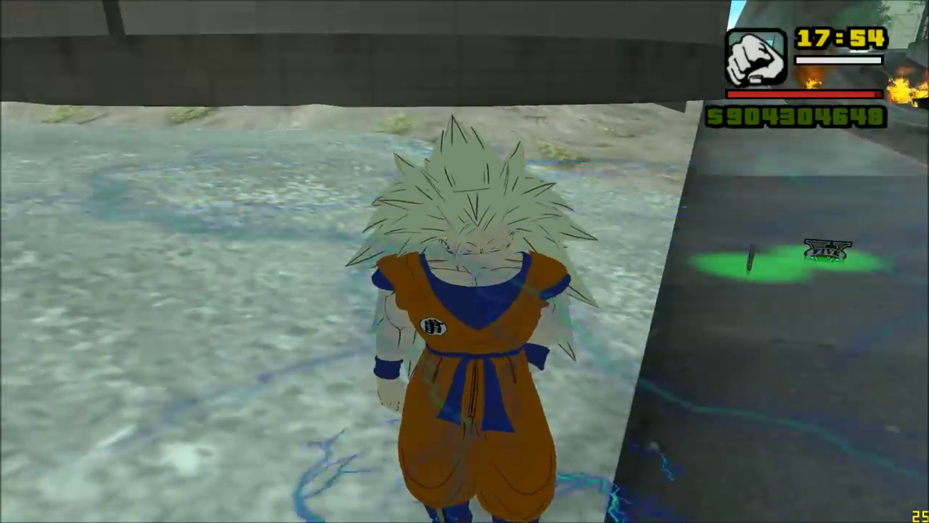
{"action": "key", "text": "w"}
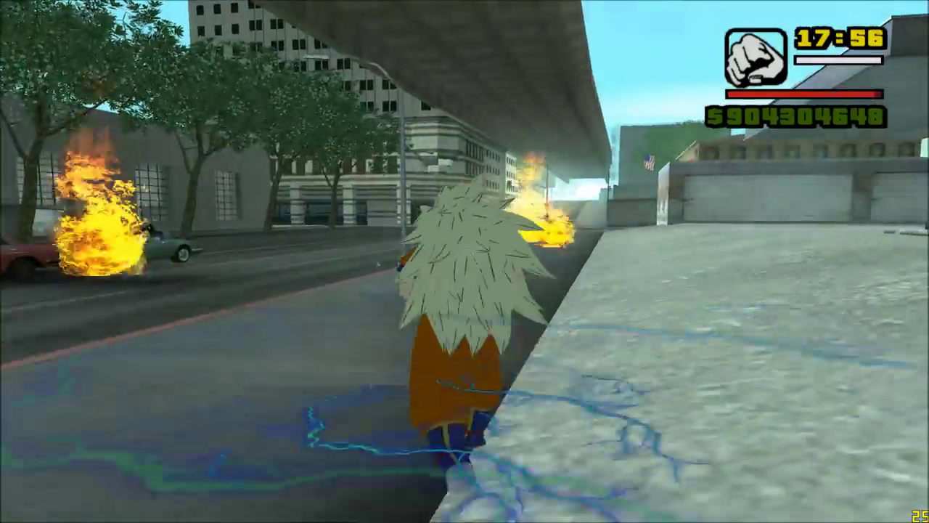
{"action": "key", "text": "w"}
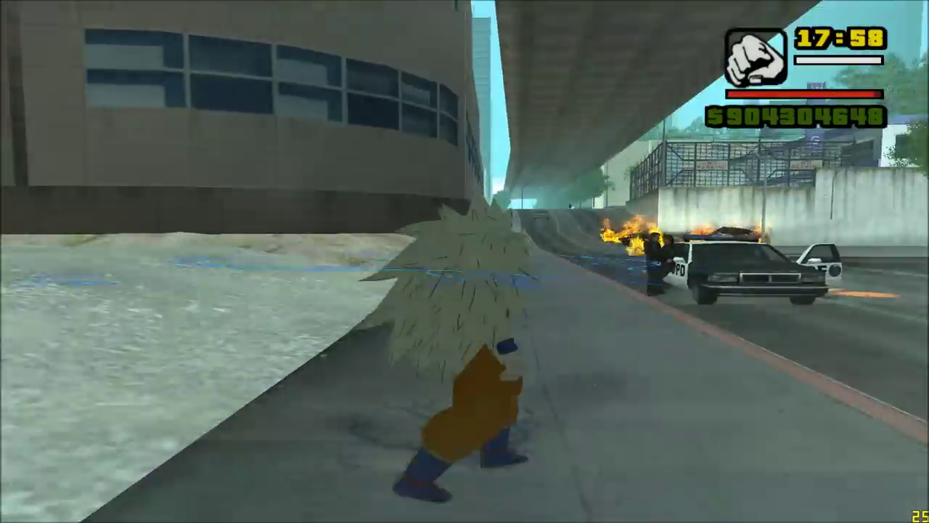
{"action": "key", "text": "w"}
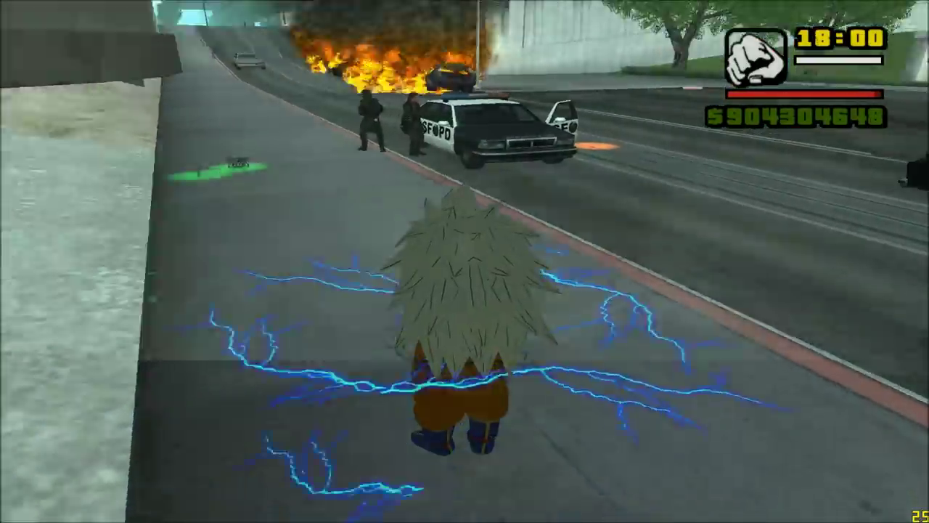
{"action": "key", "text": "w"}
{"action": "key", "text": "d"}
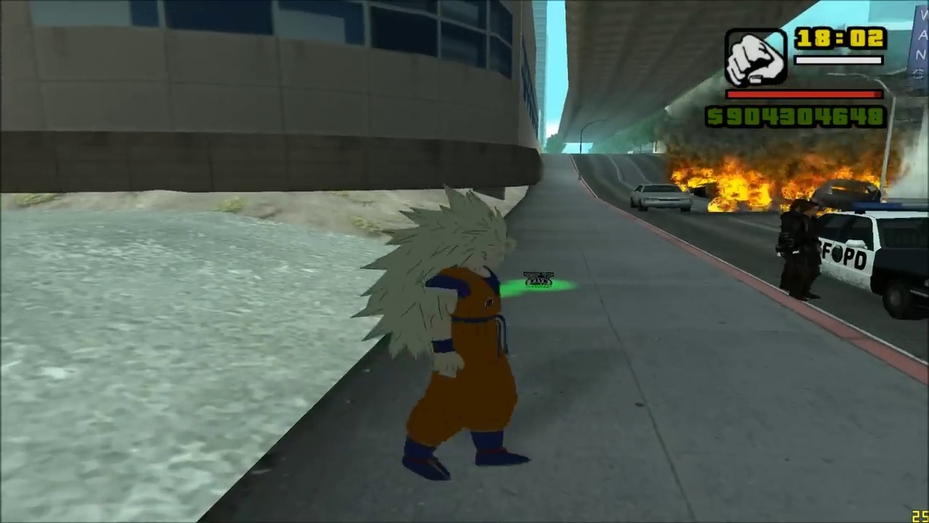
{"action": "key", "text": "w"}
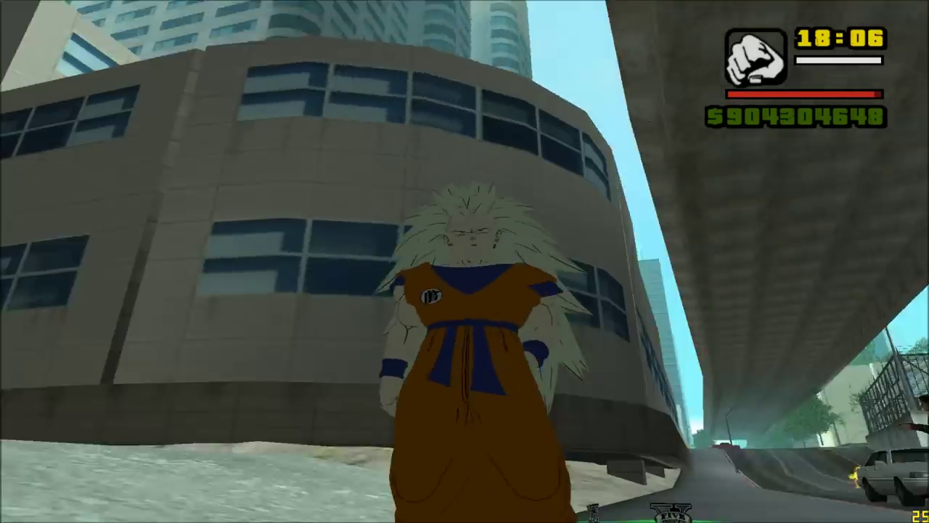
{"action": "key", "text": "s"}
{"action": "key", "text": "s"}
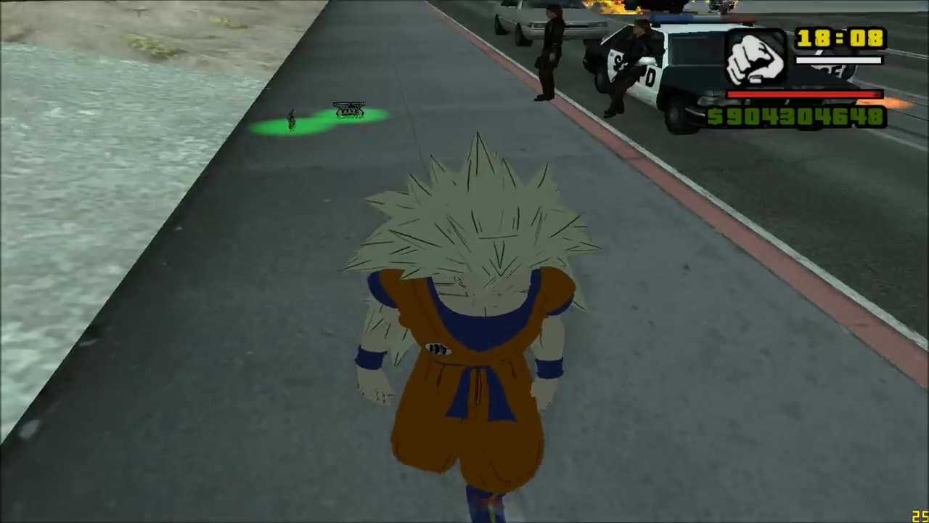
{"action": "key", "text": "w"}
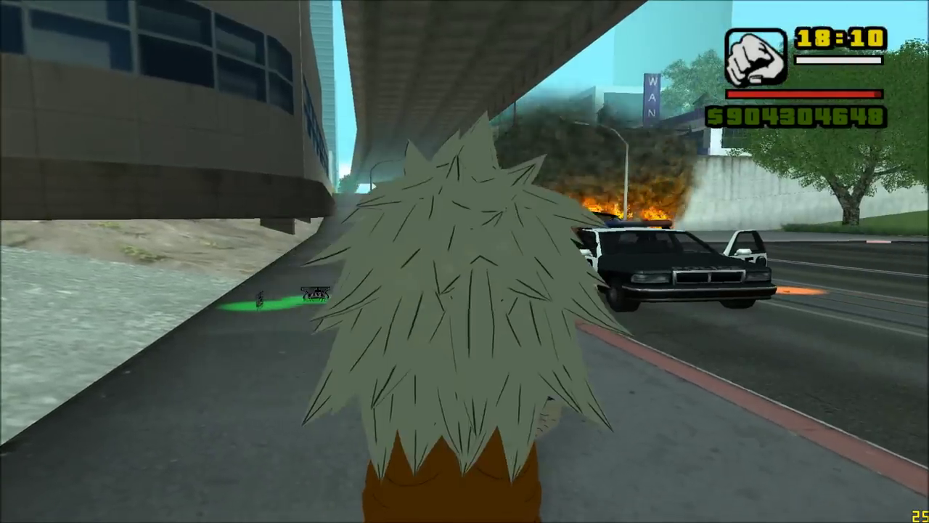
{"action": "key", "text": "w"}
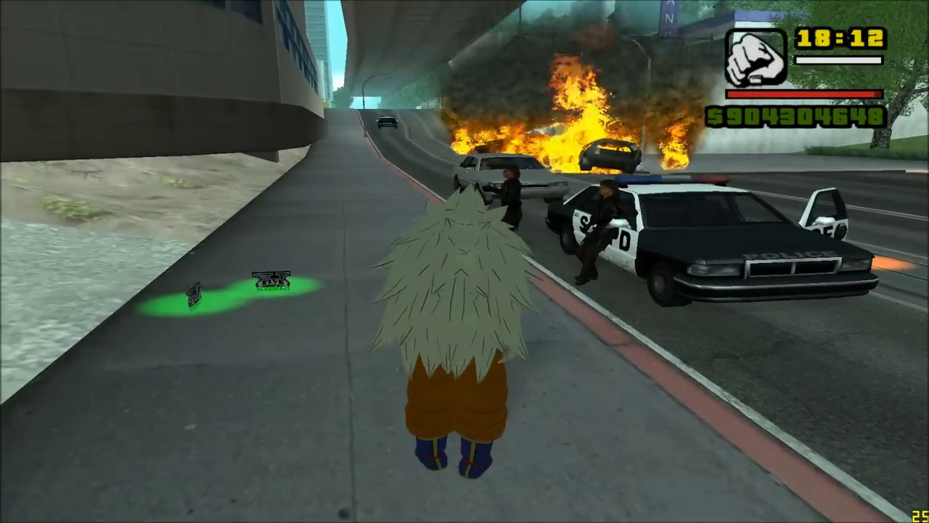
{"action": "key", "text": "a"}
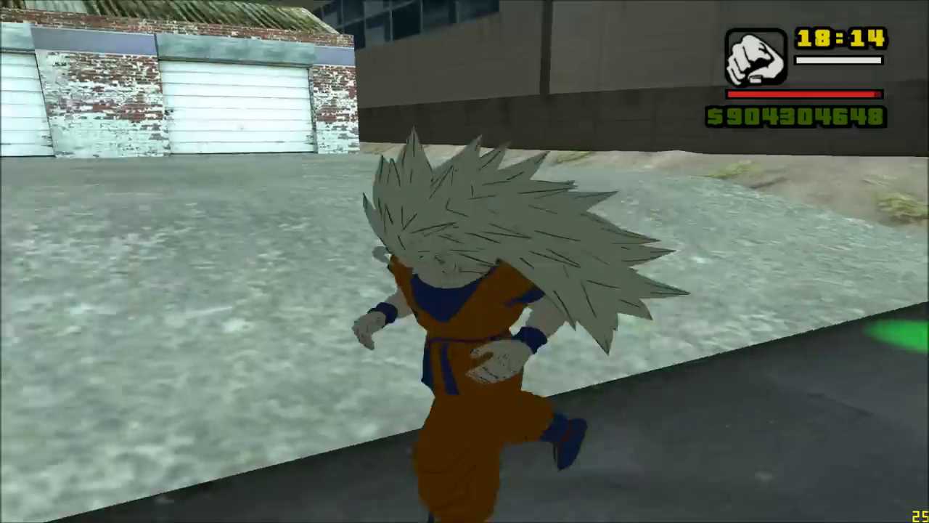
{"action": "key", "text": "w"}
{"action": "key", "text": "w"}
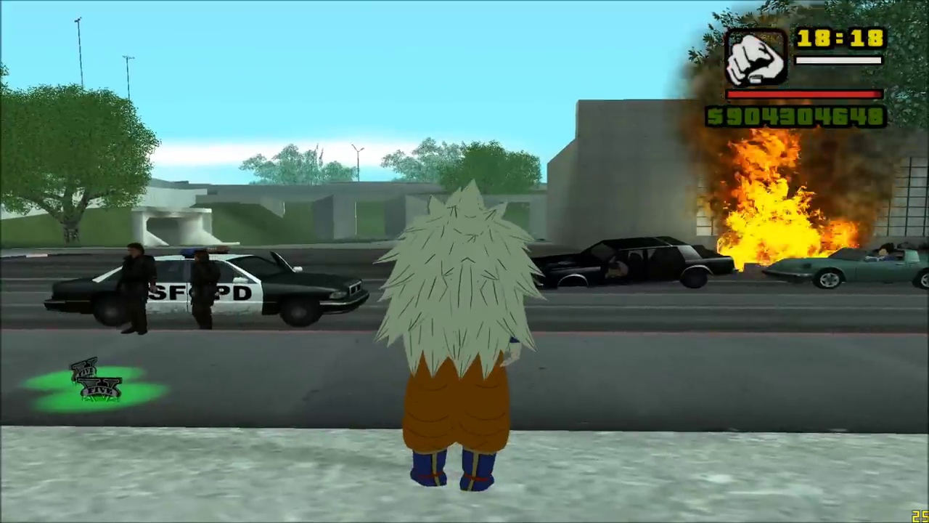
{"action": "key", "text": "a"}
{"action": "key", "text": "w"}
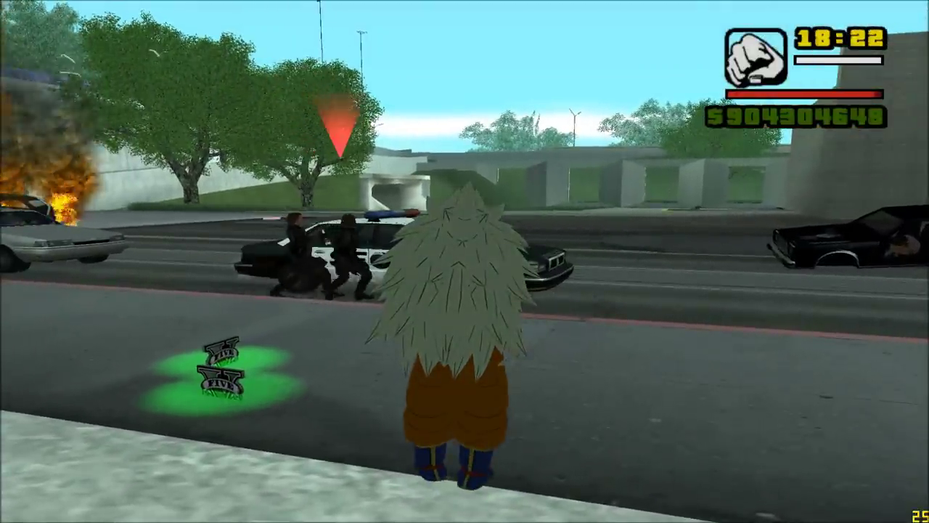
{"action": "key", "text": "space"}
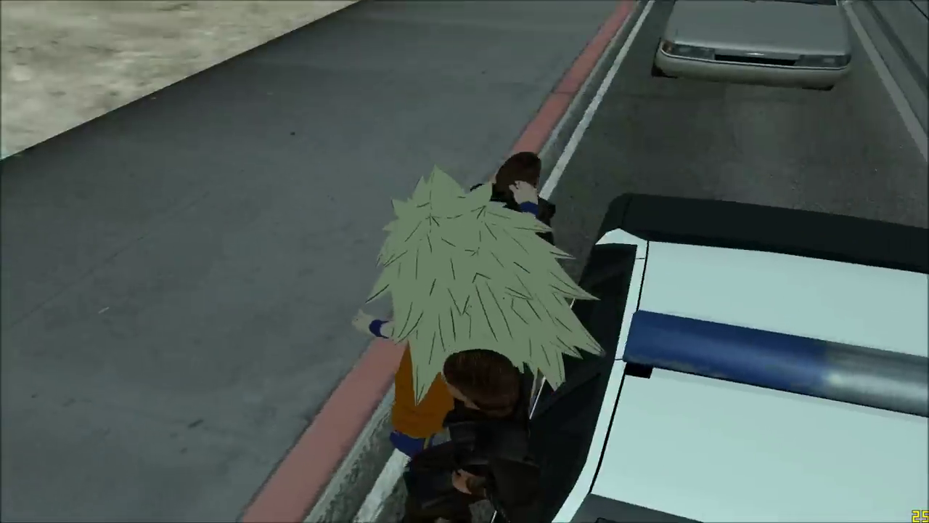
{"action": "key", "text": "d"}
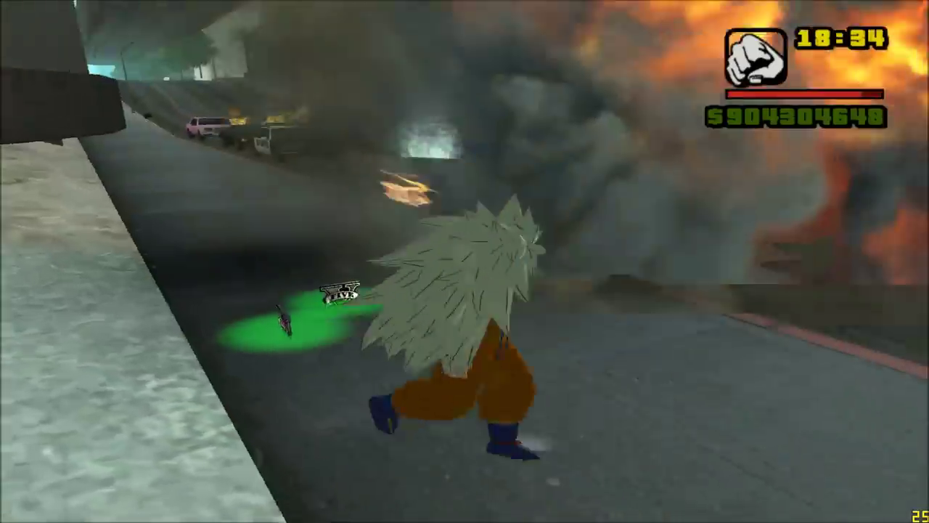
{"action": "key", "text": "s"}
{"action": "key", "text": "w"}
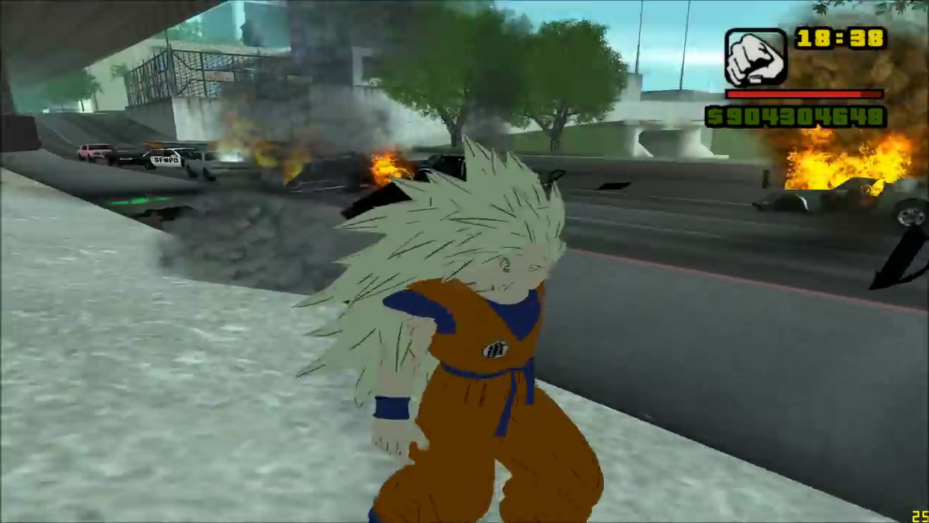
{"action": "key", "text": "w"}
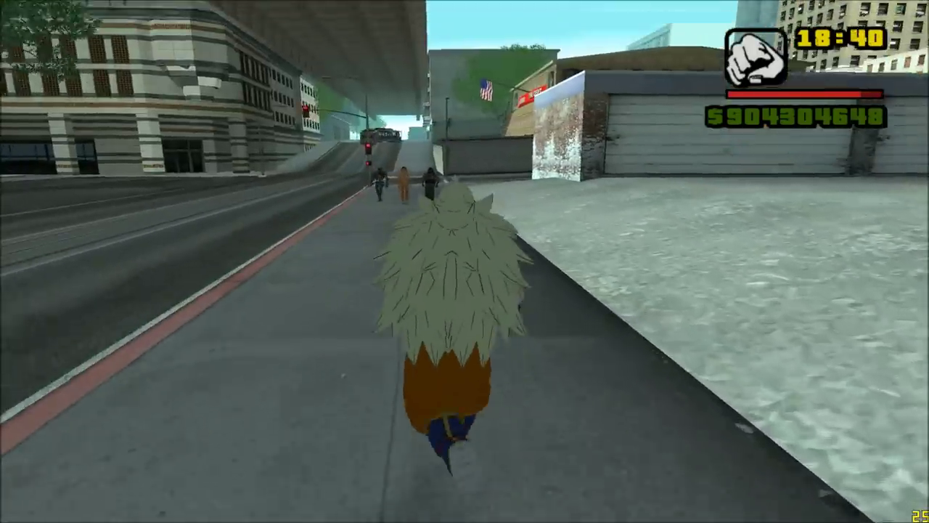
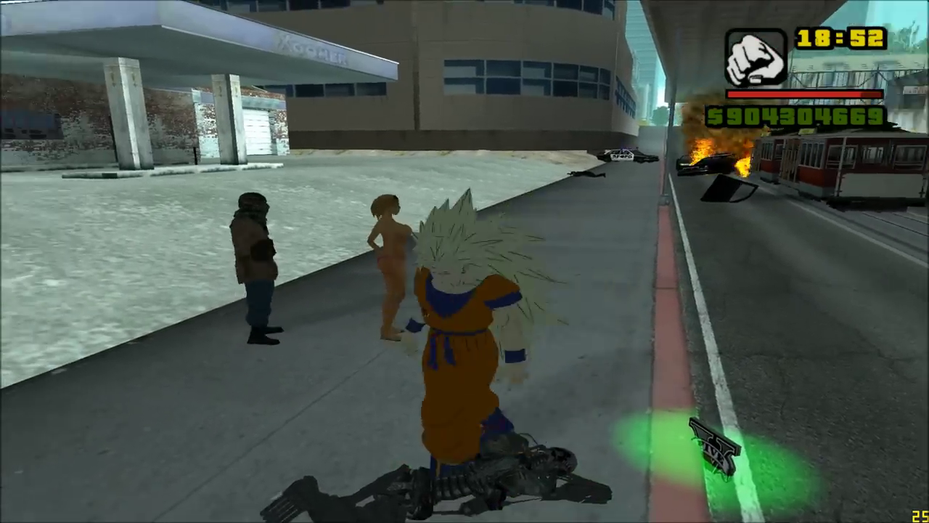
{"action": "key", "text": "s"}
{"action": "key", "text": "w"}
{"action": "key", "text": "w"}
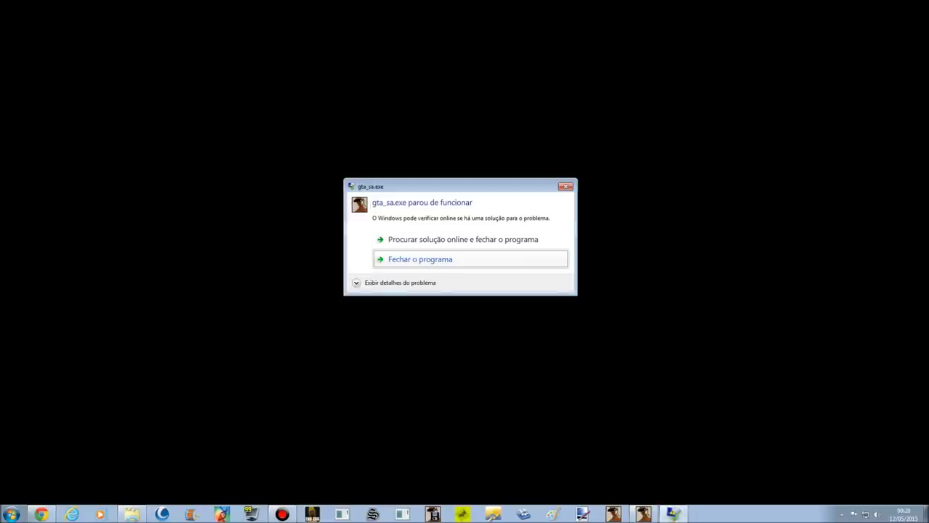
Step: Close the gta_sa.exe program and bring up the modloader folder of GTA SA TESTE in the middle of the desktop
{"action": "left_click", "coordinate": [445, 260]}
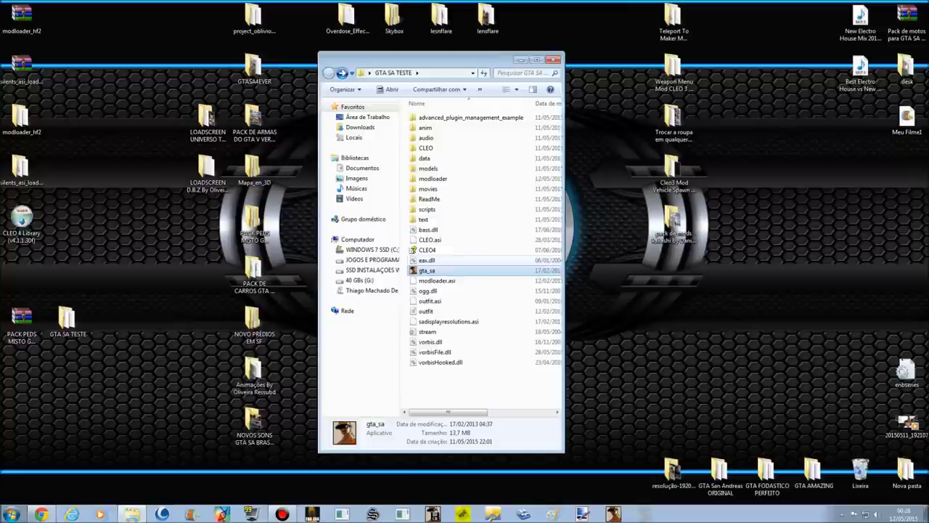
{"action": "left_click_drag", "start_coordinate": [436, 58], "coordinate": [637, 35]}
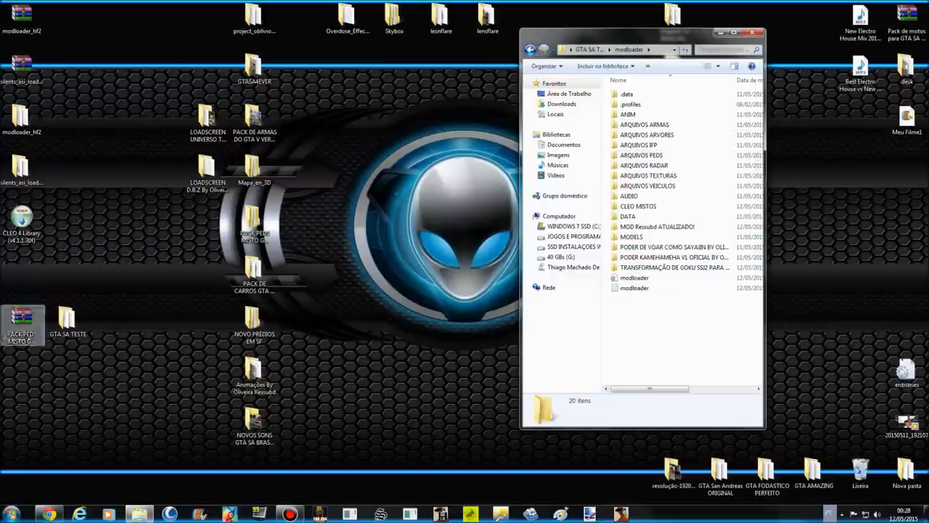
{"action": "left_click_drag", "start_coordinate": [625, 33], "coordinate": [428, 50]}
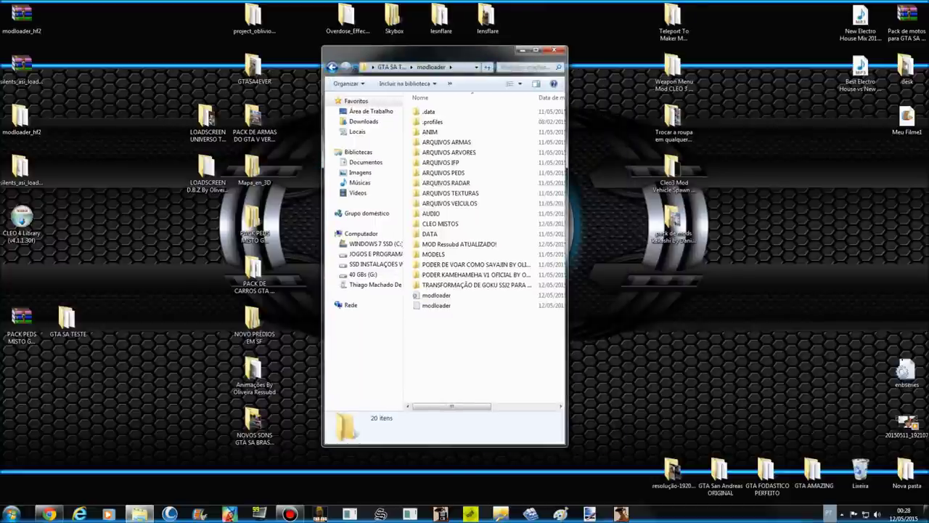
{"action": "left_click_drag", "start_coordinate": [438, 47], "coordinate": [438, 55]}
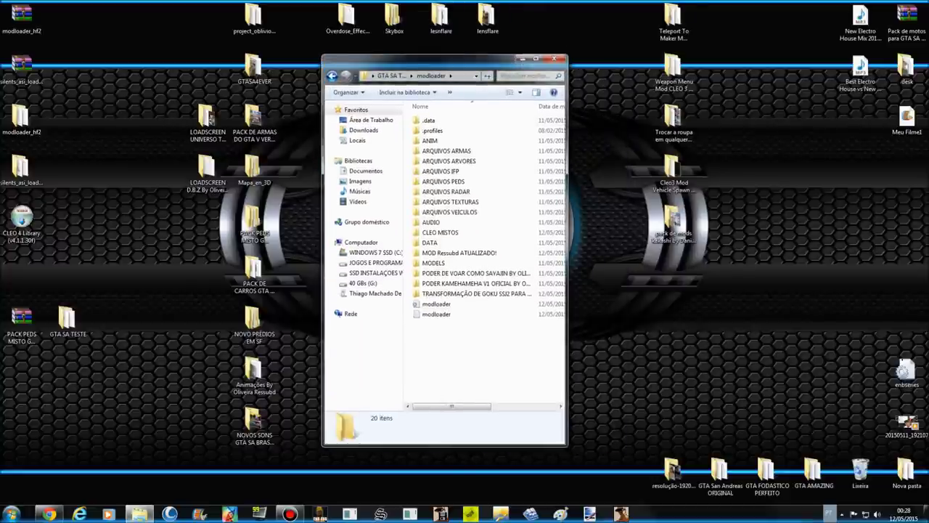
Step: Arrange the modloader folder and the opened Overdose_Effects_V1.5 folder side by side on the desktop
{"action": "left_click_drag", "start_coordinate": [427, 58], "coordinate": [613, 42]}
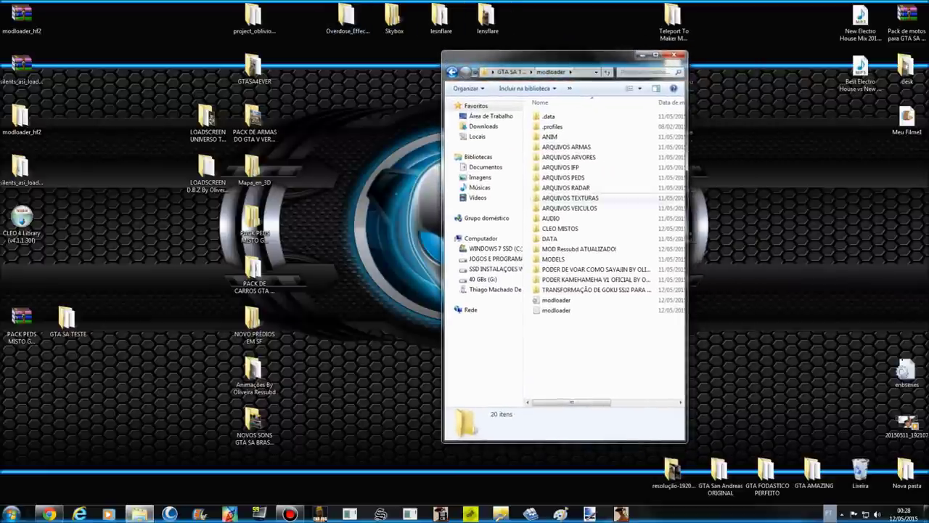
{"action": "left_click", "coordinate": [561, 229]}
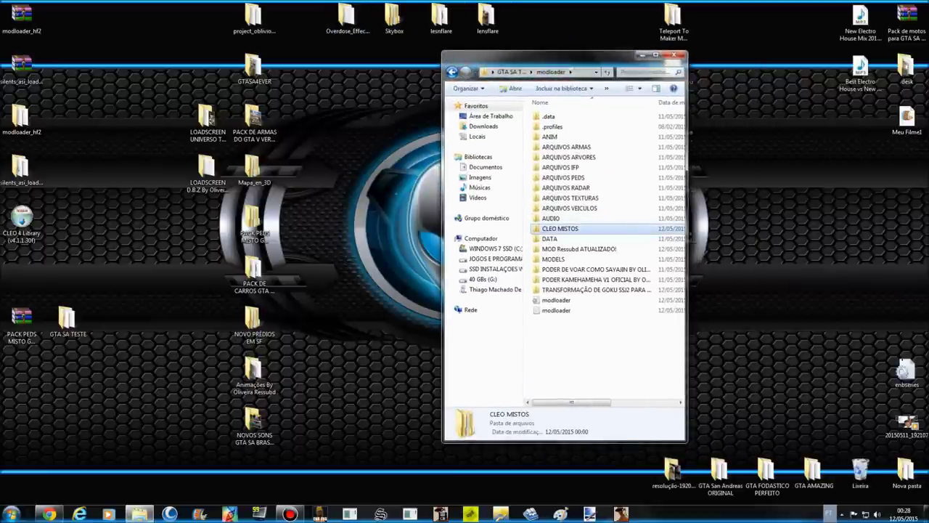
{"action": "double_click", "coordinate": [347, 18]}
{"action": "left_click_drag", "start_coordinate": [563, 70], "coordinate": [252, 61]}
Step: Examine the data and models folders of Overdose_Effects_V1.5 and the matching MODELS folder in modloader
{"action": "double_click", "coordinate": [252, 120]}
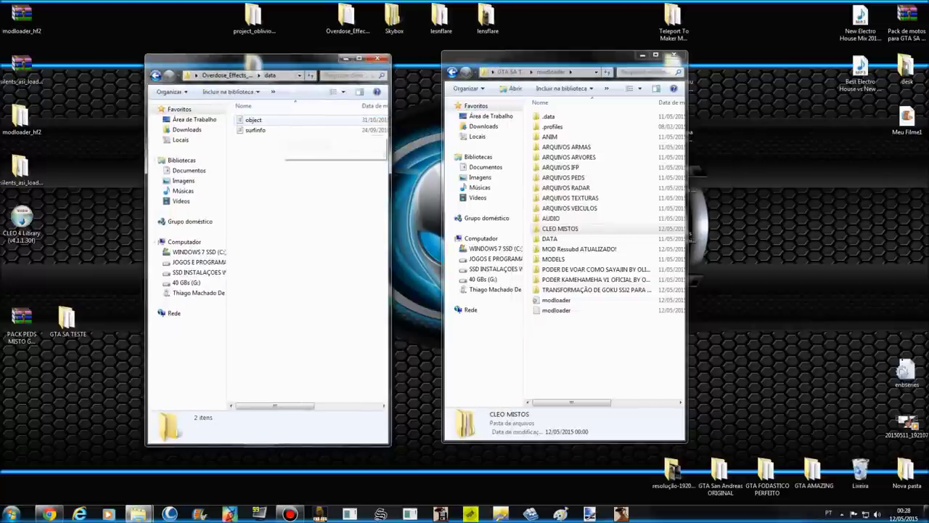
{"action": "key", "text": "BackSpace"}
{"action": "double_click", "coordinate": [254, 130]}
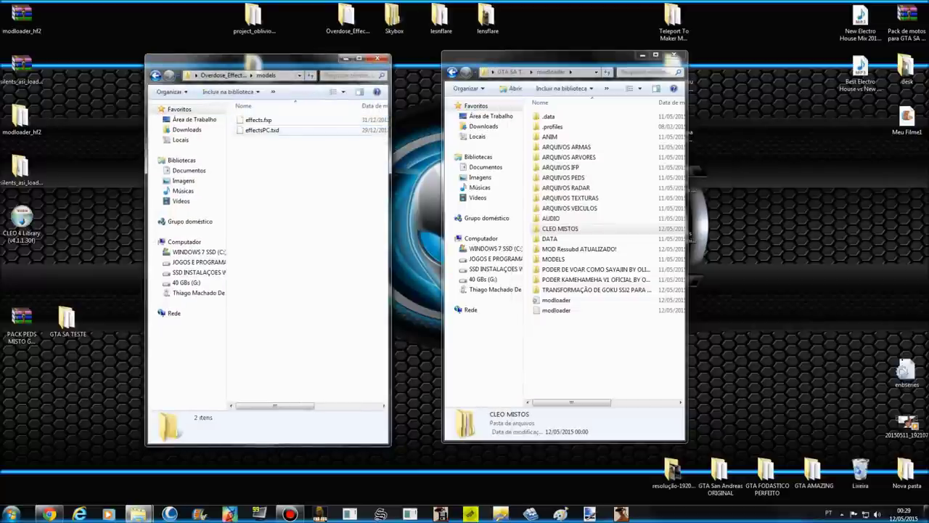
{"action": "key", "text": "BackSpace"}
{"action": "double_click", "coordinate": [254, 119]}
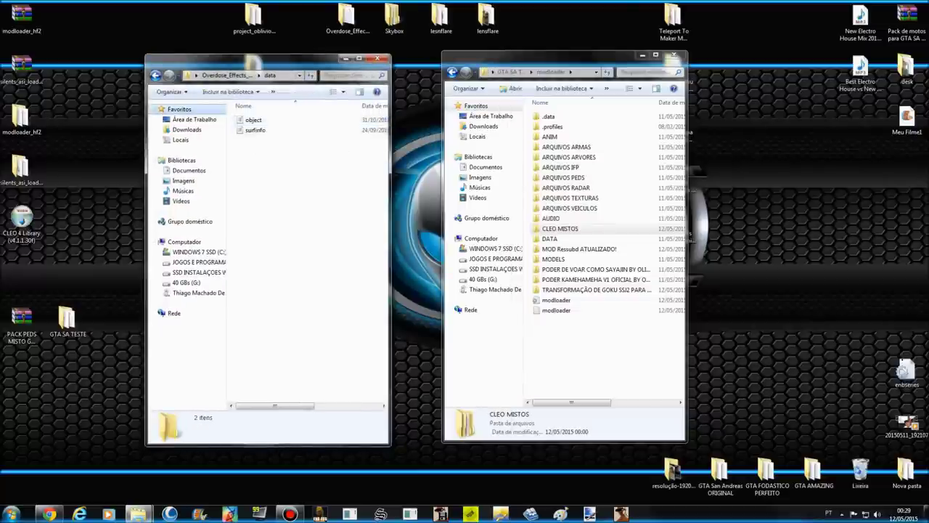
{"action": "key", "text": "BackSpace"}
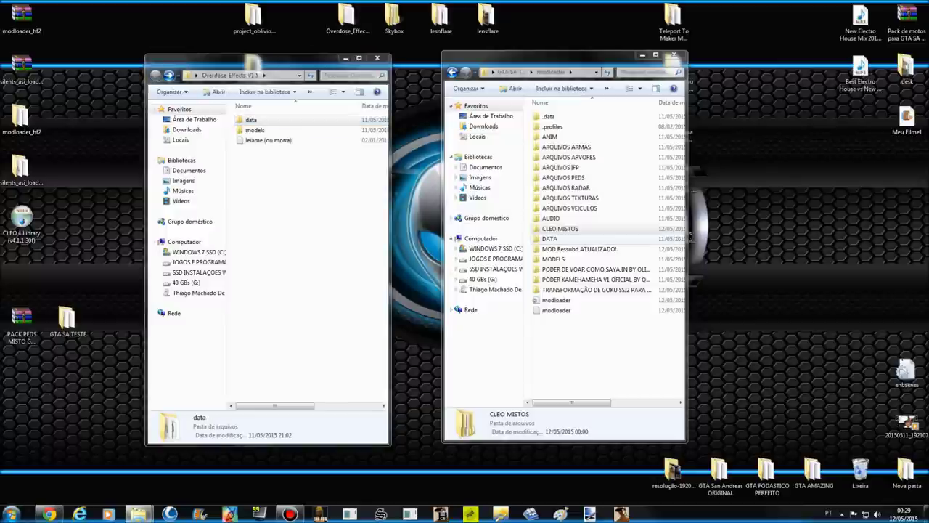
{"action": "left_click", "coordinate": [617, 239]}
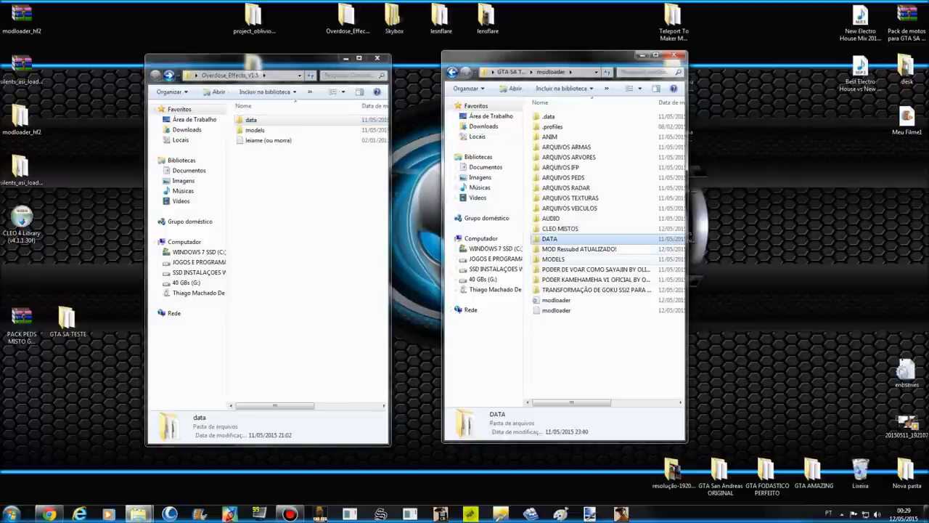
{"action": "double_click", "coordinate": [555, 259]}
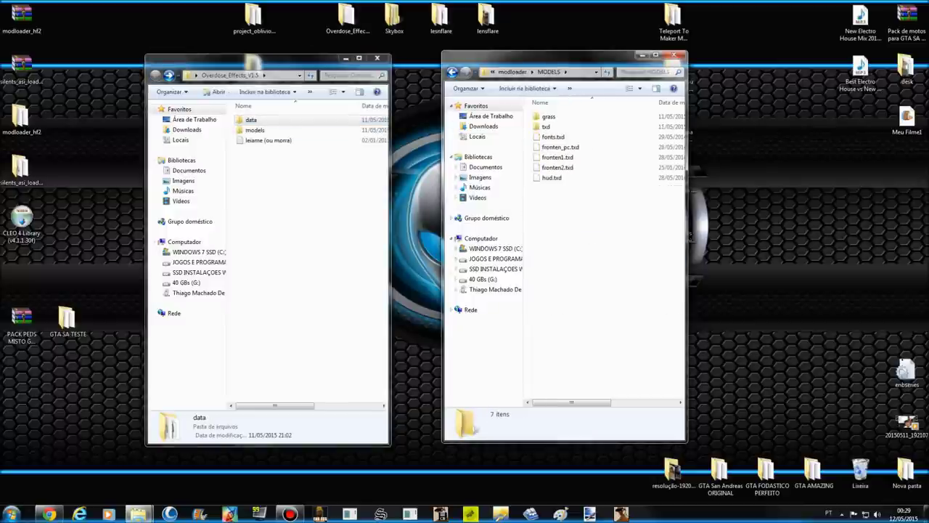
{"action": "key", "text": "BackSpace"}
{"action": "left_click", "coordinate": [558, 239]}
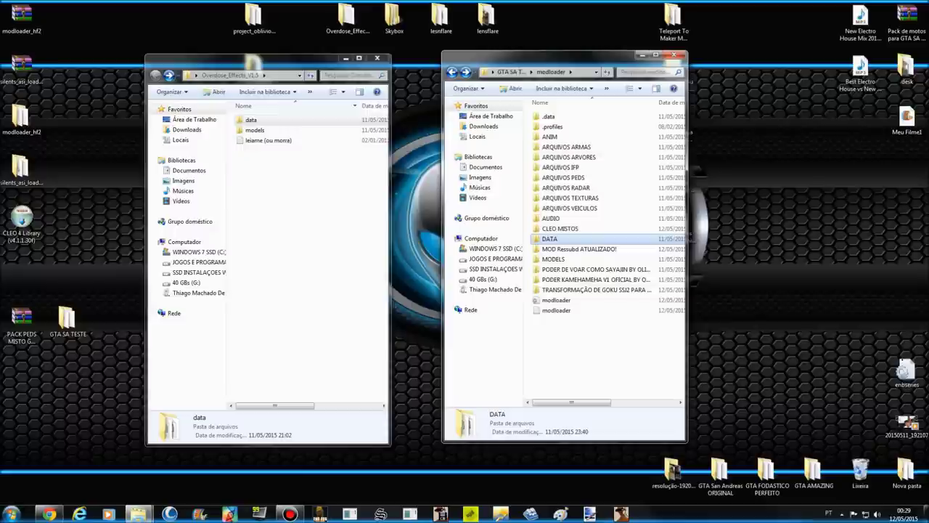
Step: Copy the object and surfinfo files from the Overdose_Effects_V1.5 data folder into modloader's DATA folder
{"action": "double_click", "coordinate": [250, 120]}
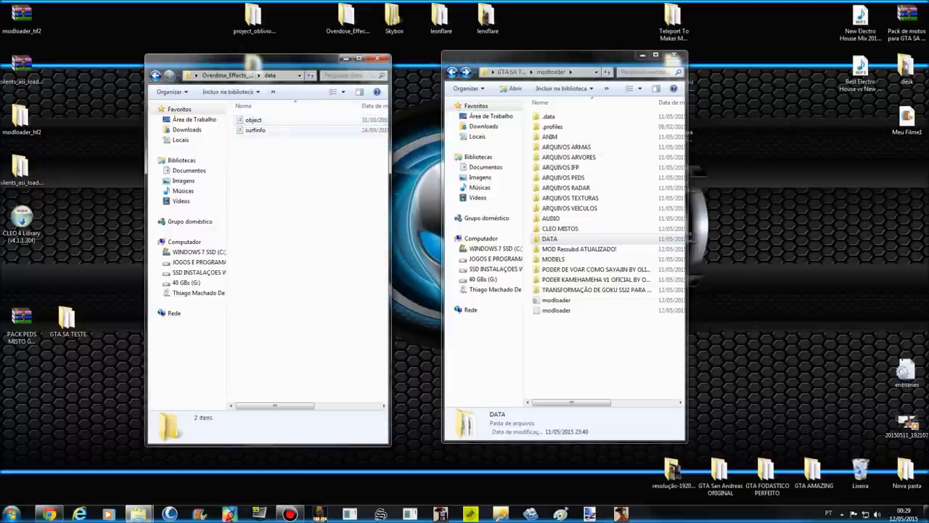
{"action": "left_click", "coordinate": [253, 120]}
{"action": "left_click", "coordinate": [270, 130], "text": "shift"}
{"action": "right_click", "coordinate": [271, 130]}
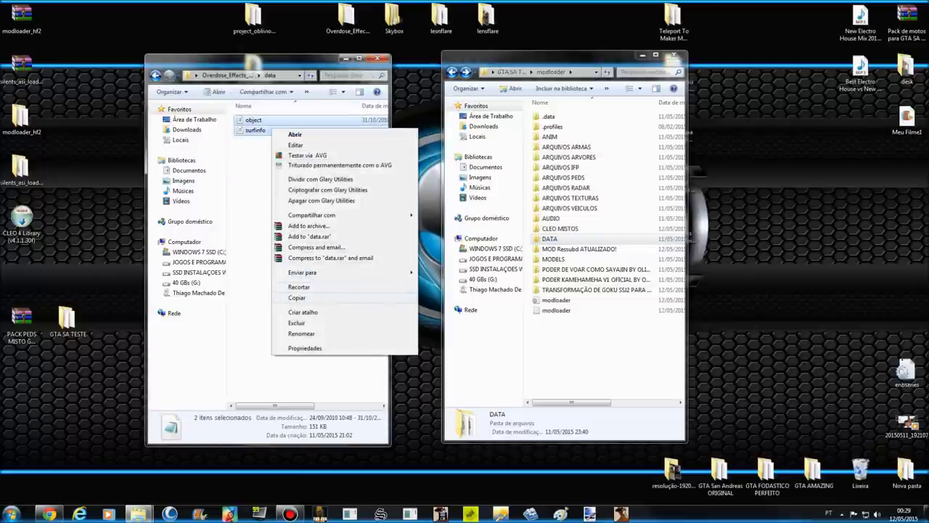
{"action": "left_click", "coordinate": [297, 297]}
{"action": "double_click", "coordinate": [550, 239]}
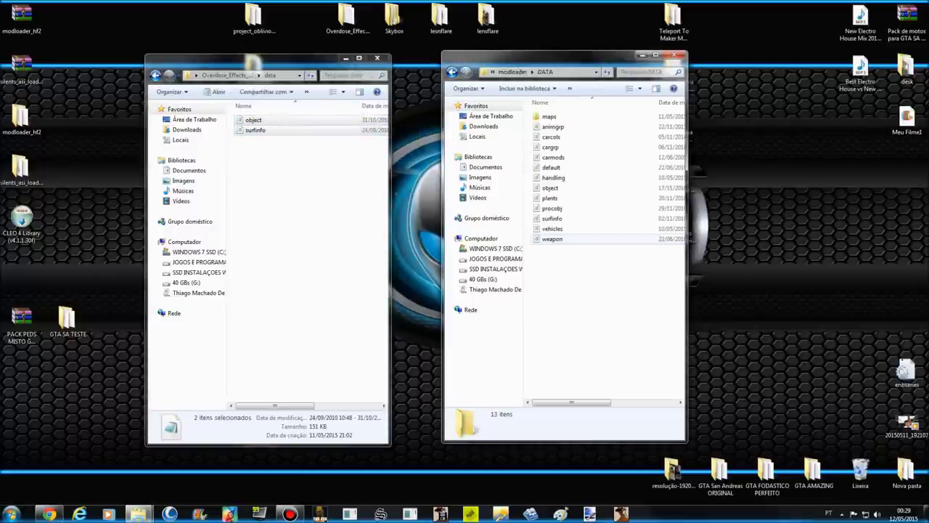
{"action": "right_click", "coordinate": [599, 211]}
{"action": "left_click", "coordinate": [626, 282]}
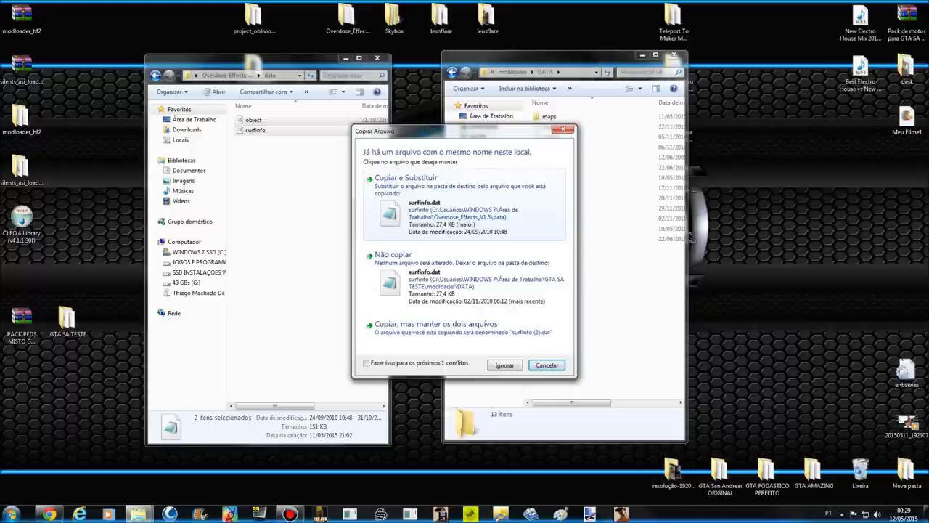
Step: Check which files the project_oblivion mod has in the data folder under MOD, GTA San Andreas, and close its window
{"action": "double_click", "coordinate": [254, 18]}
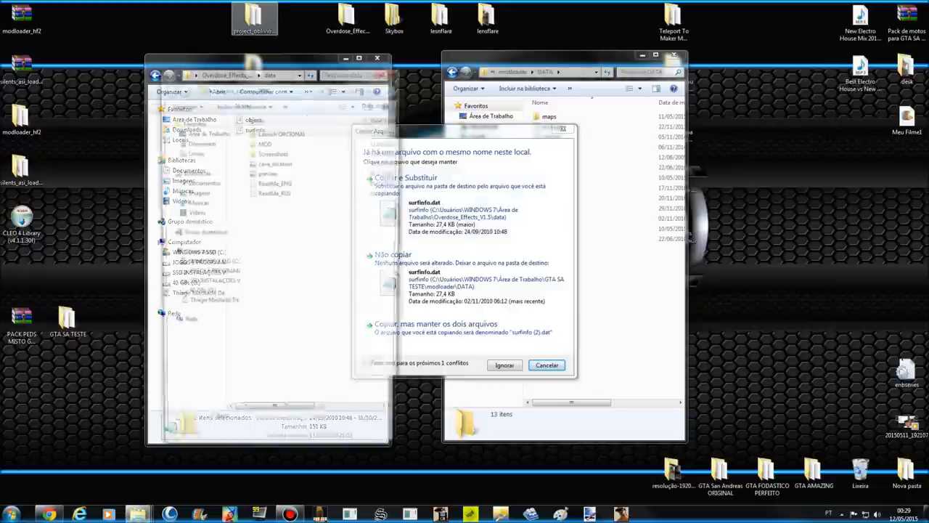
{"action": "left_click", "coordinate": [281, 132]}
{"action": "double_click", "coordinate": [265, 142]}
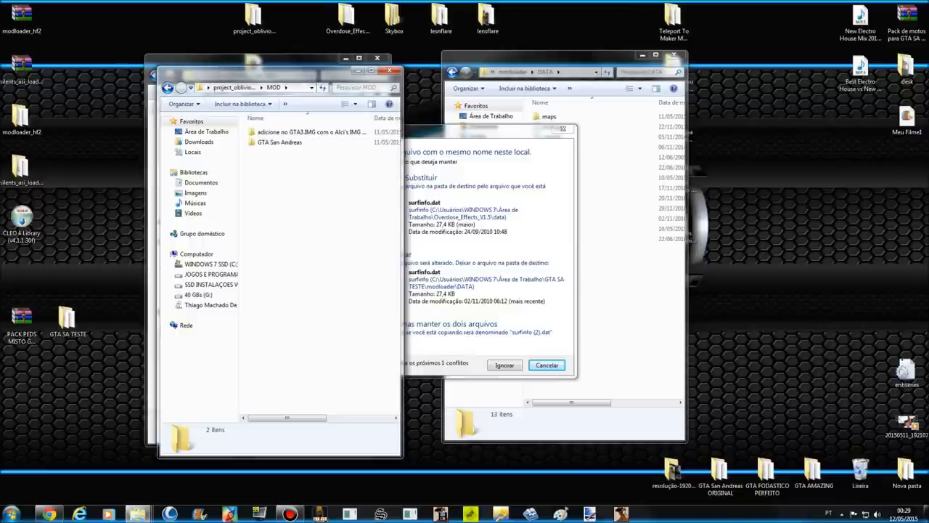
{"action": "key", "text": "BackSpace"}
{"action": "key", "text": "Return"}
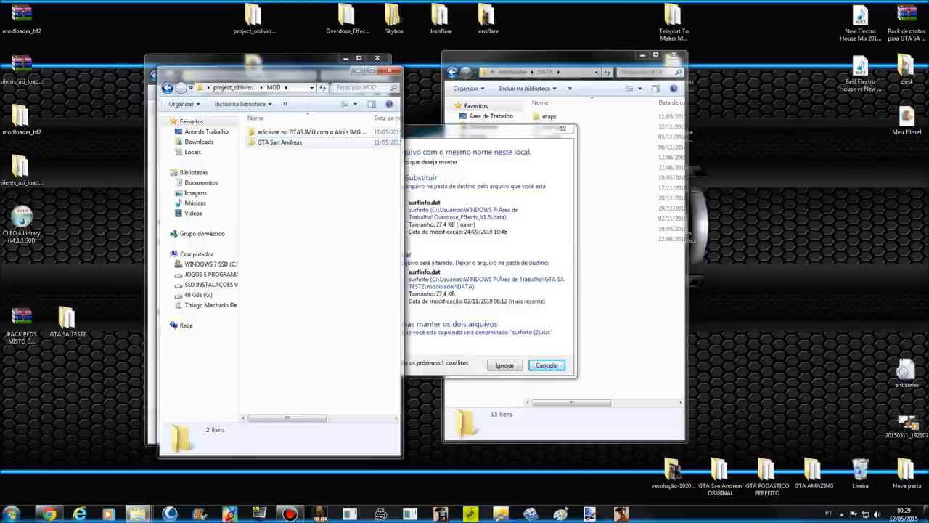
{"action": "double_click", "coordinate": [280, 142]}
{"action": "double_click", "coordinate": [265, 133]}
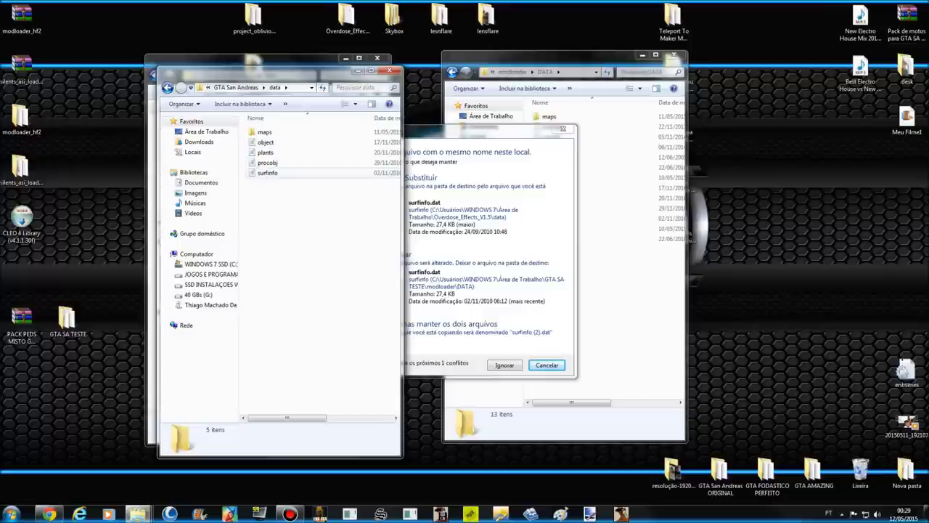
{"action": "left_click", "coordinate": [390, 70]}
{"action": "left_click", "coordinate": [254, 18]}
{"action": "left_click", "coordinate": [254, 19]}
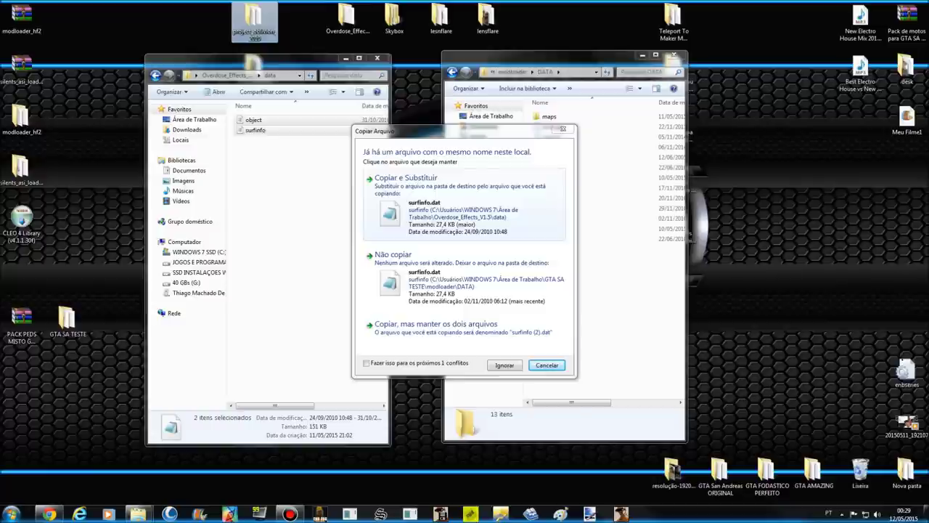
Step: Replace the existing surfinfo.dat and object.dat with the Overdose Effects versions
{"action": "left_click", "coordinate": [465, 204]}
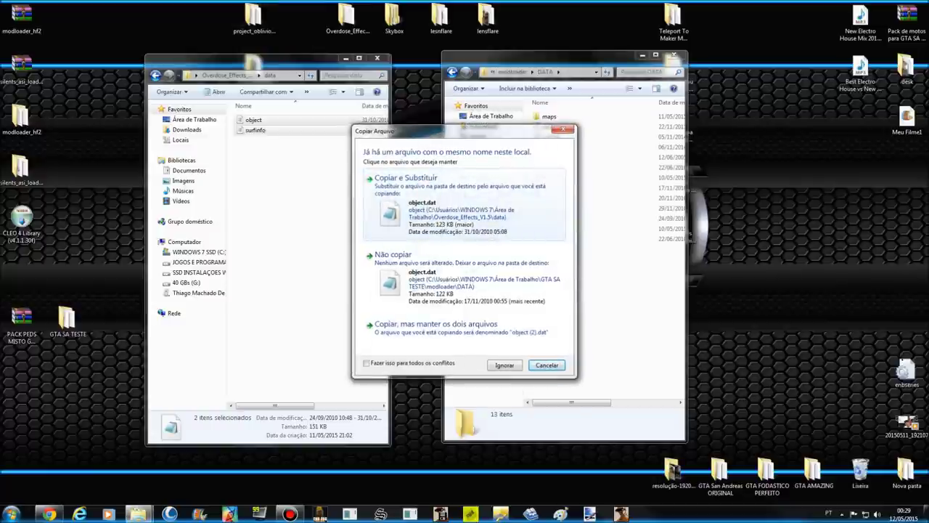
{"action": "left_click", "coordinate": [465, 203]}
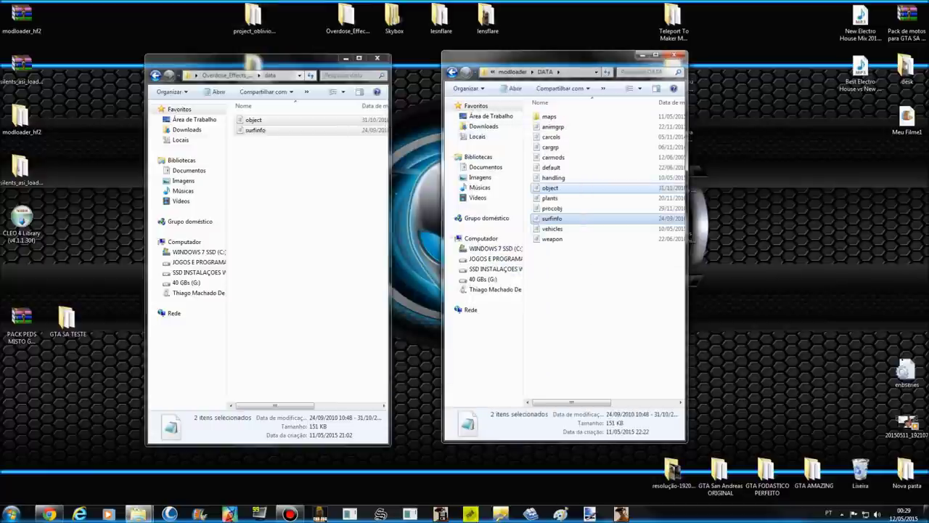
Step: Copy effects.fxp and effectsPC.txd from the models folder of Overdose_Effects_V1.5
{"action": "left_click", "coordinate": [155, 75]}
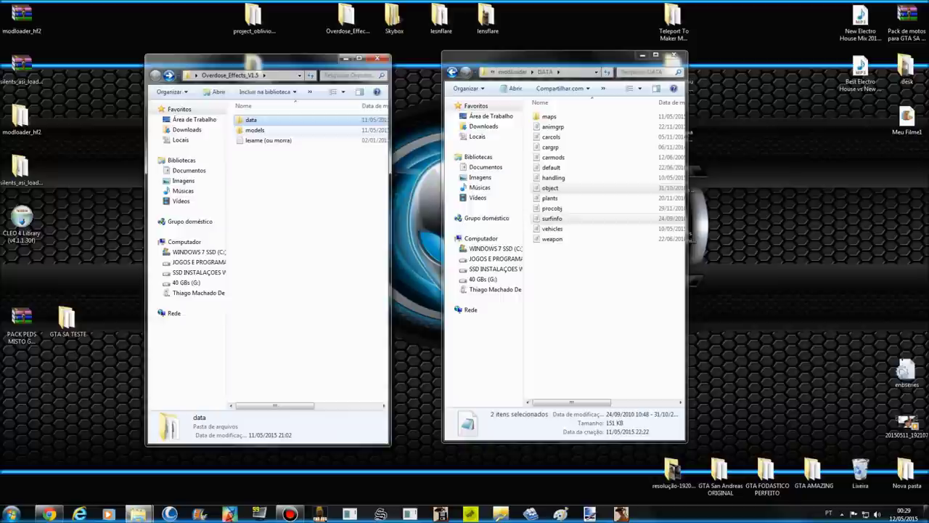
{"action": "left_click", "coordinate": [255, 130]}
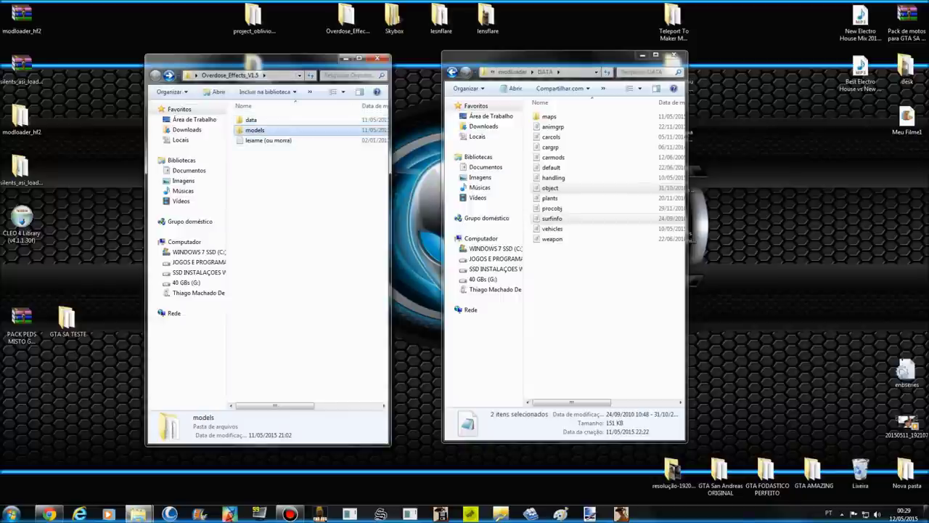
{"action": "key", "text": "Return"}
{"action": "key", "text": "Down"}
{"action": "left_click_drag", "start_coordinate": [289, 122], "coordinate": [286, 129]}
{"action": "right_click", "coordinate": [286, 129]}
{"action": "left_click", "coordinate": [312, 277]}
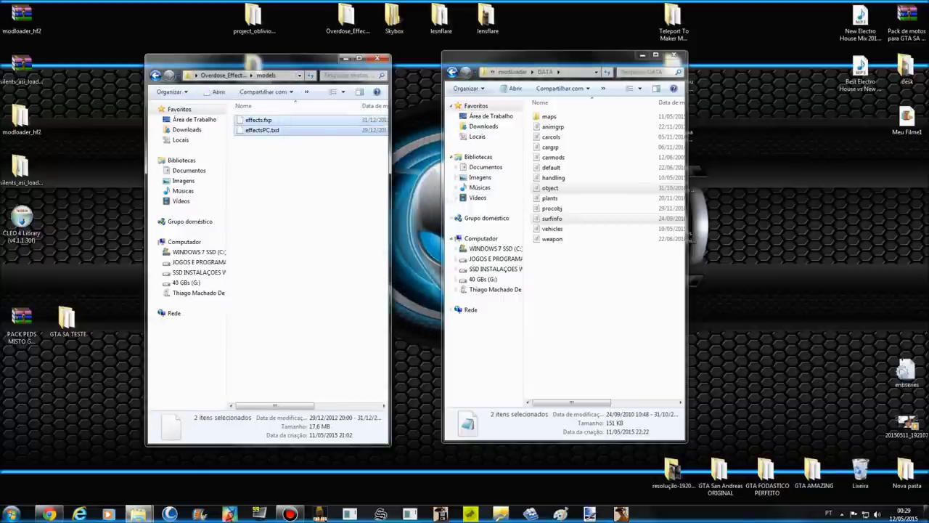
Step: Paste the two copied effects files into modloader's MODELS folder
{"action": "key", "text": "alt+Tab"}
{"action": "key", "text": "BackSpace"}
{"action": "double_click", "coordinate": [555, 259]}
{"action": "right_click", "coordinate": [574, 217]}
{"action": "left_click", "coordinate": [598, 286]}
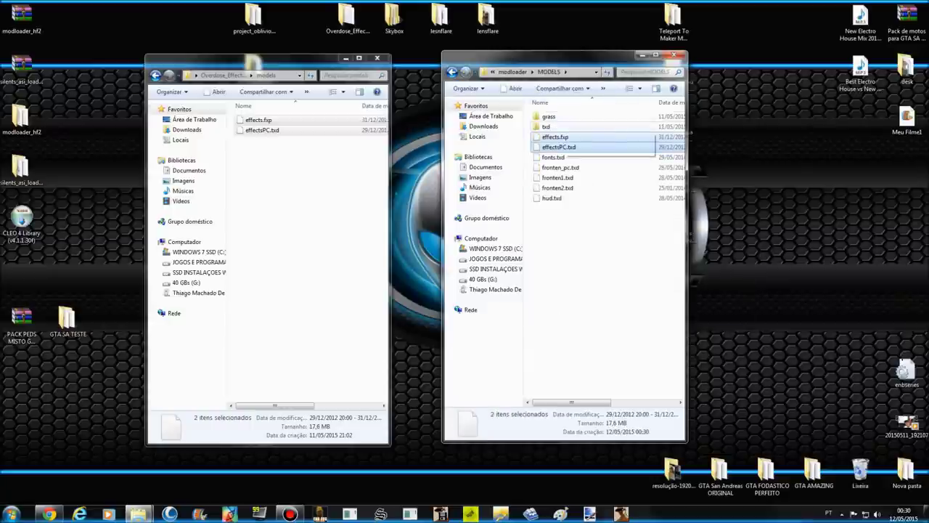
Step: Close the Overdose_Effects_V1.5 folder and check the contents of modloader's DATA folder
{"action": "key", "text": "BackSpace"}
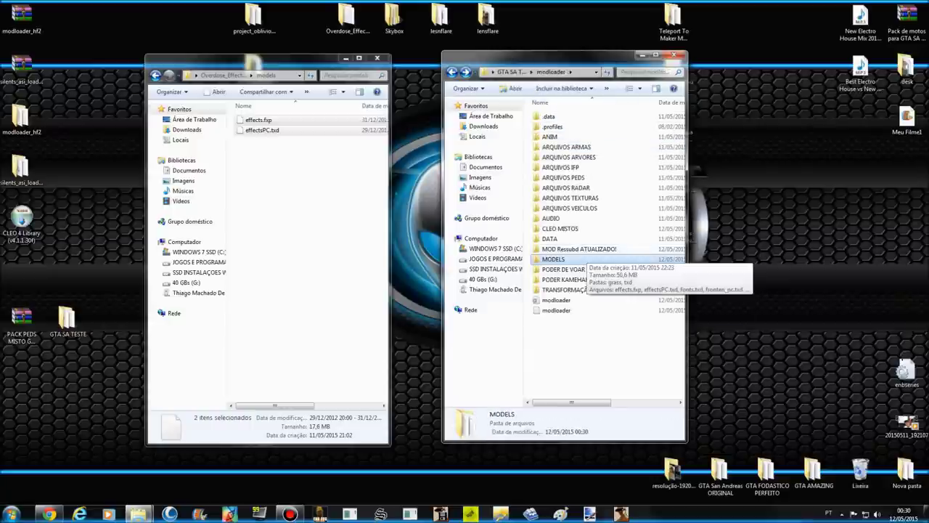
{"action": "left_click_drag", "start_coordinate": [527, 268], "coordinate": [560, 294]}
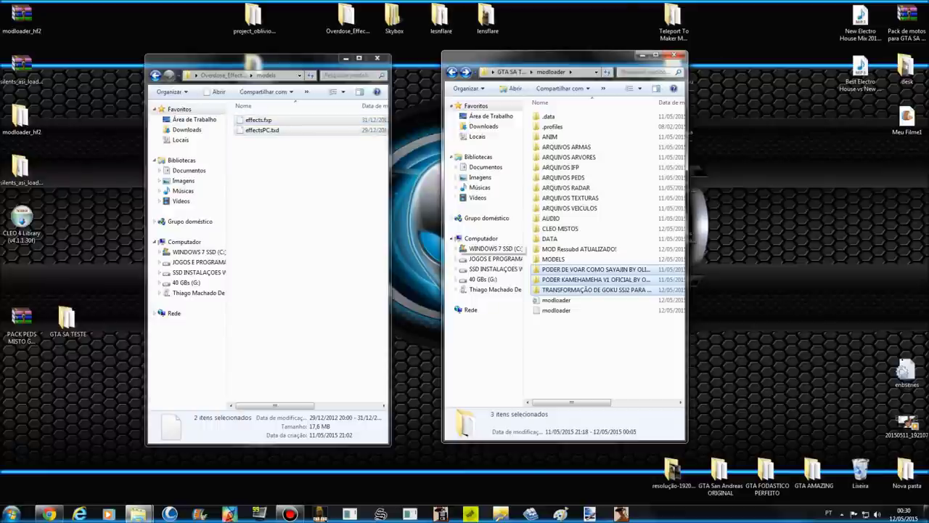
{"action": "left_click", "coordinate": [554, 259]}
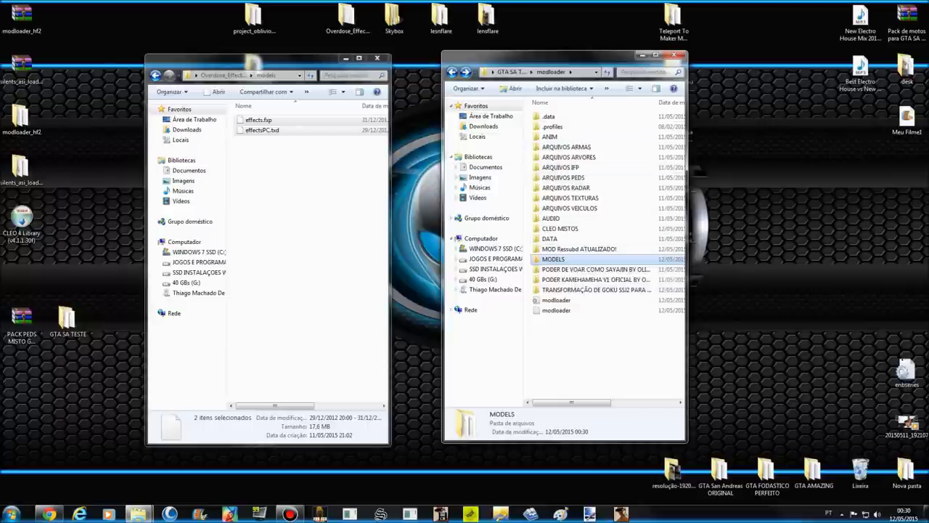
{"action": "left_click", "coordinate": [155, 75]}
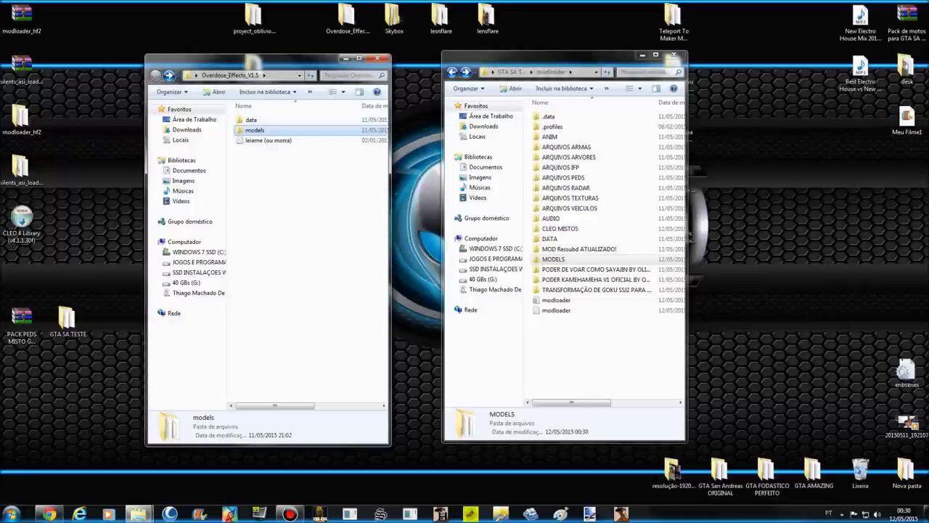
{"action": "left_click", "coordinate": [377, 57]}
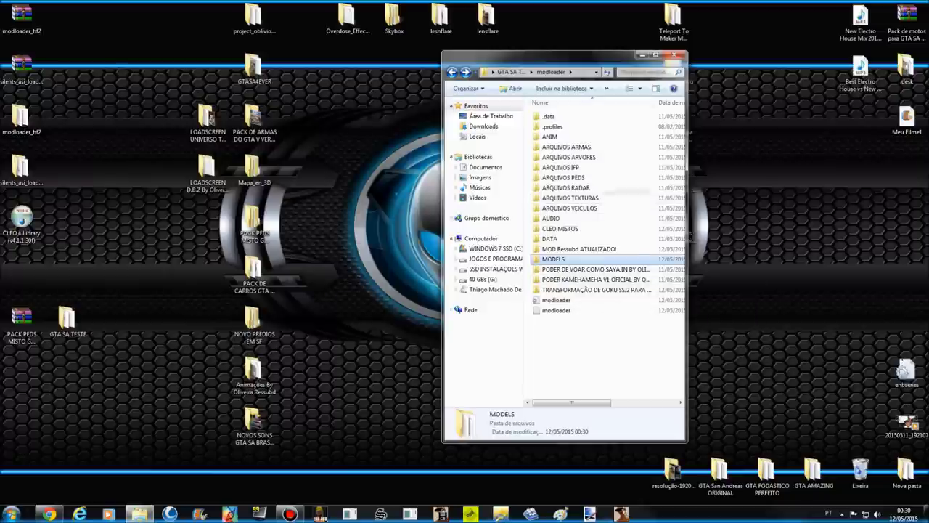
{"action": "double_click", "coordinate": [549, 238]}
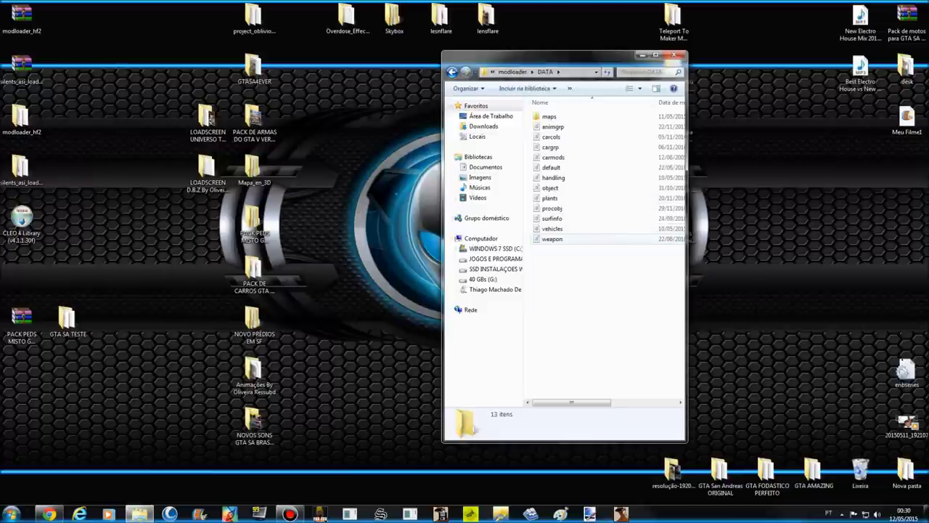
{"action": "key", "text": "BackSpace"}
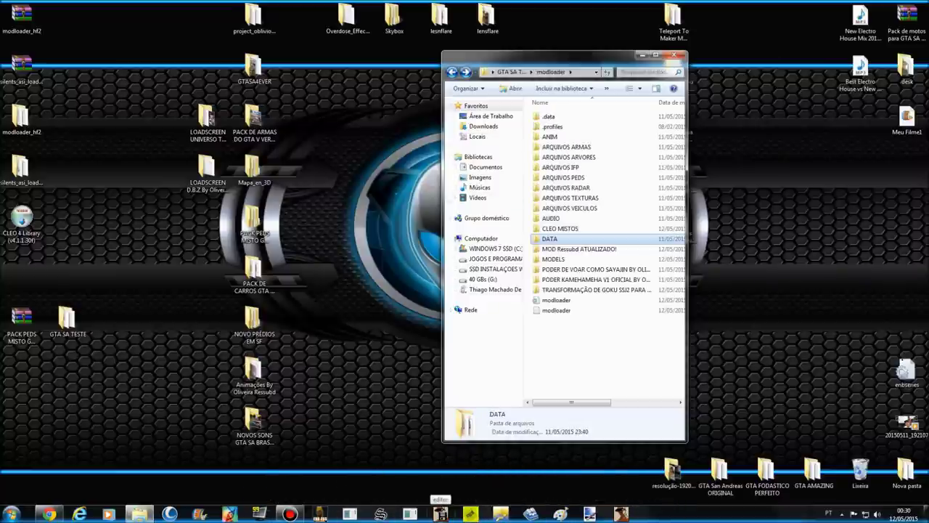
Step: Open the RUAS folder inside GTA MOD's IMG folder
{"action": "left_click", "coordinate": [571, 198]}
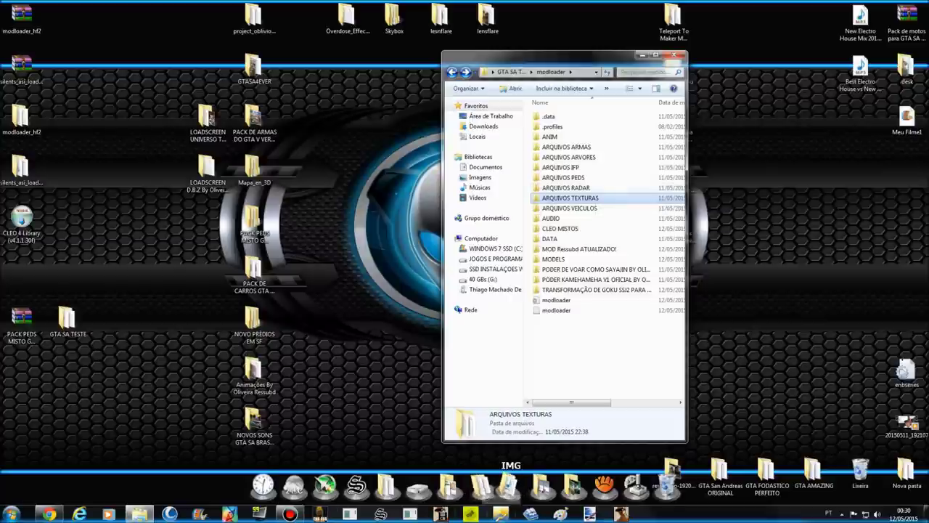
{"action": "left_click", "coordinate": [509, 485]}
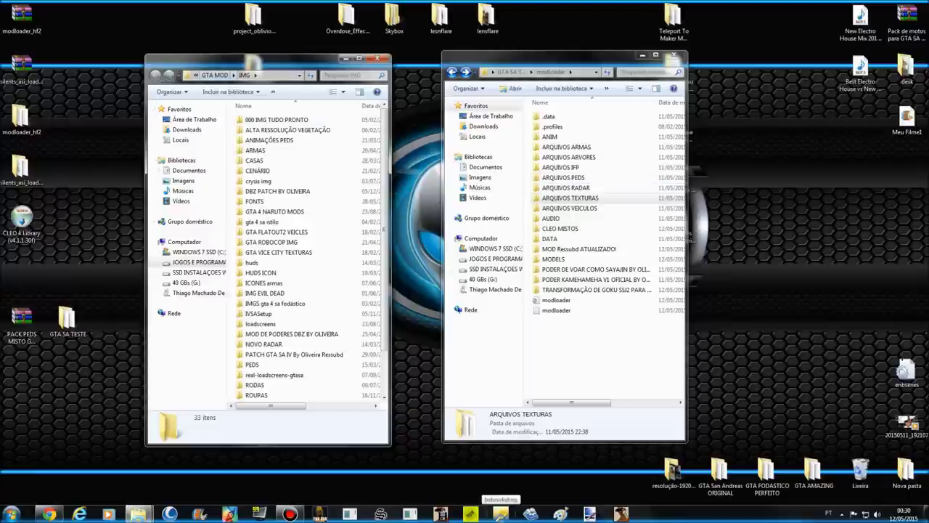
{"action": "scroll", "coordinate": [276, 349], "scroll_direction": "down", "scroll_amount": 2}
{"action": "double_click", "coordinate": [261, 355]}
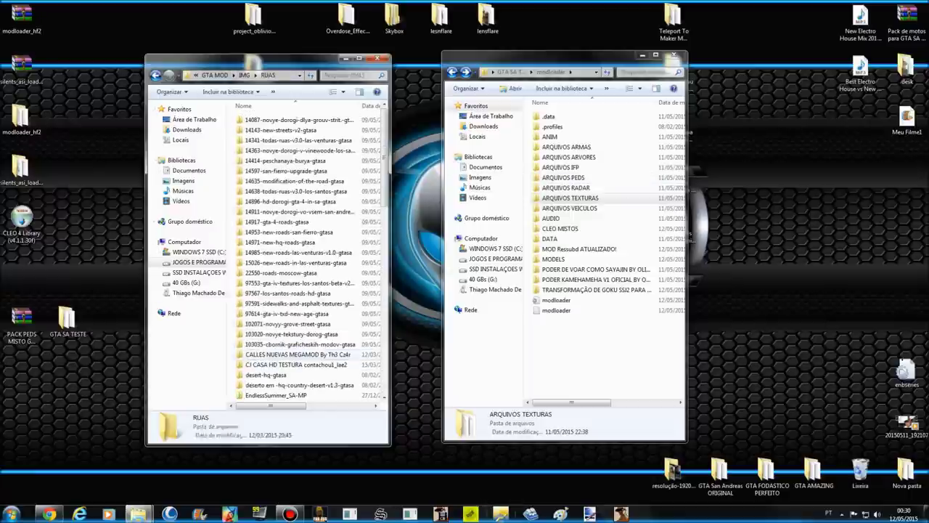
Step: Look through the RUAS mods and check the Import into IMG folder of the 14638-todas-ruas-v3.0 mod
{"action": "scroll", "coordinate": [317, 256], "scroll_direction": "down", "scroll_amount": 3}
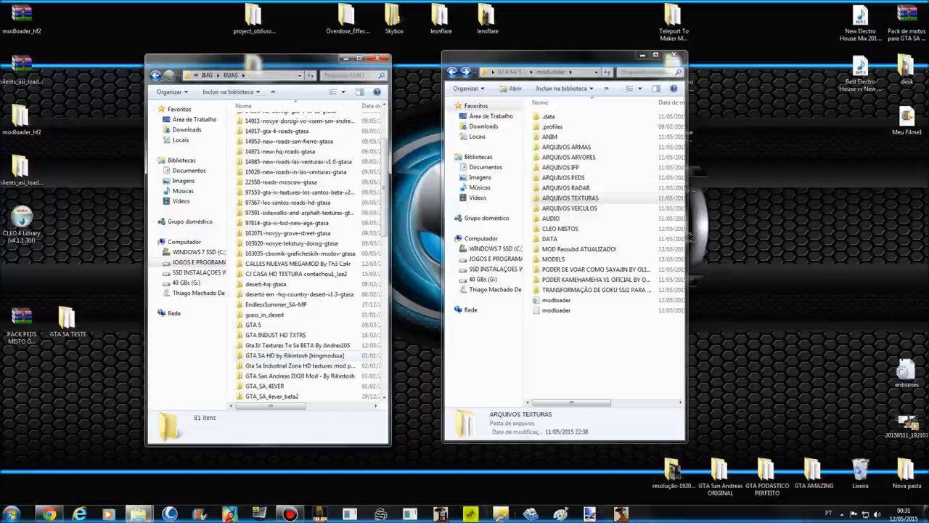
{"action": "scroll", "coordinate": [296, 354], "scroll_direction": "up", "scroll_amount": 3}
{"action": "double_click", "coordinate": [296, 192]}
{"action": "left_click", "coordinate": [279, 121]}
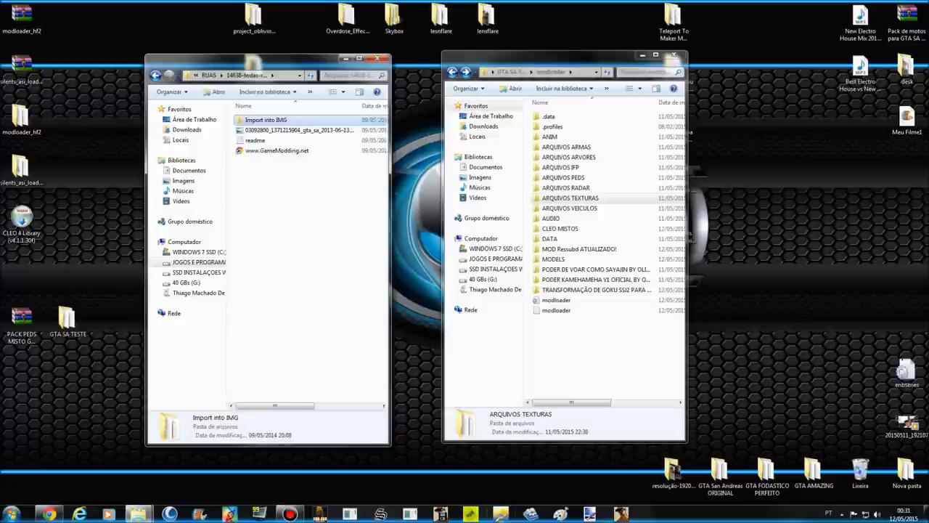
{"action": "double_click", "coordinate": [280, 120]}
{"action": "key", "text": "BackSpace"}
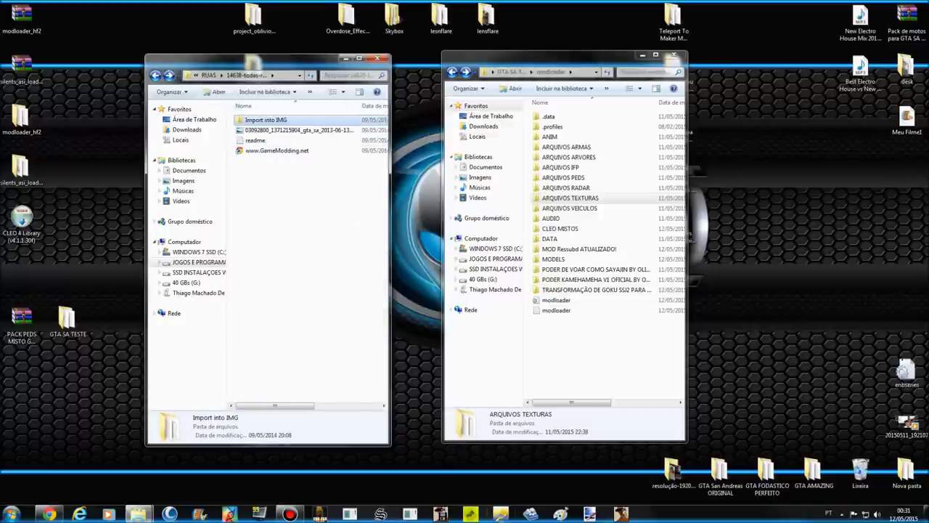
{"action": "key", "text": "BackSpace"}
{"action": "key", "text": "BackSpace"}
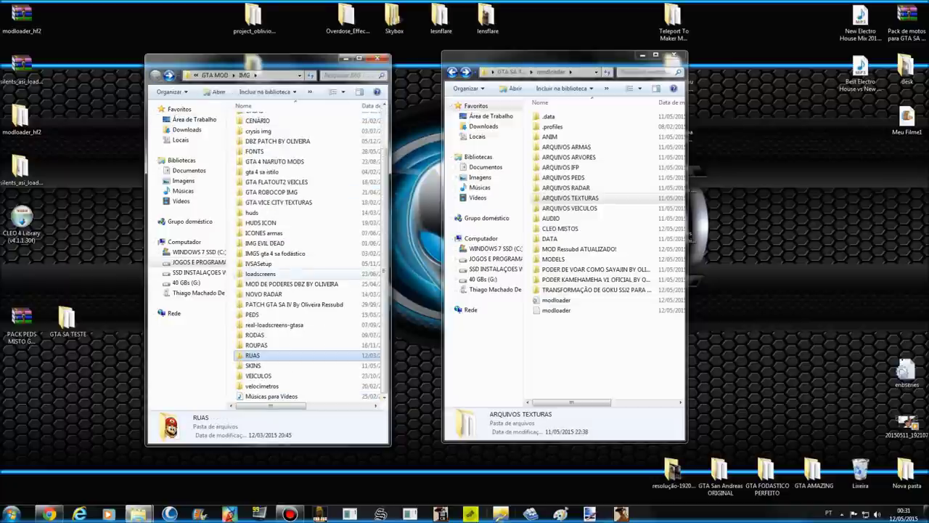
Step: Open the Ruas Do Brasil em SA folder within RUAS and view the preview pictures in its Fotos folder
{"action": "key", "text": "Return"}
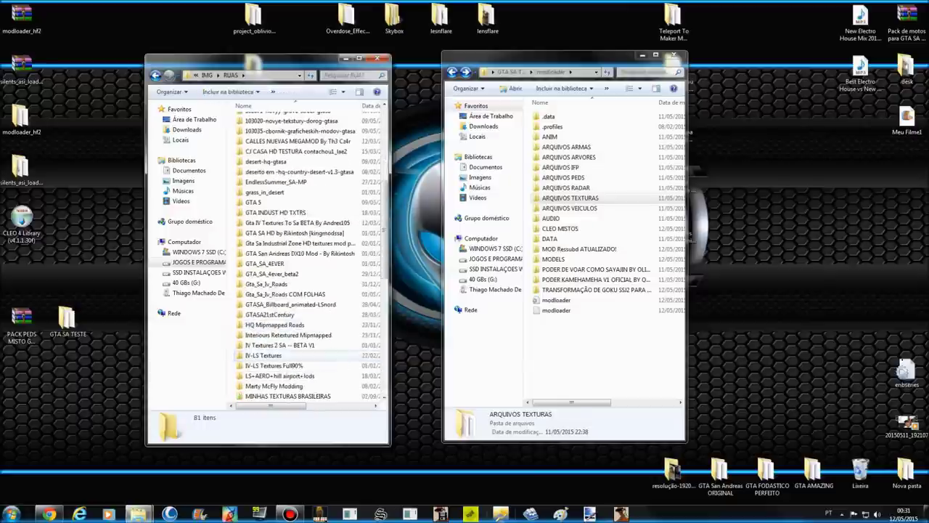
{"action": "scroll", "coordinate": [280, 359], "scroll_direction": "down", "scroll_amount": 4}
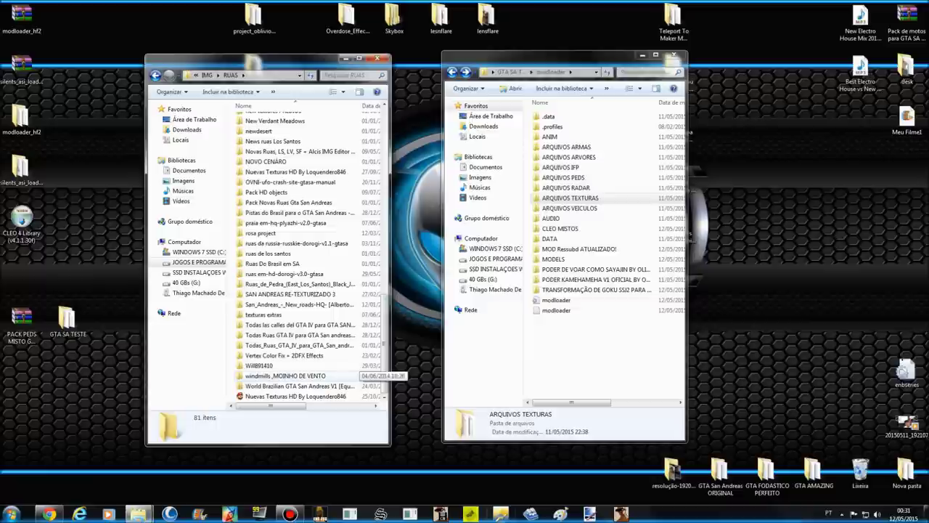
{"action": "scroll", "coordinate": [305, 254], "scroll_direction": "up", "scroll_amount": 2}
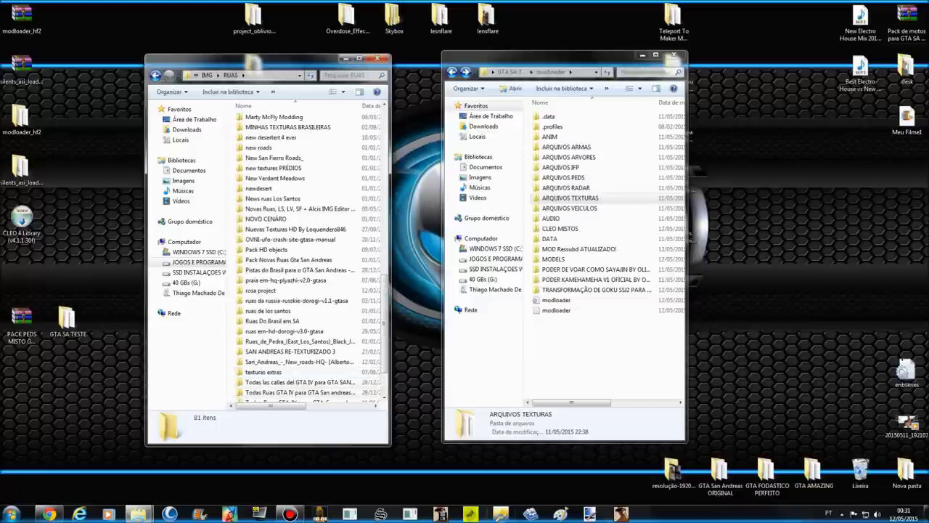
{"action": "double_click", "coordinate": [272, 320]}
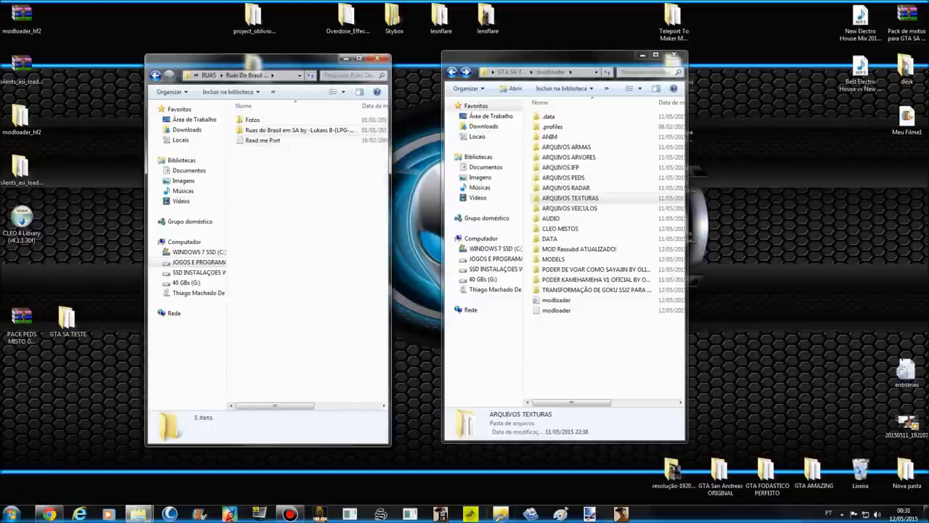
{"action": "left_click", "coordinate": [253, 120]}
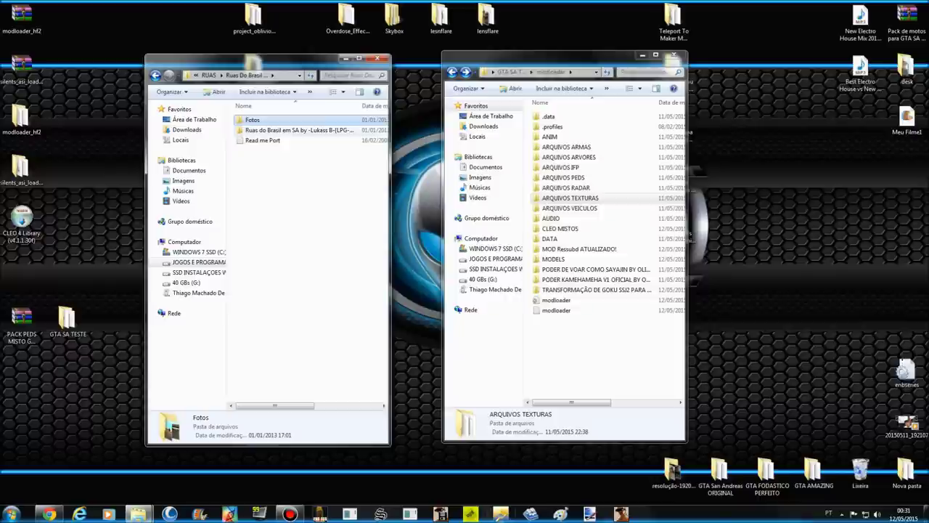
{"action": "double_click", "coordinate": [253, 120]}
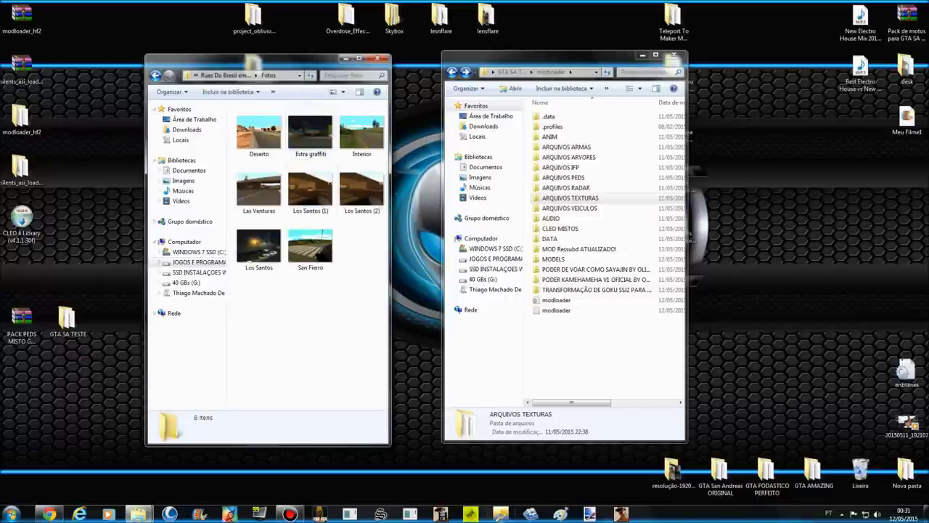
Step: Open the subfolder of Ruas Do Brasil em SA that holds the road texture files
{"action": "key", "text": "BackSpace"}
{"action": "key", "text": "Down"}
{"action": "key", "text": "Return"}
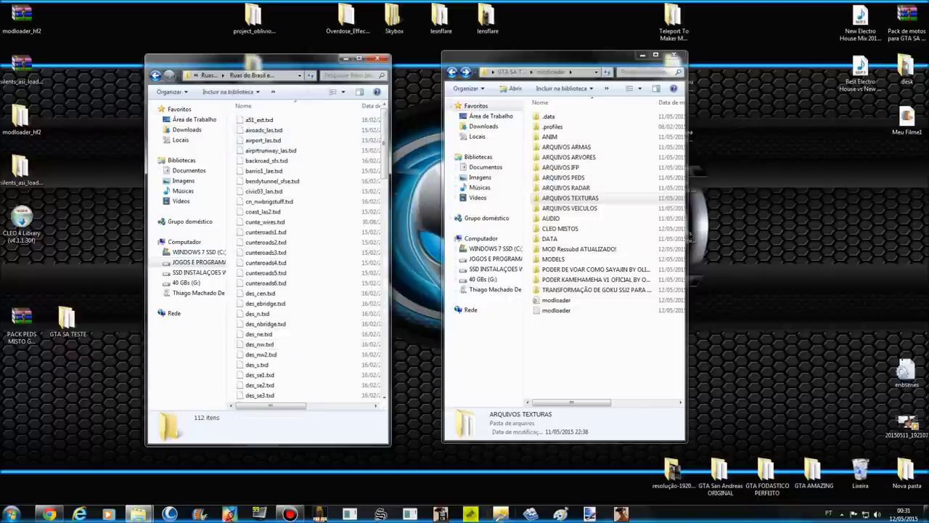
Step: Check the contents of the GTASA4EVER folder on the desktop and close it again
{"action": "left_click_drag", "start_coordinate": [227, 59], "coordinate": [369, 95]}
{"action": "left_click", "coordinate": [253, 68]}
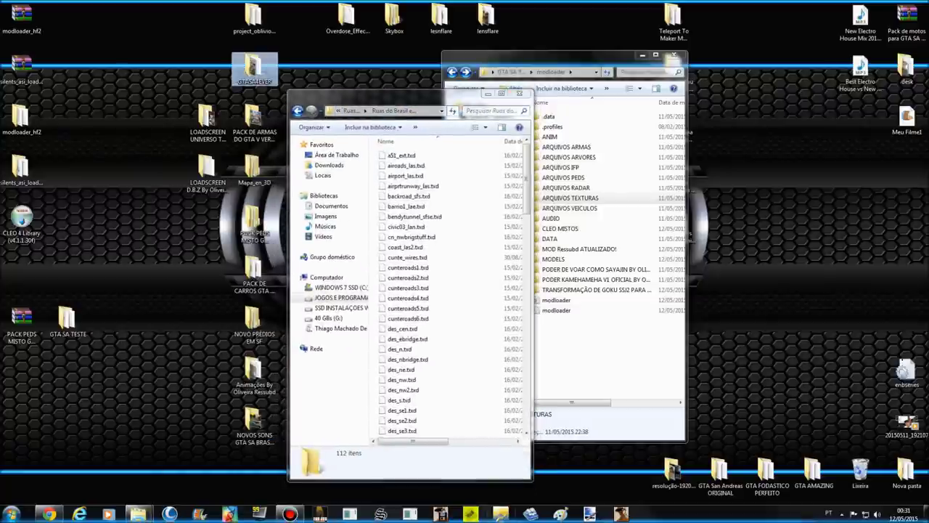
{"action": "double_click", "coordinate": [255, 67]}
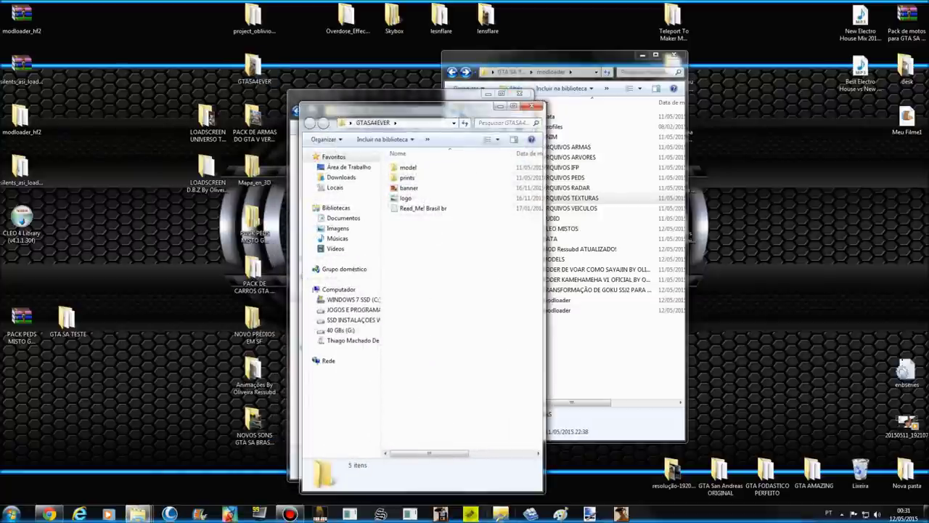
{"action": "left_click", "coordinate": [531, 107]}
{"action": "left_click_drag", "start_coordinate": [436, 95], "coordinate": [273, 96]}
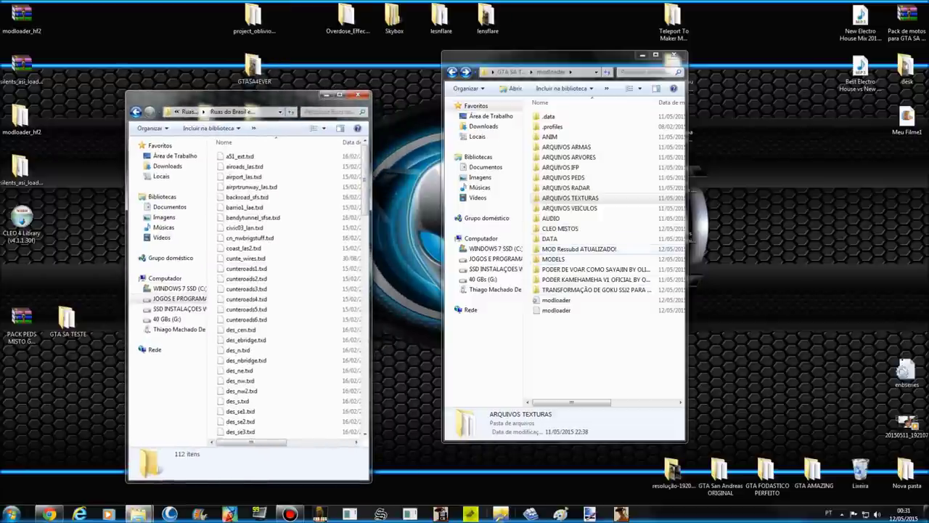
Step: Open modloader's ARQUIVOS TEXTURAS folder and copy all texture files from the Ruas do Brasil folder
{"action": "left_click", "coordinate": [624, 197]}
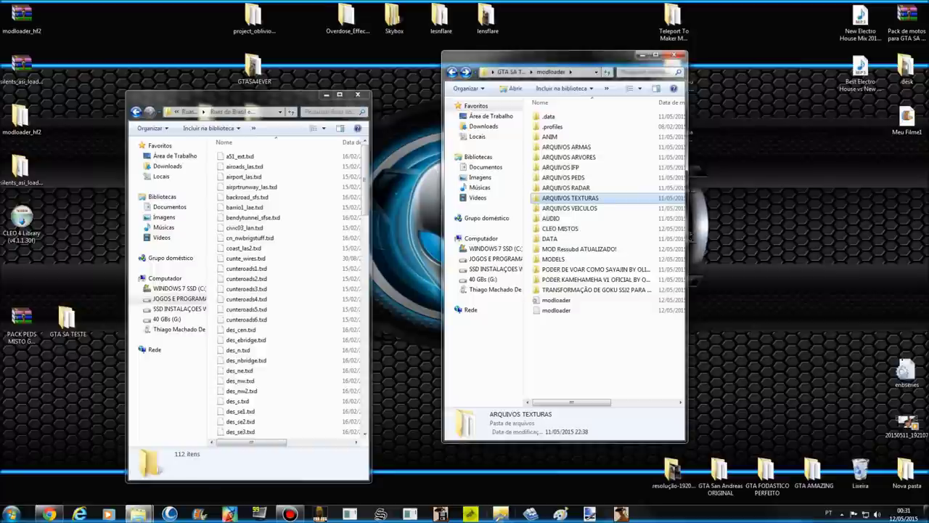
{"action": "double_click", "coordinate": [625, 198]}
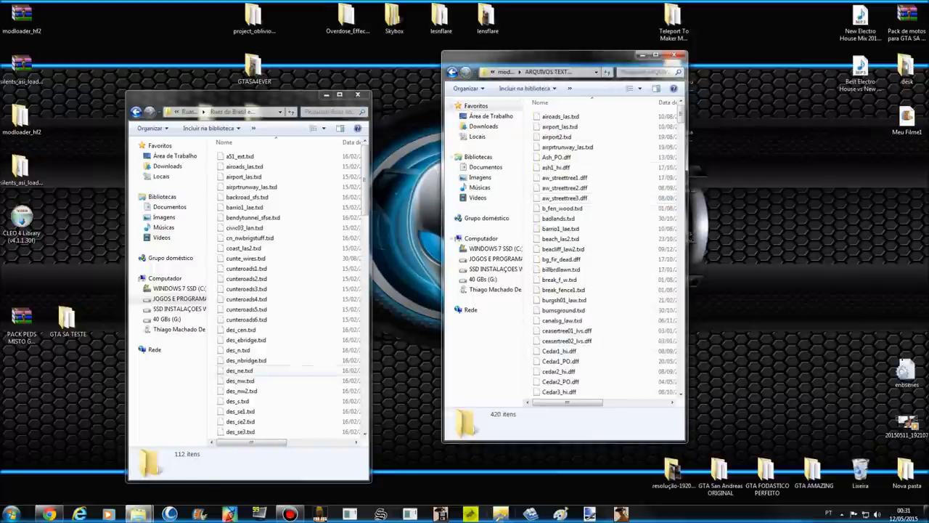
{"action": "left_click", "coordinate": [152, 128]}
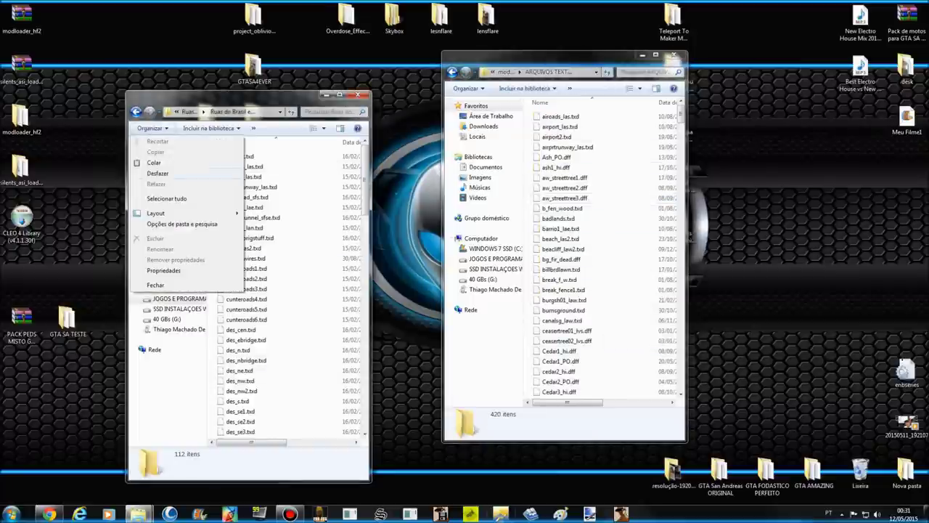
{"action": "left_click", "coordinate": [232, 112]}
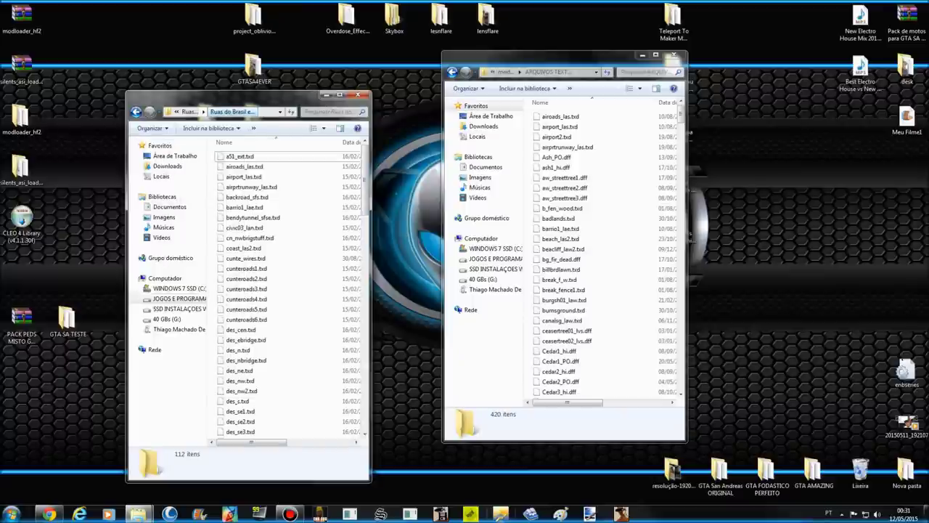
{"action": "left_click", "coordinate": [152, 128]}
{"action": "left_click", "coordinate": [162, 198]}
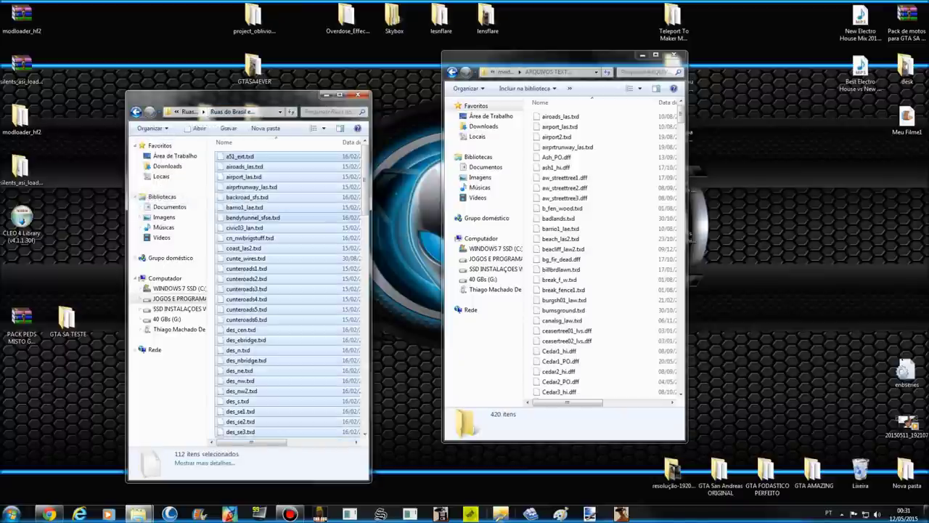
{"action": "right_click", "coordinate": [271, 215]}
{"action": "left_click", "coordinate": [297, 353]}
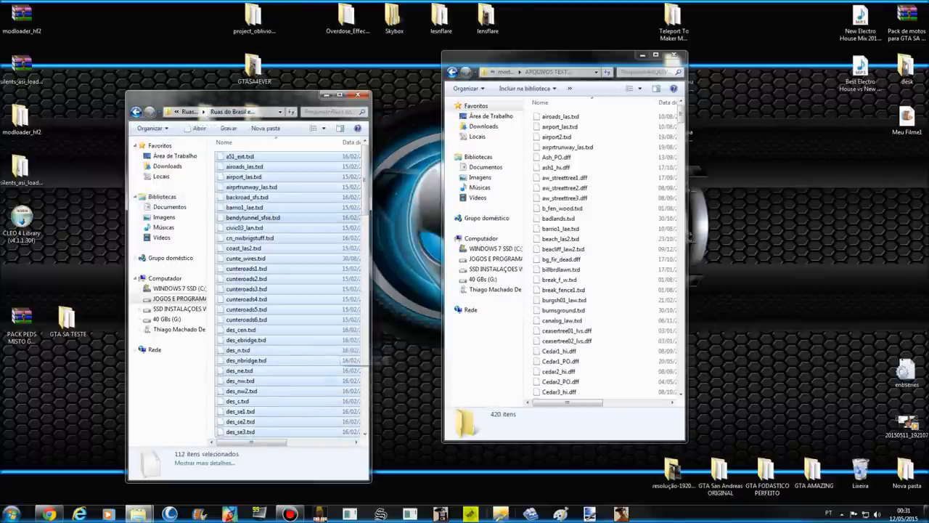
Step: Paste the copied road textures into ARQUIVOS TEXTURAS, replacing the existing file for every name conflict
{"action": "right_click", "coordinate": [612, 175]}
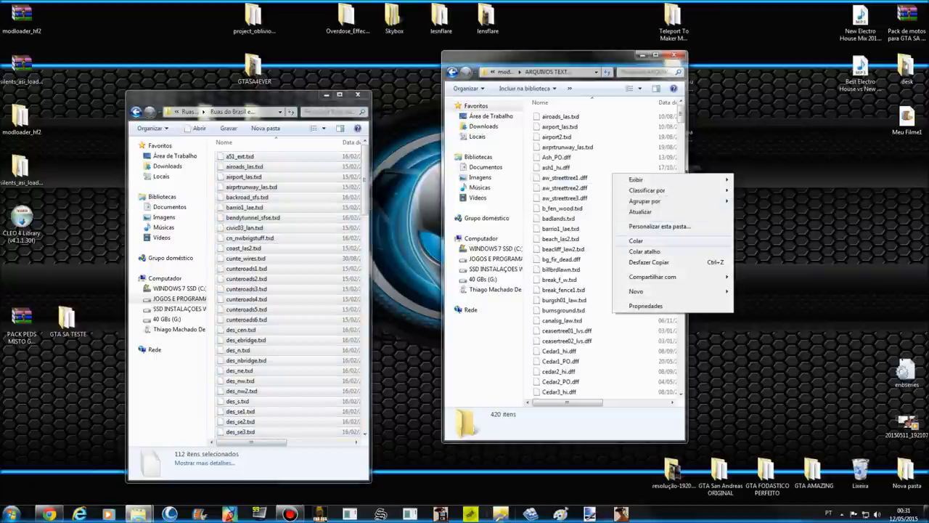
{"action": "left_click", "coordinate": [636, 240]}
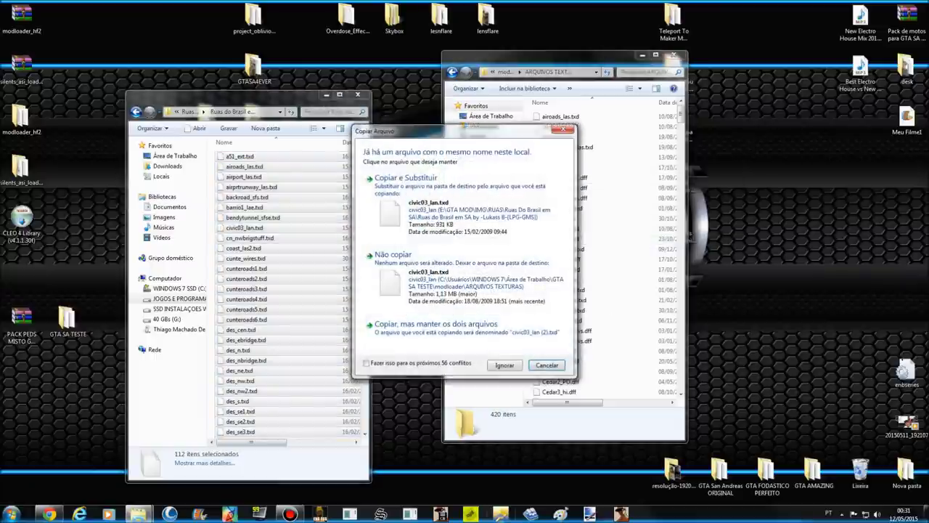
{"action": "left_click", "coordinate": [366, 363]}
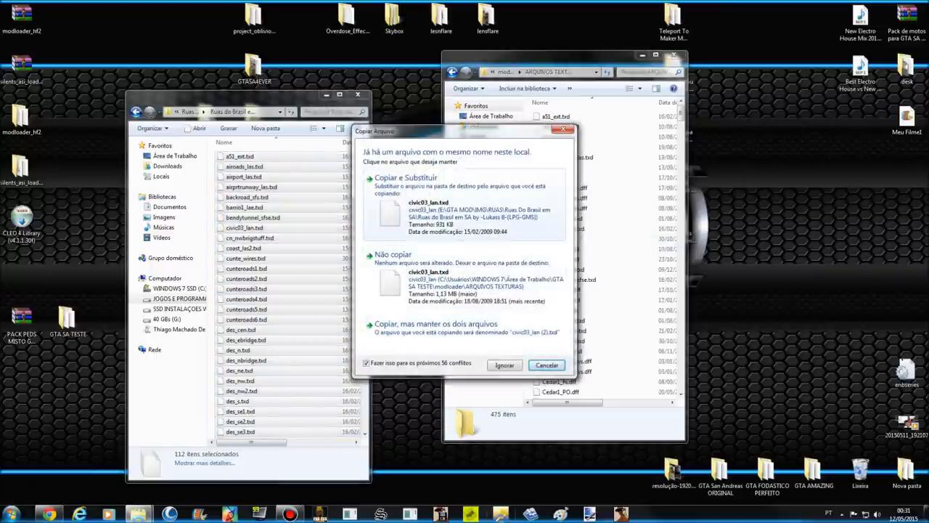
{"action": "left_click", "coordinate": [406, 178]}
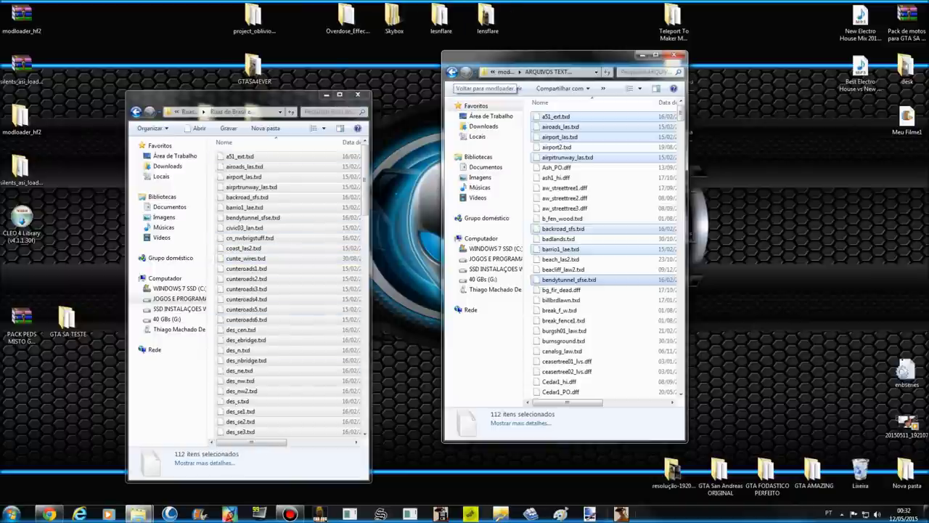
Step: Launch gta_sa from the GTA SA TESTE folder and load the first saved game, Truques no deserto
{"action": "left_click", "coordinate": [452, 72]}
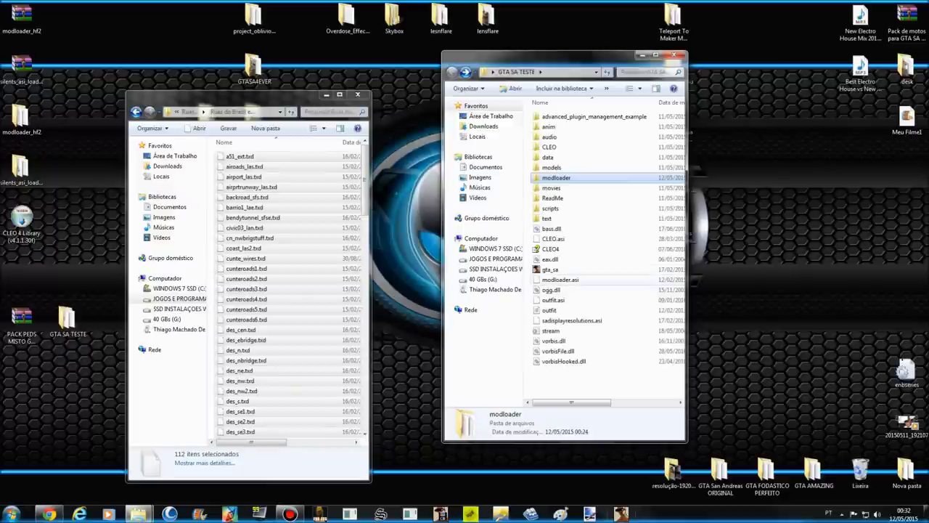
{"action": "double_click", "coordinate": [552, 269]}
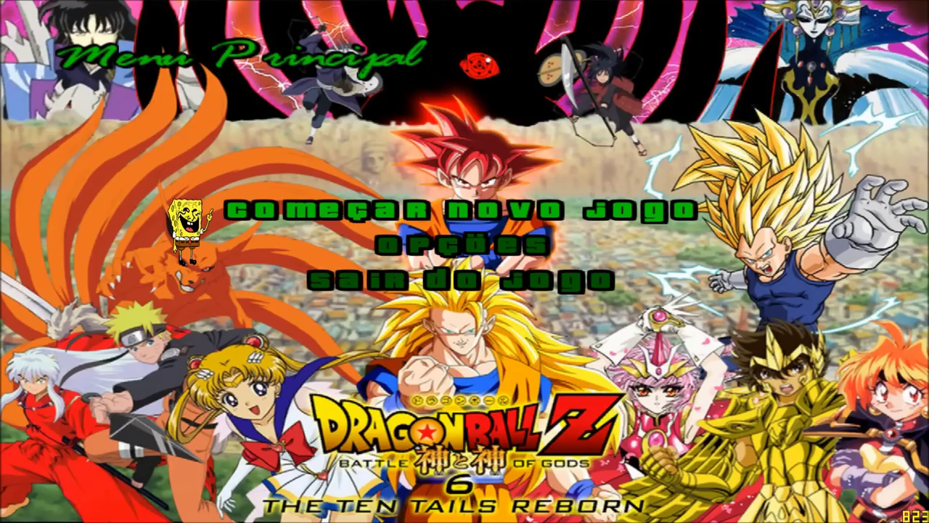
{"action": "key", "text": "Return"}
{"action": "key", "text": "Down"}
{"action": "key", "text": "Return"}
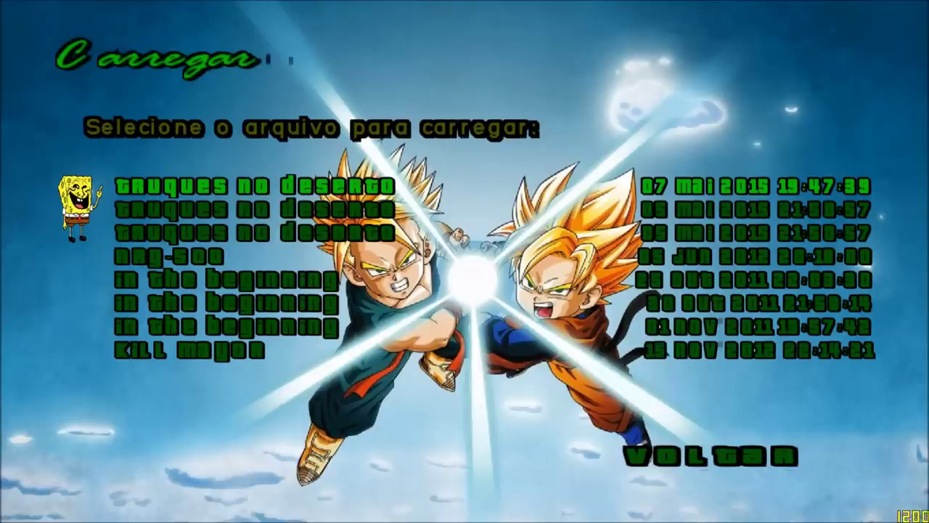
{"action": "key", "text": "Return"}
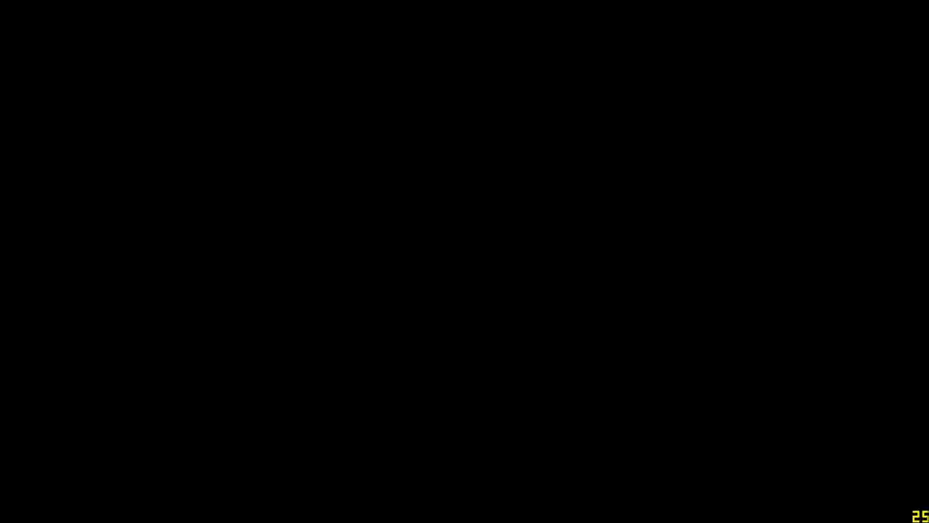
Step: Leave the house in Ganton and run out onto the street to check the road textures in the game
{"action": "key", "text": "w"}
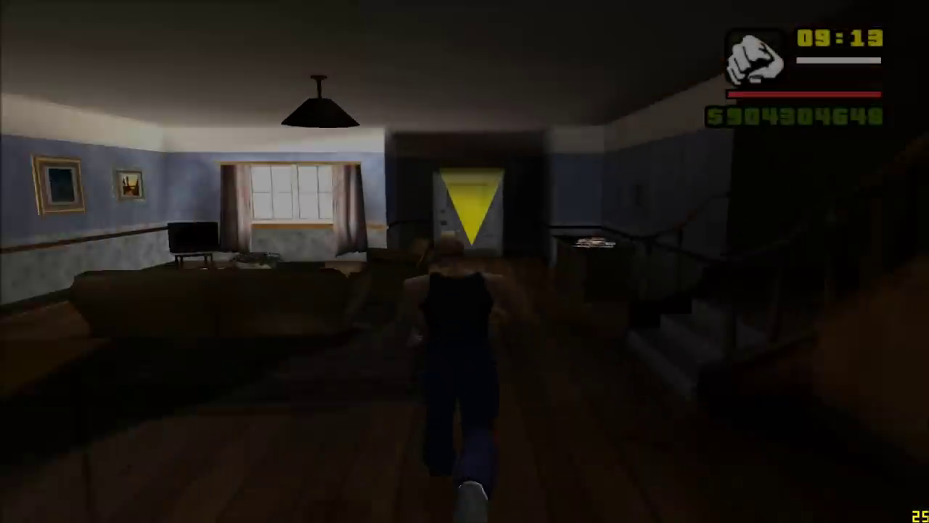
{"action": "key", "text": "shift"}
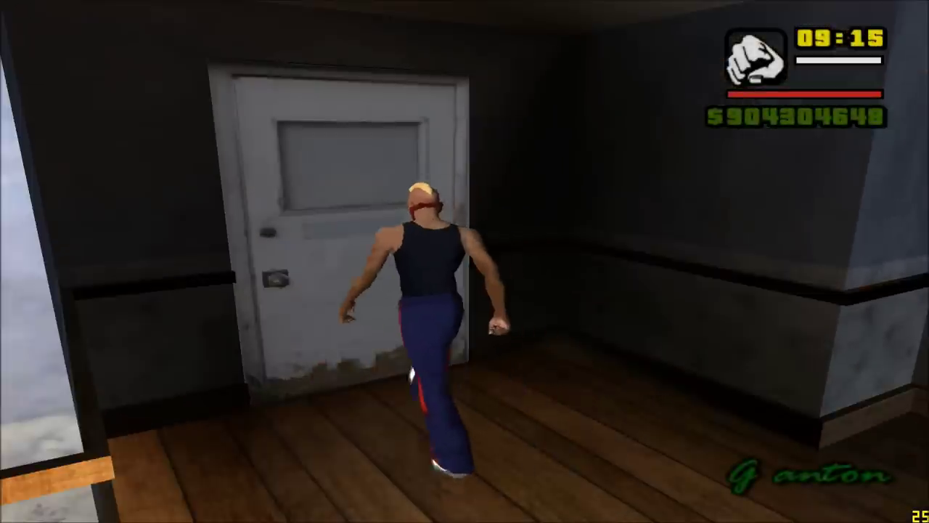
{"action": "key", "text": "w"}
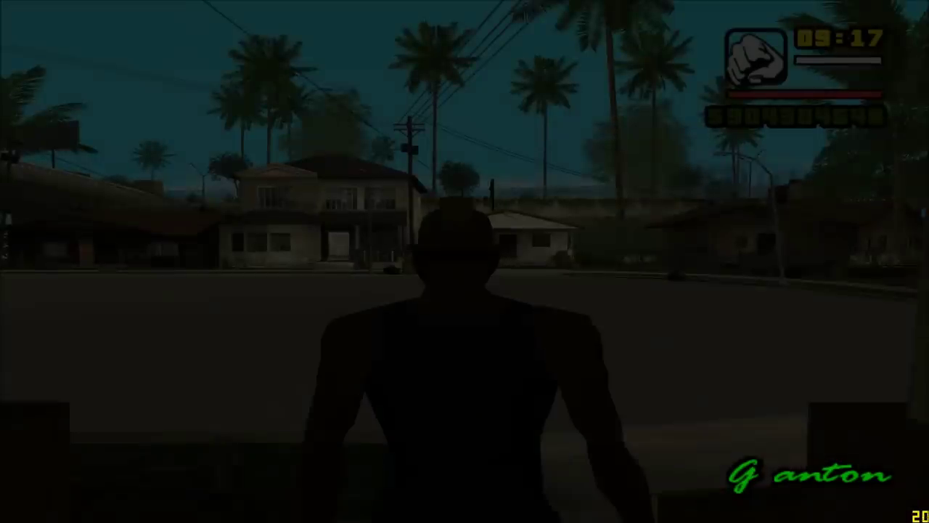
{"action": "key", "text": "w"}
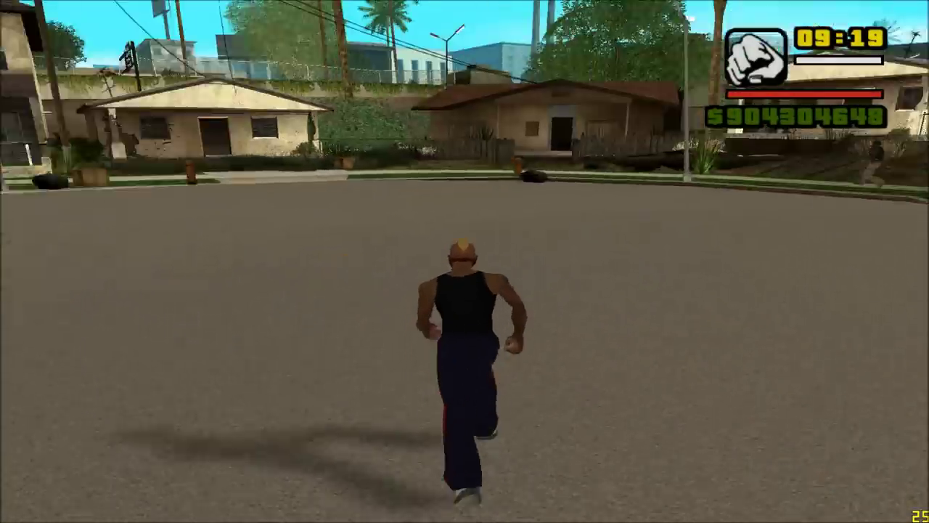
Step: Run along the Ganton street to the crosswalk to inspect the road textures and leave the game for the desktop
{"action": "key", "text": "w"}
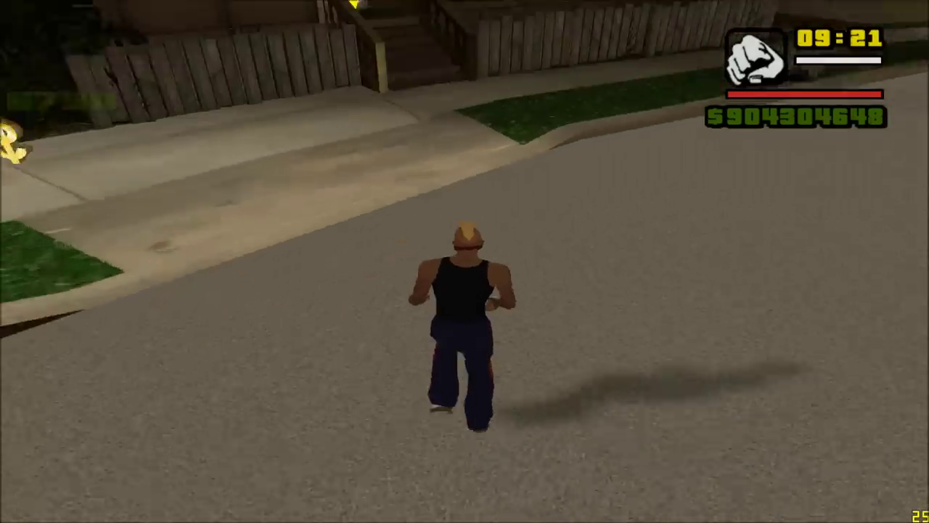
{"action": "key", "text": "w"}
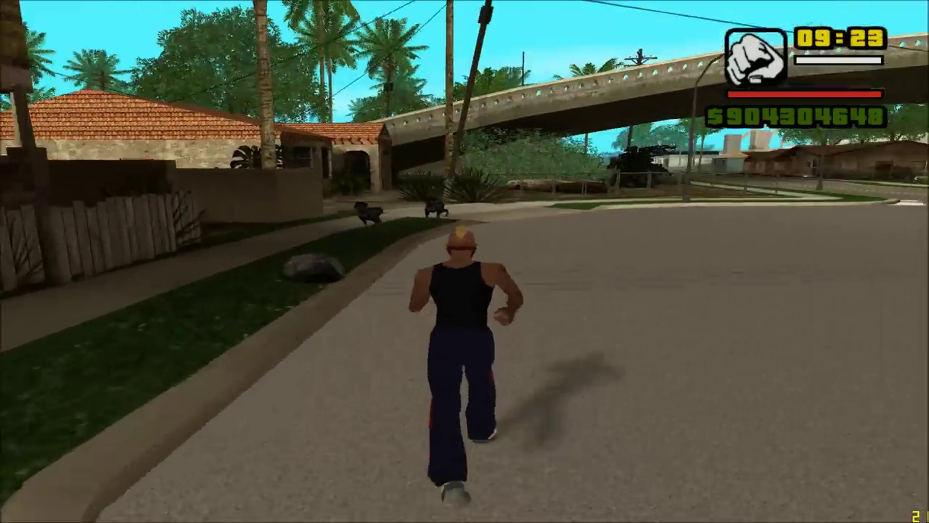
{"action": "key", "text": "w"}
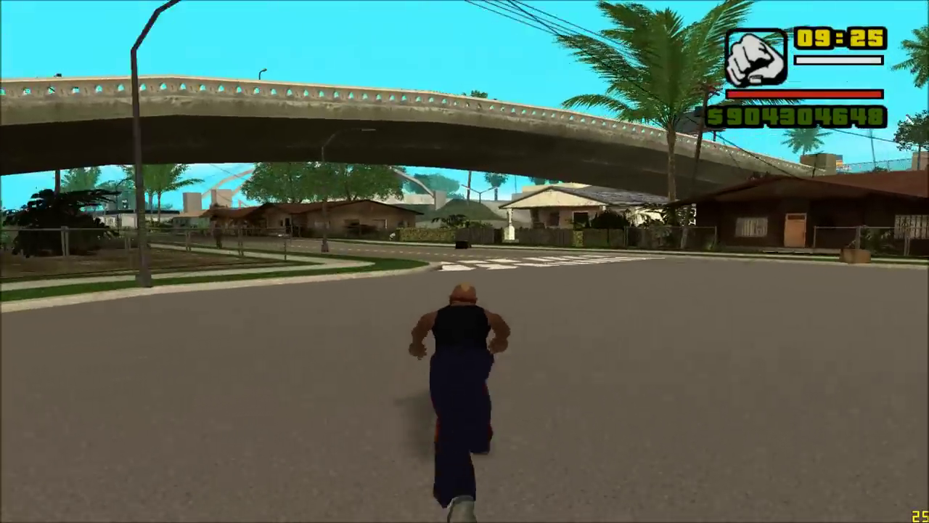
{"action": "key", "text": "w"}
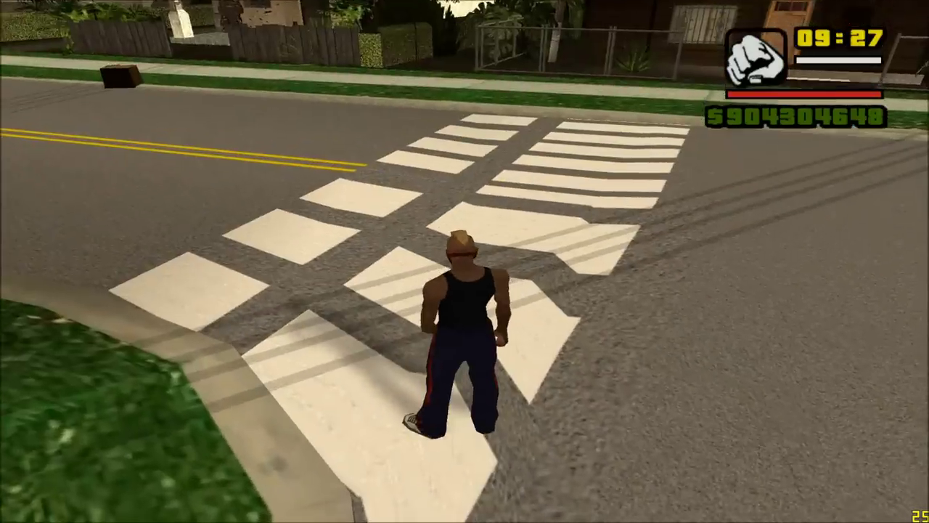
{"action": "key", "text": "w"}
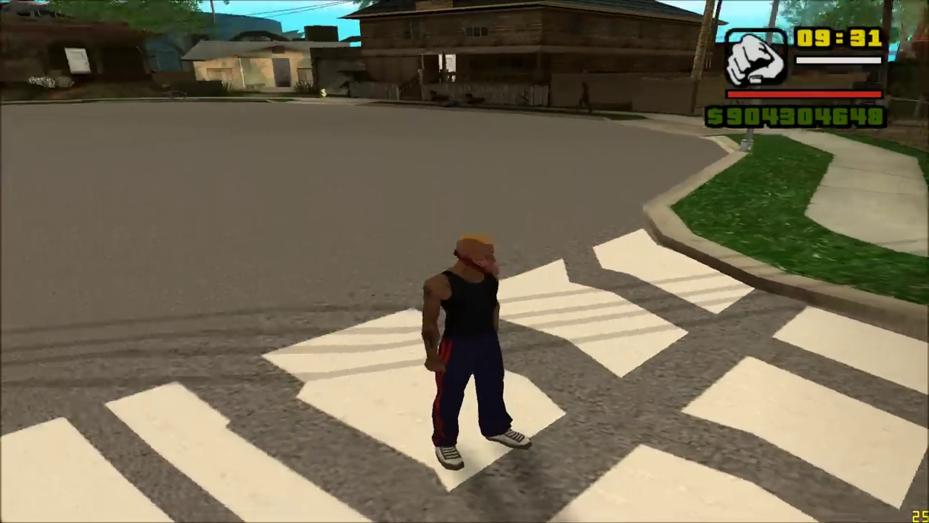
{"action": "key", "text": "w"}
{"action": "key", "text": "Escape"}
{"action": "key", "text": "super"}
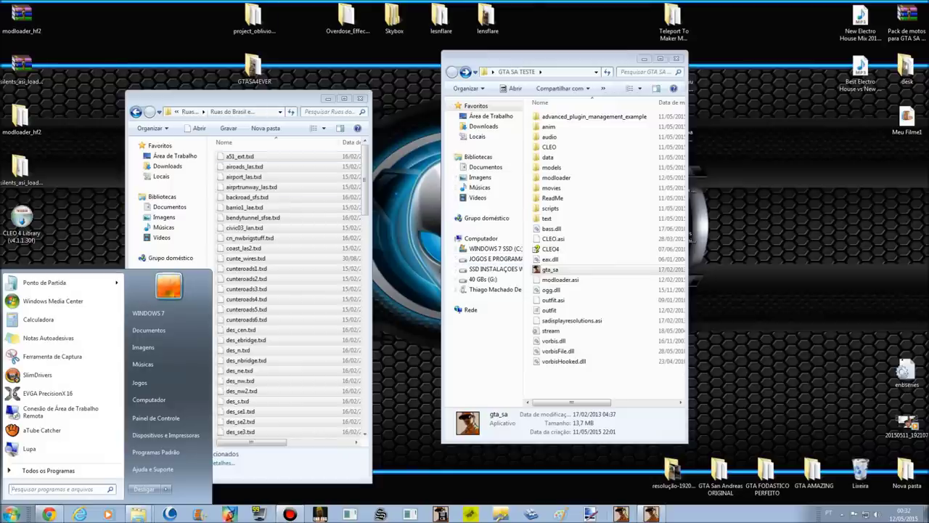
Step: Open ARQUIVOS TEXTURAS inside GTA SA TESTE's modloader folder and close the Ruas do Brasil folder
{"action": "left_click", "coordinate": [557, 177]}
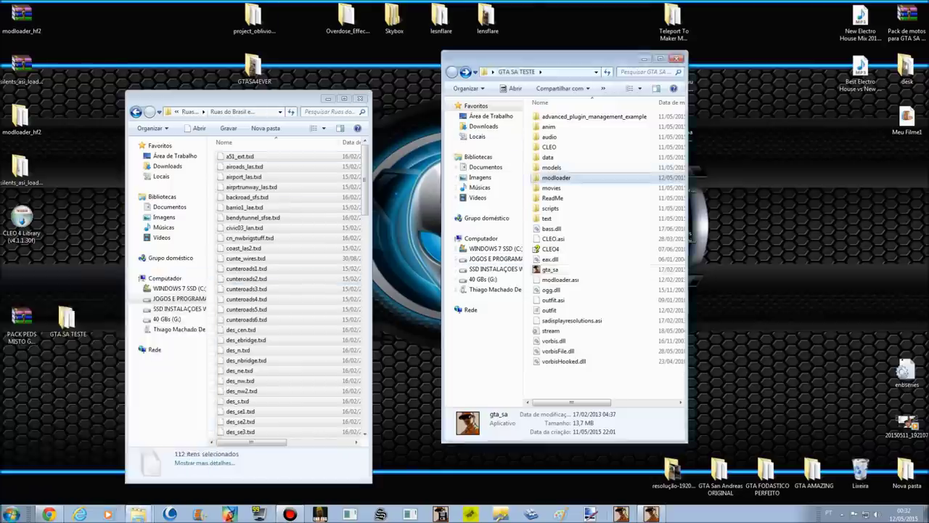
{"action": "double_click", "coordinate": [557, 177]}
{"action": "double_click", "coordinate": [566, 197]}
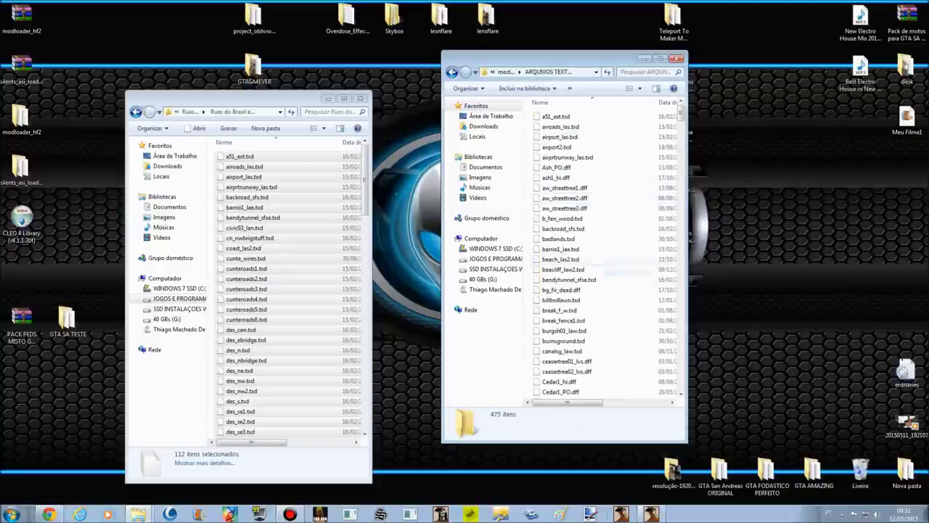
{"action": "left_click", "coordinate": [361, 99]}
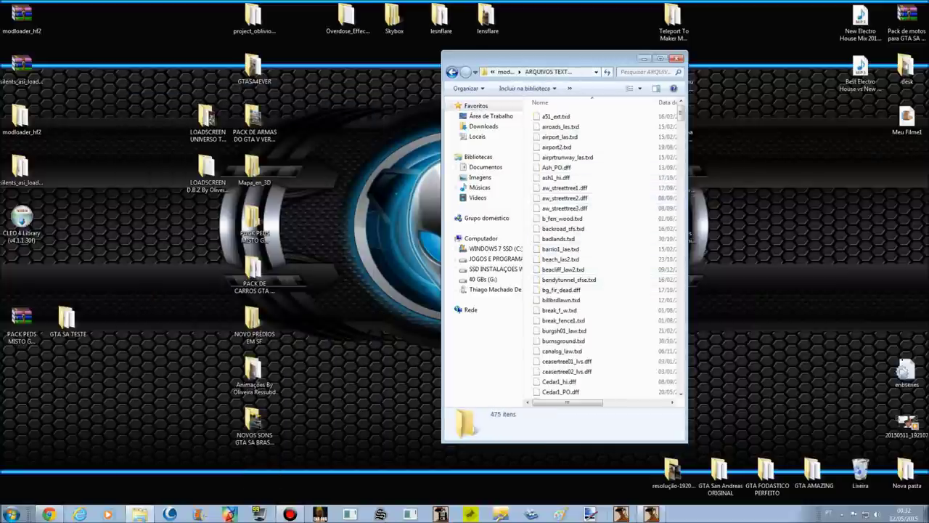
Step: Open the gta3 folder inside GTASA4EVER's model folder, examine its texture files and close it
{"action": "left_click", "coordinate": [254, 69]}
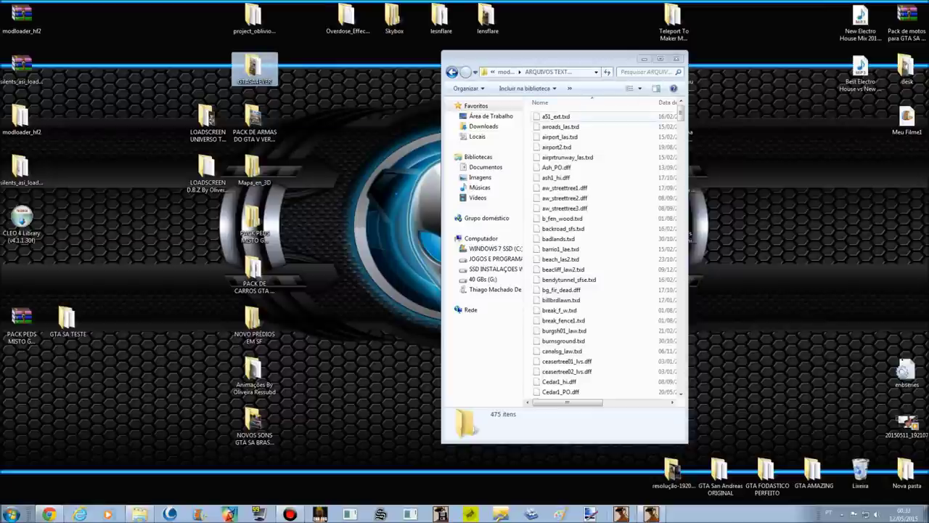
{"action": "double_click", "coordinate": [254, 69]}
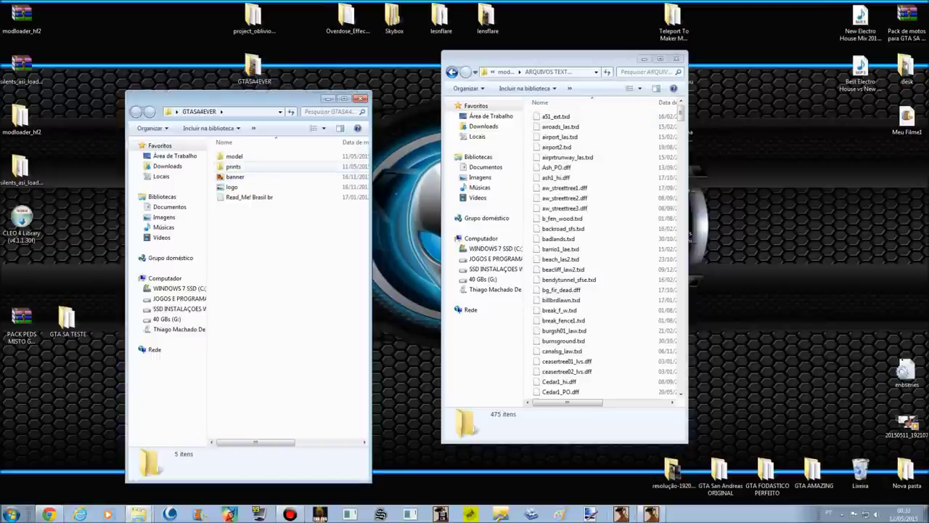
{"action": "double_click", "coordinate": [234, 156]}
{"action": "double_click", "coordinate": [233, 157]}
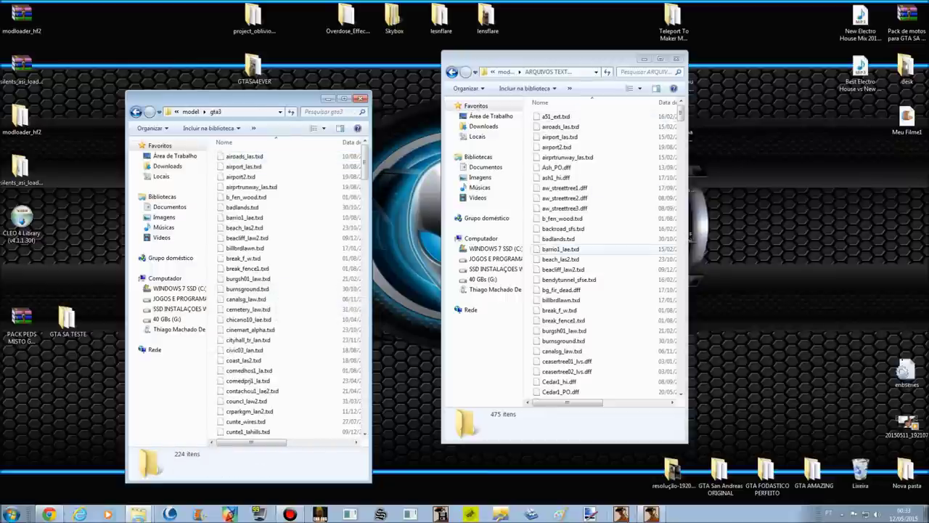
{"action": "left_click", "coordinate": [362, 98]}
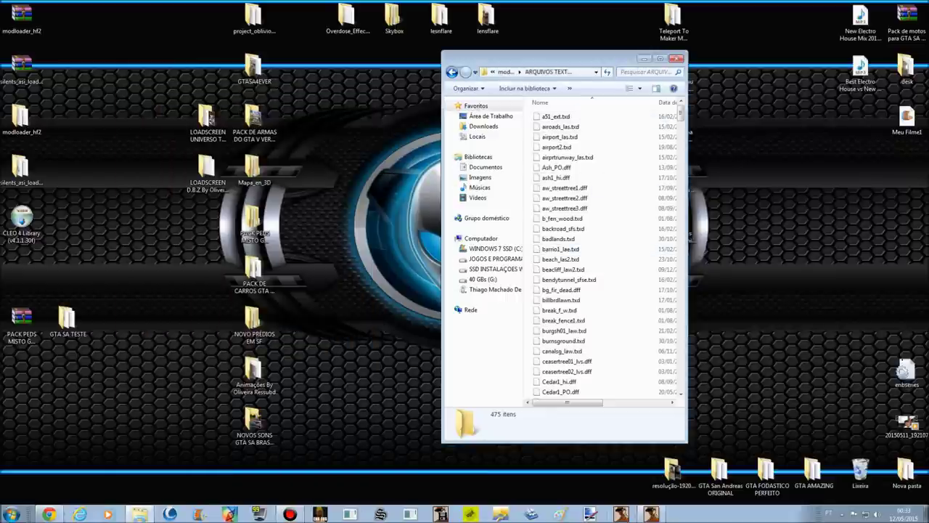
Step: Delete all files in modloader's ARQUIVOS TEXTURAS folder, sending them to the recycle bin
{"action": "left_click", "coordinate": [466, 88]}
{"action": "left_click", "coordinate": [483, 158]}
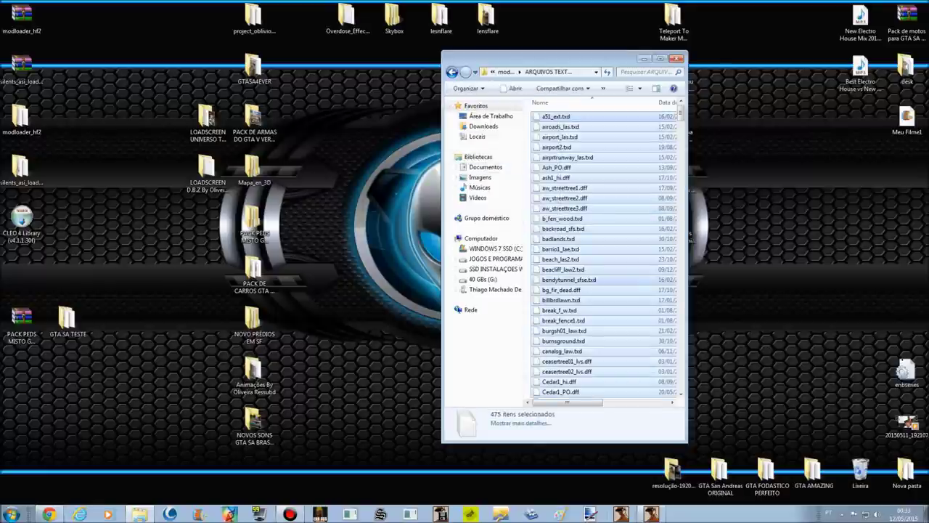
{"action": "key", "text": "Delete"}
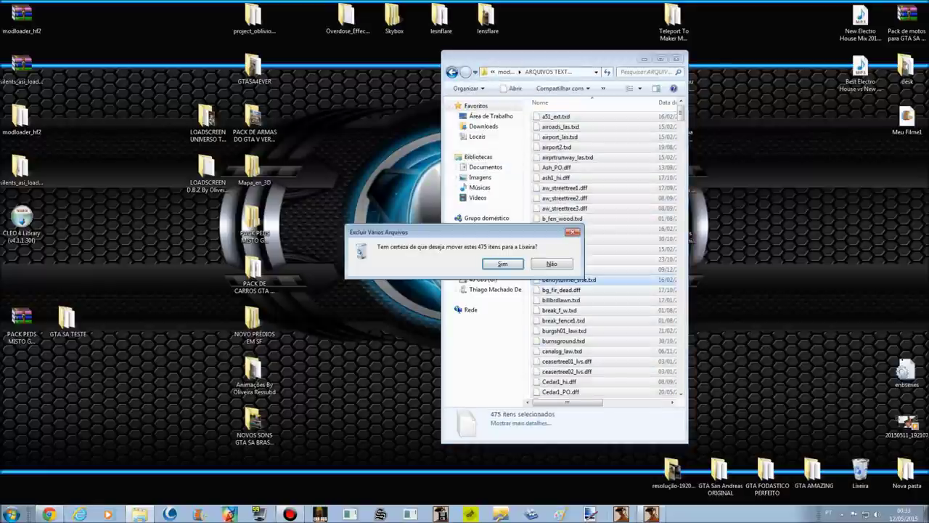
{"action": "key", "text": "Return"}
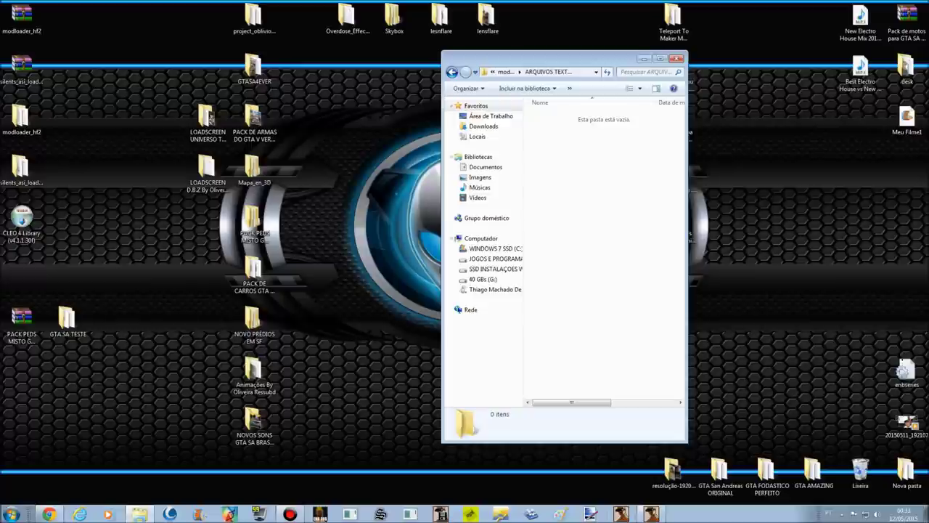
Step: Reopen GTASA4EVER's gta3 folder to review the texture files it offers and close the window
{"action": "double_click", "coordinate": [254, 69]}
{"action": "double_click", "coordinate": [232, 157]}
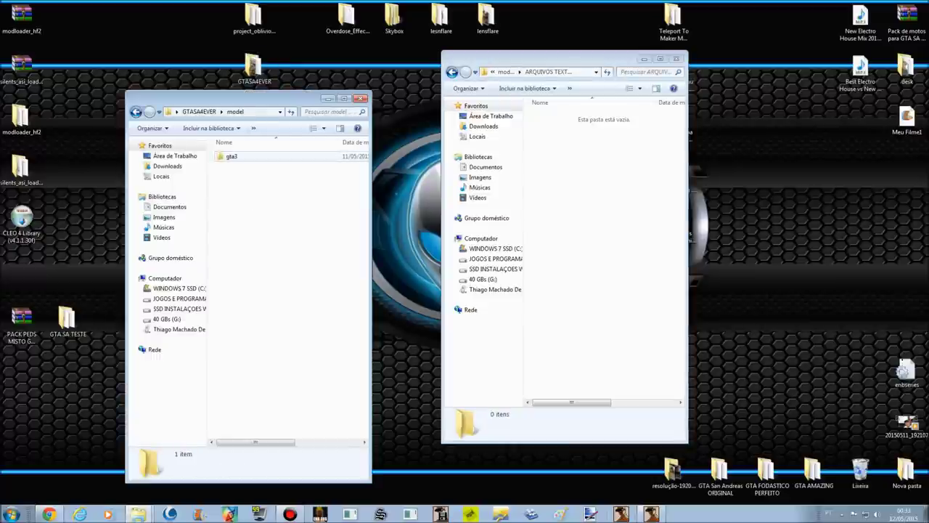
{"action": "double_click", "coordinate": [348, 156]}
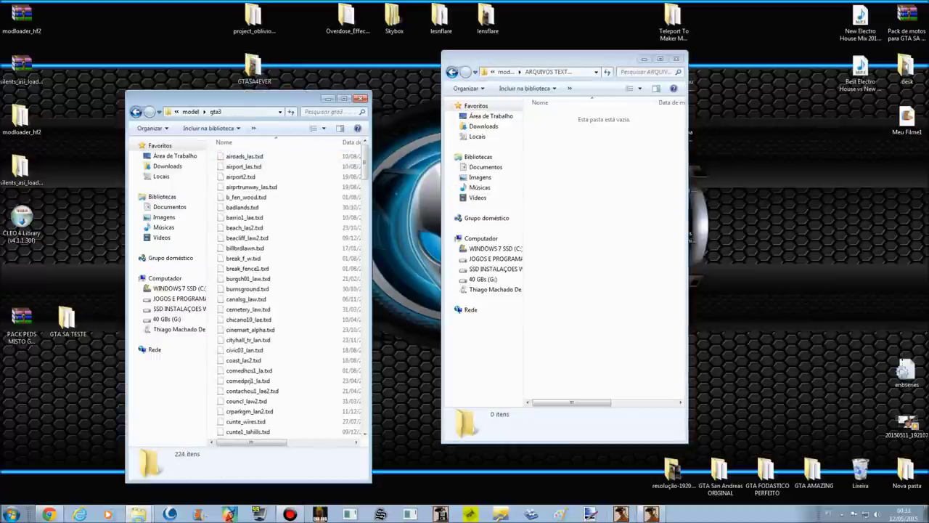
{"action": "left_click", "coordinate": [362, 98]}
Step: Review the folder list in modloader and check the contents of ARQUIVOS TEXTURAS
{"action": "left_click", "coordinate": [452, 71]}
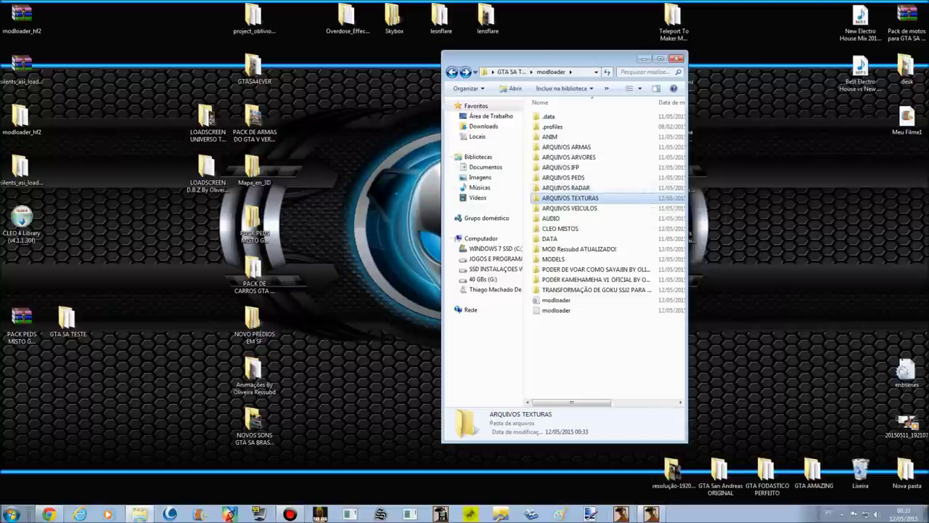
{"action": "key", "text": "F2"}
{"action": "left_click", "coordinate": [585, 208]}
{"action": "double_click", "coordinate": [585, 198]}
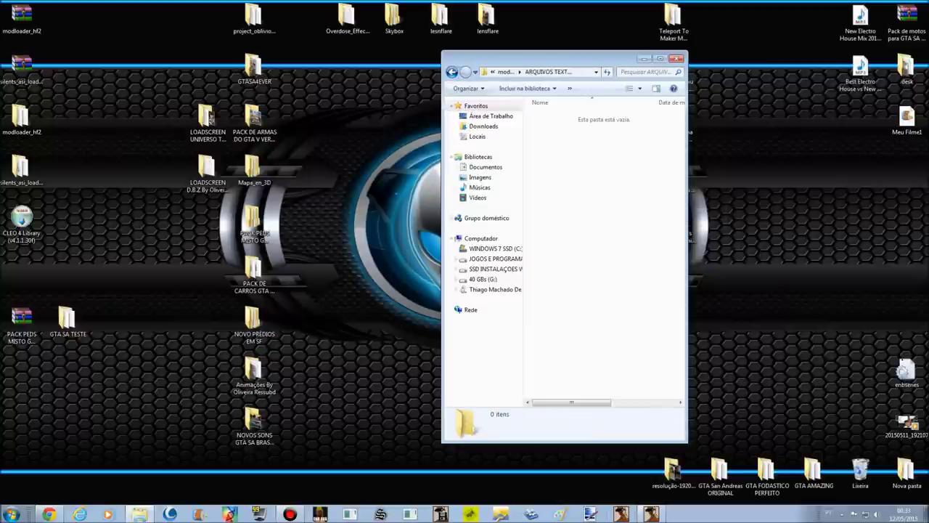
{"action": "key", "text": "BackSpace"}
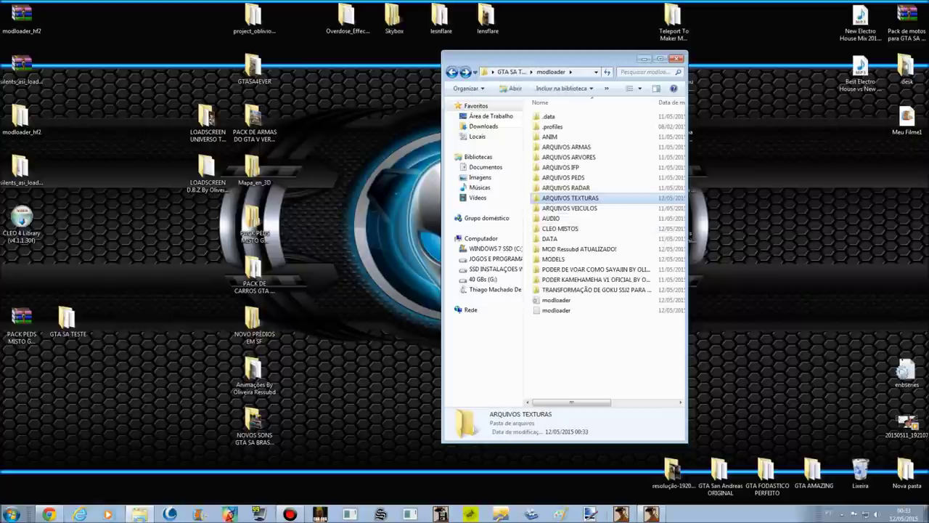
{"action": "left_click", "coordinate": [585, 209]}
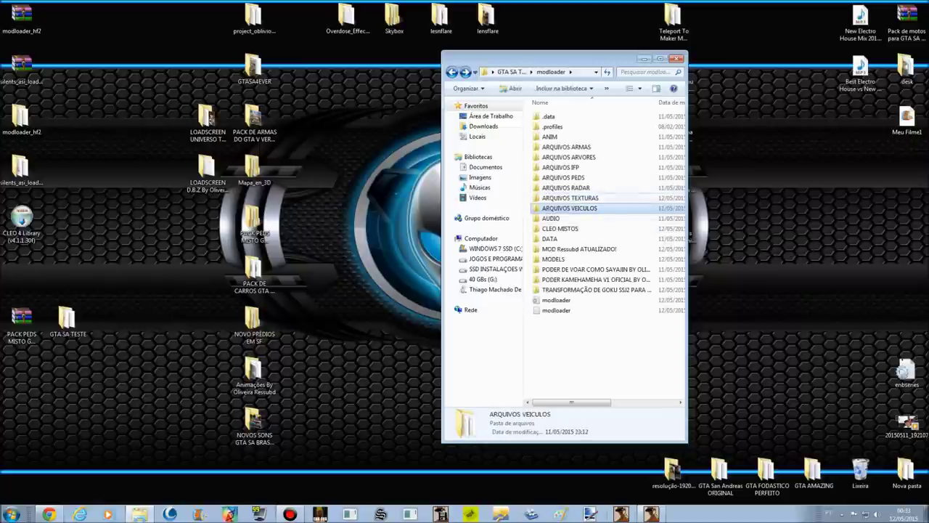
{"action": "left_click", "coordinate": [585, 188]}
{"action": "left_click", "coordinate": [585, 198]}
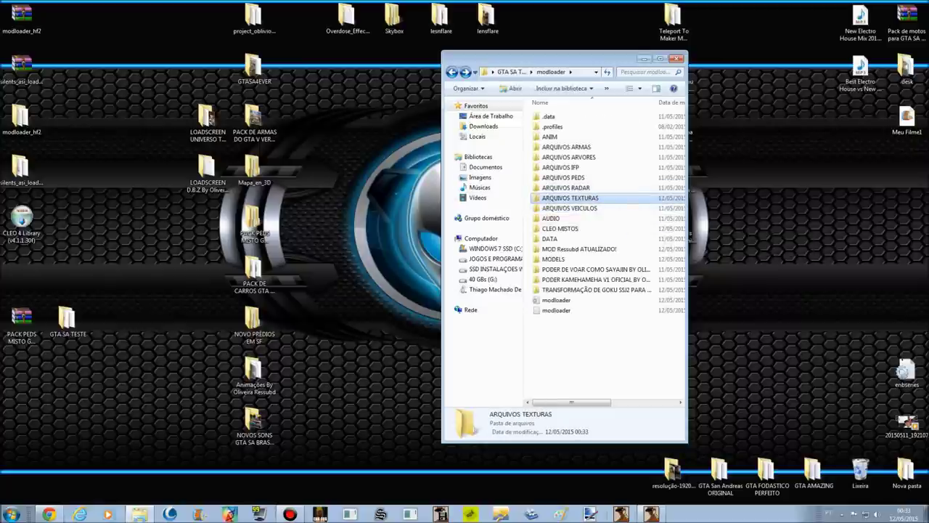
{"action": "key", "text": "Return"}
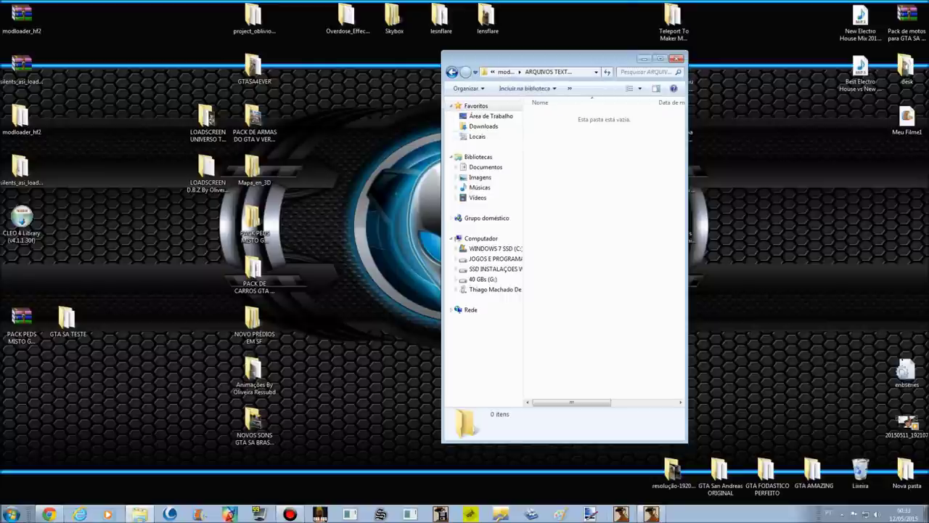
{"action": "right_click", "coordinate": [529, 170]}
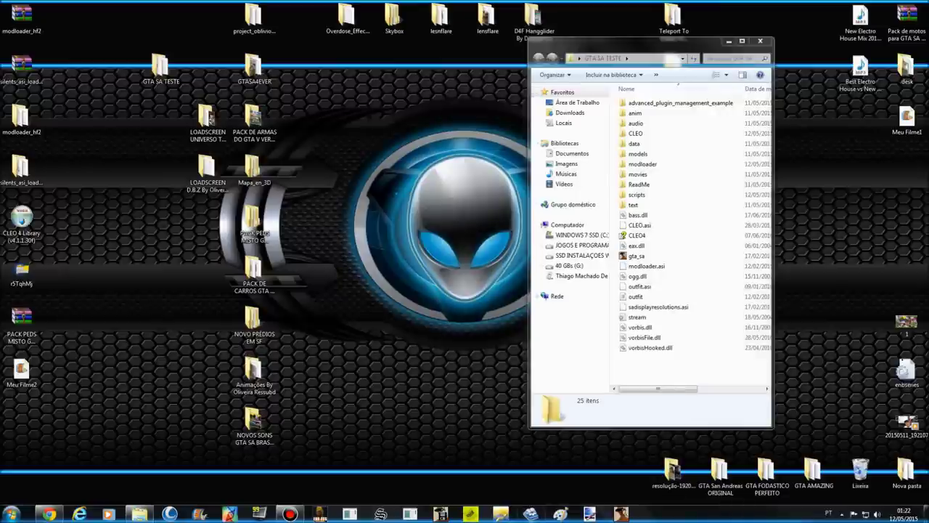
Step: Open the Skybox mod folder from the desktop and place its window beside the GTA SA TESTE window
{"action": "left_click_drag", "start_coordinate": [678, 53], "coordinate": [672, 61]}
{"action": "left_click_drag", "start_coordinate": [393, 16], "coordinate": [347, 222]}
{"action": "double_click", "coordinate": [347, 220]}
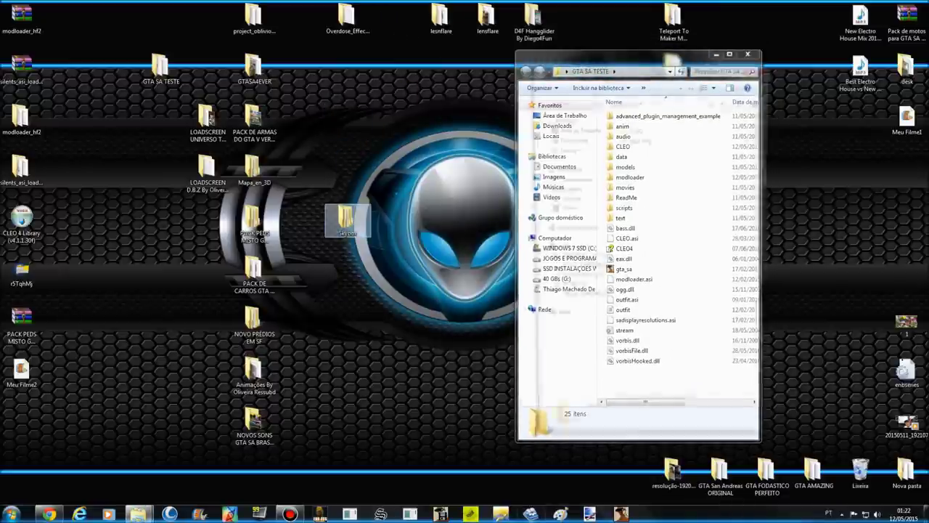
{"action": "left_click_drag", "start_coordinate": [650, 67], "coordinate": [246, 65]}
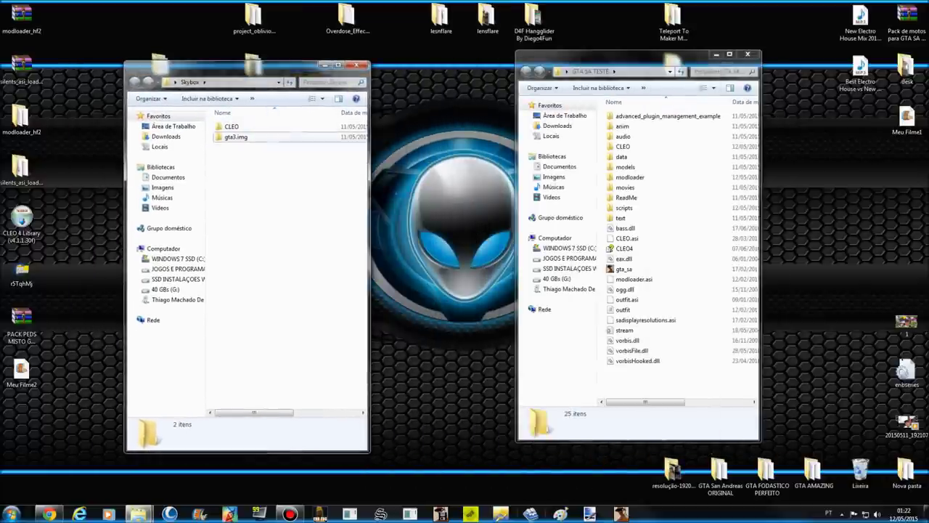
Step: Inspect the files in Skybox's CLEO and gta3.img folders, ending in CLEO with SightDistance_by_0x688.cleo selected
{"action": "left_click", "coordinate": [232, 126]}
{"action": "double_click", "coordinate": [232, 126]}
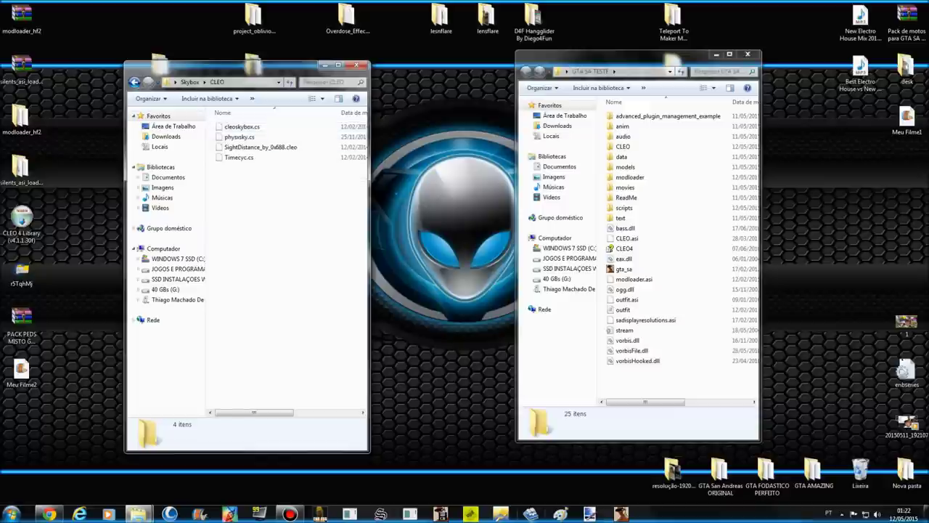
{"action": "left_click", "coordinate": [134, 82]}
{"action": "double_click", "coordinate": [236, 137]}
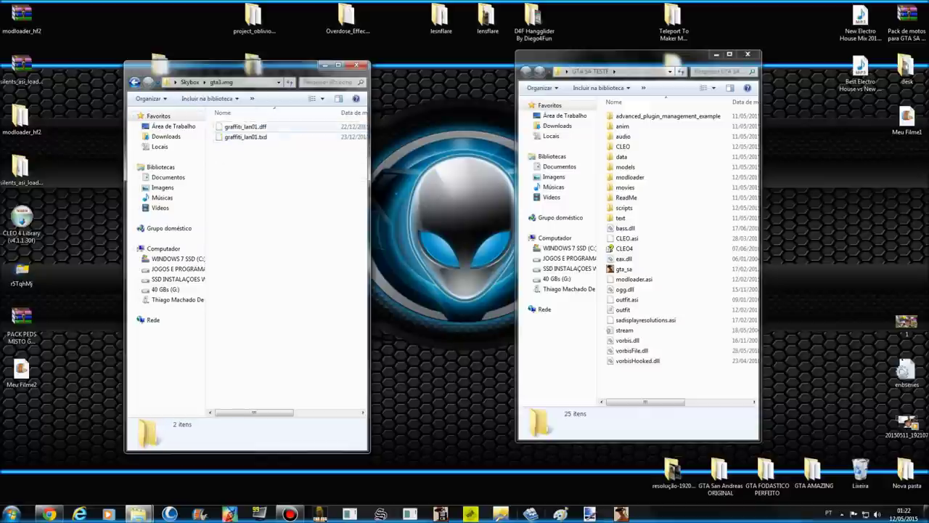
{"action": "left_click", "coordinate": [135, 82]}
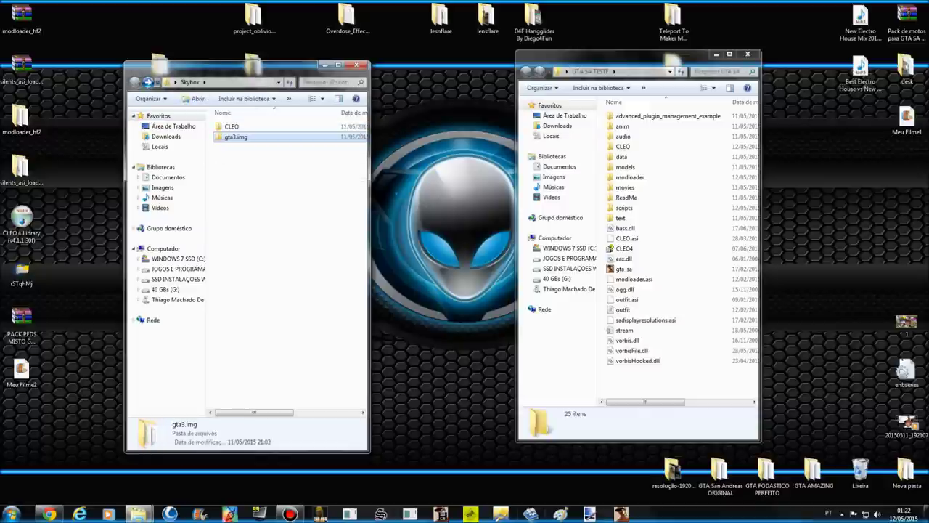
{"action": "left_click", "coordinate": [232, 127]}
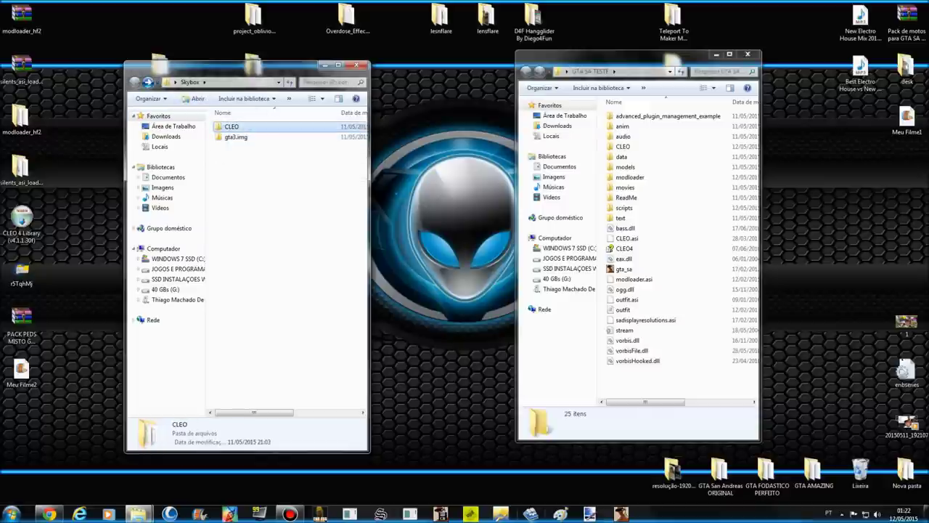
{"action": "double_click", "coordinate": [232, 126]}
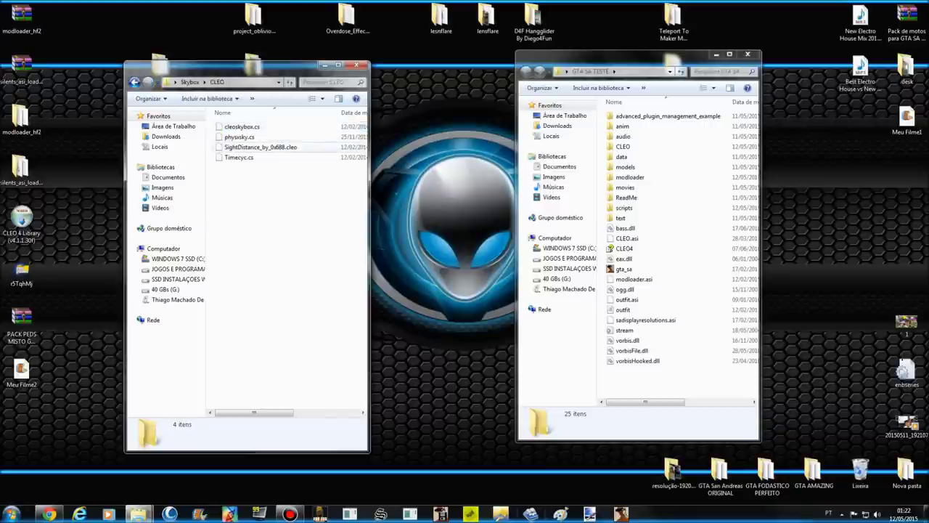
{"action": "left_click", "coordinate": [260, 147]}
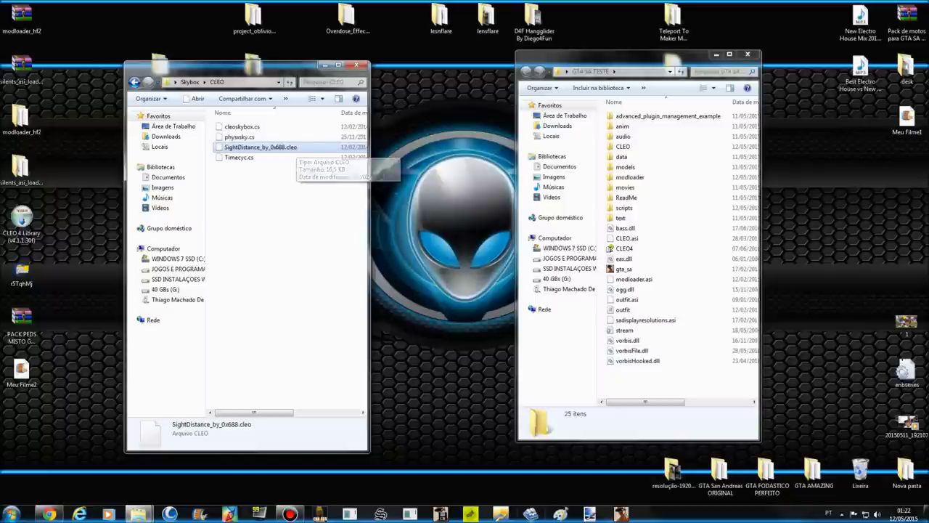
Step: Open GTA SA TESTE's CLEO folder and copy all four files from Skybox's CLEO folder
{"action": "double_click", "coordinate": [623, 146]}
{"action": "left_click_drag", "start_coordinate": [324, 212], "coordinate": [288, 124]}
{"action": "right_click", "coordinate": [288, 124]}
{"action": "left_click", "coordinate": [313, 273]}
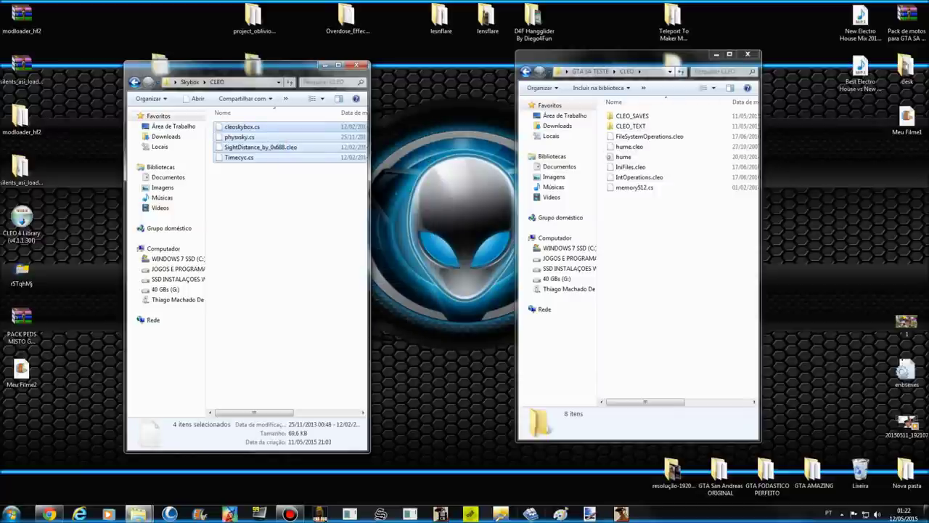
Step: Paste the four copied Skybox files into GTA SA TESTE's CLEO folder and return to the game's main folder
{"action": "left_click", "coordinate": [526, 71]}
{"action": "double_click", "coordinate": [625, 147]}
{"action": "right_click", "coordinate": [672, 269]}
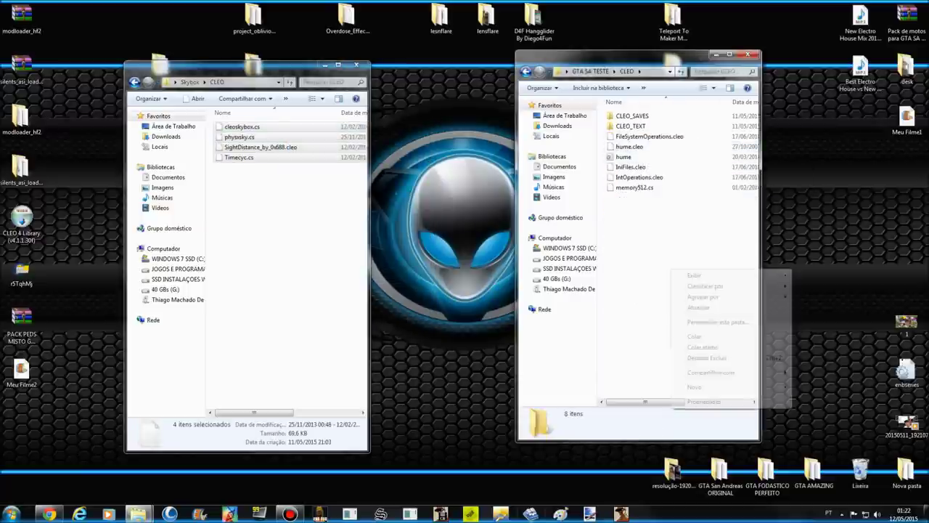
{"action": "left_click", "coordinate": [694, 337]}
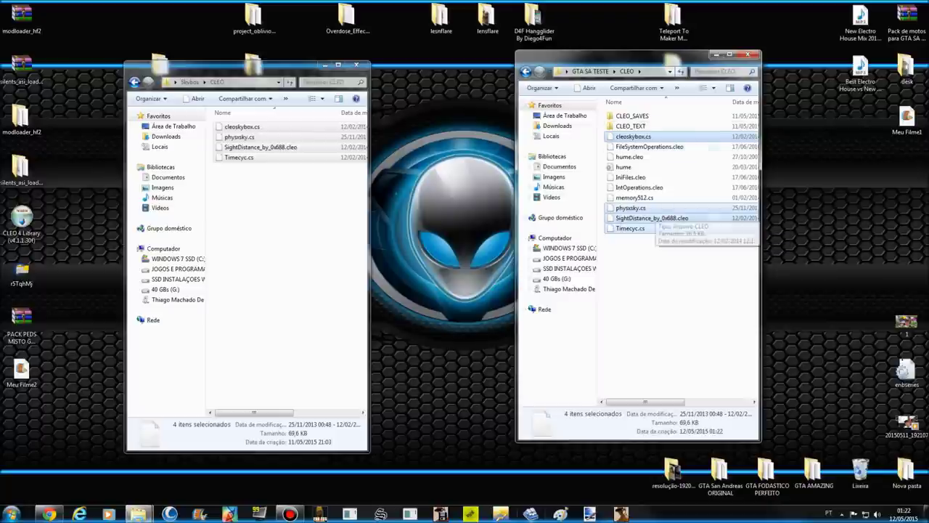
{"action": "left_click", "coordinate": [527, 72]}
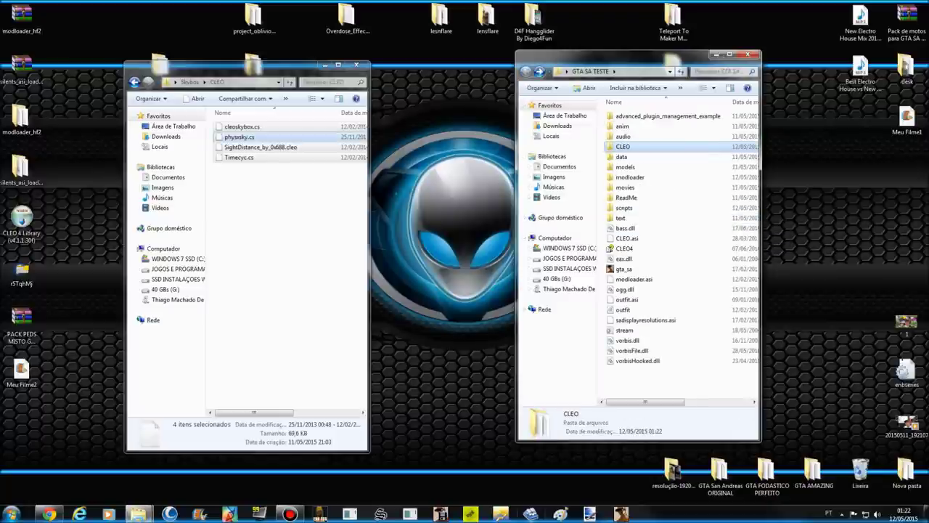
Step: Open Skybox's gta3.img folder and create a folder named SKY inside GTA SA TESTE's modloader folder
{"action": "left_click", "coordinate": [135, 82]}
{"action": "left_click", "coordinate": [236, 137]}
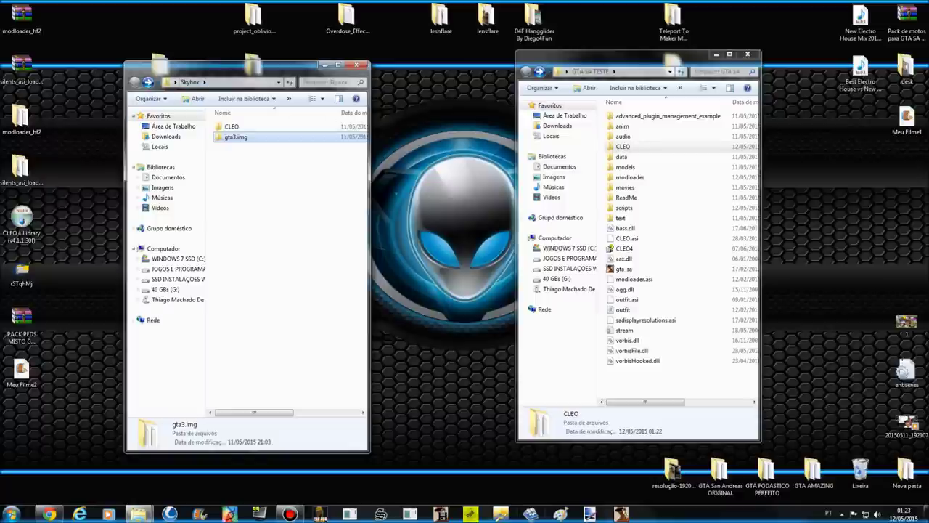
{"action": "double_click", "coordinate": [630, 177]}
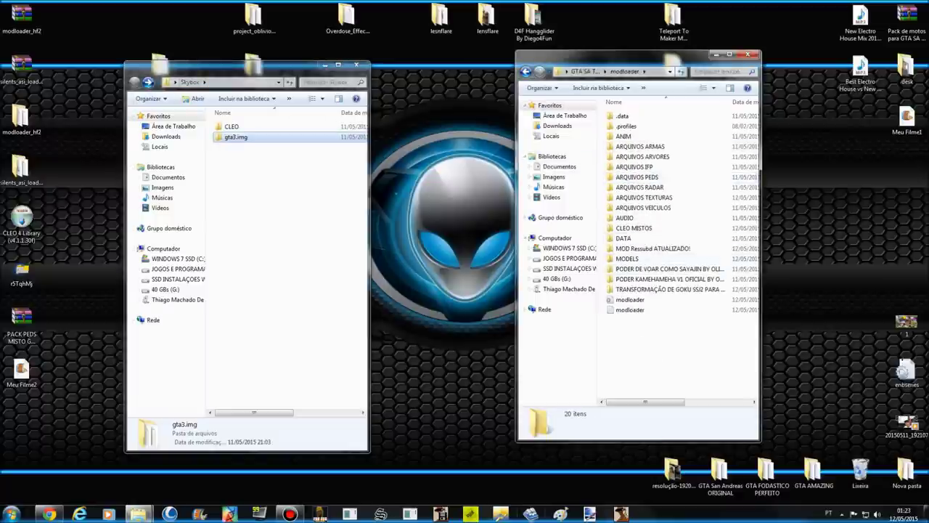
{"action": "double_click", "coordinate": [237, 137]}
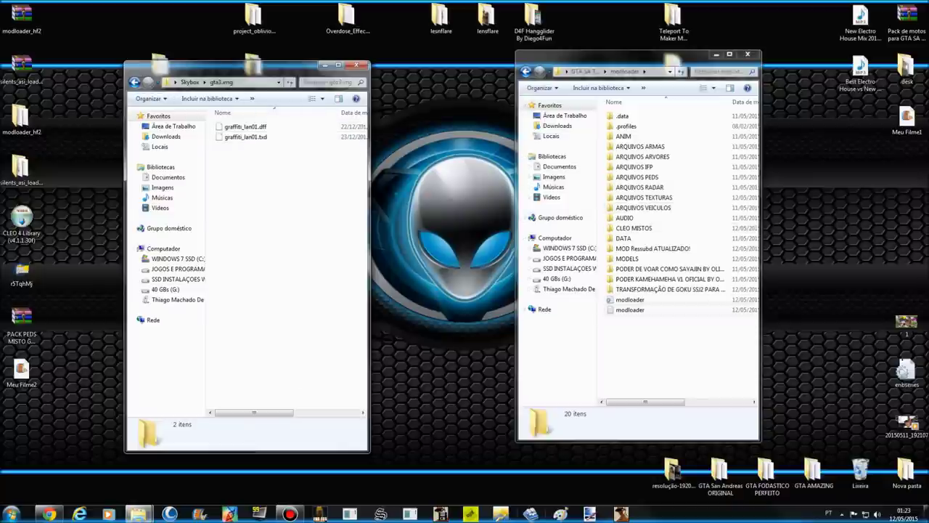
{"action": "right_click", "coordinate": [640, 338]}
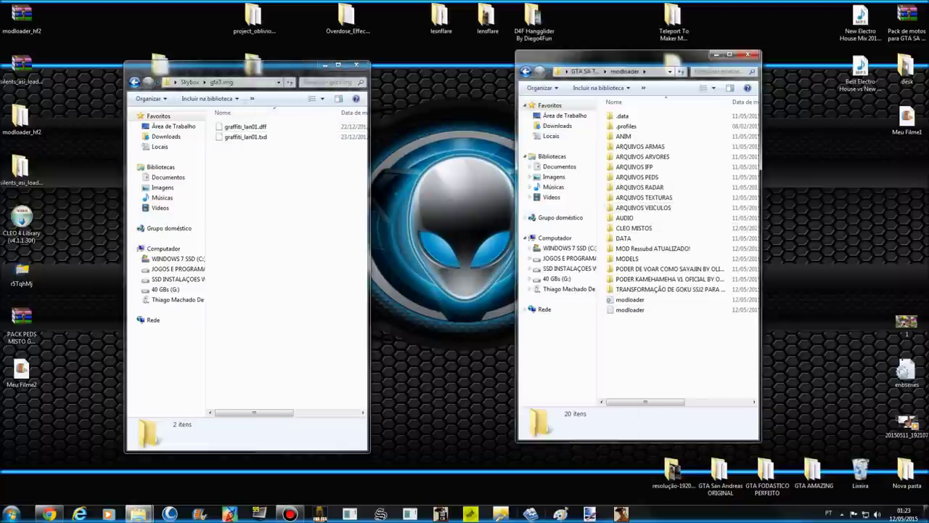
{"action": "mouse_move", "coordinate": [664, 455]}
{"action": "left_click", "coordinate": [778, 353]}
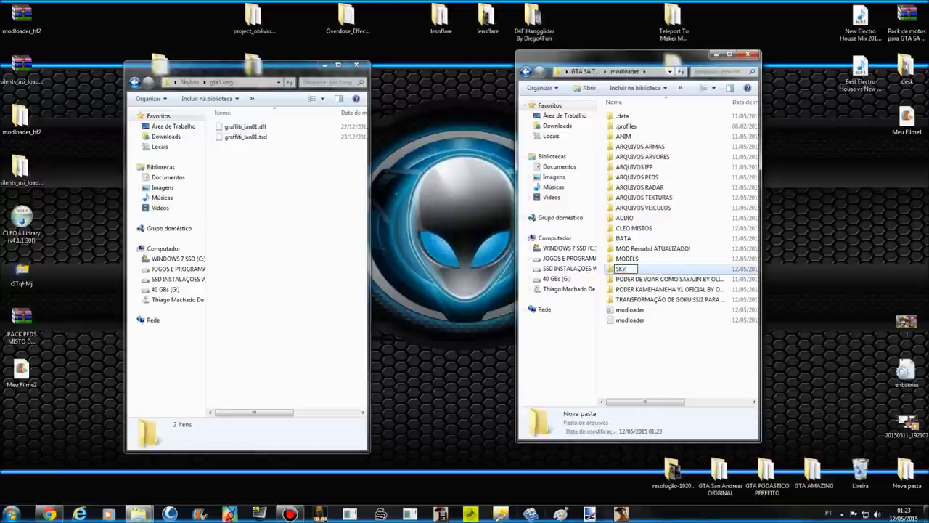
{"action": "type", "text": "SKY"}
{"action": "key", "text": "Return"}
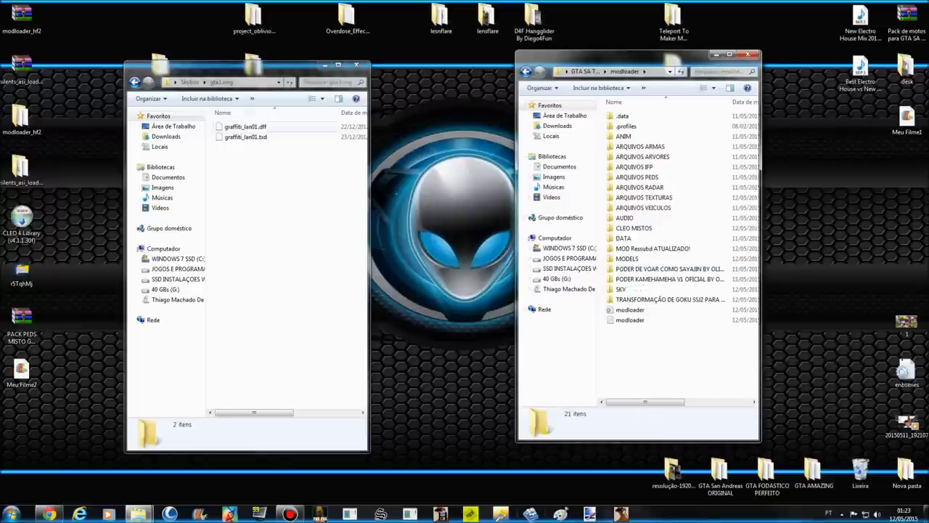
Step: Copy graffiti_lan01.dff and graffiti_lan01.txd from Skybox's gta3.img folder into modloader's SKY folder
{"action": "left_click_drag", "start_coordinate": [327, 127], "coordinate": [279, 138]}
{"action": "right_click", "coordinate": [278, 137]}
{"action": "left_click", "coordinate": [308, 287]}
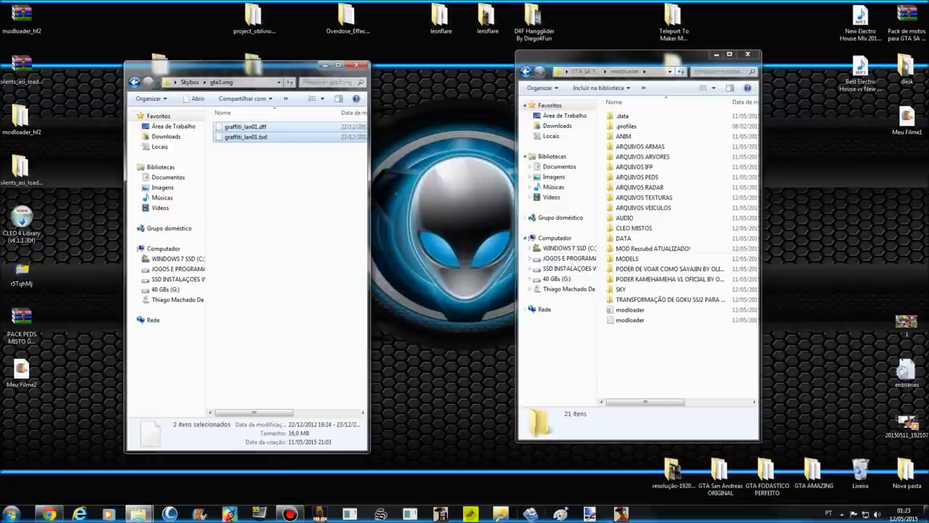
{"action": "double_click", "coordinate": [621, 289]}
{"action": "right_click", "coordinate": [640, 223]}
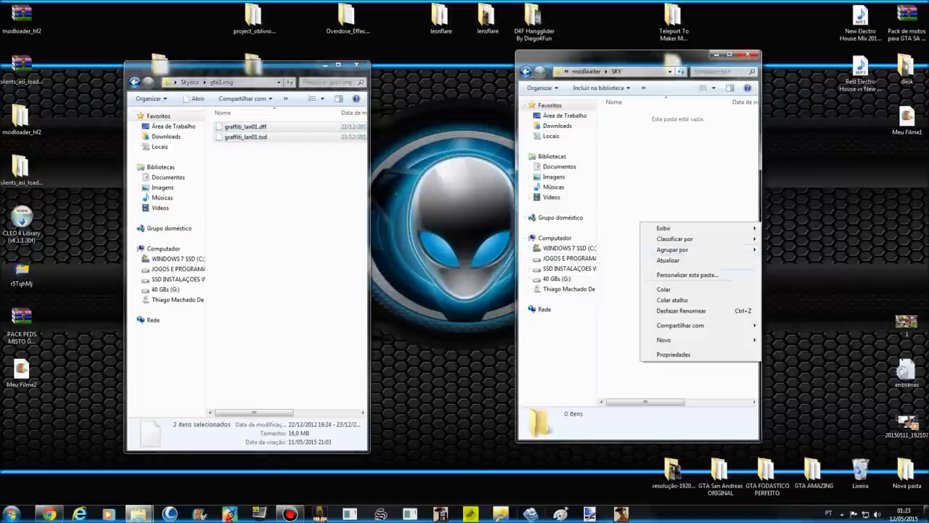
{"action": "left_click", "coordinate": [664, 289]}
Step: Load a Truques no Deserto save in gta_sa and run and fly around to examine the modded sky
{"action": "left_click", "coordinate": [587, 71]}
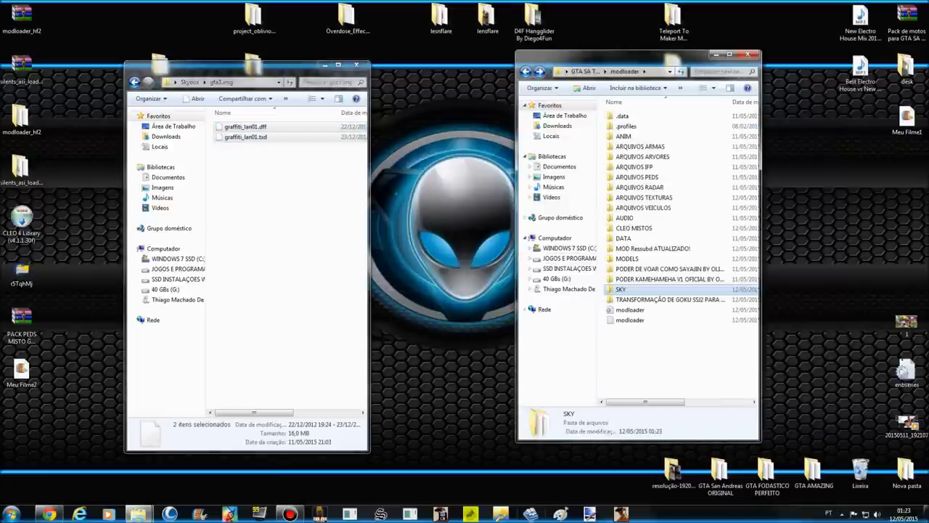
{"action": "left_click", "coordinate": [585, 71]}
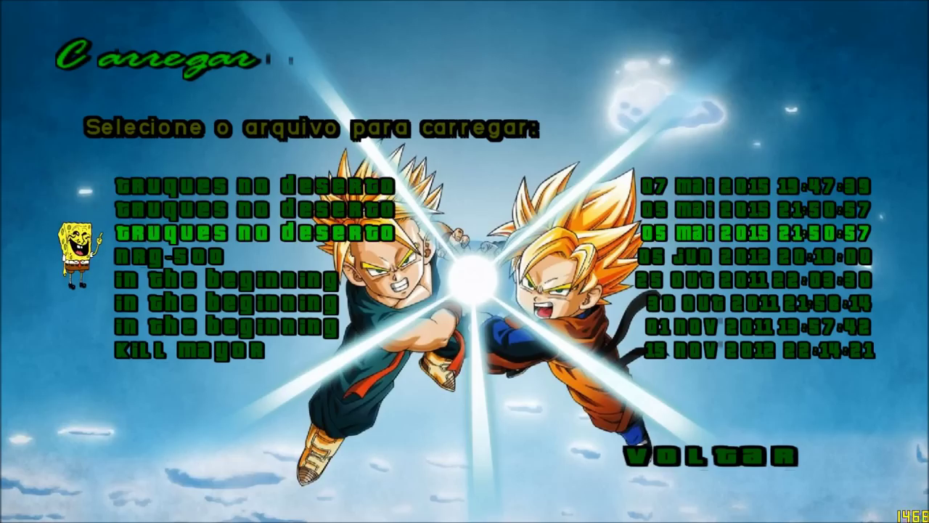
{"action": "left_click", "coordinate": [75, 211]}
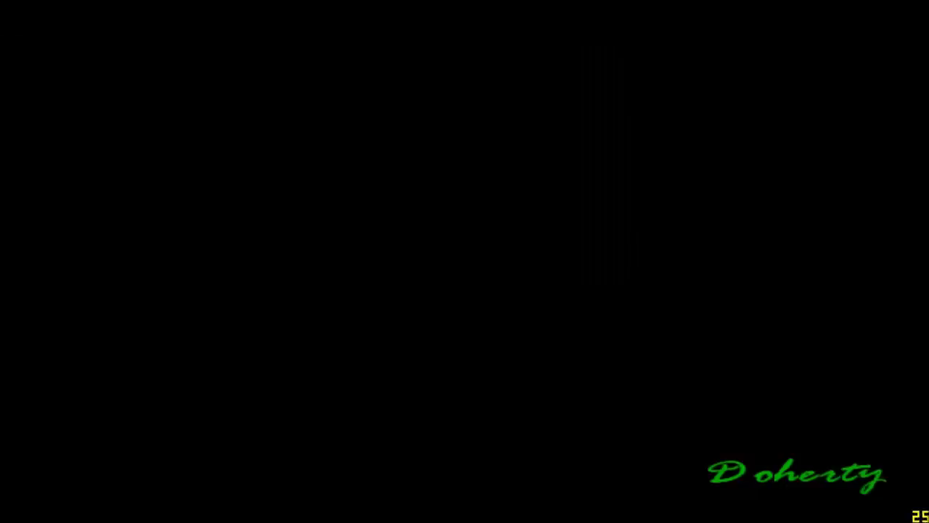
{"action": "key", "text": "w"}
{"action": "key", "text": "shift"}
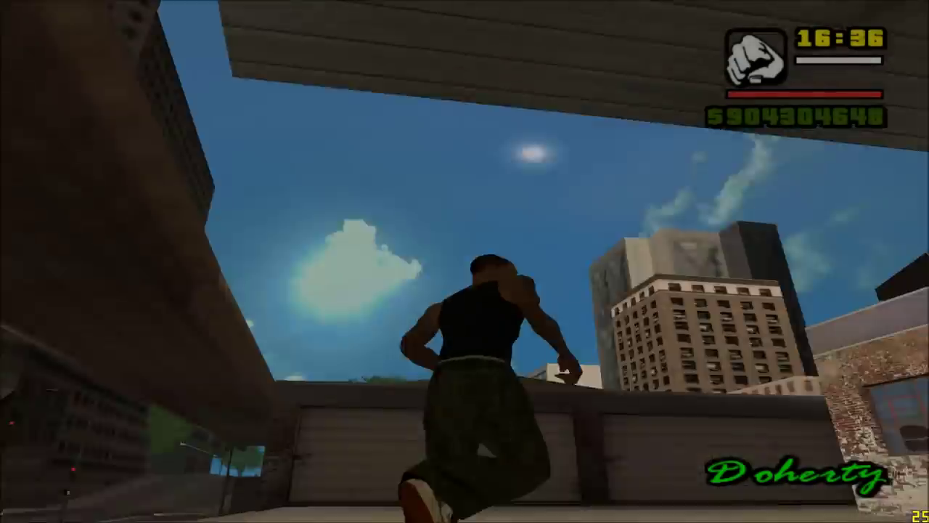
{"action": "key", "text": "w"}
{"action": "key", "text": "shift"}
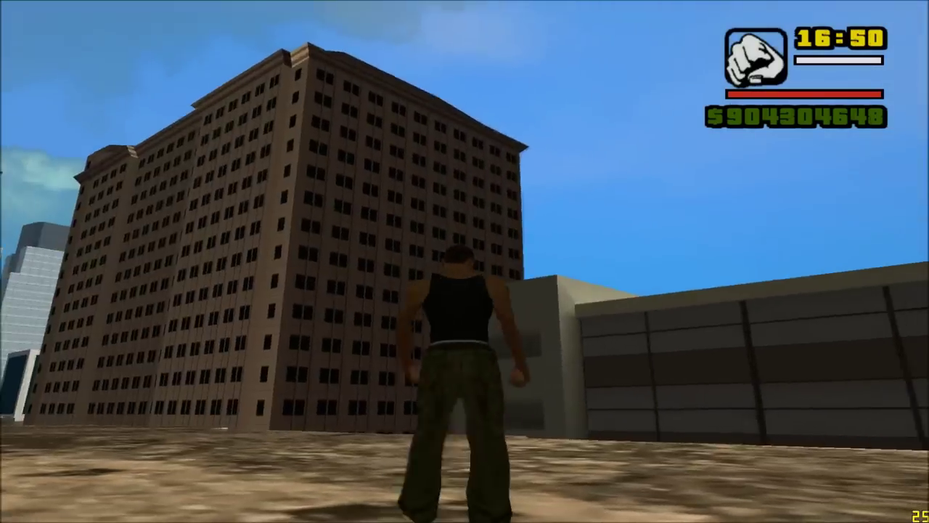
{"action": "key", "text": "w"}
{"action": "key", "text": "shift"}
{"action": "key", "text": "shift"}
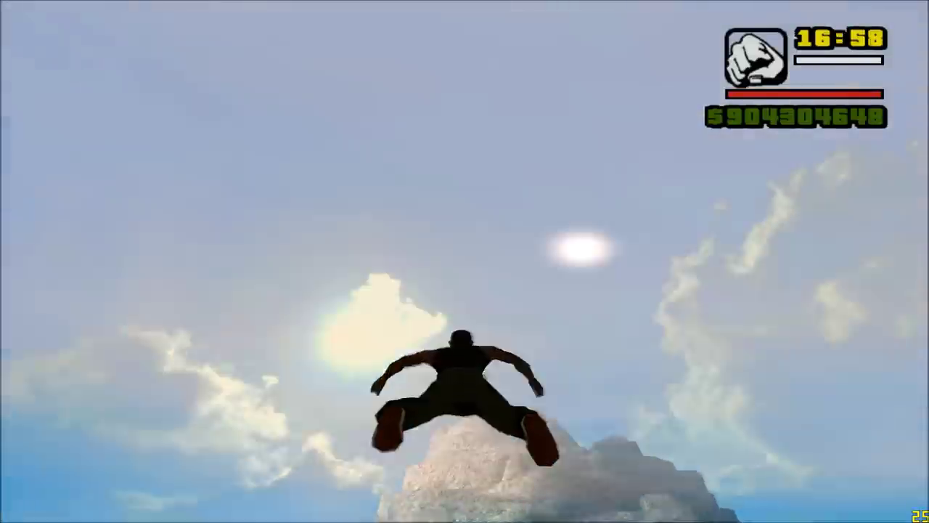
{"action": "key", "text": "a"}
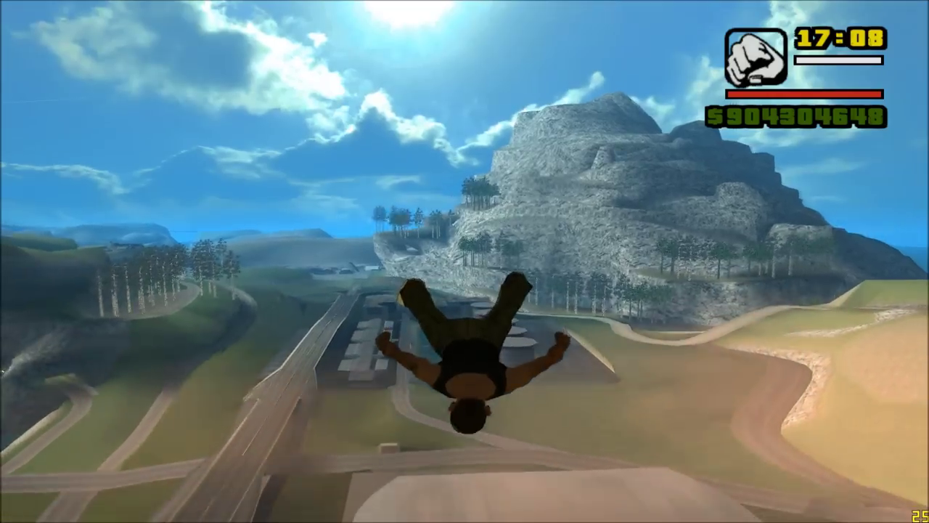
Step: Pause the game and switch back to the desktop, closing the Skybox folder window
{"action": "key", "text": "Escape"}
{"action": "key", "text": "super"}
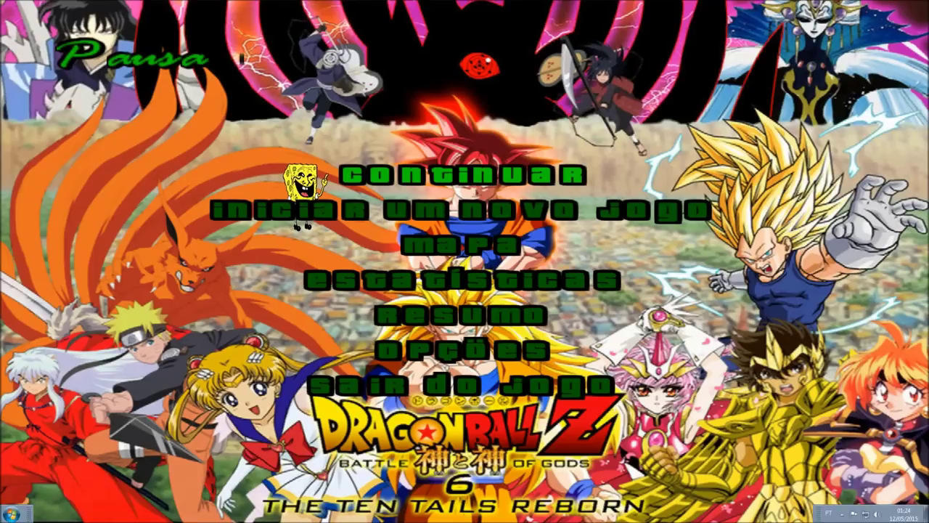
{"action": "left_click", "coordinate": [247, 69]}
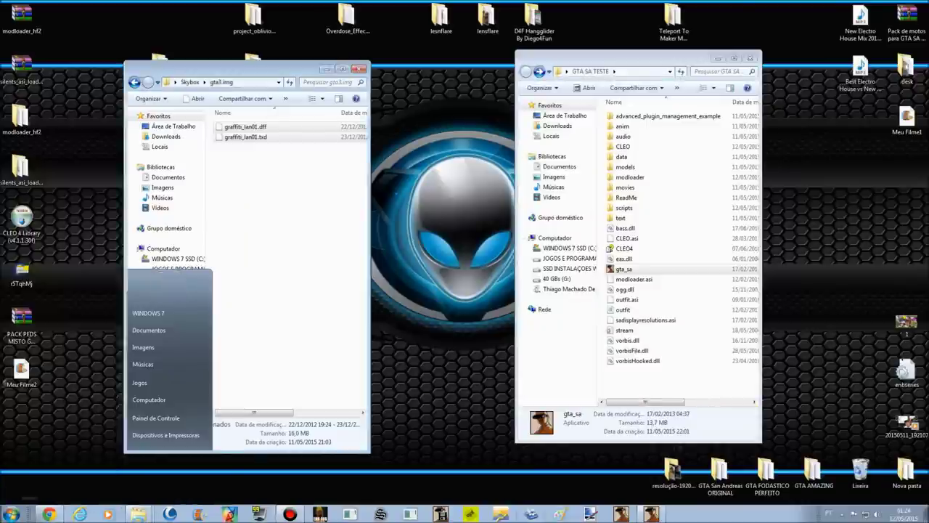
{"action": "left_click", "coordinate": [358, 69]}
Step: Rearrange the mod folders on the desktop, putting Skybox beside the Overdose_Effects folder and moving lesnflare and lensflare below it
{"action": "left_click", "coordinate": [441, 18]}
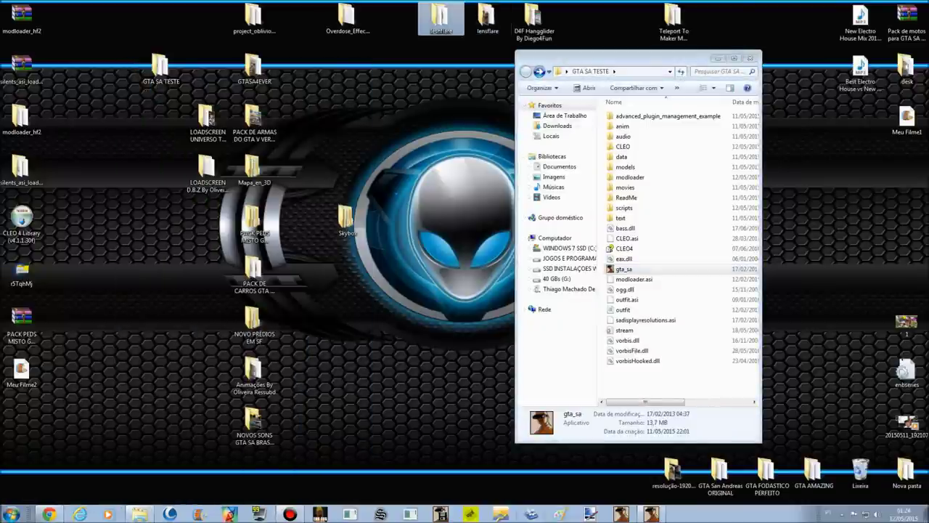
{"action": "left_click_drag", "start_coordinate": [441, 21], "coordinate": [395, 22]}
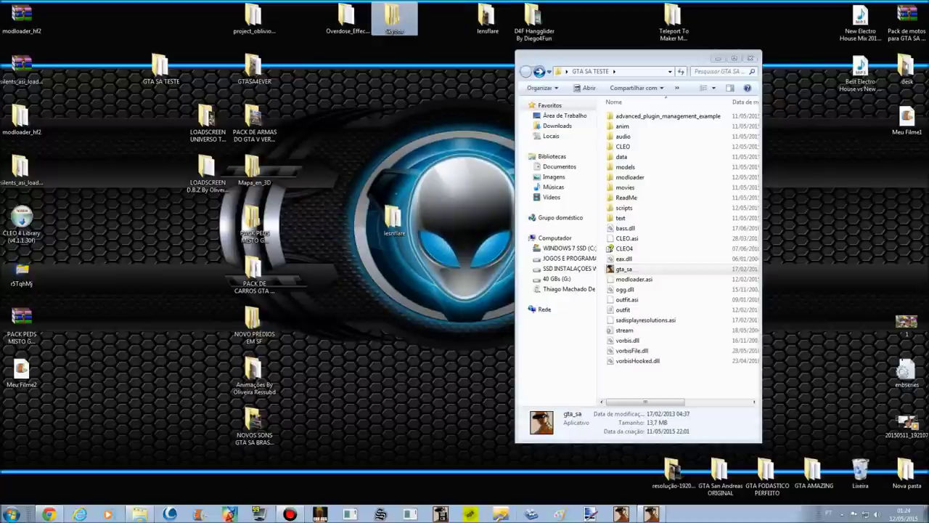
{"action": "left_click_drag", "start_coordinate": [487, 22], "coordinate": [394, 123]}
Step: Open the GTA San Andreas folder inside lensflare and move the GTA SA TESTE window farther away from it
{"action": "double_click", "coordinate": [394, 120]}
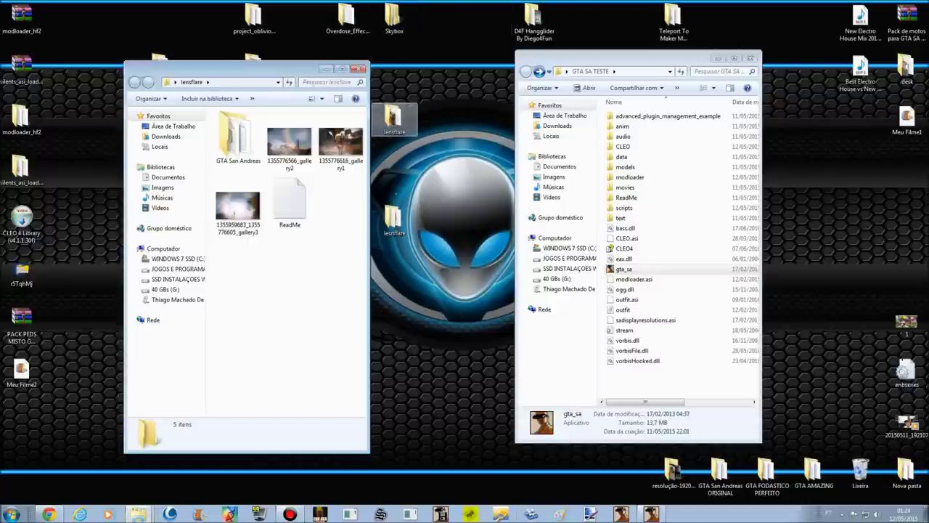
{"action": "double_click", "coordinate": [245, 148]}
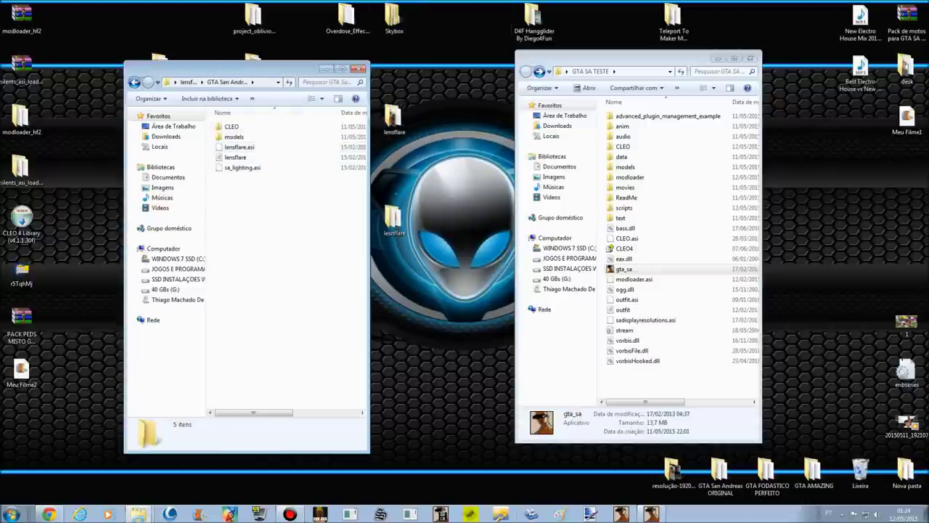
{"action": "left_click_drag", "start_coordinate": [624, 58], "coordinate": [696, 62]}
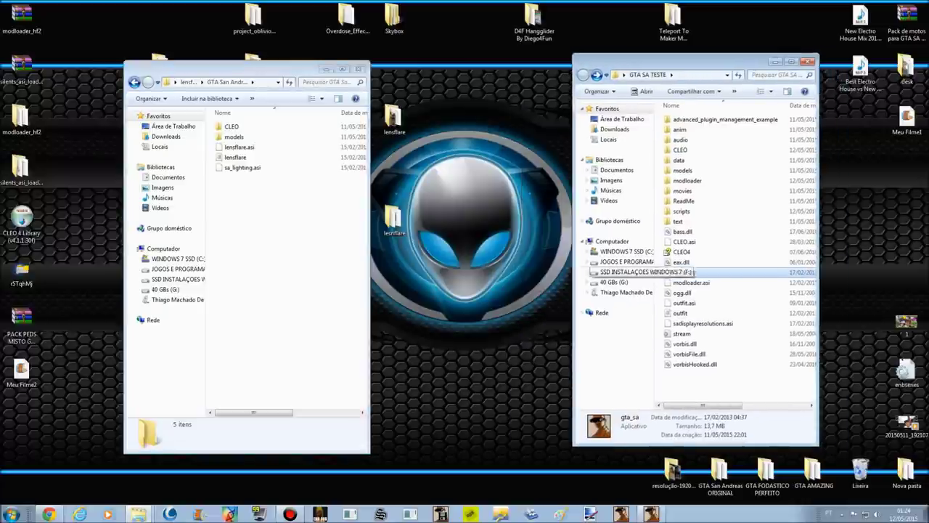
{"action": "left_click", "coordinate": [687, 180]}
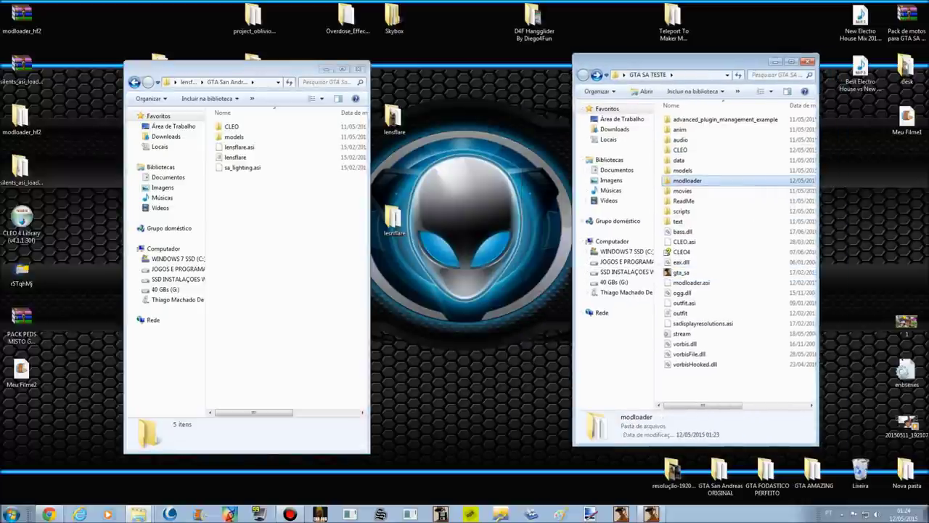
Step: Examine the lensflare mod's models and CLEO folders and its loose ASI files, comparing them with outfit.asi in GTA SA TESTE
{"action": "left_click", "coordinate": [234, 136]}
{"action": "double_click", "coordinate": [234, 137]}
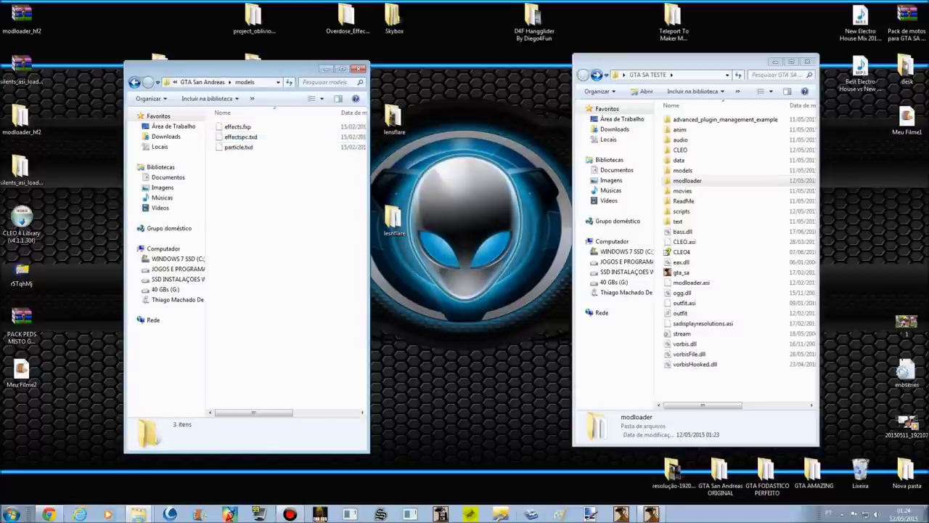
{"action": "key", "text": "BackSpace"}
{"action": "key", "text": "Up"}
{"action": "key", "text": "Return"}
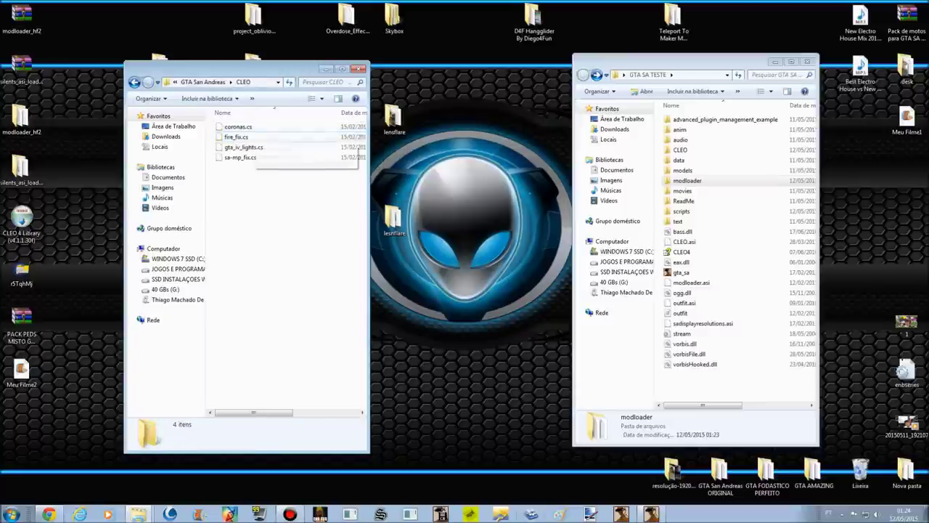
{"action": "key", "text": "BackSpace"}
{"action": "key", "text": "BackSpace"}
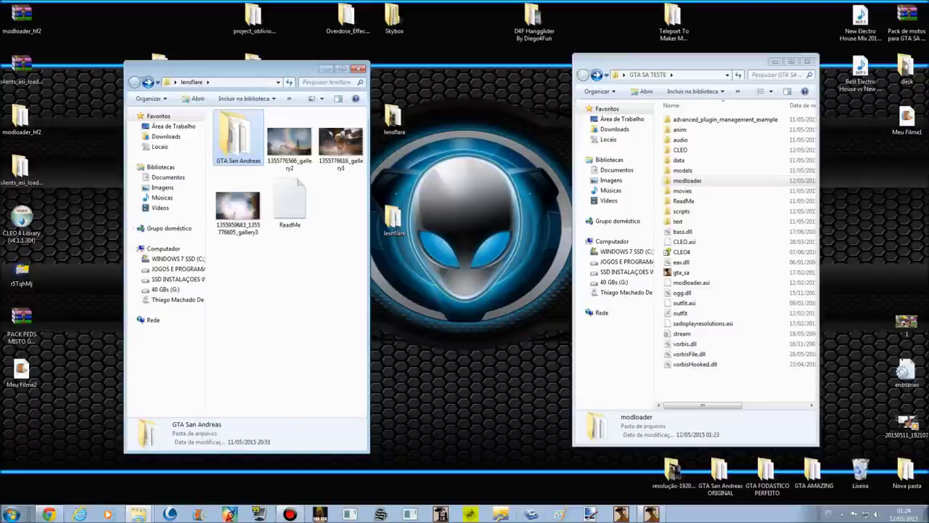
{"action": "key", "text": "Return"}
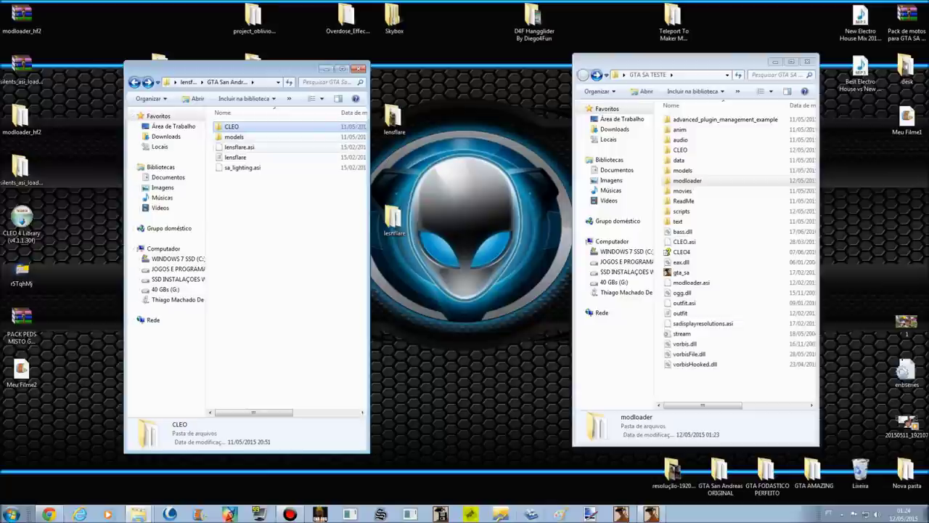
{"action": "left_click_drag", "start_coordinate": [309, 146], "coordinate": [254, 168]}
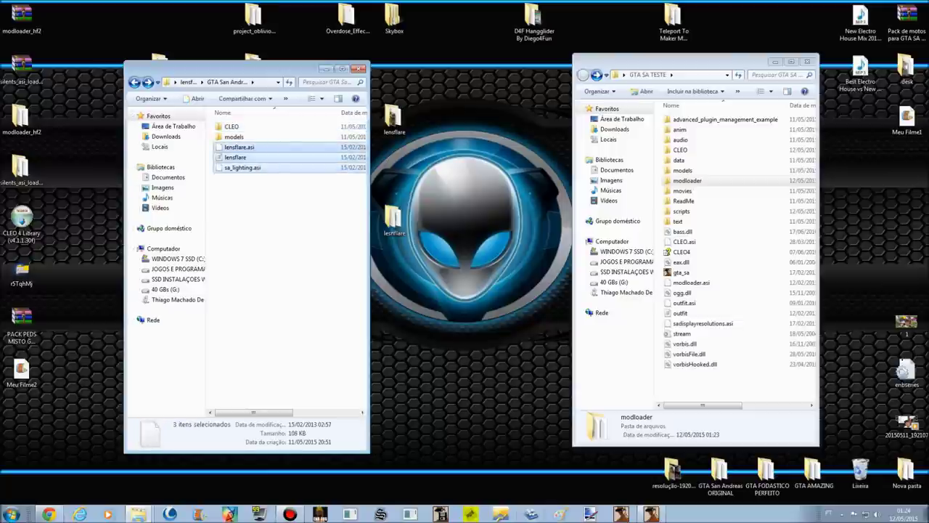
{"action": "left_click", "coordinate": [684, 302]}
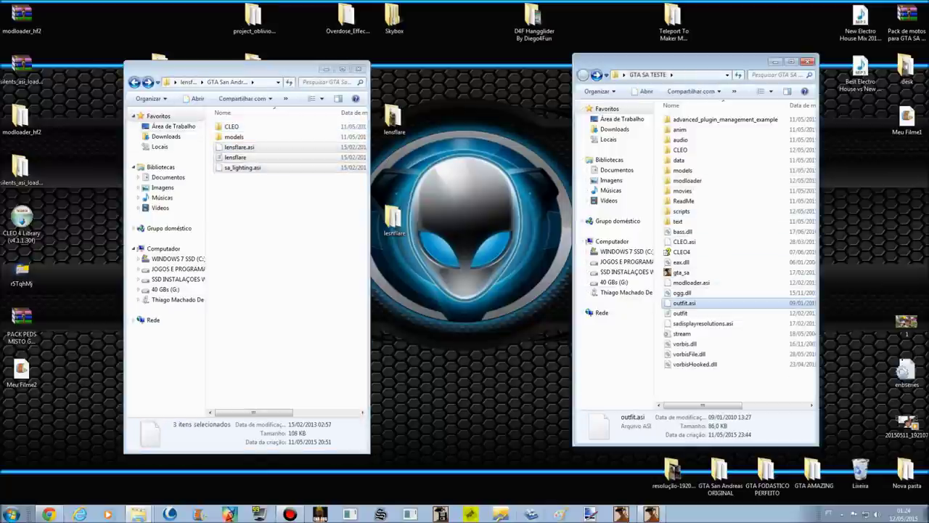
Step: Close the lensflare window and line up the lensflare and lesnflare folders beside Skybox on the desktop
{"action": "left_click", "coordinate": [358, 69]}
{"action": "left_click_drag", "start_coordinate": [394, 118], "coordinate": [440, 19]}
{"action": "left_click_drag", "start_coordinate": [394, 218], "coordinate": [486, 20]}
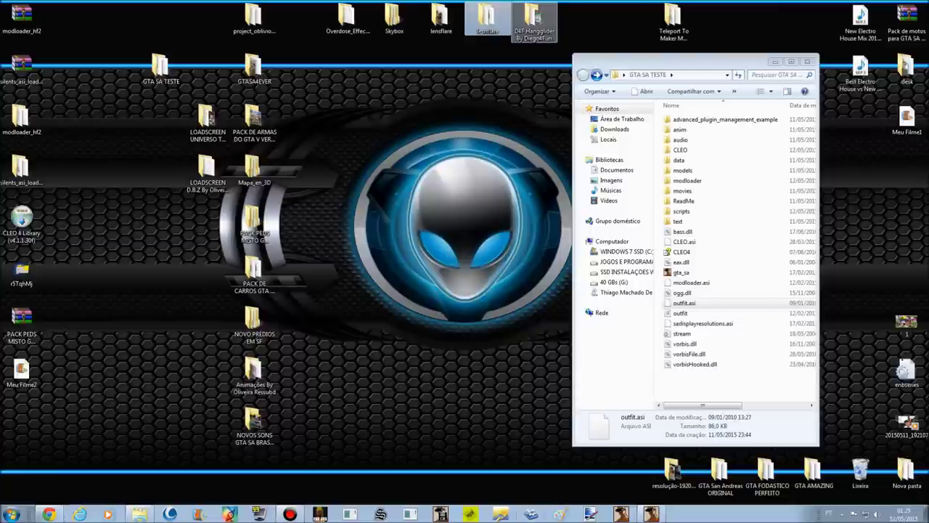
Step: Move the D4F Hangglider folder to the middle of the desktop and bring the GTA SA TESTE window closer to it
{"action": "left_click_drag", "start_coordinate": [534, 26], "coordinate": [441, 222]}
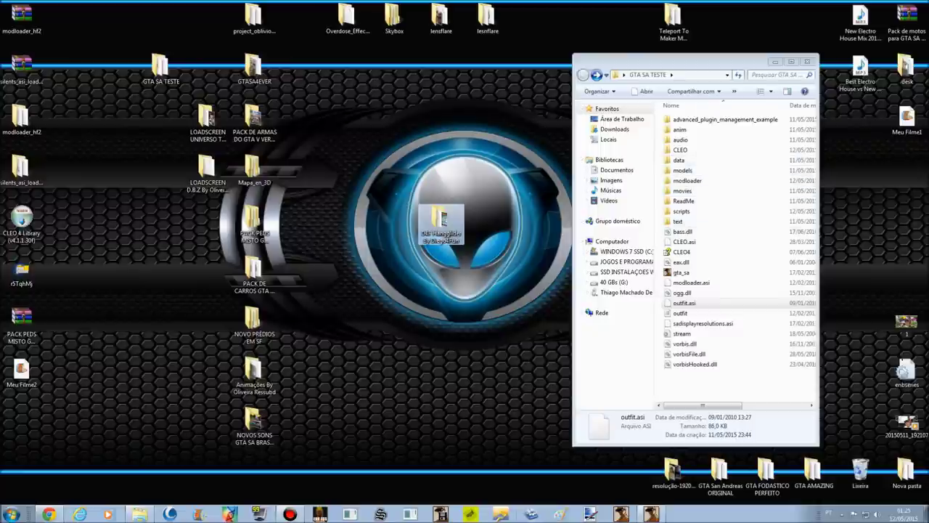
{"action": "left_click_drag", "start_coordinate": [598, 63], "coordinate": [554, 61]}
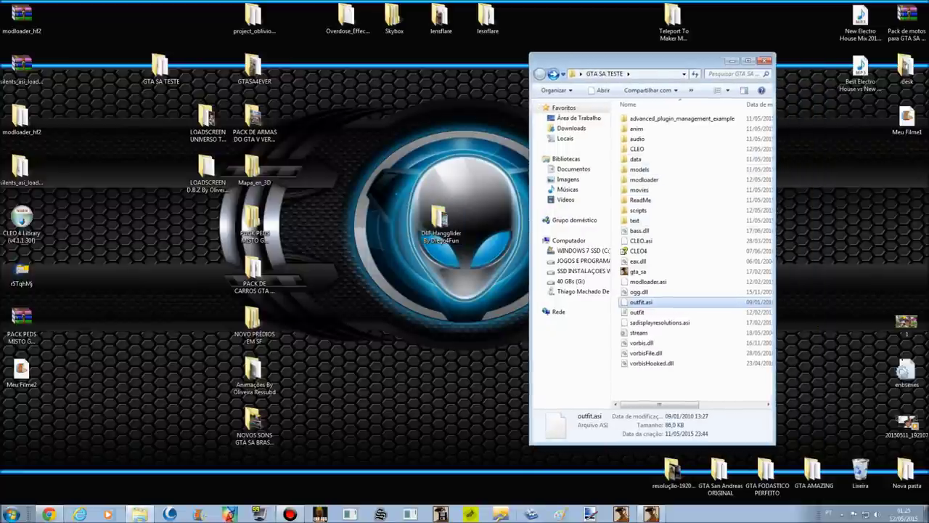
Step: Move the D4F Hangglider folder farther from the GTA SA TESTE window, open the game's data folder and select gta.dat
{"action": "left_click_drag", "start_coordinate": [441, 218], "coordinate": [347, 222]}
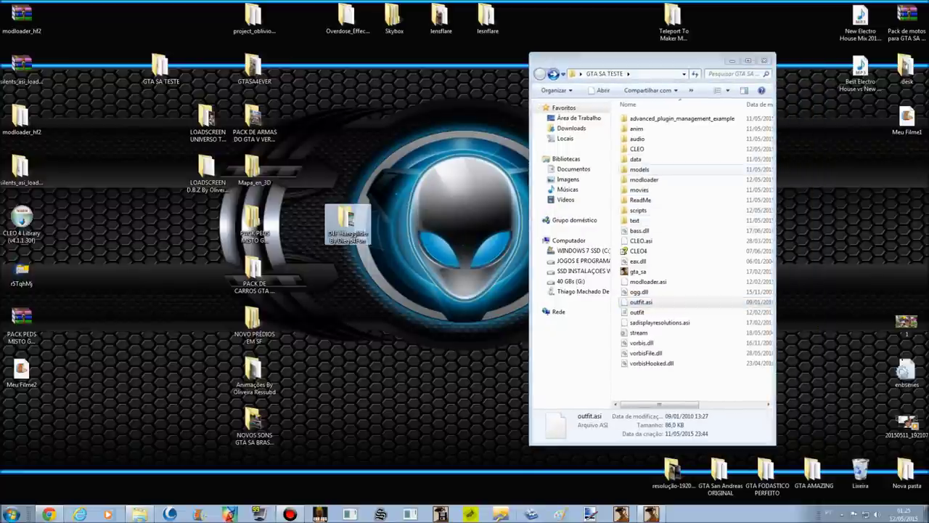
{"action": "double_click", "coordinate": [637, 159]}
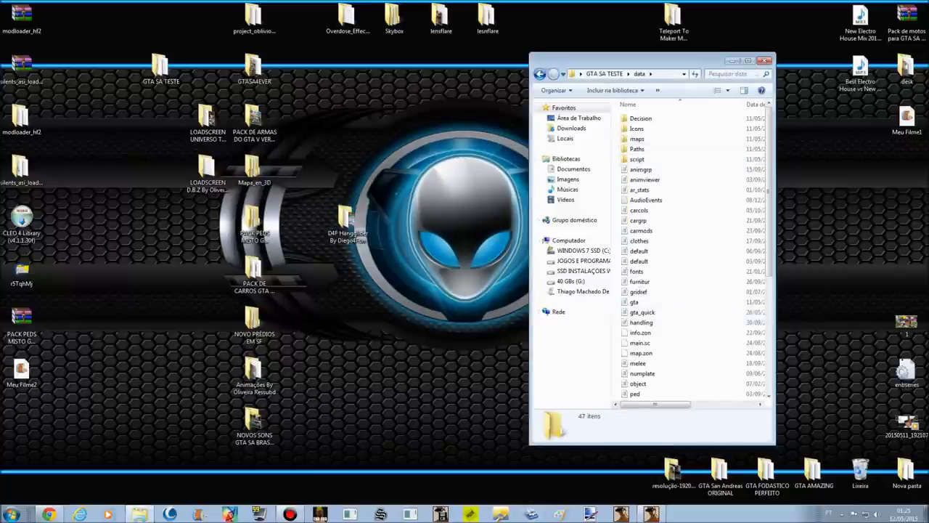
{"action": "left_click", "coordinate": [634, 302]}
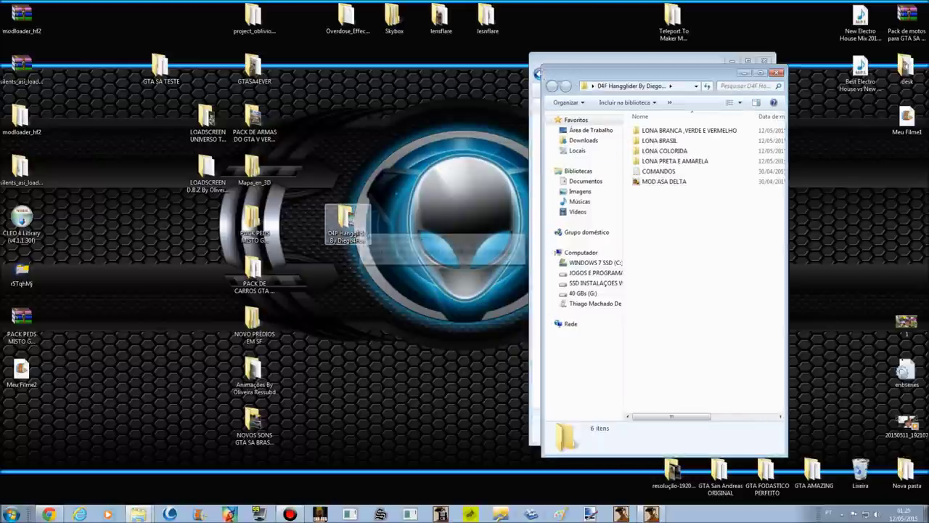
Step: Open the D4F Hangglider folder and place its window beside the GTA SA TESTE data window
{"action": "double_click", "coordinate": [347, 218]}
{"action": "left_click", "coordinate": [777, 73]}
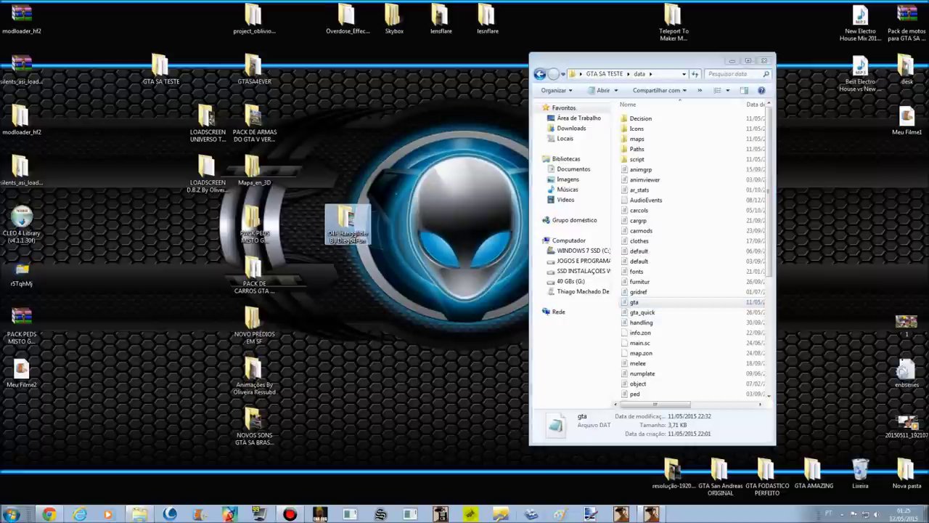
{"action": "double_click", "coordinate": [347, 222]}
{"action": "left_click_drag", "start_coordinate": [653, 85], "coordinate": [260, 50]}
Step: View the MOD ASA DELTA picture and read the COMANDOS text file in the D4F Hangglider folder, closing each one
{"action": "double_click", "coordinate": [285, 159]}
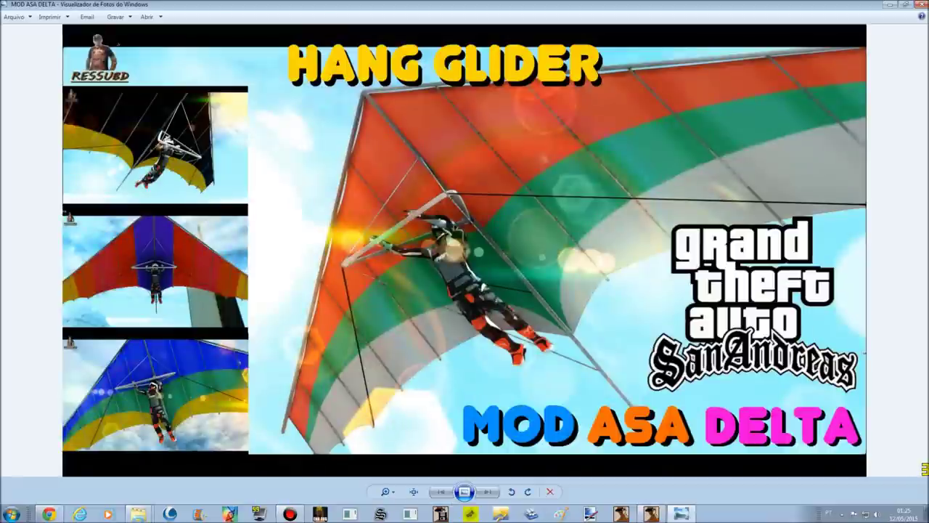
{"action": "left_click", "coordinate": [921, 4]}
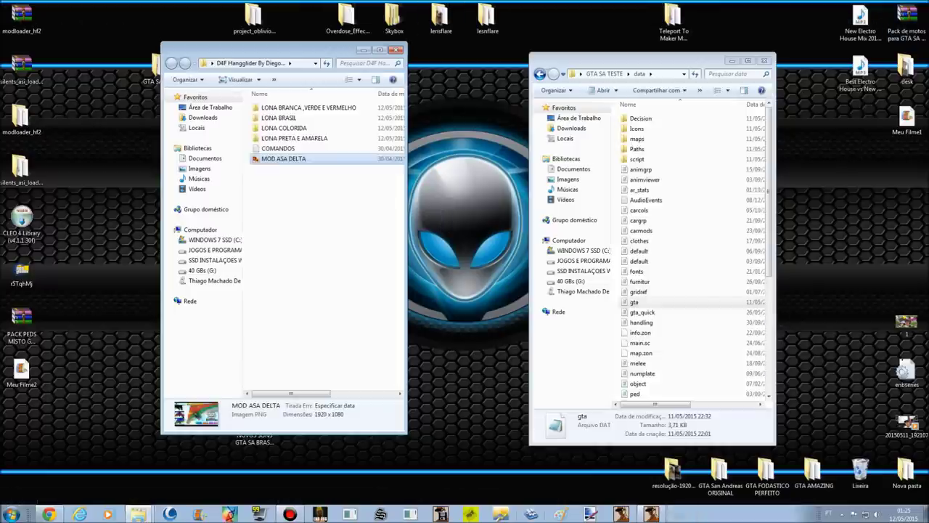
{"action": "left_click", "coordinate": [279, 148]}
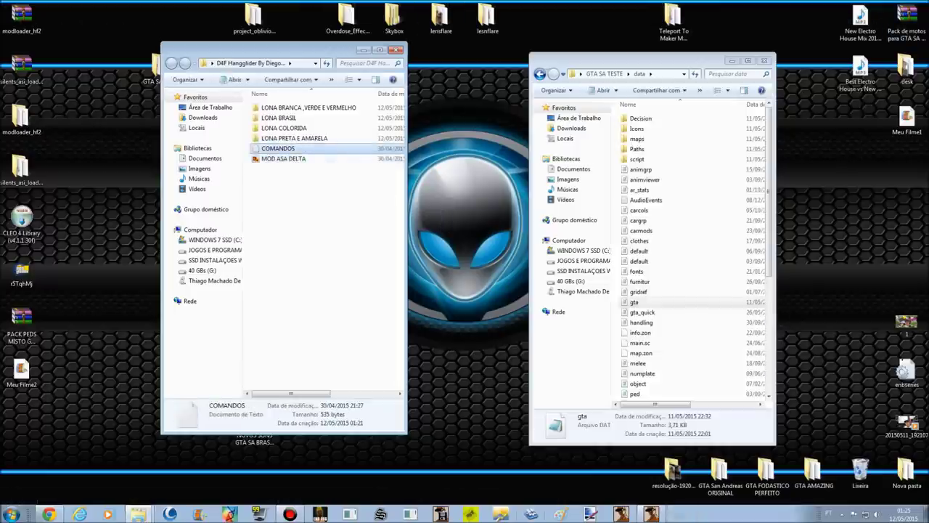
{"action": "left_click", "coordinate": [268, 148]}
{"action": "left_click", "coordinate": [313, 225]}
{"action": "double_click", "coordinate": [278, 148]}
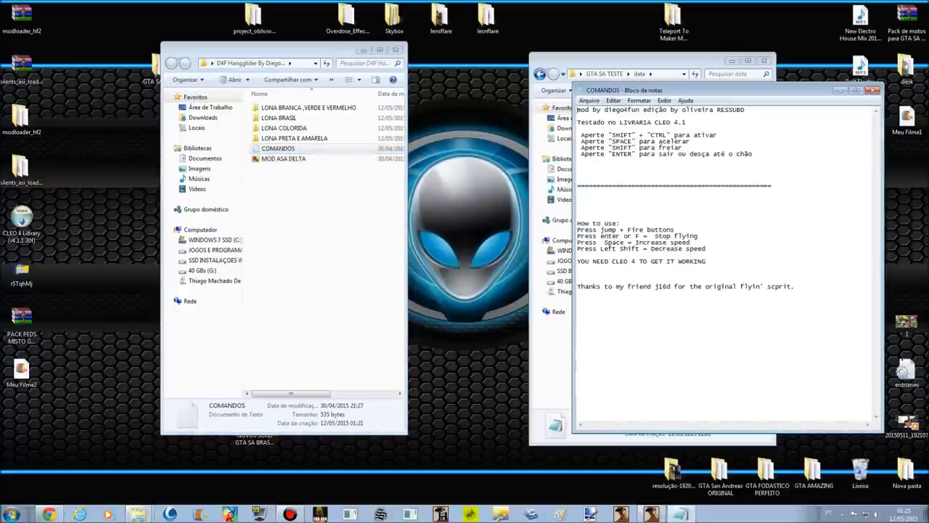
{"action": "left_click", "coordinate": [874, 90]}
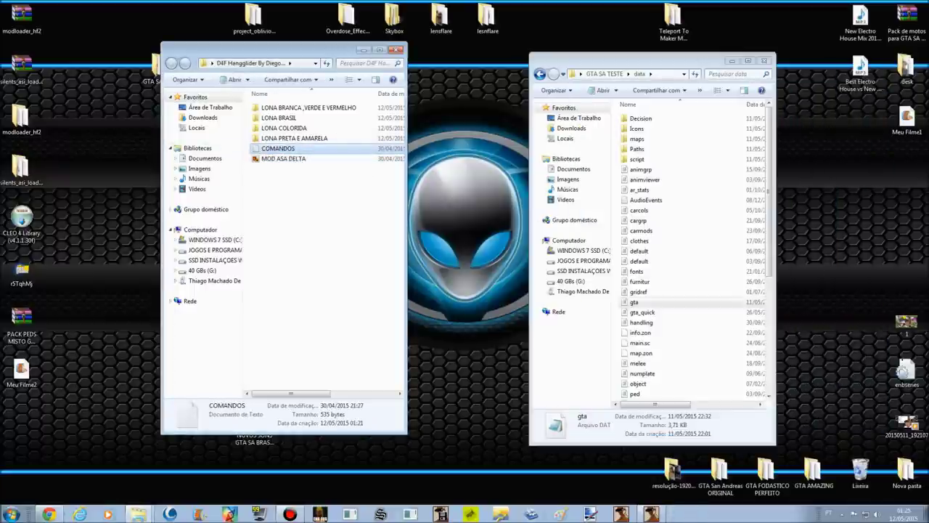
Step: Open TUTORIAL INSTALAÇÃO from the LONA PRETA E AMARELA folder and place it beside the data window
{"action": "double_click", "coordinate": [294, 138]}
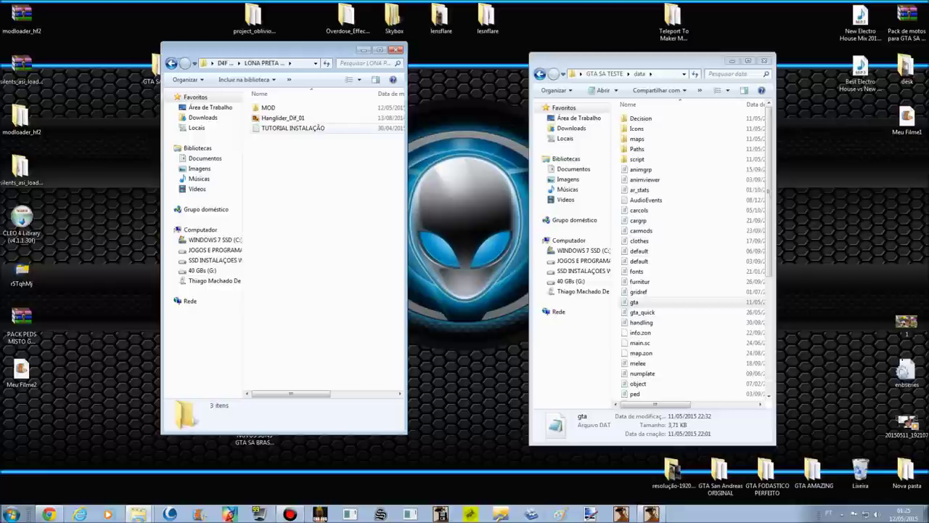
{"action": "left_click", "coordinate": [293, 128]}
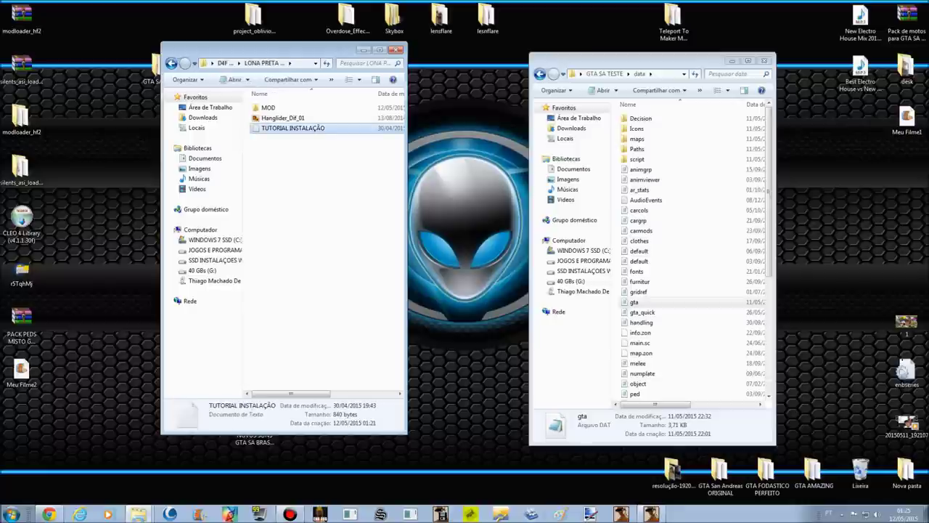
{"action": "double_click", "coordinate": [292, 129]}
{"action": "left_click_drag", "start_coordinate": [676, 91], "coordinate": [251, 76]}
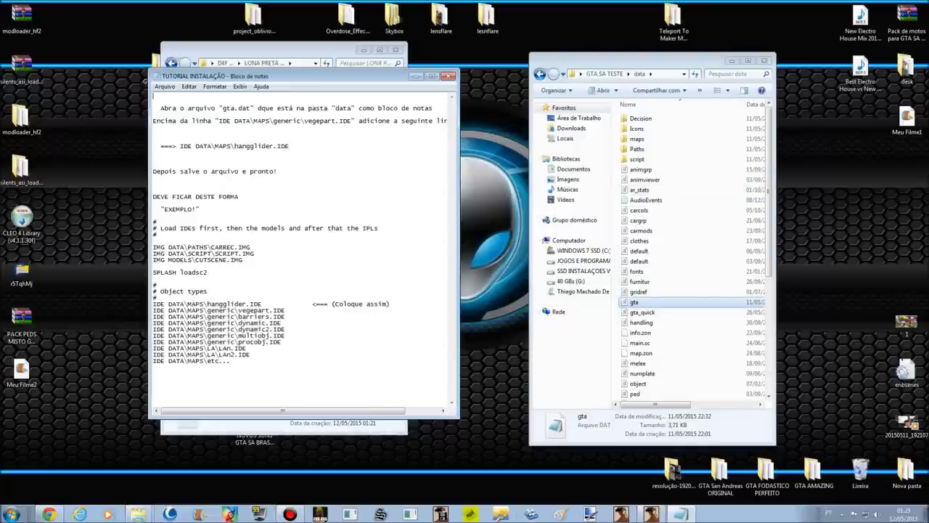
Step: Set gta.dat in the GTA SA TESTE data folder to open with Bloco de notas and open it
{"action": "left_click", "coordinate": [635, 302]}
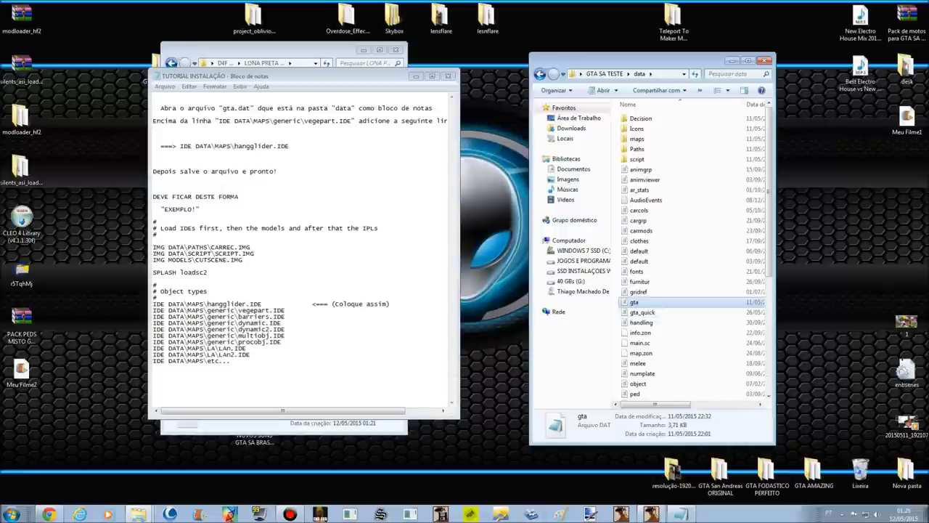
{"action": "right_click", "coordinate": [646, 301]}
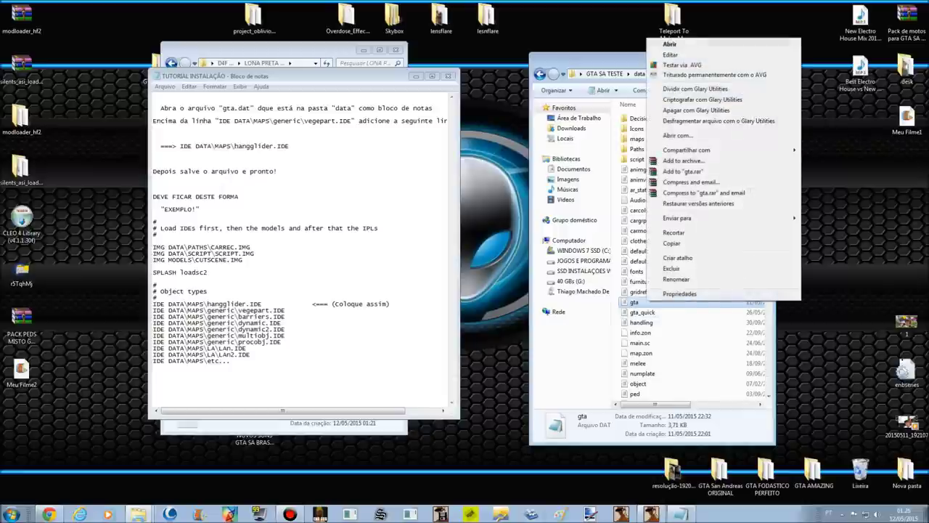
{"action": "left_click", "coordinate": [680, 293]}
{"action": "left_click", "coordinate": [793, 308]}
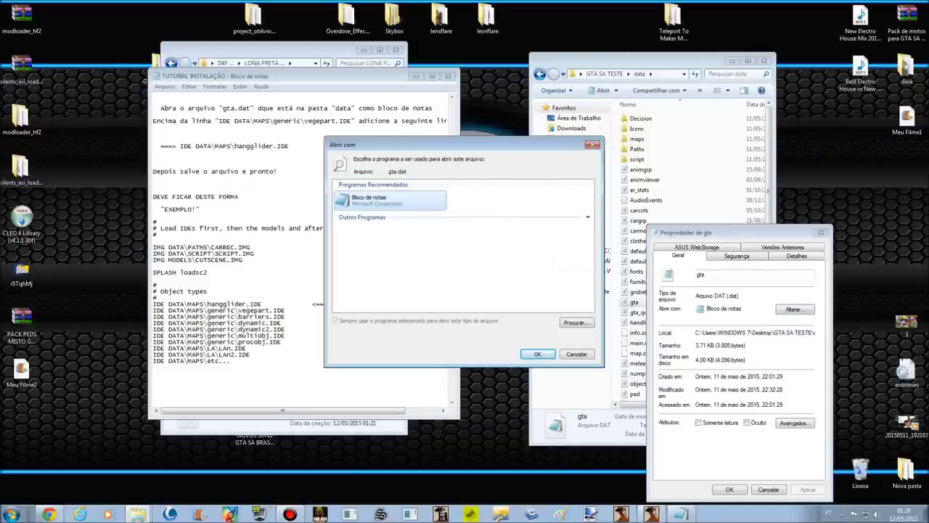
{"action": "left_click", "coordinate": [538, 355]}
{"action": "left_click", "coordinate": [730, 490]}
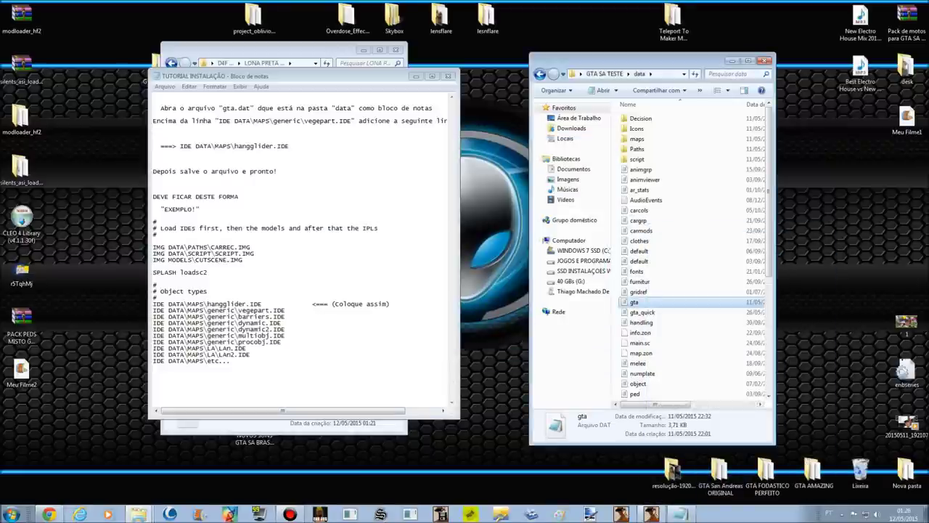
{"action": "double_click", "coordinate": [636, 302]}
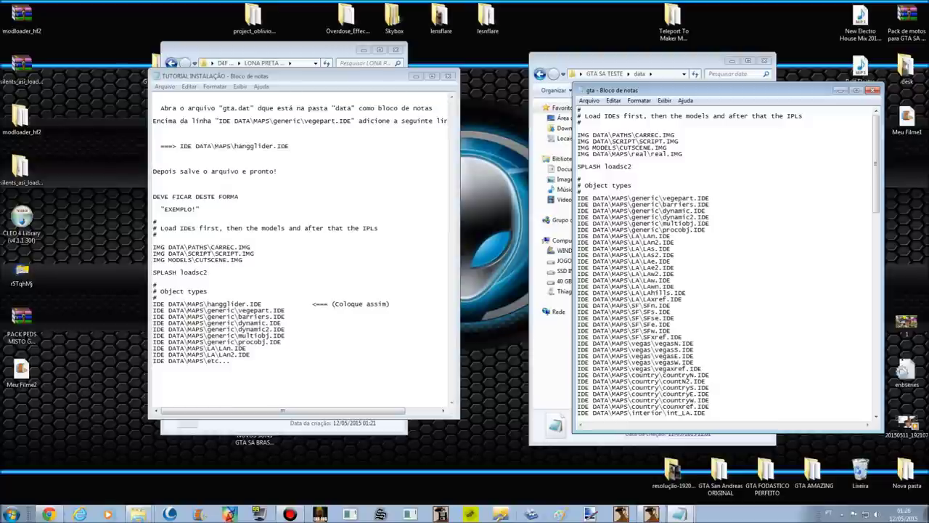
Step: Copy the line IDE DATA\MAPS\hangglider.IDE from the tutorial into gta.dat, above IDE DATA\MAPS\generic\vegepart.IDE
{"action": "left_click_drag", "start_coordinate": [180, 147], "coordinate": [292, 151]}
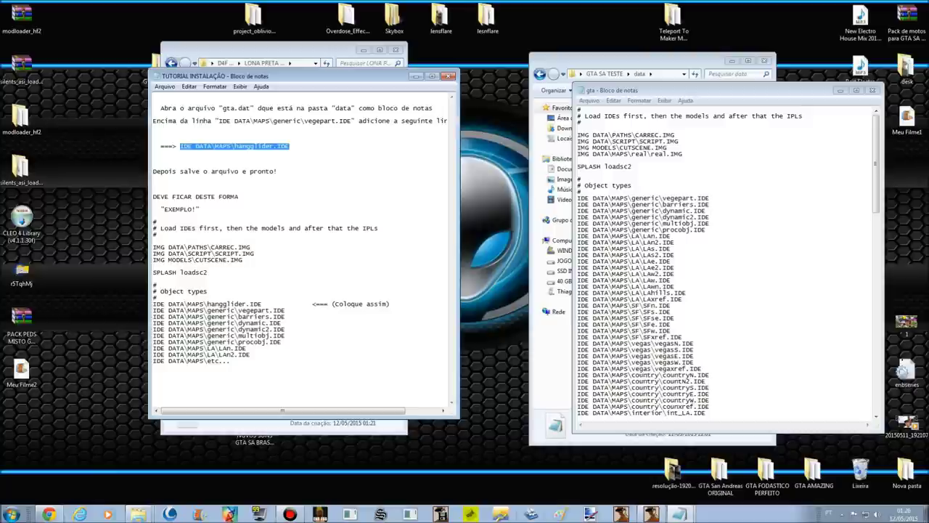
{"action": "right_click", "coordinate": [289, 146]}
{"action": "left_click", "coordinate": [313, 180]}
{"action": "left_click_drag", "start_coordinate": [353, 120], "coordinate": [218, 120]}
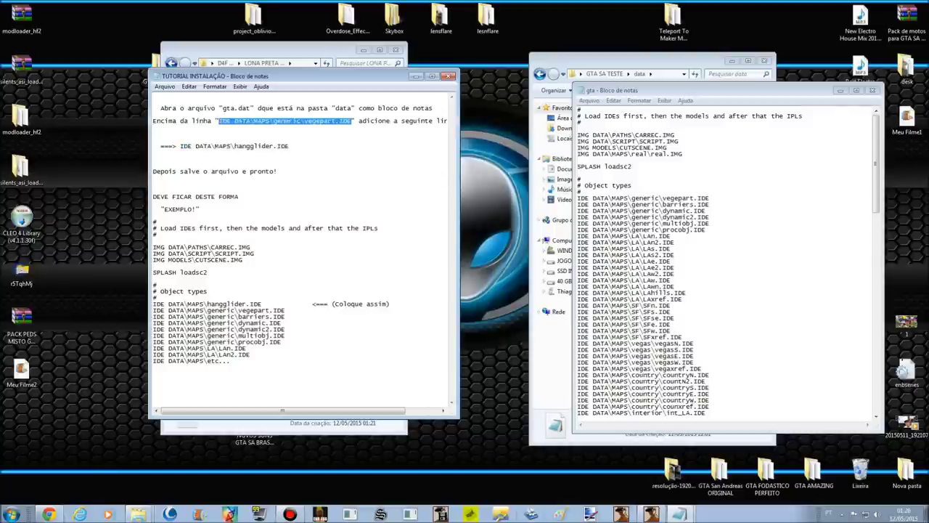
{"action": "left_click", "coordinate": [683, 199]}
{"action": "key", "text": "Return"}
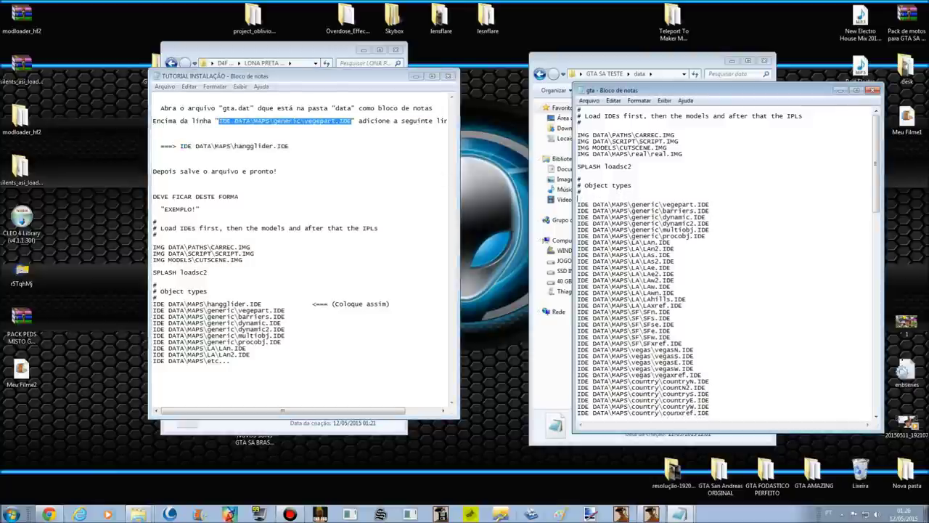
{"action": "right_click", "coordinate": [623, 195]}
{"action": "left_click", "coordinate": [632, 236]}
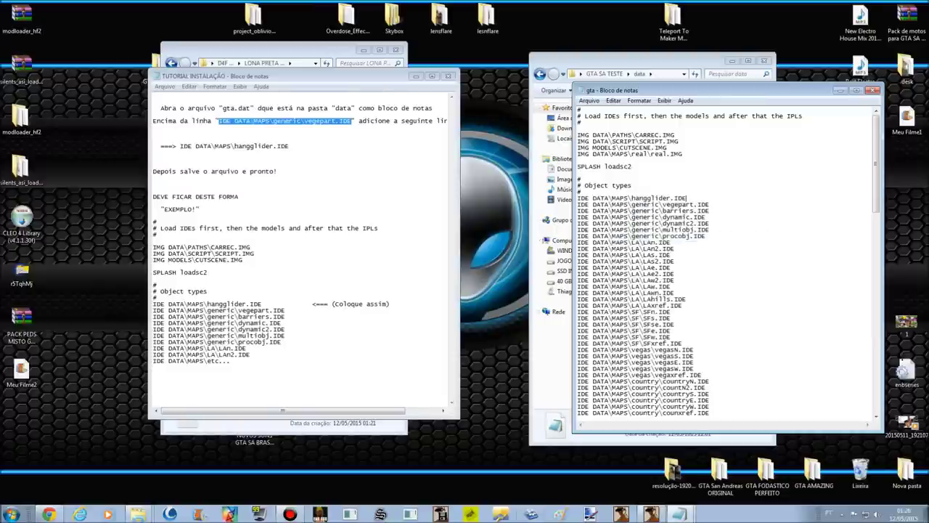
Step: Close the tutorial, gta.dat and the D4F Hangglider folder, discarding the changes made to gta.dat
{"action": "left_click", "coordinate": [449, 76]}
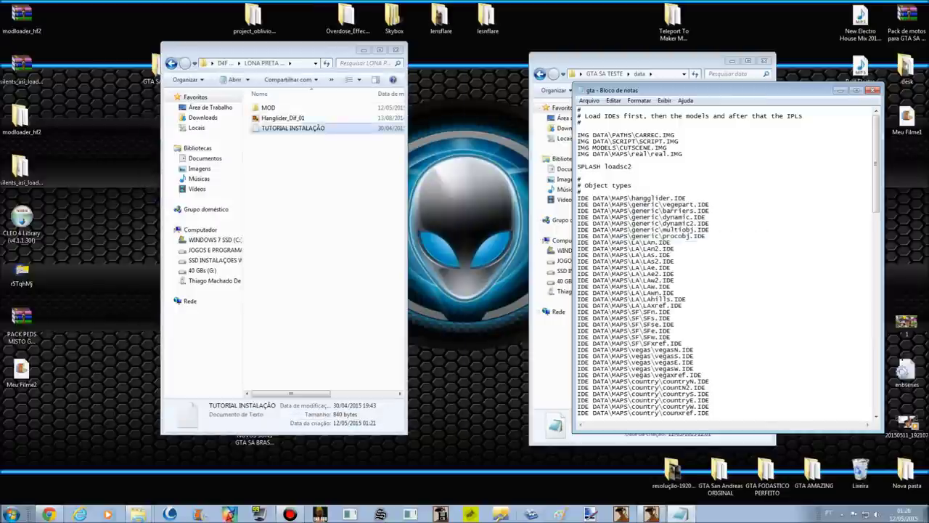
{"action": "left_click", "coordinate": [269, 108]}
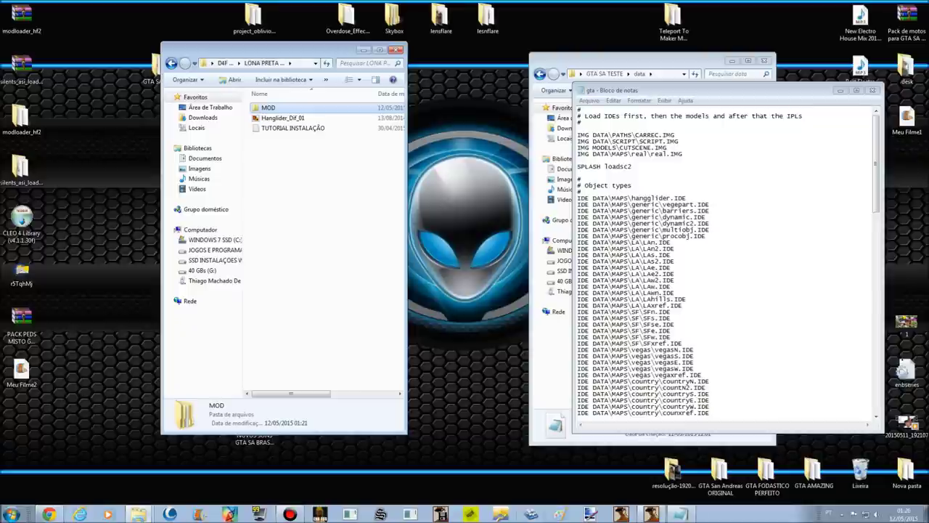
{"action": "left_click", "coordinate": [872, 90]}
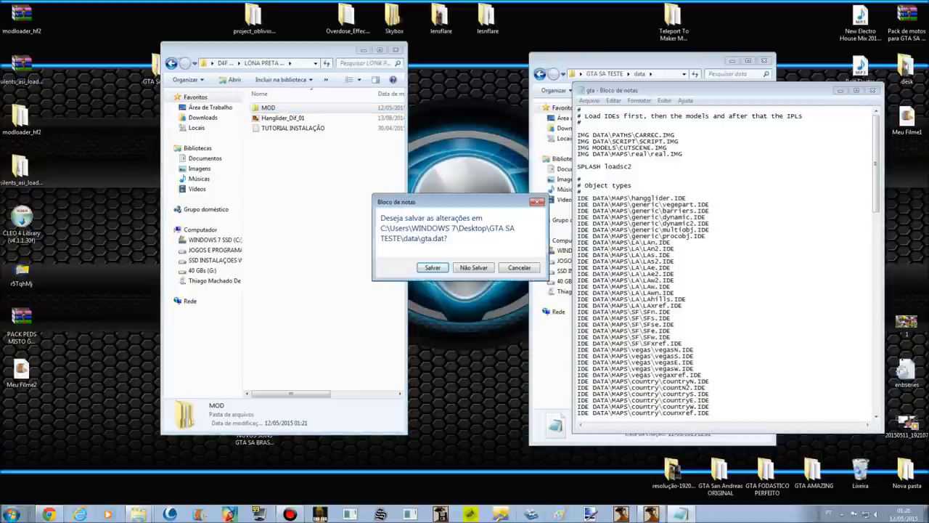
{"action": "left_click", "coordinate": [473, 268]}
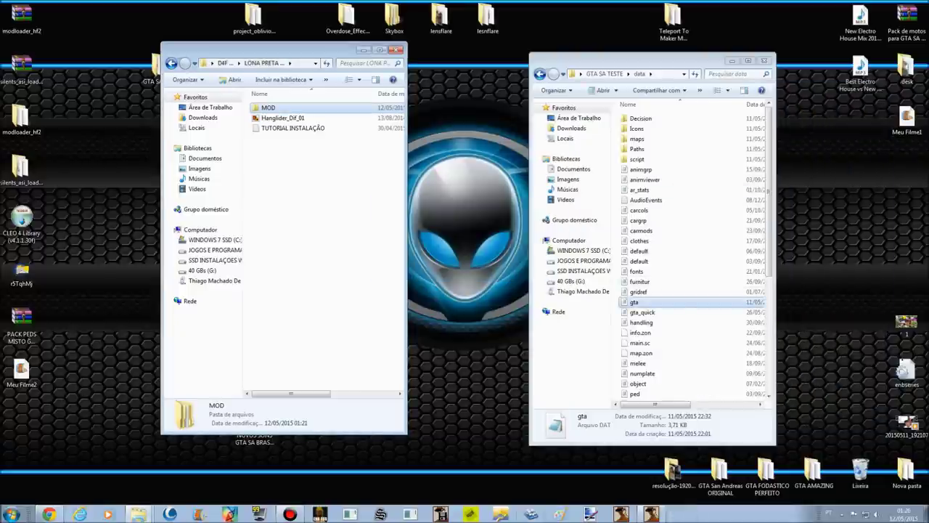
{"action": "left_click", "coordinate": [172, 63]}
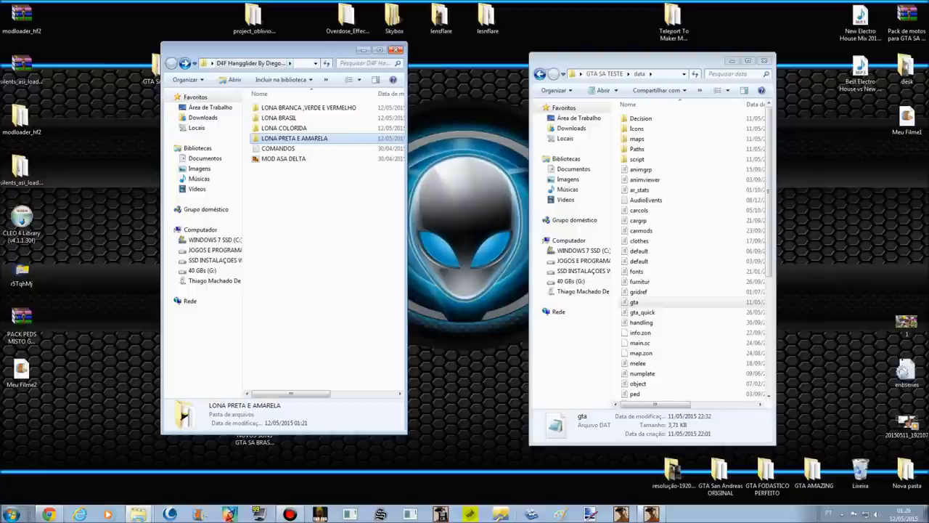
{"action": "key", "text": "alt+F4"}
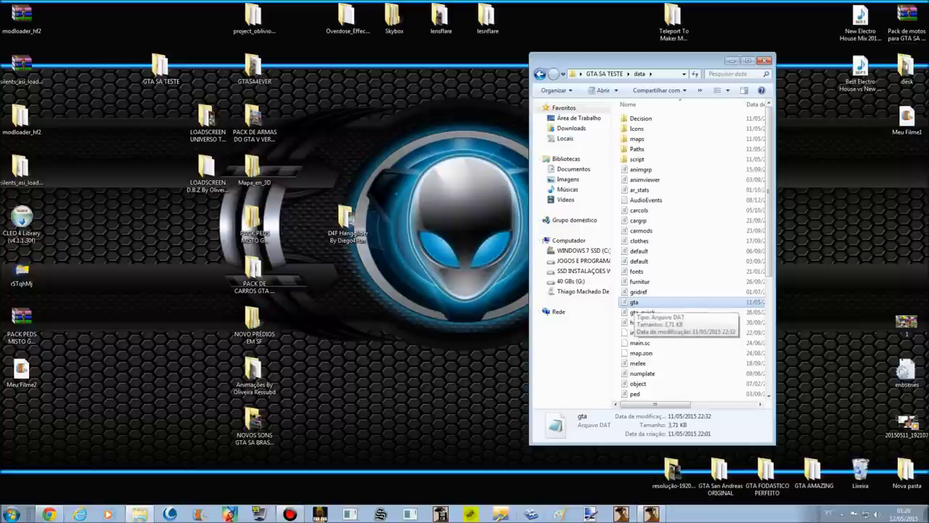
Step: Copy gta.dat from the GTA SA TESTE data folder into the modloader's DATA folder
{"action": "left_click_drag", "start_coordinate": [654, 60], "coordinate": [530, 54]}
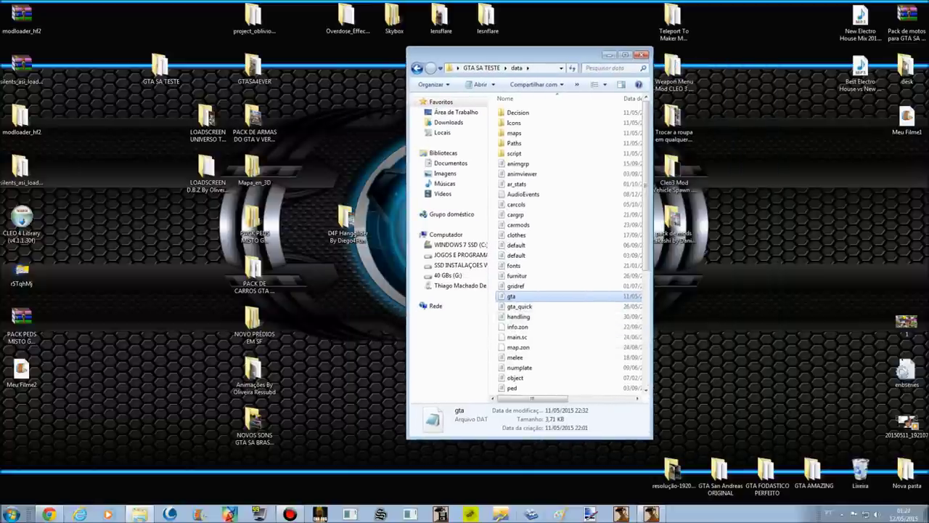
{"action": "right_click", "coordinate": [537, 297]}
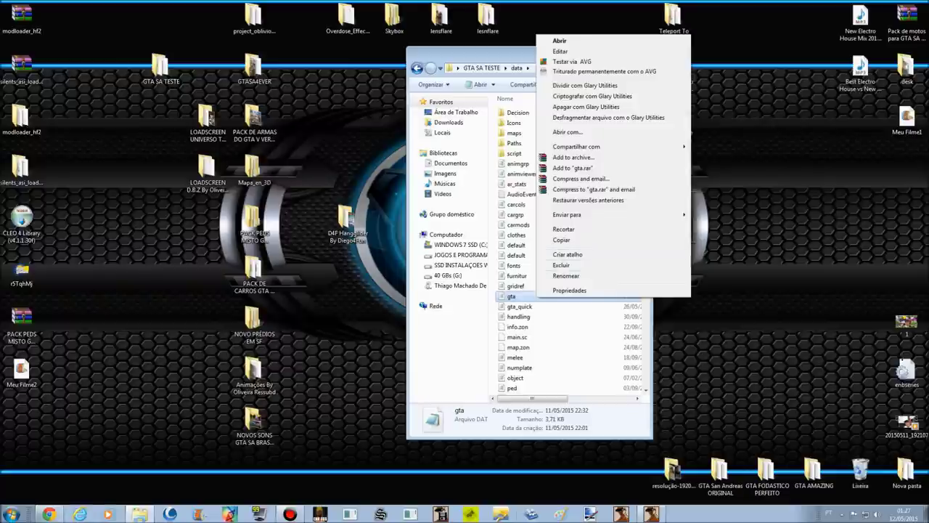
{"action": "left_click", "coordinate": [563, 240]}
{"action": "left_click", "coordinate": [417, 67]}
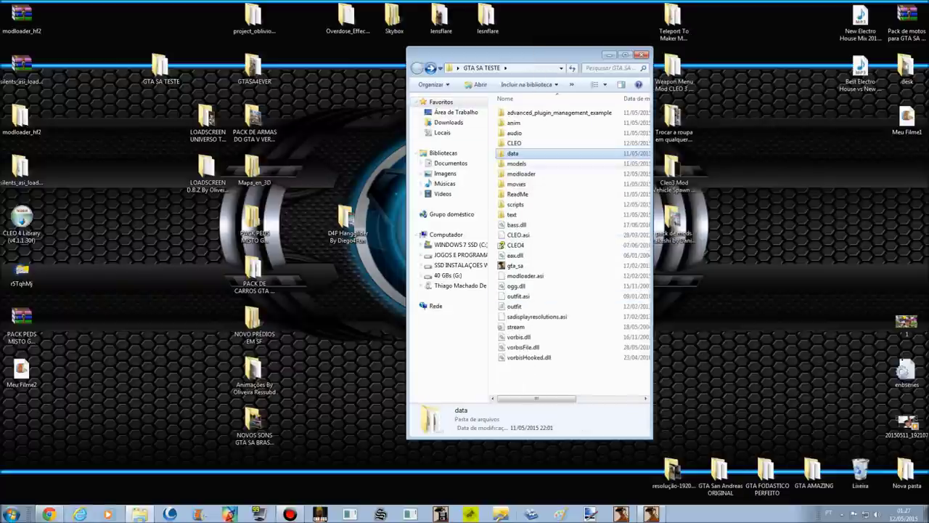
{"action": "double_click", "coordinate": [522, 174]}
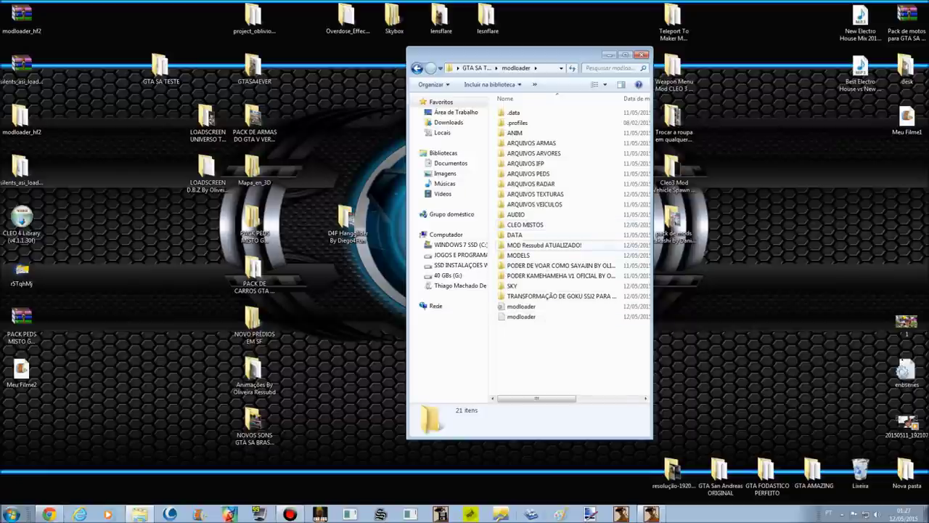
{"action": "double_click", "coordinate": [514, 235]}
{"action": "right_click", "coordinate": [552, 299]}
{"action": "left_click", "coordinate": [575, 366]}
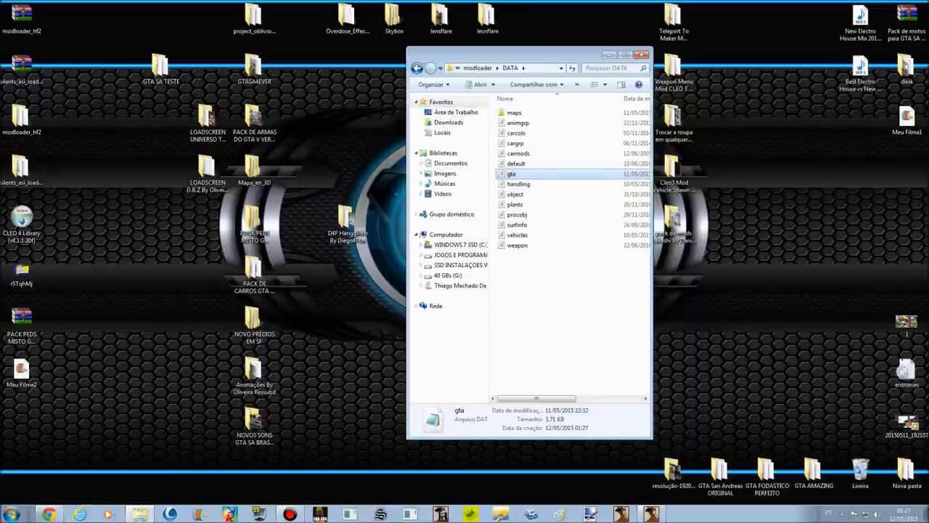
Step: Open the Skin Selector CLEO 3 (OLIVEIRA) folder inside CLEO MODS, 0000, 0 PRONTO
{"action": "left_click", "coordinate": [465, 513]}
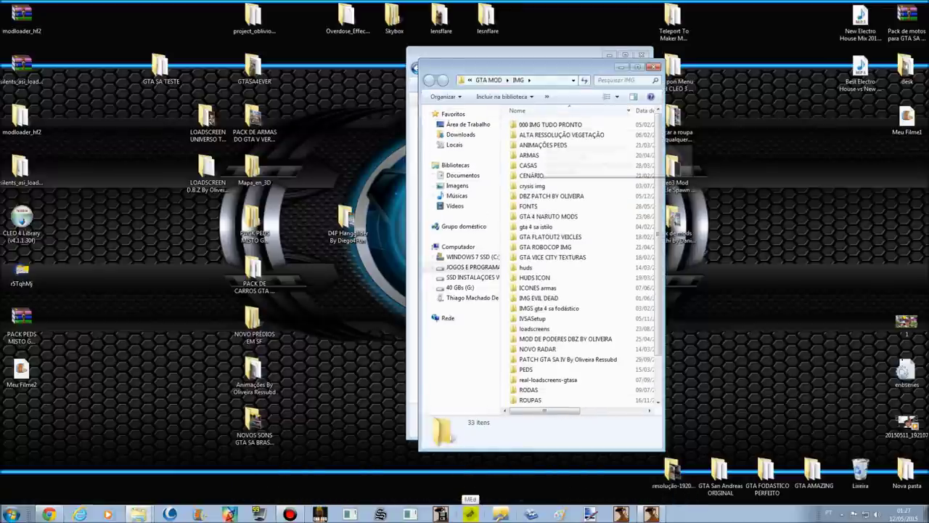
{"action": "left_click", "coordinate": [489, 80]}
{"action": "double_click", "coordinate": [544, 186]}
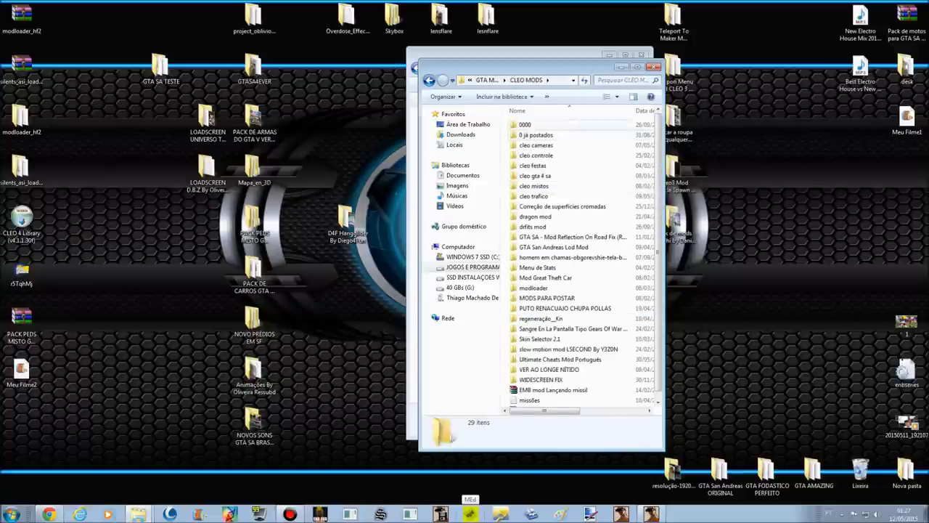
{"action": "double_click", "coordinate": [537, 125]}
{"action": "double_click", "coordinate": [533, 135]}
{"action": "scroll", "coordinate": [581, 291], "scroll_direction": "down", "scroll_amount": 7}
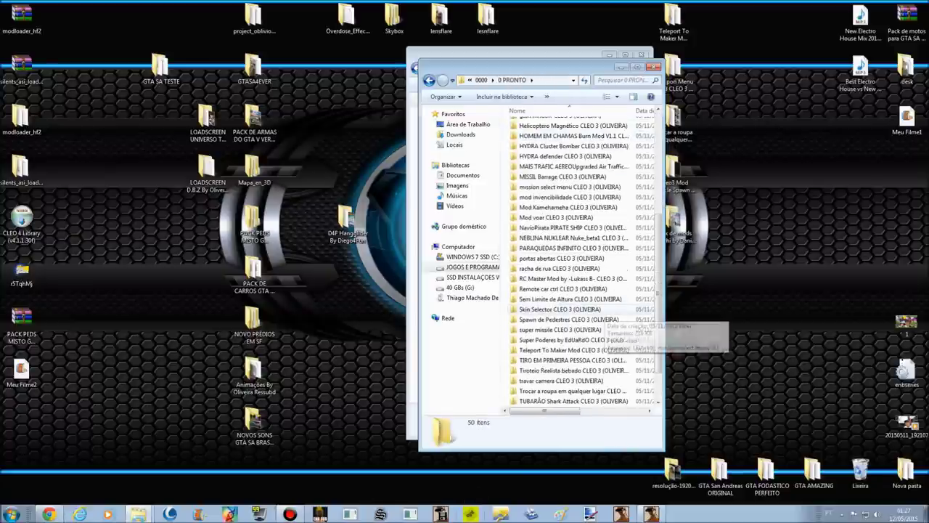
{"action": "double_click", "coordinate": [560, 309]}
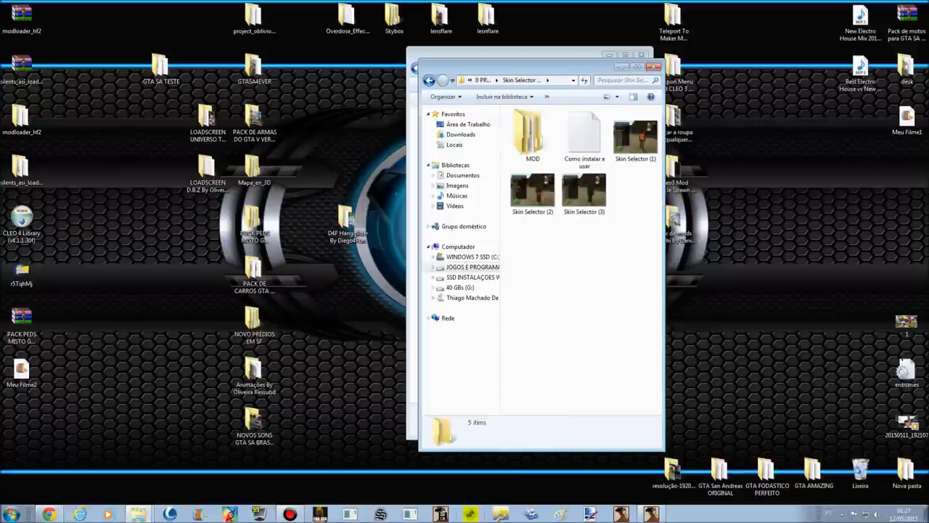
Step: View the Skin Selector (1) picture, then close it and arrange the mod and modloader folder windows side by side
{"action": "left_click_drag", "start_coordinate": [538, 66], "coordinate": [255, 62]}
{"action": "left_click", "coordinate": [352, 134]}
{"action": "double_click", "coordinate": [352, 135]}
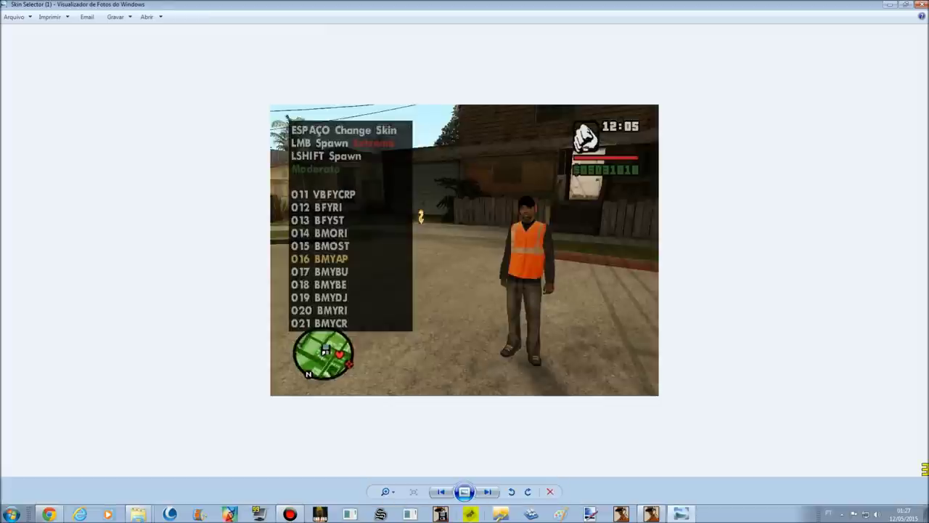
{"action": "left_click", "coordinate": [922, 5]}
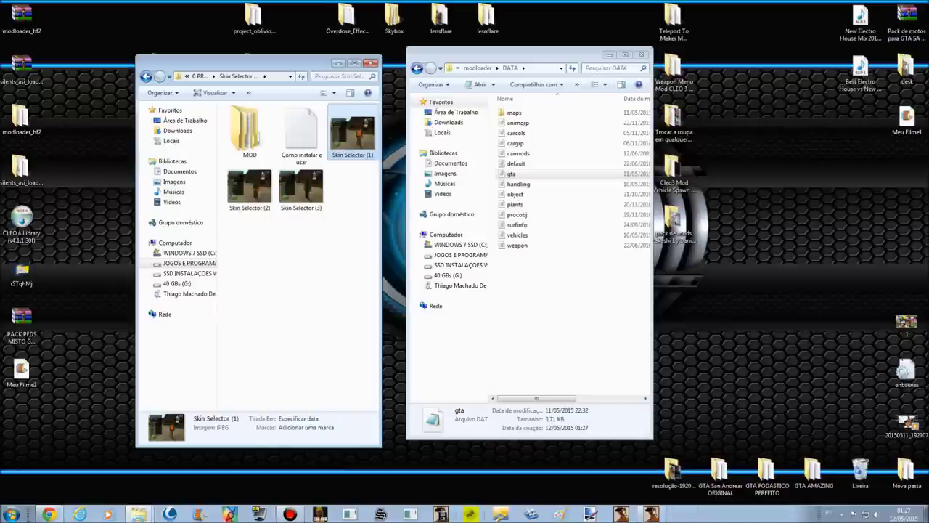
{"action": "left_click_drag", "start_coordinate": [537, 55], "coordinate": [574, 88]}
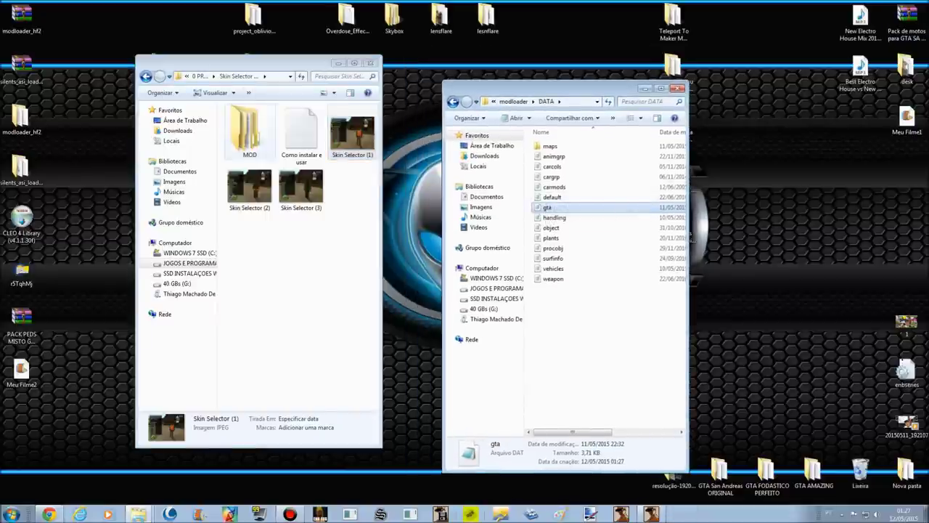
Step: Examine the contents of the cleo and data subfolders in the Skin Selector's MOD folder
{"action": "double_click", "coordinate": [247, 135]}
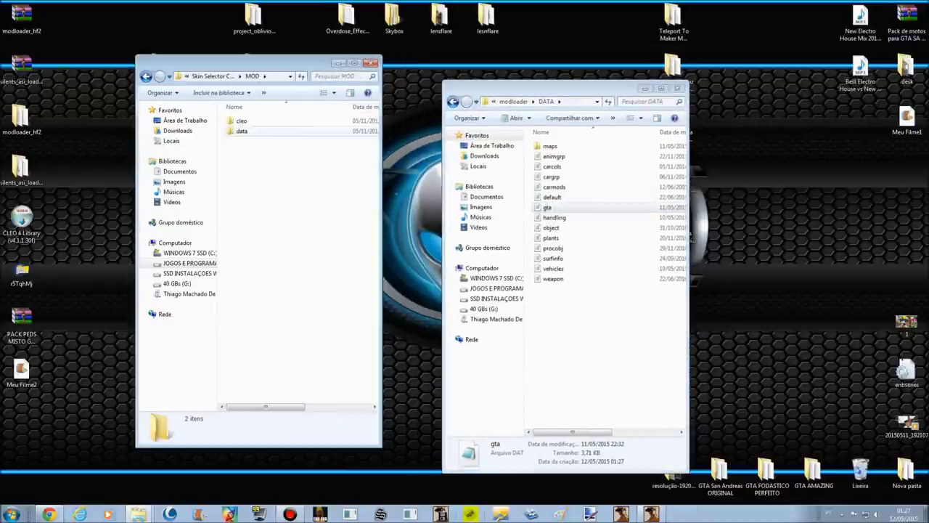
{"action": "left_click", "coordinate": [241, 120]}
{"action": "double_click", "coordinate": [242, 120]}
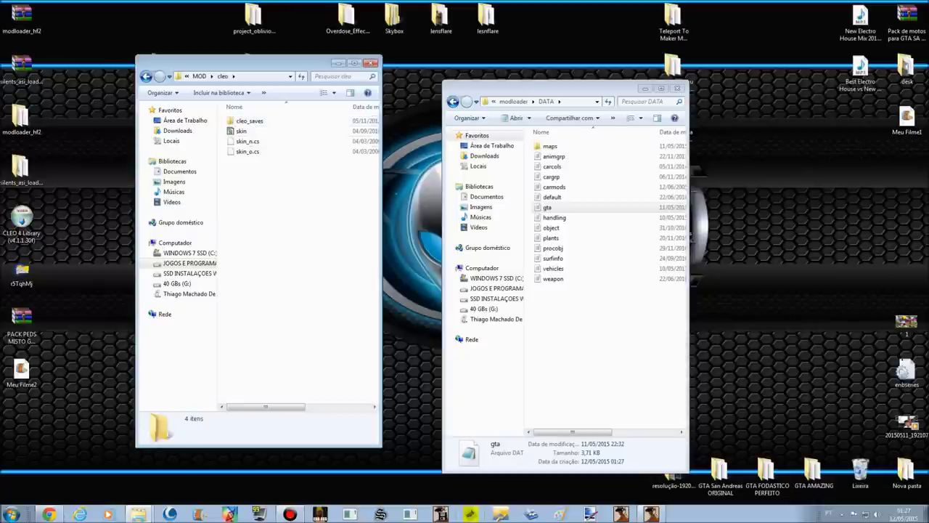
{"action": "left_click", "coordinate": [147, 76]}
{"action": "left_click_drag", "start_coordinate": [566, 88], "coordinate": [555, 64]}
{"action": "double_click", "coordinate": [242, 131]}
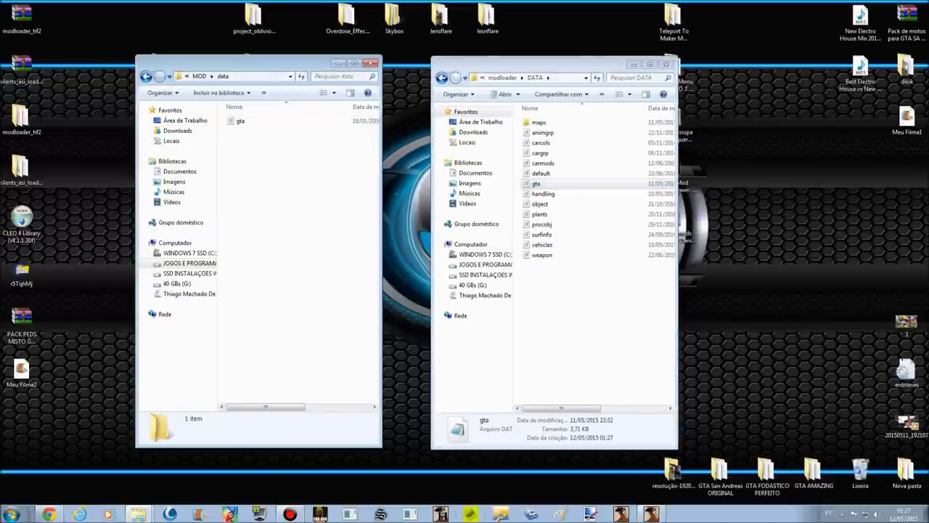
{"action": "key", "text": "BackSpace"}
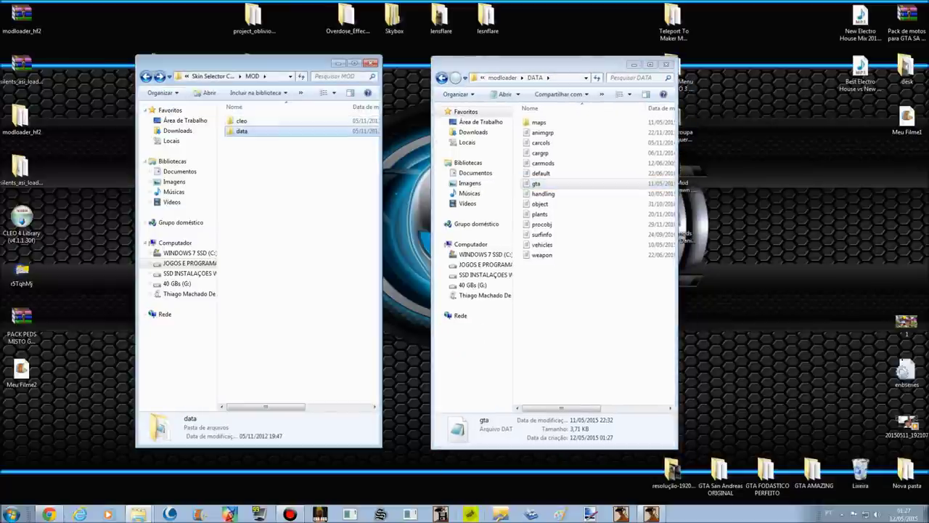
{"action": "key", "text": "BackSpace"}
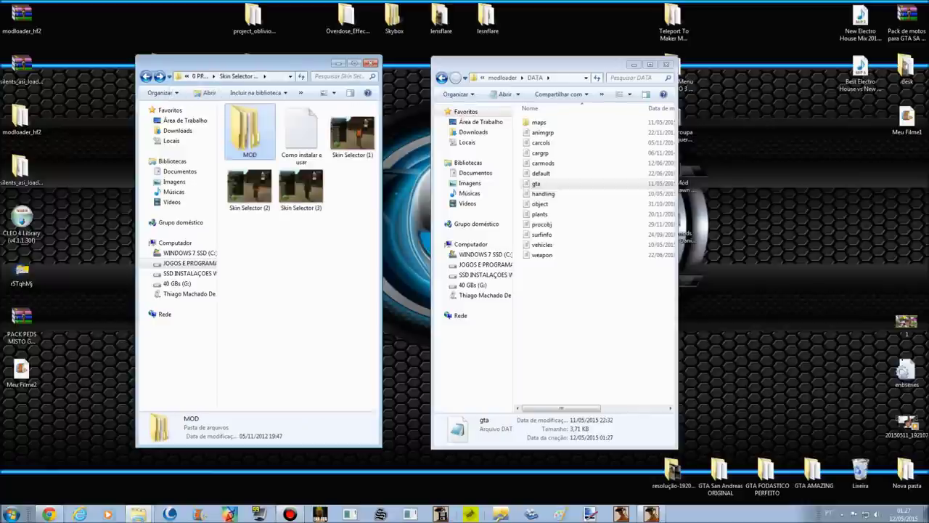
{"action": "left_click", "coordinate": [160, 76]}
{"action": "left_click", "coordinate": [160, 77]}
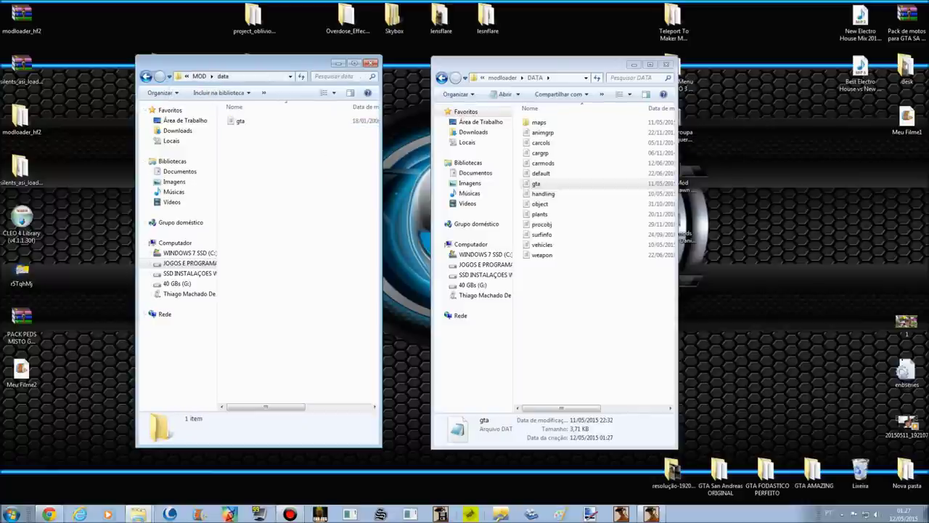
Step: Copy the cleo folder from the Skin Selector's MOD folder into modloader's CLEO MISTOS folder
{"action": "left_click", "coordinate": [146, 76]}
{"action": "key", "text": "Up"}
{"action": "key", "text": "Menu"}
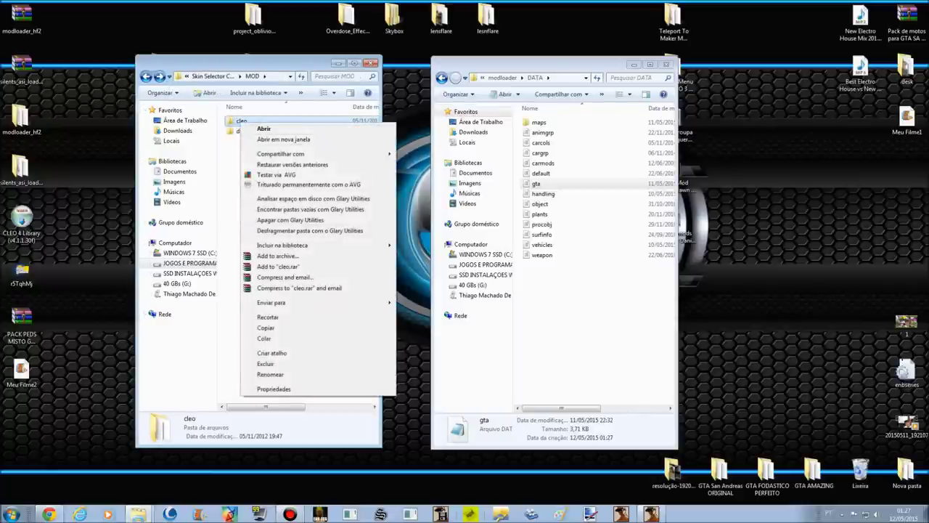
{"action": "key", "text": "Return"}
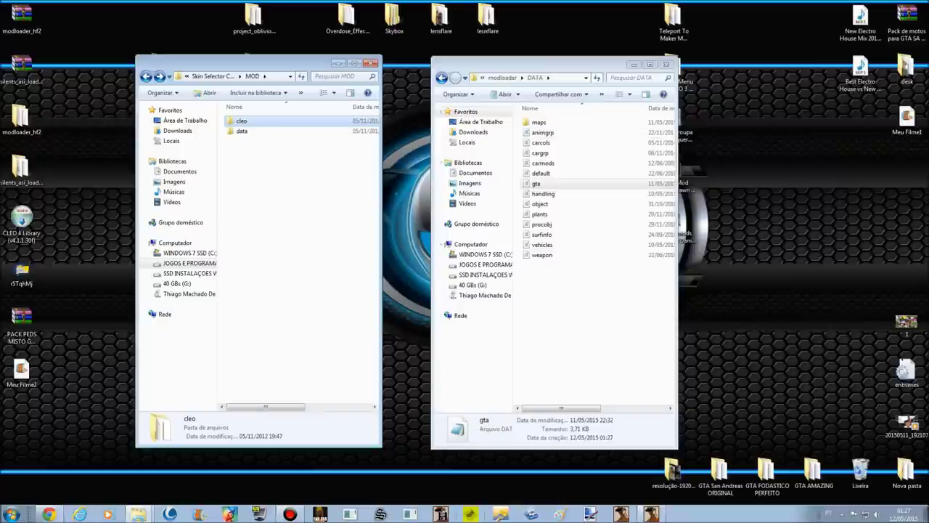
{"action": "left_click", "coordinate": [442, 78]}
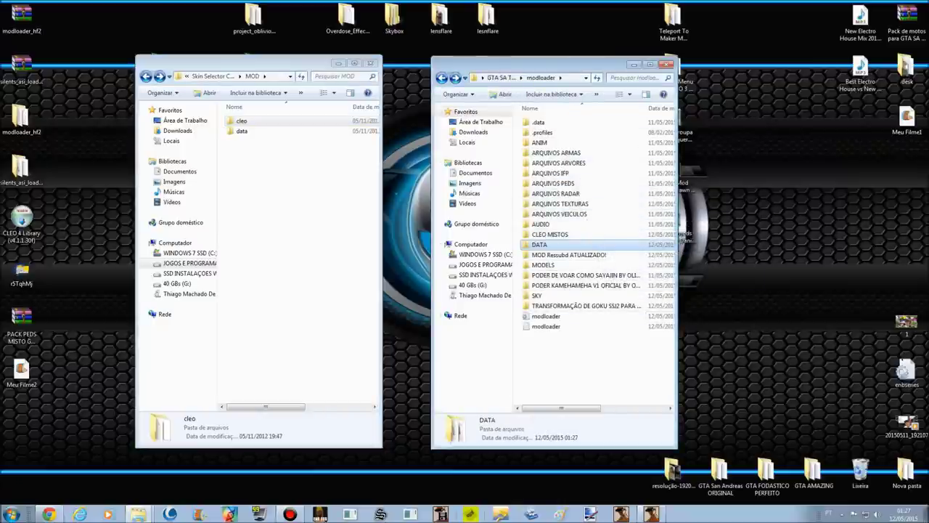
{"action": "left_click", "coordinate": [550, 235]}
{"action": "double_click", "coordinate": [550, 235]}
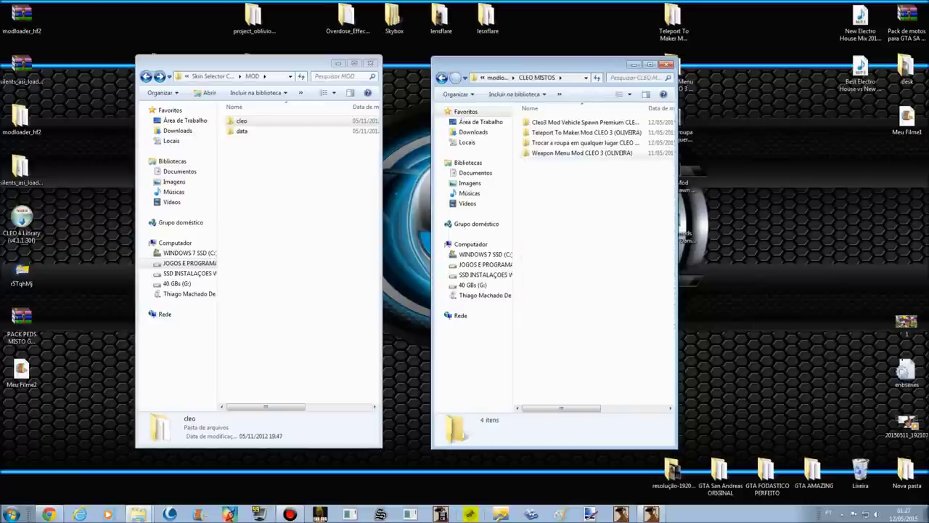
{"action": "right_click", "coordinate": [578, 207]}
{"action": "left_click", "coordinate": [601, 273]}
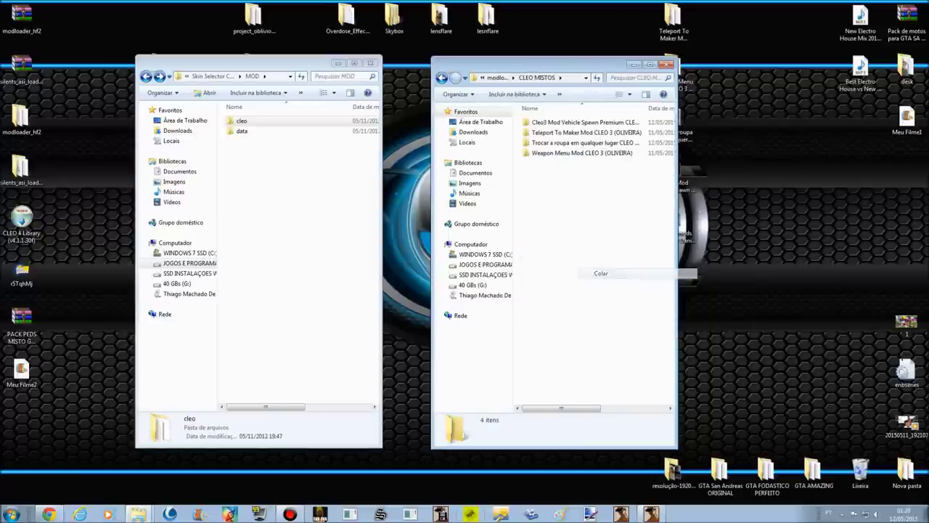
Step: Rename the pasted cleo folder in CLEO MISTOS as SKIN SELECTOR
{"action": "key", "text": "F2"}
{"action": "type", "text": "SKIN SELECTOR"}
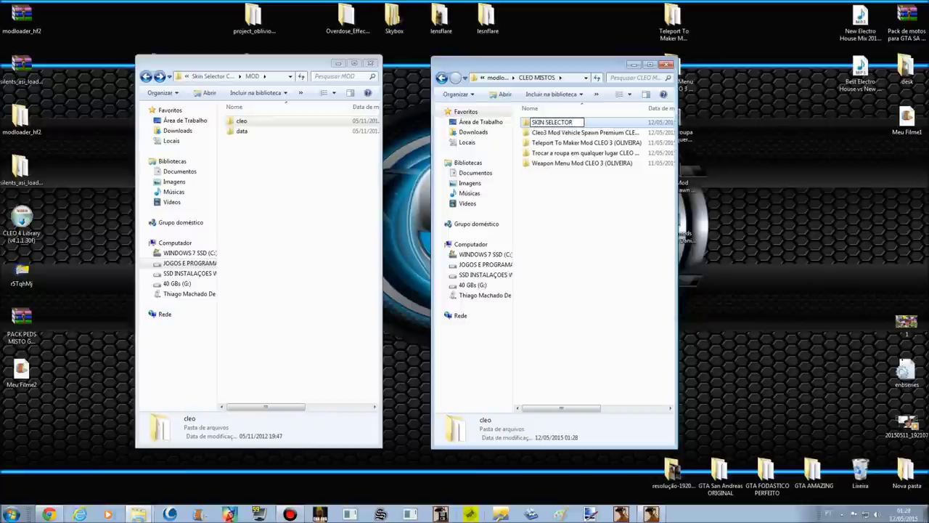
{"action": "key", "text": "Return"}
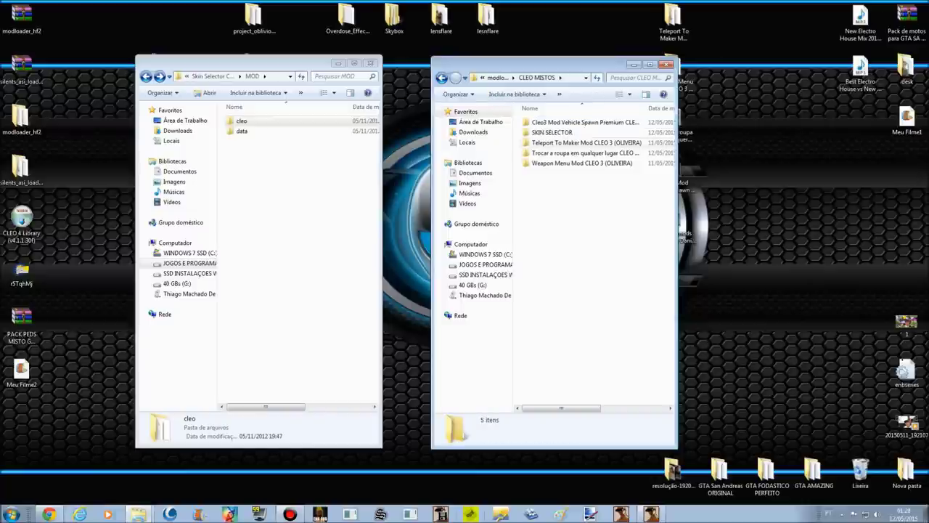
Step: Open the SKIN SELECTOR folder and inspect the files packed in its skin.img archive, then close the archive
{"action": "key", "text": "Return"}
{"action": "left_click_drag", "start_coordinate": [629, 121], "coordinate": [581, 123]}
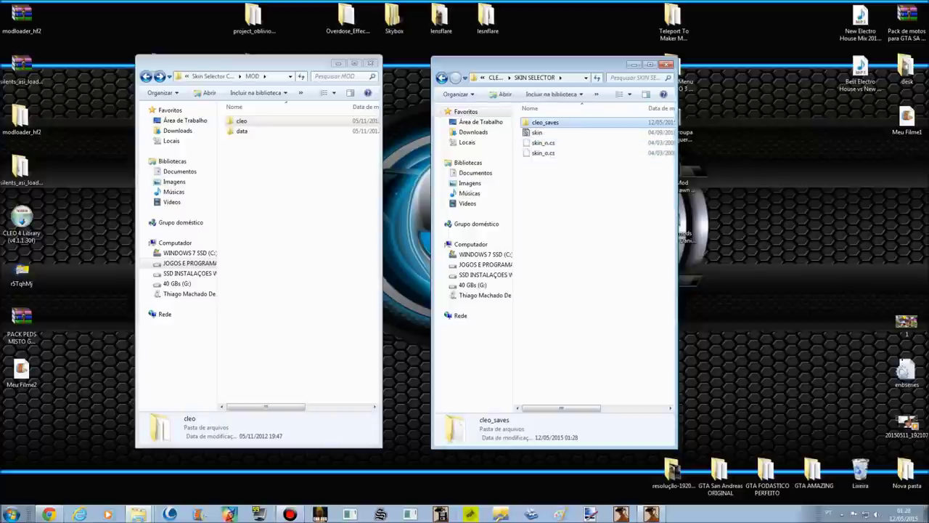
{"action": "left_click", "coordinate": [441, 78]}
{"action": "key", "text": "Return"}
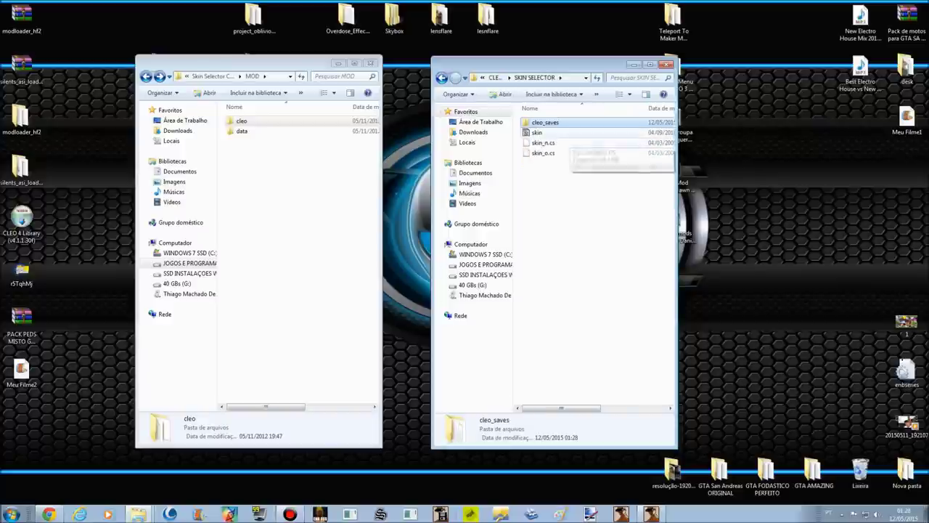
{"action": "key", "text": "Down"}
{"action": "key", "text": "Return"}
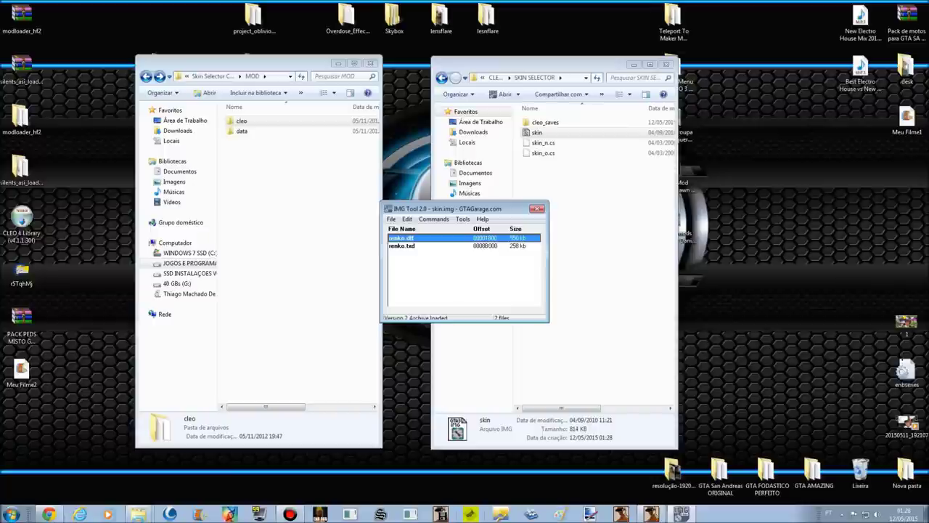
{"action": "key", "text": "ctrl+a"}
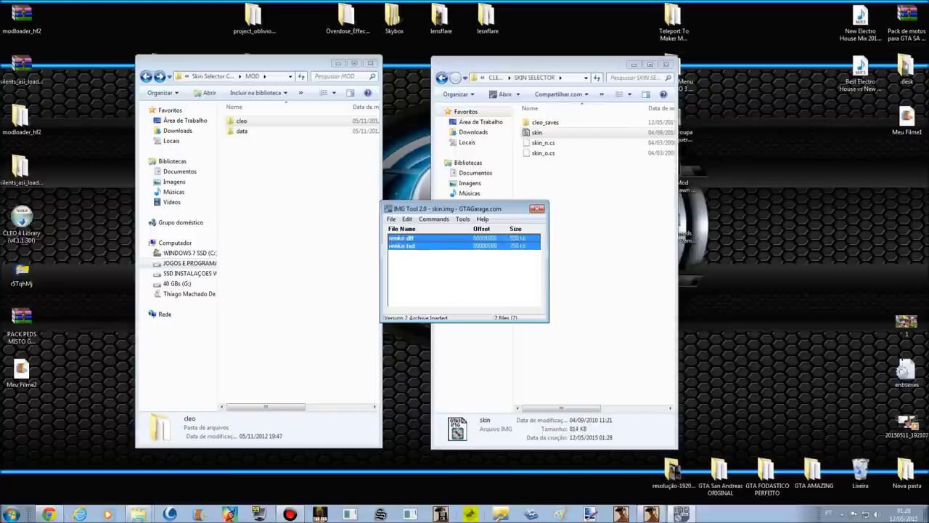
{"action": "key", "text": "alt+F4"}
Step: Return to modloader's DATA folder and select its gta.dat file
{"action": "left_click", "coordinate": [442, 77]}
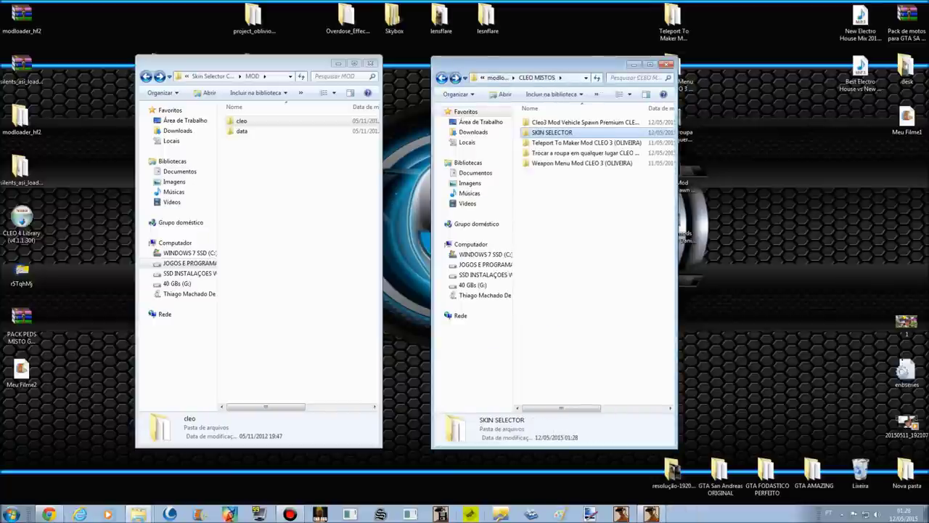
{"action": "left_click", "coordinate": [442, 77]}
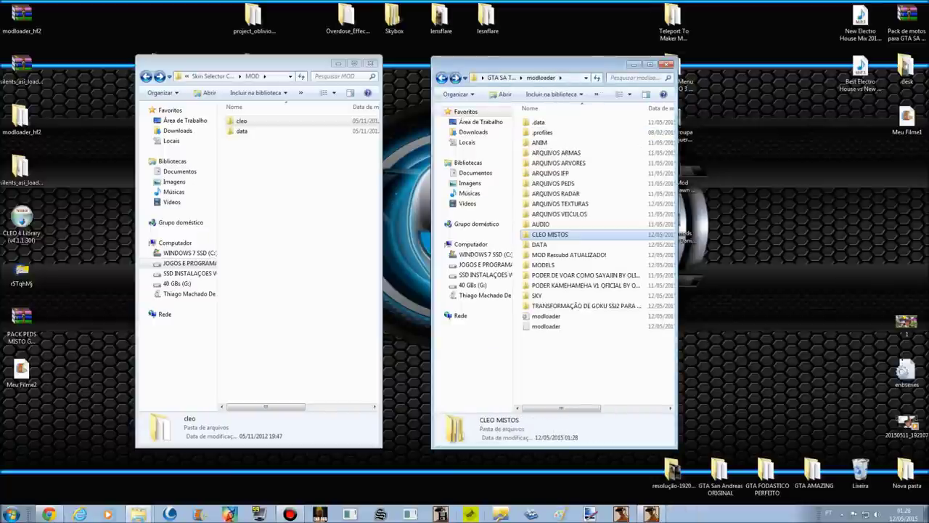
{"action": "double_click", "coordinate": [540, 245]}
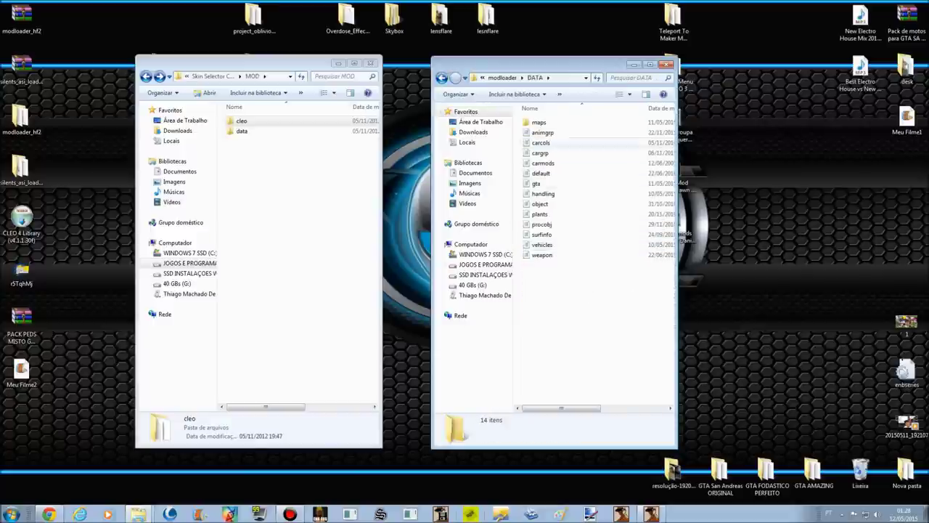
{"action": "left_click", "coordinate": [538, 183]}
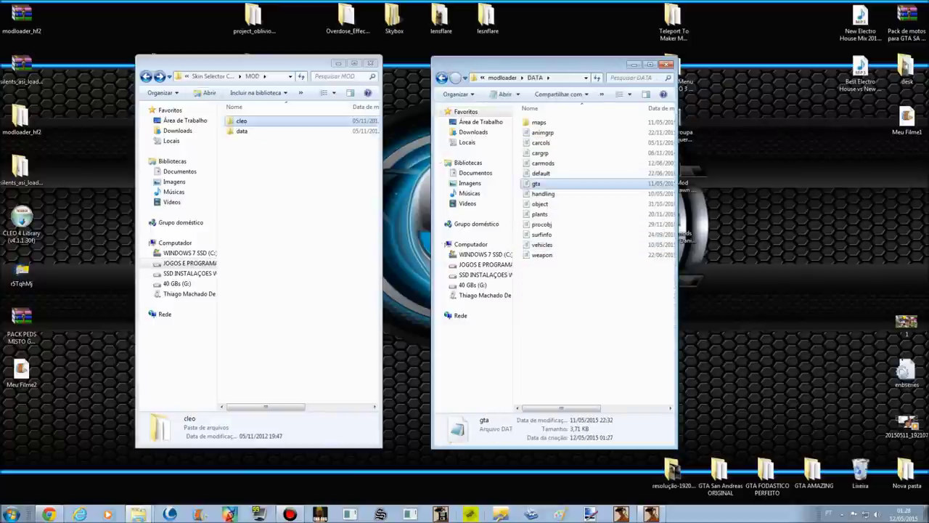
Step: Open gta.dat from the Skin Selector's data folder and copy its line IMG CLEO\SKIN.IMG
{"action": "left_click", "coordinate": [241, 121]}
{"action": "double_click", "coordinate": [242, 132]}
{"action": "left_click", "coordinate": [240, 121]}
{"action": "double_click", "coordinate": [240, 121]}
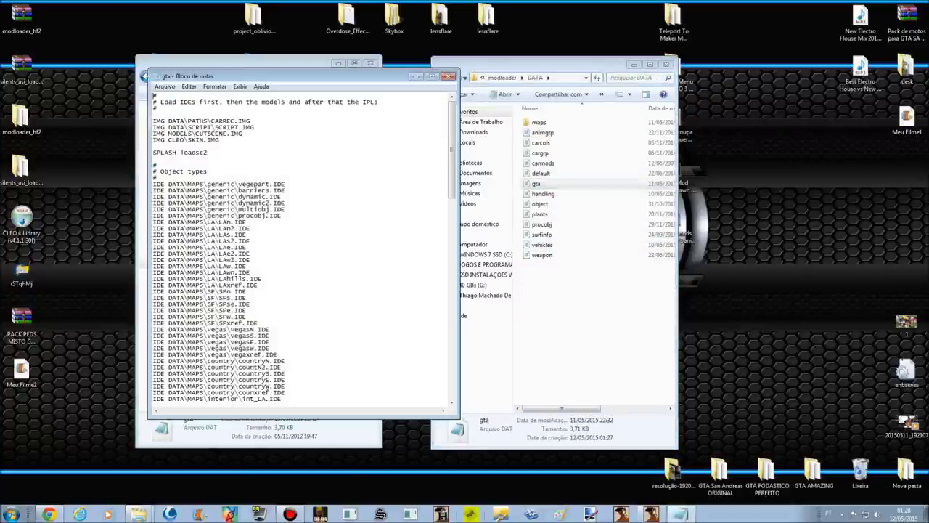
{"action": "left_click_drag", "start_coordinate": [220, 140], "coordinate": [153, 140]}
{"action": "key", "text": "ctrl+c"}
{"action": "right_click", "coordinate": [169, 141]}
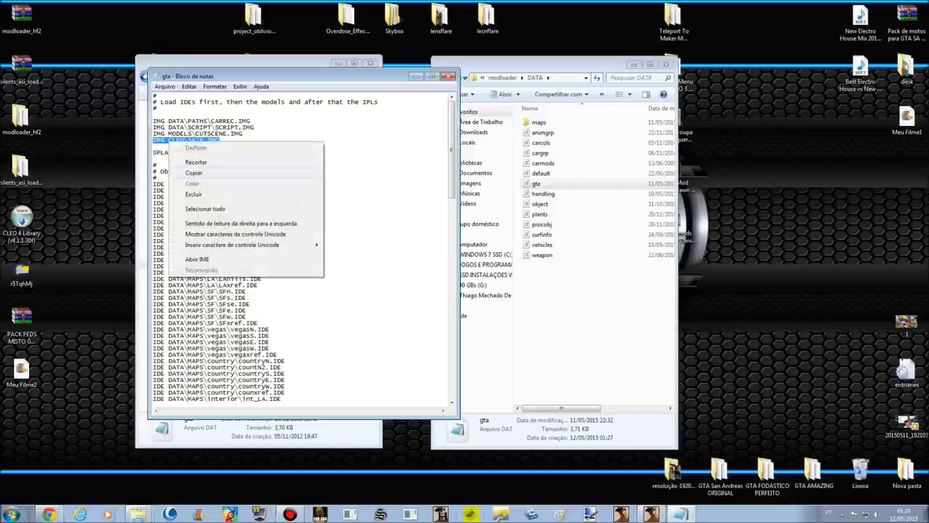
{"action": "left_click", "coordinate": [194, 172]}
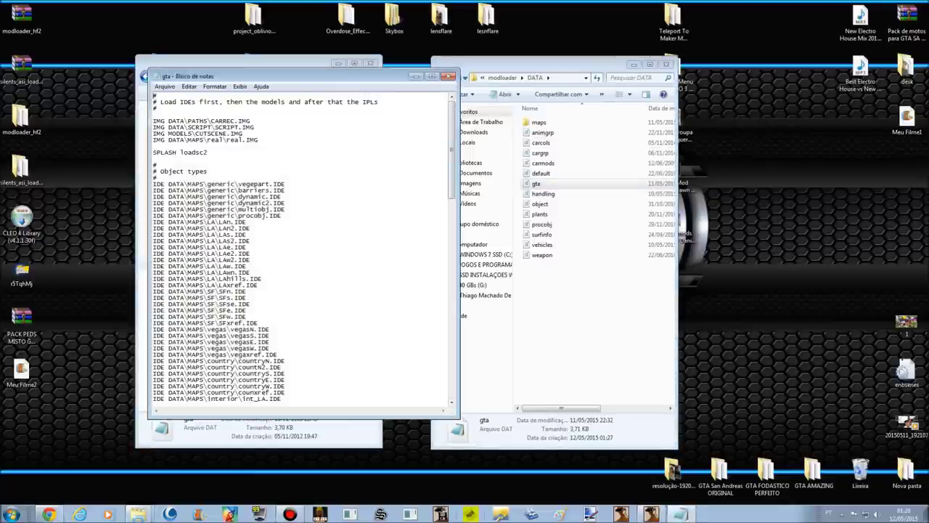
Step: Paste the copied line IMG CLEO\SKIN.IMG below IMG DATA\MAPS\real\real.IMG in modloader's gta.dat and save the file
{"action": "left_click_drag", "start_coordinate": [189, 75], "coordinate": [430, 132]}
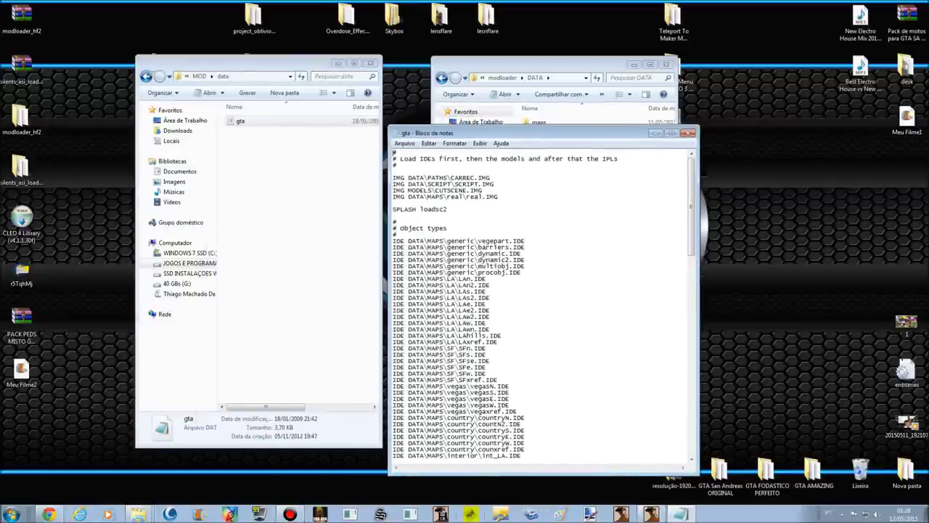
{"action": "left_click_drag", "start_coordinate": [499, 197], "coordinate": [393, 196]}
{"action": "left_click", "coordinate": [396, 203]}
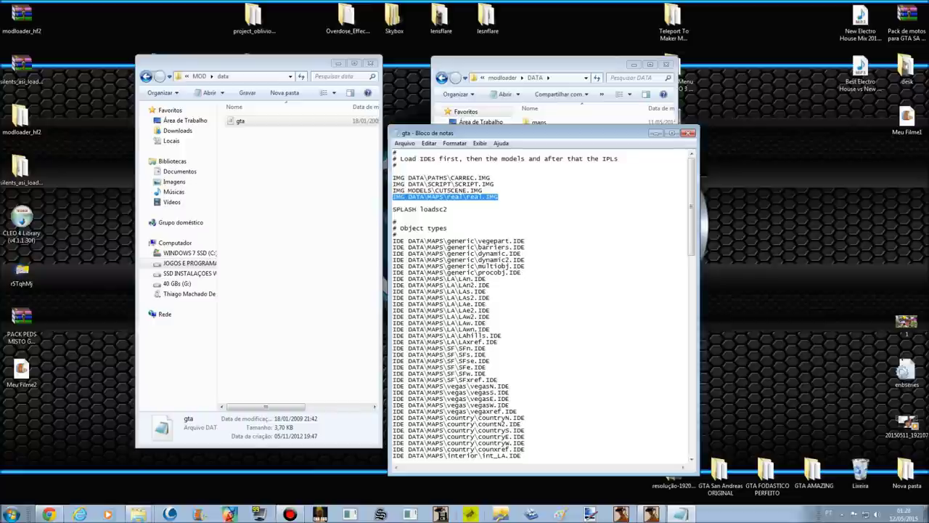
{"action": "left_click", "coordinate": [499, 196]}
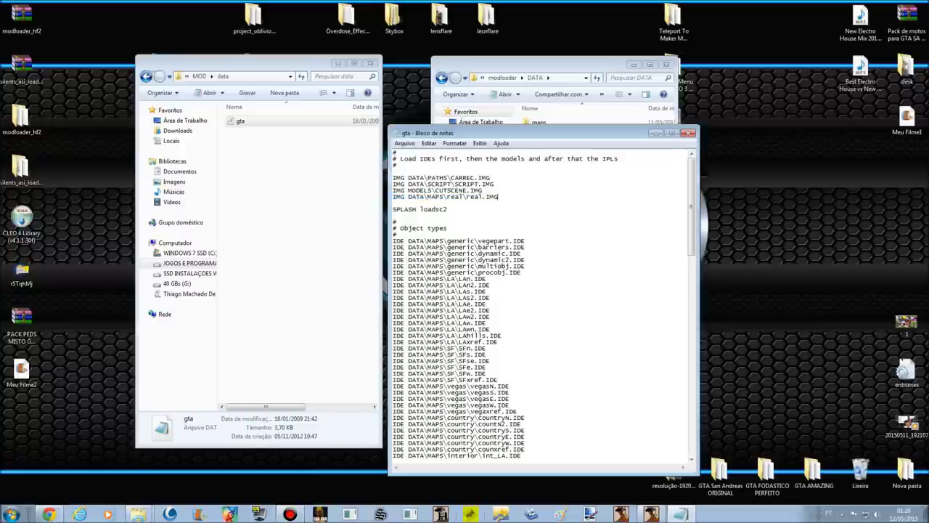
{"action": "key", "text": "Return"}
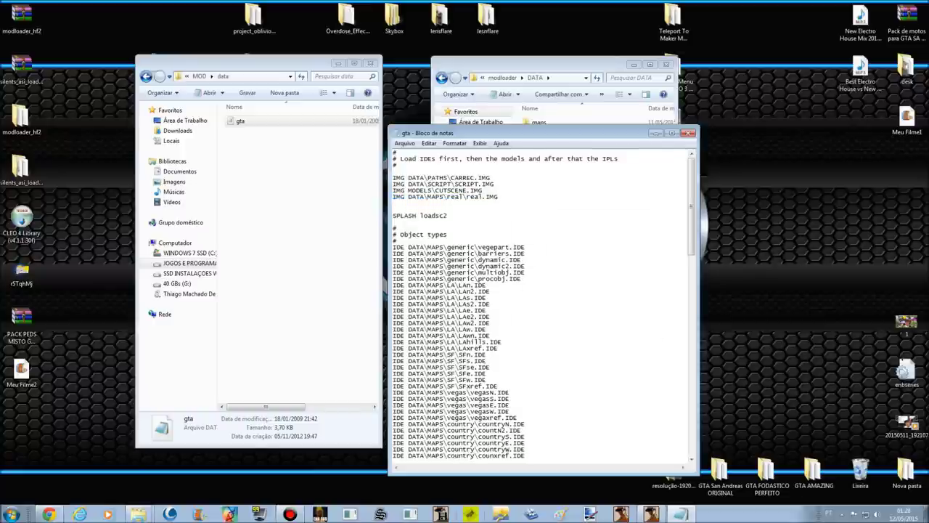
{"action": "right_click", "coordinate": [502, 201]}
{"action": "left_click", "coordinate": [541, 244]}
{"action": "left_click_drag", "start_coordinate": [460, 204], "coordinate": [392, 204]}
{"action": "left_click", "coordinate": [394, 210]}
{"action": "left_click", "coordinate": [688, 132]}
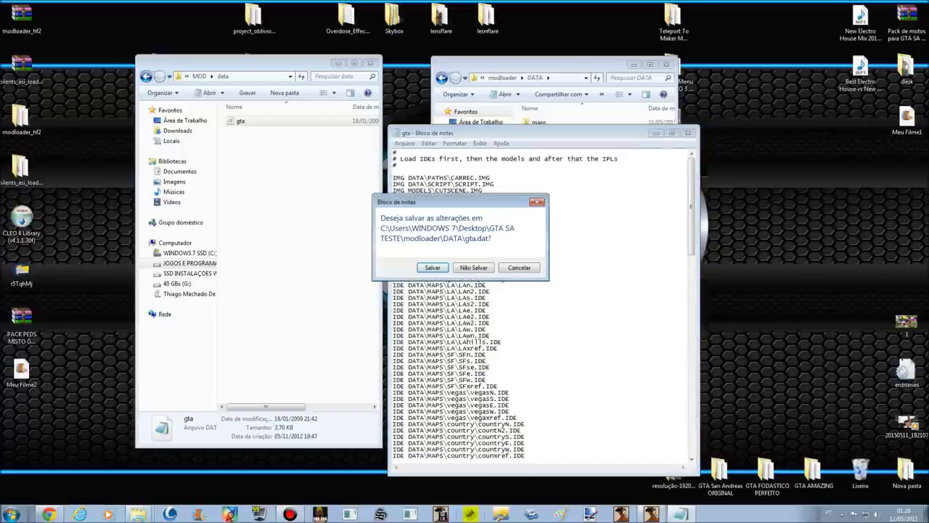
{"action": "left_click", "coordinate": [433, 267]}
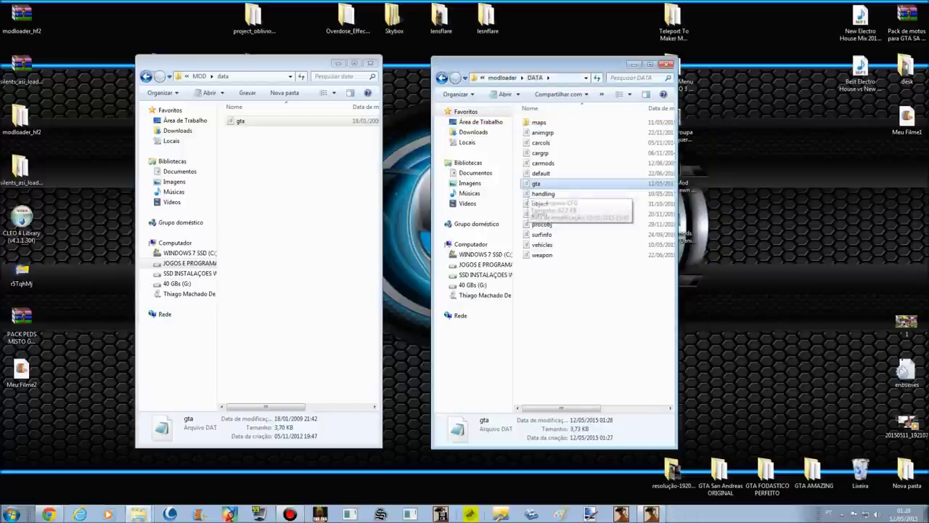
Step: Delete the line IMG DATA\MAPS\real\real.IMG from gta.dat in GTA SA TESTE's own data folder and save the file
{"action": "left_click", "coordinate": [442, 78]}
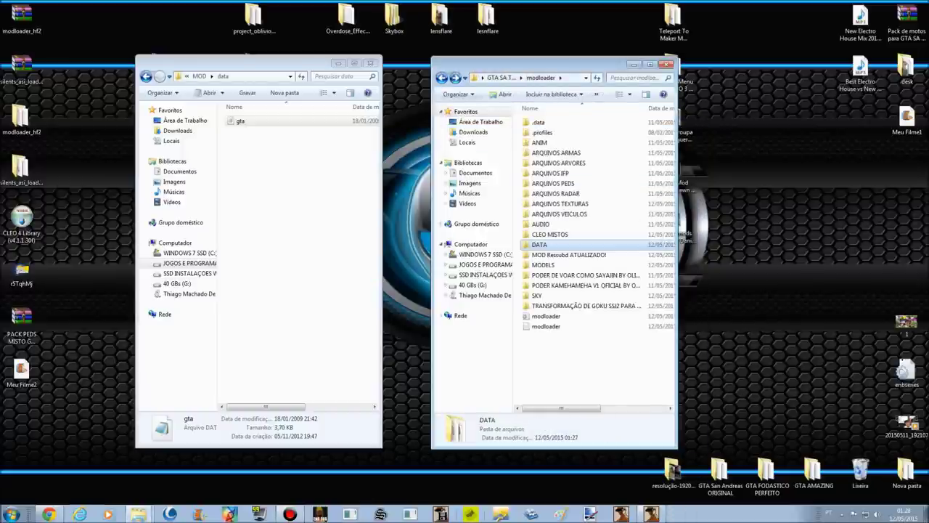
{"action": "key", "text": "BackSpace"}
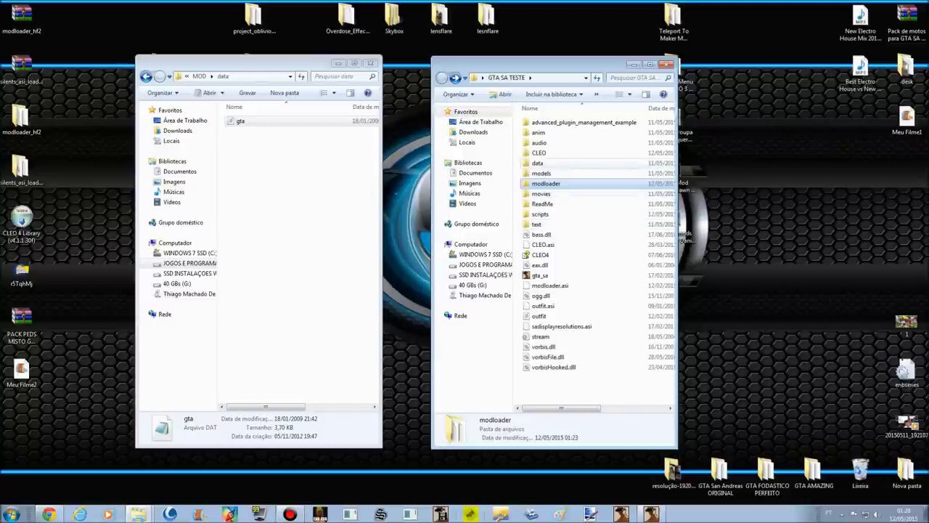
{"action": "double_click", "coordinate": [538, 164]}
{"action": "double_click", "coordinate": [537, 306]}
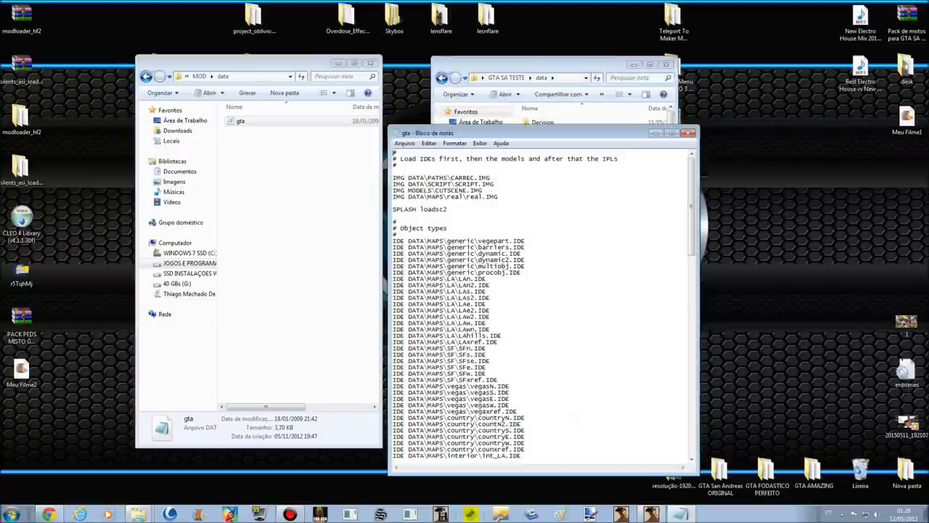
{"action": "key", "text": "shift+End"}
{"action": "key", "text": "Delete"}
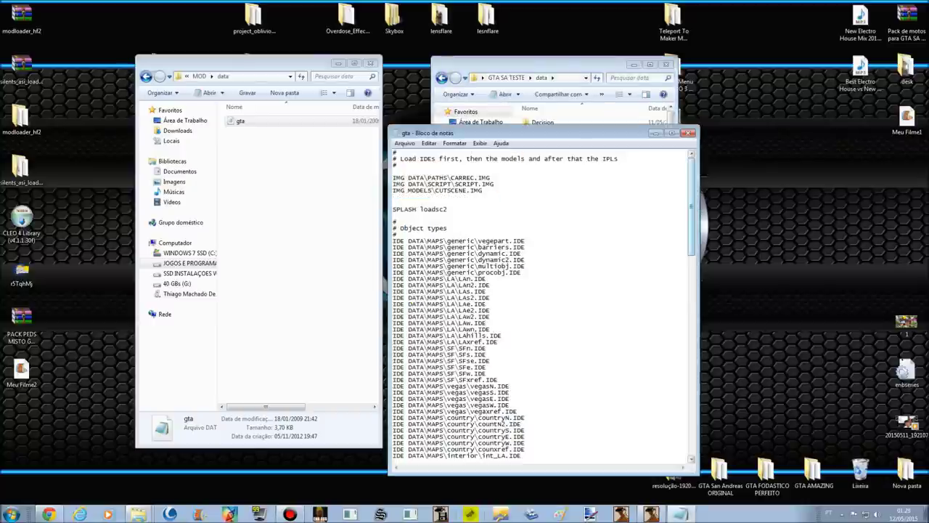
{"action": "key", "text": "BackSpace"}
{"action": "left_click", "coordinate": [688, 133]}
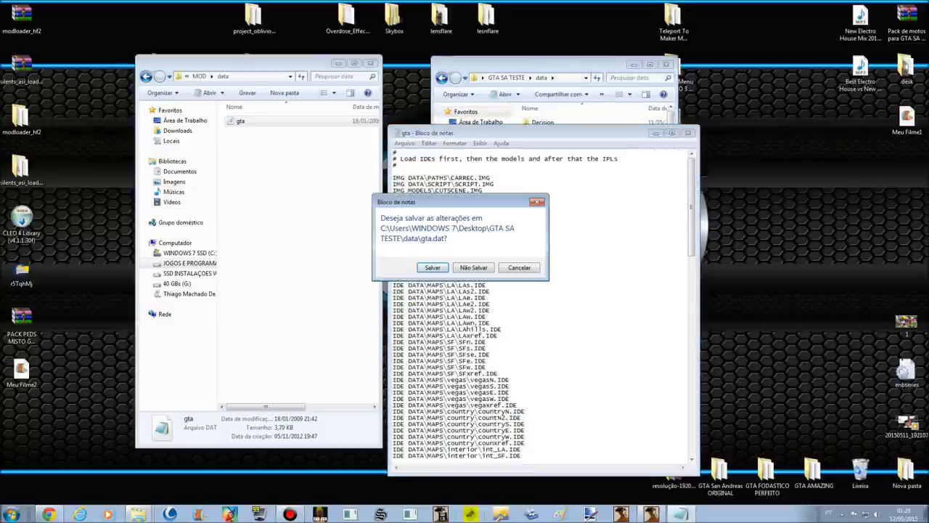
{"action": "left_click", "coordinate": [433, 267]}
Step: Reopen gta.dat in modloader's DATA folder to check its real.IMG and SKIN.IMG lines, then close the file
{"action": "left_click", "coordinate": [442, 77]}
{"action": "double_click", "coordinate": [554, 183]}
{"action": "key", "text": "Down"}
{"action": "key", "text": "Down"}
{"action": "key", "text": "Down"}
{"action": "key", "text": "Down"}
{"action": "key", "text": "Down"}
{"action": "key", "text": "Down"}
{"action": "key", "text": "Return"}
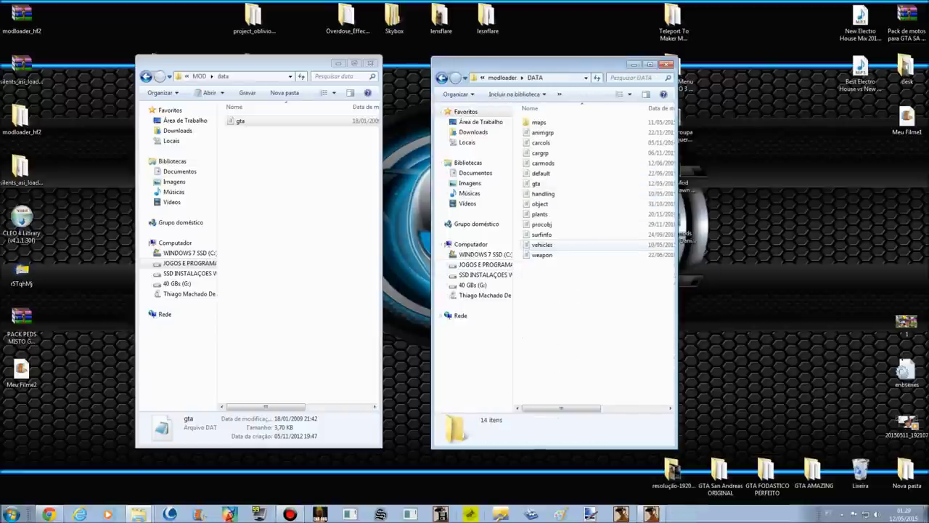
{"action": "key", "text": "g"}
{"action": "key", "text": "Return"}
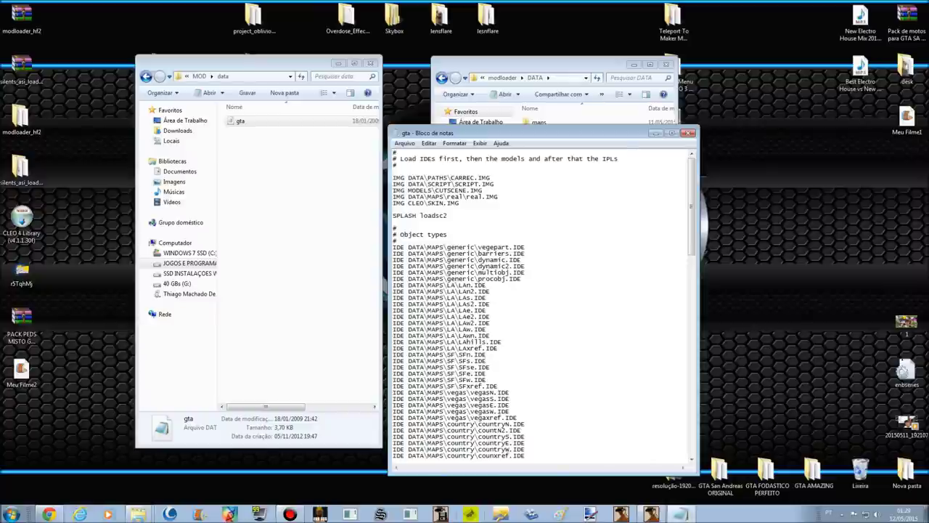
{"action": "left_click_drag", "start_coordinate": [461, 204], "coordinate": [393, 196]}
{"action": "key", "text": "alt+F4"}
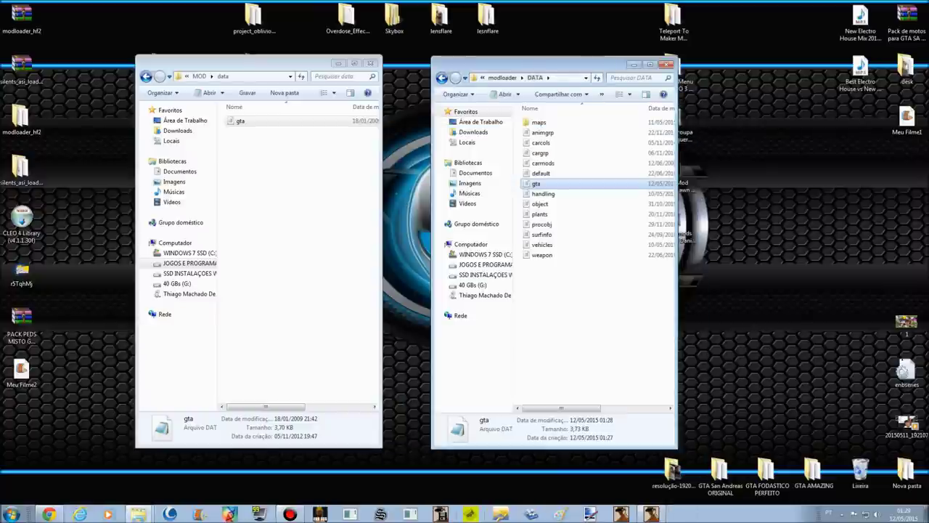
Step: Return to the modloader folder, switch to the running game and quit it
{"action": "key", "text": "BackSpace"}
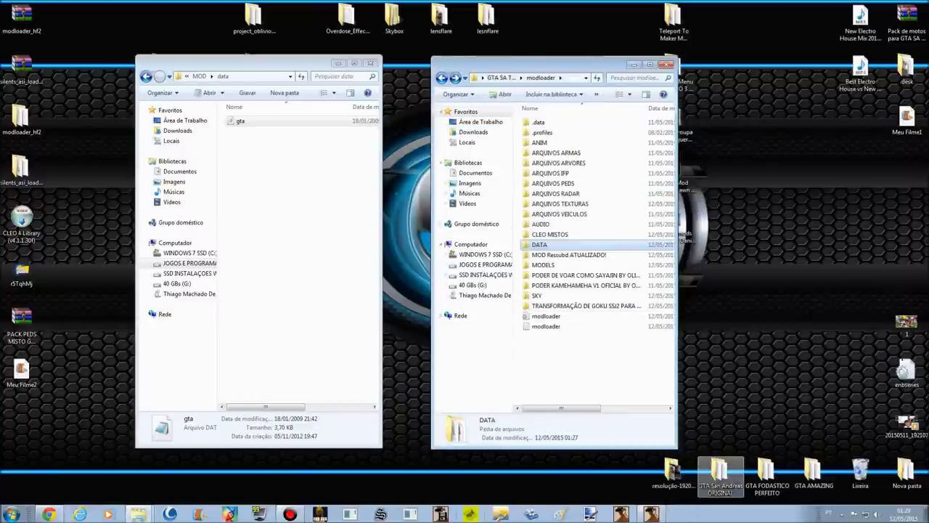
{"action": "left_click", "coordinate": [651, 514]}
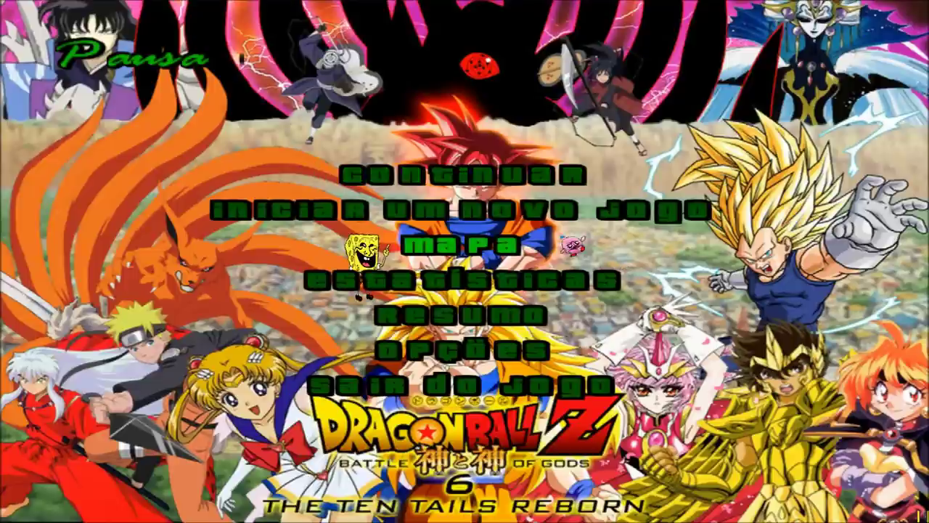
{"action": "left_click", "coordinate": [497, 391]}
{"action": "key", "text": "Return"}
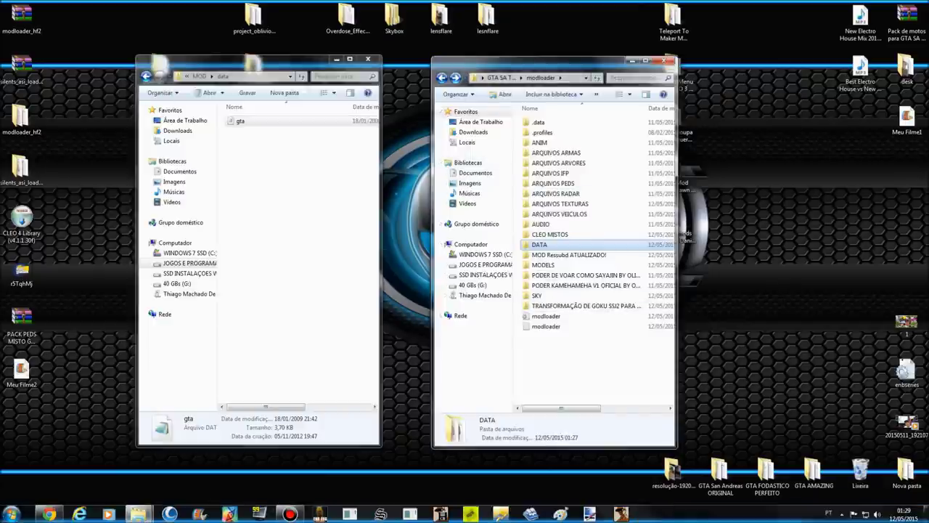
Step: Start gta_sa from the GTA SA TESTE folder and load a saved game
{"action": "left_click", "coordinate": [442, 78]}
{"action": "double_click", "coordinate": [541, 276]}
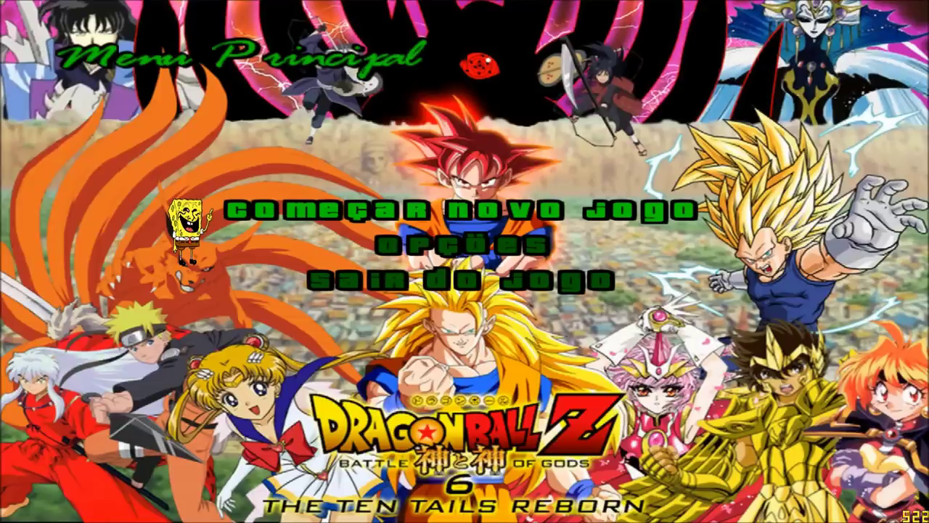
{"action": "key", "text": "Return"}
{"action": "key", "text": "Down"}
{"action": "key", "text": "Return"}
{"action": "key", "text": "Return"}
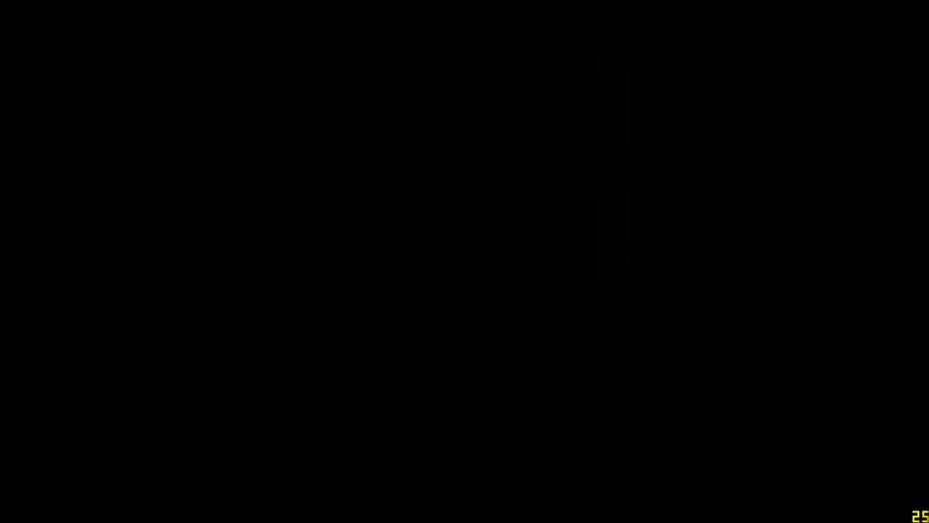
Step: Leave the house and run the character across the car park and Santa Maria beach into the sea
{"action": "key", "text": "w"}
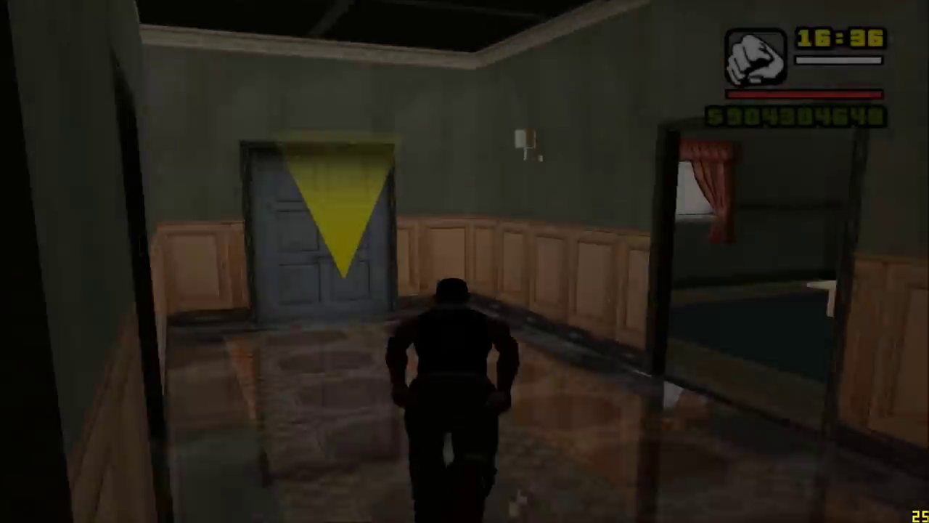
{"action": "key", "text": "w"}
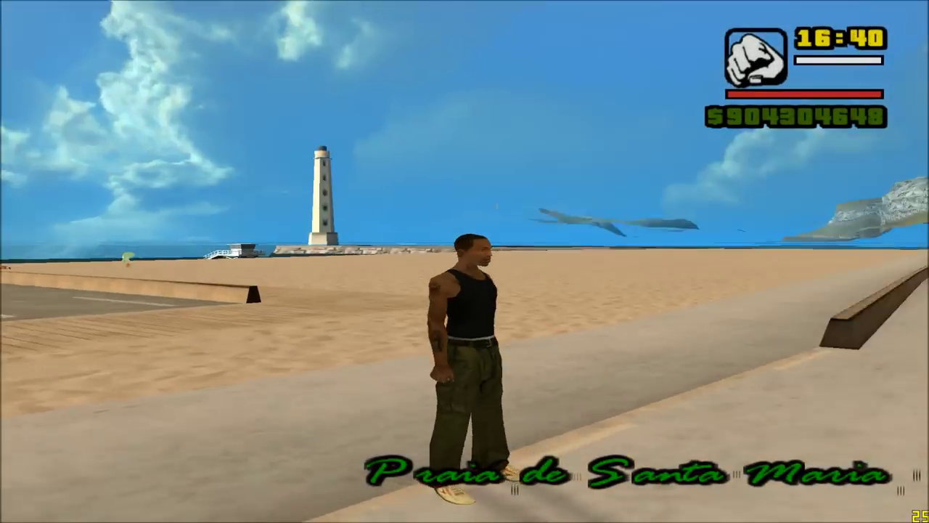
{"action": "key", "text": "w"}
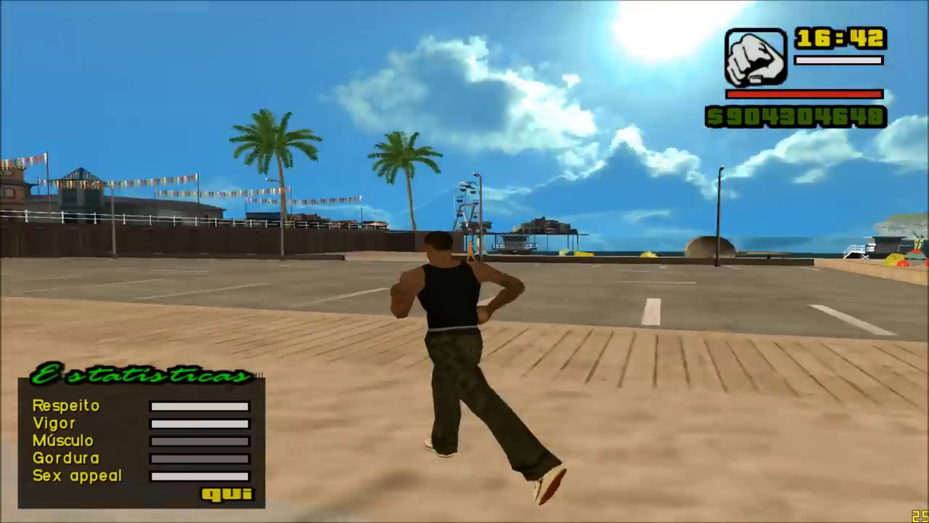
{"action": "key", "text": "w"}
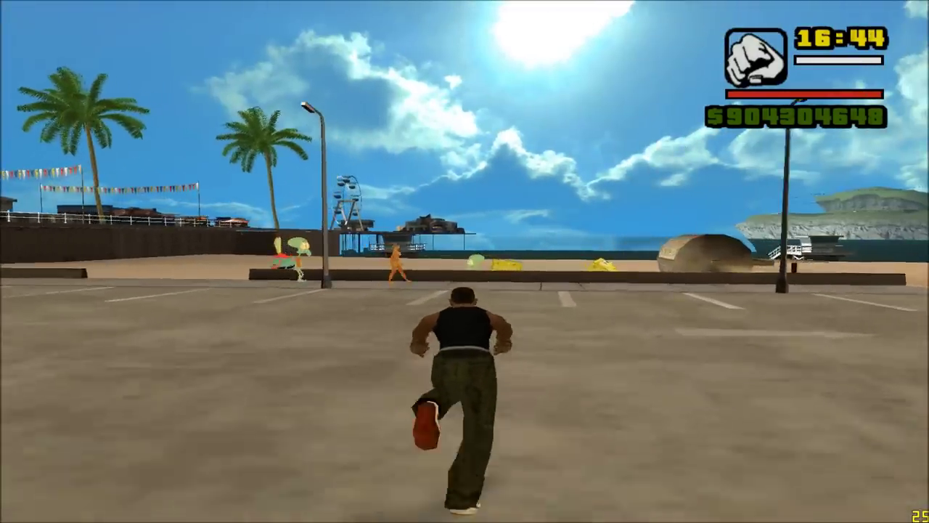
{"action": "key", "text": "w"}
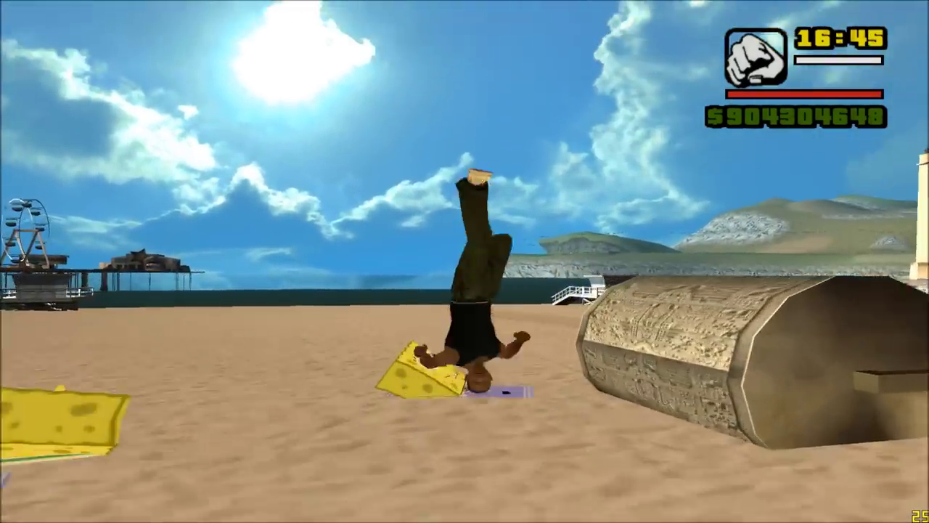
{"action": "key", "text": "w"}
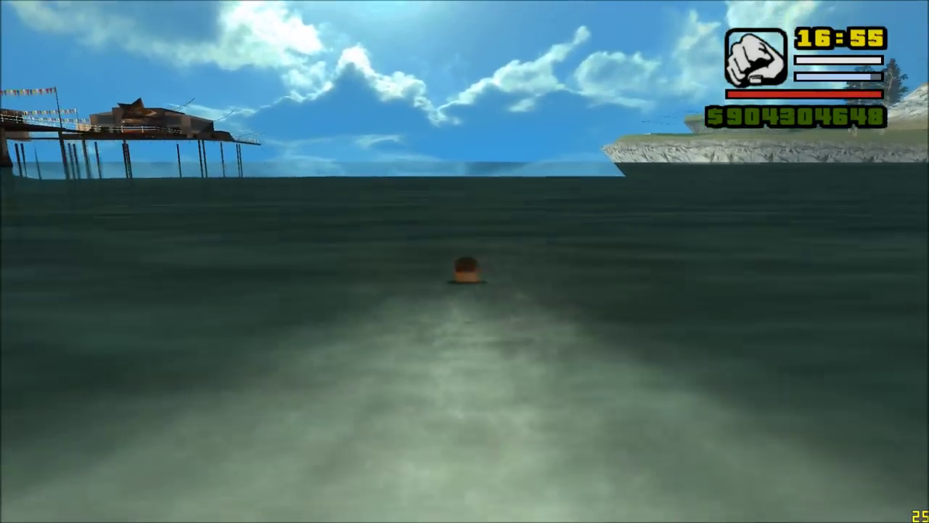
Step: Dive and swim along the sea floor to examine the corals and underwater plants
{"action": "key", "text": "w"}
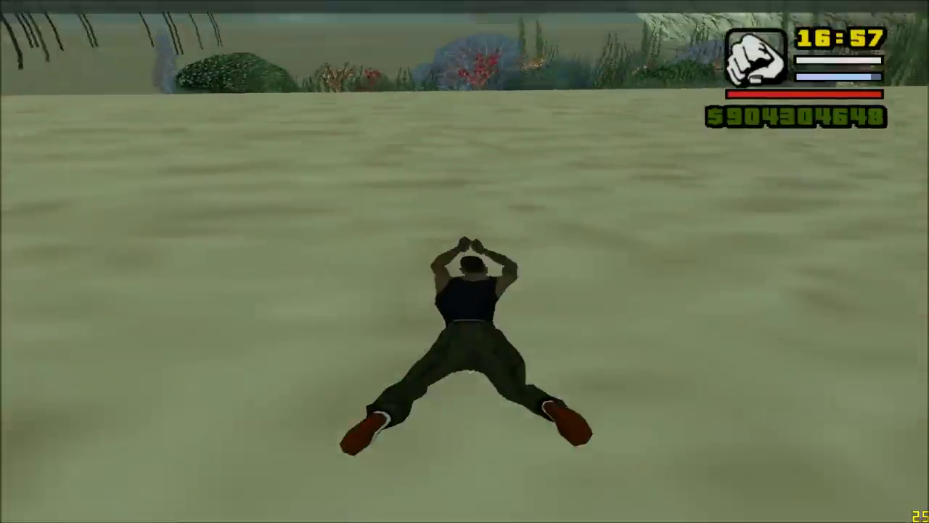
{"action": "key", "text": "w"}
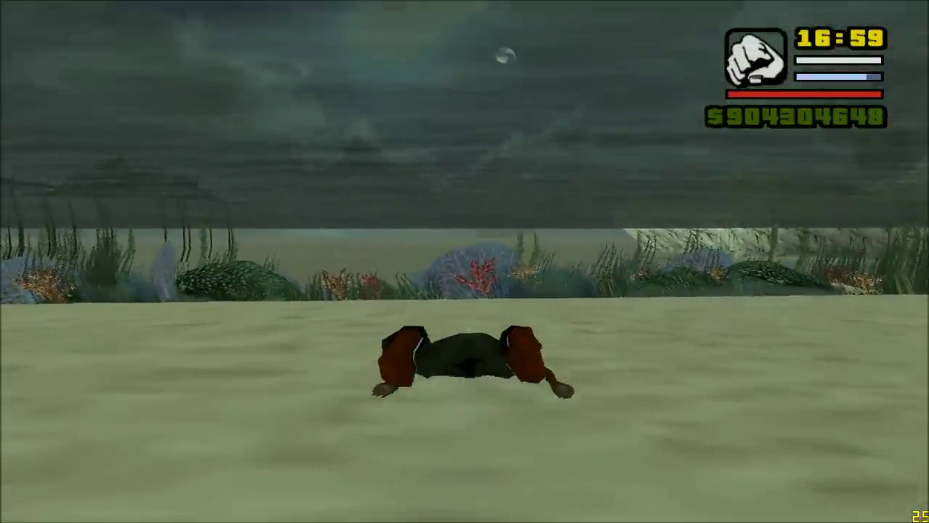
{"action": "key", "text": "w"}
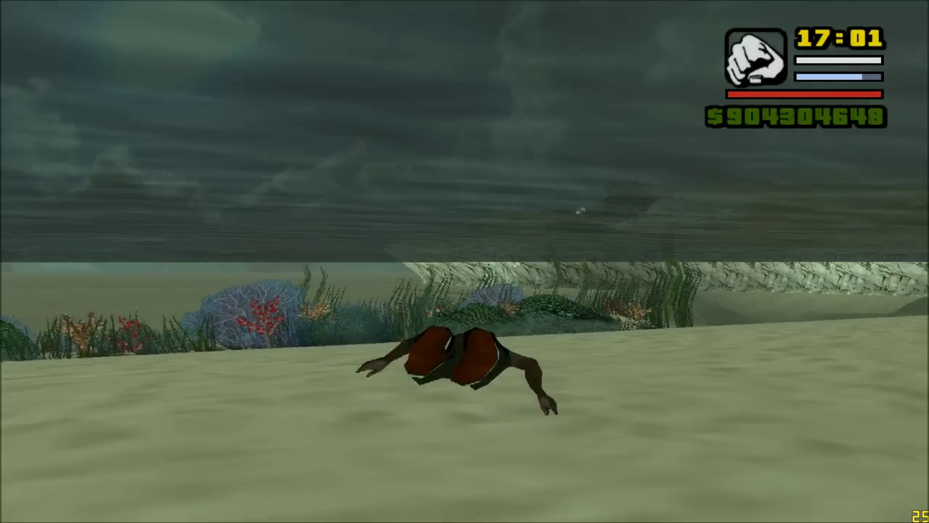
{"action": "key", "text": "w"}
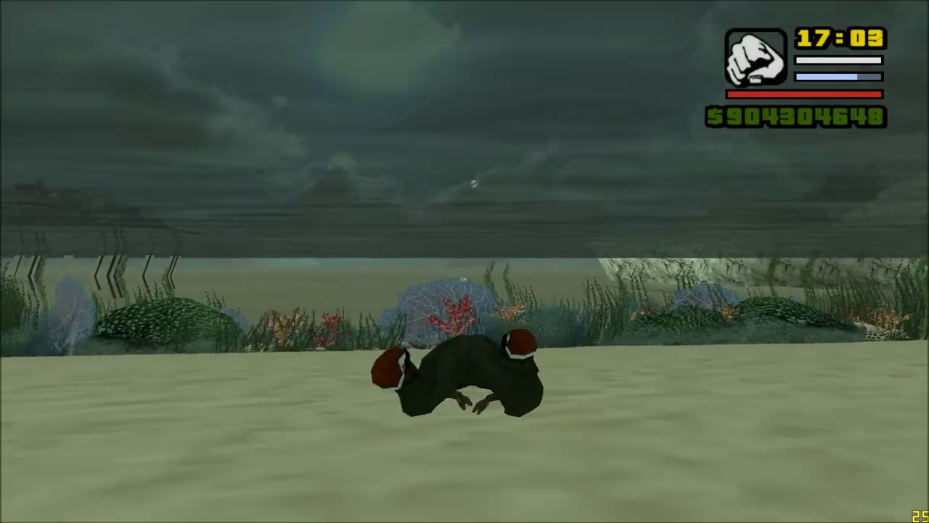
{"action": "key", "text": "w"}
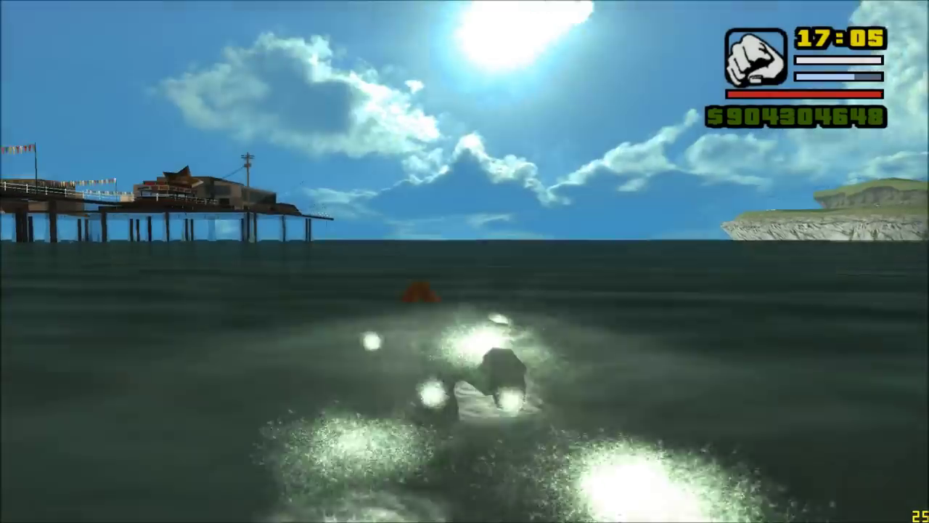
{"action": "key", "text": "w"}
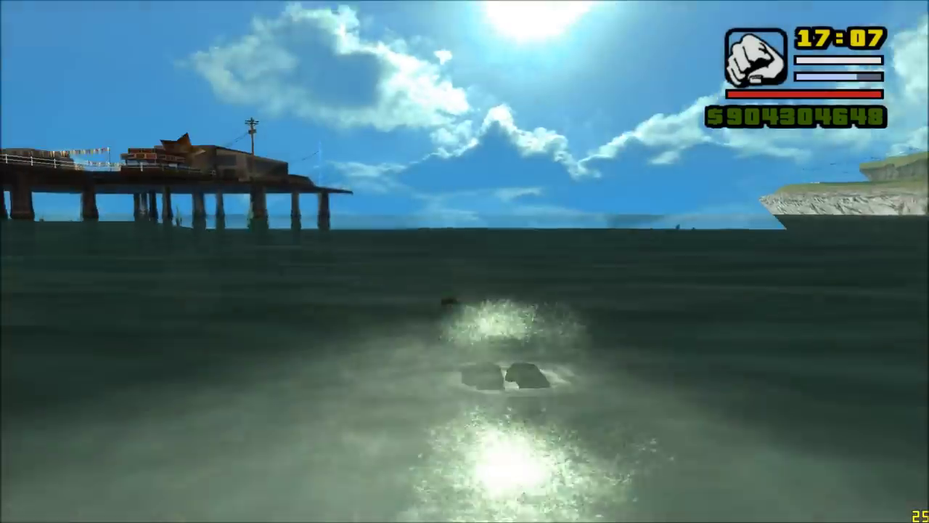
{"action": "key", "text": "w"}
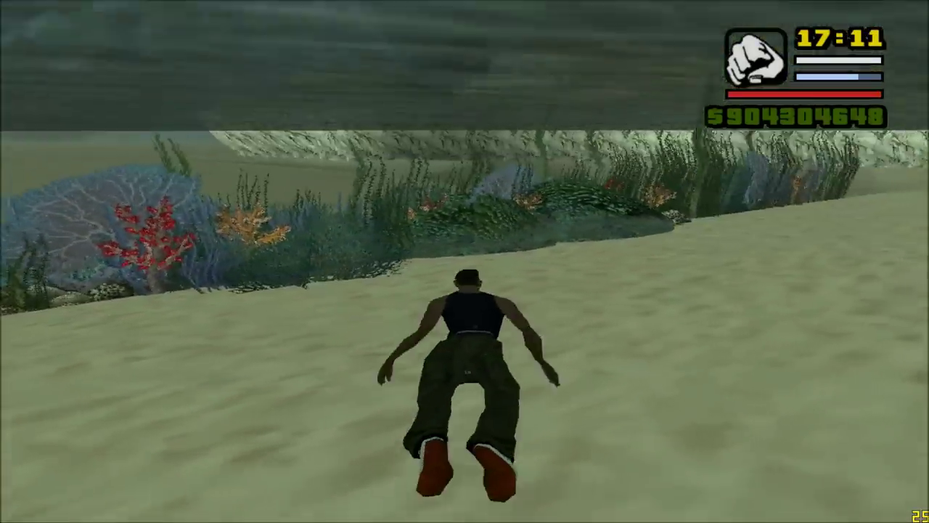
Step: Load another Truques no Deserto saved game, then pause it
{"action": "key", "text": "Escape"}
{"action": "key", "text": "Return"}
{"action": "key", "text": "Down"}
{"action": "key", "text": "Return"}
{"action": "key", "text": "Down"}
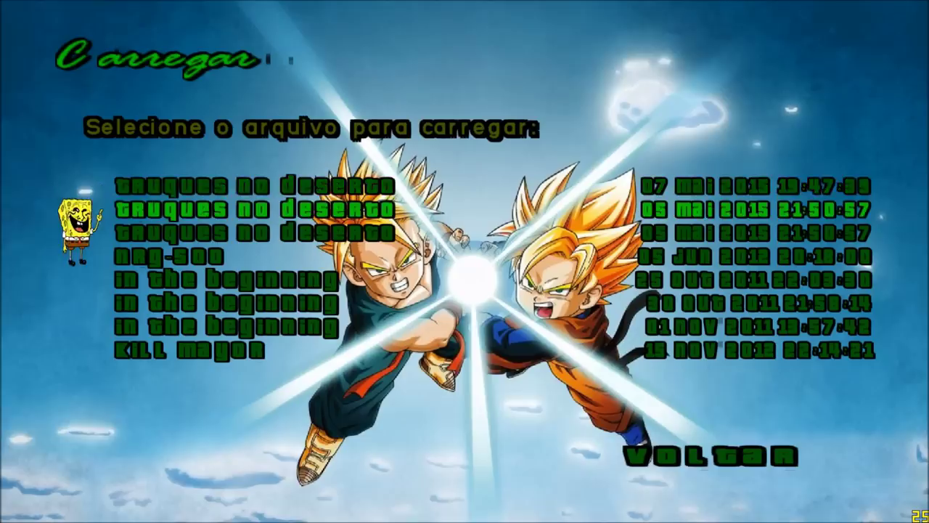
{"action": "key", "text": "Up"}
{"action": "key", "text": "Return"}
{"action": "key", "text": "Down"}
{"action": "key", "text": "Return"}
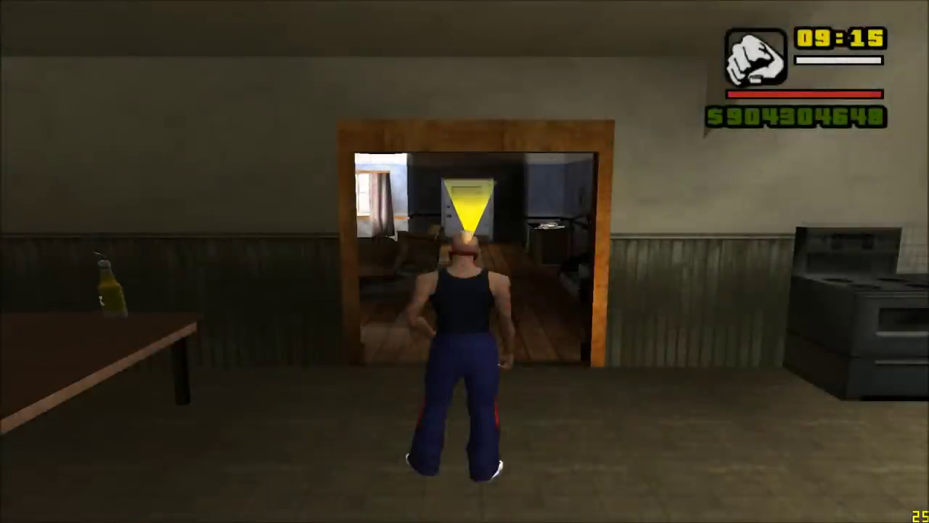
{"action": "key", "text": "Escape"}
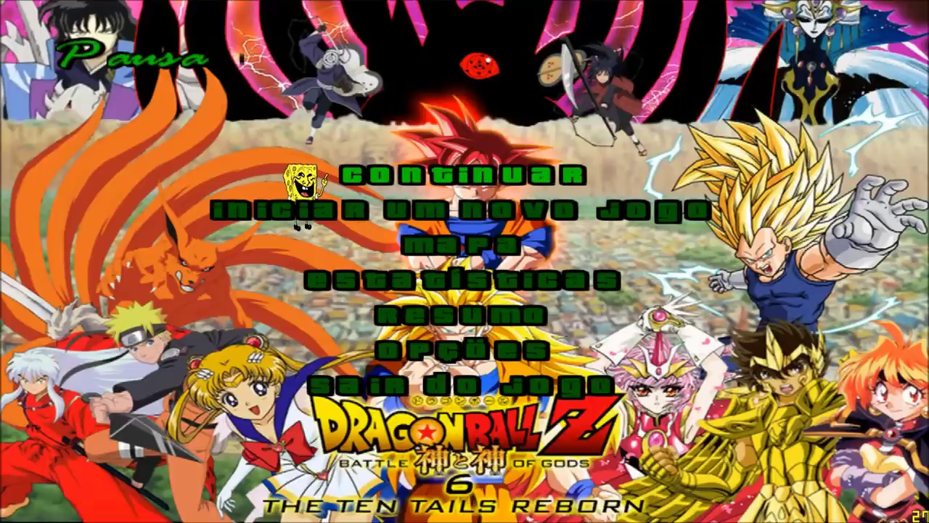
Step: Switch to the desktop and open the SKIN SELECTOR folder inside CLEO MISTOS in the modloader folder
{"action": "key", "text": "super"}
{"action": "double_click", "coordinate": [546, 183]}
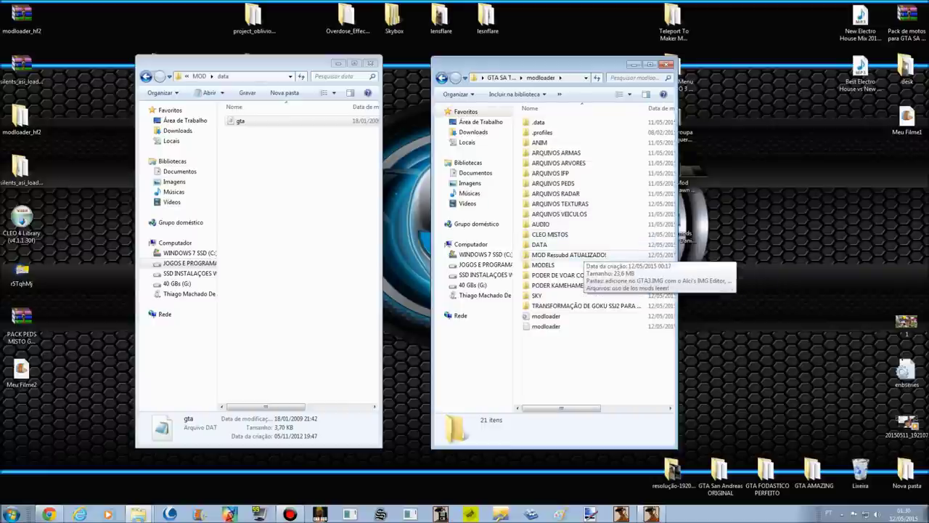
{"action": "double_click", "coordinate": [549, 234]}
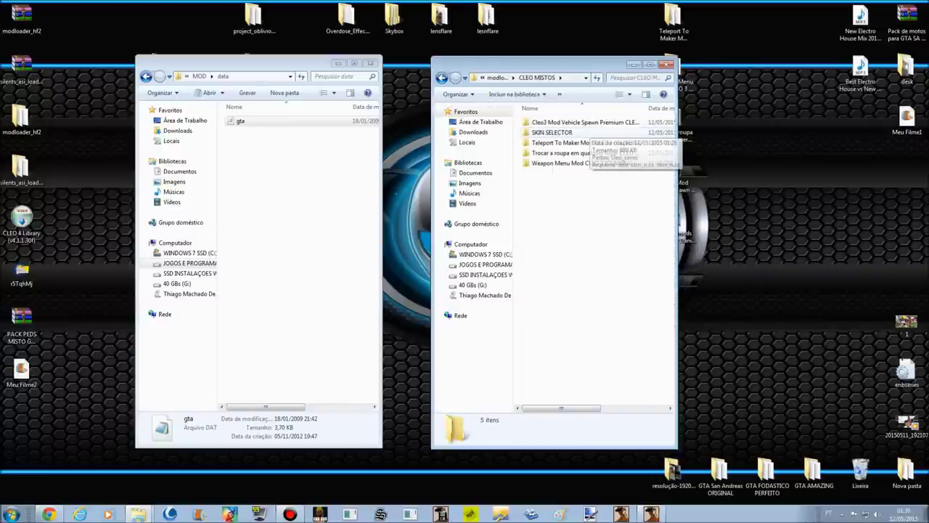
{"action": "double_click", "coordinate": [552, 133]}
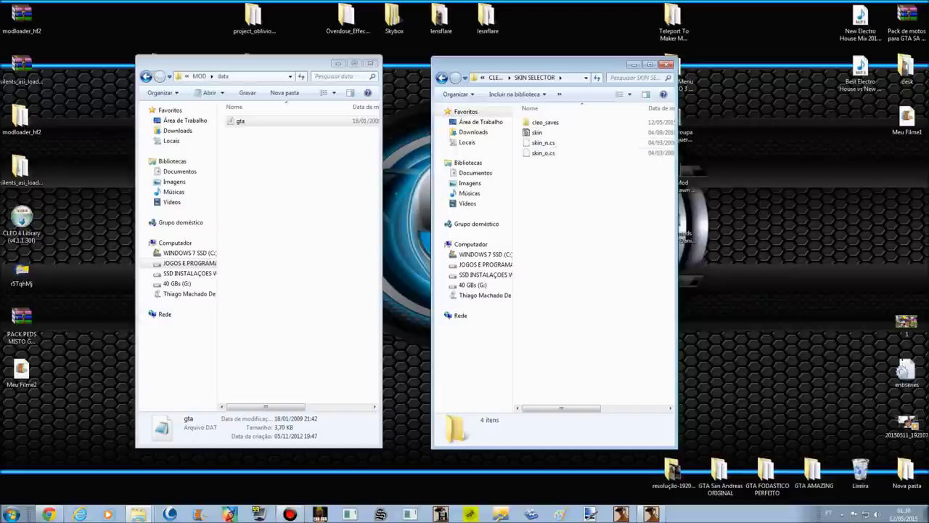
{"action": "key", "text": "BackSpace"}
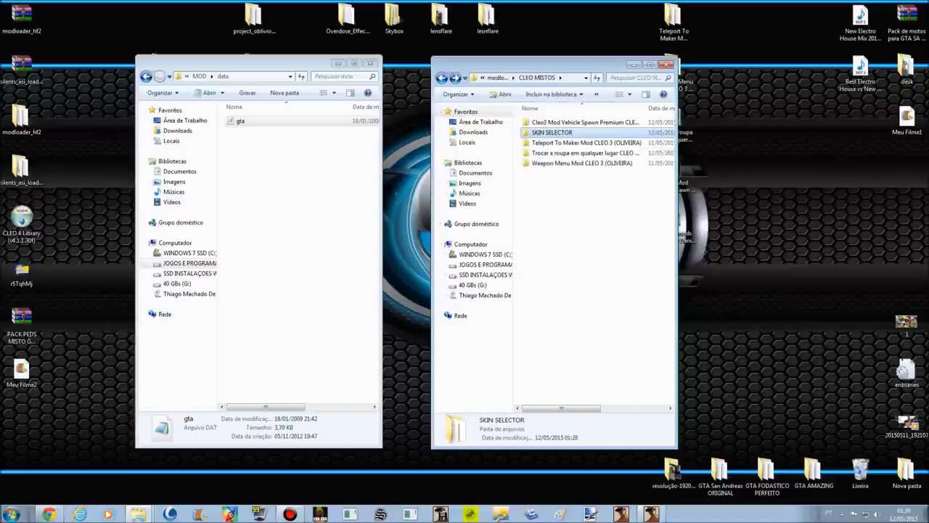
{"action": "key", "text": "Return"}
Step: Cut the cleo_saves folder and the skin, skin_n.cs and skin_o.cs files from SKIN SELECTOR
{"action": "key", "text": "ctrl+a"}
{"action": "key", "text": "shift+F10"}
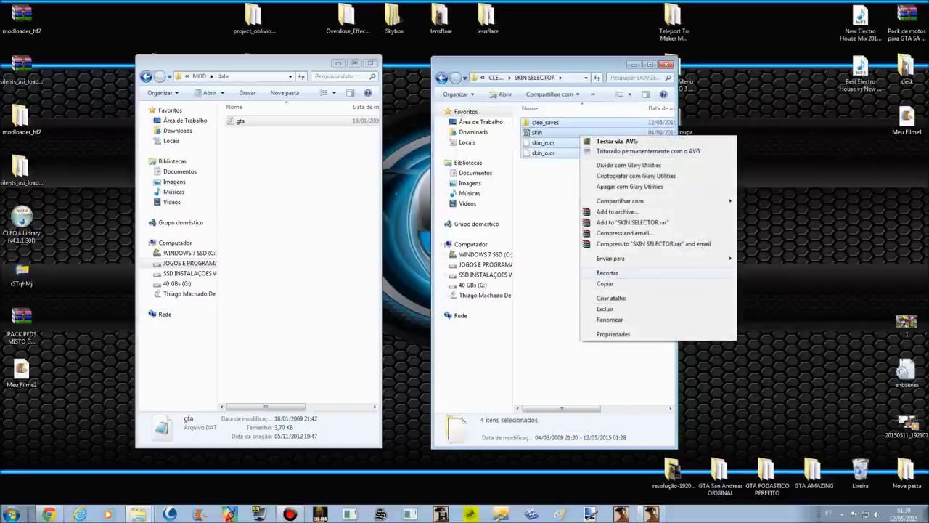
{"action": "left_click", "coordinate": [608, 273]}
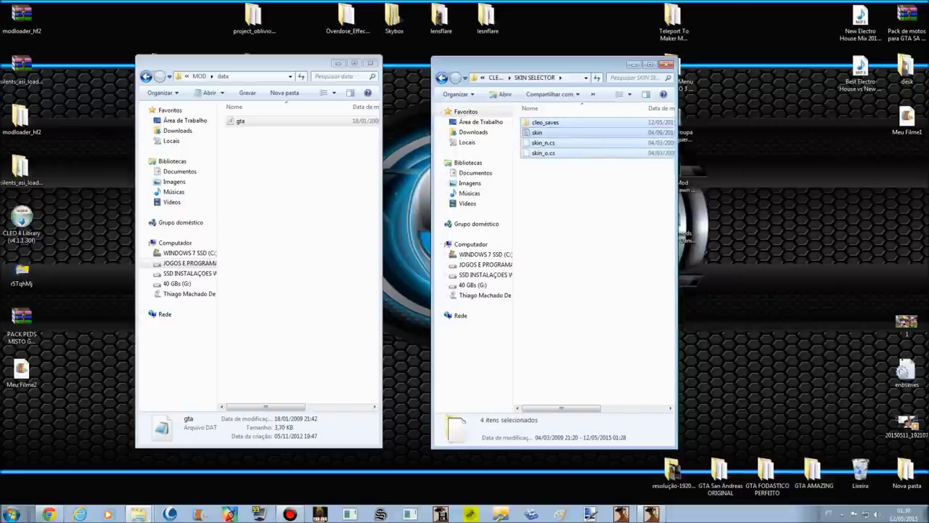
{"action": "left_click", "coordinate": [538, 133]}
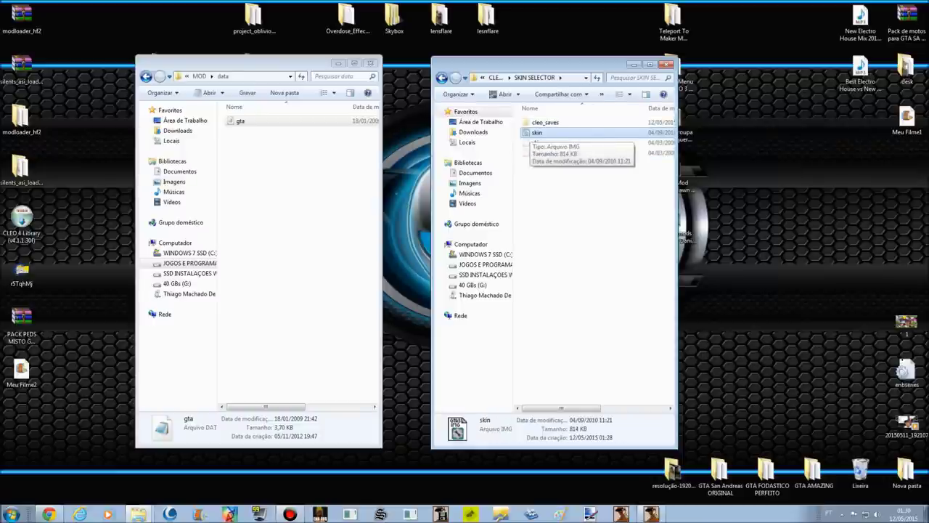
{"action": "left_click_drag", "start_coordinate": [557, 172], "coordinate": [564, 122]}
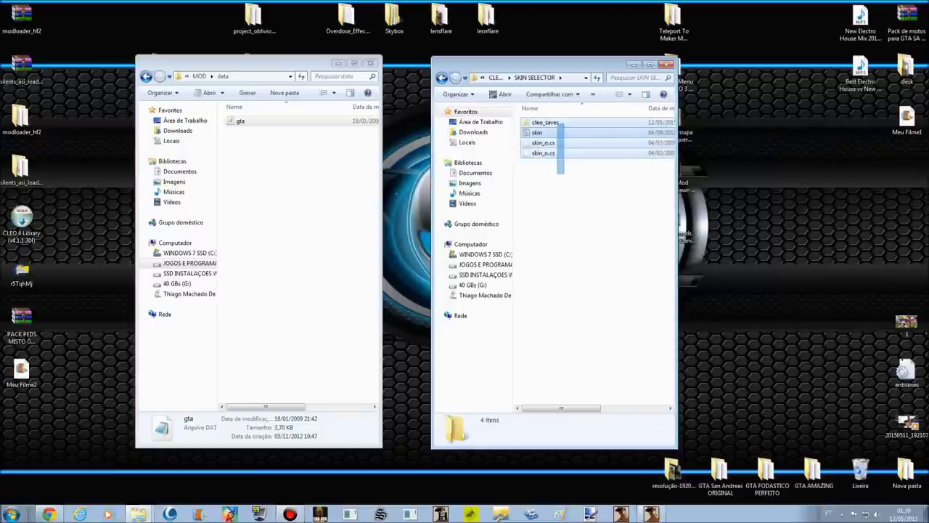
{"action": "right_click", "coordinate": [564, 124]}
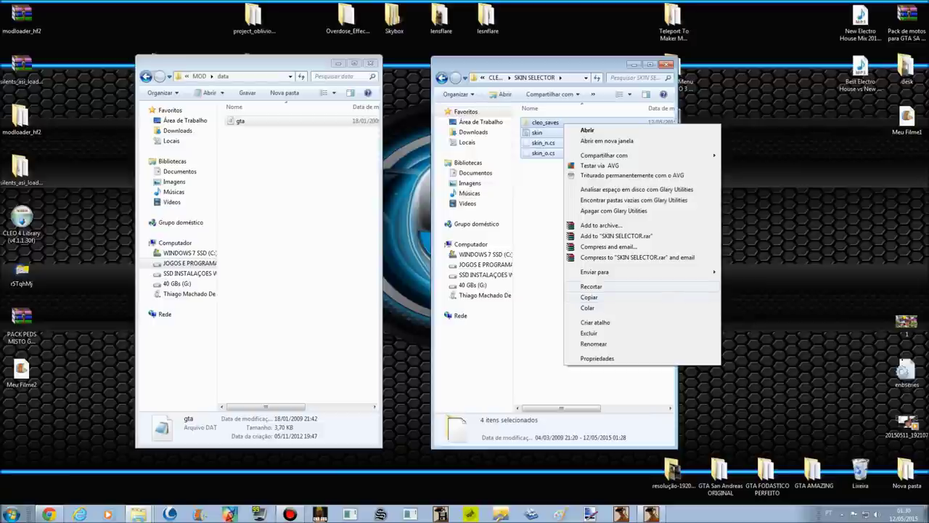
{"action": "left_click", "coordinate": [592, 286]}
Step: Paste the cut items into the CLEO folder of GTA SA TESTE, merging cleo_saves with the existing CLEO_SAVES folder
{"action": "left_click", "coordinate": [441, 78]}
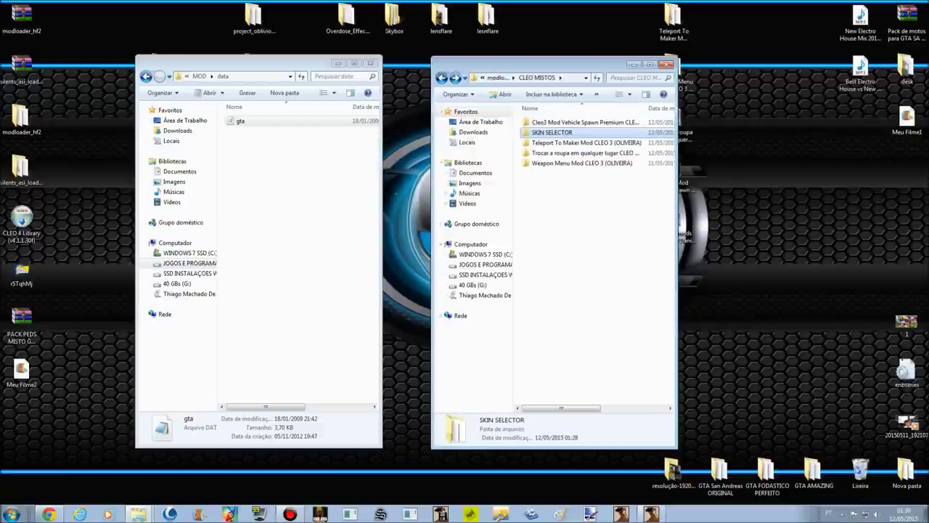
{"action": "key", "text": "BackSpace"}
{"action": "key", "text": "BackSpace"}
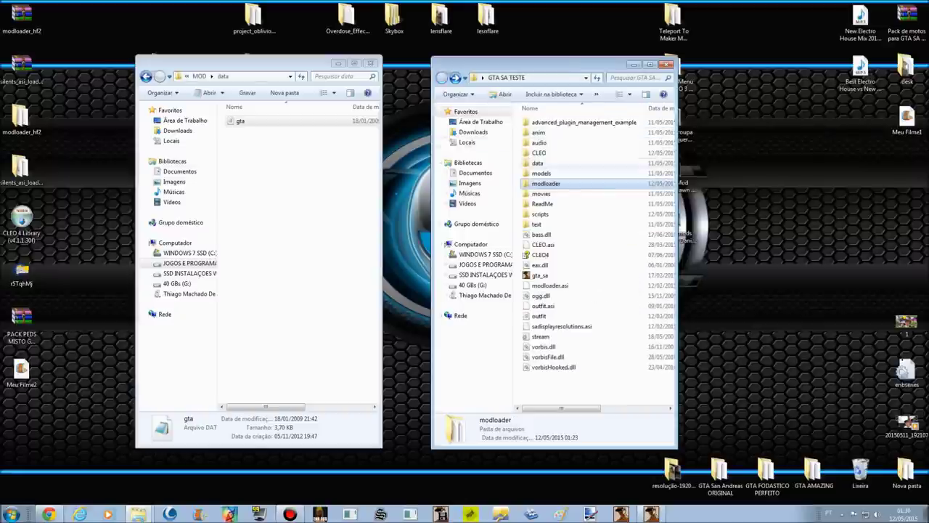
{"action": "double_click", "coordinate": [566, 153]}
{"action": "right_click", "coordinate": [617, 308]}
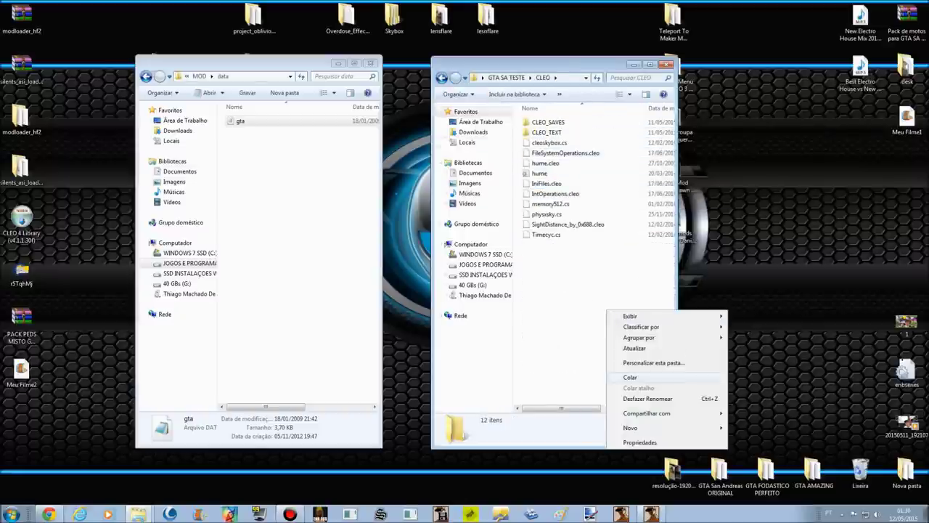
{"action": "left_click", "coordinate": [636, 376]}
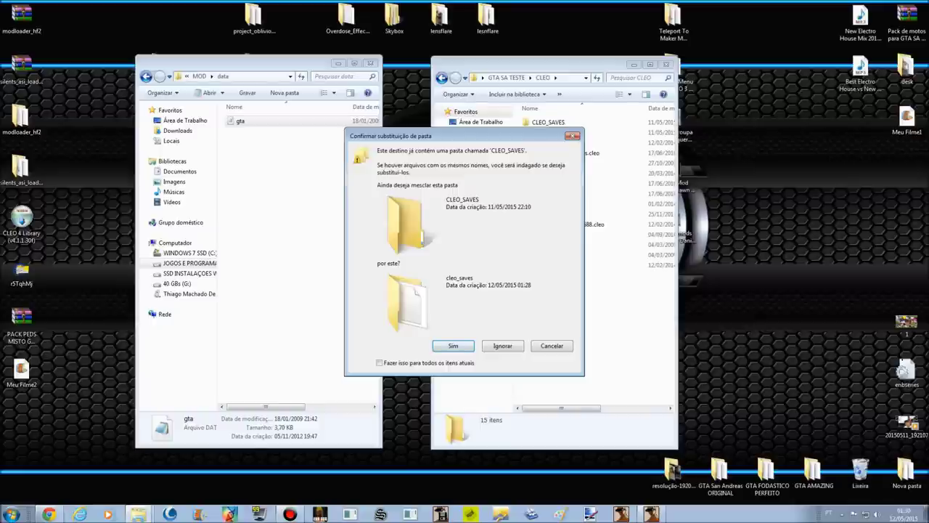
{"action": "key", "text": "Return"}
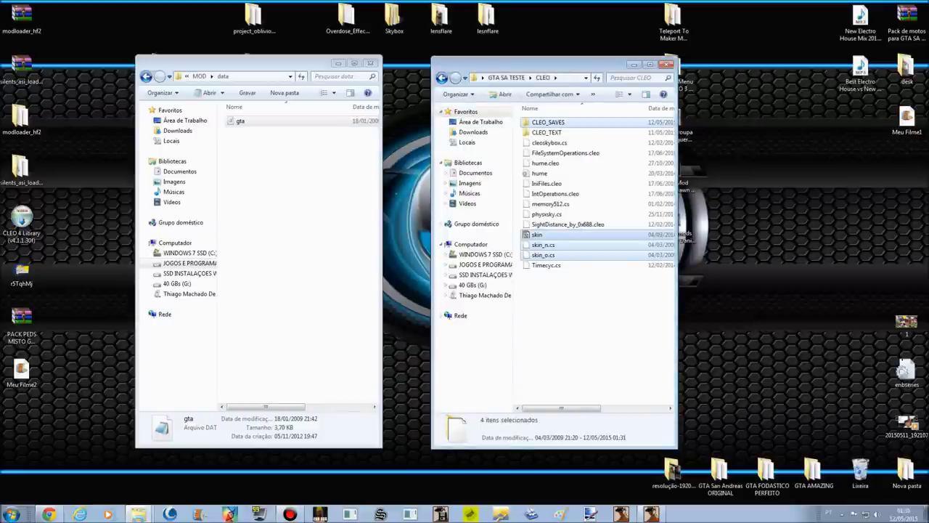
Step: Delete the SKIN SELECTOR folder from CLEO MISTOS in the modloader folder
{"action": "key", "text": "BackSpace"}
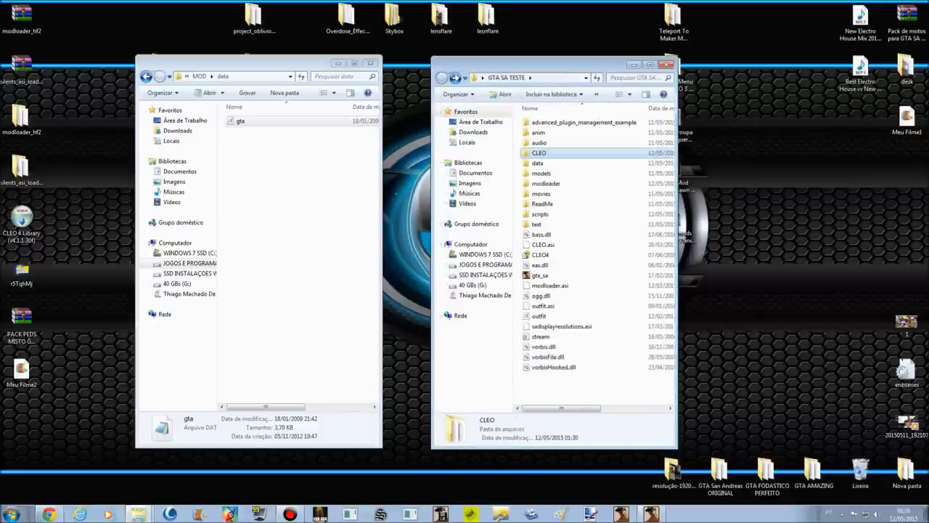
{"action": "double_click", "coordinate": [587, 184]}
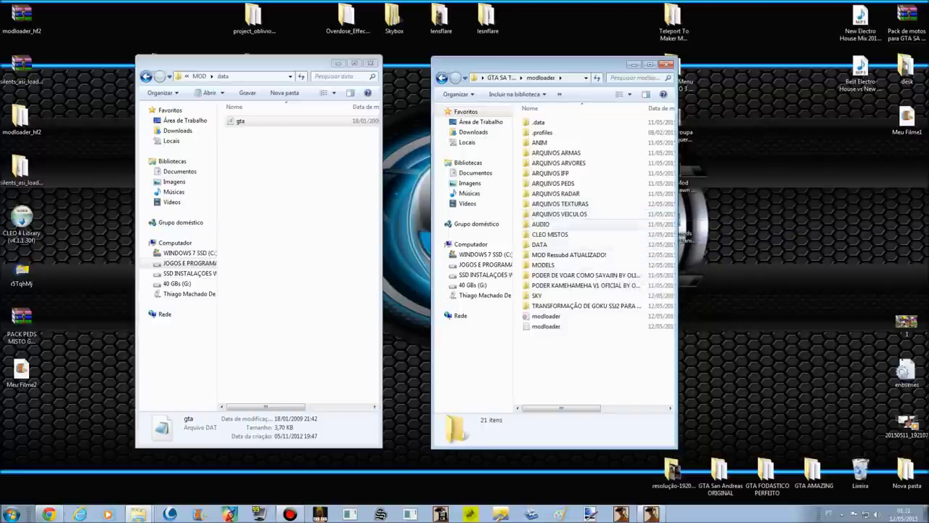
{"action": "left_click", "coordinate": [549, 234]}
{"action": "double_click", "coordinate": [550, 233]}
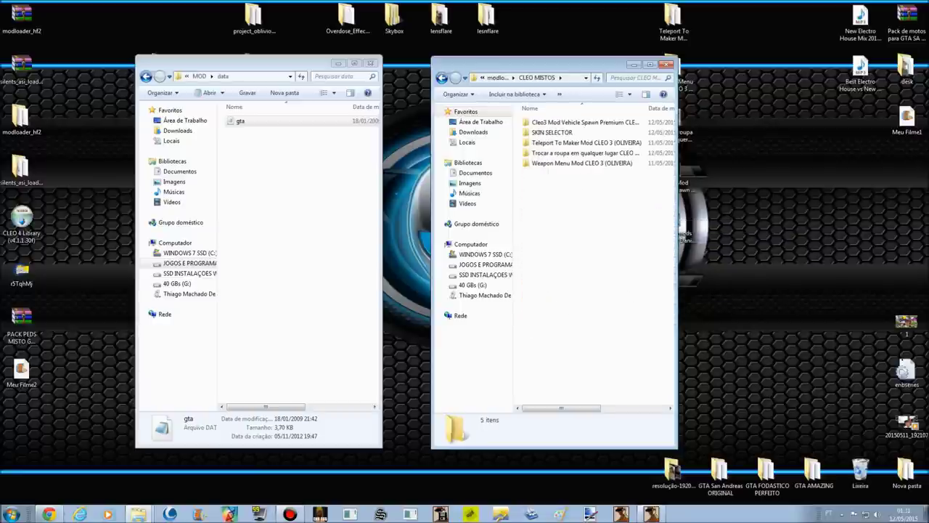
{"action": "left_click", "coordinate": [553, 133]}
{"action": "key", "text": "Delete"}
{"action": "key", "text": "Return"}
Step: Return to the game, load a Truques no Deserto saved game and test the SkinSelector menu
{"action": "left_click", "coordinate": [651, 514]}
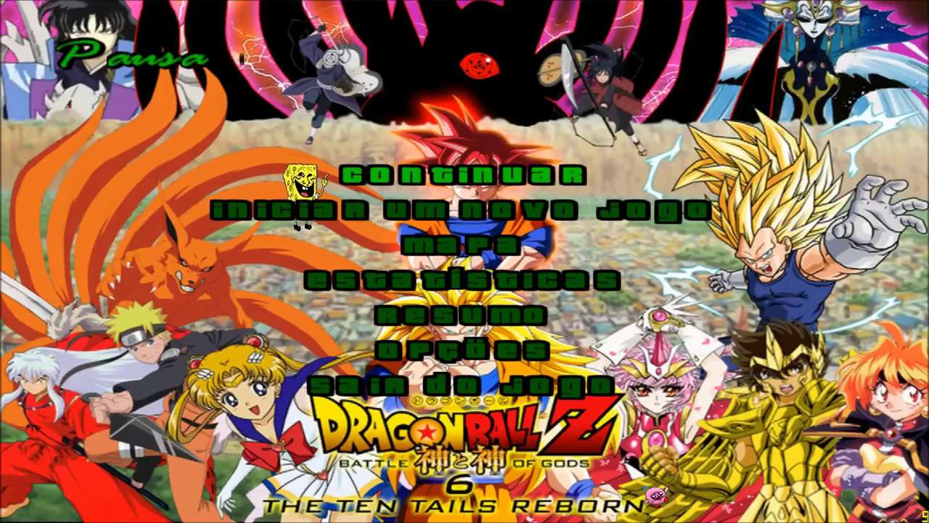
{"action": "key", "text": "Return"}
{"action": "key", "text": "Down"}
{"action": "key", "text": "Return"}
{"action": "key", "text": "Down"}
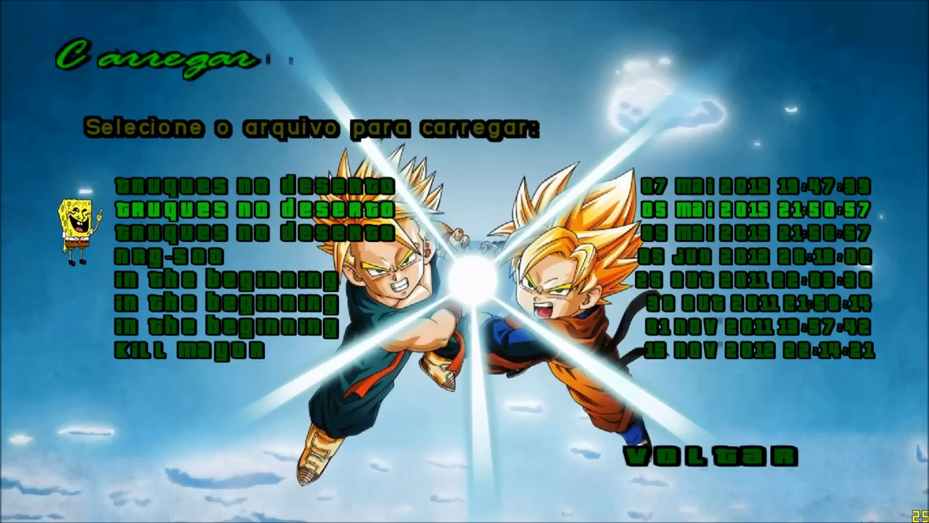
{"action": "key", "text": "Down"}
{"action": "key", "text": "Return"}
{"action": "key", "text": "Down"}
{"action": "key", "text": "Return"}
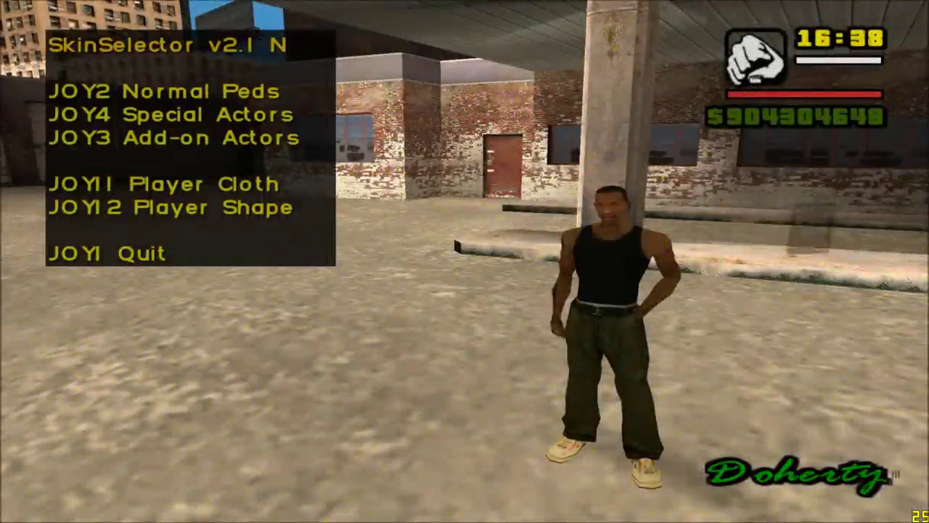
{"action": "key", "text": "Return"}
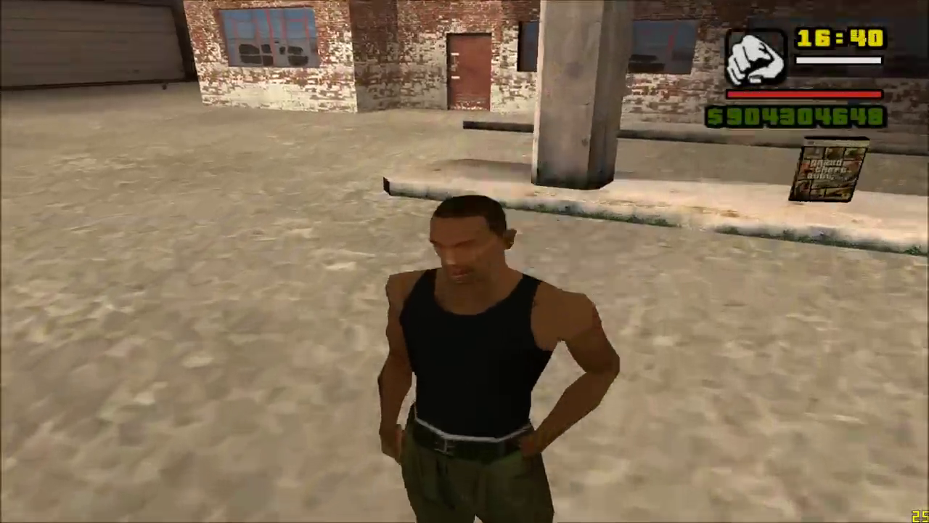
Step: Leave the game for the desktop and check the skin files in GTA SA TESTE's CLEO folder
{"action": "key", "text": "Escape"}
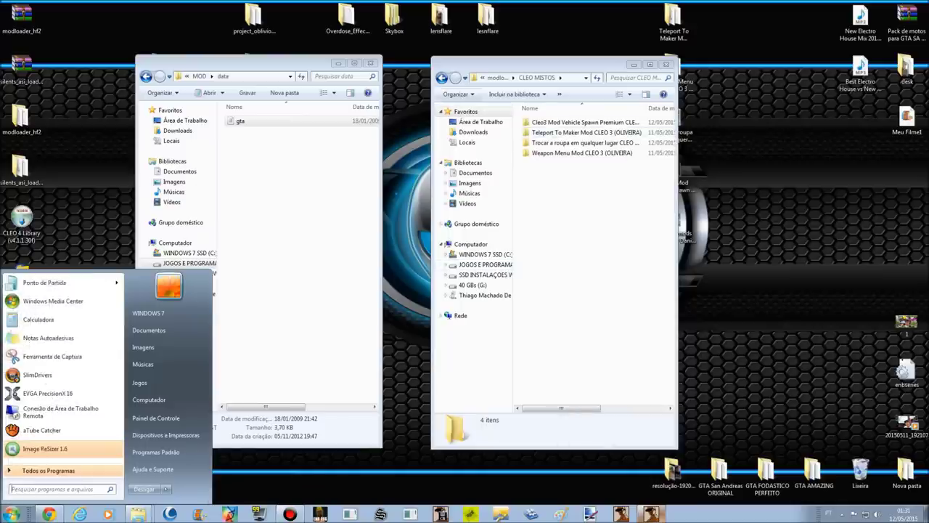
{"action": "key", "text": "Escape"}
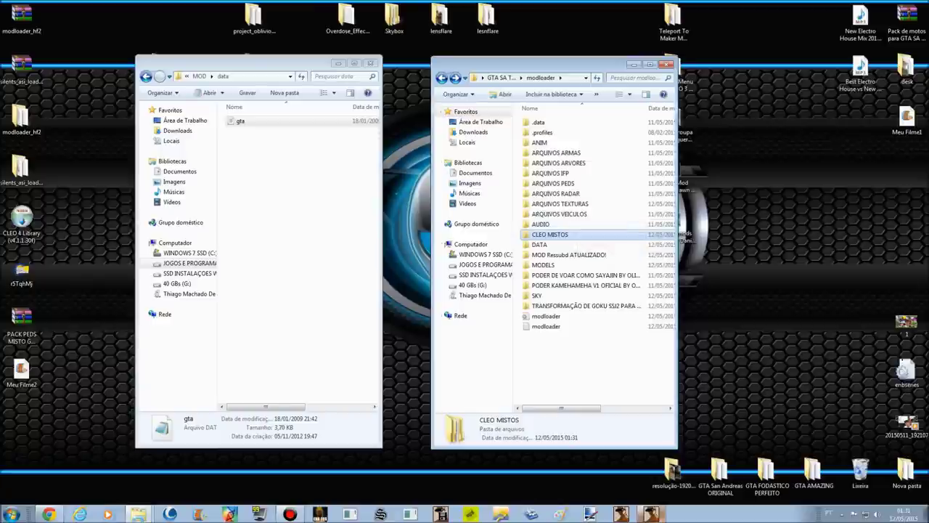
{"action": "key", "text": "BackSpace"}
{"action": "double_click", "coordinate": [550, 153]}
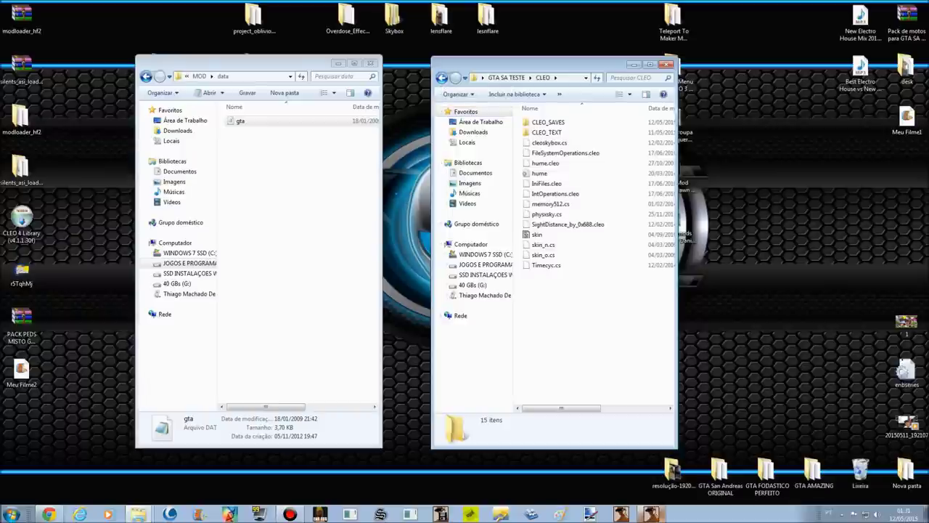
{"action": "left_click", "coordinate": [442, 78]}
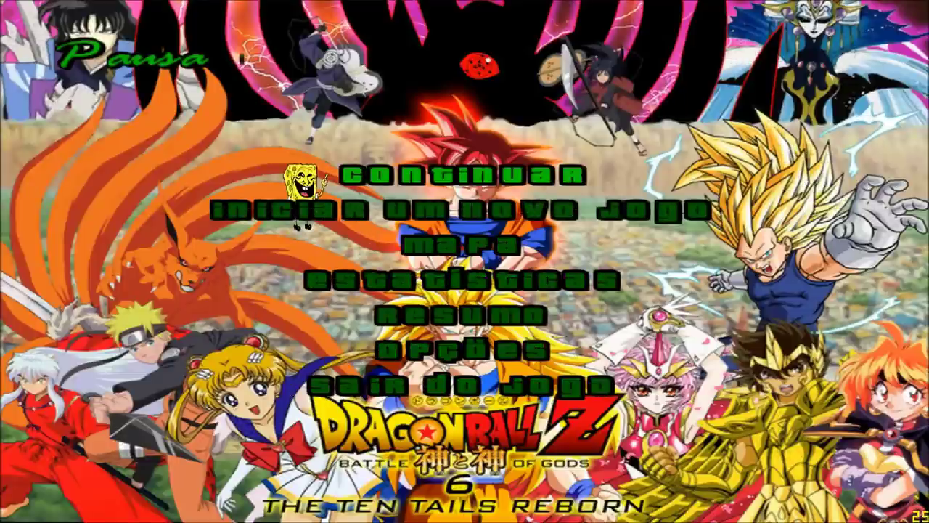
Step: Resume the game to view the SkinSelector menu, and close the game
{"action": "left_click", "coordinate": [286, 166]}
{"action": "key", "text": "ctrl+BackSpace"}
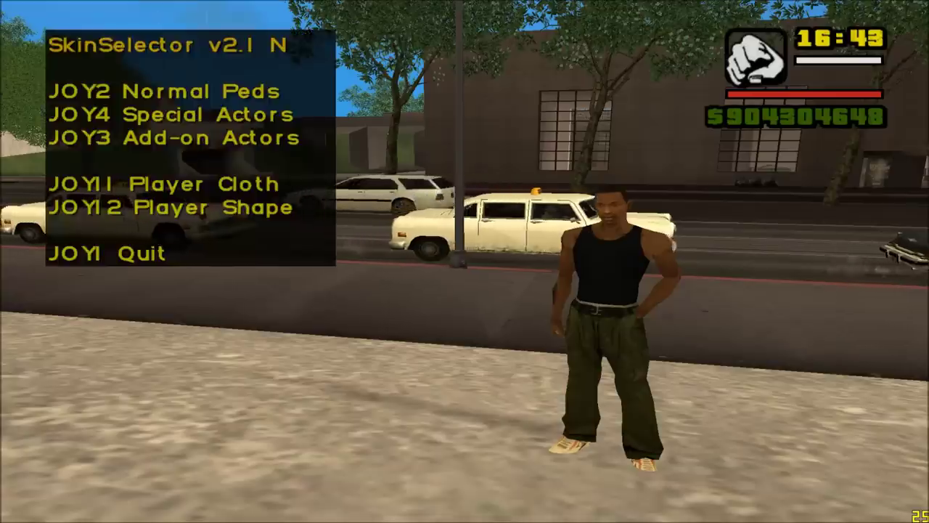
{"action": "key", "text": "Return"}
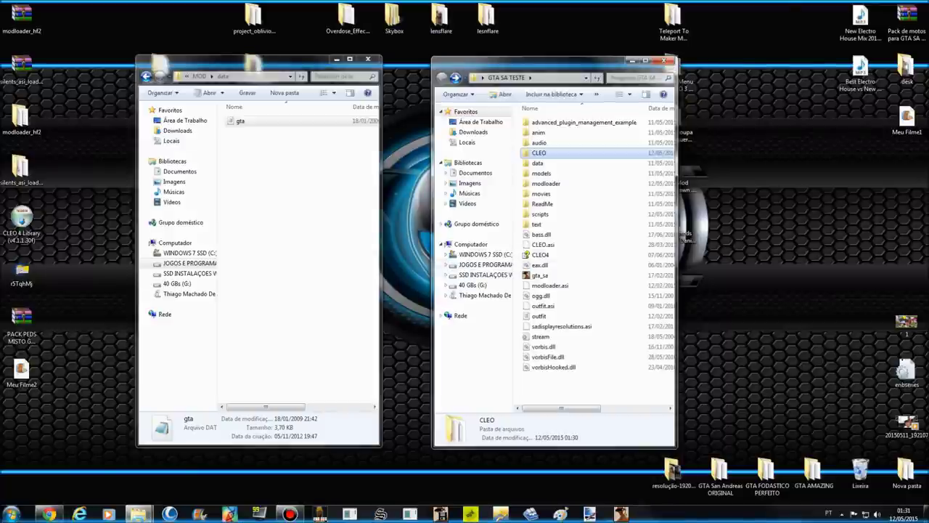
Step: Copy the skin IMG file from the CLEO folder of GTA FODASTICO PERFEITO and close that folder's window
{"action": "double_click", "coordinate": [767, 471]}
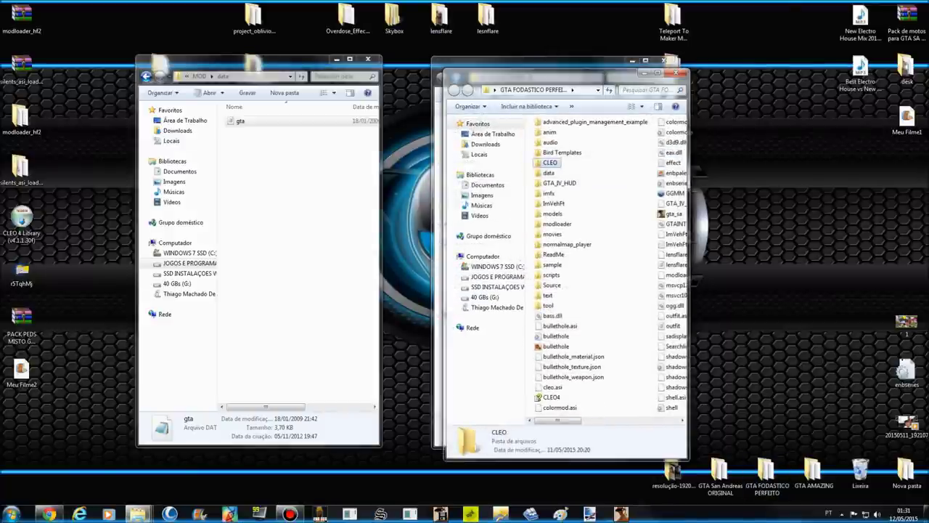
{"action": "double_click", "coordinate": [550, 163]}
{"action": "scroll", "coordinate": [561, 376], "scroll_direction": "down", "scroll_amount": 20}
{"action": "scroll", "coordinate": [560, 377], "scroll_direction": "down", "scroll_amount": 8}
{"action": "right_click", "coordinate": [551, 228]}
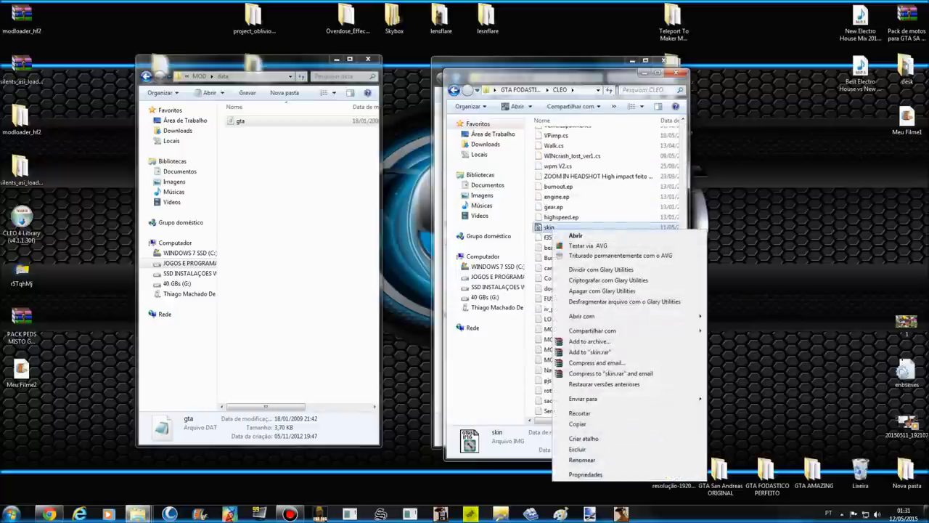
{"action": "left_click", "coordinate": [578, 423]}
{"action": "left_click", "coordinate": [677, 72]}
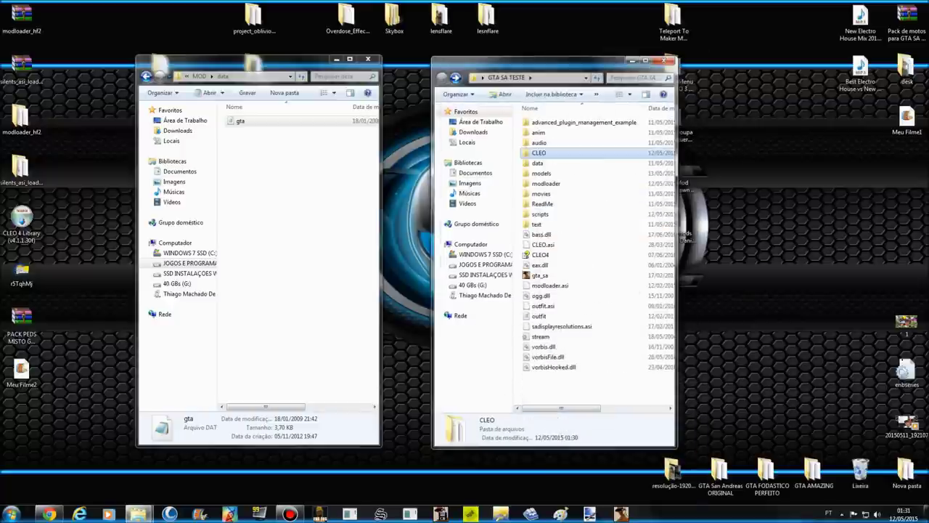
Step: Paste the copied skin file into GTA SA TESTE's CLEO folder, replacing the existing one
{"action": "double_click", "coordinate": [541, 153]}
{"action": "right_click", "coordinate": [600, 219]}
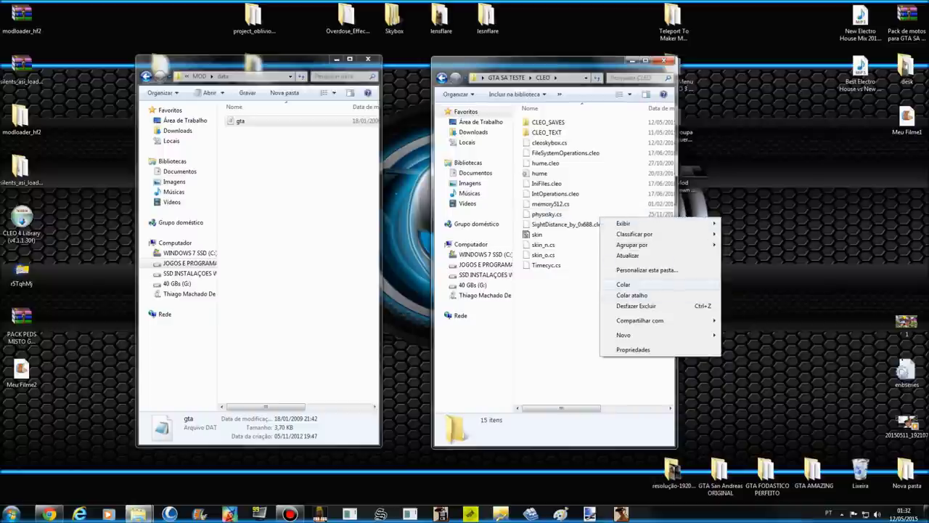
{"action": "left_click", "coordinate": [623, 284]}
{"action": "left_click", "coordinate": [406, 233]}
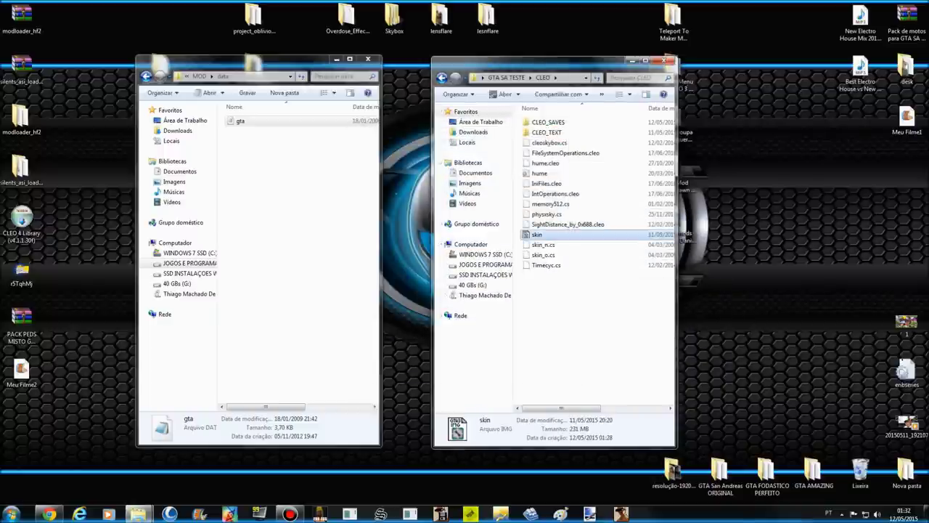
Step: Start gta_sa from the GTA SA TESTE folder and load a saved game in Doherty
{"action": "left_click", "coordinate": [442, 78]}
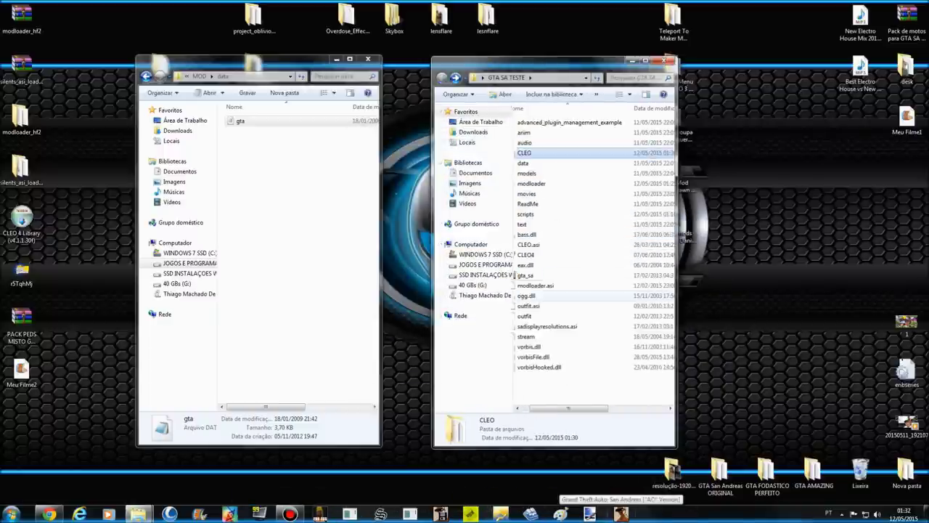
{"action": "double_click", "coordinate": [540, 275]}
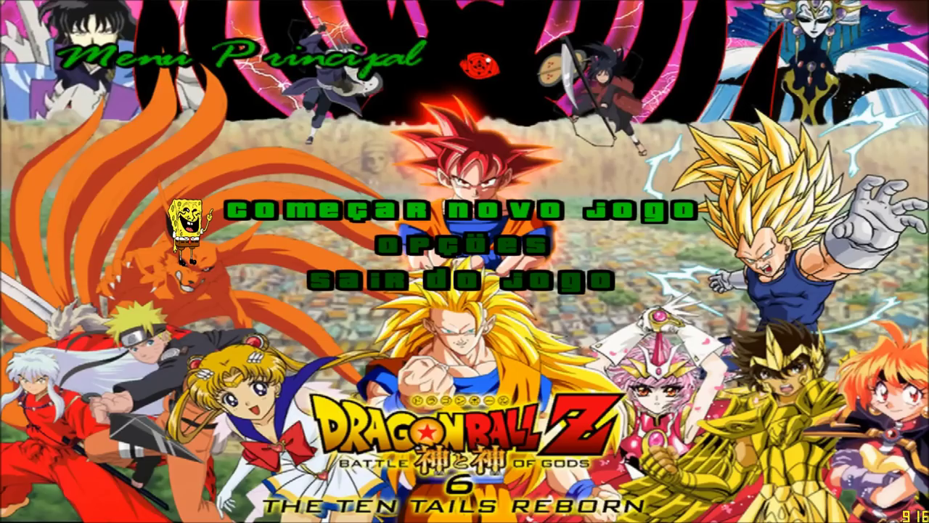
{"action": "key", "text": "Return"}
{"action": "key", "text": "Down"}
{"action": "key", "text": "Up"}
{"action": "key", "text": "Down"}
{"action": "key", "text": "Down"}
{"action": "key", "text": "Return"}
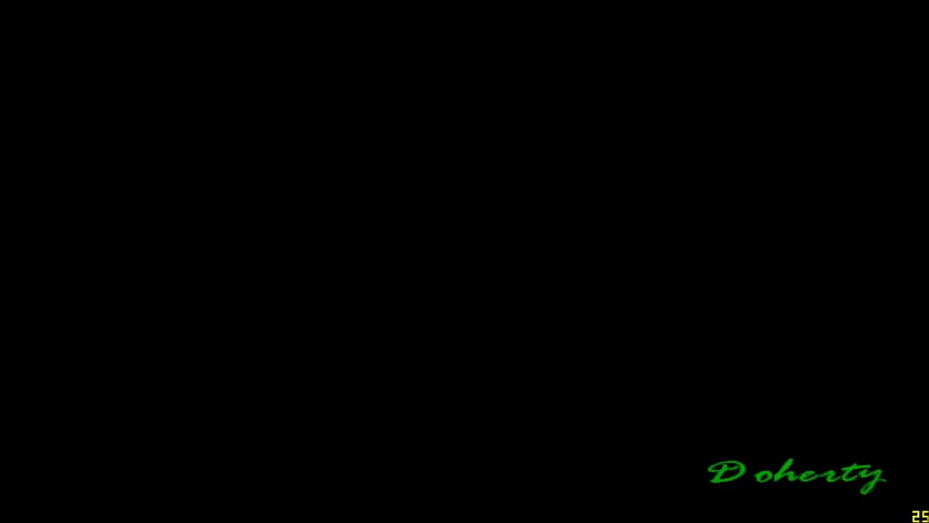
Step: Browse the OSTENT skins in SkinSelector, change the player to the shirtless character in striped shorts, and run out to the street
{"action": "key", "text": "Tab"}
{"action": "key", "text": "Down"}
{"action": "key", "text": "Down"}
{"action": "key", "text": "Up"}
{"action": "key", "text": "Up"}
{"action": "key", "text": "Down"}
{"action": "key", "text": "Down"}
{"action": "key", "text": "Down"}
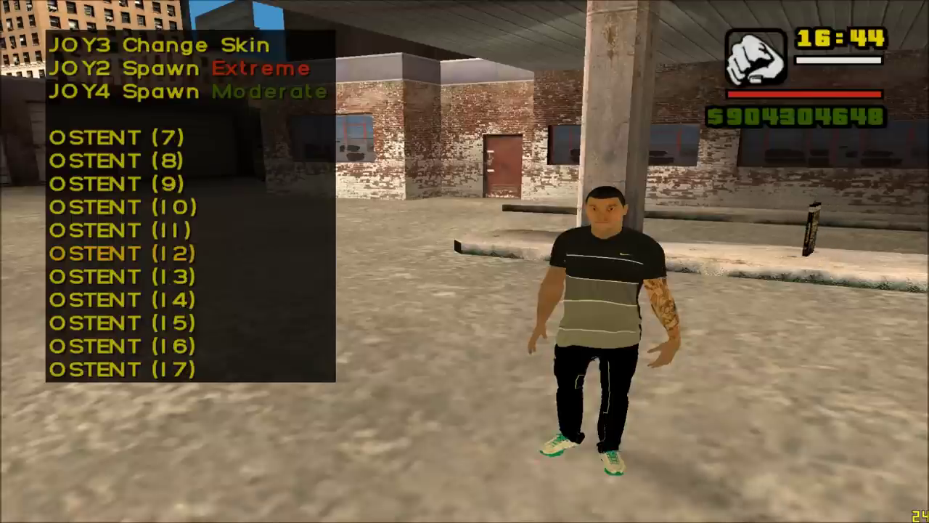
{"action": "key", "text": "Down"}
{"action": "key", "text": "Down"}
{"action": "key", "text": "Down"}
{"action": "key", "text": "Return"}
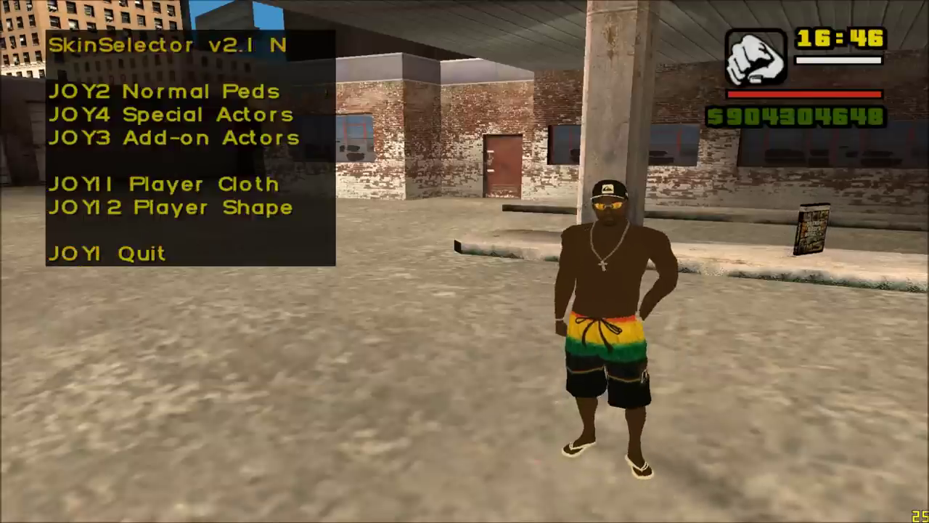
{"action": "key", "text": "Escape"}
{"action": "key", "text": "w"}
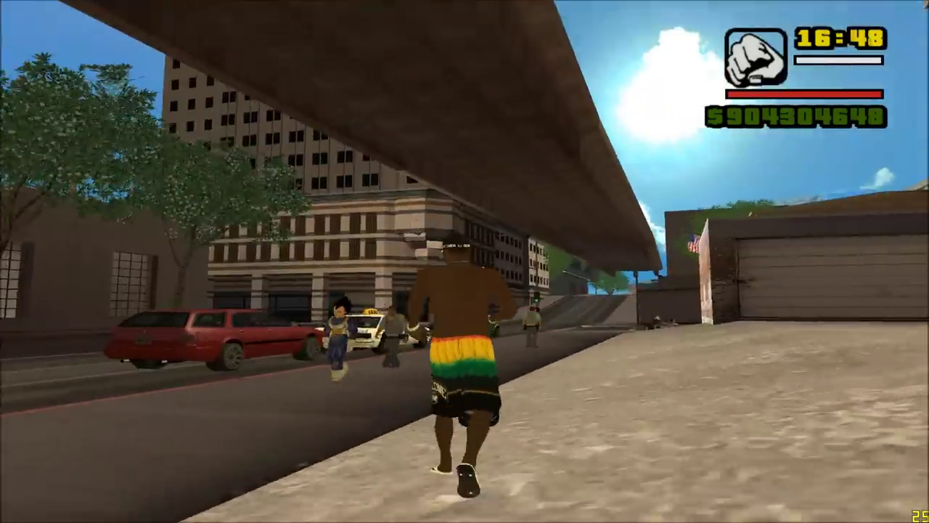
{"action": "key", "text": "w"}
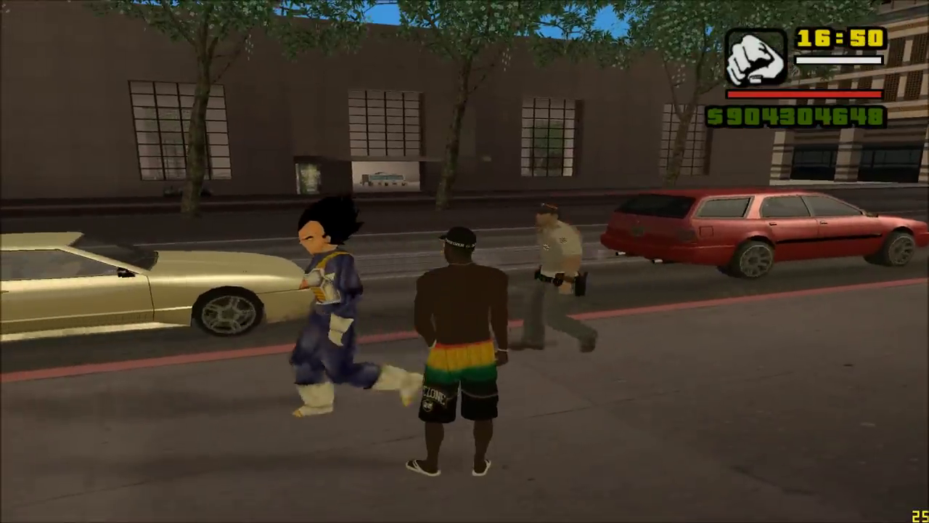
Step: Pause the game and open the Modifications list in the Mod Configuration options
{"action": "key", "text": "Escape"}
{"action": "key", "text": "Up"}
{"action": "key", "text": "Up"}
{"action": "key", "text": "Return"}
{"action": "key", "text": "Up"}
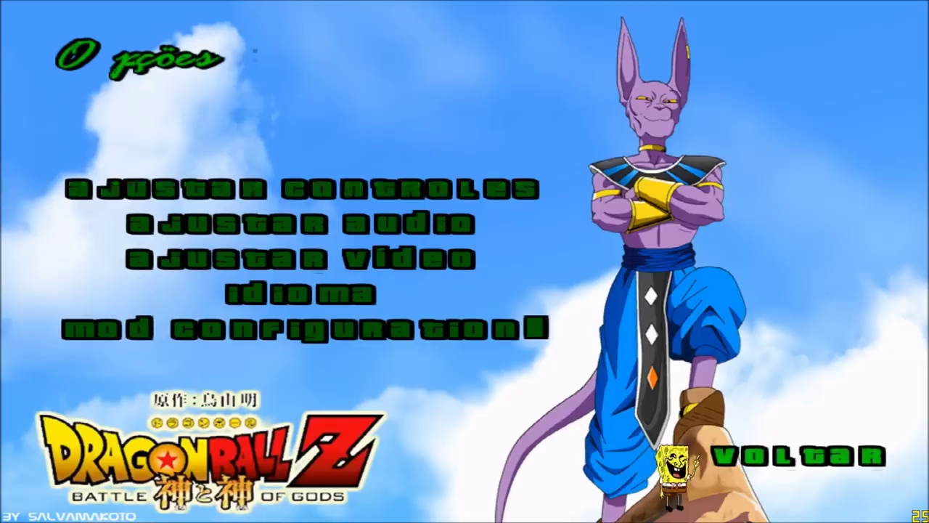
{"action": "key", "text": "Up"}
{"action": "key", "text": "Return"}
{"action": "key", "text": "Up"}
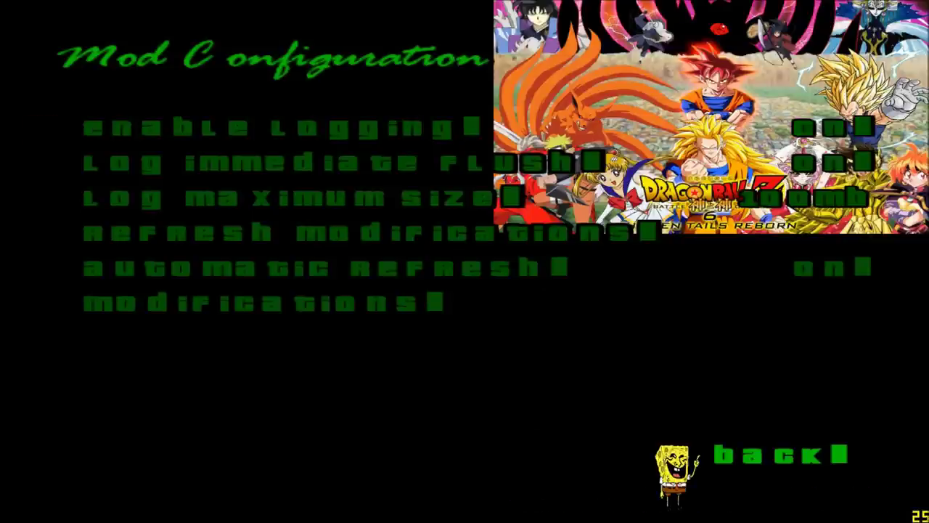
{"action": "key", "text": "Up"}
{"action": "key", "text": "Return"}
{"action": "key", "text": "Up"}
{"action": "key", "text": "Return"}
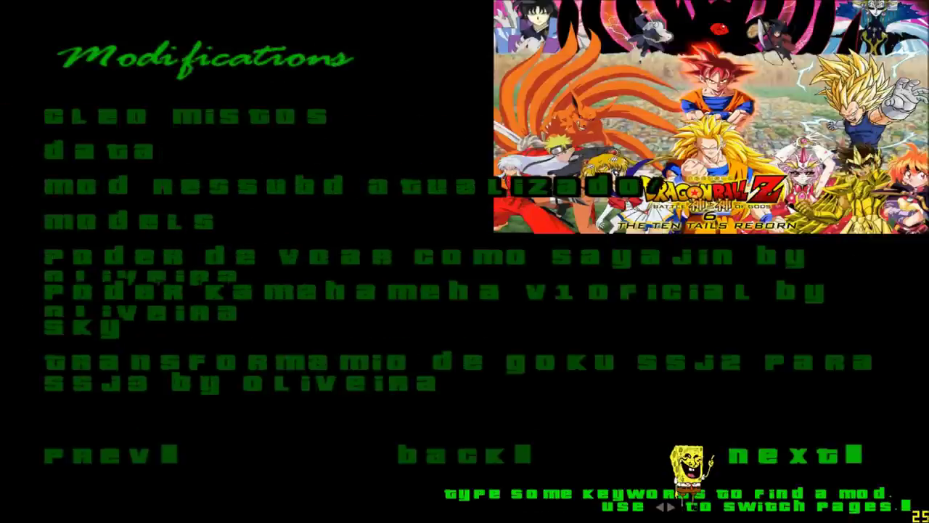
Step: Enable the ARQUIVOS VEICULOS mod in the Modifications list and resume the game
{"action": "key", "text": "Return"}
{"action": "key", "text": "Down"}
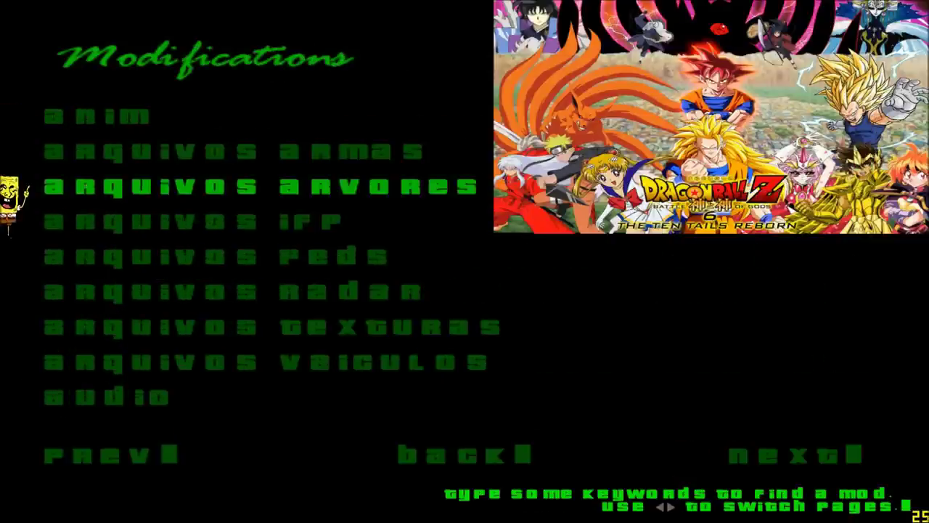
{"action": "key", "text": "Return"}
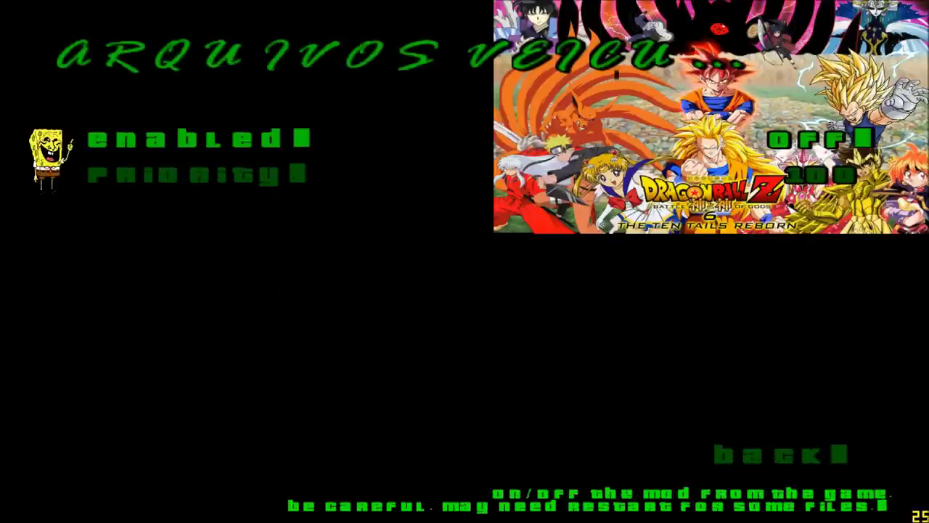
{"action": "key", "text": "Escape"}
{"action": "key", "text": "Escape"}
{"action": "key", "text": "Escape"}
{"action": "key", "text": "Escape"}
{"action": "key", "text": "Down"}
{"action": "key", "text": "Down"}
{"action": "key", "text": "Return"}
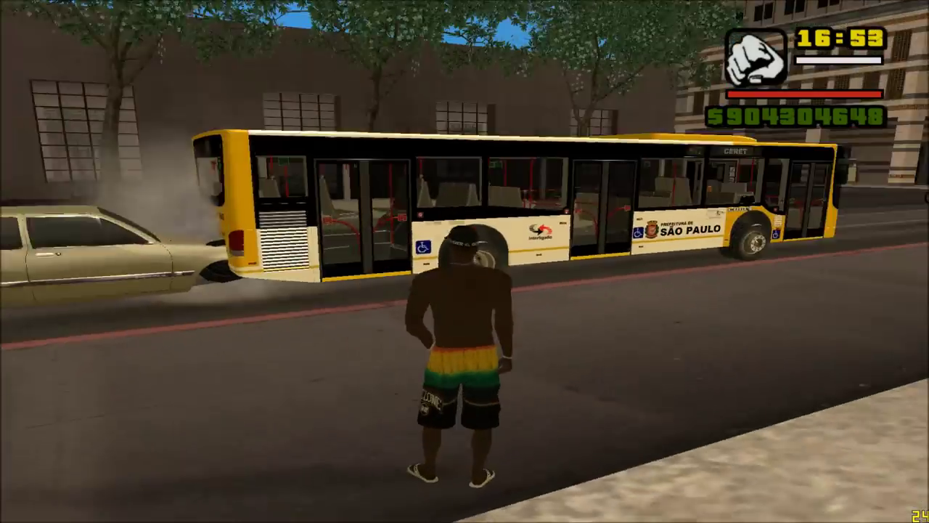
Step: Run around the São Paulo bus and drive the yellow Volkswagen to examine the modded vehicles in the street
{"action": "key", "text": "w"}
{"action": "key", "text": "shift"}
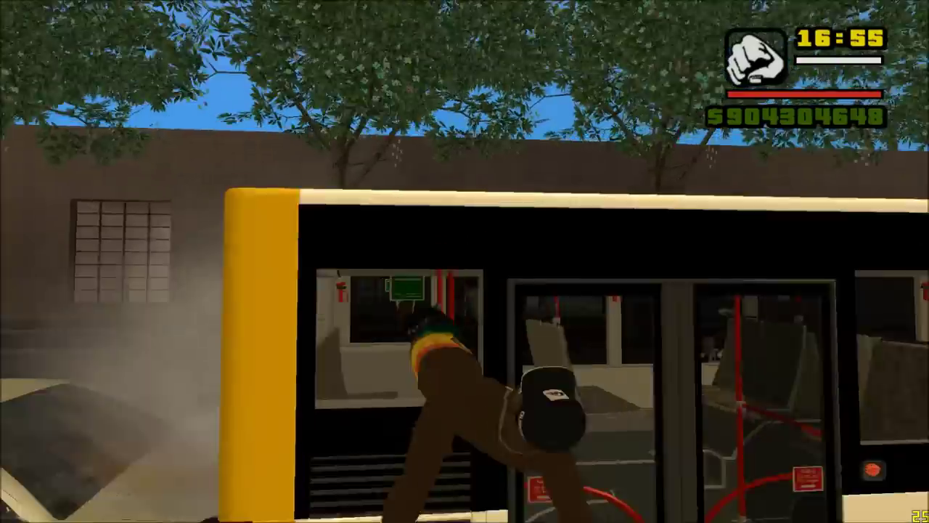
{"action": "key", "text": "w"}
{"action": "key", "text": "s"}
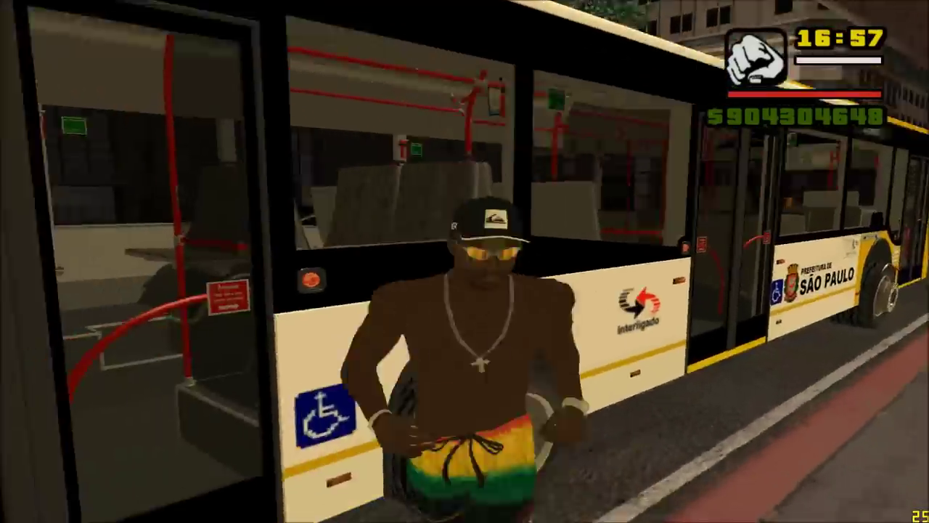
{"action": "key", "text": "w"}
{"action": "key", "text": "a"}
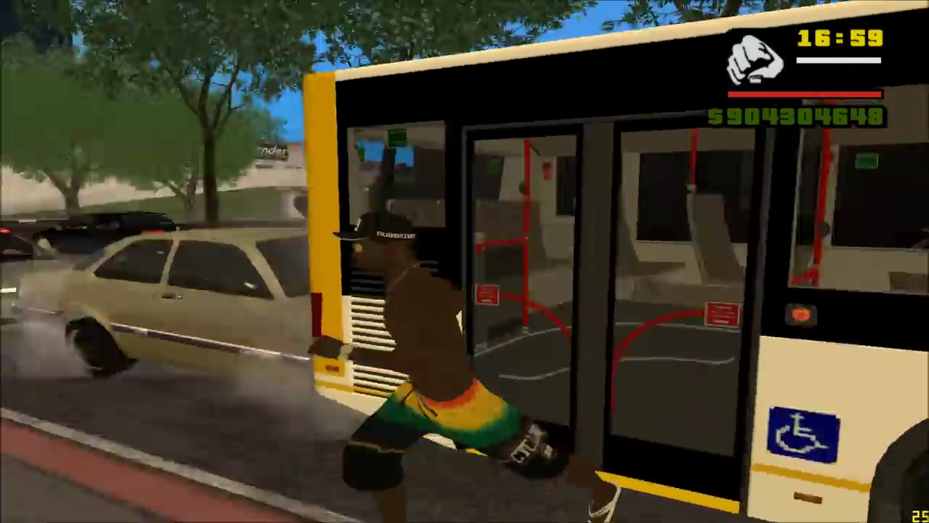
{"action": "key", "text": "w"}
{"action": "key", "text": "a"}
{"action": "key", "text": "w"}
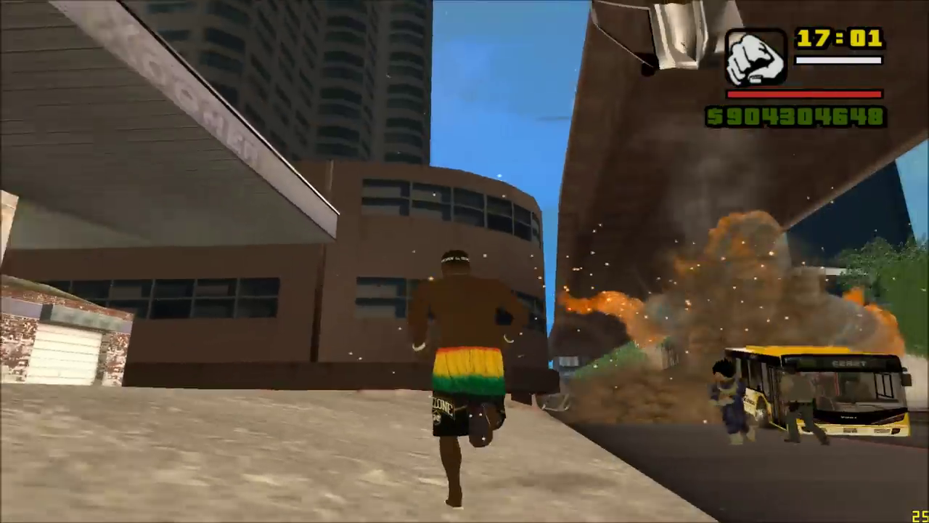
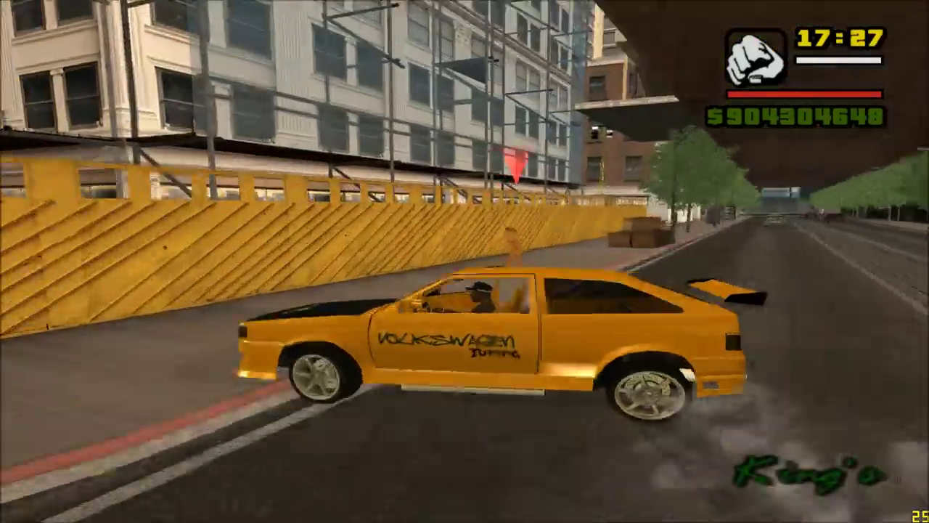
{"action": "key", "text": "a"}
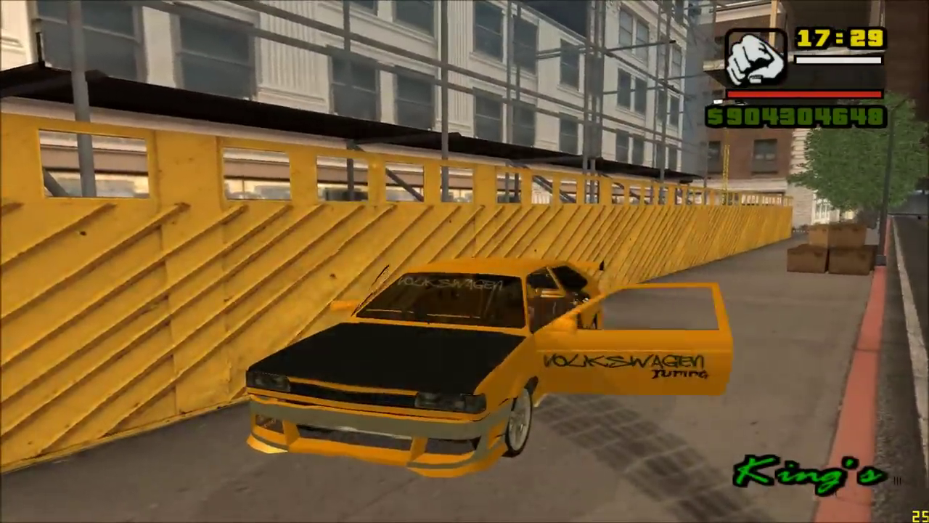
Step: Pause the game and quit to the desktop
{"action": "key", "text": "Escape"}
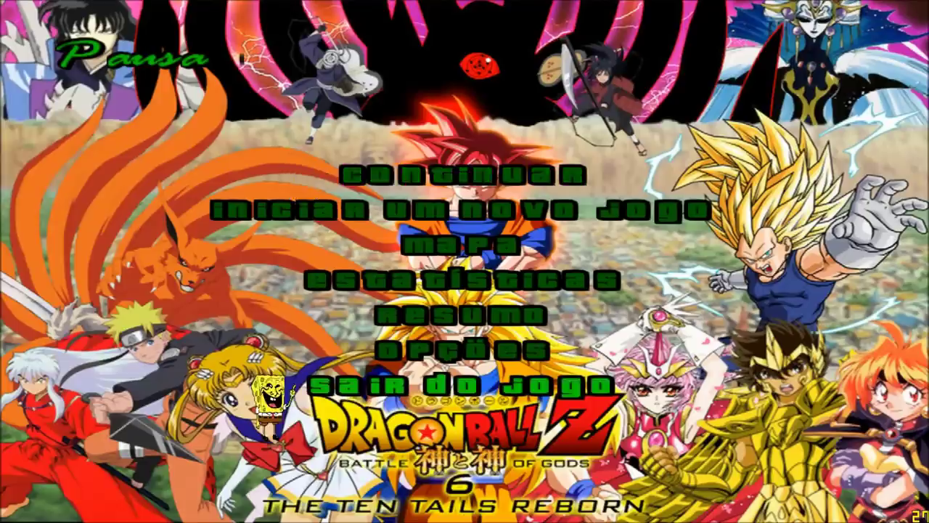
{"action": "left_click", "coordinate": [276, 396]}
{"action": "left_click", "coordinate": [392, 298]}
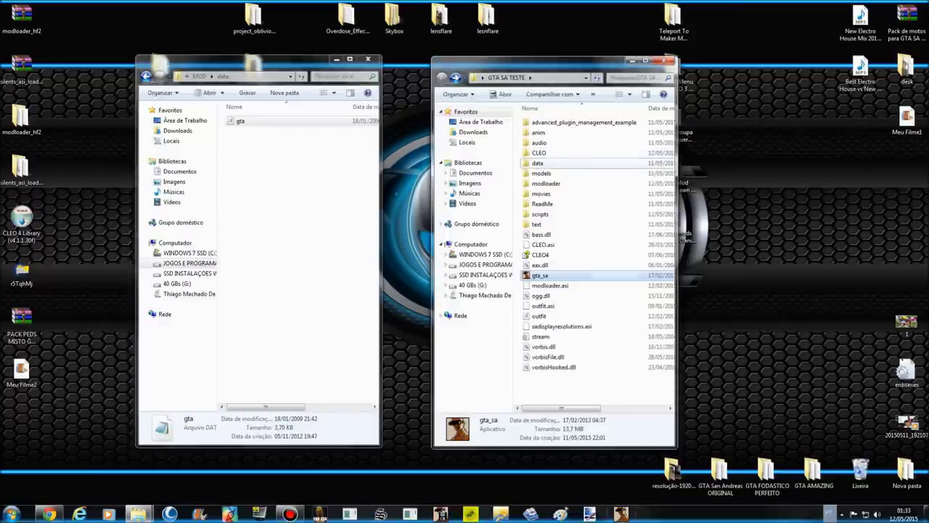
Step: Close the MOD data window and examine the gta file in GTA SA TESTE's data folder
{"action": "left_click", "coordinate": [538, 164]}
{"action": "left_click", "coordinate": [369, 59]}
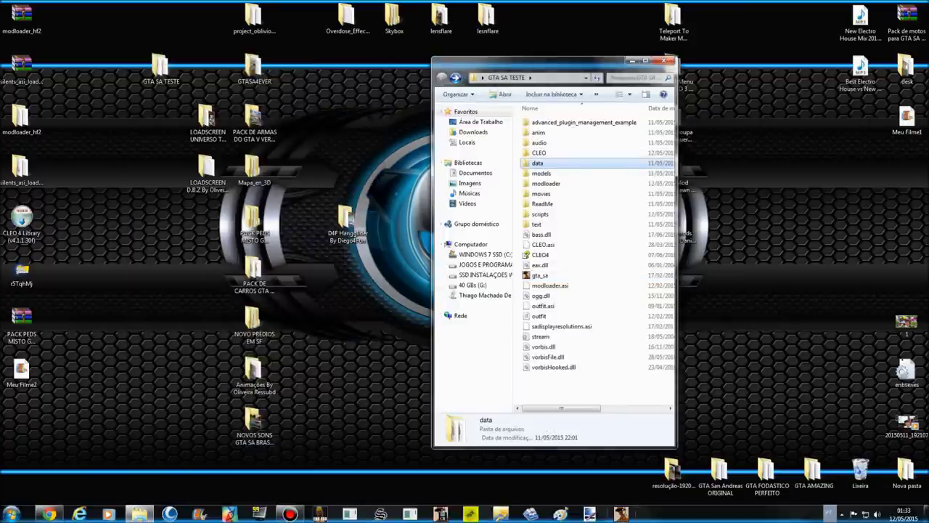
{"action": "double_click", "coordinate": [538, 163]}
{"action": "double_click", "coordinate": [537, 306]}
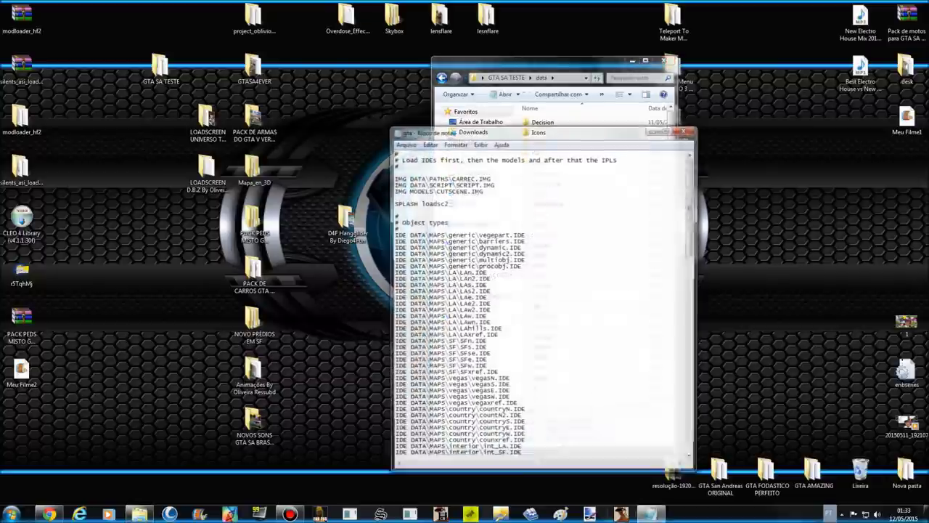
{"action": "left_click", "coordinate": [685, 129]}
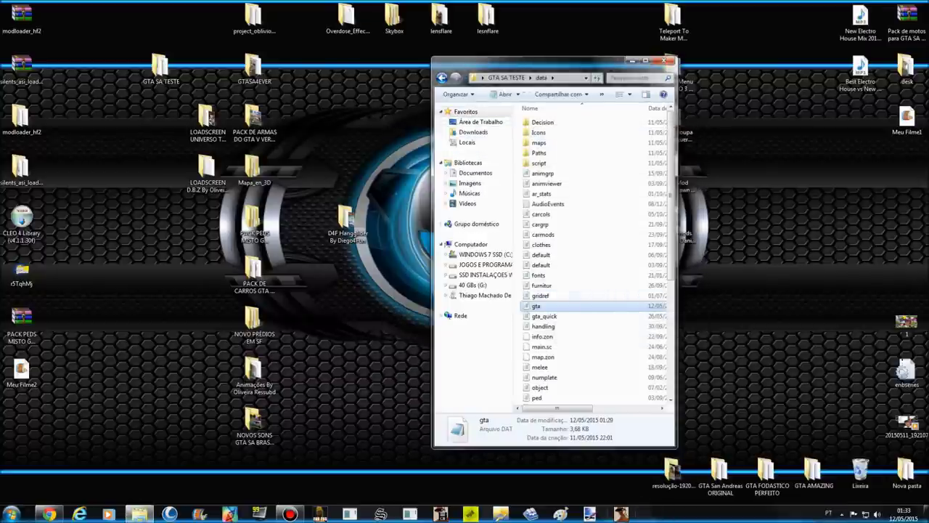
Step: Inspect the contents of the DATA and MODELS folders inside GTA SA TESTE's modloader folder
{"action": "key", "text": "BackSpace"}
{"action": "double_click", "coordinate": [573, 183]}
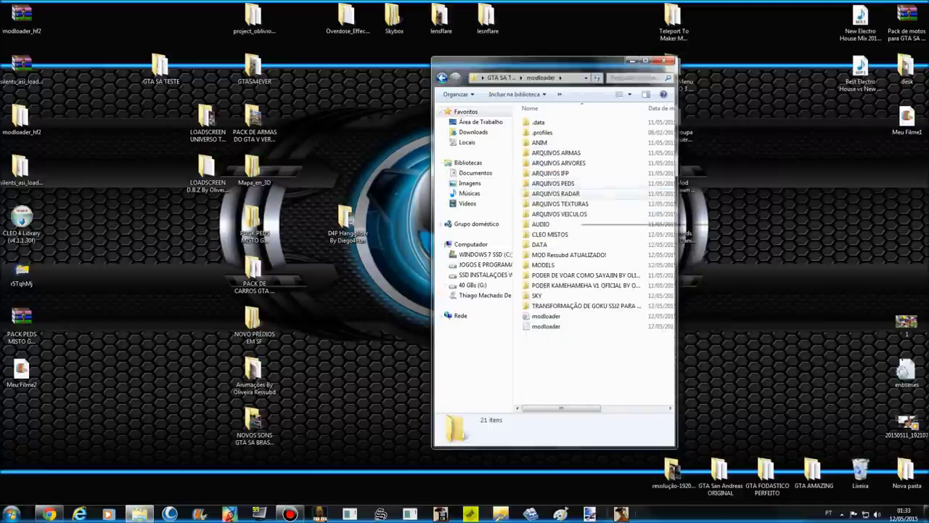
{"action": "key", "text": "d"}
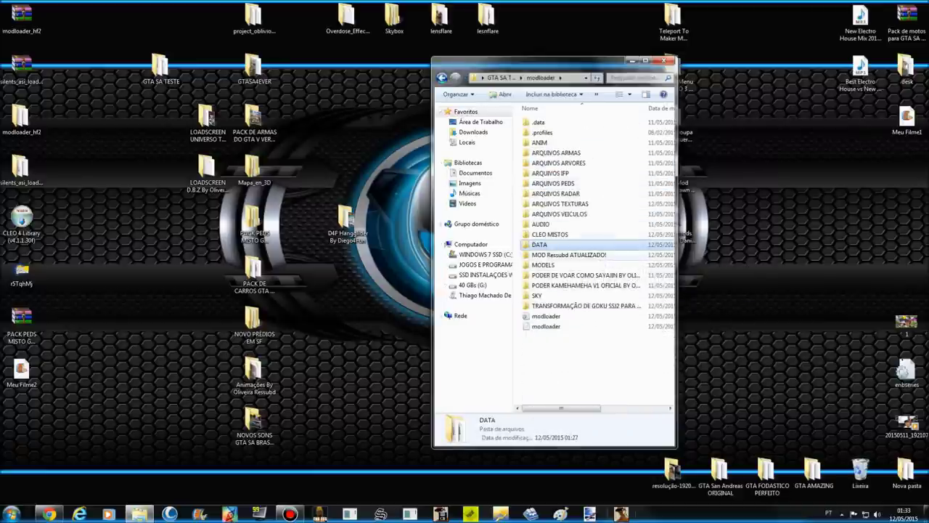
{"action": "double_click", "coordinate": [541, 245]}
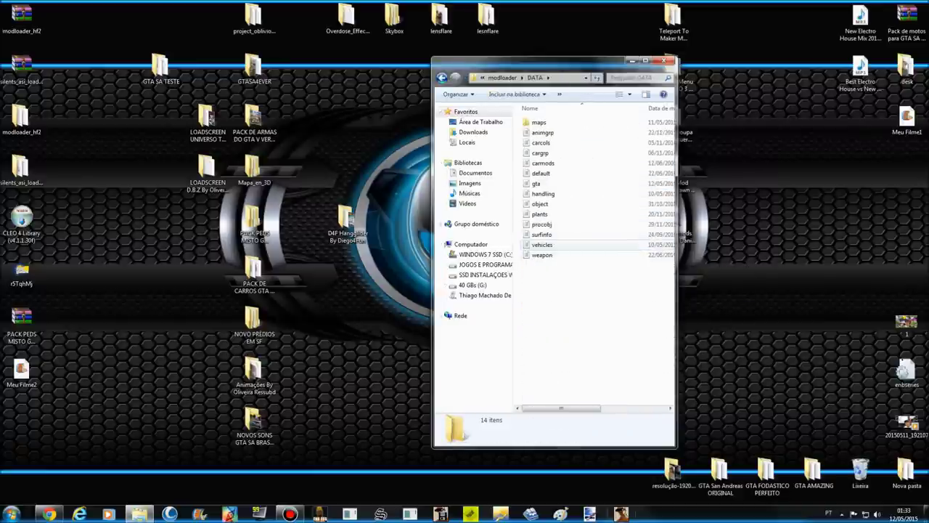
{"action": "left_click_drag", "start_coordinate": [630, 143], "coordinate": [544, 256]}
{"action": "left_click", "coordinate": [581, 294]}
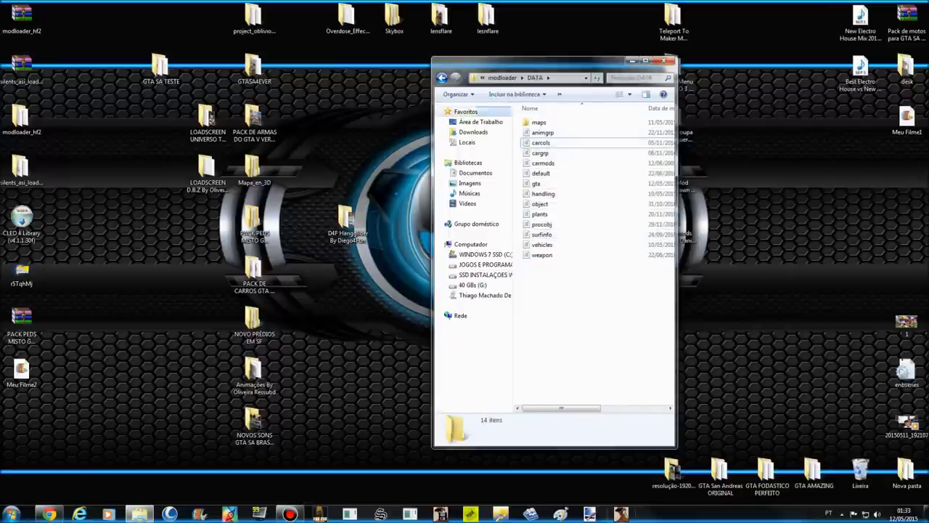
{"action": "left_click", "coordinate": [442, 78]}
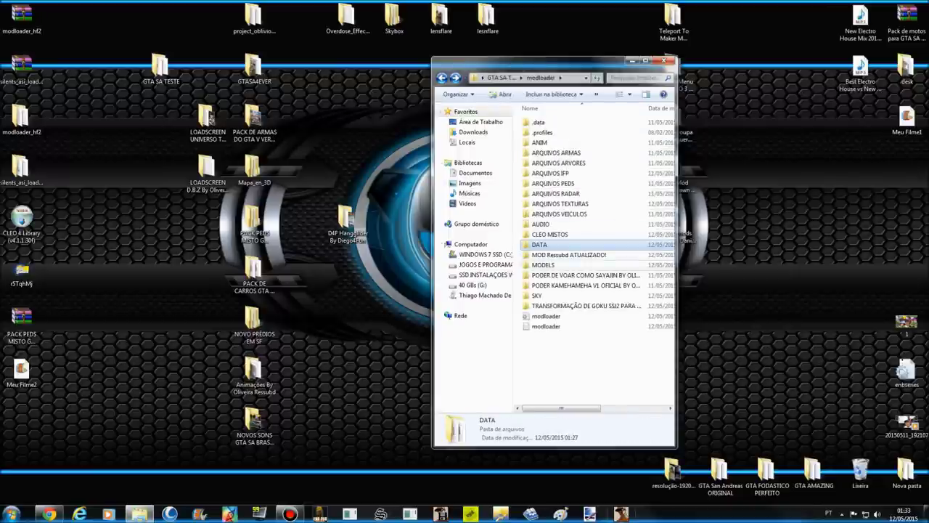
{"action": "double_click", "coordinate": [546, 265]}
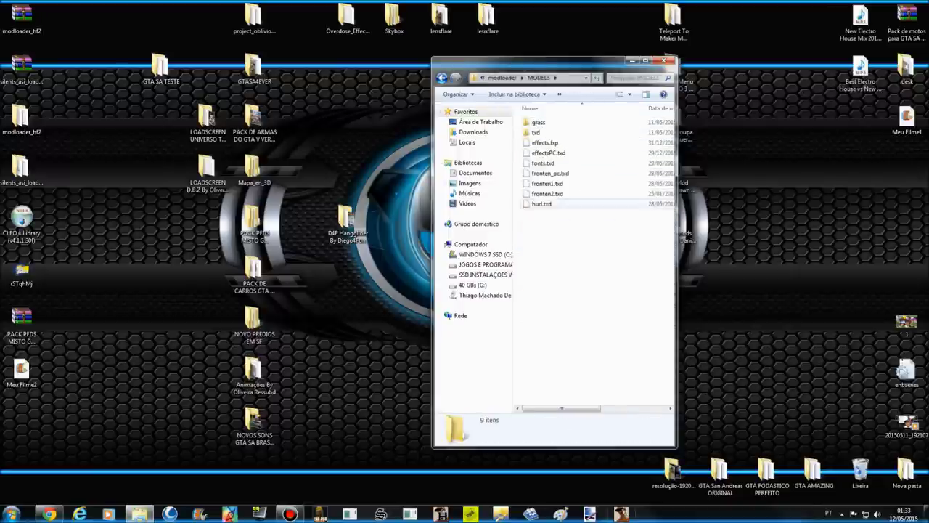
{"action": "key", "text": "BackSpace"}
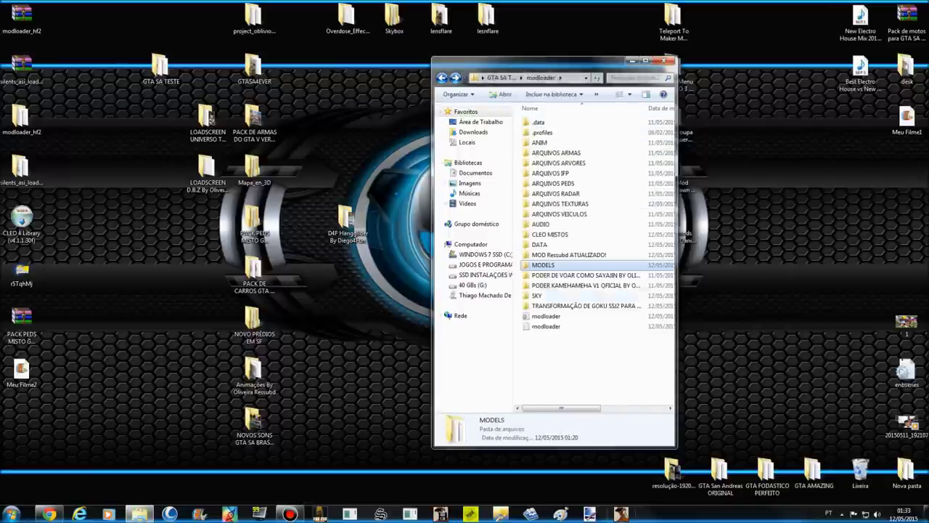
Step: Cut effects.fxp and effectsPC.txd from the ARQUIVOS models folder of the PODER DE VOAR COMO SAYAJIN mod
{"action": "key", "text": "Down"}
{"action": "key", "text": "Return"}
{"action": "key", "text": "Down"}
{"action": "key", "text": "Return"}
{"action": "double_click", "coordinate": [546, 132]}
{"action": "left_click", "coordinate": [541, 122]}
{"action": "double_click", "coordinate": [543, 132]}
{"action": "left_click_drag", "start_coordinate": [649, 117], "coordinate": [576, 148]}
{"action": "right_click", "coordinate": [588, 129]}
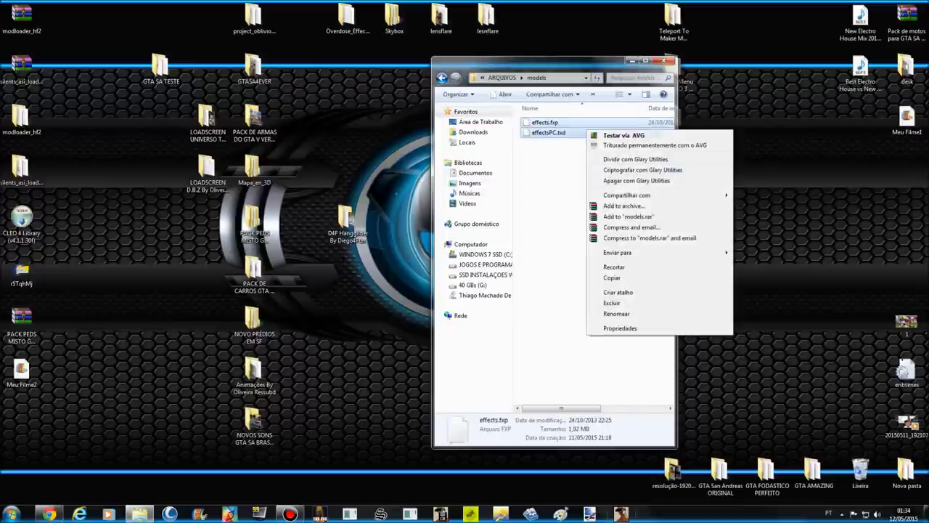
{"action": "left_click", "coordinate": [620, 267]}
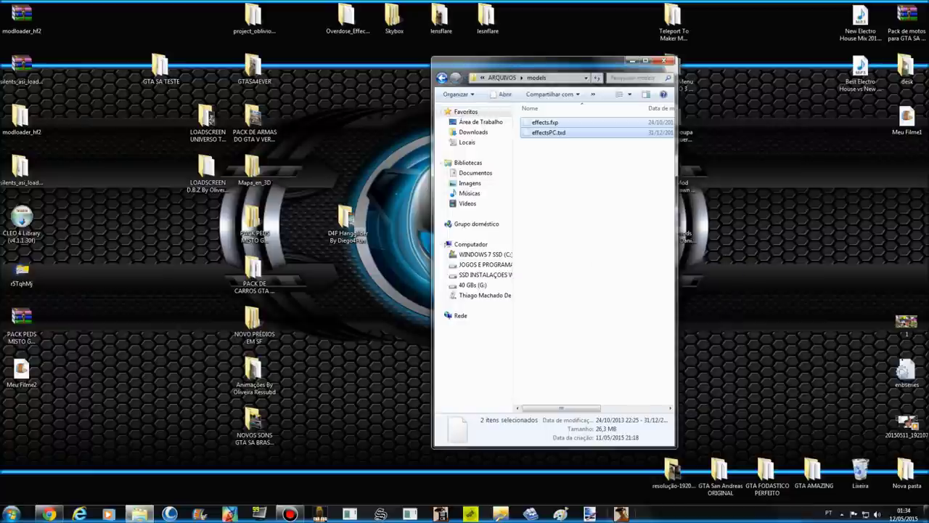
Step: Paste the two effects files into modloader's MODELS folder, replacing the existing ones
{"action": "key", "text": "BackSpace"}
{"action": "key", "text": "BackSpace"}
{"action": "key", "text": "BackSpace"}
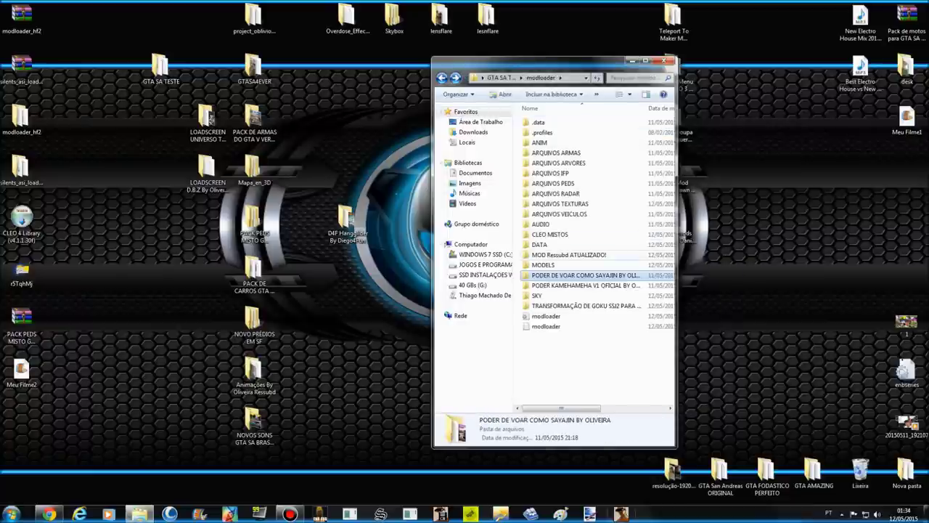
{"action": "key", "text": "Up"}
{"action": "key", "text": "Return"}
{"action": "key", "text": "Menu"}
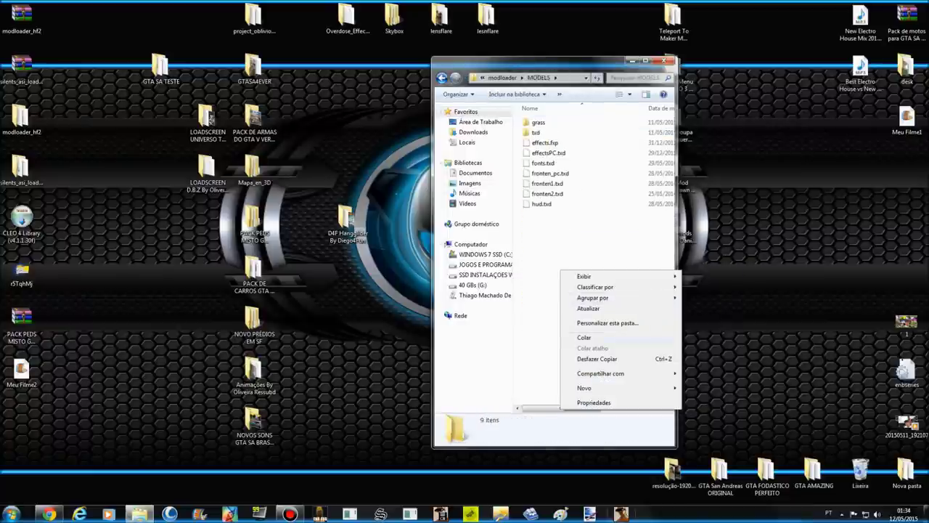
{"action": "left_click", "coordinate": [585, 337]}
{"action": "left_click", "coordinate": [472, 209]}
{"action": "left_click", "coordinate": [472, 209]}
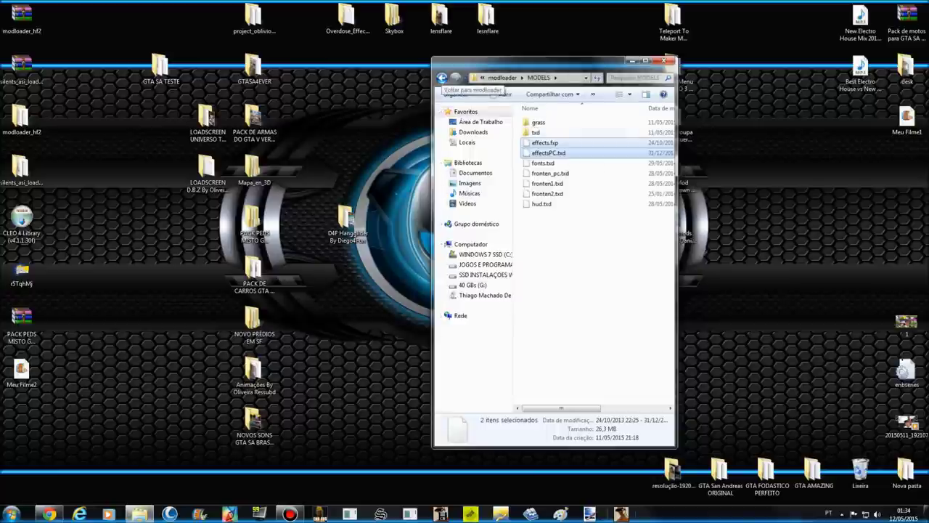
Step: Go back to the GTA SA TESTE folder, reopen its modloader folder, and close the window
{"action": "left_click", "coordinate": [441, 77]}
{"action": "left_click", "coordinate": [442, 77]}
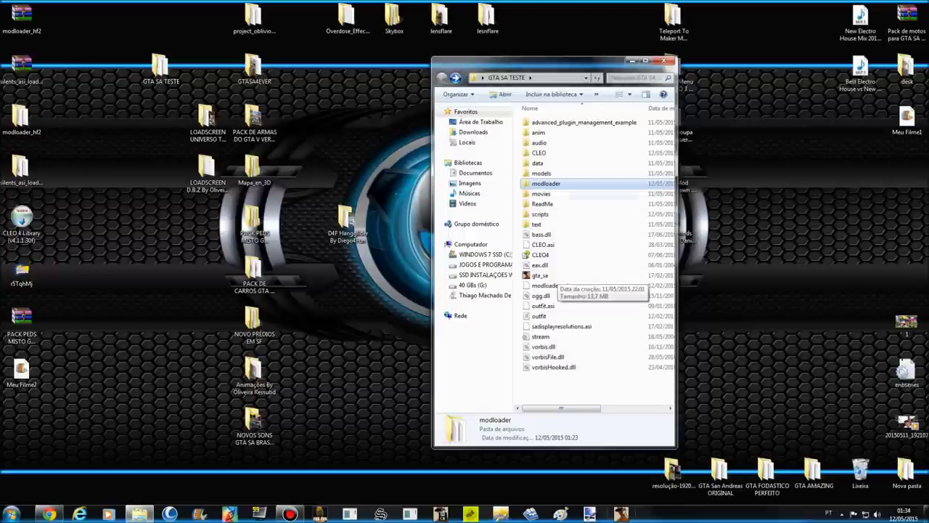
{"action": "double_click", "coordinate": [610, 183]}
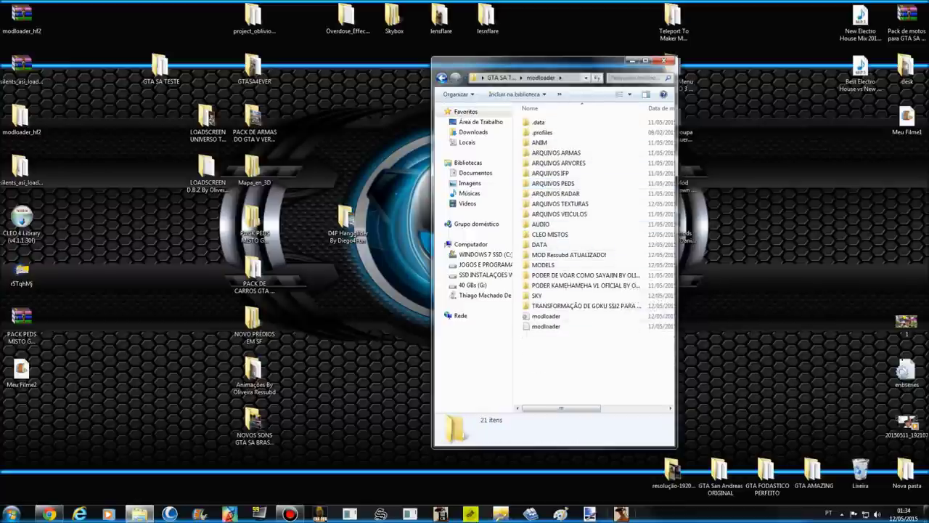
{"action": "left_click", "coordinate": [669, 60]}
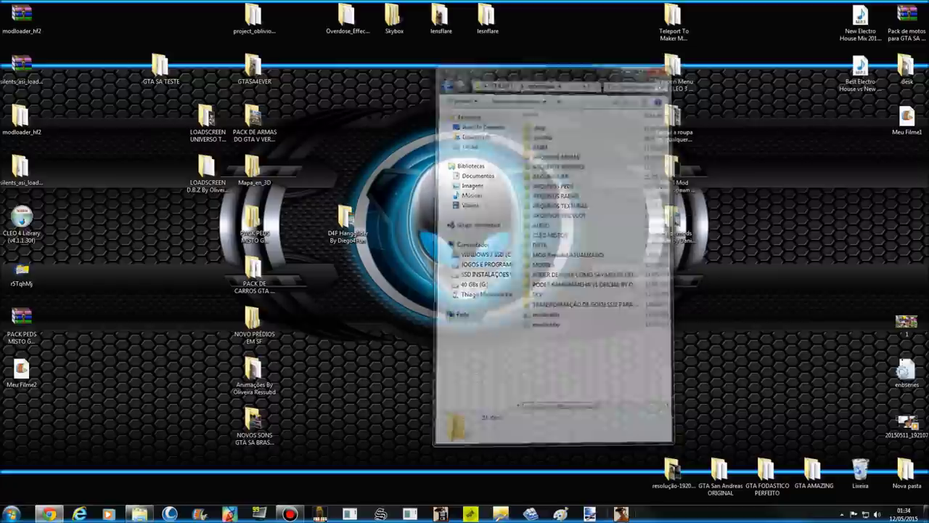